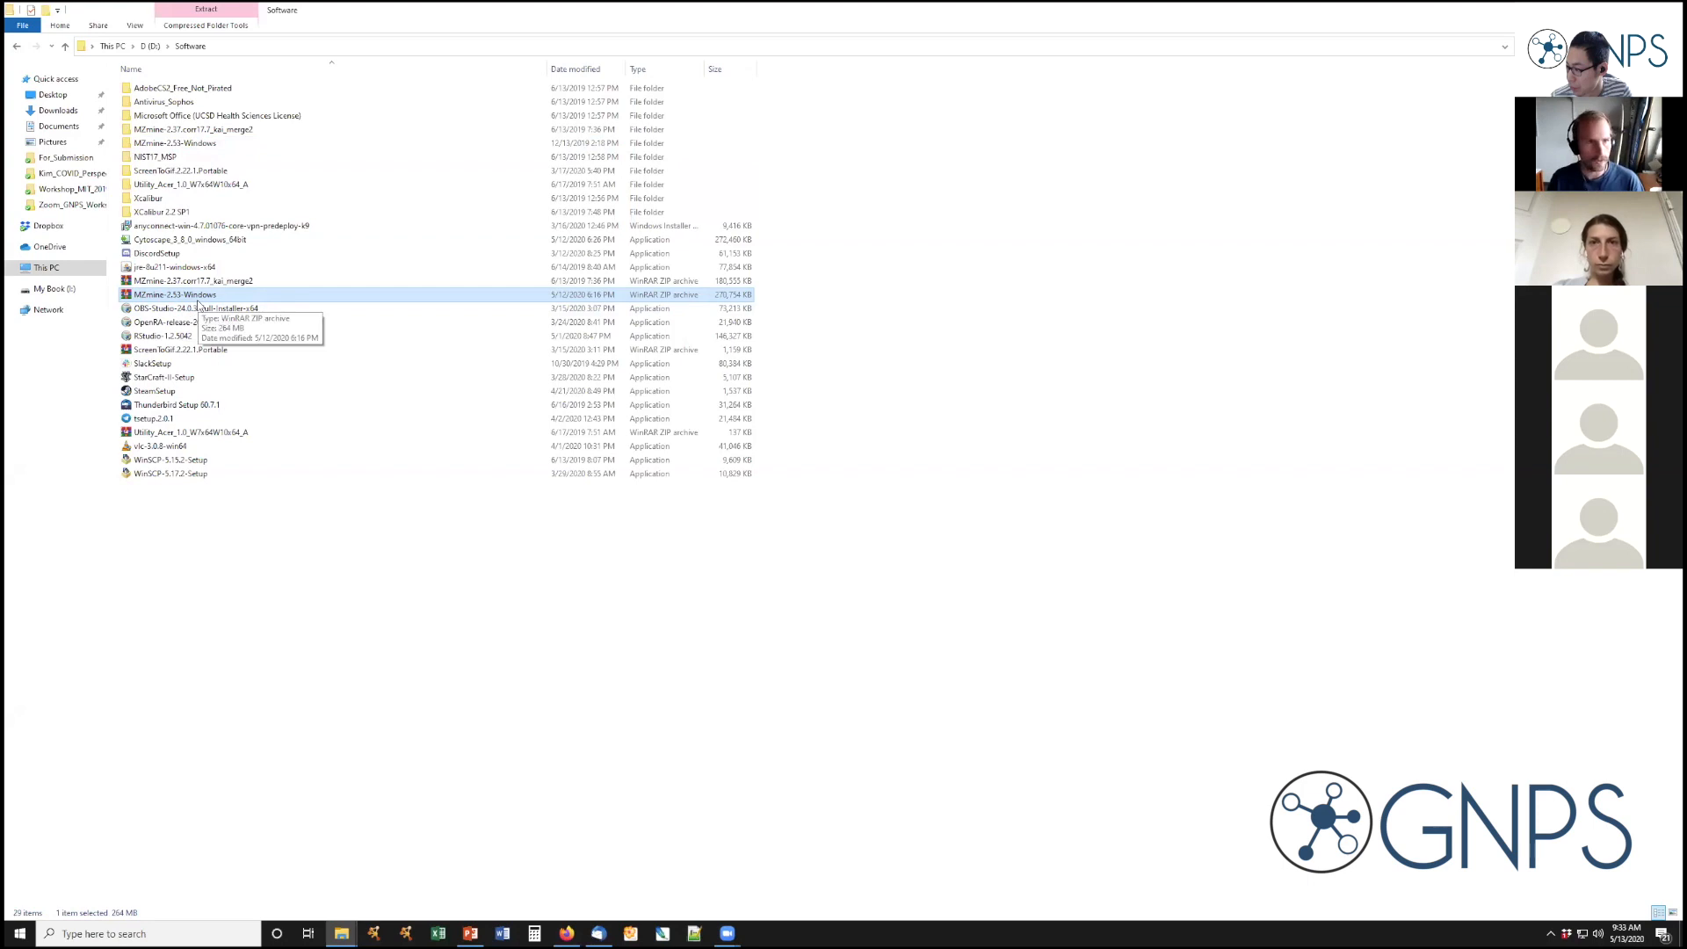
Switch to Firefox, search the web for mzmine, and open the MZmine 2 site's download page
{"action": "left_click", "coordinate": [566, 933]}
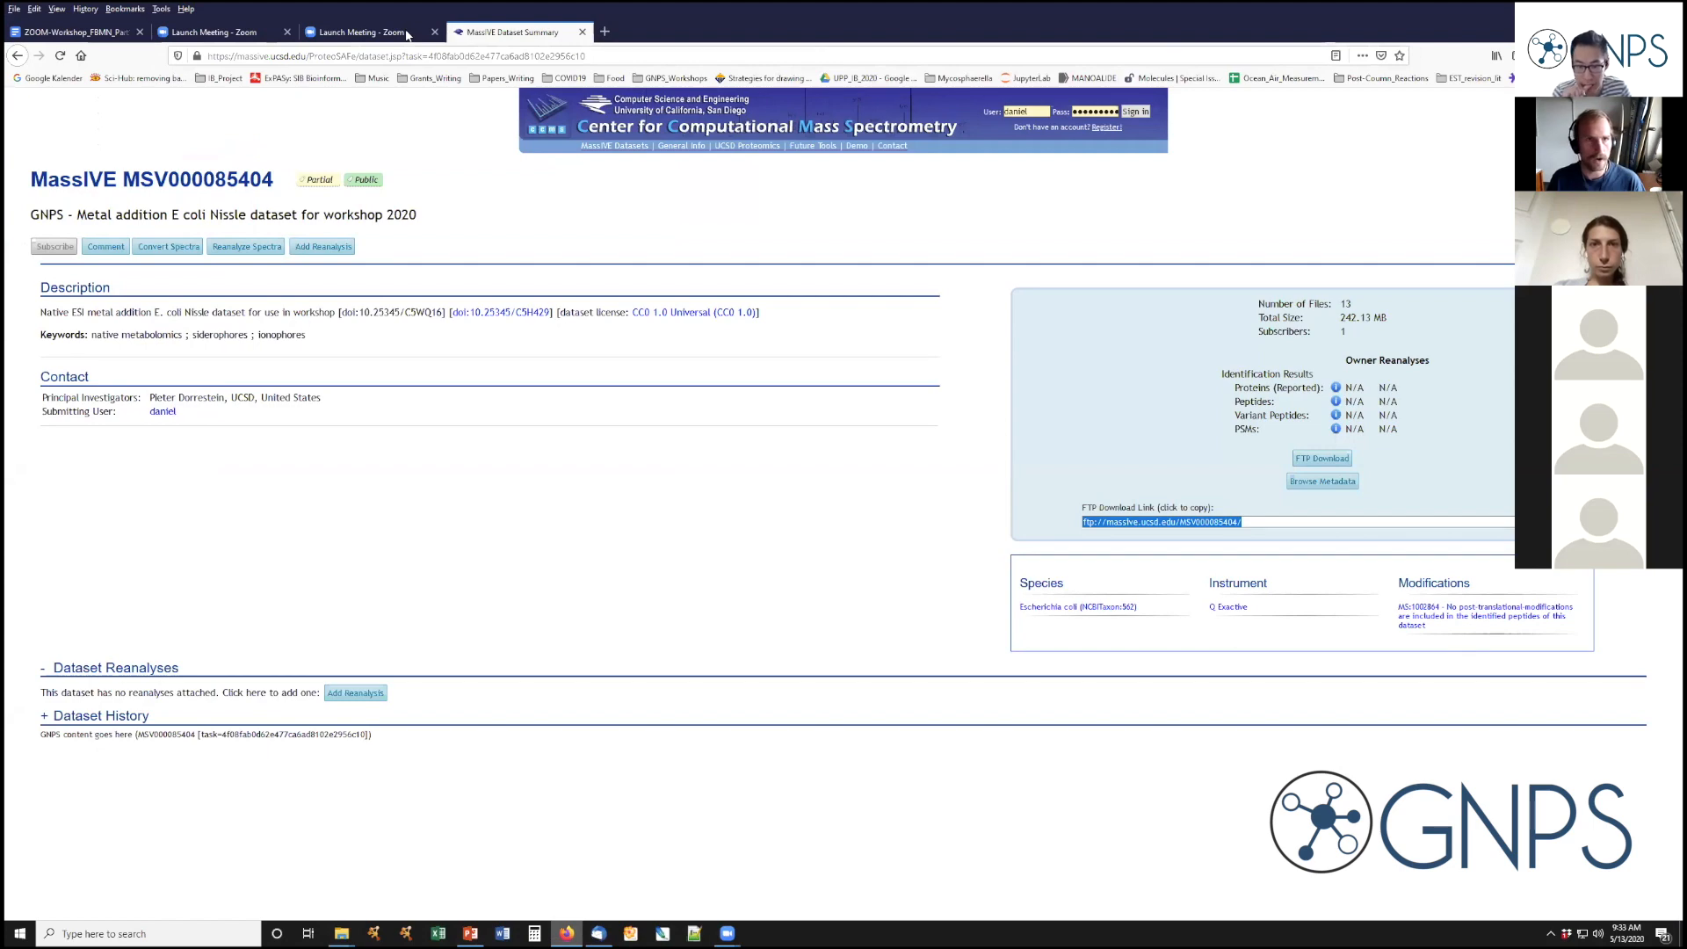
{"action": "left_click", "coordinate": [481, 56]}
{"action": "type", "text": "ma"}
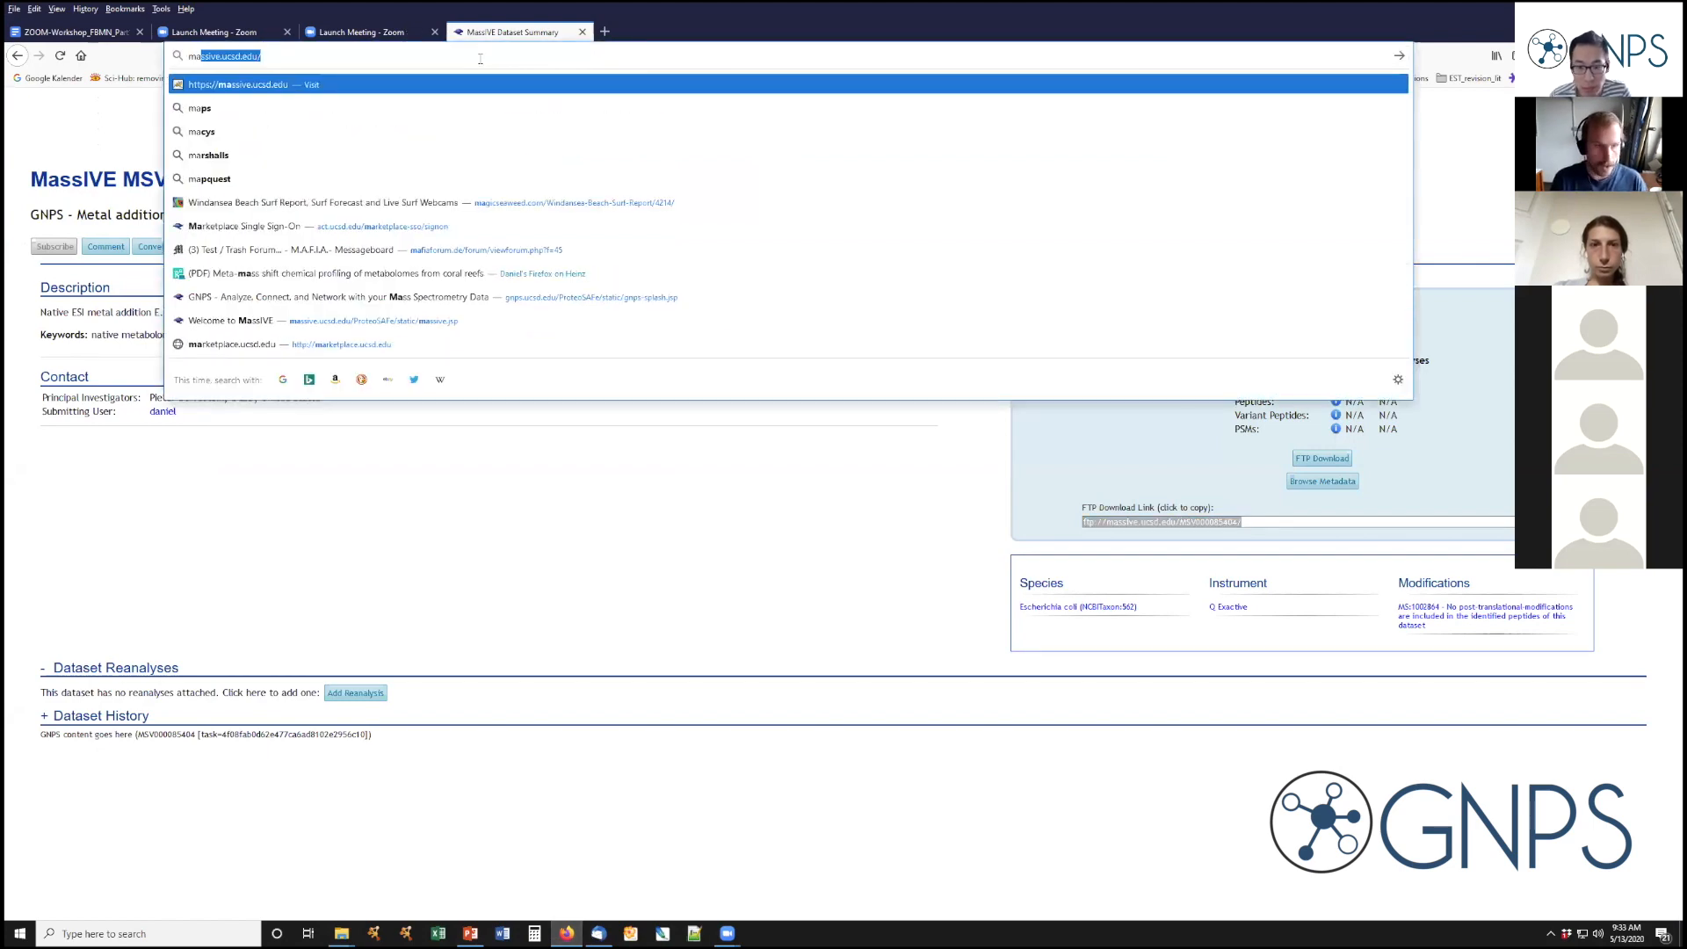
{"action": "key", "text": "BackSpace"}
{"action": "type", "text": "zmine"}
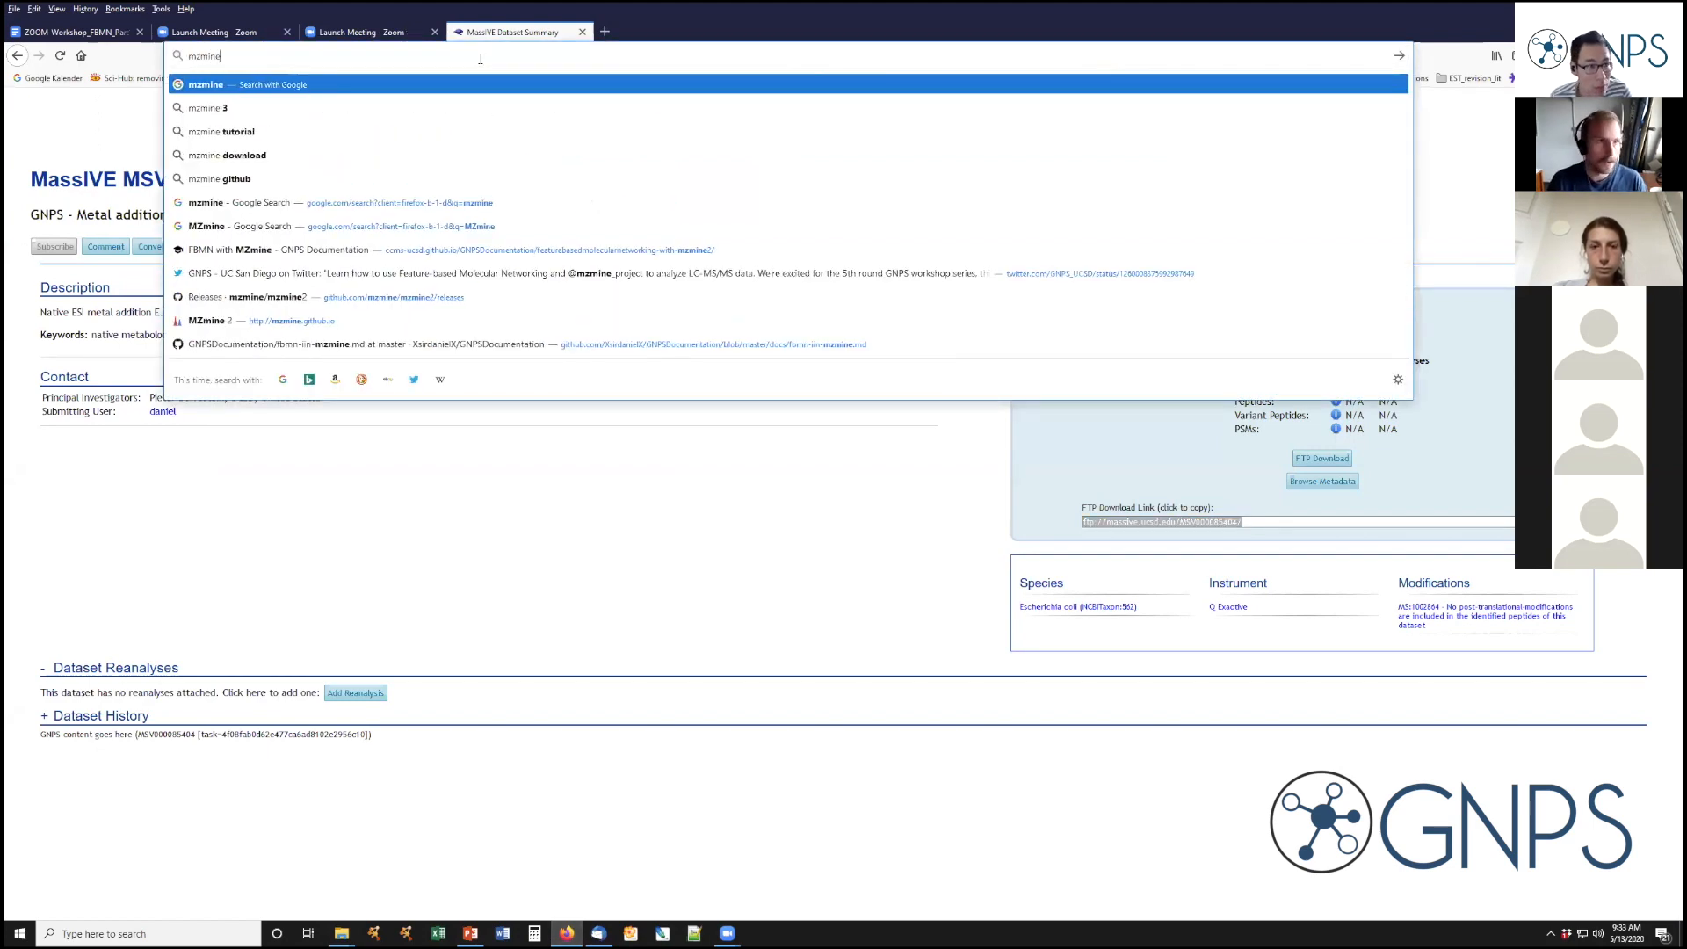
{"action": "key", "text": "Return"}
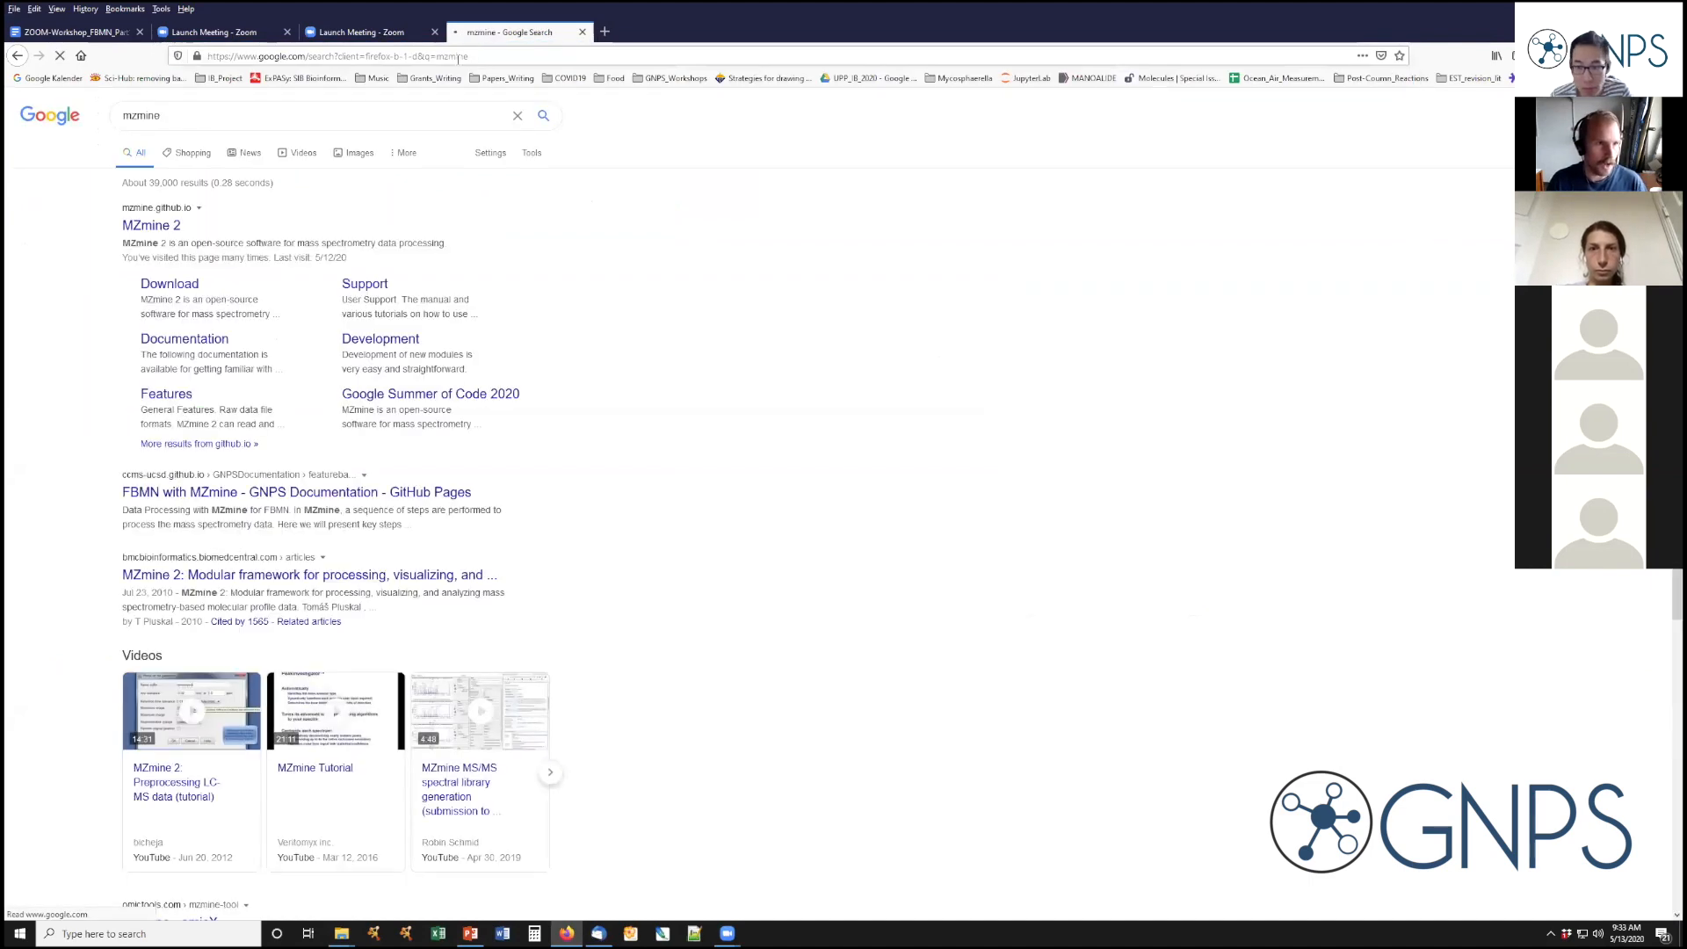
{"action": "left_click", "coordinate": [158, 227]}
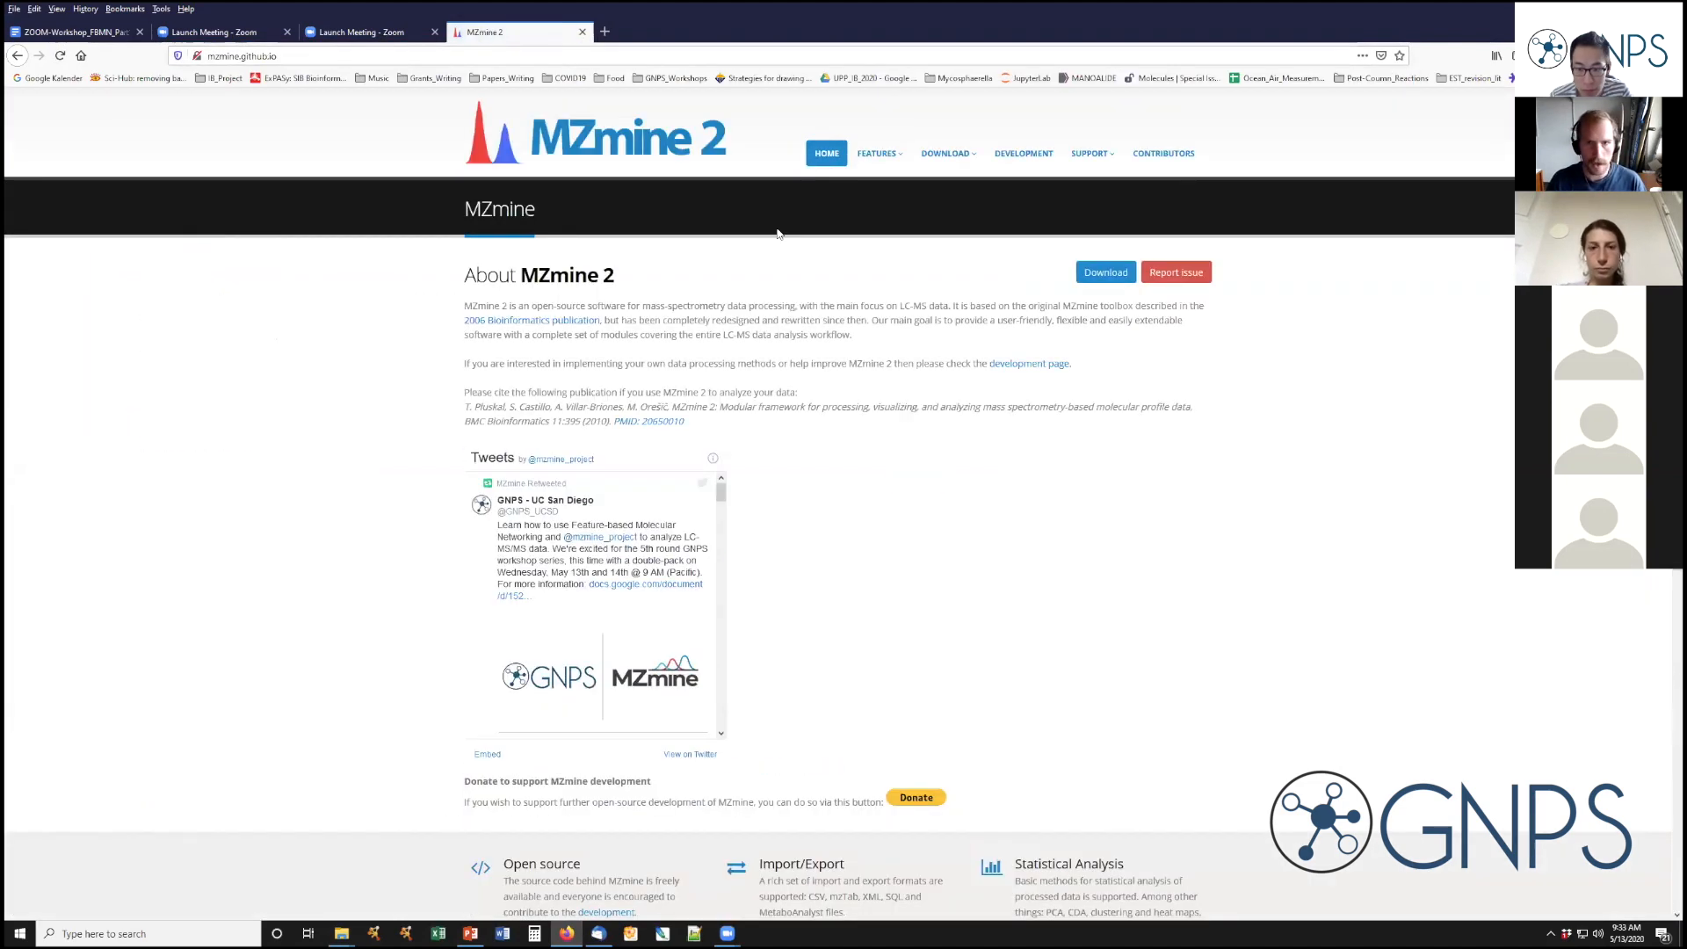
{"action": "left_click", "coordinate": [1105, 274]}
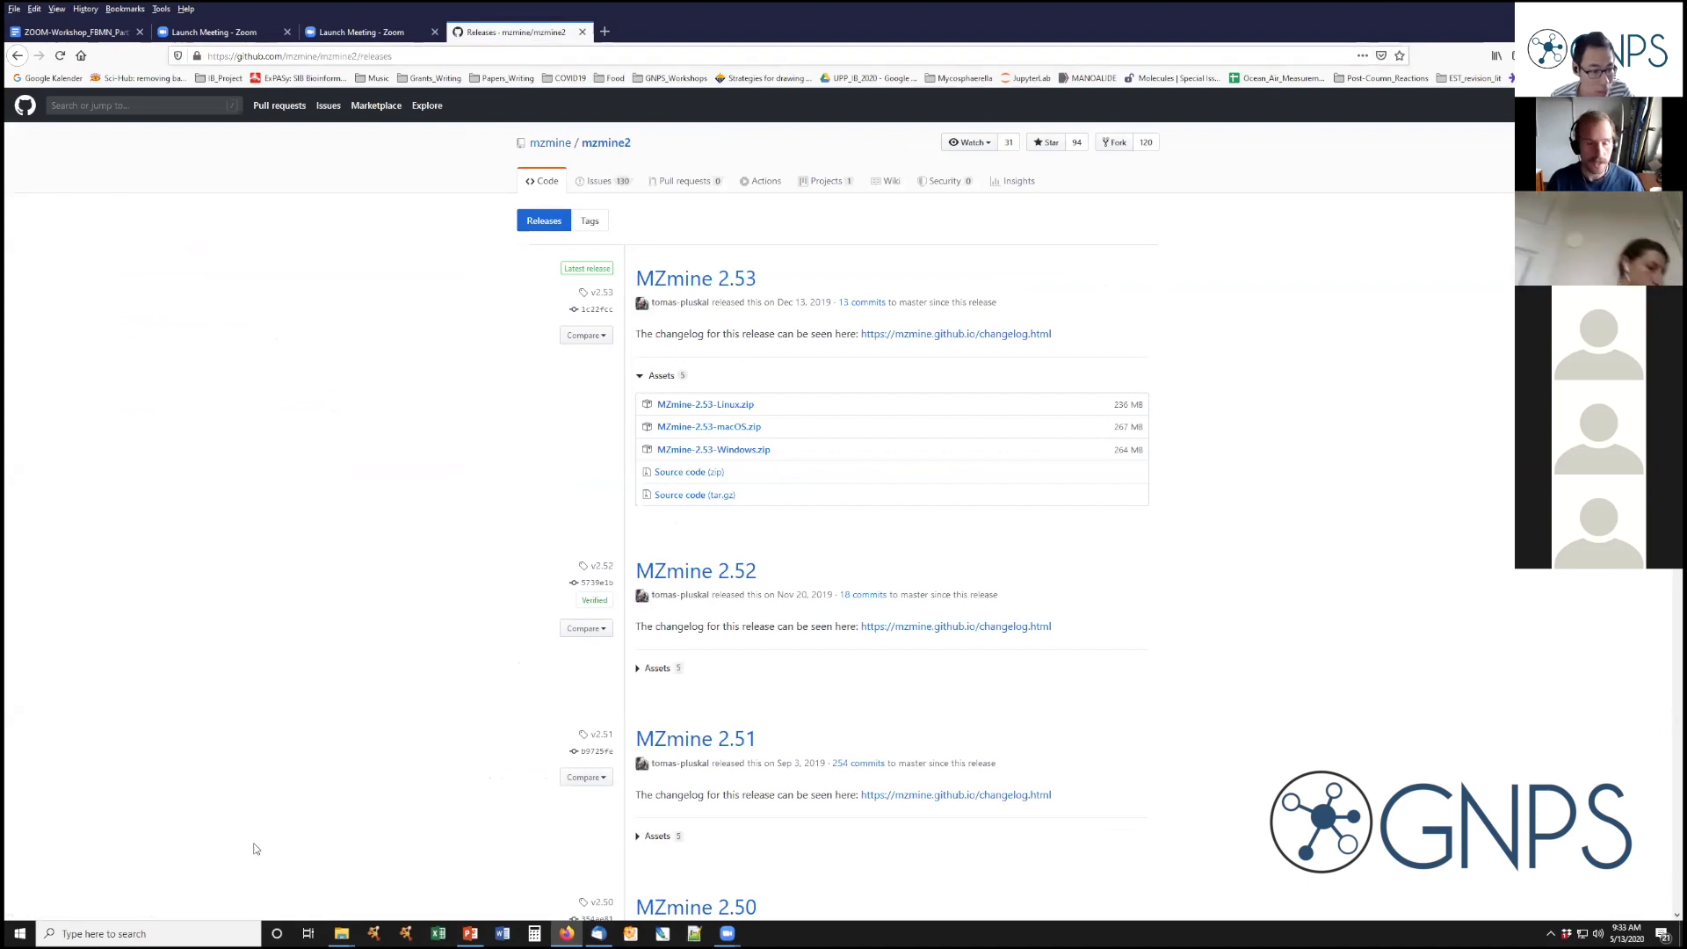
Return to the Software folder in File Explorer and launch startMZmine-Windows from the MZmine-2.53-Windows folder
{"action": "mouse_move", "coordinate": [341, 933]}
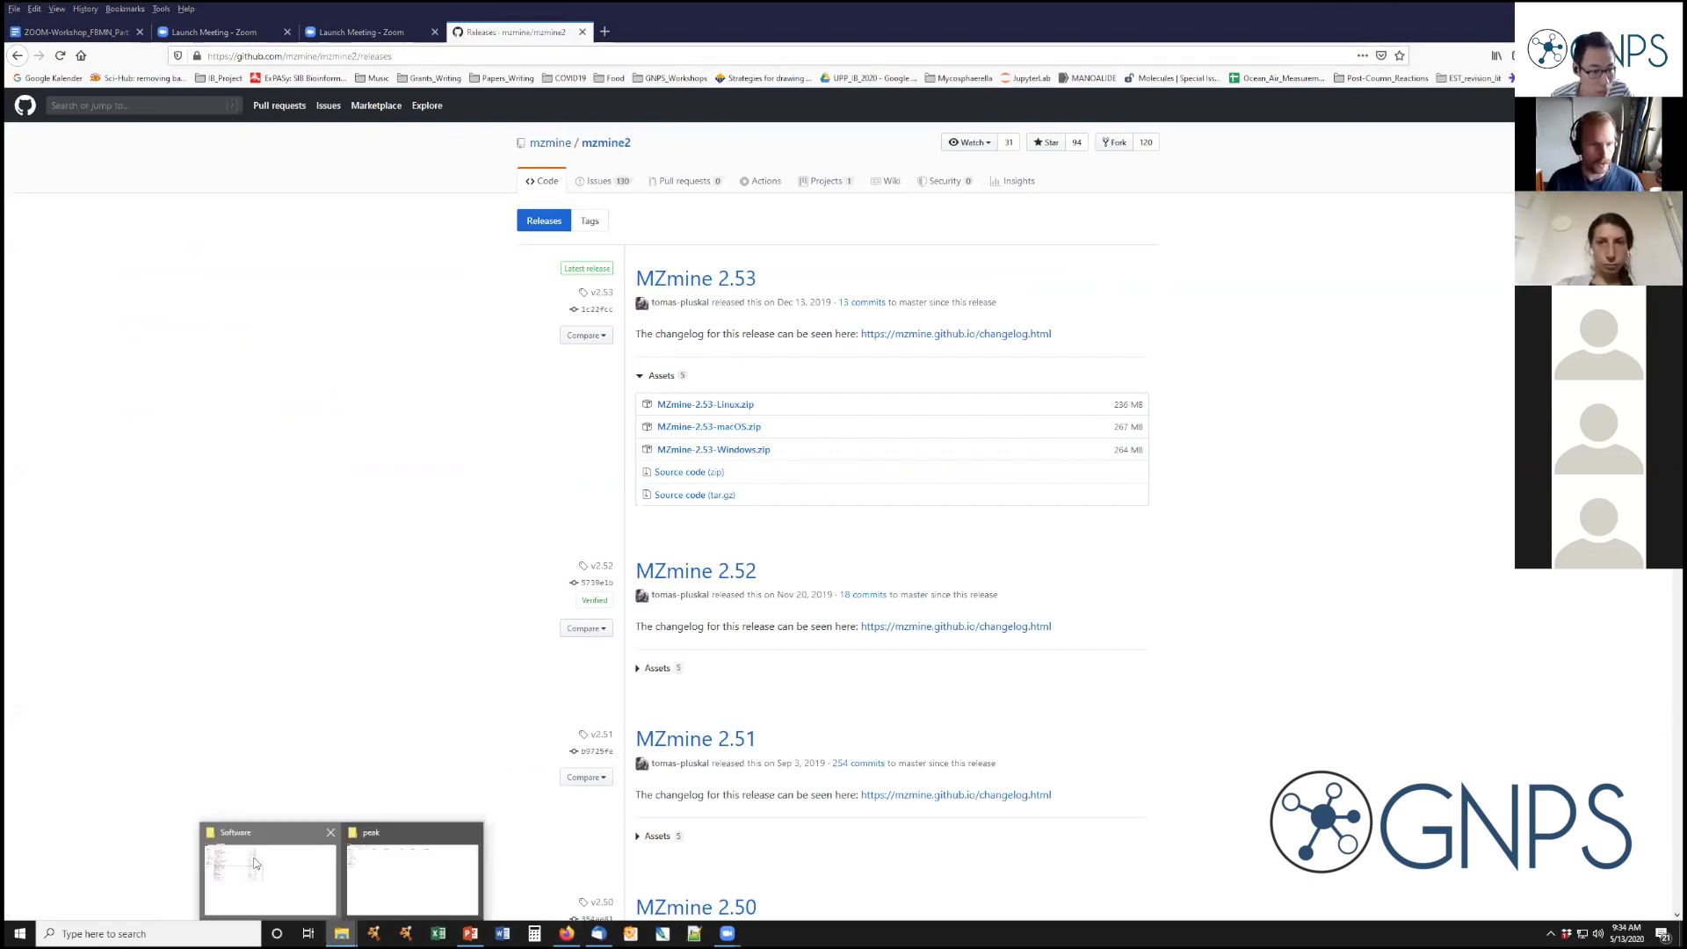
{"action": "left_click", "coordinate": [259, 862]}
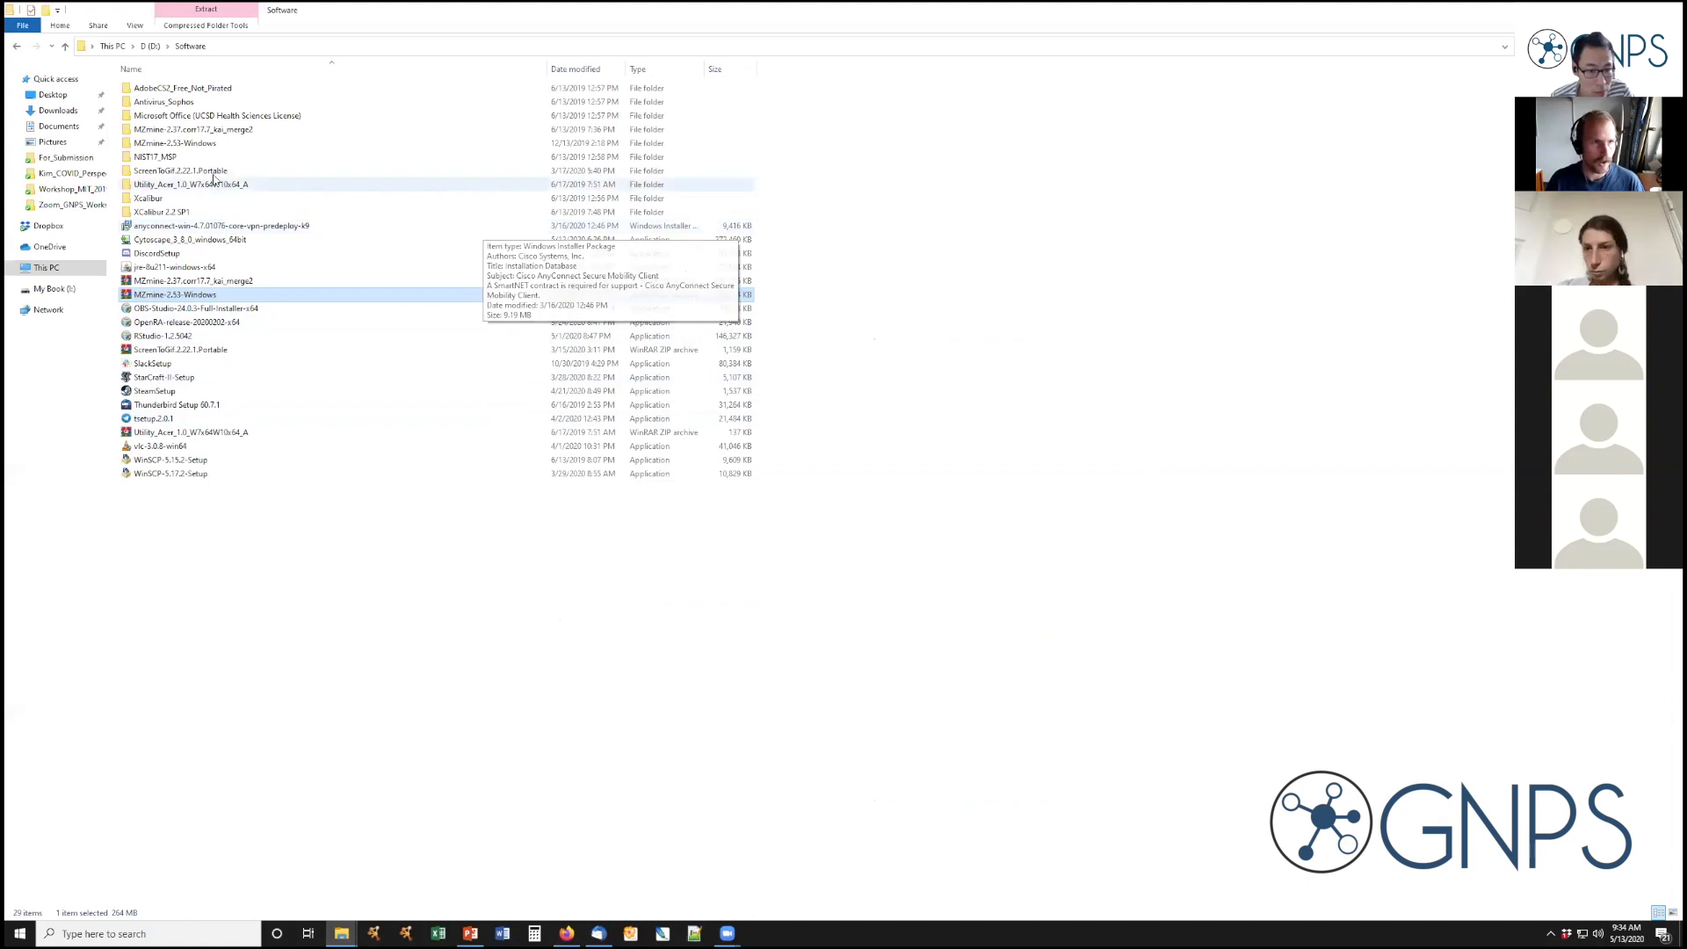
{"action": "double_click", "coordinate": [211, 146]}
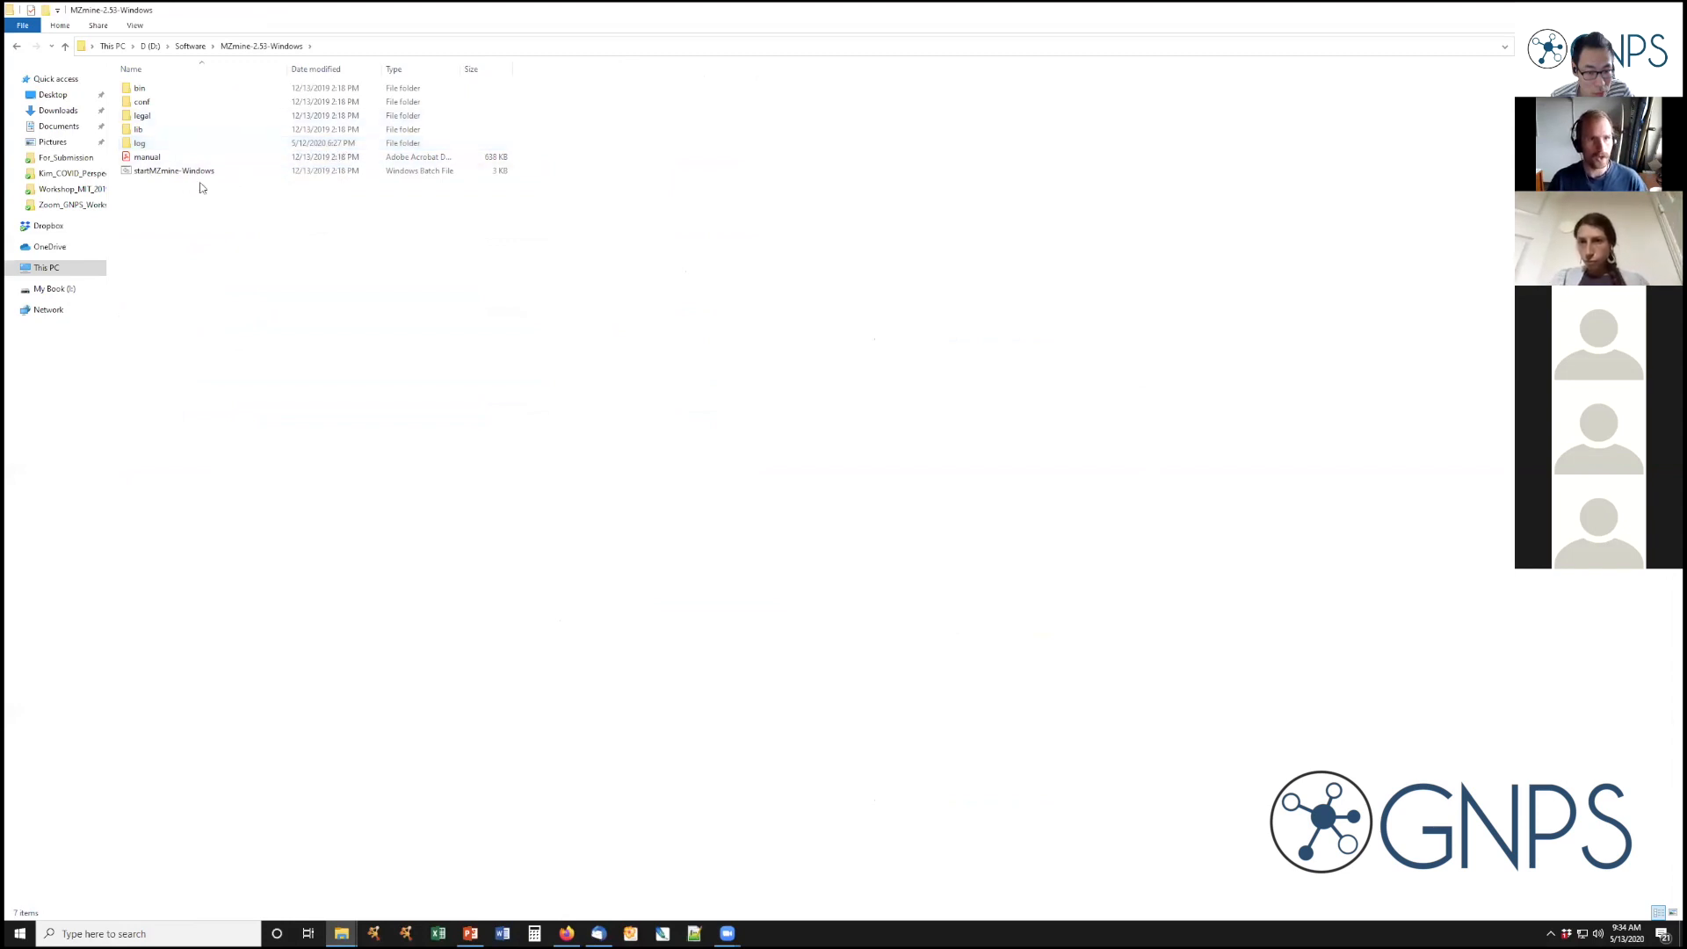
{"action": "left_click", "coordinate": [180, 178]}
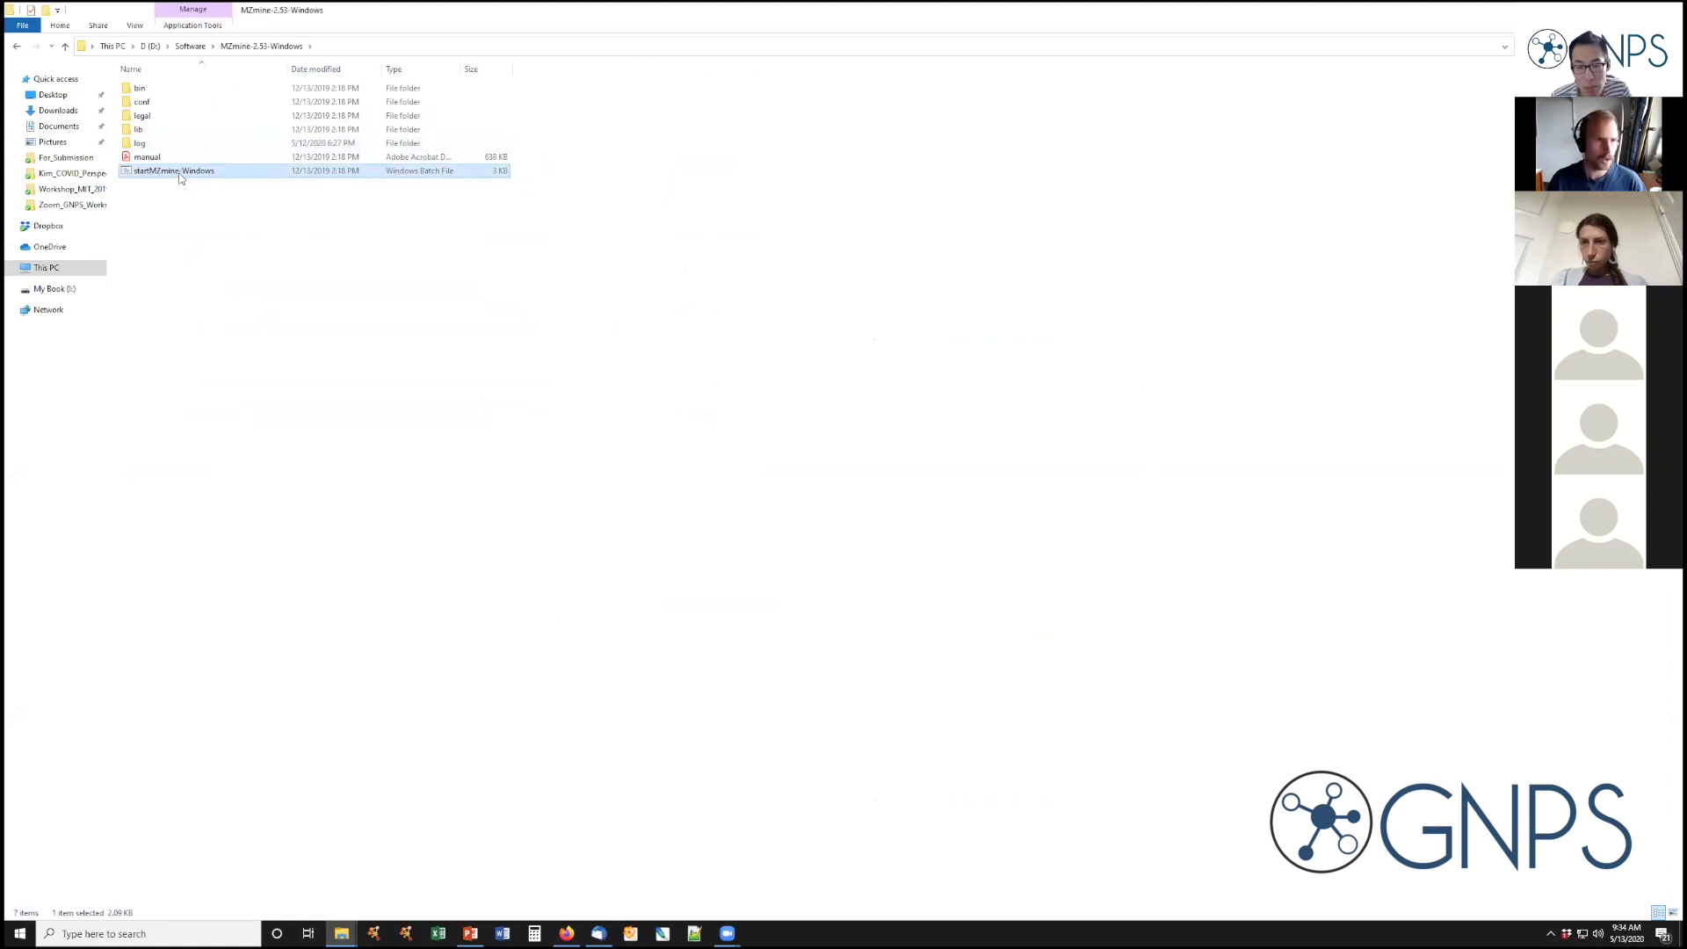
{"action": "double_click", "coordinate": [179, 174]}
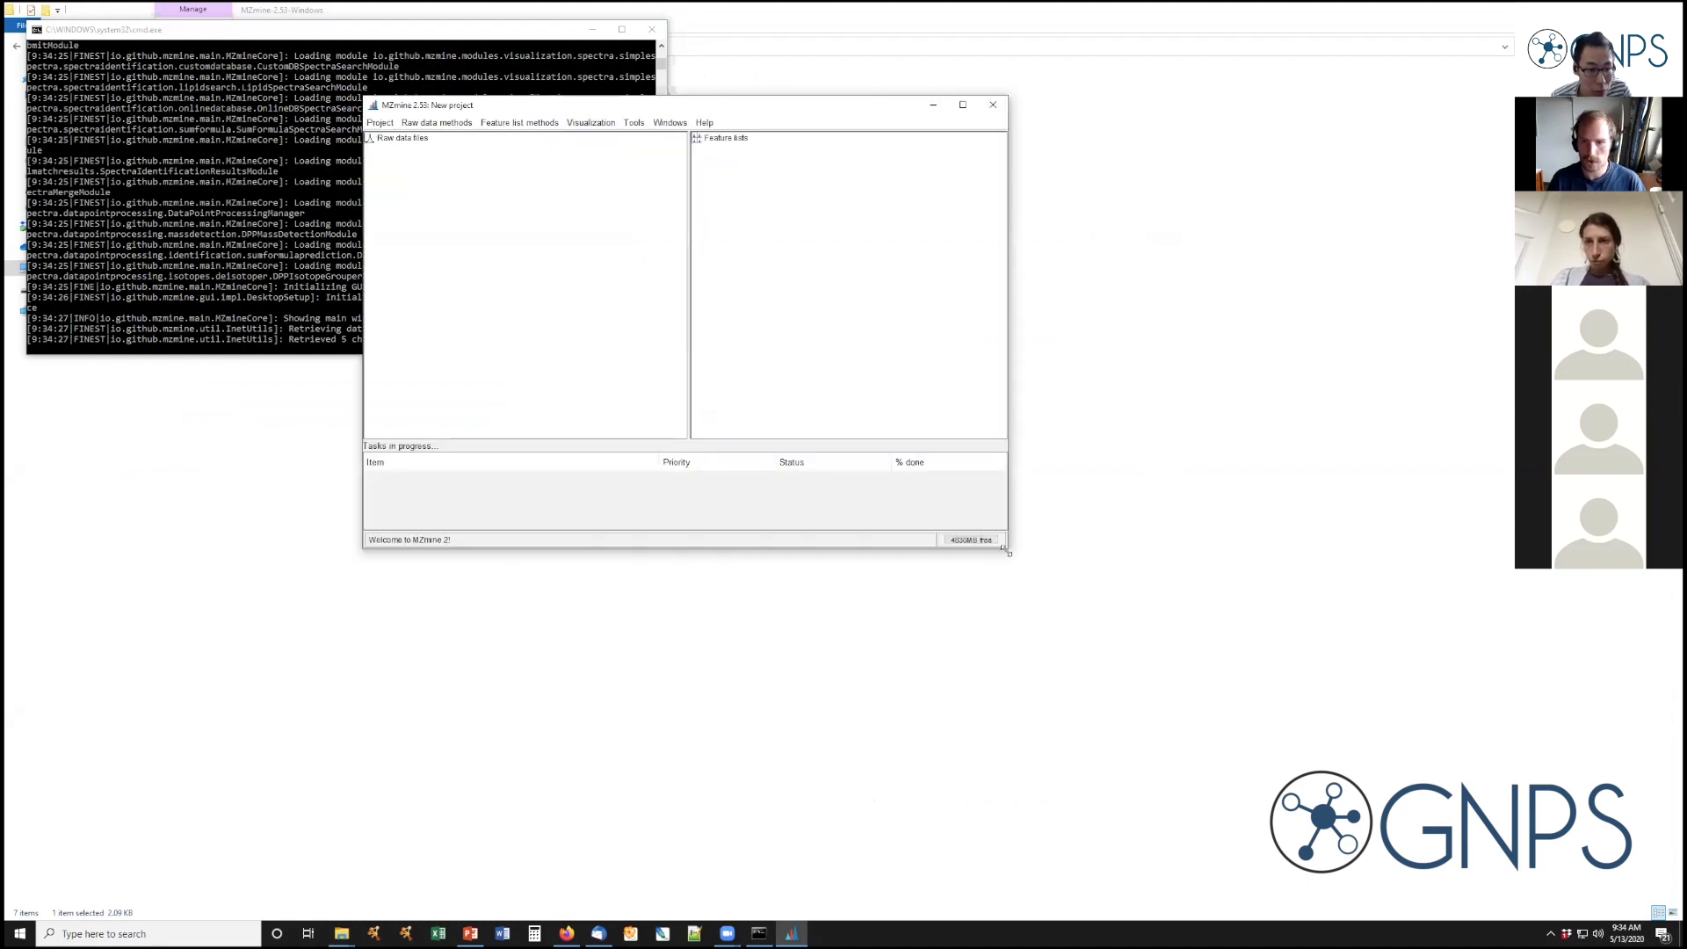
Enlarge and reposition the MZmine window so it fills most of the screen
{"action": "left_click_drag", "start_coordinate": [1009, 552], "coordinate": [1415, 856]}
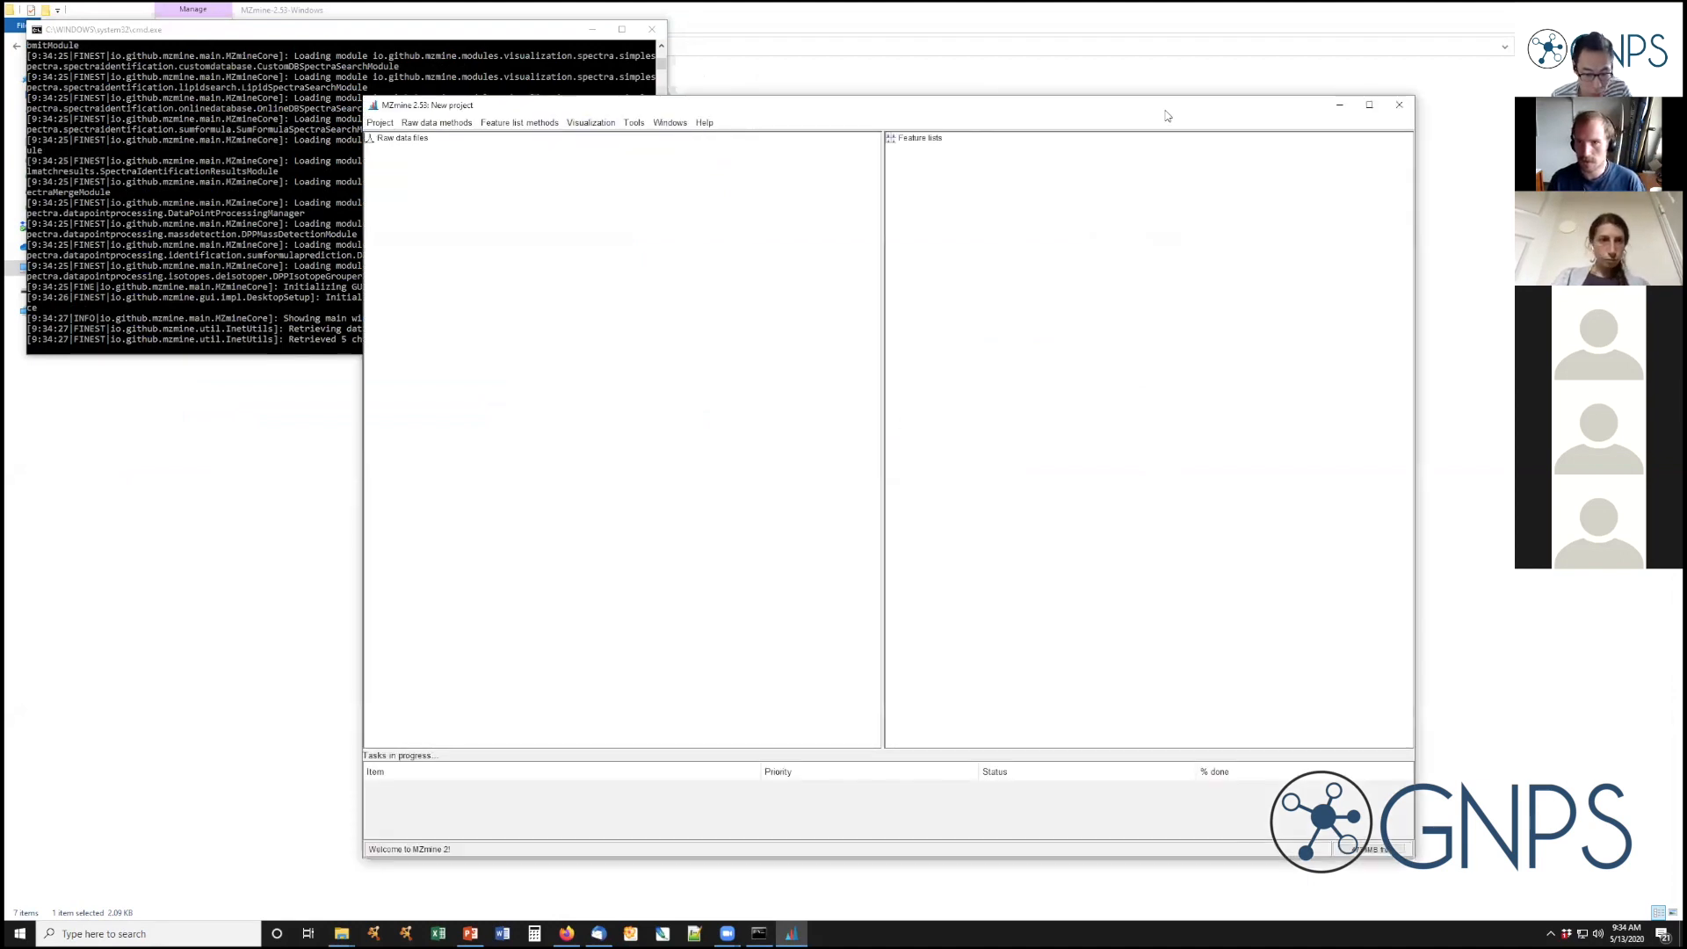
{"action": "left_click_drag", "start_coordinate": [1164, 112], "coordinate": [1030, 90]}
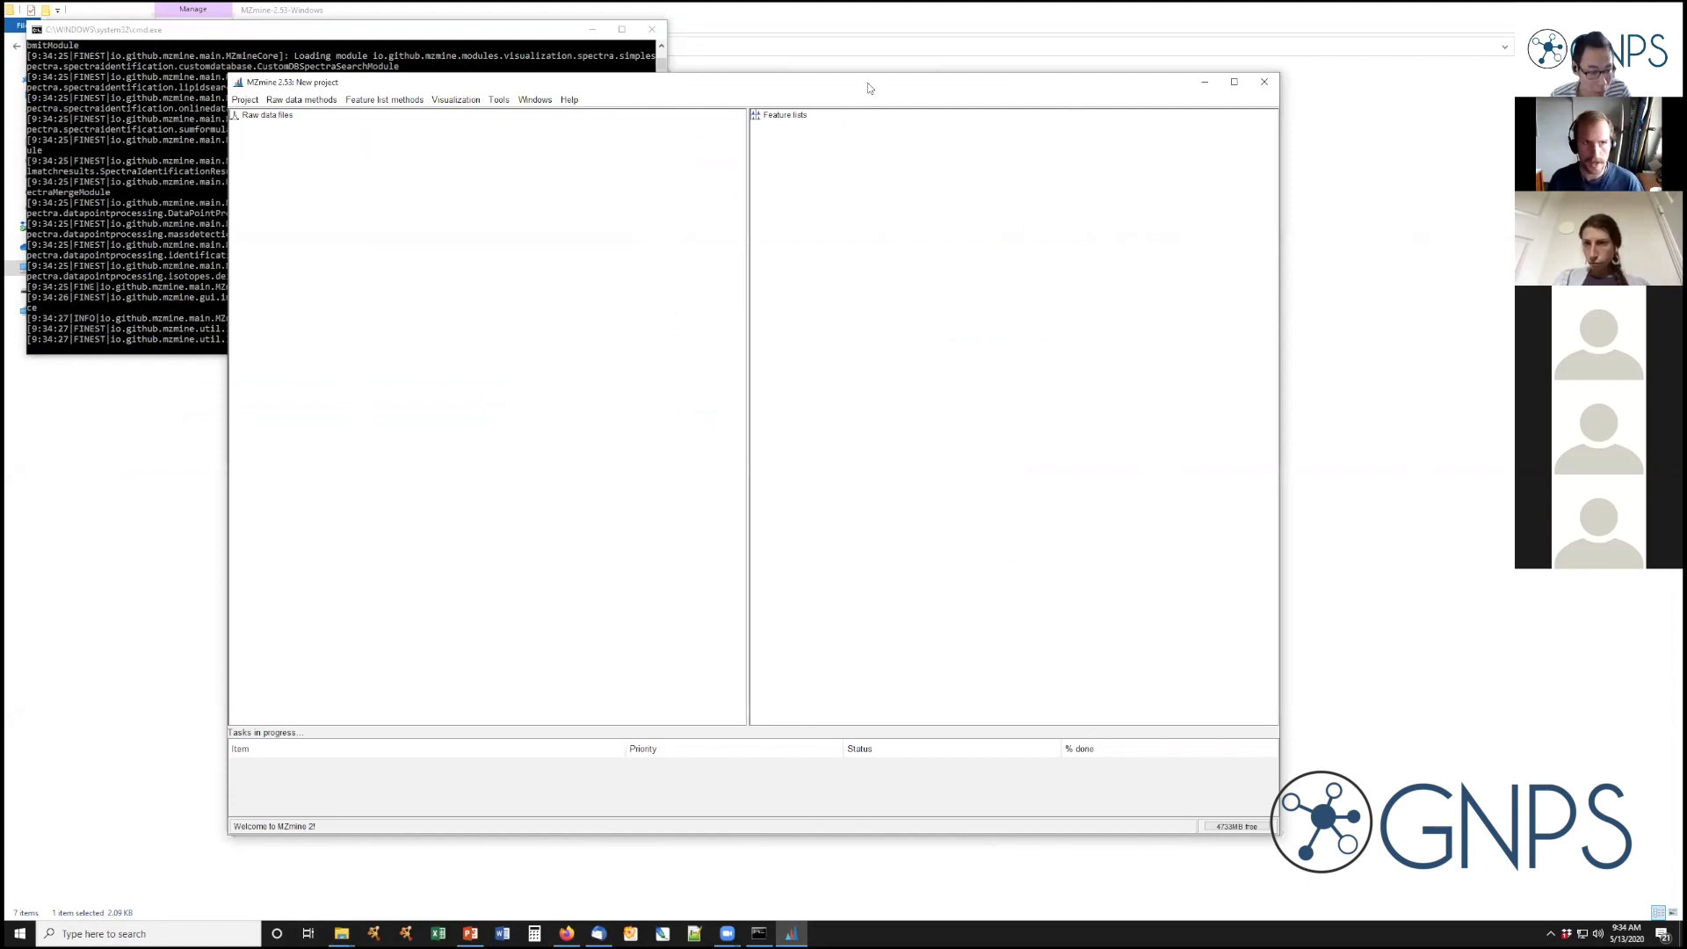
{"action": "left_click_drag", "start_coordinate": [867, 88], "coordinate": [649, 39]}
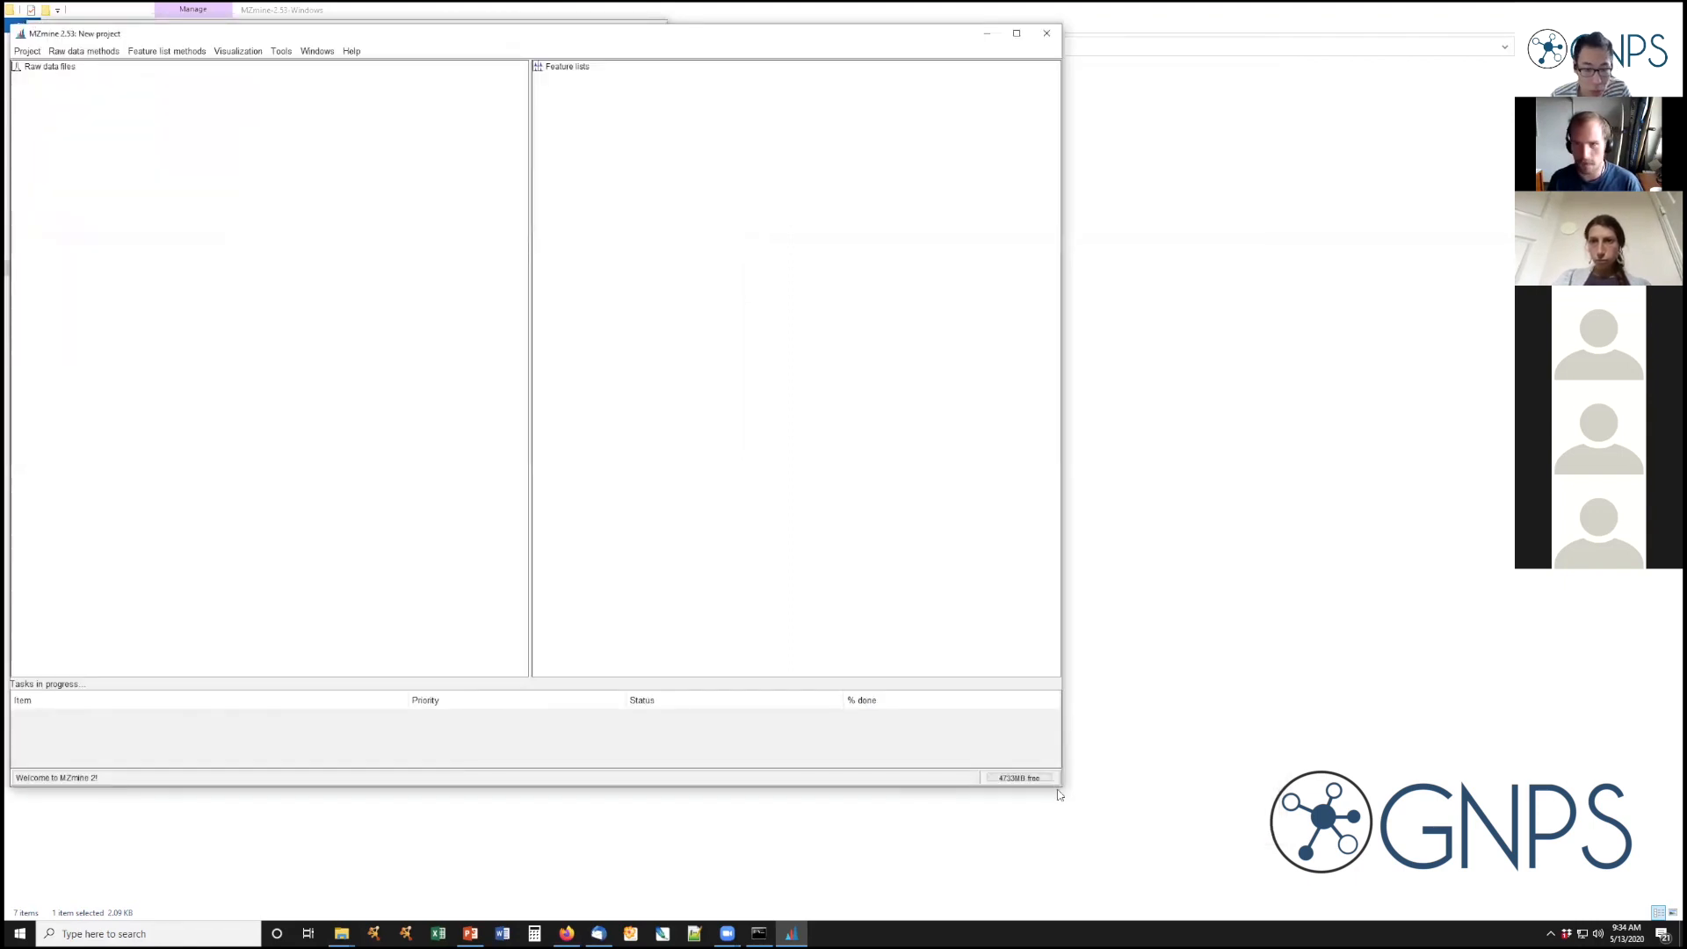
{"action": "left_click_drag", "start_coordinate": [1058, 789], "coordinate": [1396, 918]}
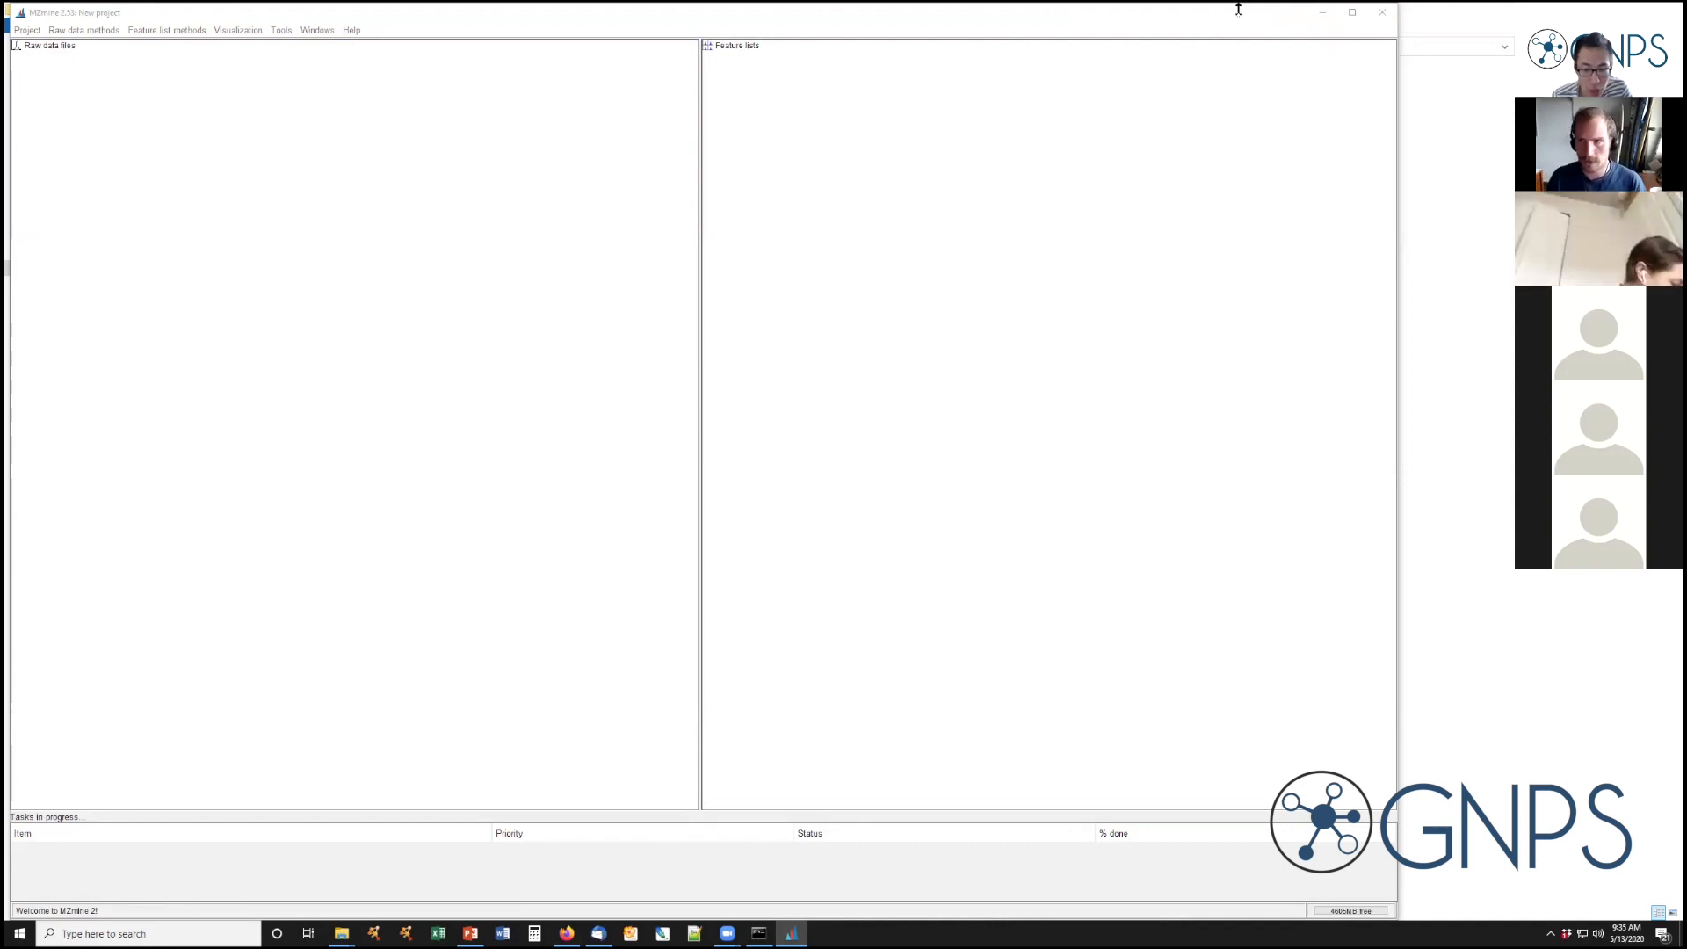
{"action": "left_click_drag", "start_coordinate": [1193, 24], "coordinate": [1206, 23]}
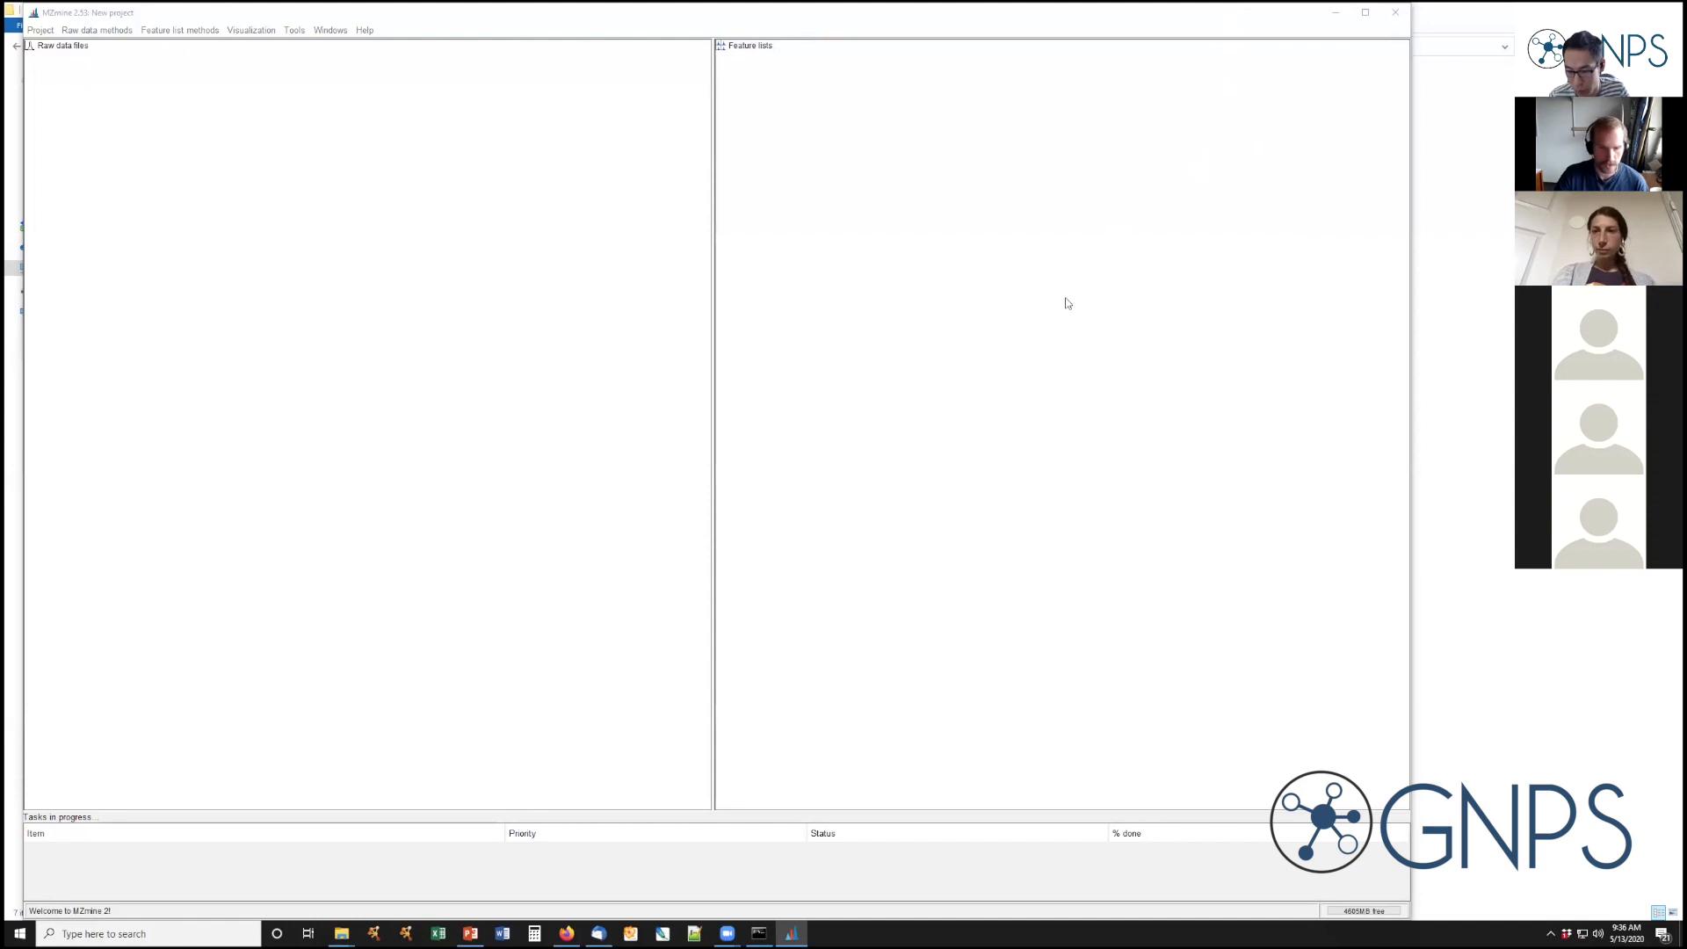
{"action": "left_click", "coordinate": [436, 22]}
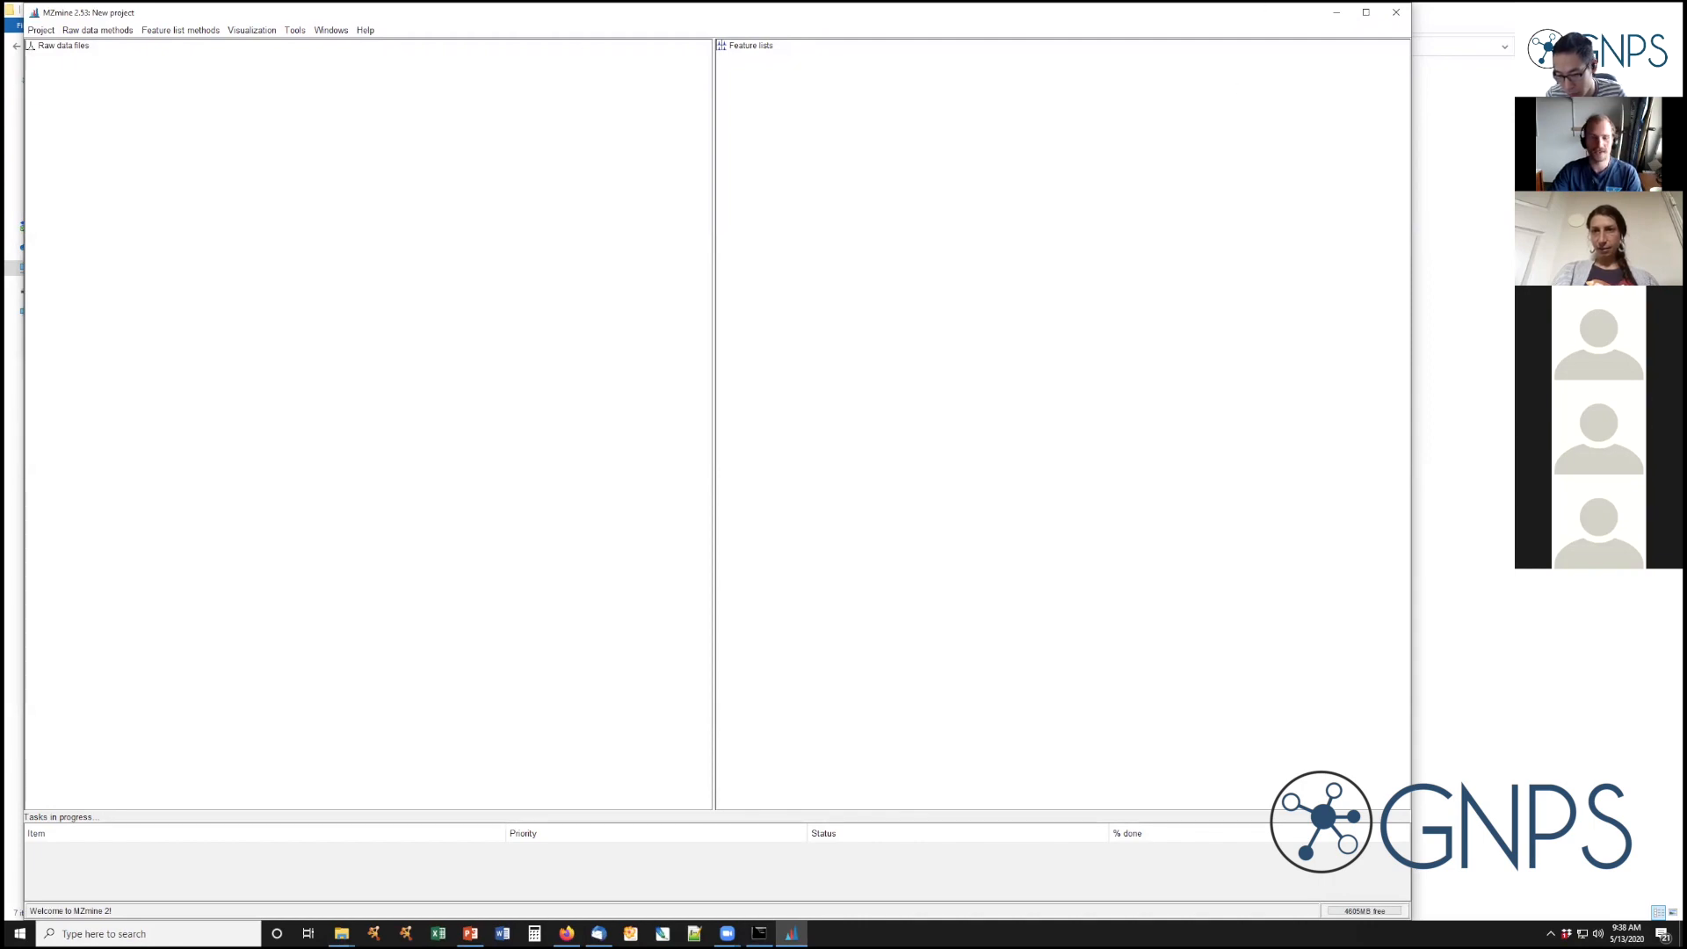
Review the Feature-Based MN workflow overview slide in PowerPoint, and return to MZmine
{"action": "left_click", "coordinate": [470, 933]}
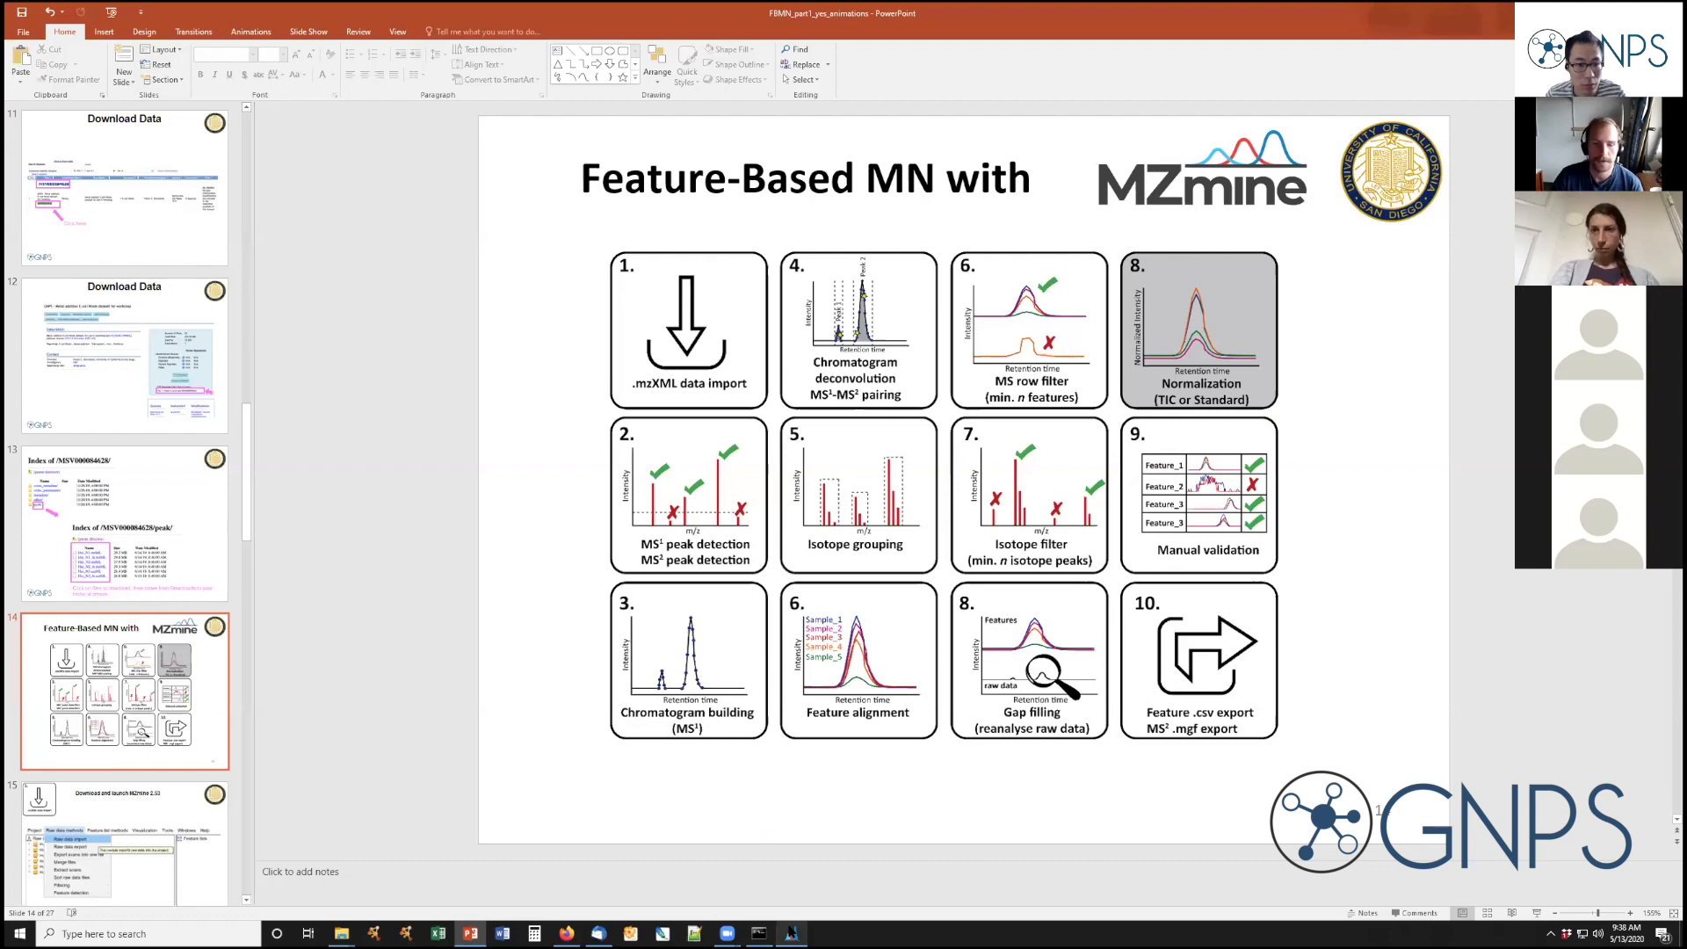
{"action": "left_click", "coordinate": [791, 933]}
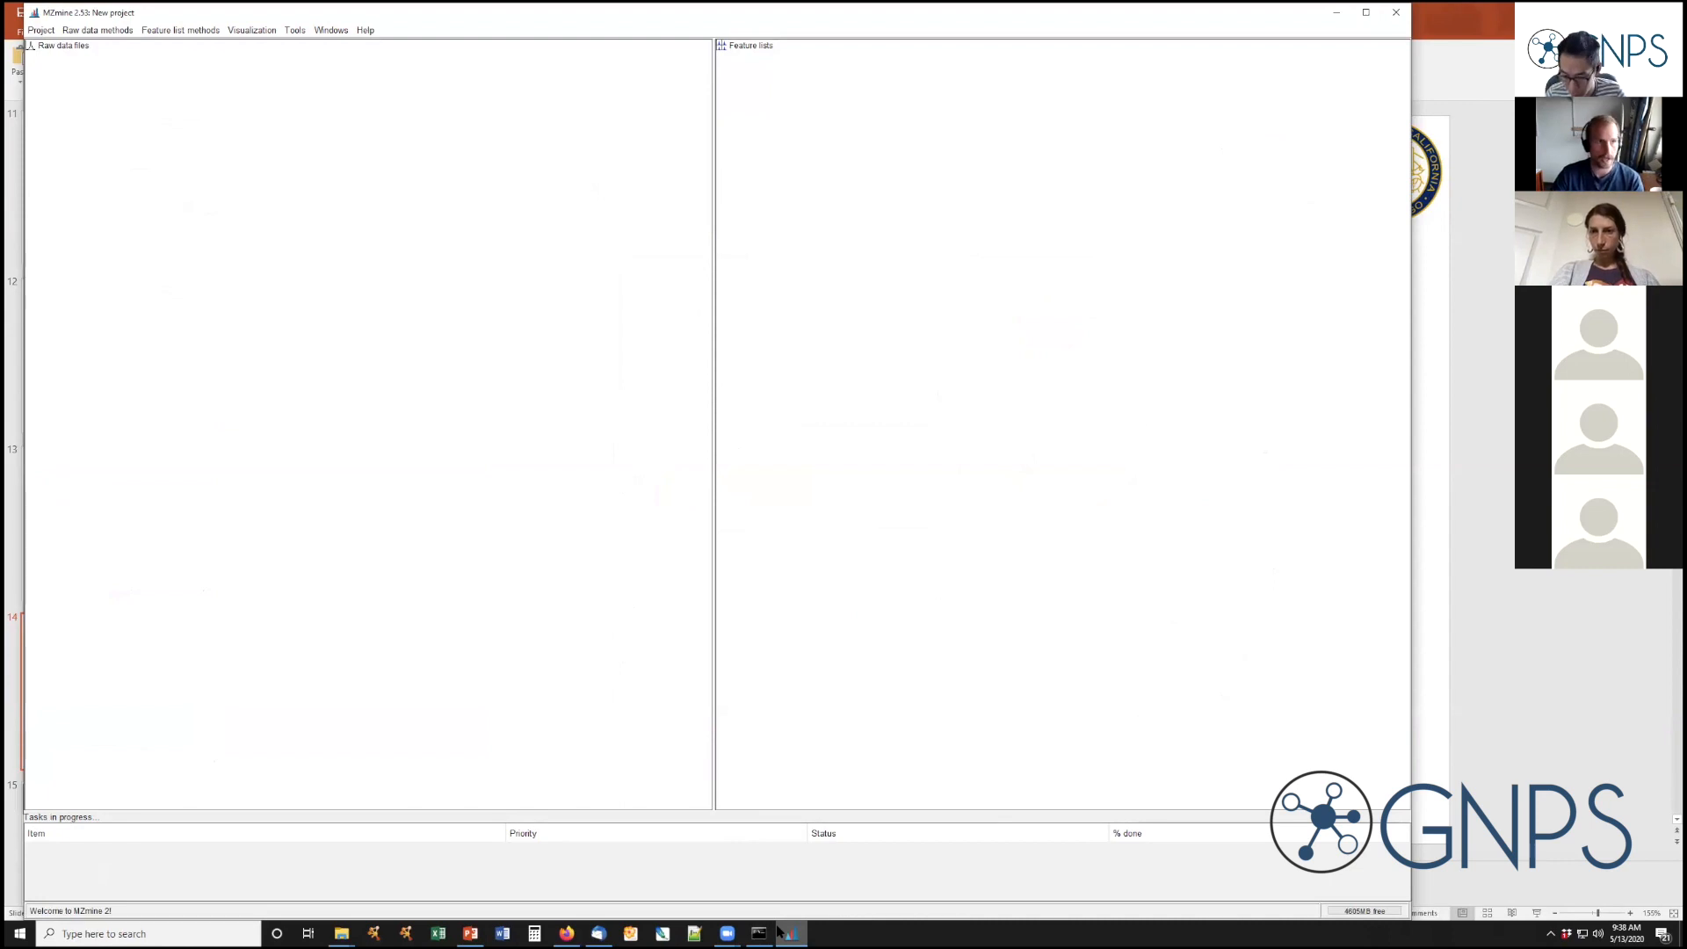
Start a raw data import and browse to Zoom_GNPS_Workshop_2020, Zoom_Workshop_Example_Network, Input, peak
{"action": "left_click", "coordinate": [103, 34]}
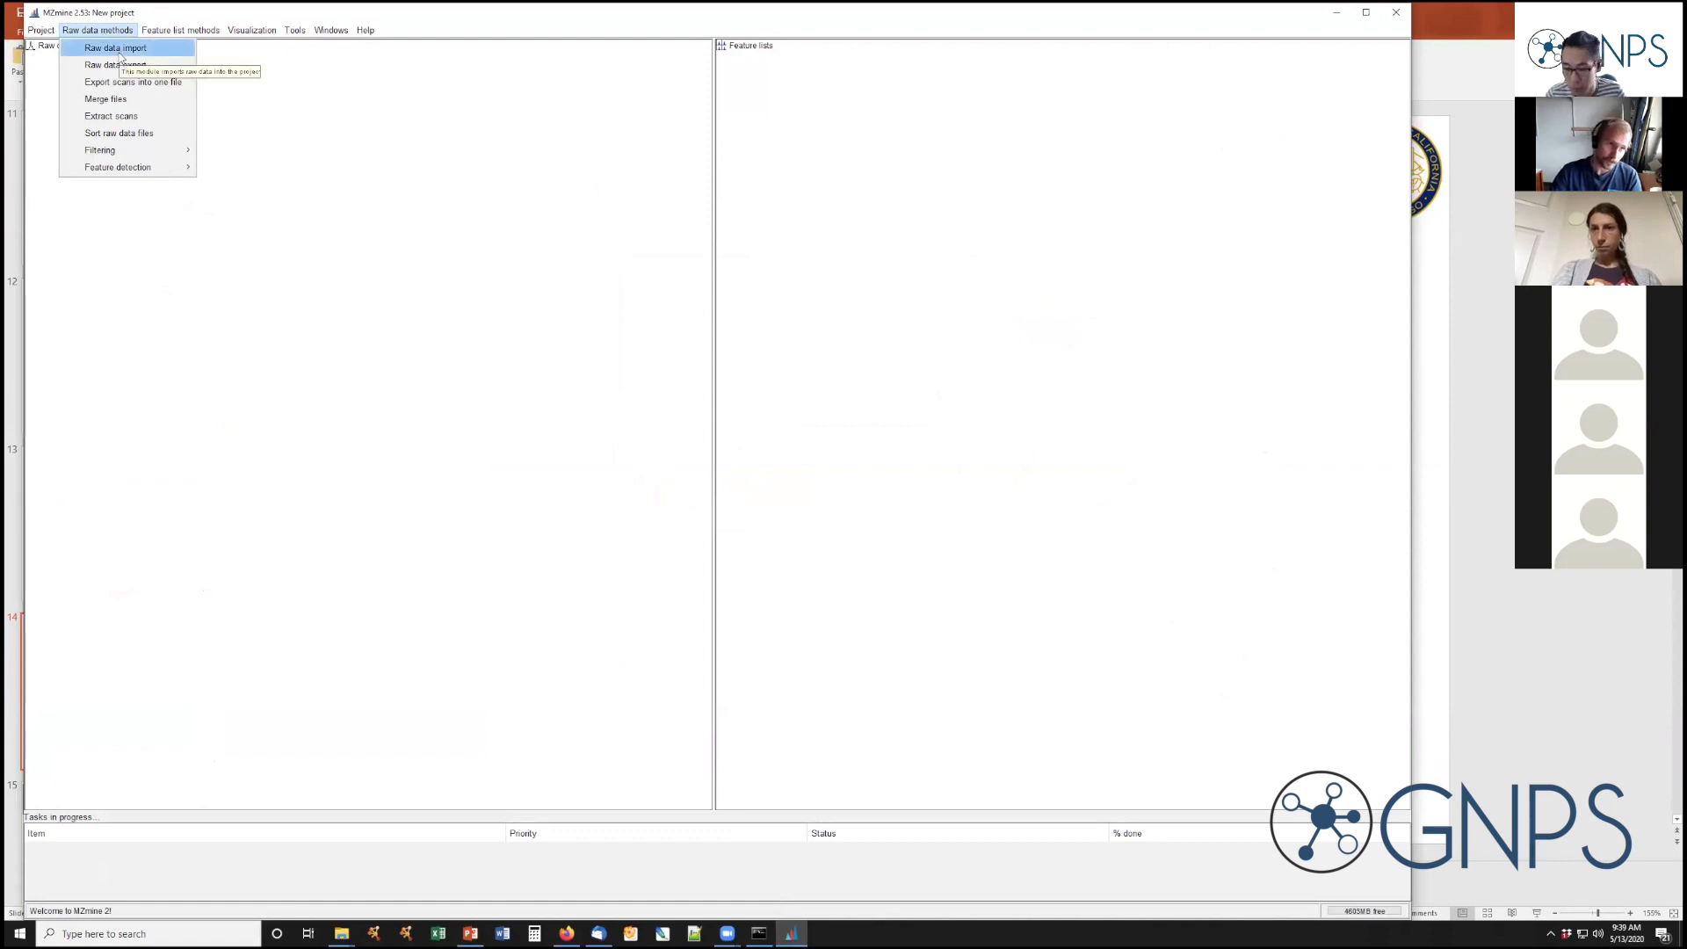
{"action": "left_click", "coordinate": [120, 50]}
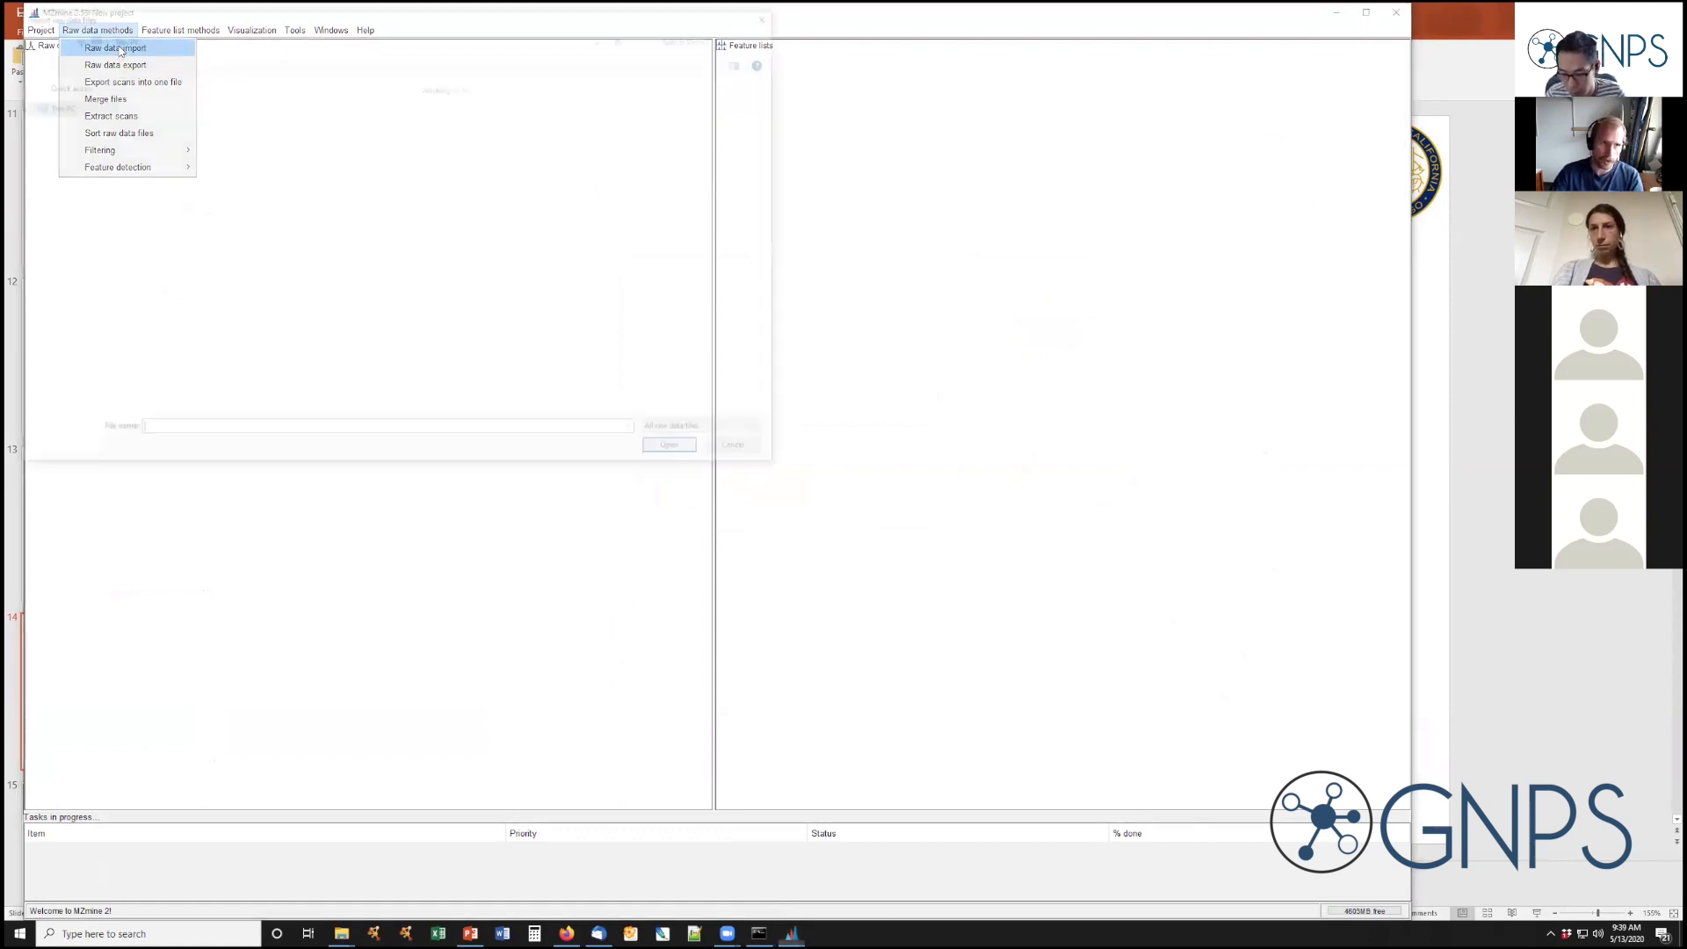
{"action": "left_click_drag", "start_coordinate": [154, 16], "coordinate": [317, 71]}
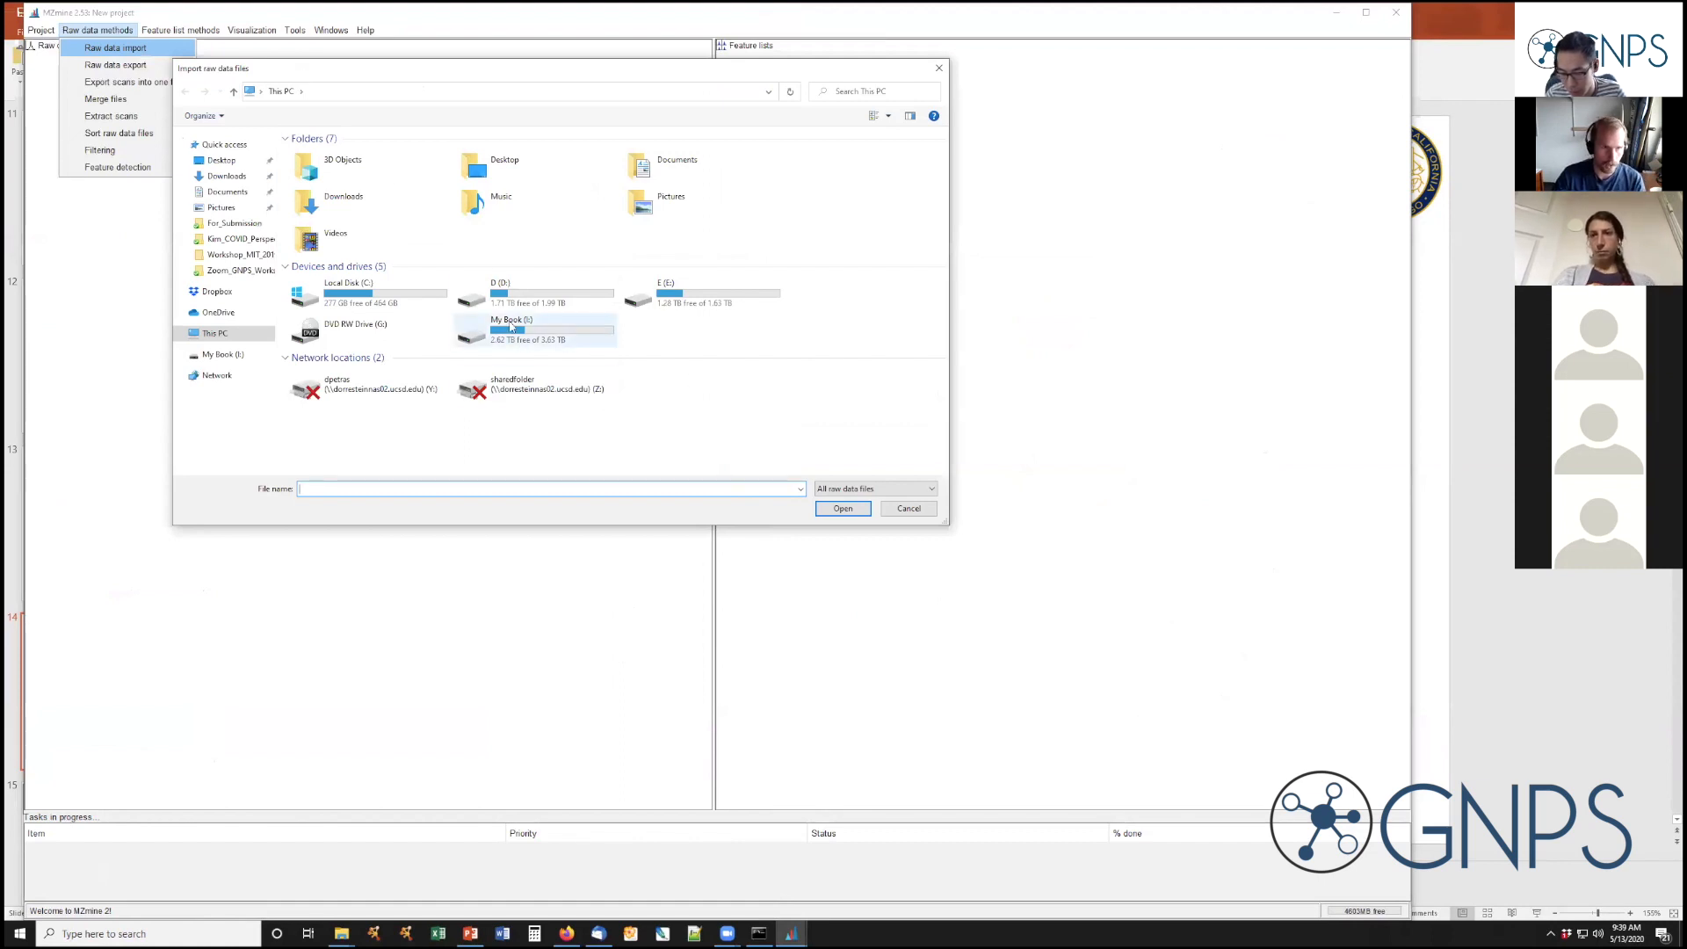
{"action": "left_click", "coordinate": [237, 270]}
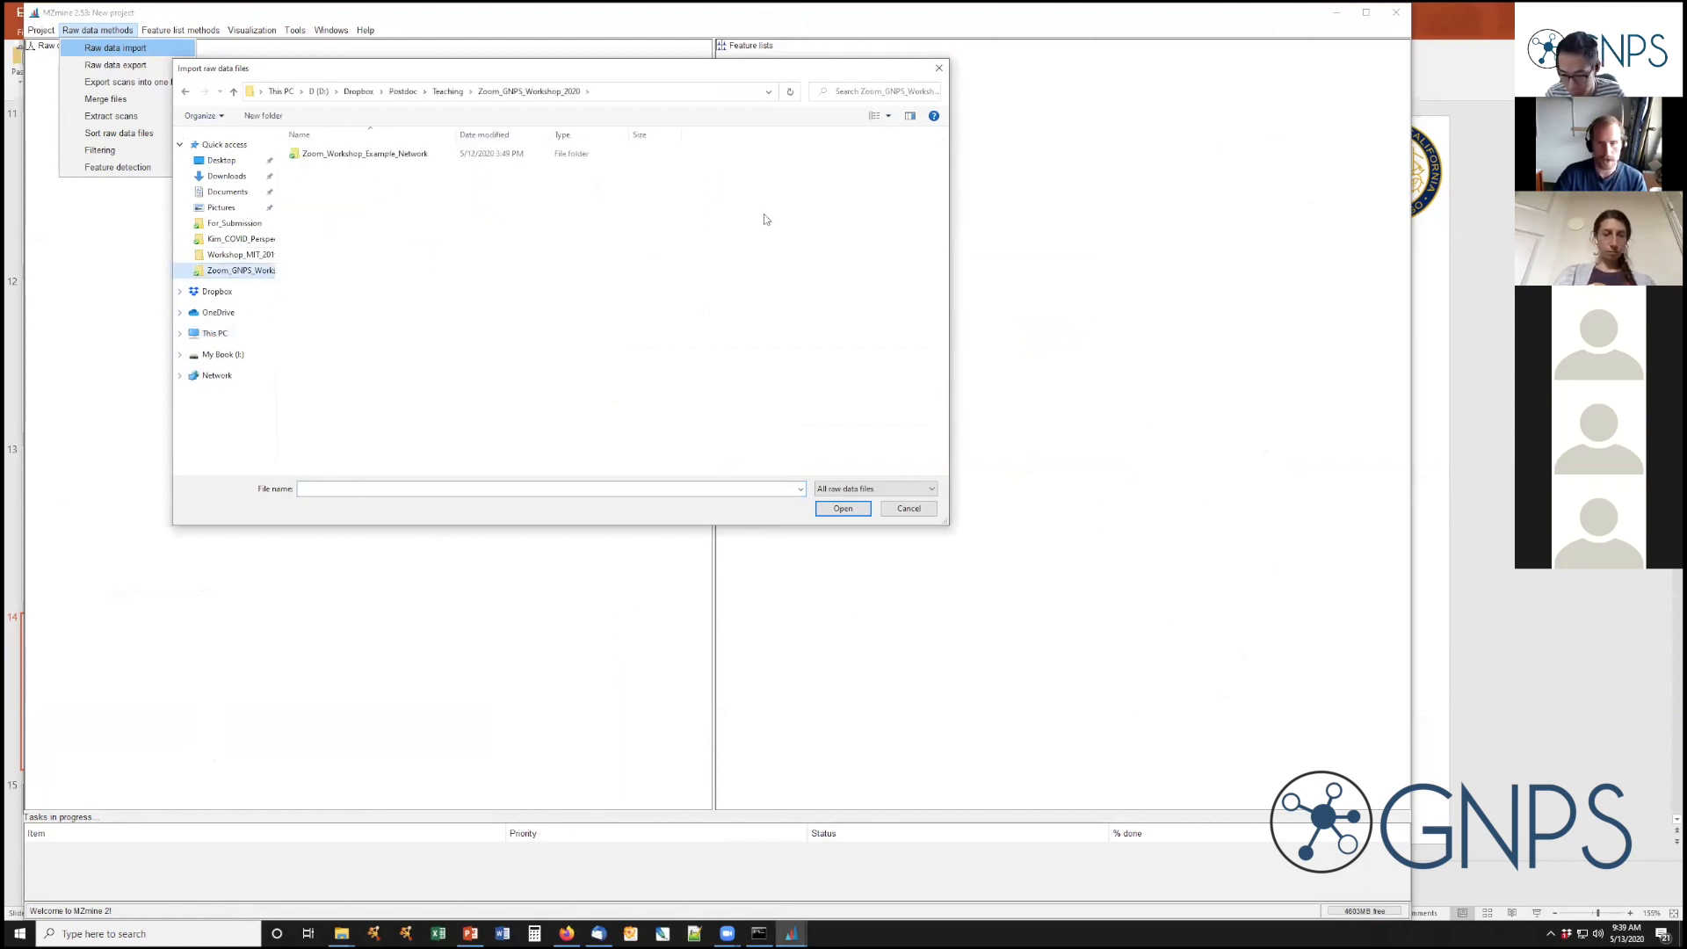
{"action": "double_click", "coordinate": [376, 157]}
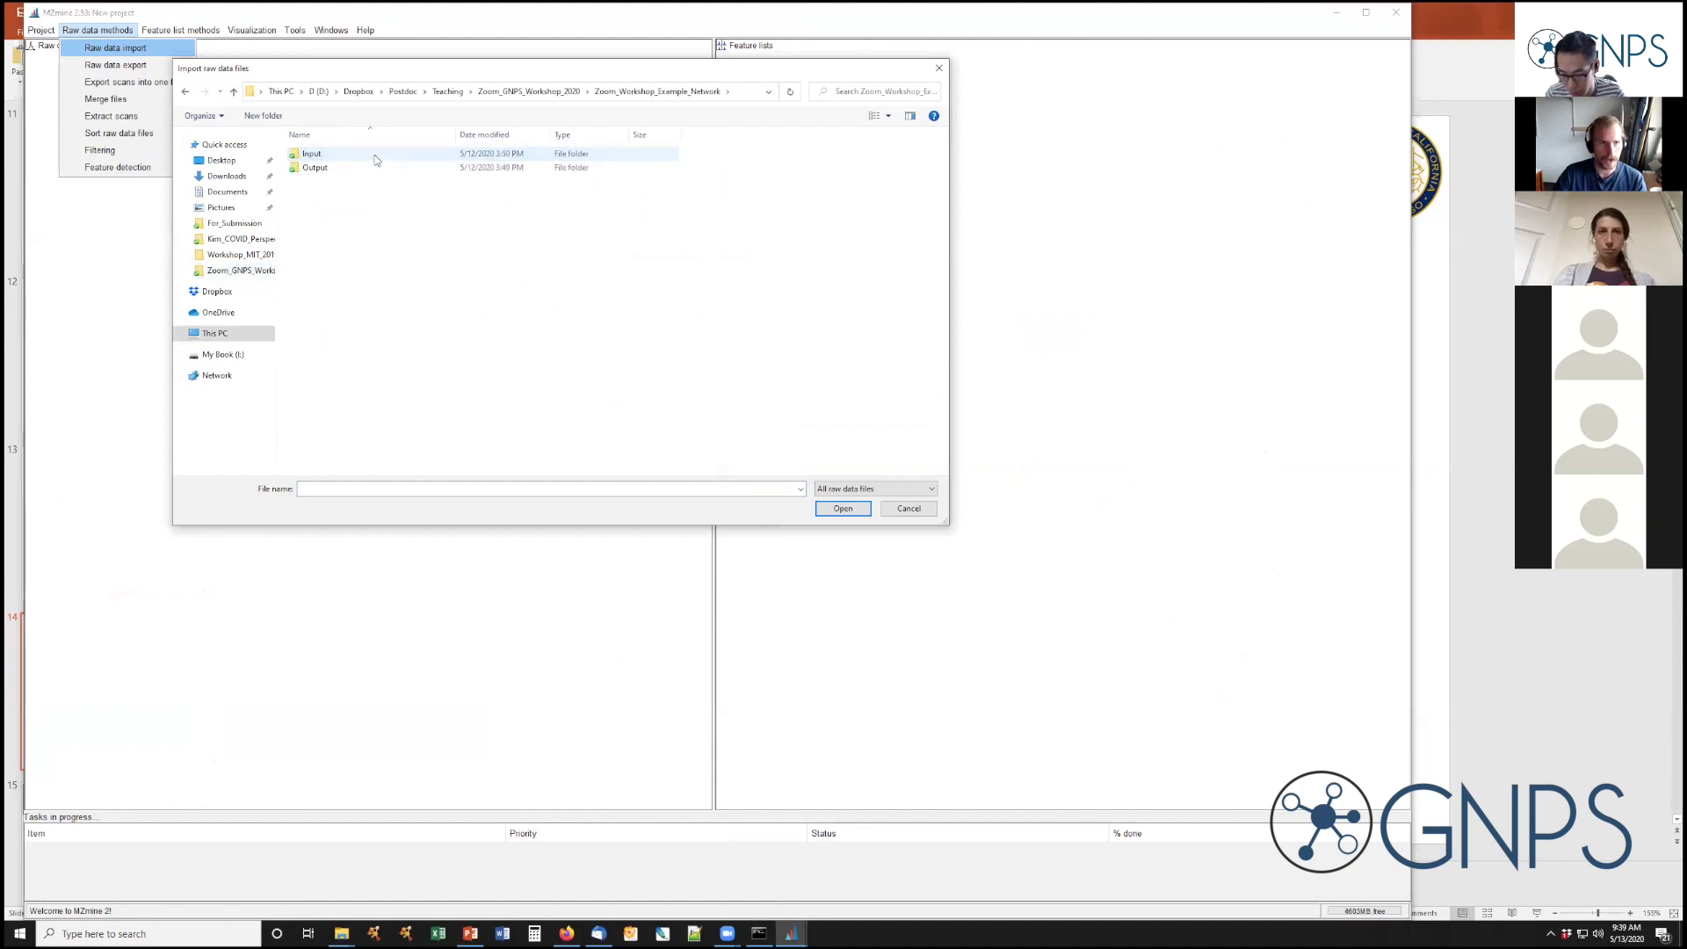
{"action": "double_click", "coordinate": [309, 155]}
{"action": "double_click", "coordinate": [327, 156]}
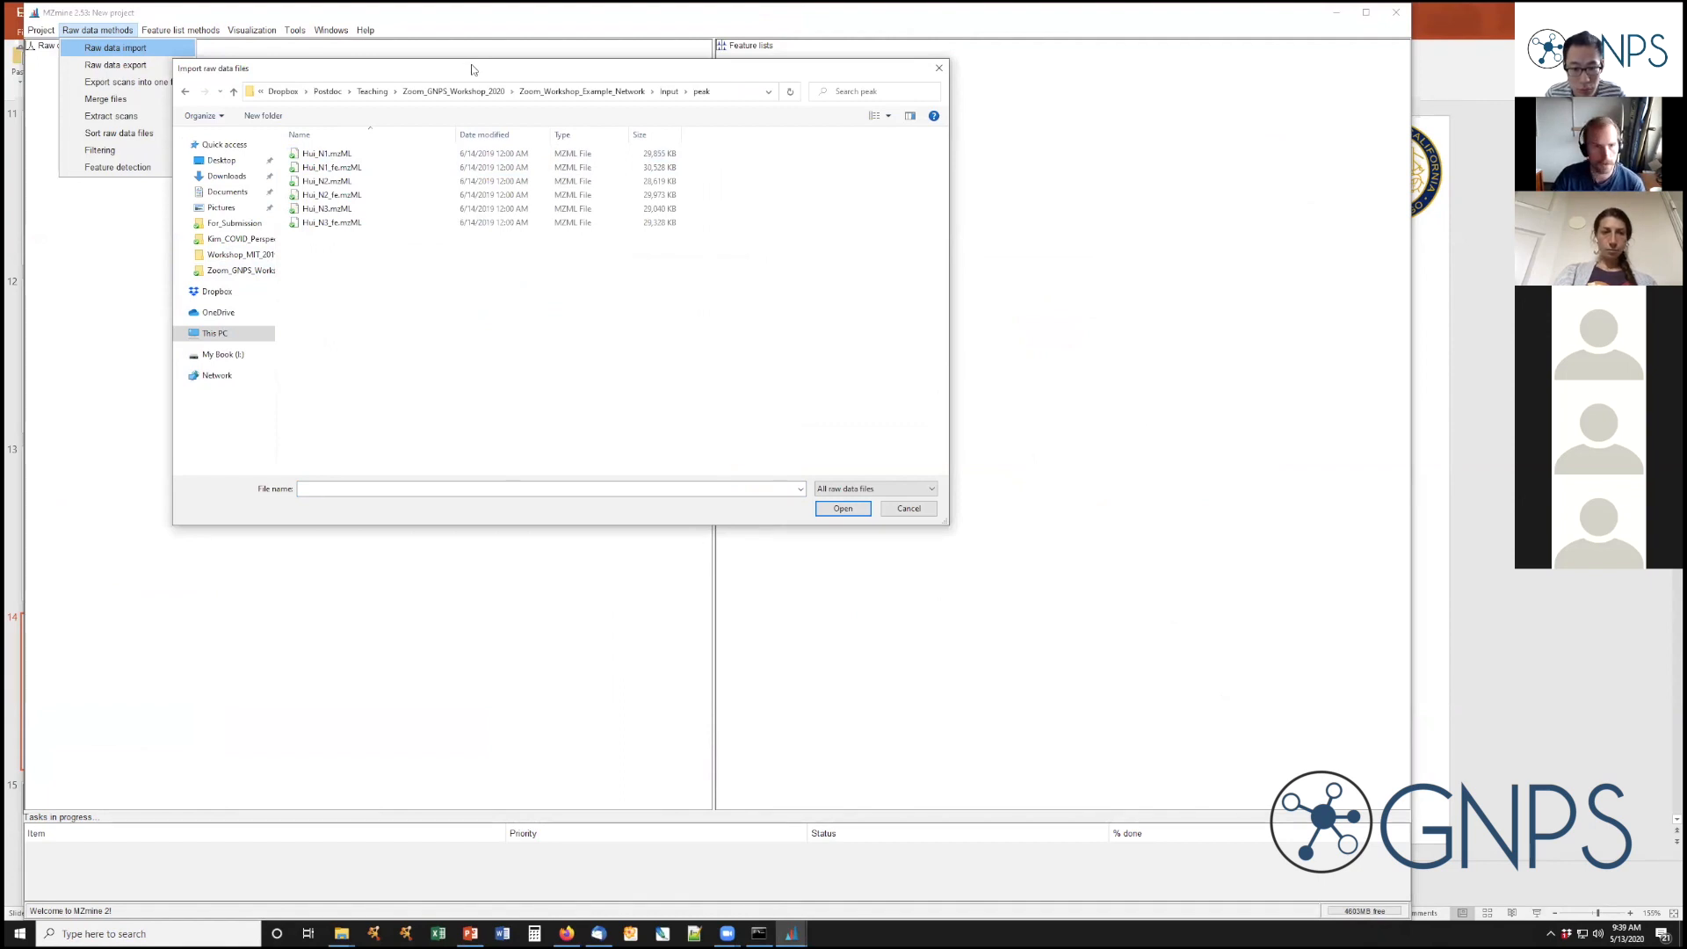
{"action": "left_click_drag", "start_coordinate": [471, 70], "coordinate": [495, 88]}
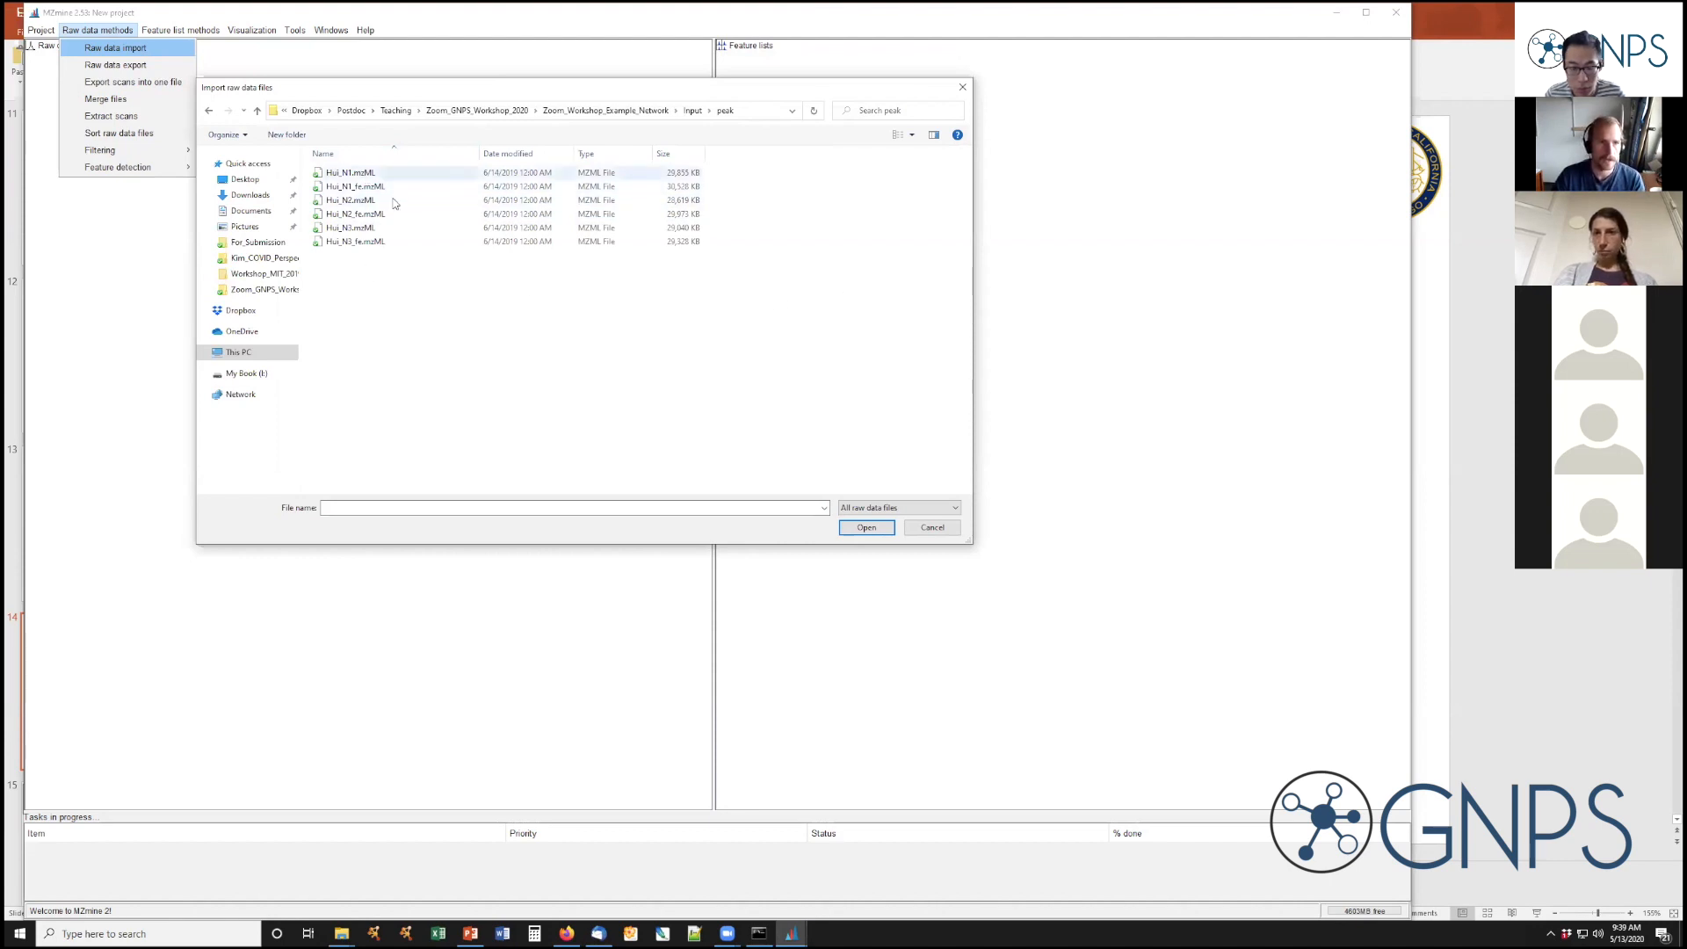
Import all six Hui mzML files from the peak folder without removing their common name prefix
{"action": "left_click_drag", "start_coordinate": [785, 305], "coordinate": [303, 158]}
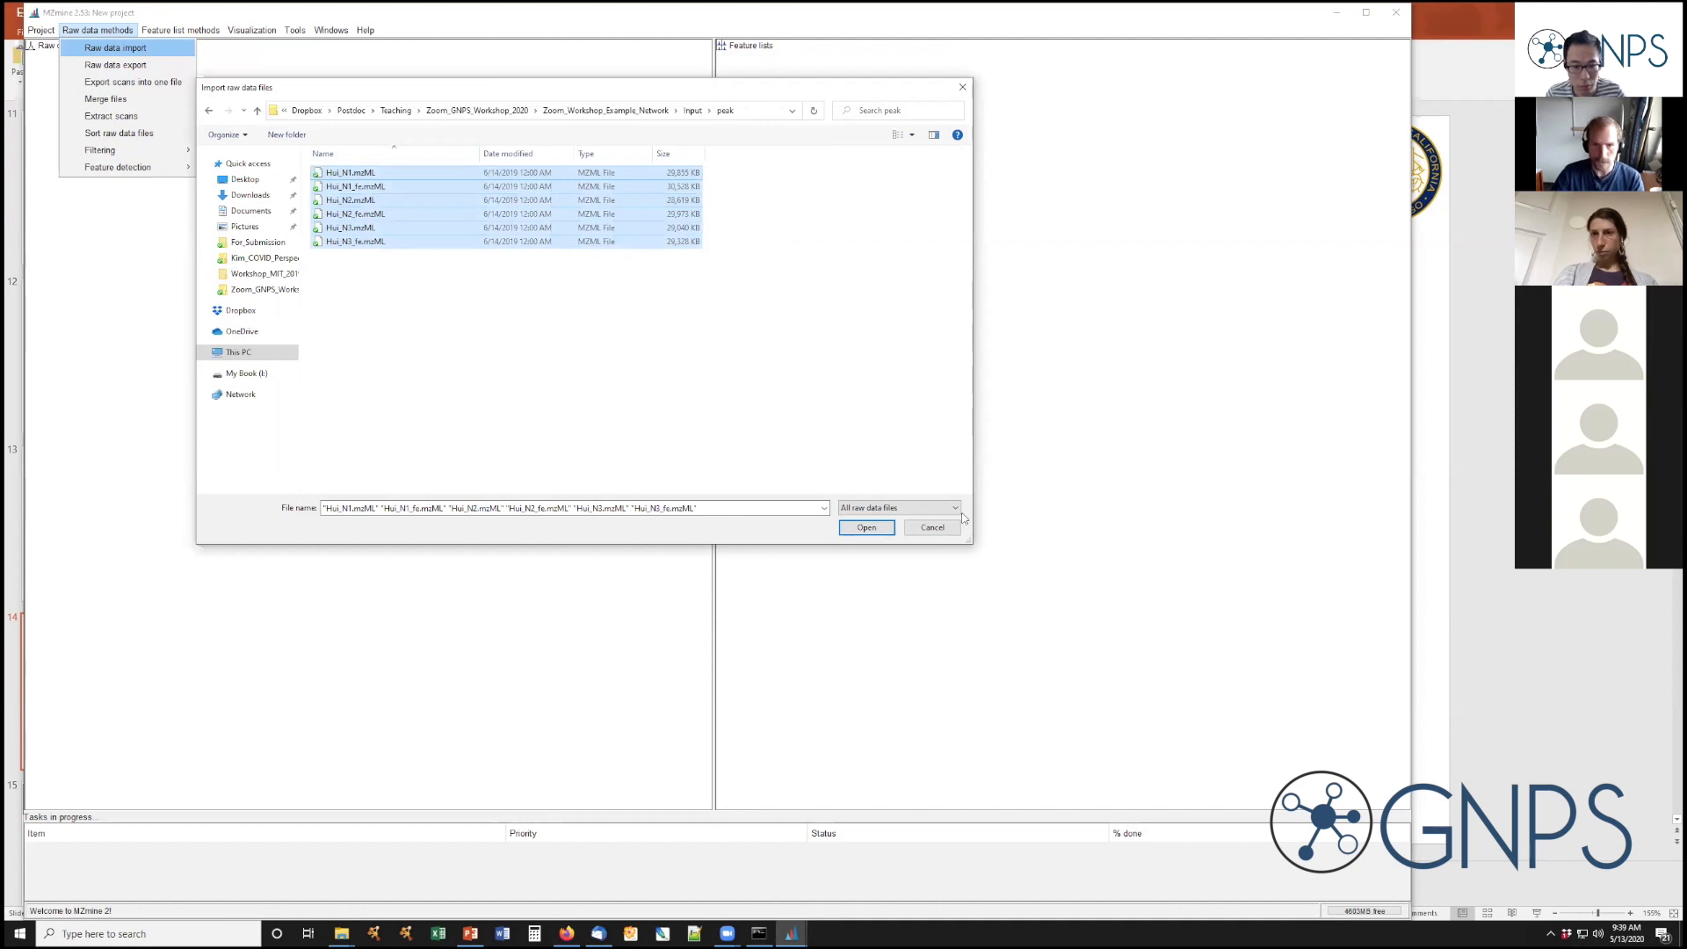
{"action": "left_click", "coordinate": [856, 528]}
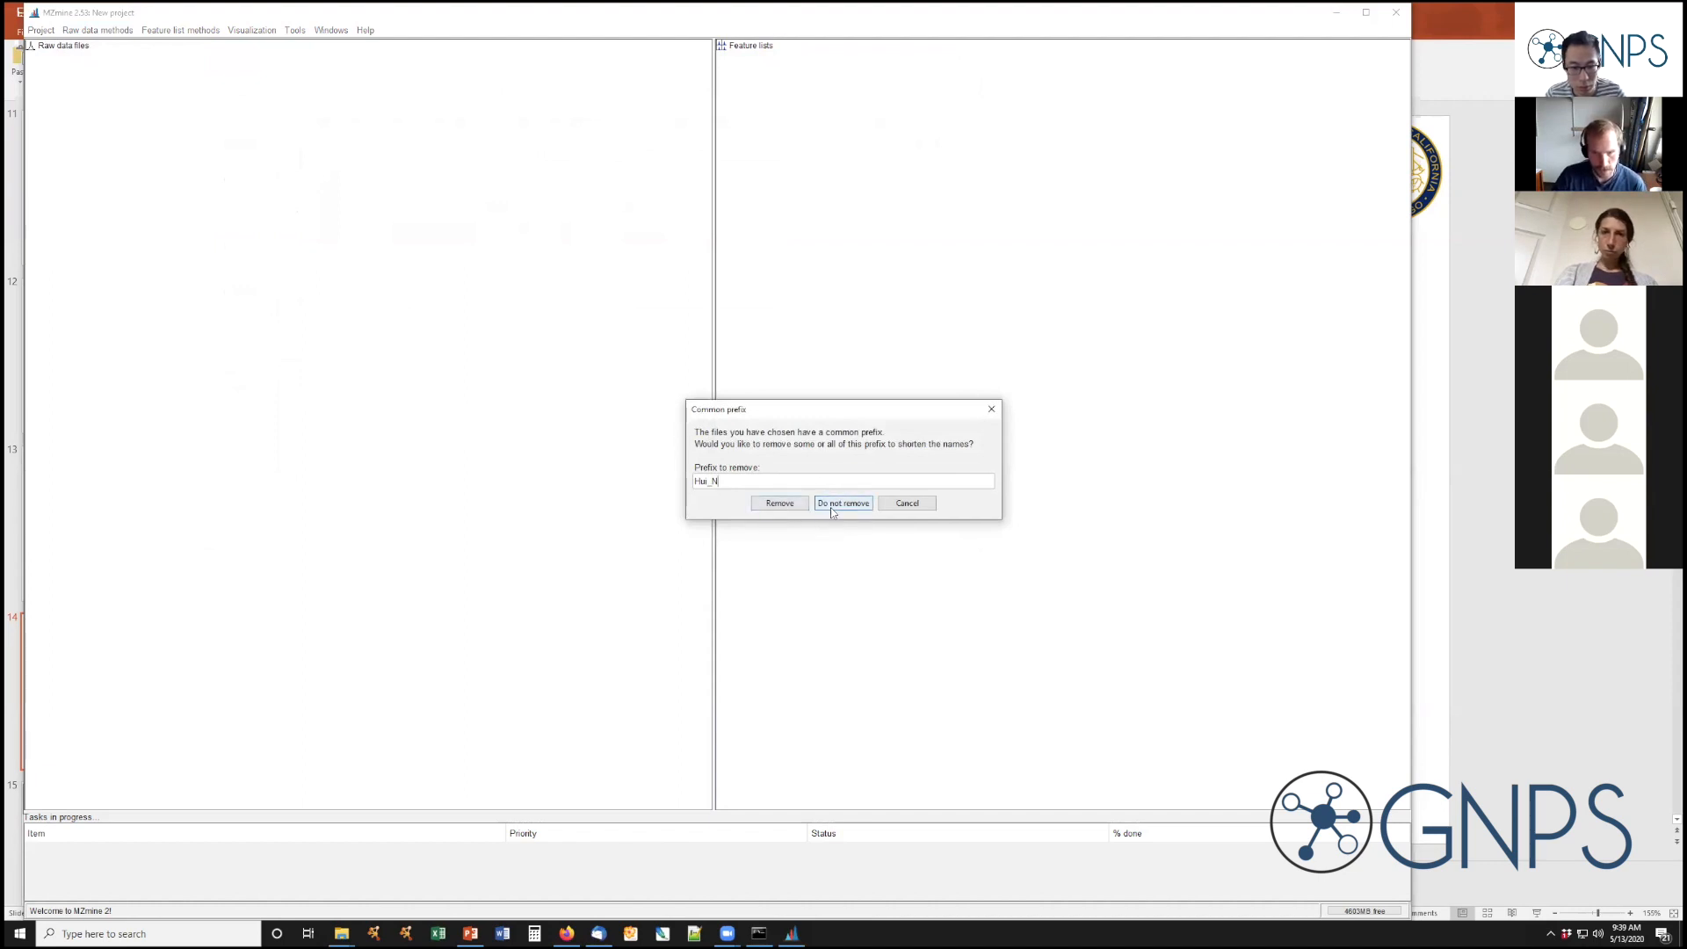
{"action": "left_click", "coordinate": [839, 508]}
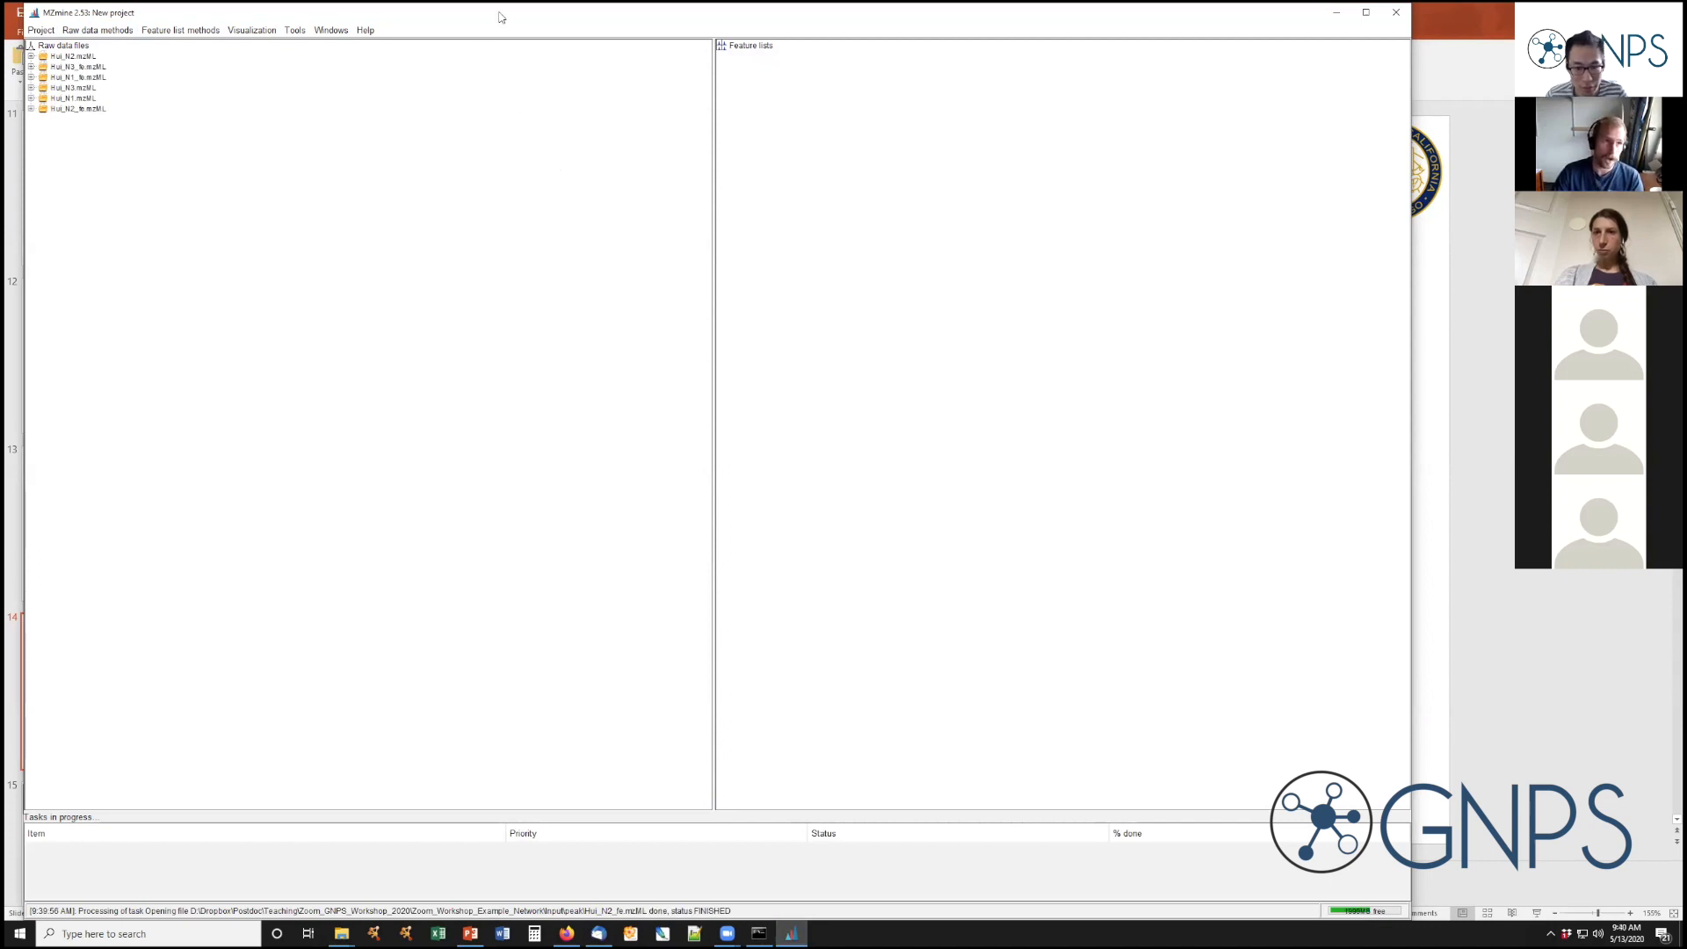
Examine the imported raw data files and the visualization options available for Hui_N2.mzML
{"action": "left_click_drag", "start_coordinate": [500, 16], "coordinate": [487, 17]}
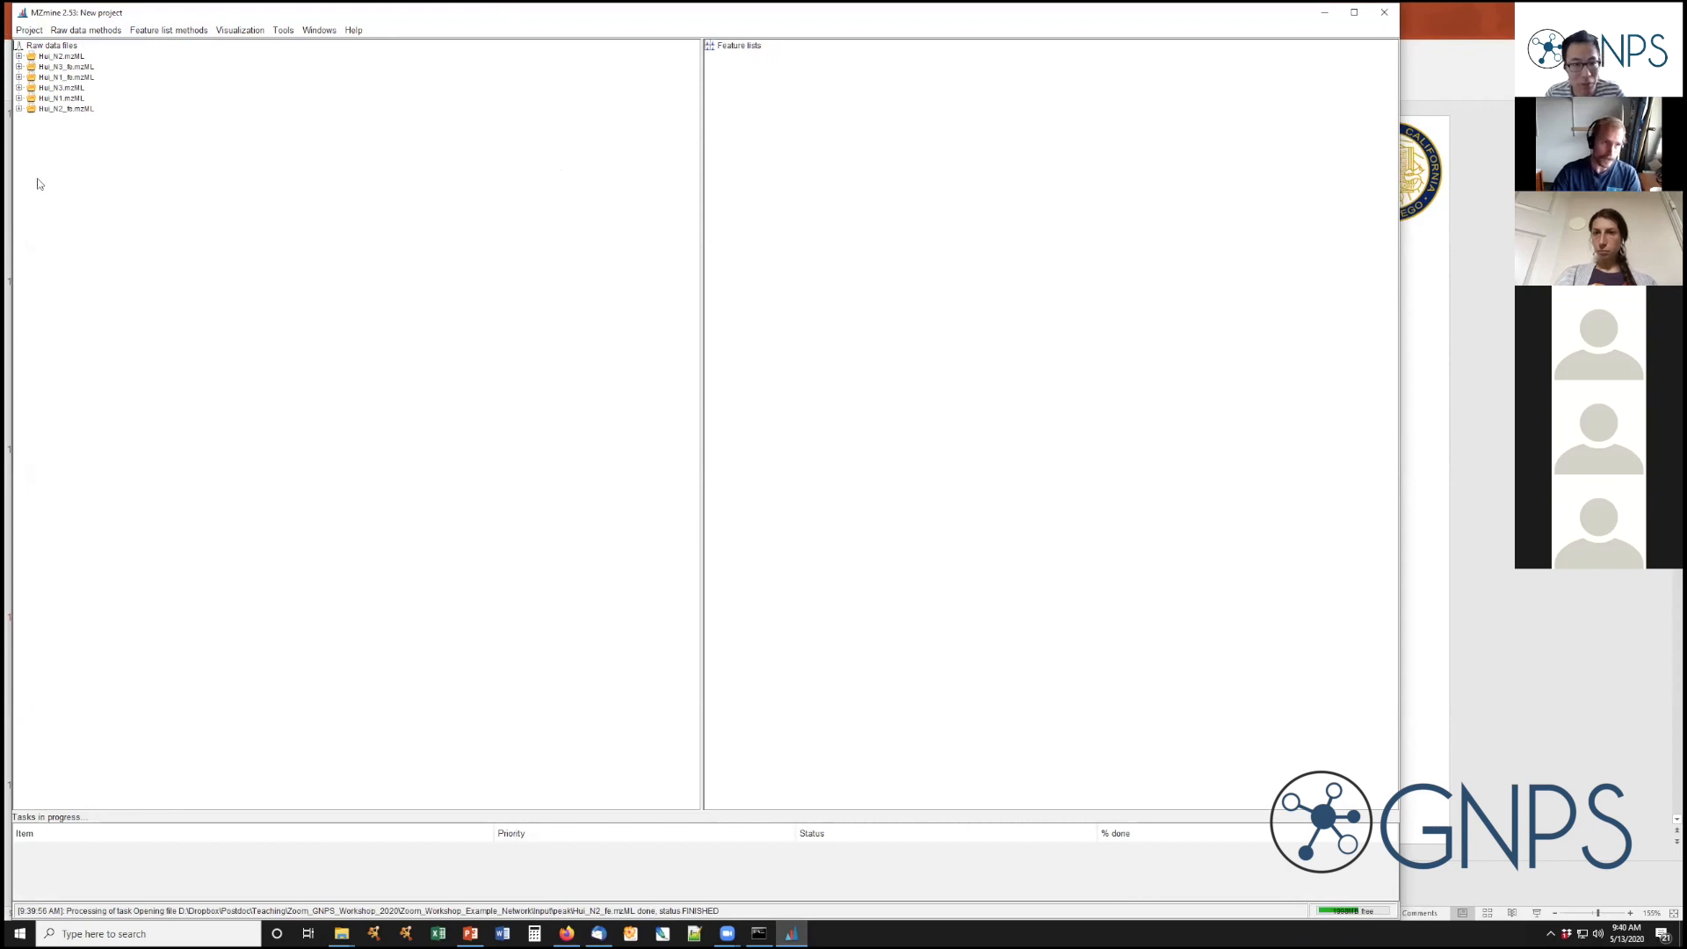
{"action": "left_click", "coordinate": [48, 57]}
{"action": "left_click", "coordinate": [70, 66]}
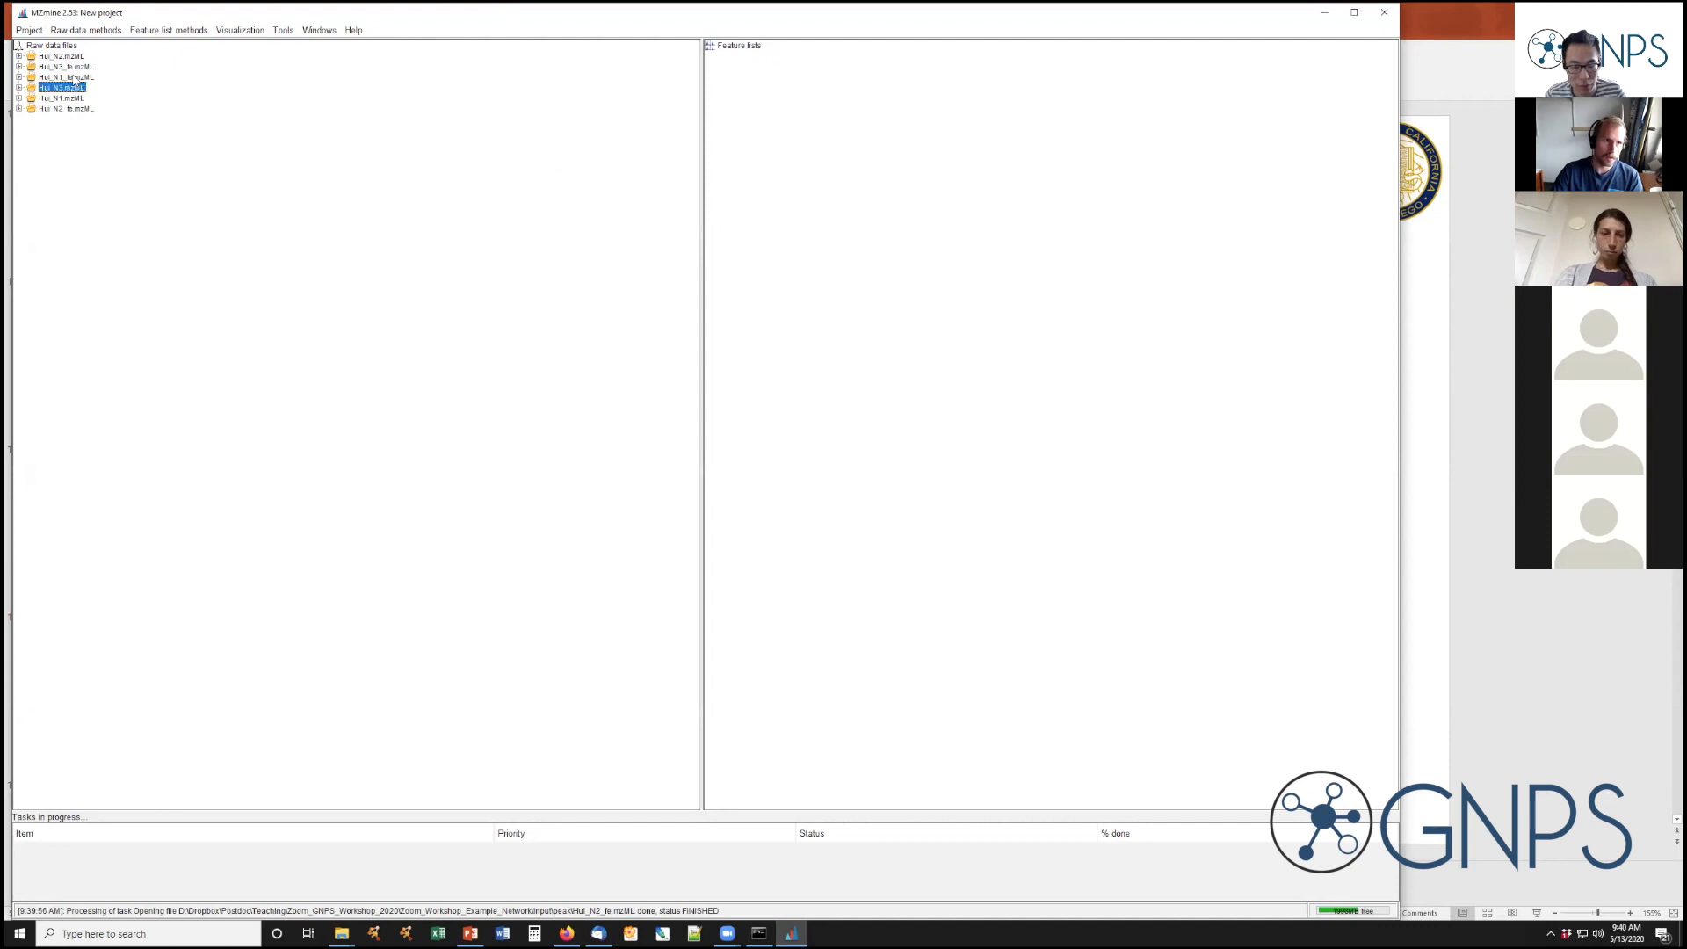
{"action": "left_click", "coordinate": [74, 56]}
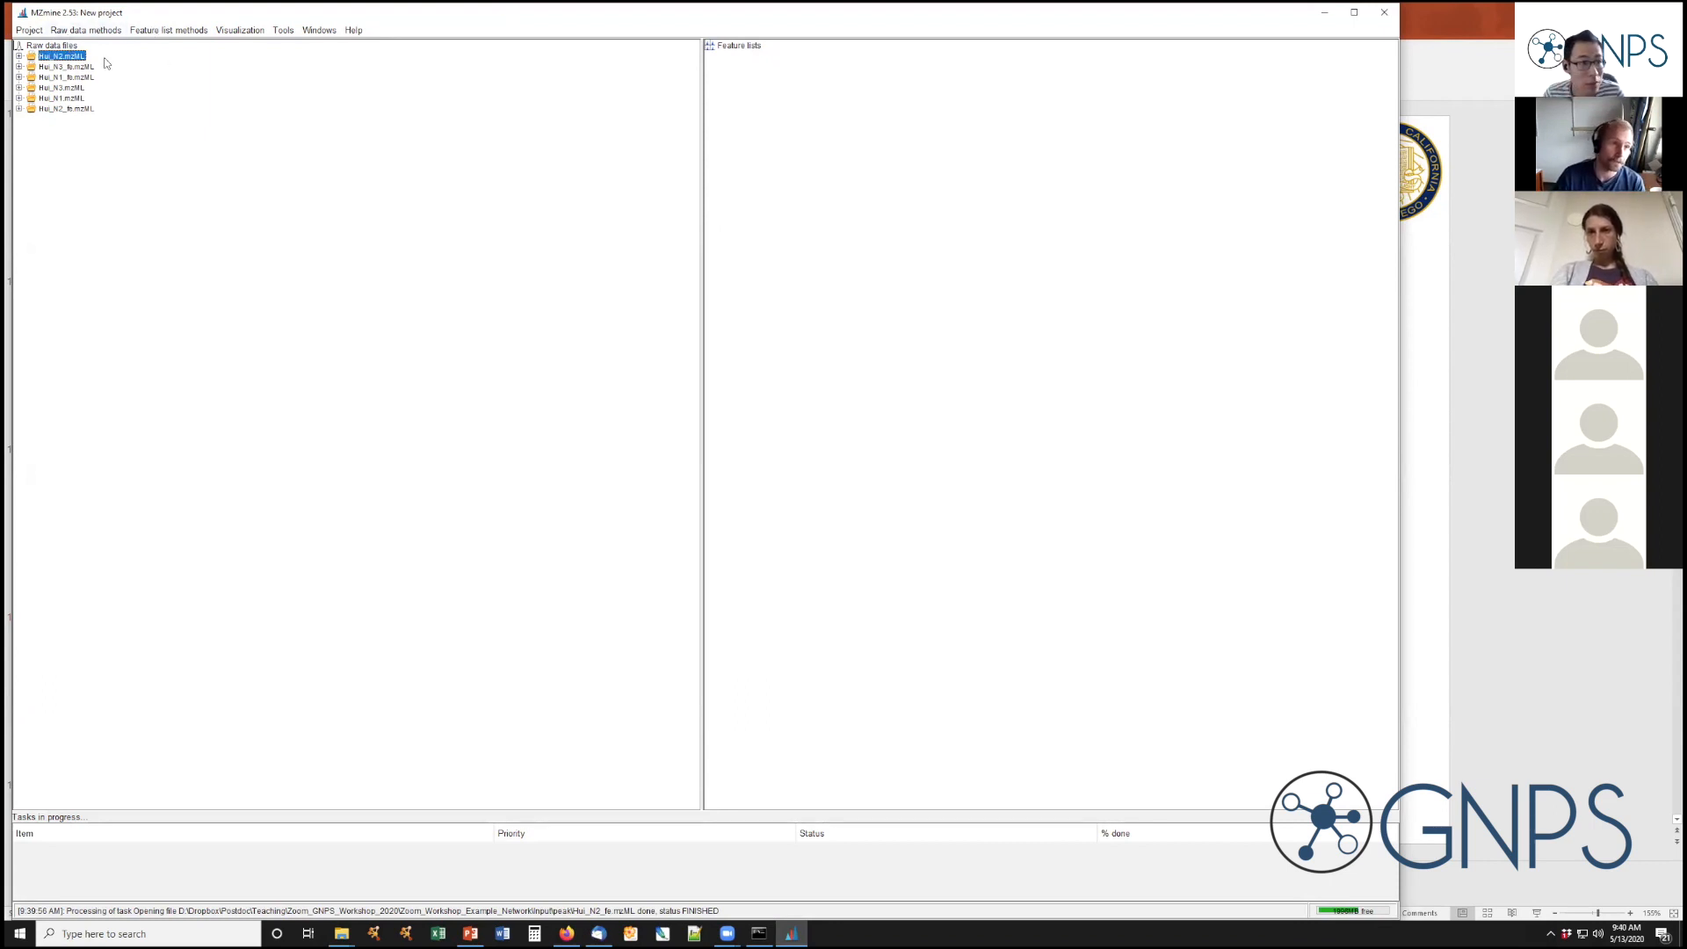
{"action": "right_click", "coordinate": [68, 56]}
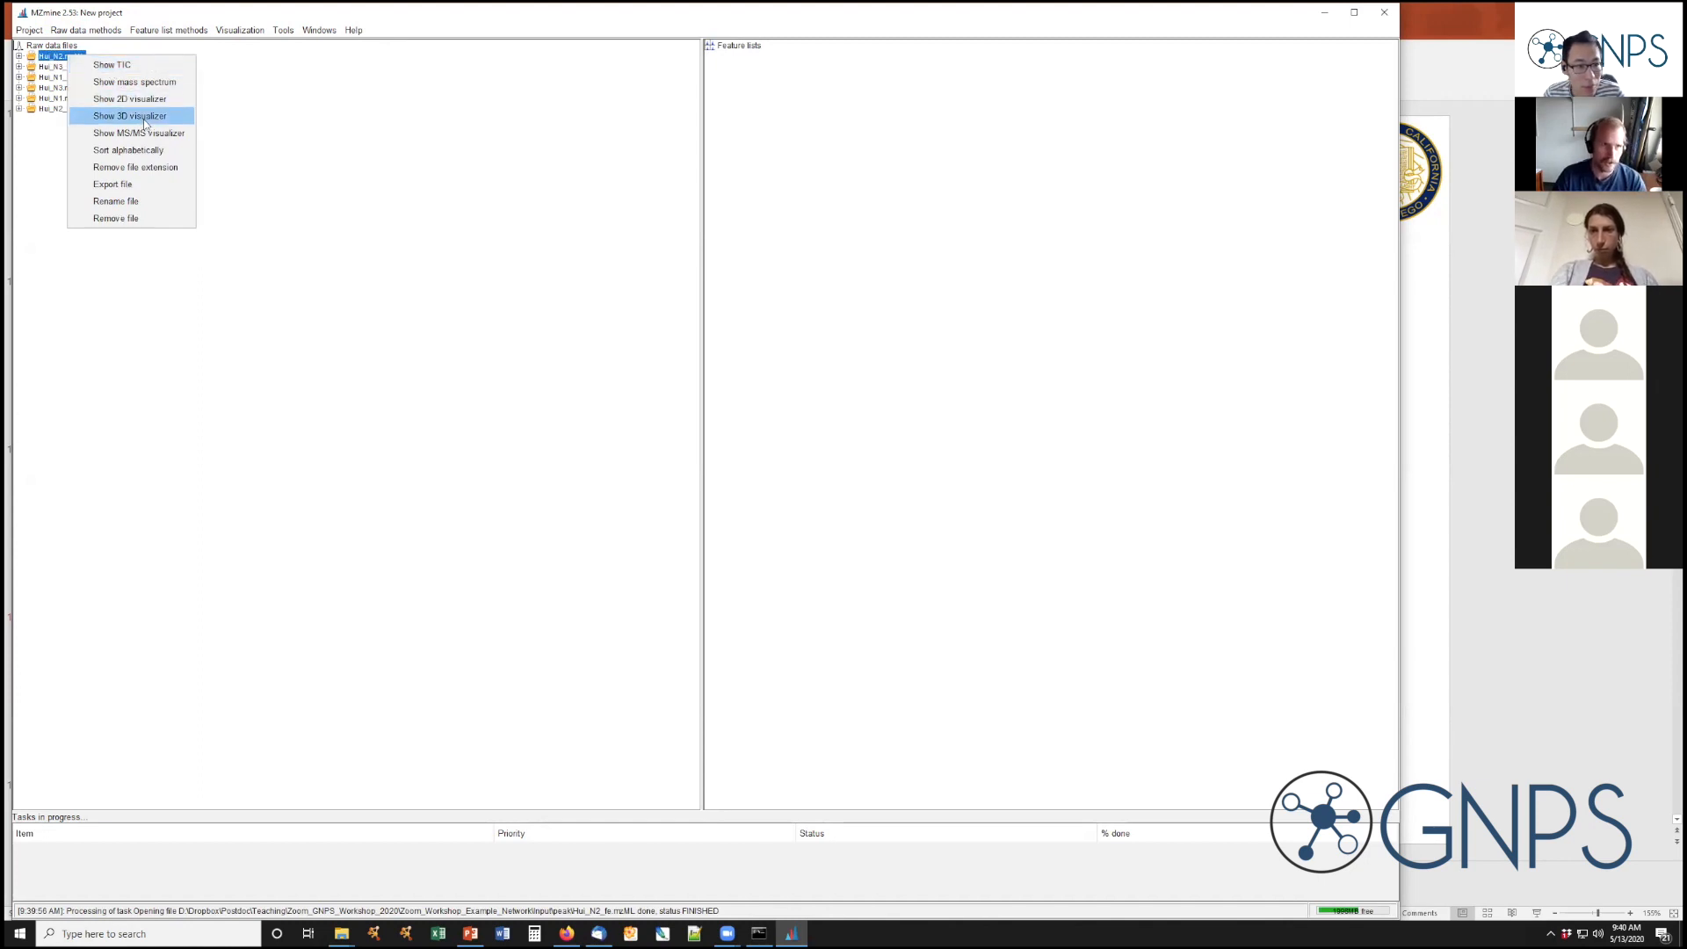
{"action": "left_click", "coordinate": [147, 17]}
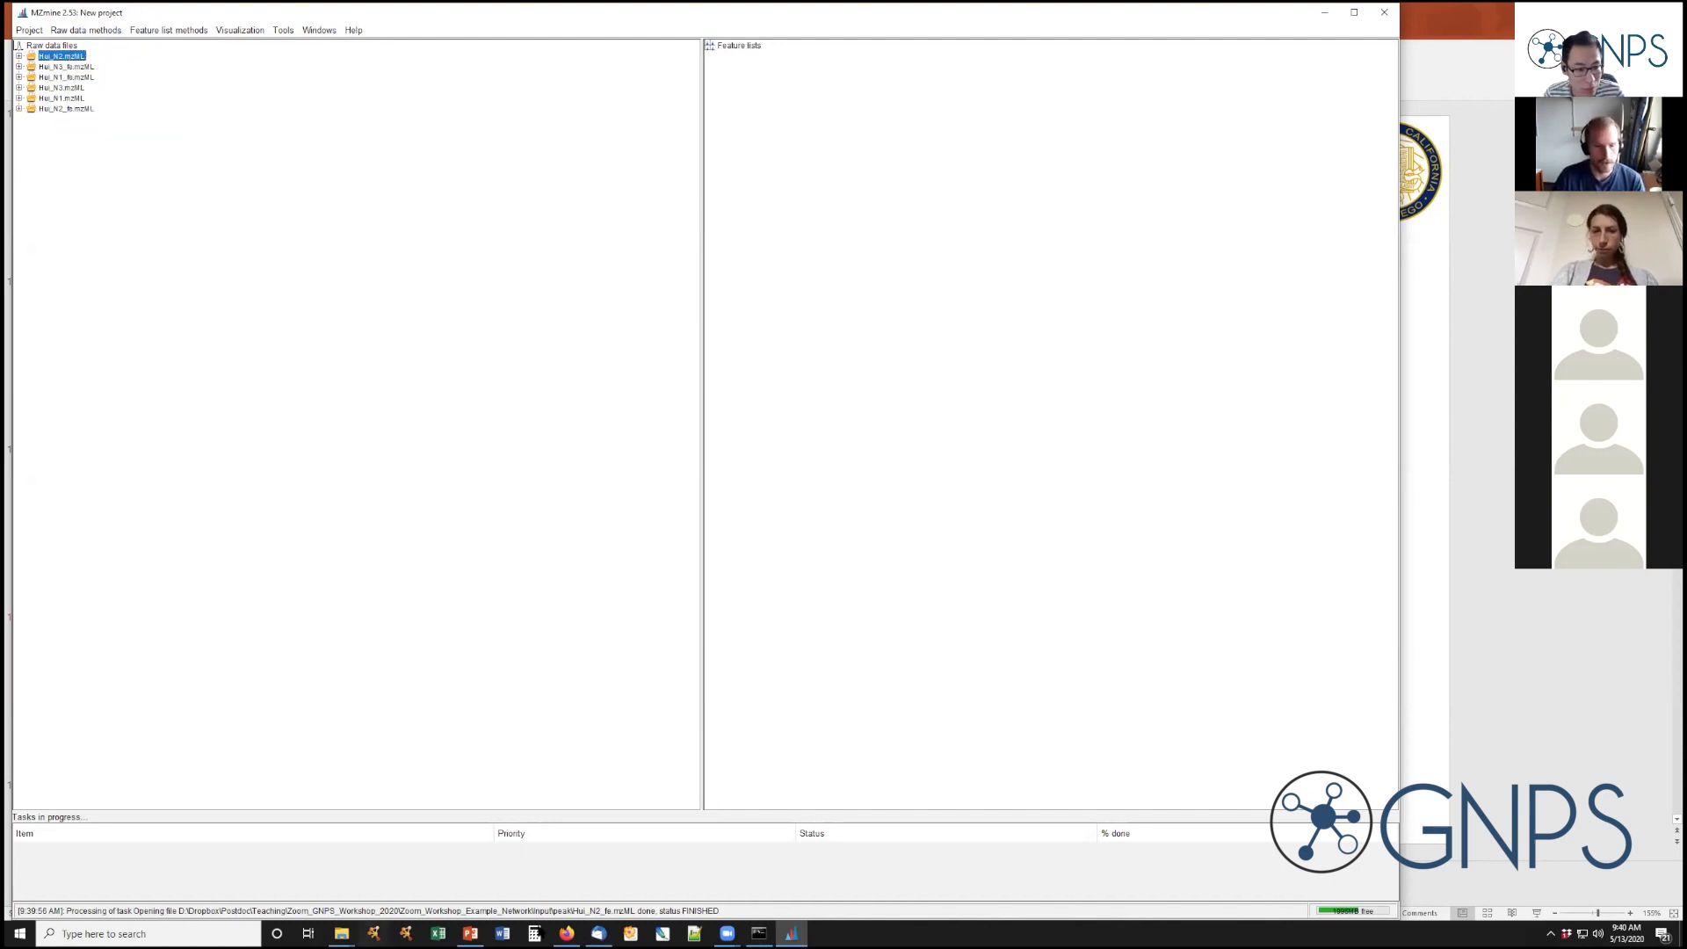
Check the Feature-Based MN step overview slide in PowerPoint and switch back to MZmine
{"action": "left_click", "coordinate": [472, 932]}
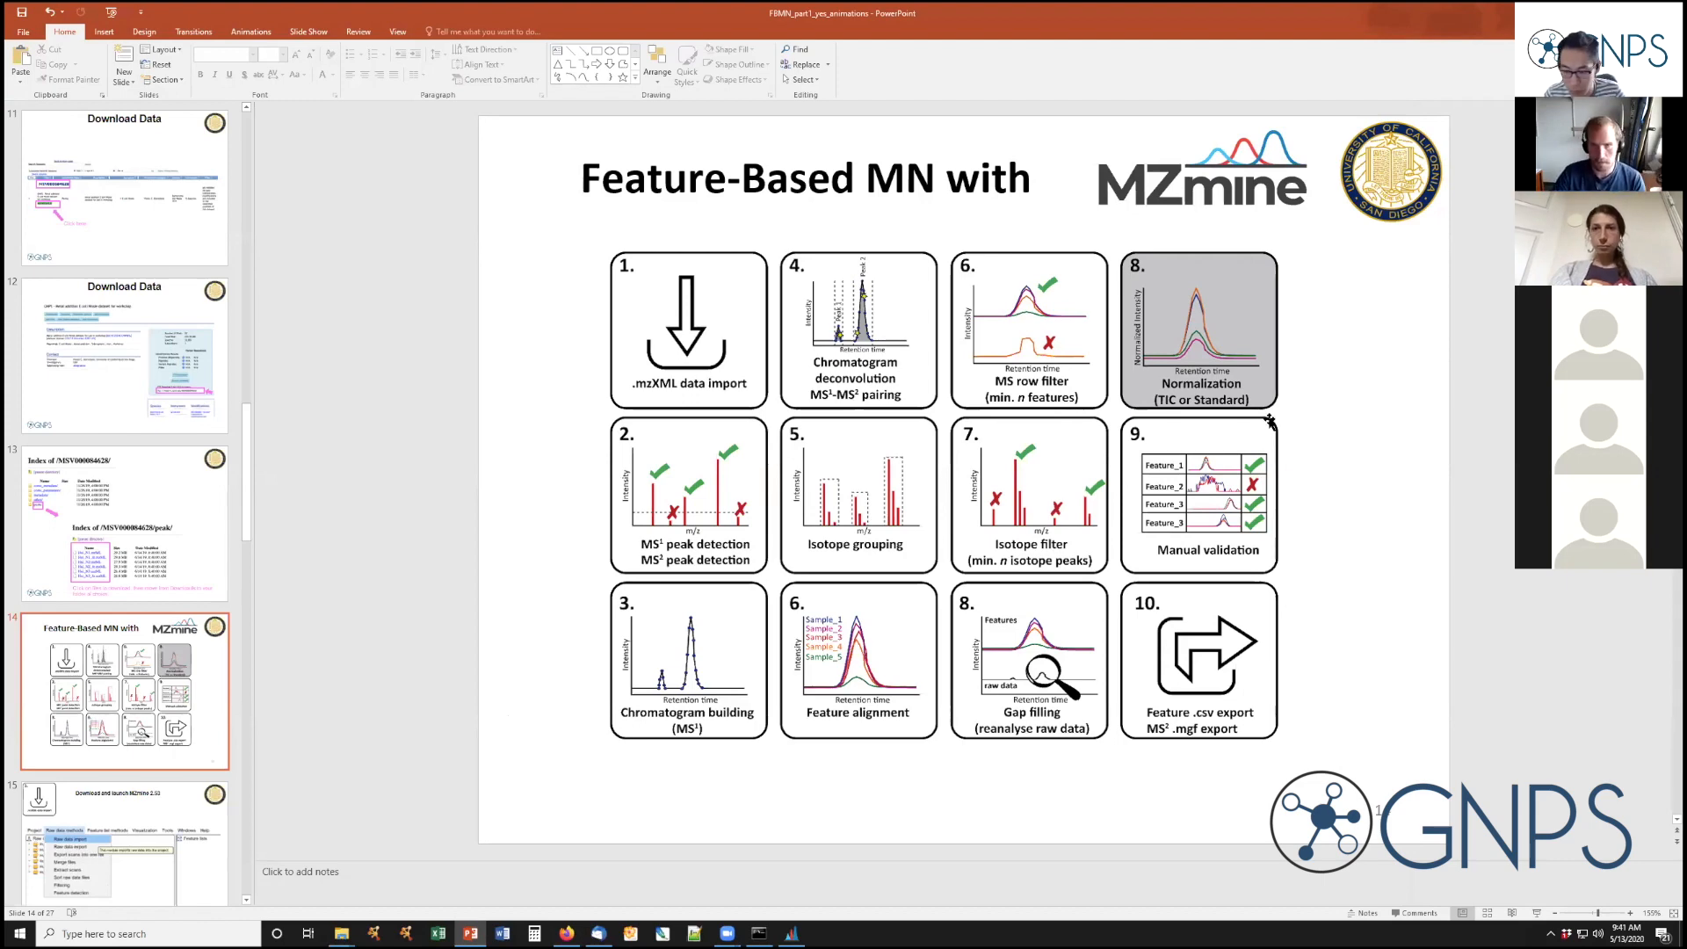
{"action": "key", "text": "alt+Tab"}
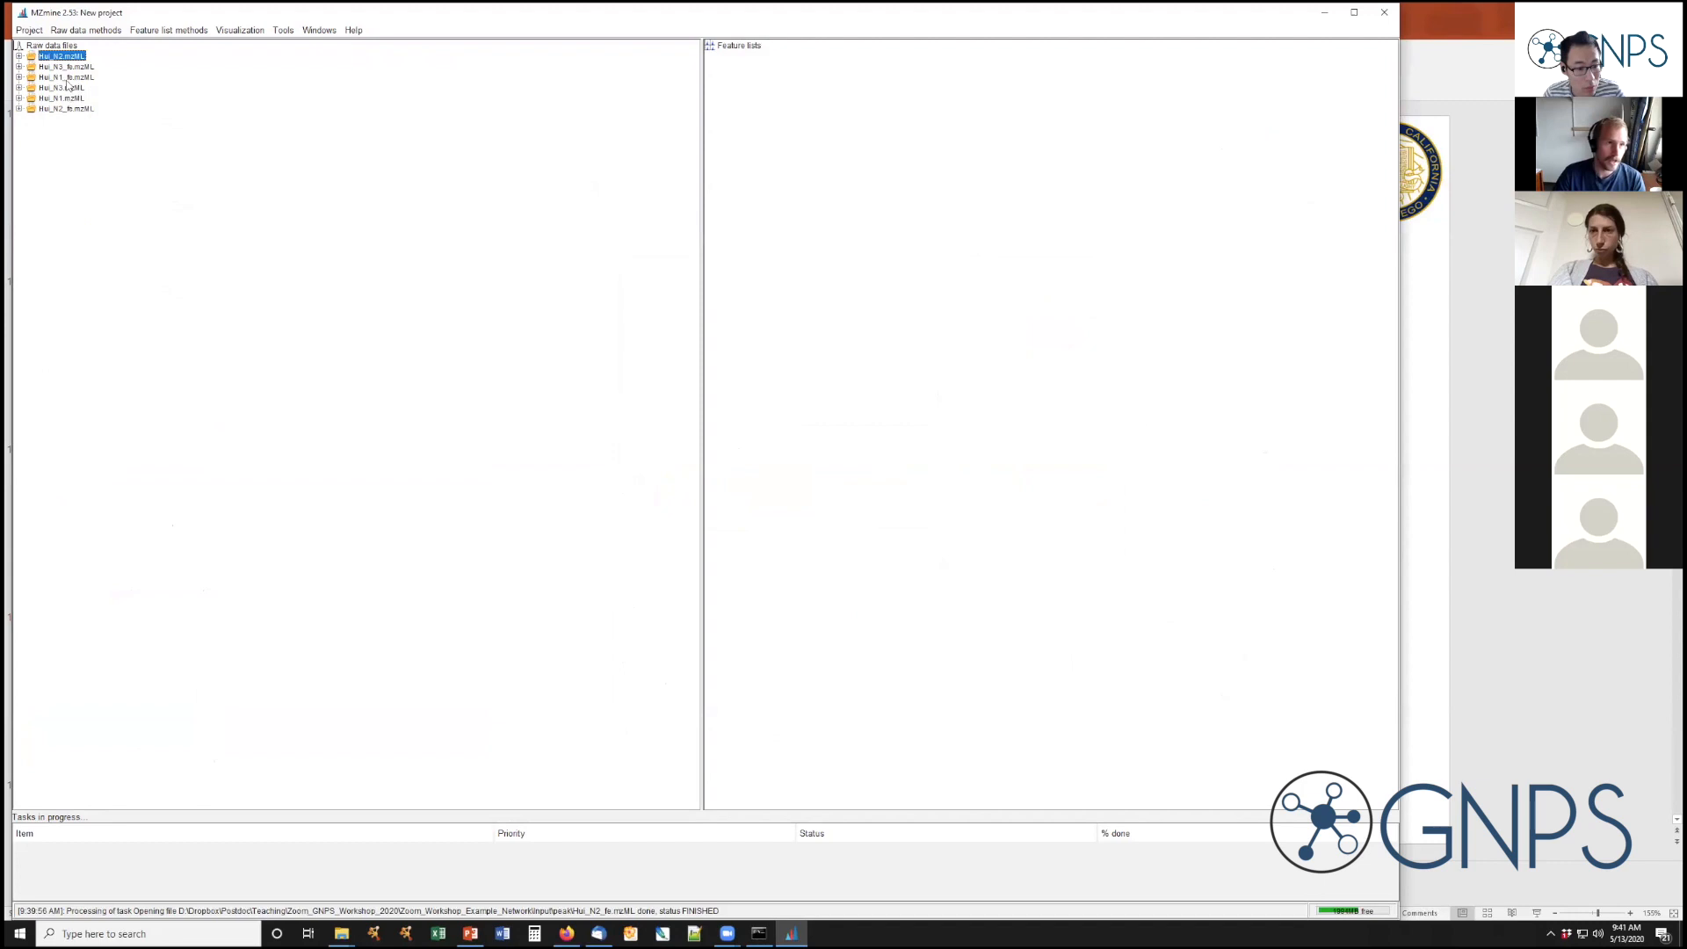
{"action": "left_click", "coordinate": [95, 32]}
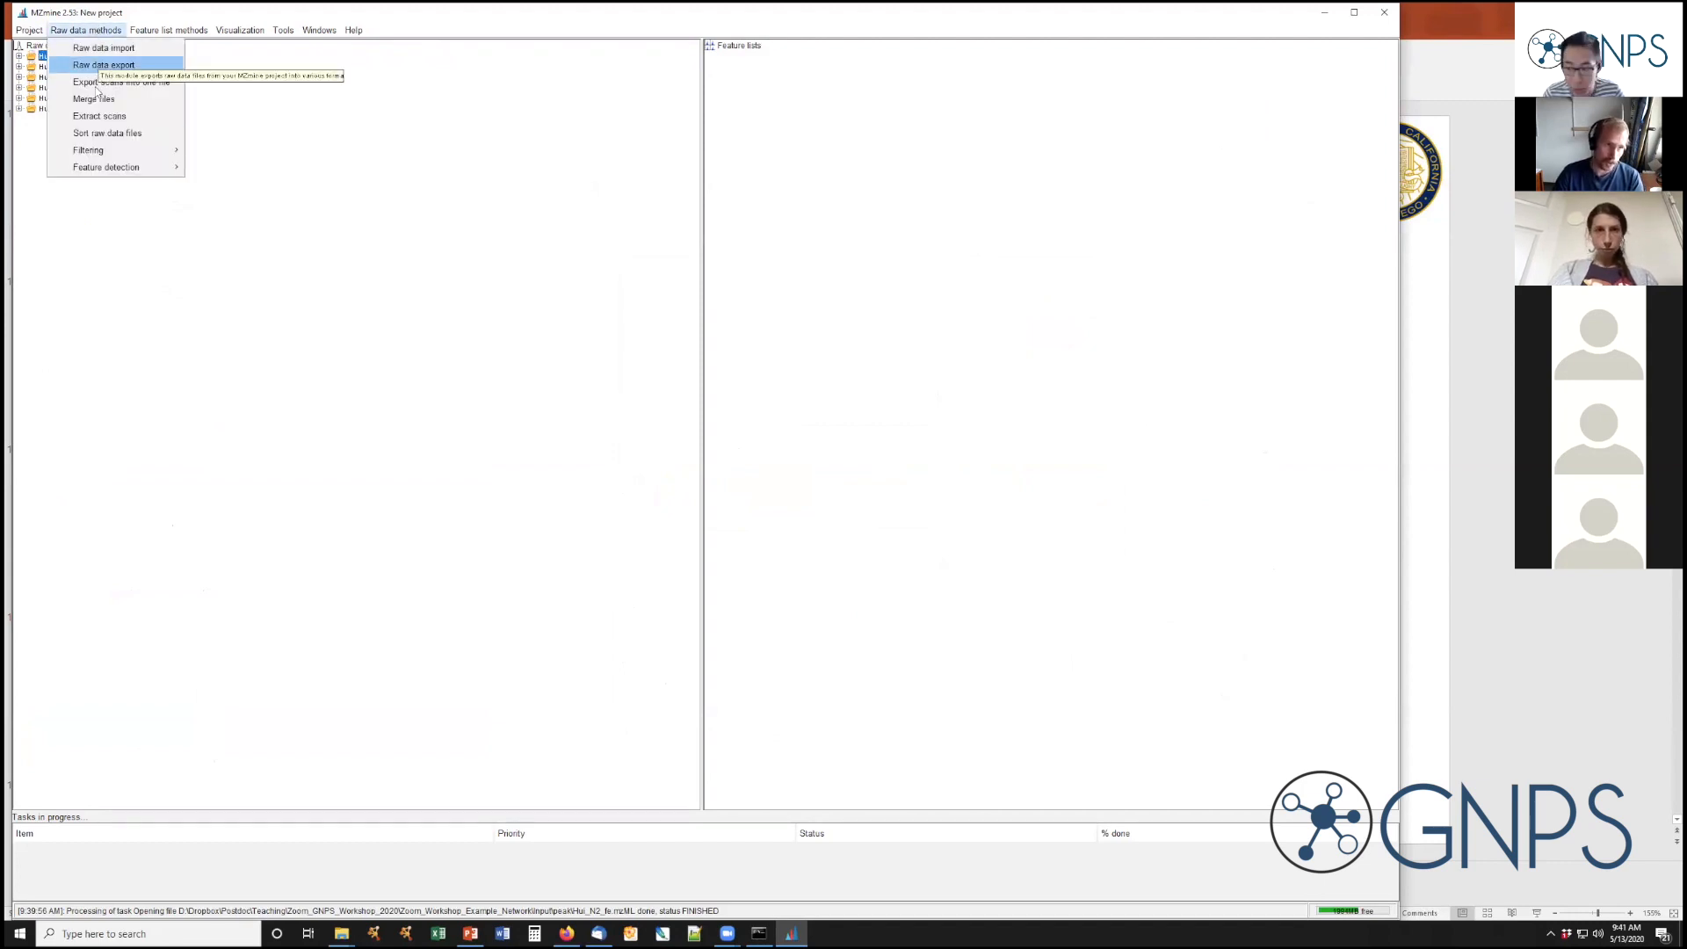
{"action": "mouse_move", "coordinate": [119, 175]}
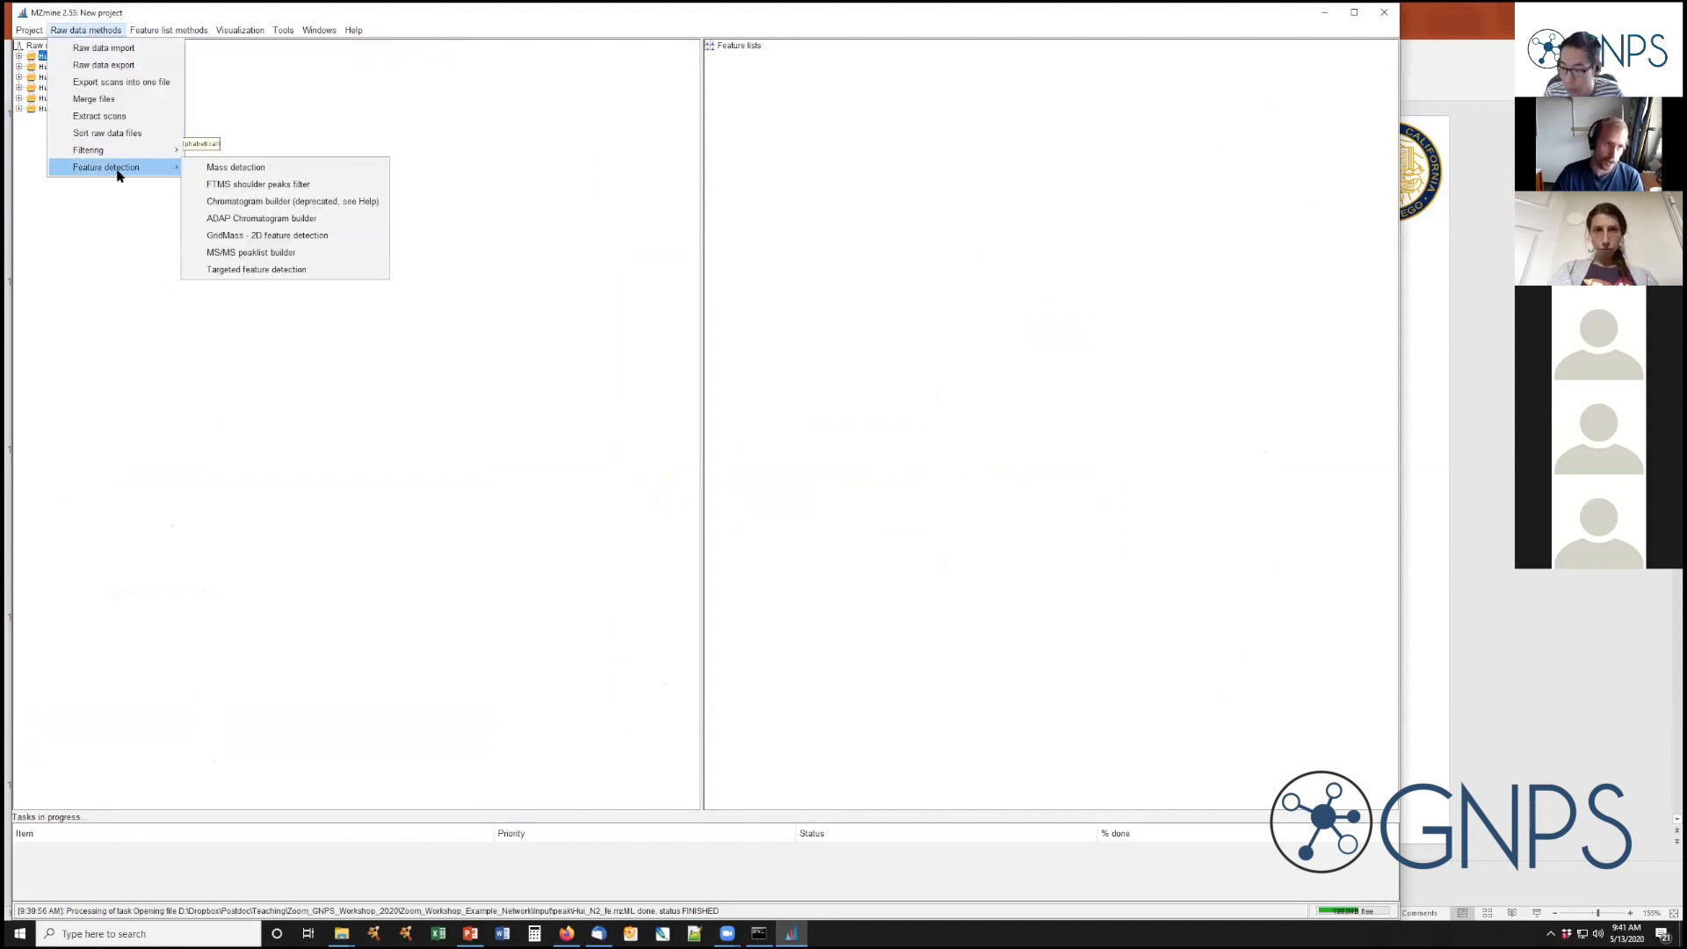
{"action": "left_click", "coordinate": [213, 168]}
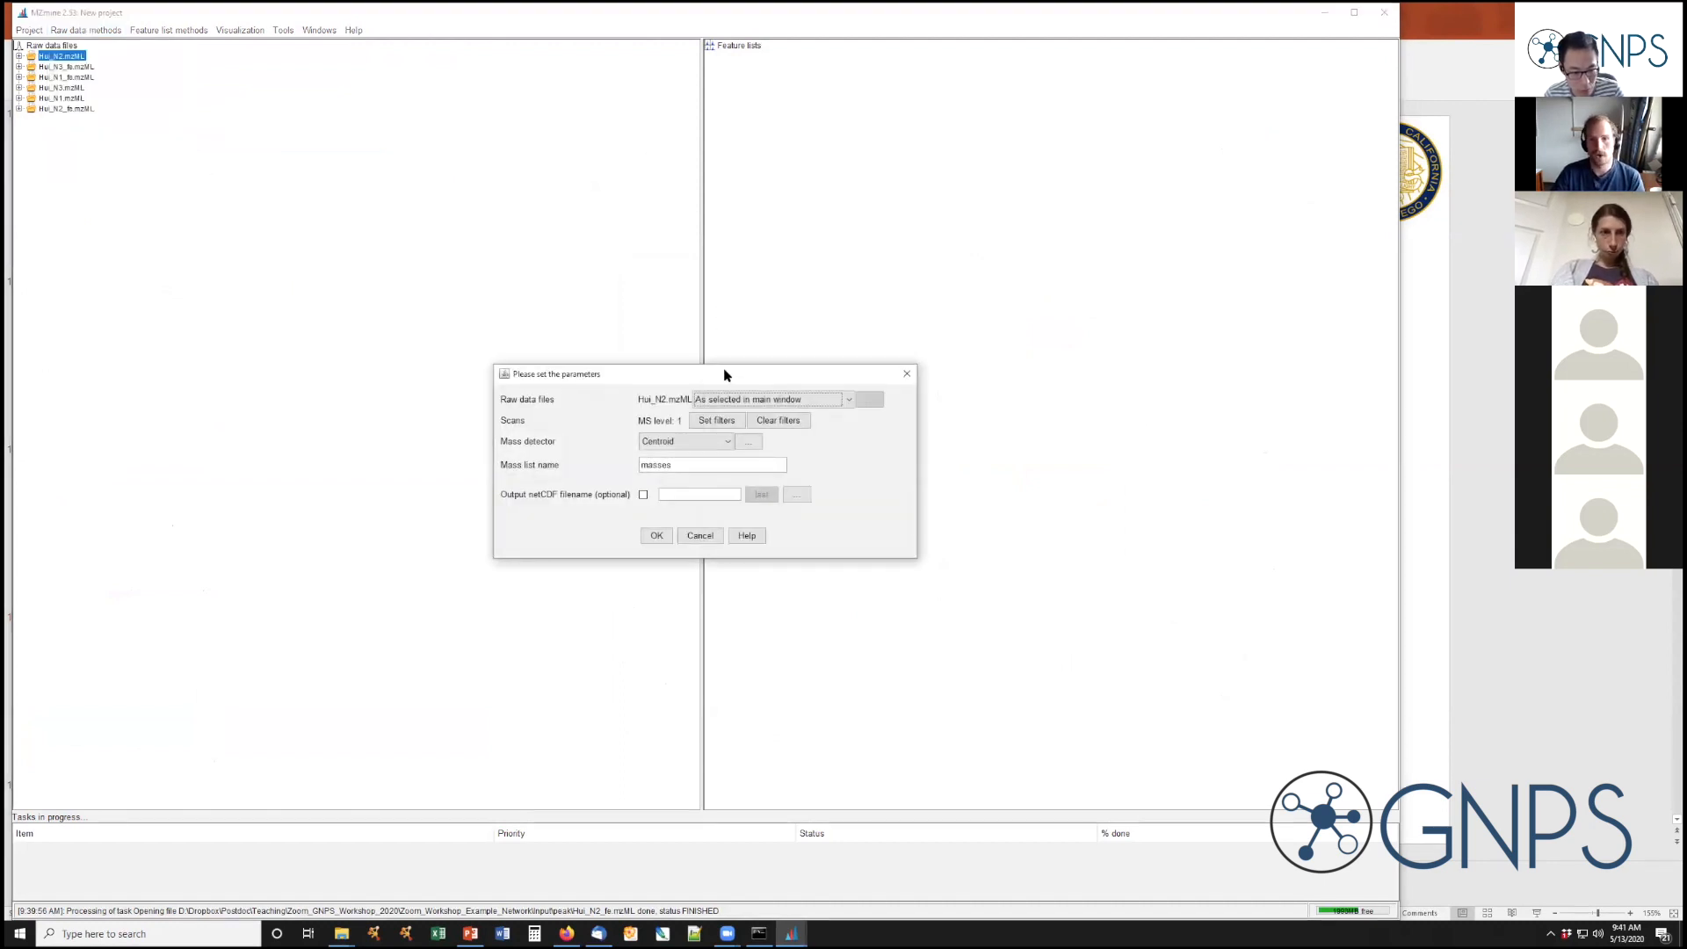
{"action": "left_click_drag", "start_coordinate": [726, 375], "coordinate": [800, 207]}
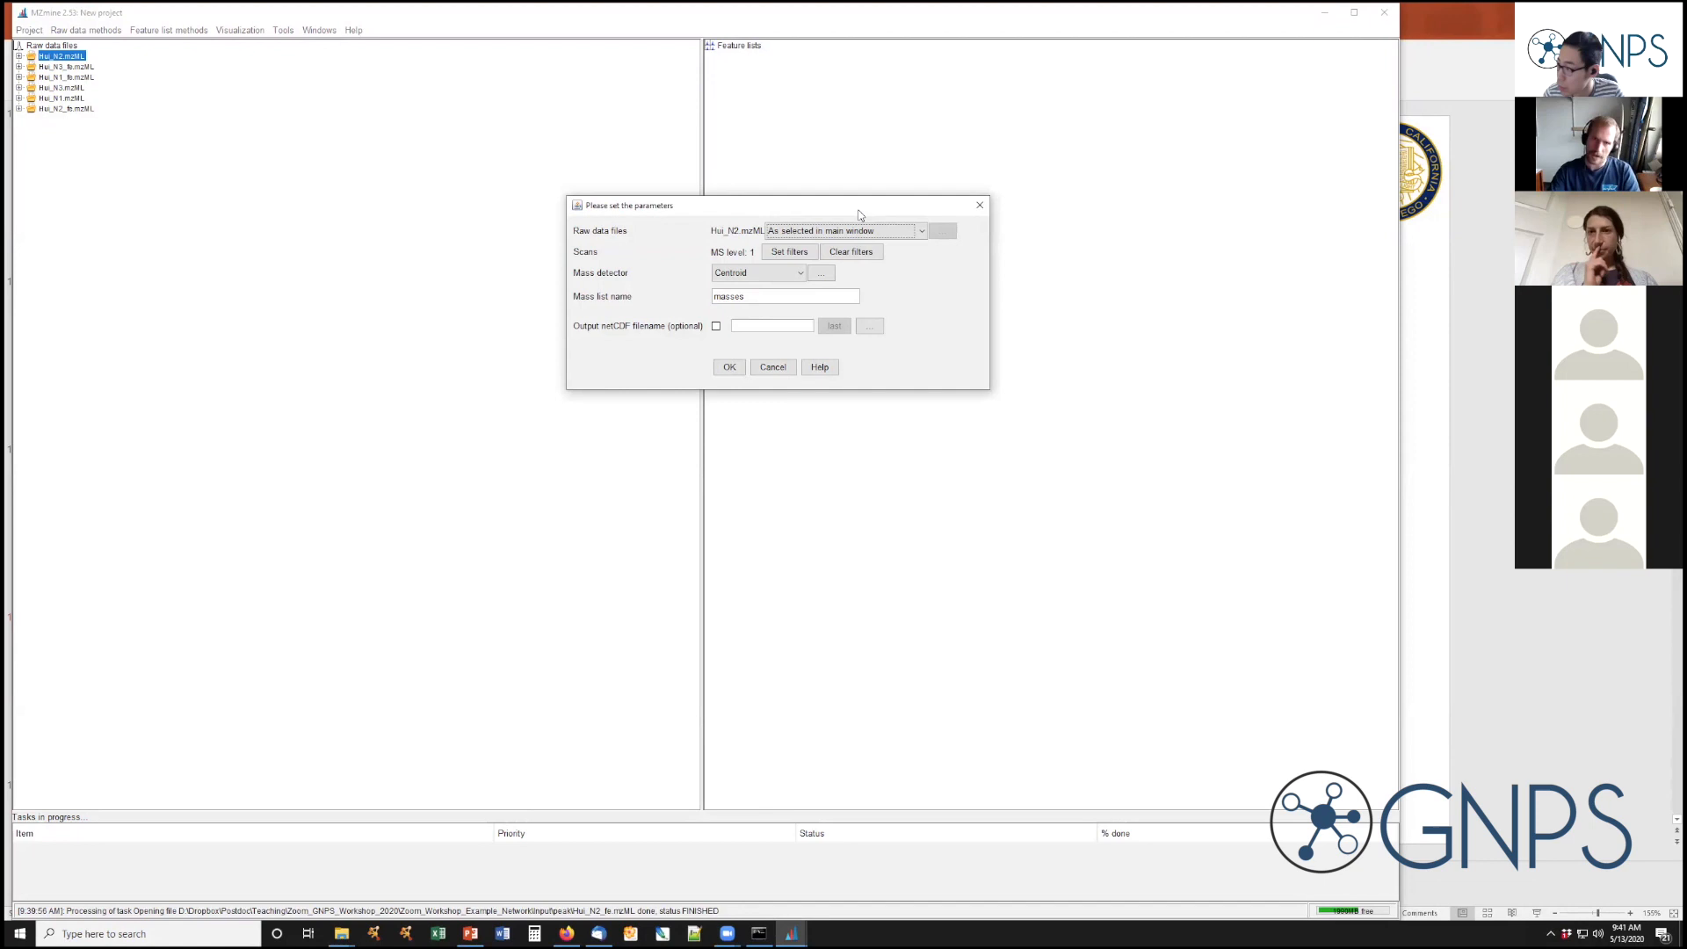
{"action": "left_click_drag", "start_coordinate": [859, 214], "coordinate": [853, 210]}
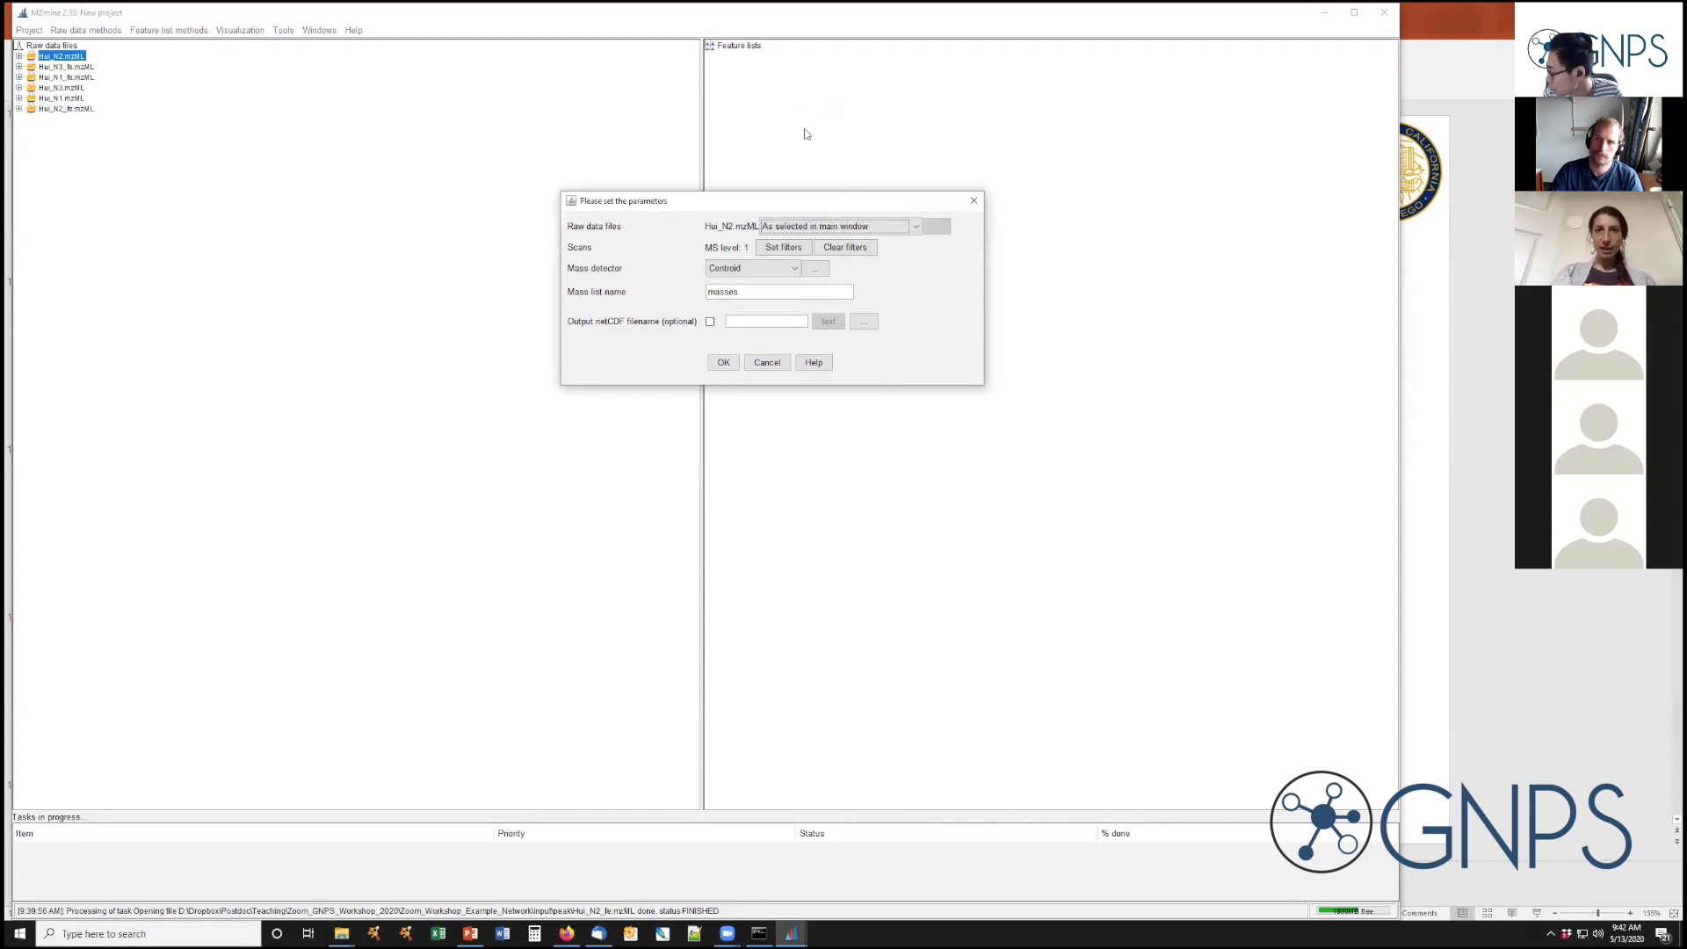
{"action": "left_click", "coordinate": [972, 202]}
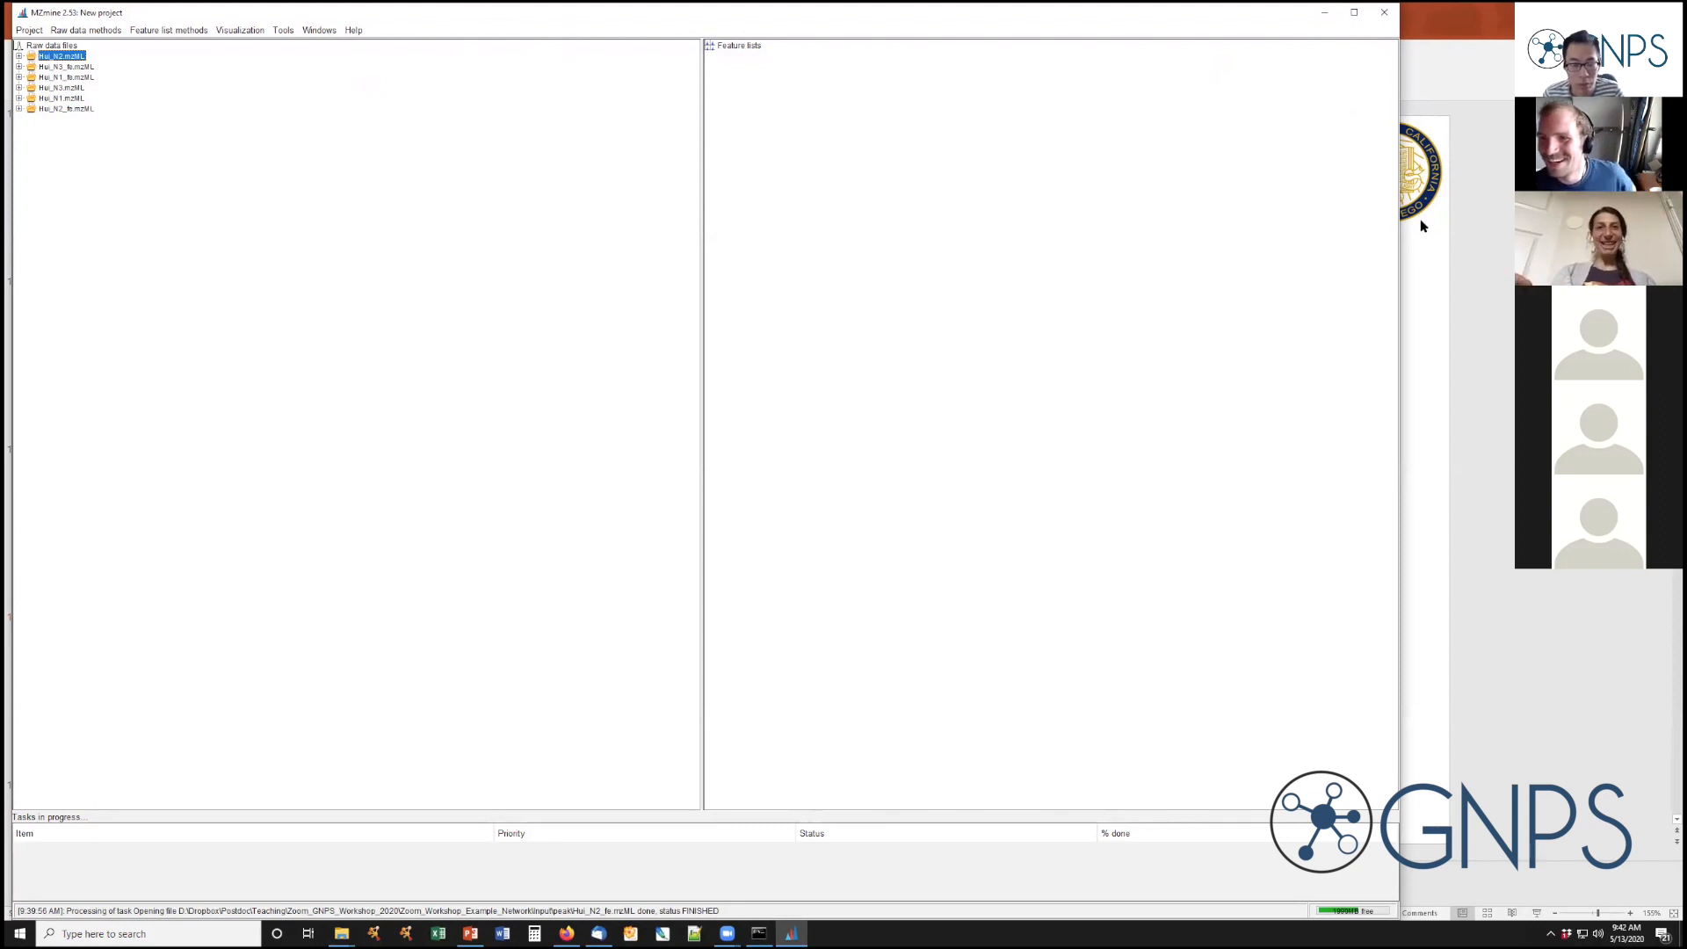
{"action": "scroll", "coordinate": [1422, 226], "scroll_direction": "down", "scroll_amount": 2}
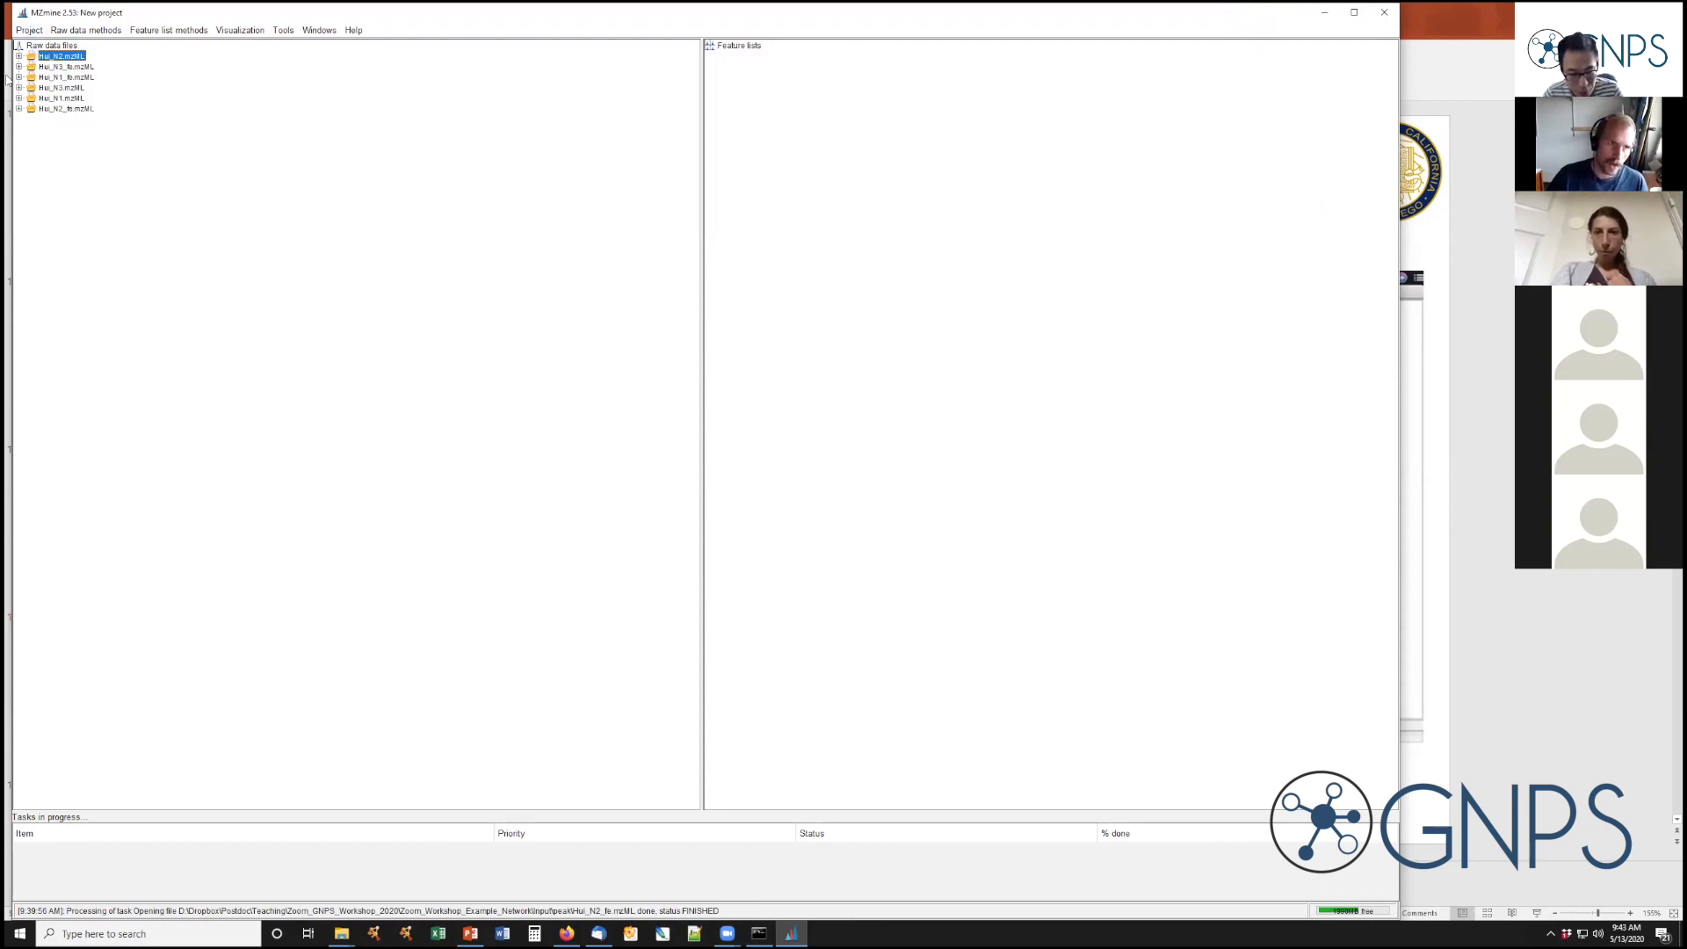
Reopen the raw data import, select all six Hui mzML files in the peak folder, and cancel the import
{"action": "left_click", "coordinate": [82, 31]}
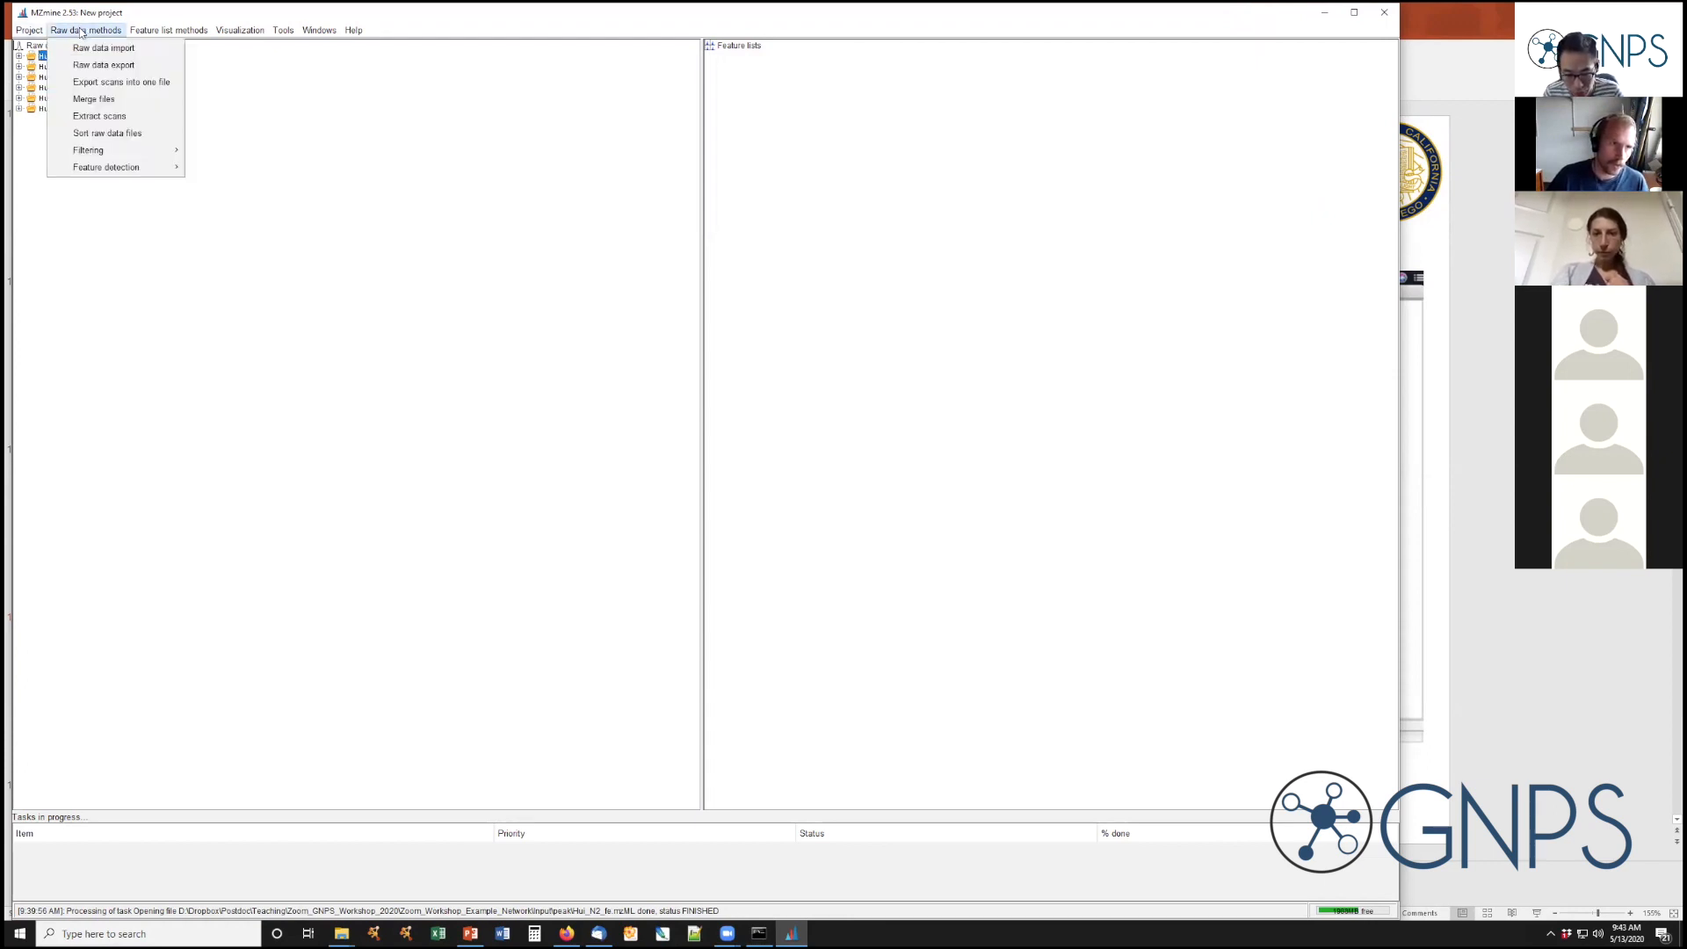
{"action": "left_click", "coordinate": [102, 48]}
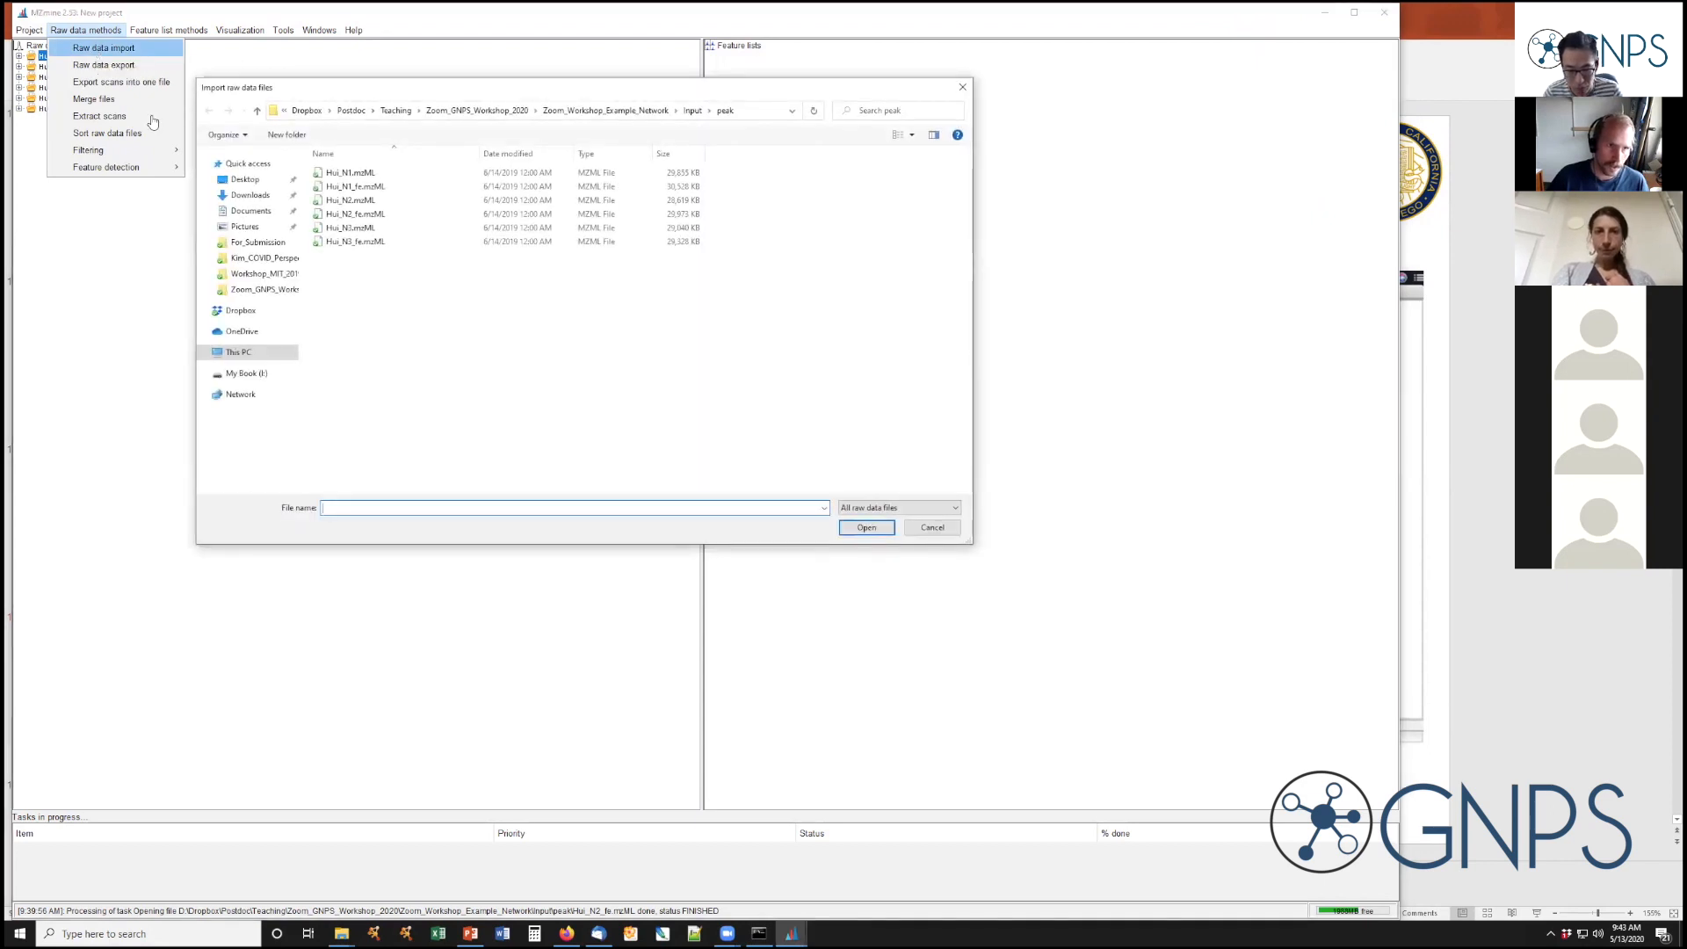
{"action": "left_click_drag", "start_coordinate": [834, 359], "coordinate": [137, 109]}
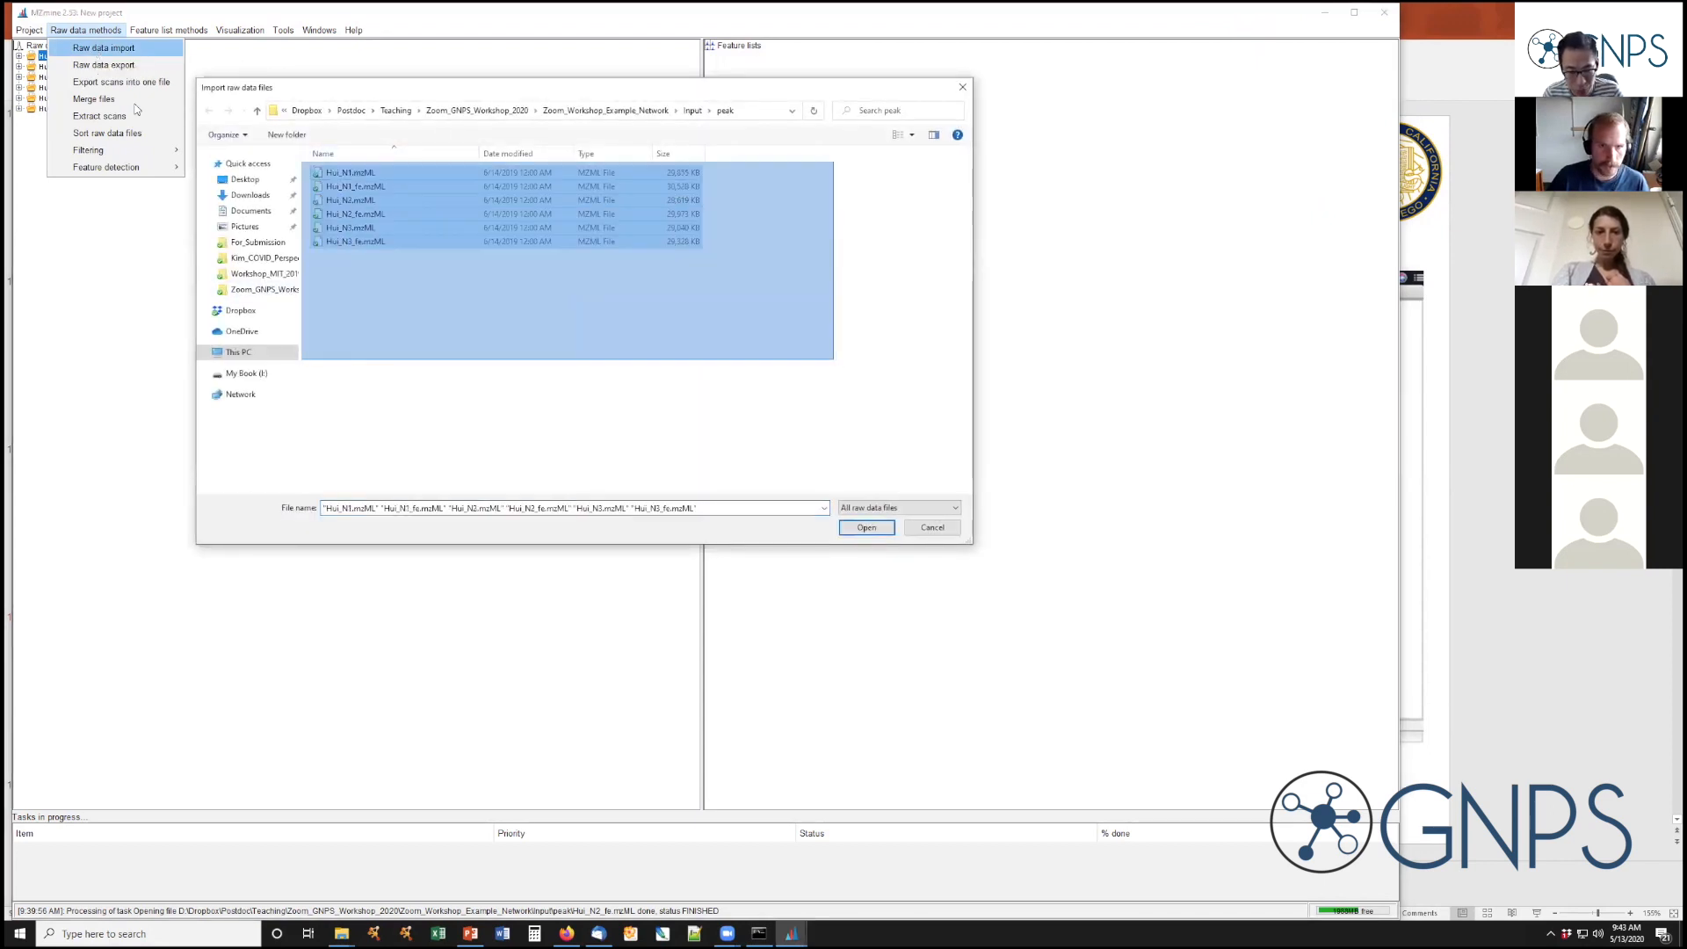
{"action": "left_click", "coordinate": [941, 530]}
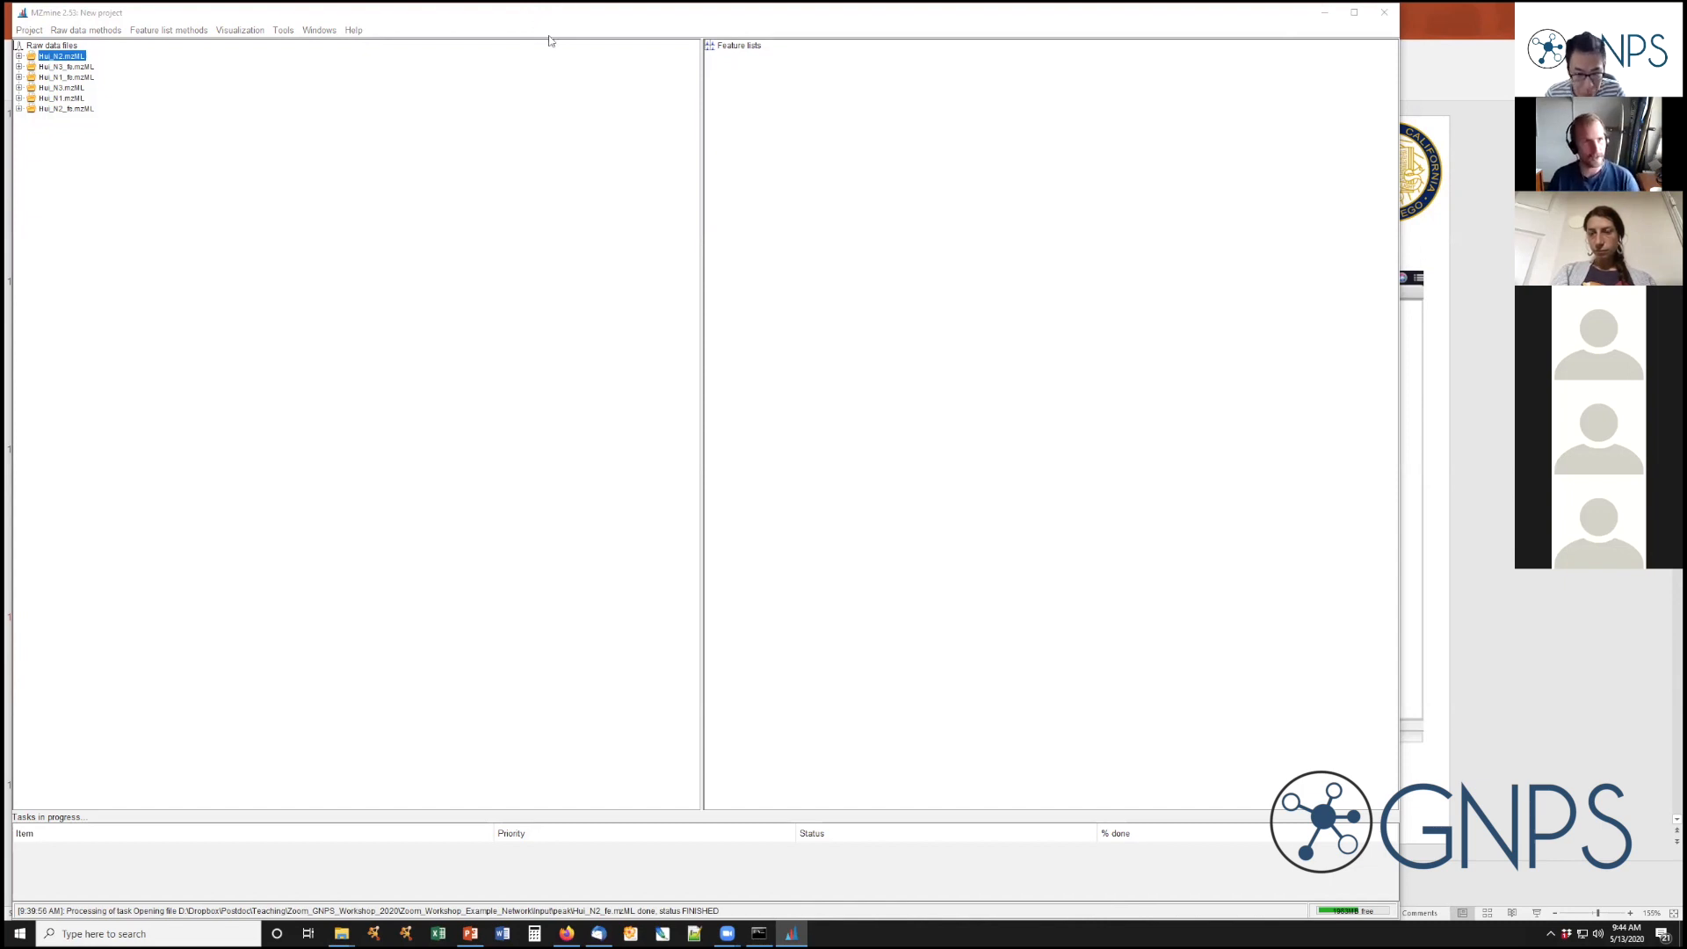
Start mass detection for Hui_N2.mzML and set the Centroid mass detector's noise level to 1E6
{"action": "left_click", "coordinate": [88, 31]}
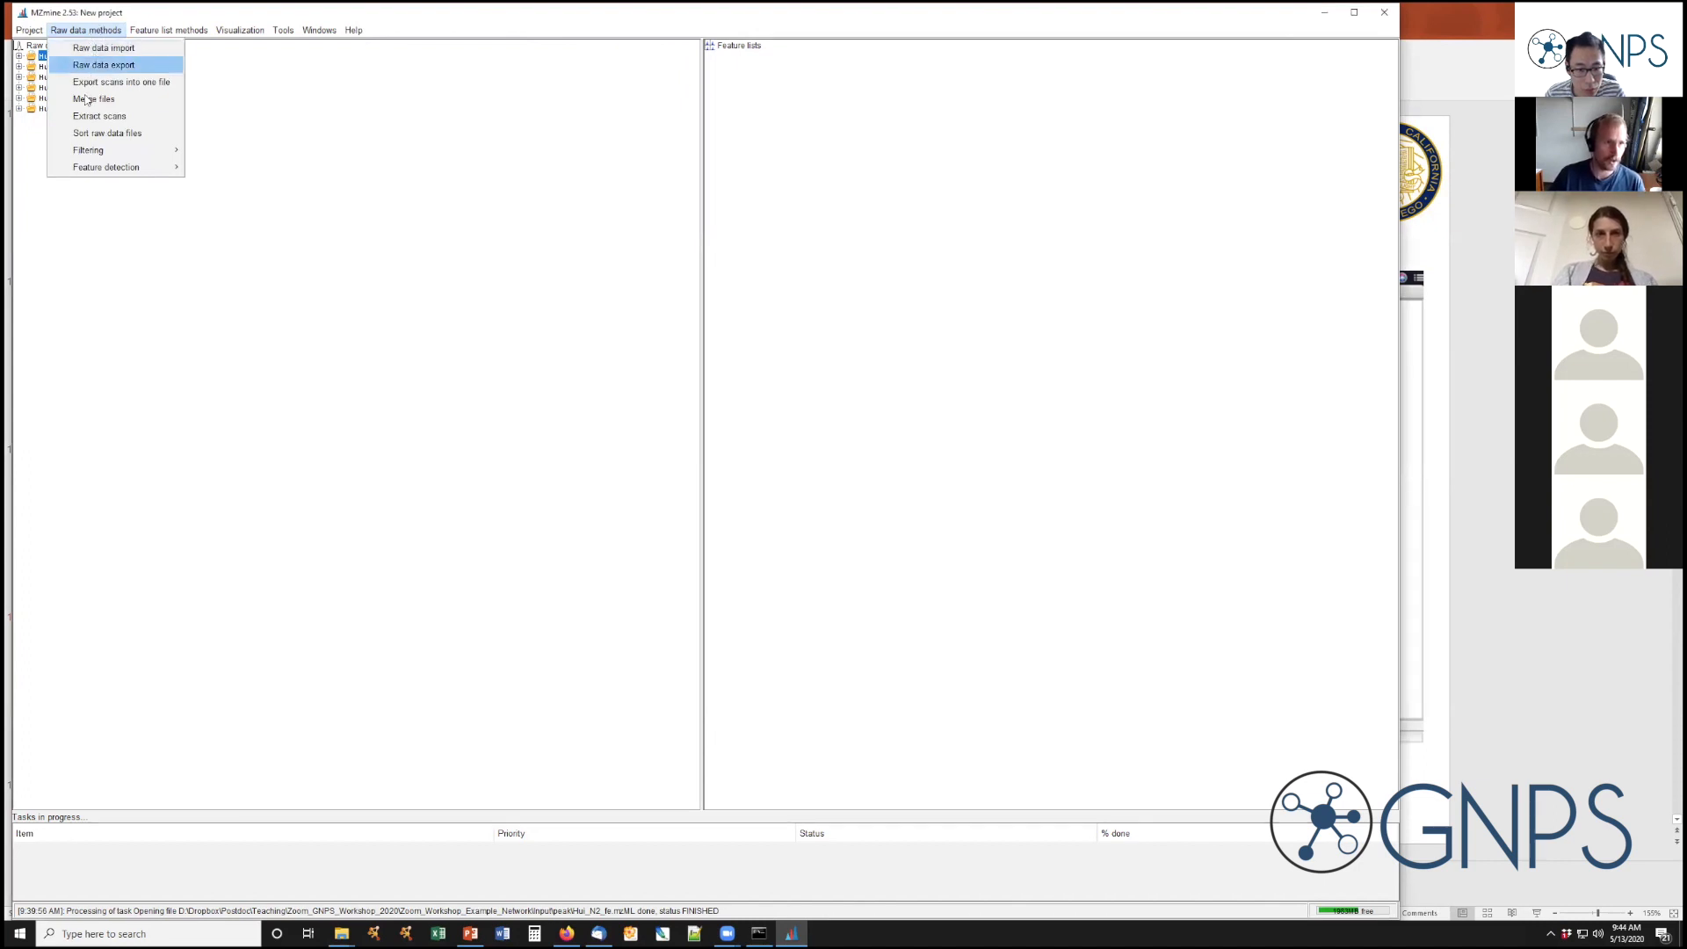
{"action": "mouse_move", "coordinate": [107, 170]}
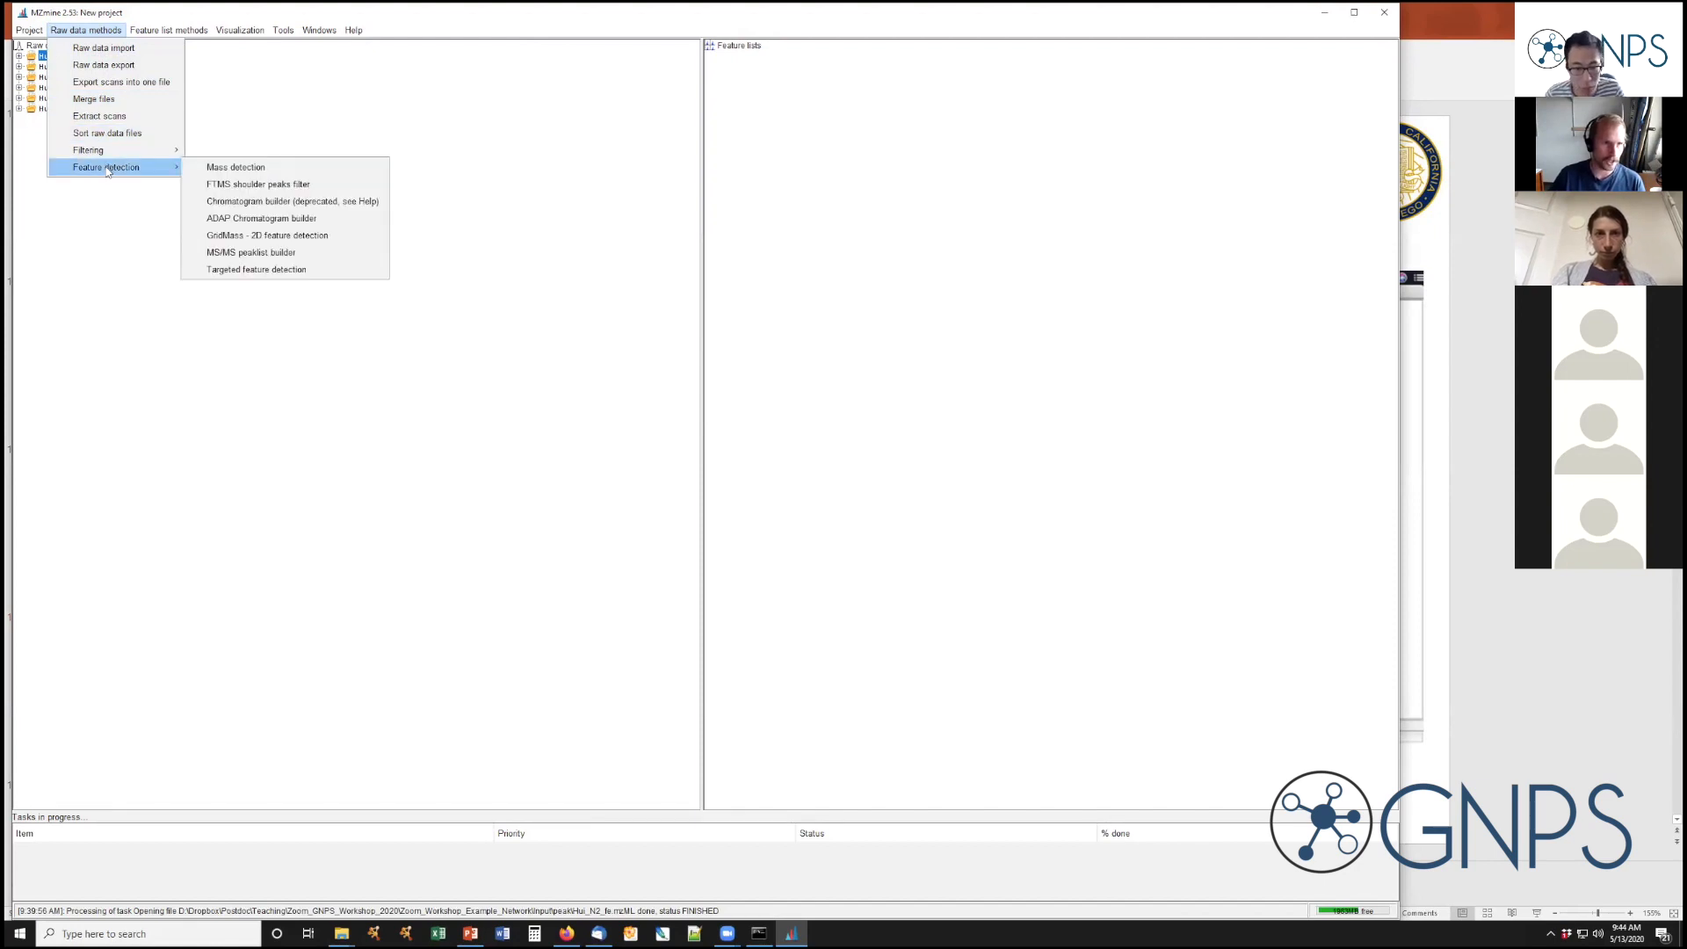
{"action": "left_click", "coordinate": [292, 169]}
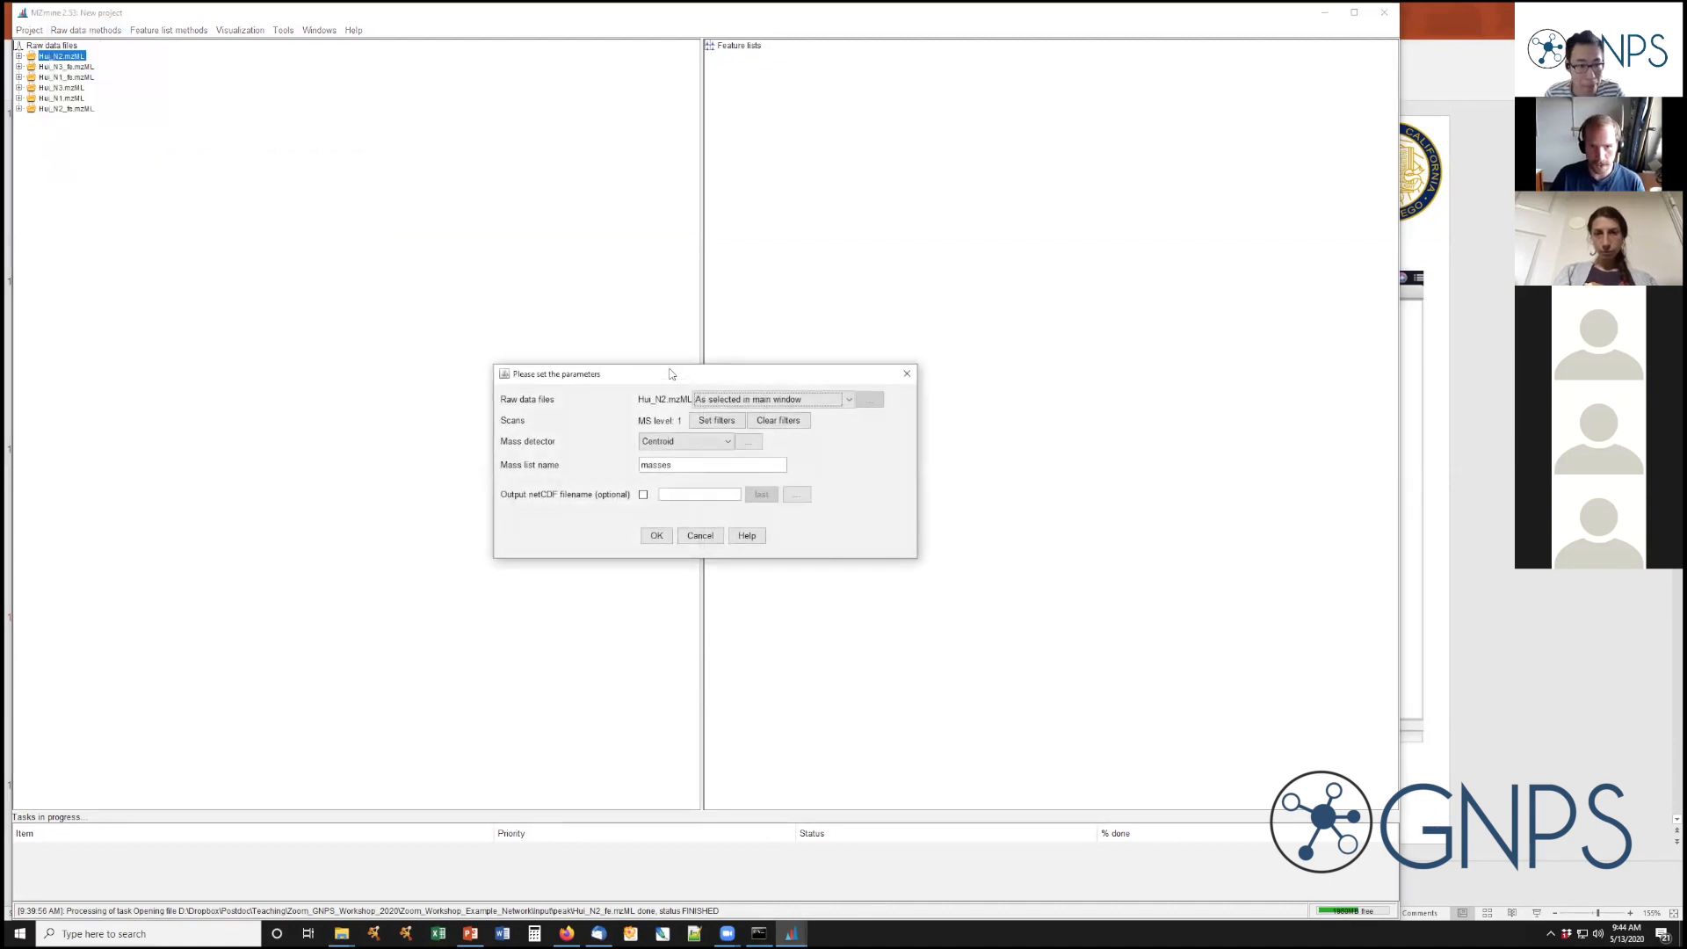
{"action": "left_click_drag", "start_coordinate": [669, 374], "coordinate": [752, 190]}
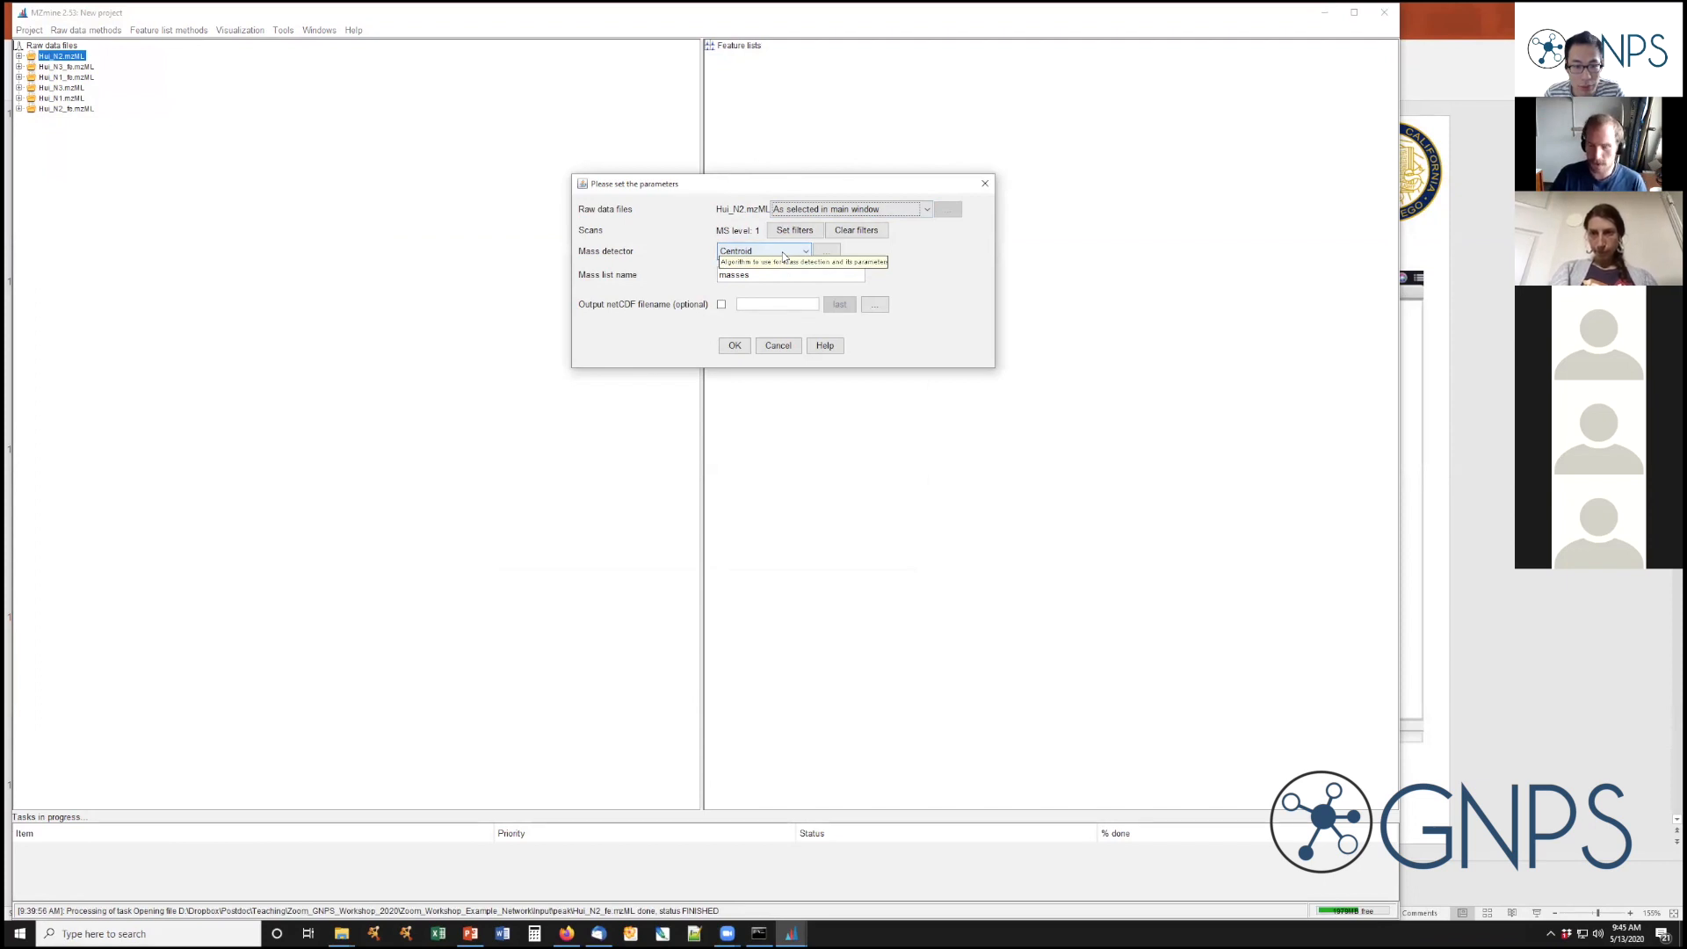
{"action": "left_click", "coordinate": [835, 254]}
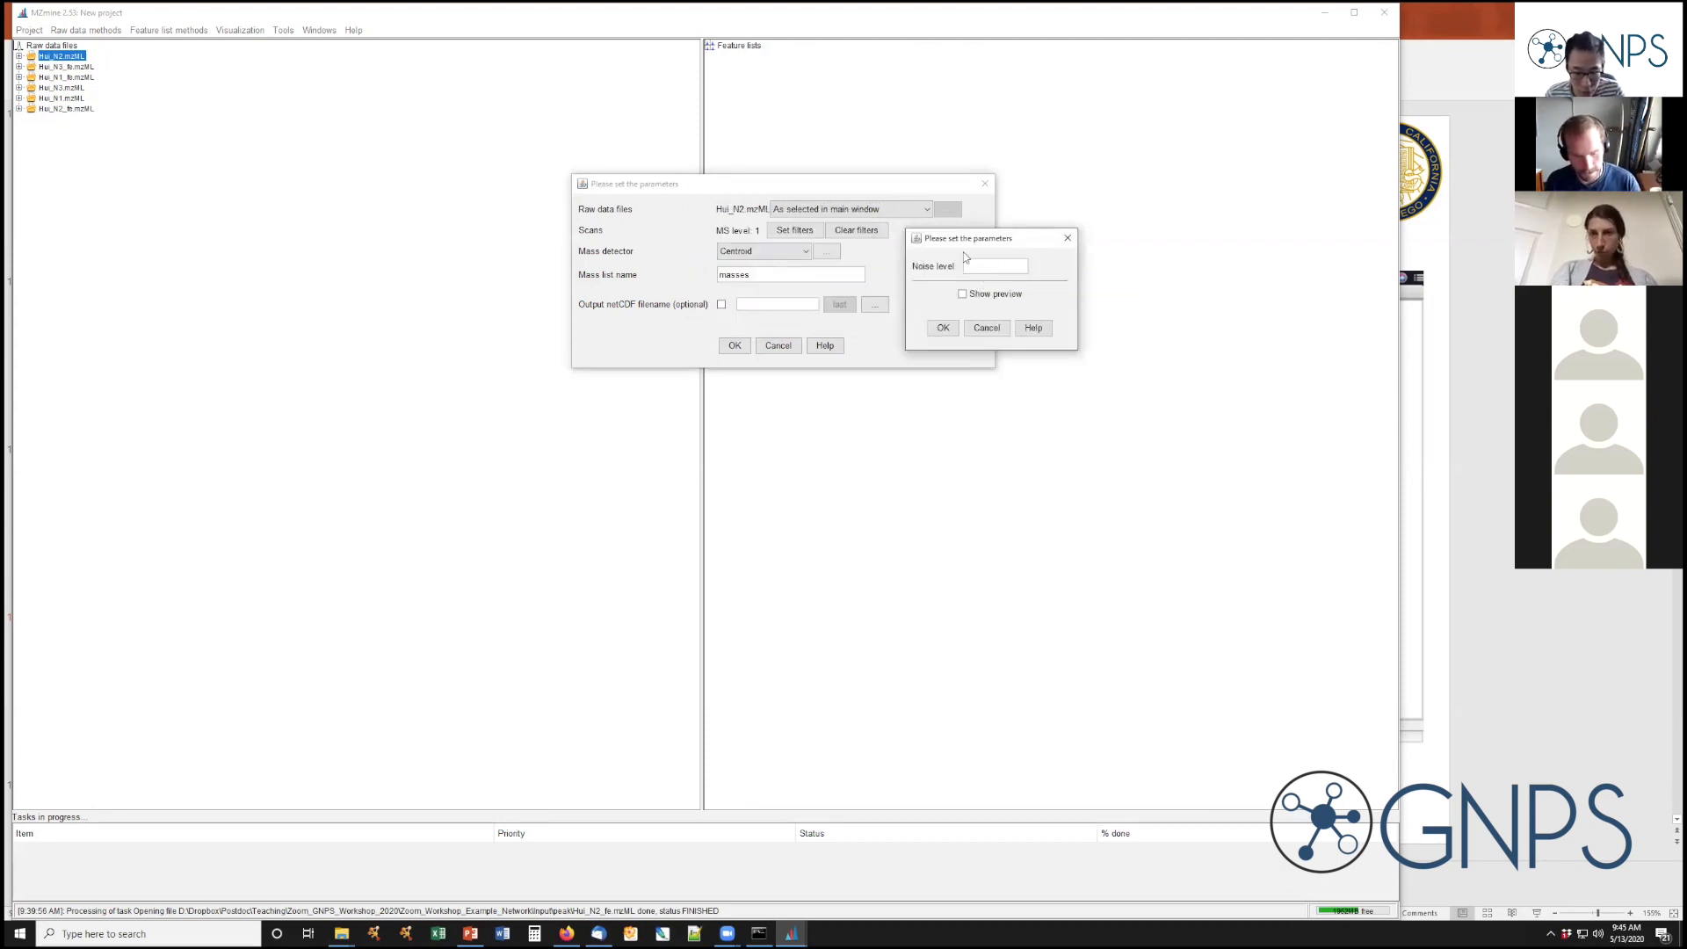
{"action": "type", "text": "1E6"}
{"action": "double_click", "coordinate": [971, 266]}
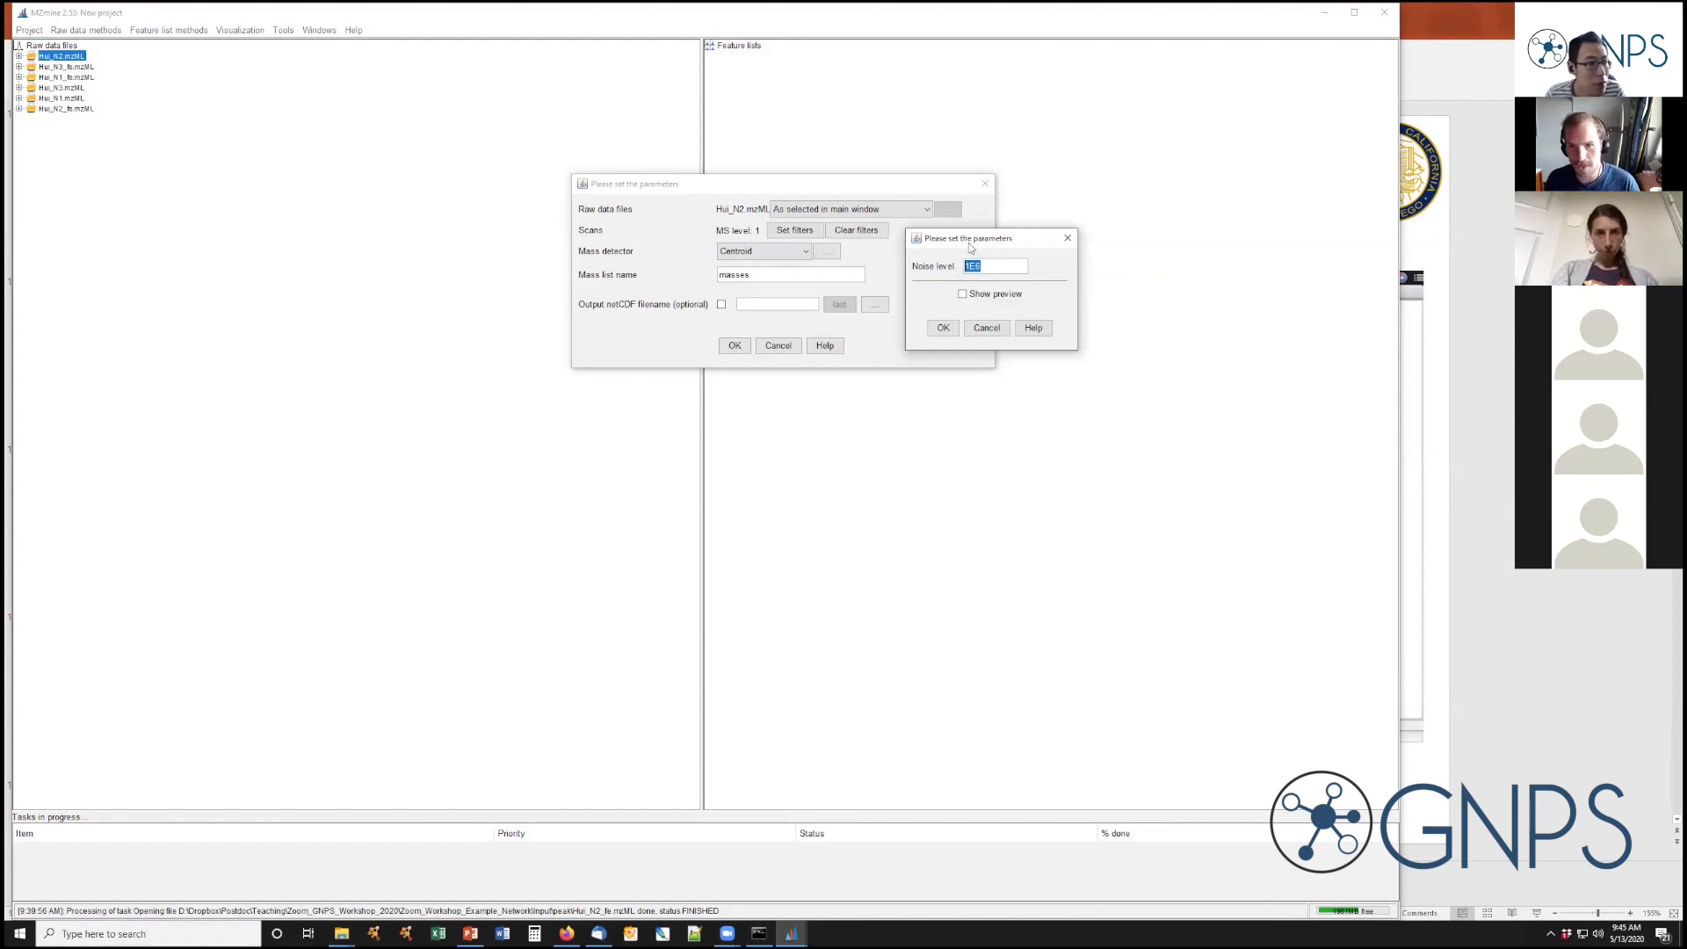
{"action": "left_click_drag", "start_coordinate": [970, 240], "coordinate": [969, 236]}
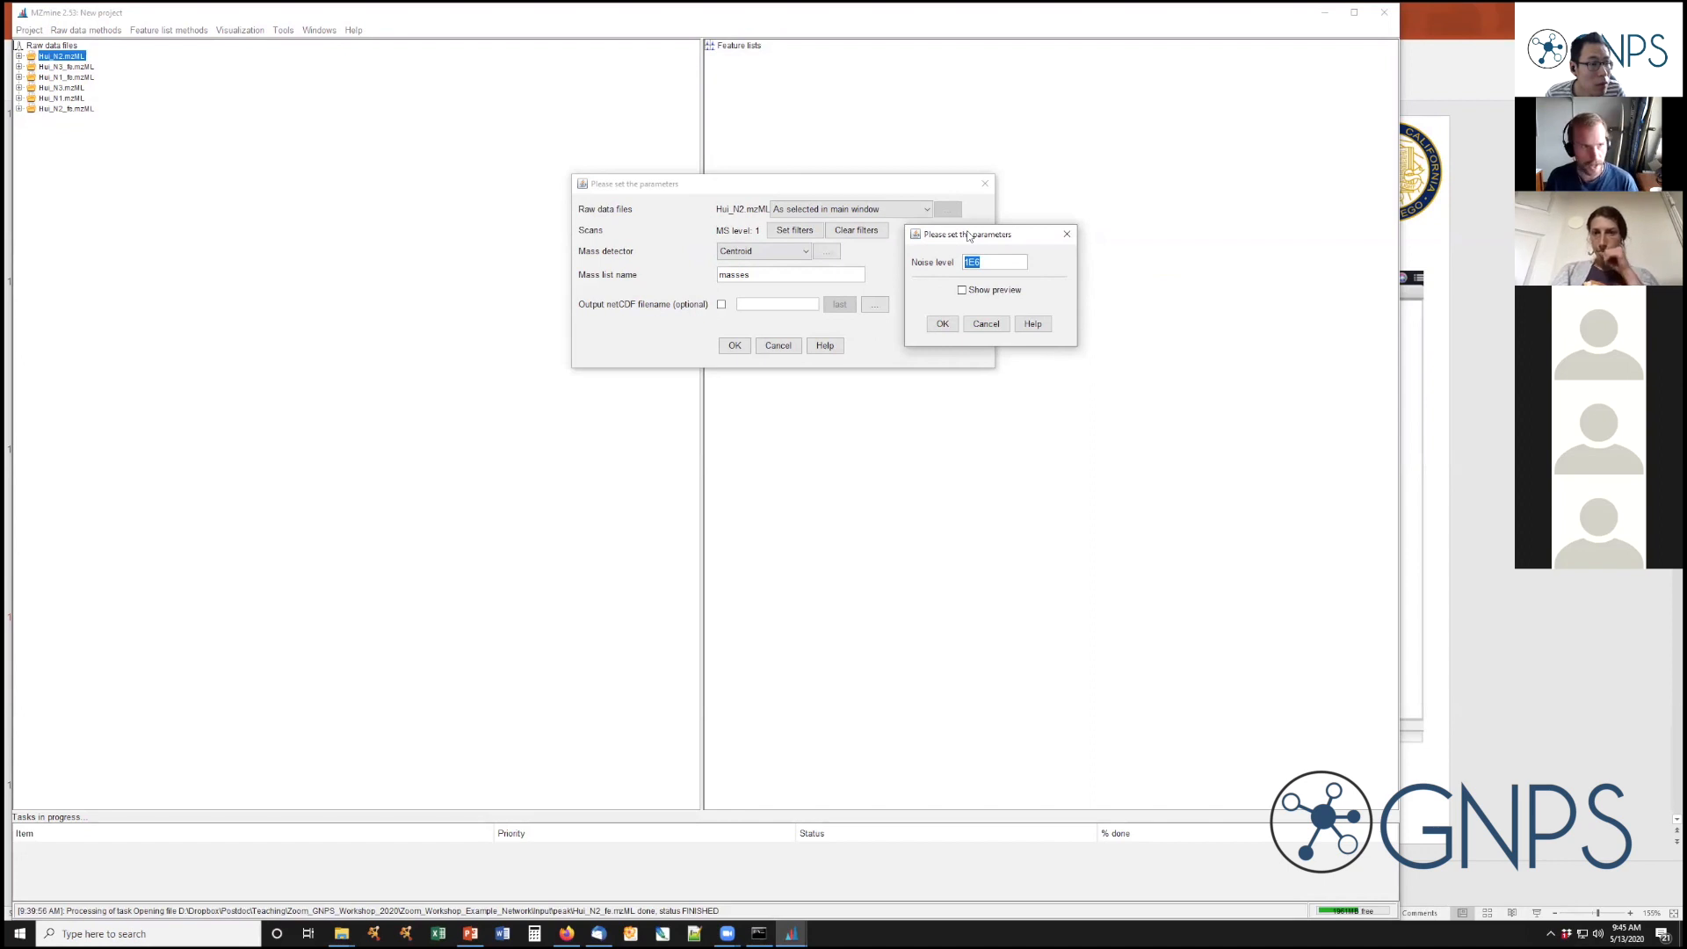
{"action": "left_click_drag", "start_coordinate": [969, 235], "coordinate": [969, 190]}
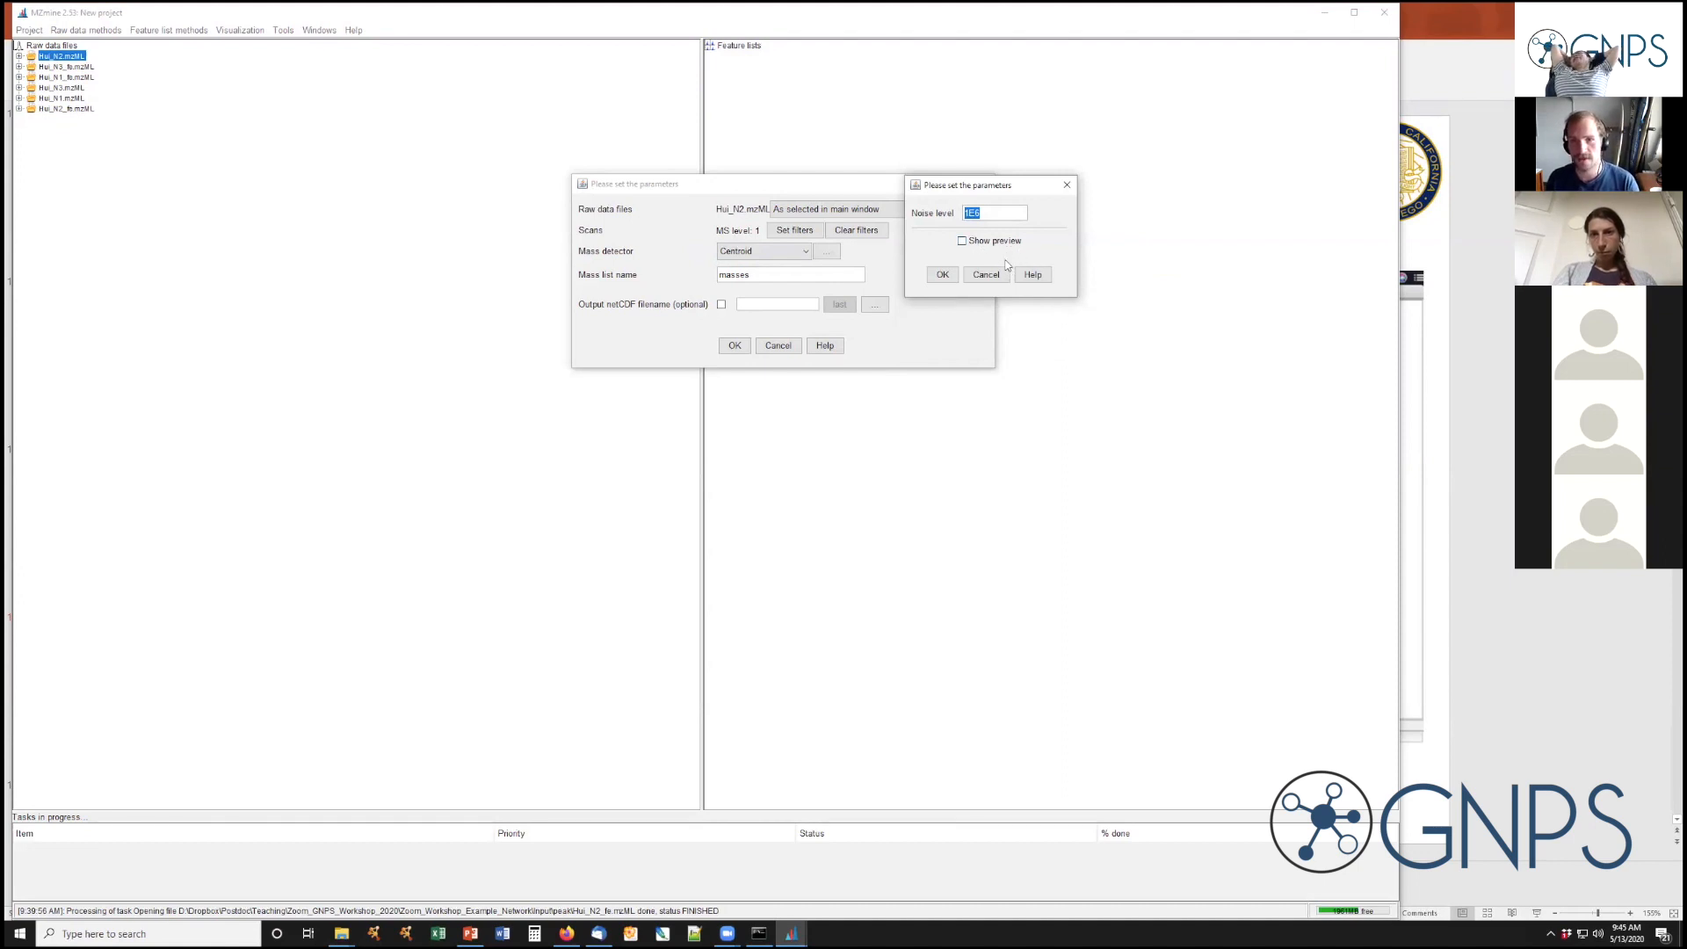
Show the mass detection preview and display scan 1280 of Hui_N1_fe.mzML
{"action": "left_click", "coordinate": [963, 240]}
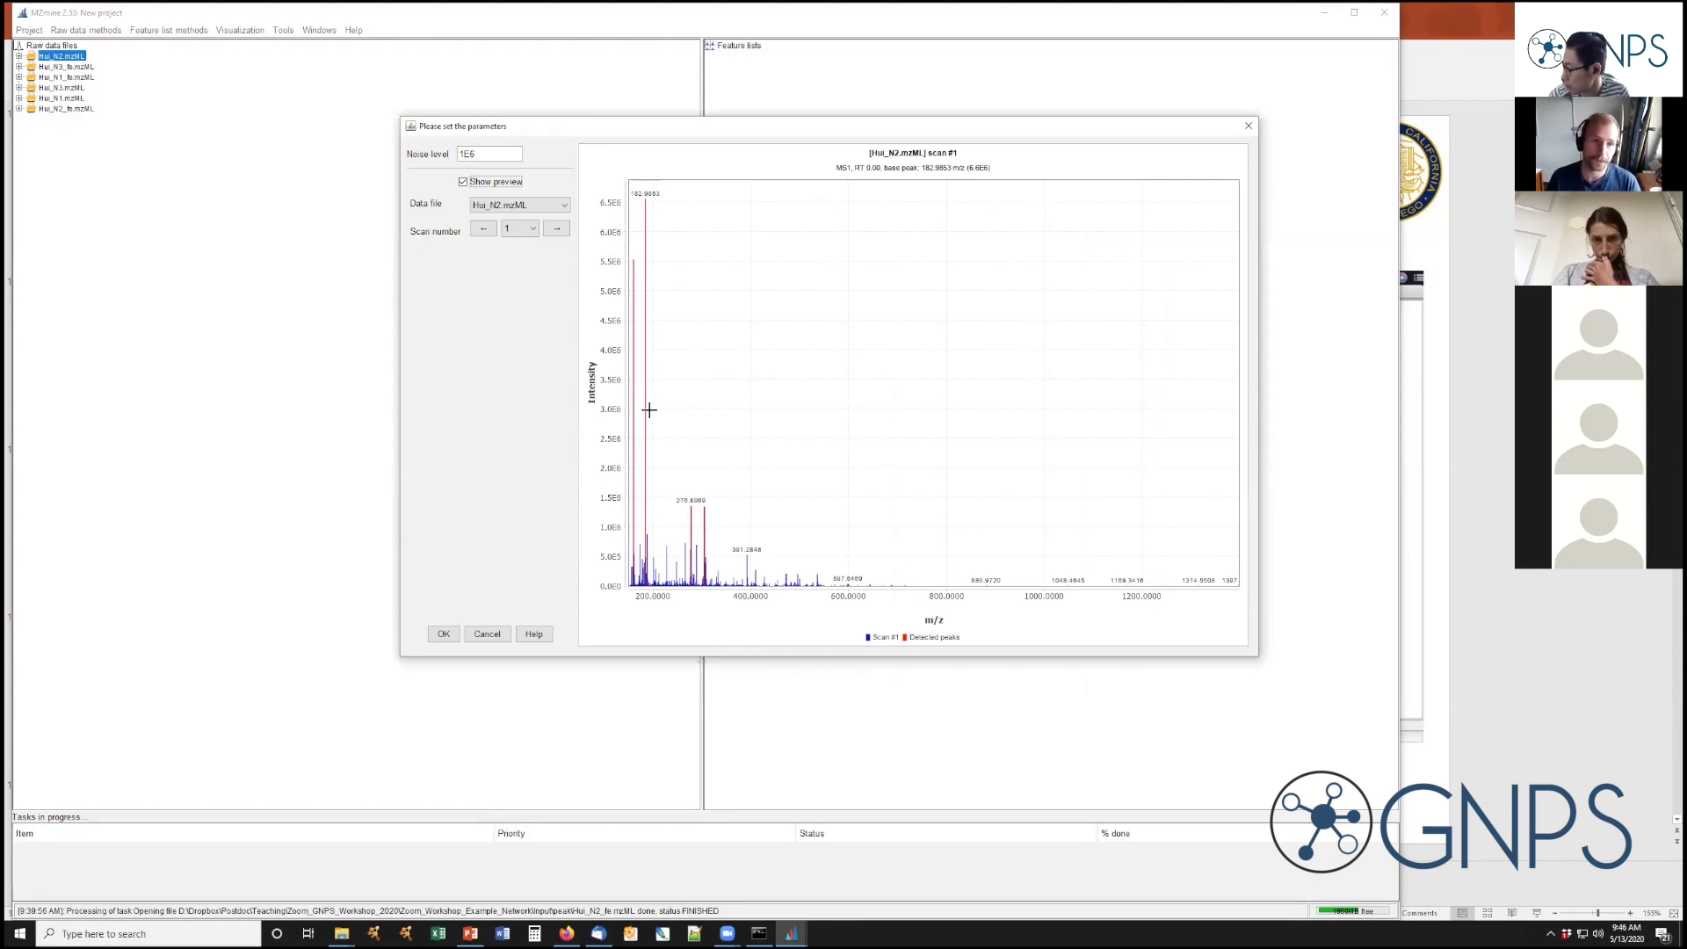
{"action": "left_click", "coordinate": [565, 208]}
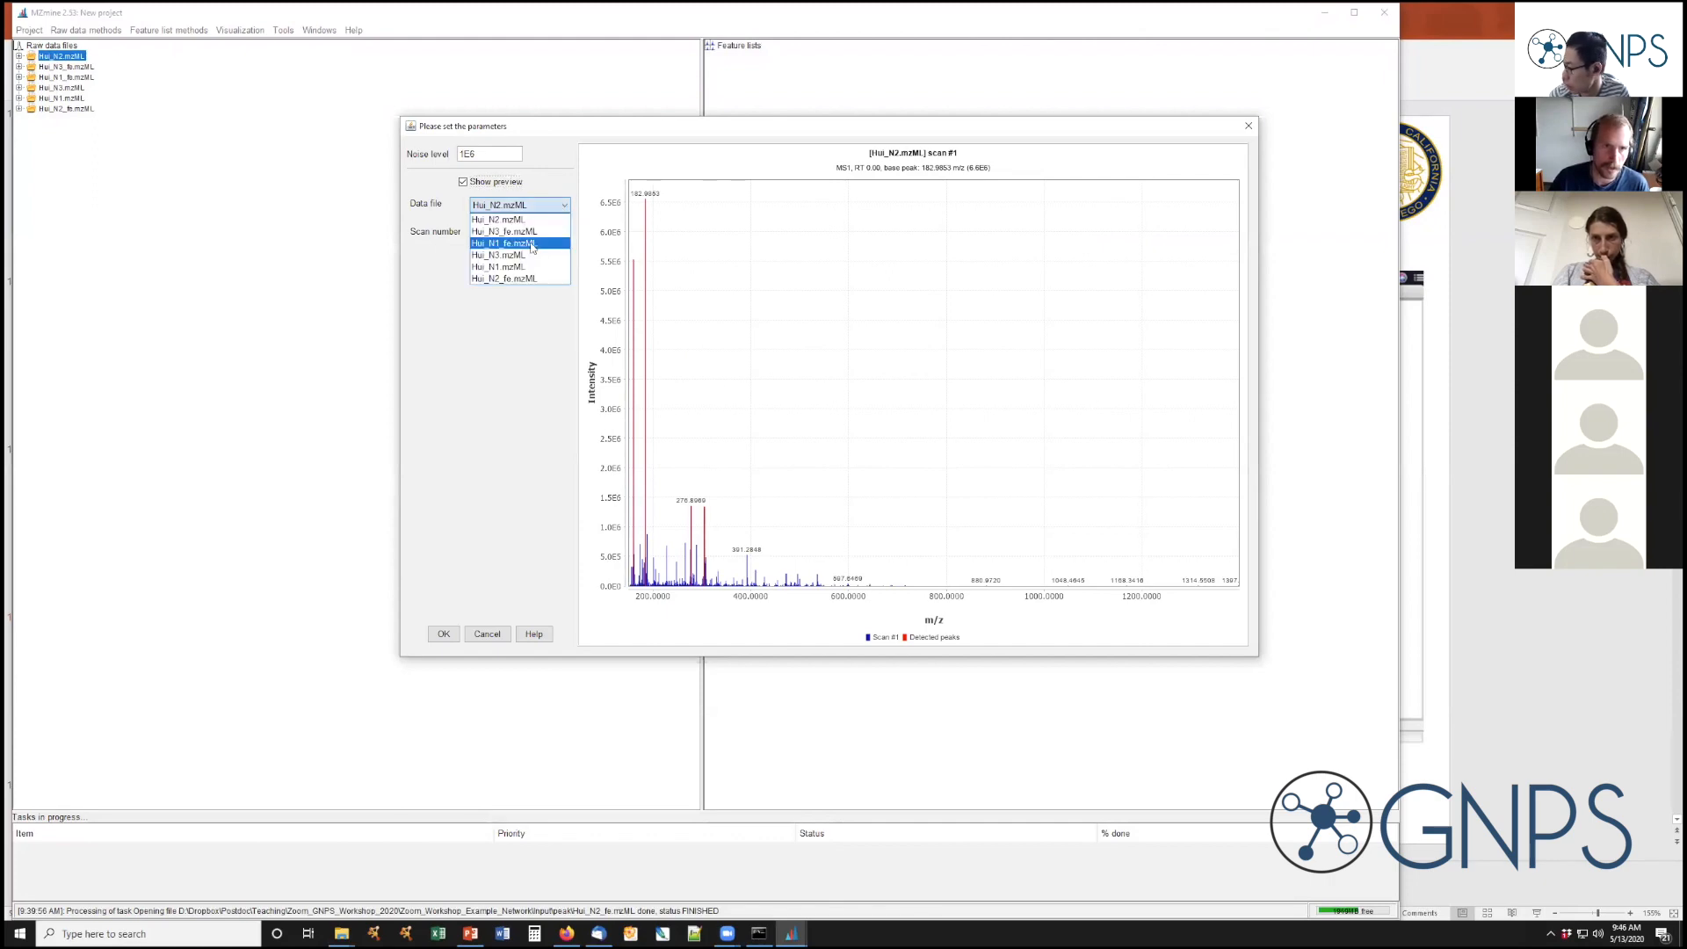
{"action": "left_click", "coordinate": [529, 249]}
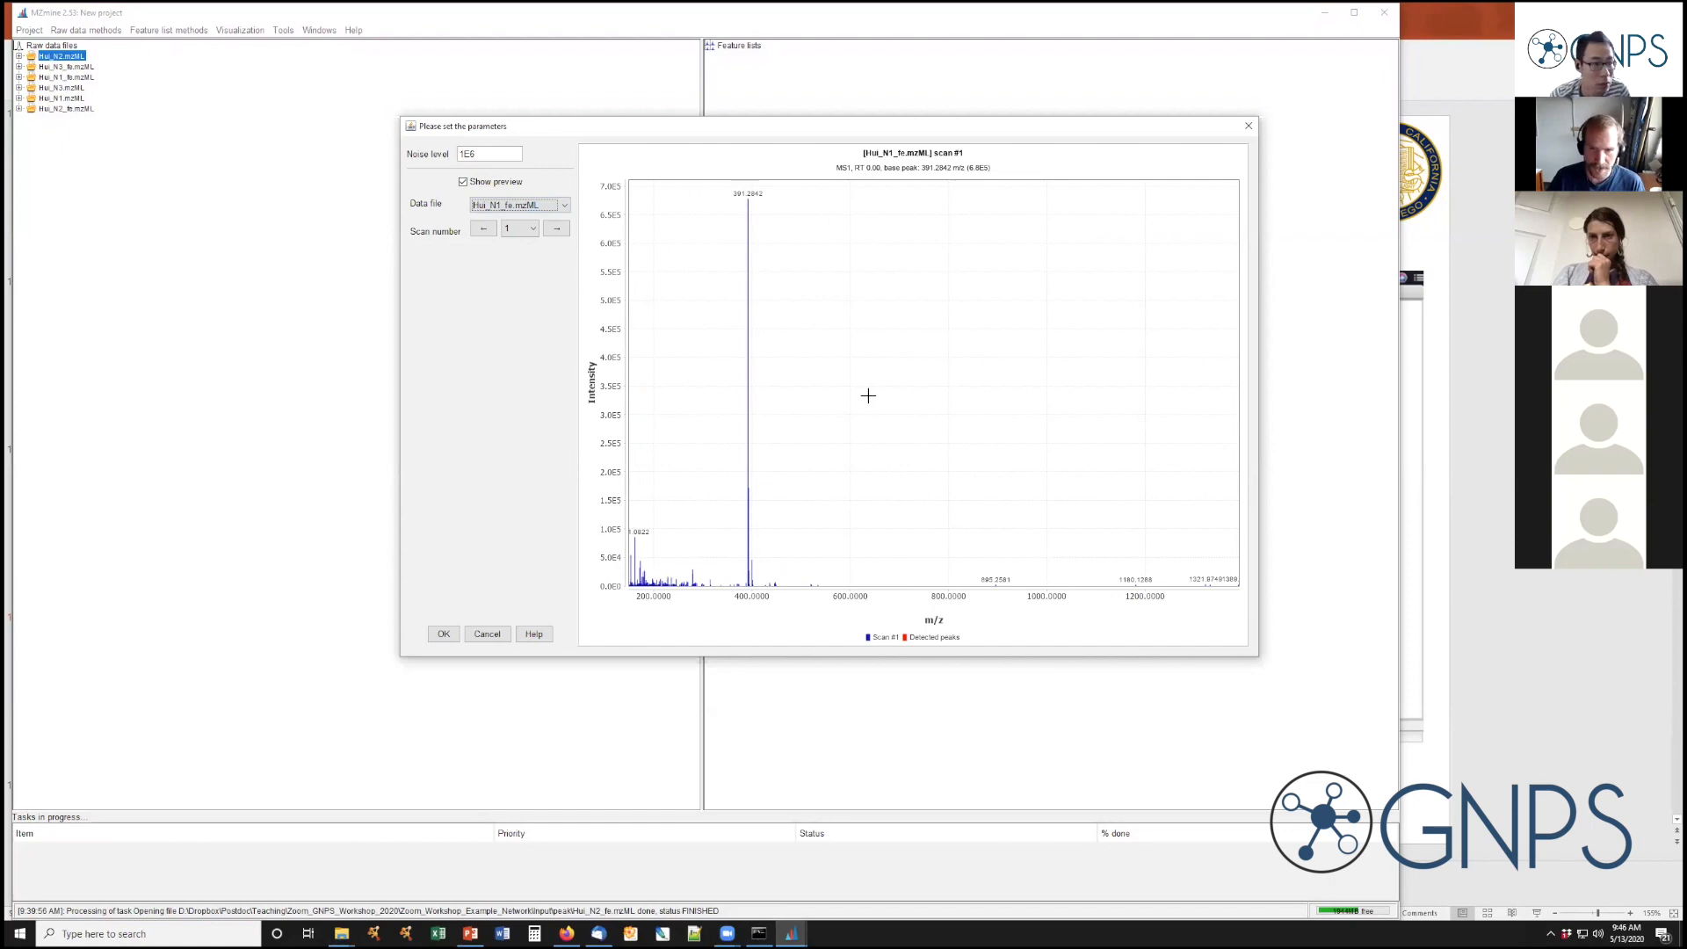
{"action": "left_click", "coordinate": [532, 229]}
{"action": "left_click_drag", "start_coordinate": [533, 253], "coordinate": [533, 273]}
{"action": "left_click", "coordinate": [516, 269]}
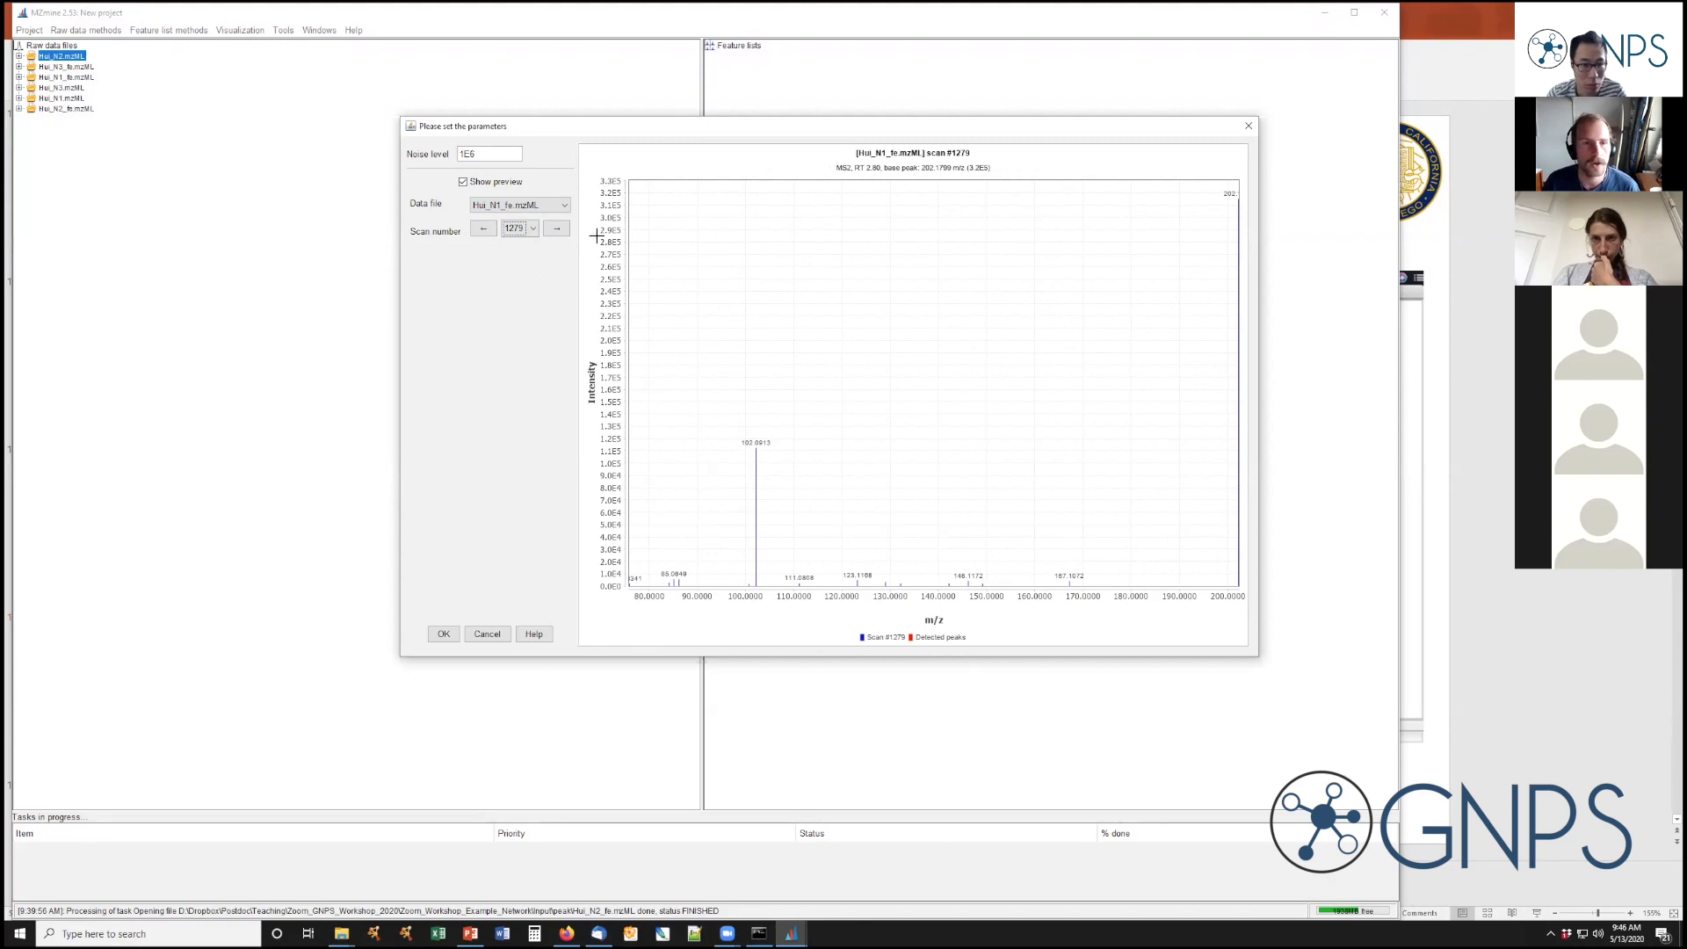
{"action": "left_click", "coordinate": [558, 229]}
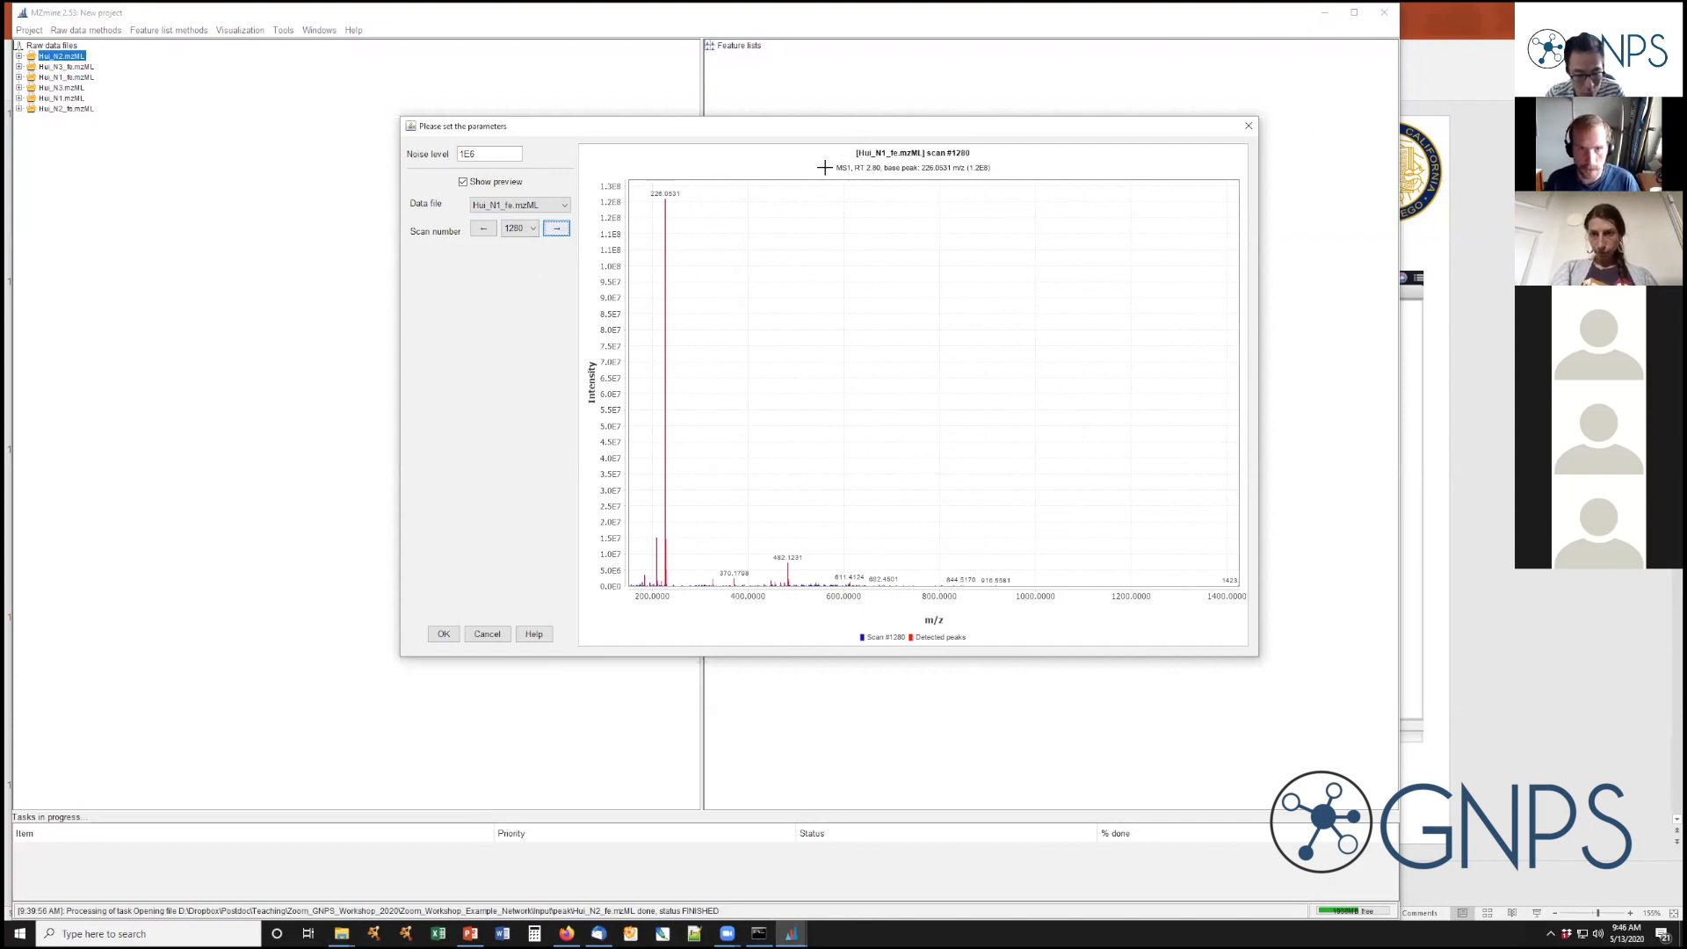
Examine the low-intensity peaks of scan 1280 against the detected peaks, and restore the full spectrum view
{"action": "double_click", "coordinate": [483, 155]}
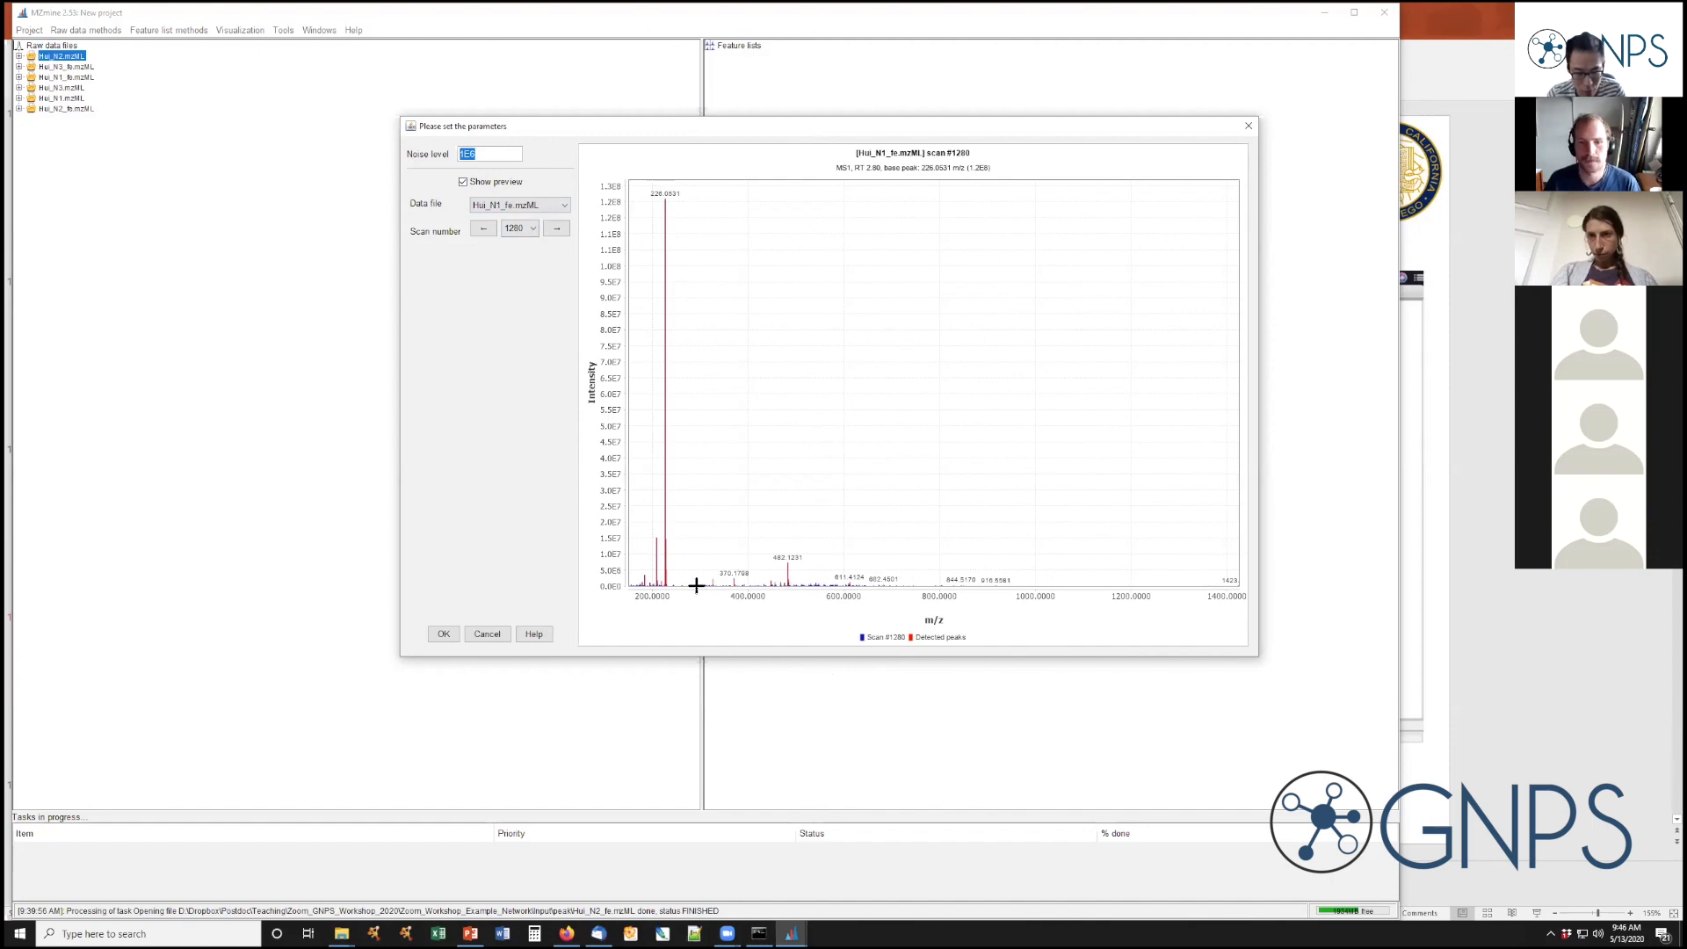
{"action": "left_click_drag", "start_coordinate": [631, 577], "coordinate": [965, 594]}
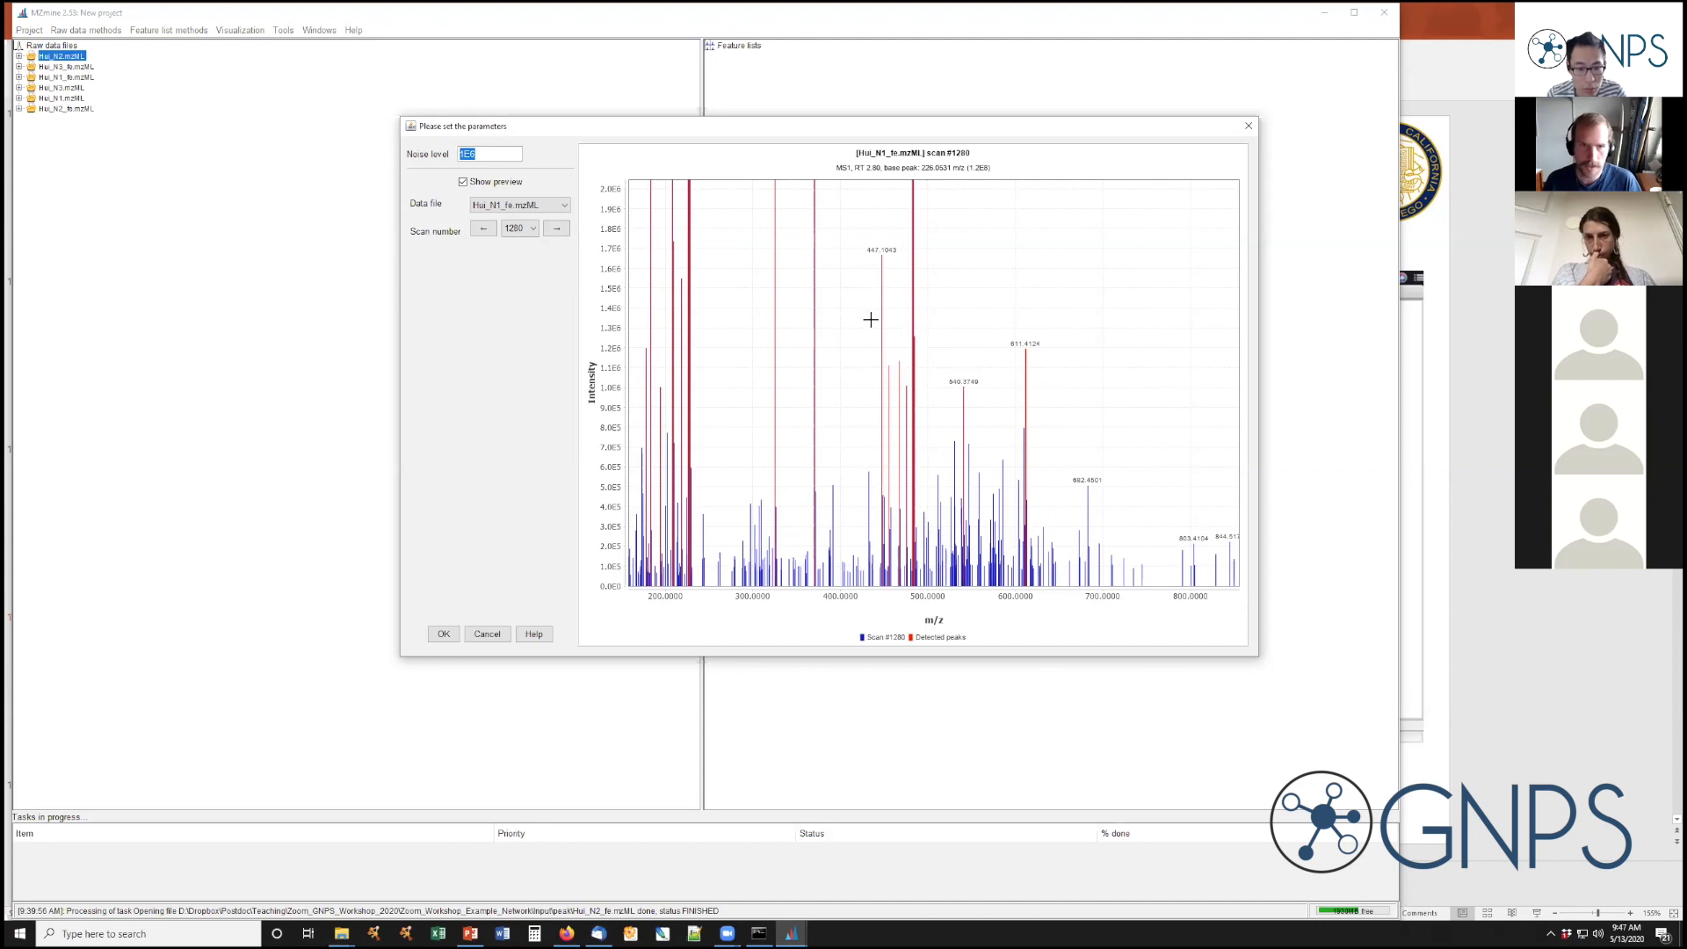
{"action": "right_click", "coordinate": [719, 228]}
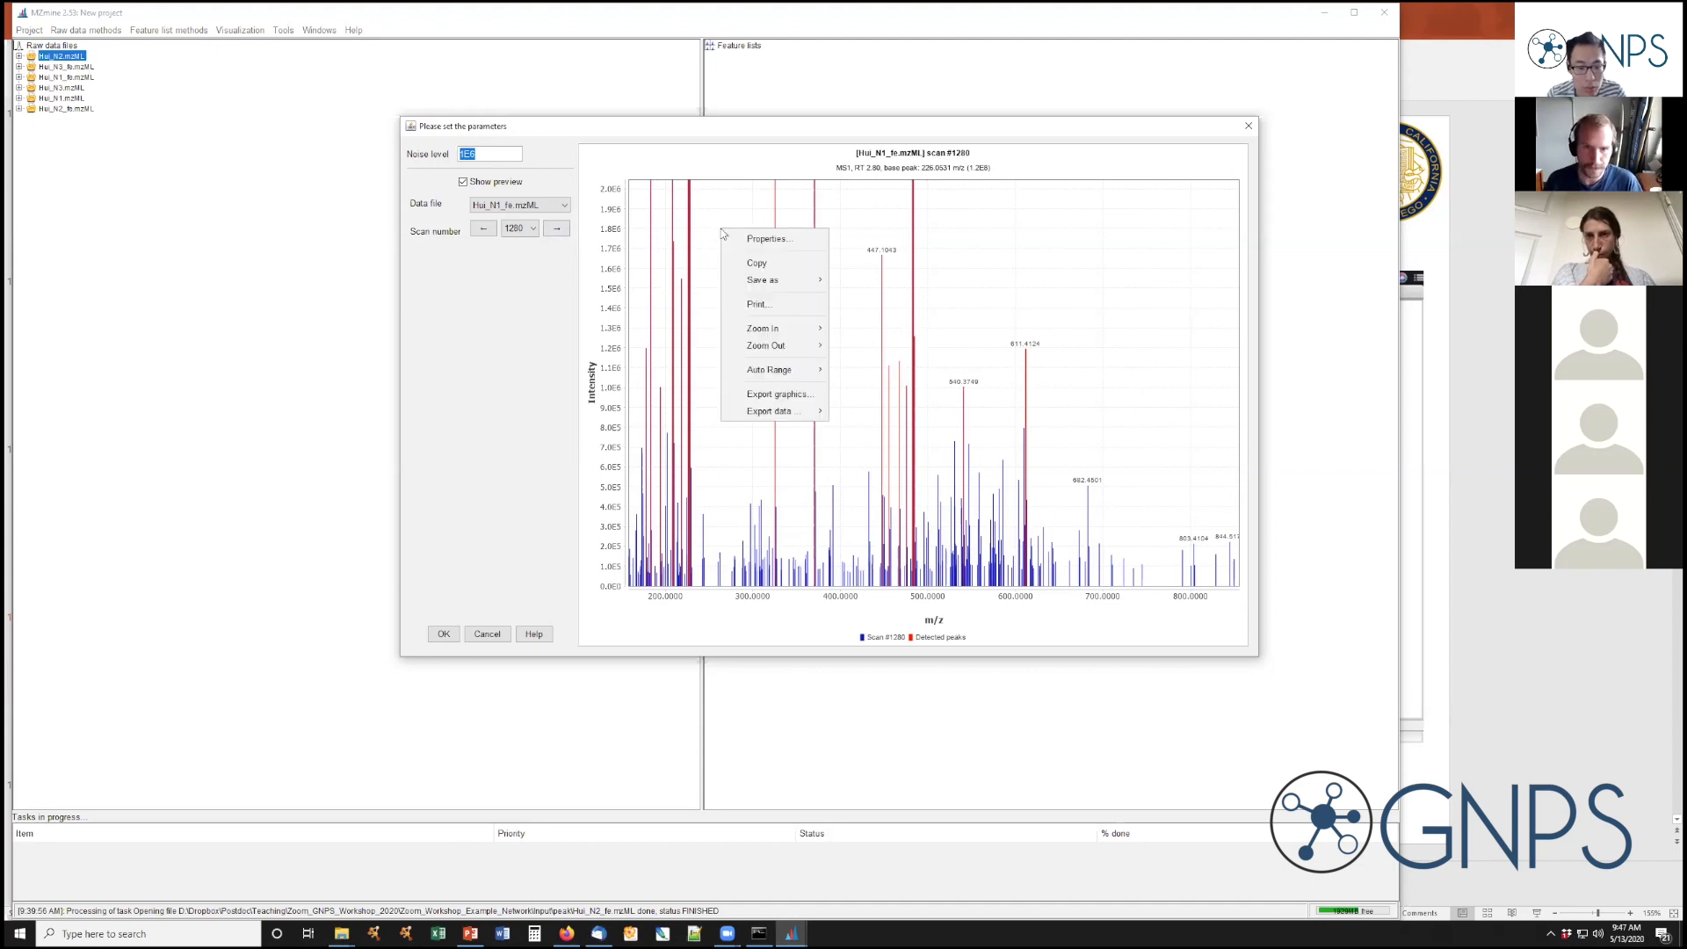
{"action": "mouse_move", "coordinate": [773, 345]}
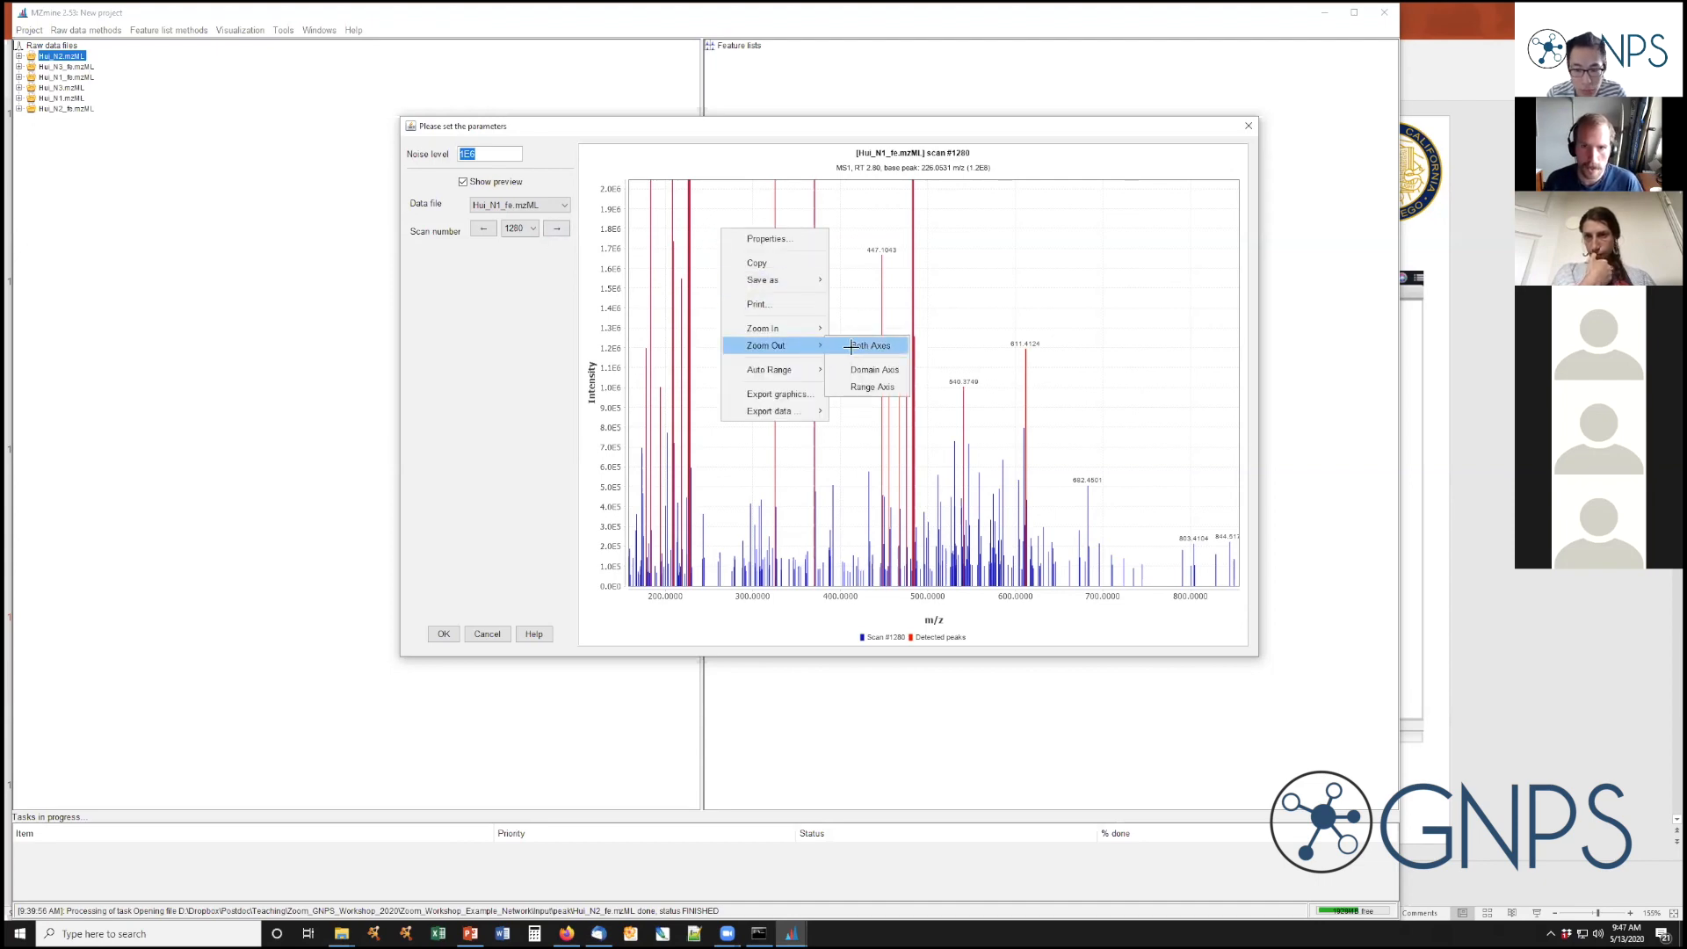
{"action": "left_click", "coordinate": [851, 346]}
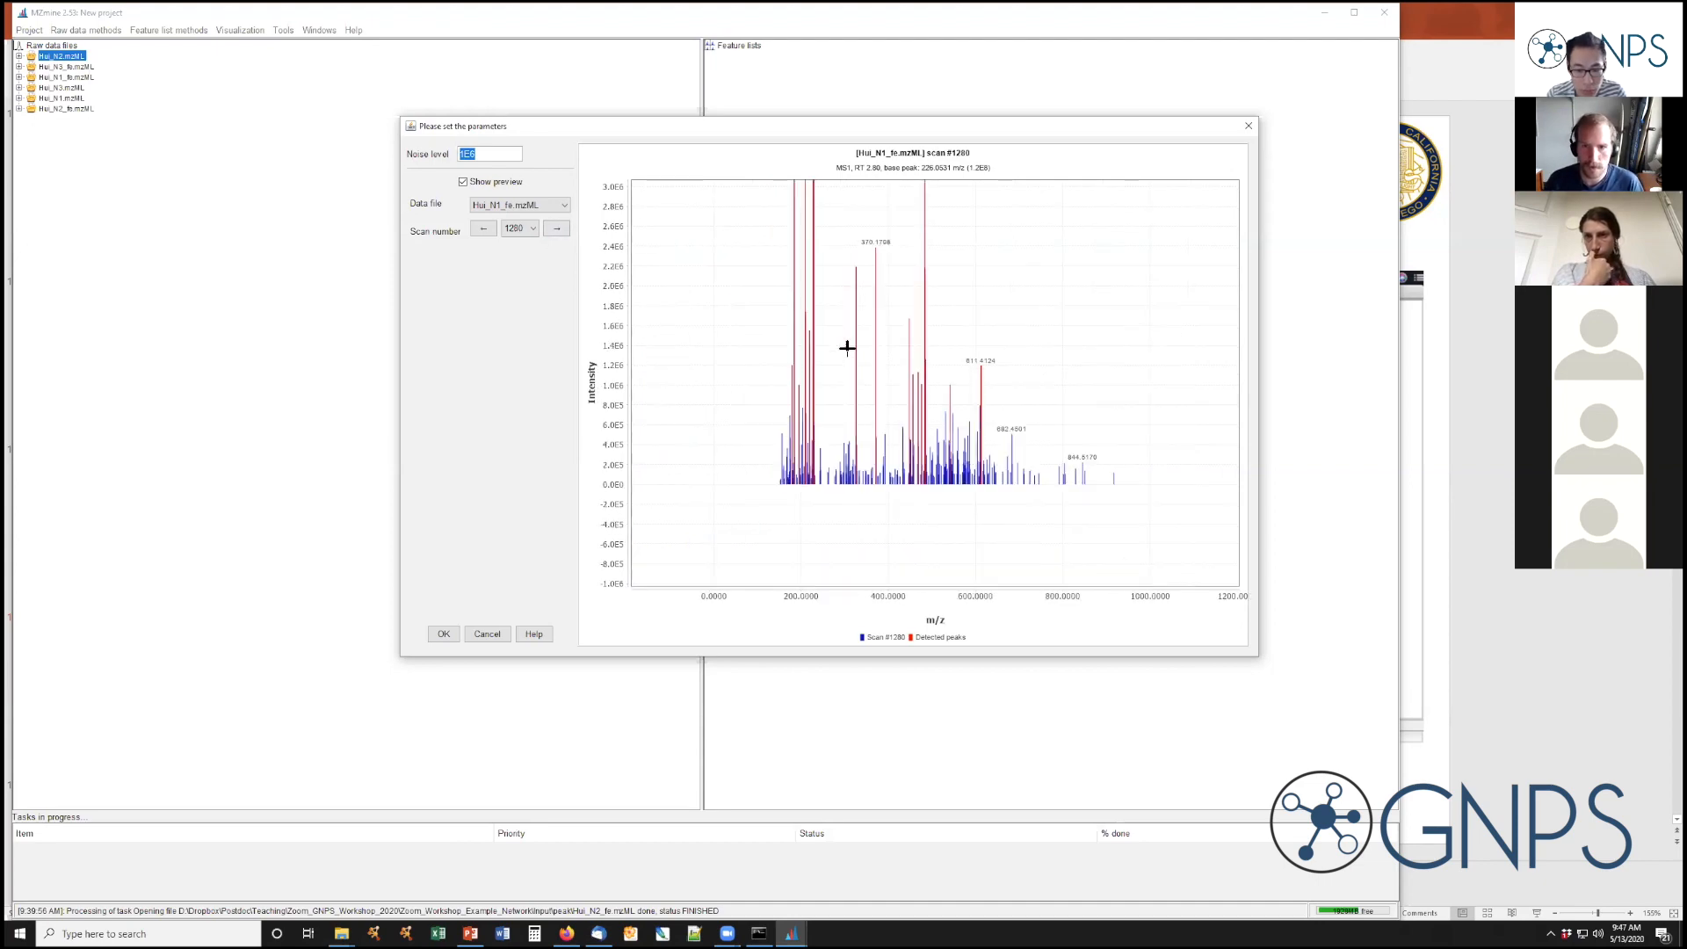
{"action": "left_click", "coordinate": [558, 227]}
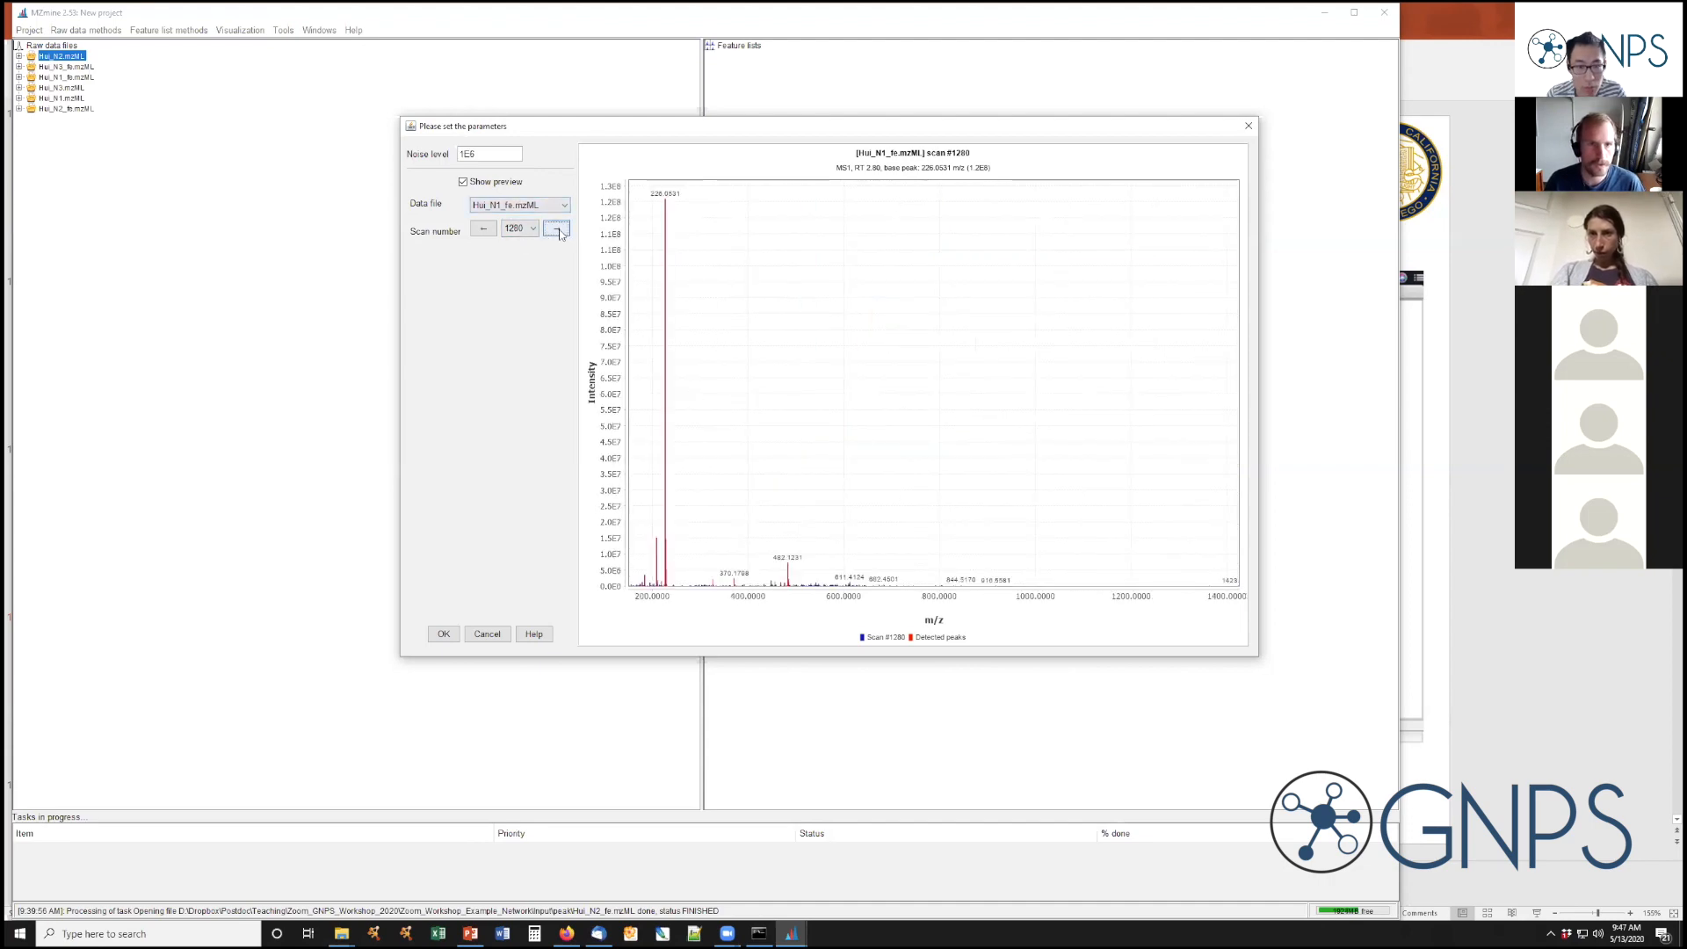
{"action": "left_click", "coordinate": [481, 232]}
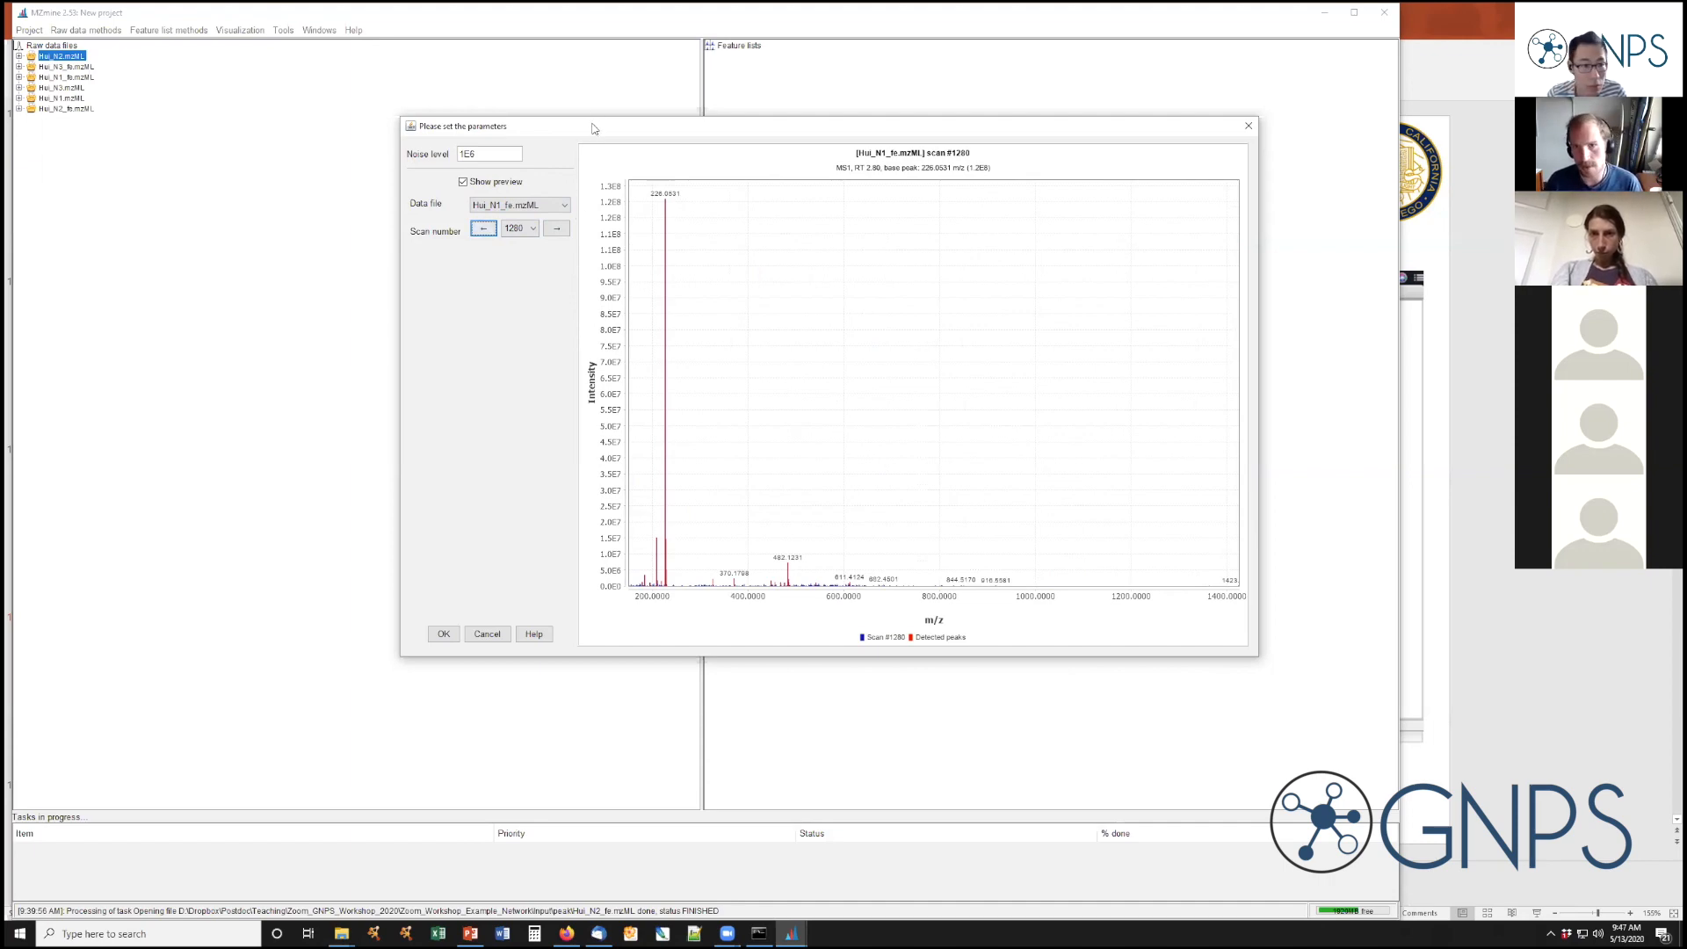
Lower the noise level to 1E4 and enlarge the low-intensity region of the scan 1280 preview
{"action": "left_click_drag", "start_coordinate": [593, 129], "coordinate": [595, 120]}
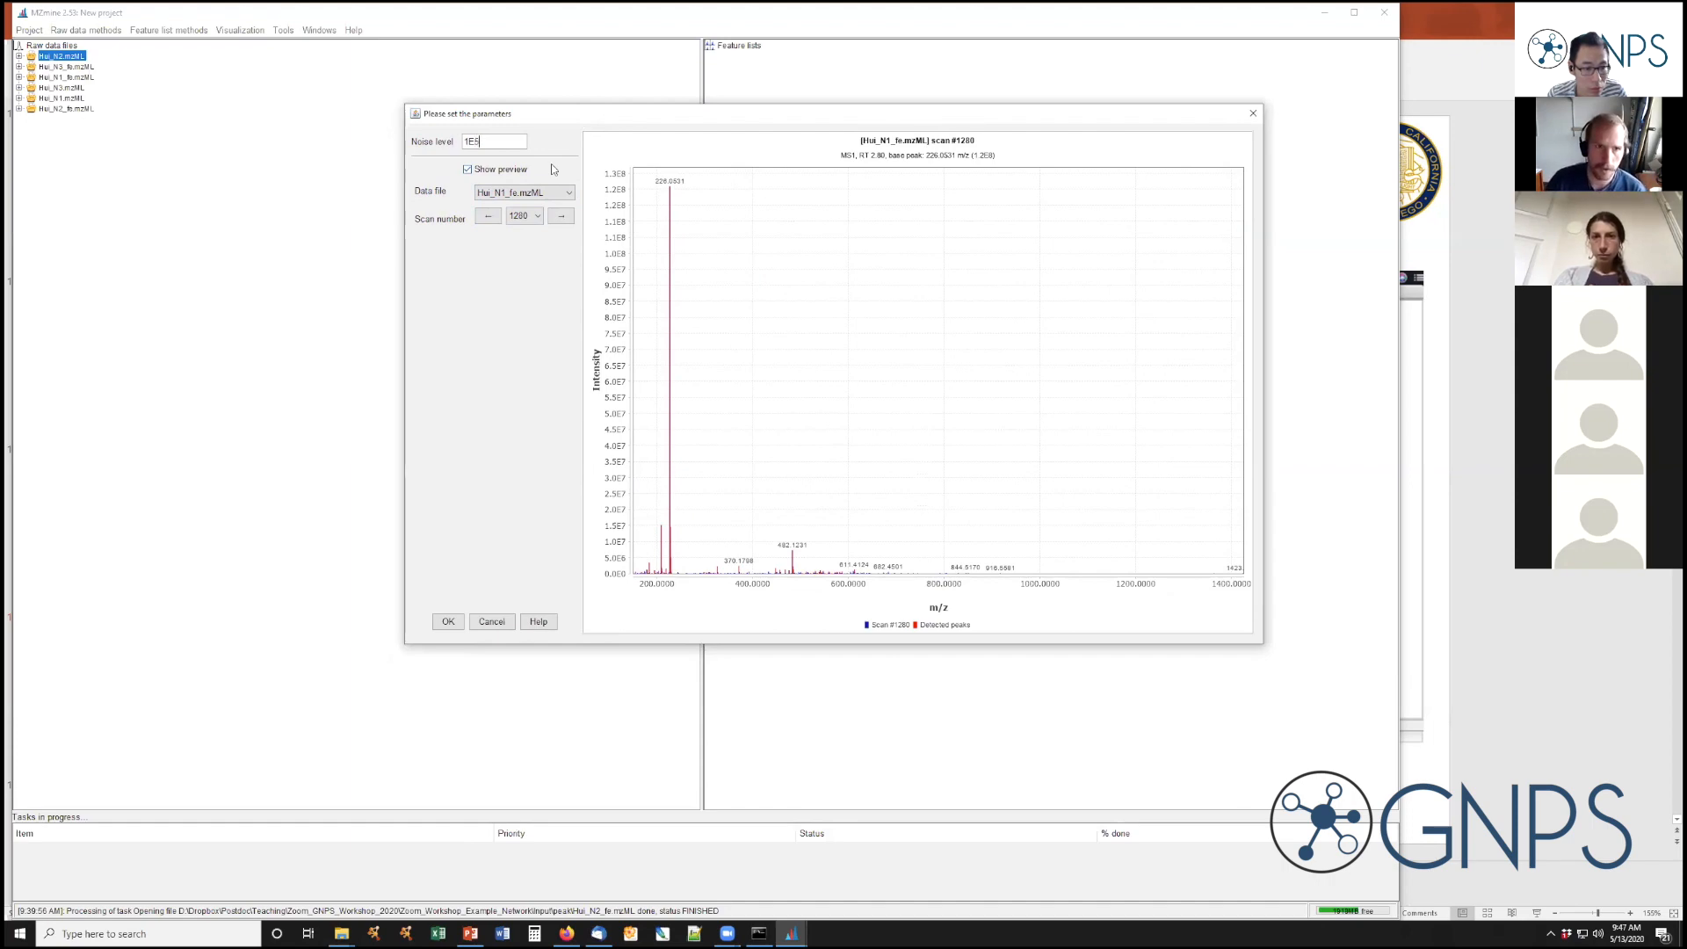
{"action": "left_click_drag", "start_coordinate": [657, 559], "coordinate": [959, 575]}
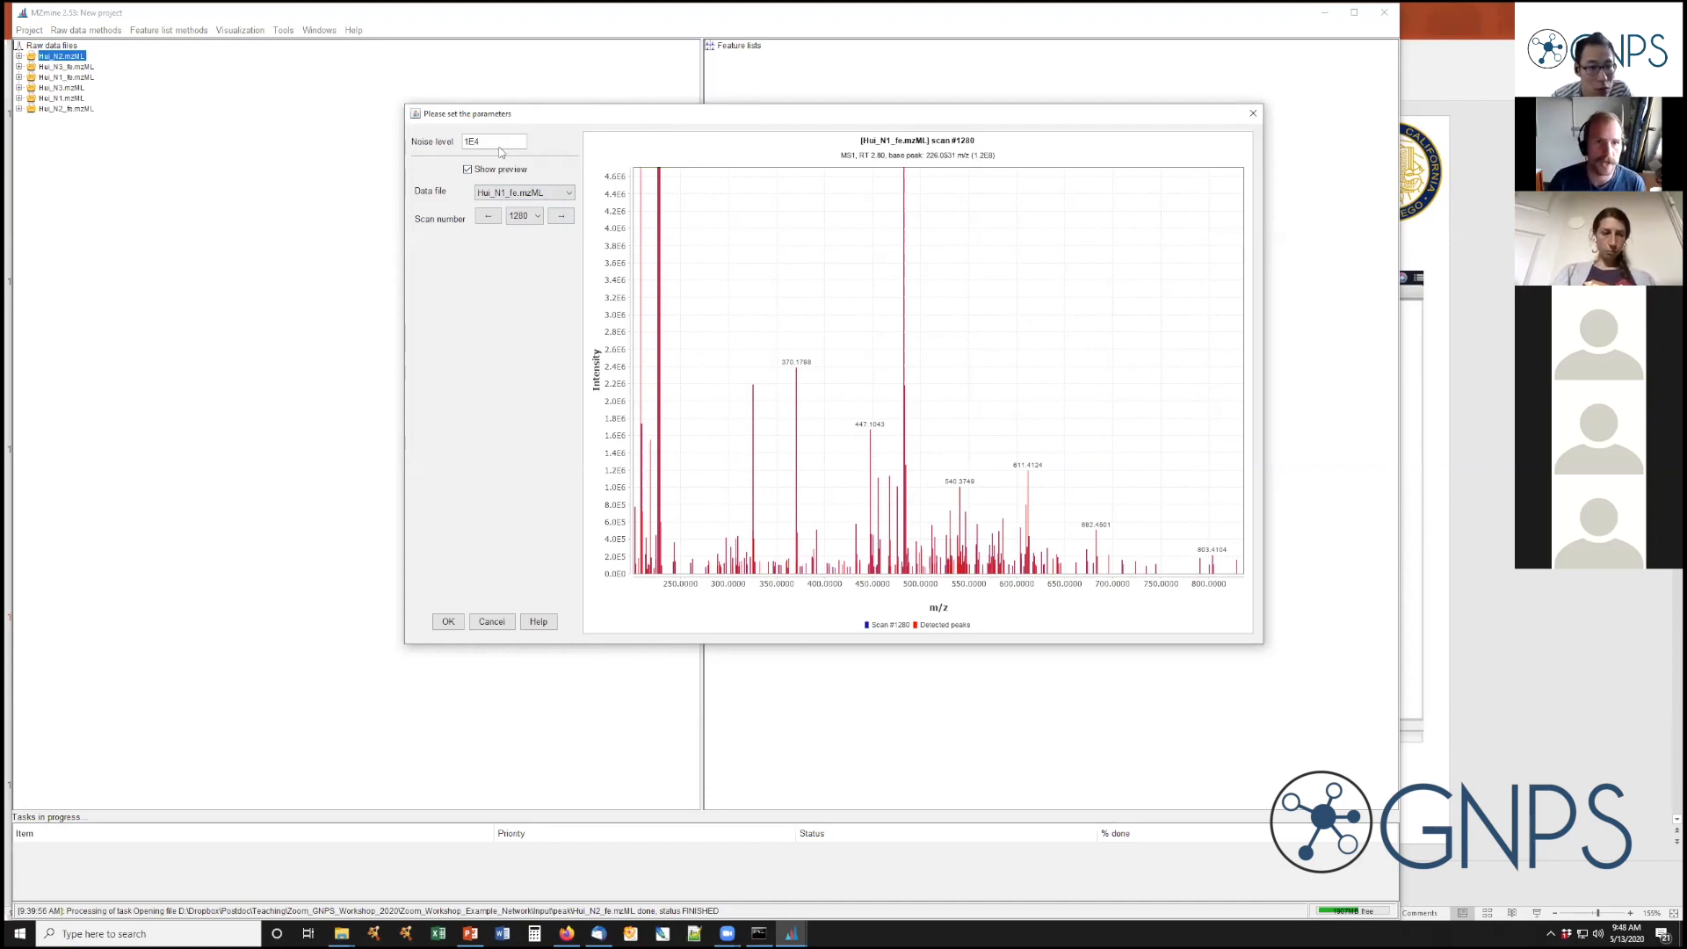
Try a noise level of 1E7 against the preview, set it back to 1E6 and accept the Centroid detector settings
{"action": "left_click", "coordinate": [499, 142]}
{"action": "key", "text": "BackSpace"}
{"action": "type", "text": "7"}
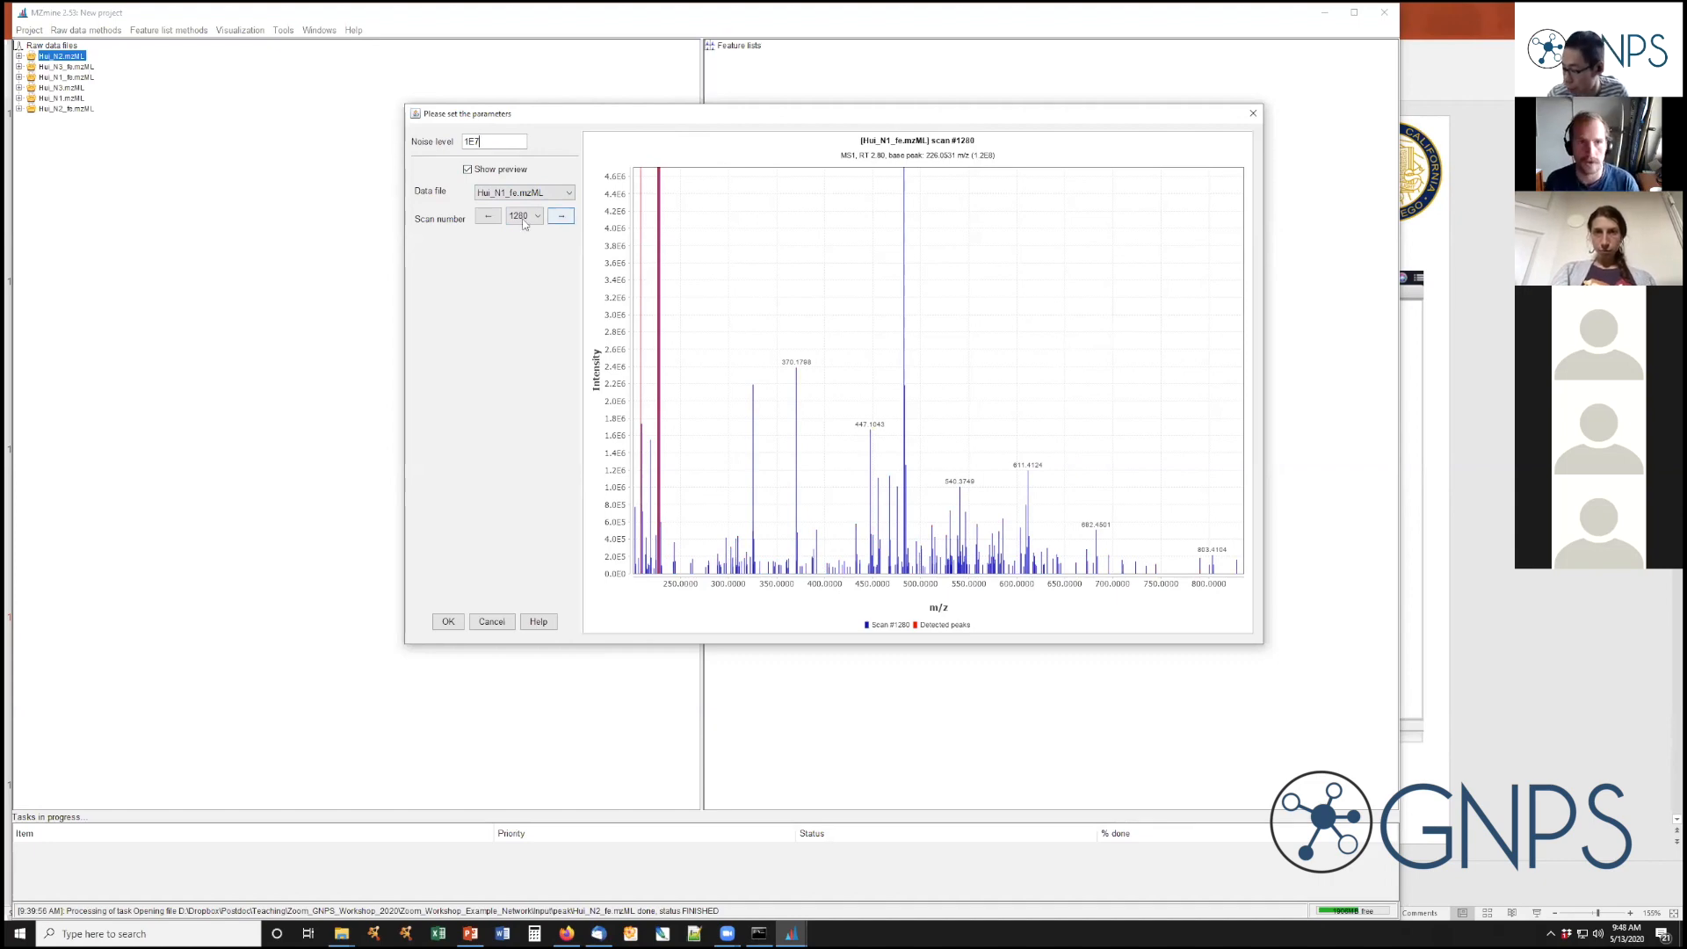
{"action": "key", "text": "BackSpace"}
{"action": "type", "text": "6"}
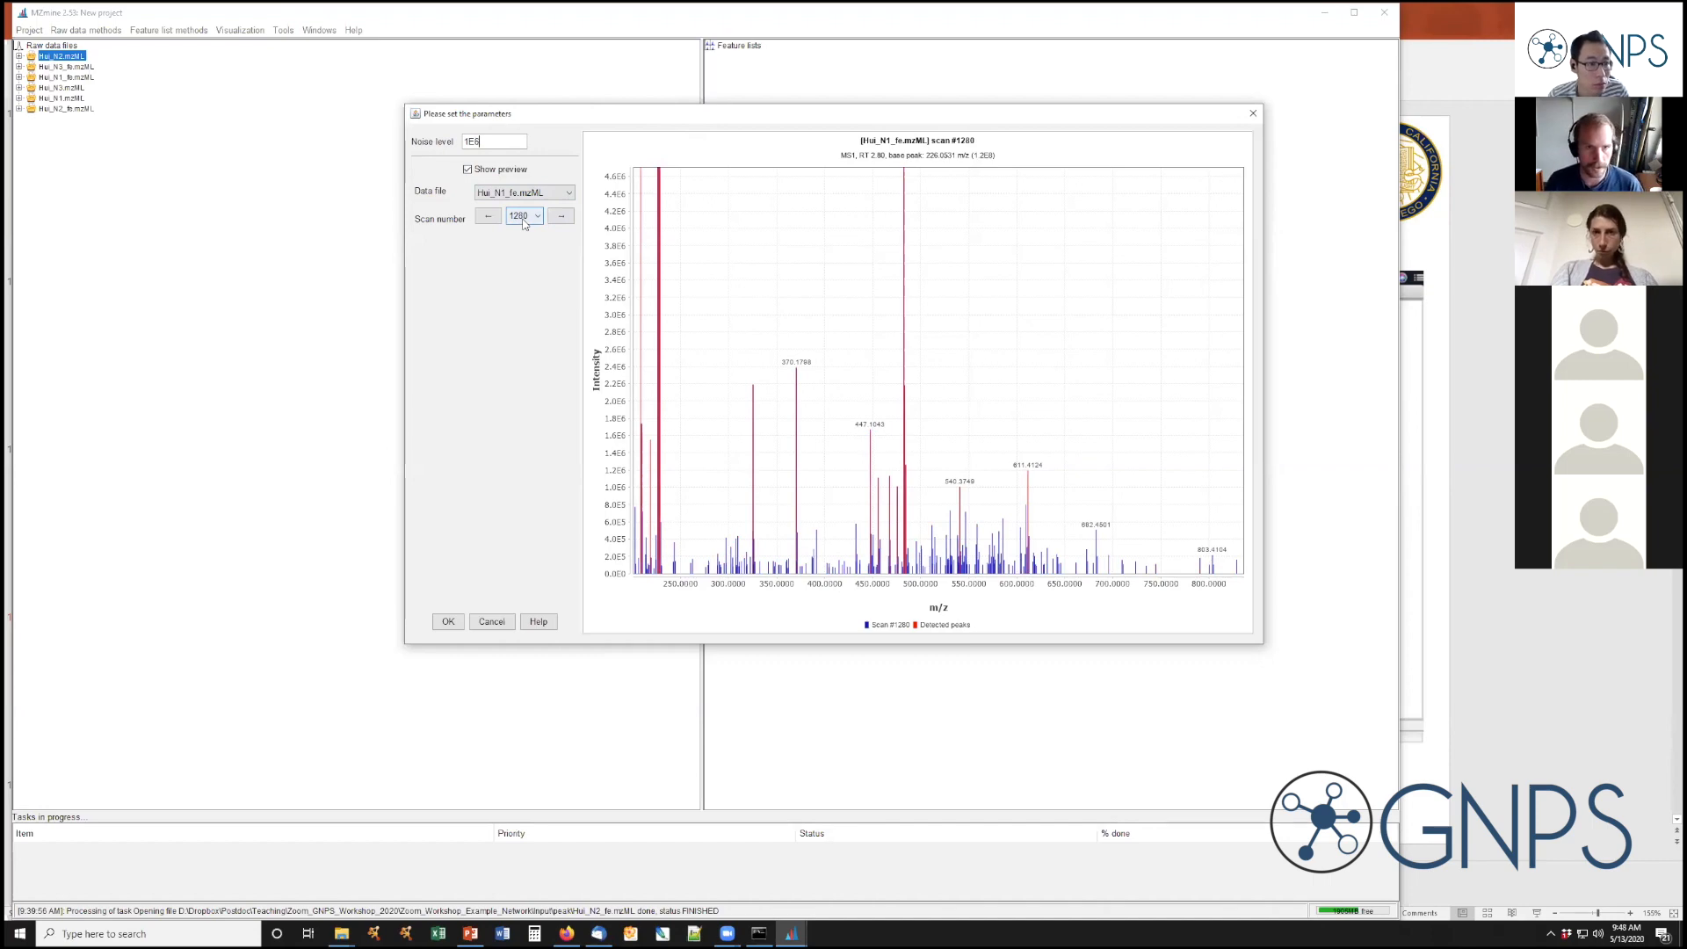
{"action": "left_click", "coordinate": [448, 621]}
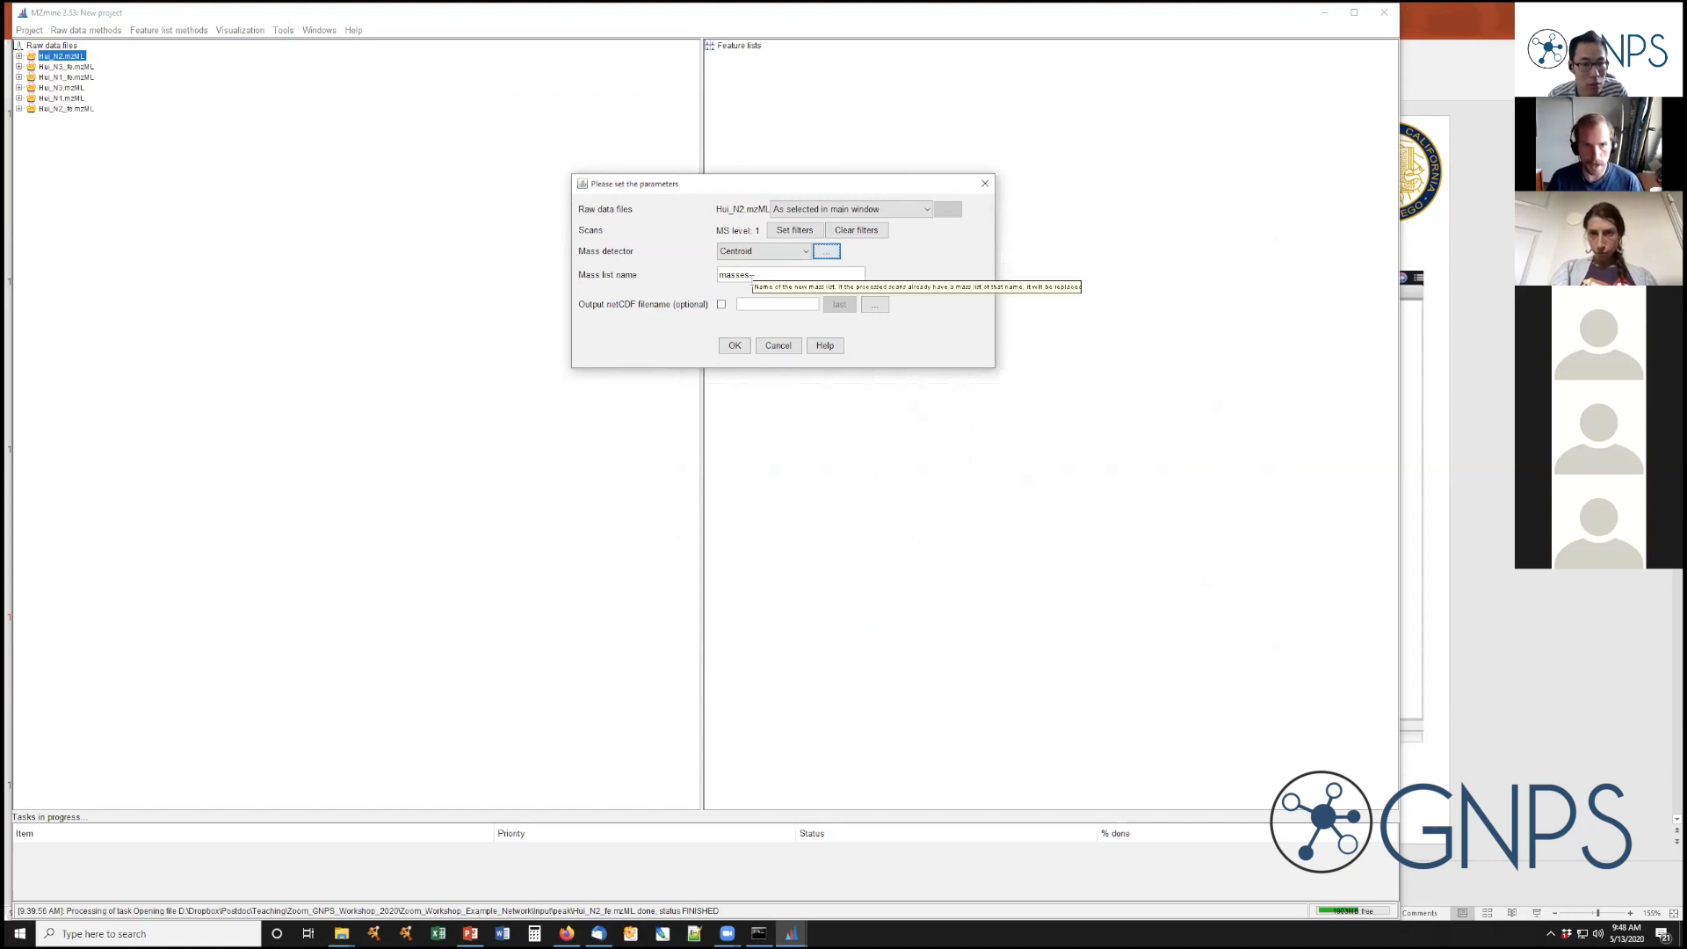
Rename the mass list as MEtal_1E6_1E3
{"action": "left_click", "coordinate": [782, 273]}
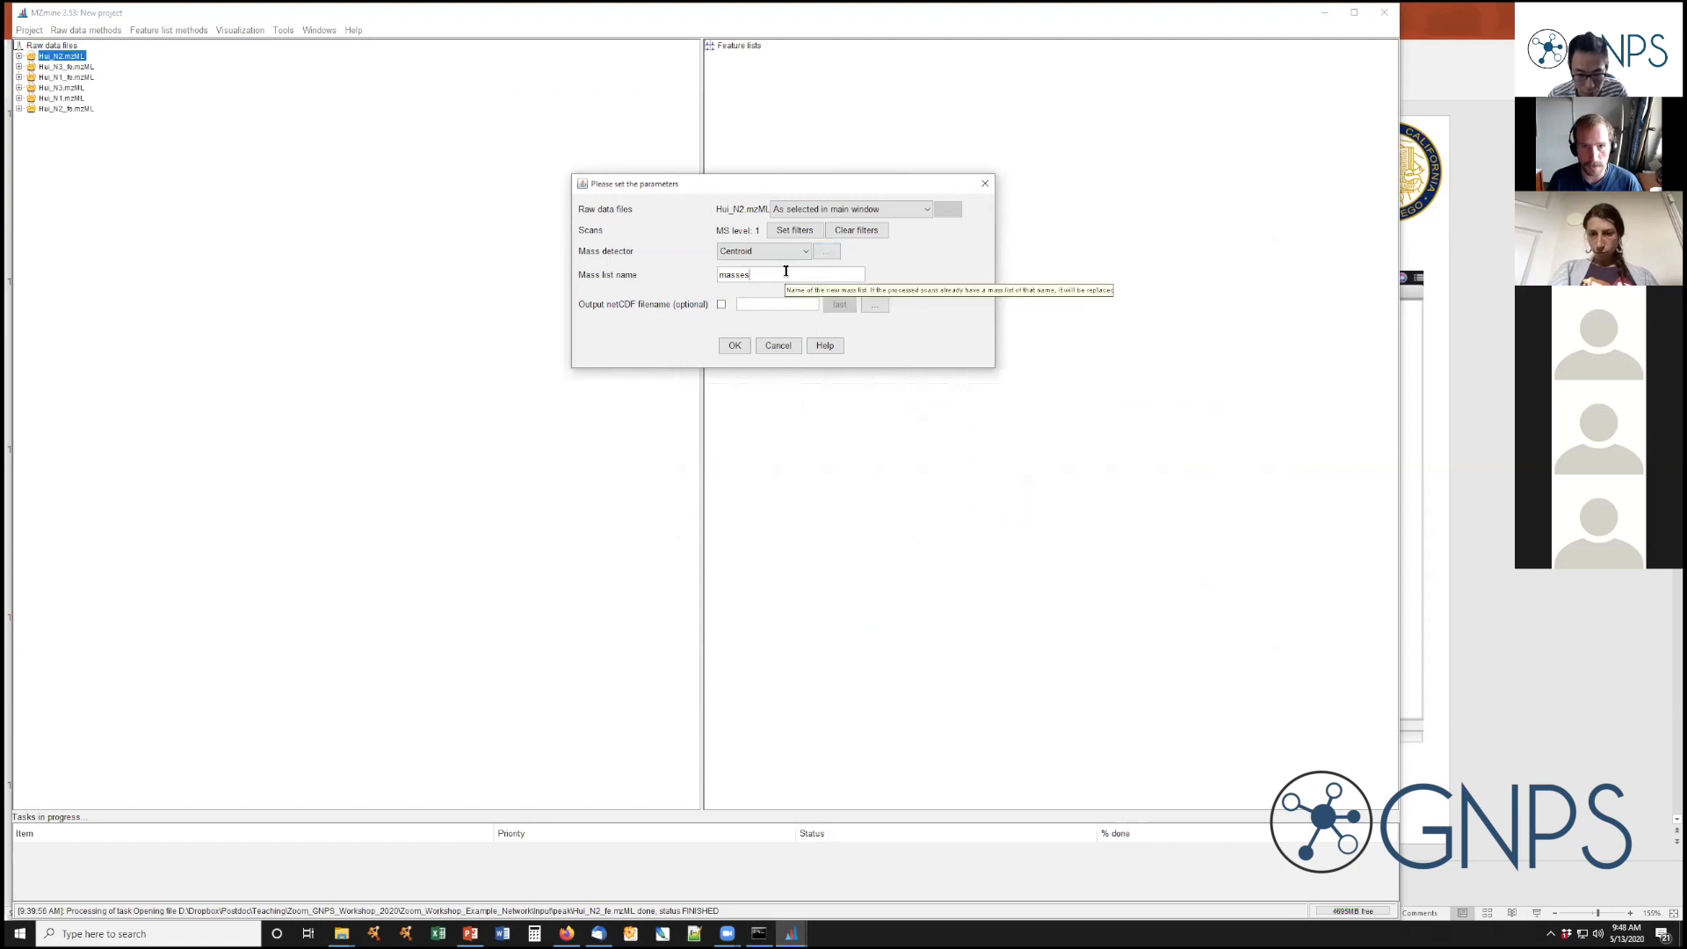
{"action": "key", "text": "BackSpace"}
{"action": "key", "text": "BackSpace"}
{"action": "key", "text": "BackSpace"}
{"action": "key", "text": "BackSpace"}
{"action": "key", "text": "BackSpace"}
{"action": "key", "text": "BackSpace"}
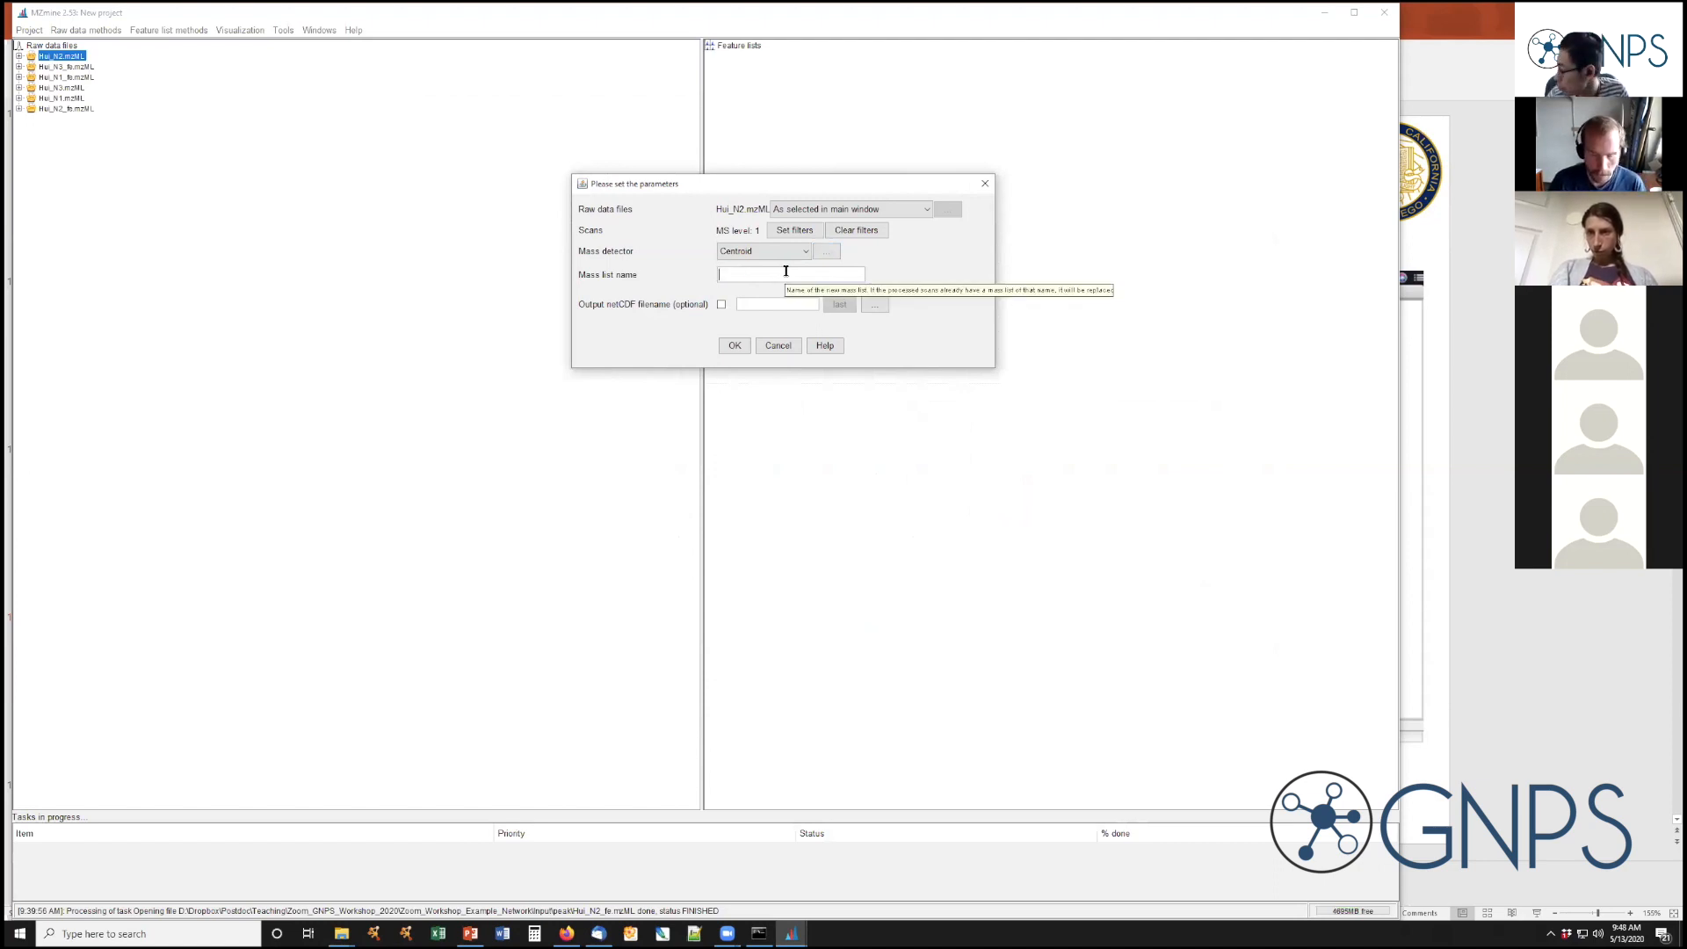
{"action": "type", "text": "MEtal_"}
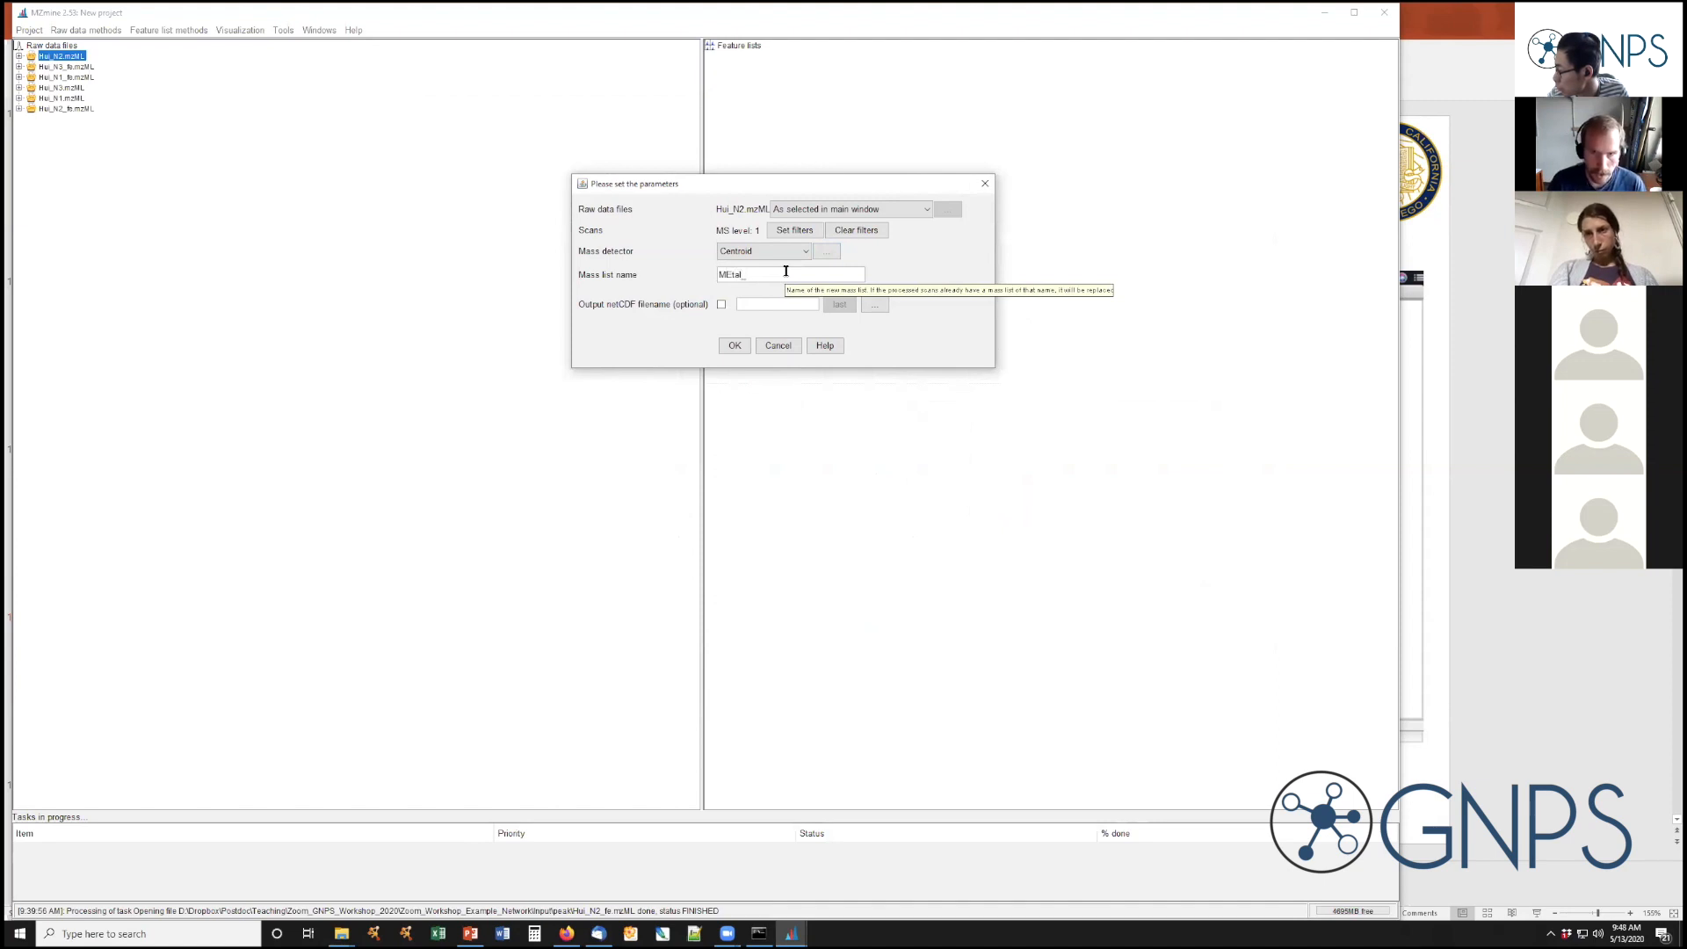
{"action": "type", "text": "1E6_"}
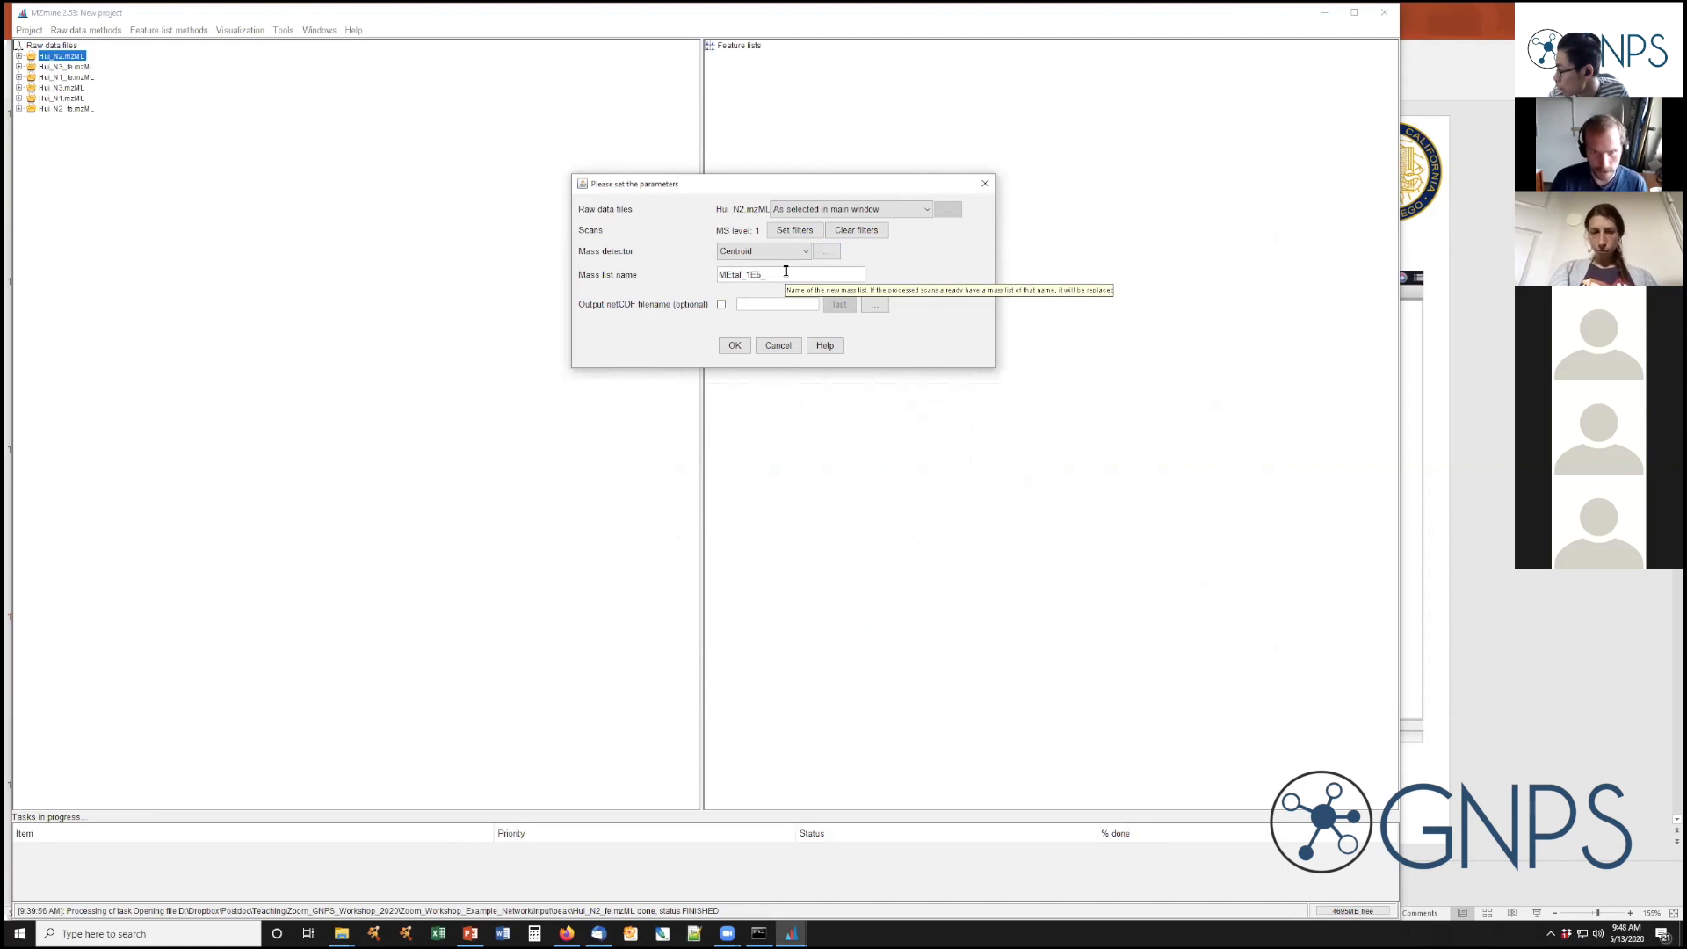
{"action": "type", "text": "1E3"}
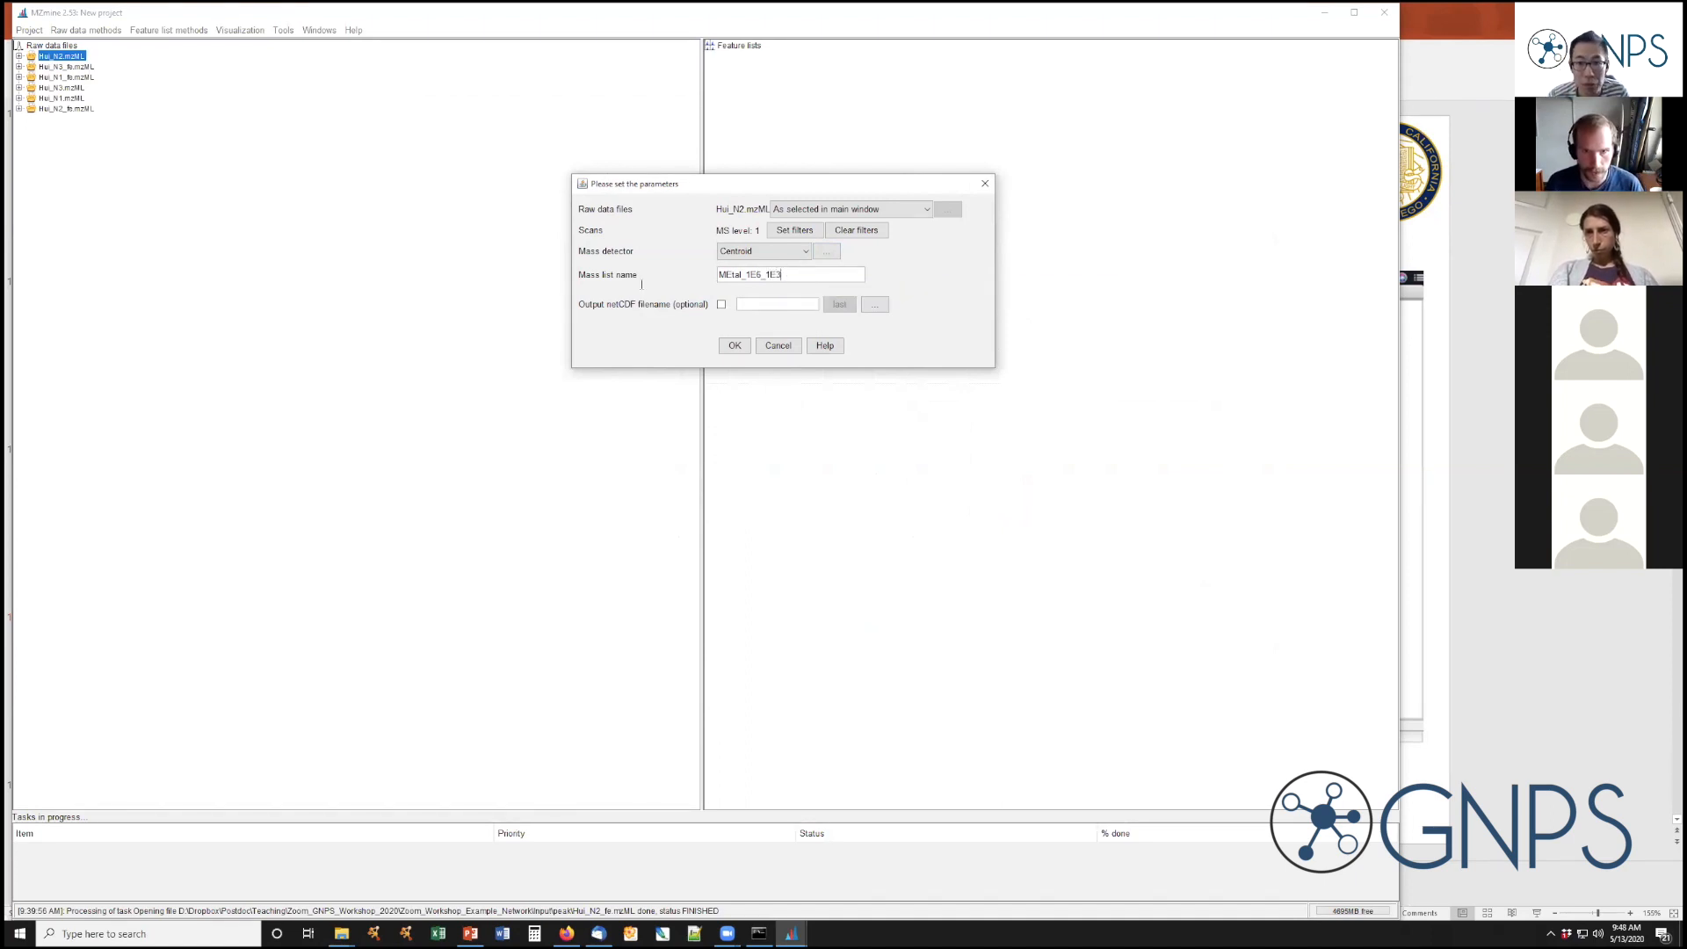
{"action": "double_click", "coordinate": [786, 271]}
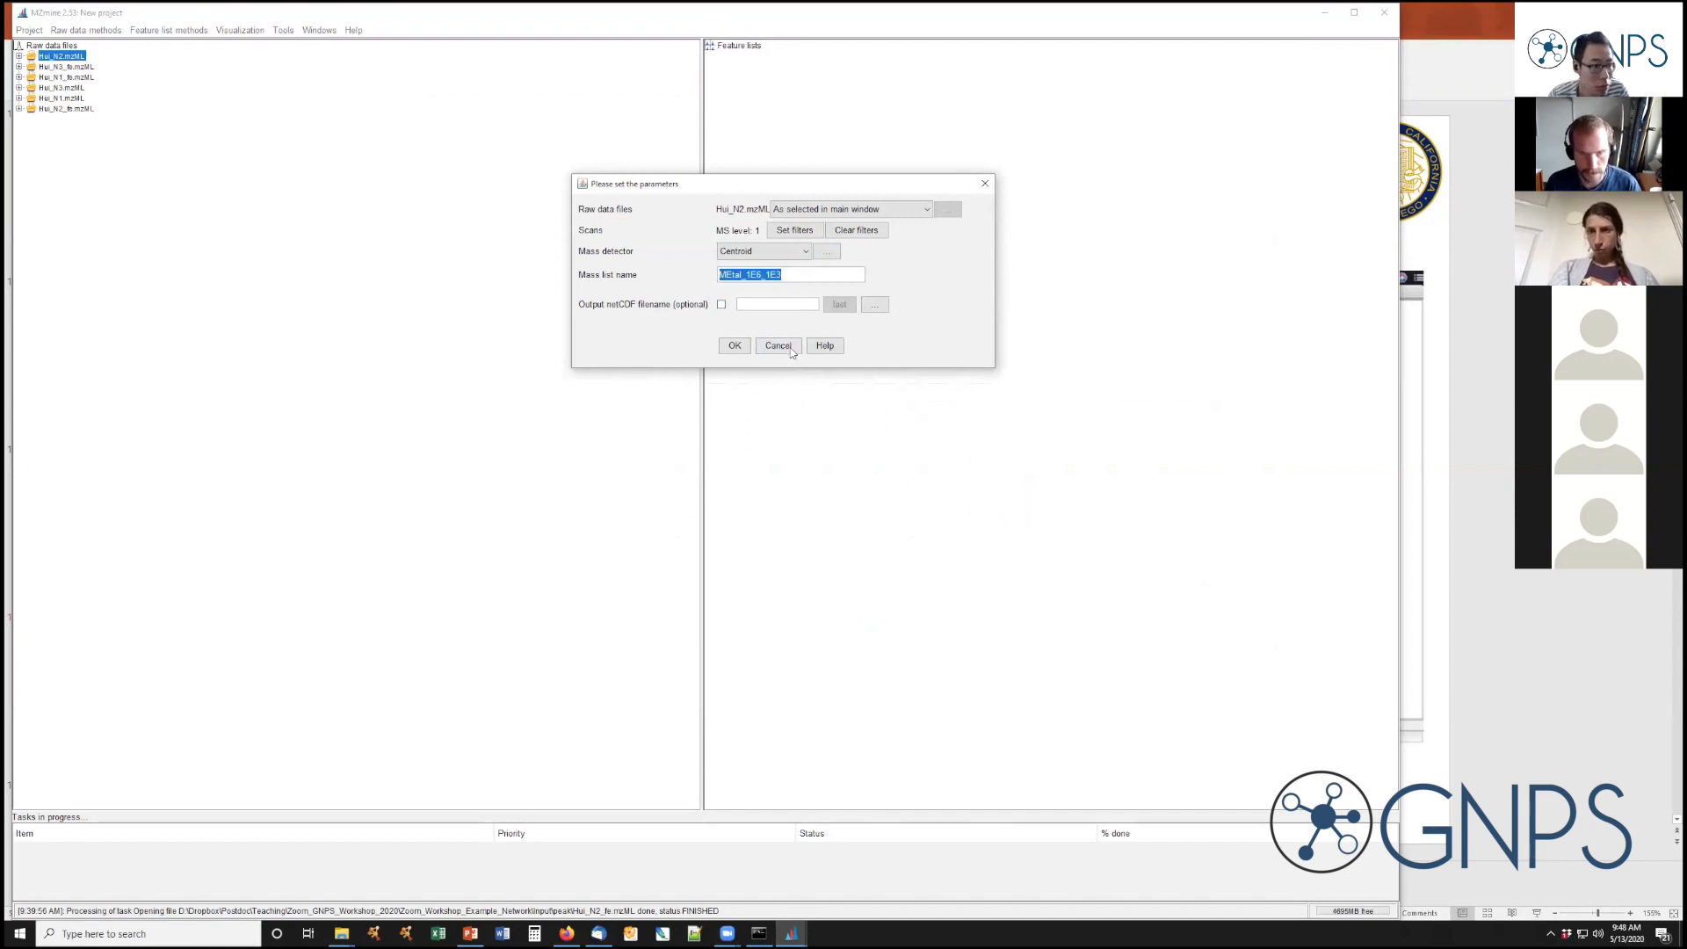
{"action": "left_click", "coordinate": [827, 276]}
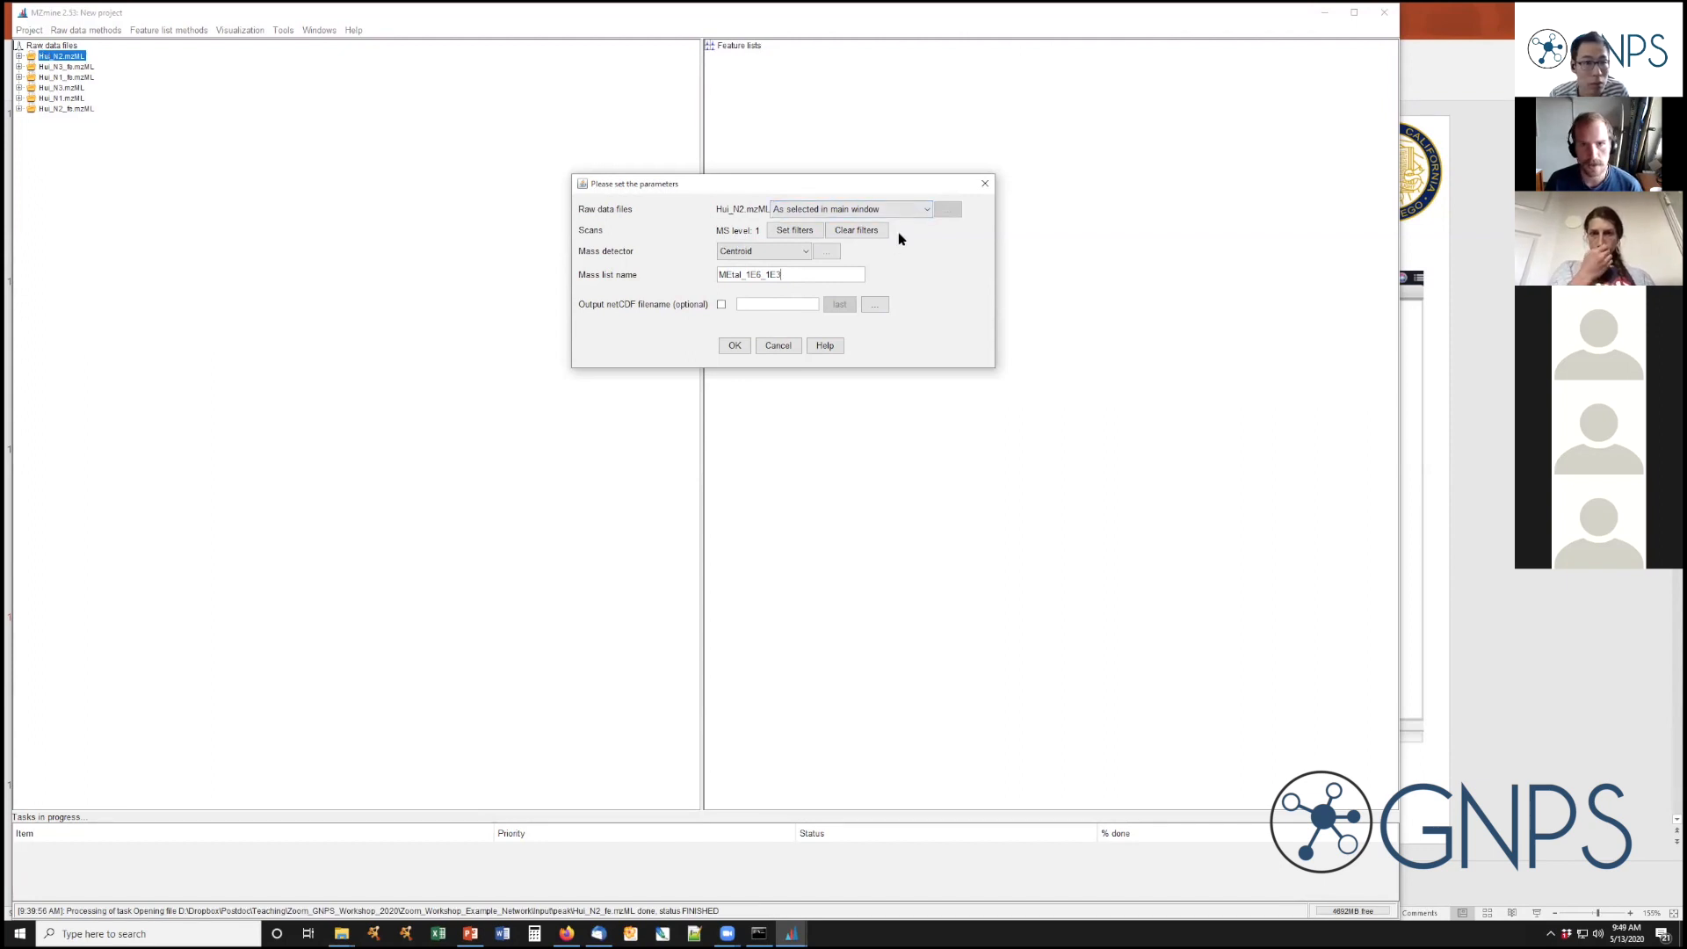
Apply the MS level 1 mass detection to all raw data files and run it
{"action": "left_click", "coordinate": [928, 211]}
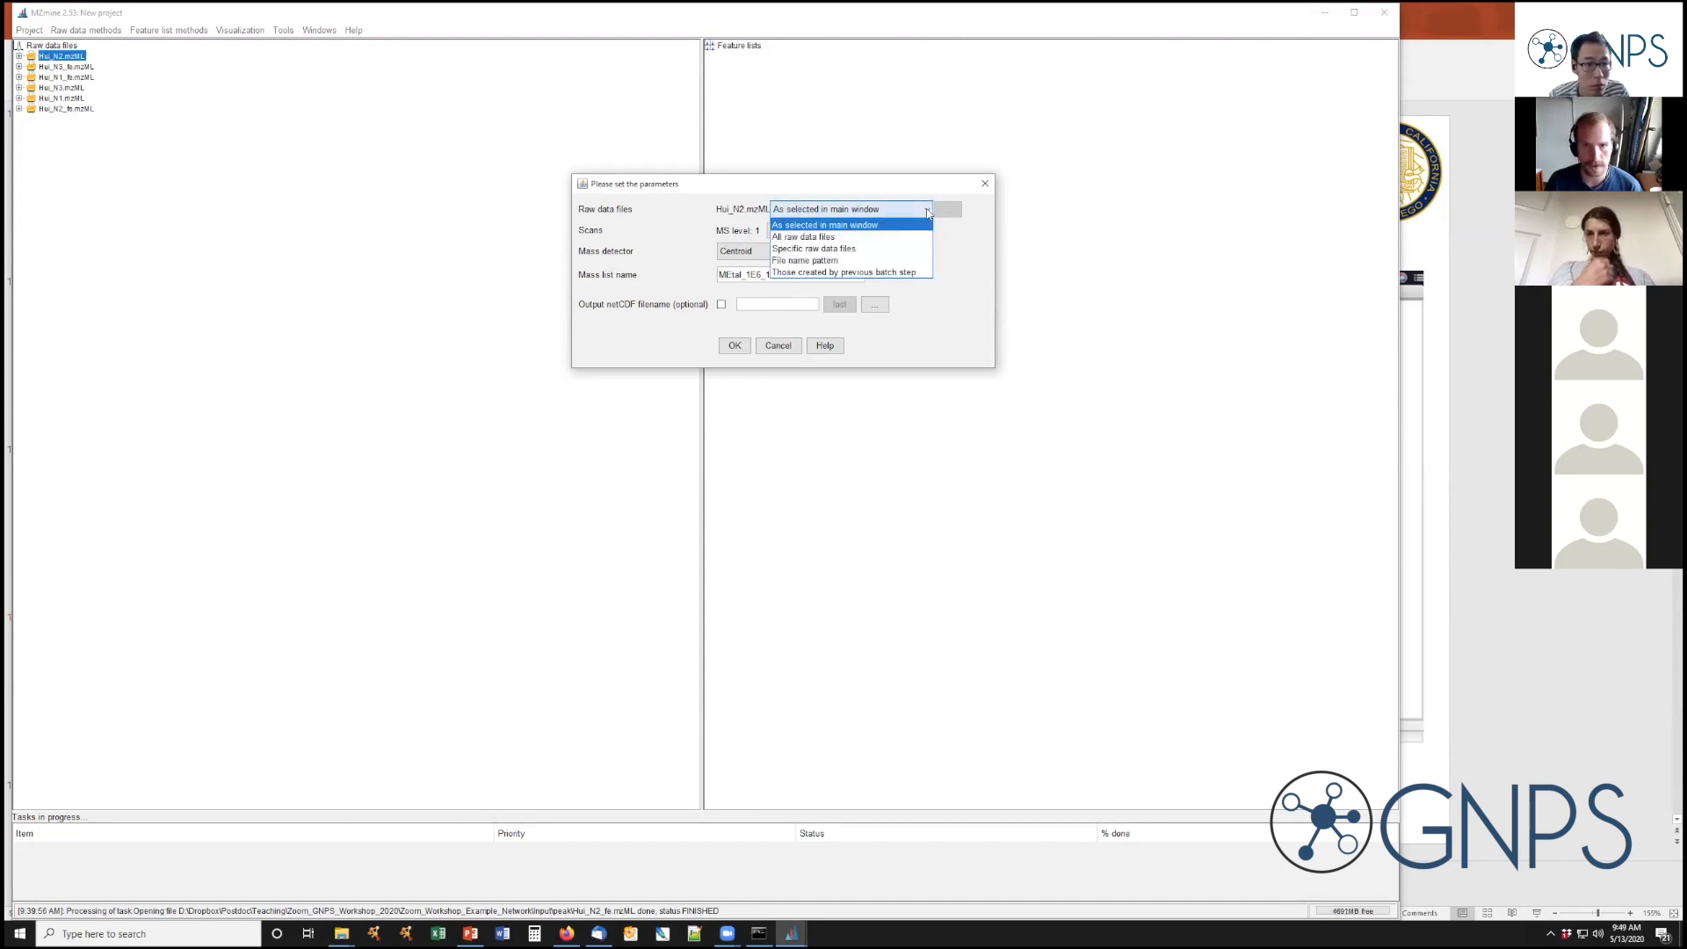
{"action": "left_click", "coordinate": [810, 238]}
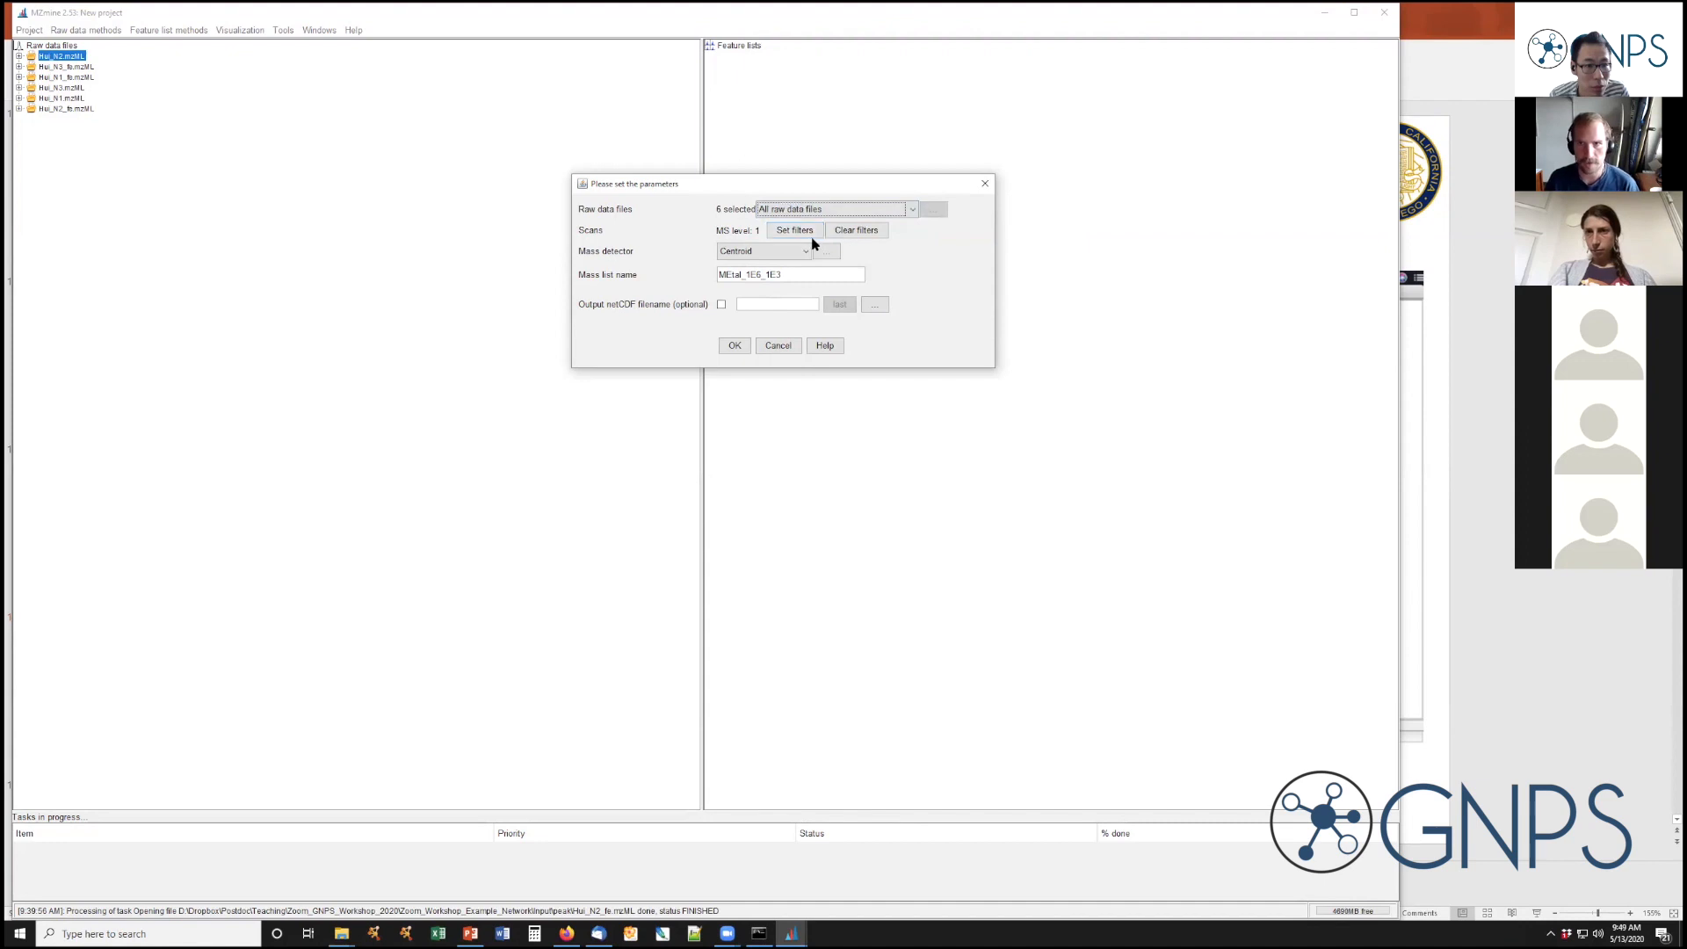
{"action": "left_click", "coordinate": [735, 345]}
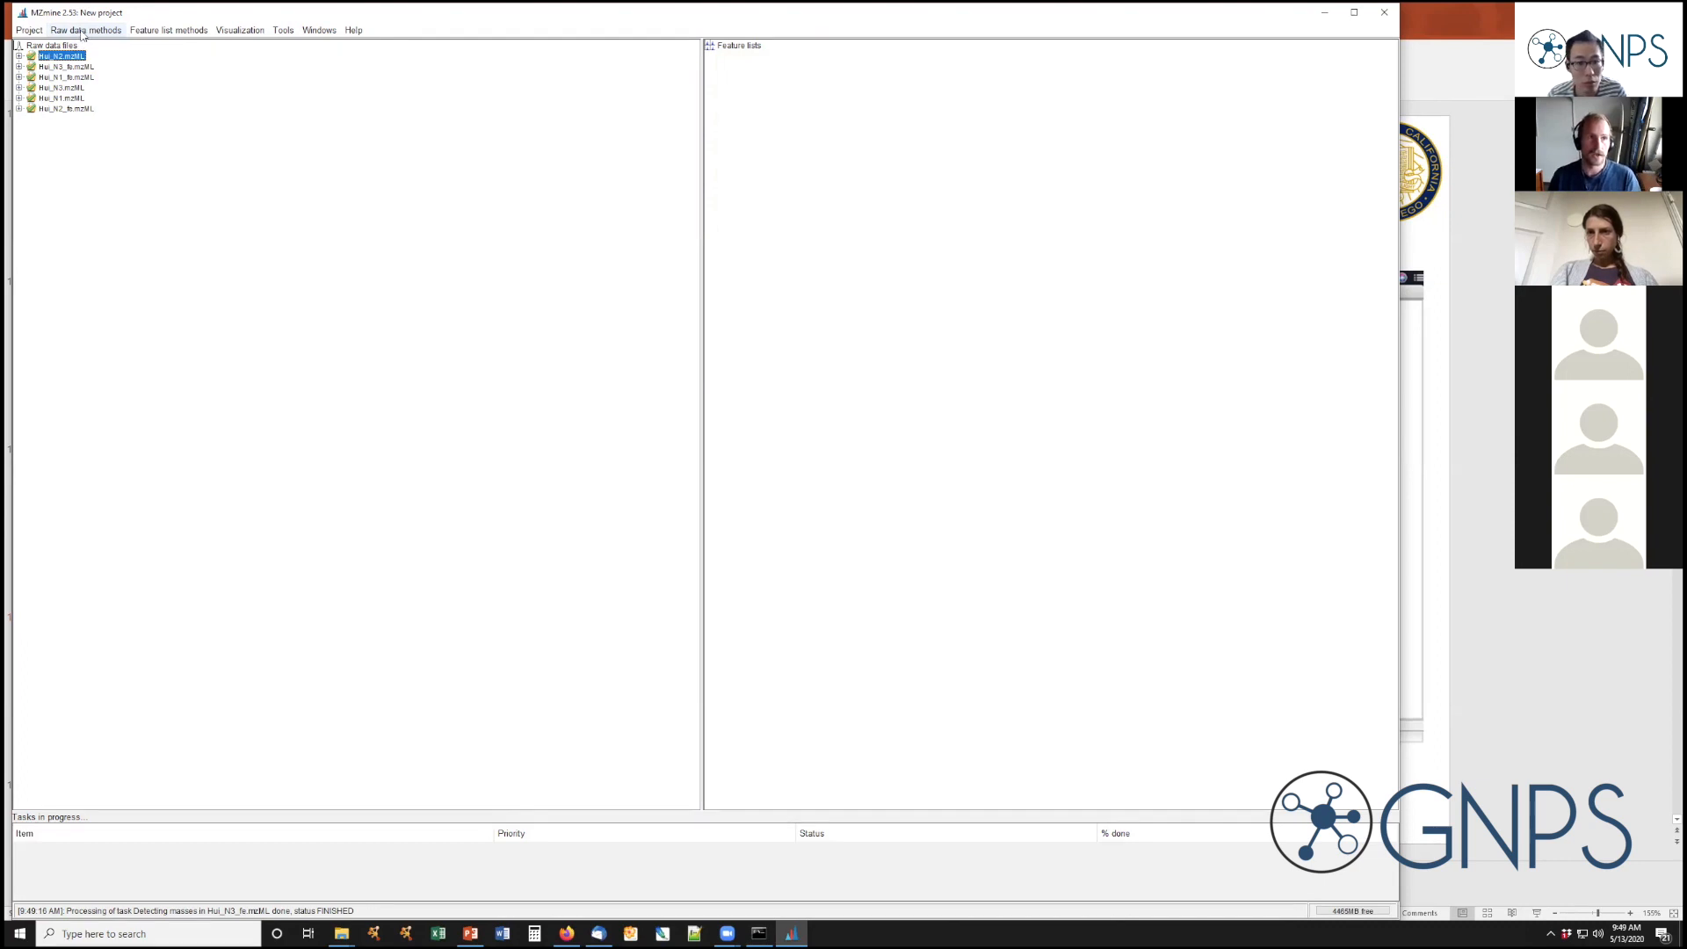
Start another mass detection and restrict its scan filter to MS level 2
{"action": "left_click", "coordinate": [84, 31]}
{"action": "mouse_move", "coordinate": [106, 170]}
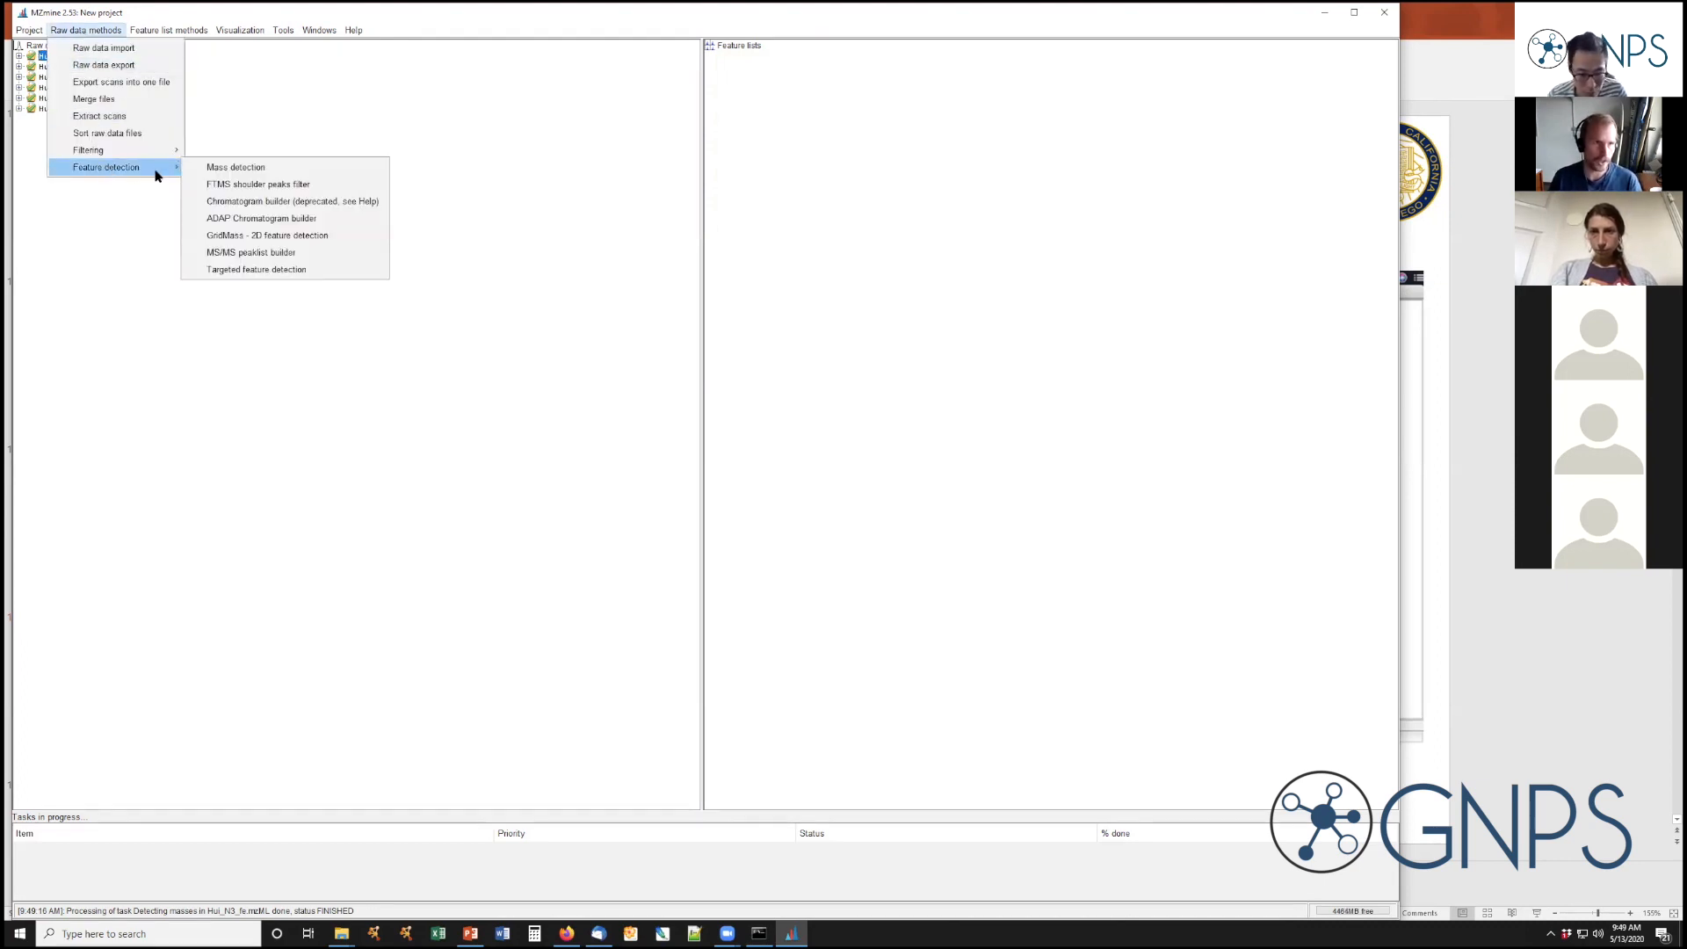
{"action": "left_click", "coordinate": [226, 169]}
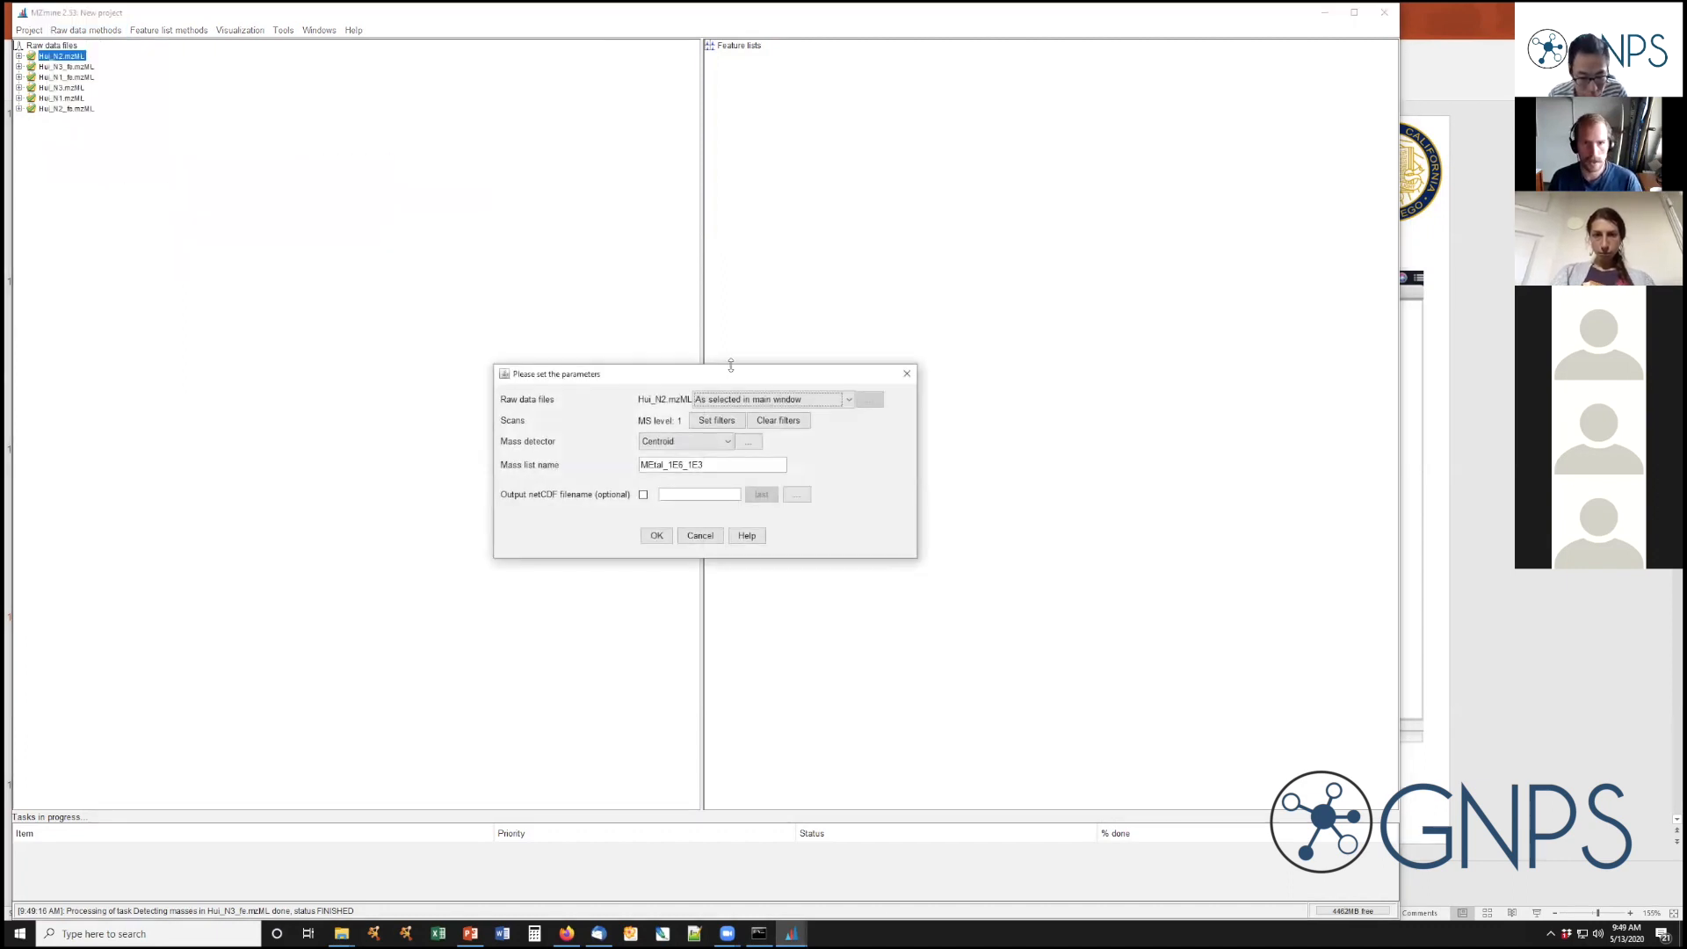
{"action": "left_click_drag", "start_coordinate": [714, 376], "coordinate": [878, 257]}
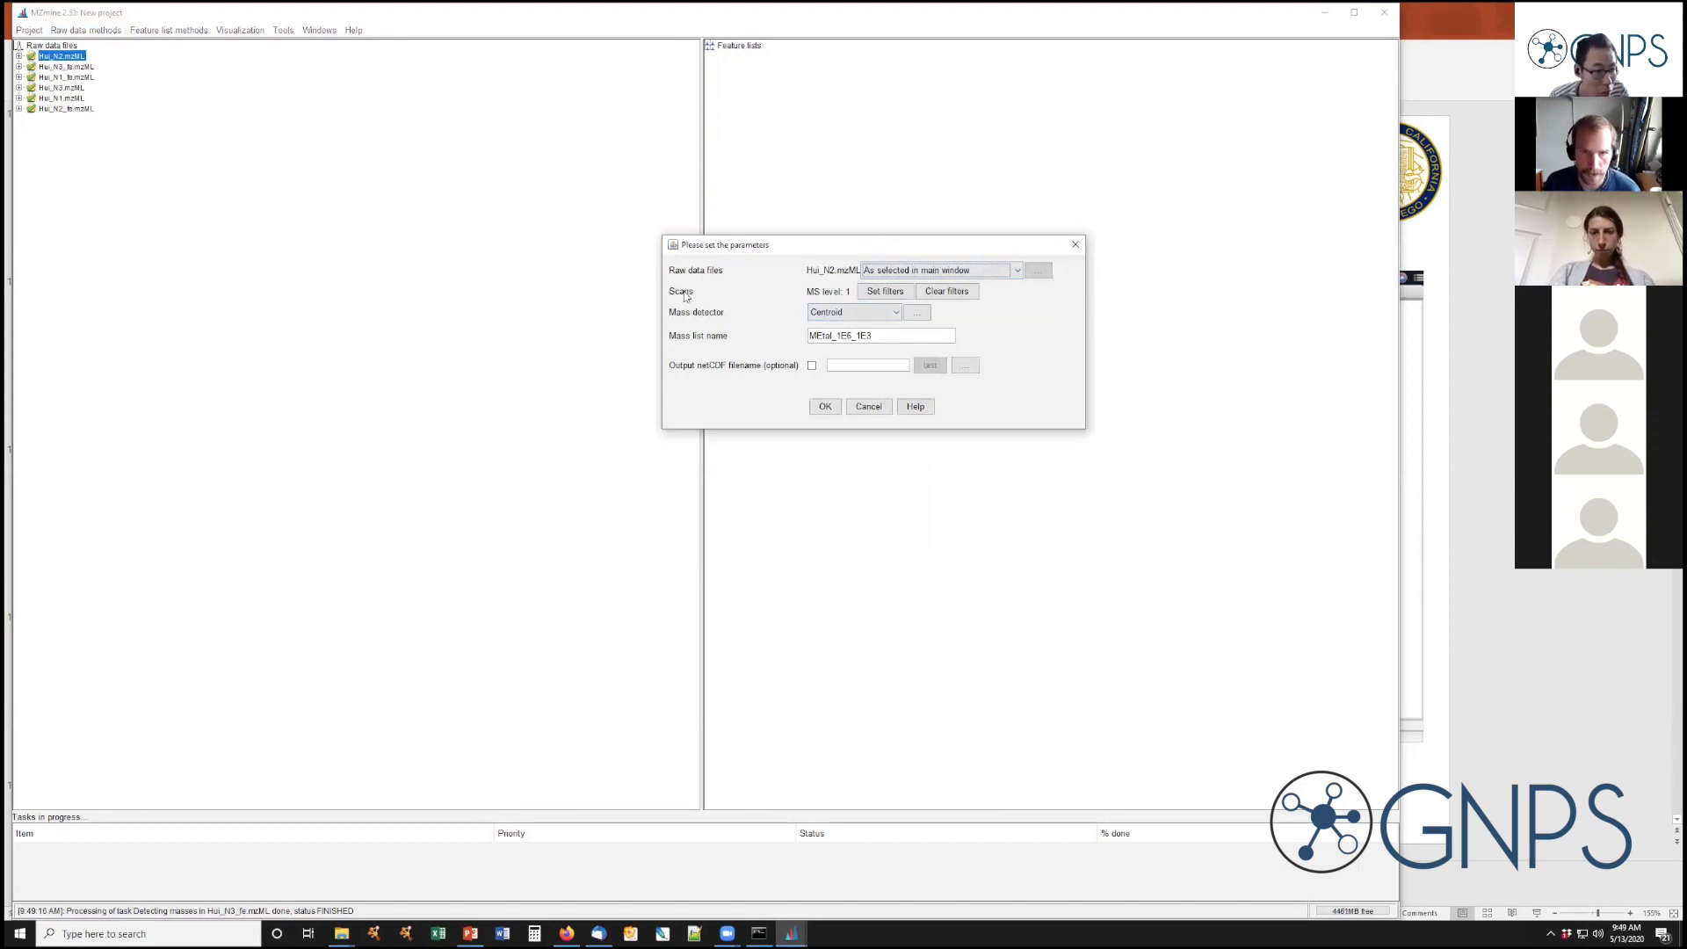
{"action": "left_click", "coordinate": [896, 292]}
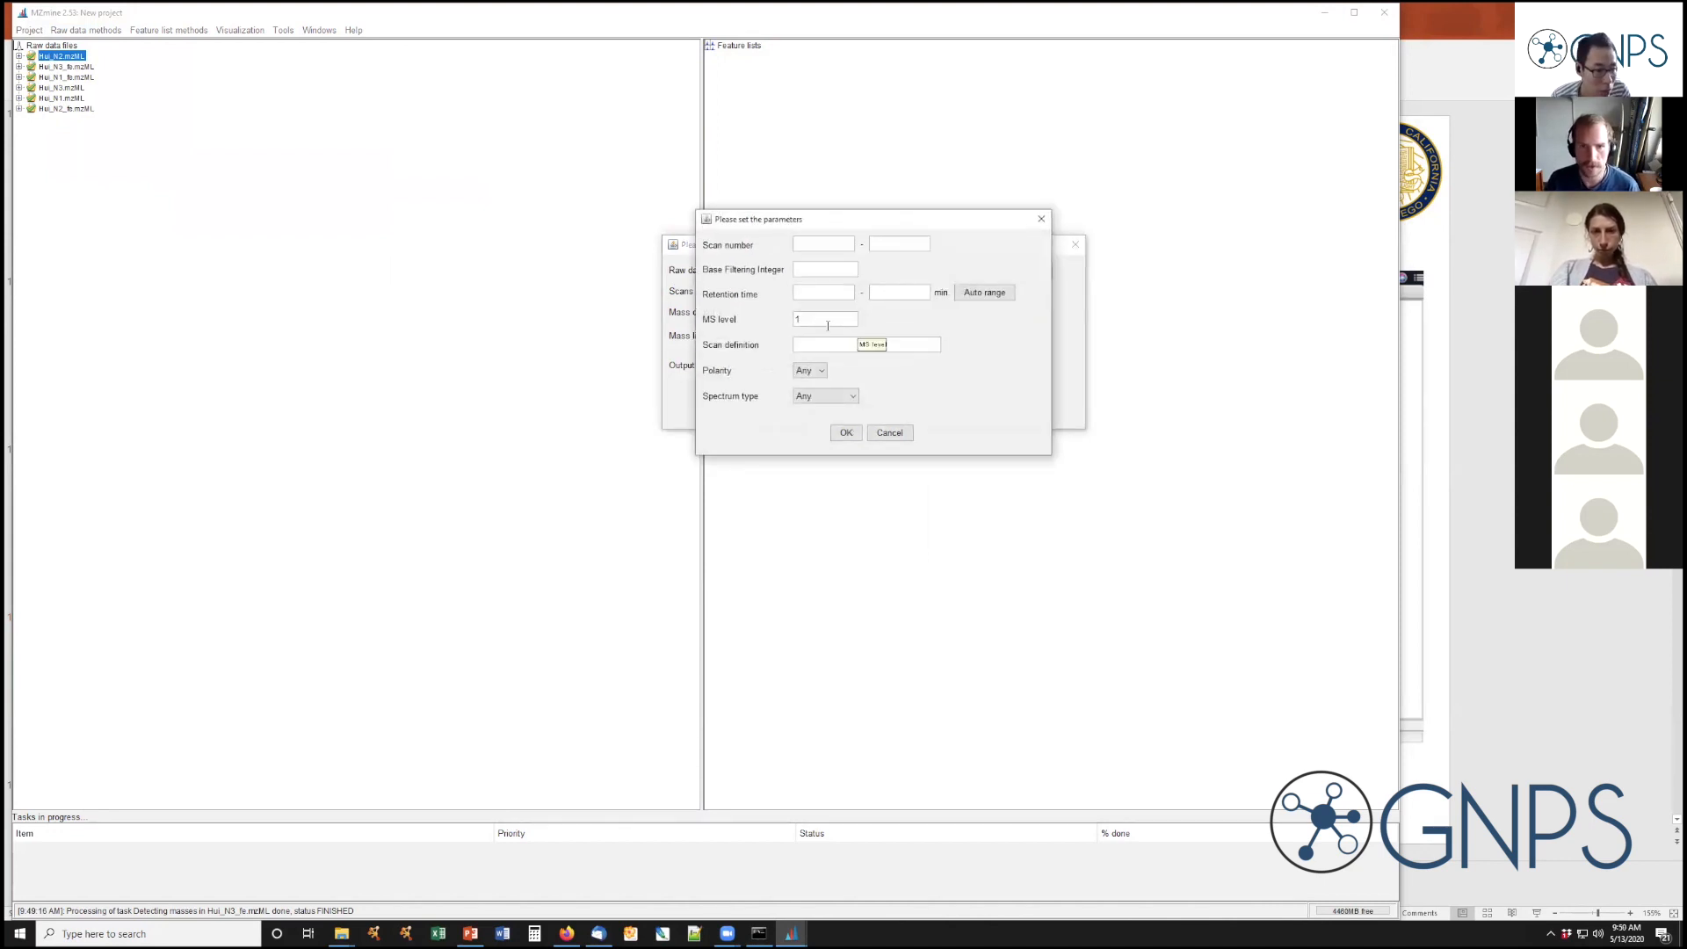
{"action": "left_click_drag", "start_coordinate": [807, 320], "coordinate": [724, 292]}
{"action": "type", "text": "2"}
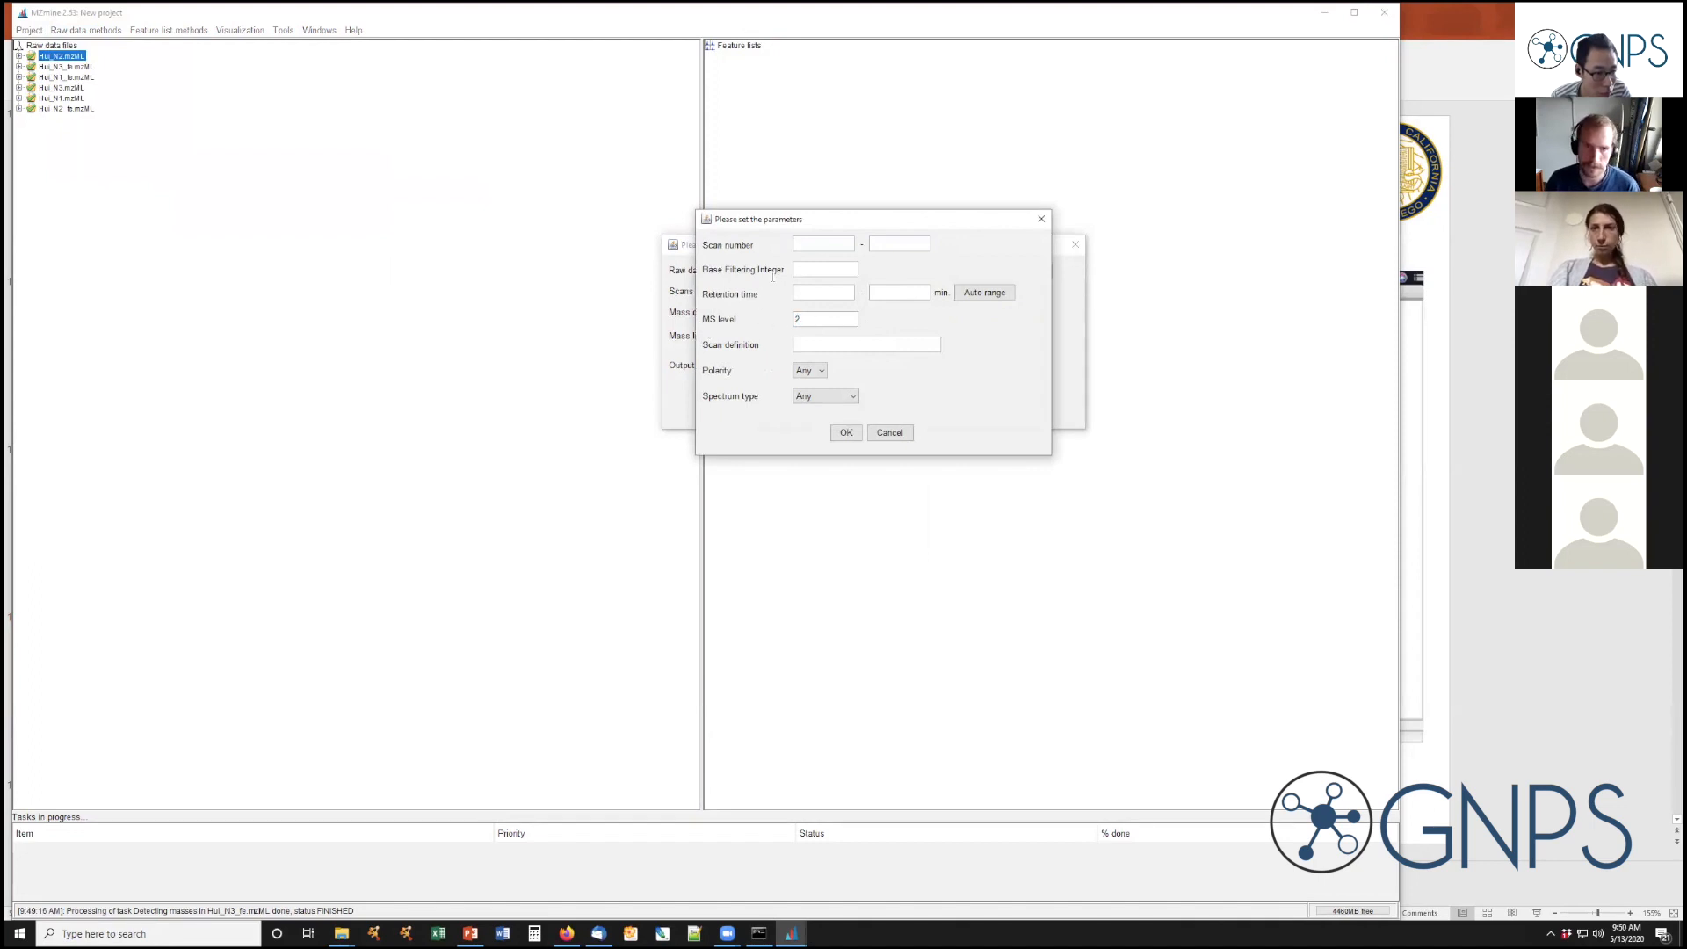
{"action": "left_click", "coordinate": [844, 433]}
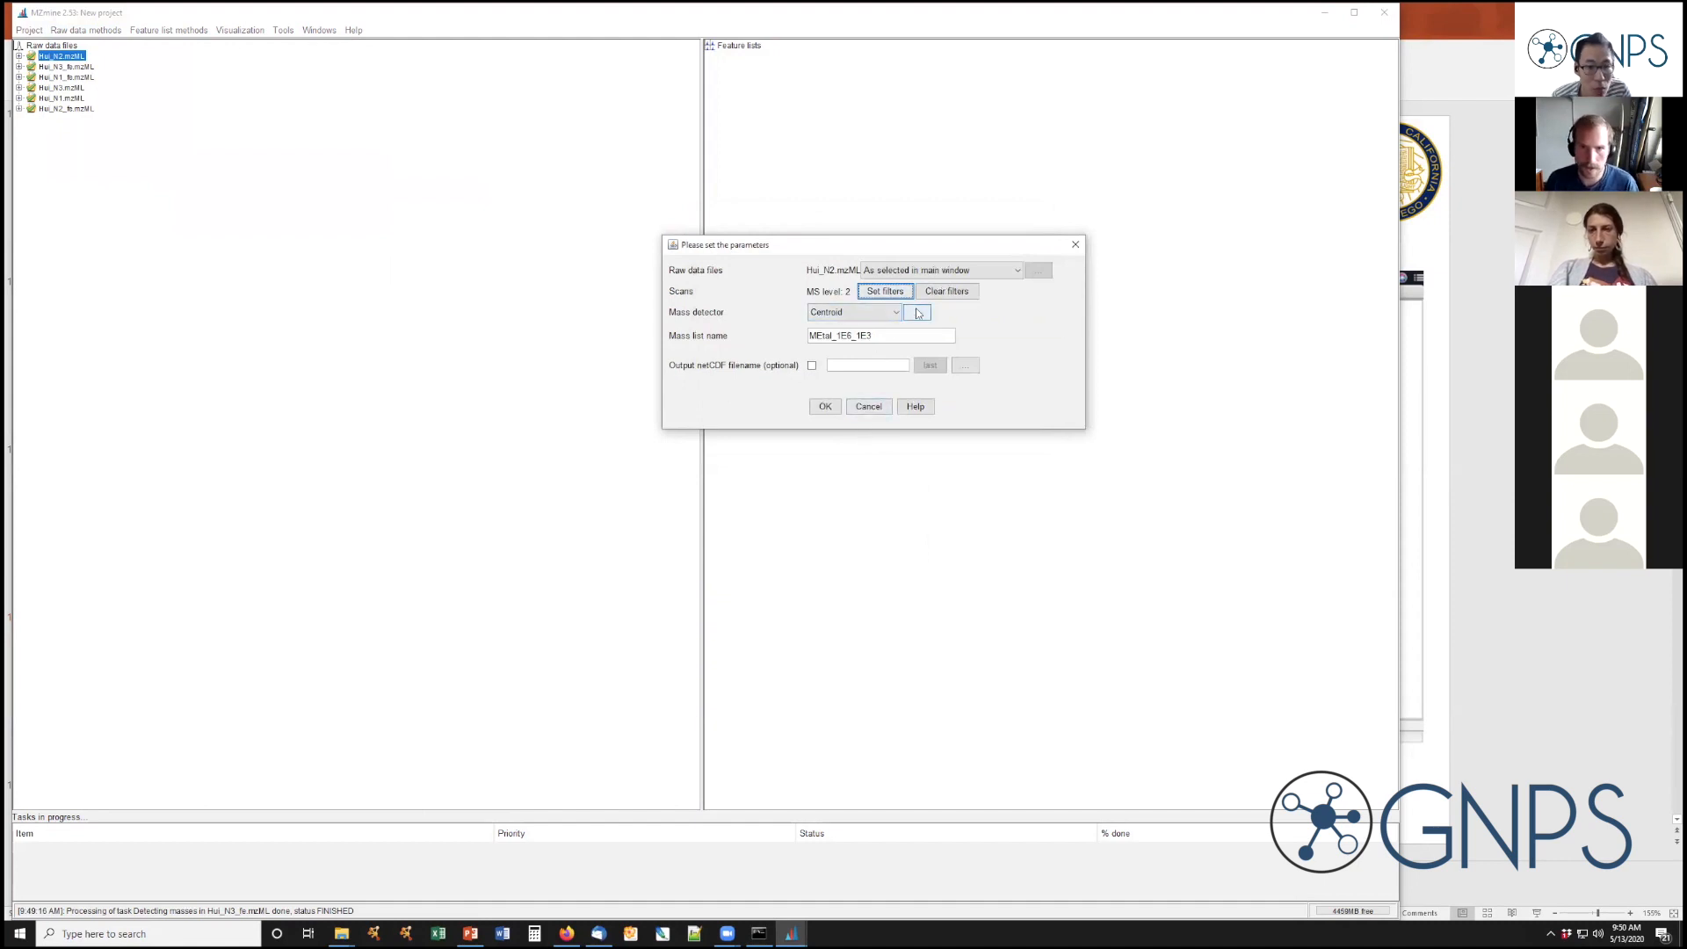
Preview the Centroid detector on scan 1119 of Hui_N2.mzML, and cancel the mass detection setup
{"action": "left_click", "coordinate": [918, 313]}
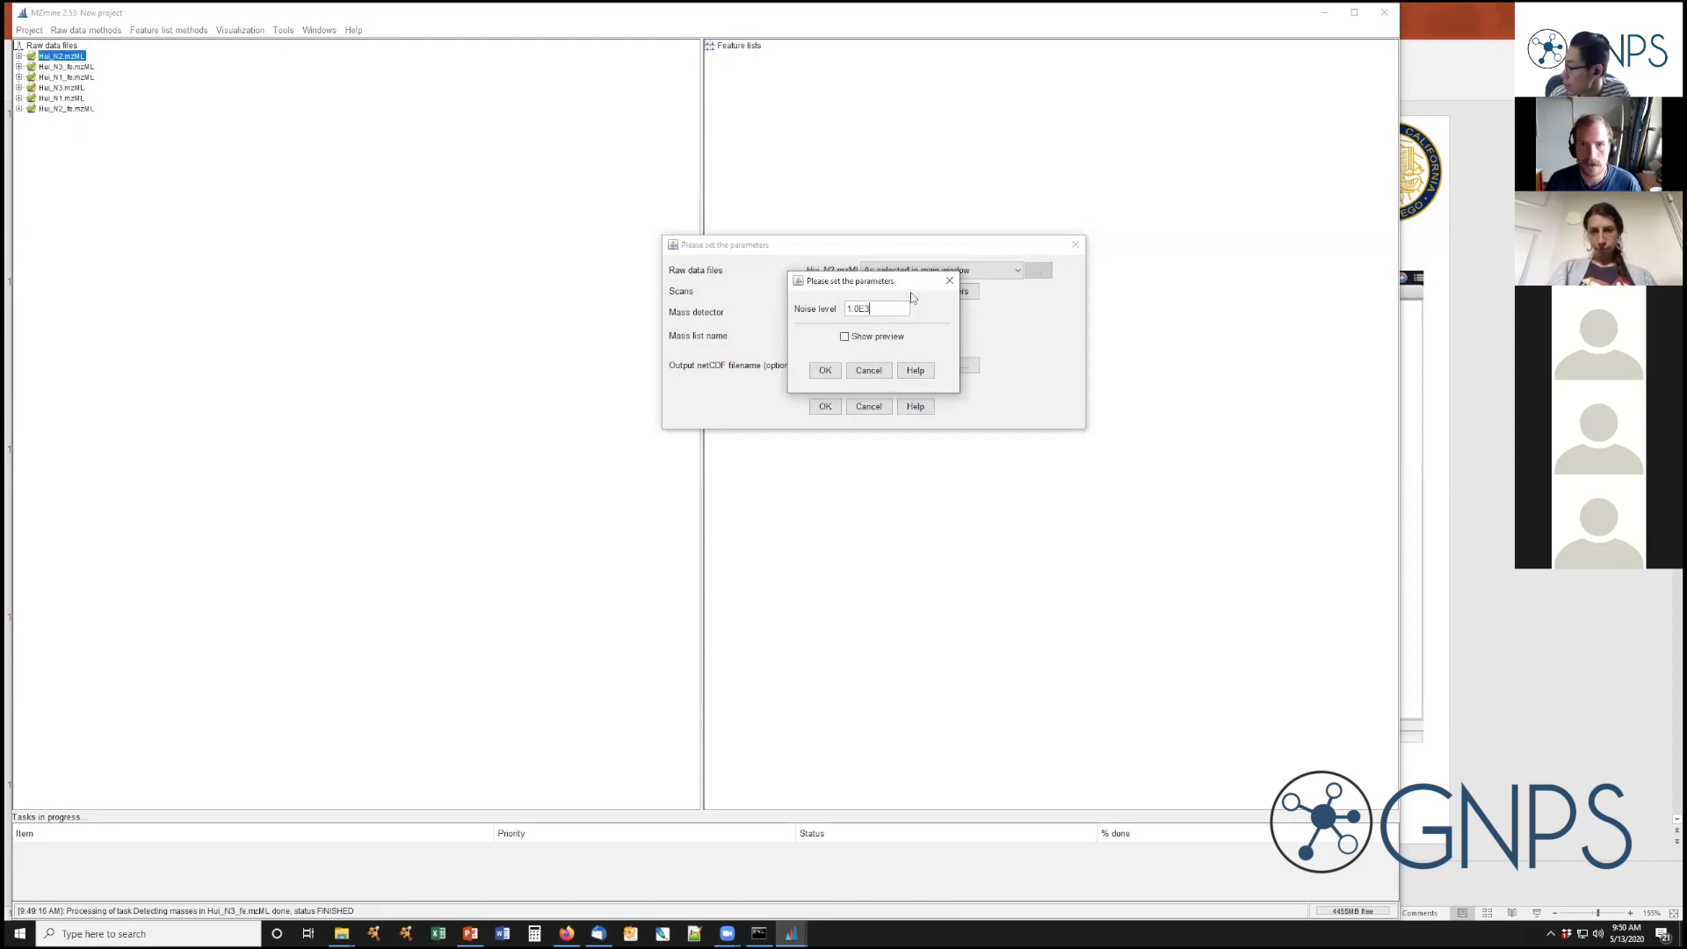
{"action": "left_click", "coordinate": [845, 336]}
{"action": "left_click_drag", "start_coordinate": [878, 201], "coordinate": [543, 146]}
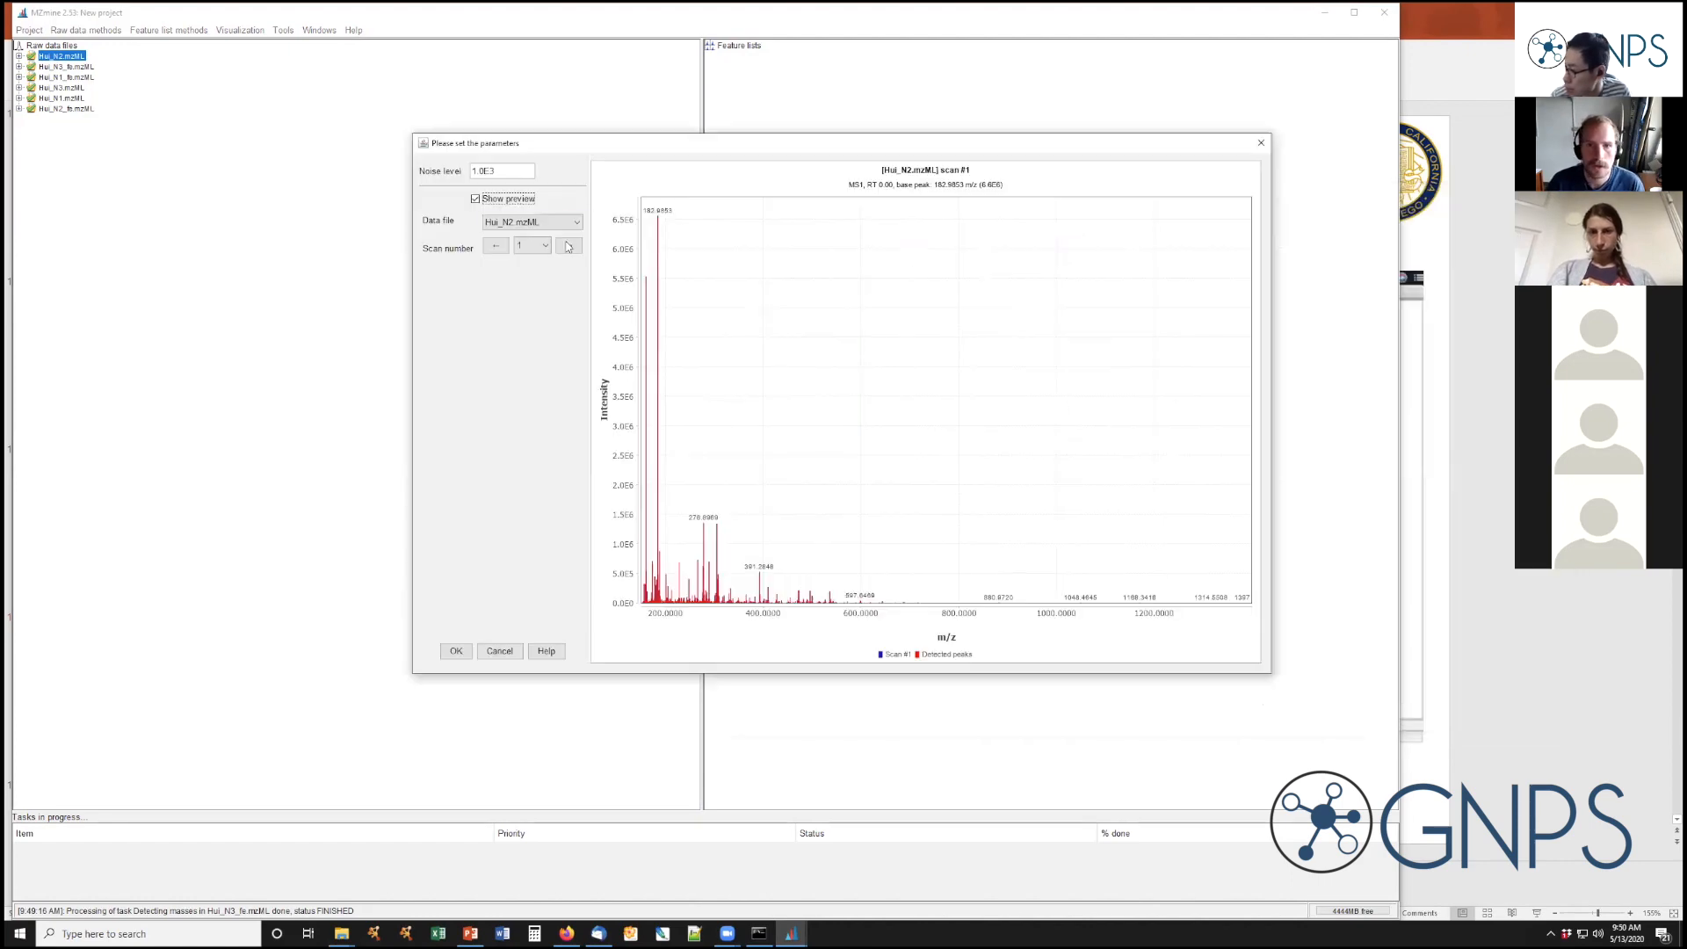
{"action": "left_click", "coordinate": [547, 247]}
{"action": "left_click_drag", "start_coordinate": [546, 268], "coordinate": [545, 286]}
{"action": "left_click", "coordinate": [530, 286]}
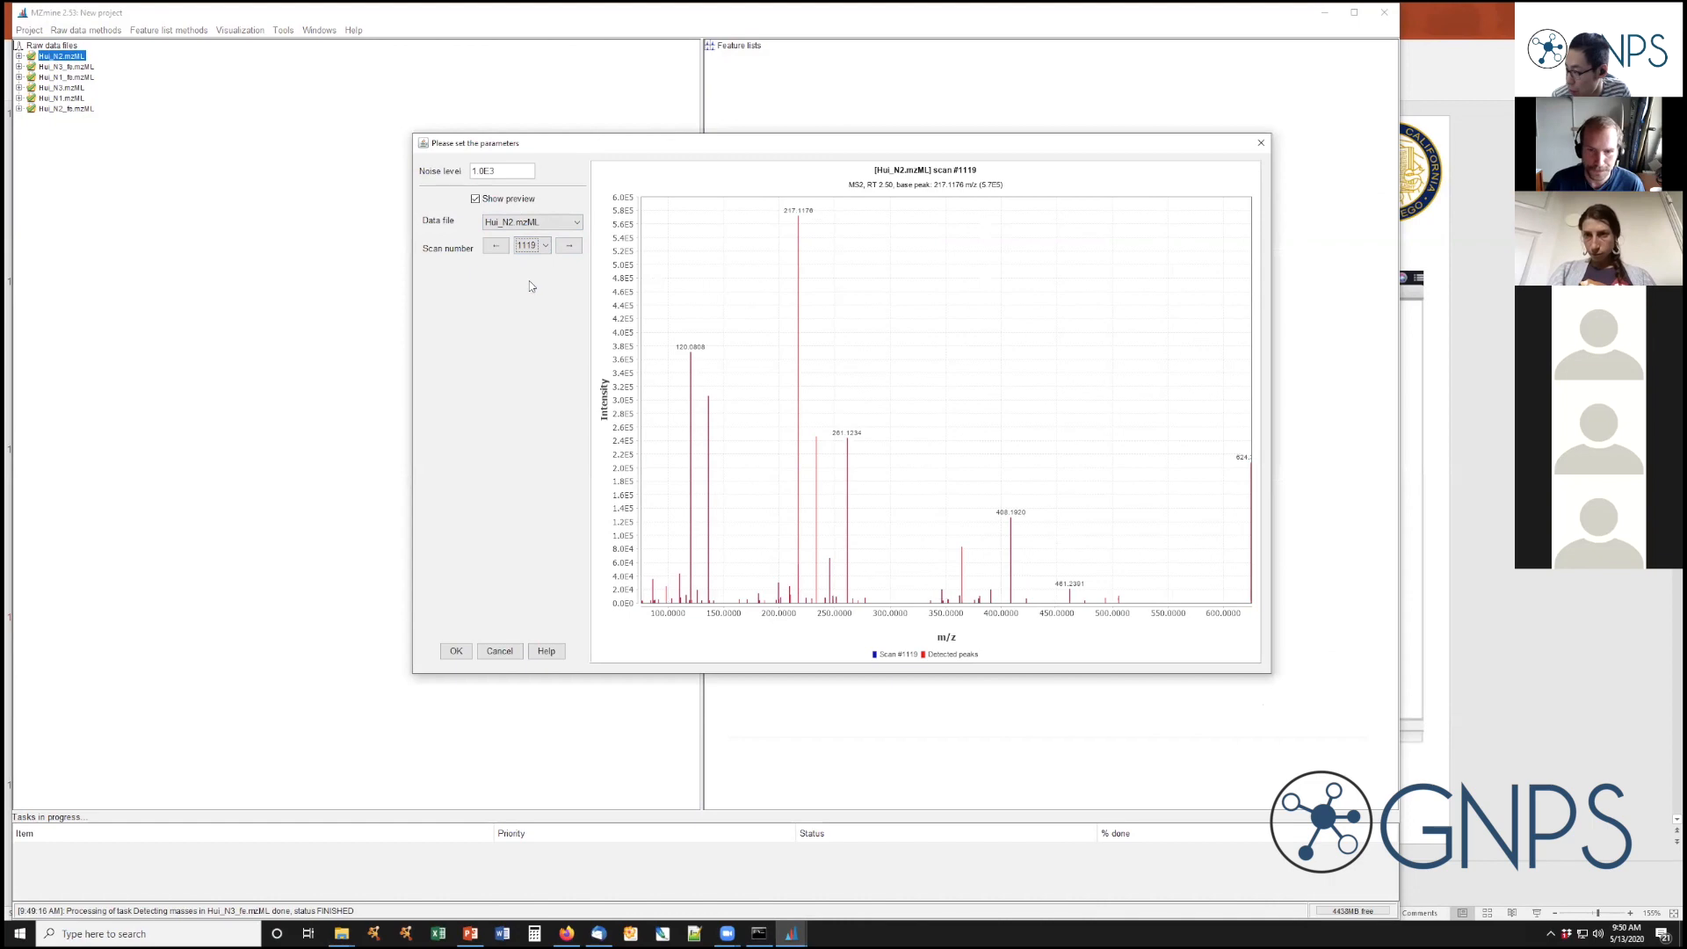
{"action": "left_click", "coordinate": [498, 170]}
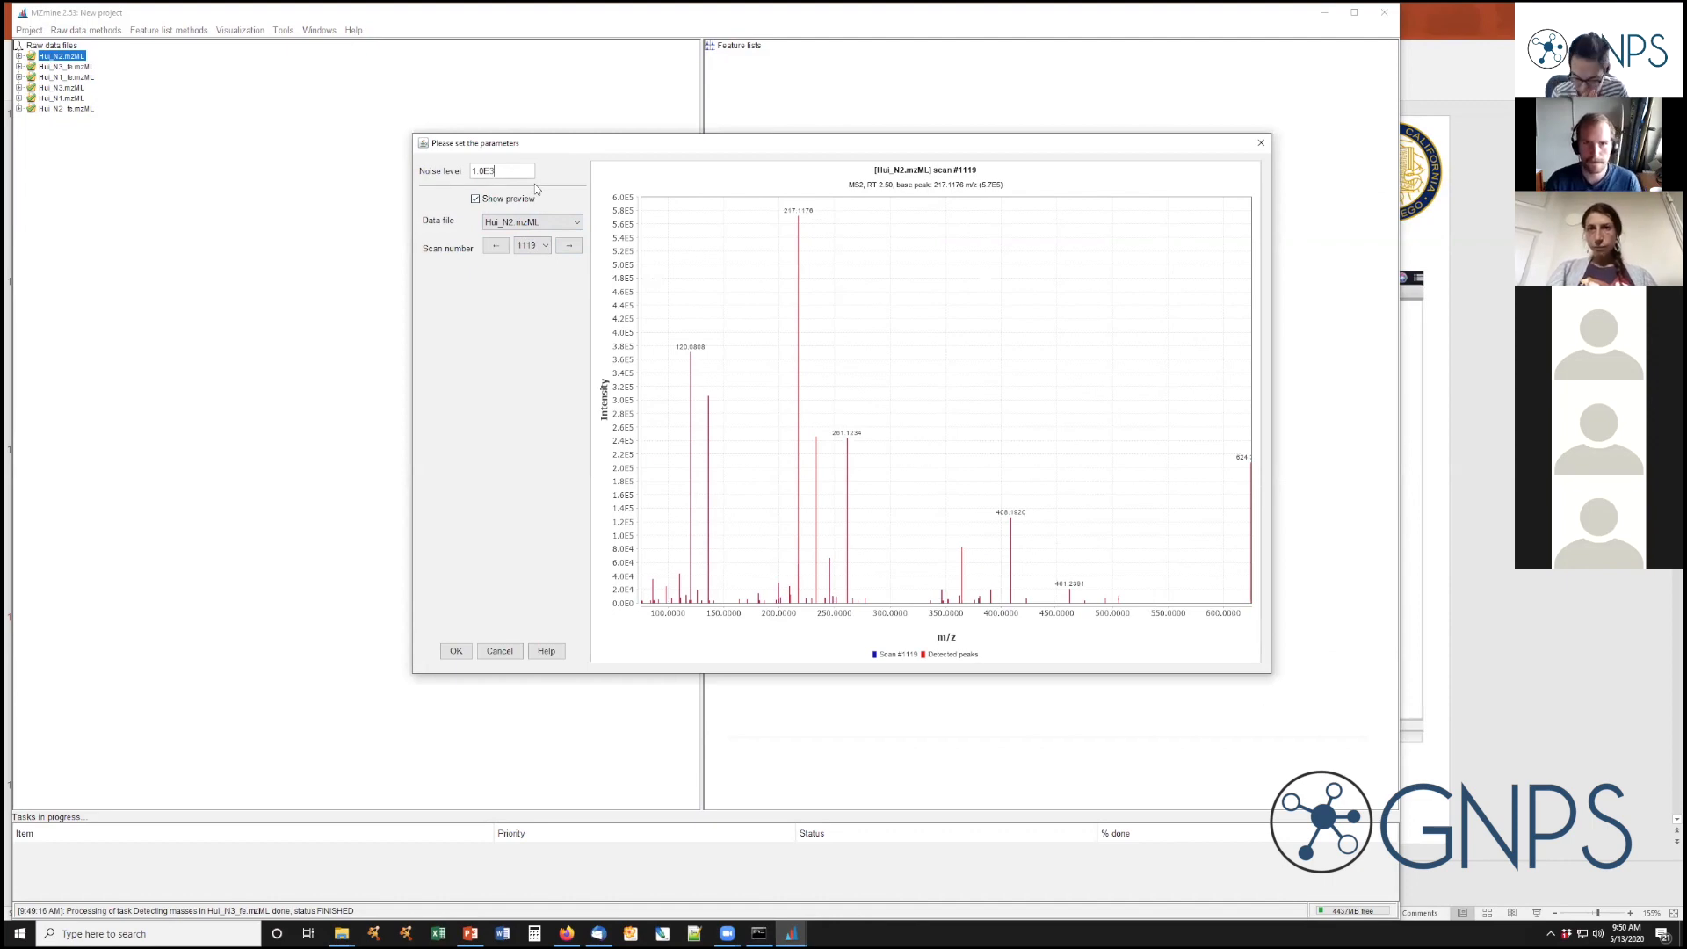
{"action": "left_click", "coordinate": [509, 656]}
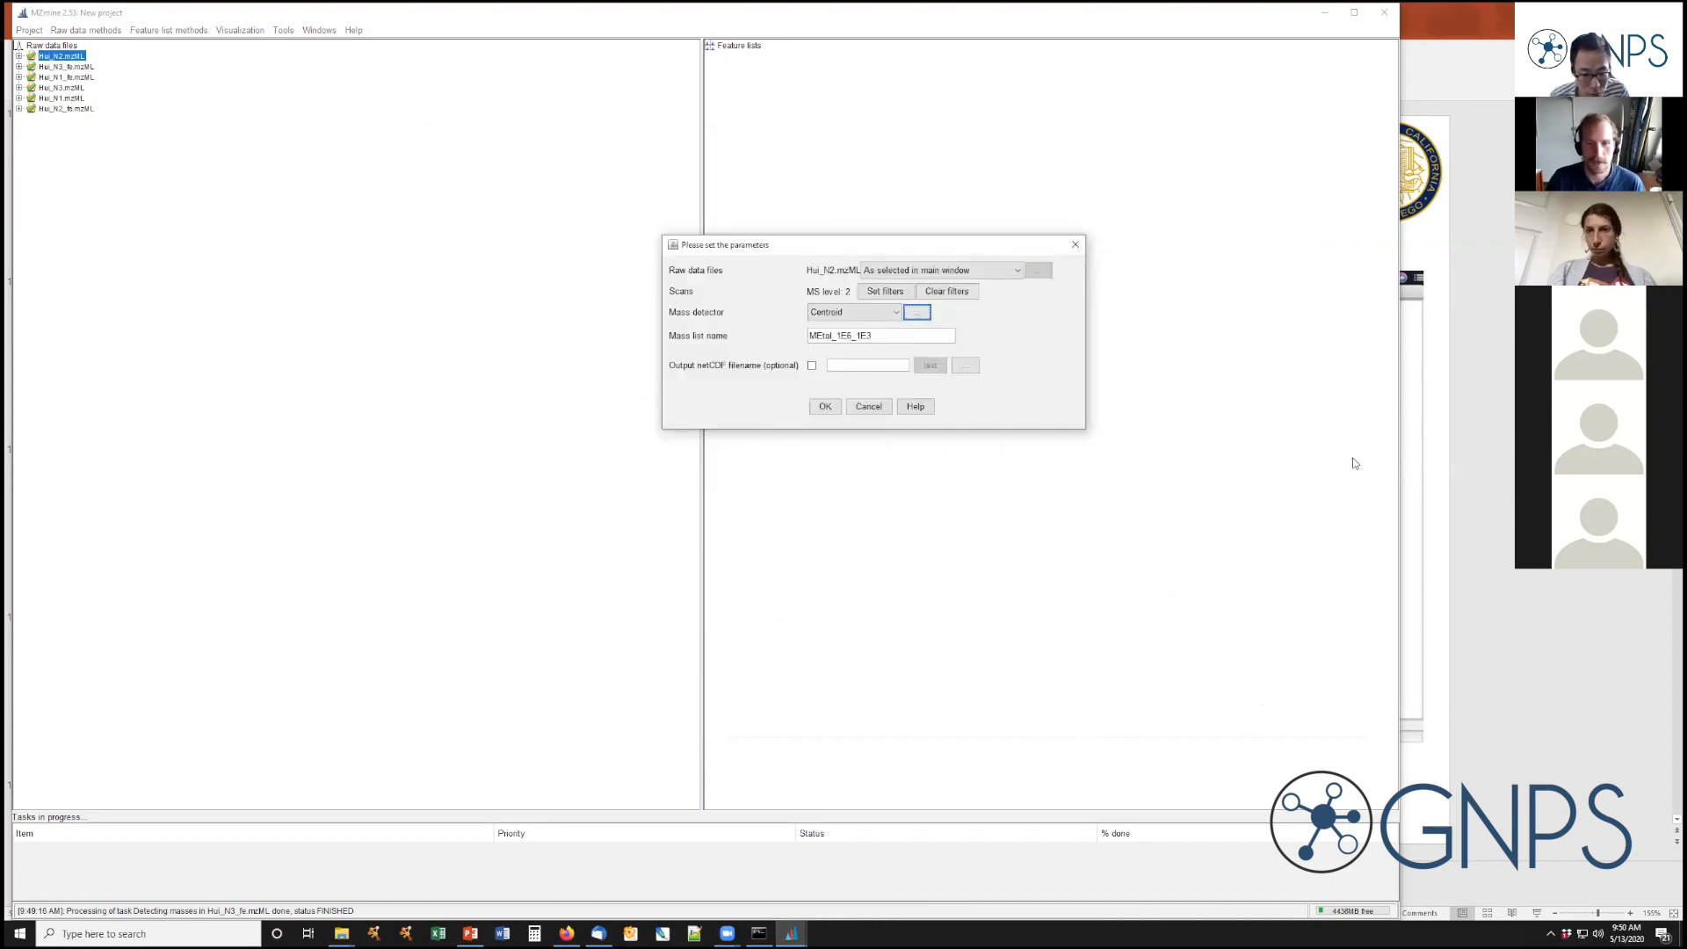
{"action": "left_click", "coordinate": [868, 407]}
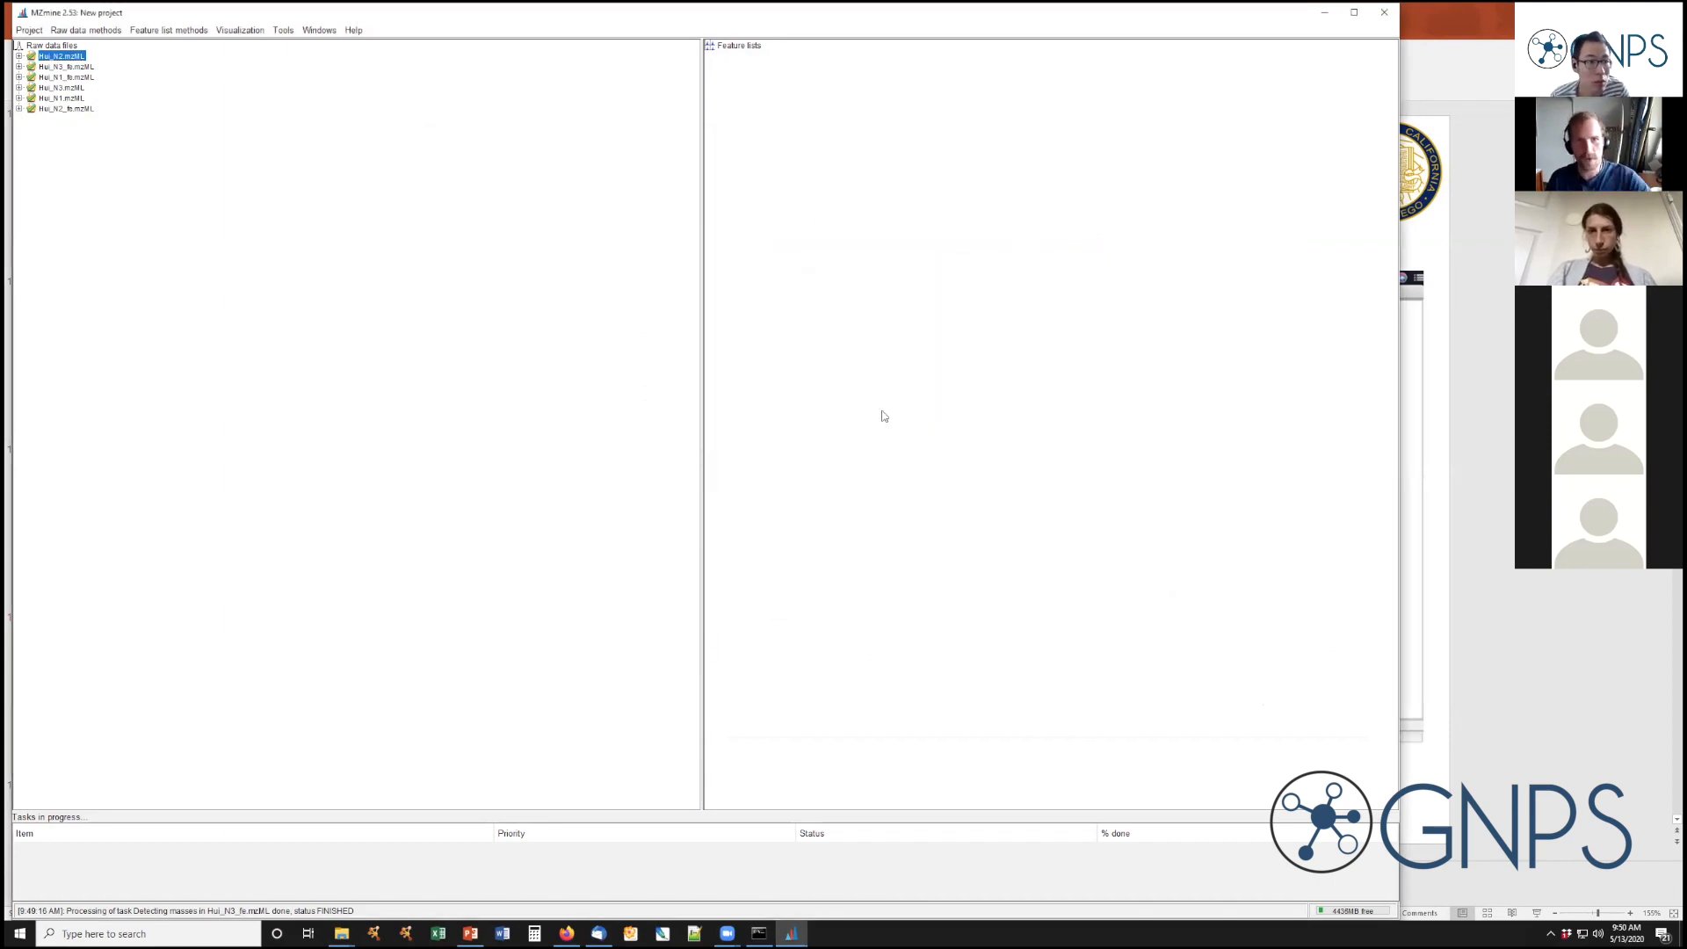
Set up a new mass detection with the scans filtered to MS level 2
{"action": "left_click", "coordinate": [80, 33]}
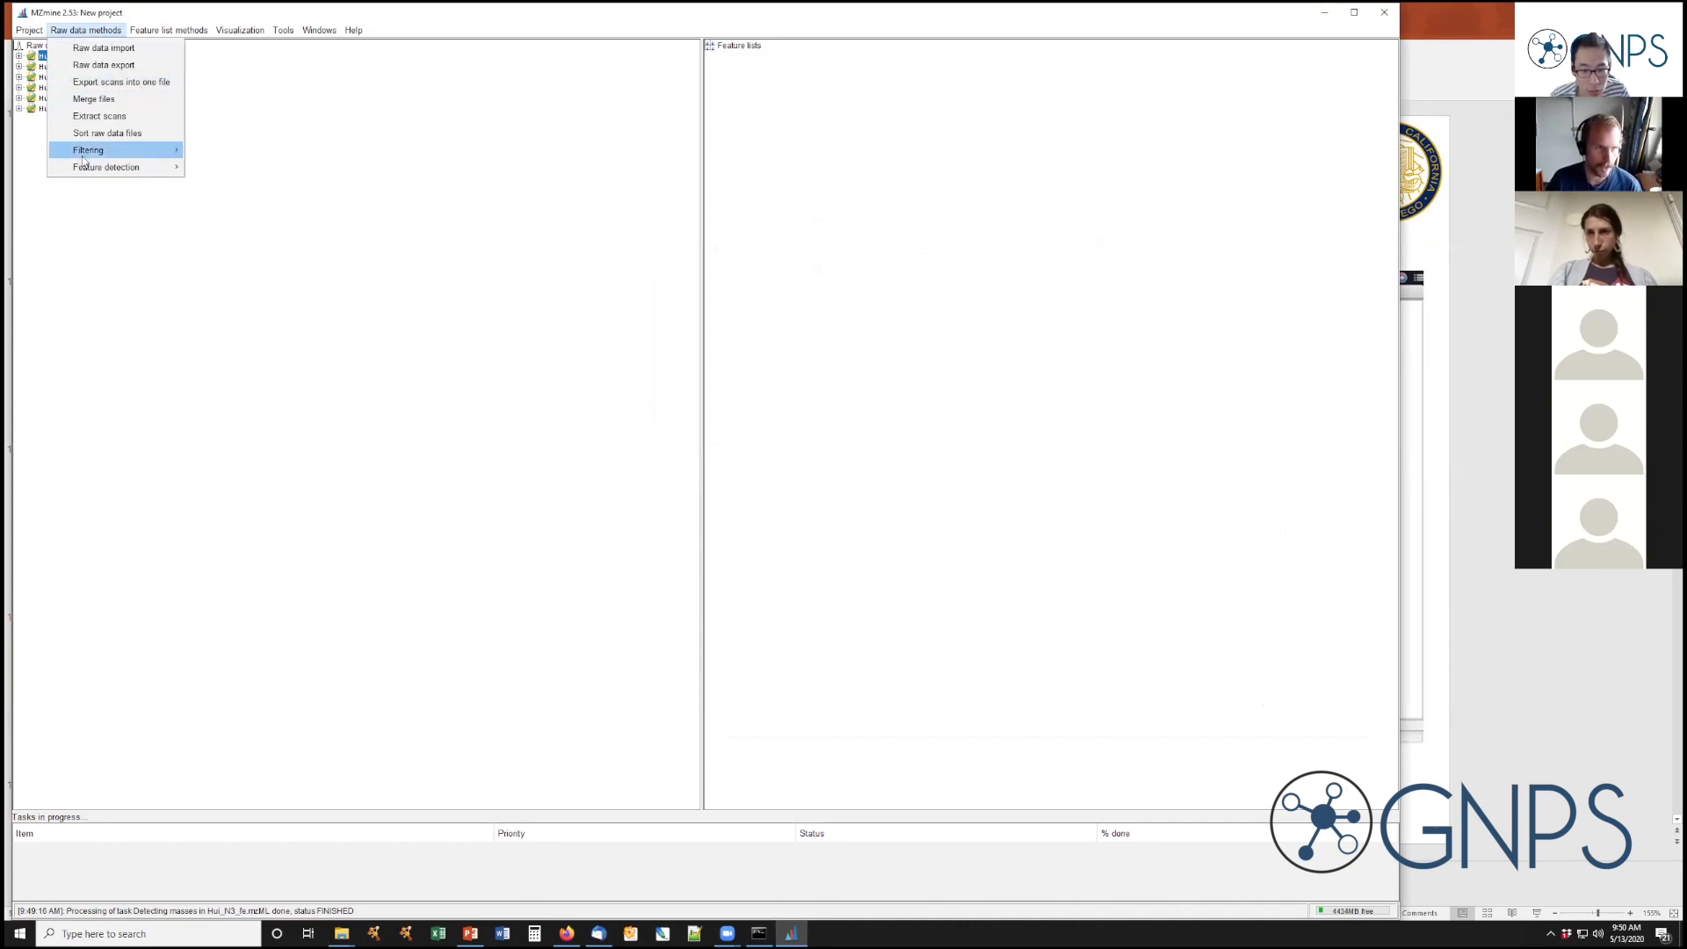
{"action": "mouse_move", "coordinate": [88, 168]}
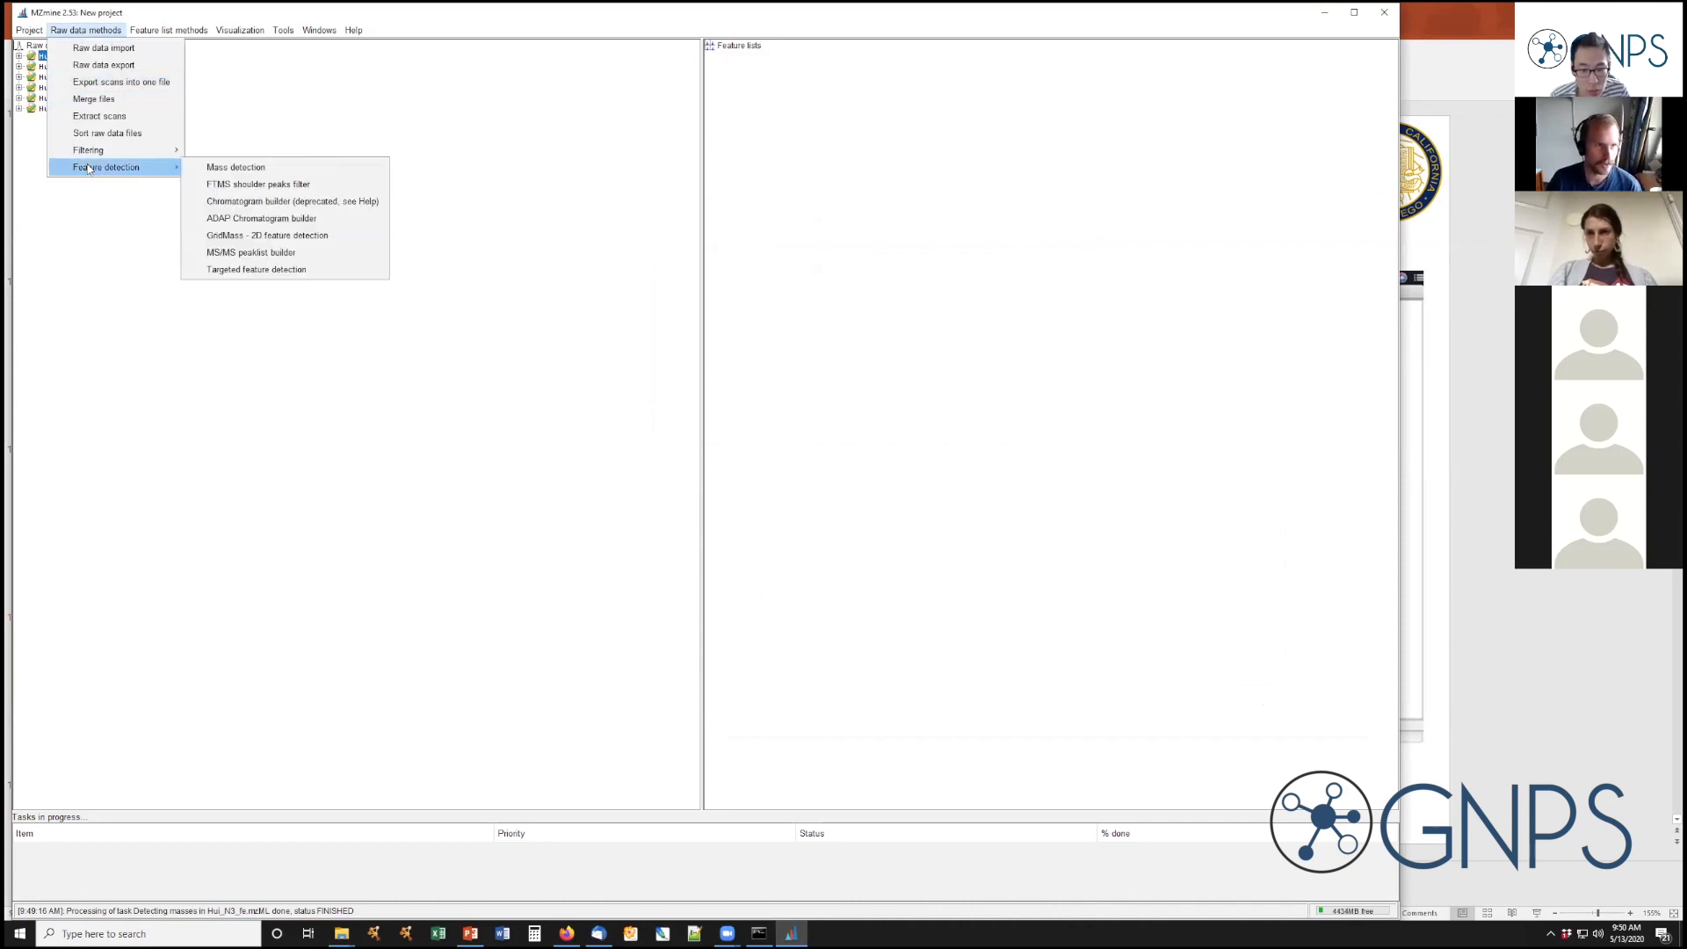
{"action": "left_click", "coordinate": [237, 168]}
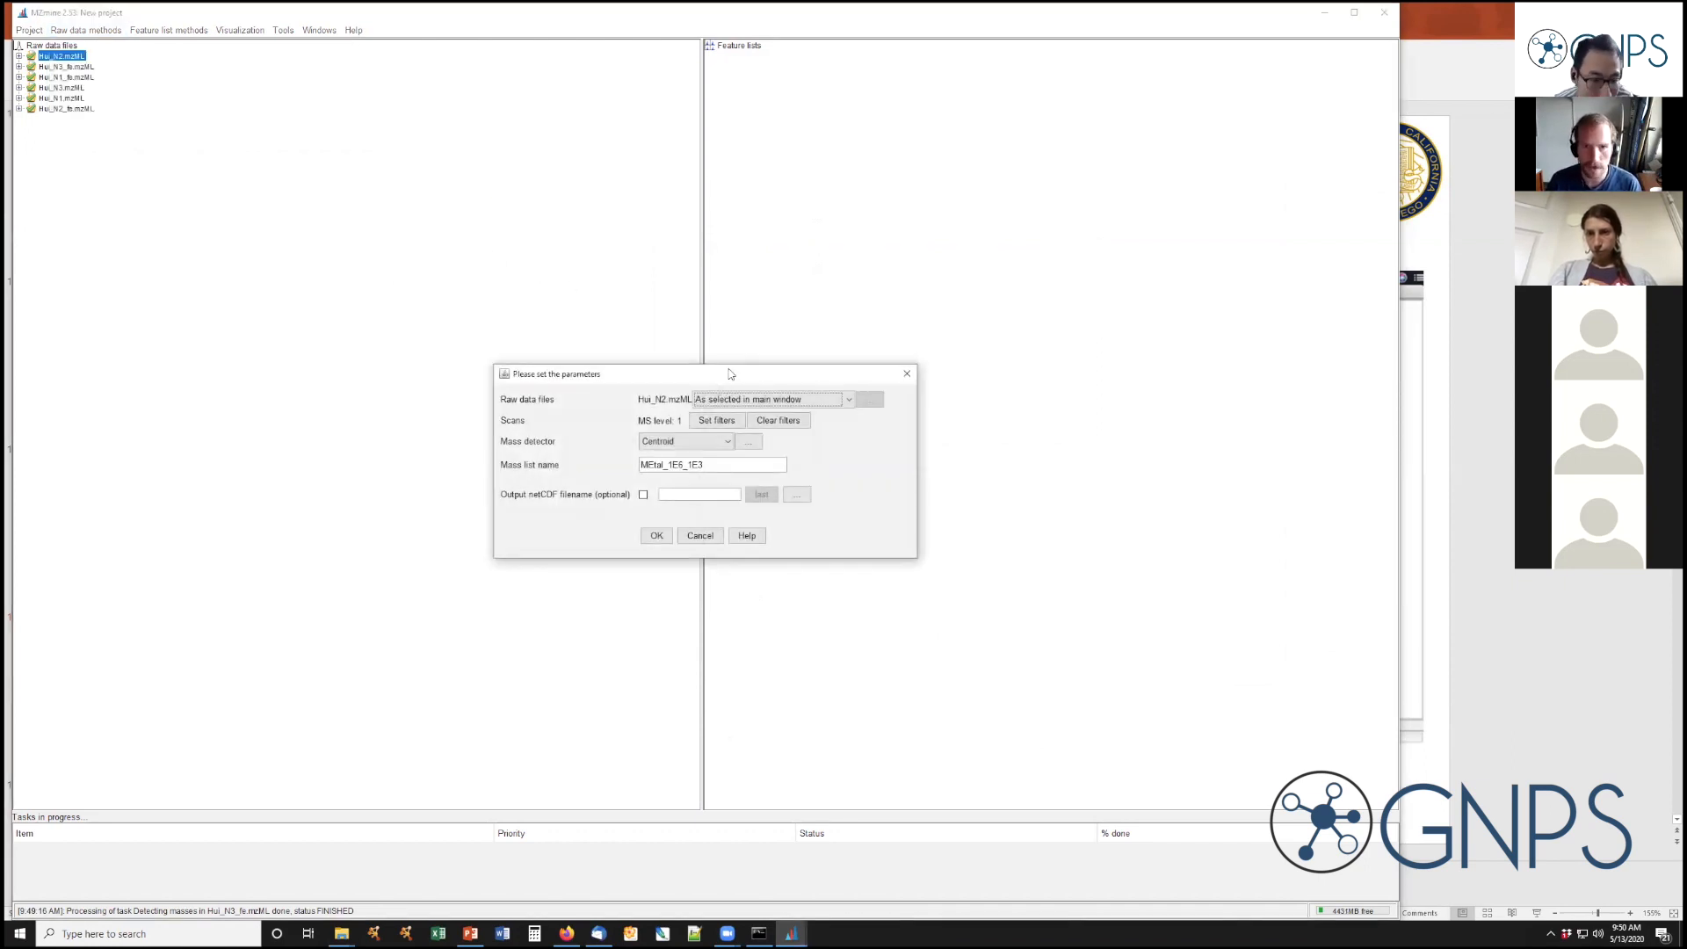
{"action": "left_click_drag", "start_coordinate": [728, 373], "coordinate": [863, 230]}
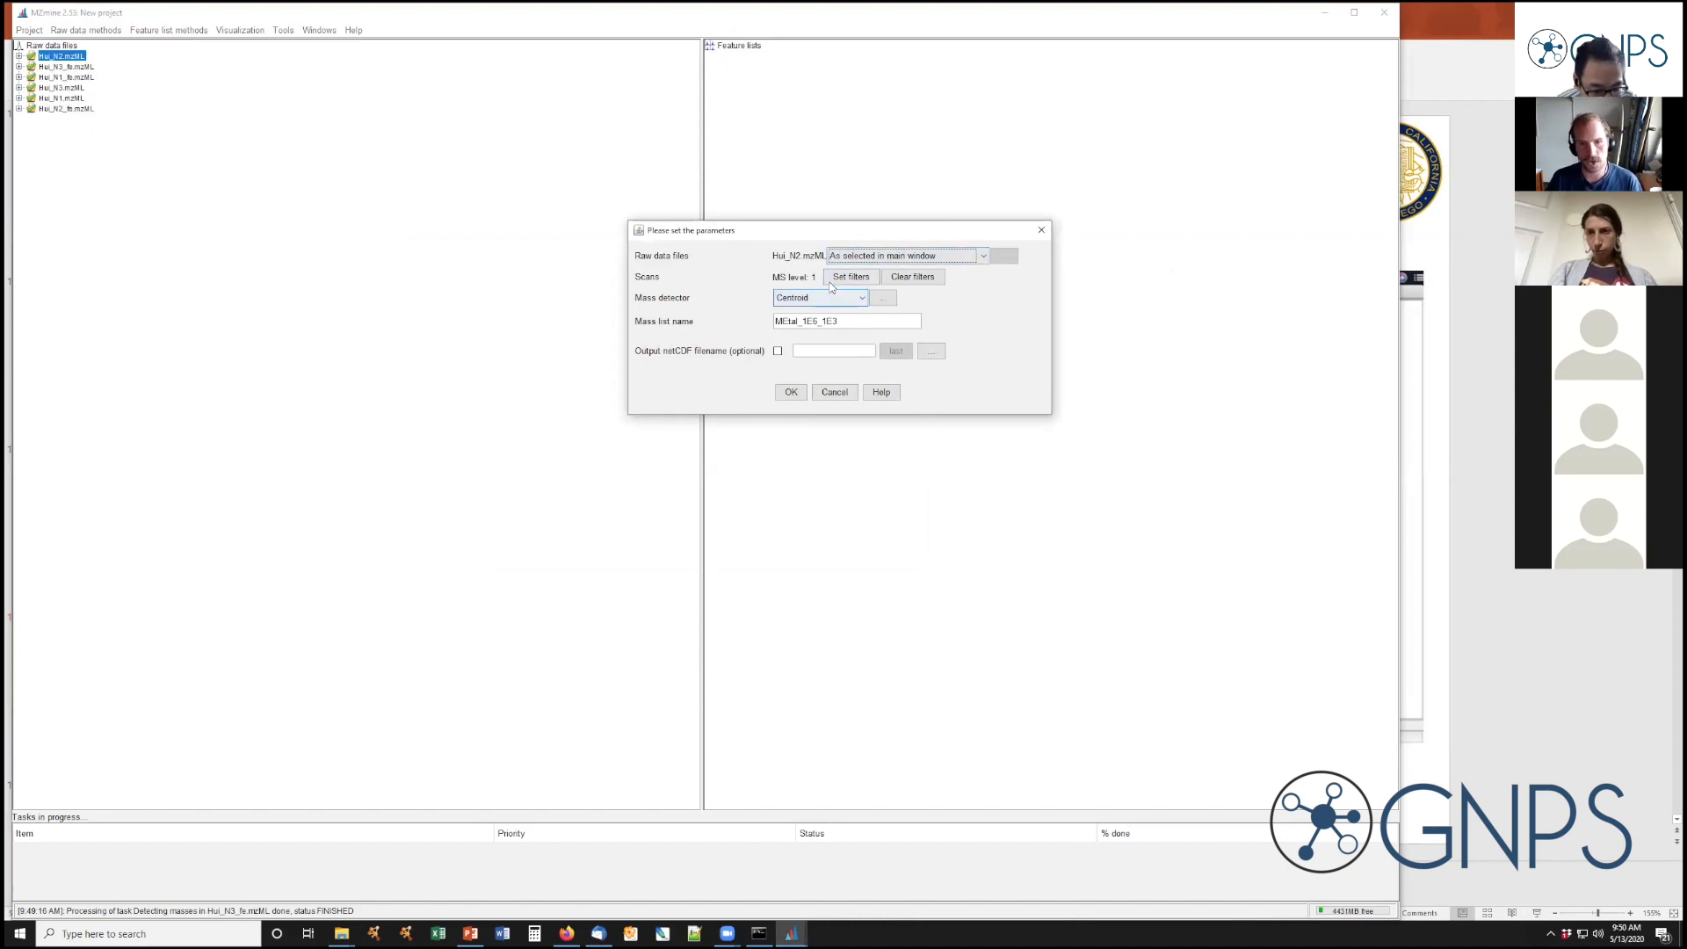
{"action": "left_click", "coordinate": [850, 276]}
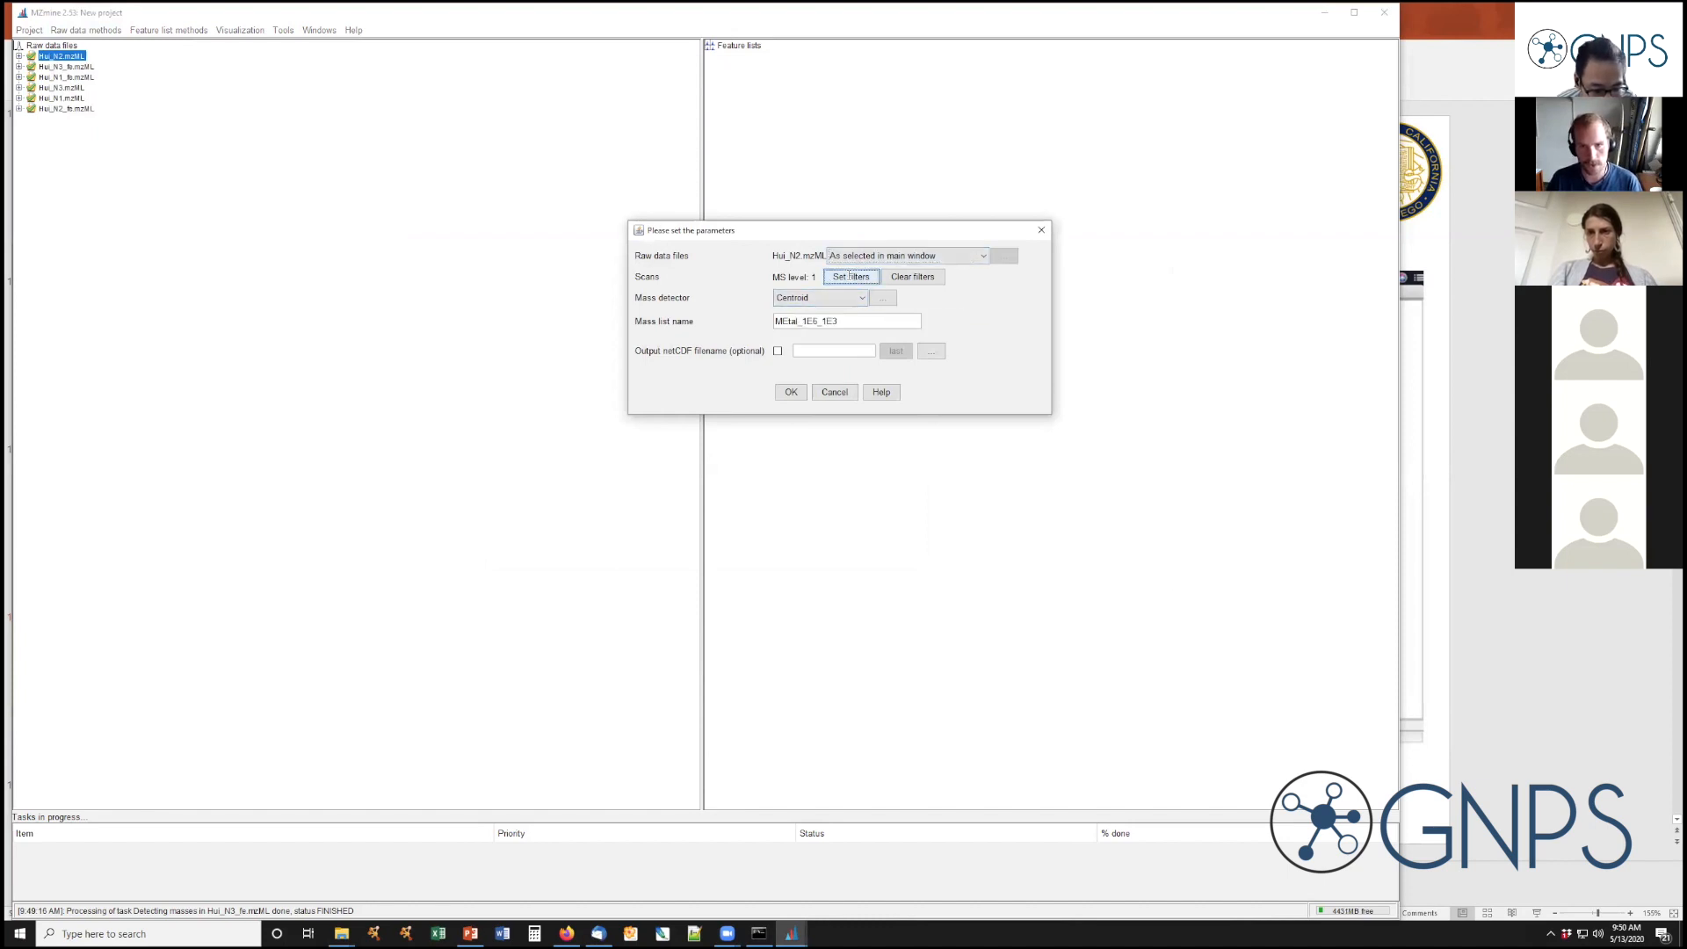
{"action": "left_click_drag", "start_coordinate": [852, 204], "coordinate": [1225, 148]}
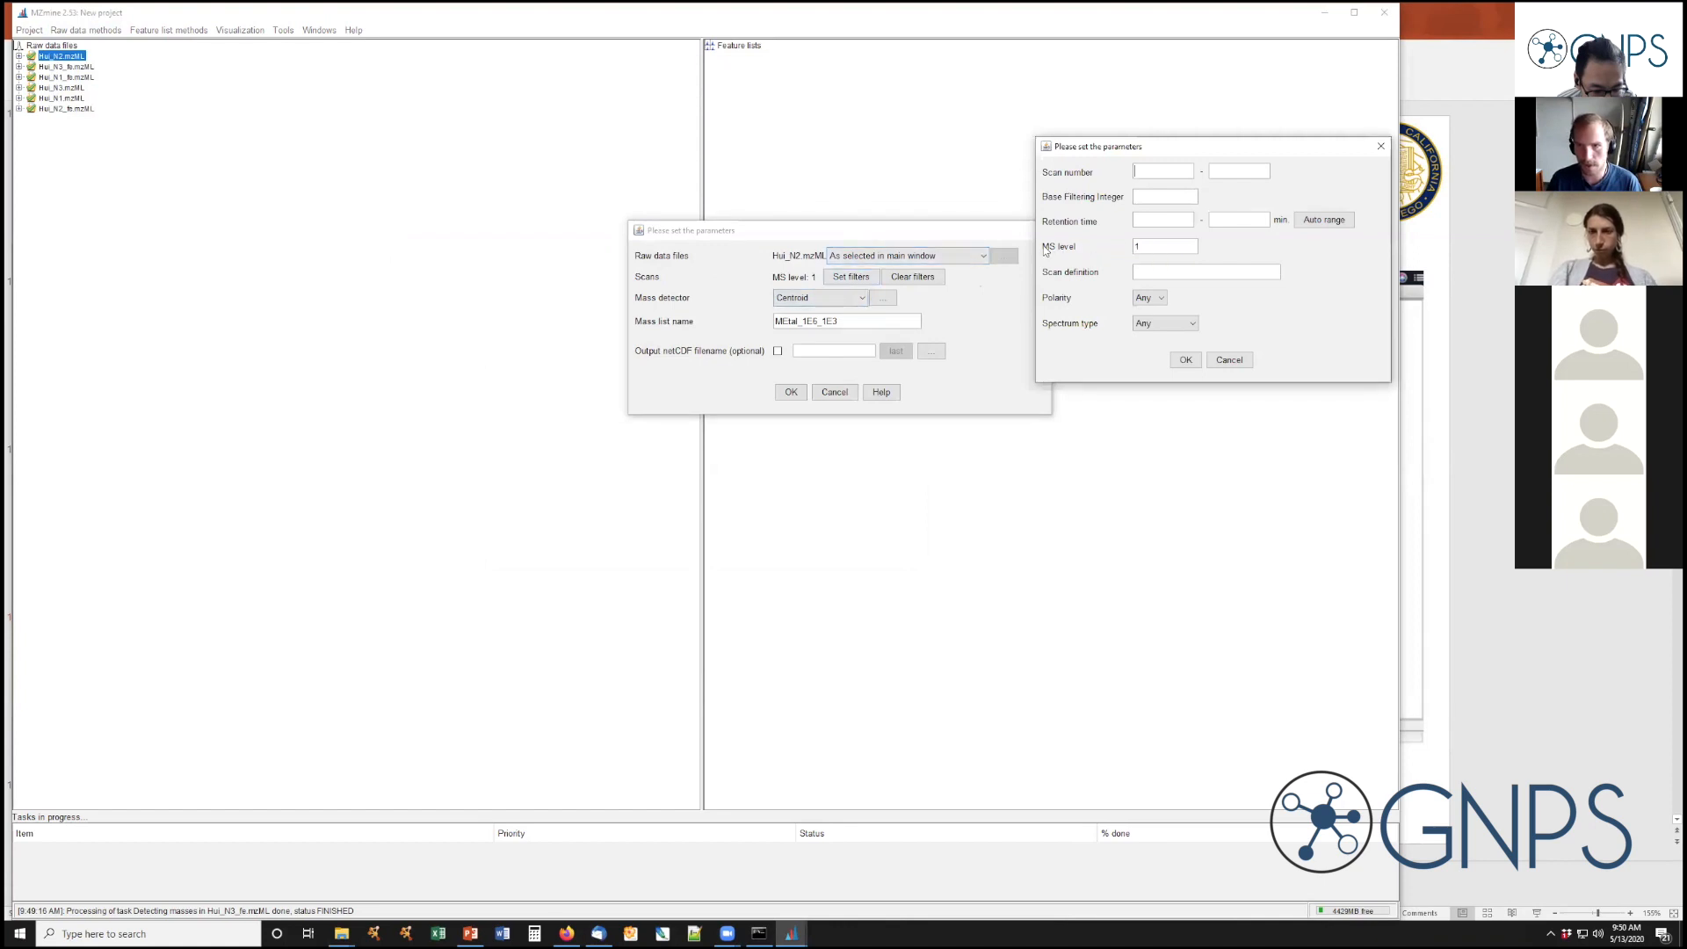
{"action": "left_click_drag", "start_coordinate": [1145, 248], "coordinate": [1048, 252]}
{"action": "type", "text": "2"}
{"action": "left_click", "coordinate": [1185, 361]}
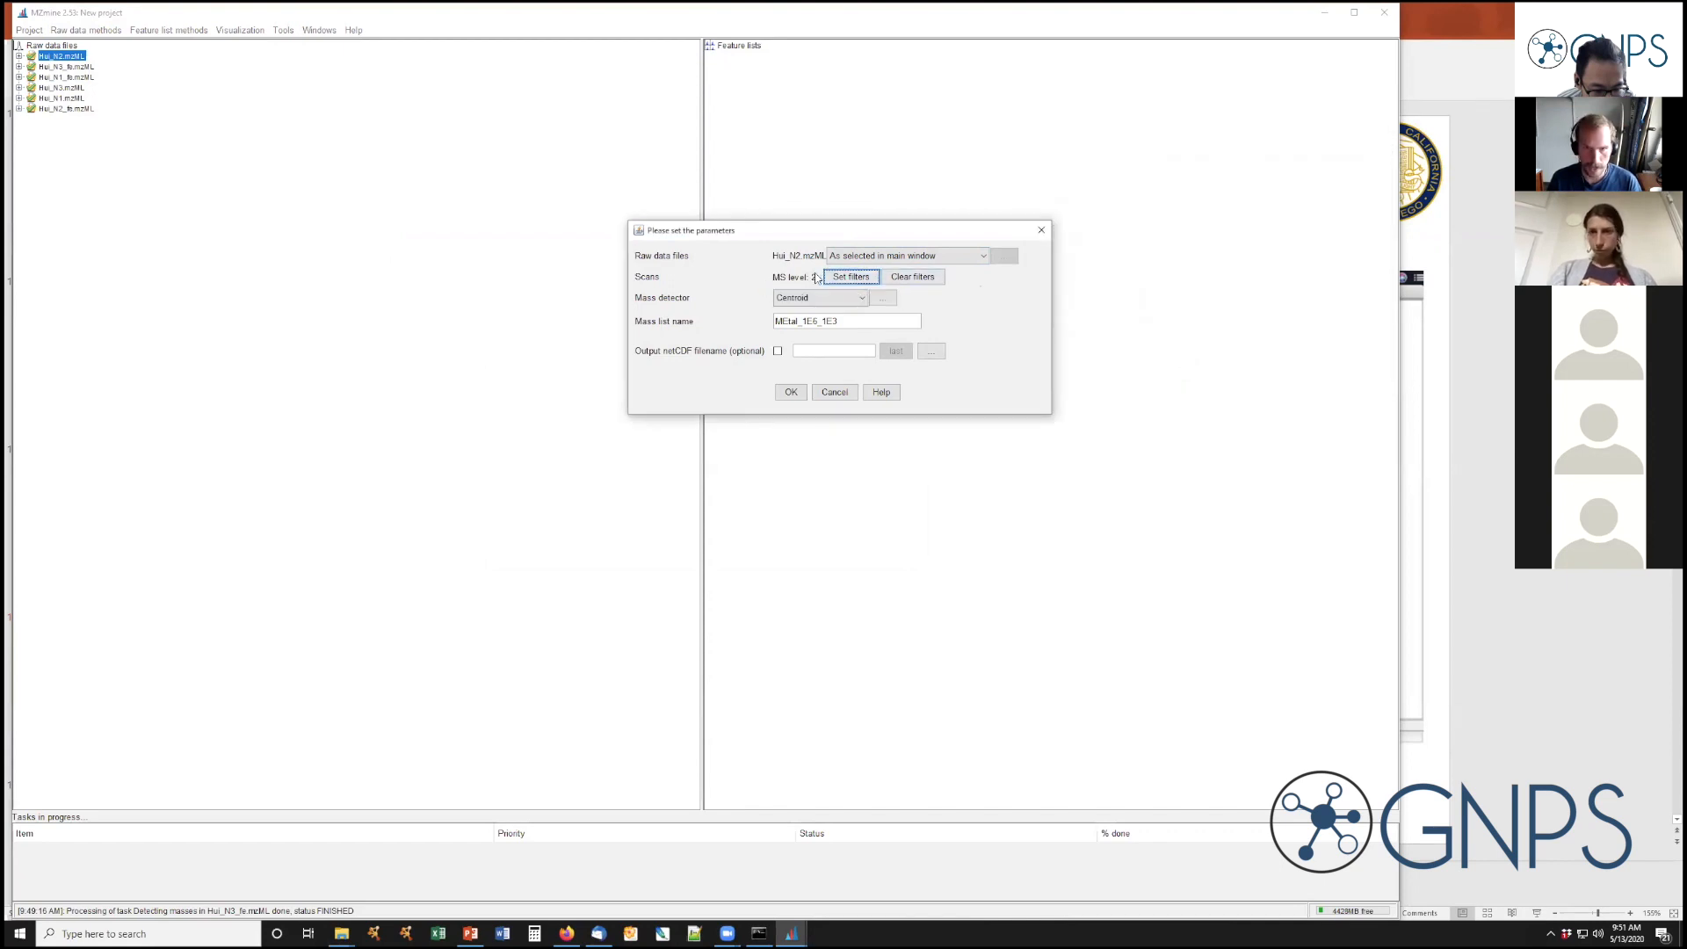
Open the Centroid detector settings and preview the detected peaks on MS2 scan 1540 of Hui_N3.mzML
{"action": "left_click", "coordinate": [883, 298]}
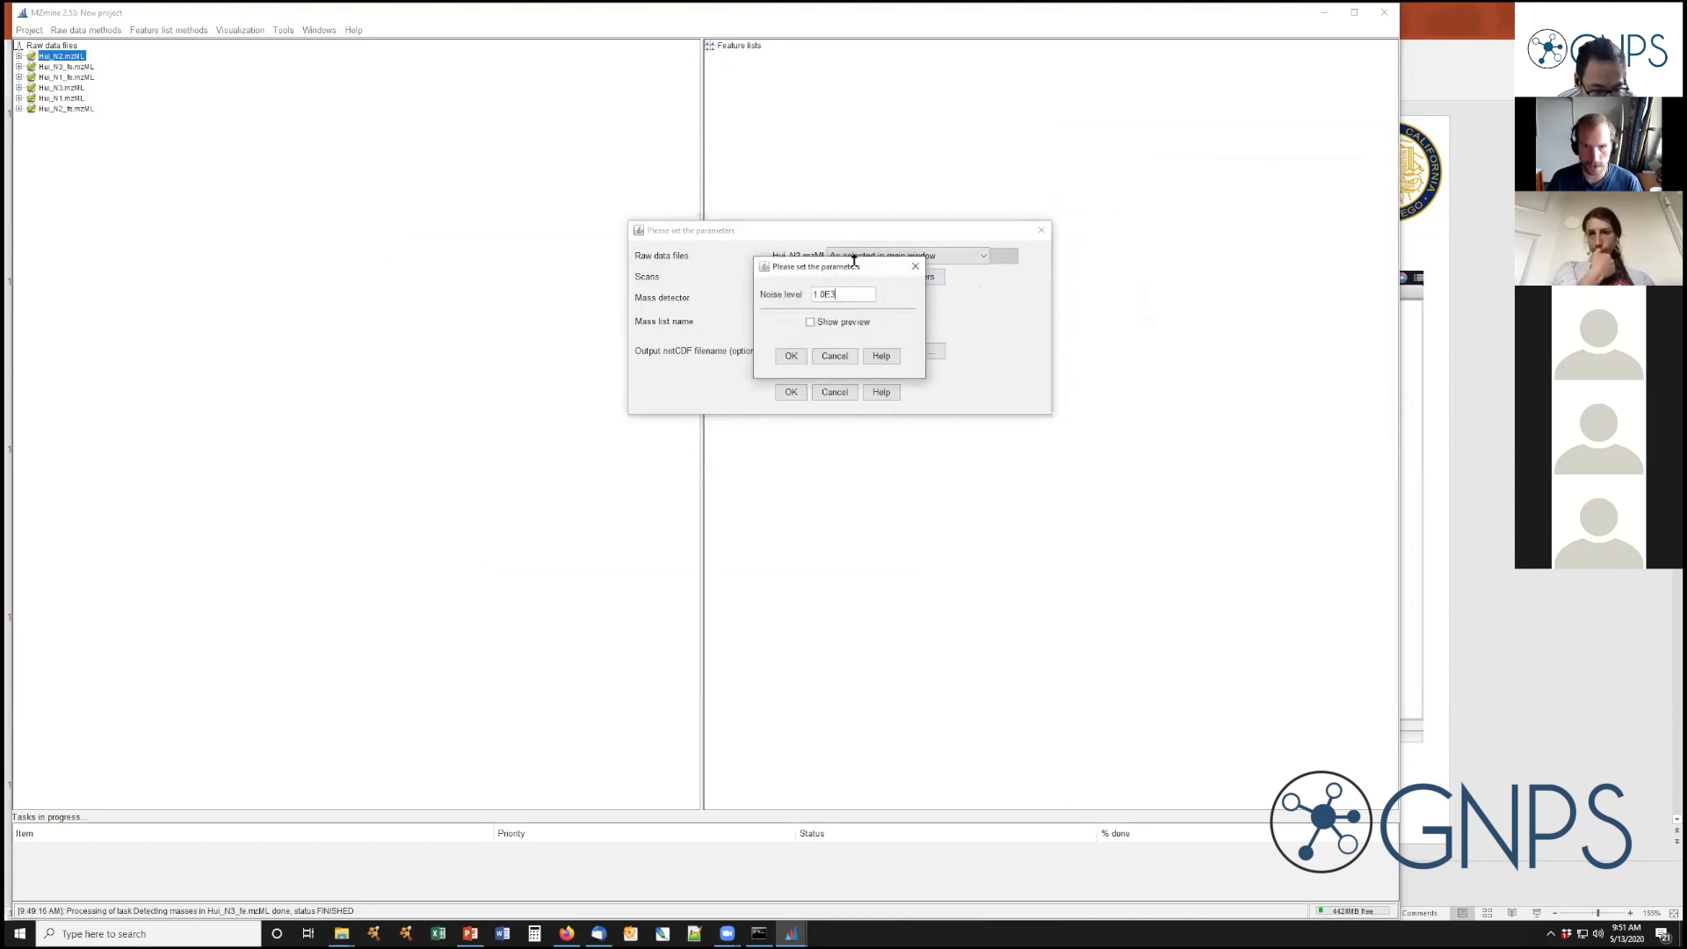
{"action": "left_click_drag", "start_coordinate": [853, 261], "coordinate": [734, 134]}
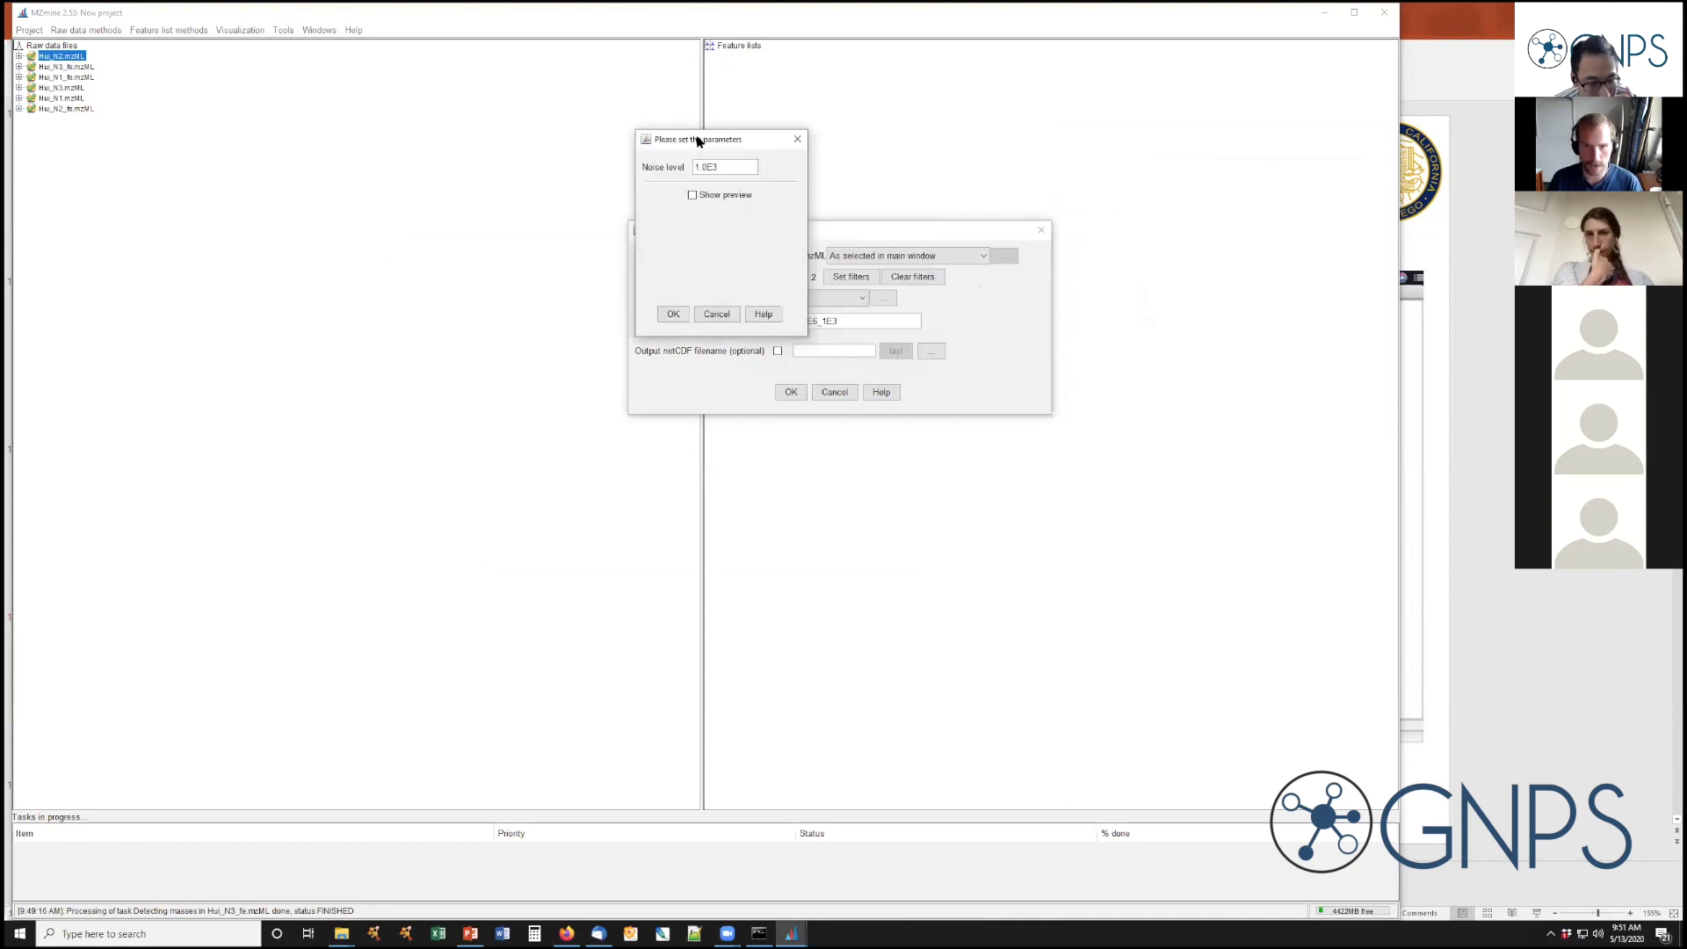
{"action": "left_click", "coordinate": [691, 195]}
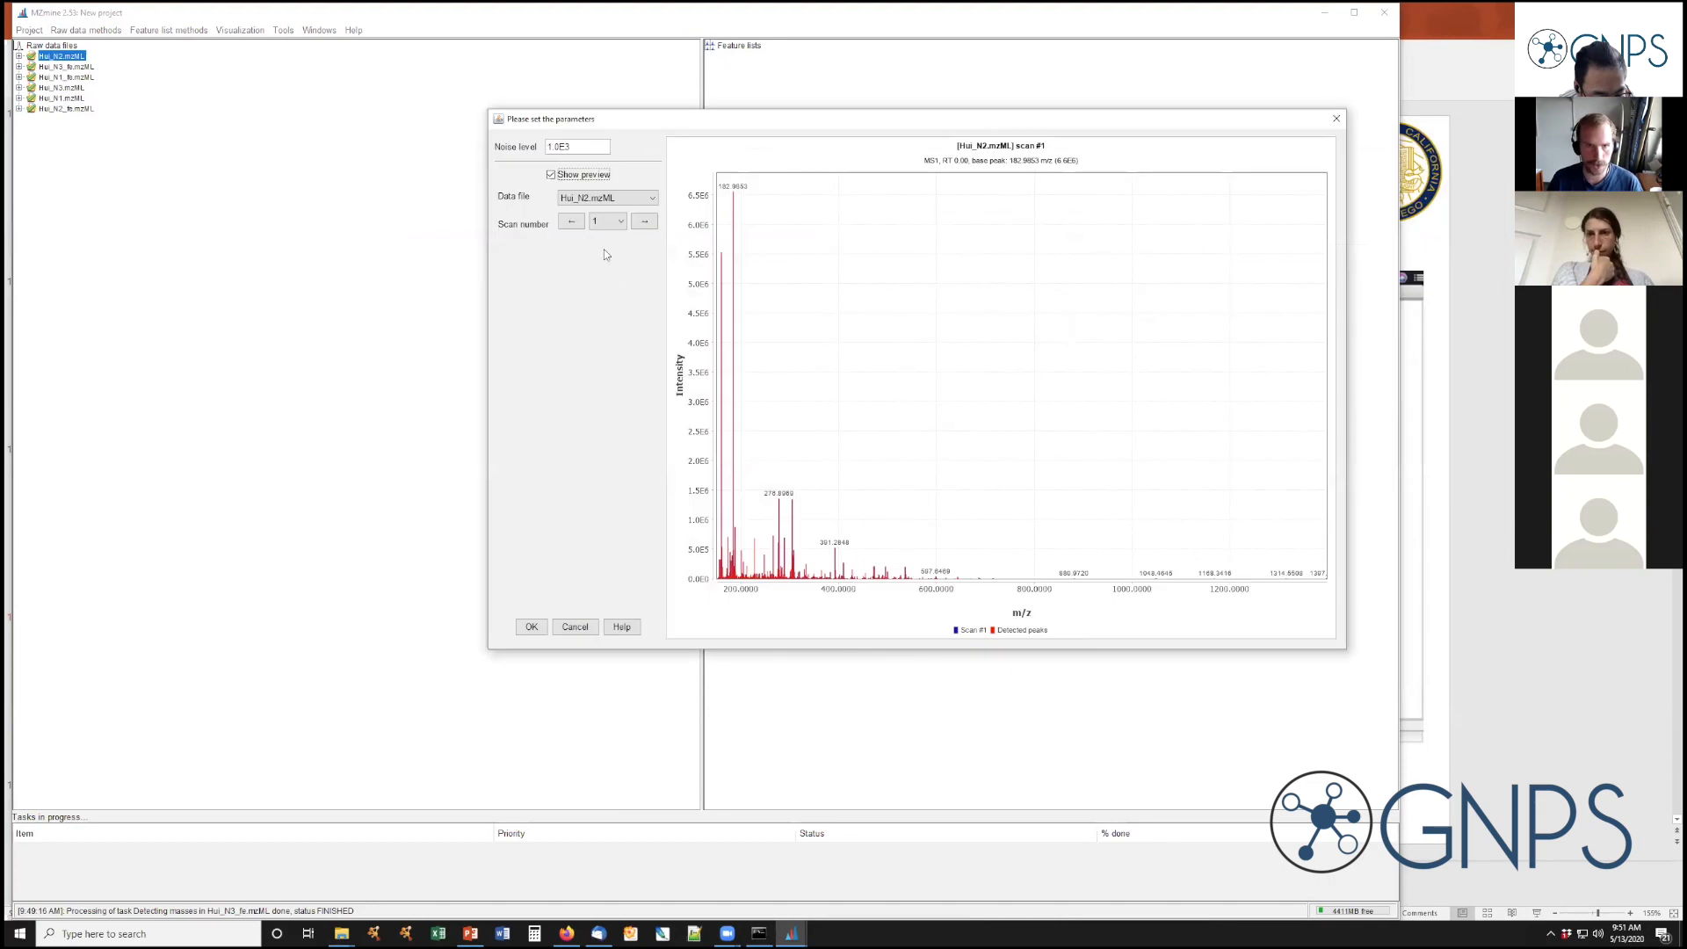
{"action": "left_click", "coordinate": [606, 198]}
{"action": "left_click", "coordinate": [615, 245]}
{"action": "left_click", "coordinate": [612, 226]}
{"action": "left_click_drag", "start_coordinate": [621, 247], "coordinate": [621, 270]}
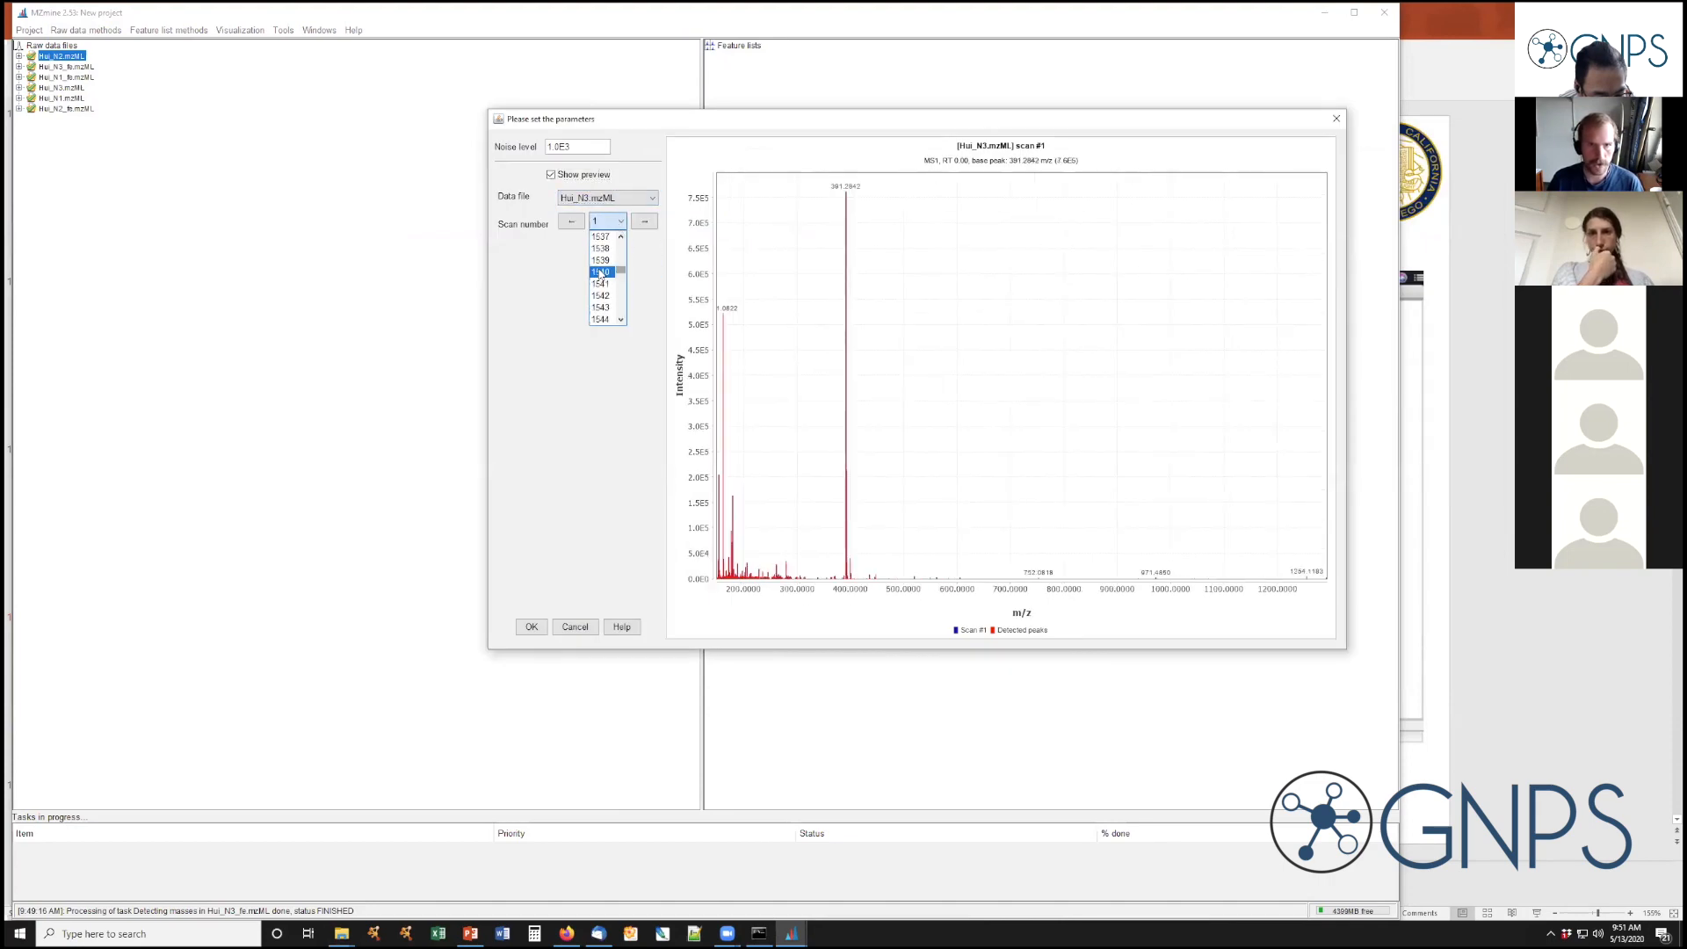
{"action": "left_click", "coordinate": [600, 273]}
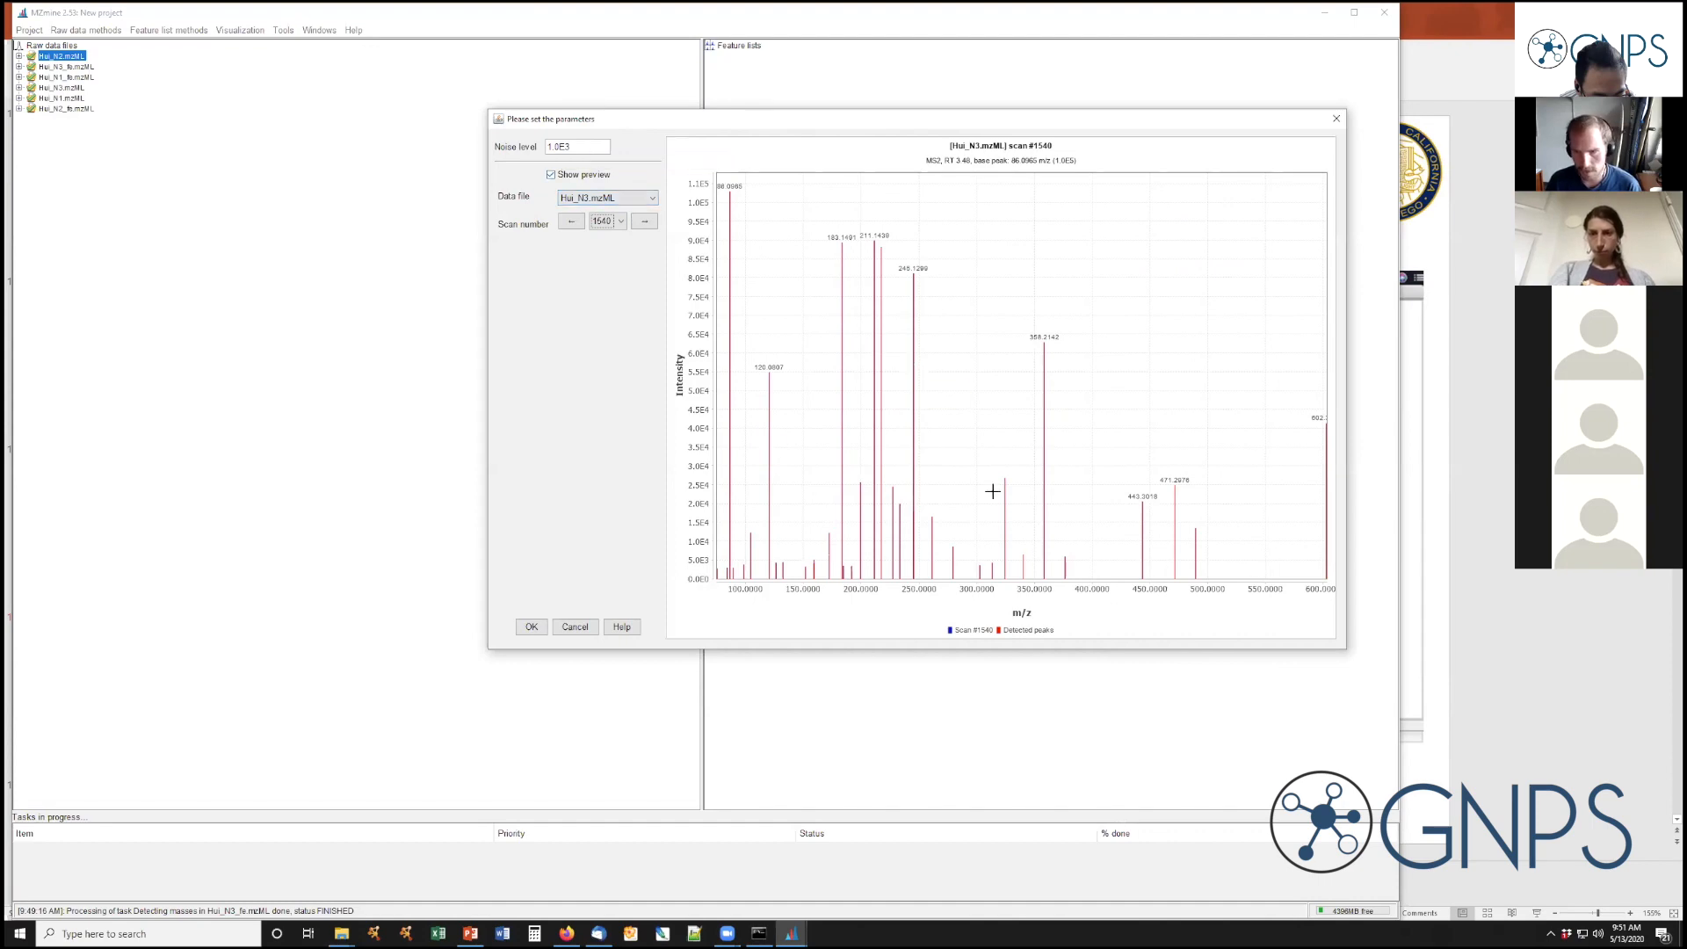
Test a higher noise level in the preview, set it back to 1.0E3 and accept the Centroid detector settings
{"action": "left_click", "coordinate": [600, 149]}
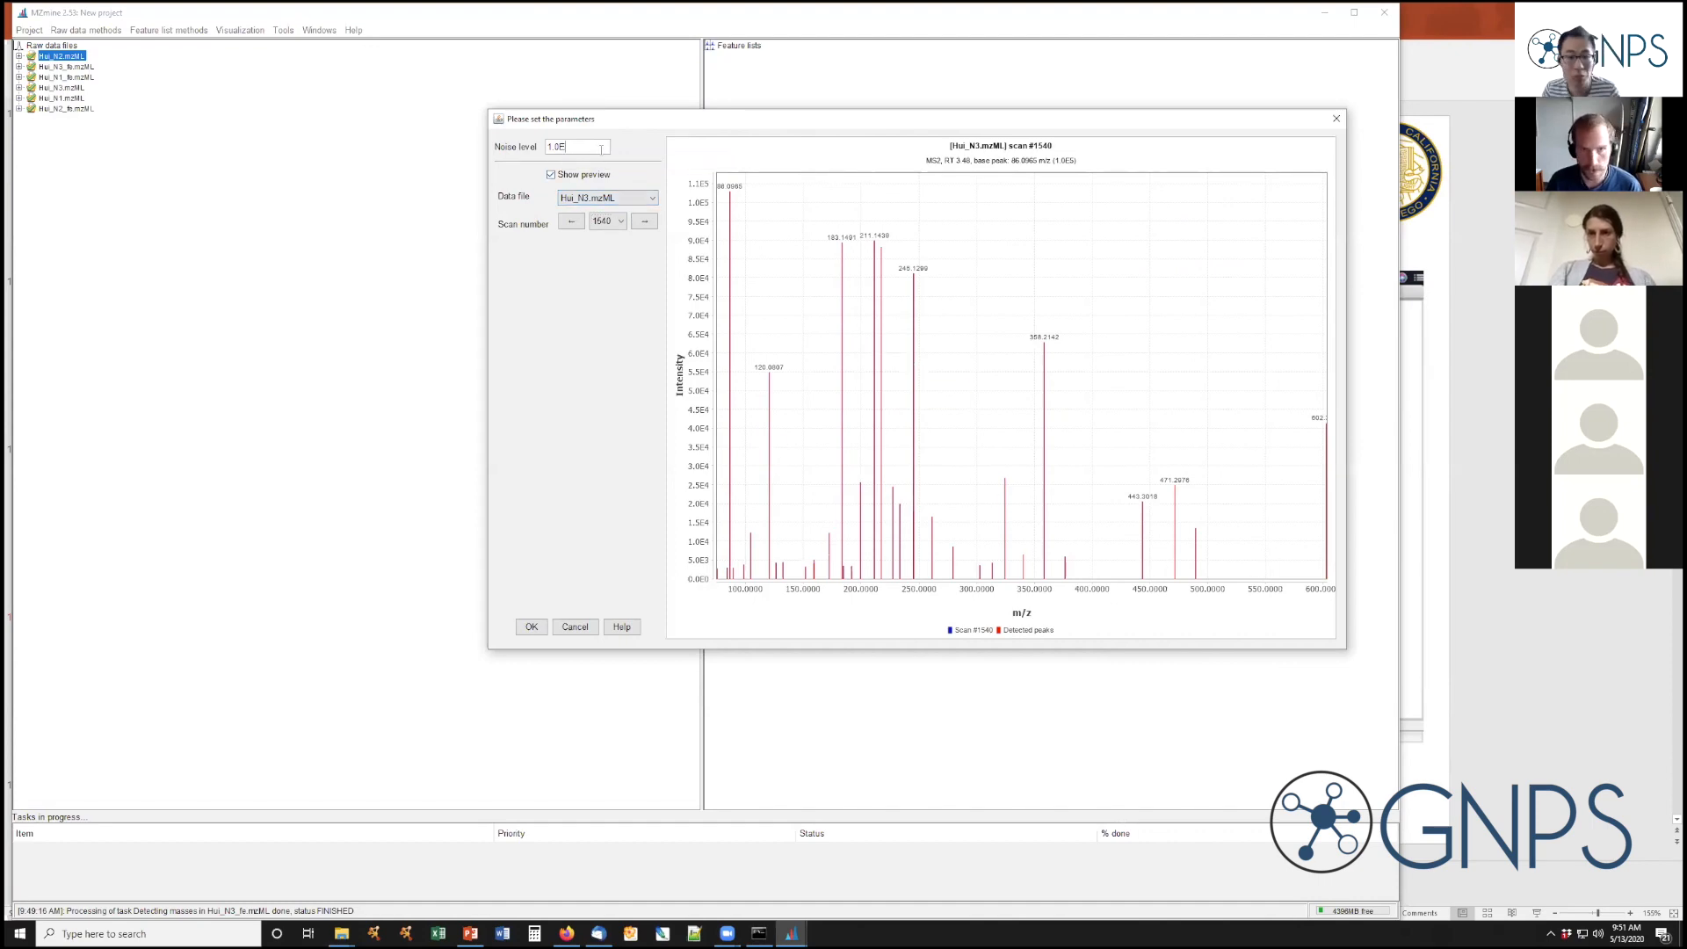
{"action": "type", "text": "5"}
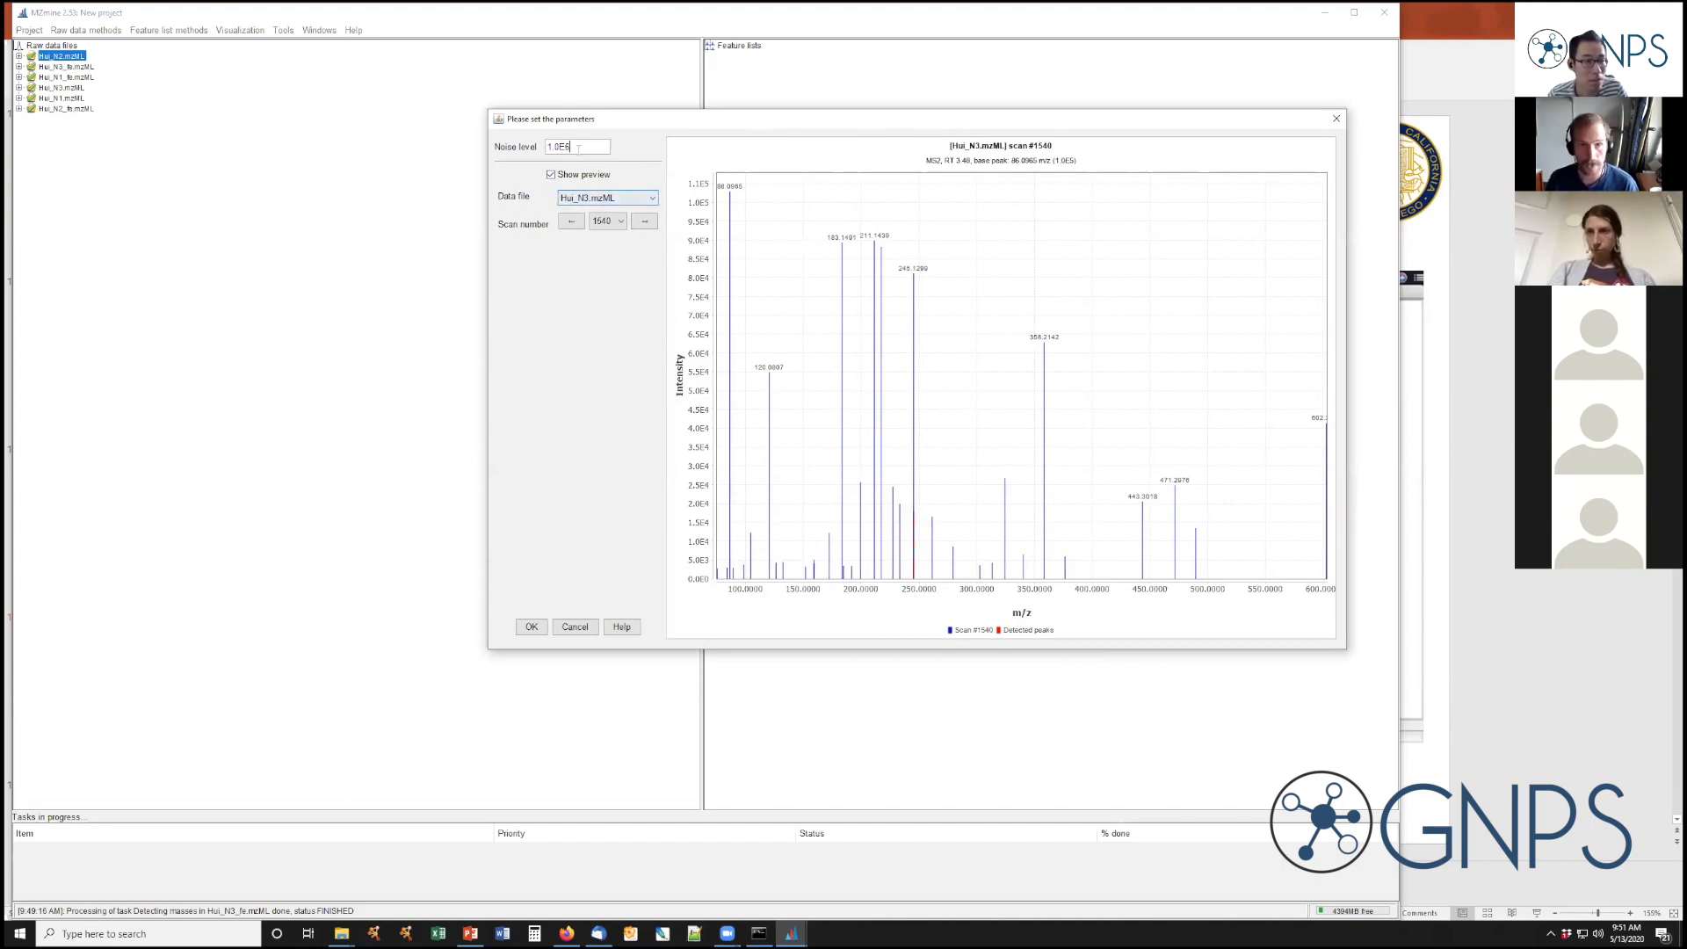
{"action": "key", "text": "BackSpace"}
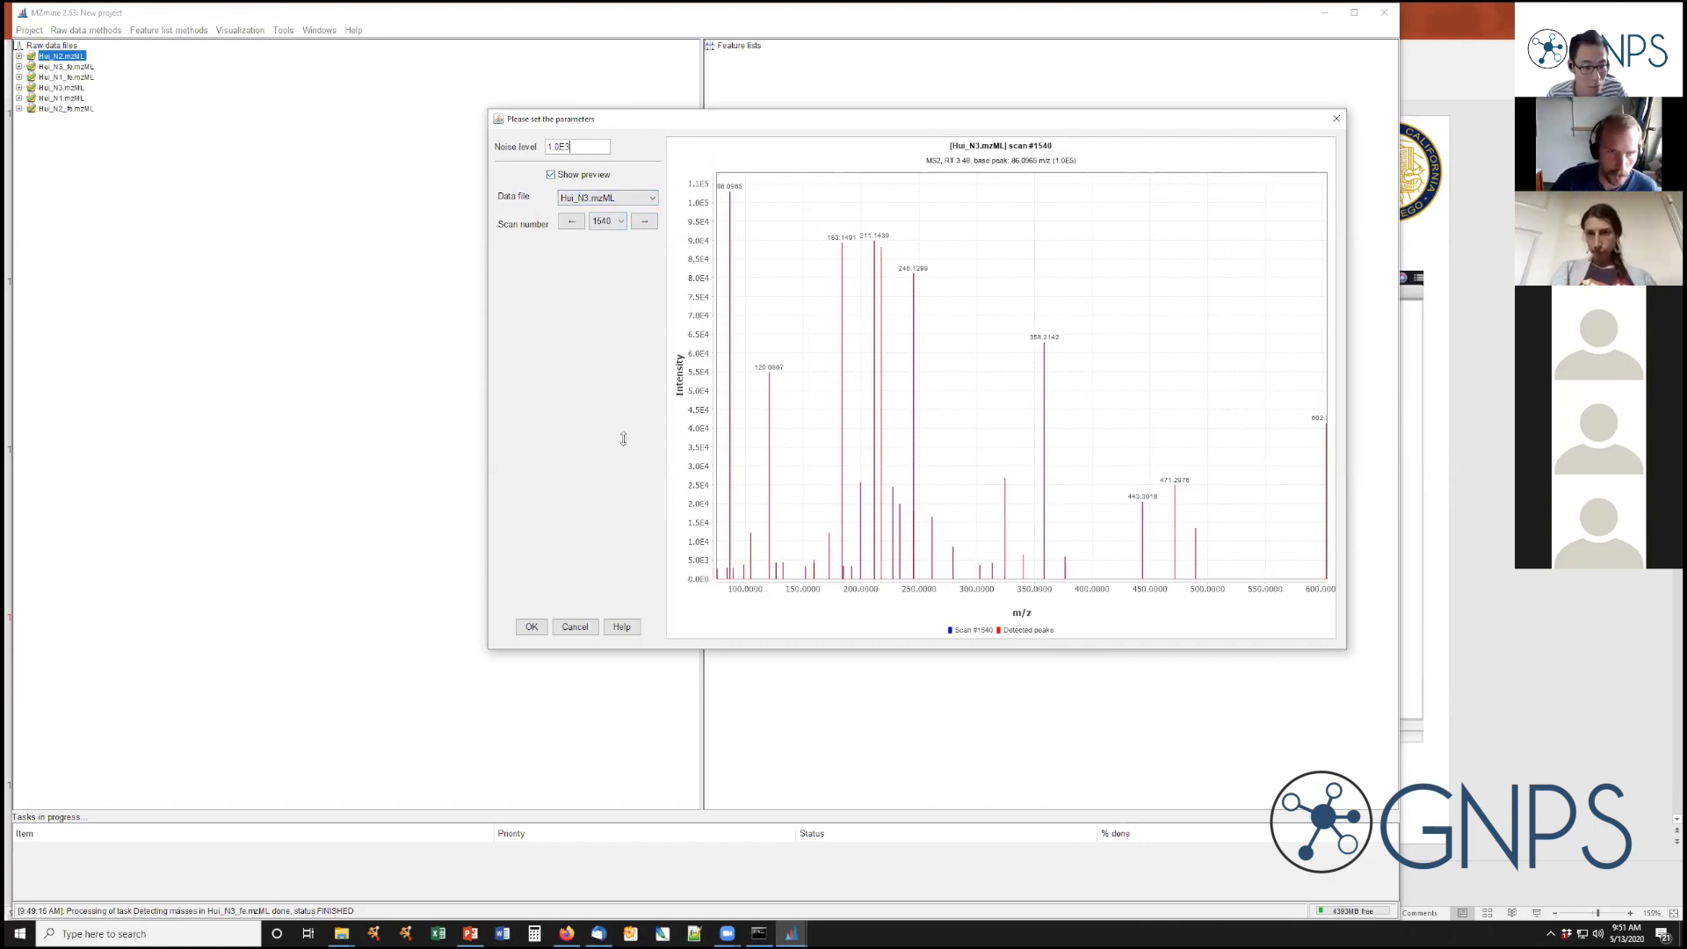
{"action": "left_click", "coordinate": [531, 627]}
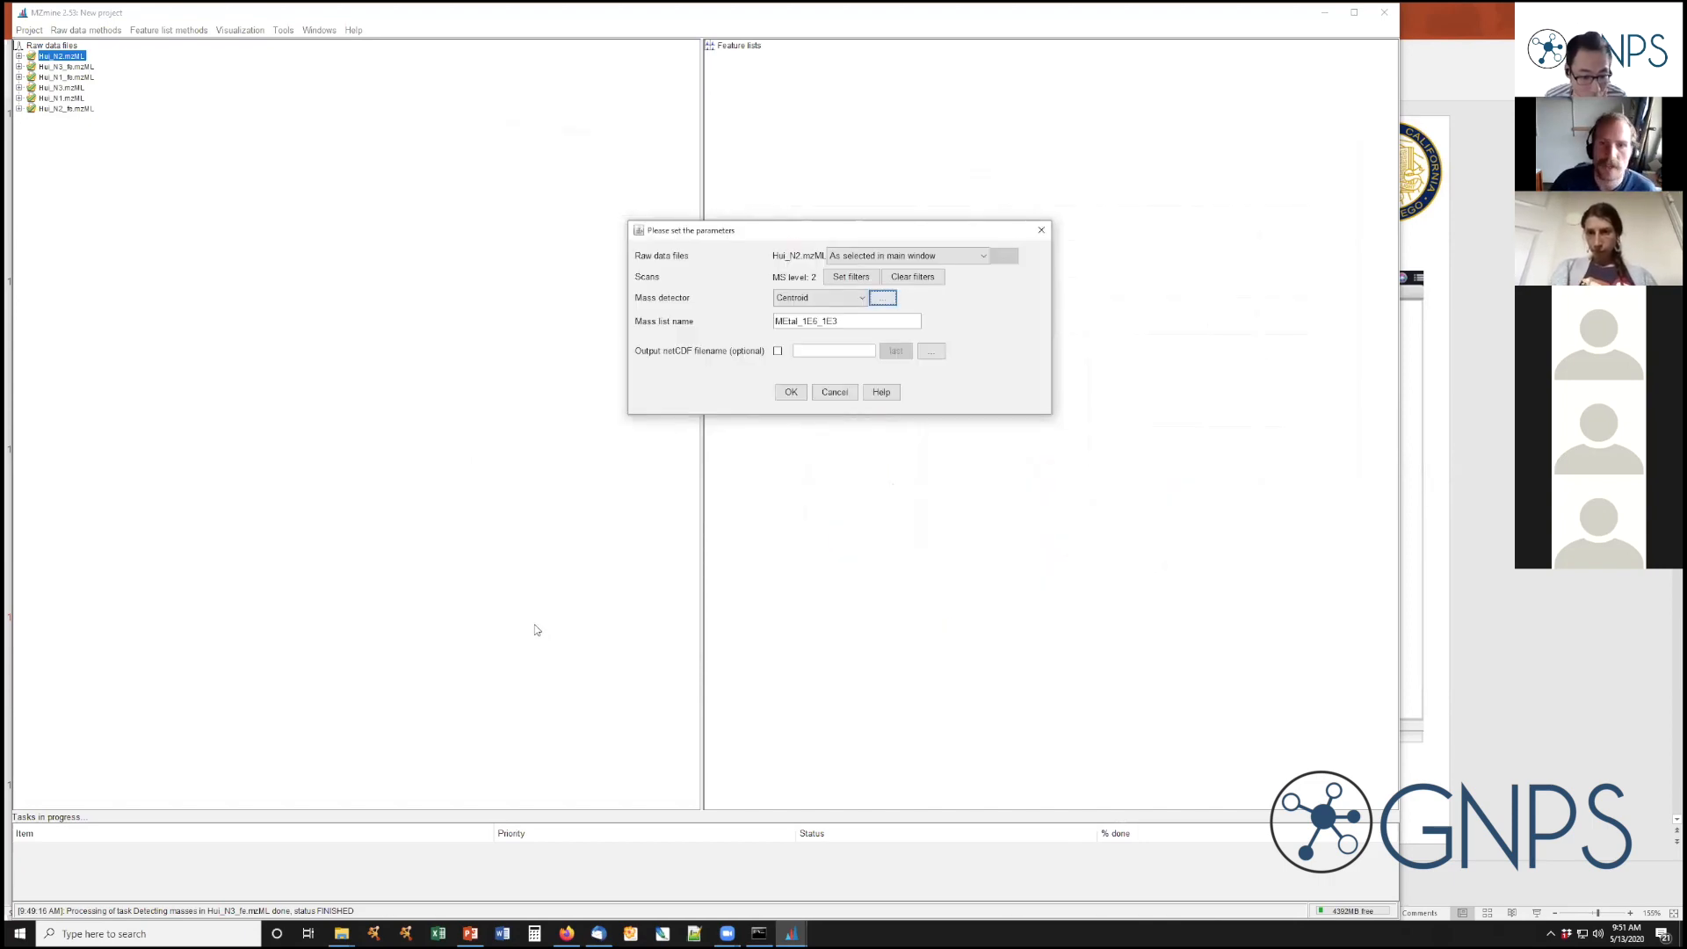
Keep the mass list name MEtal_1E6_1E3 and run the MS level 2 mass detection on the selected Hui_N2.mzML file
{"action": "left_click_drag", "start_coordinate": [848, 318], "coordinate": [677, 332]}
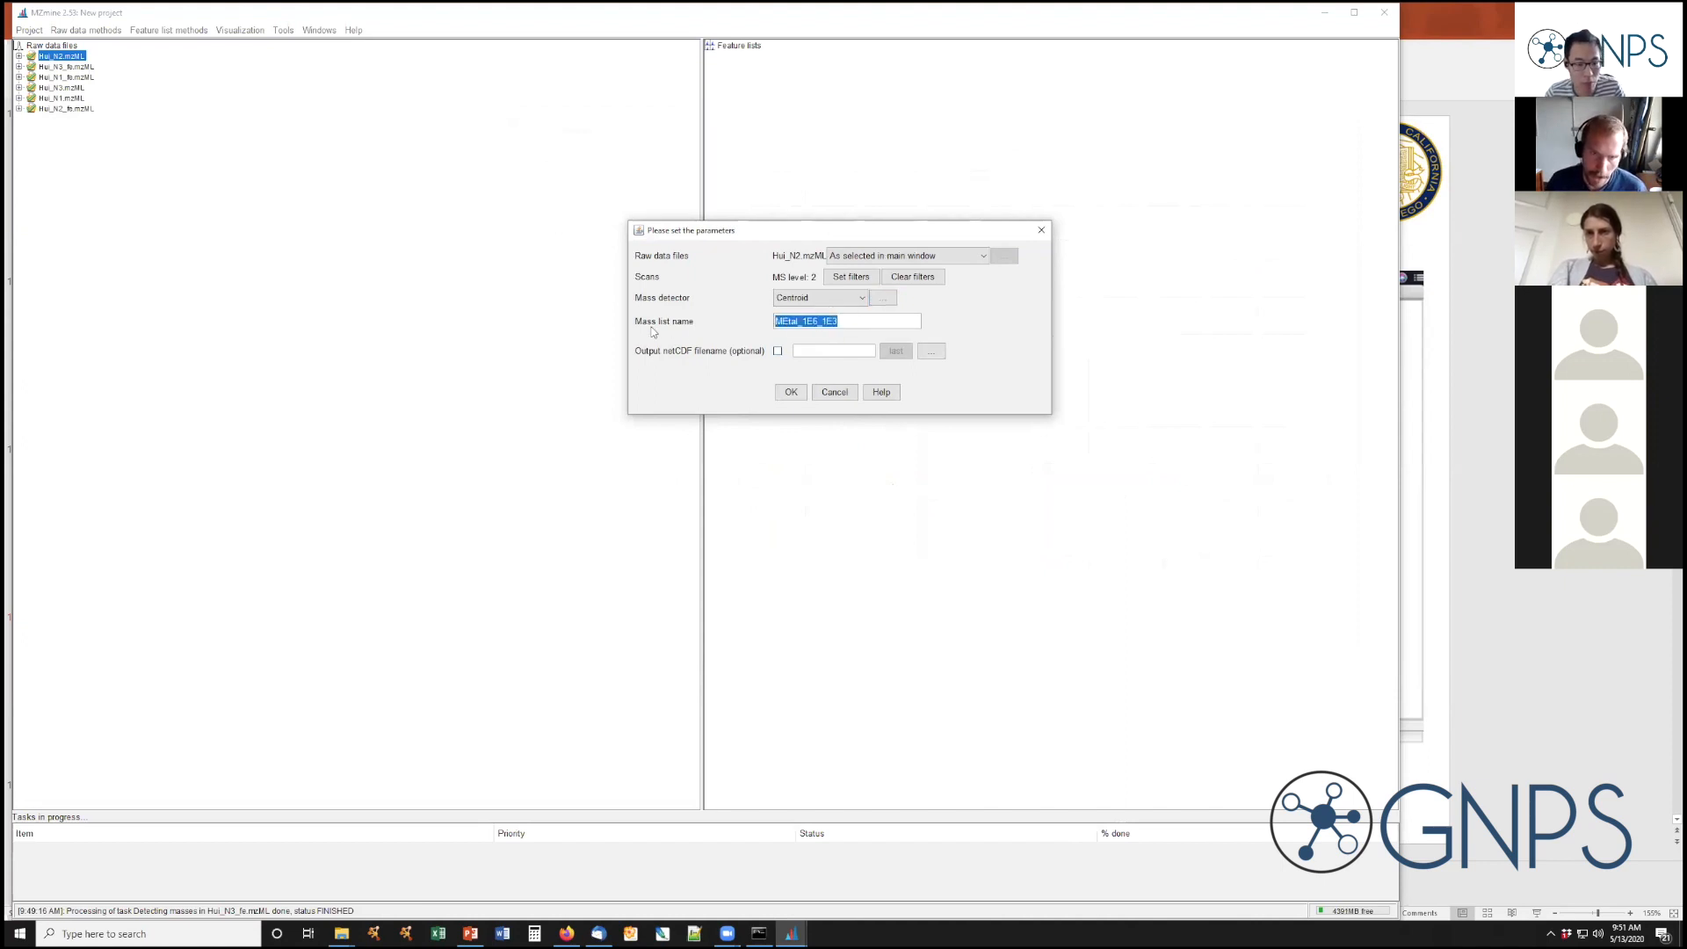
{"action": "left_click", "coordinate": [863, 321]}
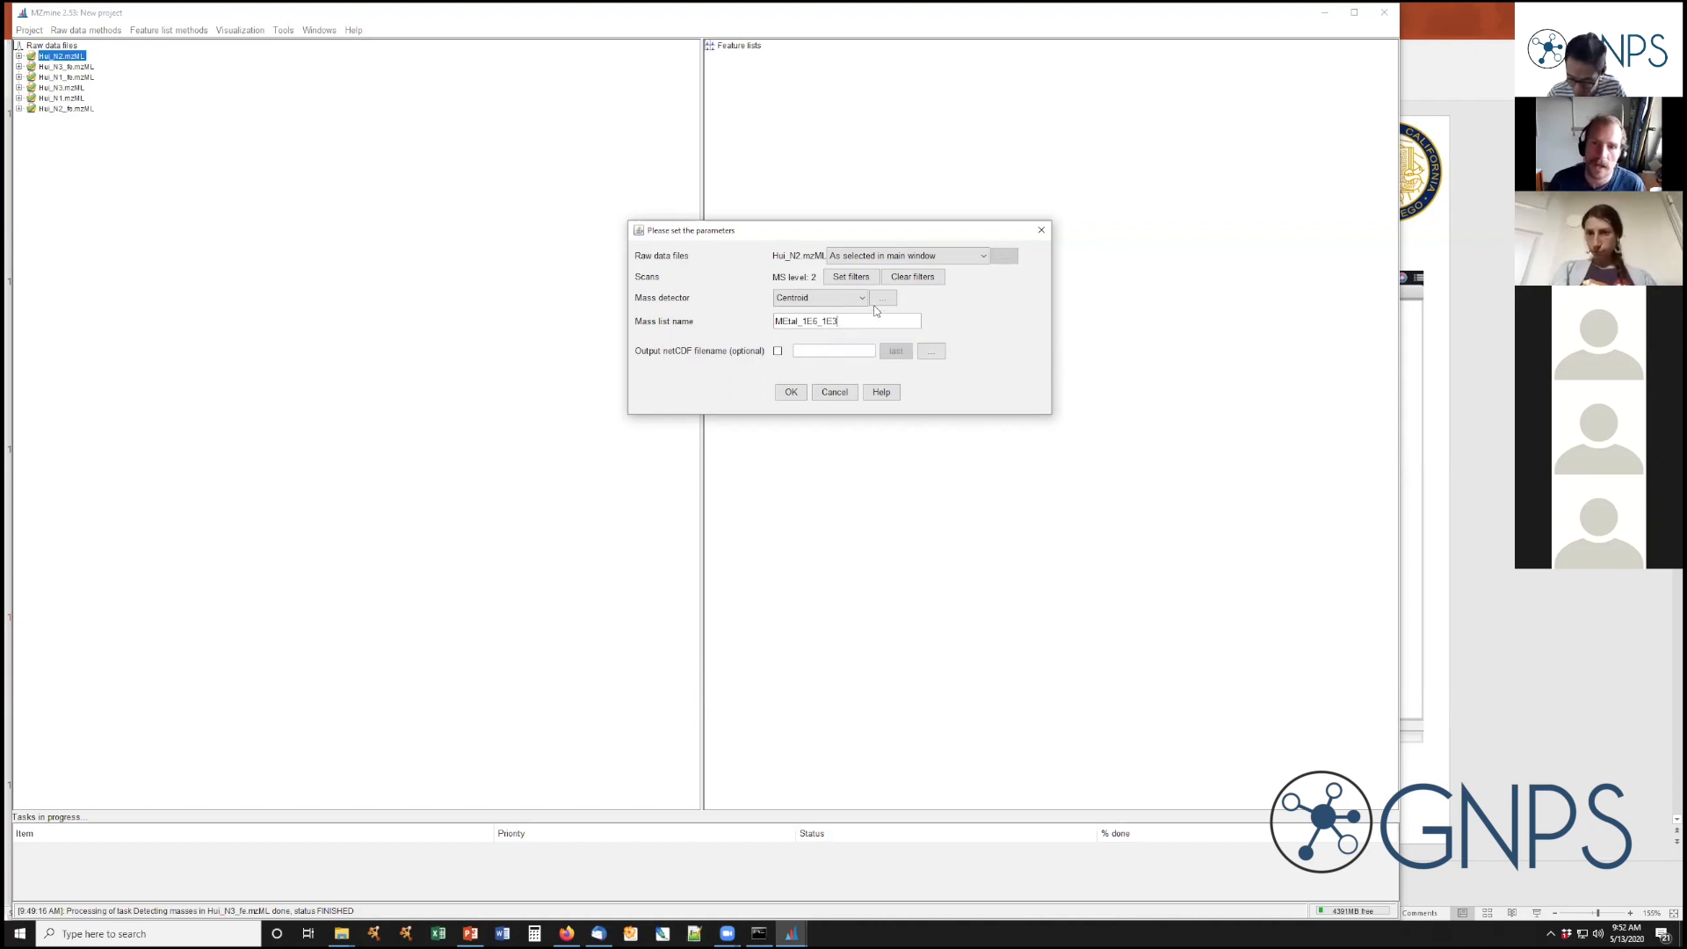
{"action": "left_click_drag", "start_coordinate": [859, 235], "coordinate": [851, 237]}
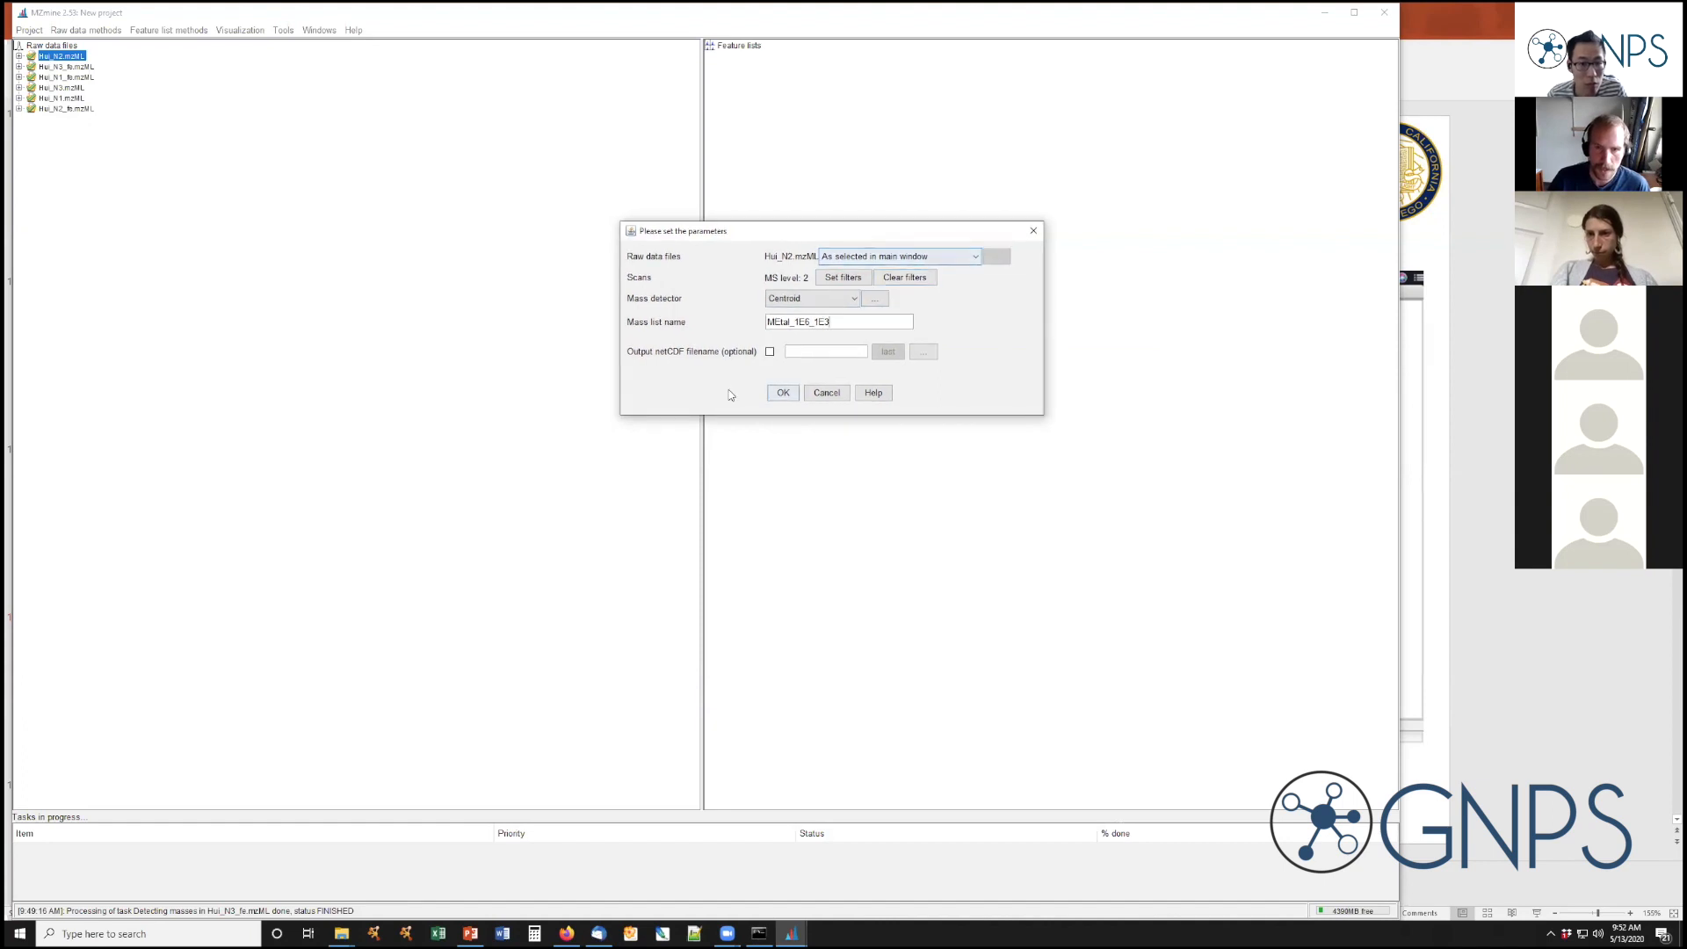
{"action": "left_click", "coordinate": [781, 393]}
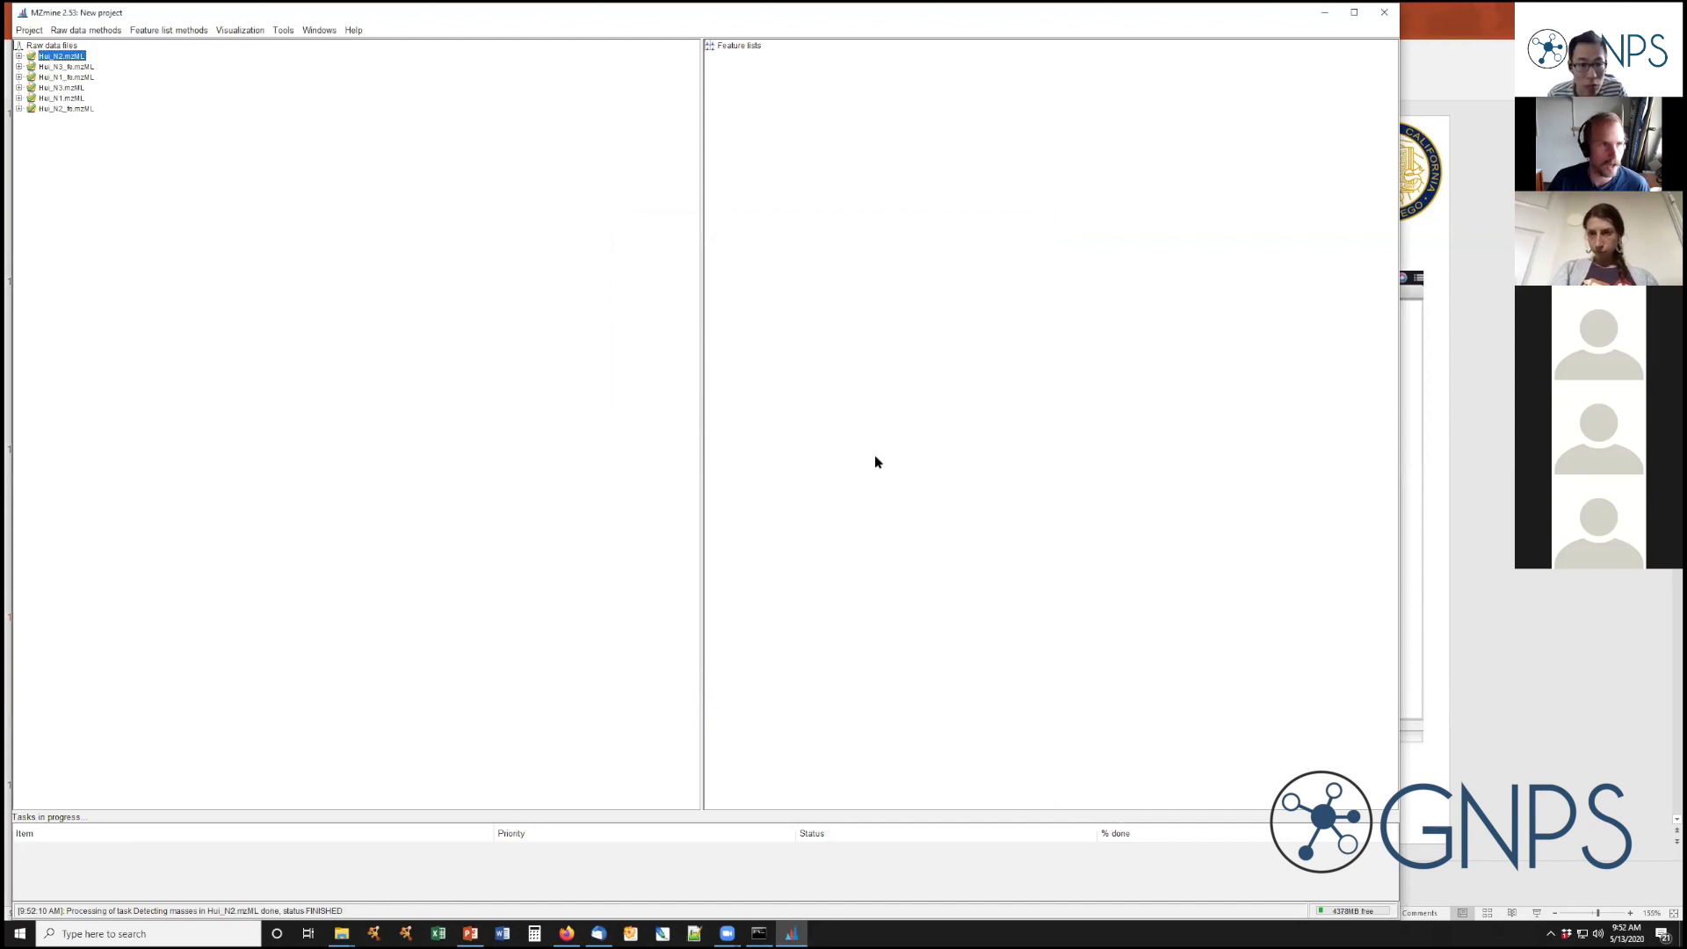
{"action": "left_click", "coordinate": [79, 34]}
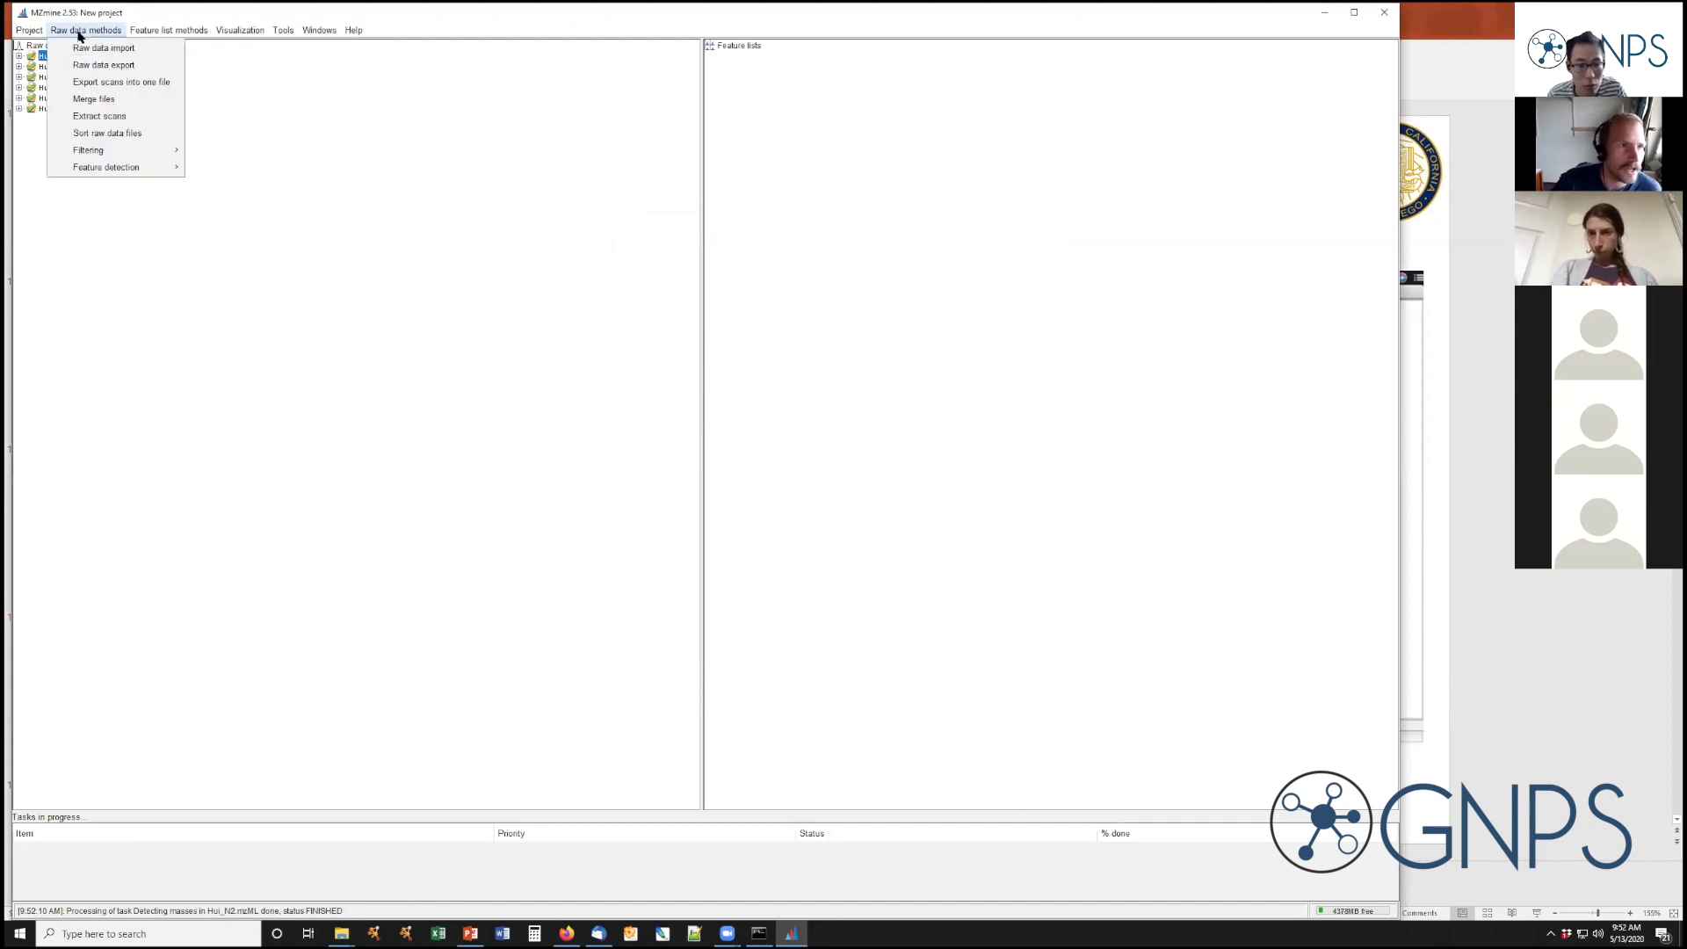
{"action": "mouse_move", "coordinate": [119, 169]}
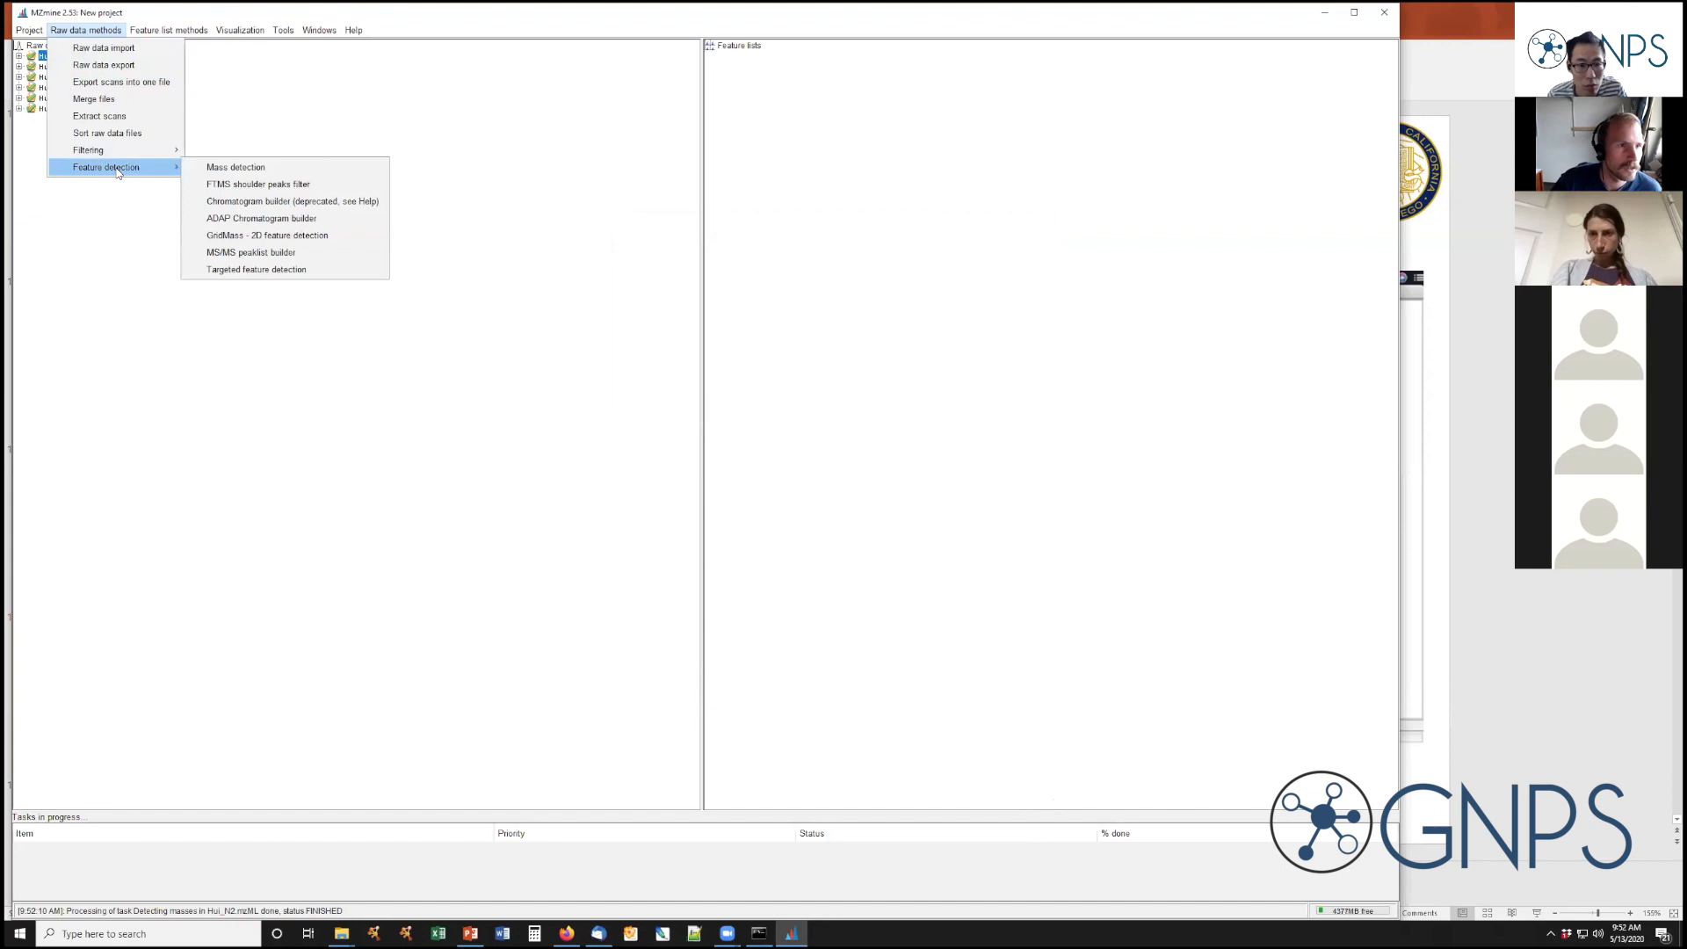
{"action": "left_click", "coordinate": [217, 167]}
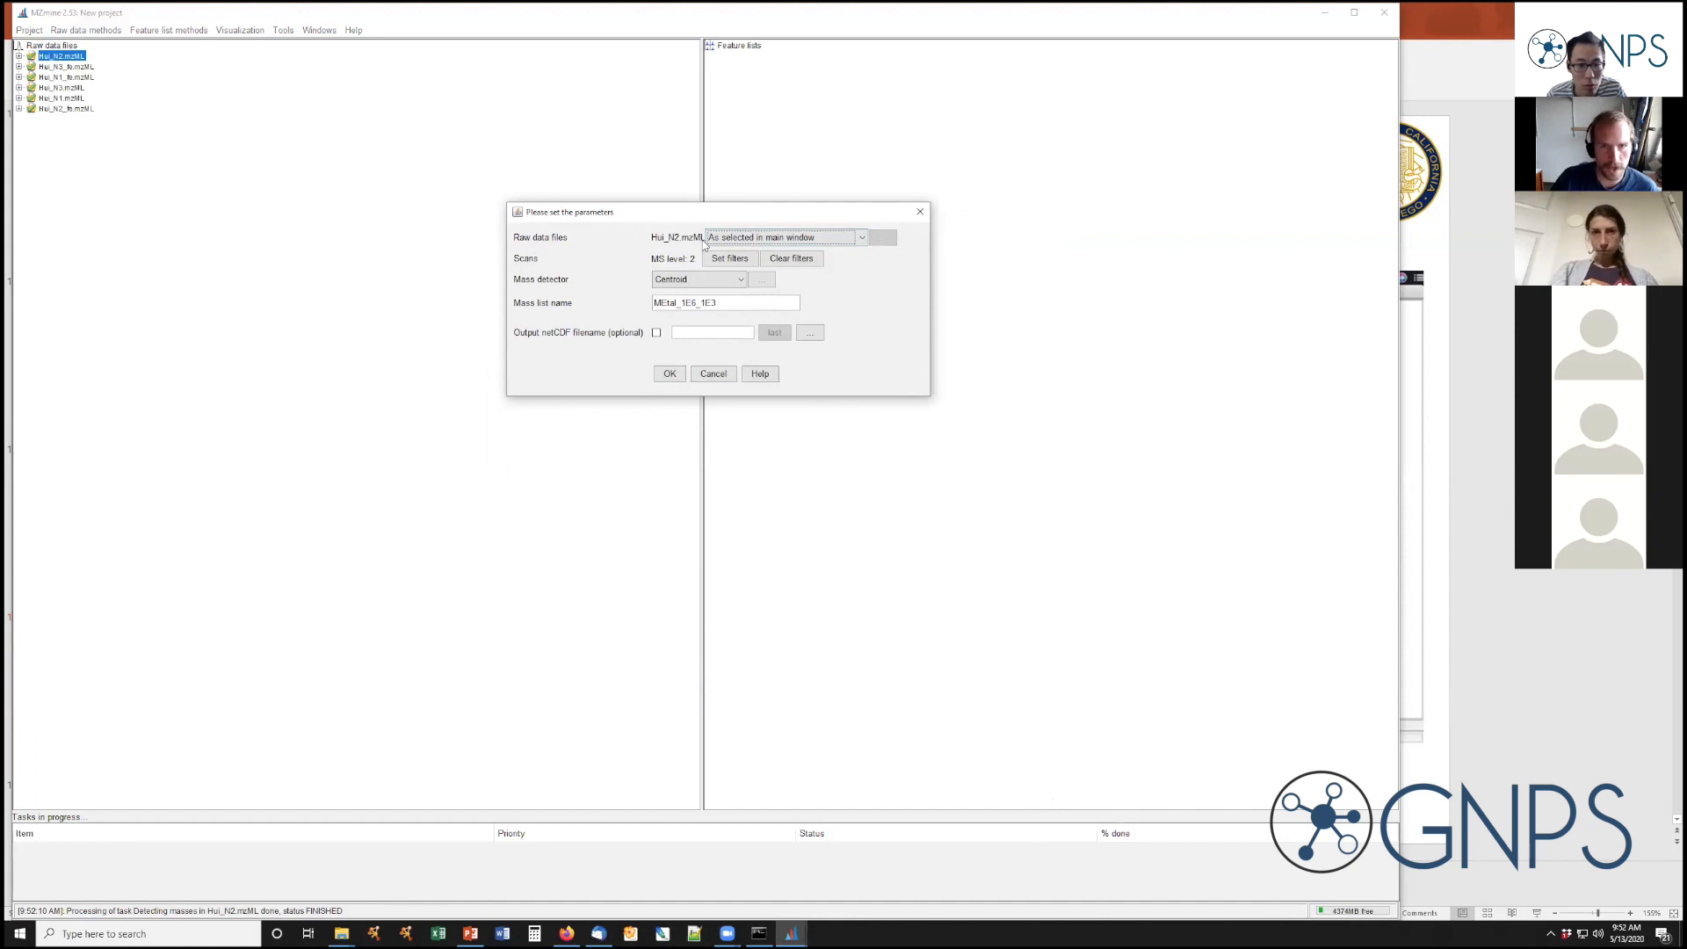
{"action": "left_click", "coordinate": [748, 244]}
{"action": "left_click", "coordinate": [745, 261]}
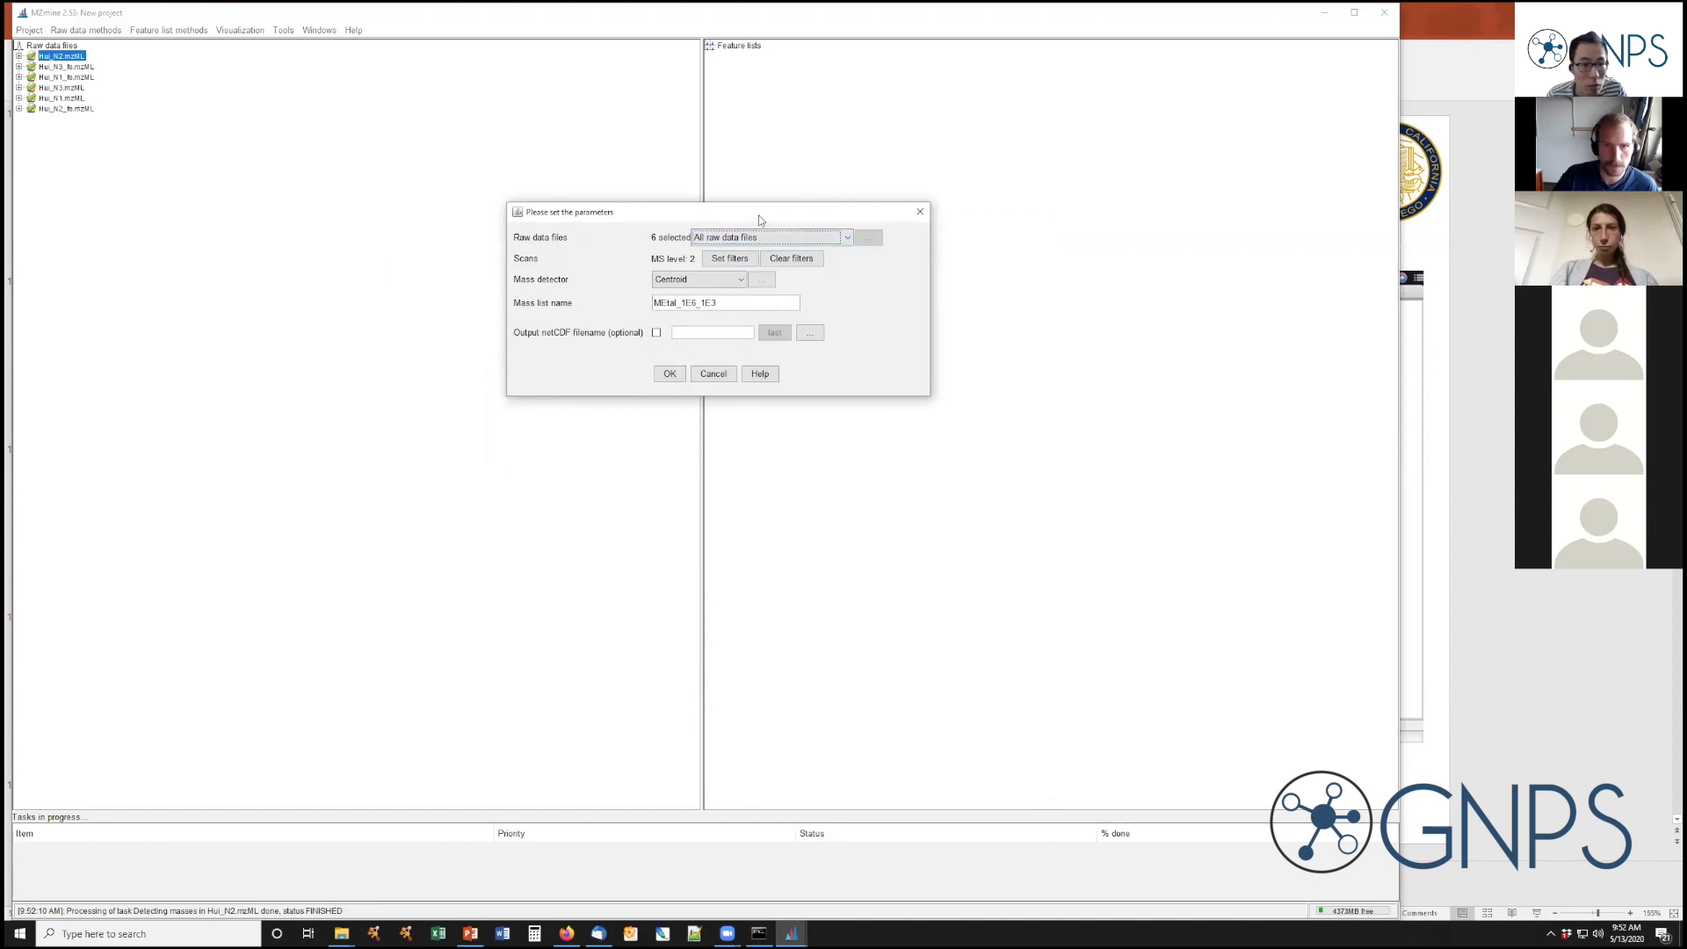
{"action": "left_click", "coordinate": [713, 374]}
Run the MS level 2 Centroid mass detection on all raw data files, using the mass list name MEtal_1E6_1E3
{"action": "left_click", "coordinate": [68, 30]}
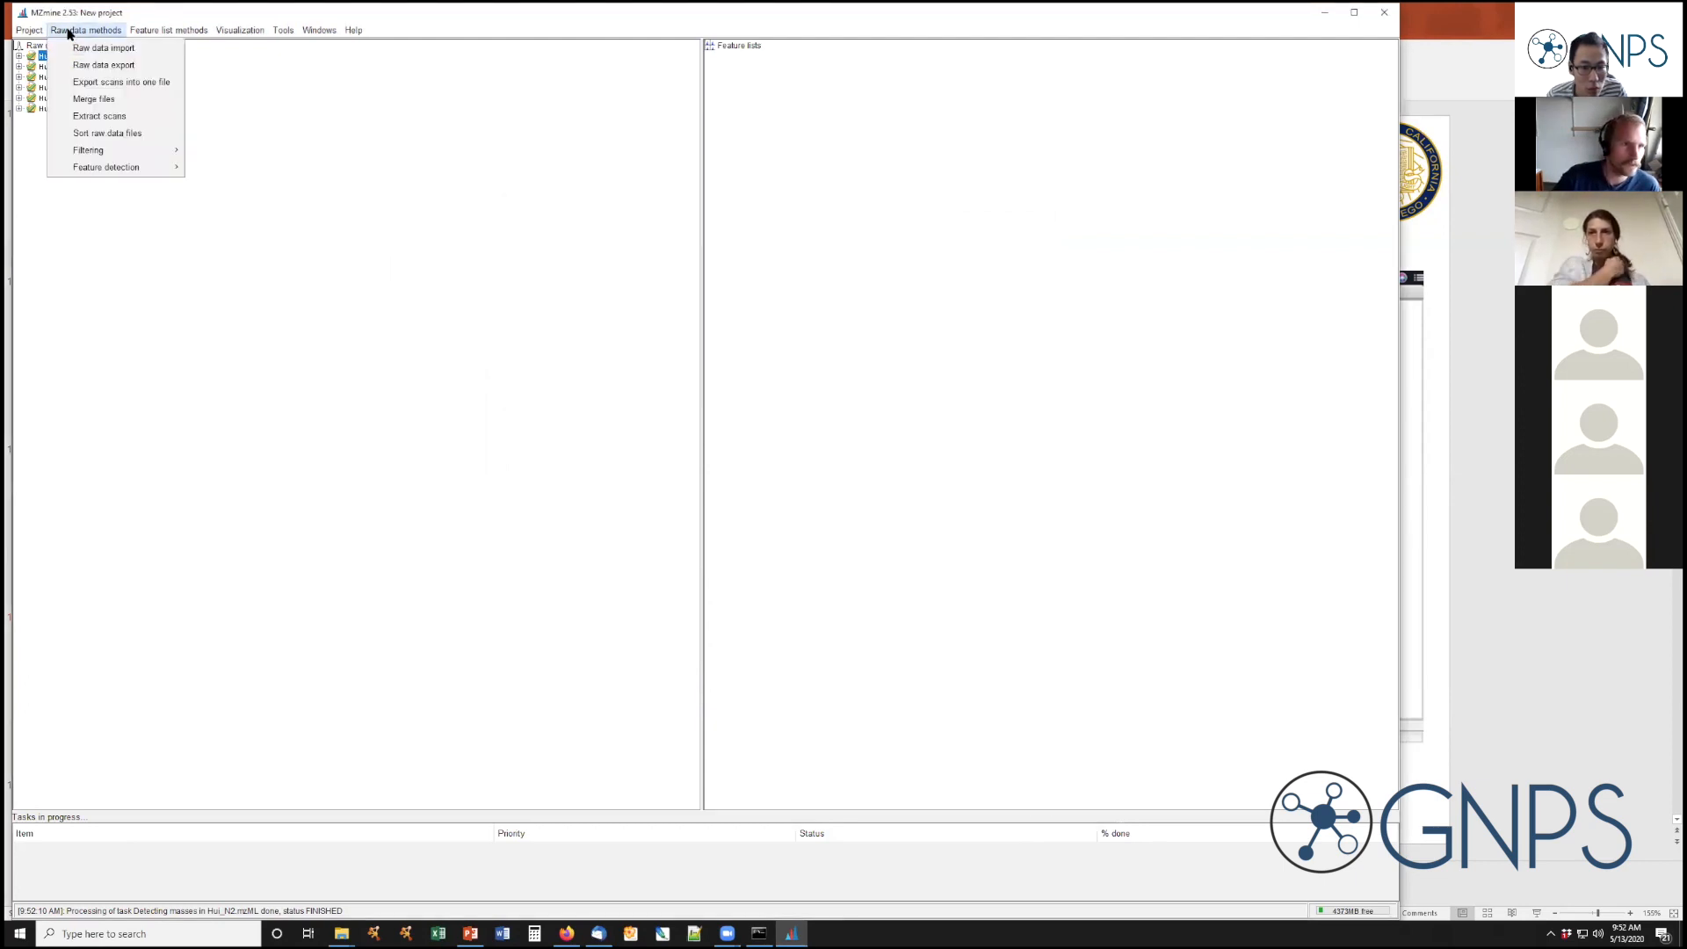
{"action": "mouse_move", "coordinate": [94, 175]}
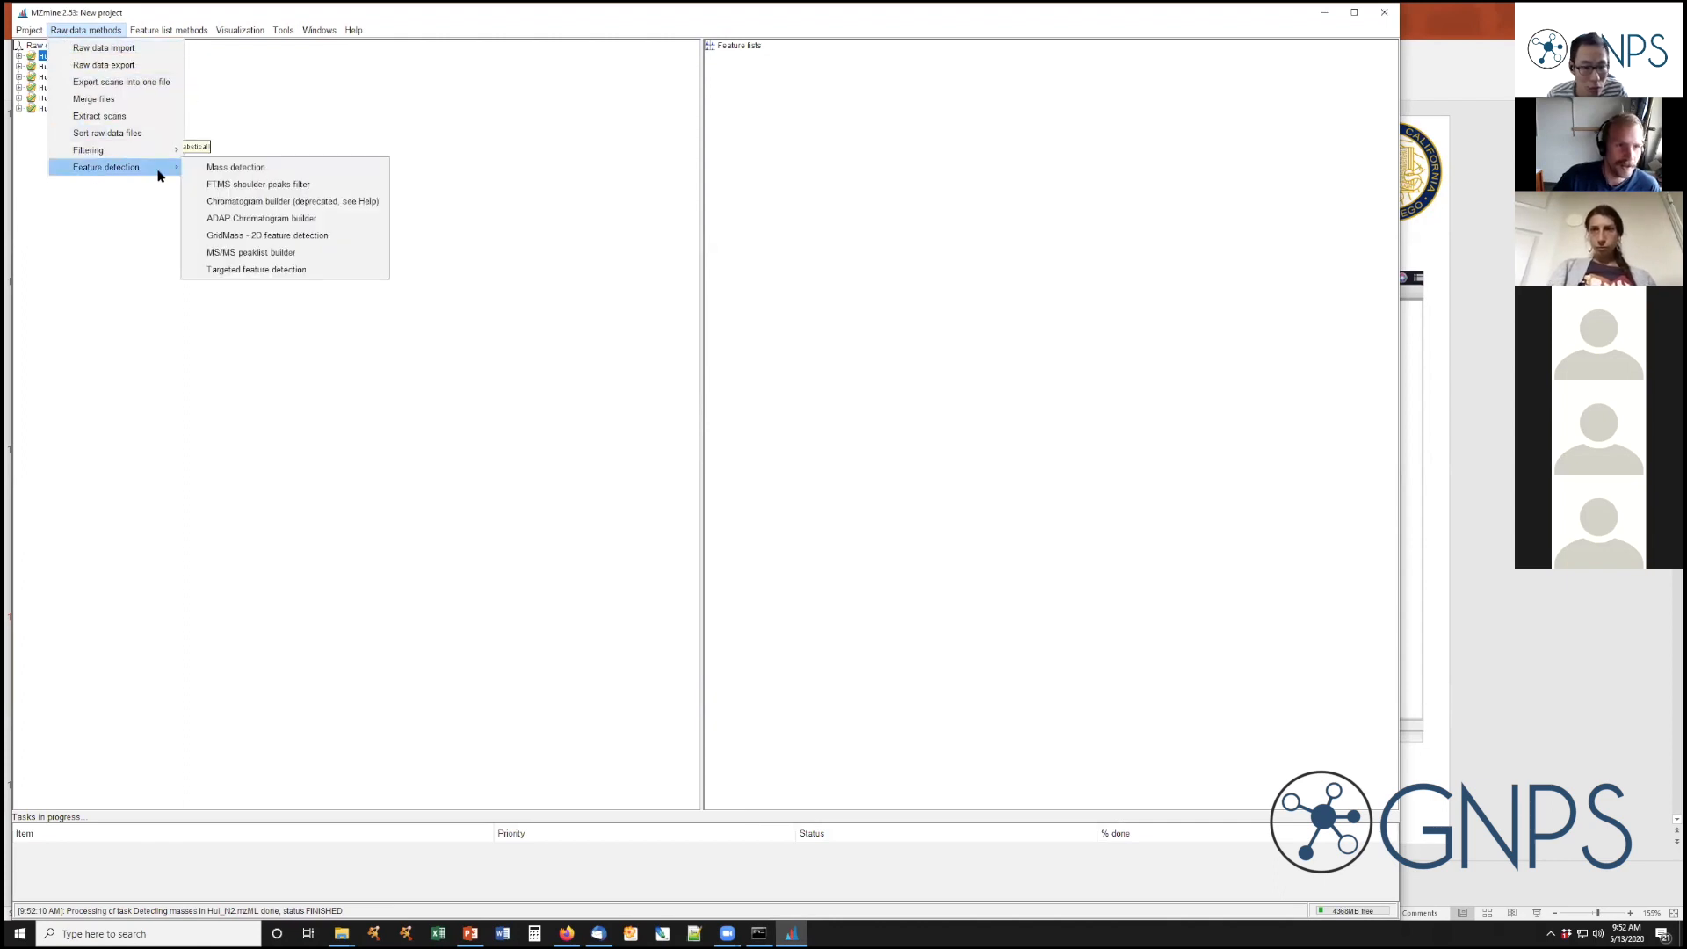
{"action": "left_click", "coordinate": [221, 173]}
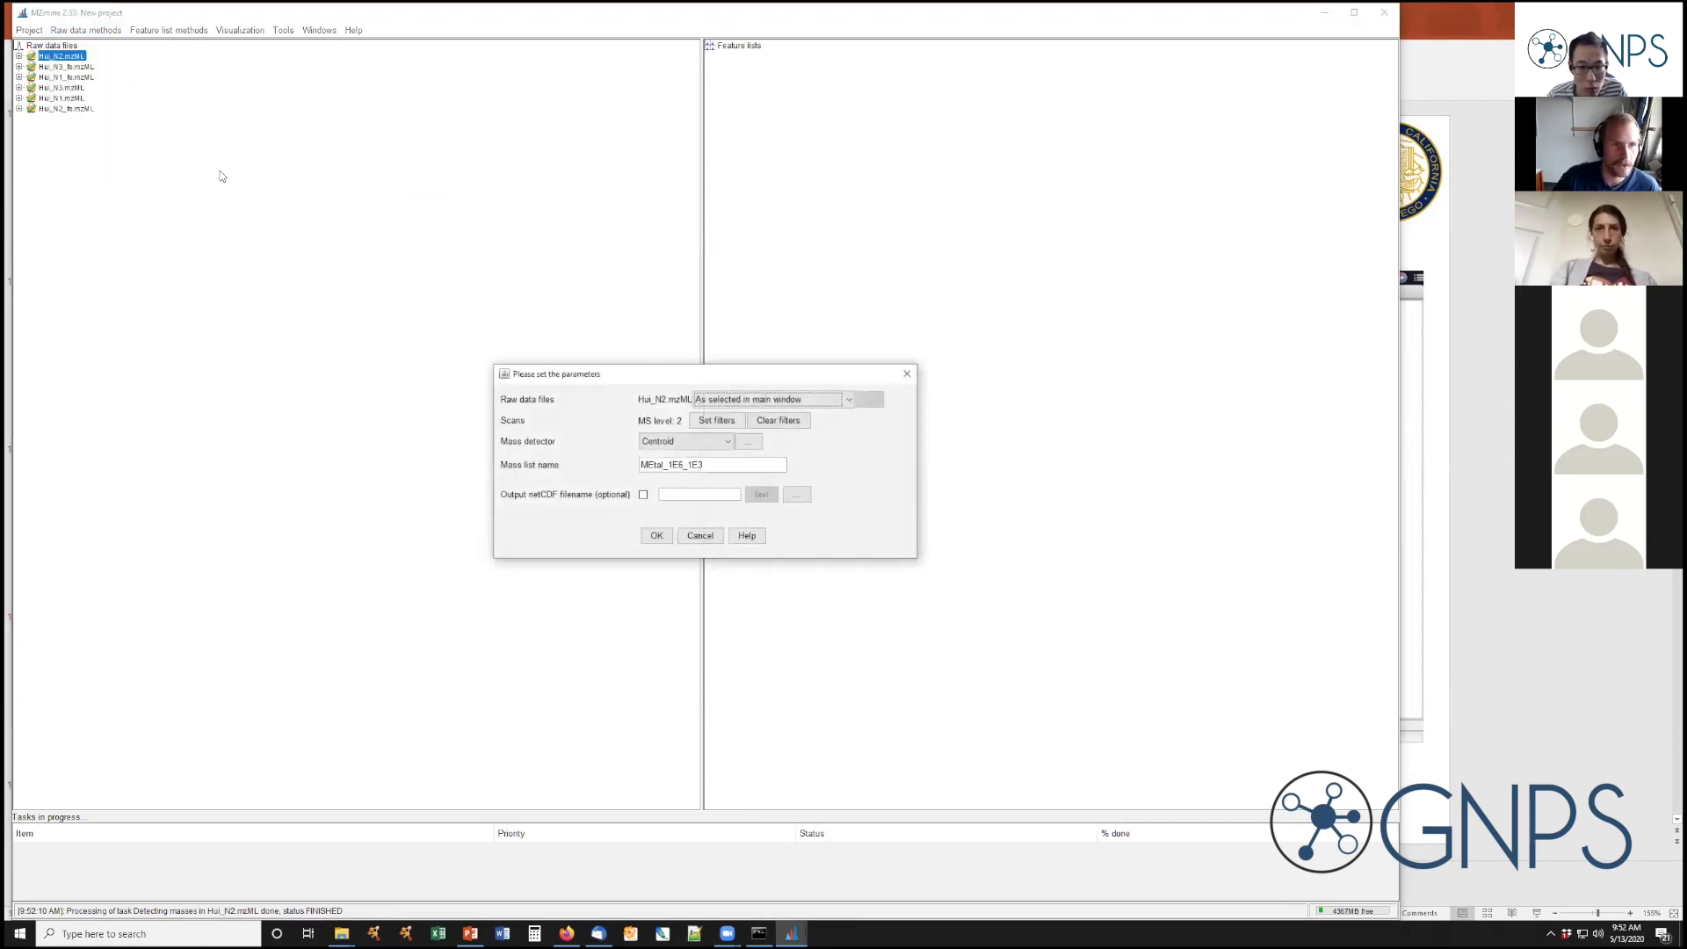
{"action": "left_click_drag", "start_coordinate": [761, 380], "coordinate": [936, 243]}
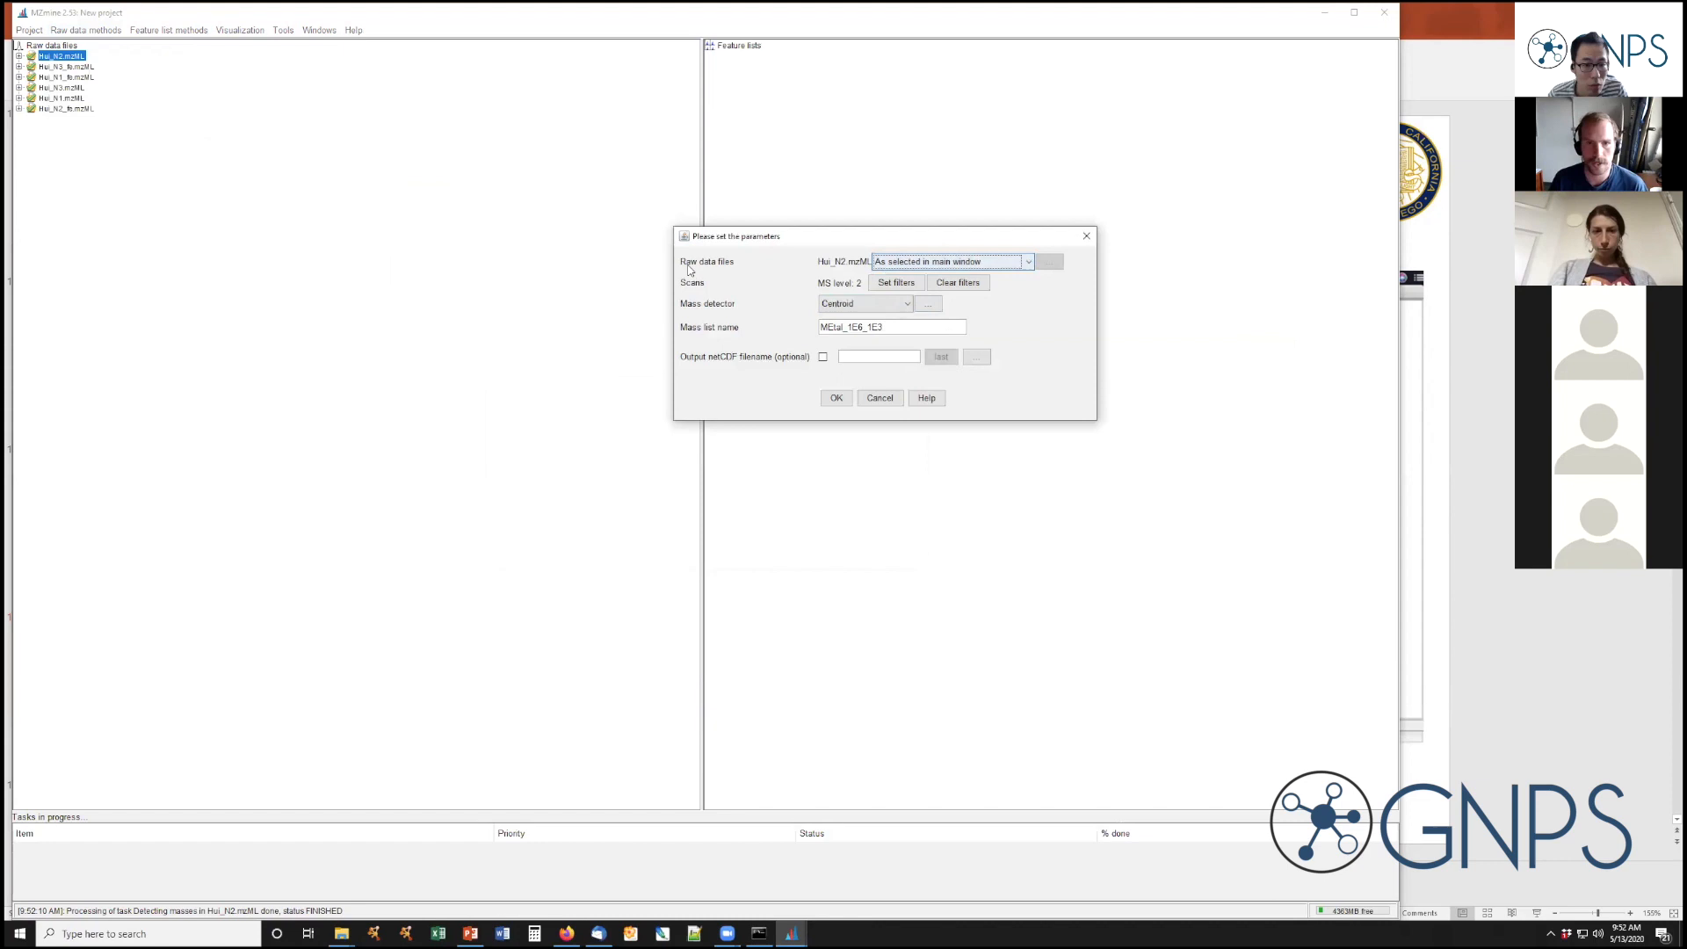
{"action": "left_click", "coordinate": [922, 262]}
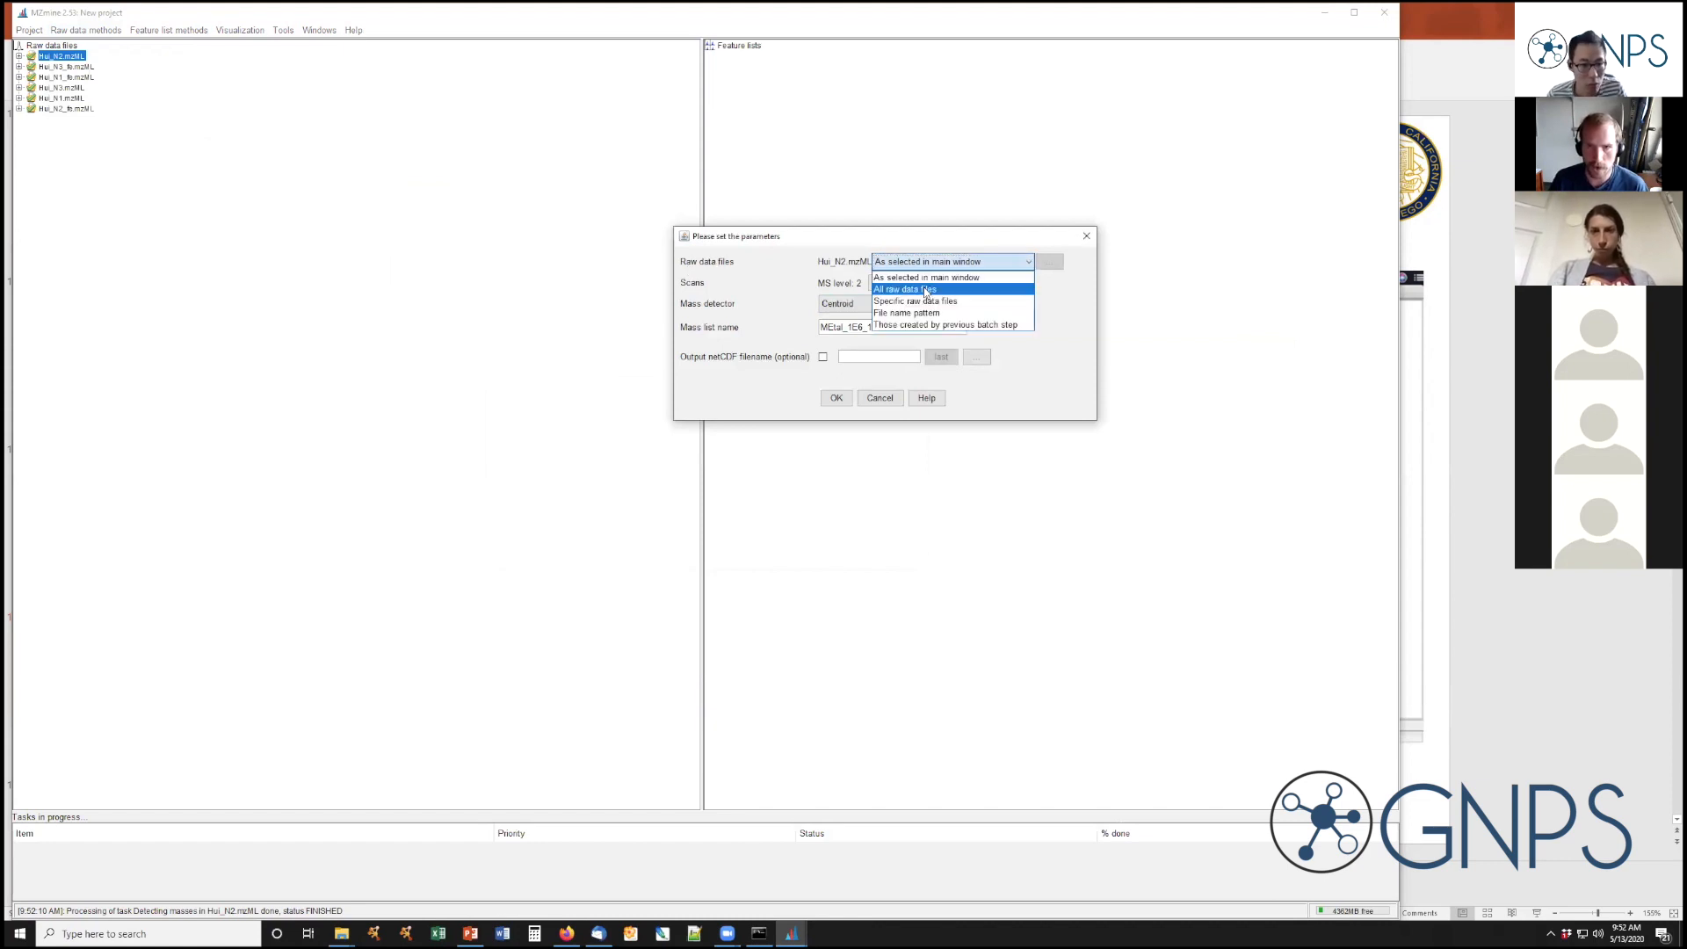
{"action": "left_click", "coordinate": [926, 290]}
{"action": "mouse_move", "coordinate": [826, 272]}
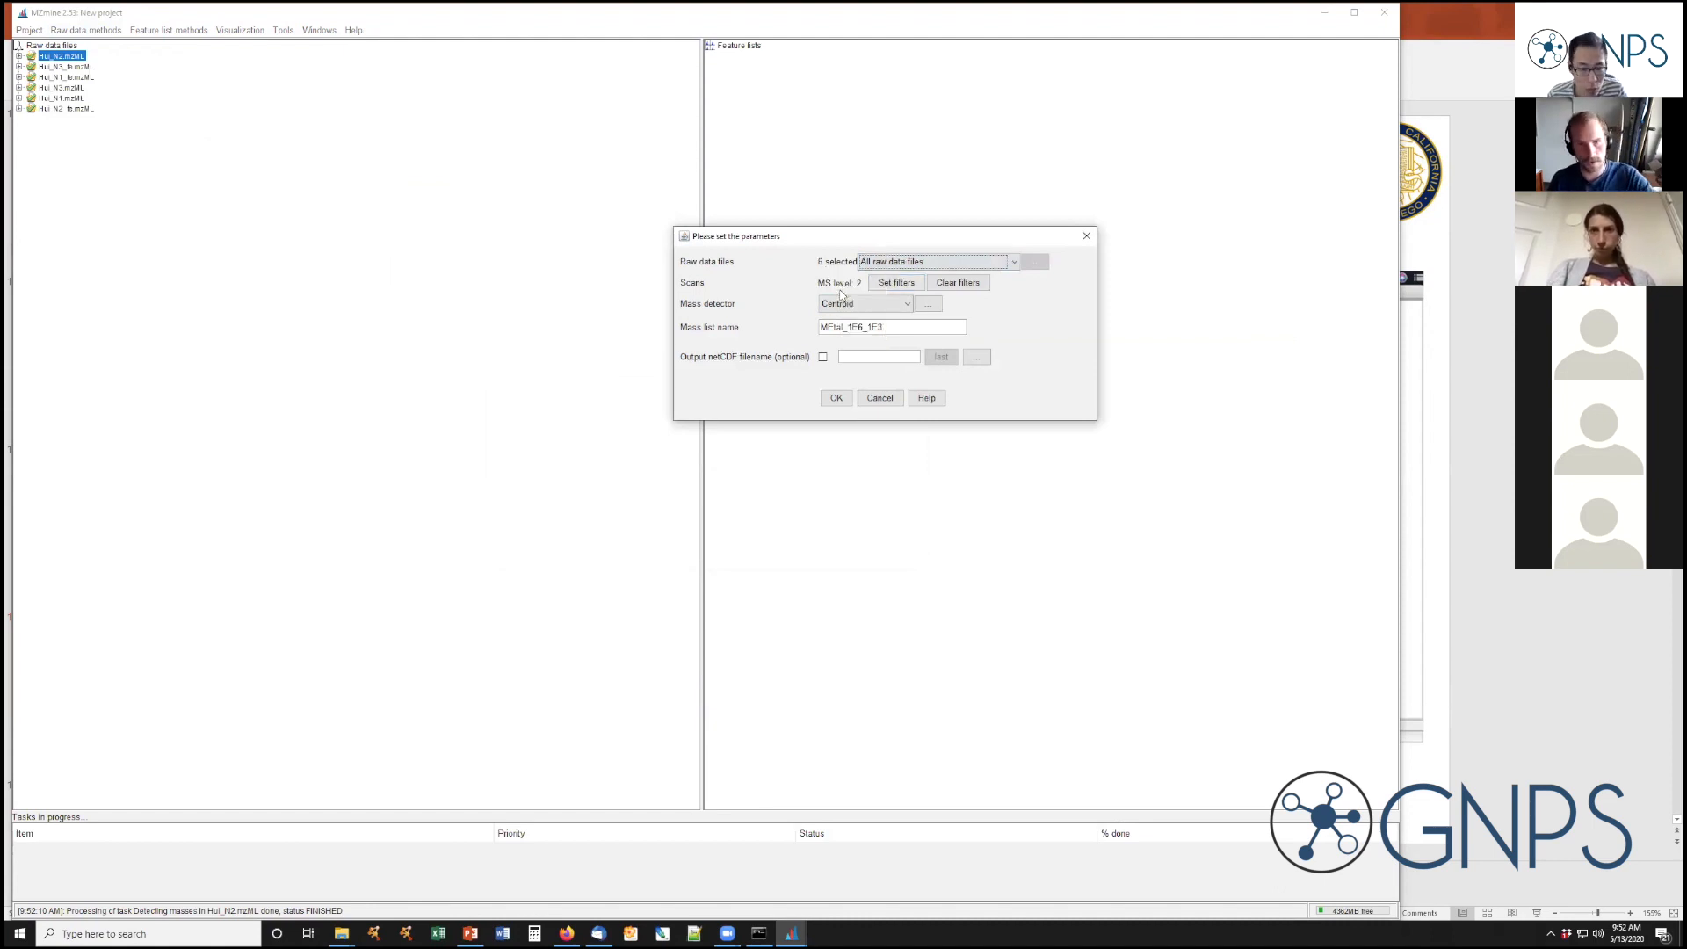
{"action": "left_click", "coordinate": [837, 398]}
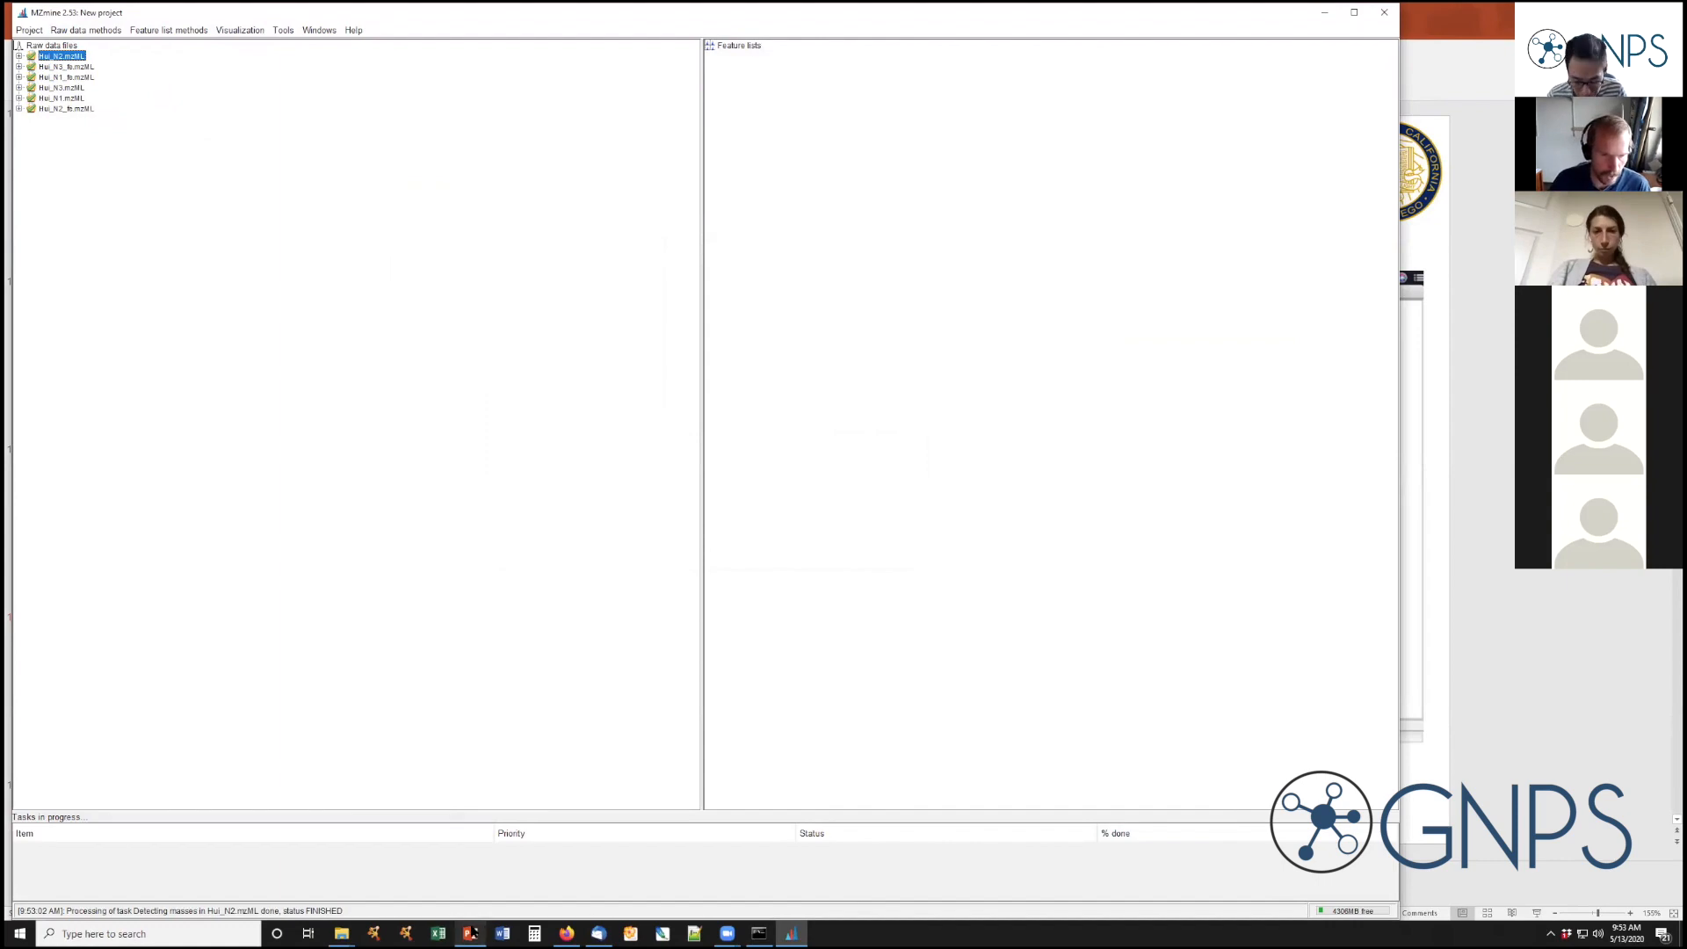
Switch to PowerPoint to review the Feature-Based MN workflow overview on slide 14, and return to MZmine
{"action": "left_click", "coordinate": [470, 933]}
{"action": "left_click", "coordinate": [153, 344]}
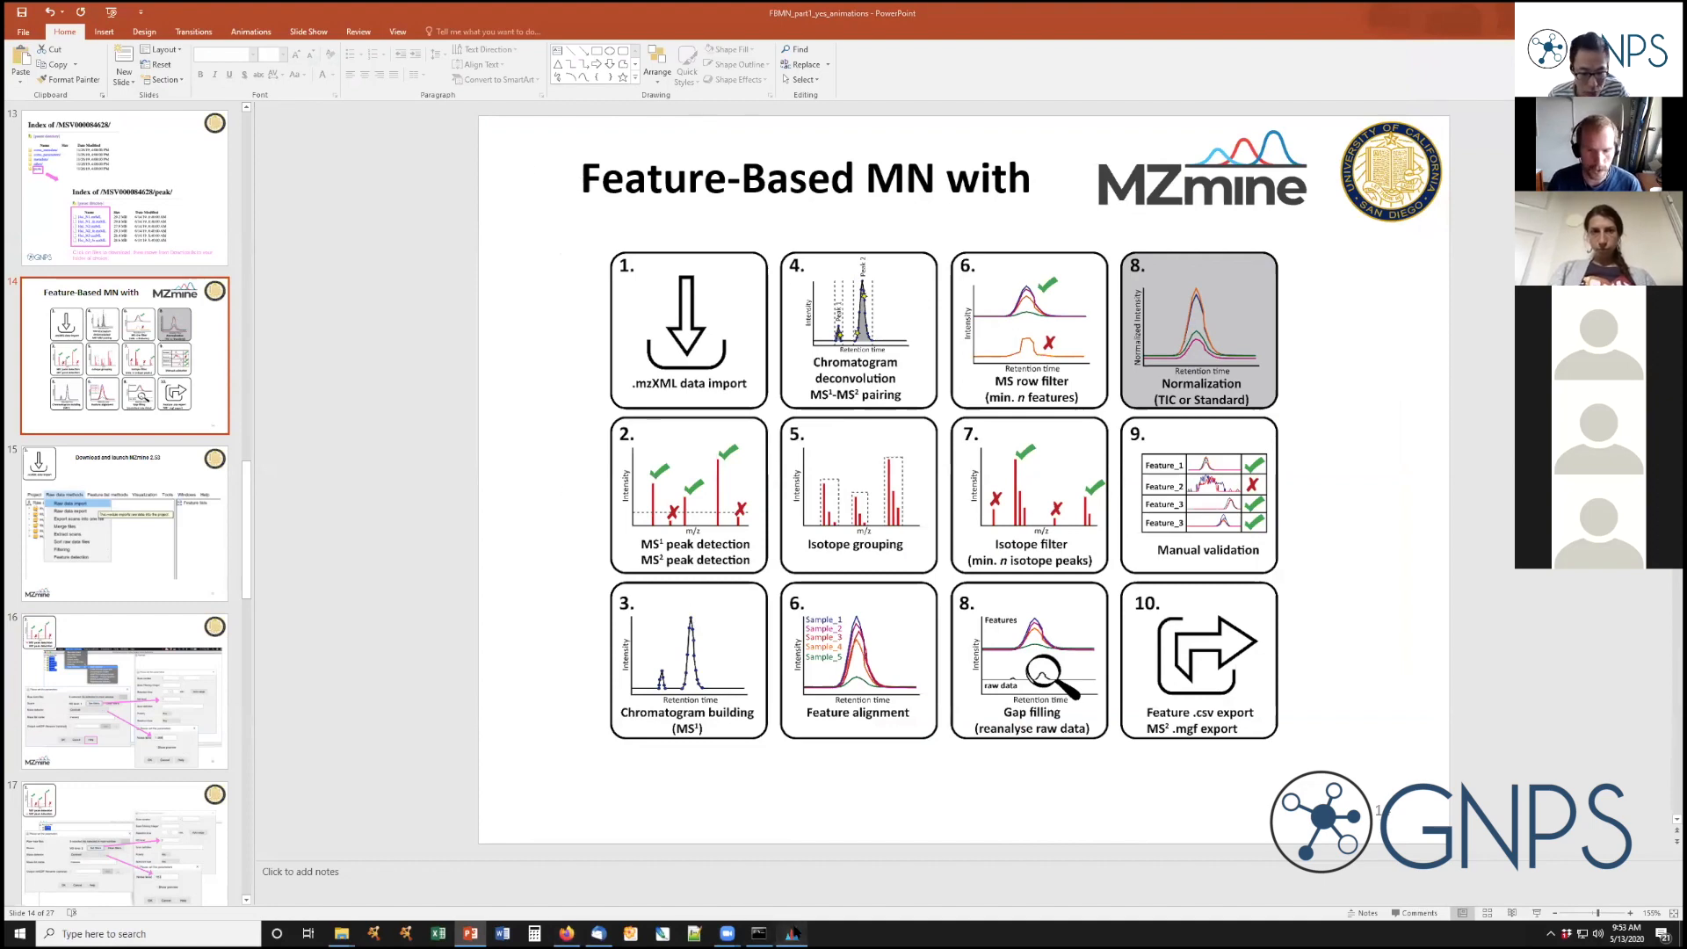
{"action": "left_click", "coordinate": [792, 933]}
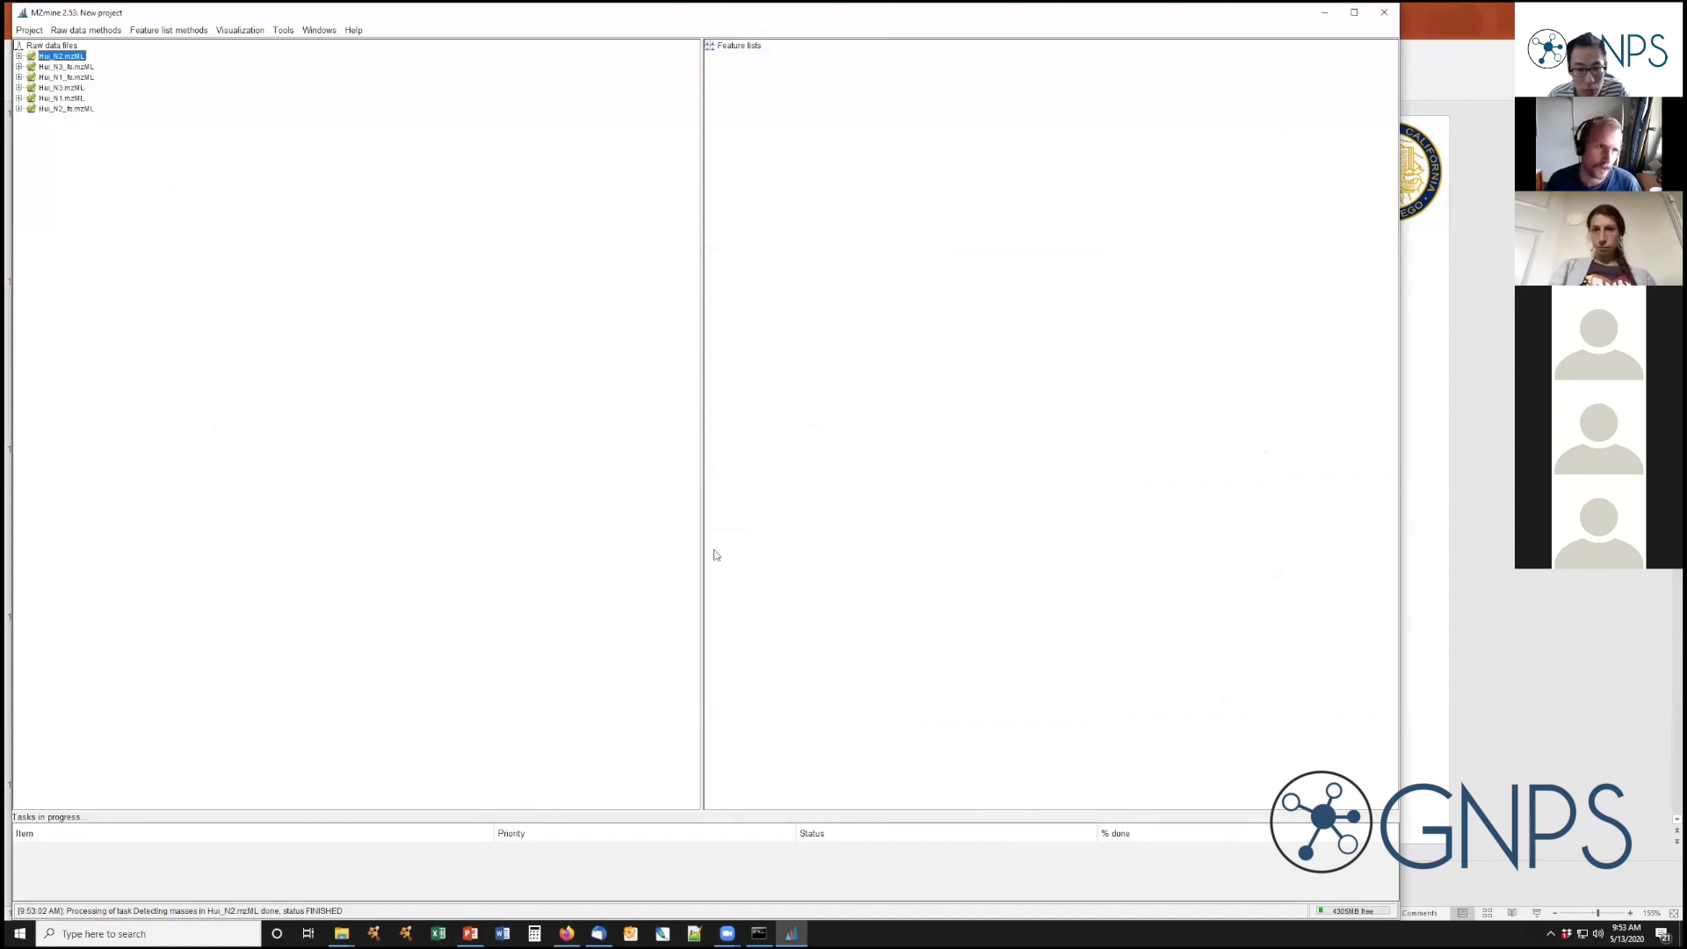
Set up the ADAP Chromatogram builder for all raw data files with the mass list MEtal_1E6_1E3
{"action": "left_click", "coordinate": [102, 34]}
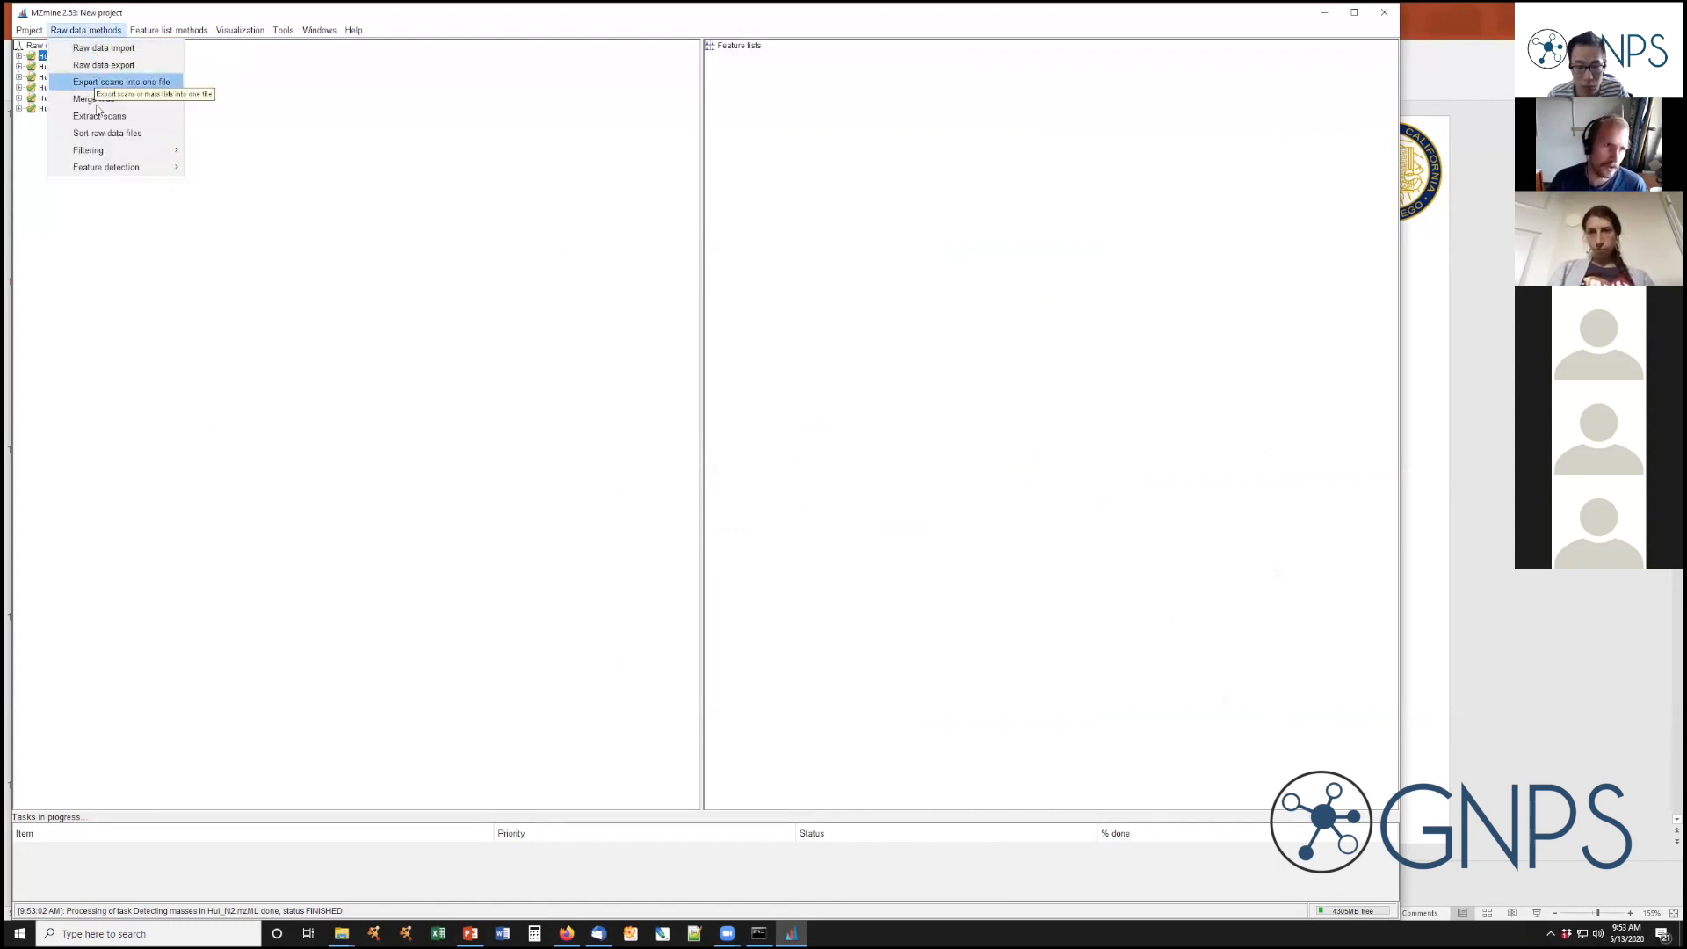
{"action": "mouse_move", "coordinate": [118, 173]}
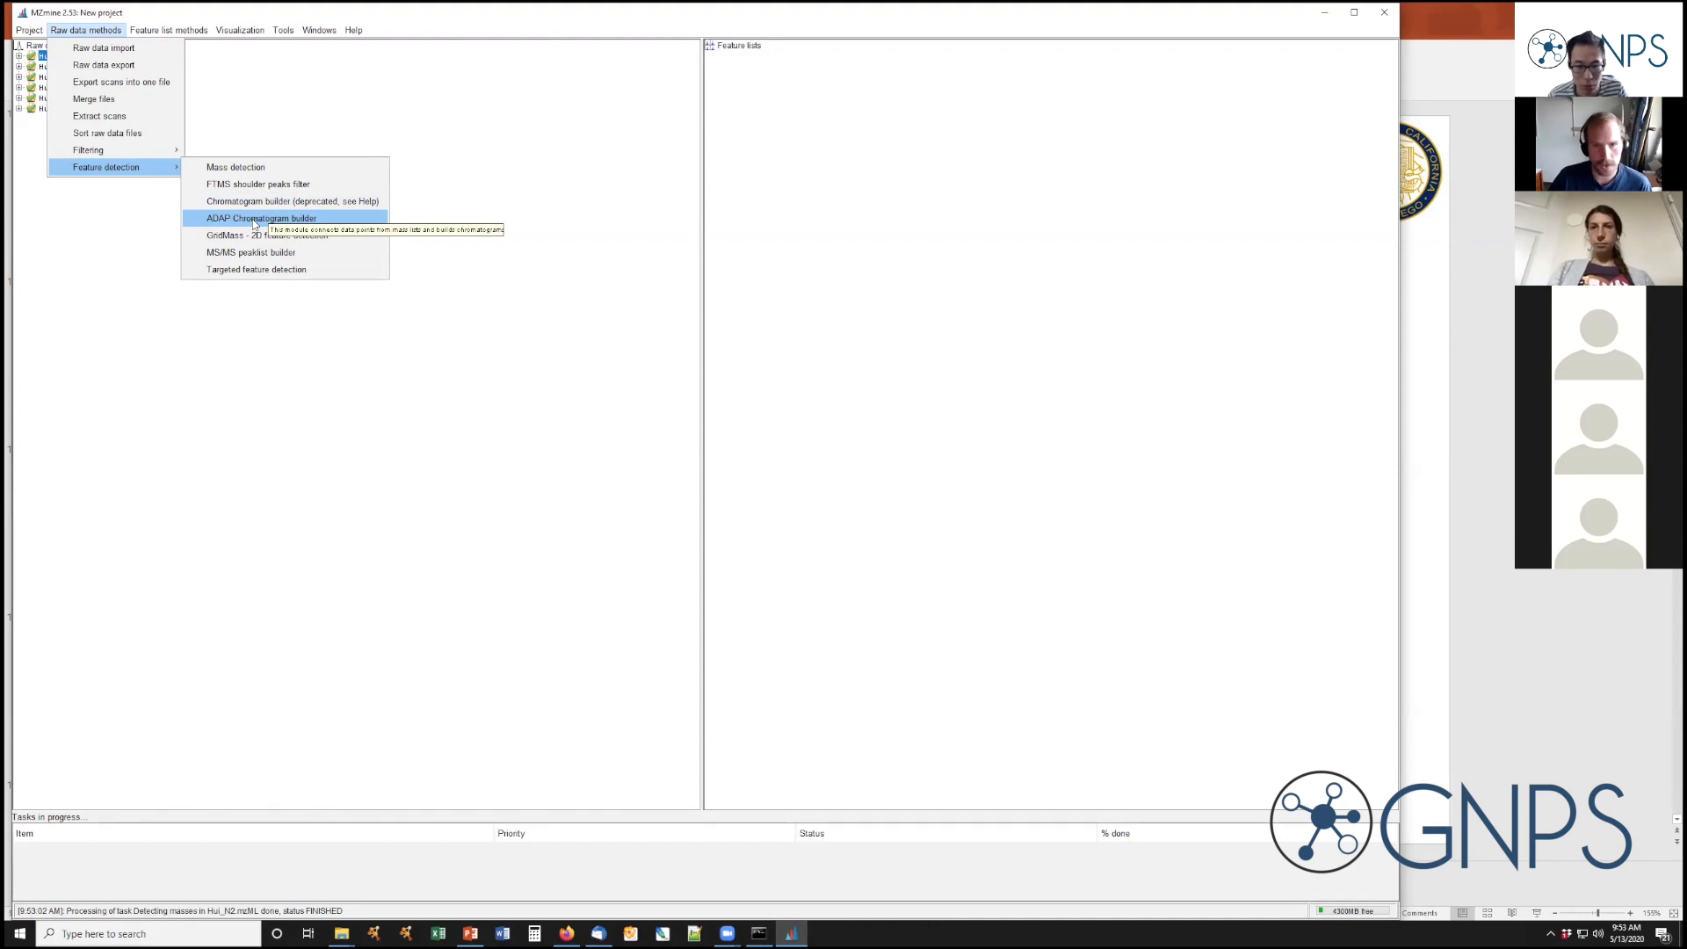
{"action": "left_click", "coordinate": [254, 220]}
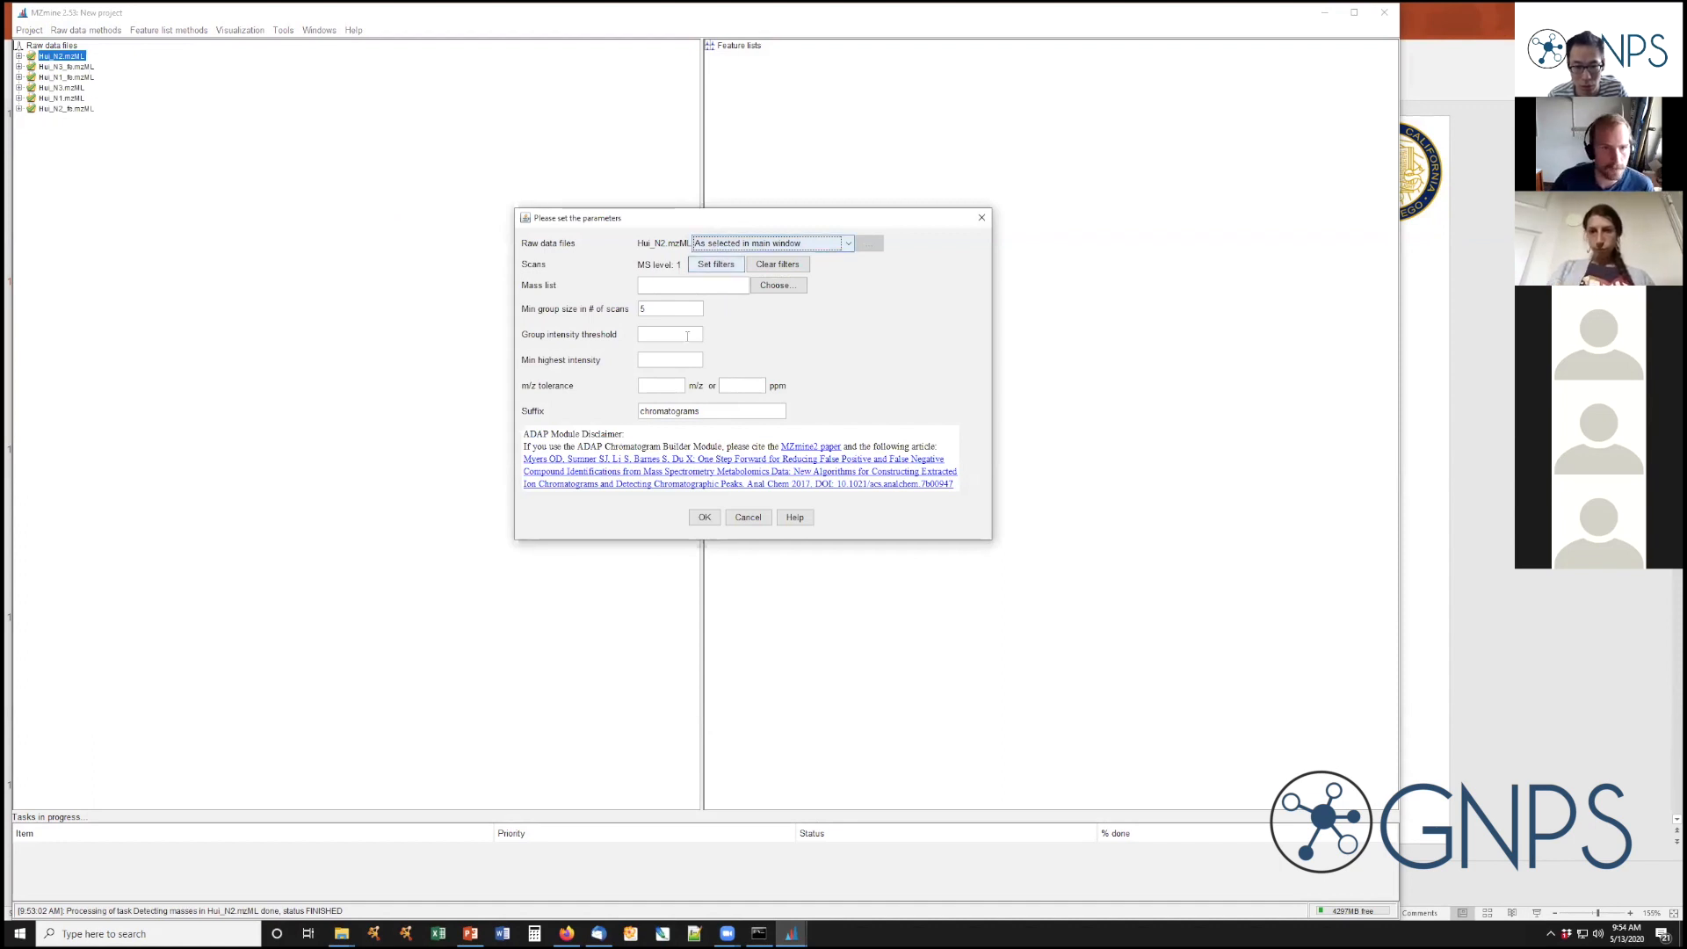
{"action": "left_click", "coordinate": [849, 244]}
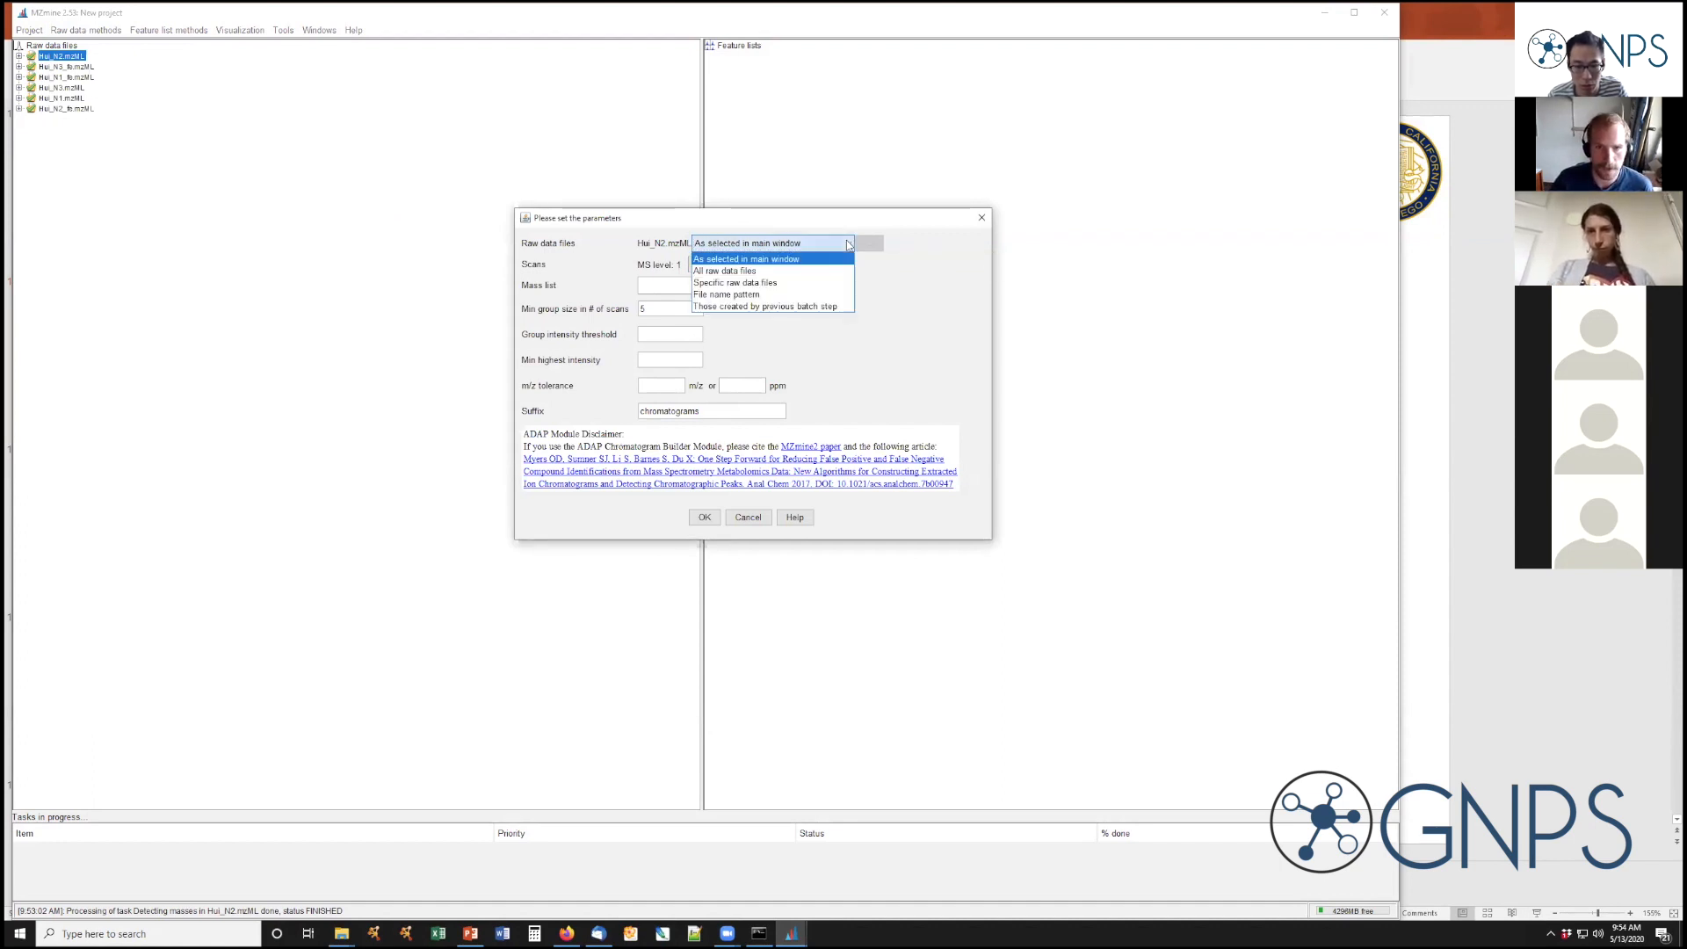
{"action": "left_click", "coordinate": [741, 272]}
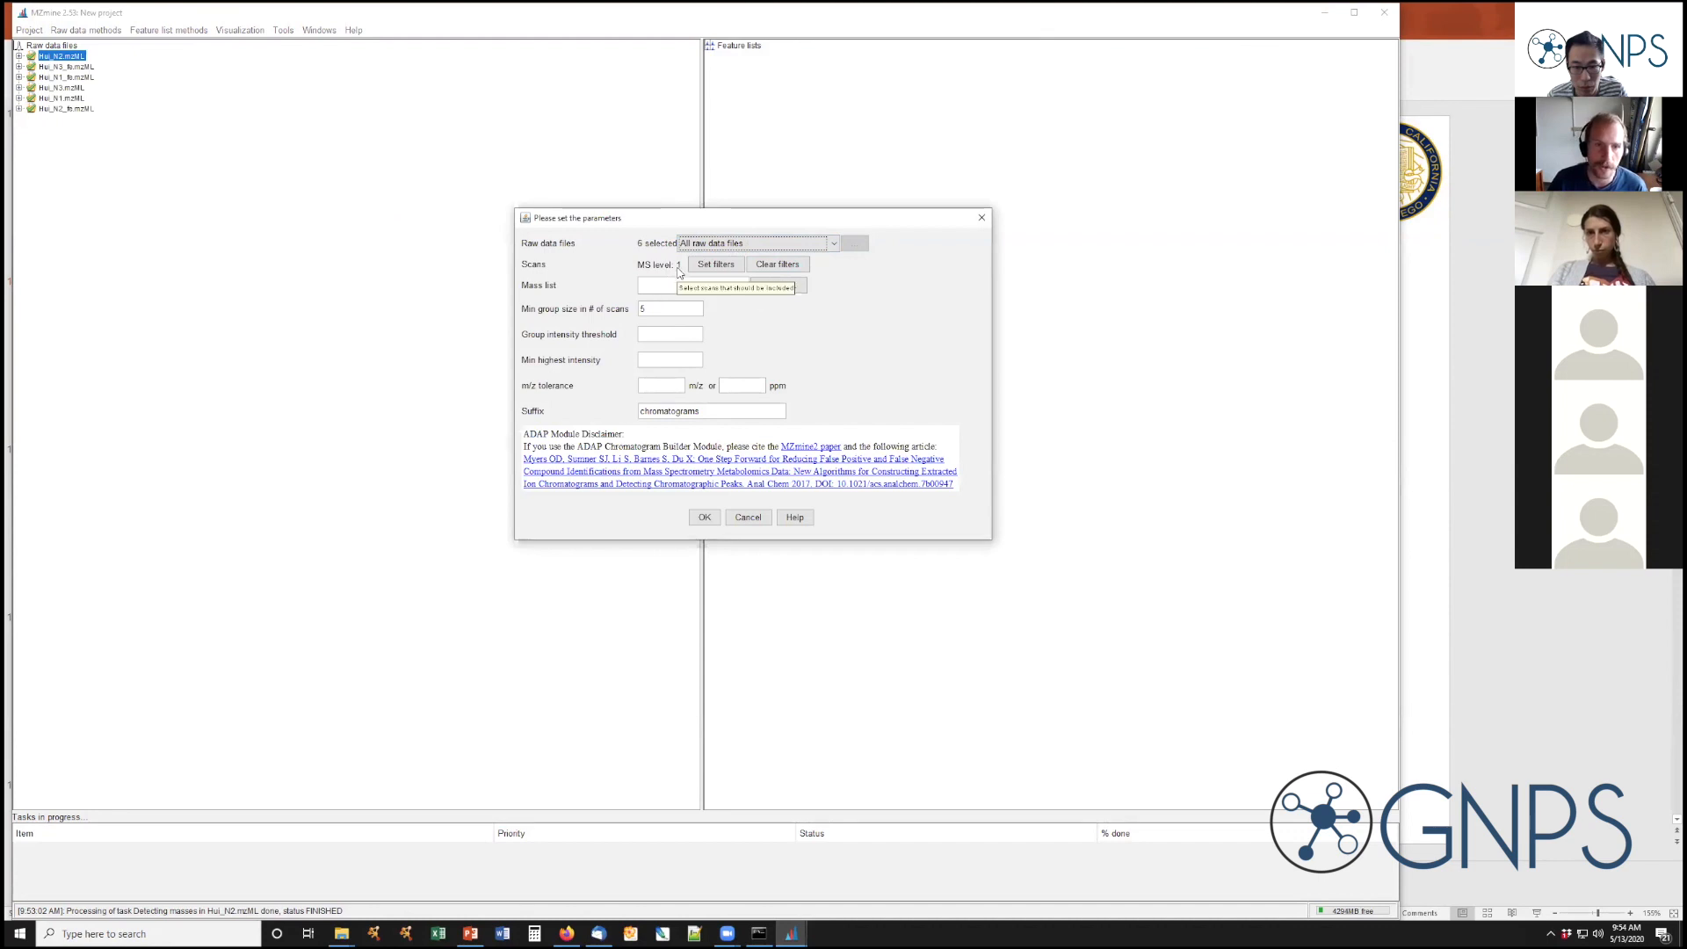
{"action": "left_click", "coordinate": [786, 286]}
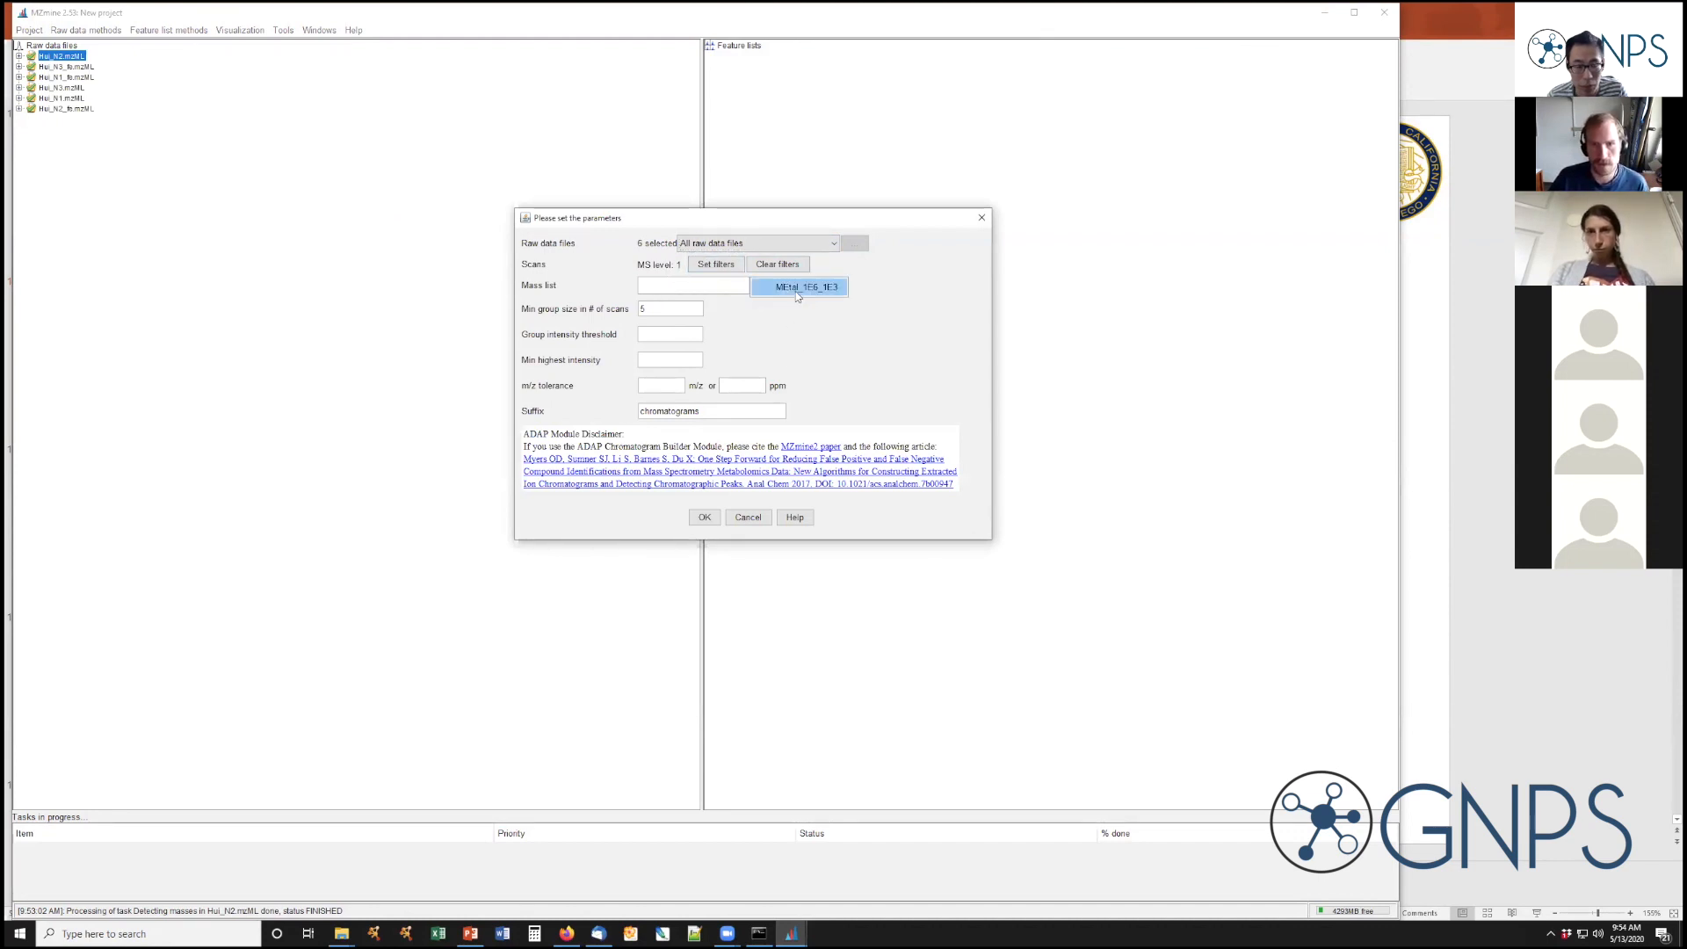
{"action": "left_click", "coordinate": [797, 292]}
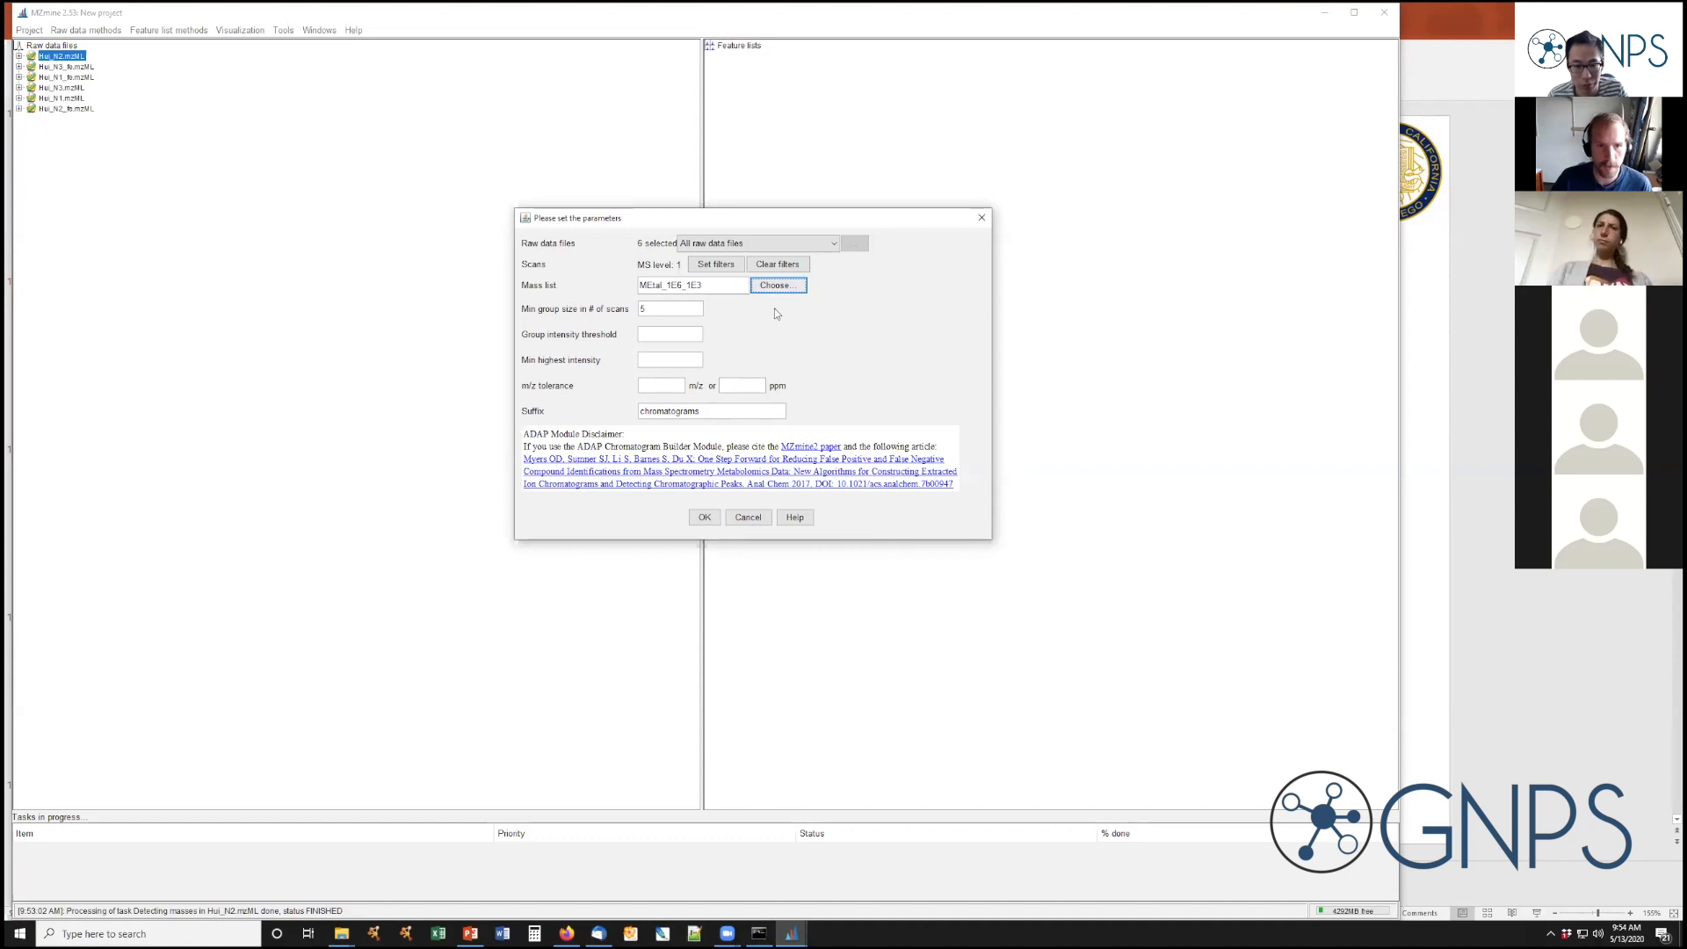
Try a minimum group size of 30 scans and restore the value to 5
{"action": "mouse_move", "coordinate": [668, 308]}
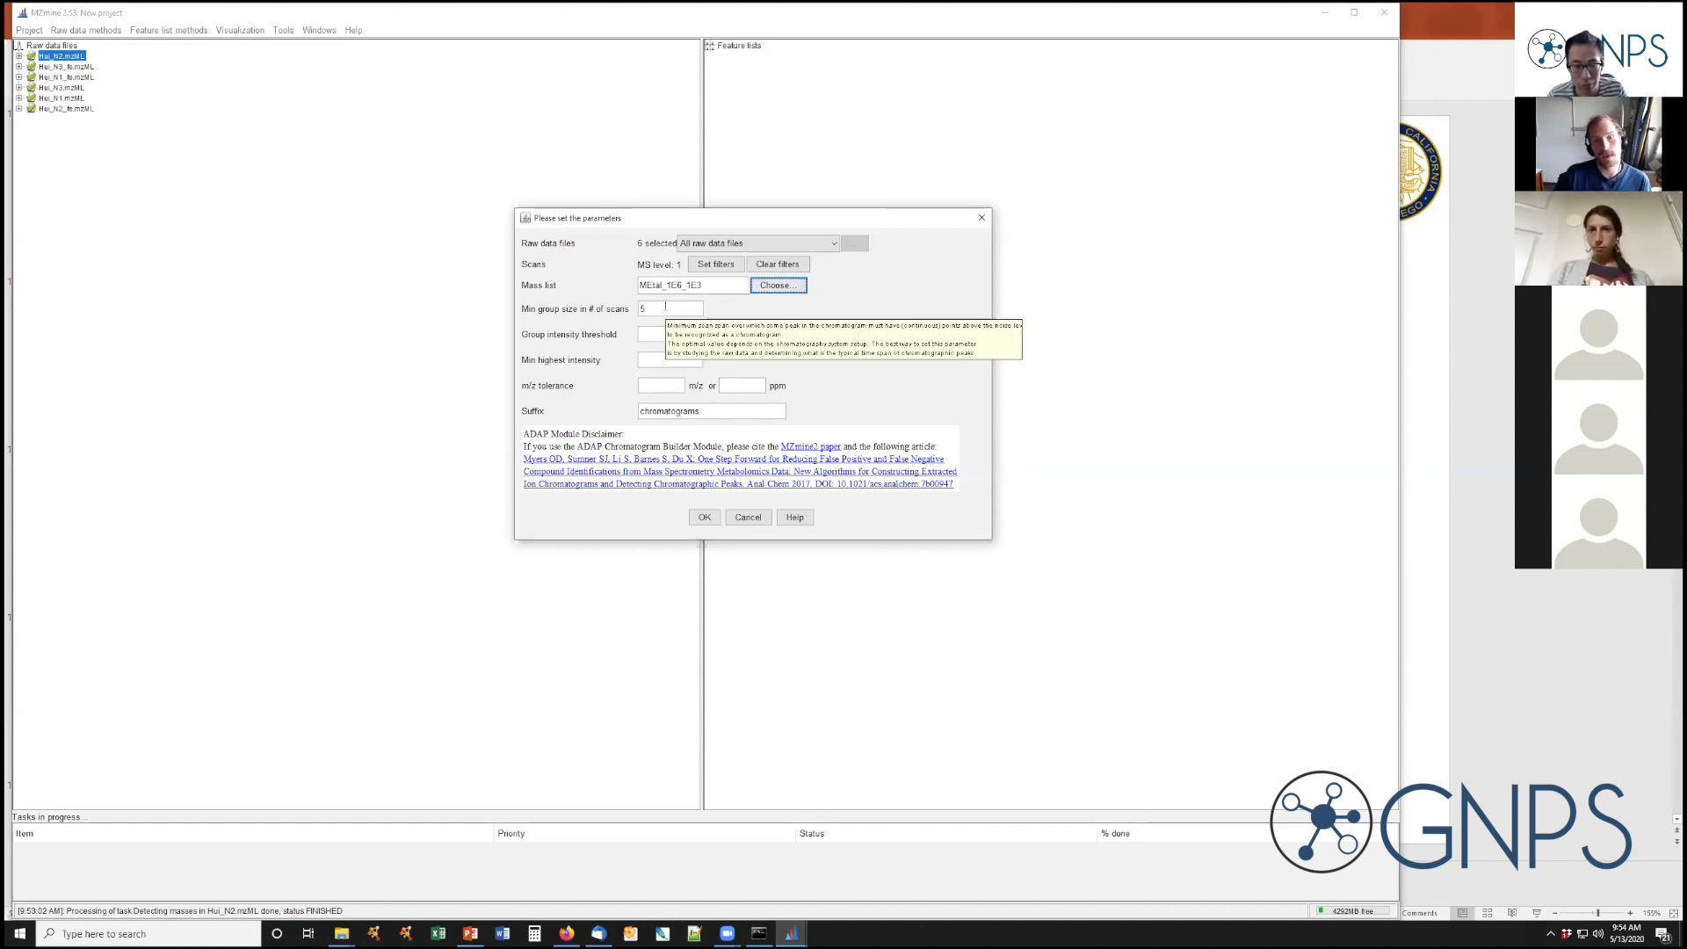
{"action": "left_click", "coordinate": [658, 310]}
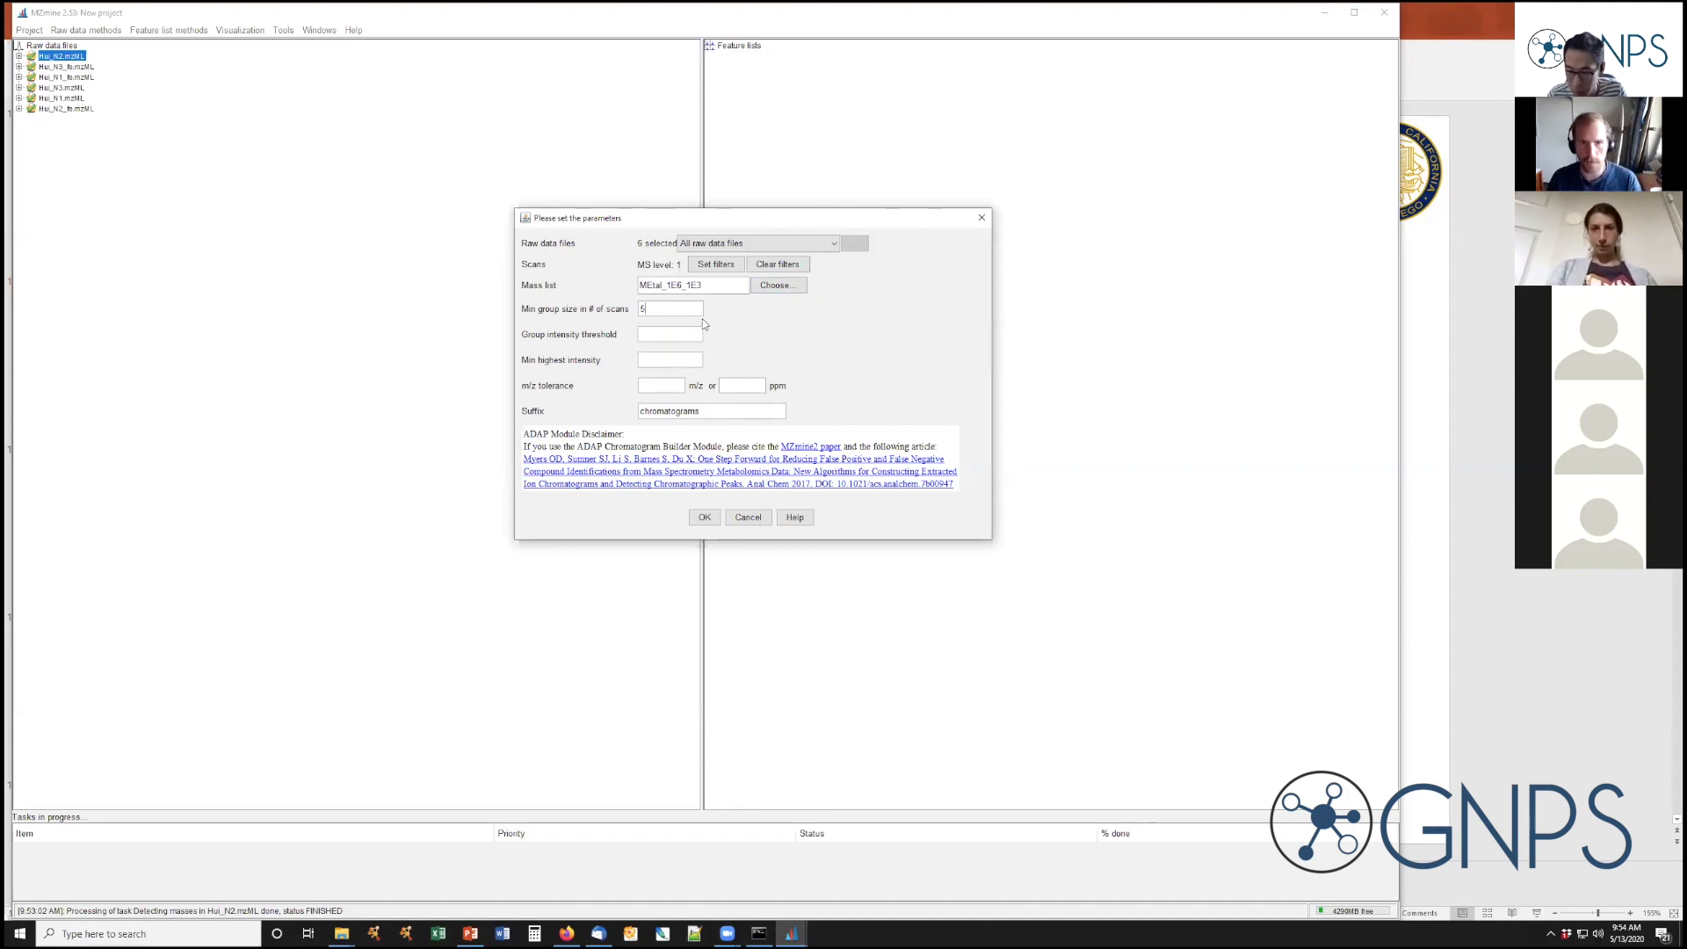
{"action": "double_click", "coordinate": [672, 307]}
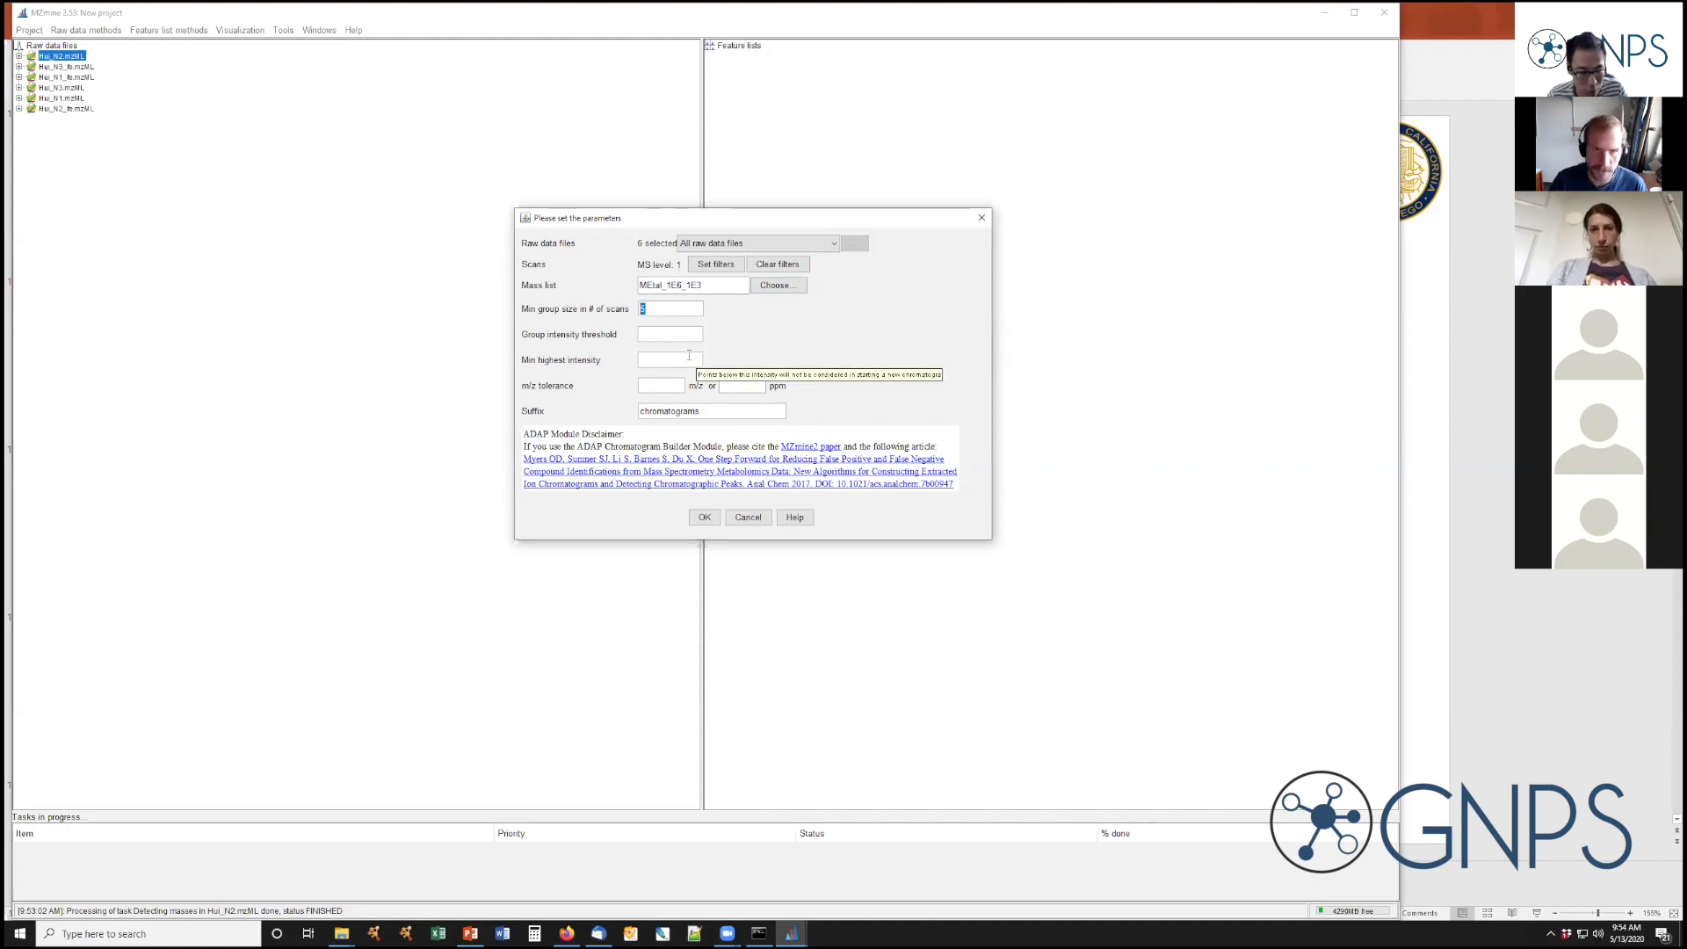
{"action": "type", "text": "30"}
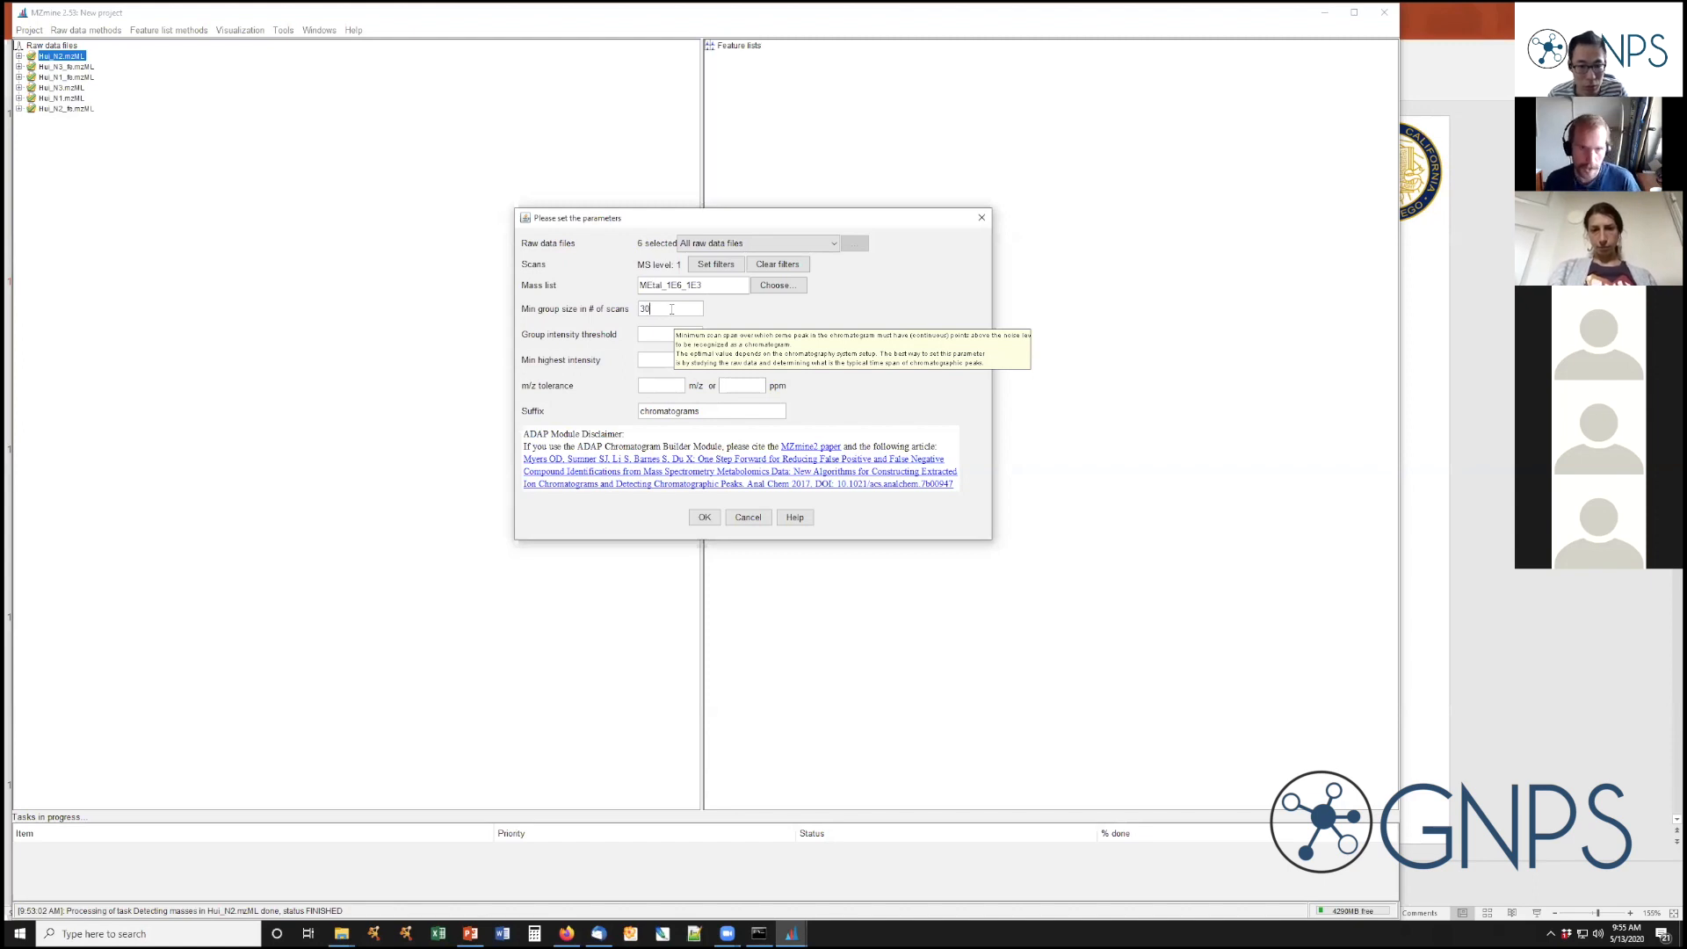
{"action": "left_click_drag", "start_coordinate": [653, 309], "coordinate": [604, 313]}
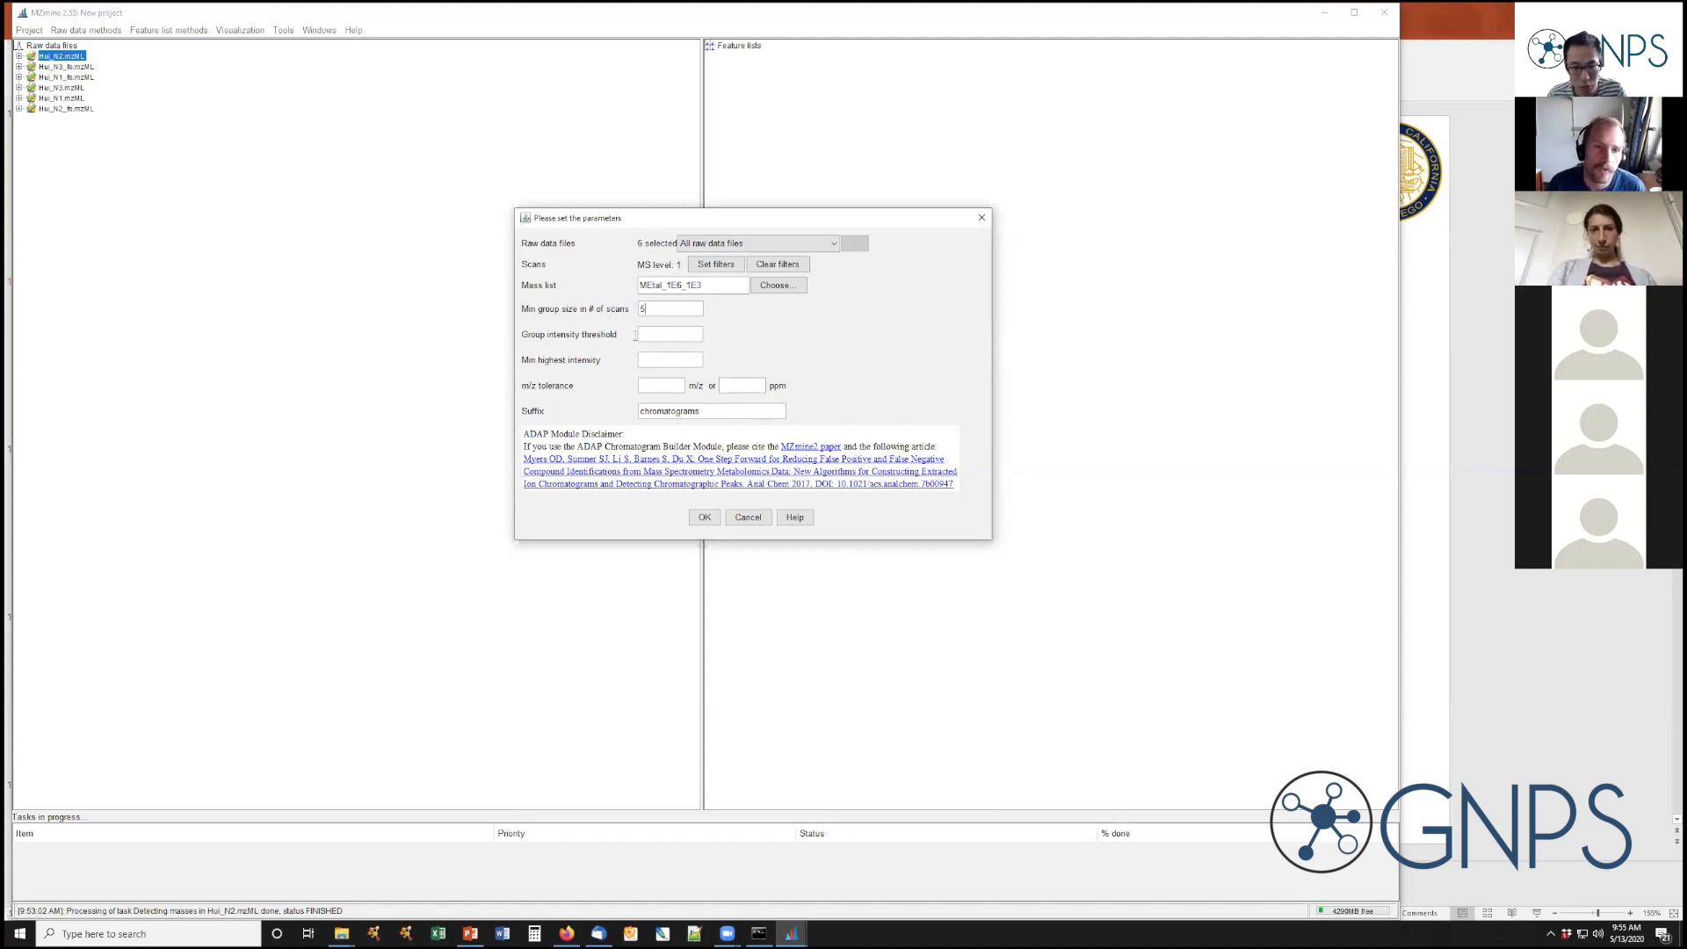
Set both the group intensity threshold and the minimum highest intensity to 3E6
{"action": "mouse_move", "coordinate": [647, 336]}
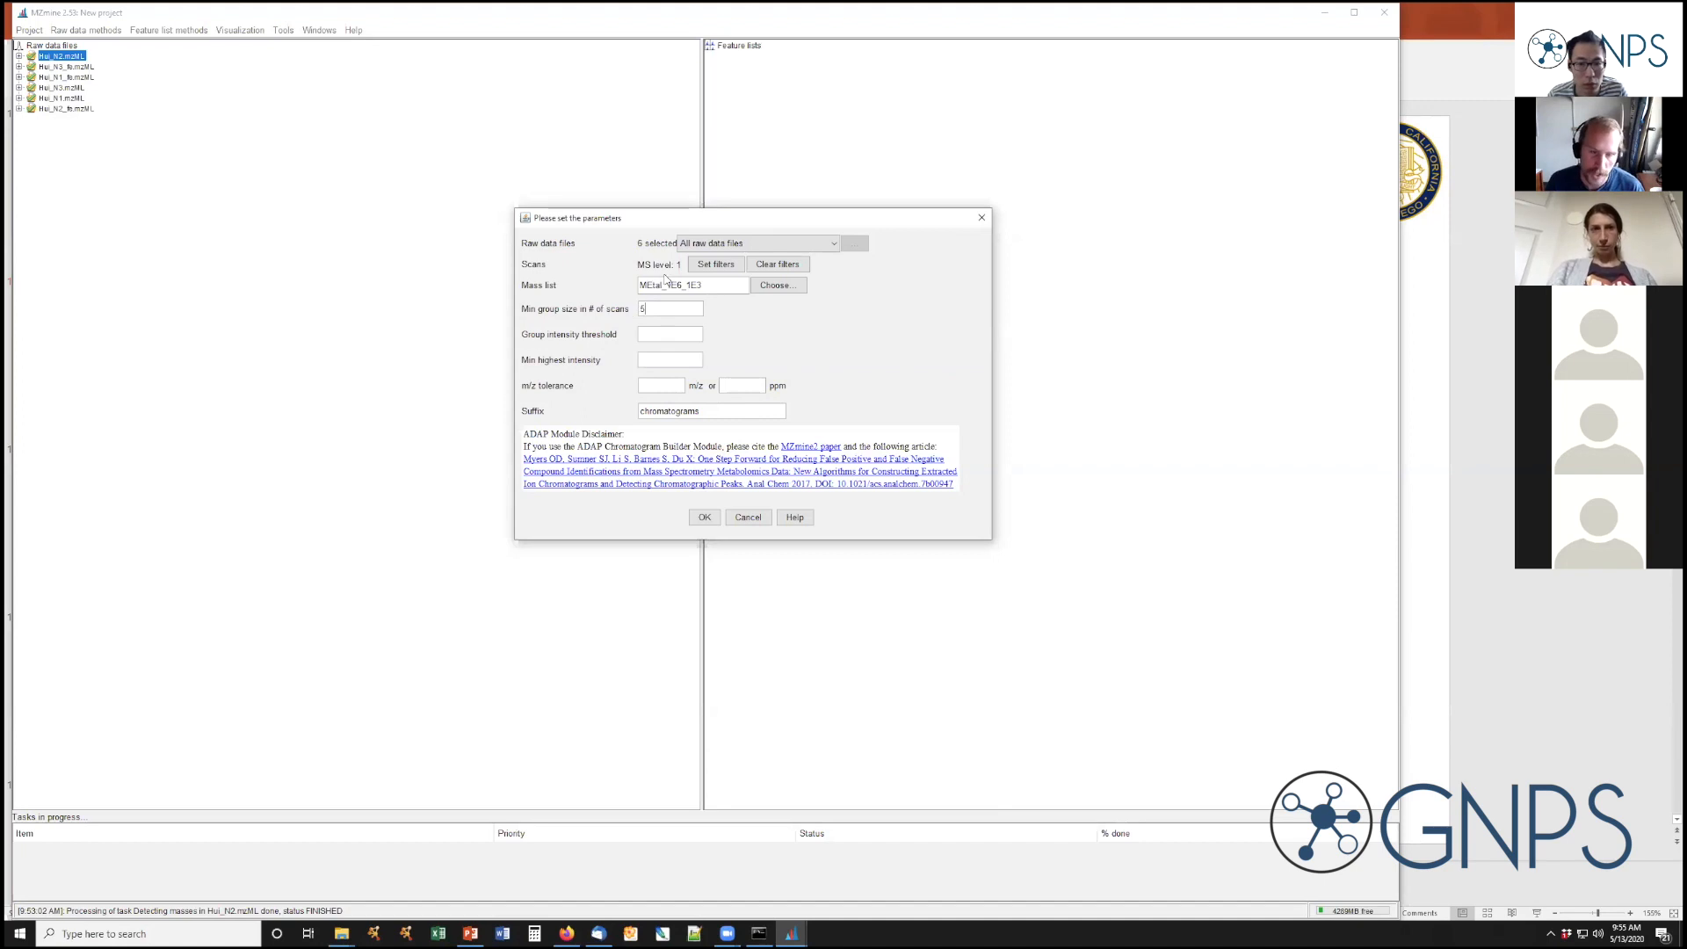
{"action": "mouse_move", "coordinate": [663, 276]}
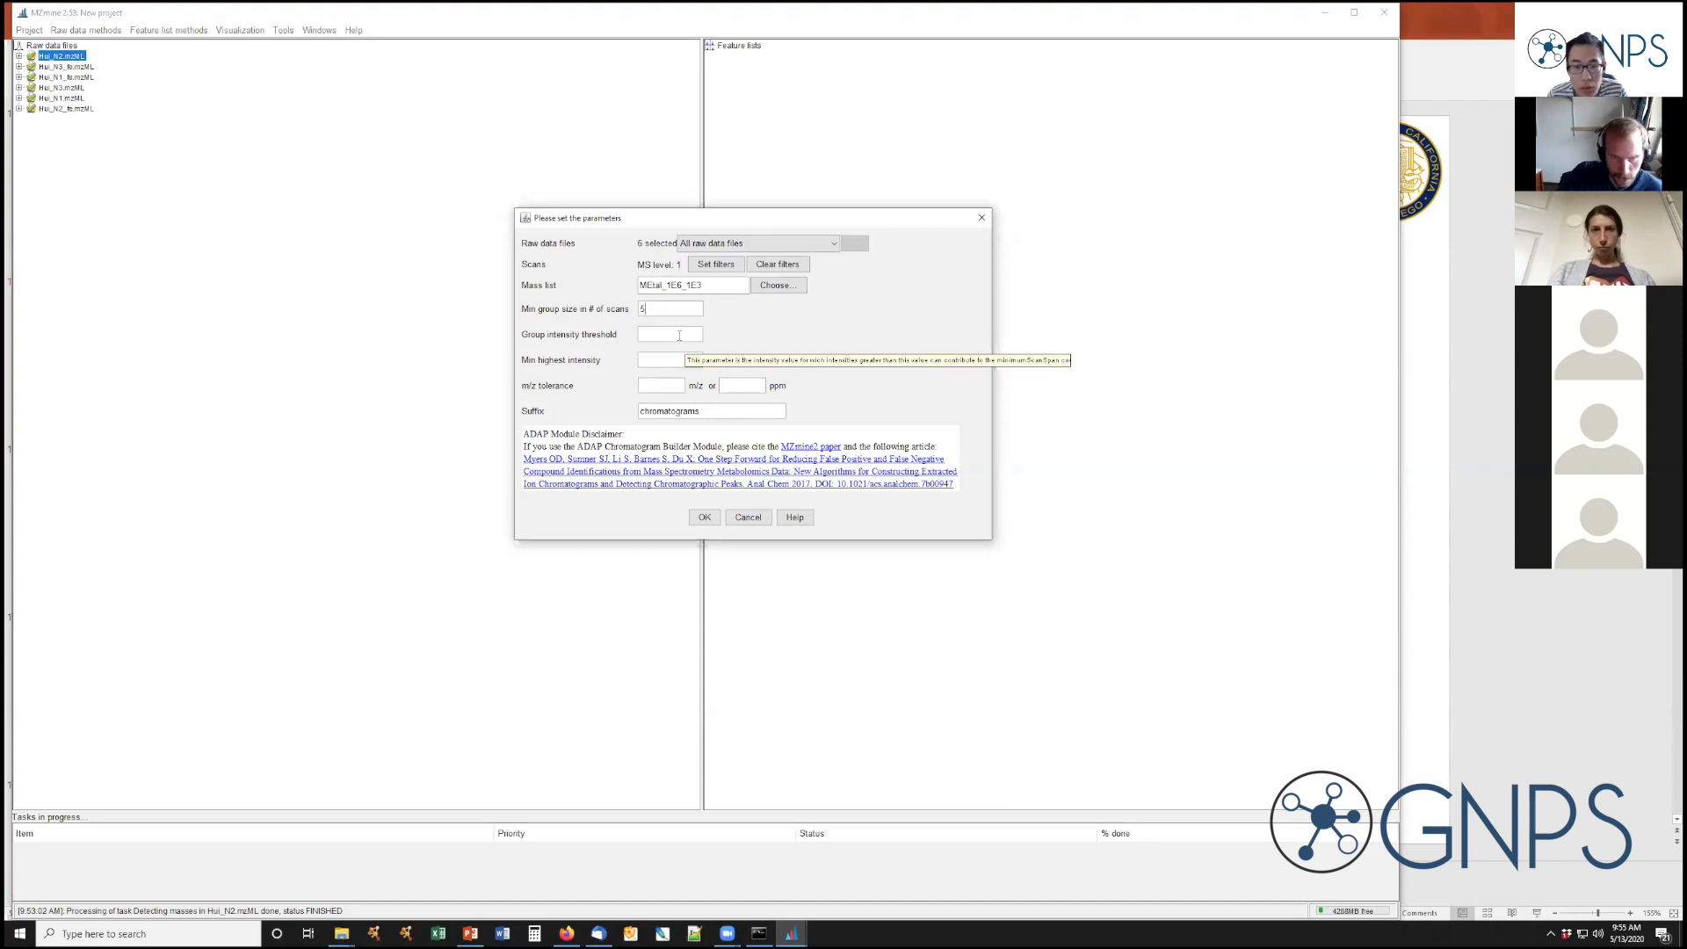
{"action": "left_click", "coordinate": [672, 336]}
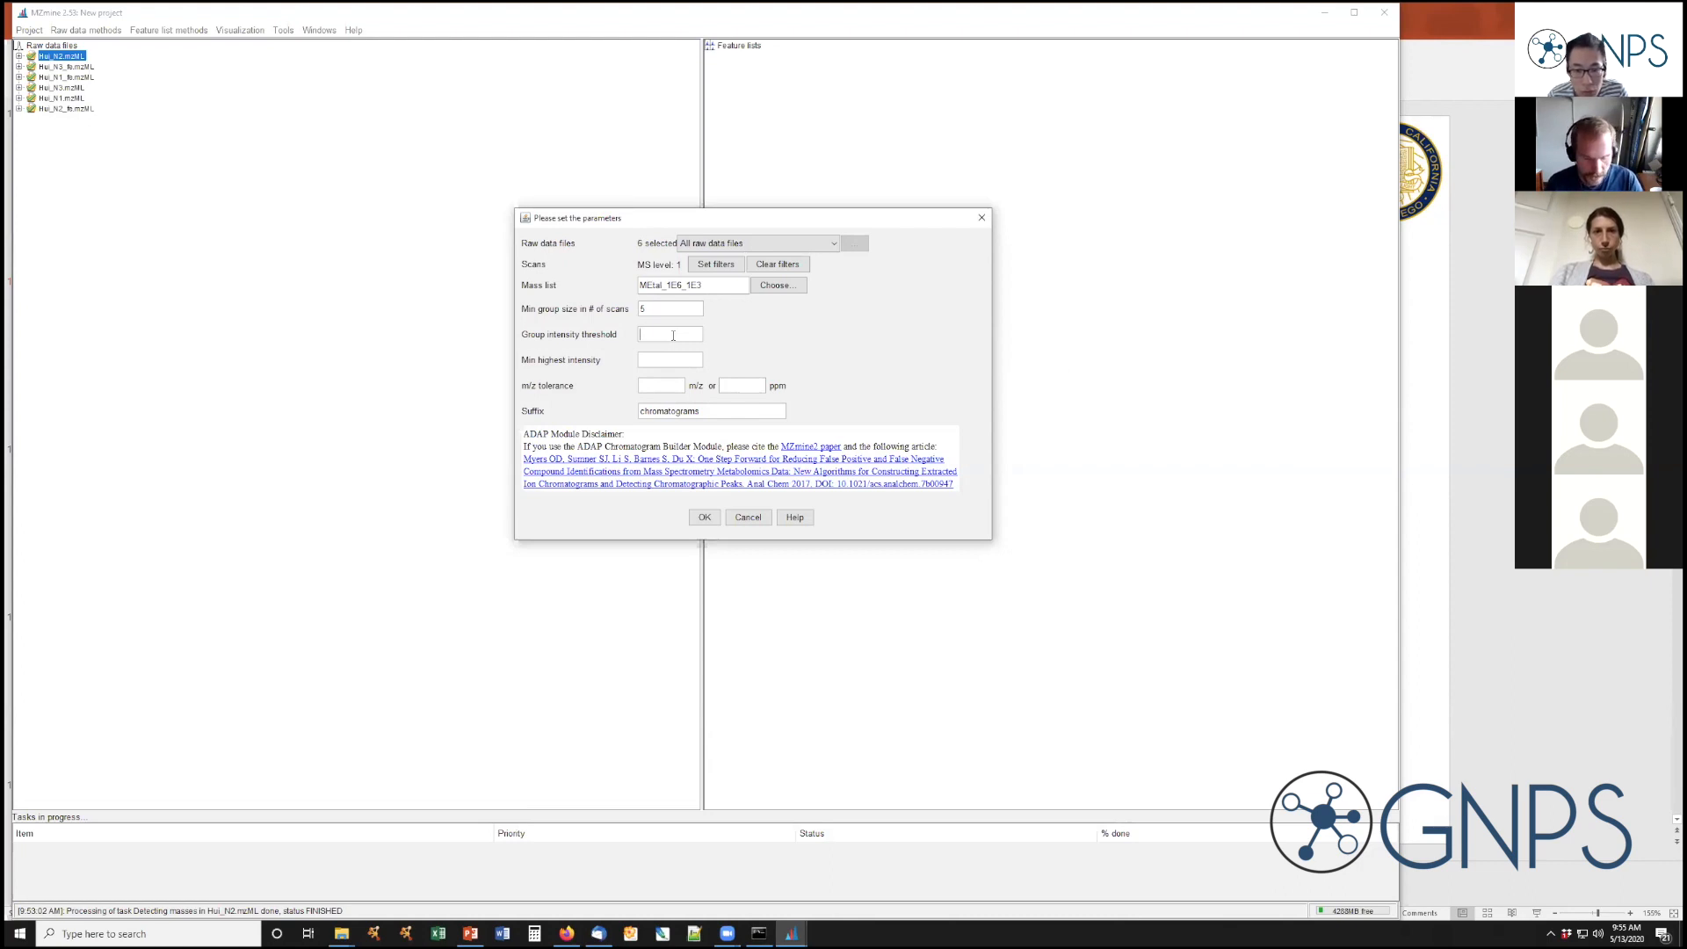
{"action": "type", "text": "3E"}
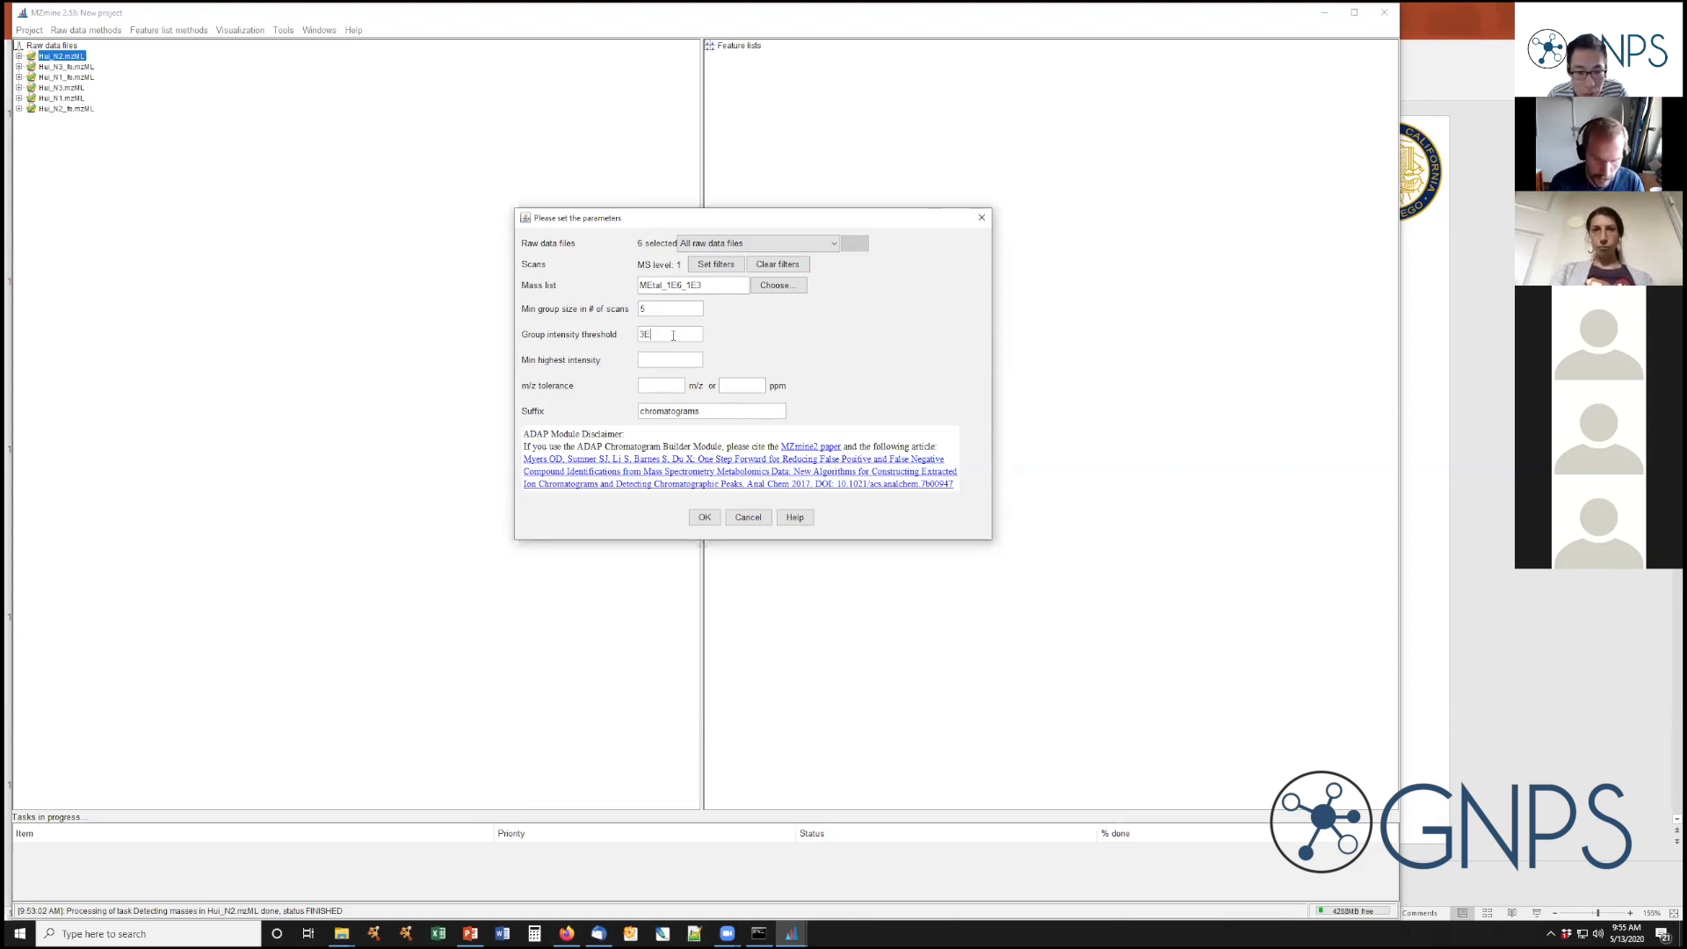
{"action": "type", "text": "6"}
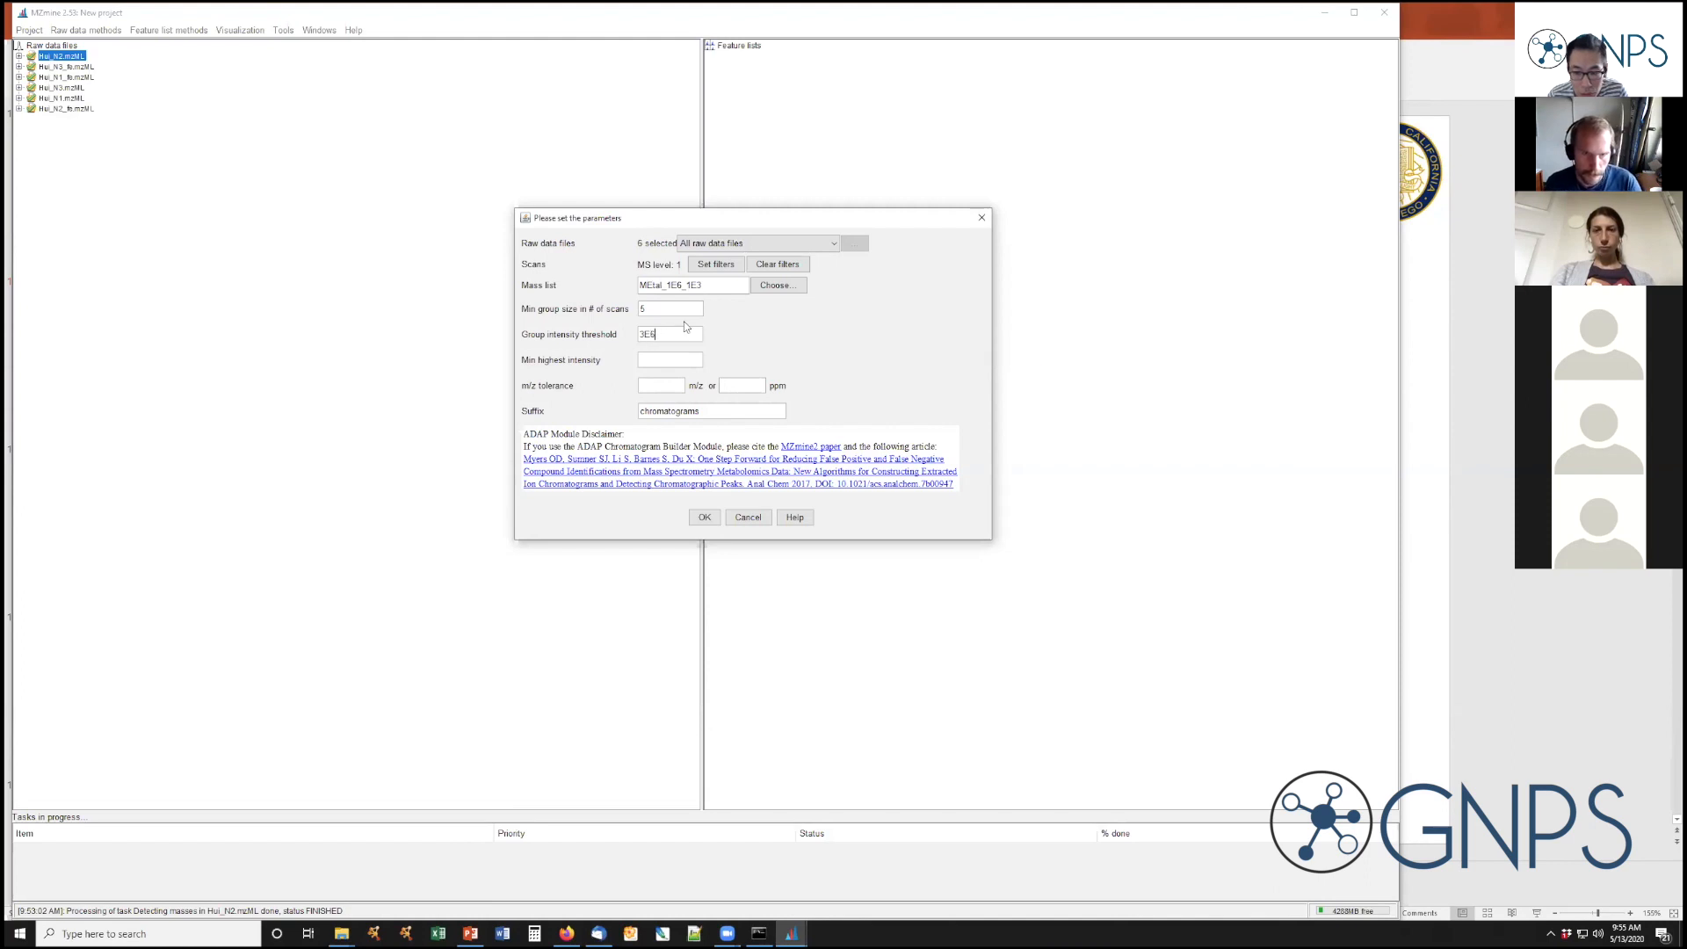
{"action": "left_click_drag", "start_coordinate": [679, 332], "coordinate": [593, 323]}
{"action": "key", "text": "ctrl+c"}
{"action": "key", "text": "Tab"}
{"action": "key", "text": "ctrl+v"}
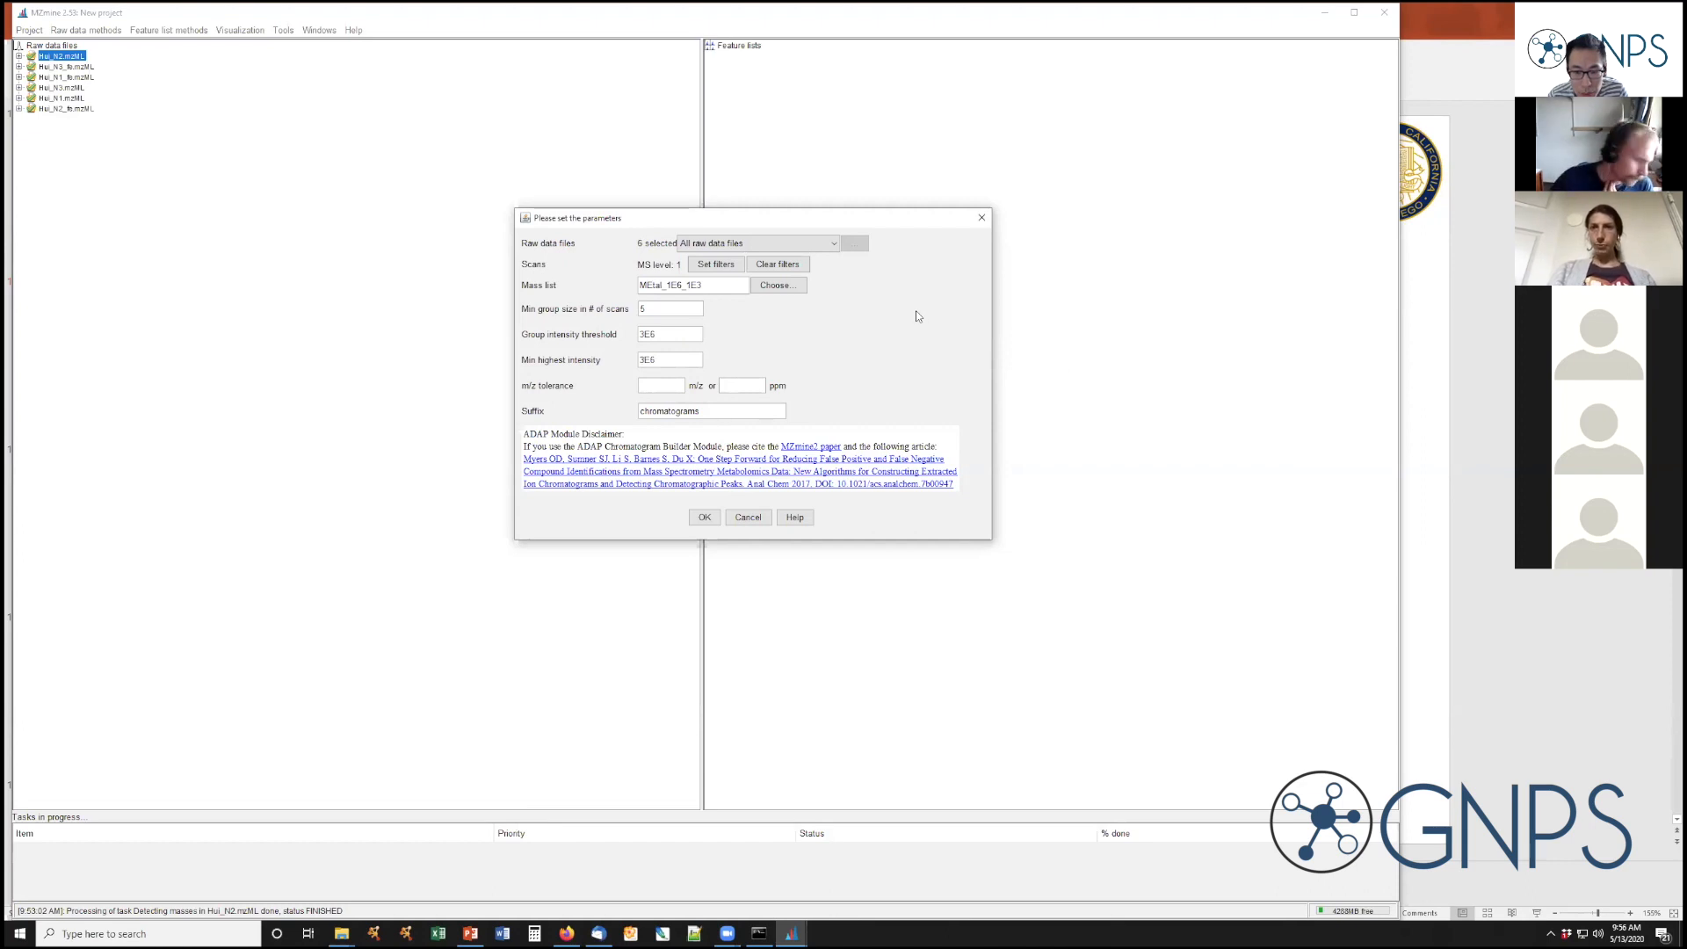
Try an m/z tolerance of 10 ppm and one of 0.5 m/z, clearing each value
{"action": "left_click", "coordinate": [658, 389]}
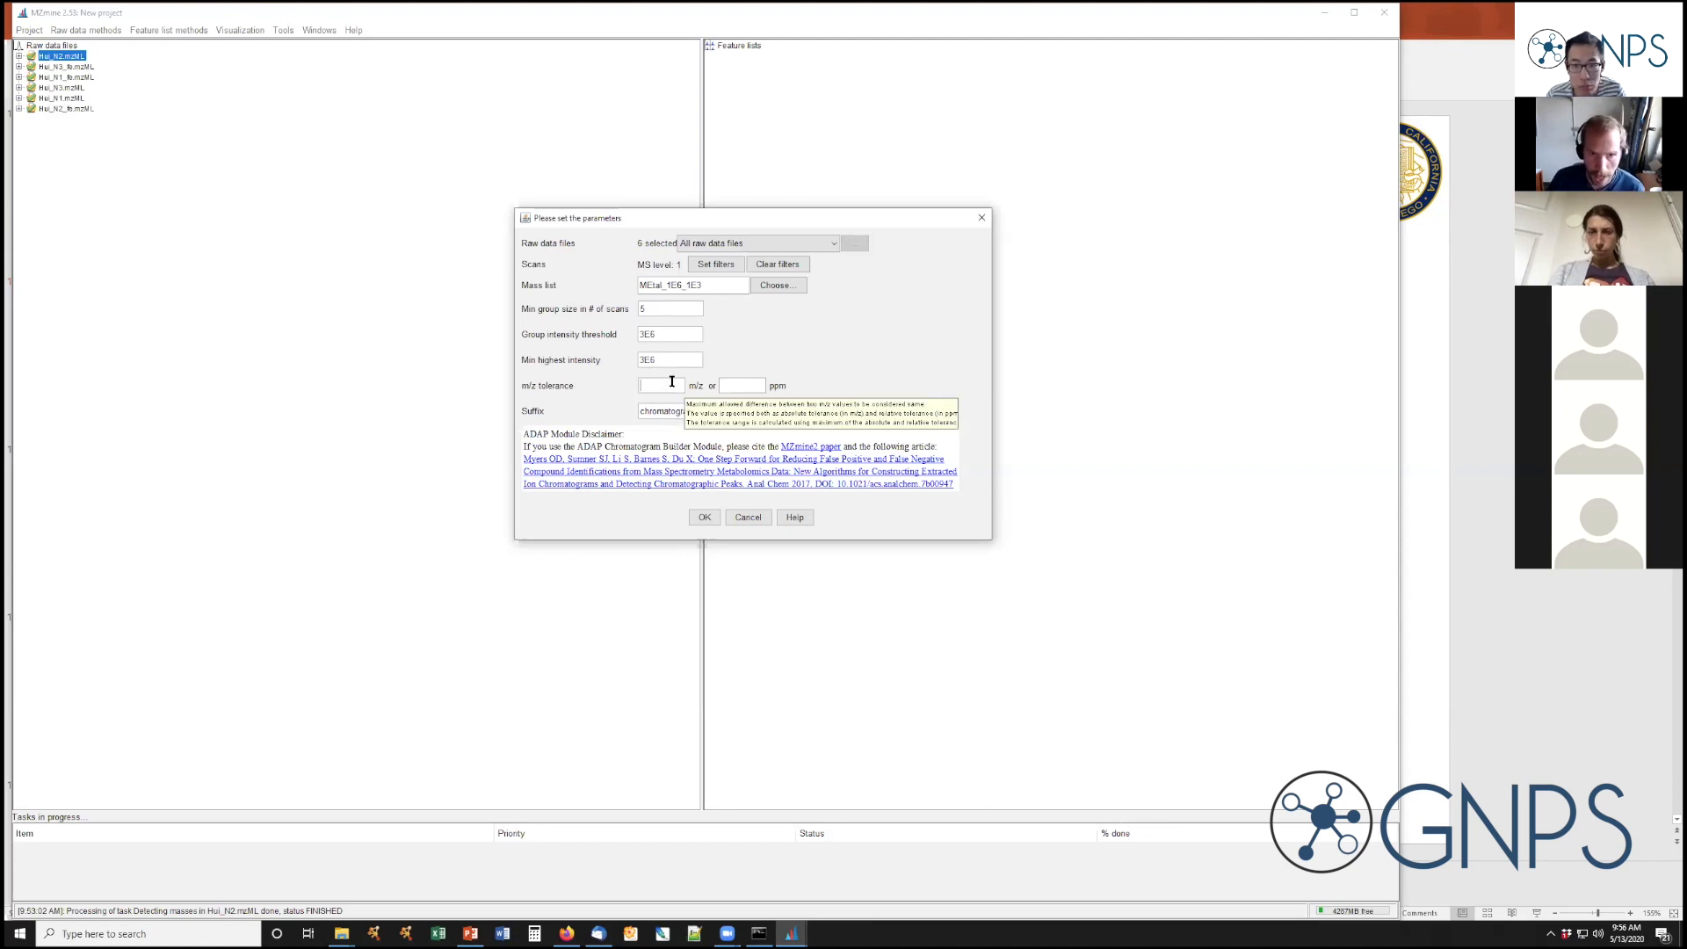
{"action": "left_click", "coordinate": [657, 390]}
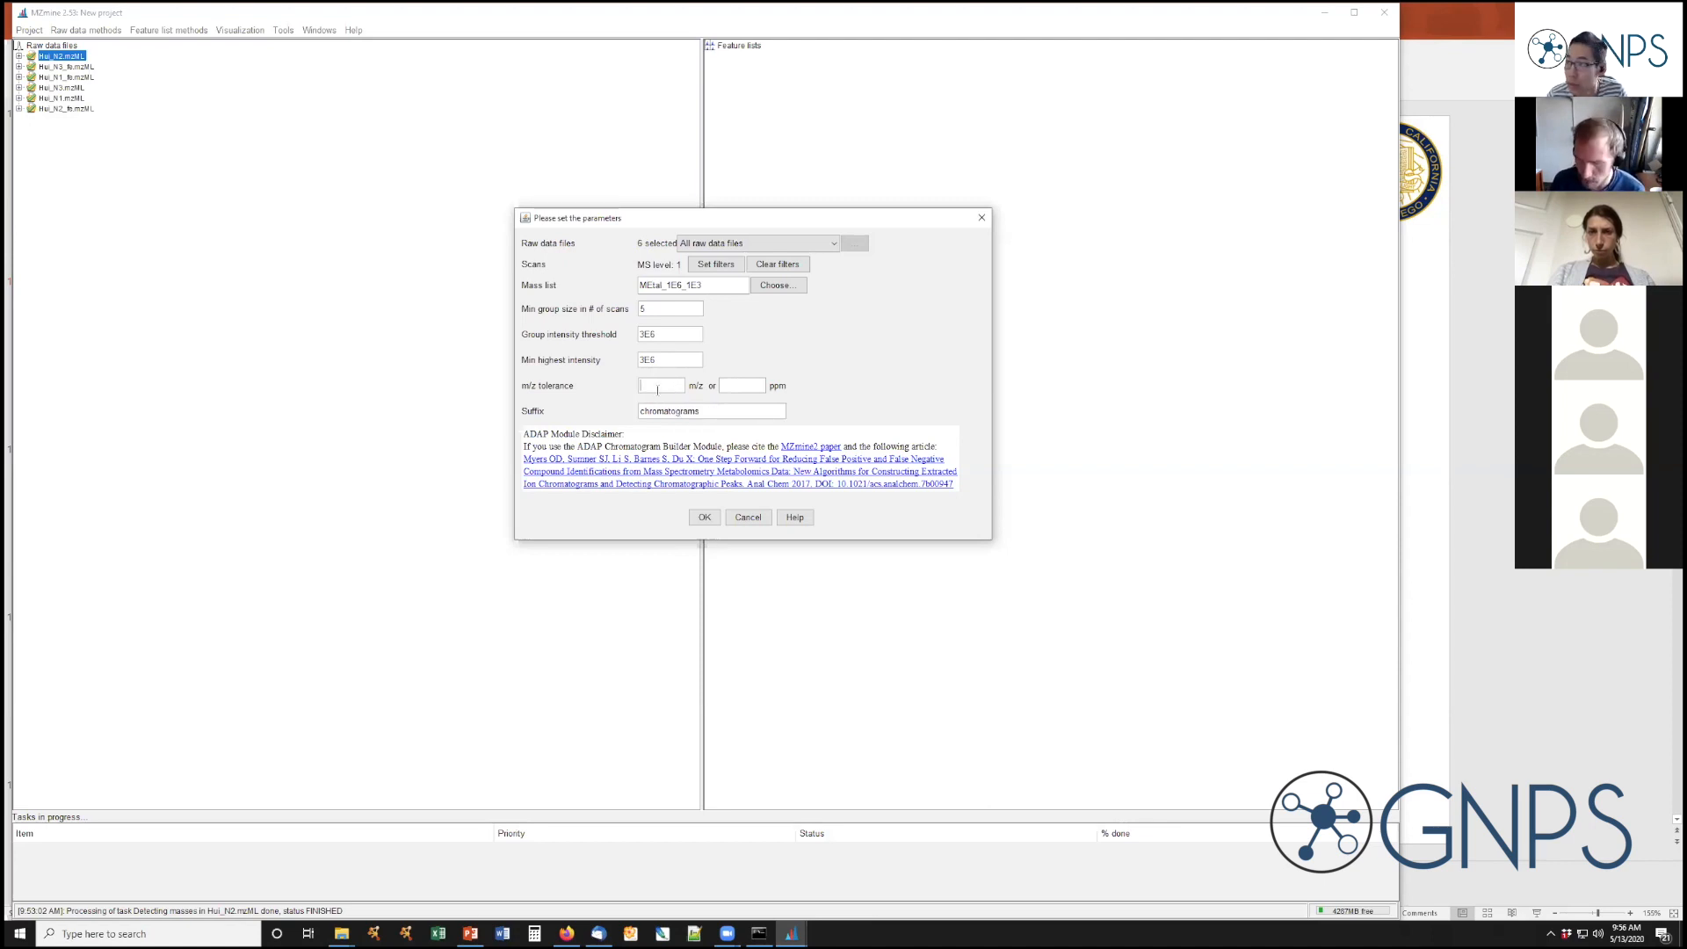
{"action": "left_click", "coordinate": [748, 386]}
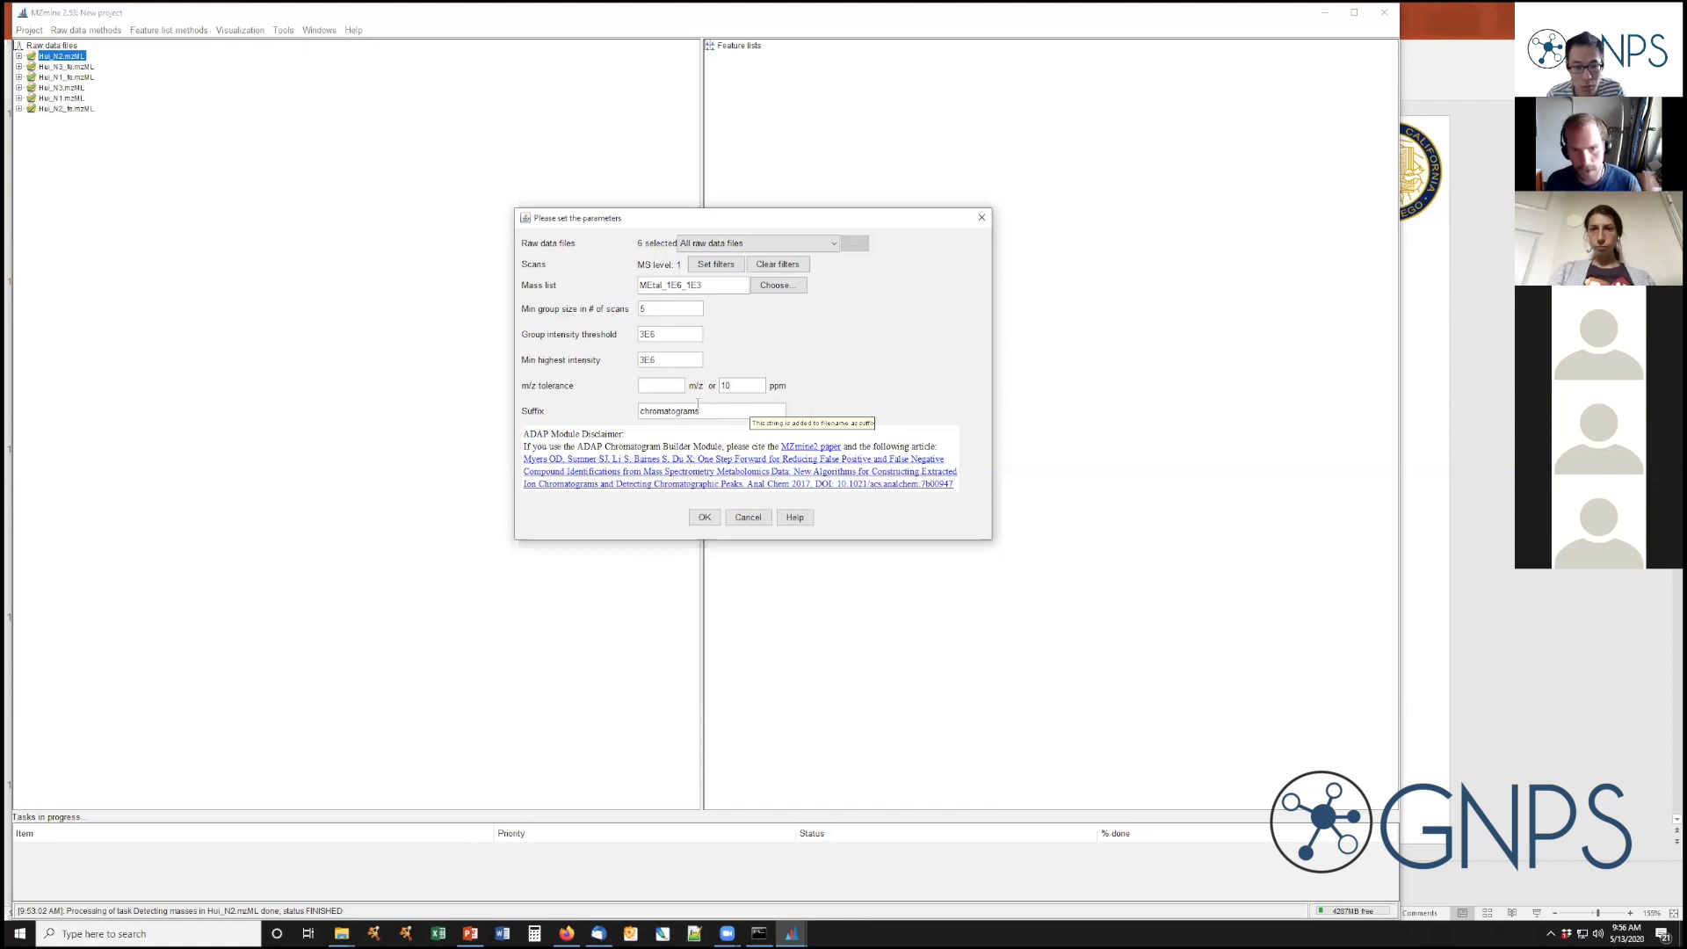
{"action": "double_click", "coordinate": [726, 385]}
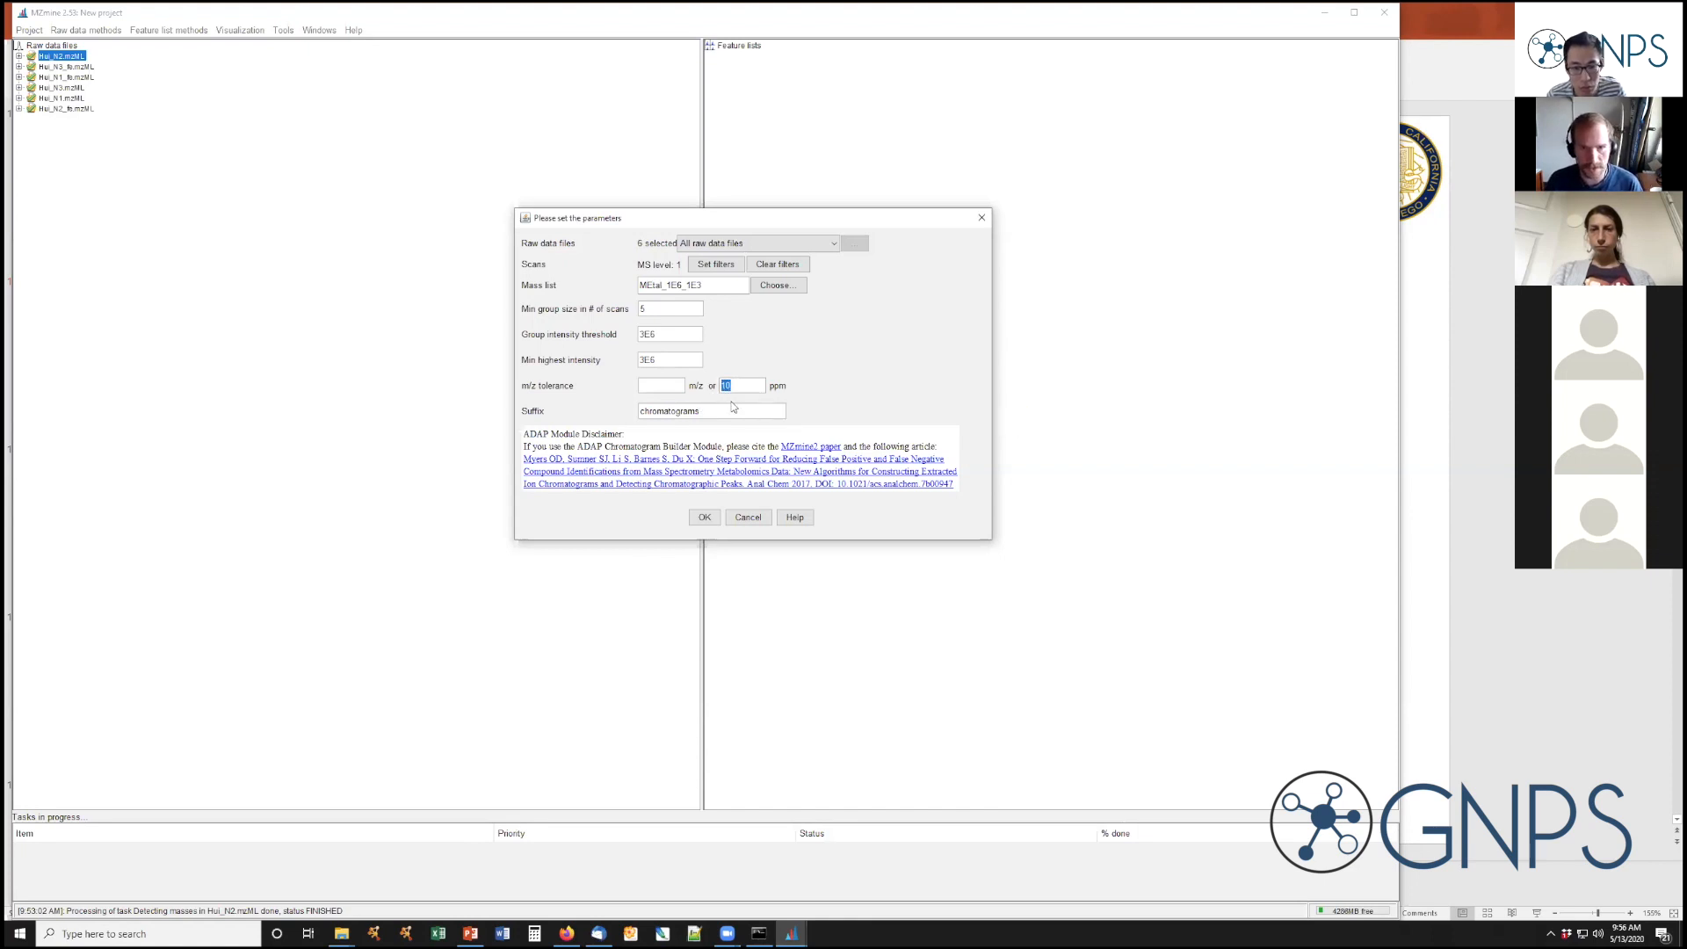
{"action": "key", "text": "BackSpace"}
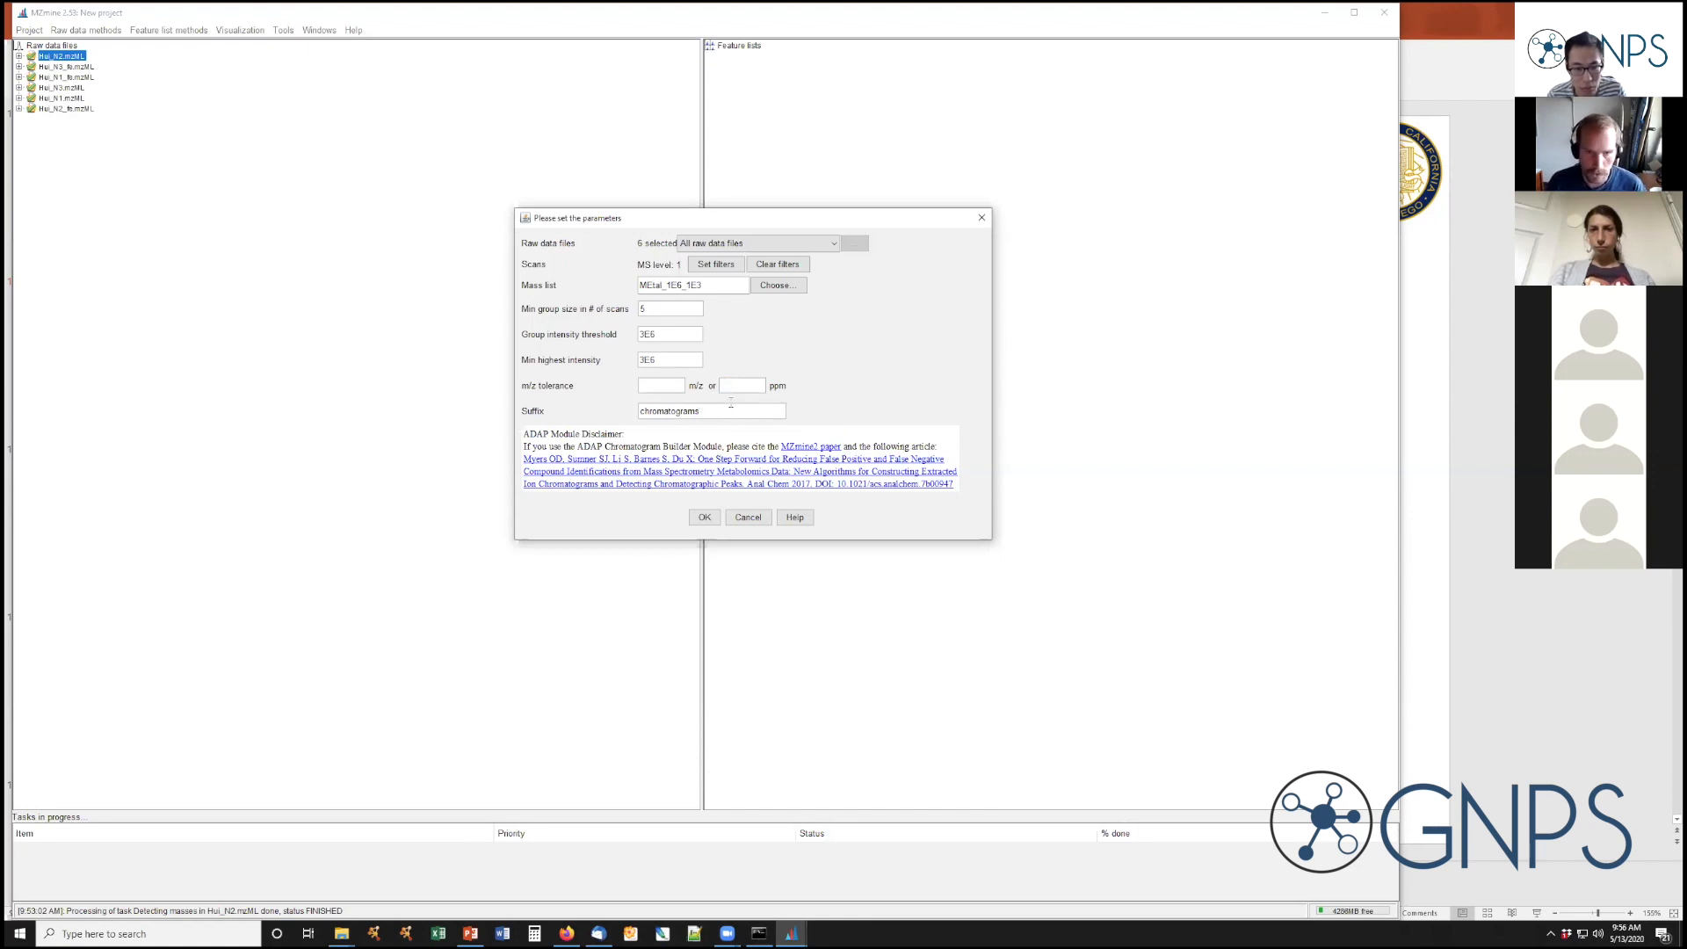
{"action": "left_click", "coordinate": [650, 386]}
{"action": "type", "text": "0.5"}
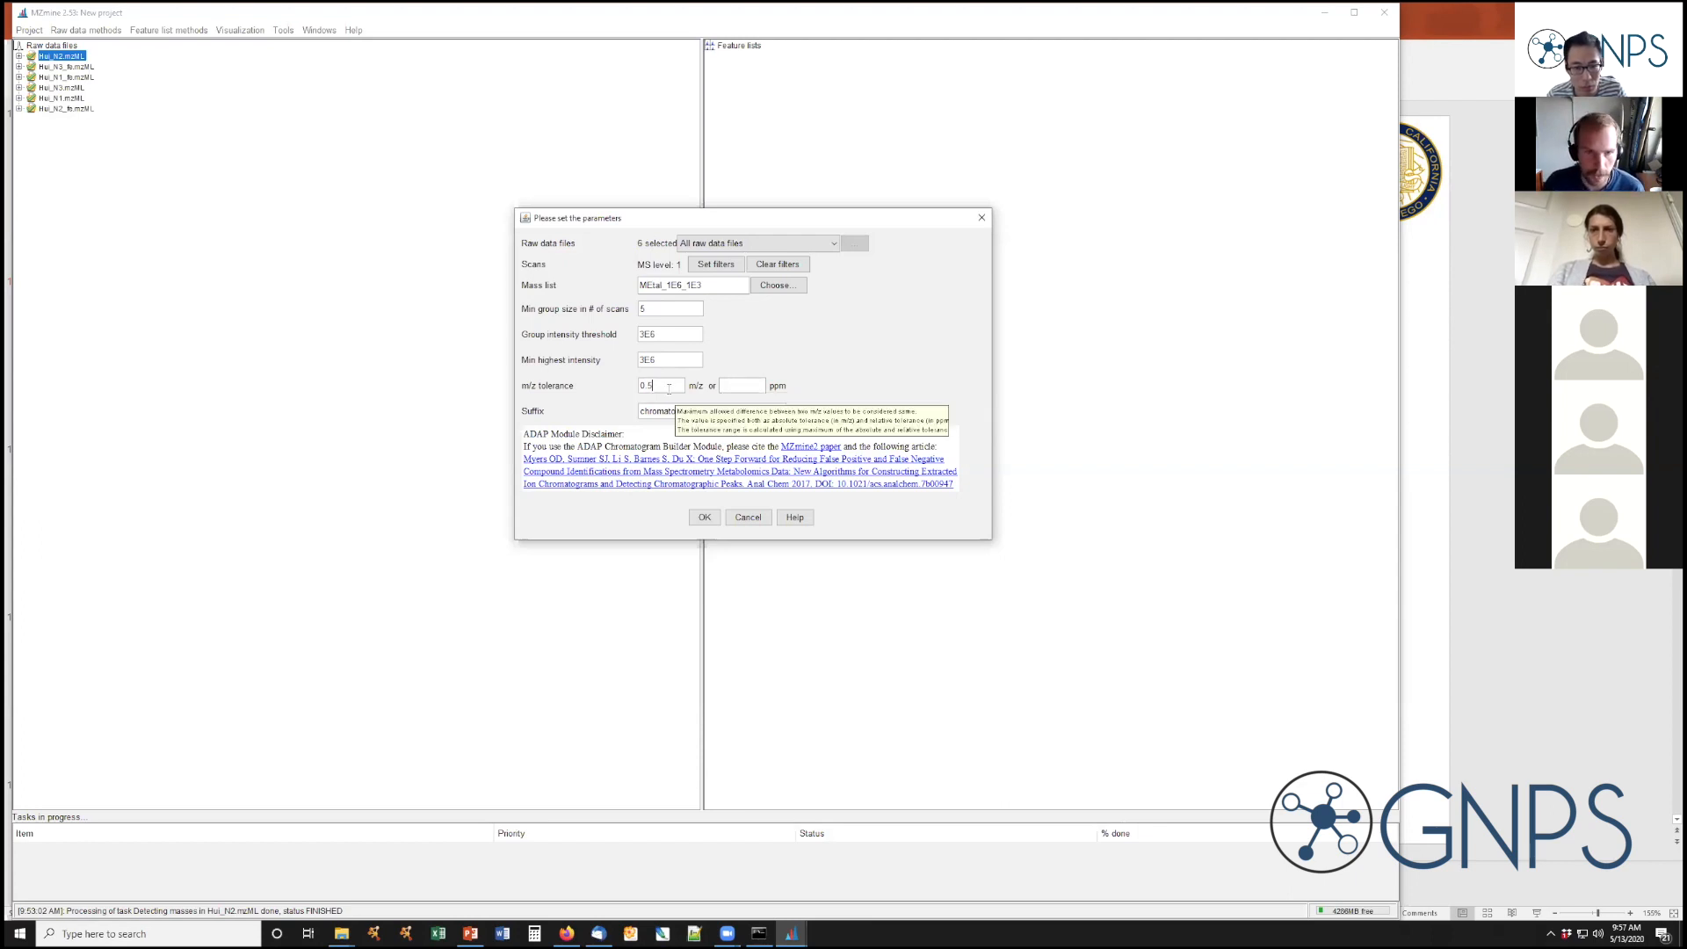
{"action": "left_click_drag", "start_coordinate": [665, 386], "coordinate": [633, 374]}
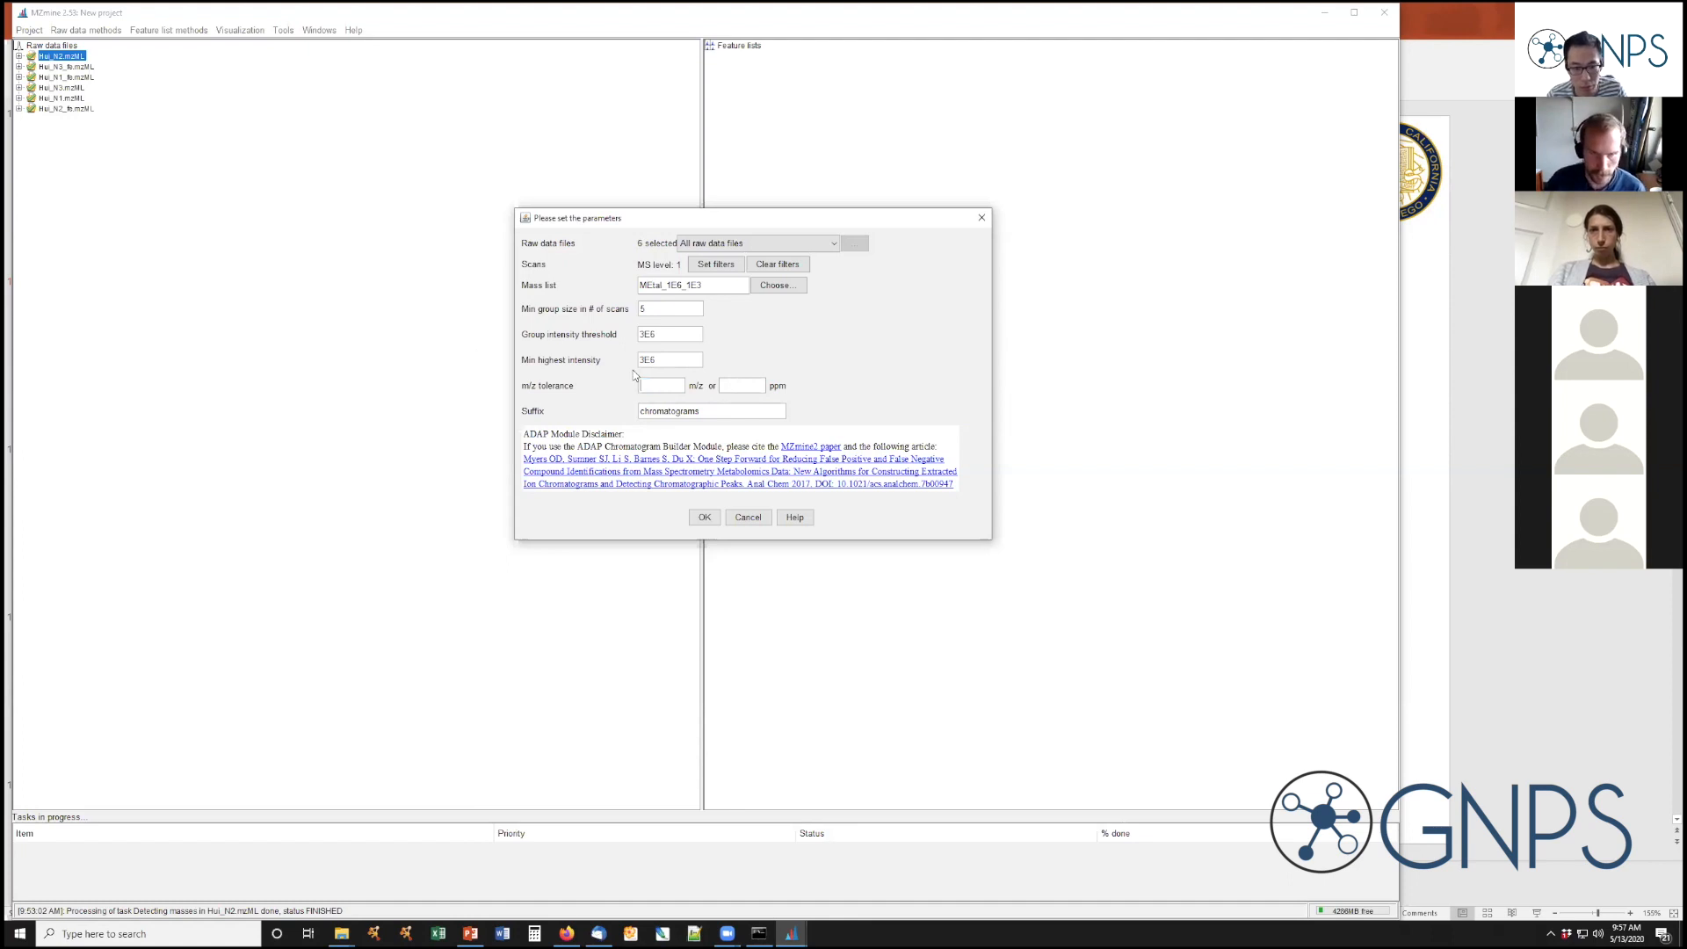
Set the m/z tolerance of the chromatogram builder to 0 m/z or 10 ppm
{"action": "left_click", "coordinate": [726, 385]}
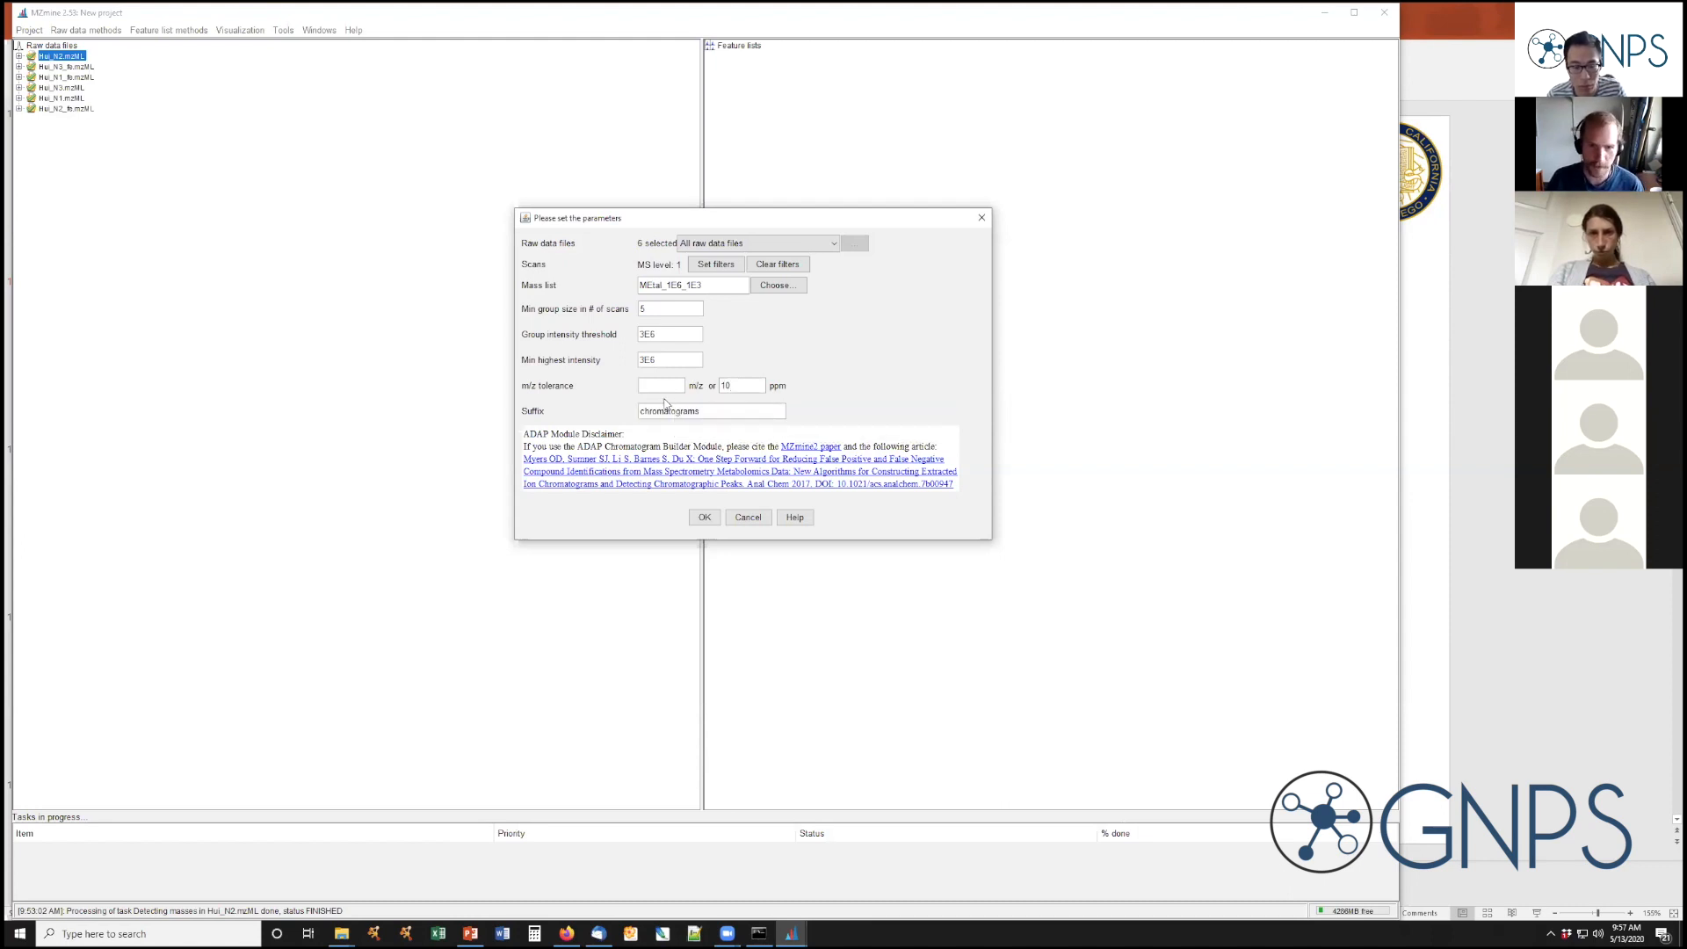
{"action": "left_click", "coordinate": [684, 362]}
{"action": "key", "text": "Tab"}
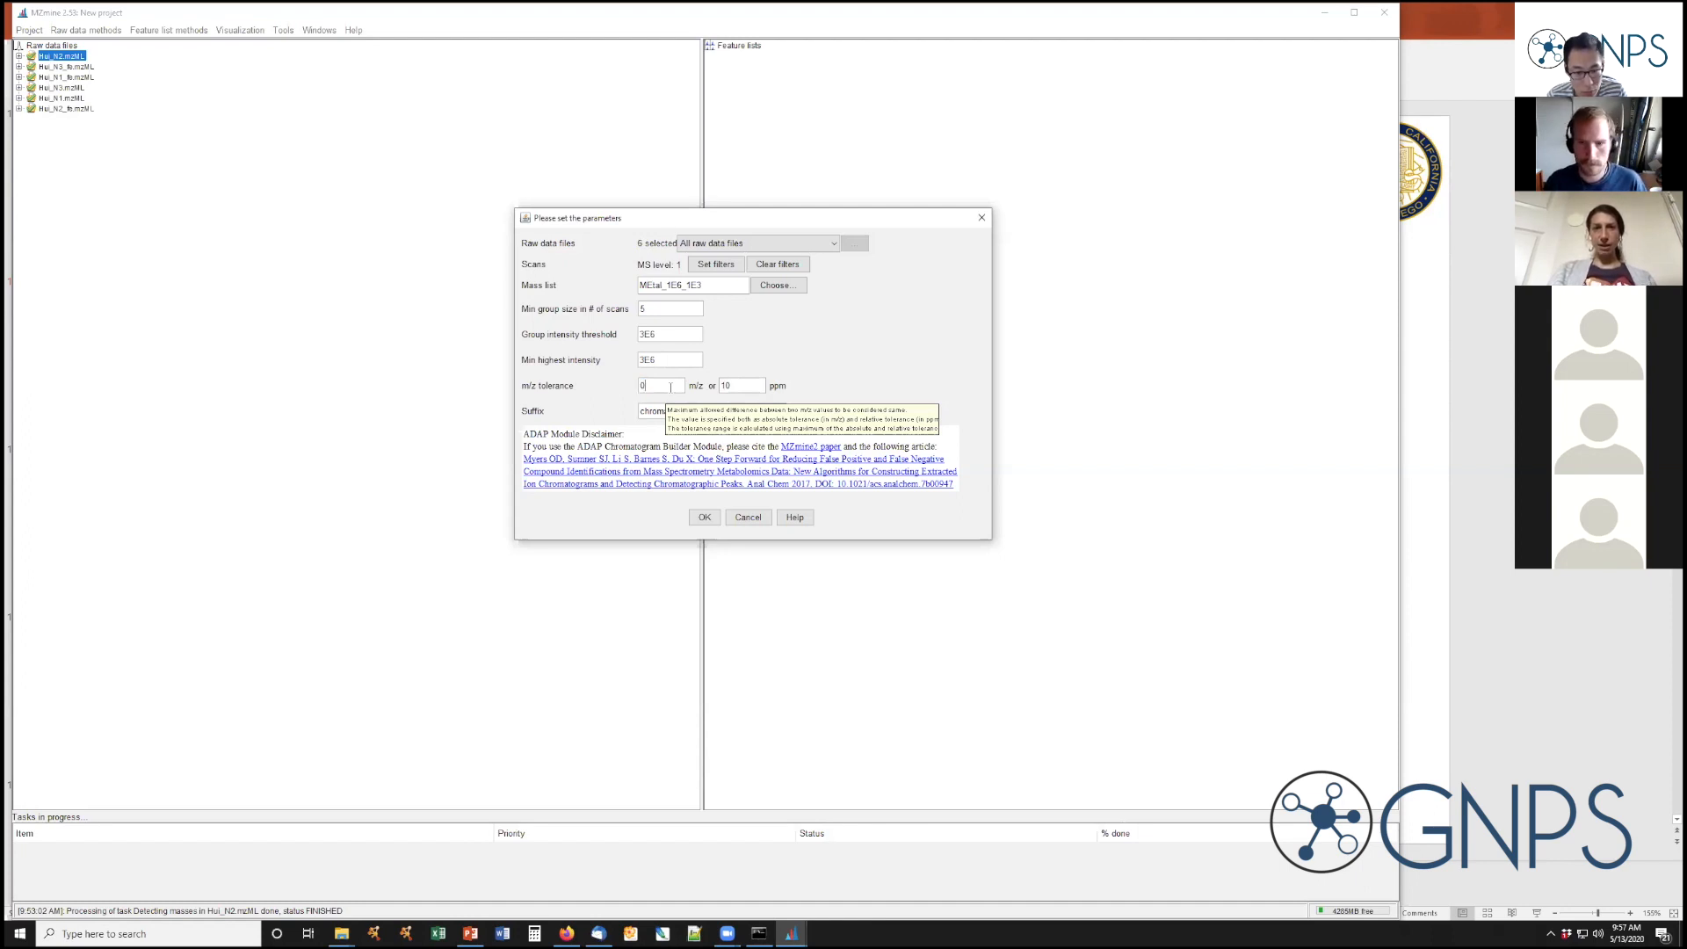
Enlarge the chromatogram builder parameter dialog and move it higher on the screen
{"action": "left_click_drag", "start_coordinate": [992, 541], "coordinate": [1222, 778]}
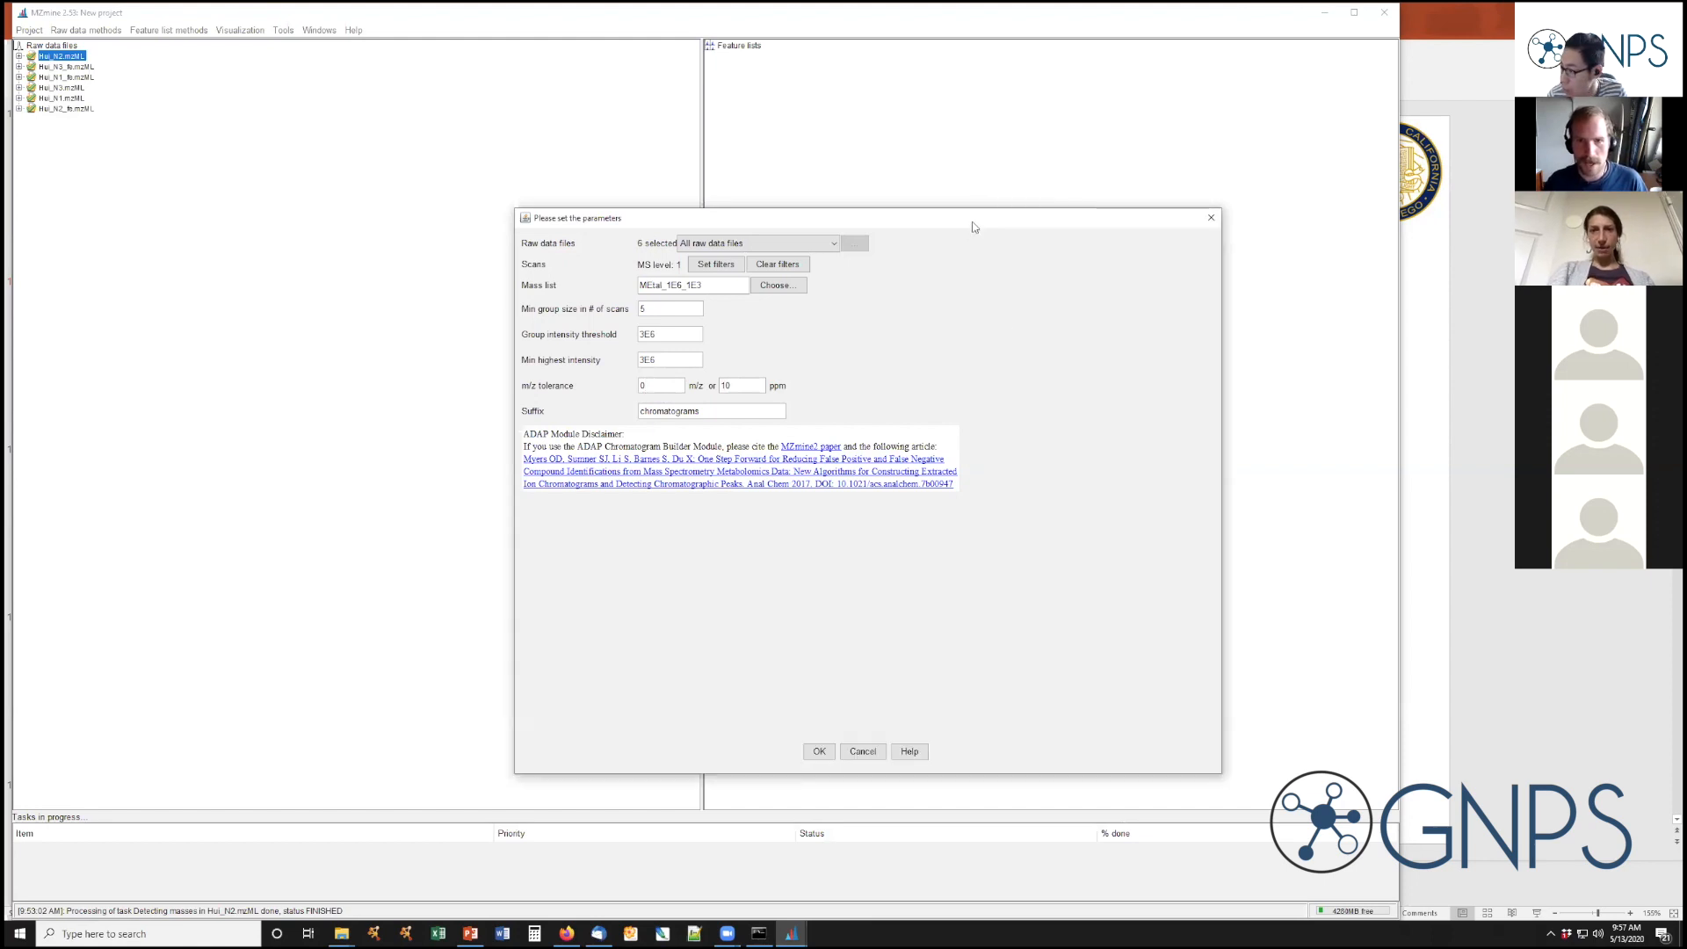
{"action": "left_click_drag", "start_coordinate": [973, 227], "coordinate": [831, 108]}
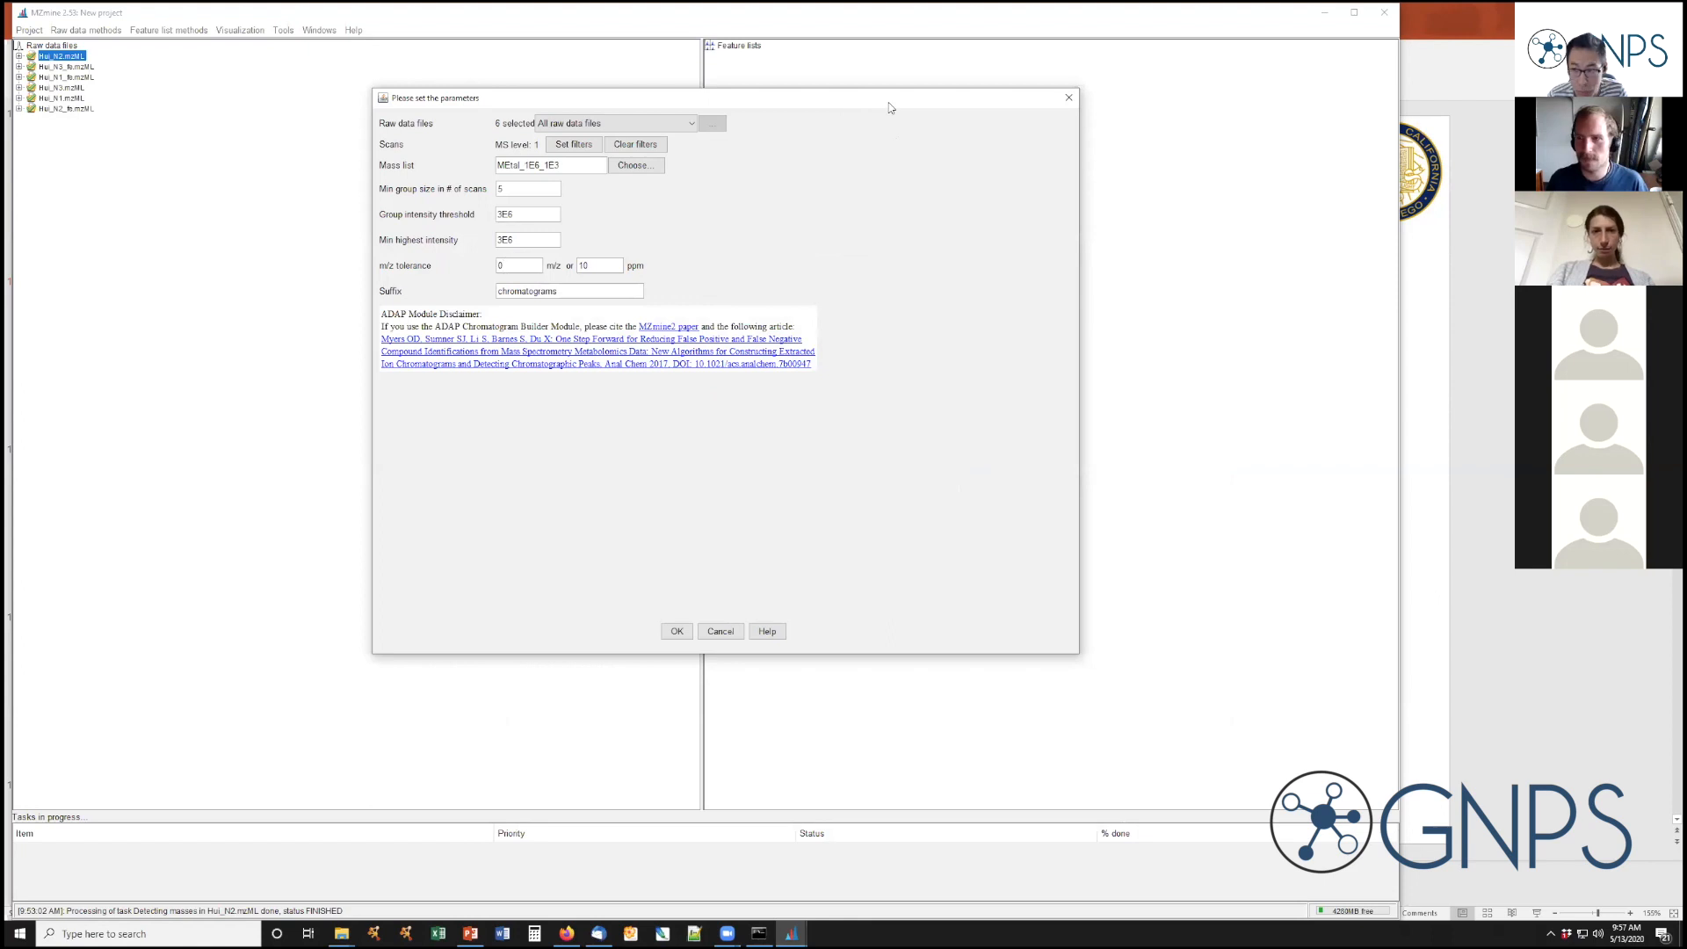
{"action": "left_click_drag", "start_coordinate": [890, 108], "coordinate": [1057, 117]}
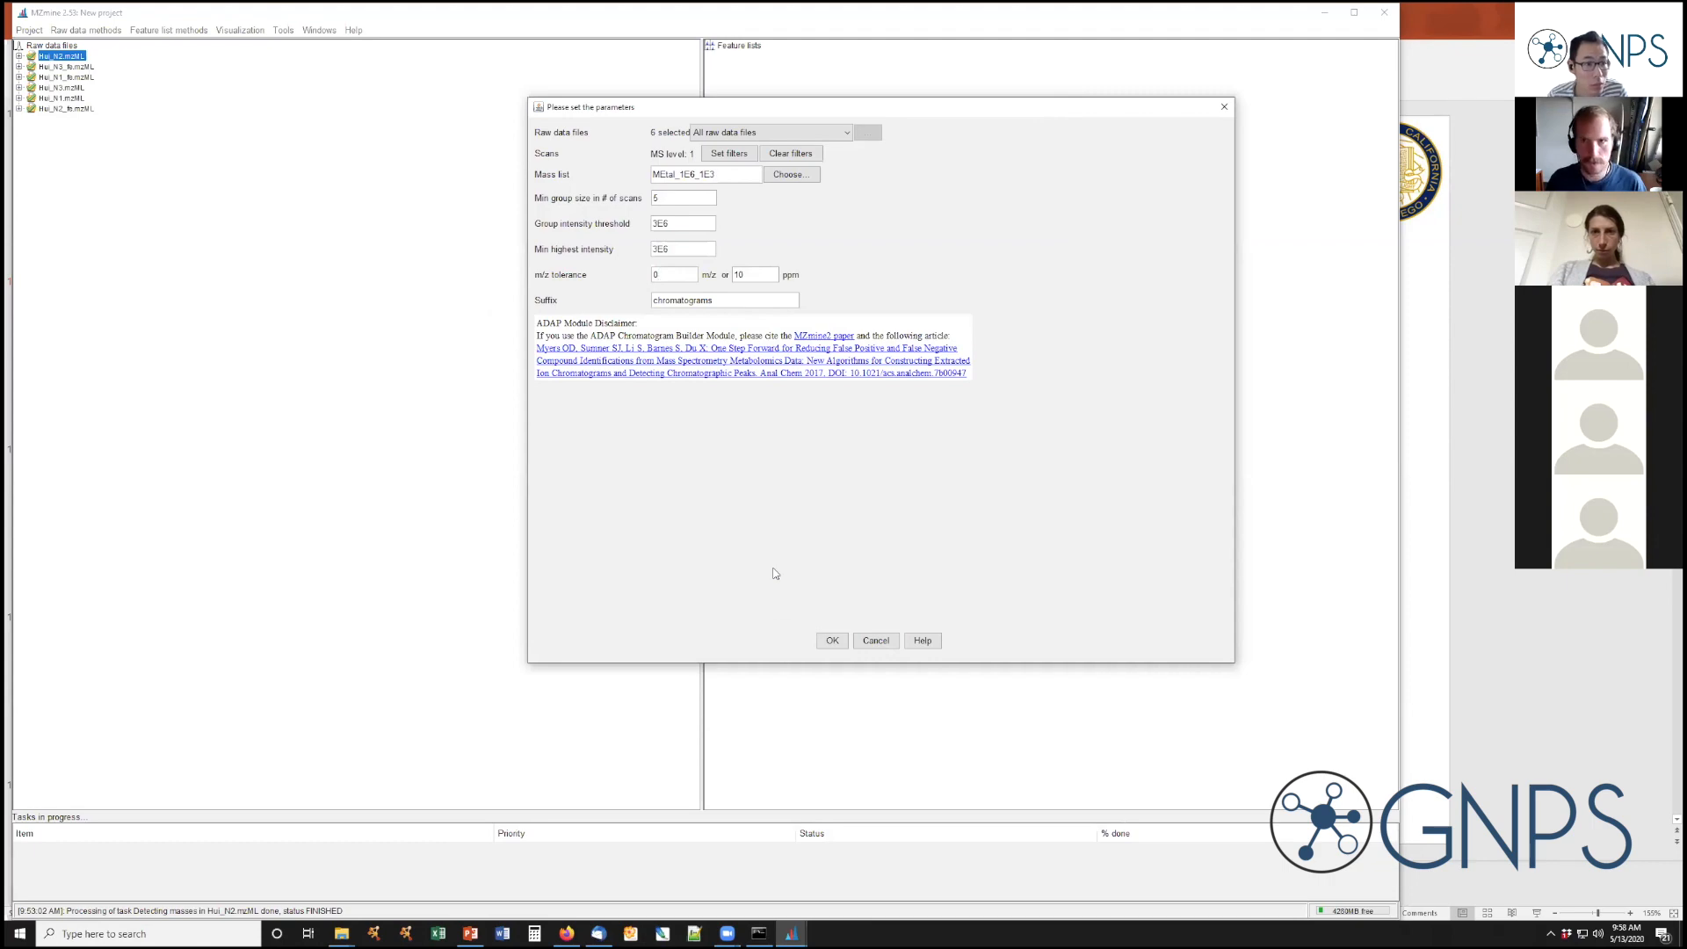
Switch to the Windows display settings, try a 1920 × 1200 resolution, revert it and minimize the settings window
{"action": "key", "text": "super+e"}
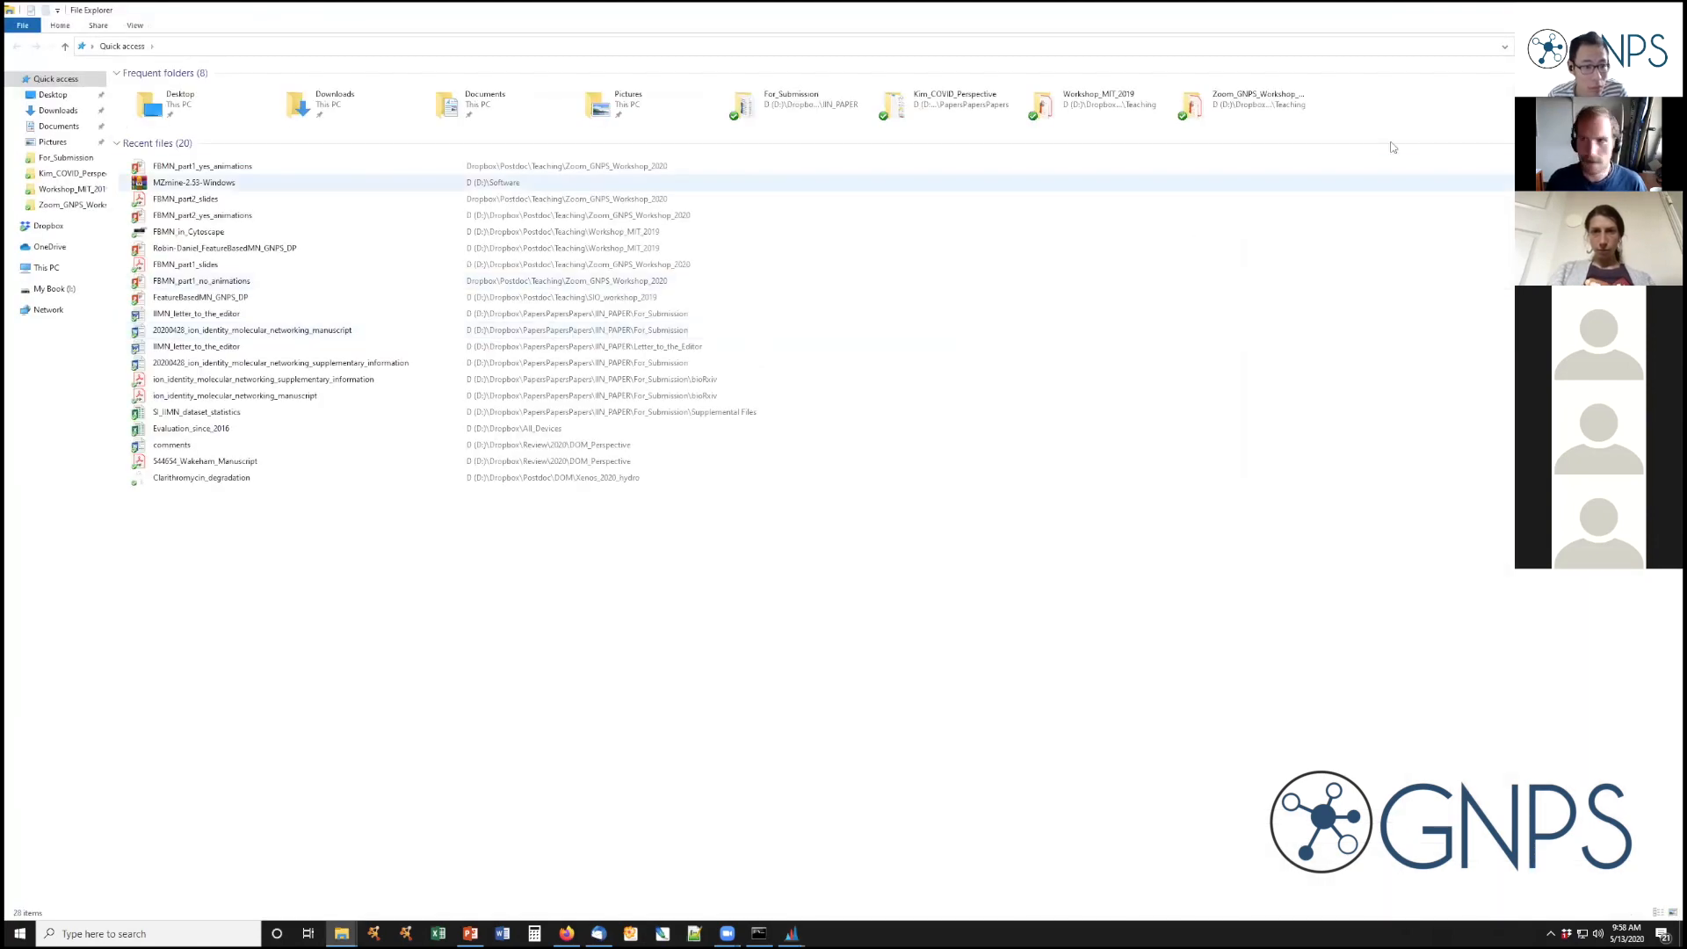
{"action": "key", "text": "super+d"}
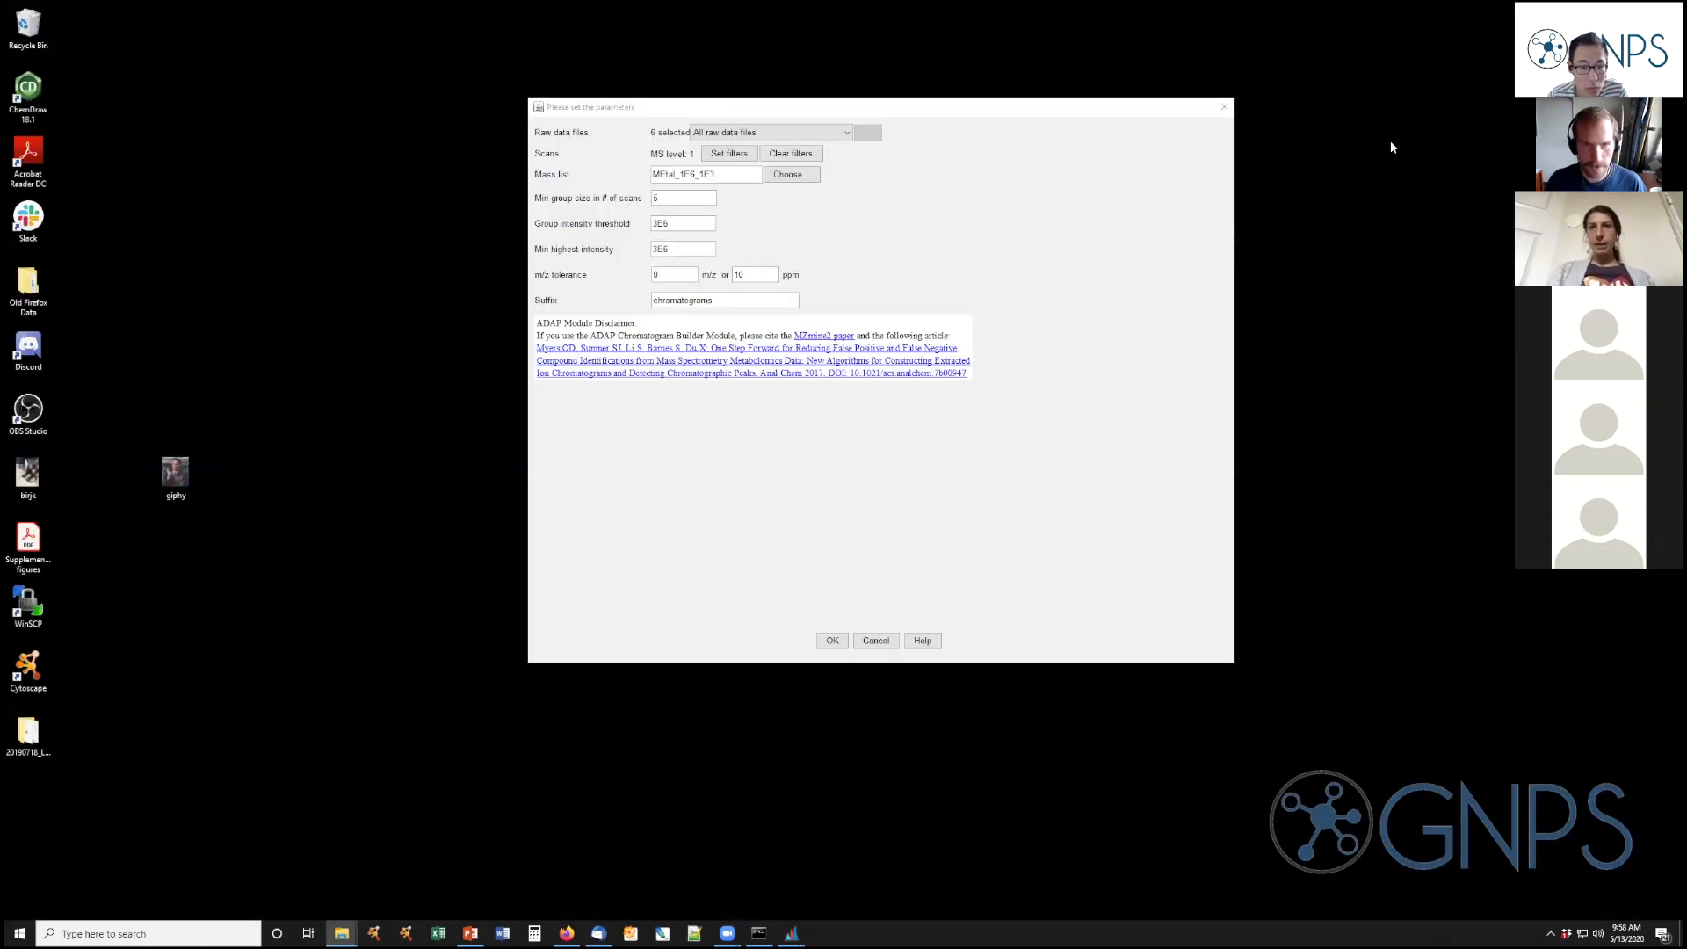
{"action": "right_click", "coordinate": [357, 211]}
{"action": "left_click", "coordinate": [411, 352]}
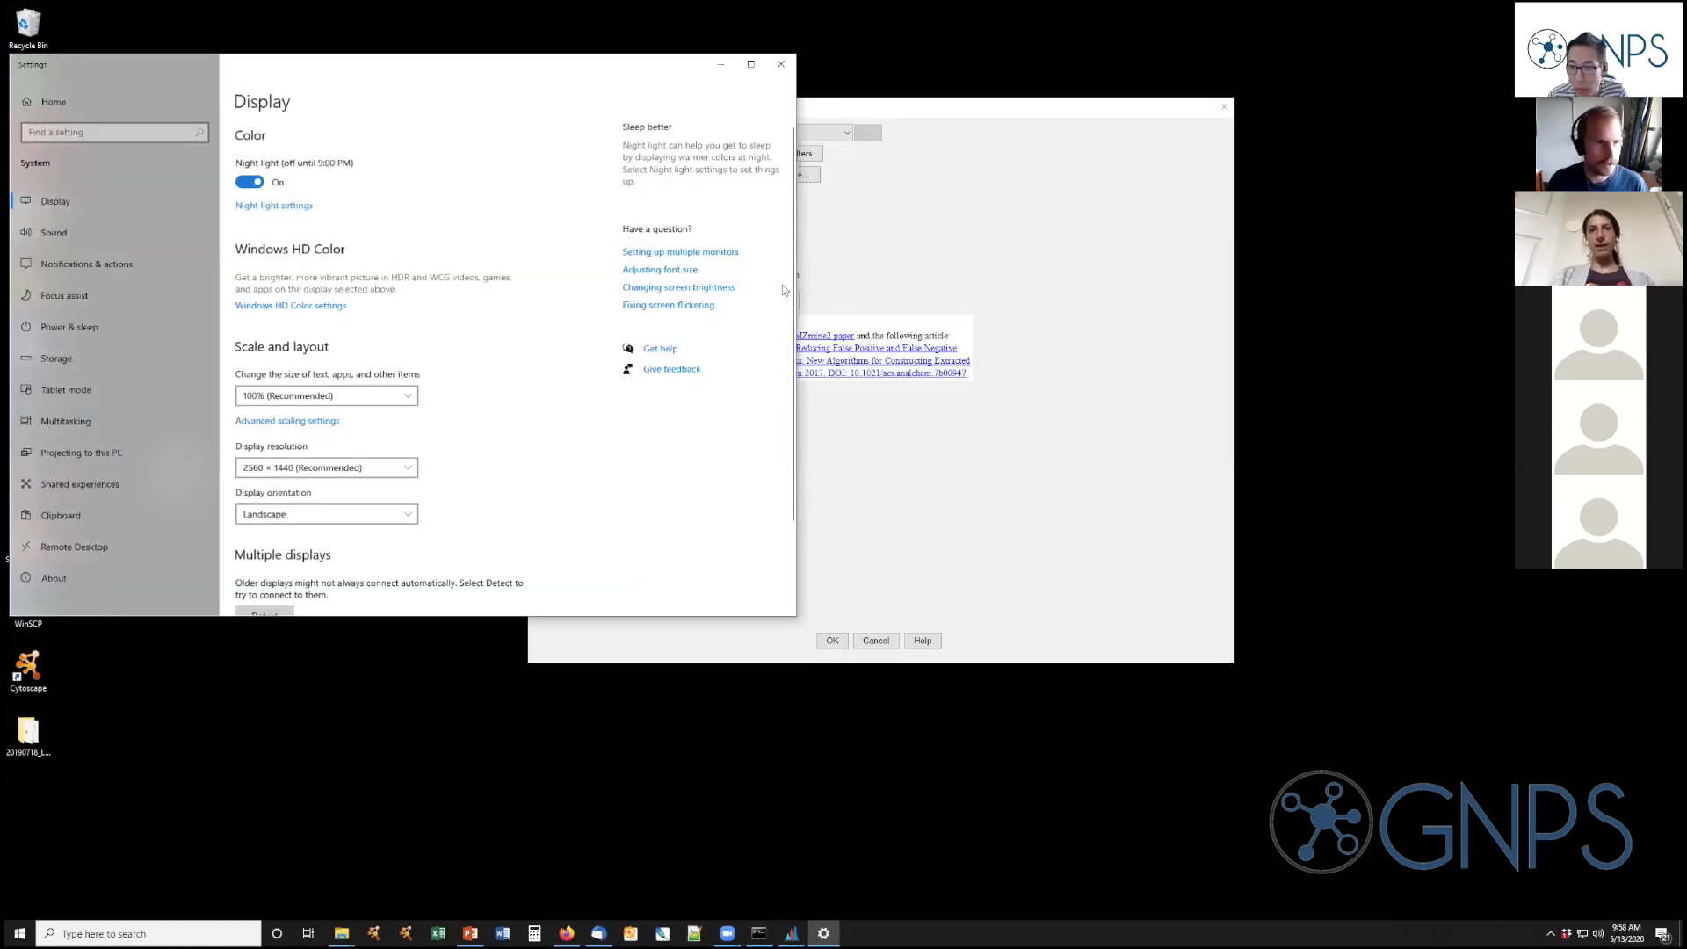
{"action": "left_click", "coordinate": [369, 467]}
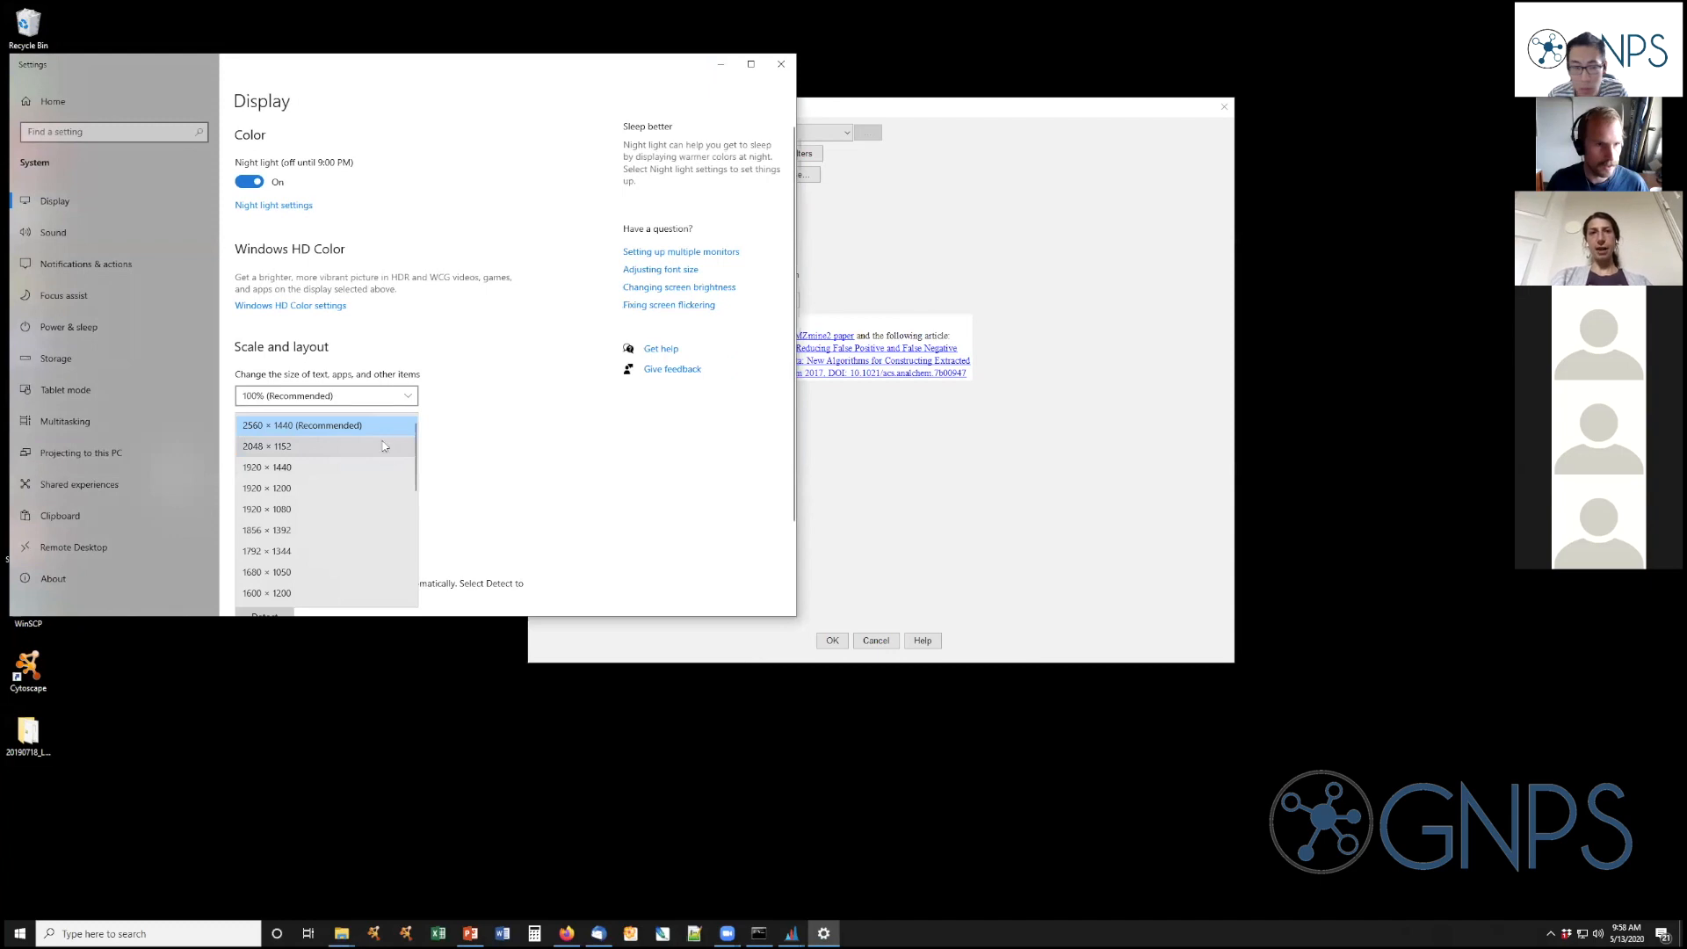
{"action": "left_click", "coordinate": [342, 490]}
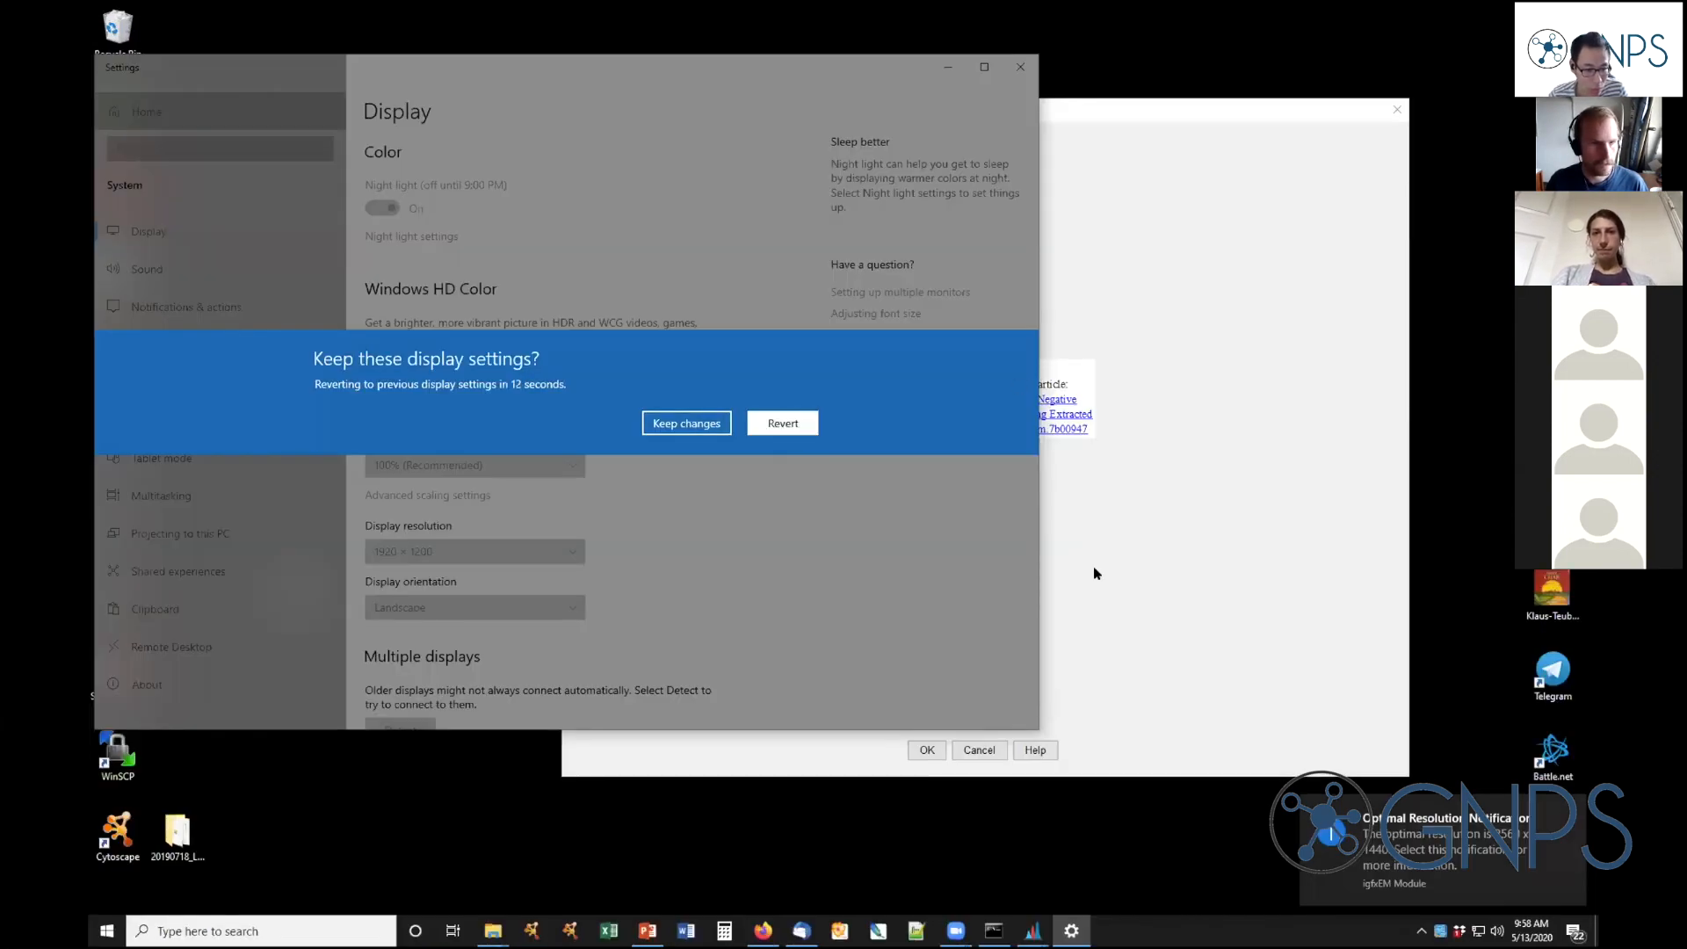
{"action": "left_click", "coordinate": [782, 423]}
{"action": "left_click", "coordinate": [392, 472]}
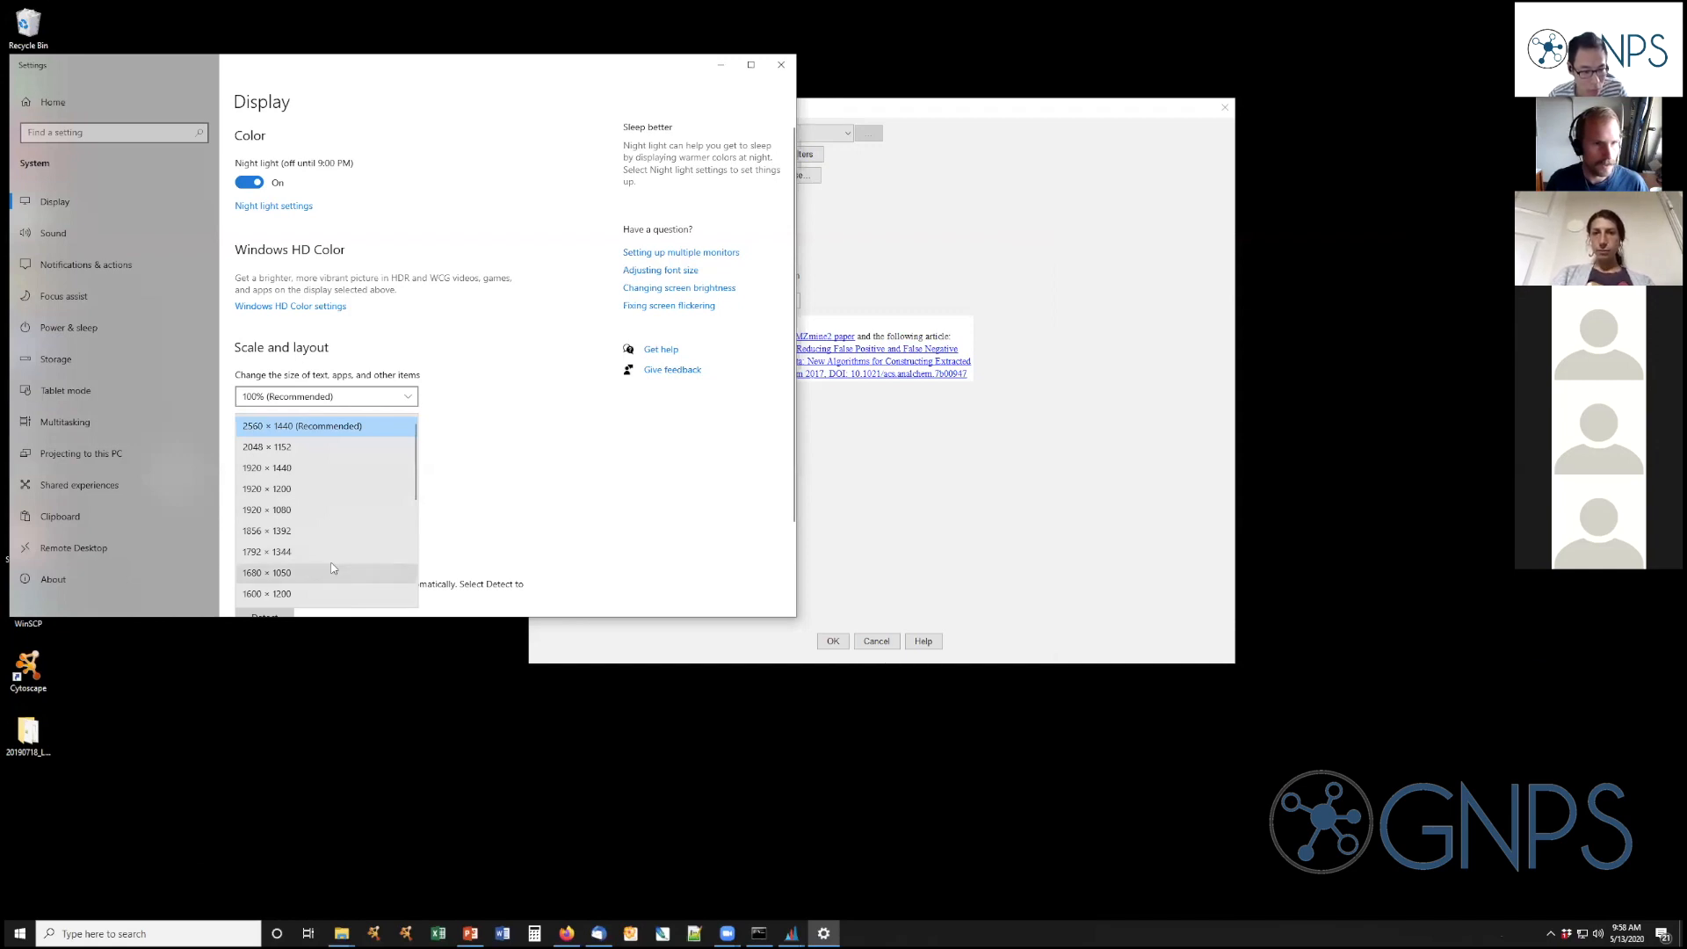
{"action": "left_click", "coordinate": [721, 65]}
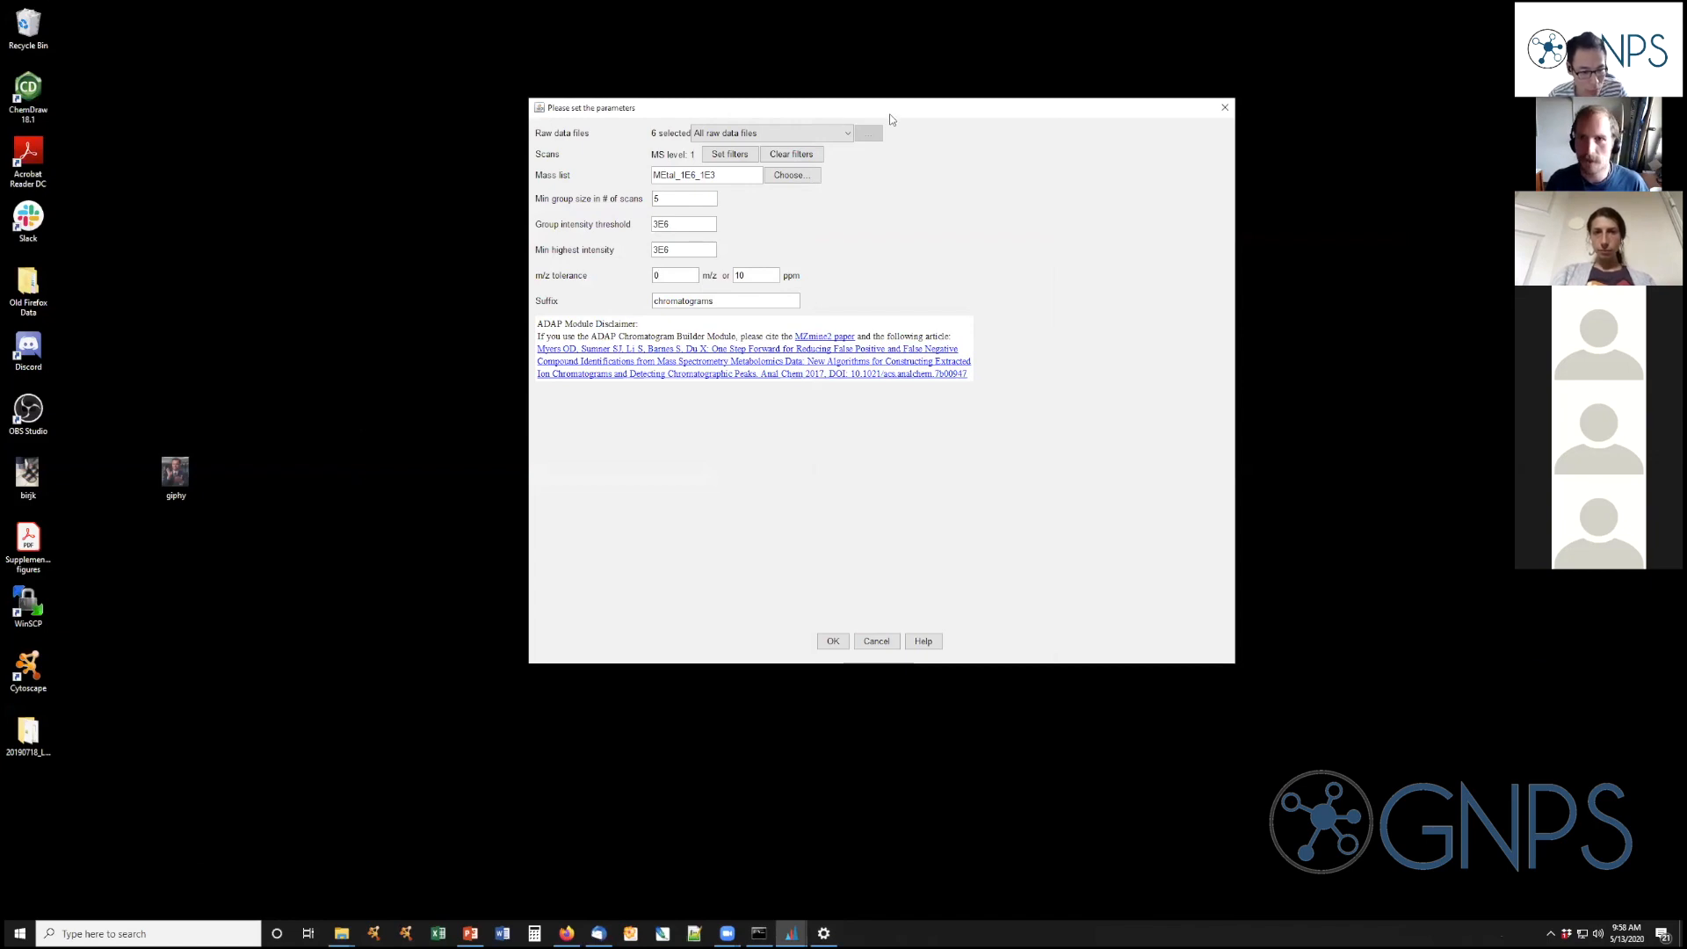
Return to the MZmine chromatogram builder dialog, shrink it and reposition it over the main window
{"action": "left_click", "coordinate": [793, 931]}
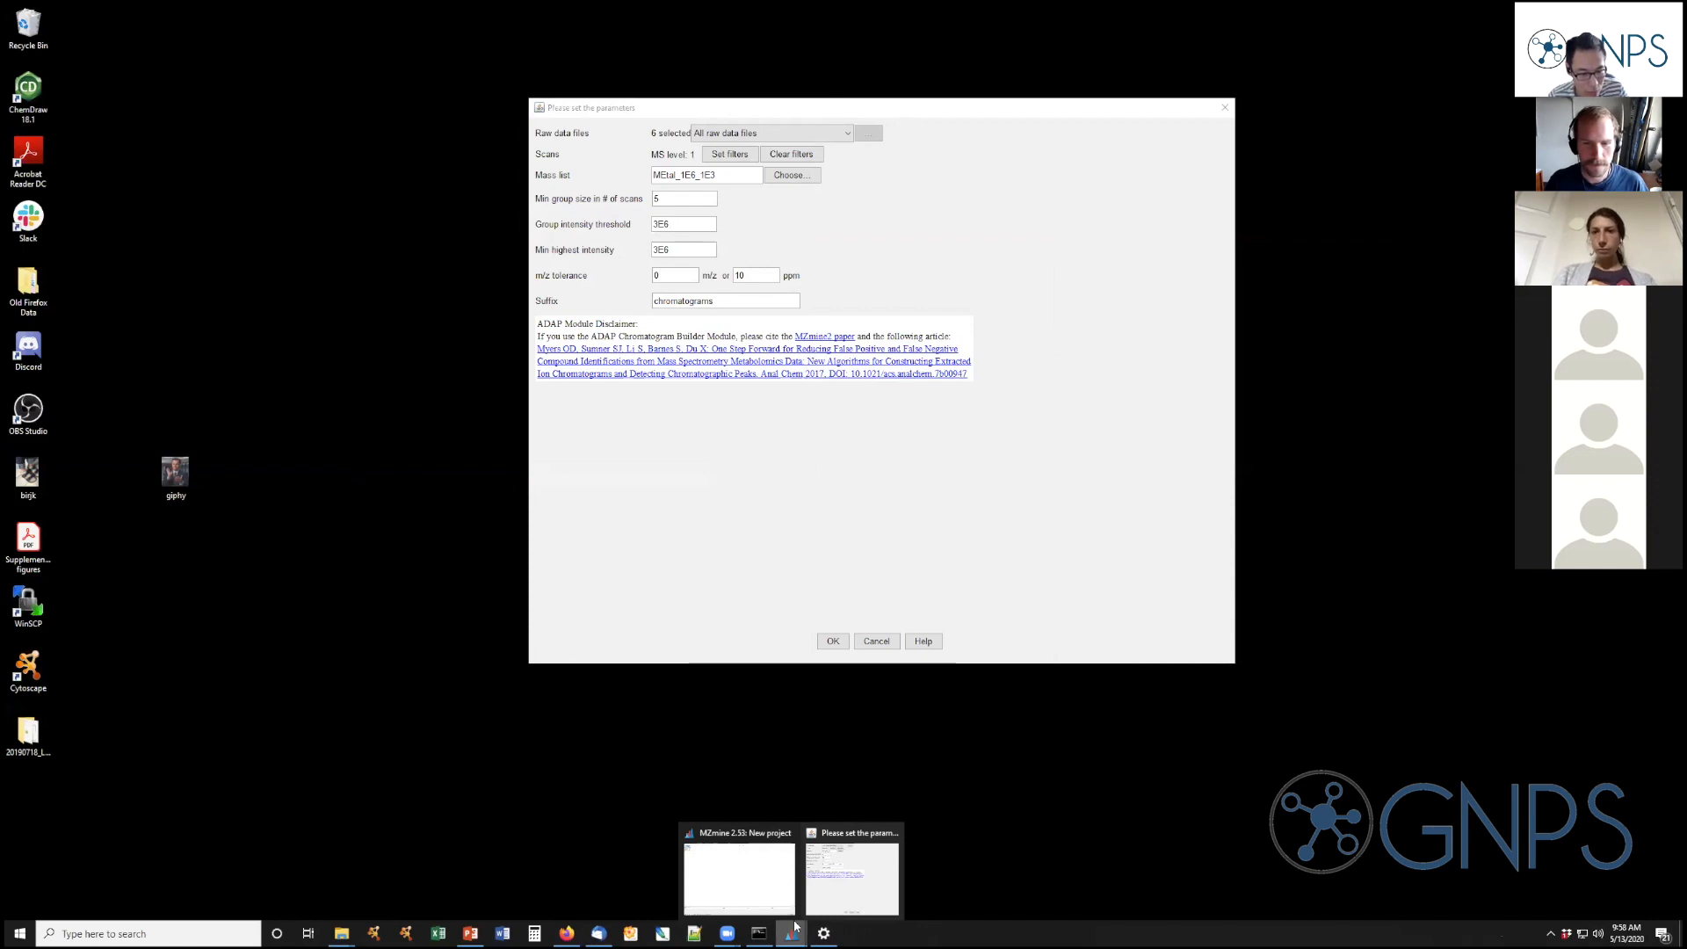
{"action": "left_click", "coordinate": [835, 877]}
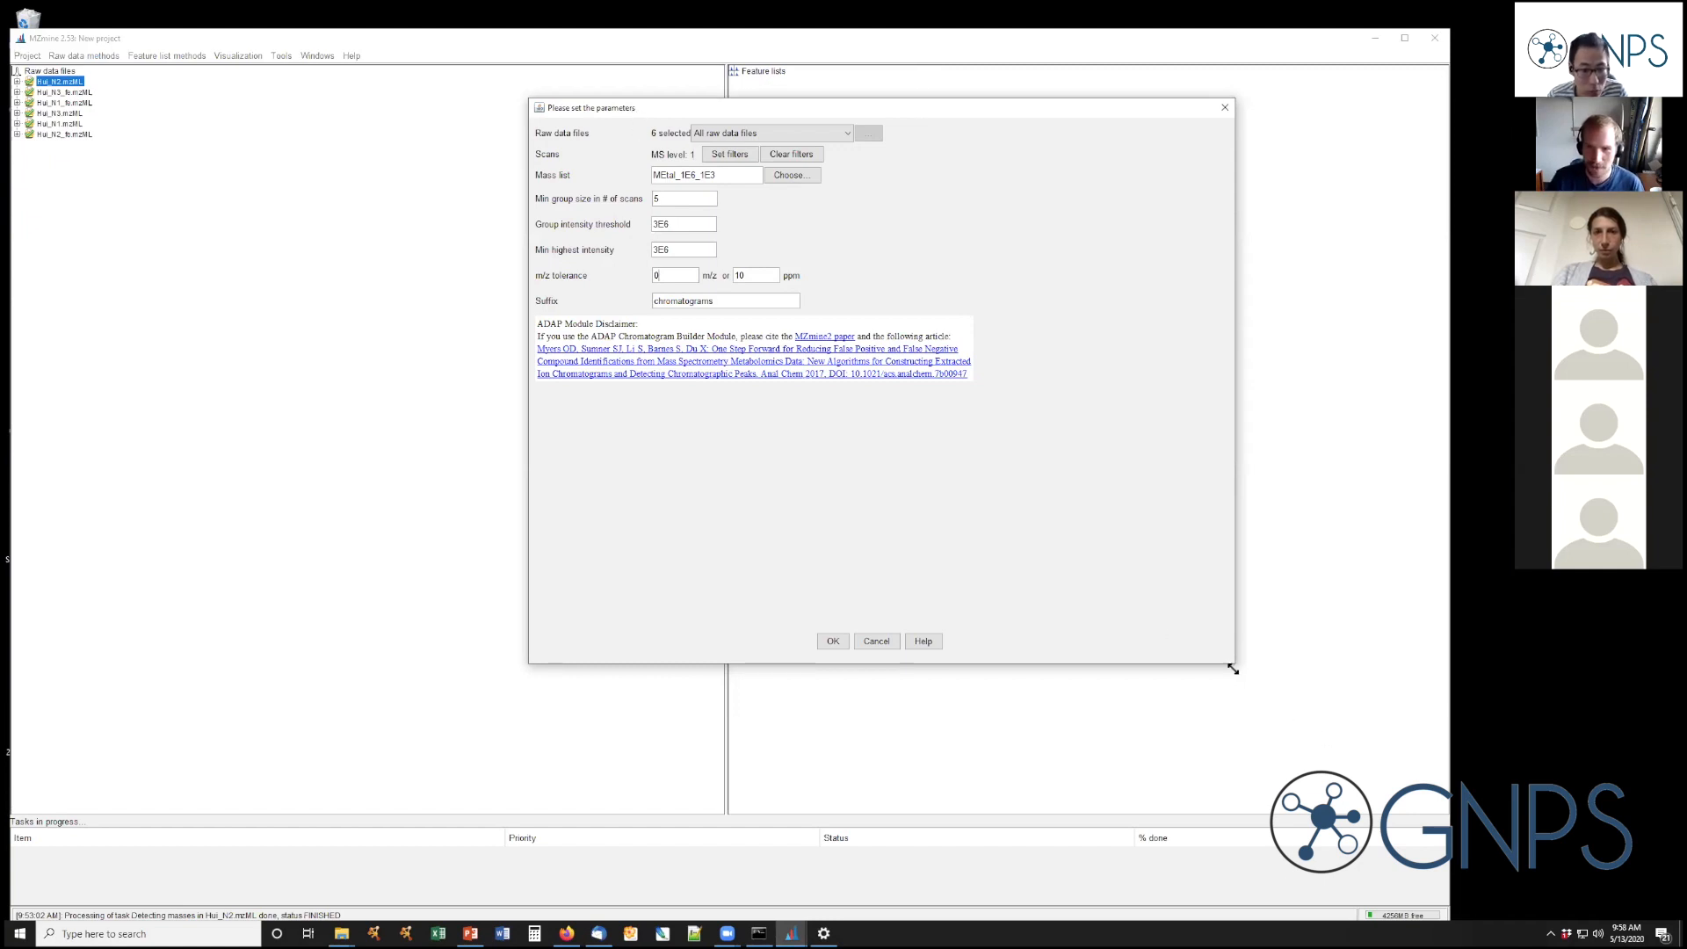
{"action": "left_click_drag", "start_coordinate": [1232, 665], "coordinate": [1046, 485]}
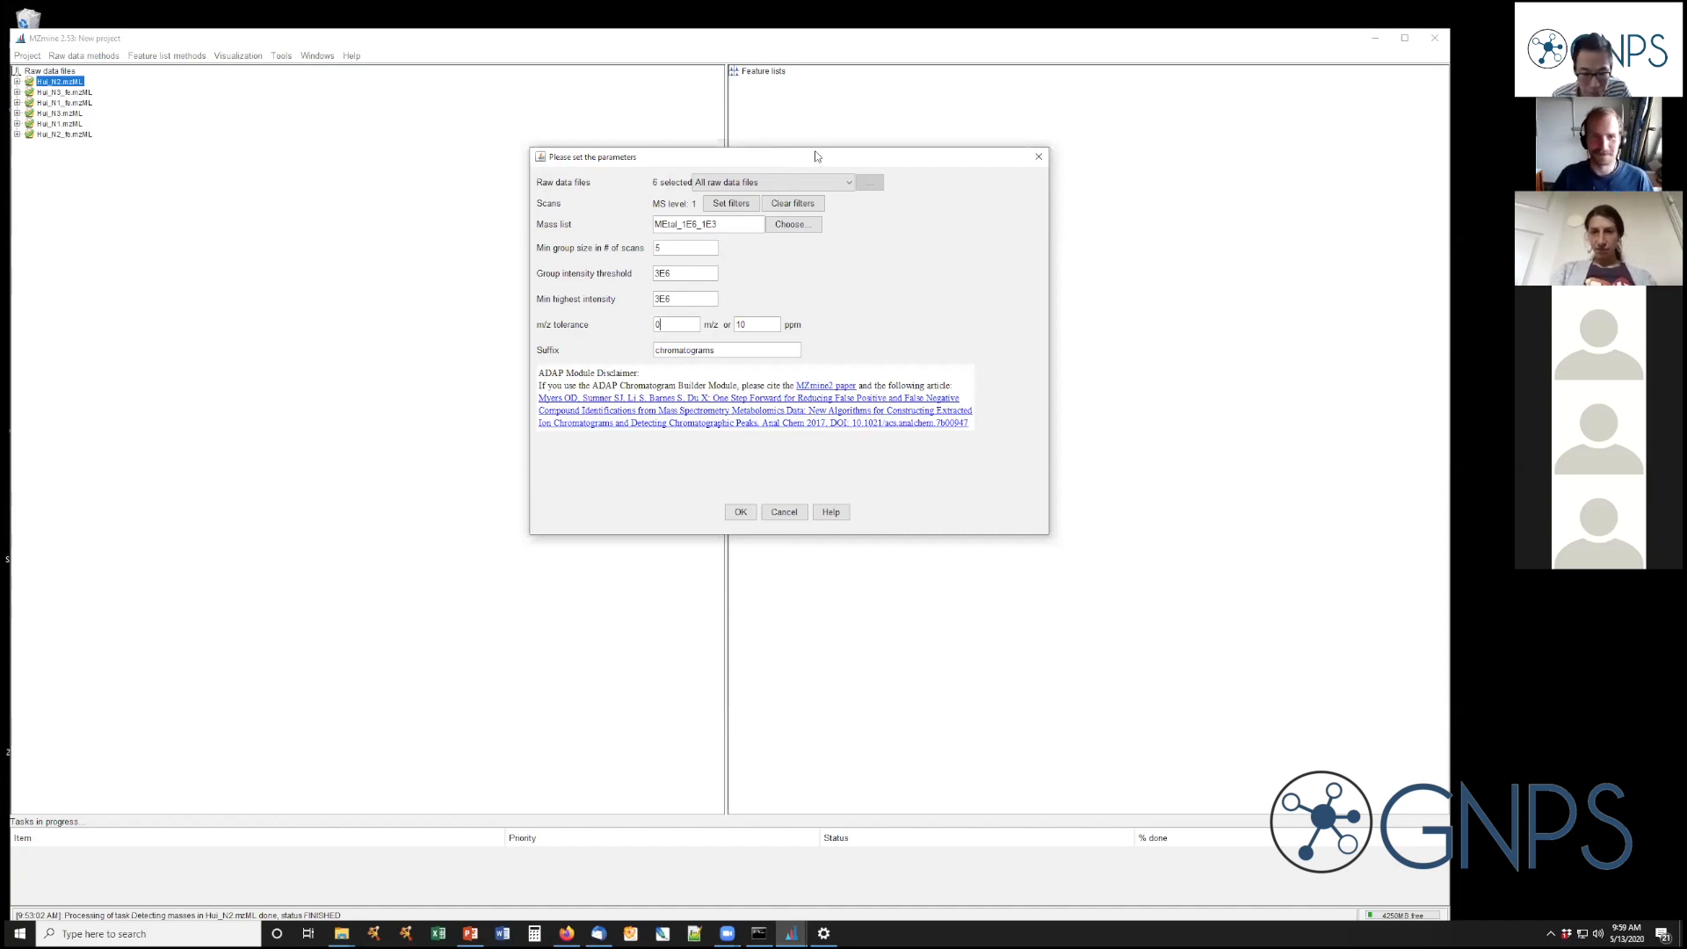
{"action": "left_click_drag", "start_coordinate": [816, 156], "coordinate": [838, 114]}
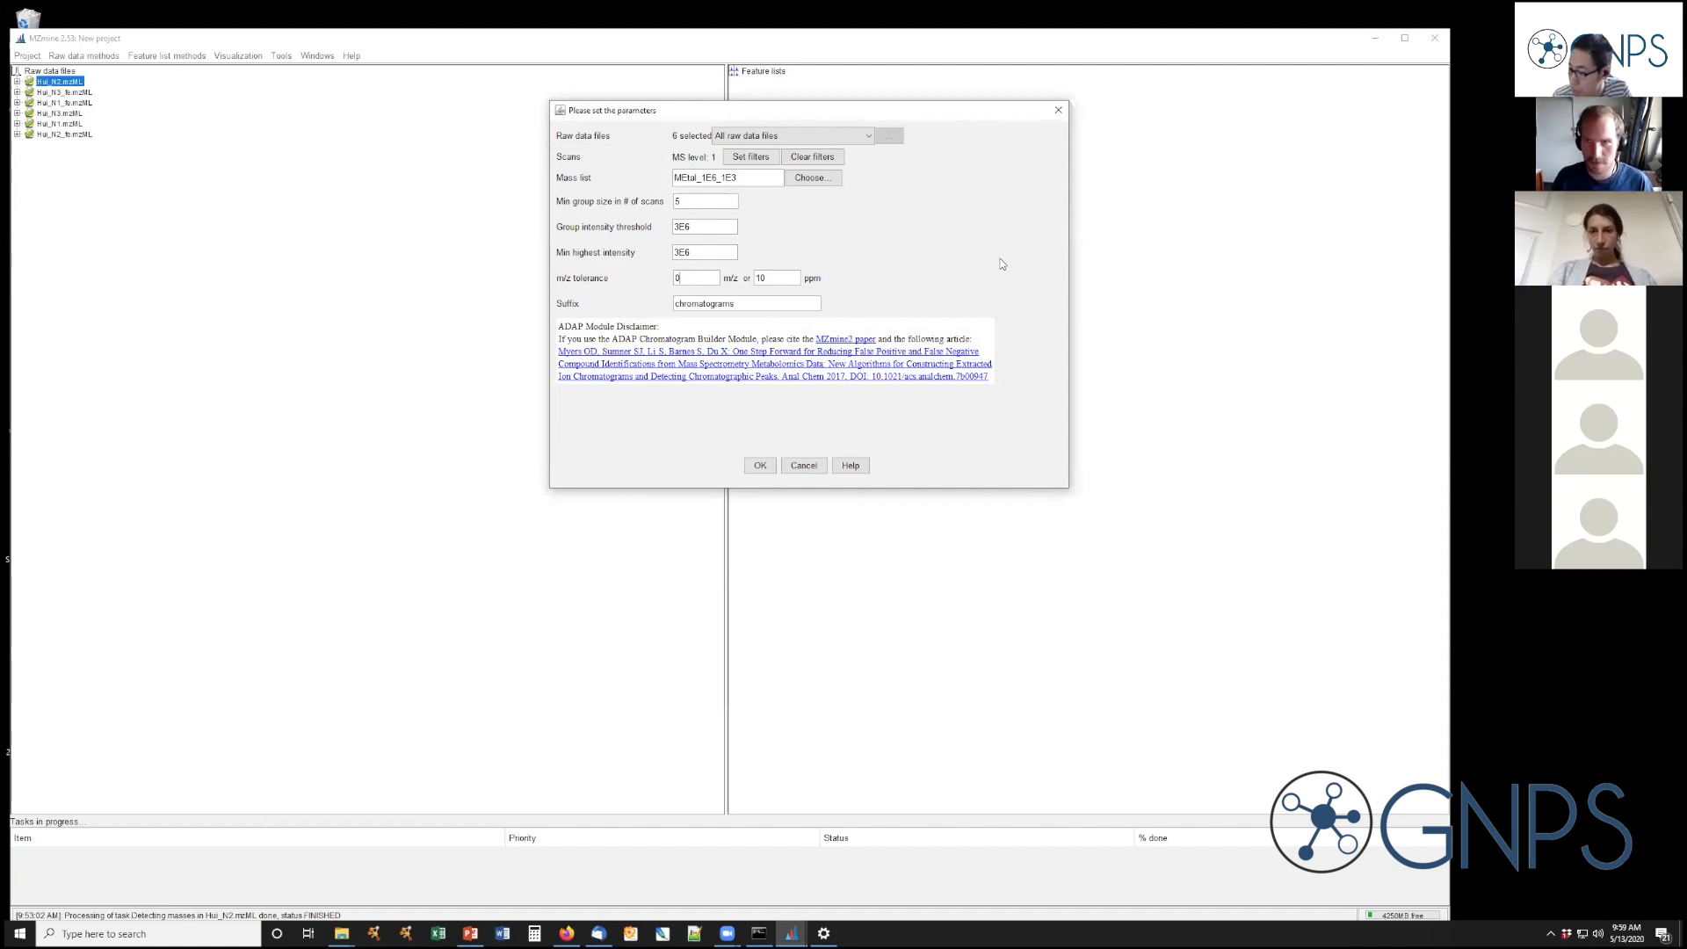
Switch to the Windows display settings, set the display resolution to 1600 × 900 and keep the change
{"action": "key", "text": "super+d"}
{"action": "right_click", "coordinate": [415, 229]}
{"action": "left_click", "coordinate": [466, 376]}
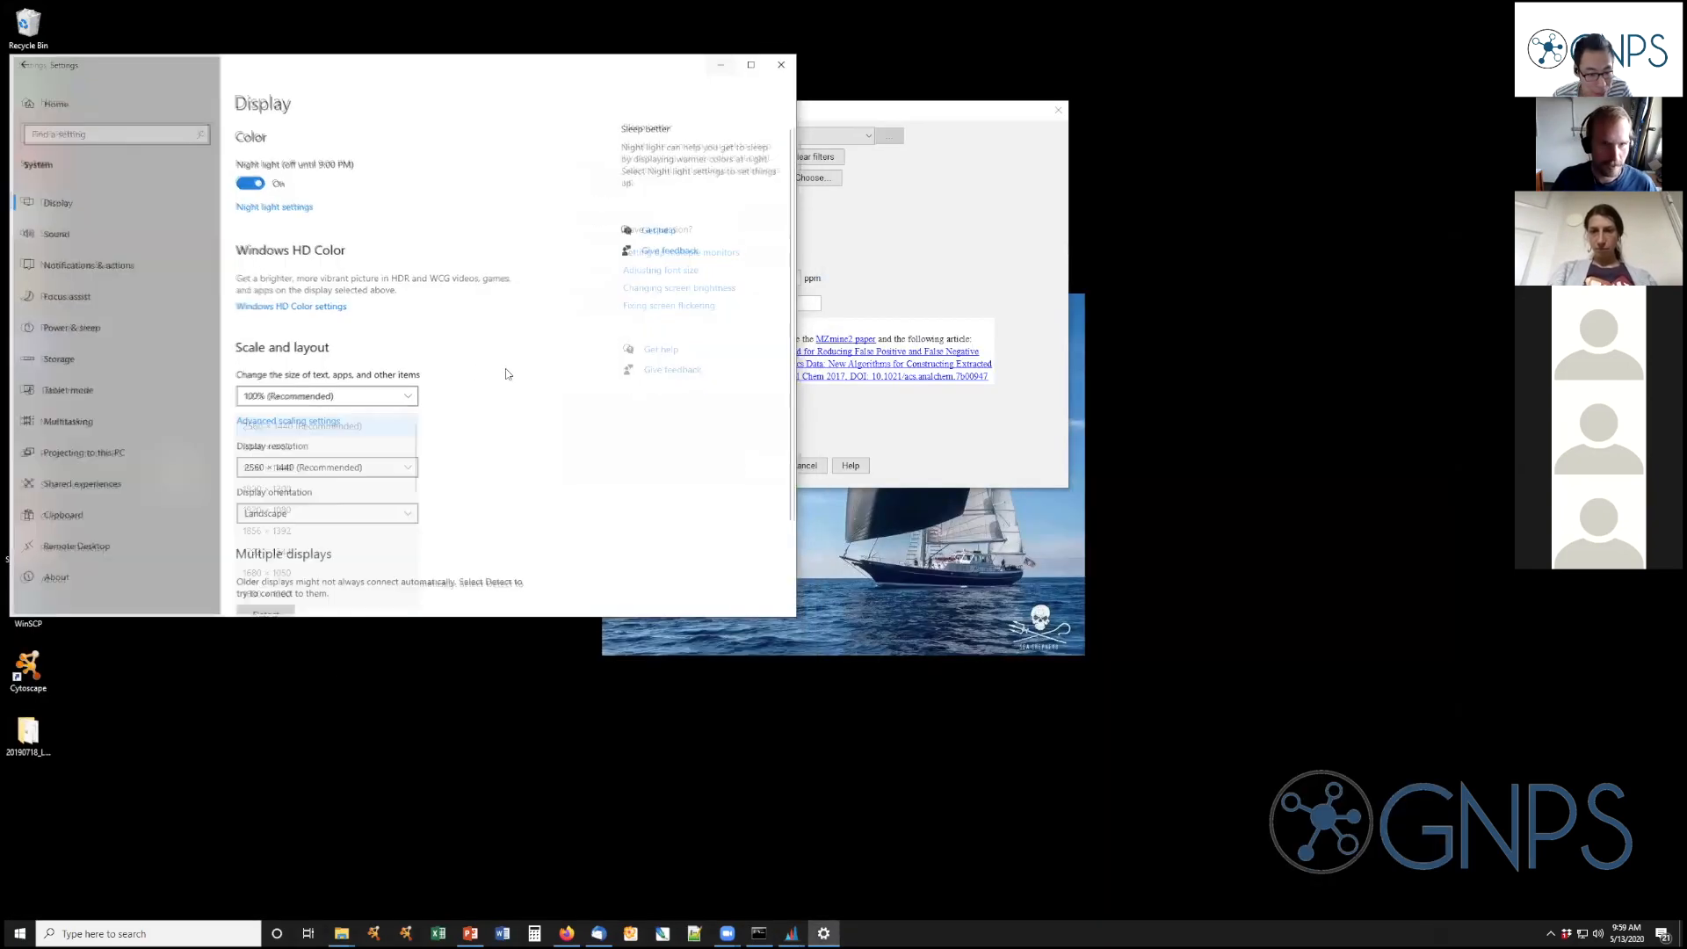
{"action": "left_click", "coordinate": [405, 469]}
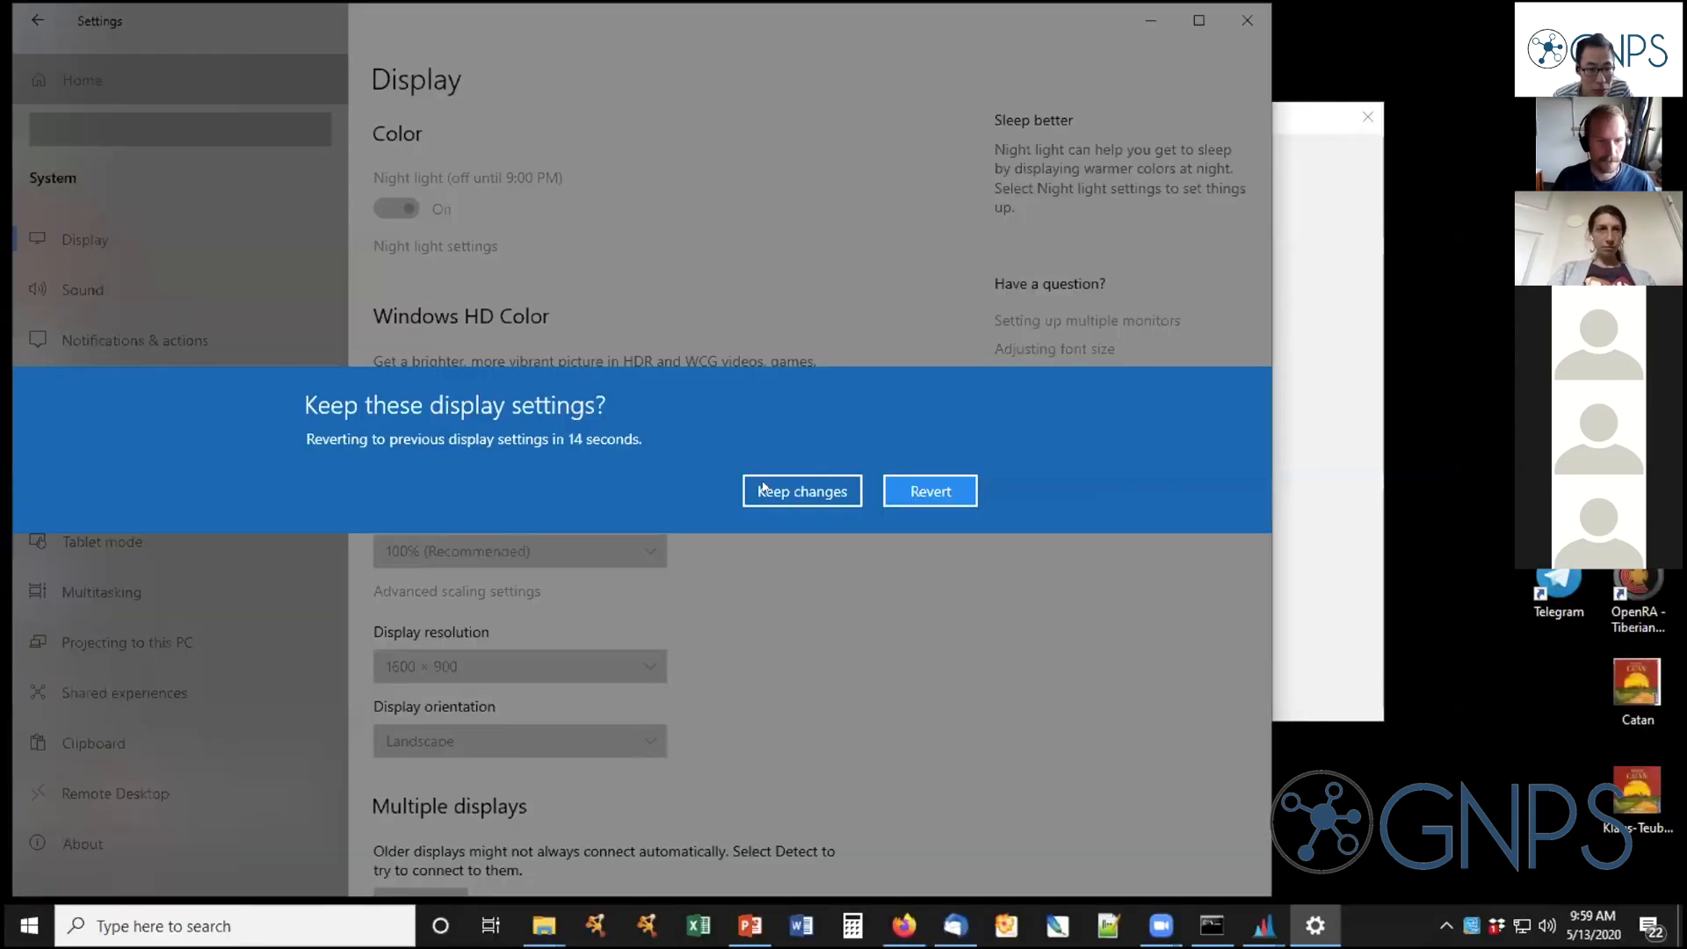
{"action": "left_click", "coordinate": [762, 489]}
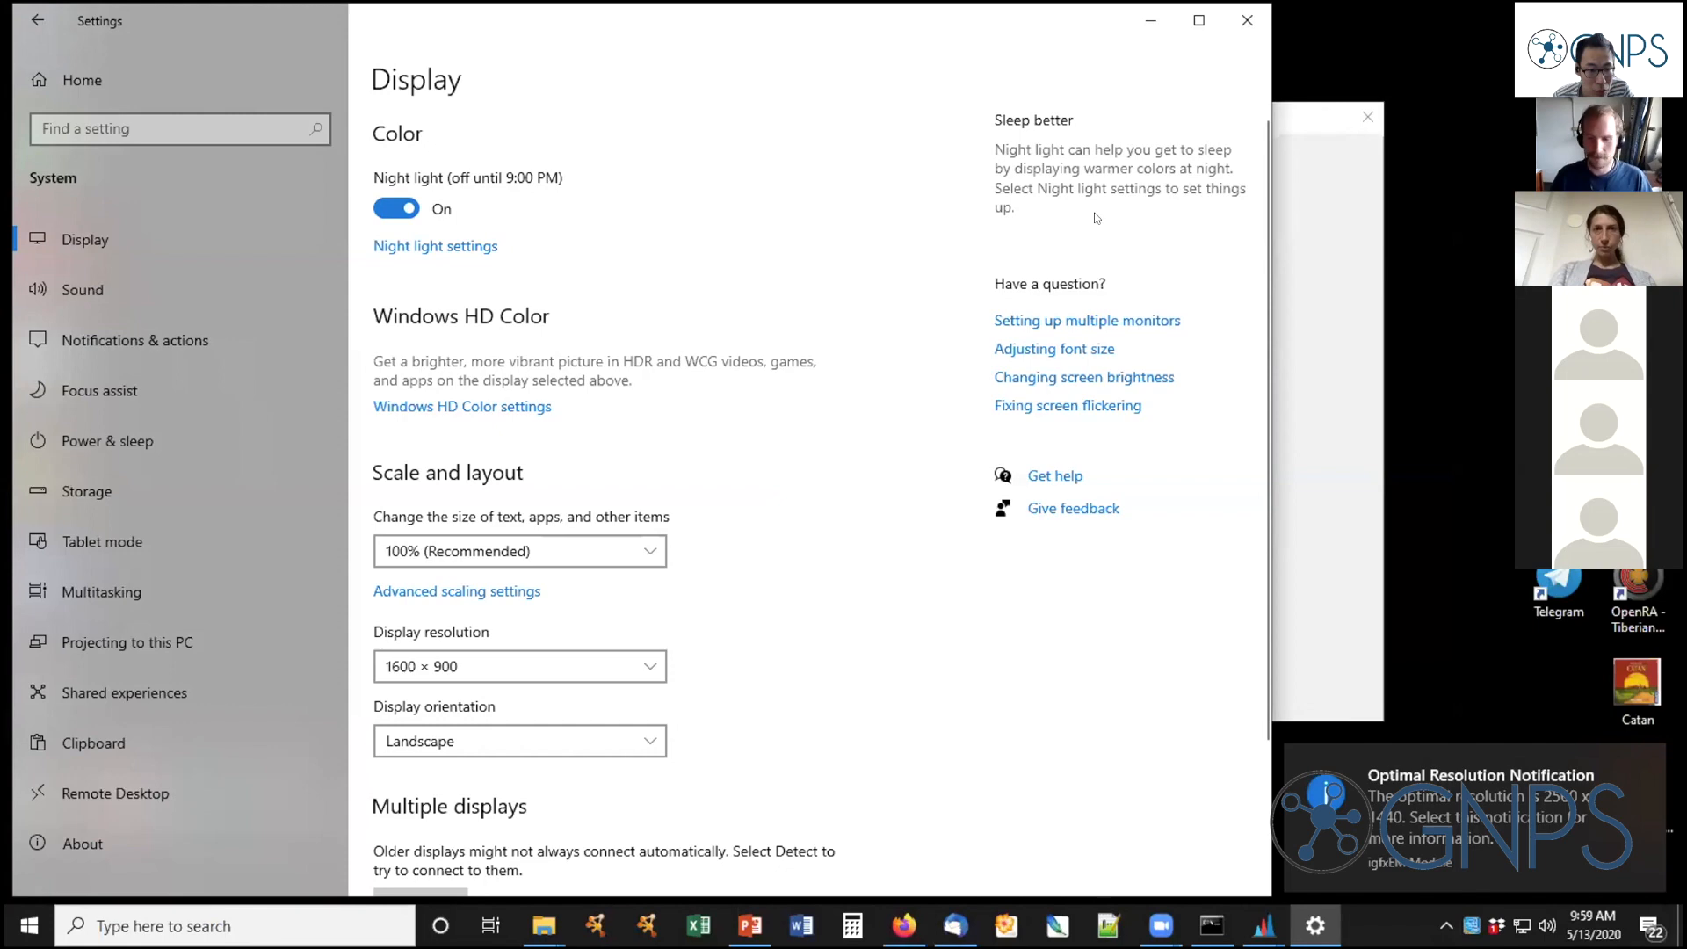
Return to the MZmine chromatogram builder dialog, reposition it over the main window and run it on all raw data files
{"action": "left_click", "coordinate": [1099, 825]}
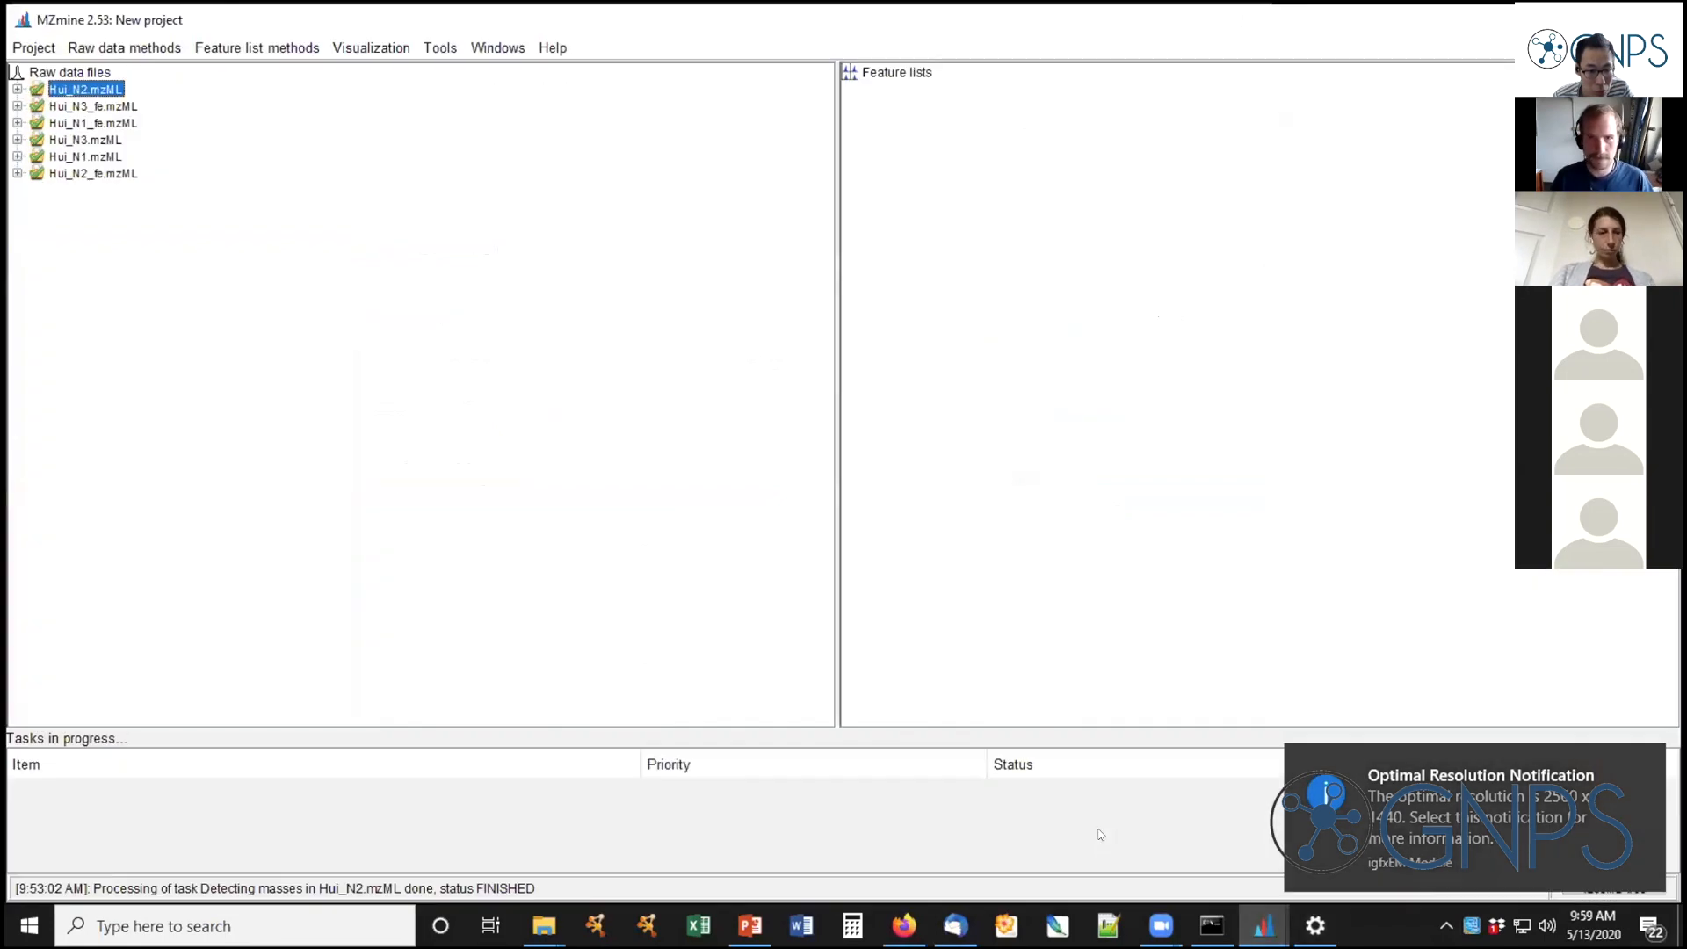
{"action": "left_click", "coordinate": [1263, 925]}
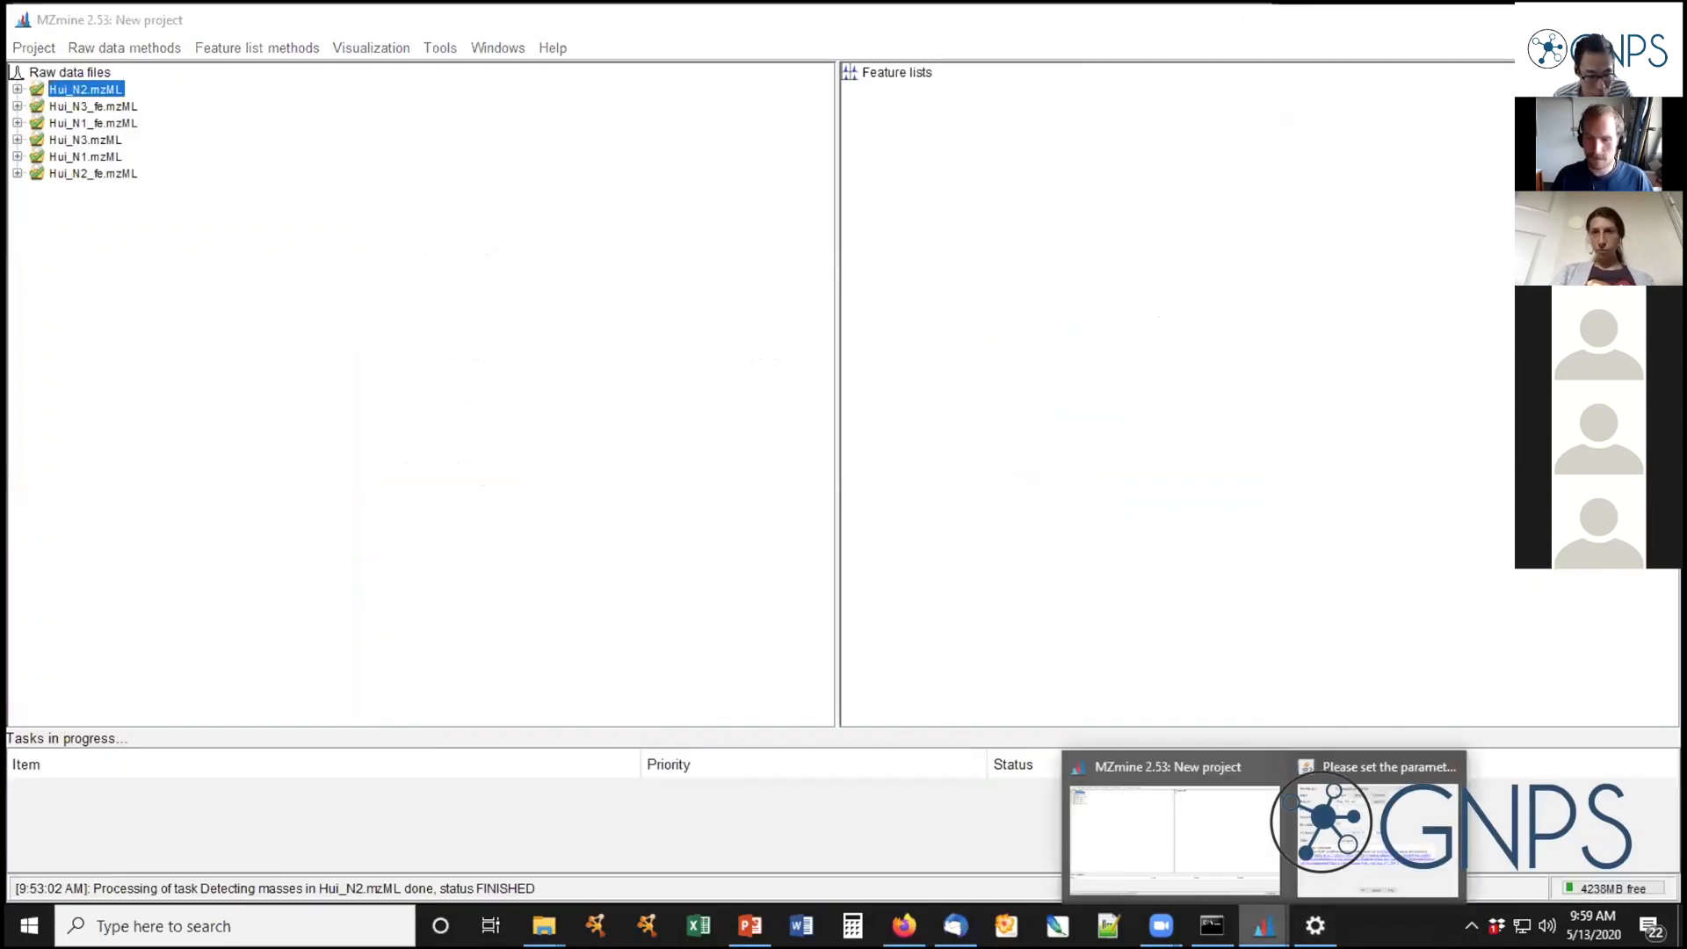
{"action": "left_click", "coordinate": [1351, 831]}
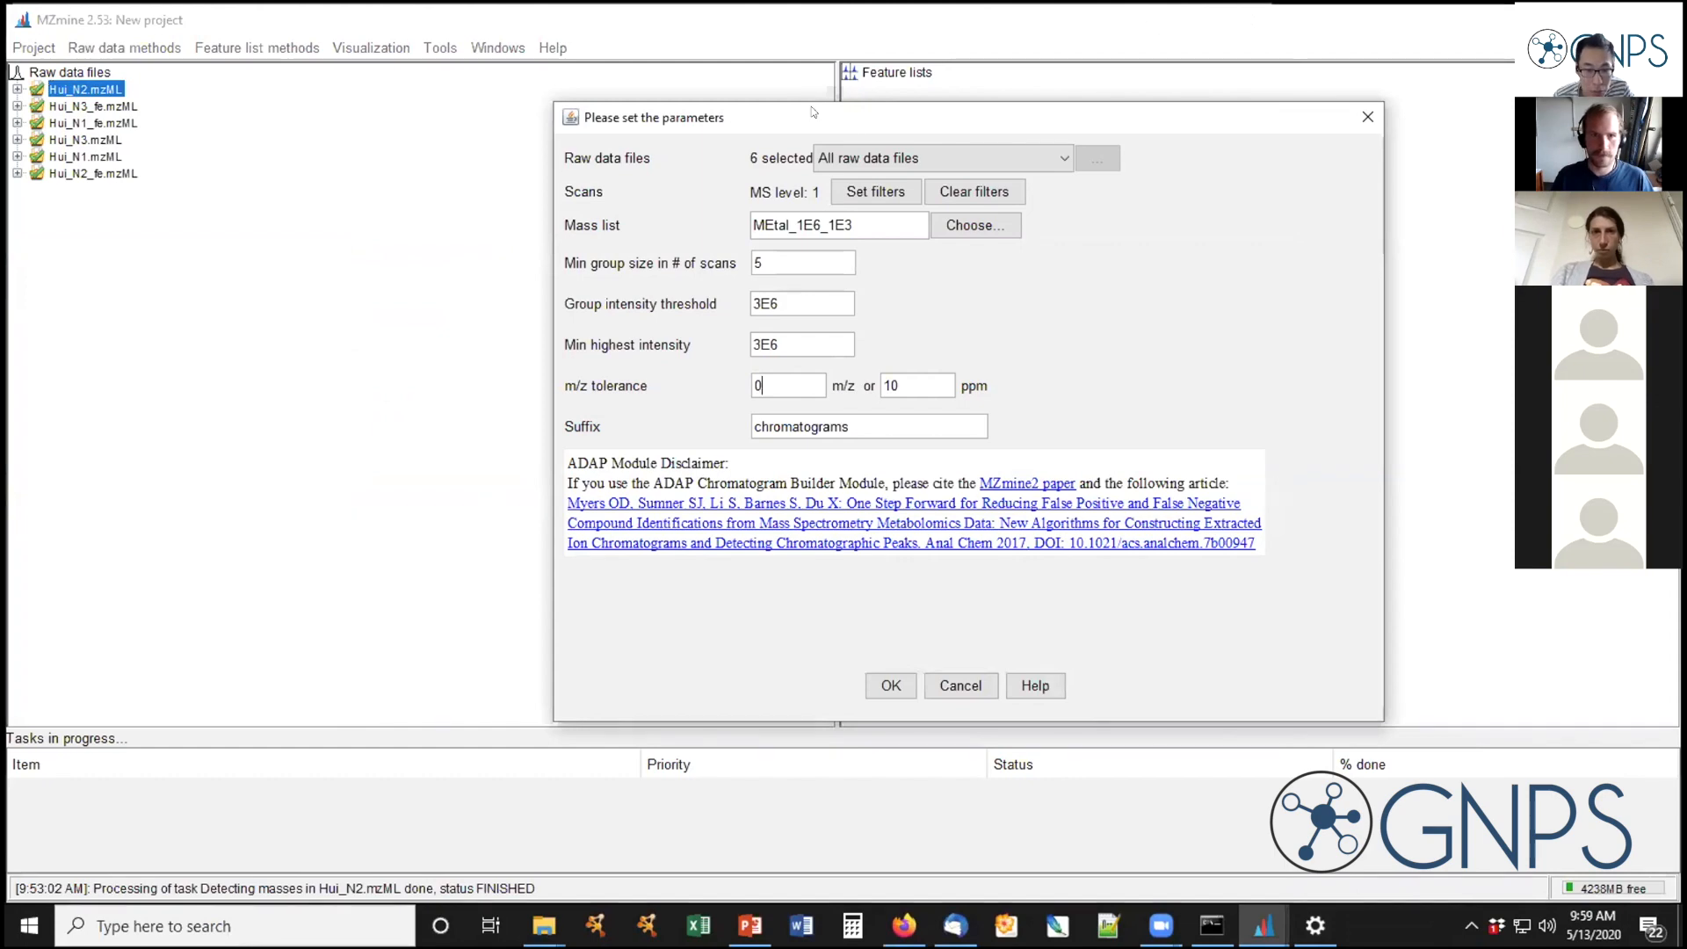
{"action": "left_click_drag", "start_coordinate": [812, 112], "coordinate": [530, 129]}
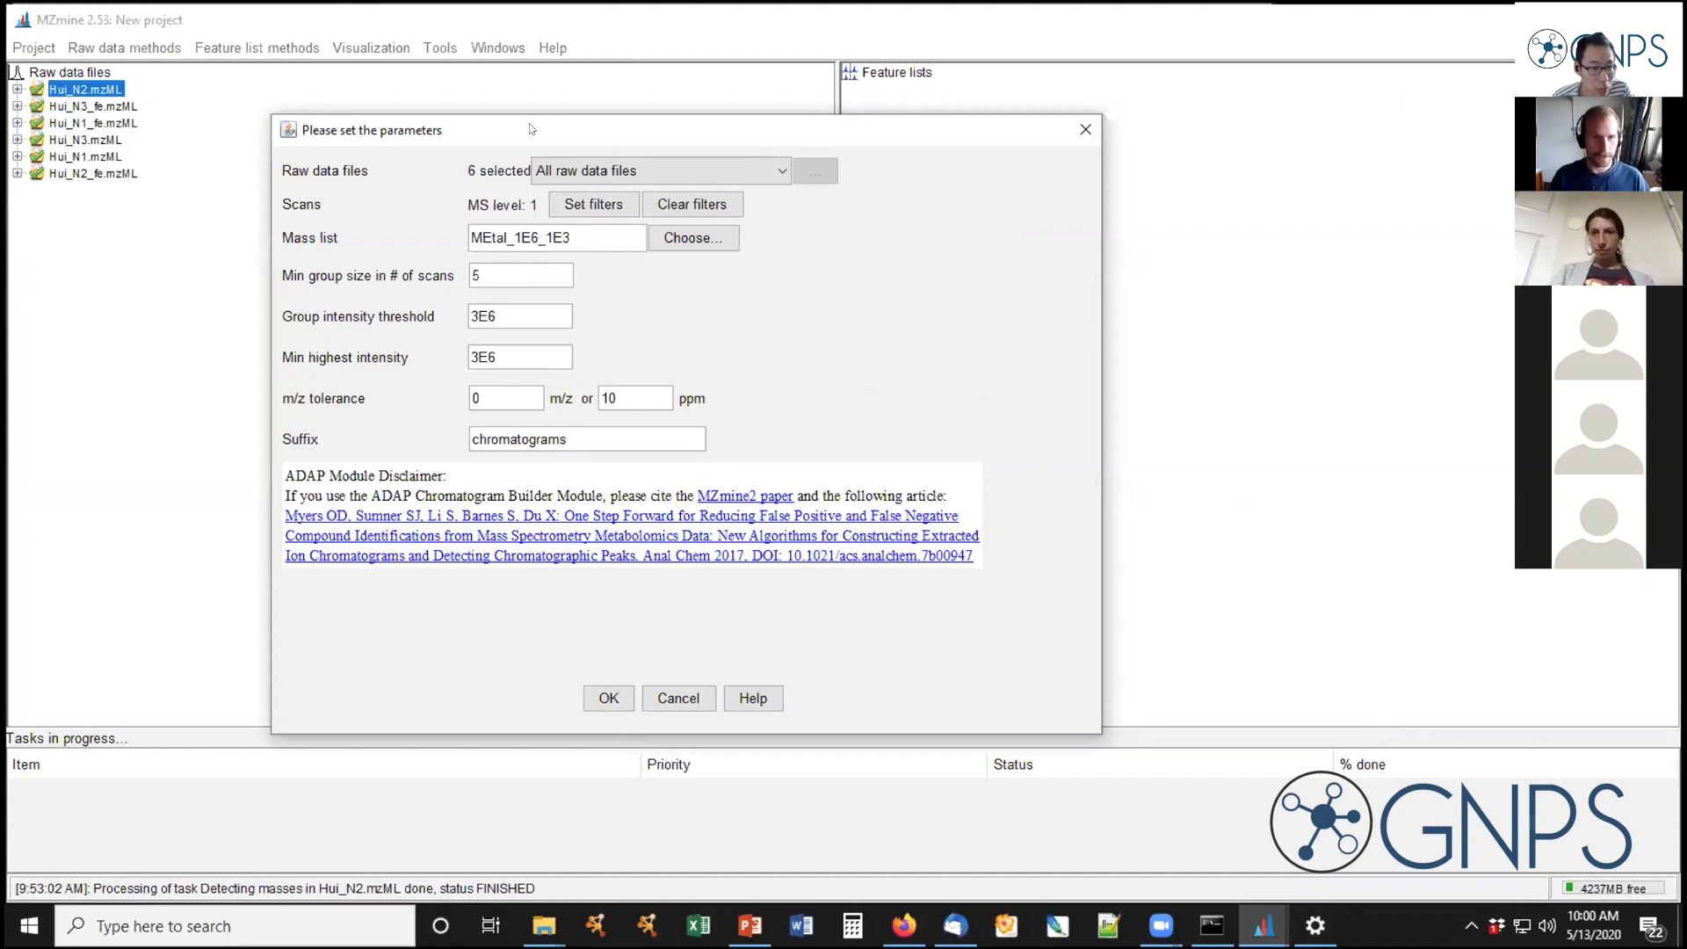
{"action": "left_click_drag", "start_coordinate": [597, 133], "coordinate": [631, 128]}
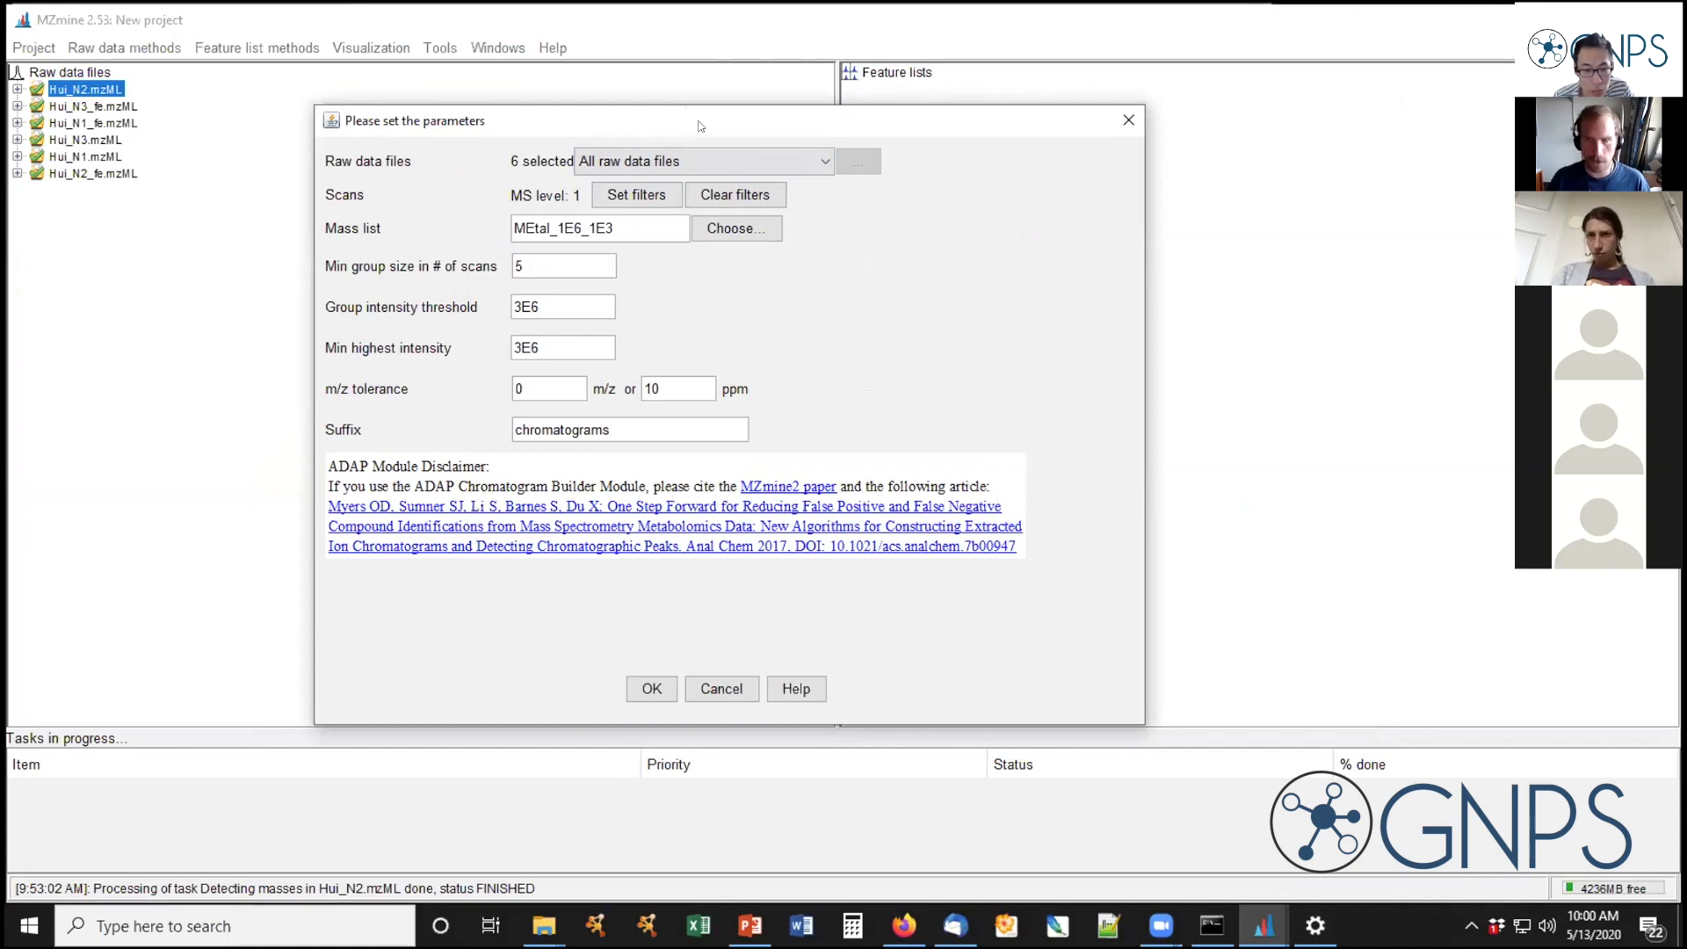
{"action": "left_click_drag", "start_coordinate": [700, 126], "coordinate": [814, 108]}
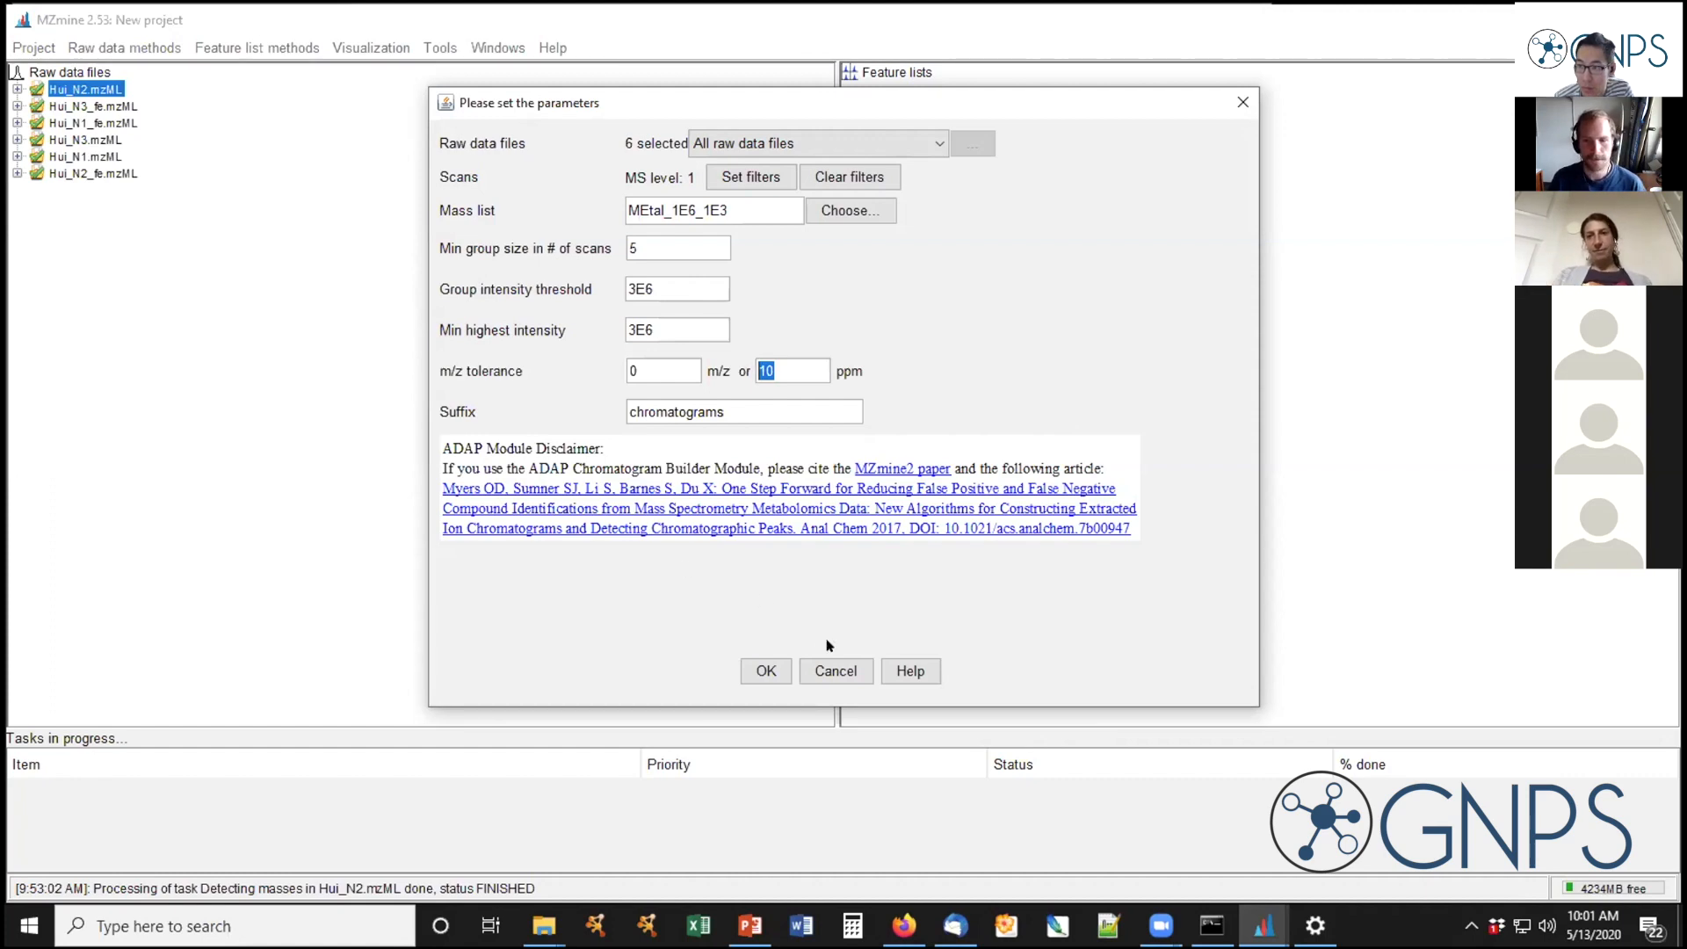
{"action": "left_click", "coordinate": [764, 671]}
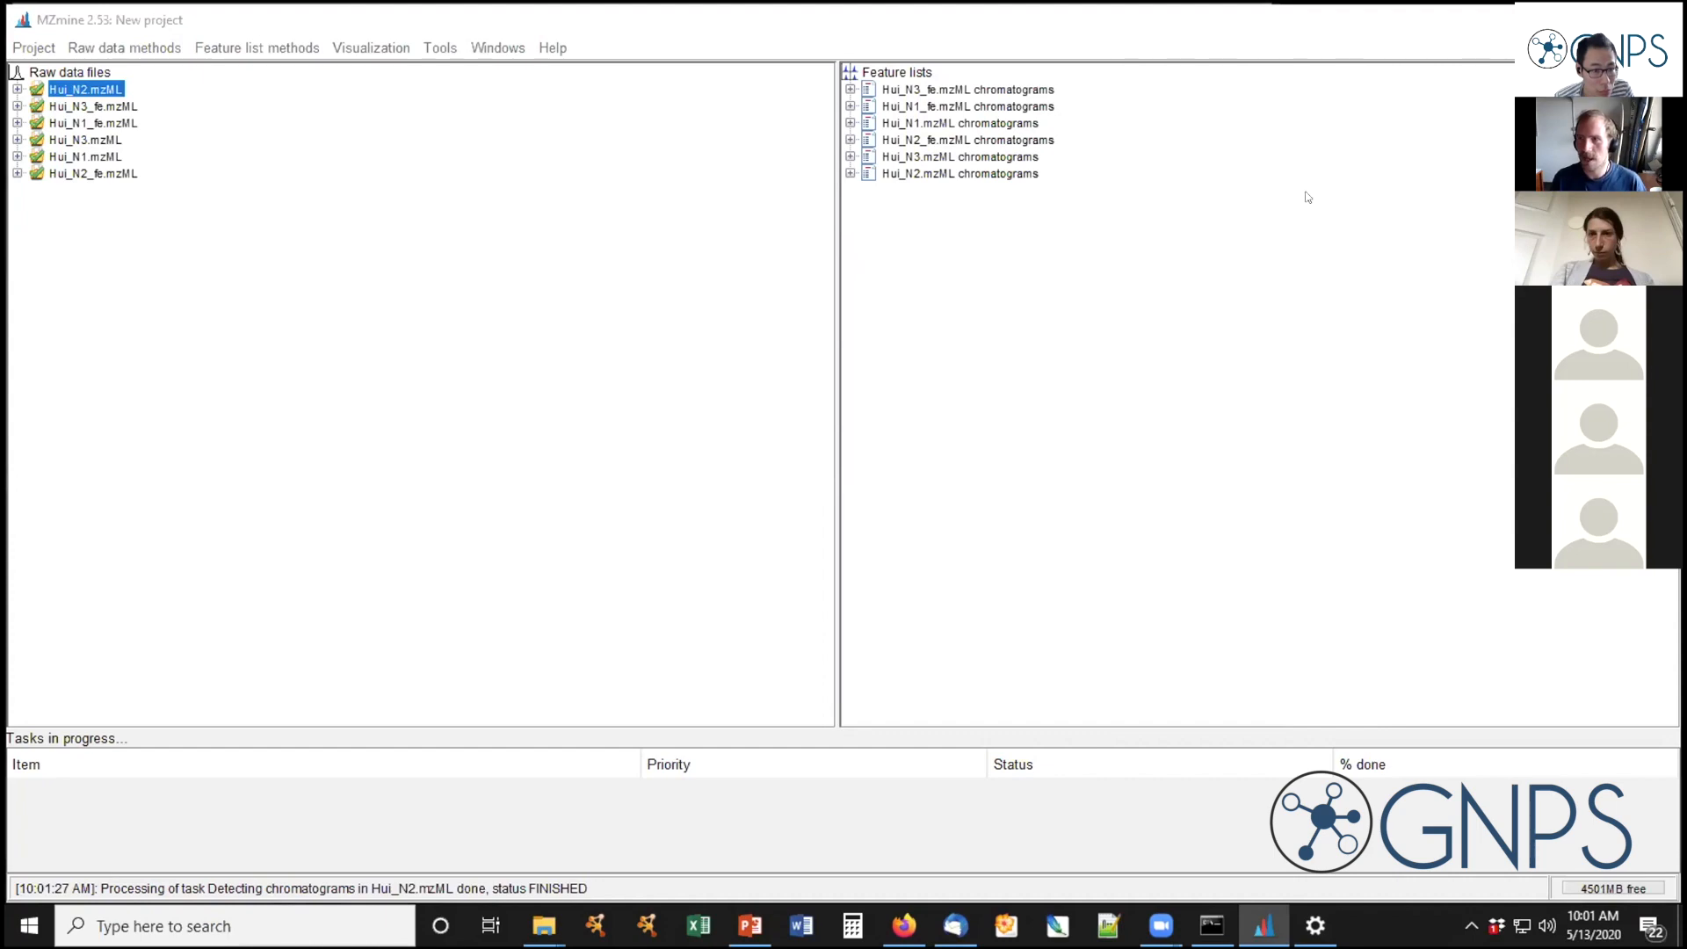
Open the Hui_N3_fe.mzML chromatograms feature list, examine its peak shapes, heights and areas, and close it
{"action": "left_click", "coordinate": [881, 91]}
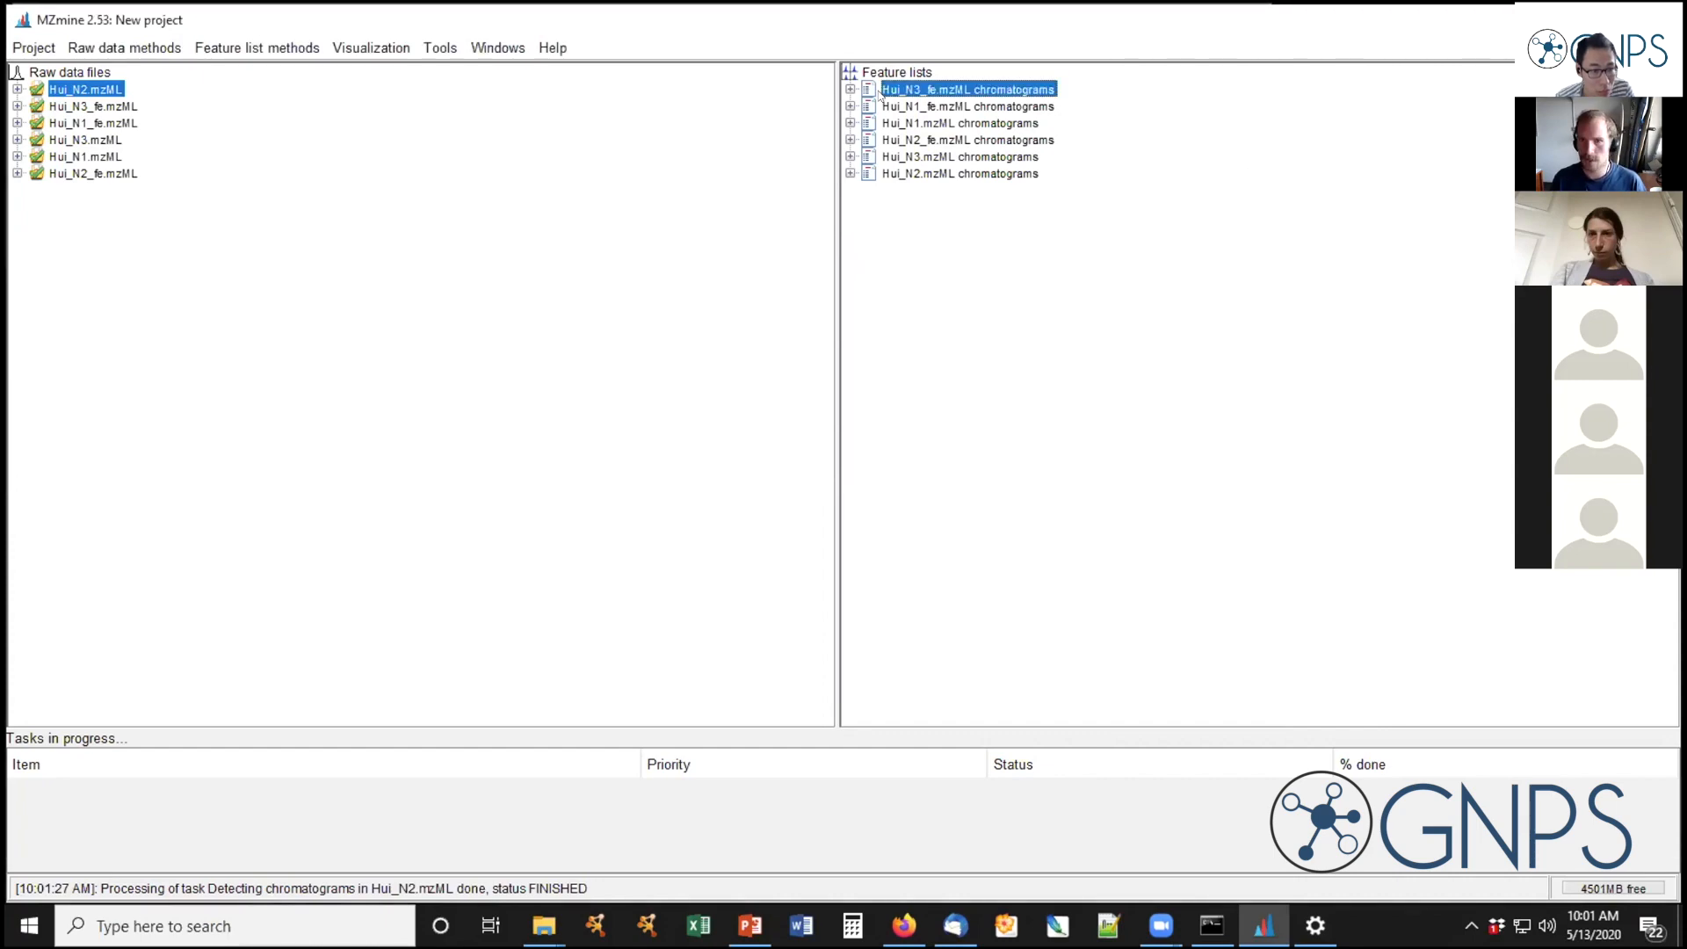
{"action": "double_click", "coordinate": [879, 92]}
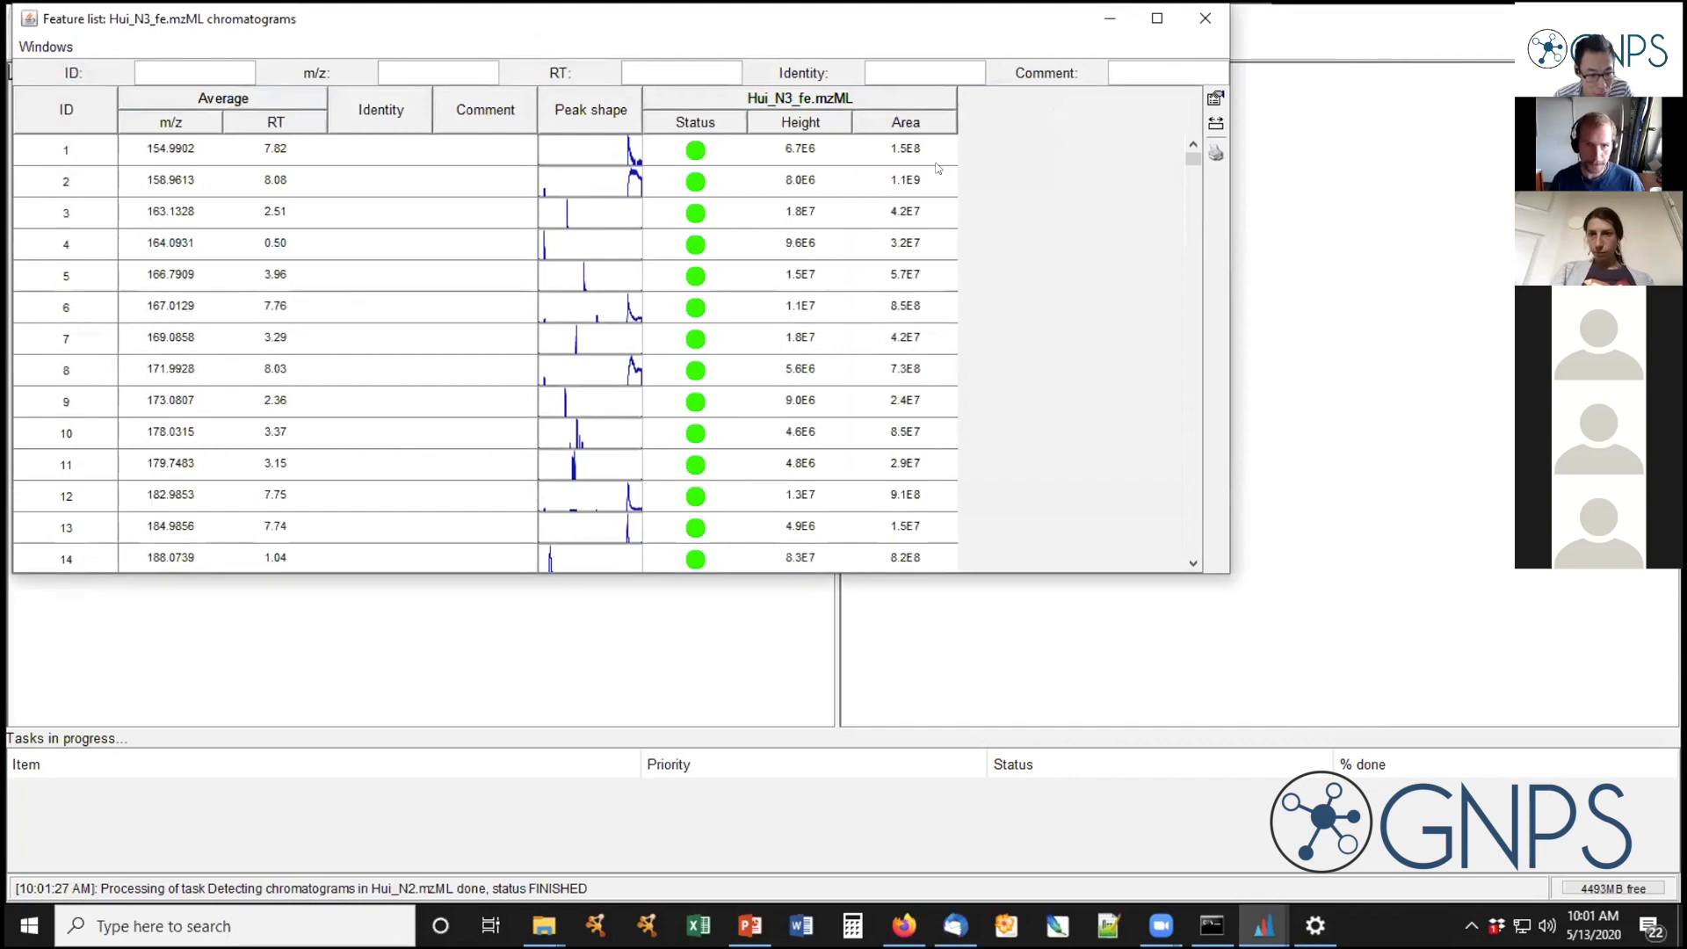
{"action": "left_click_drag", "start_coordinate": [683, 23], "coordinate": [753, 88]}
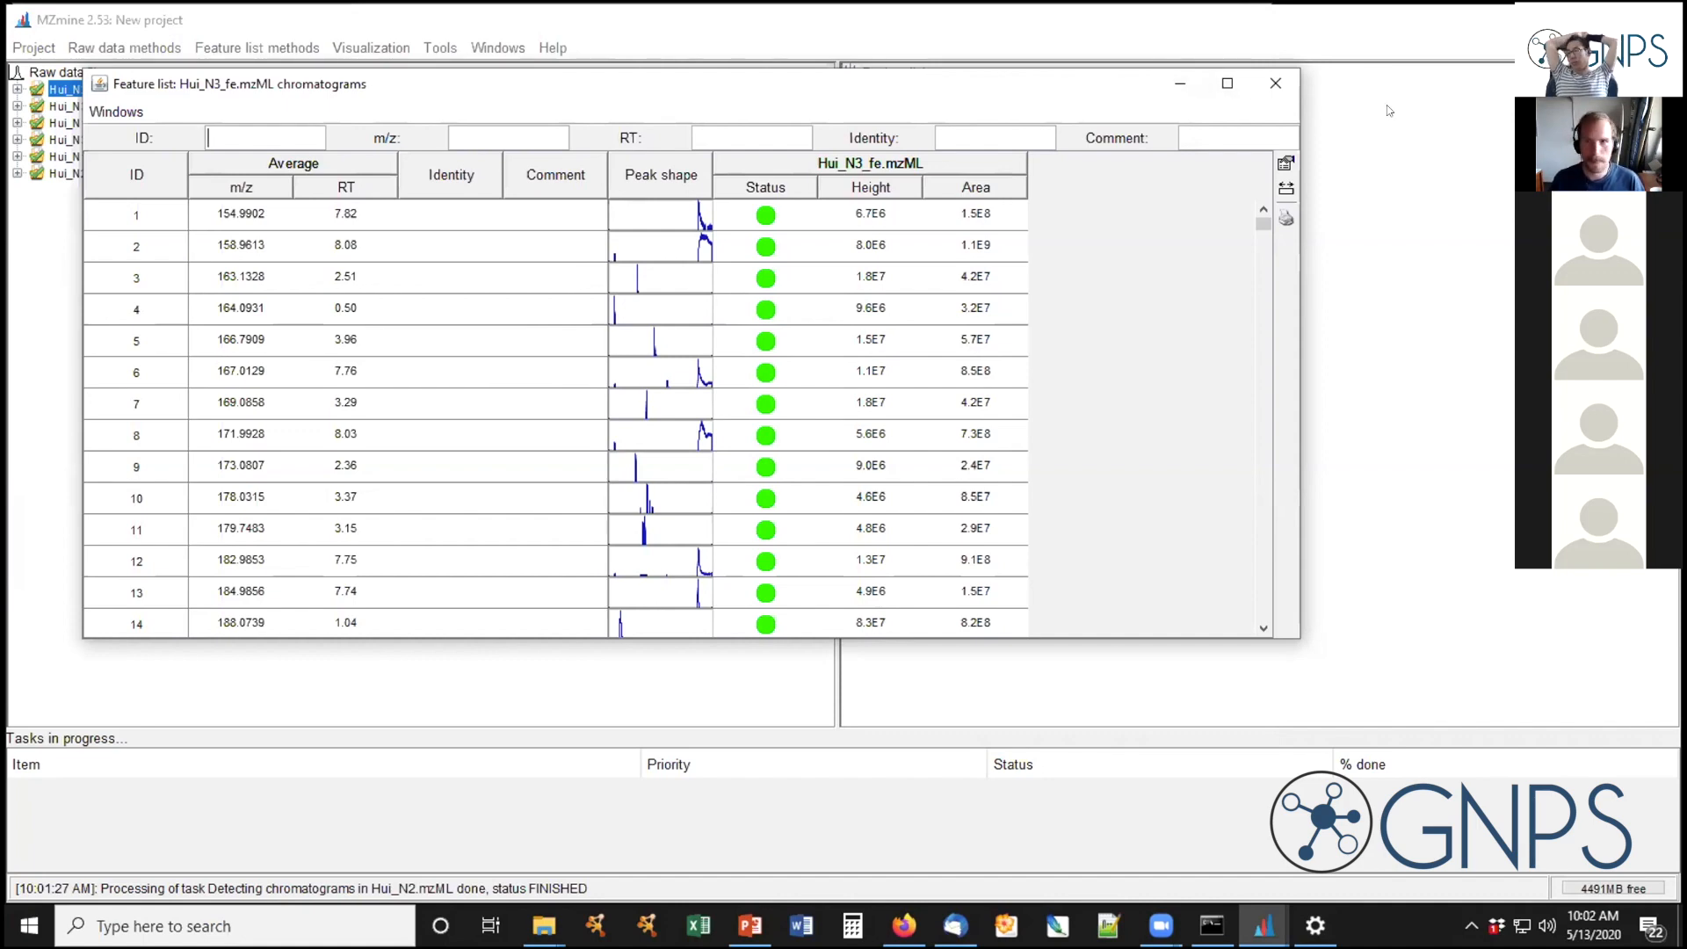
{"action": "left_click", "coordinate": [1275, 83]}
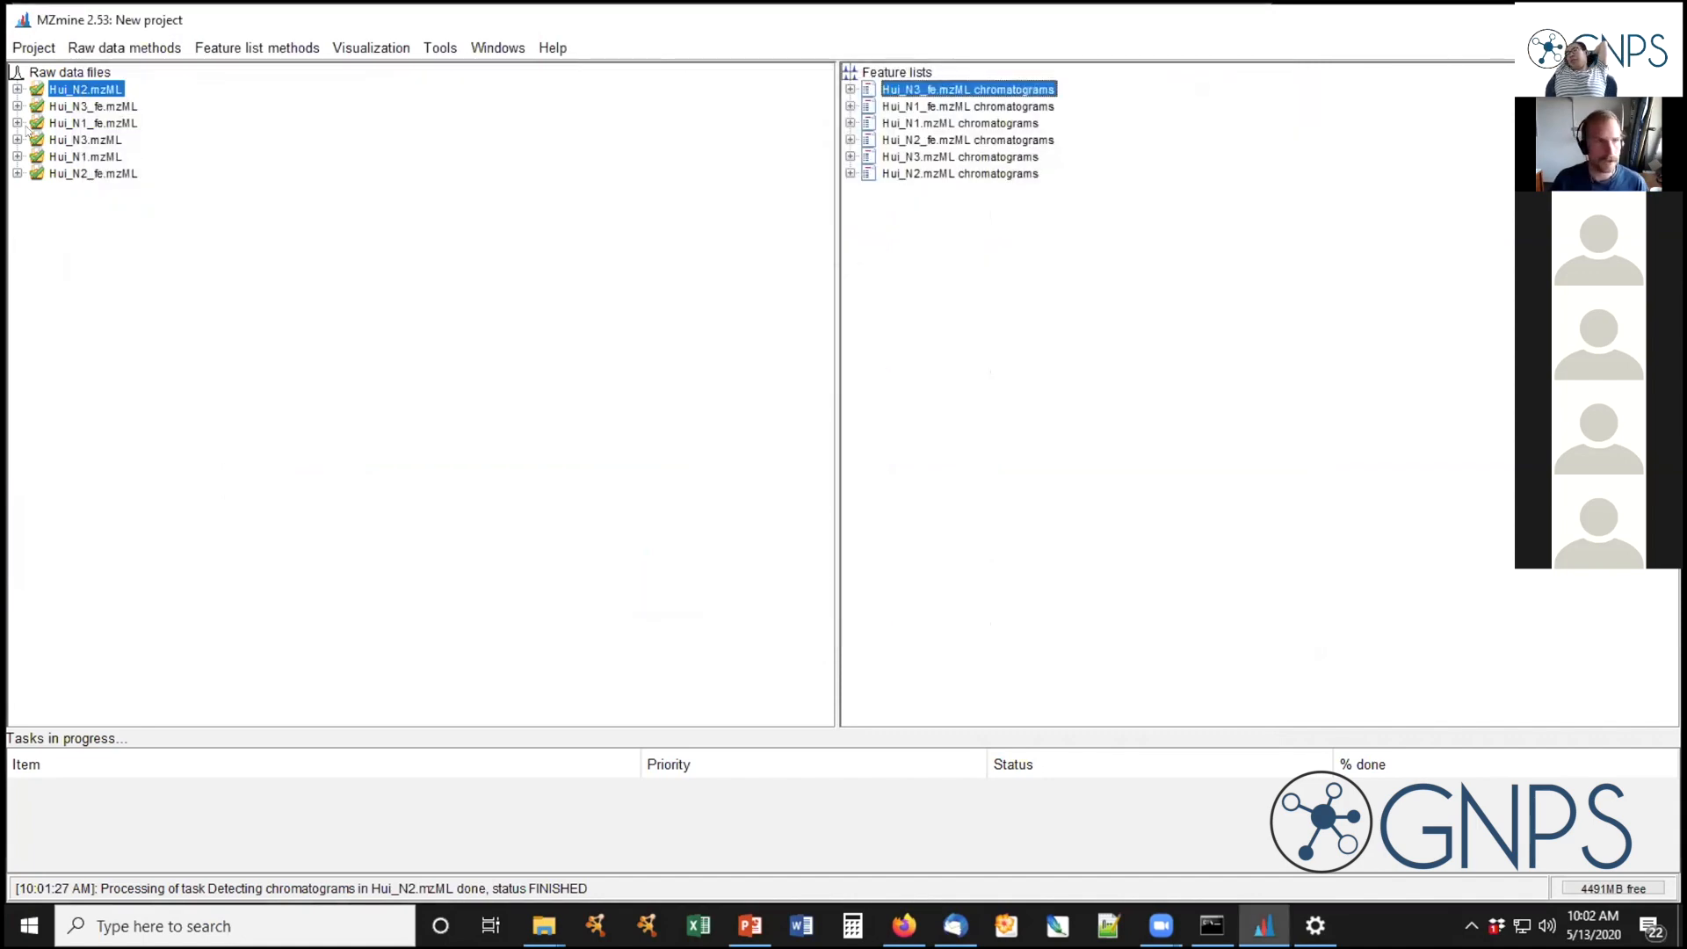
Review the ADAP Chromatogram builder parameters and run it on Hui_N2.mzML as selected in the main window
{"action": "left_click", "coordinate": [104, 55]}
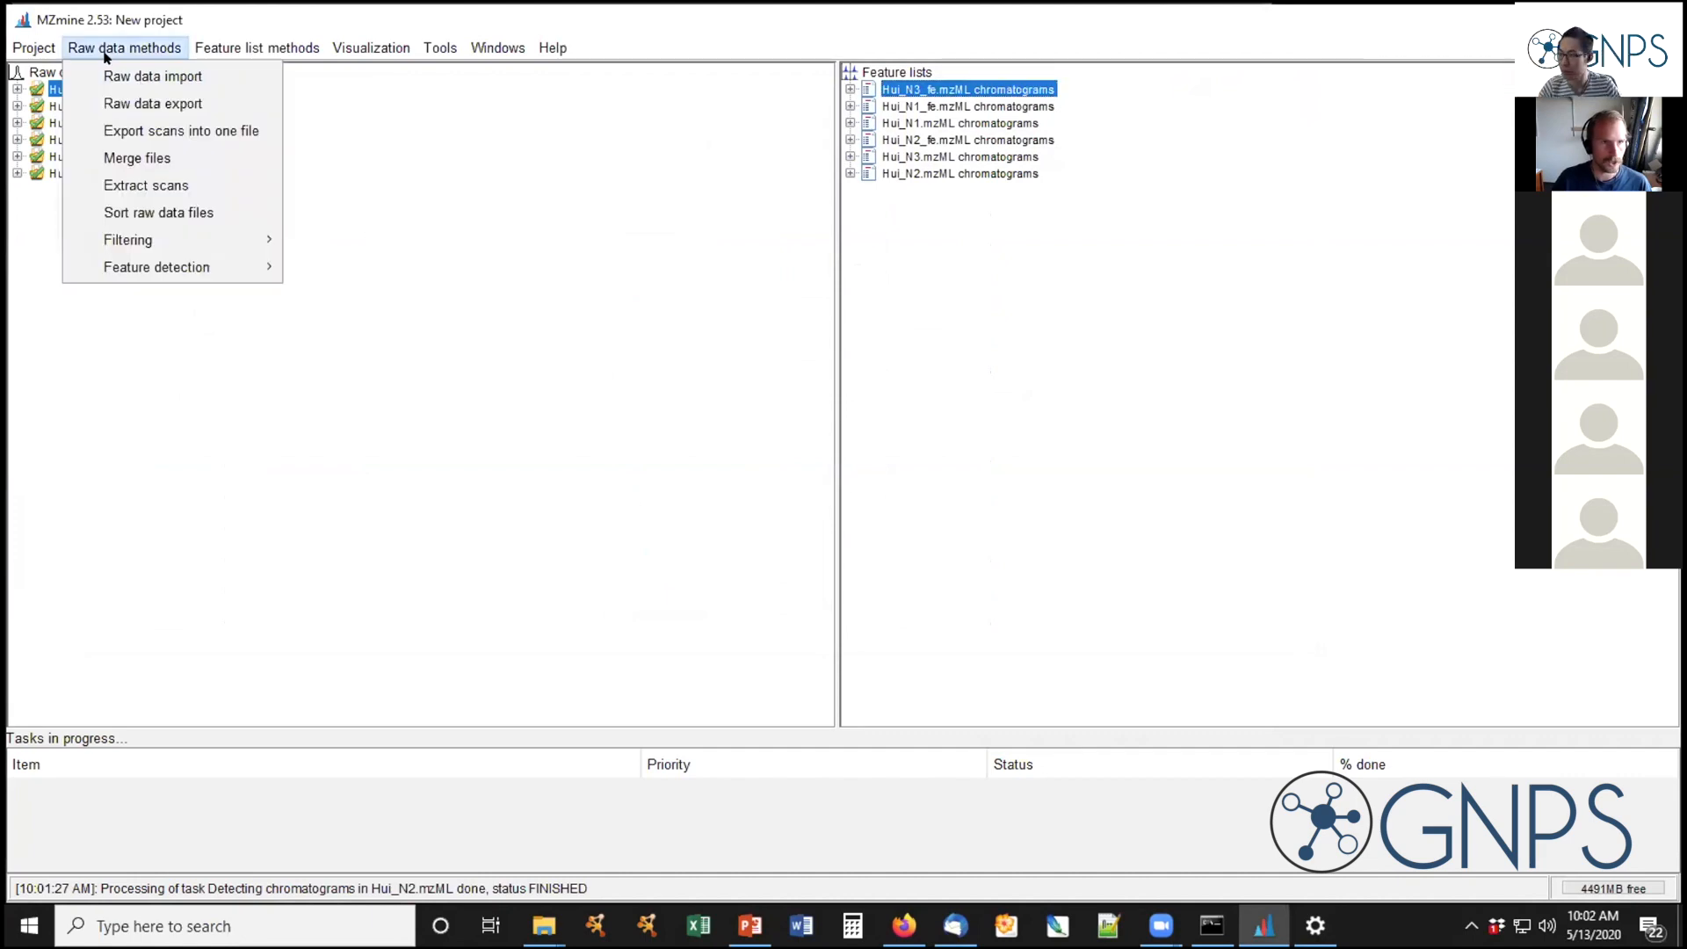
{"action": "mouse_move", "coordinate": [168, 276]}
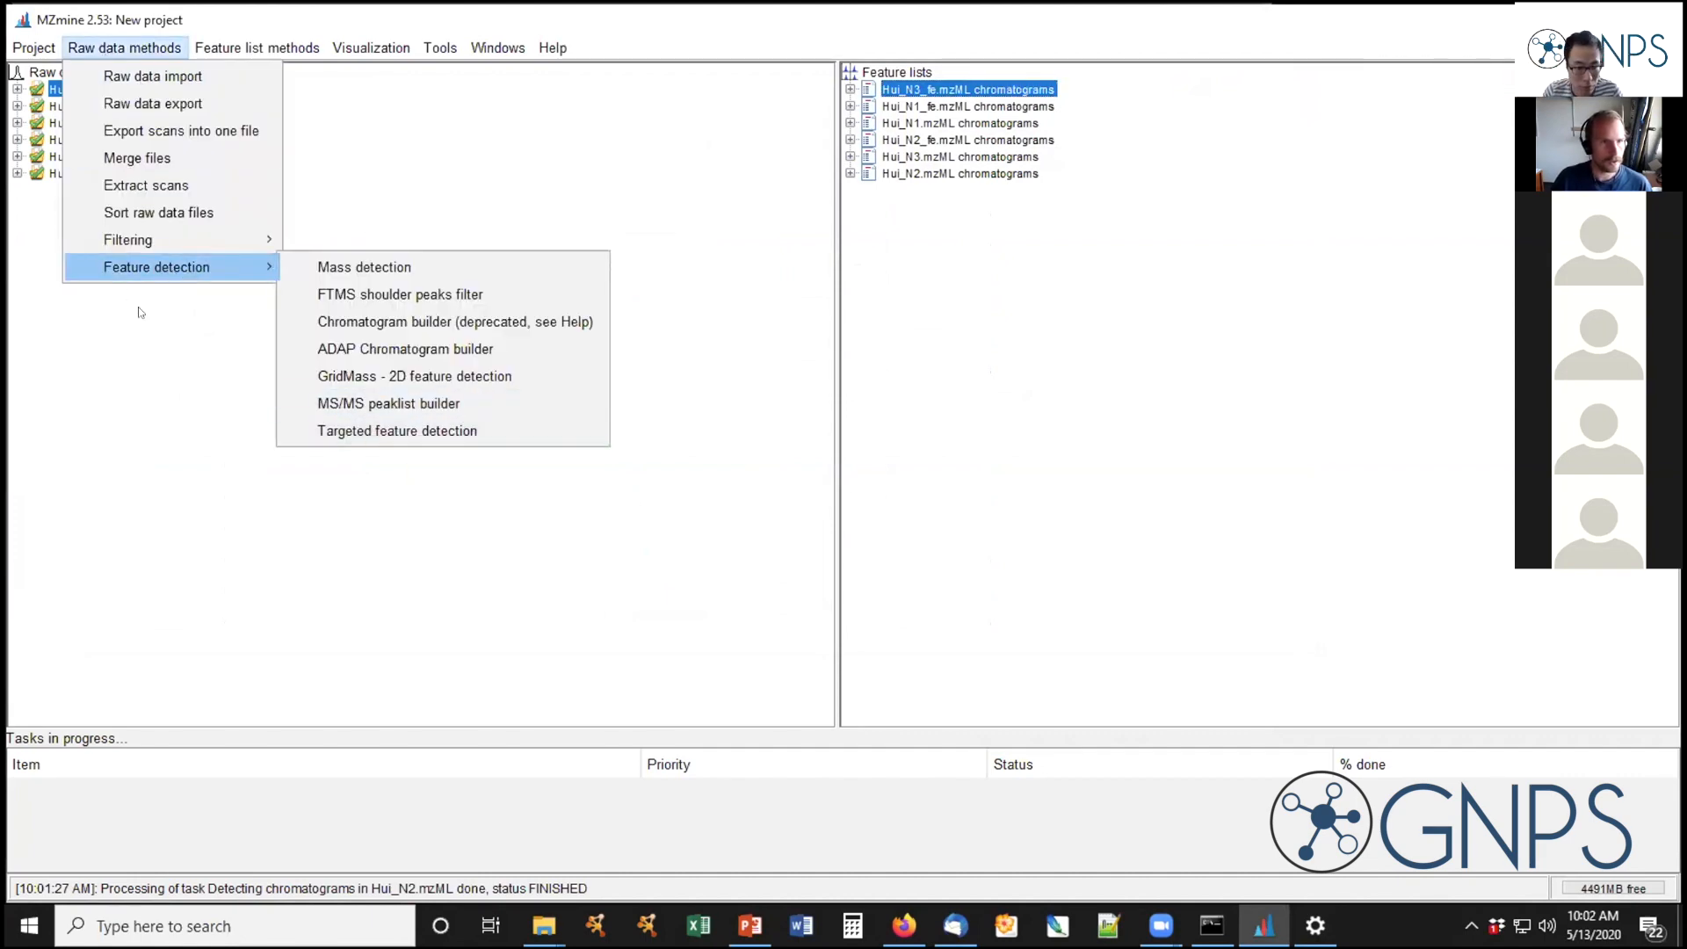
{"action": "left_click", "coordinate": [428, 349]}
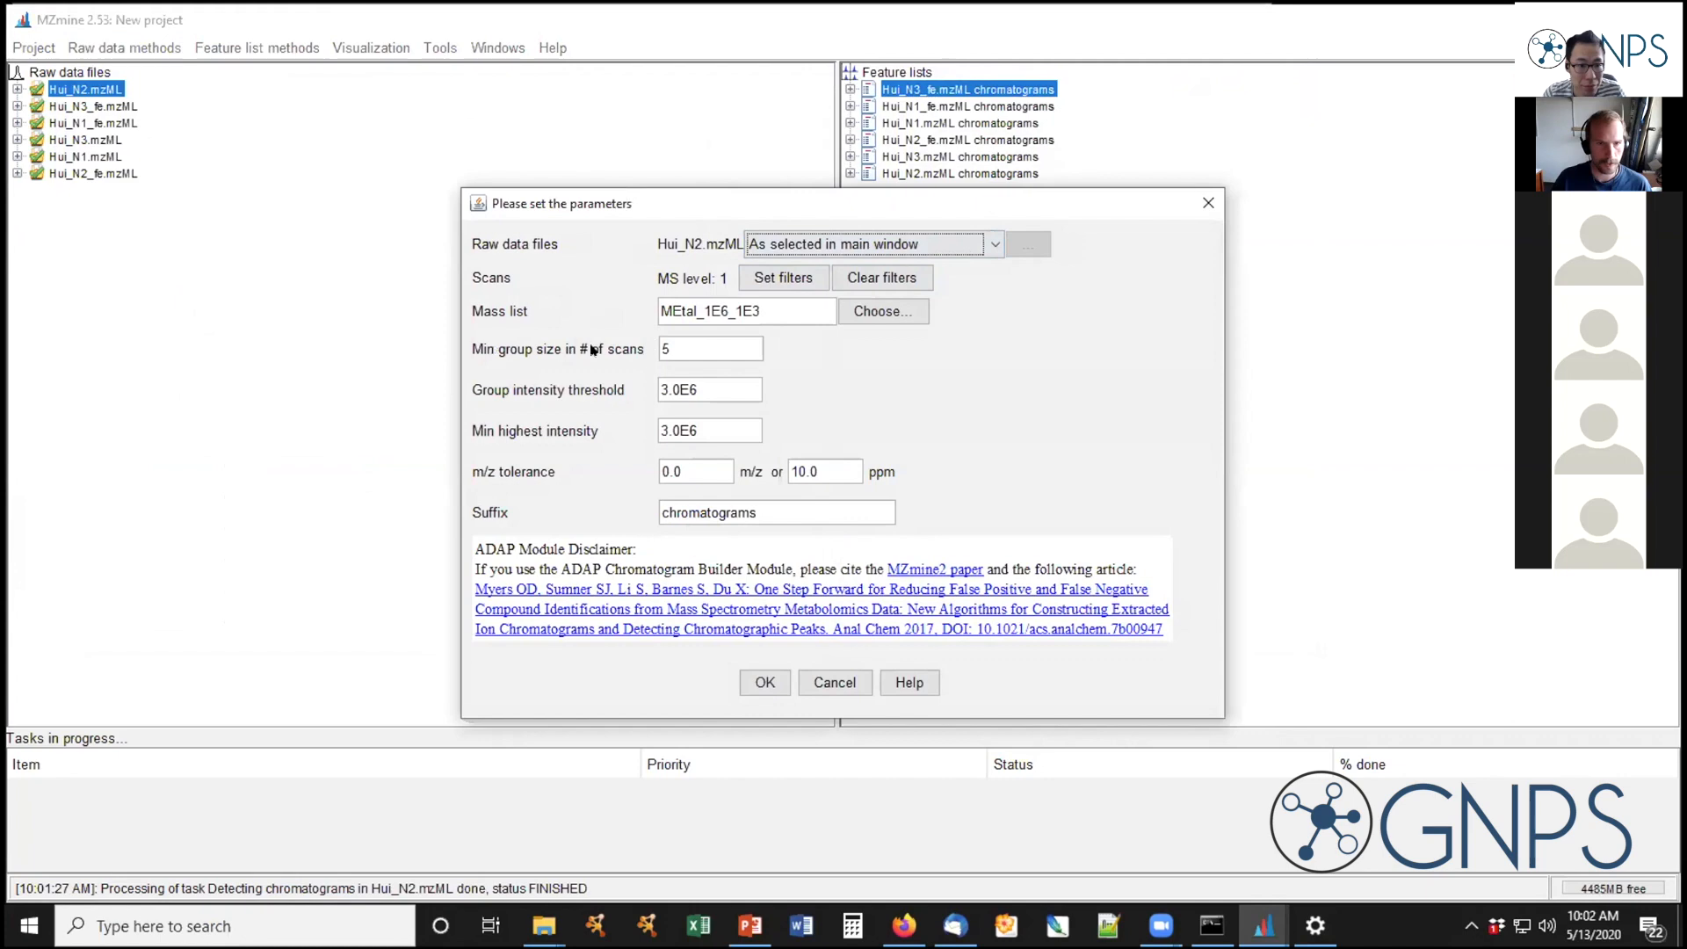
{"action": "mouse_move", "coordinate": [673, 349]}
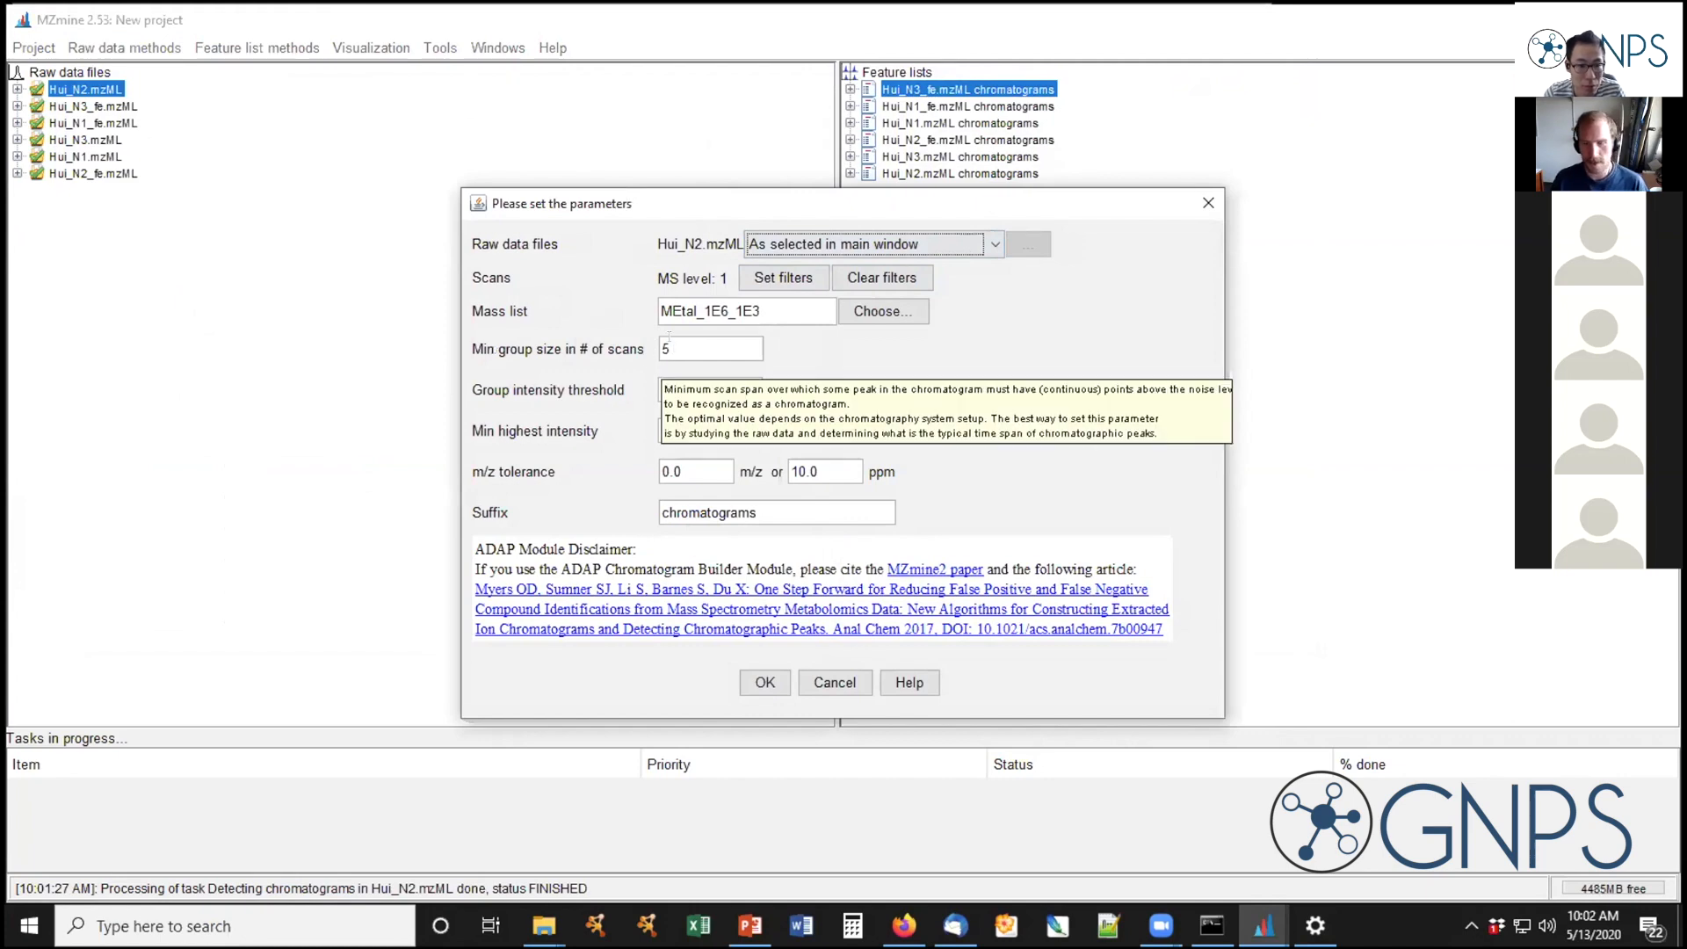
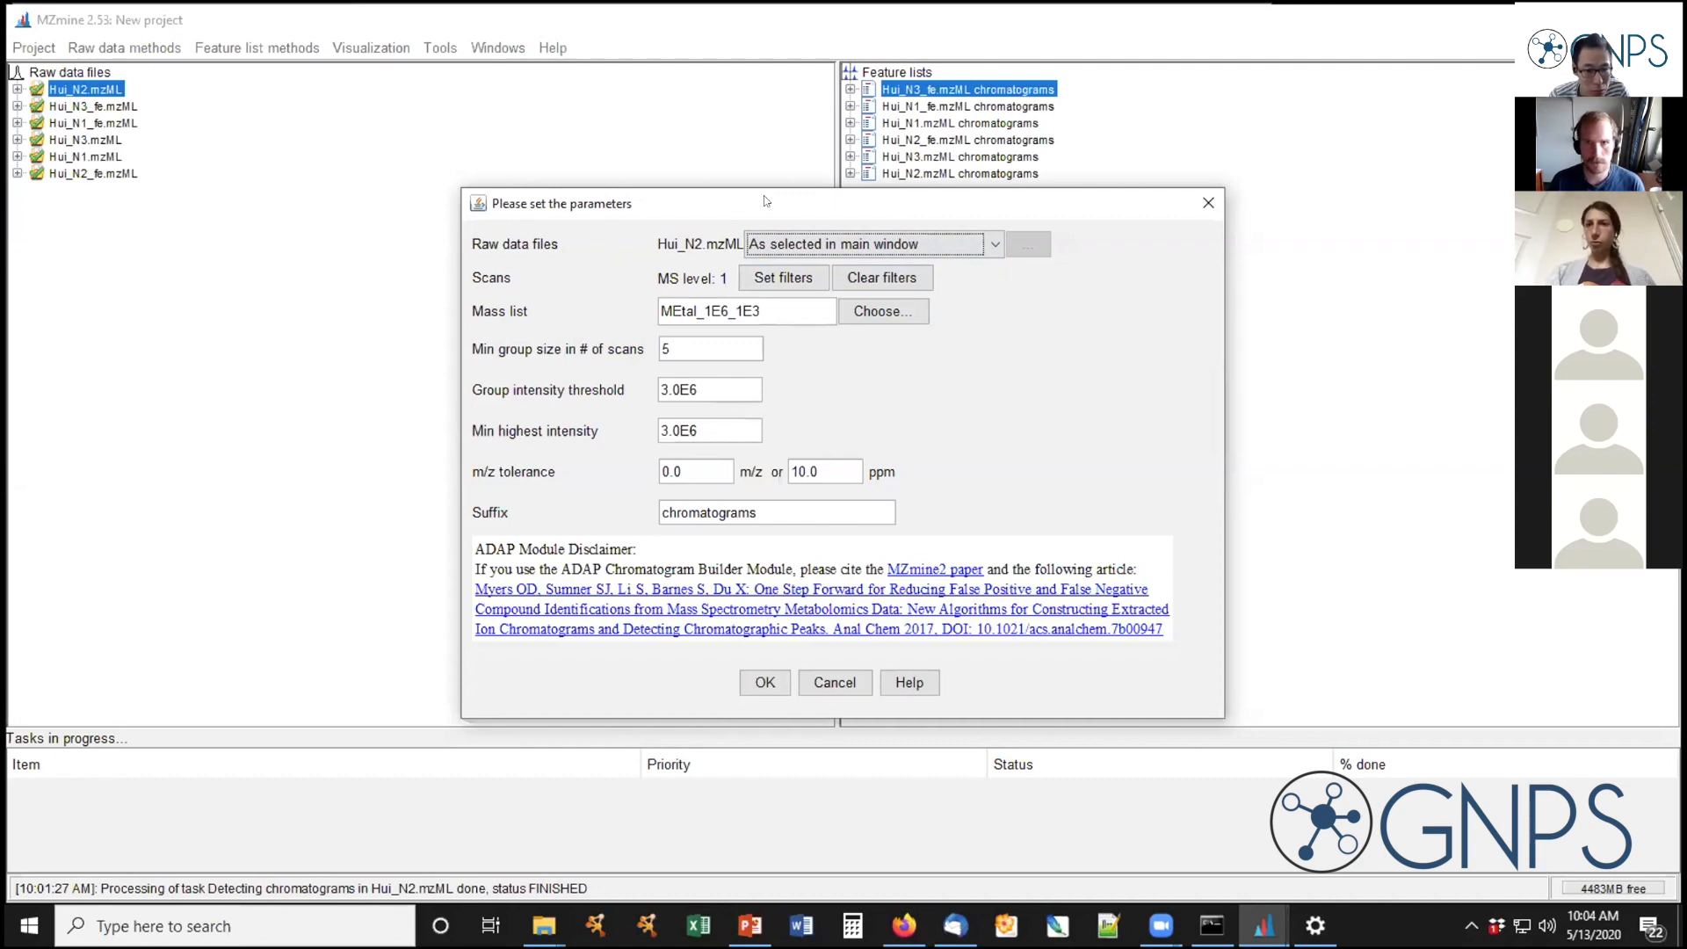
{"action": "left_click_drag", "start_coordinate": [765, 202], "coordinate": [768, 112]}
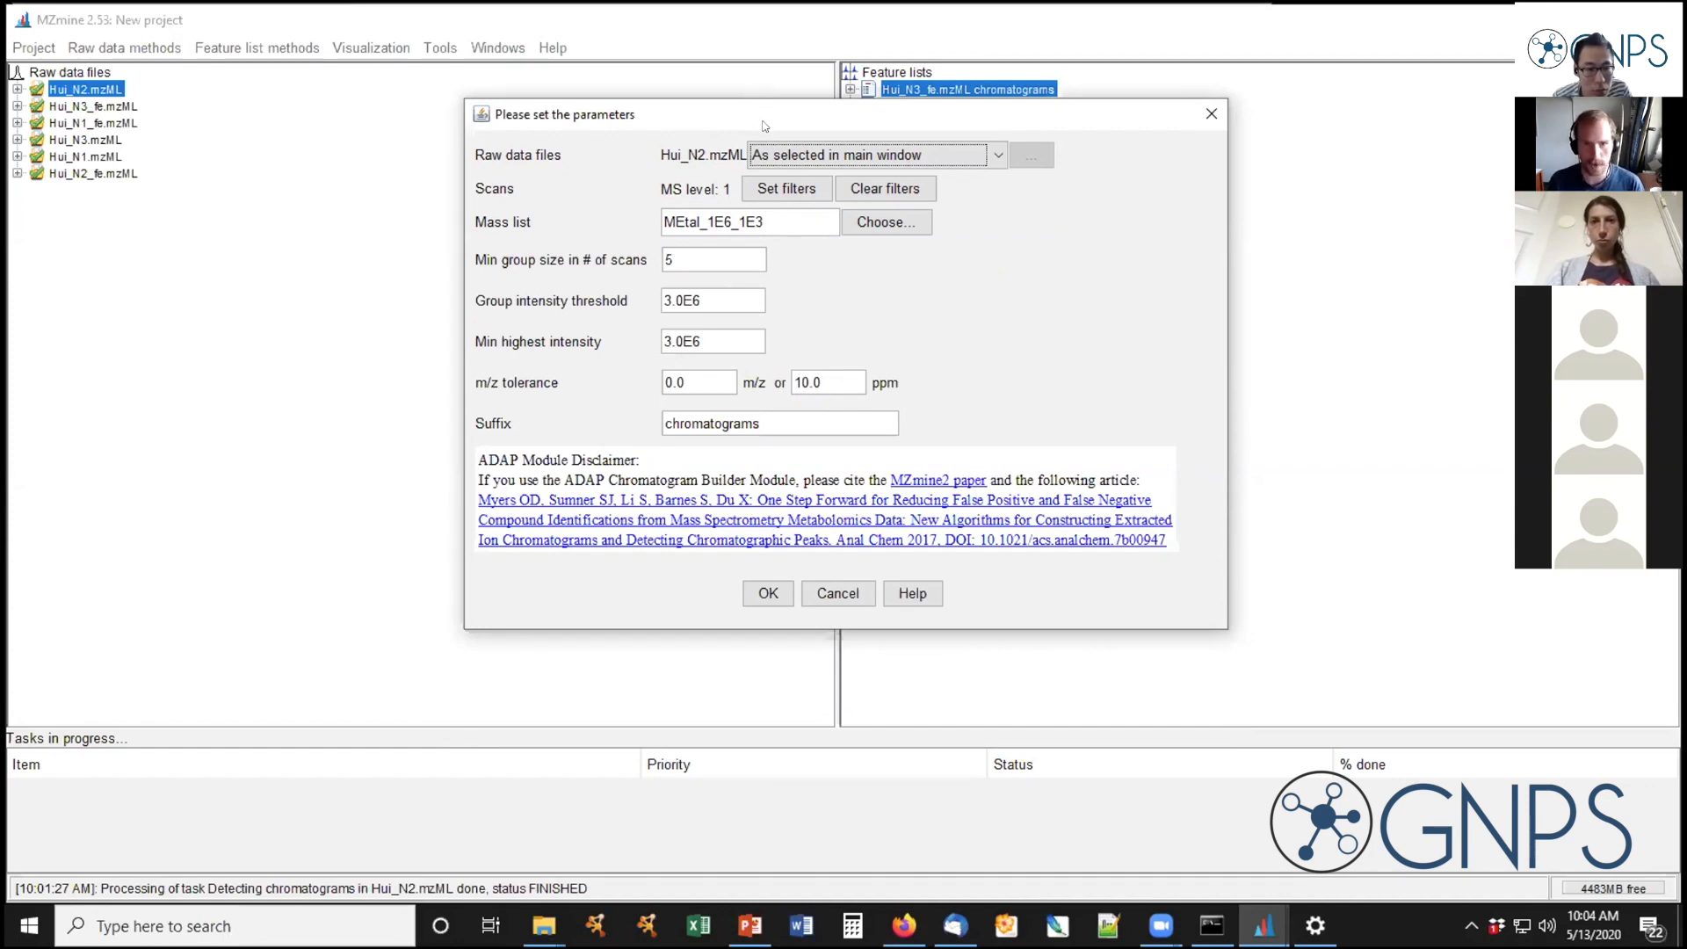
{"action": "mouse_move", "coordinate": [775, 274]}
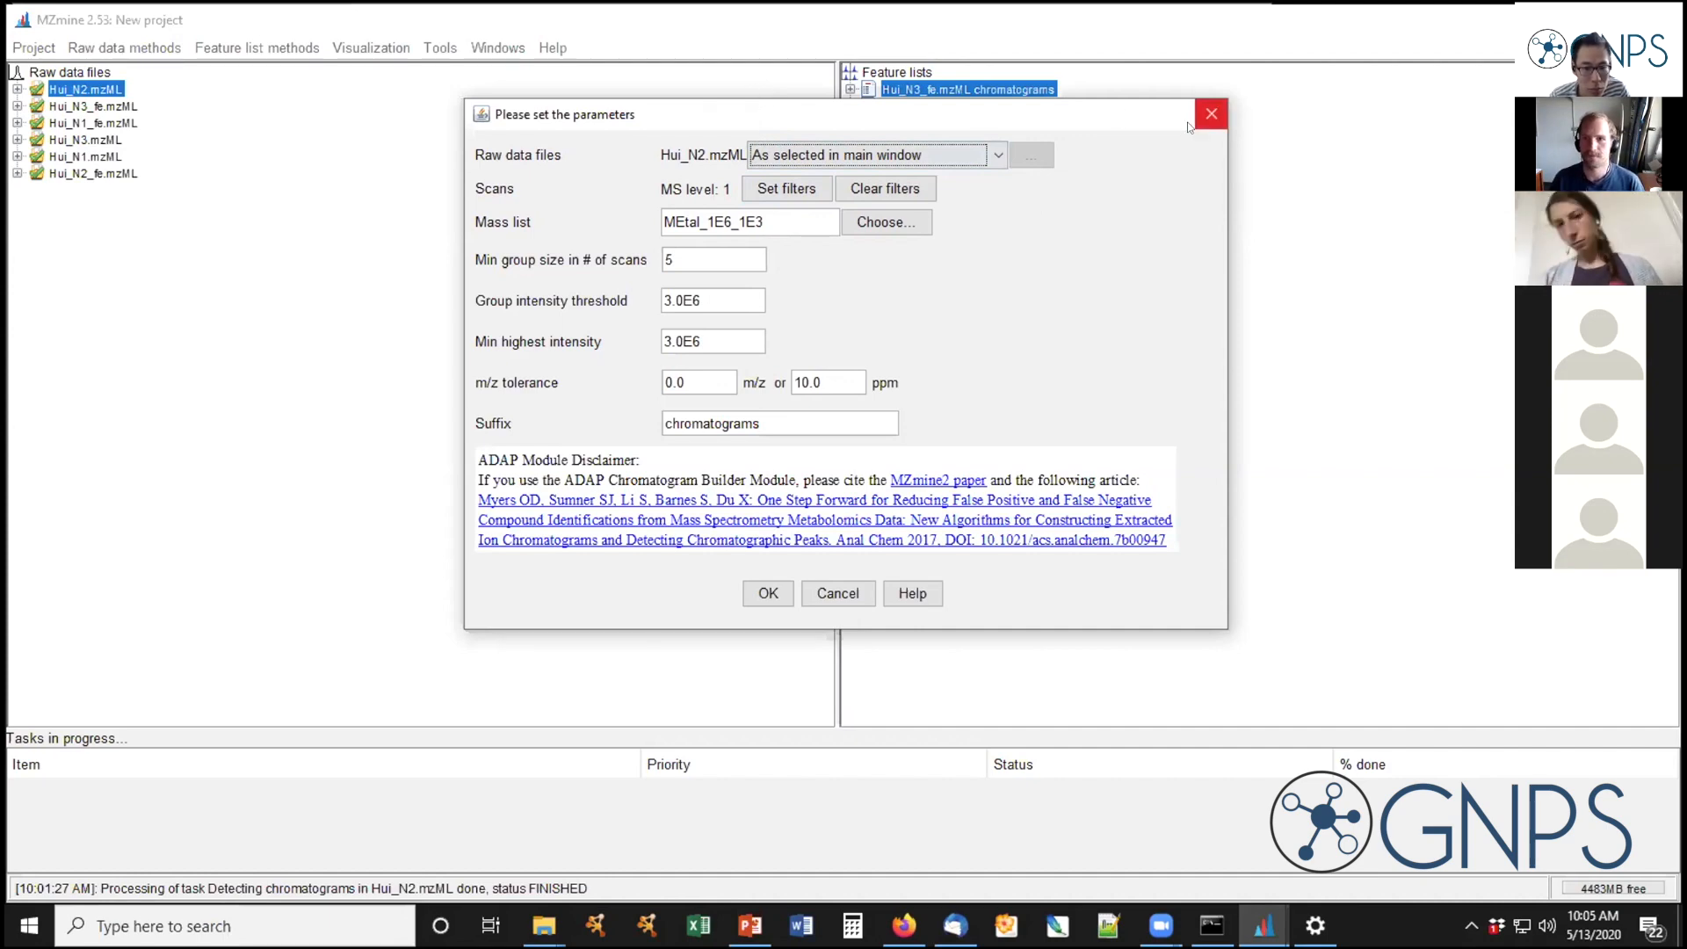
{"action": "left_click", "coordinate": [763, 595]}
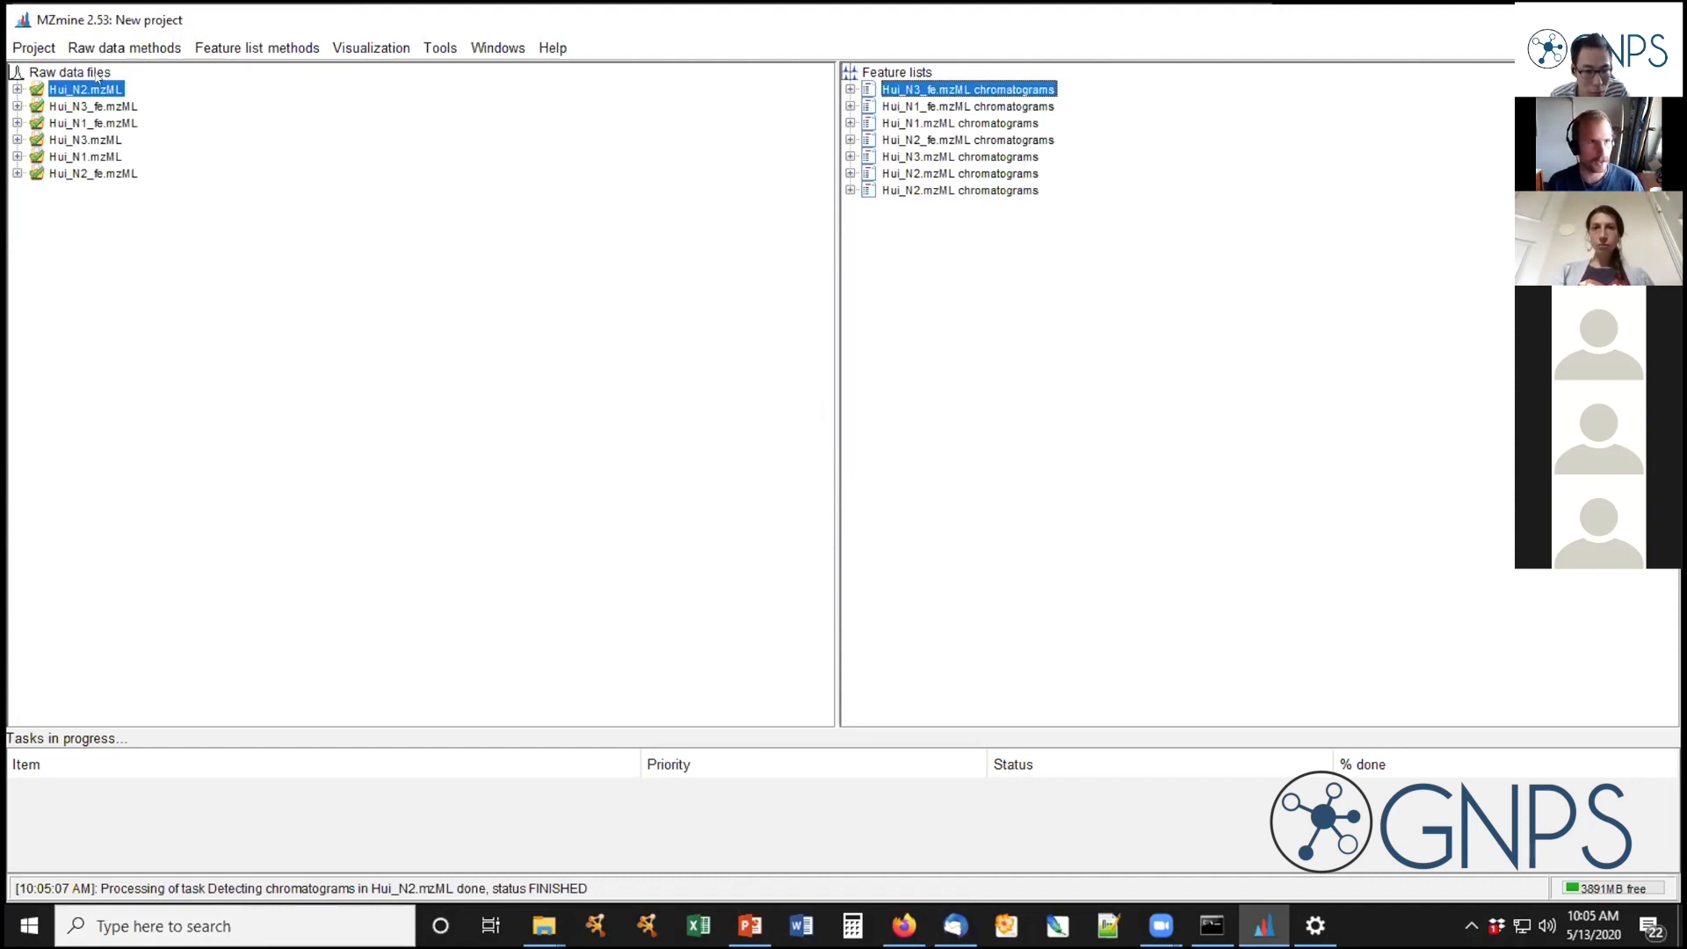
Start the ADAP Chromatogram builder again and set the group intensity threshold to 1.0E7
{"action": "left_click", "coordinate": [130, 47]}
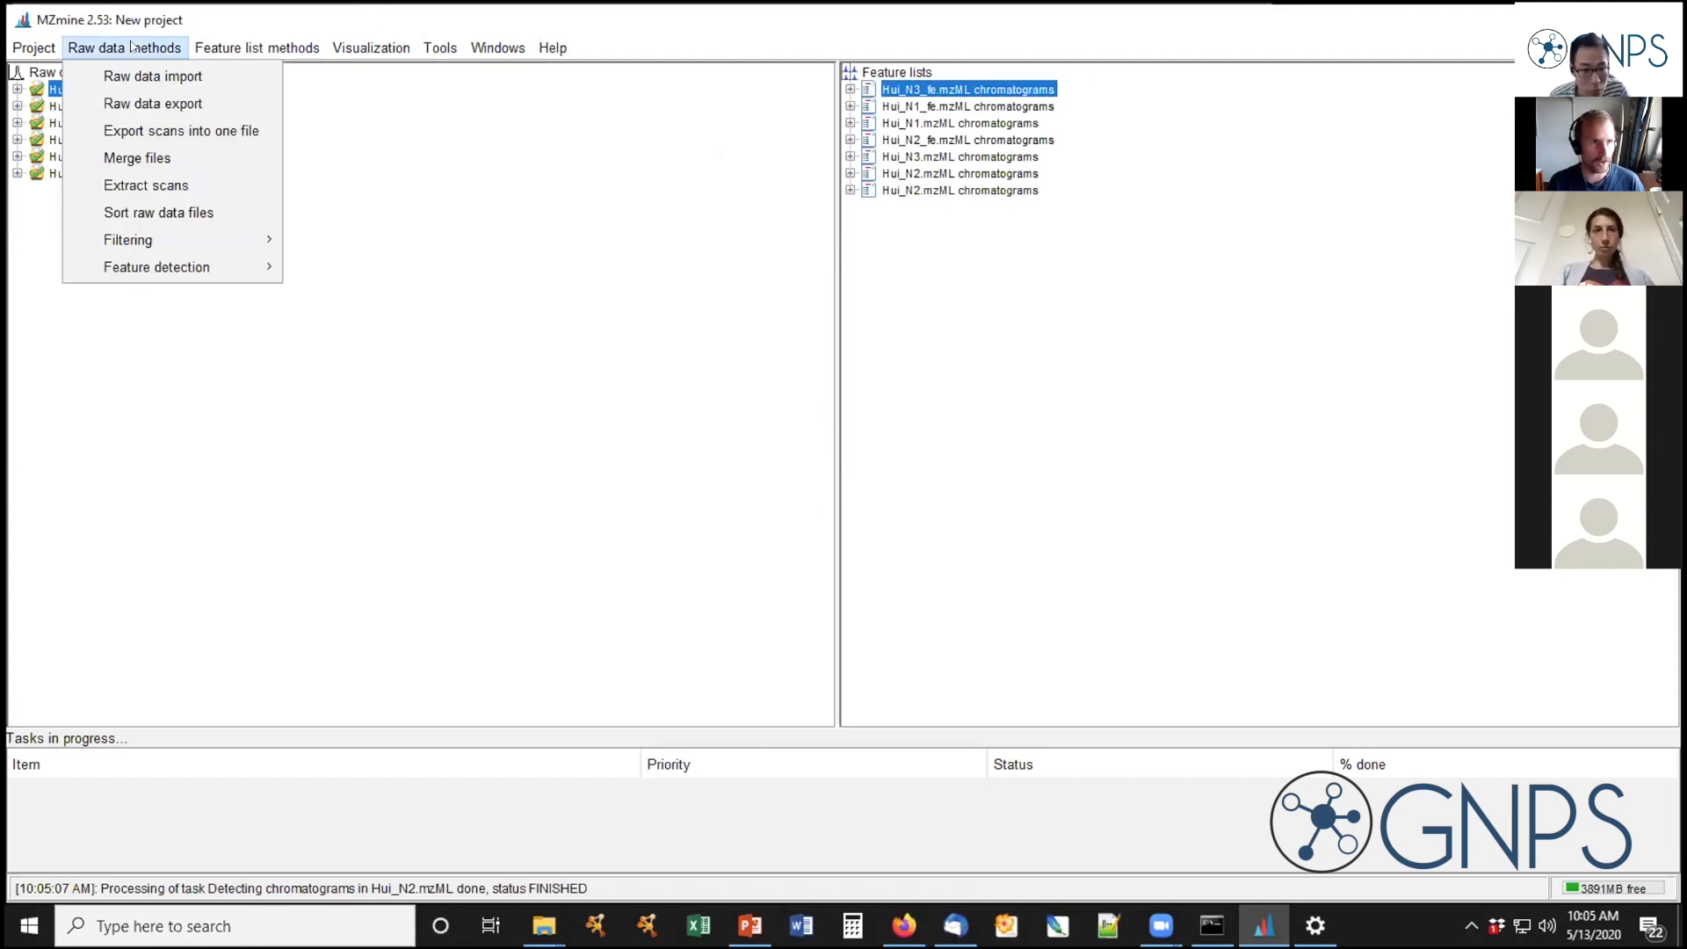
{"action": "mouse_move", "coordinate": [207, 267]}
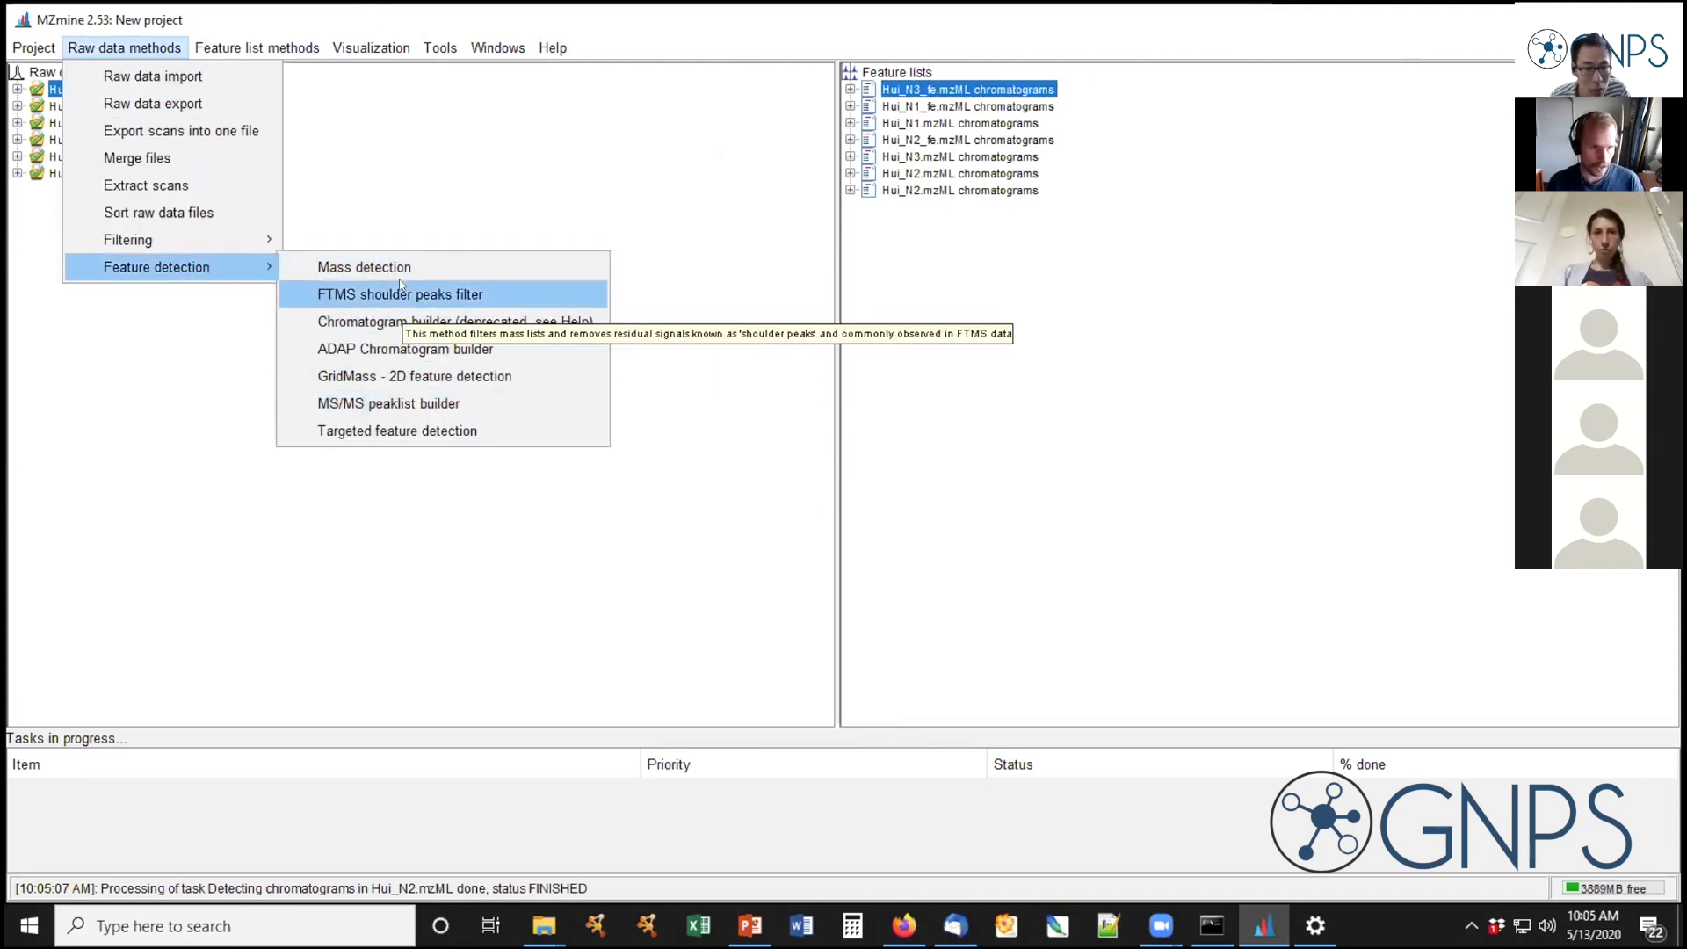
{"action": "left_click", "coordinate": [416, 347]}
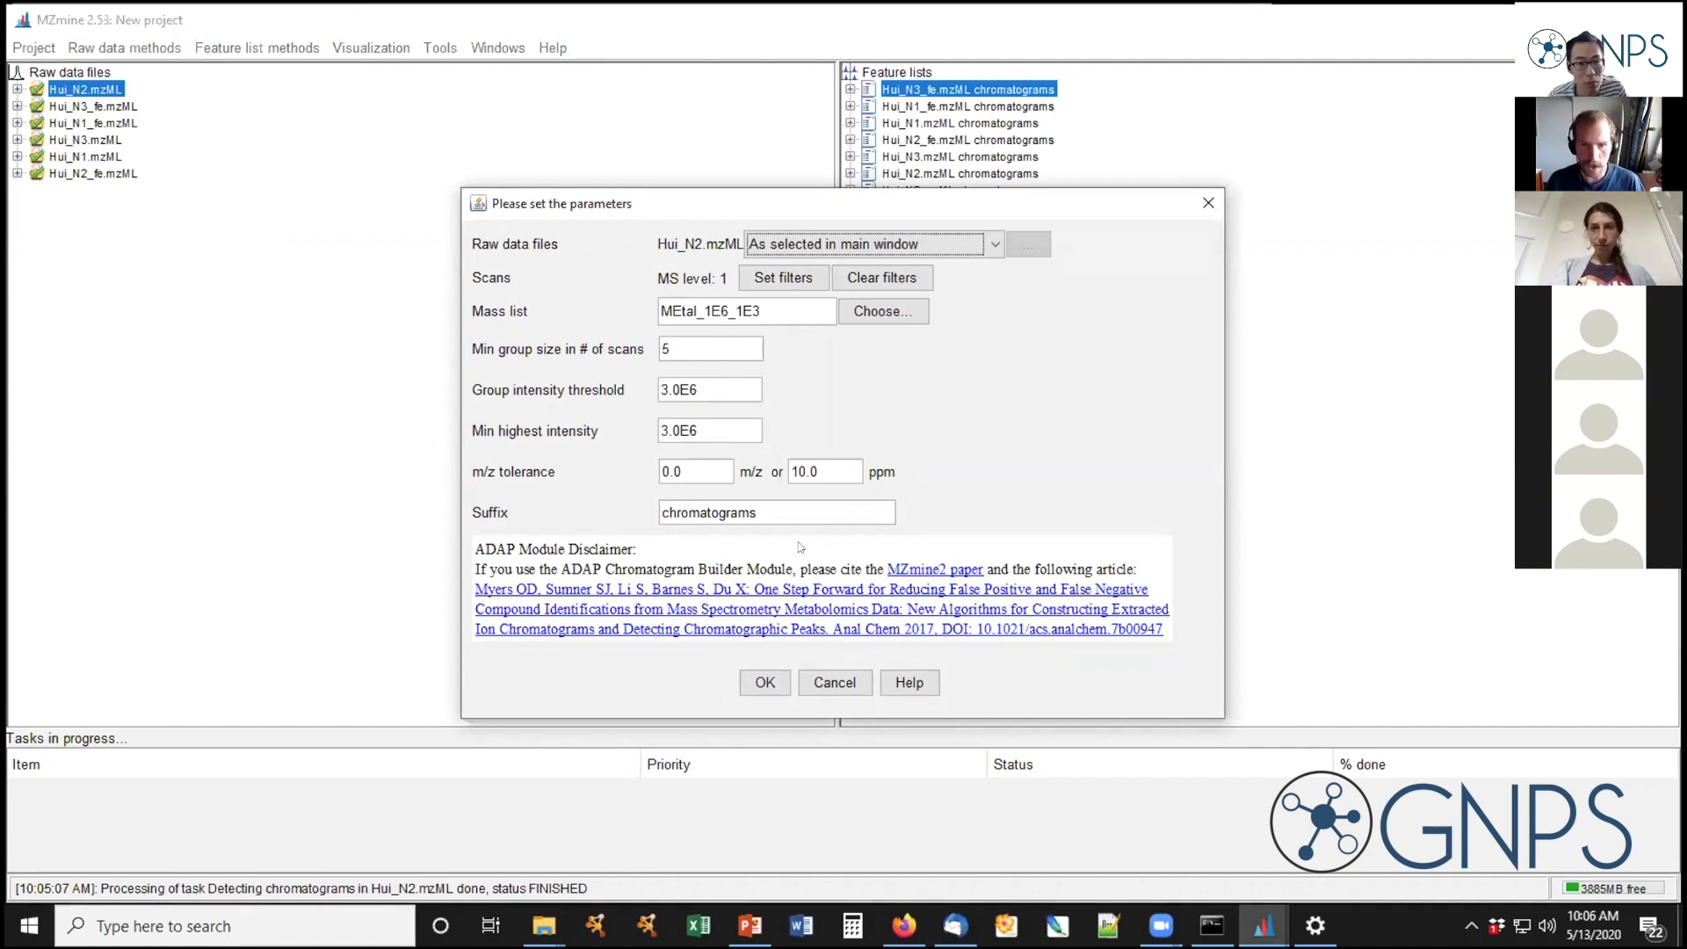
{"action": "left_click", "coordinate": [752, 390]}
{"action": "key", "text": "BackSpace"}
{"action": "type", "text": "7"}
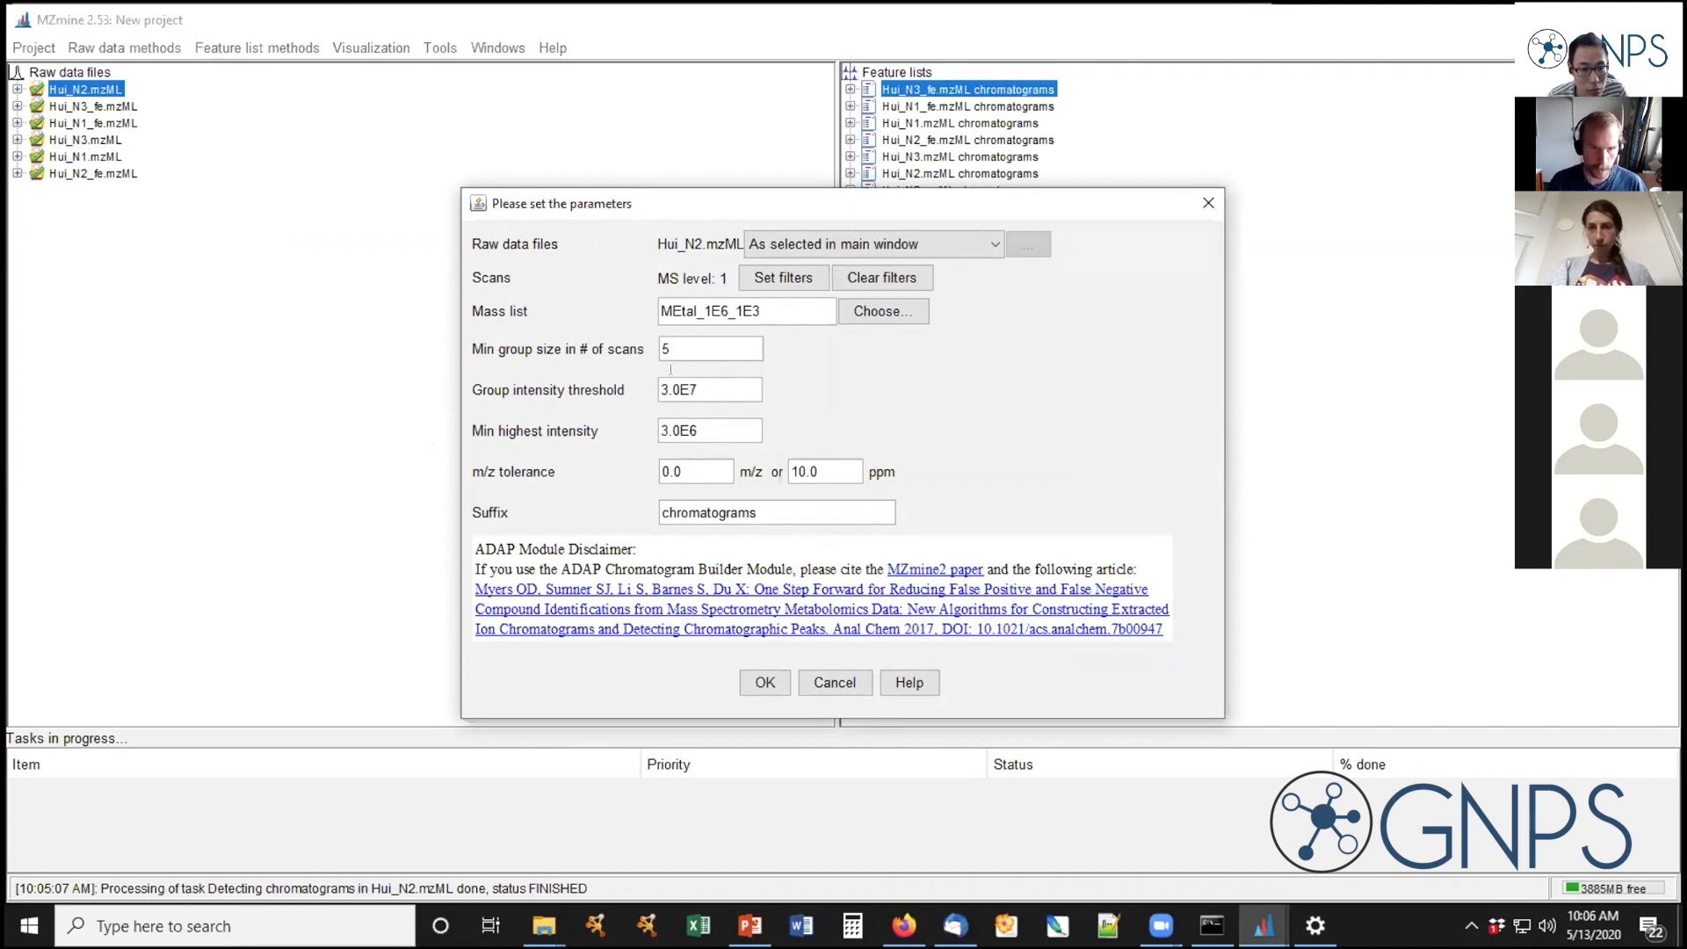
{"action": "left_click_drag", "start_coordinate": [668, 385], "coordinate": [590, 391]}
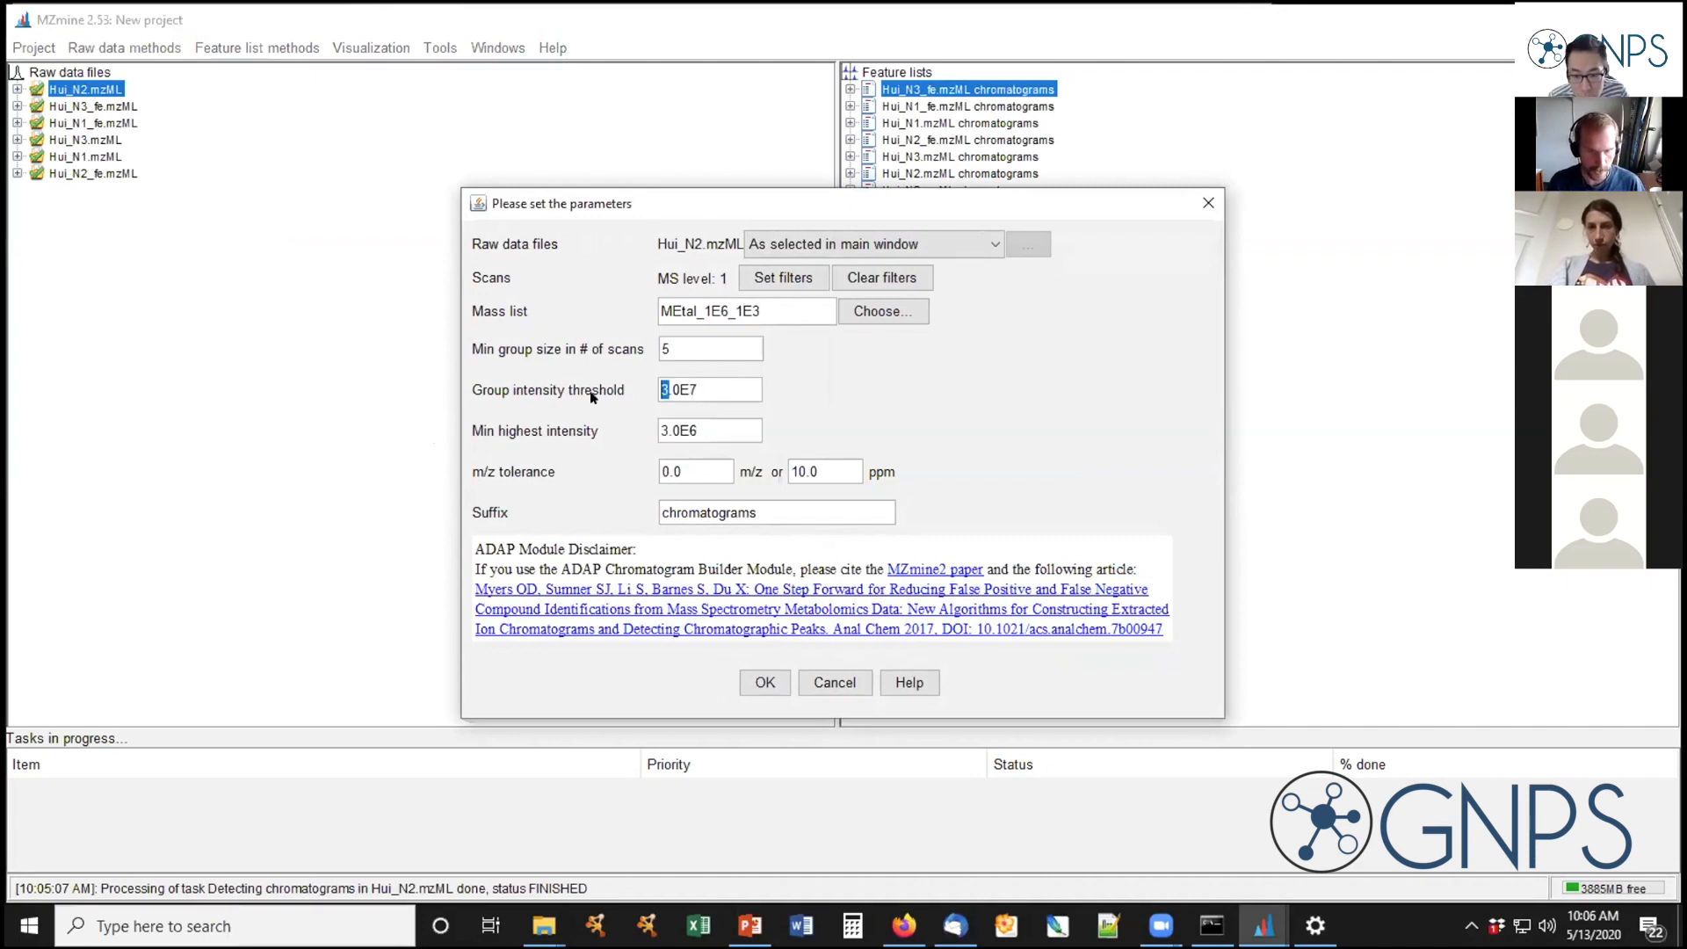
{"action": "type", "text": "1"}
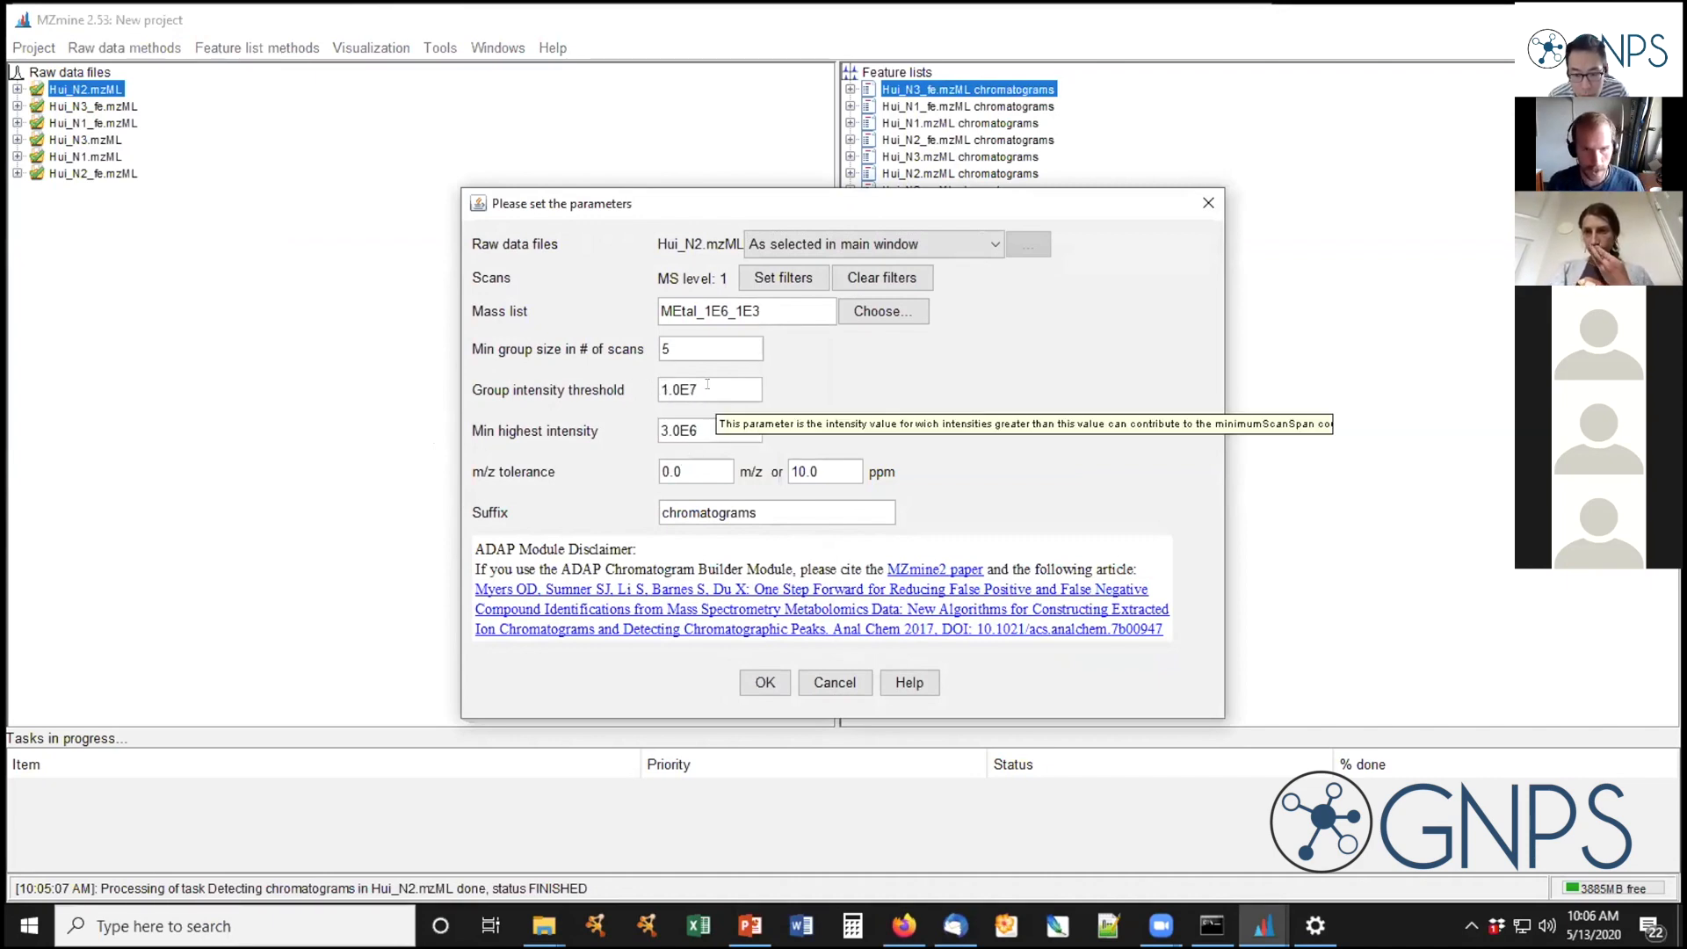
Set the suffix to chromatograms_1E7, choose all raw data files as input and run the chromatogram builder
{"action": "left_click_drag", "start_coordinate": [707, 384], "coordinate": [660, 388]}
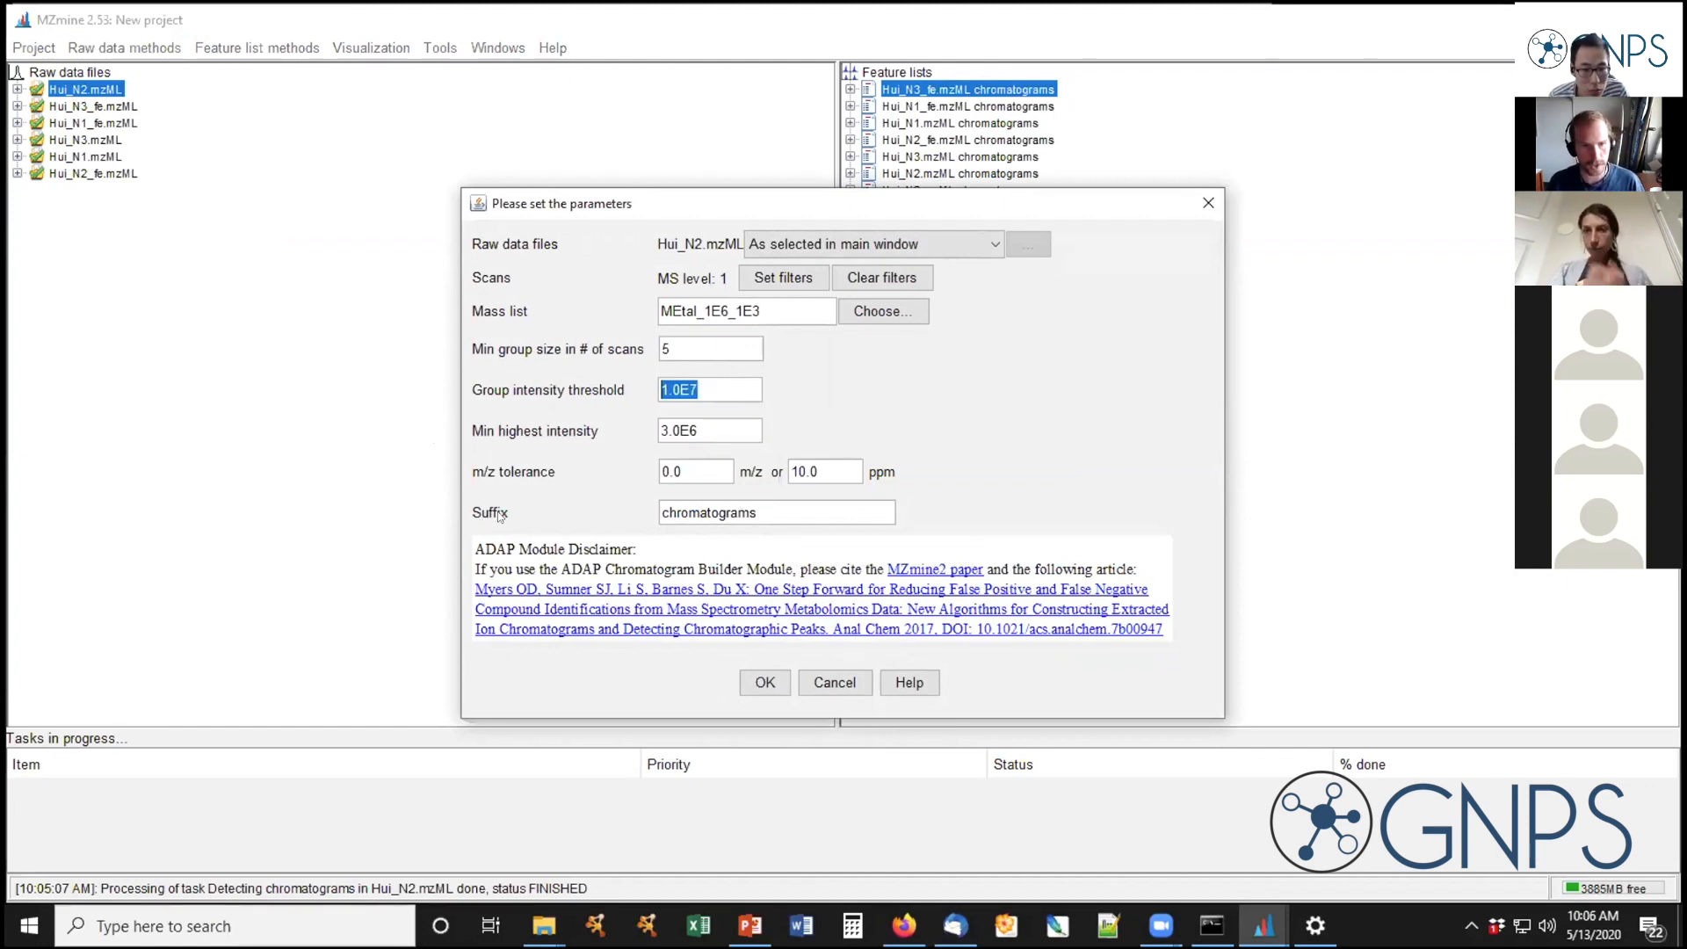
{"action": "left_click", "coordinate": [767, 509]}
{"action": "type", "text": "_1E7"}
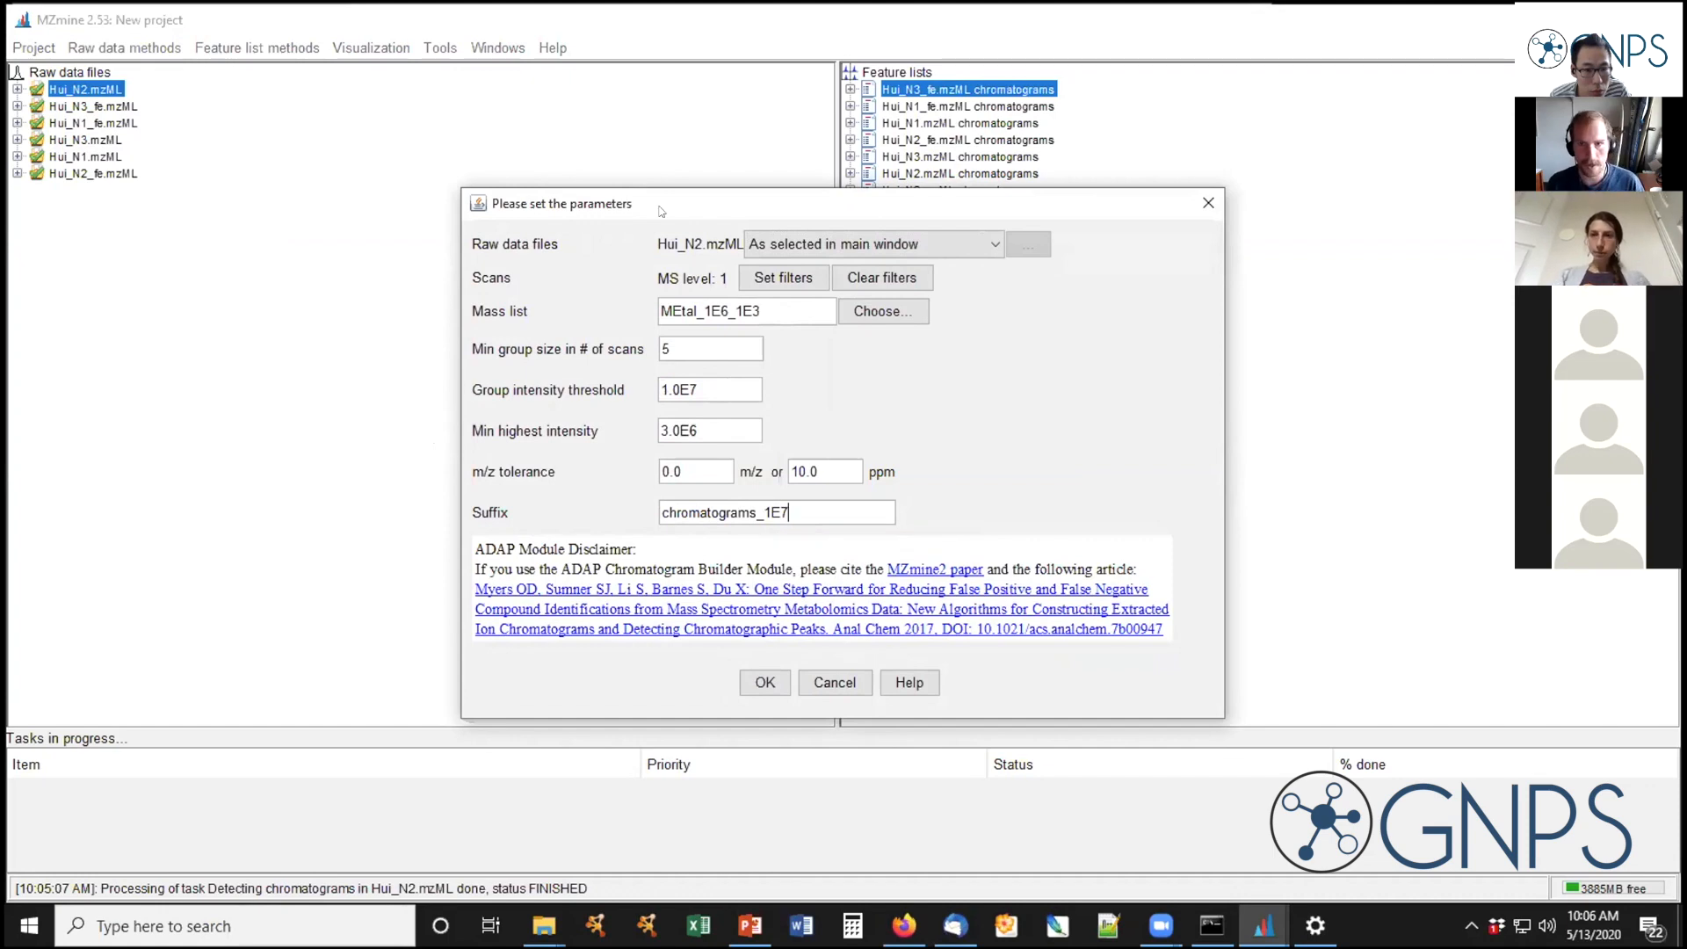
{"action": "left_click", "coordinate": [874, 245]}
{"action": "left_click", "coordinate": [817, 282]}
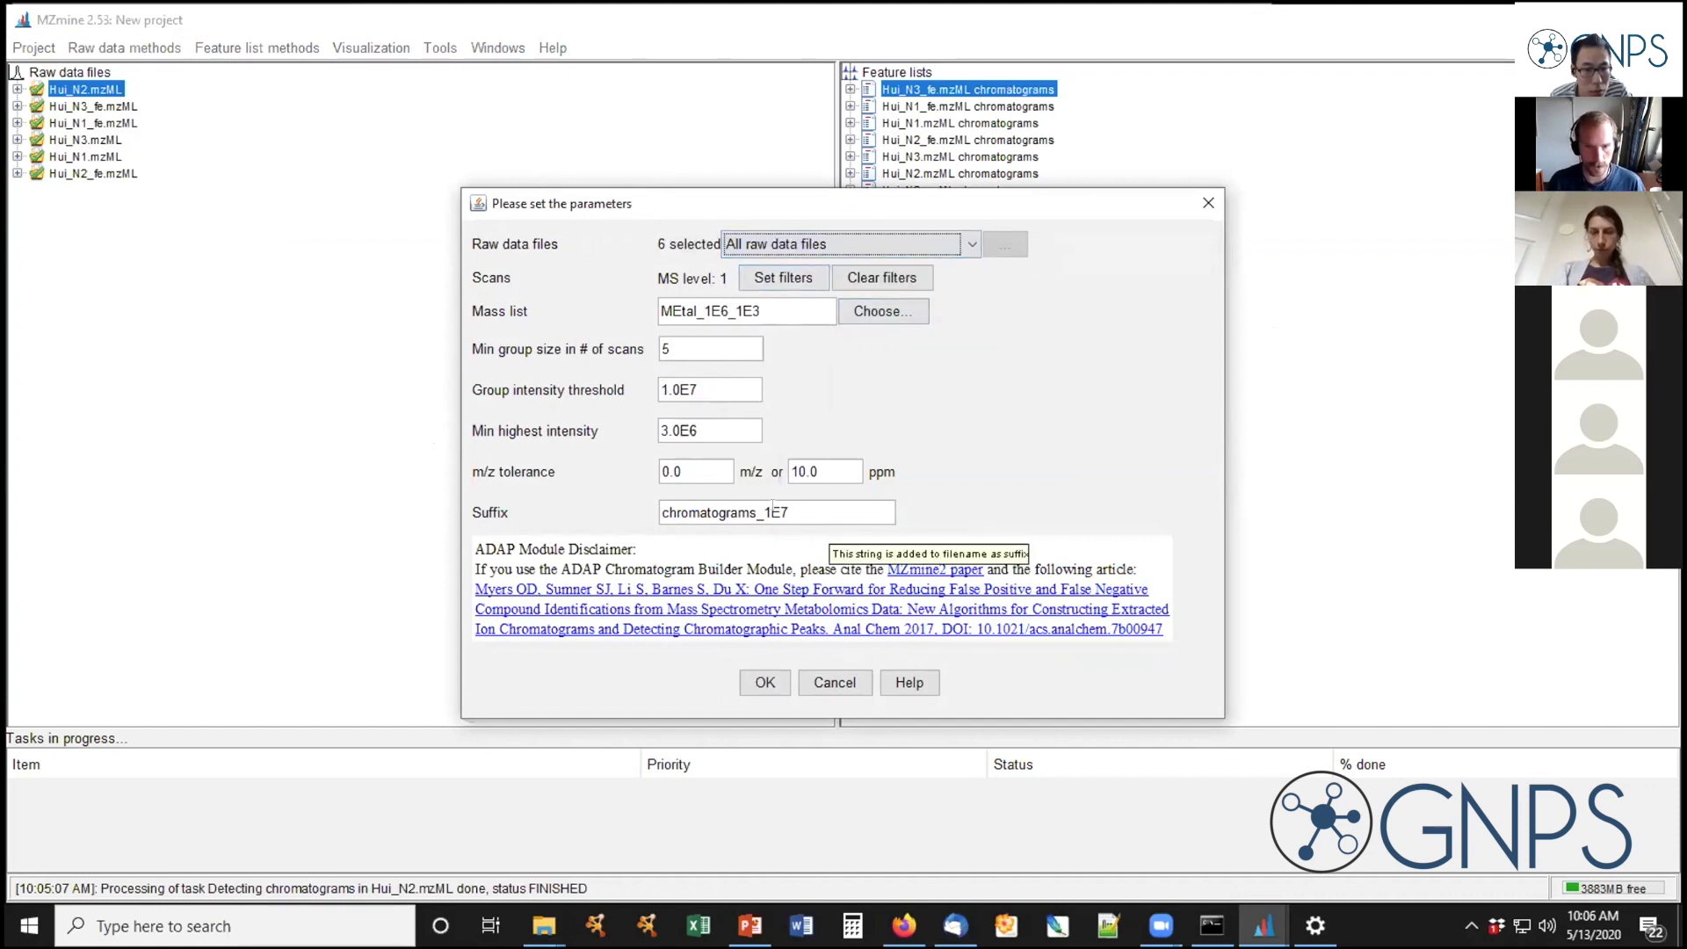
{"action": "left_click", "coordinate": [753, 684]}
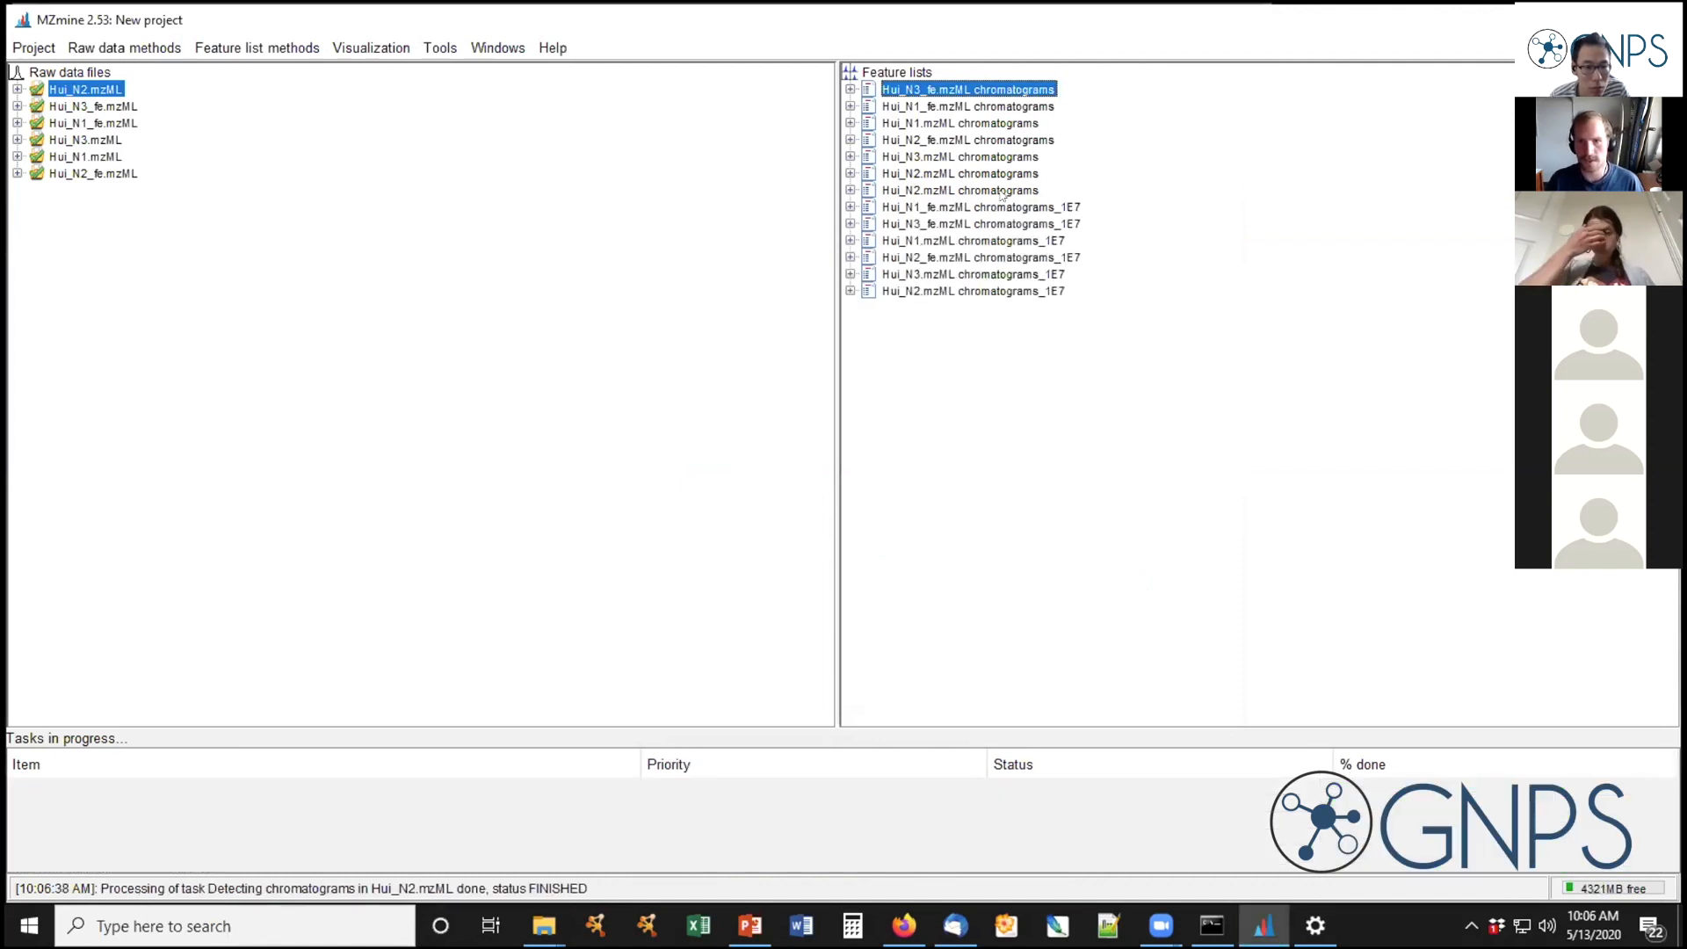
Open the Hui_N1_fe.mzML chromatograms_1E7 feature list, widen its Peak shape column, examine the peaks, and move its window clear of the feature lists
{"action": "left_click", "coordinate": [1004, 208]}
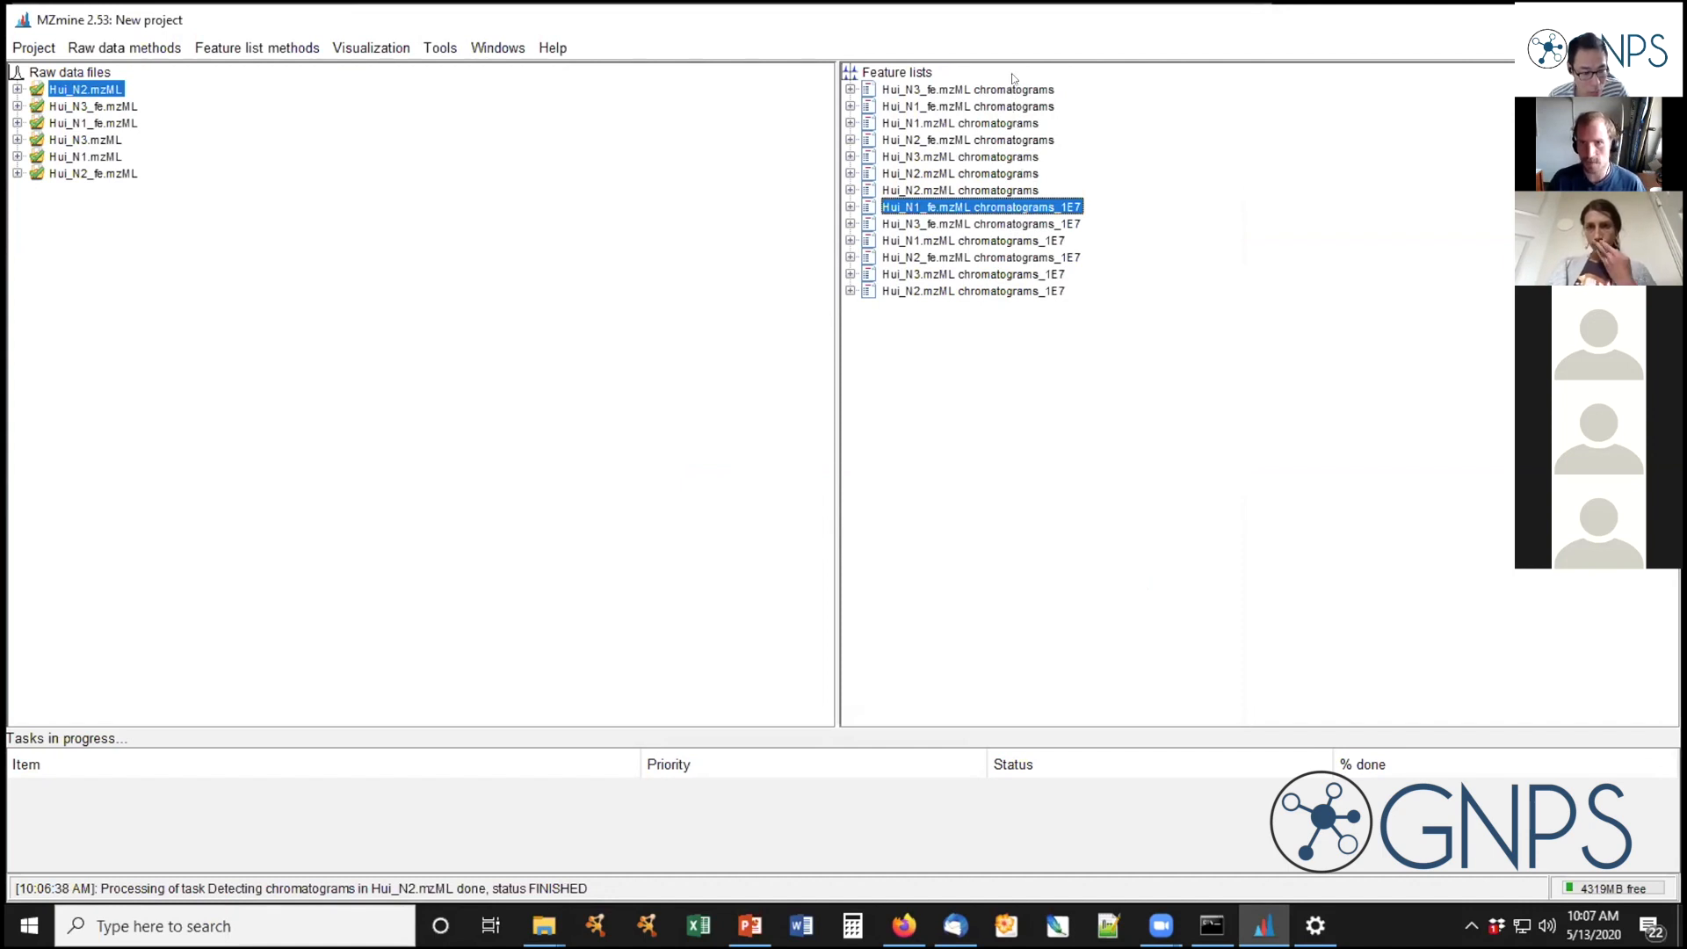
{"action": "left_click", "coordinate": [1031, 293], "text": "shift"}
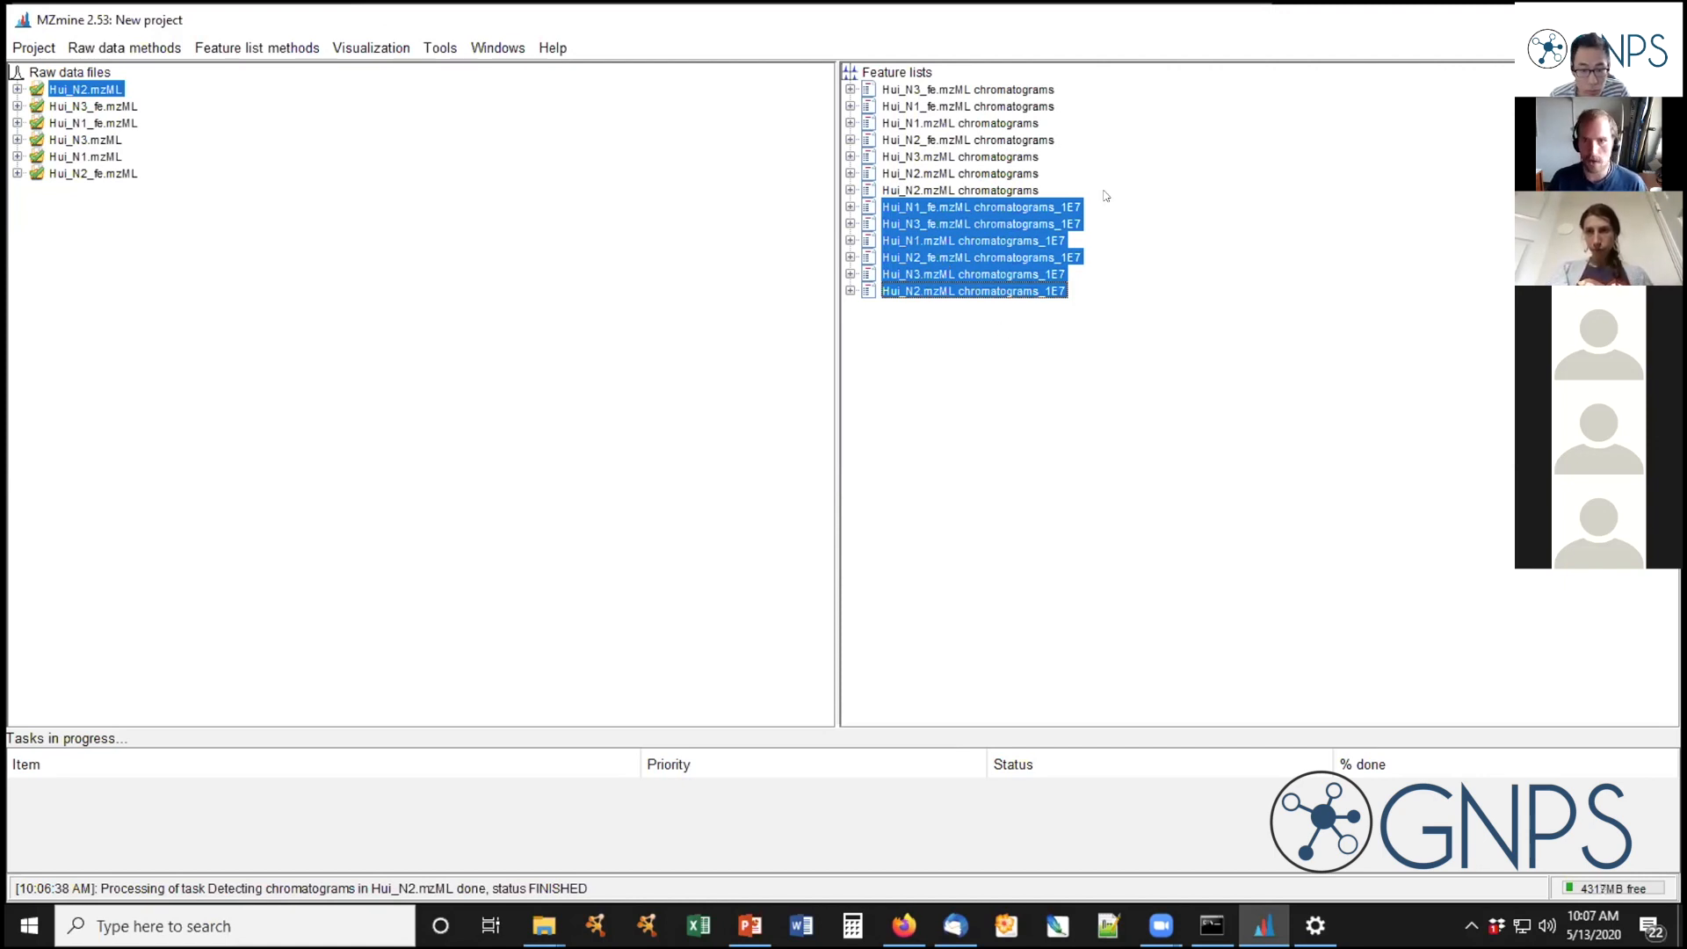
{"action": "left_click", "coordinate": [1010, 191]}
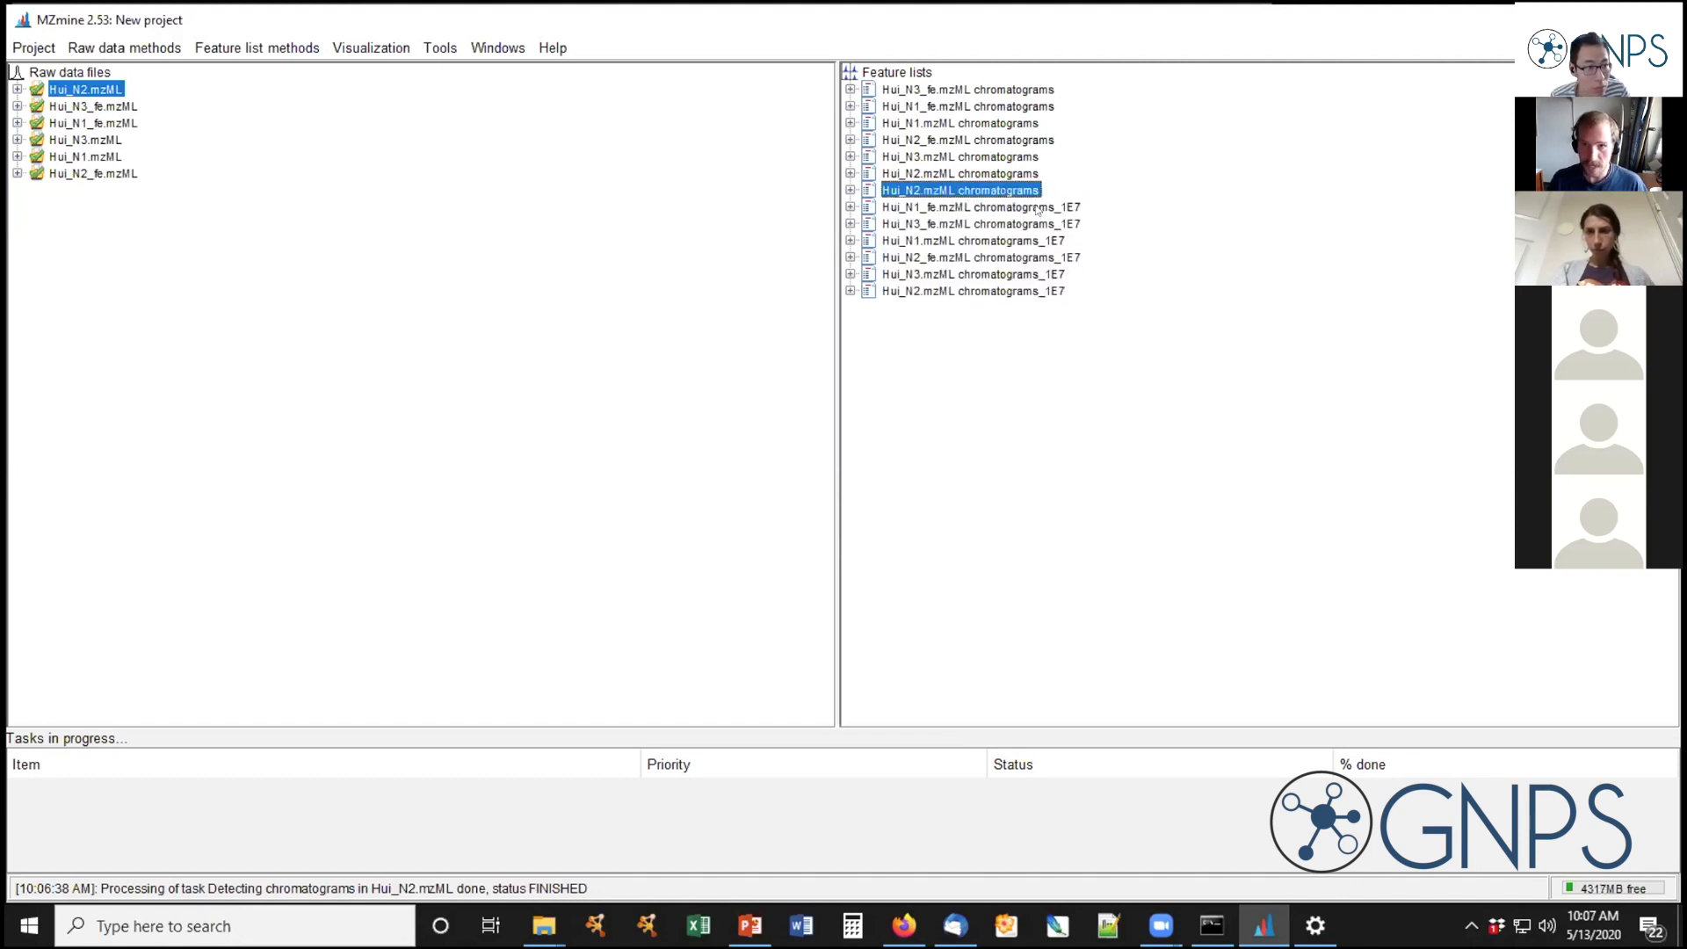
{"action": "double_click", "coordinate": [1037, 209]}
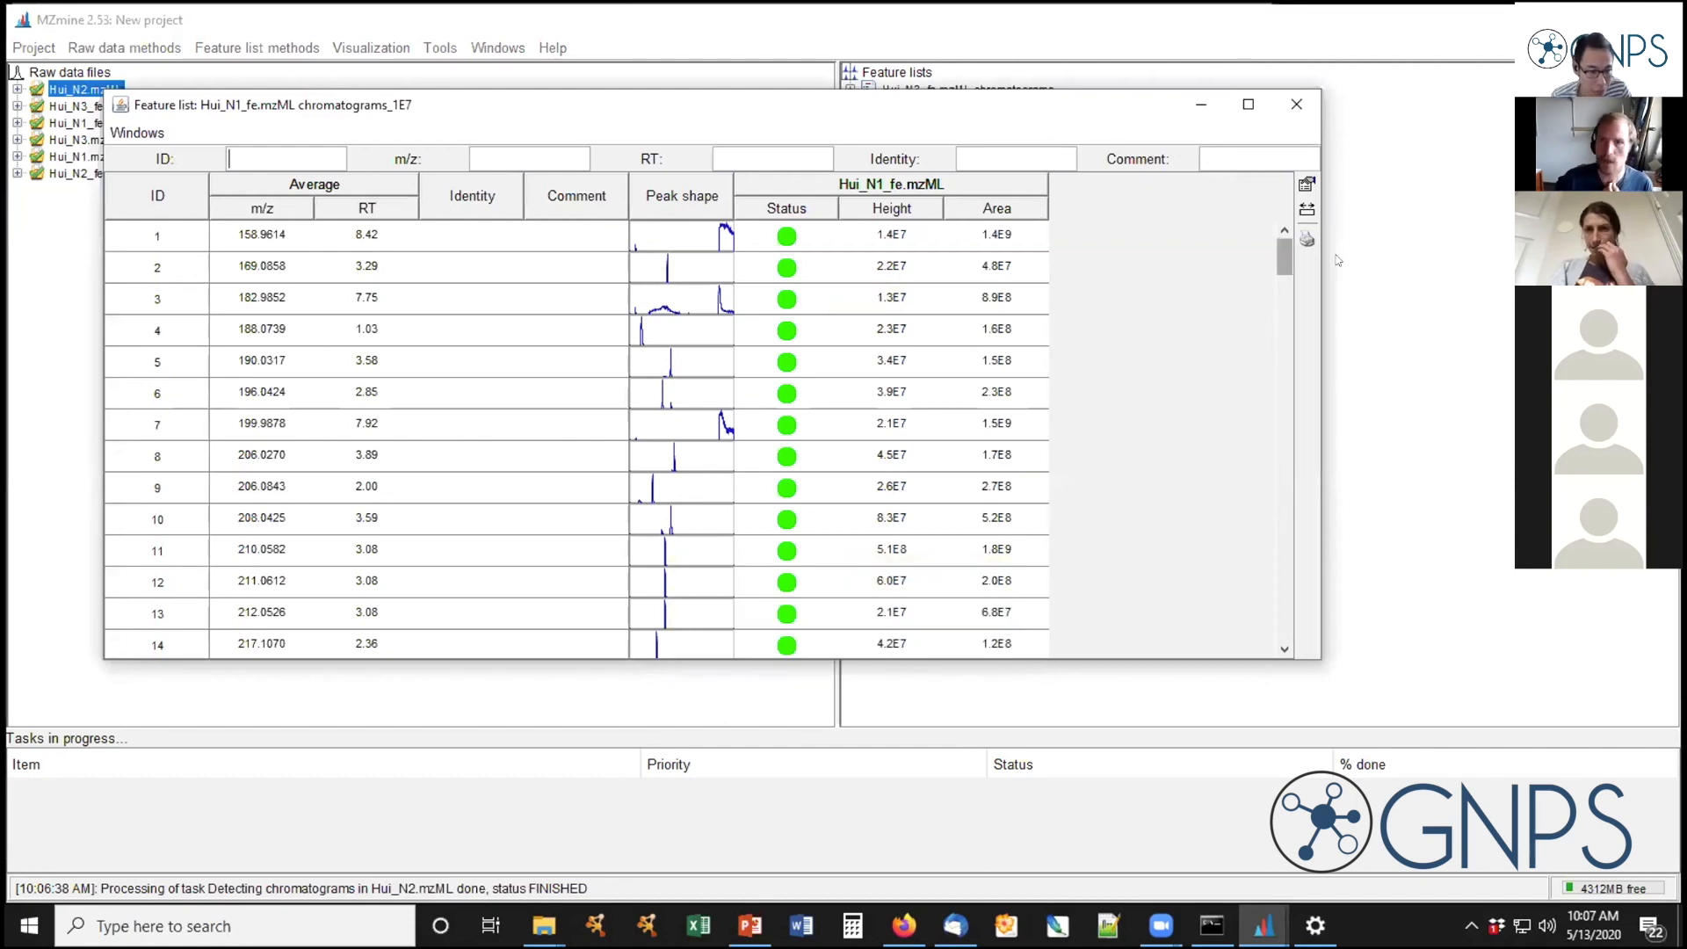
{"action": "left_click", "coordinate": [1248, 104]}
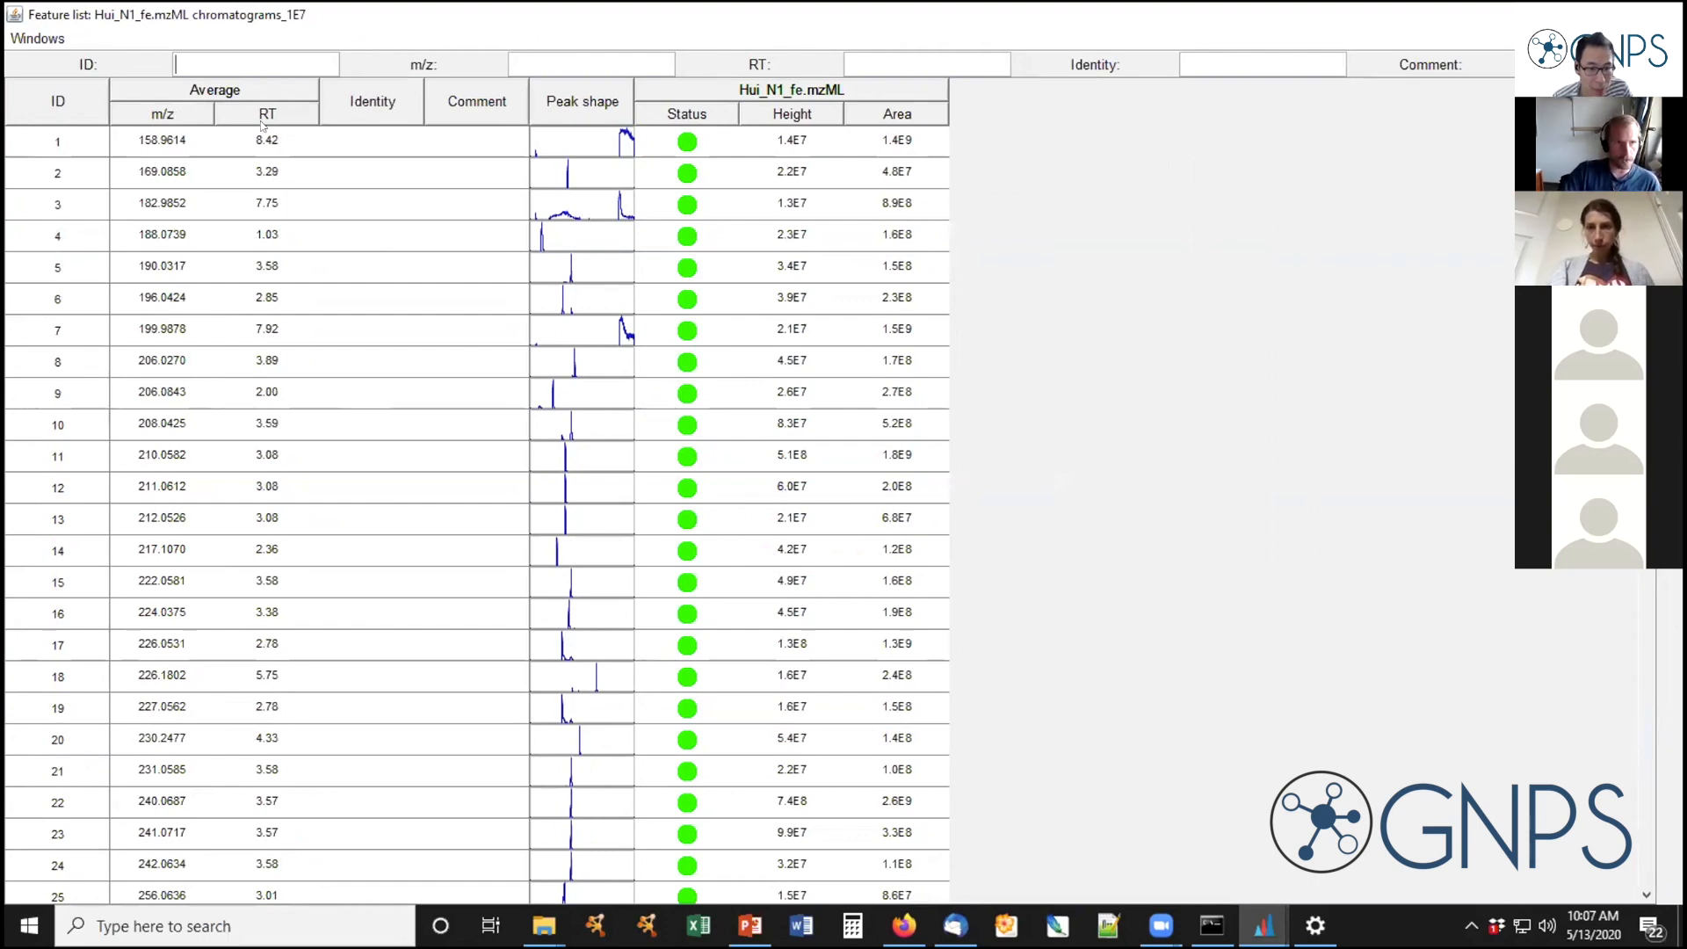
{"action": "mouse_move", "coordinate": [580, 163]}
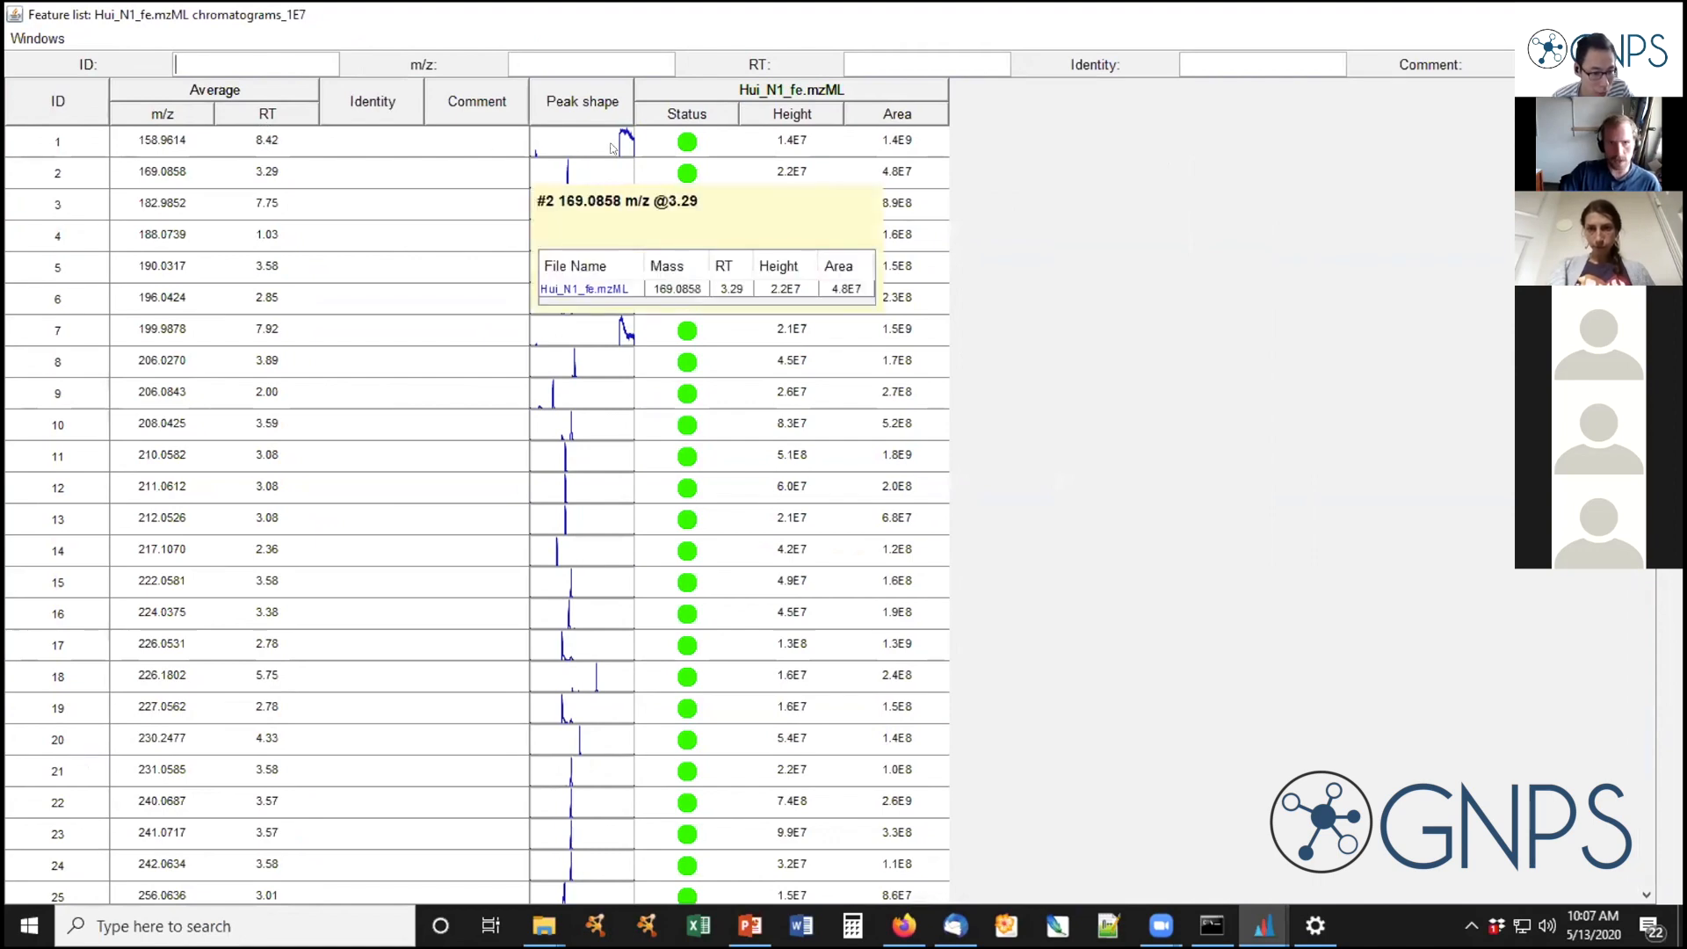
{"action": "left_click_drag", "start_coordinate": [634, 103], "coordinate": [845, 97]}
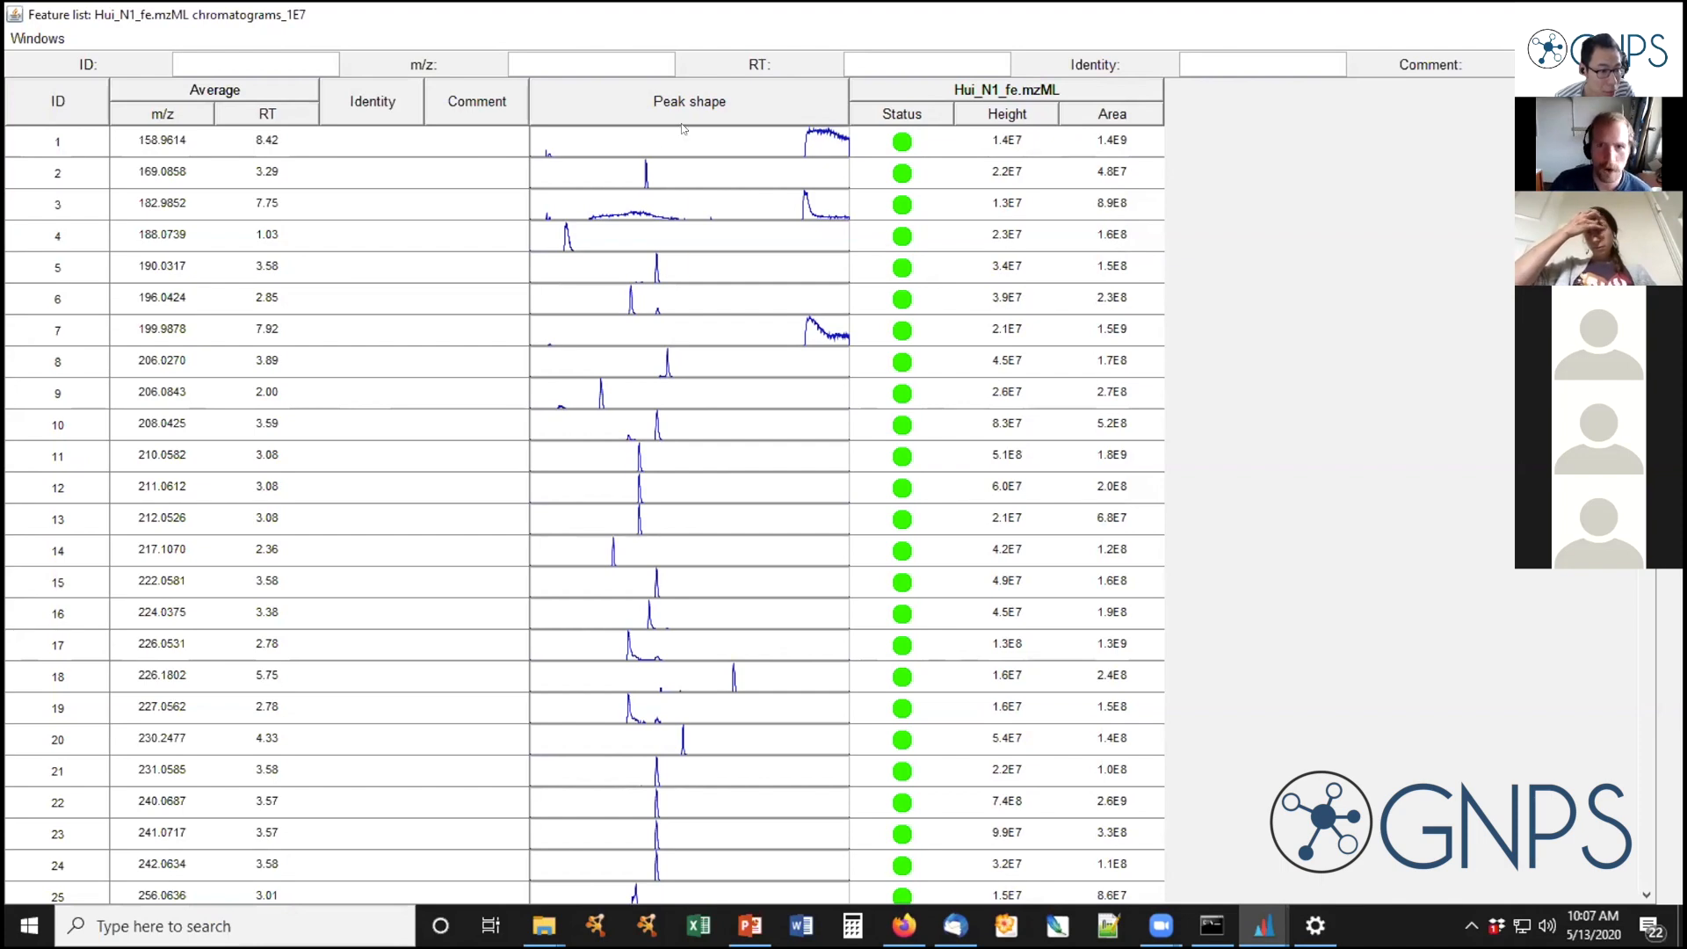
{"action": "mouse_move", "coordinate": [666, 552]}
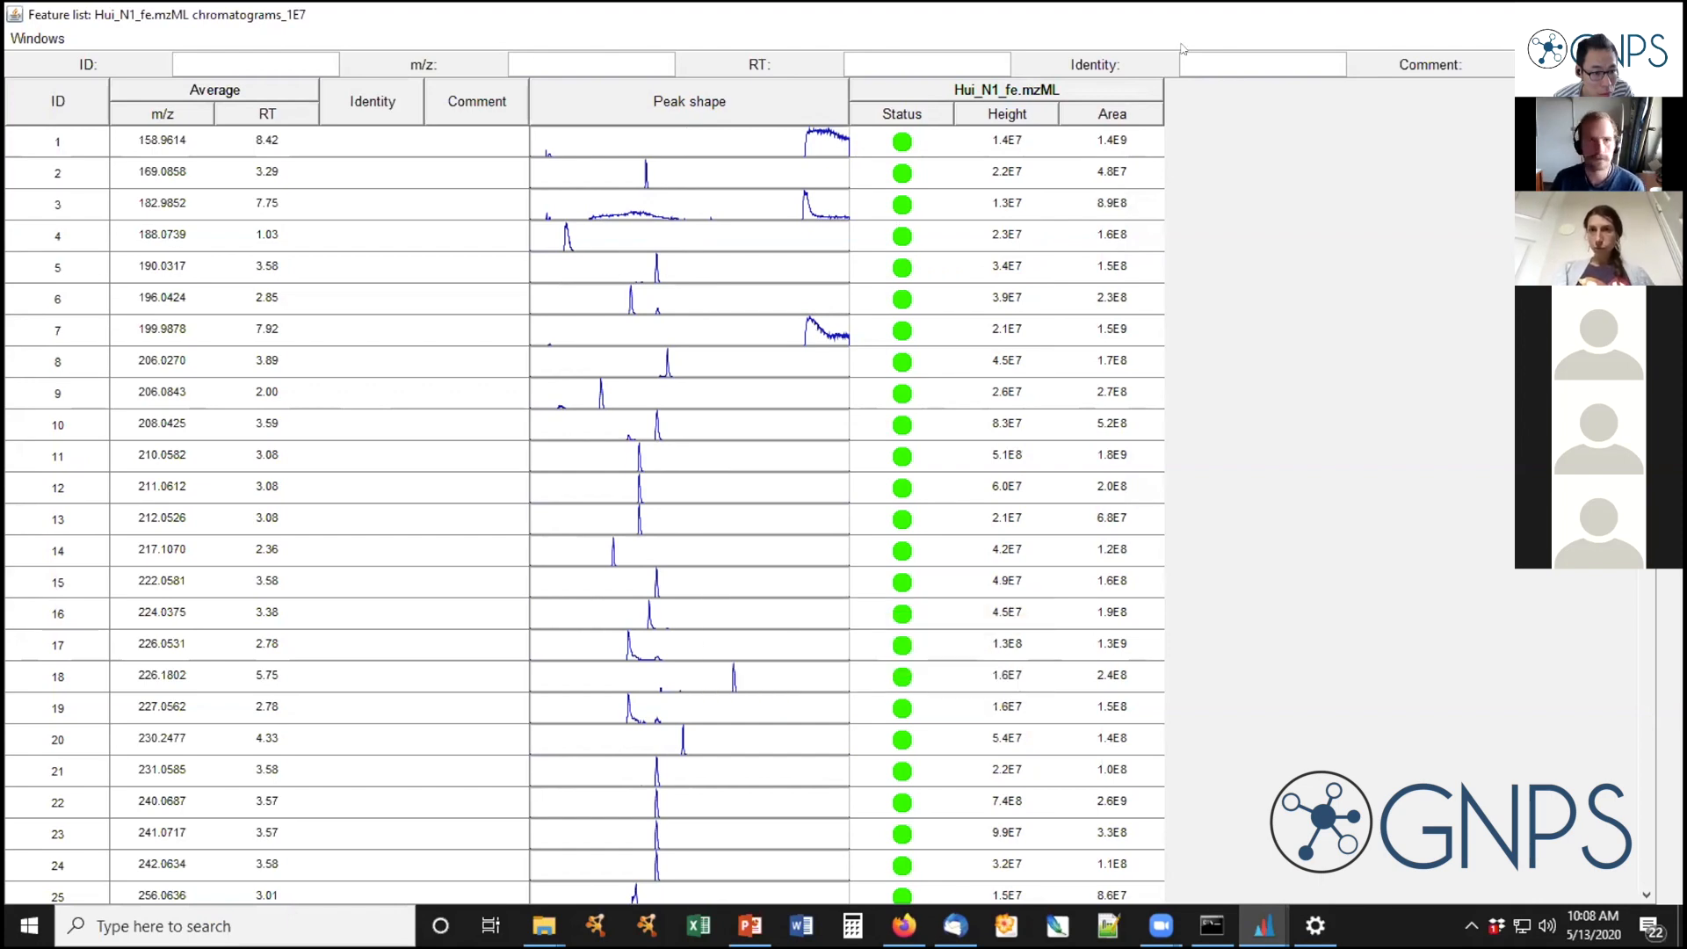
{"action": "left_click_drag", "start_coordinate": [1185, 16], "coordinate": [982, 413]}
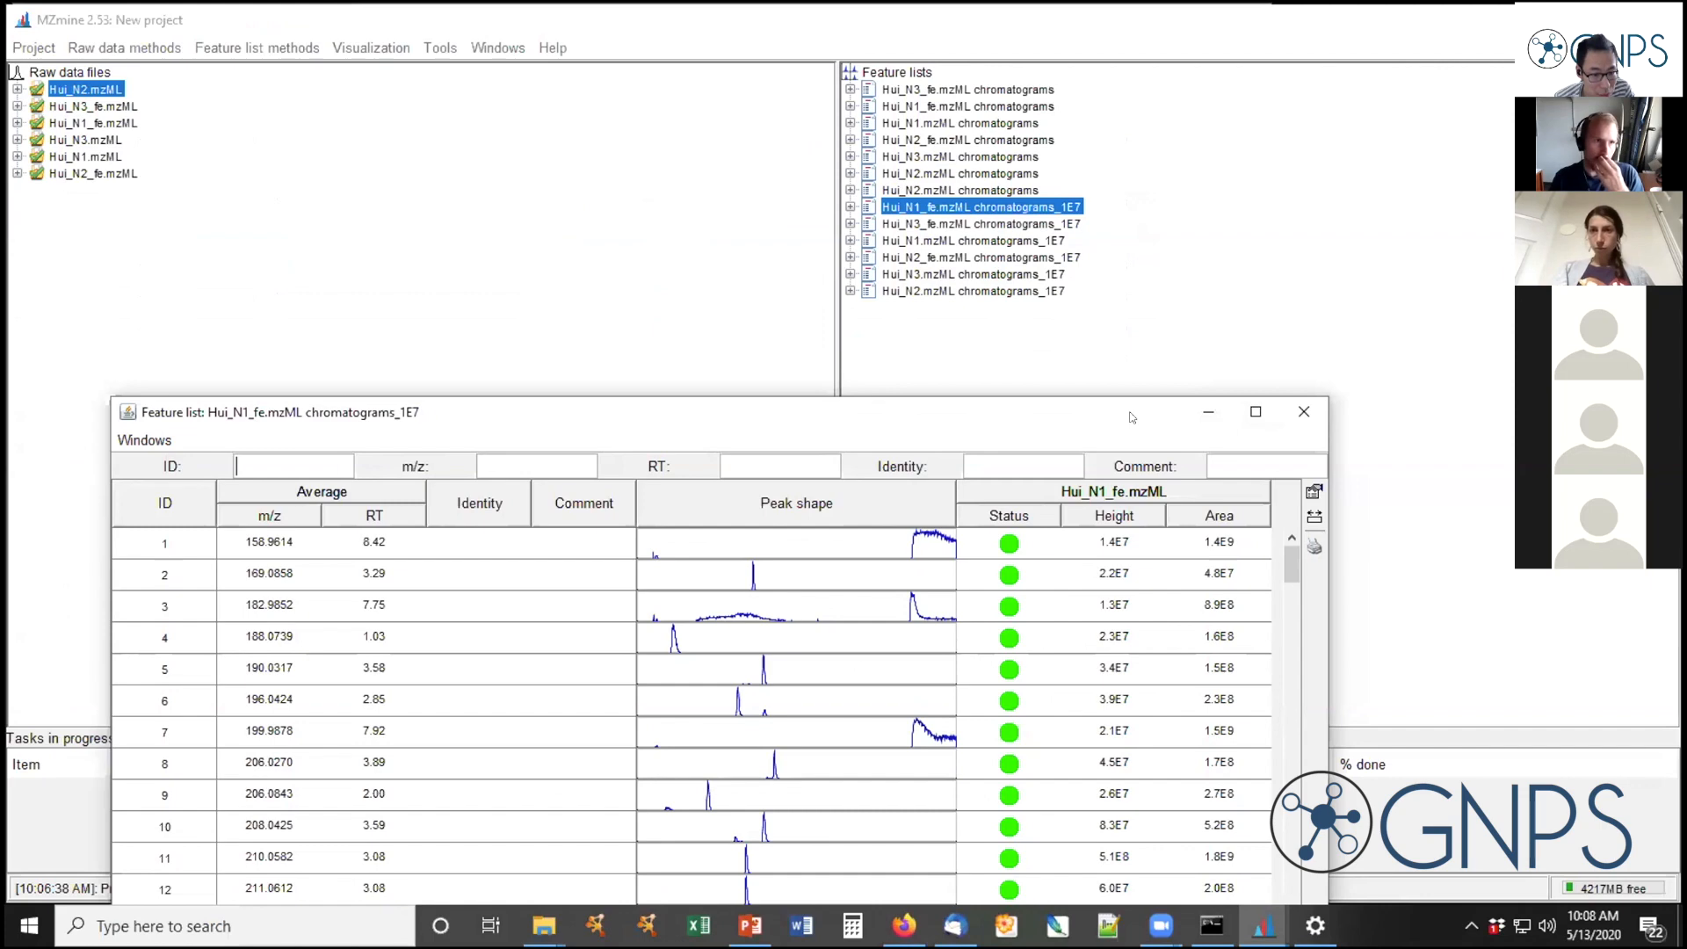
{"action": "left_click_drag", "start_coordinate": [1132, 416], "coordinate": [1359, 534]}
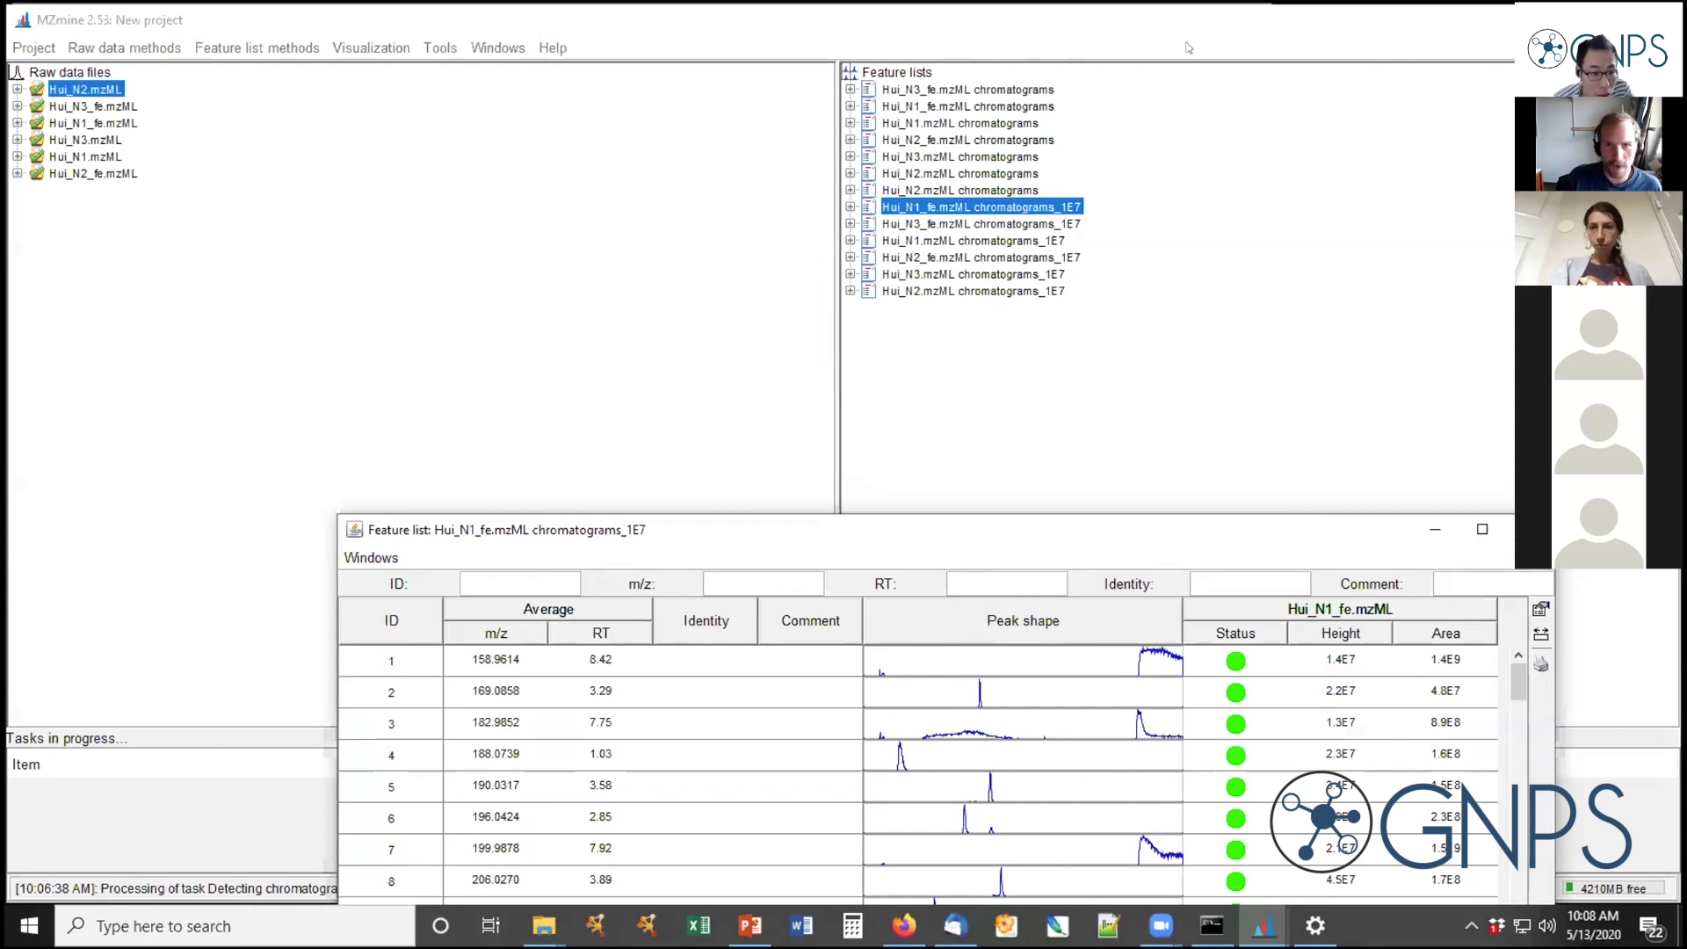
Select all raw data files, review the mass detection parameters including the mass list name, and cancel without running it
{"action": "left_click", "coordinate": [367, 176]}
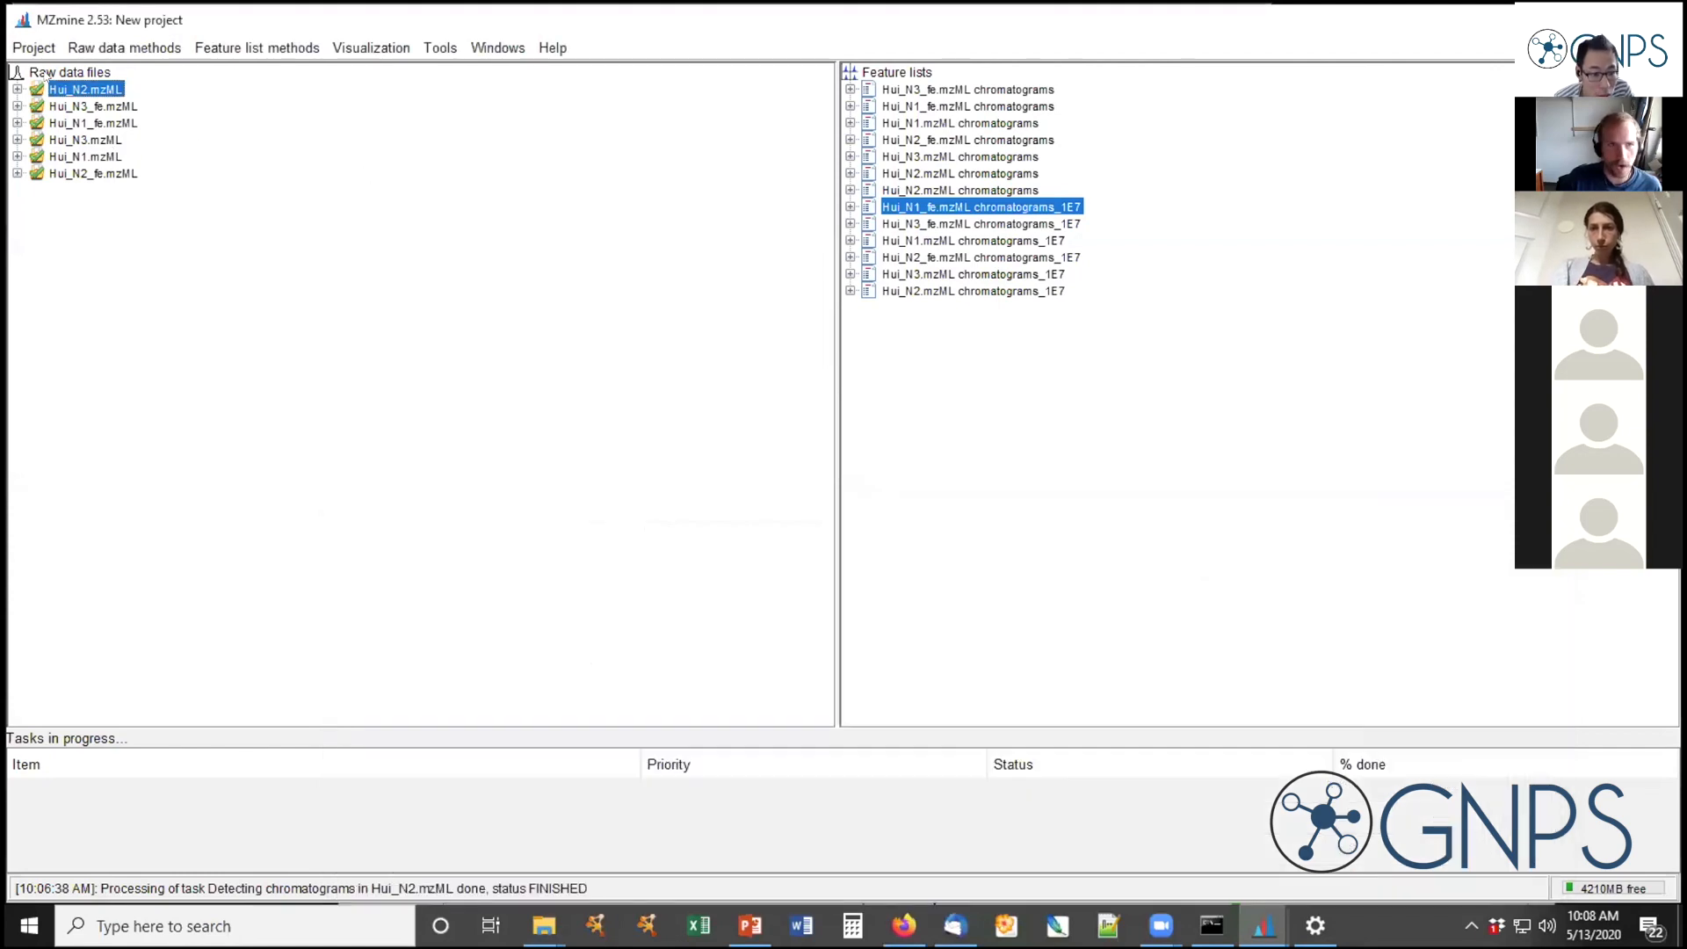
{"action": "left_click", "coordinate": [94, 176], "text": "shift"}
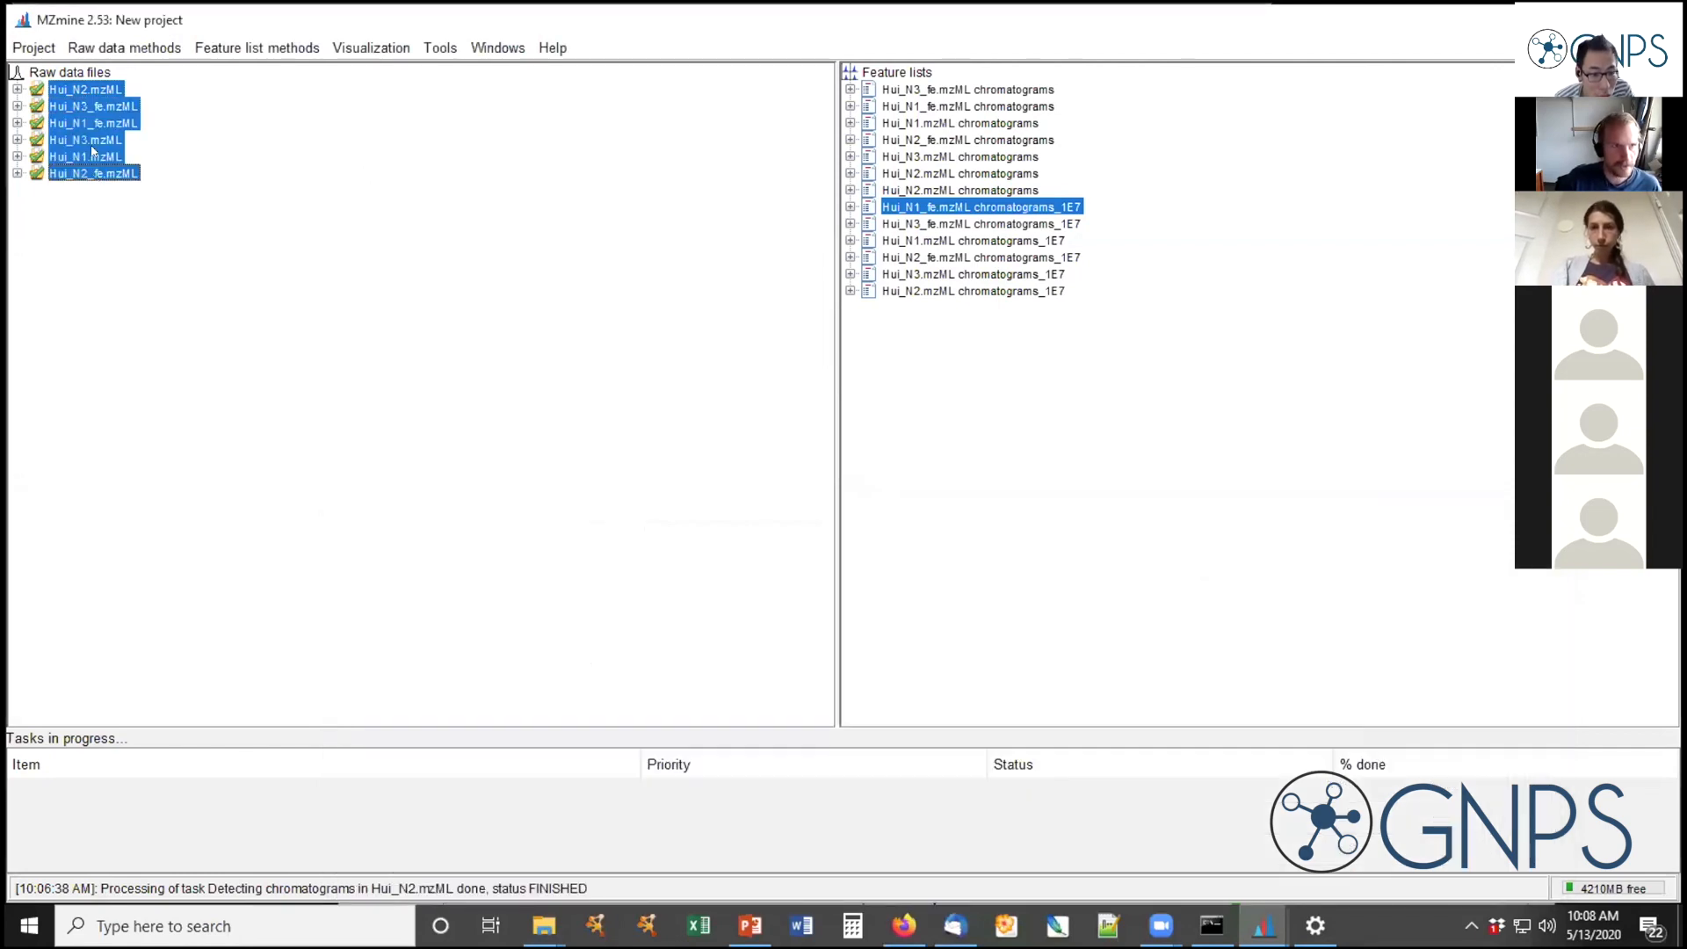
{"action": "left_click", "coordinate": [107, 46]}
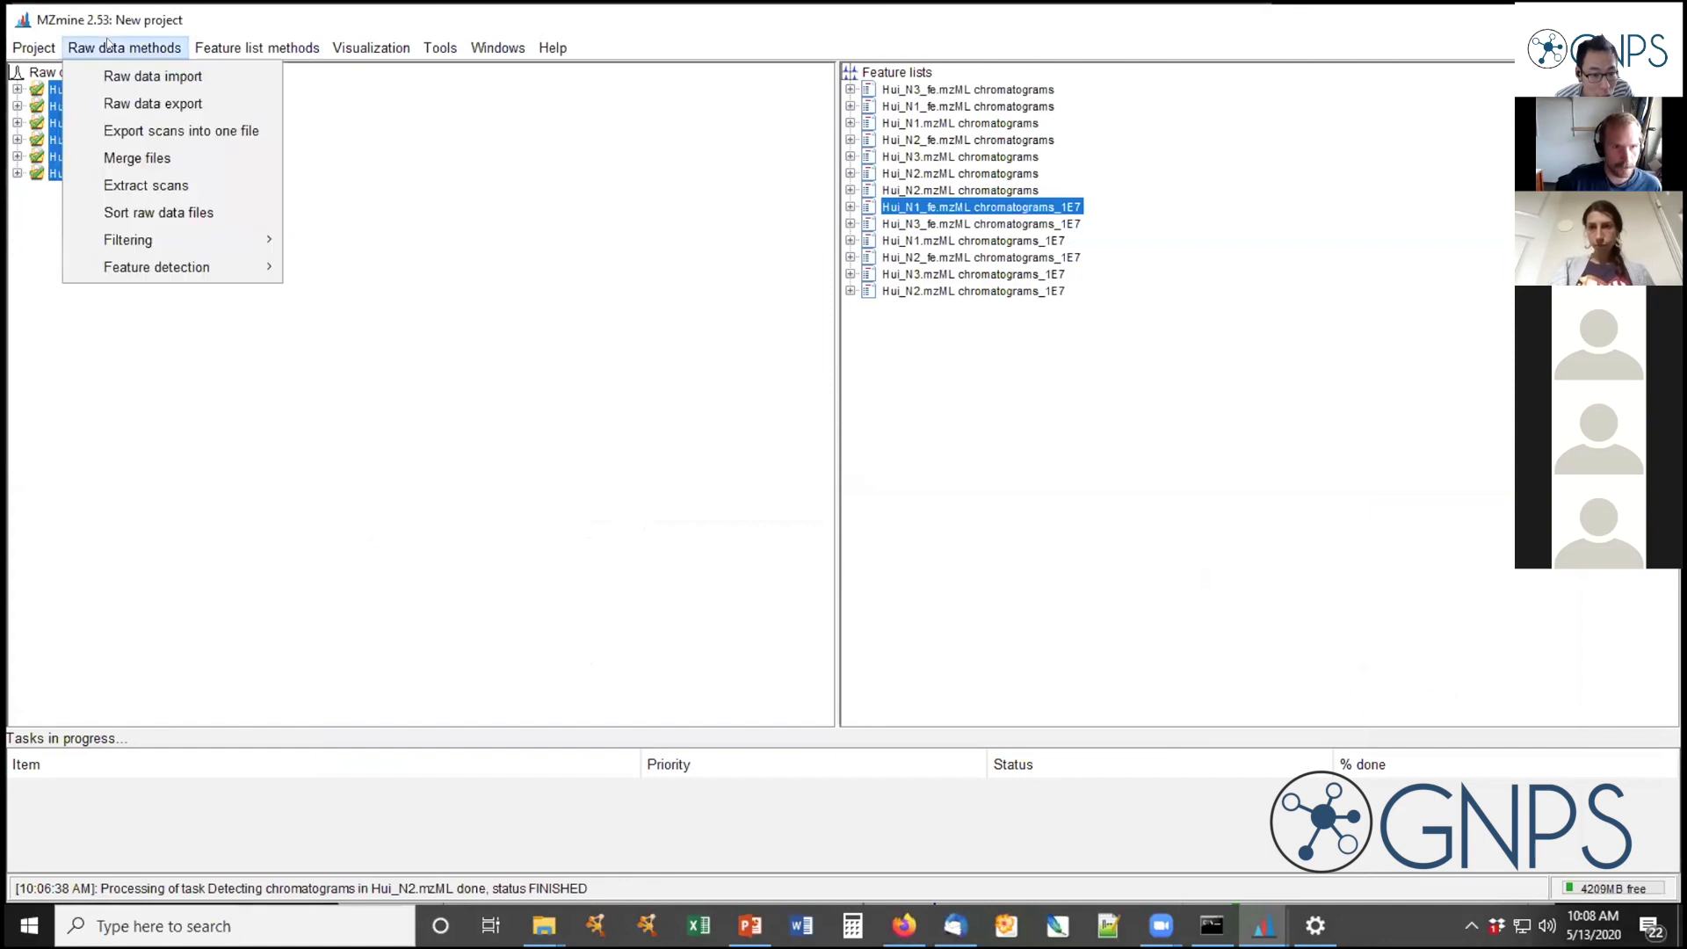
{"action": "left_click", "coordinate": [395, 266]}
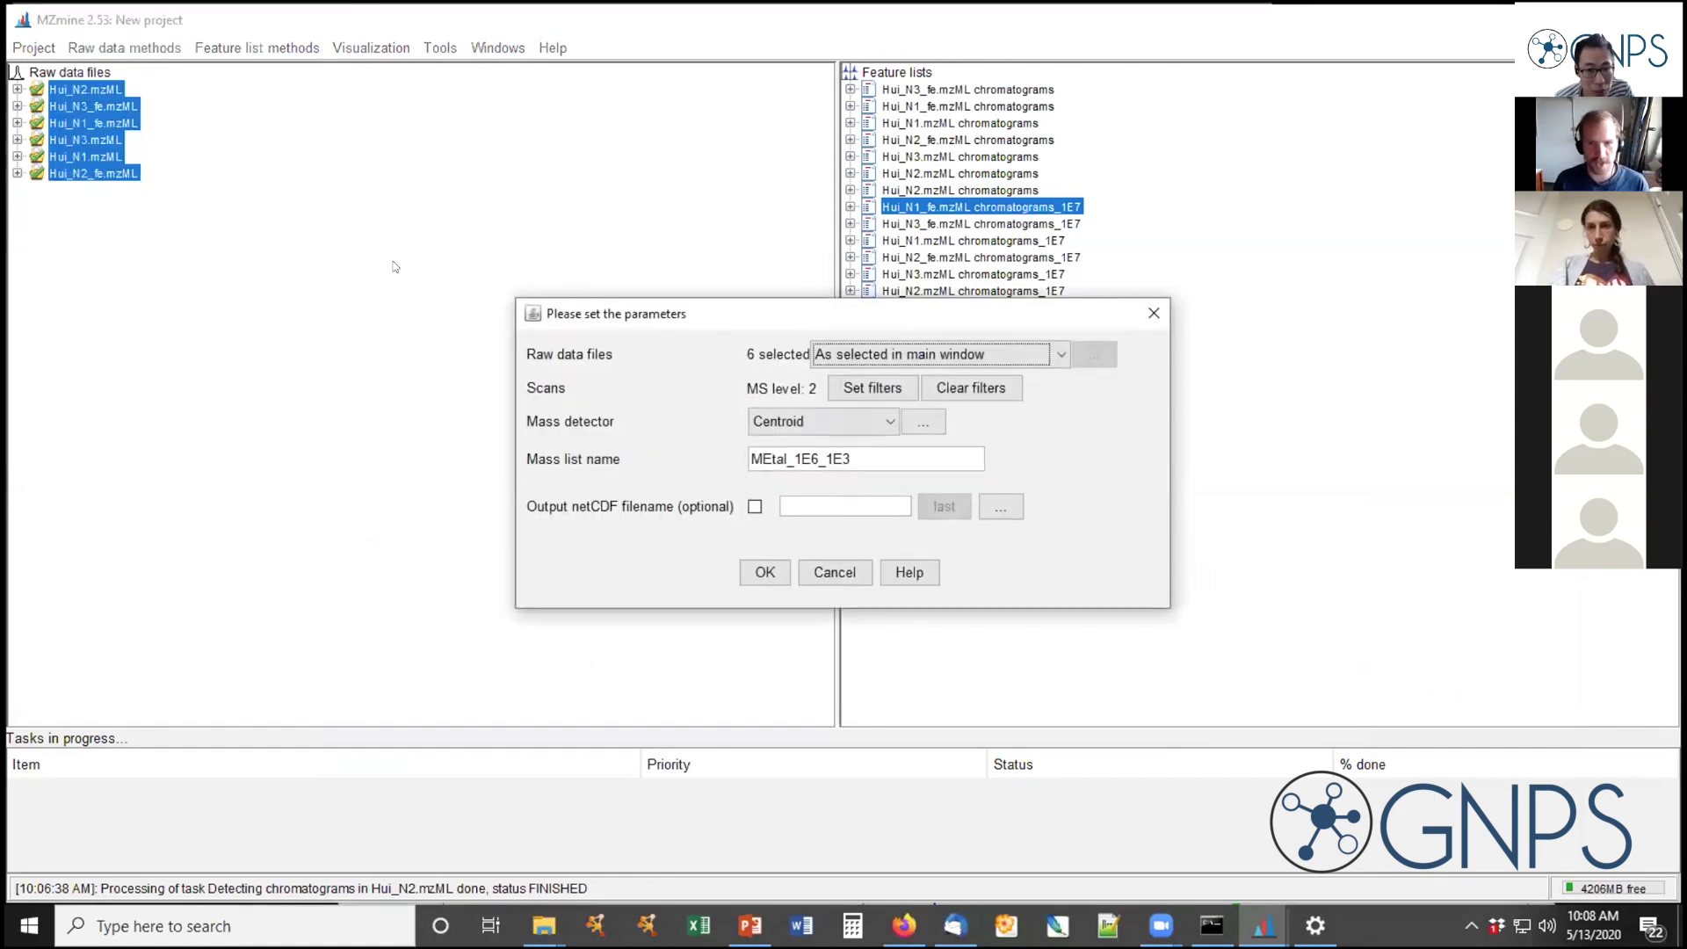
{"action": "left_click", "coordinate": [817, 457]}
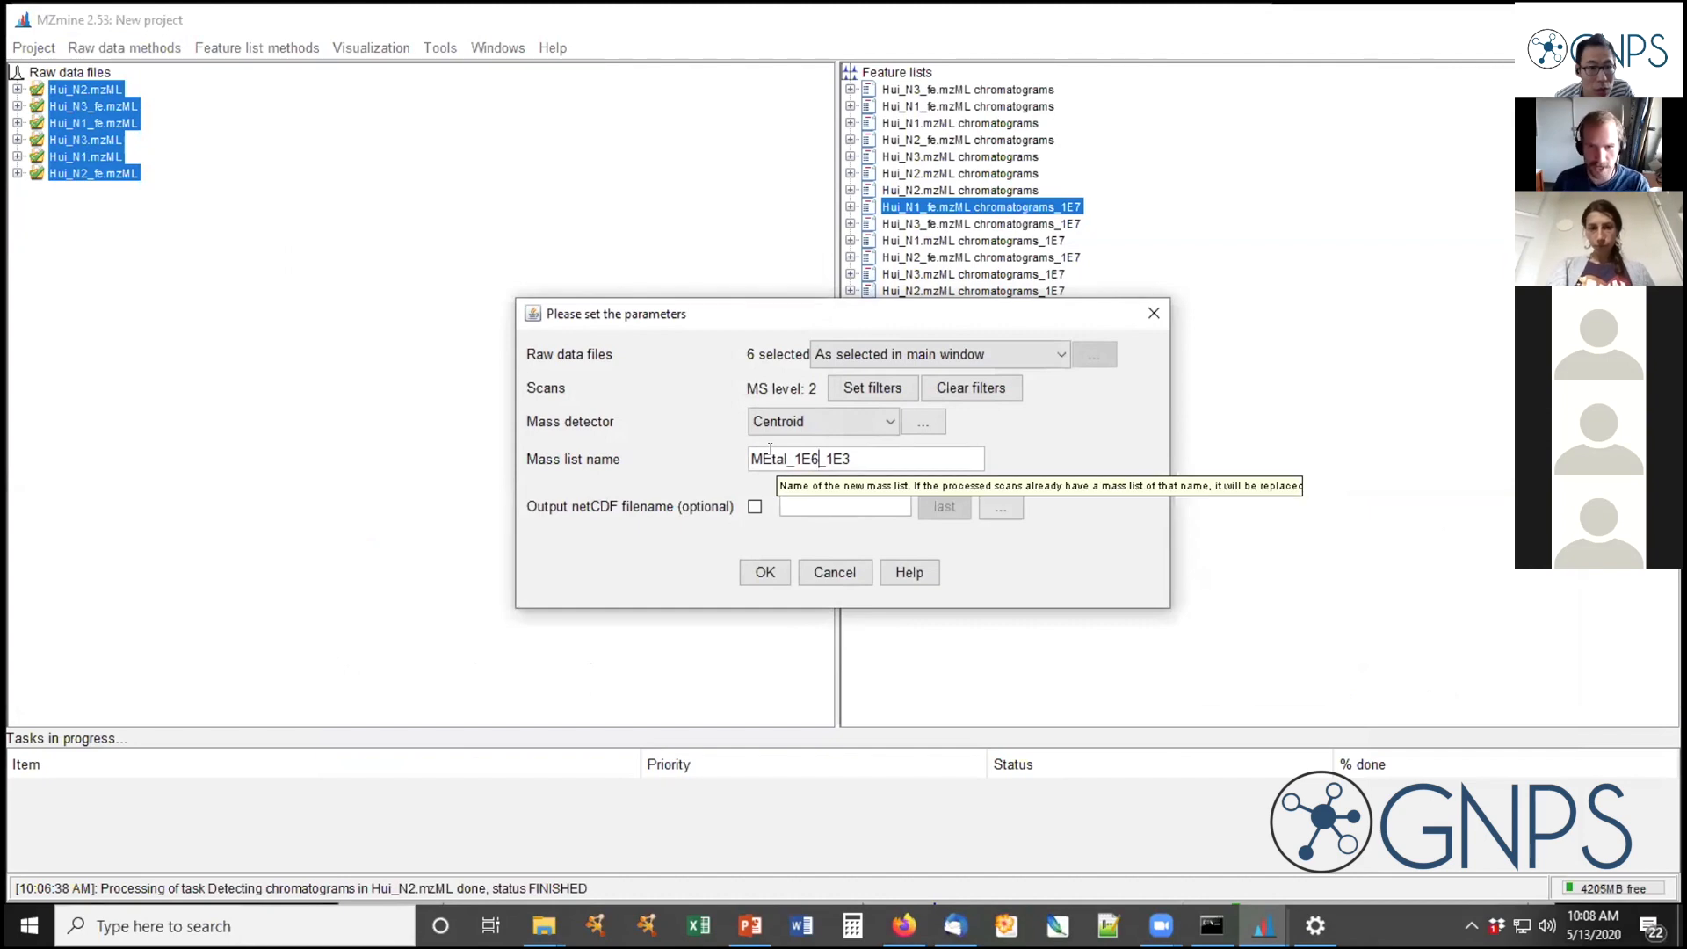
{"action": "left_click", "coordinate": [834, 572]}
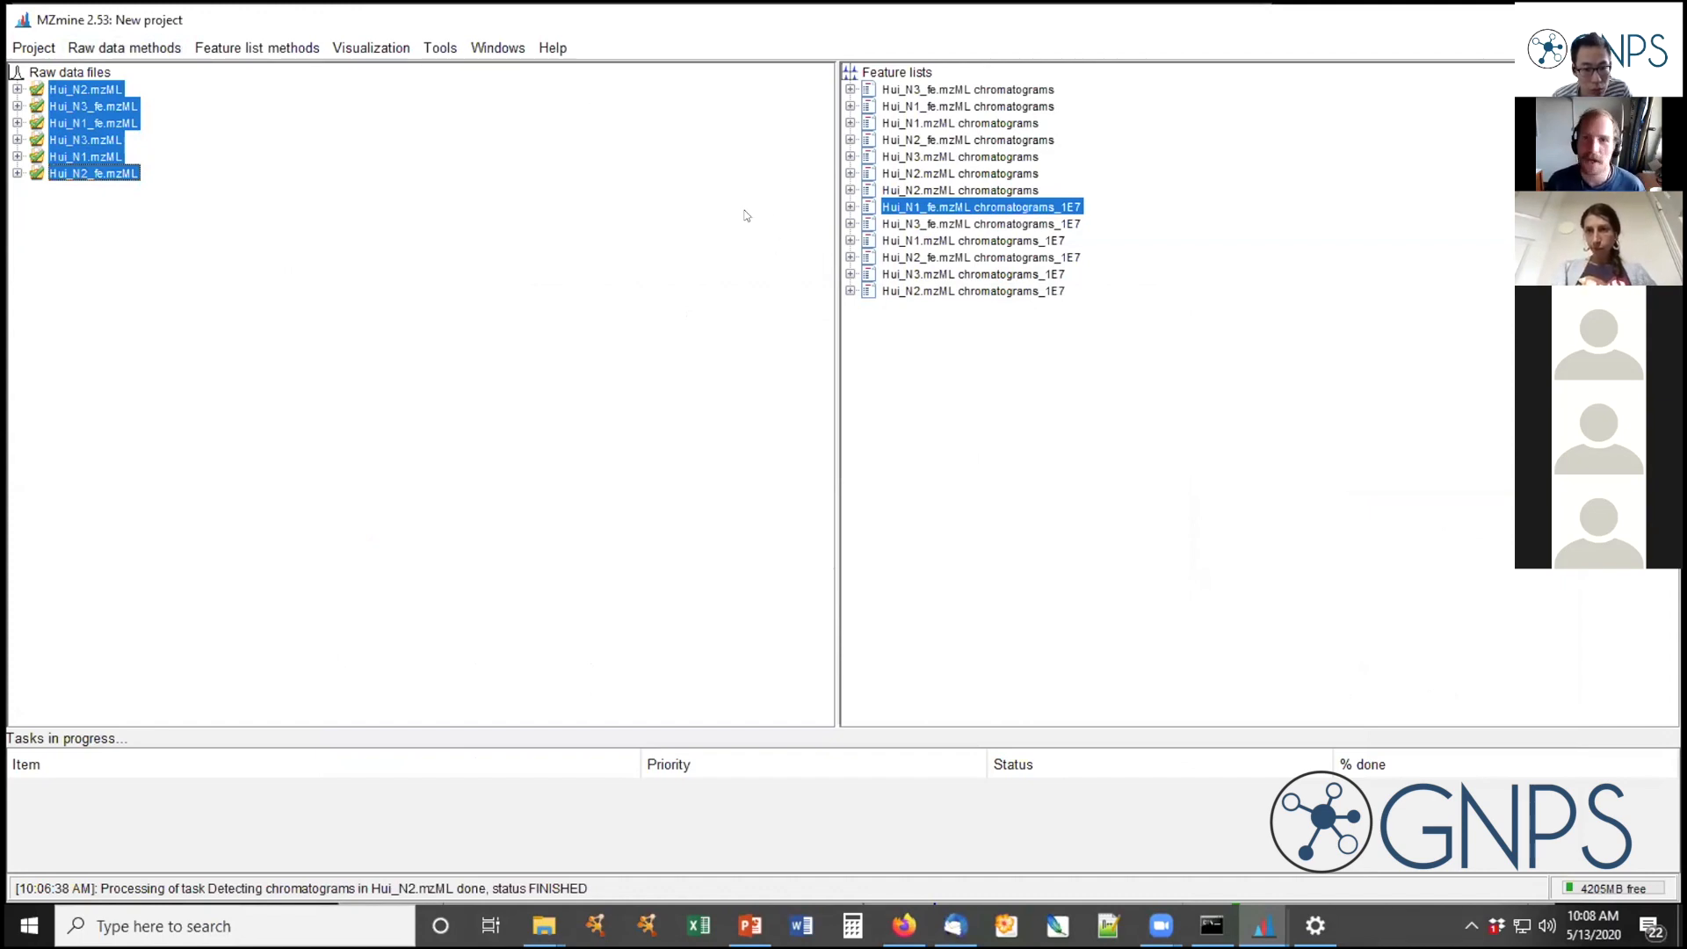
Reopen the Hui_N1_fe.mzML chromatograms_1E7 feature list in a fresh window and examine the peak shapes in its first rows
{"action": "left_click", "coordinate": [1366, 906]}
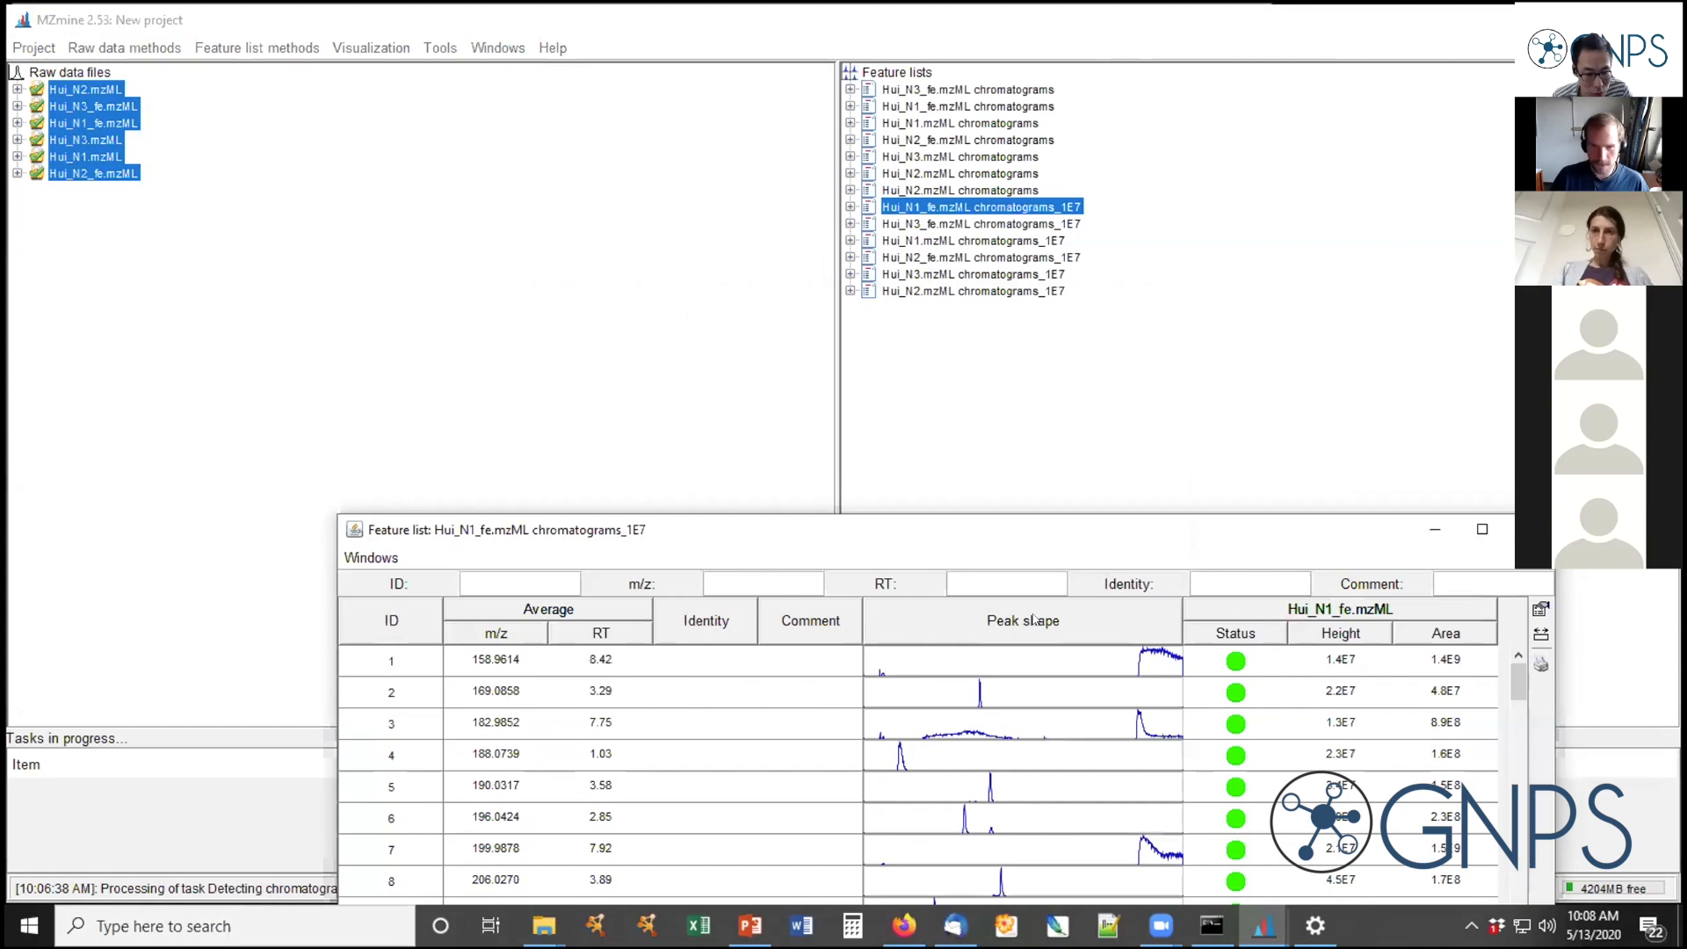
{"action": "left_click", "coordinate": [1528, 530]}
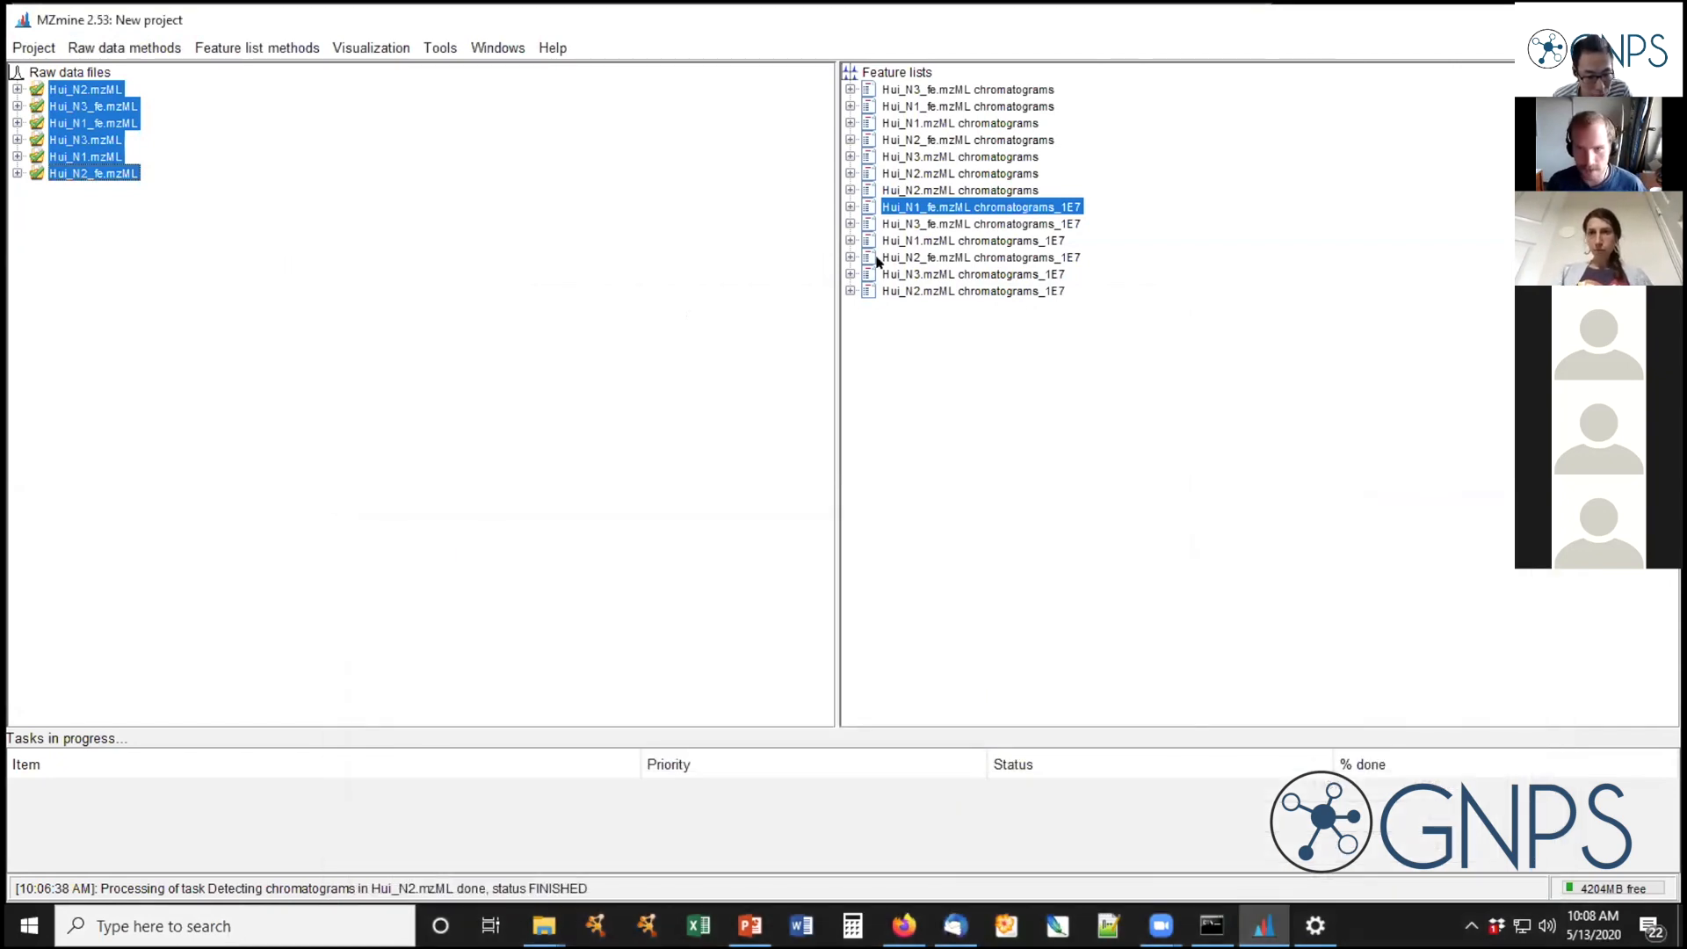
{"action": "double_click", "coordinate": [971, 208]}
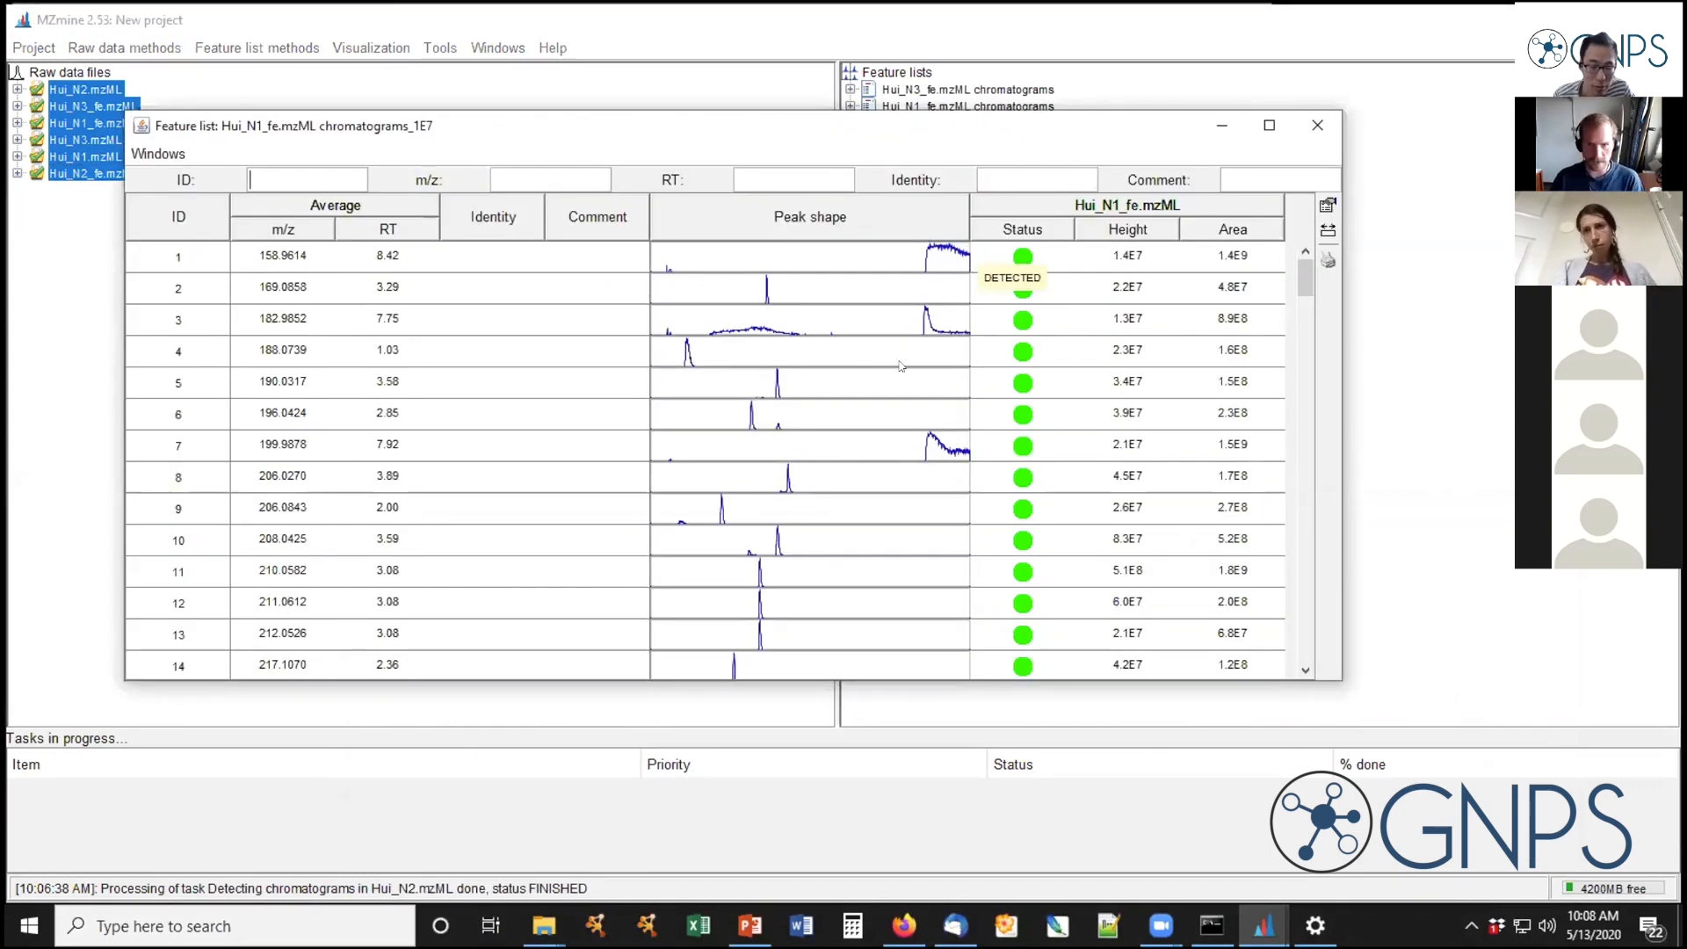
{"action": "scroll", "coordinate": [897, 352], "scroll_direction": "down", "scroll_amount": 2}
{"action": "scroll", "coordinate": [900, 365], "scroll_direction": "up", "scroll_amount": 2}
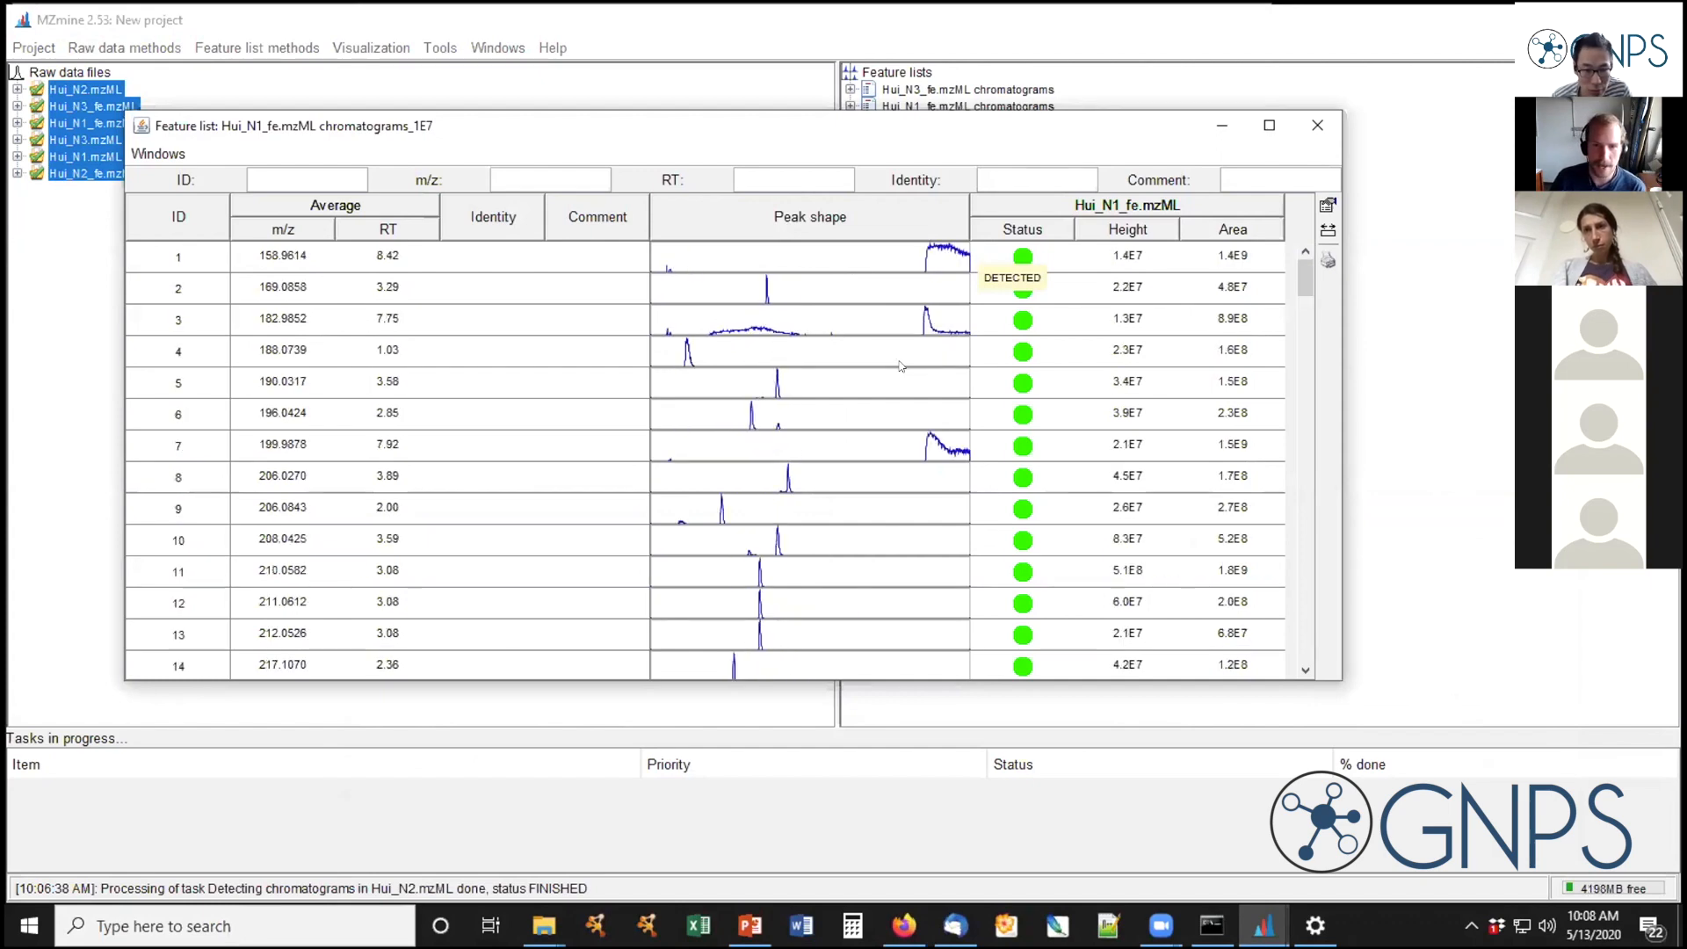
{"action": "left_click", "coordinate": [913, 253]}
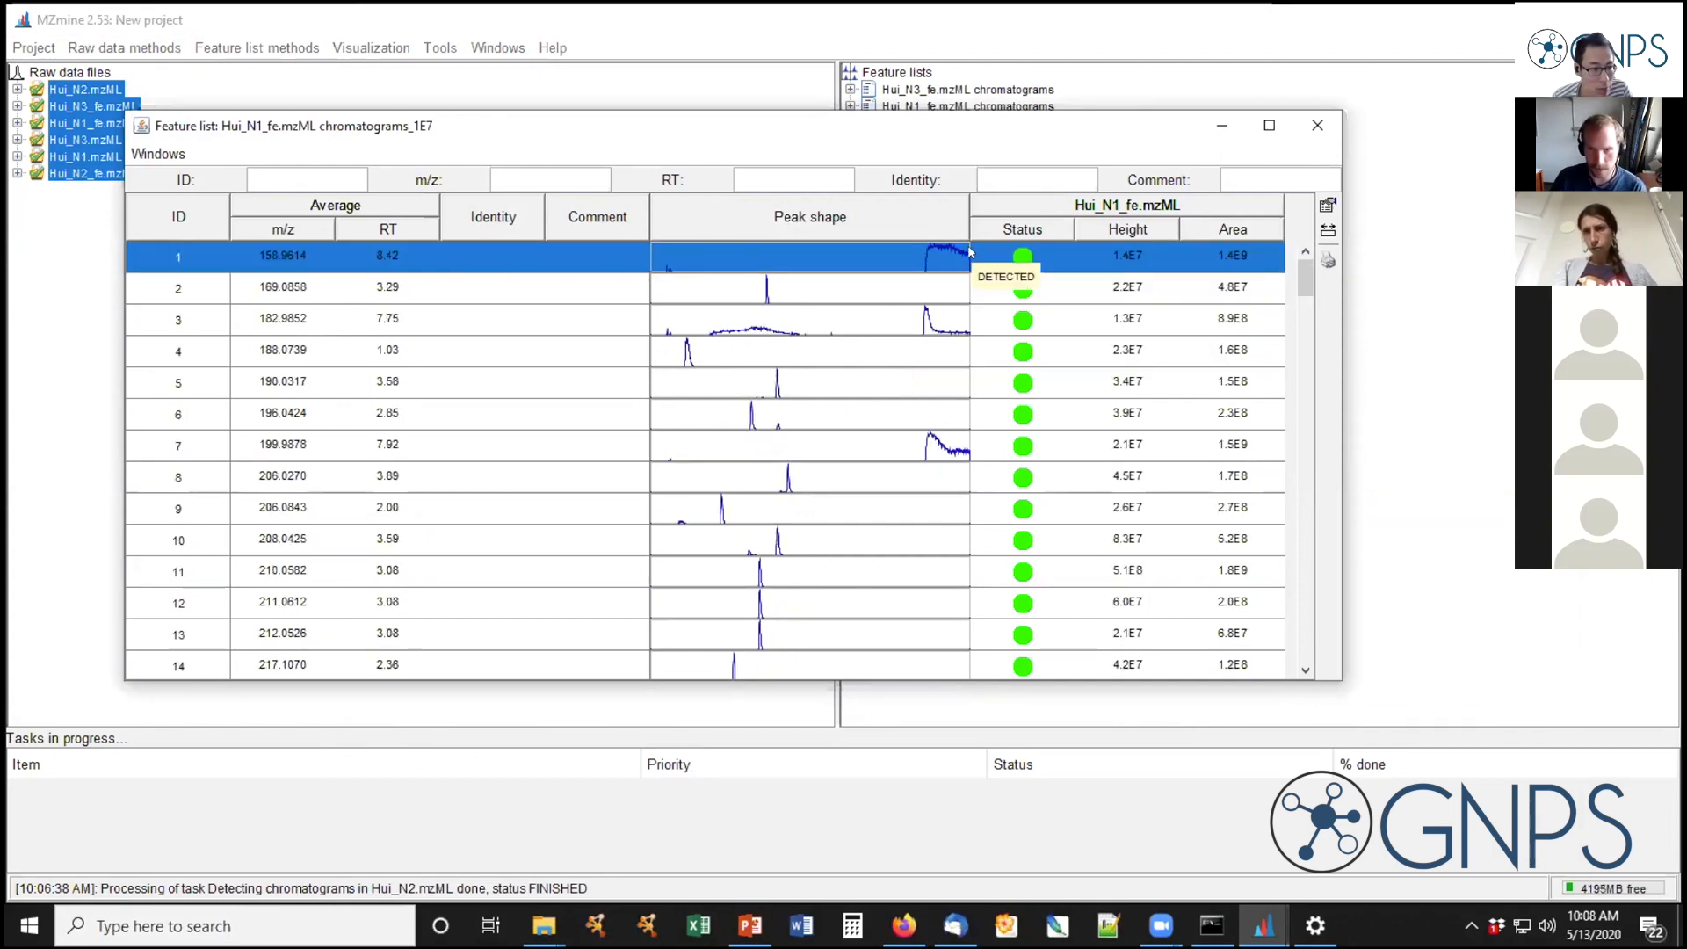
{"action": "scroll", "coordinate": [933, 296], "scroll_direction": "down", "scroll_amount": 1}
{"action": "scroll", "coordinate": [933, 296], "scroll_direction": "down", "scroll_amount": 3}
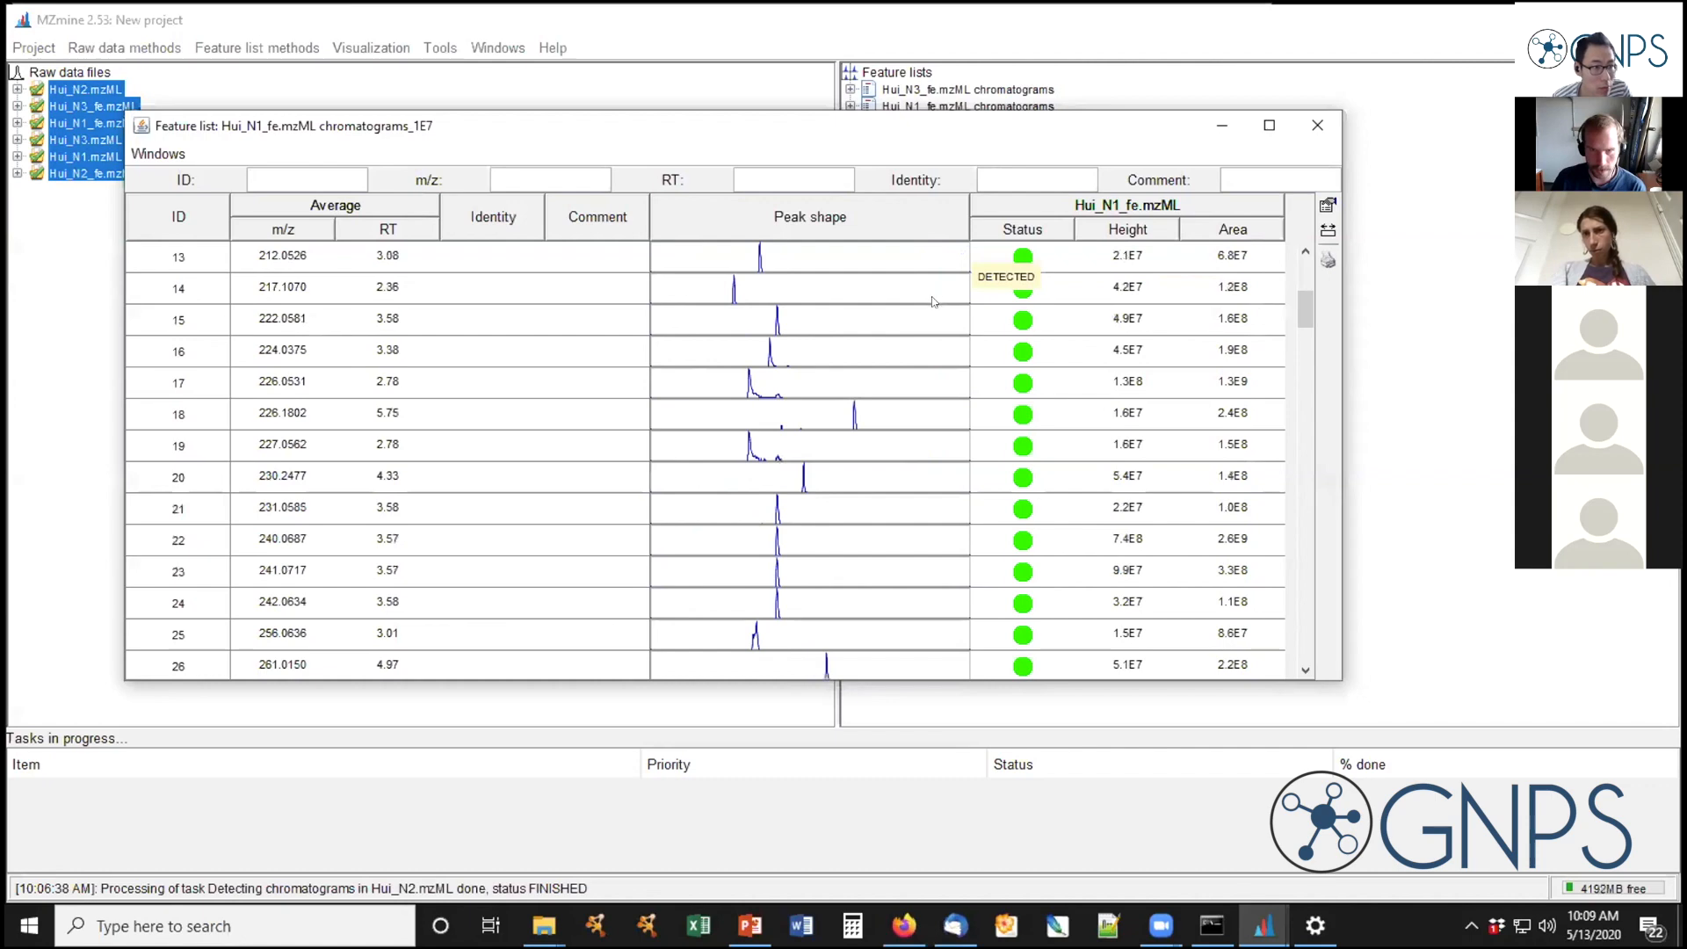
{"action": "scroll", "coordinate": [933, 303], "scroll_direction": "down", "scroll_amount": 1}
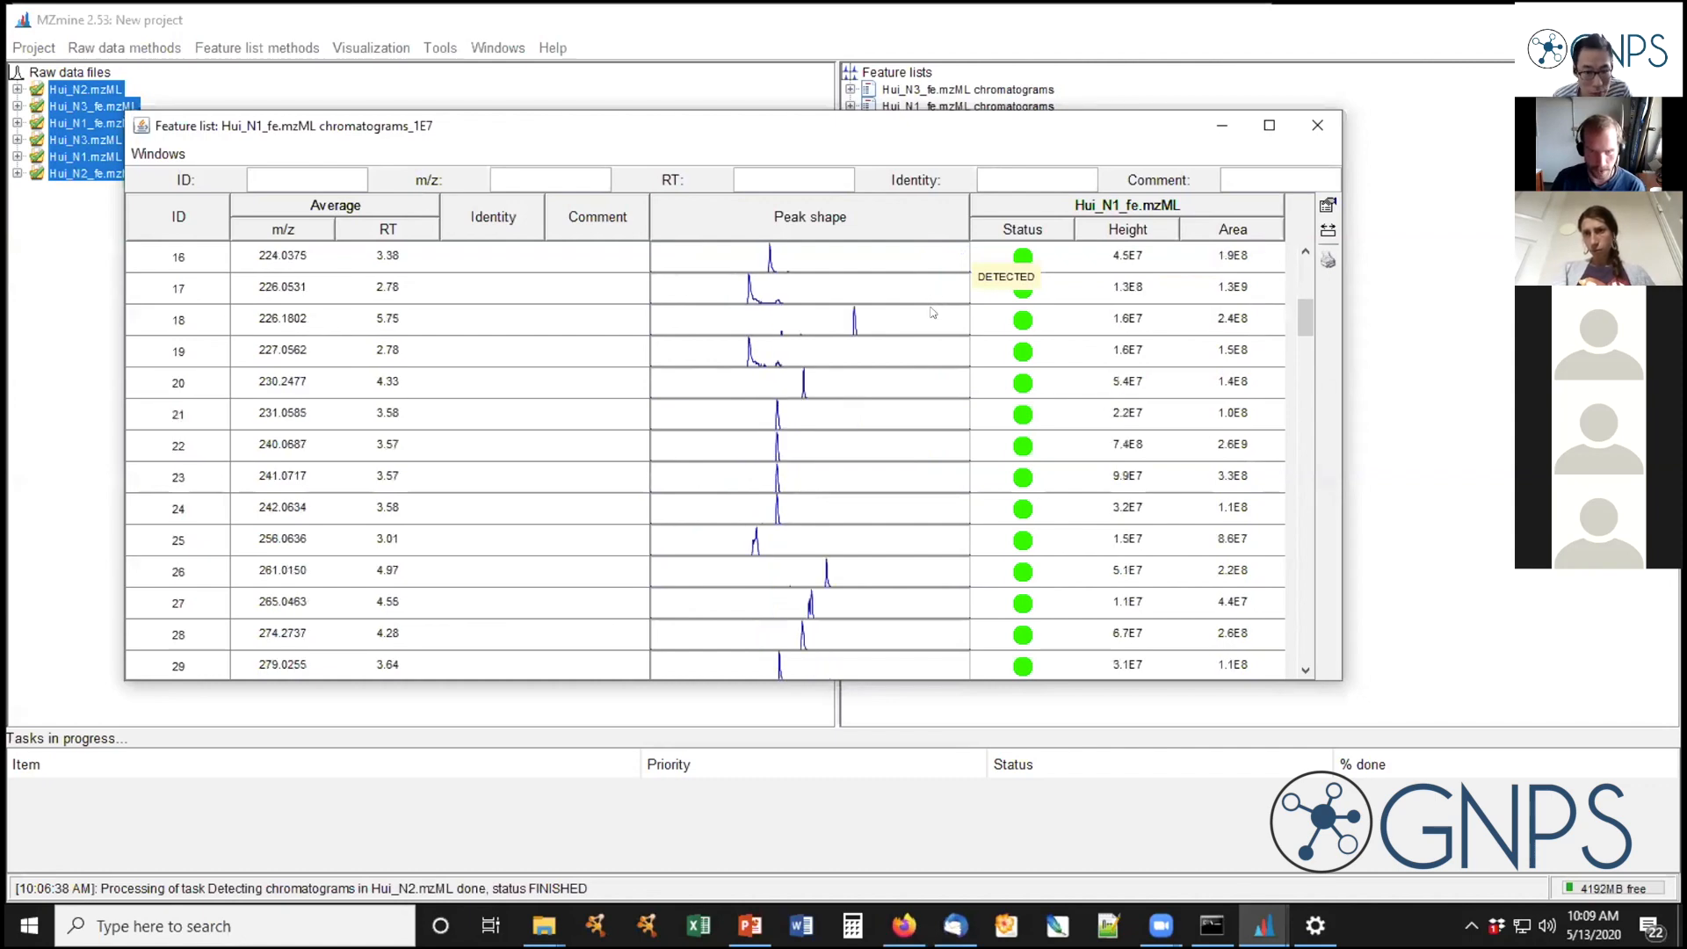
Inspect the peak shapes of the m/z 182.9852 and 297.0725 features, and close the feature list
{"action": "scroll", "coordinate": [933, 313], "scroll_direction": "up", "scroll_amount": 5}
{"action": "left_click", "coordinate": [784, 331]}
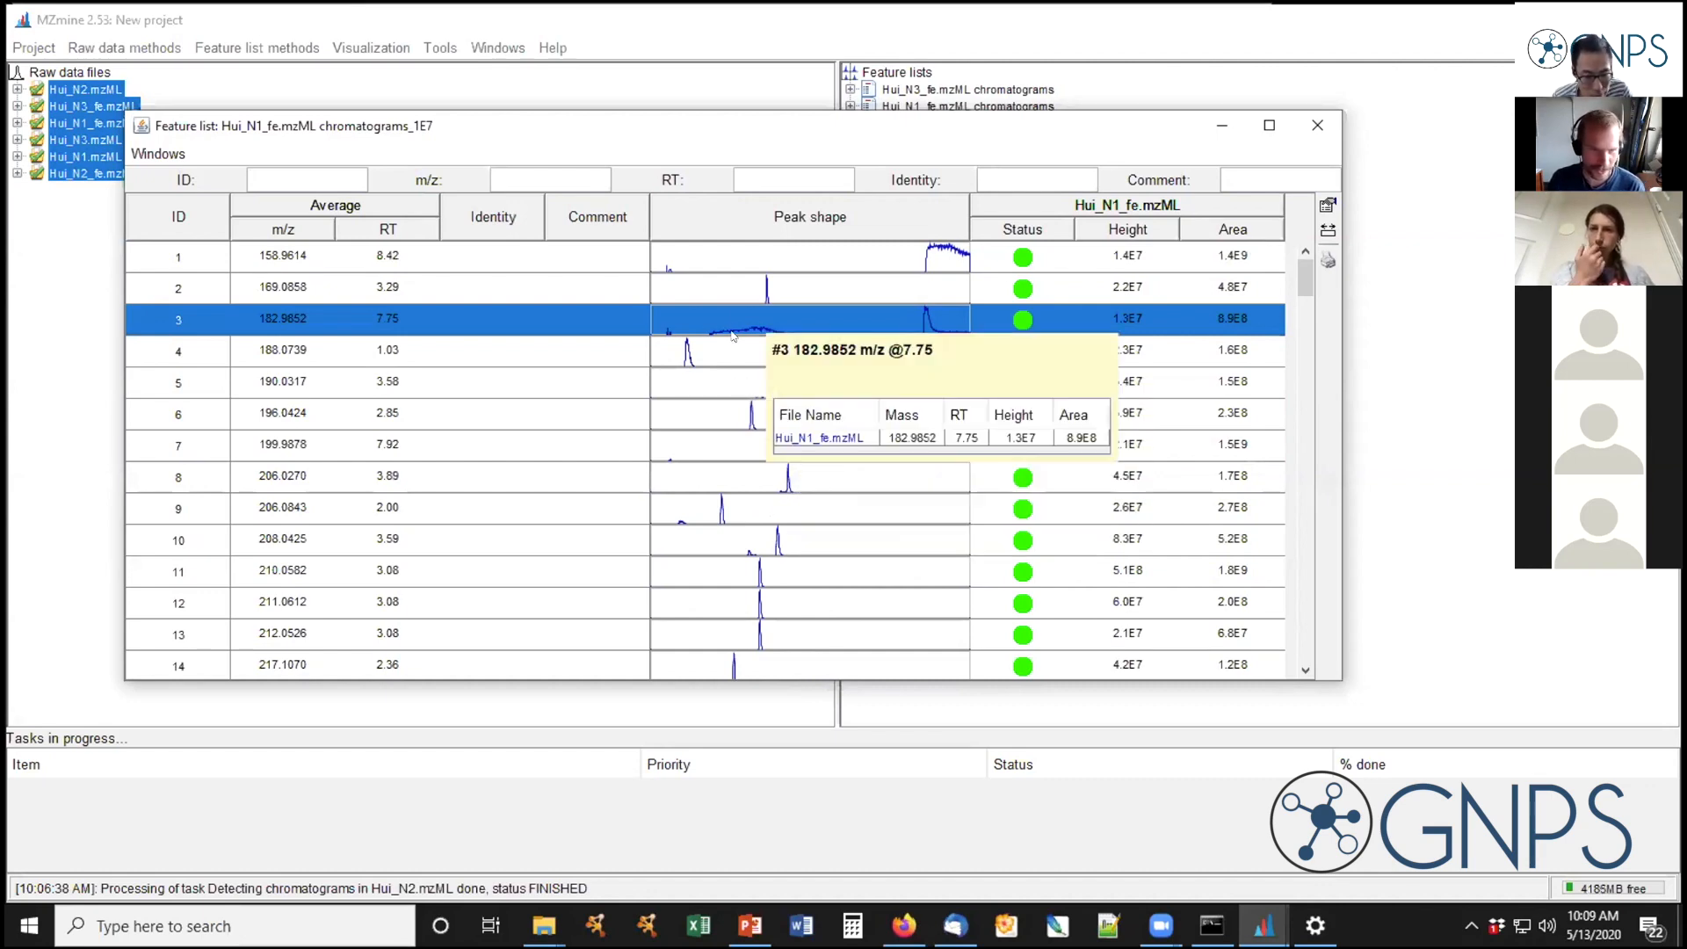
{"action": "scroll", "coordinate": [734, 347], "scroll_direction": "down", "scroll_amount": 1}
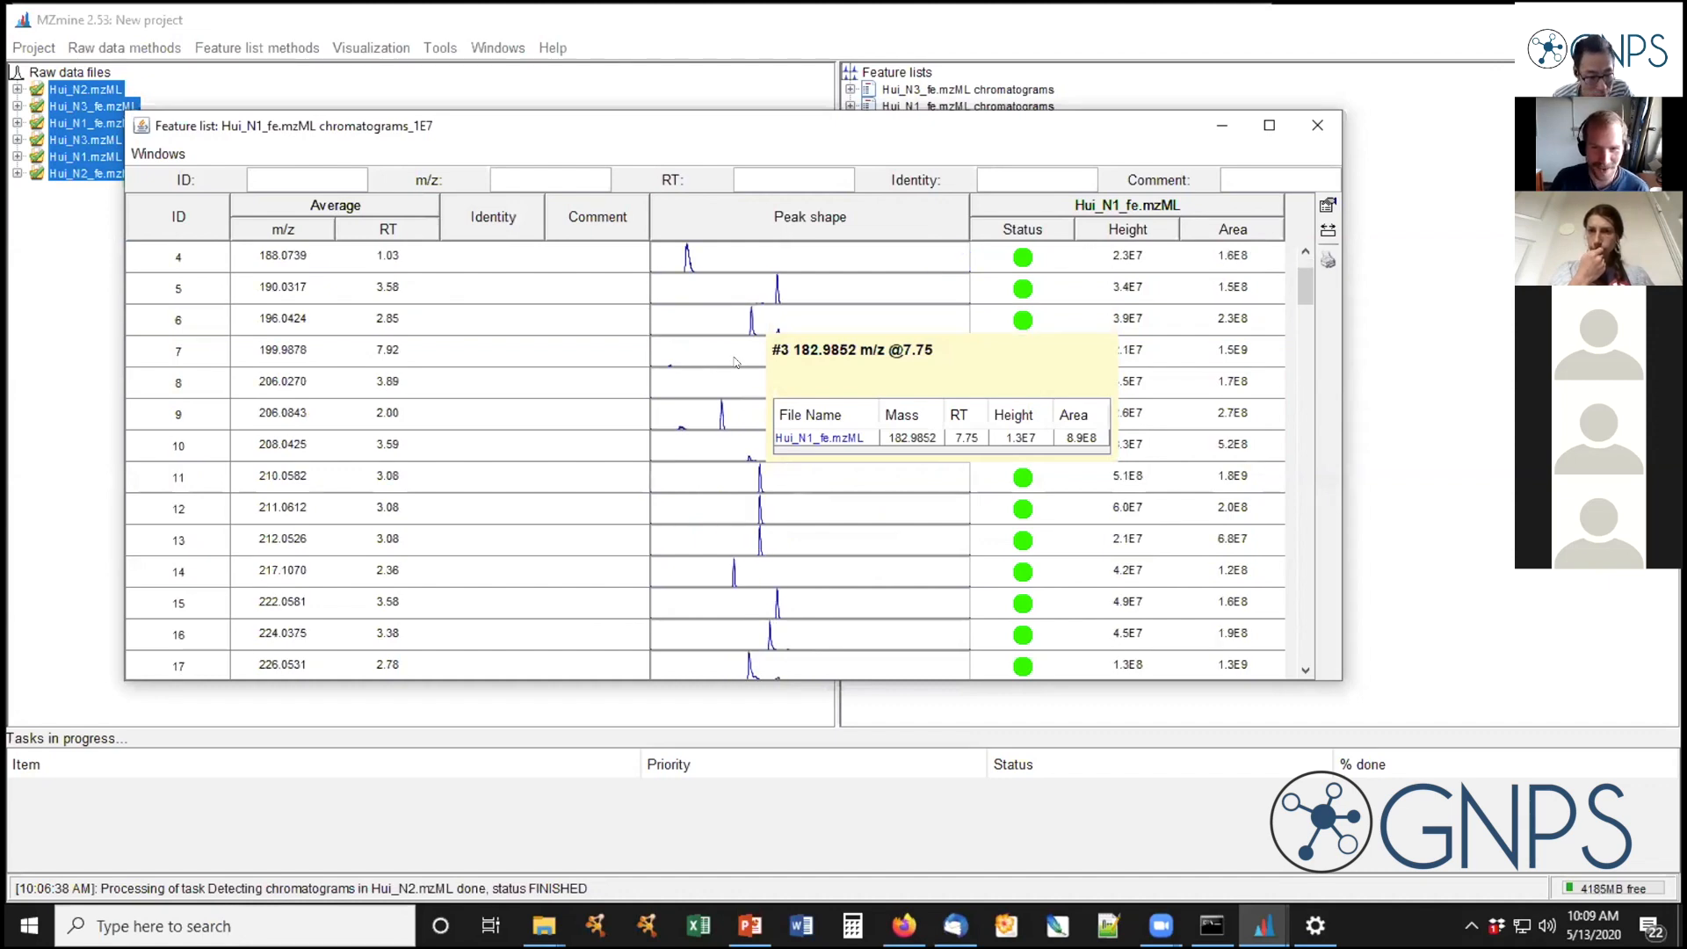
{"action": "scroll", "coordinate": [734, 361], "scroll_direction": "down", "scroll_amount": 8}
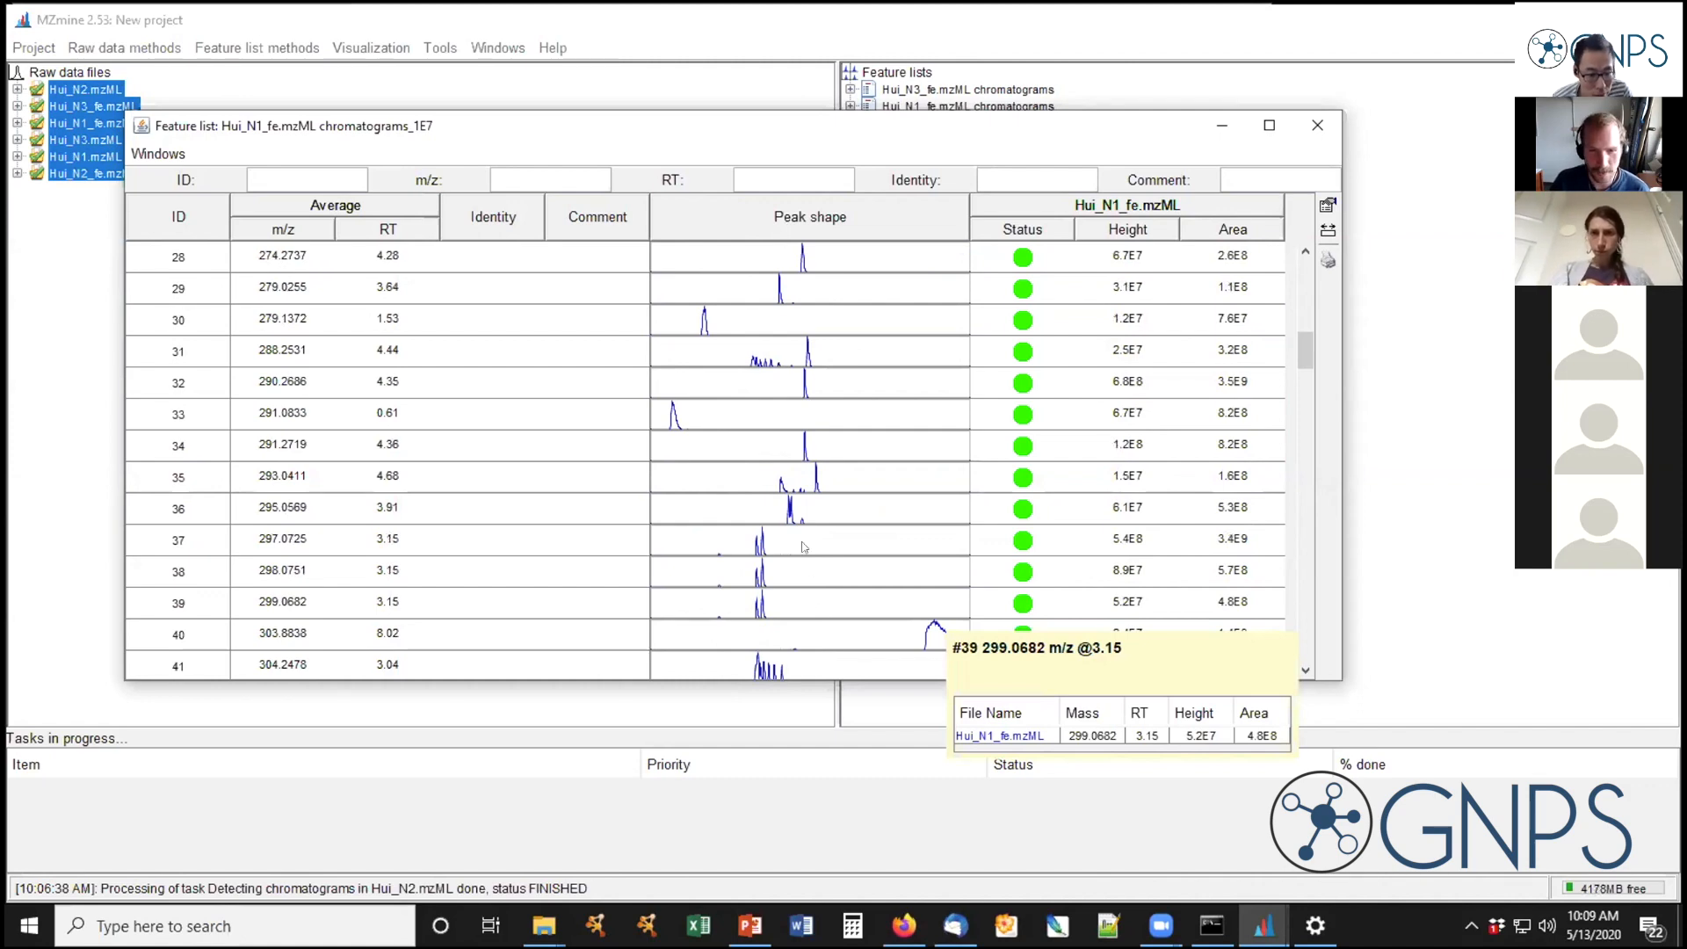
{"action": "left_click", "coordinate": [752, 549]}
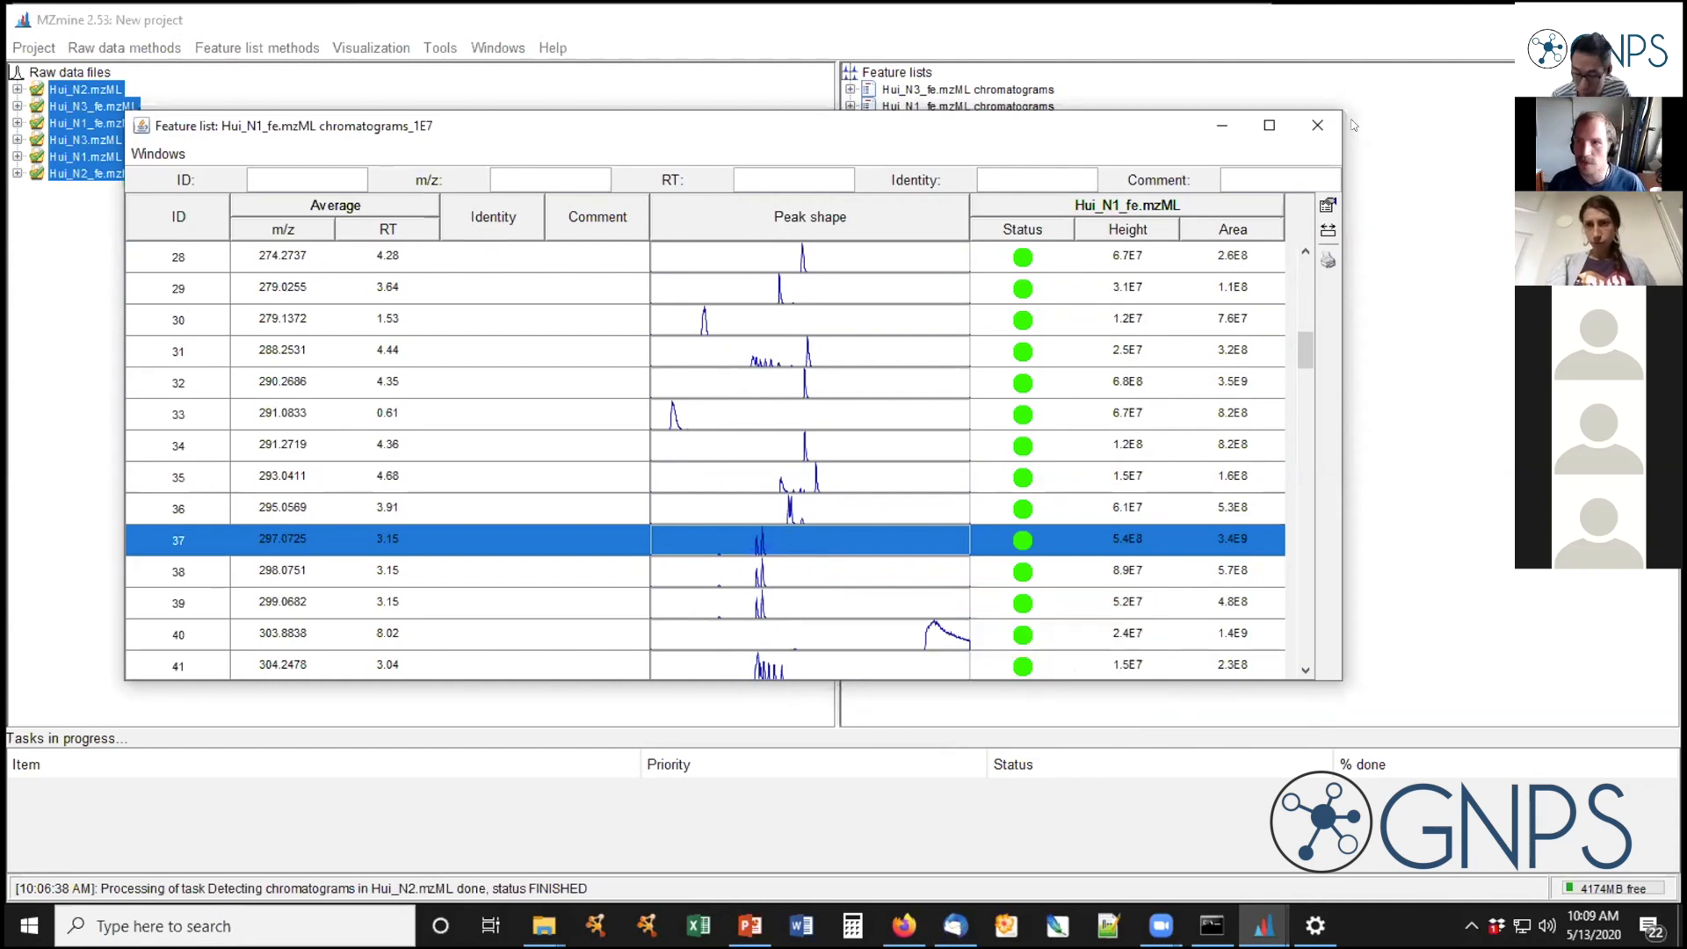
{"action": "left_click", "coordinate": [1307, 128]}
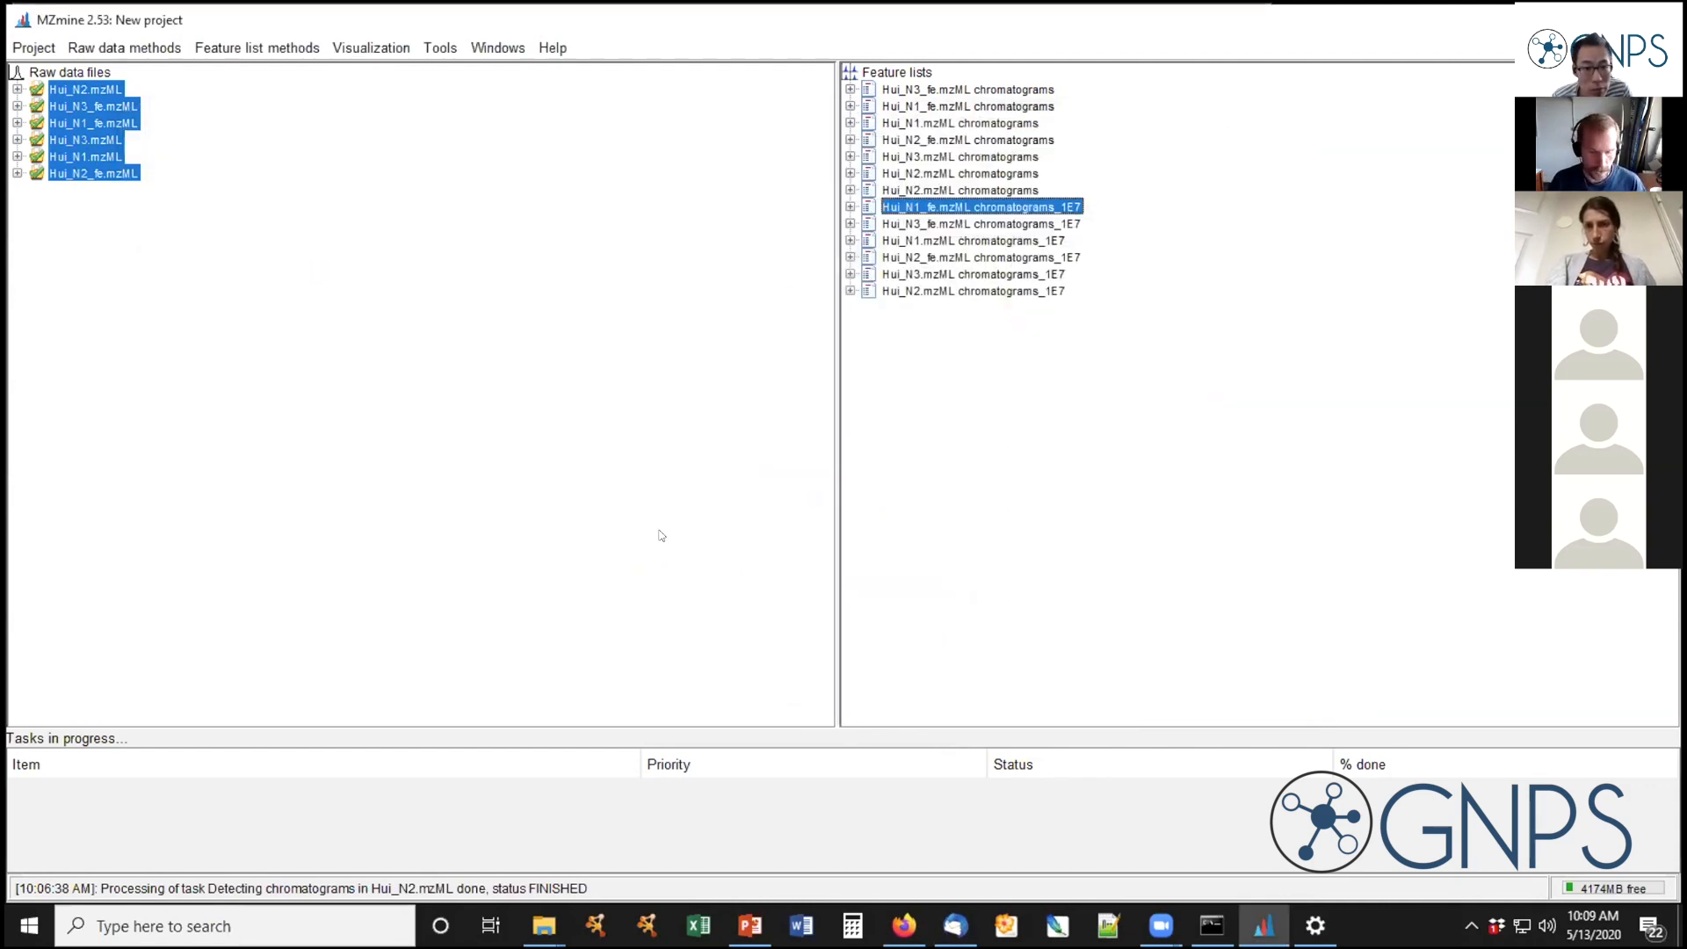
Switch to PowerPoint to check the Feature-Based MN with MZmine workflow slide, and return to MZmine
{"action": "key", "text": "alt+Tab"}
{"action": "key", "text": "alt+Tab"}
{"action": "key", "text": "alt+Tab"}
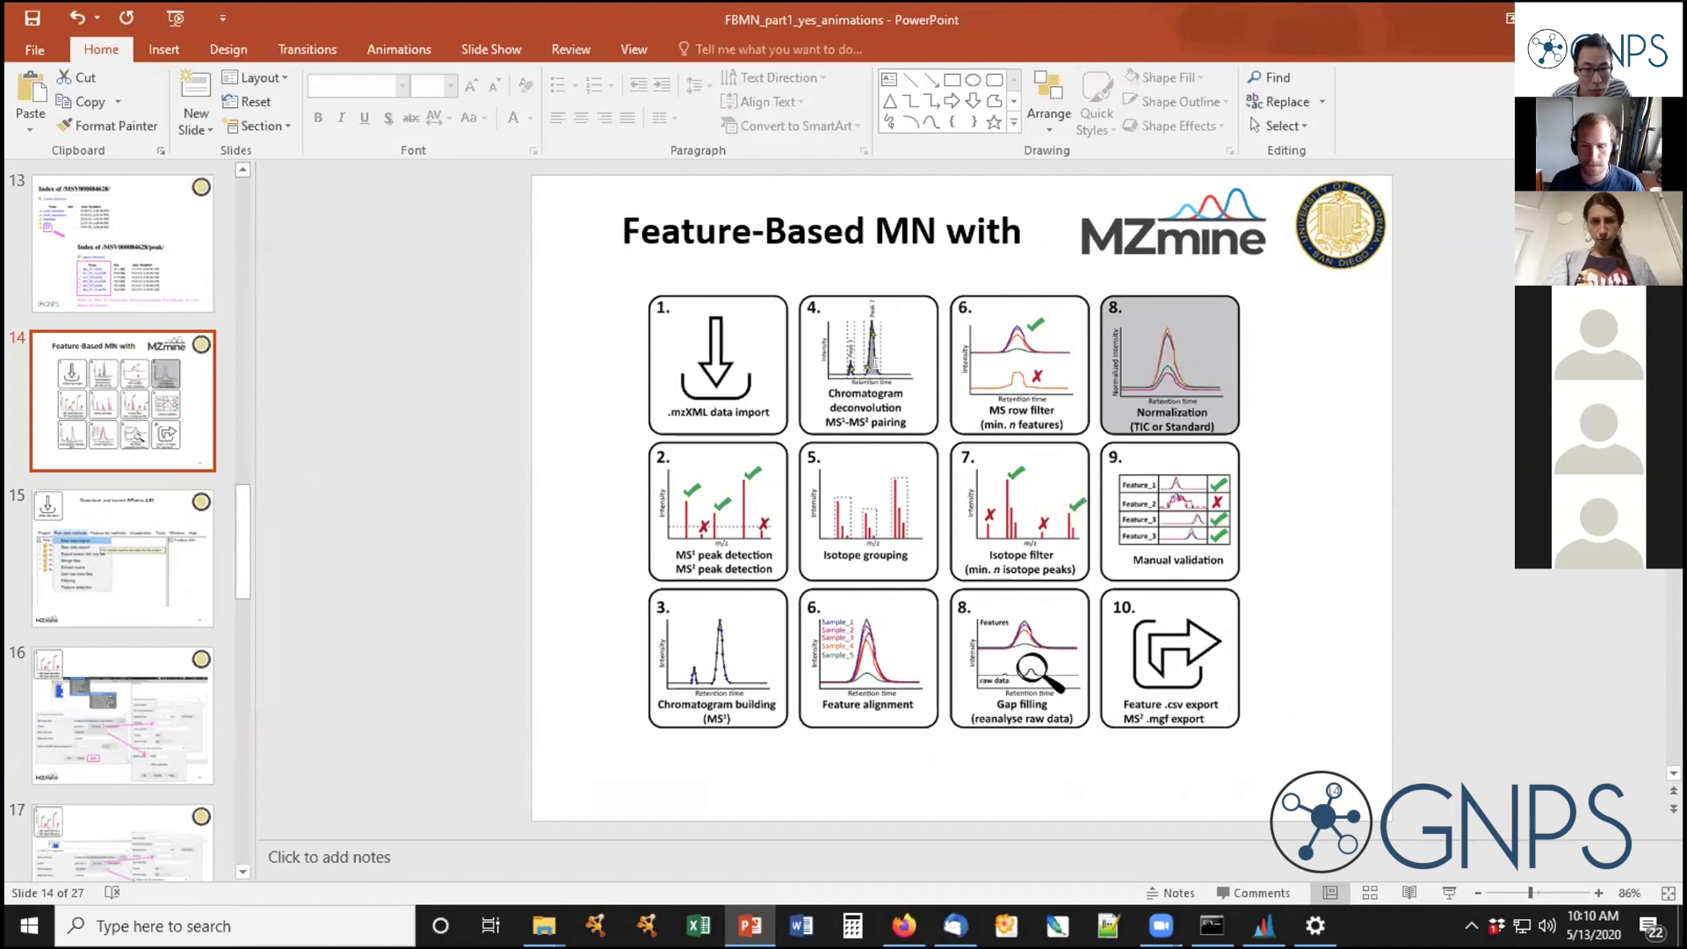
{"action": "key", "text": "alt+Tab"}
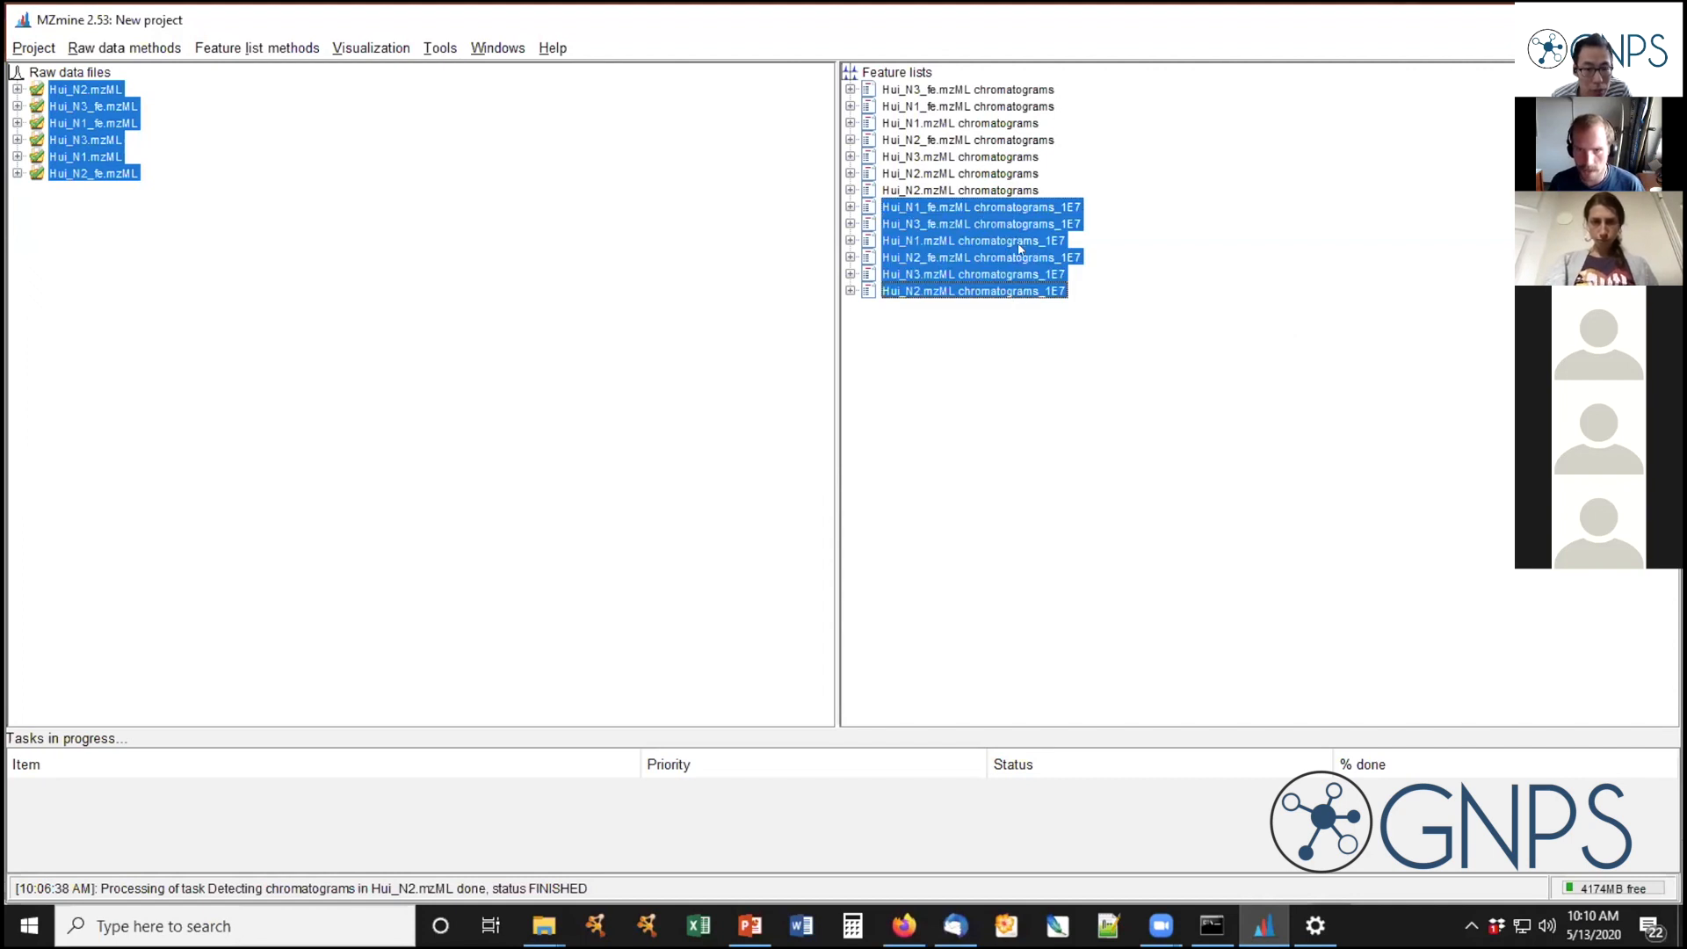
Select only the six feature lists whose names end in chromatograms_1E7
{"action": "left_click", "coordinate": [1018, 208]}
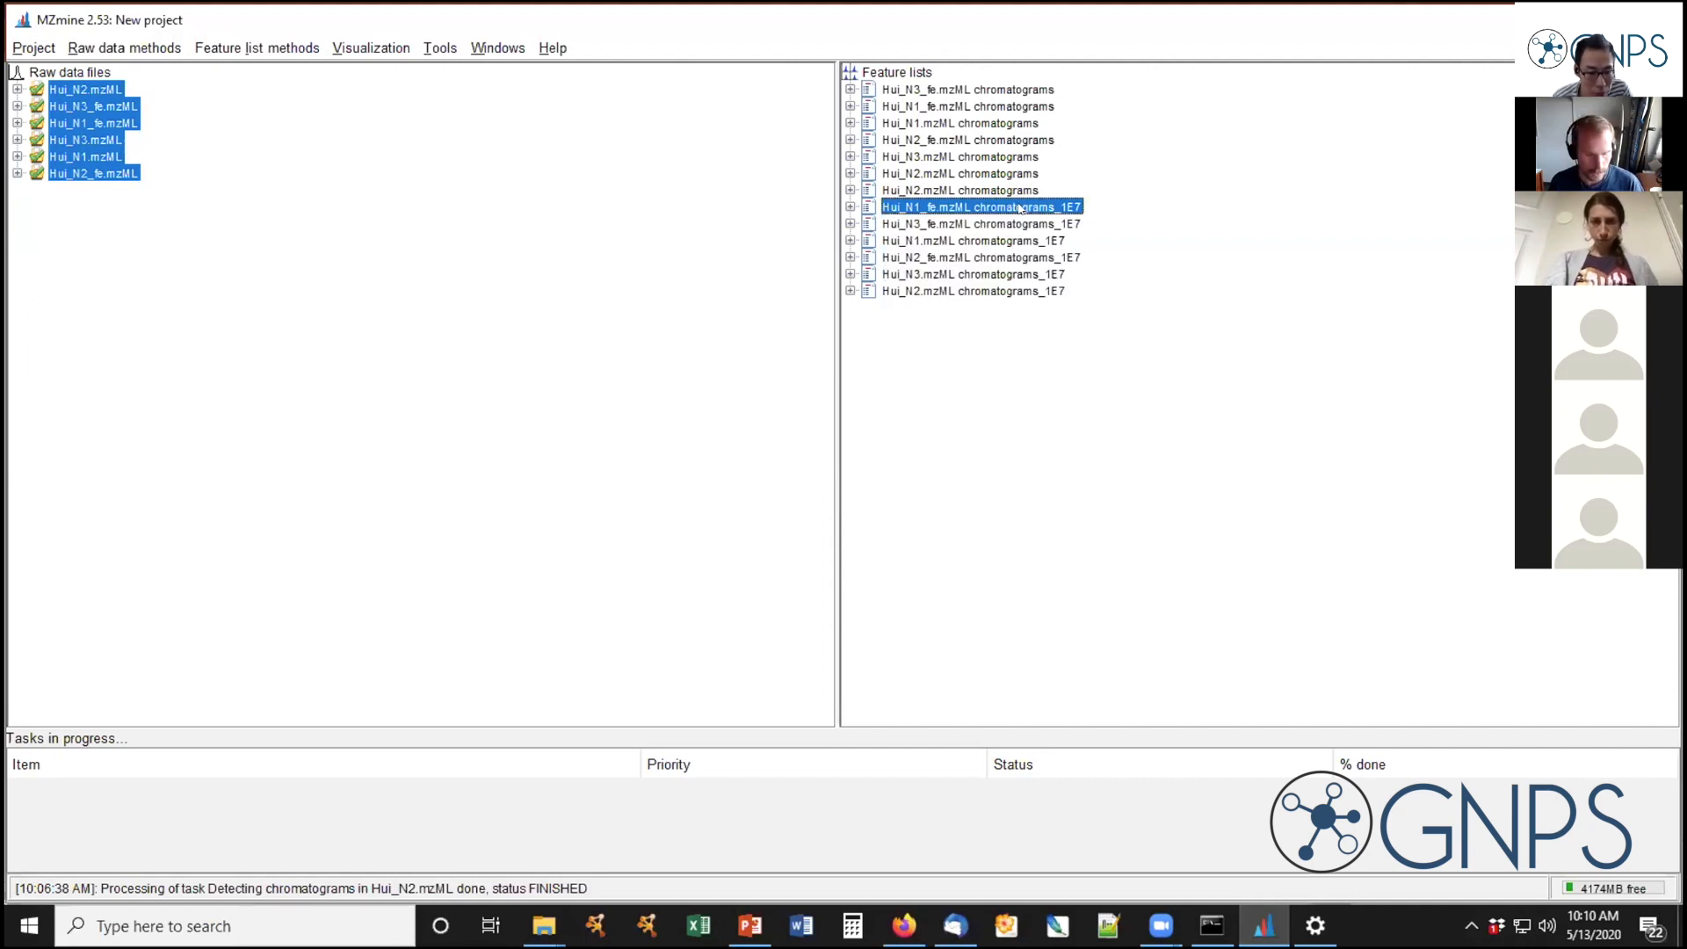
{"action": "left_click", "coordinate": [1026, 227], "text": "ctrl"}
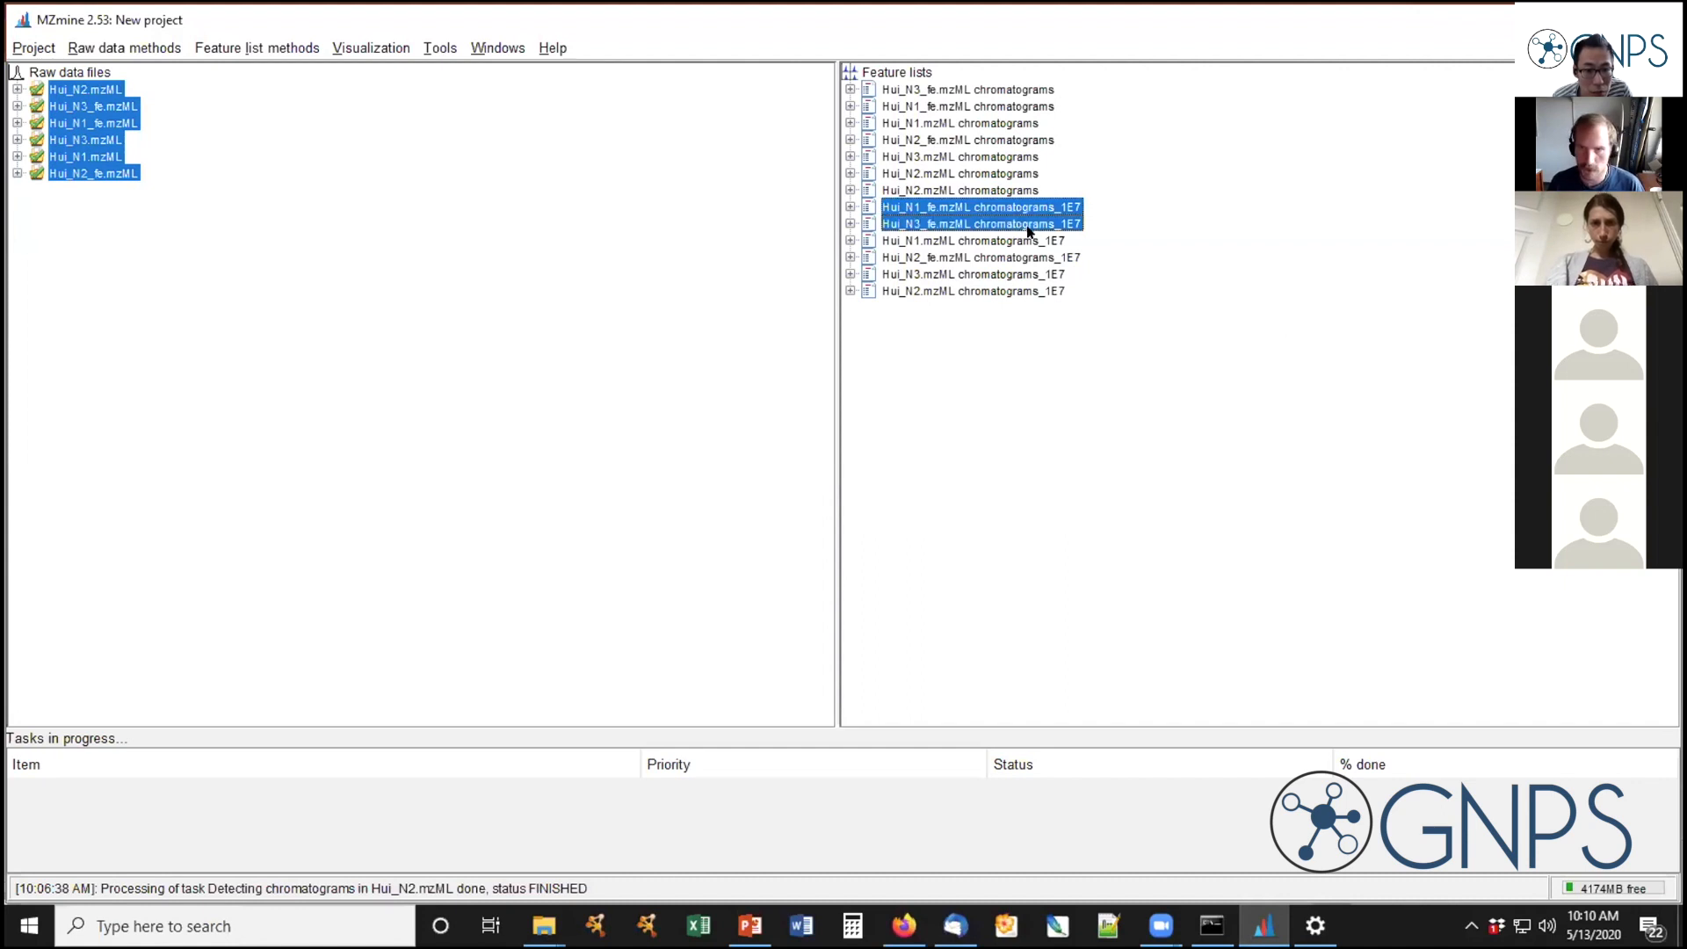
{"action": "left_click", "coordinate": [1029, 241], "text": "ctrl"}
{"action": "left_click", "coordinate": [1033, 258], "text": "ctrl"}
{"action": "left_click", "coordinate": [1033, 274], "text": "ctrl"}
{"action": "left_click", "coordinate": [1031, 292], "text": "ctrl"}
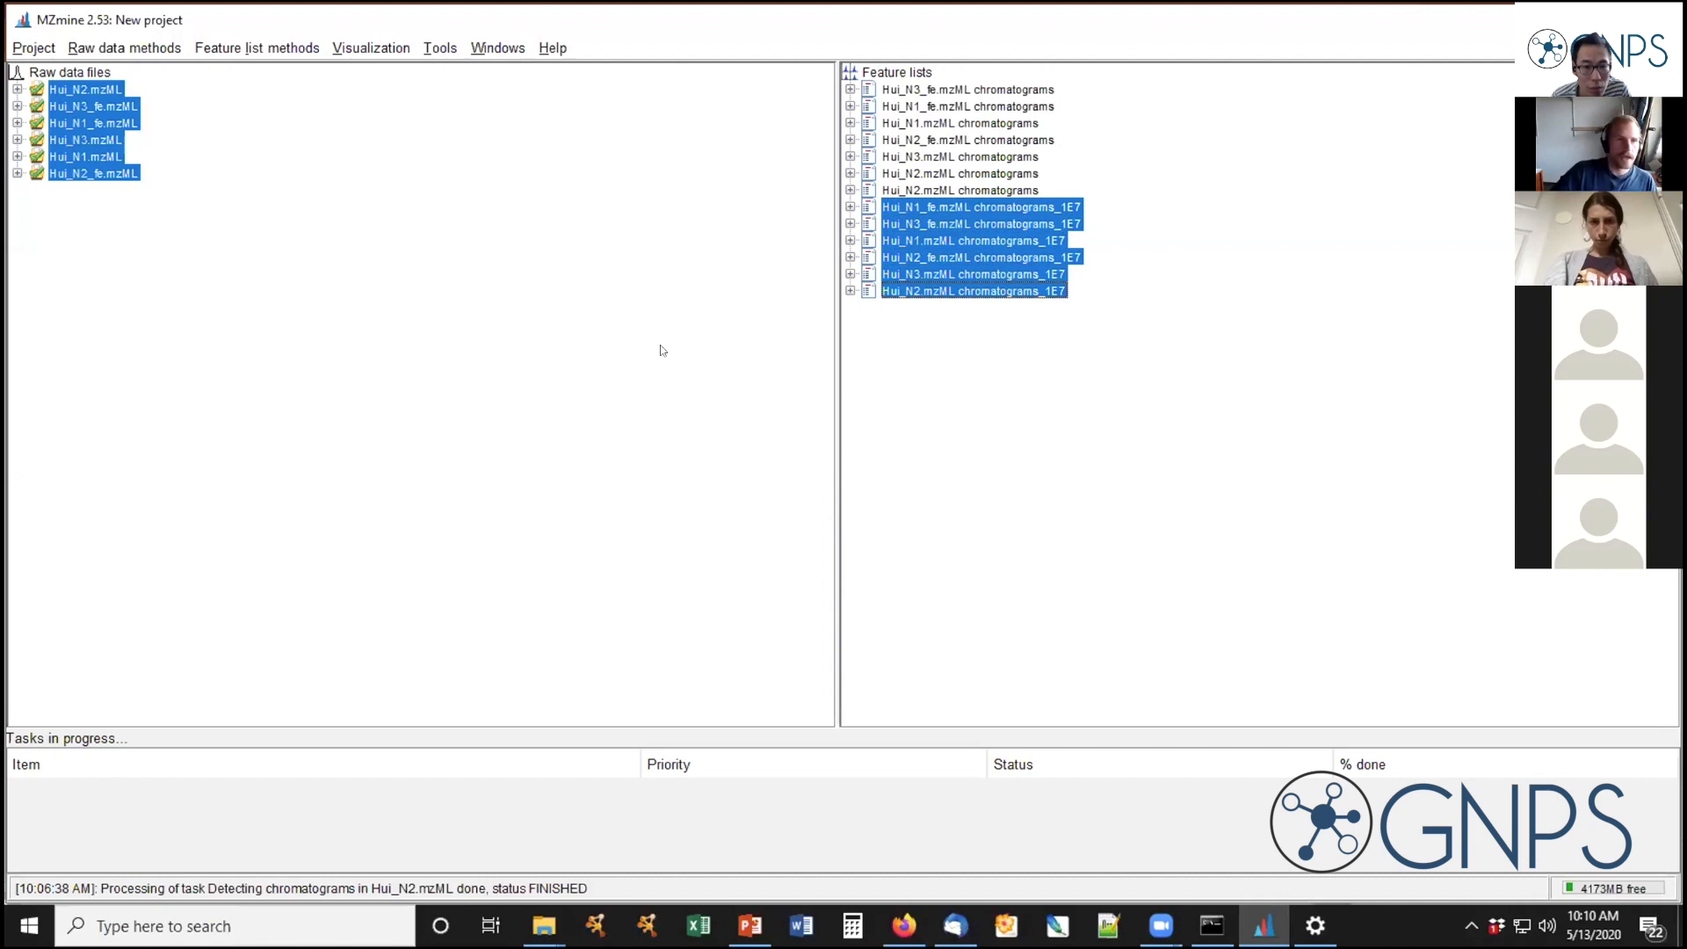
Start Chromatogram deconvolution on the selected 1E7 feature lists, with the input lists taken as selected in the main window
{"action": "left_click", "coordinate": [243, 48]}
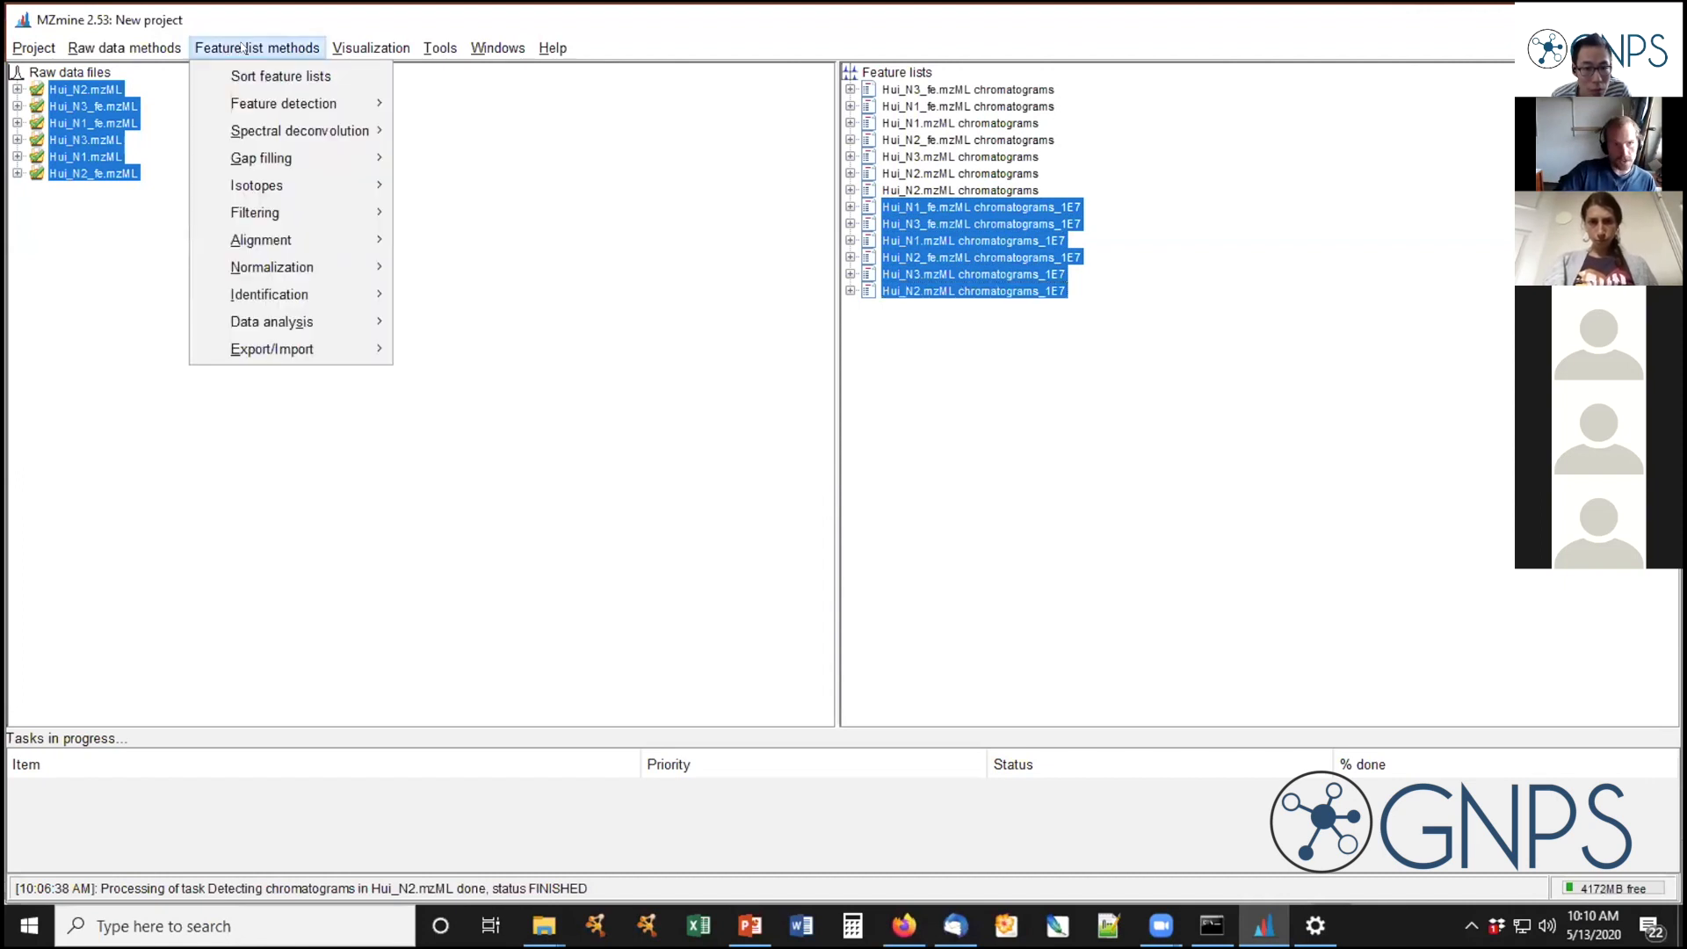
{"action": "mouse_move", "coordinate": [262, 98]}
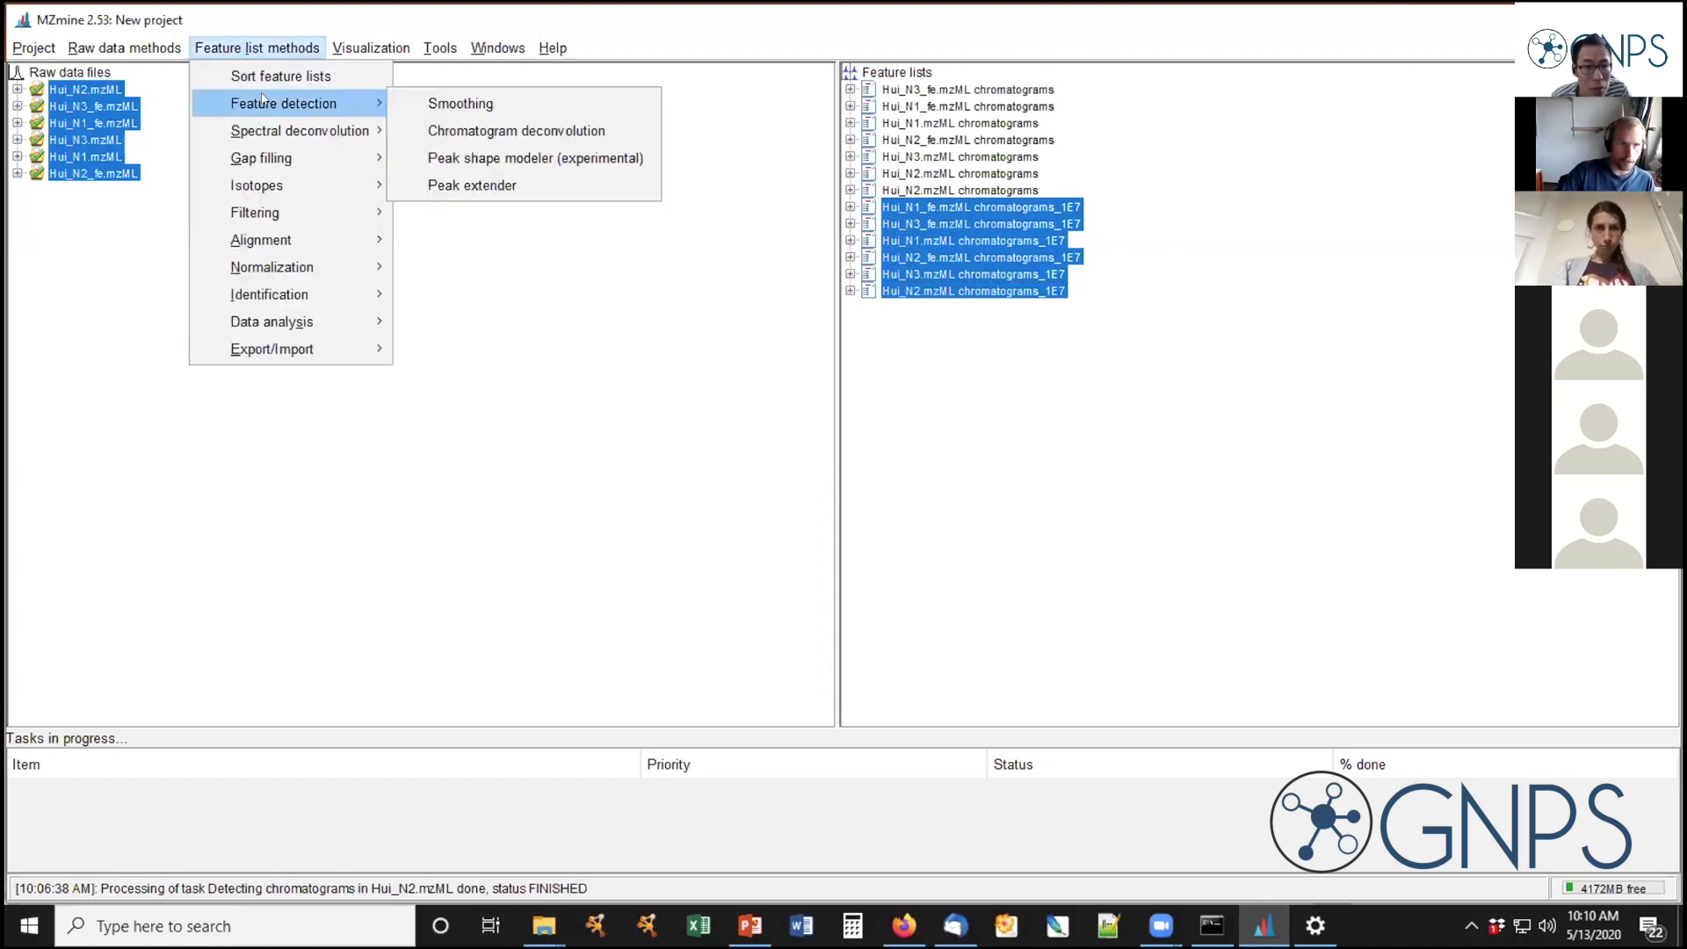
{"action": "left_click", "coordinate": [530, 131]}
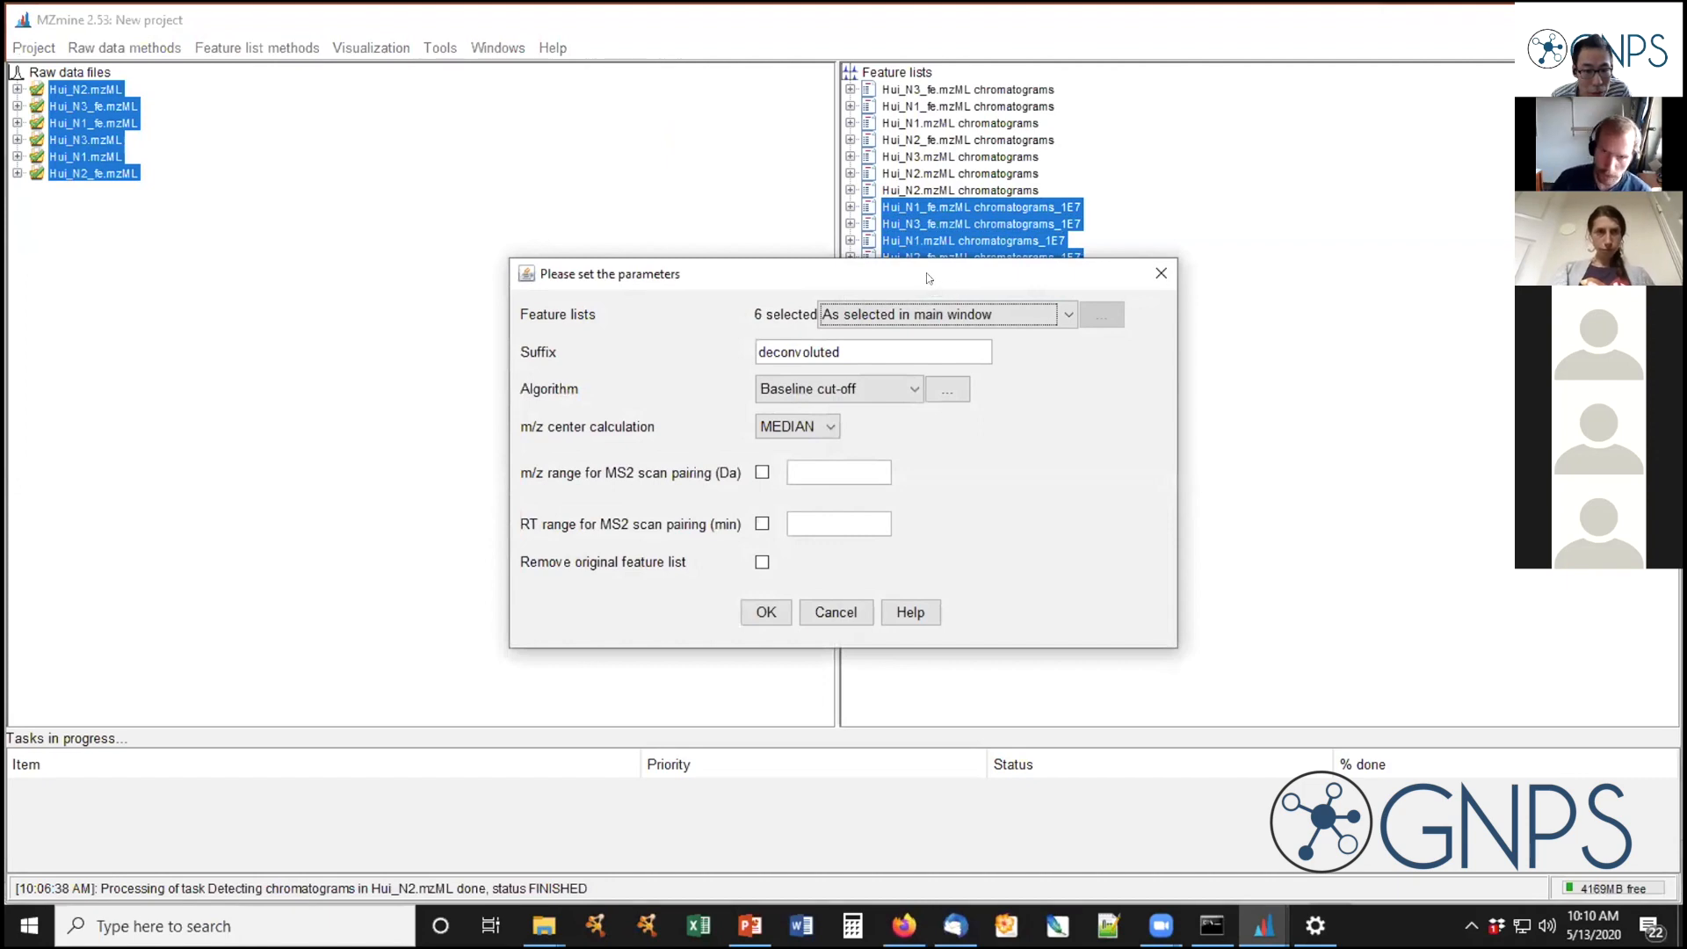
{"action": "left_click_drag", "start_coordinate": [927, 278], "coordinate": [574, 80]}
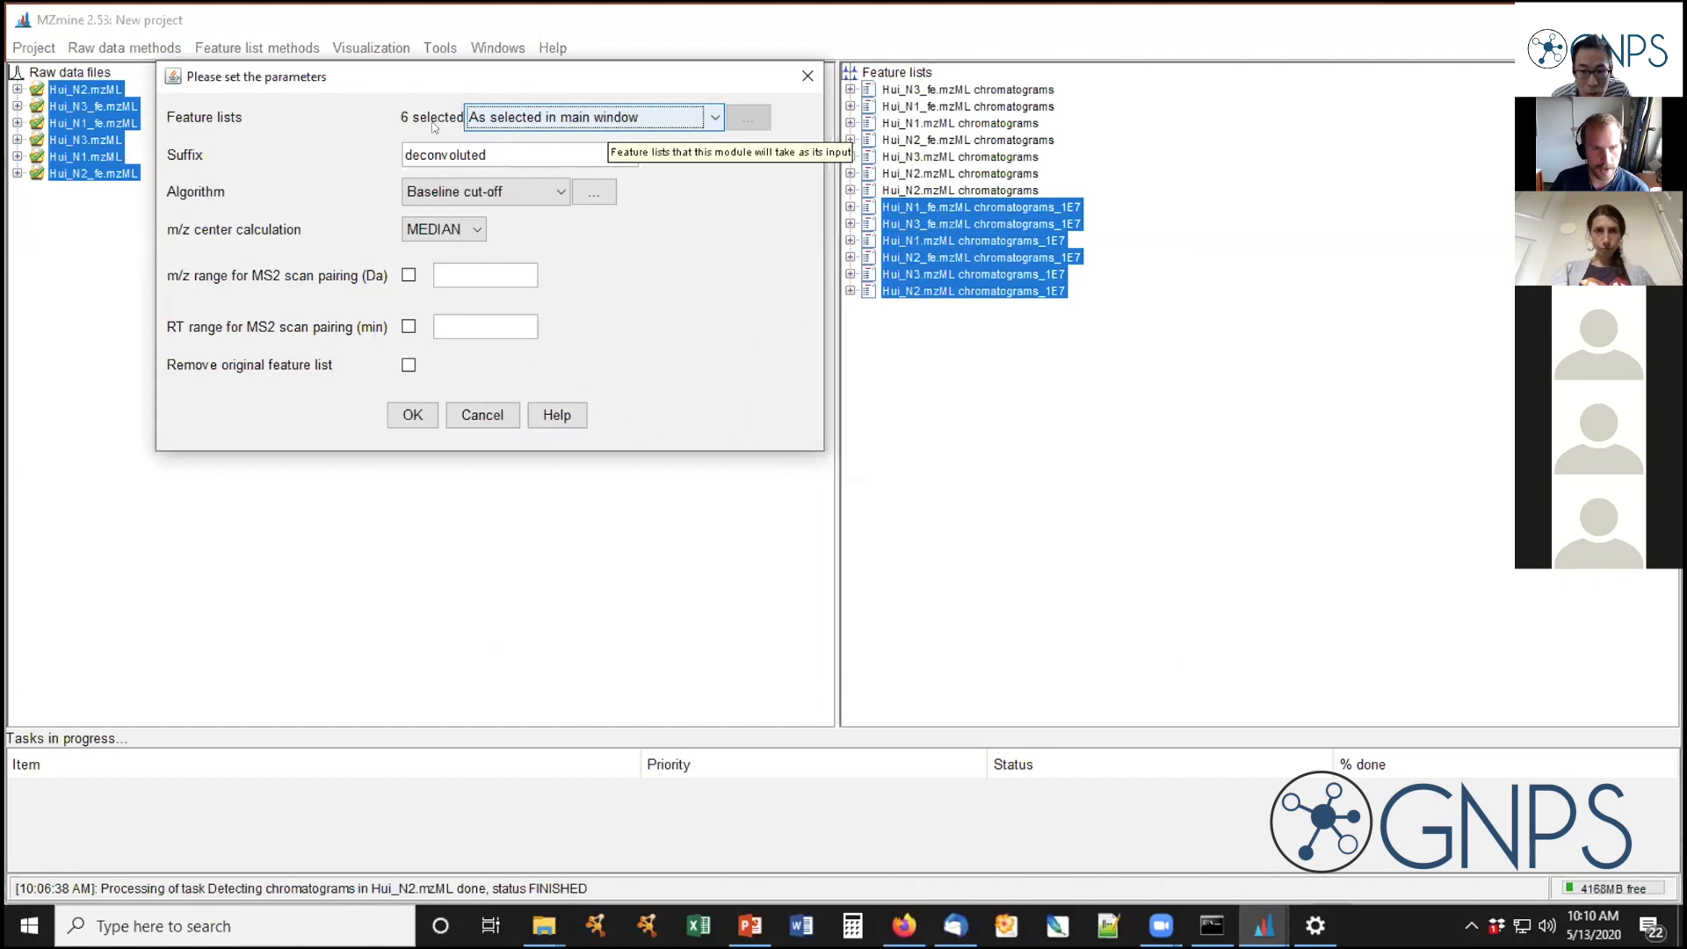
{"action": "left_click", "coordinate": [595, 117]}
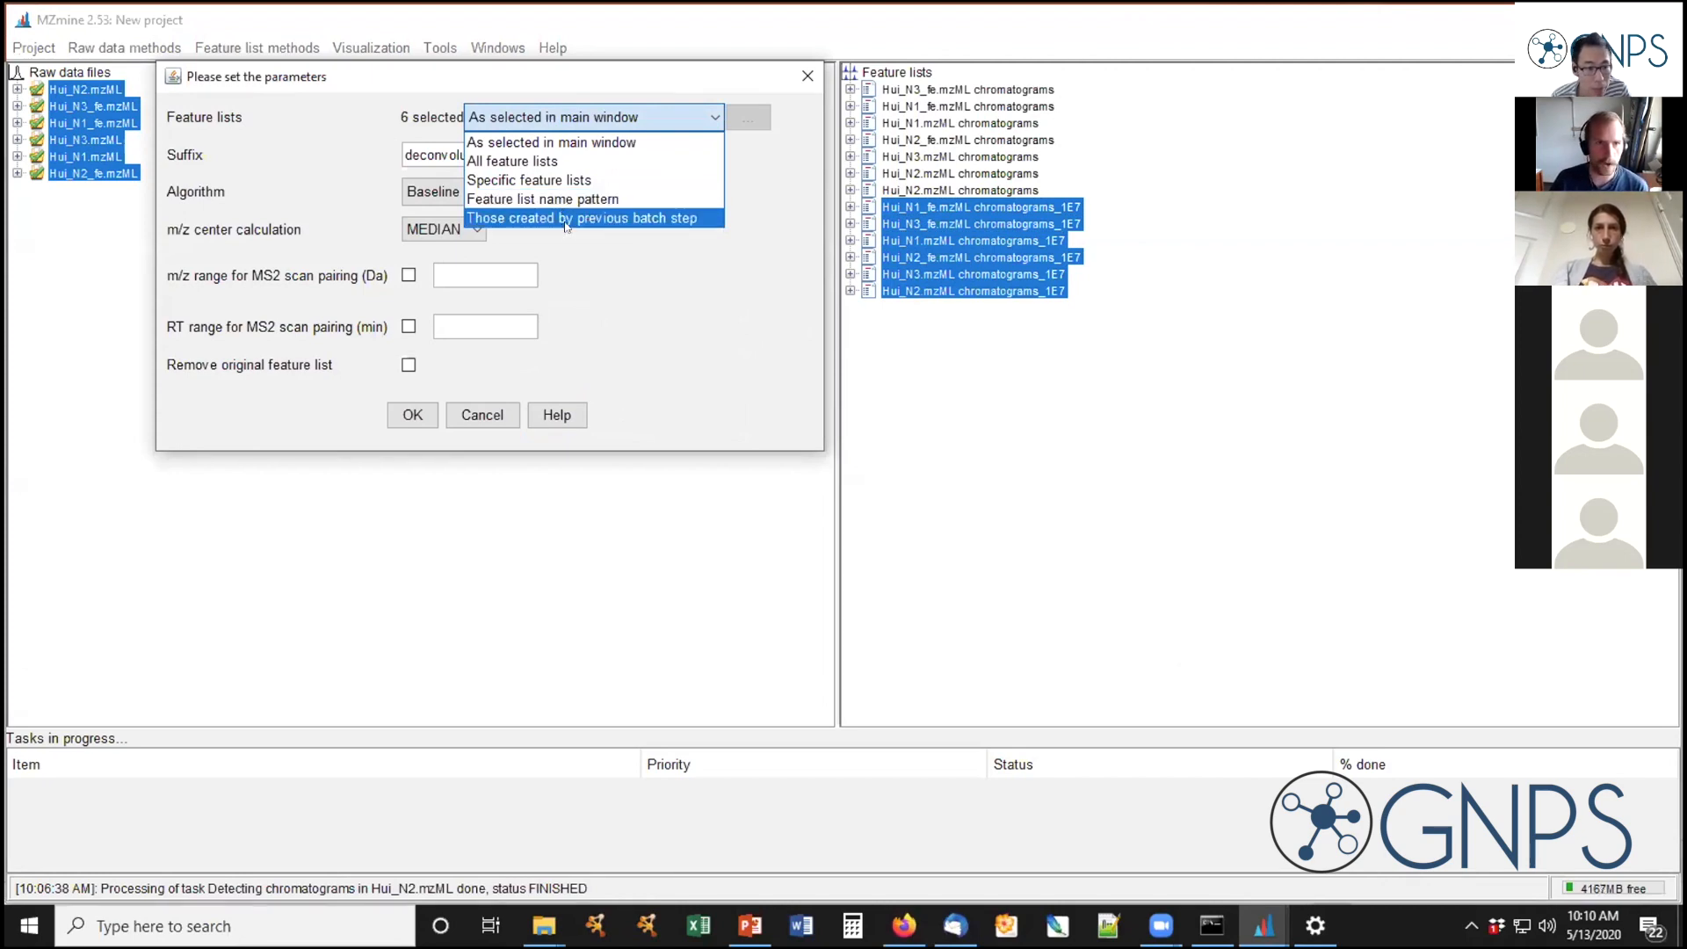
{"action": "left_click", "coordinate": [544, 143]}
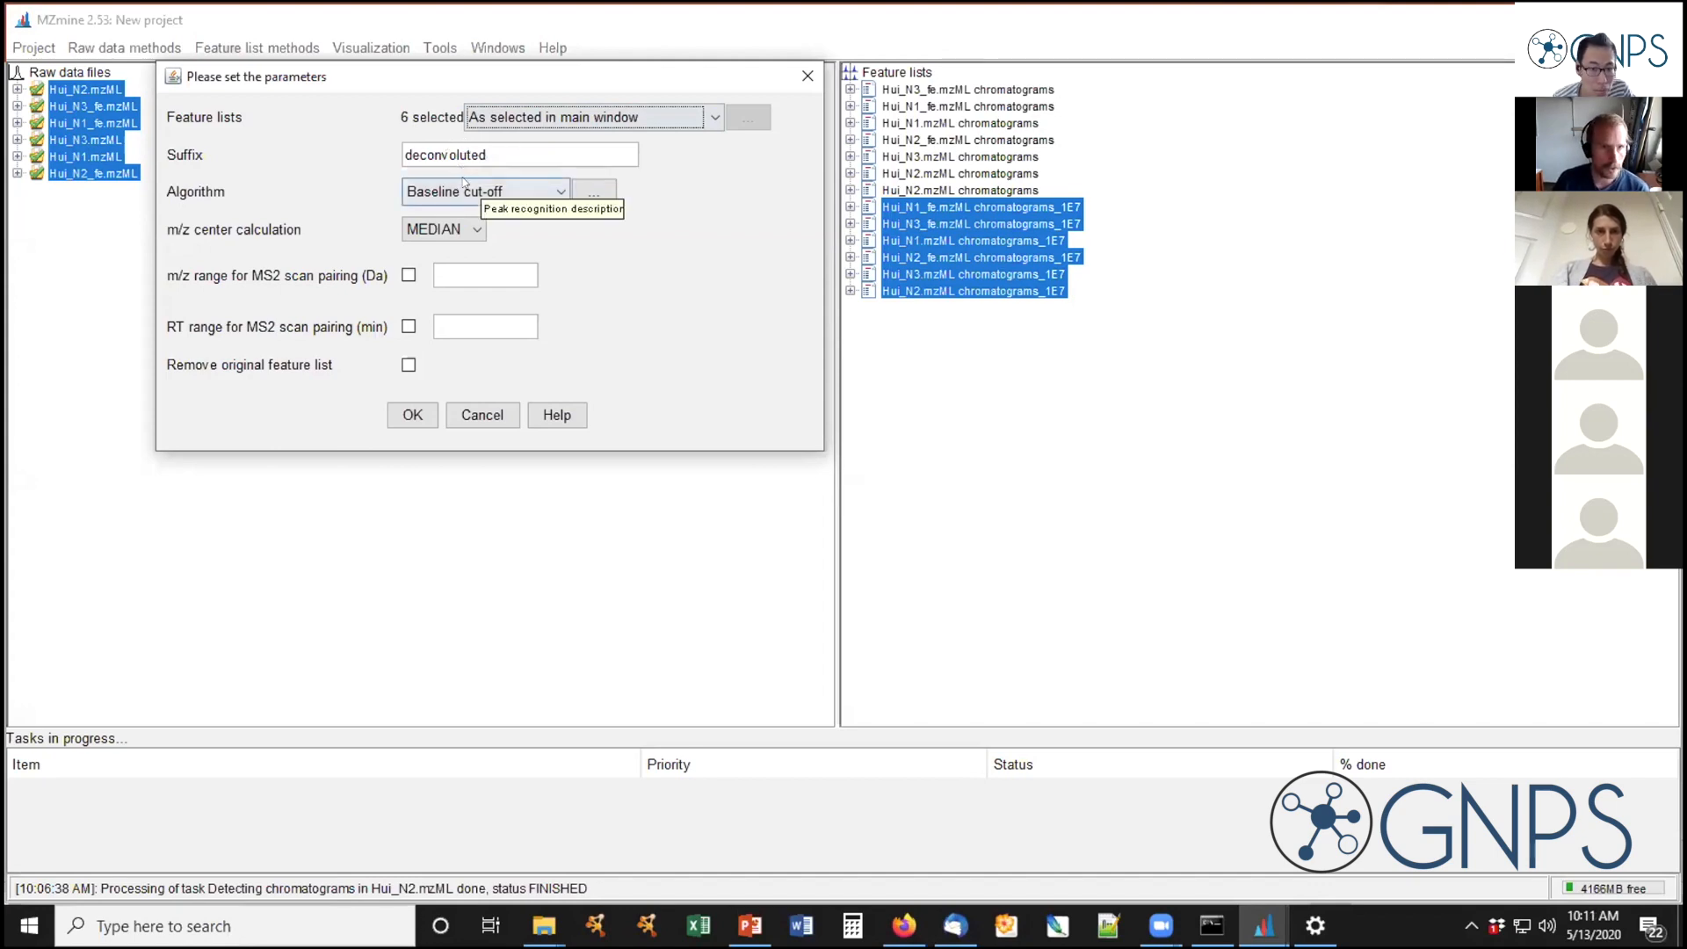
Set the deconvolution suffix to deconvoluted_baselinecutoff and choose Baseline cut-off as the algorithm
{"action": "left_click", "coordinate": [518, 147]}
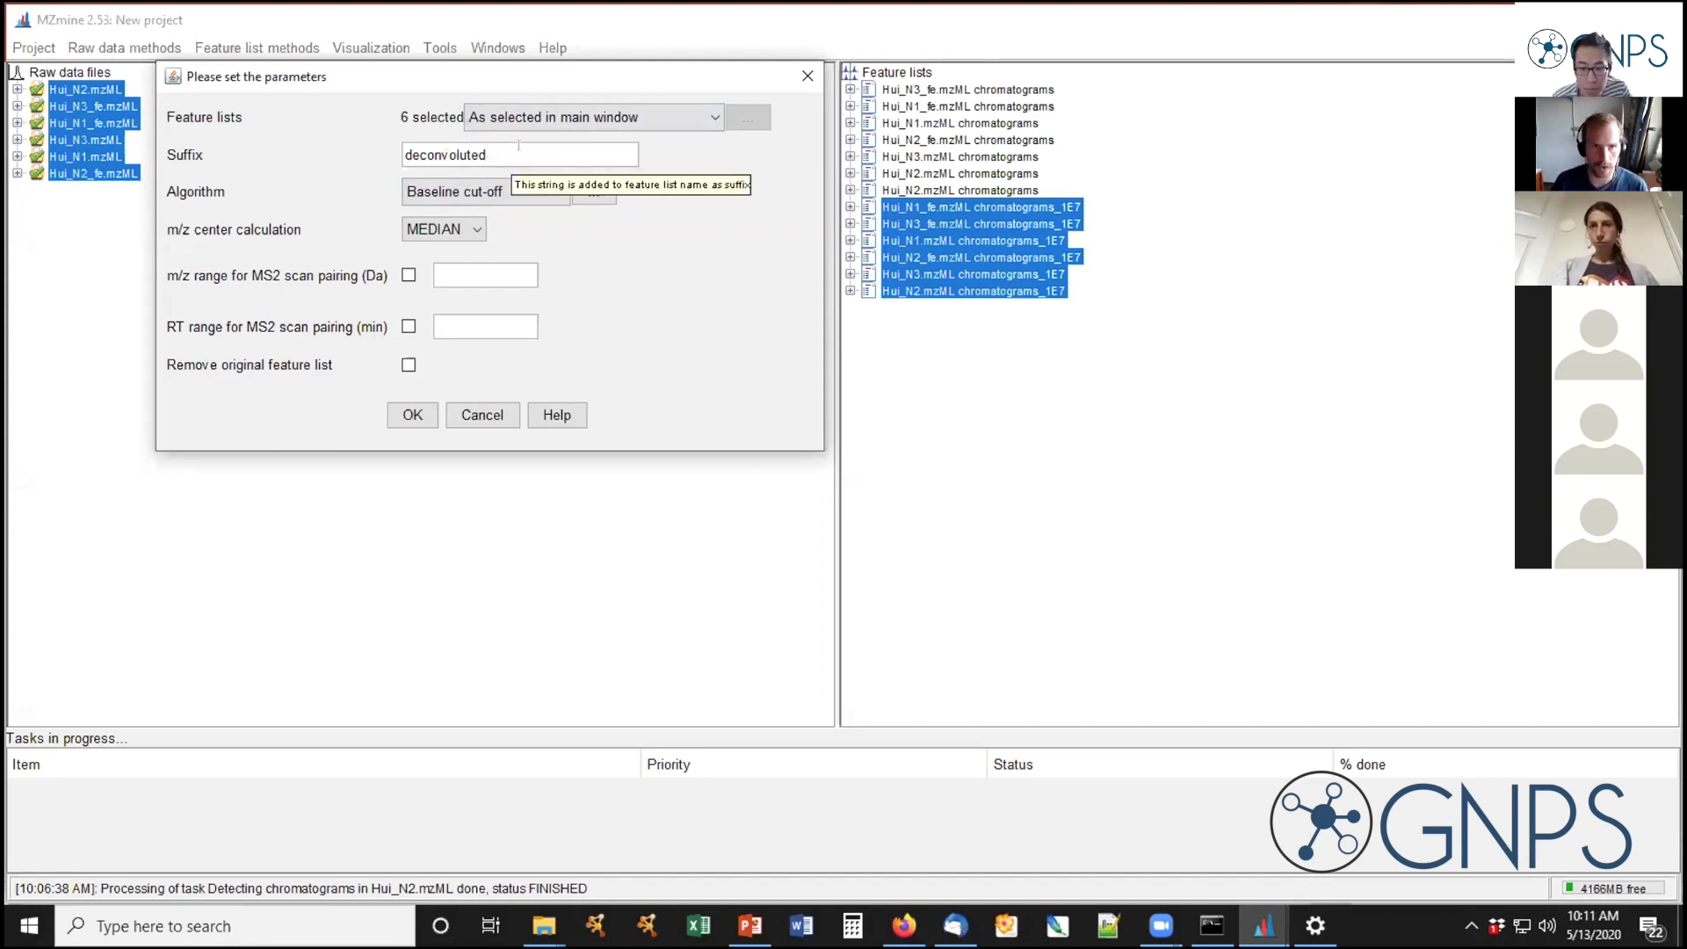
{"action": "type", "text": "_"}
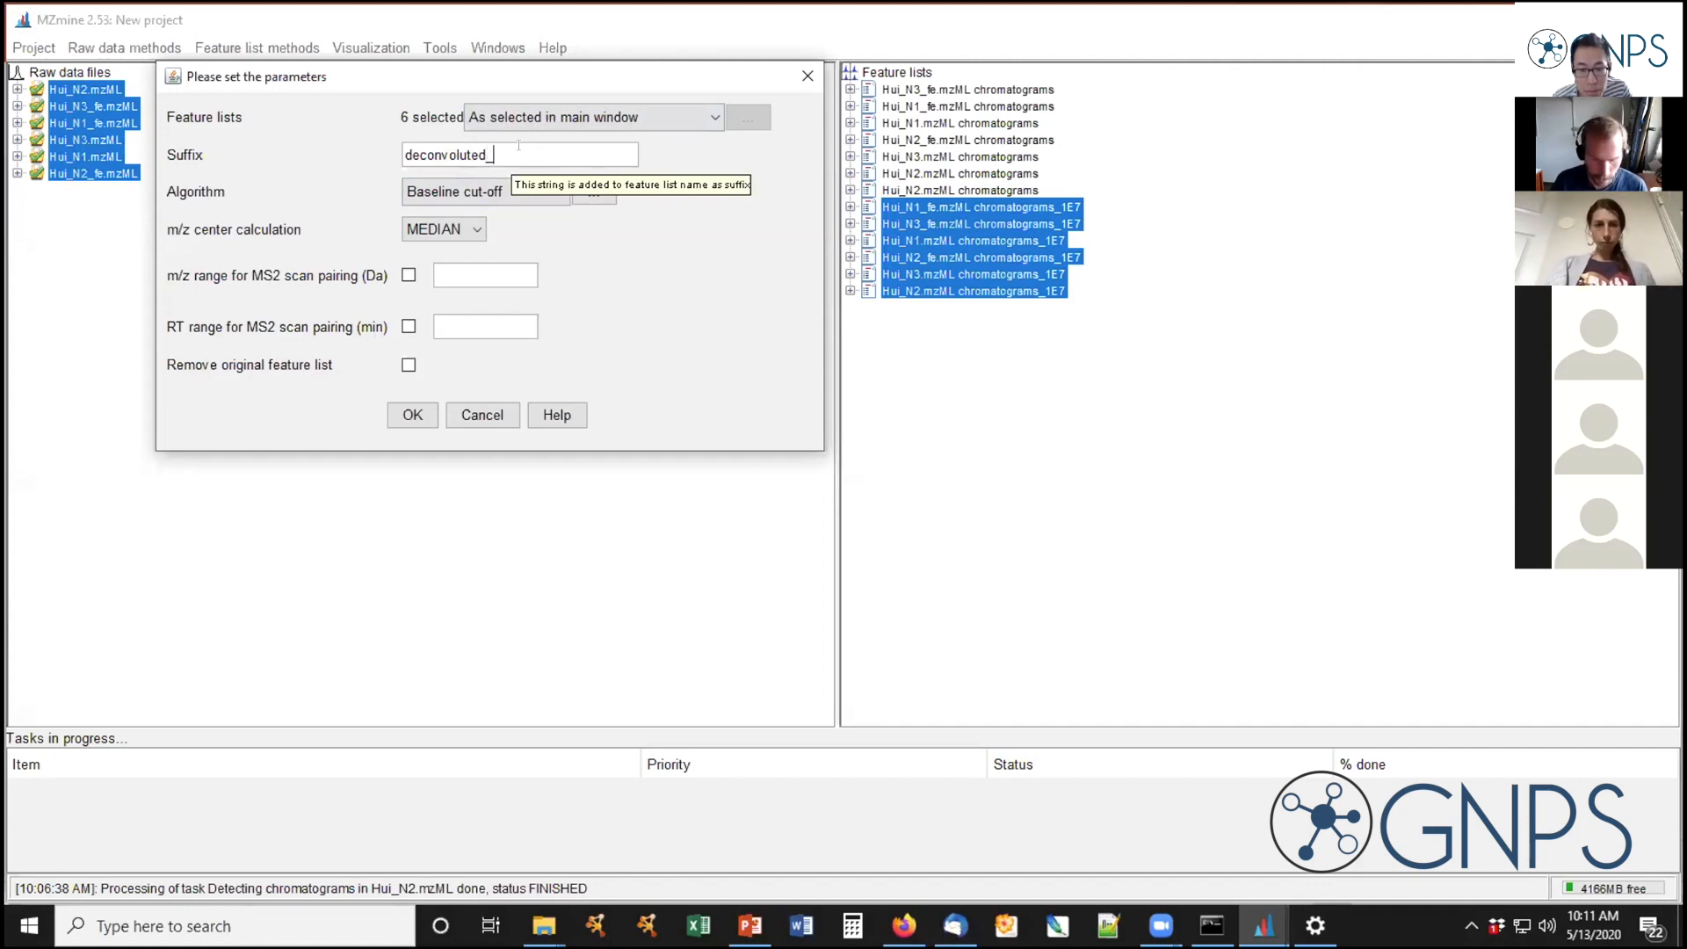
{"action": "type", "text": "baselinecutoff"}
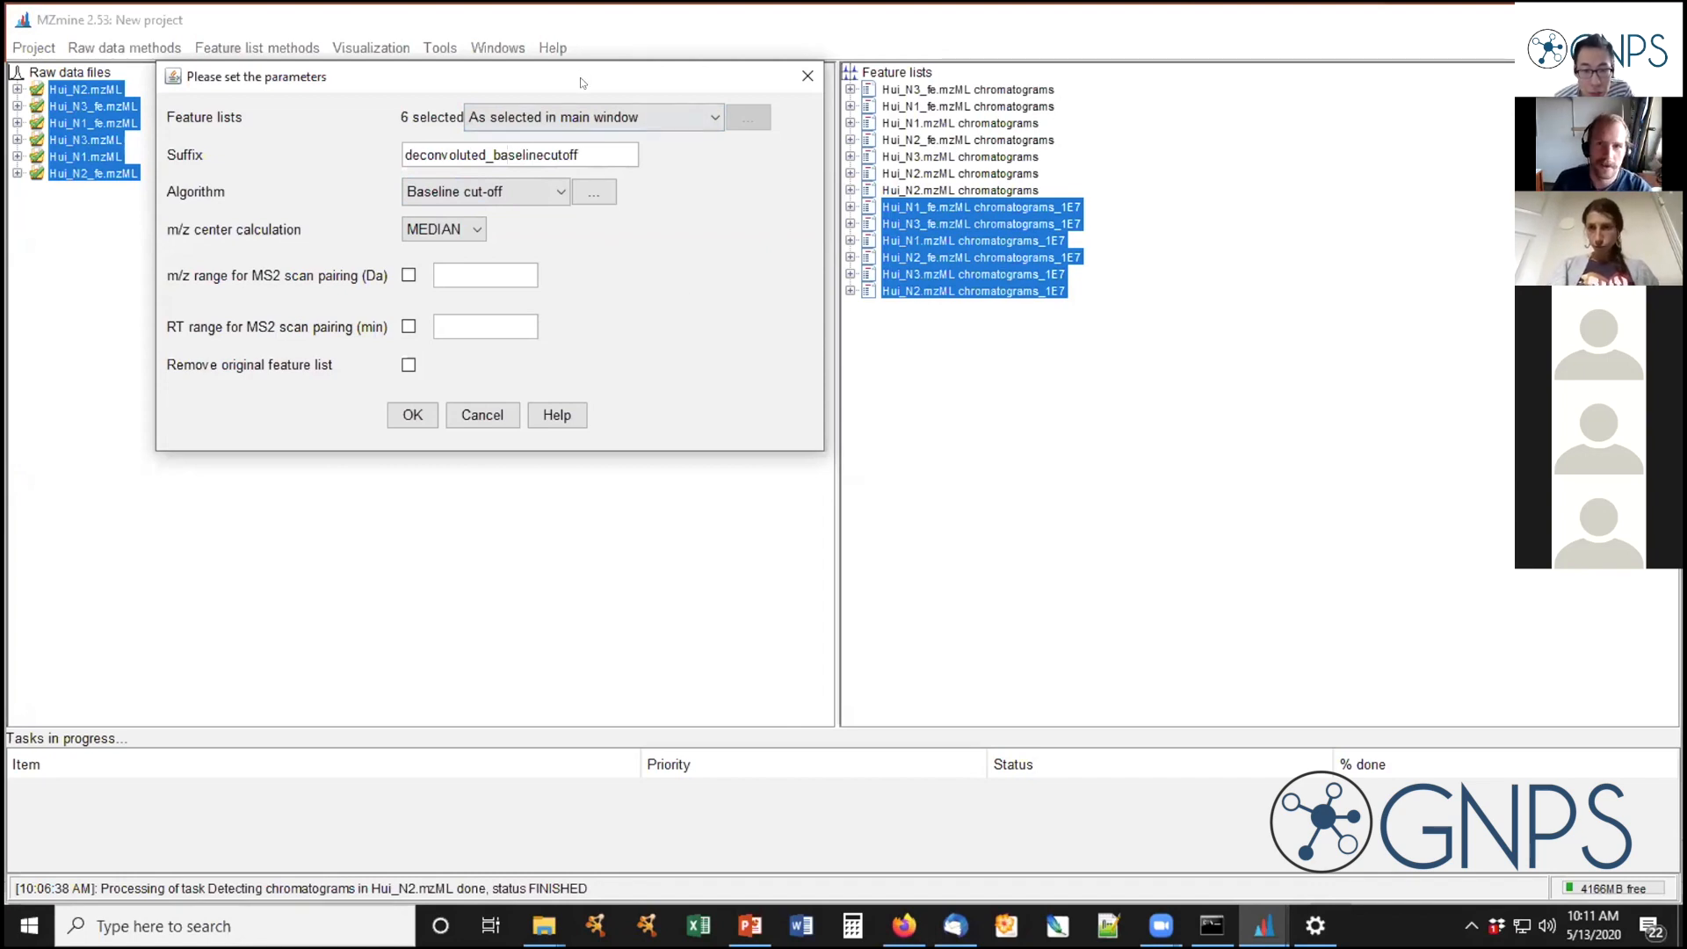
{"action": "left_click_drag", "start_coordinate": [582, 84], "coordinate": [587, 97]}
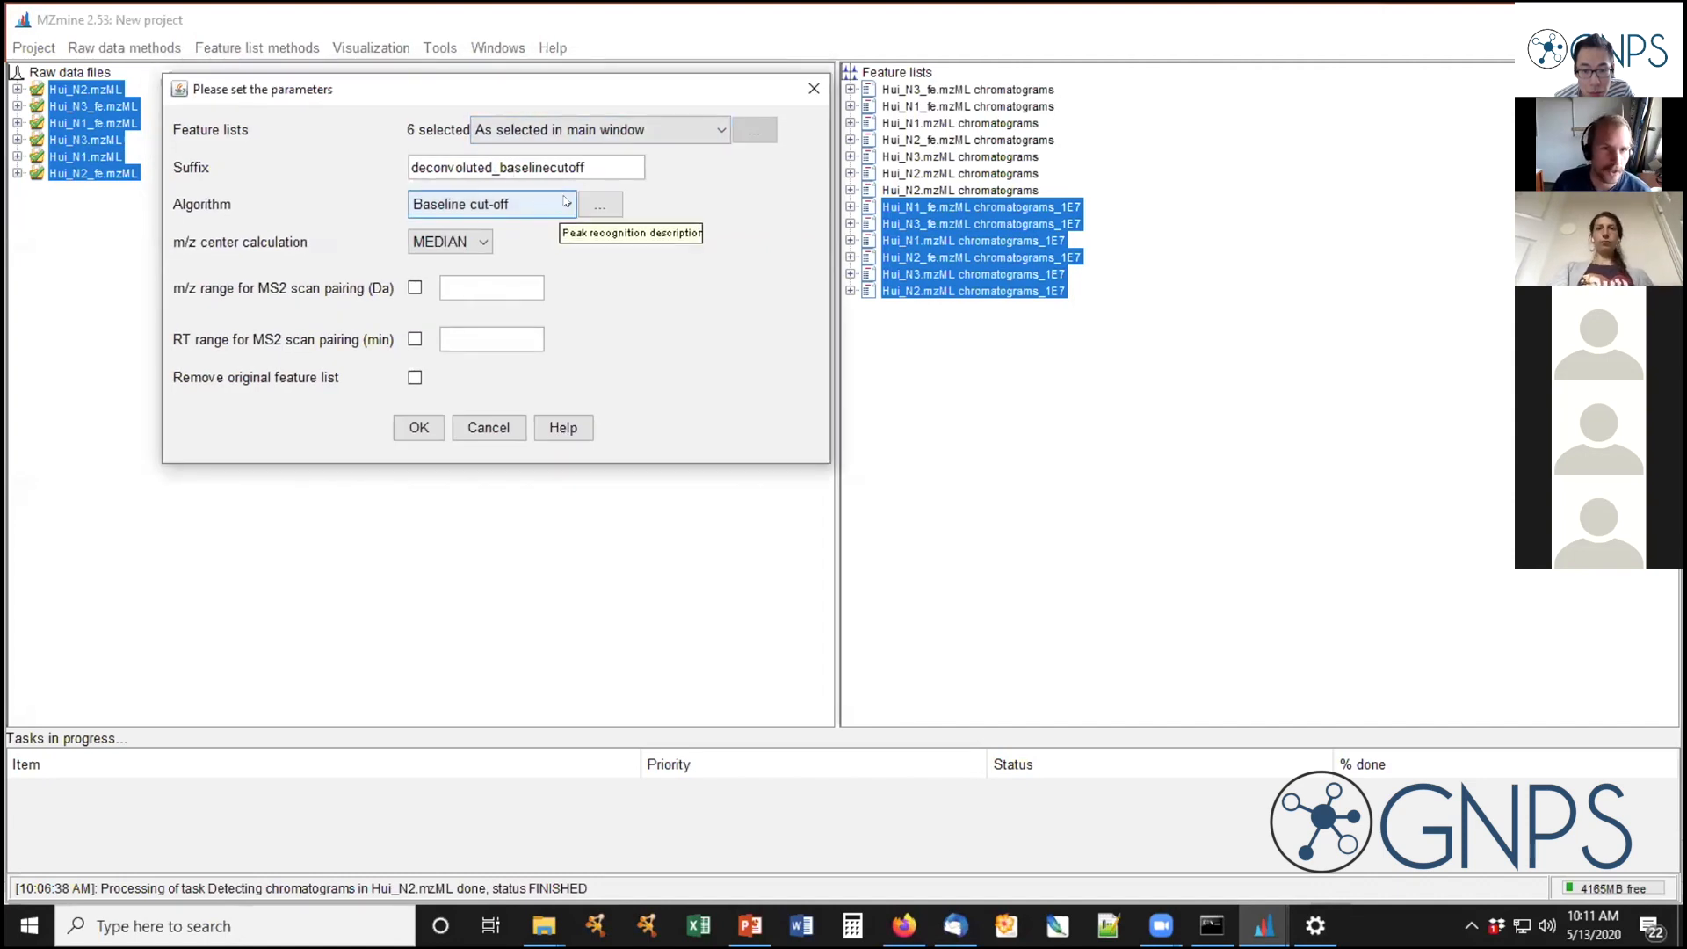
{"action": "left_click", "coordinate": [567, 202]}
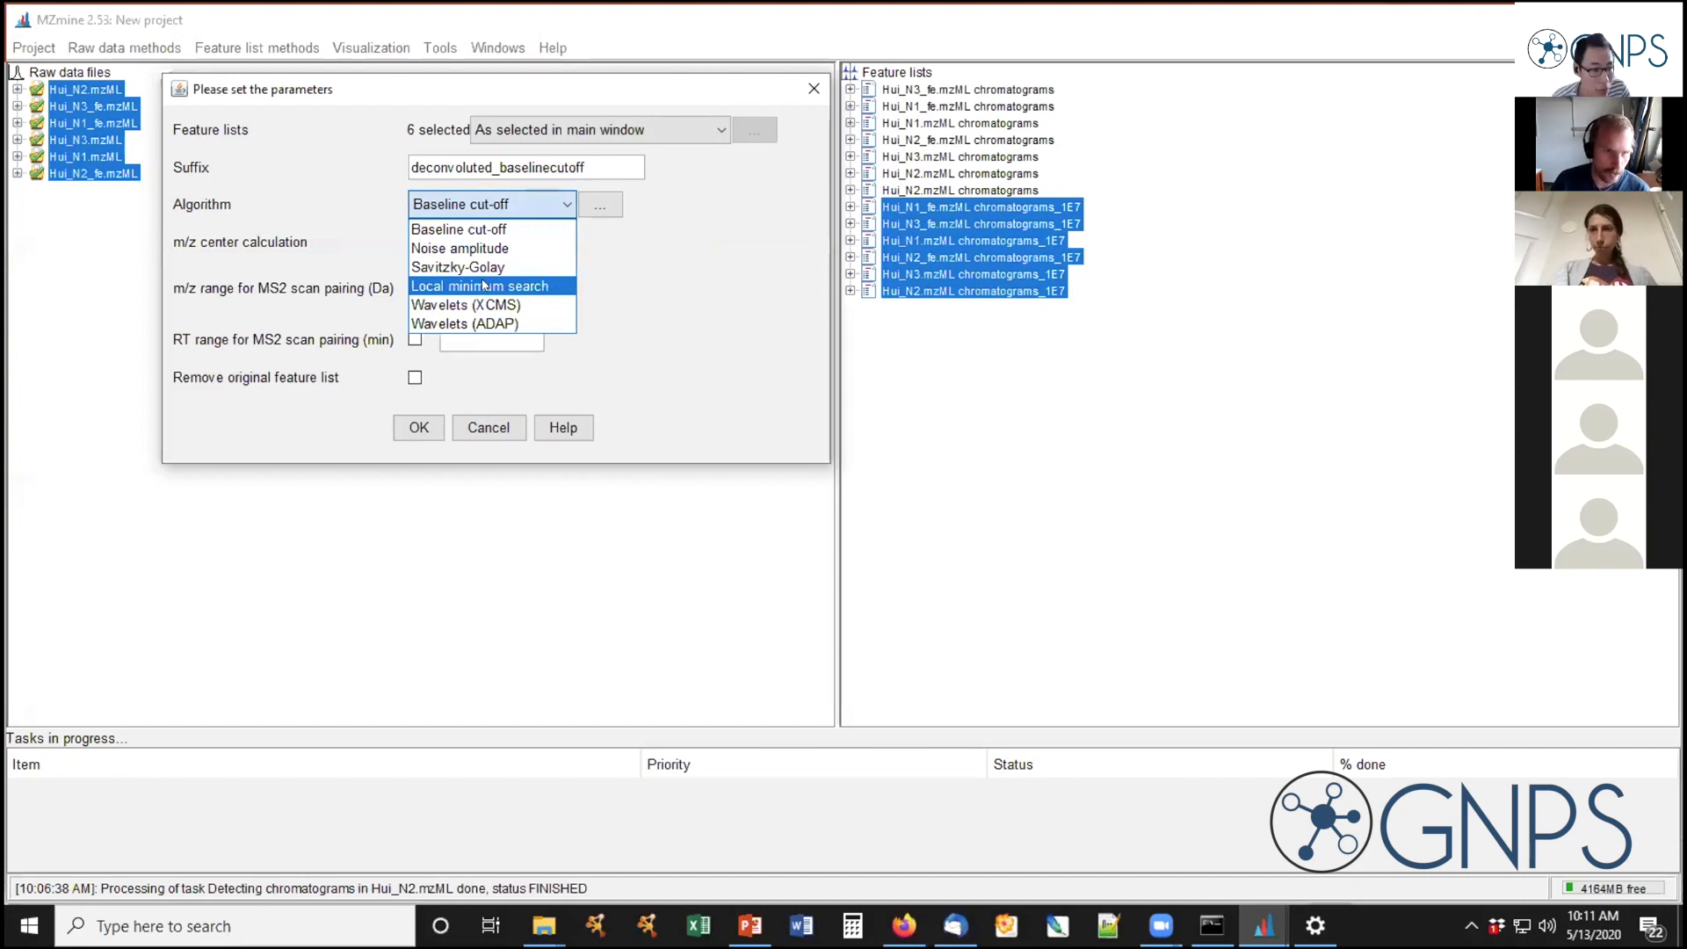
{"action": "left_click", "coordinate": [494, 230]}
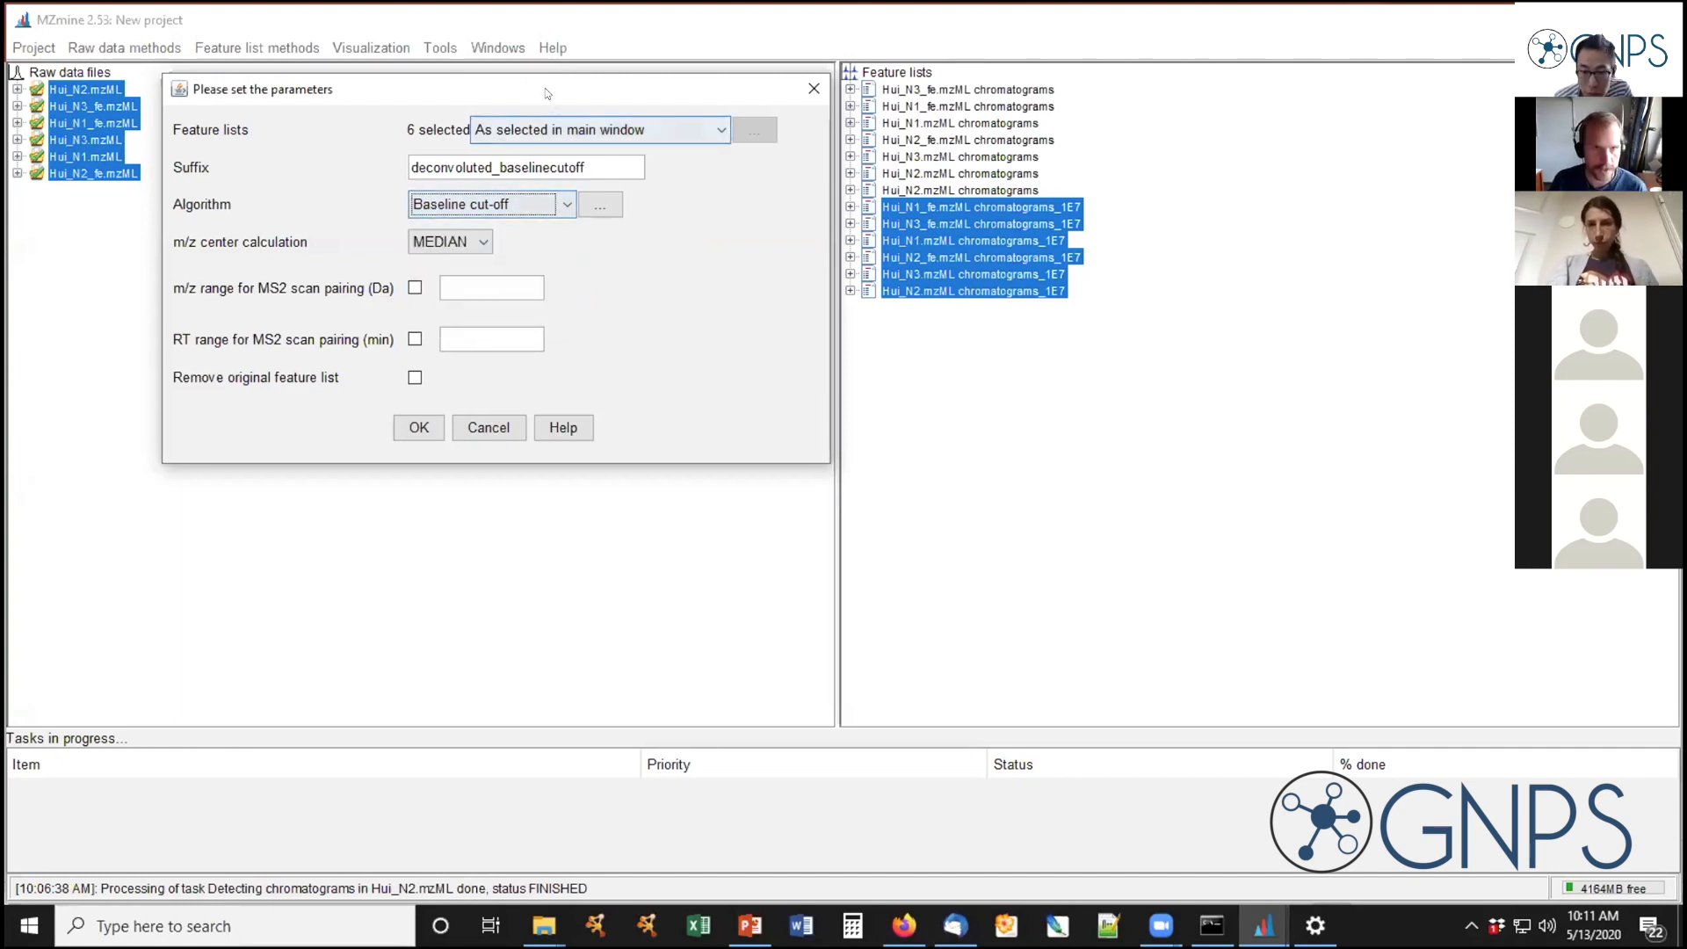
{"action": "left_click_drag", "start_coordinate": [515, 76], "coordinate": [487, 66]}
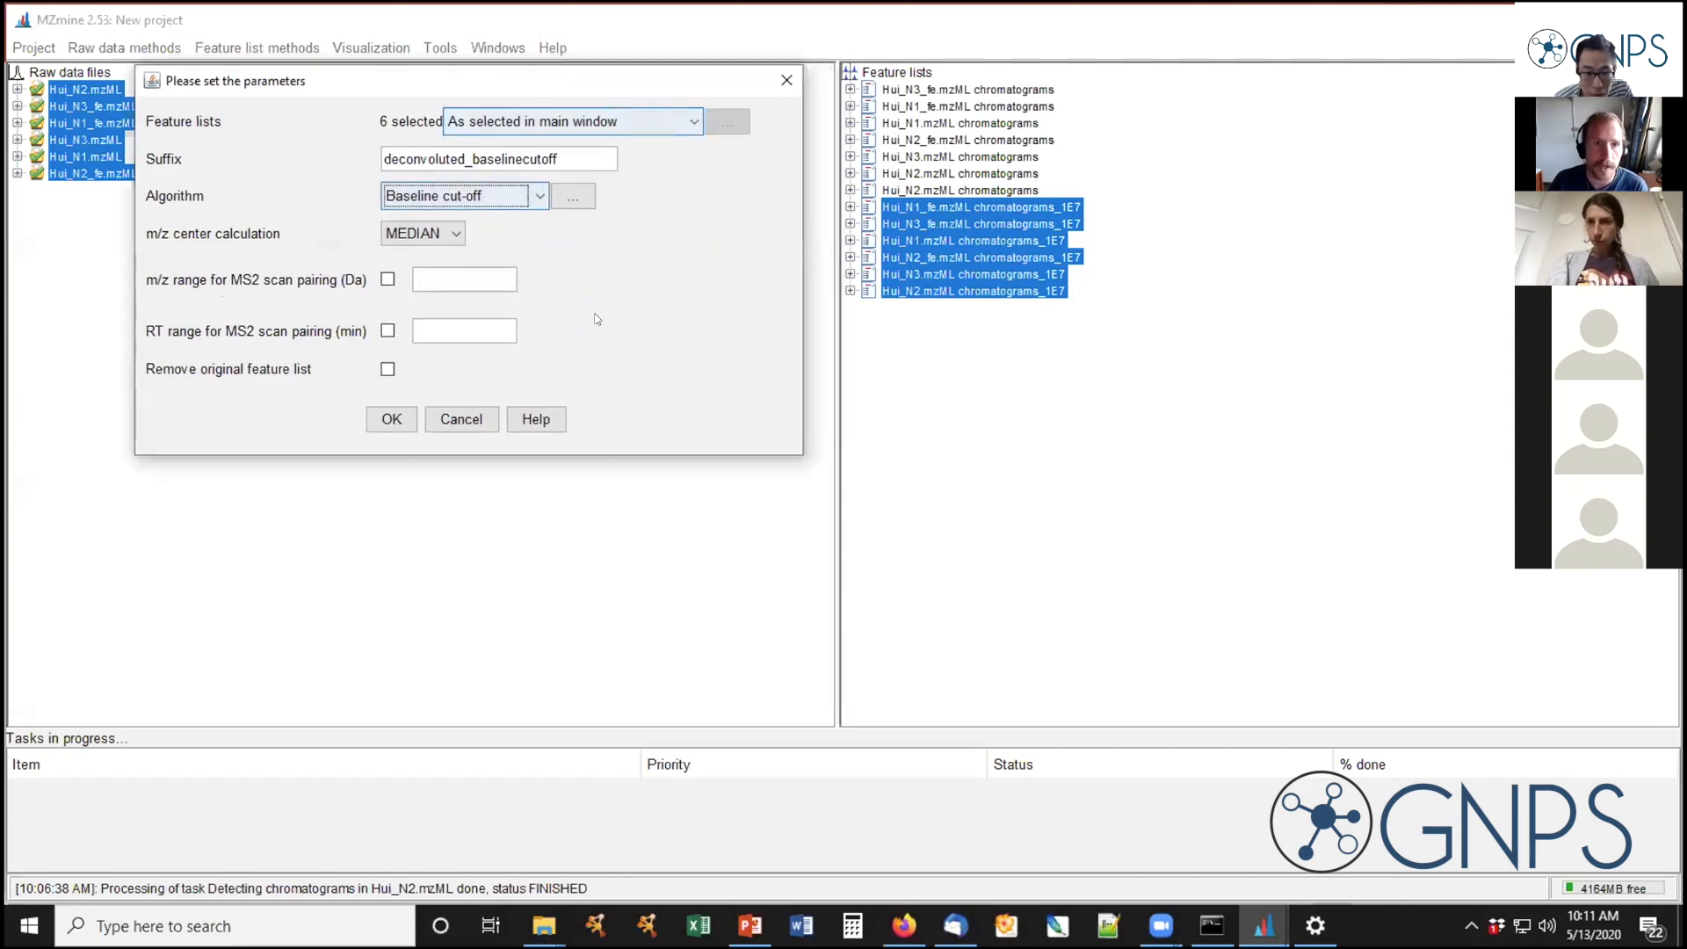
Open the Baseline cut-off algorithm's settings and set the minimum peak height to 3E6 and the baseline level to 1E6
{"action": "left_click", "coordinate": [567, 198]}
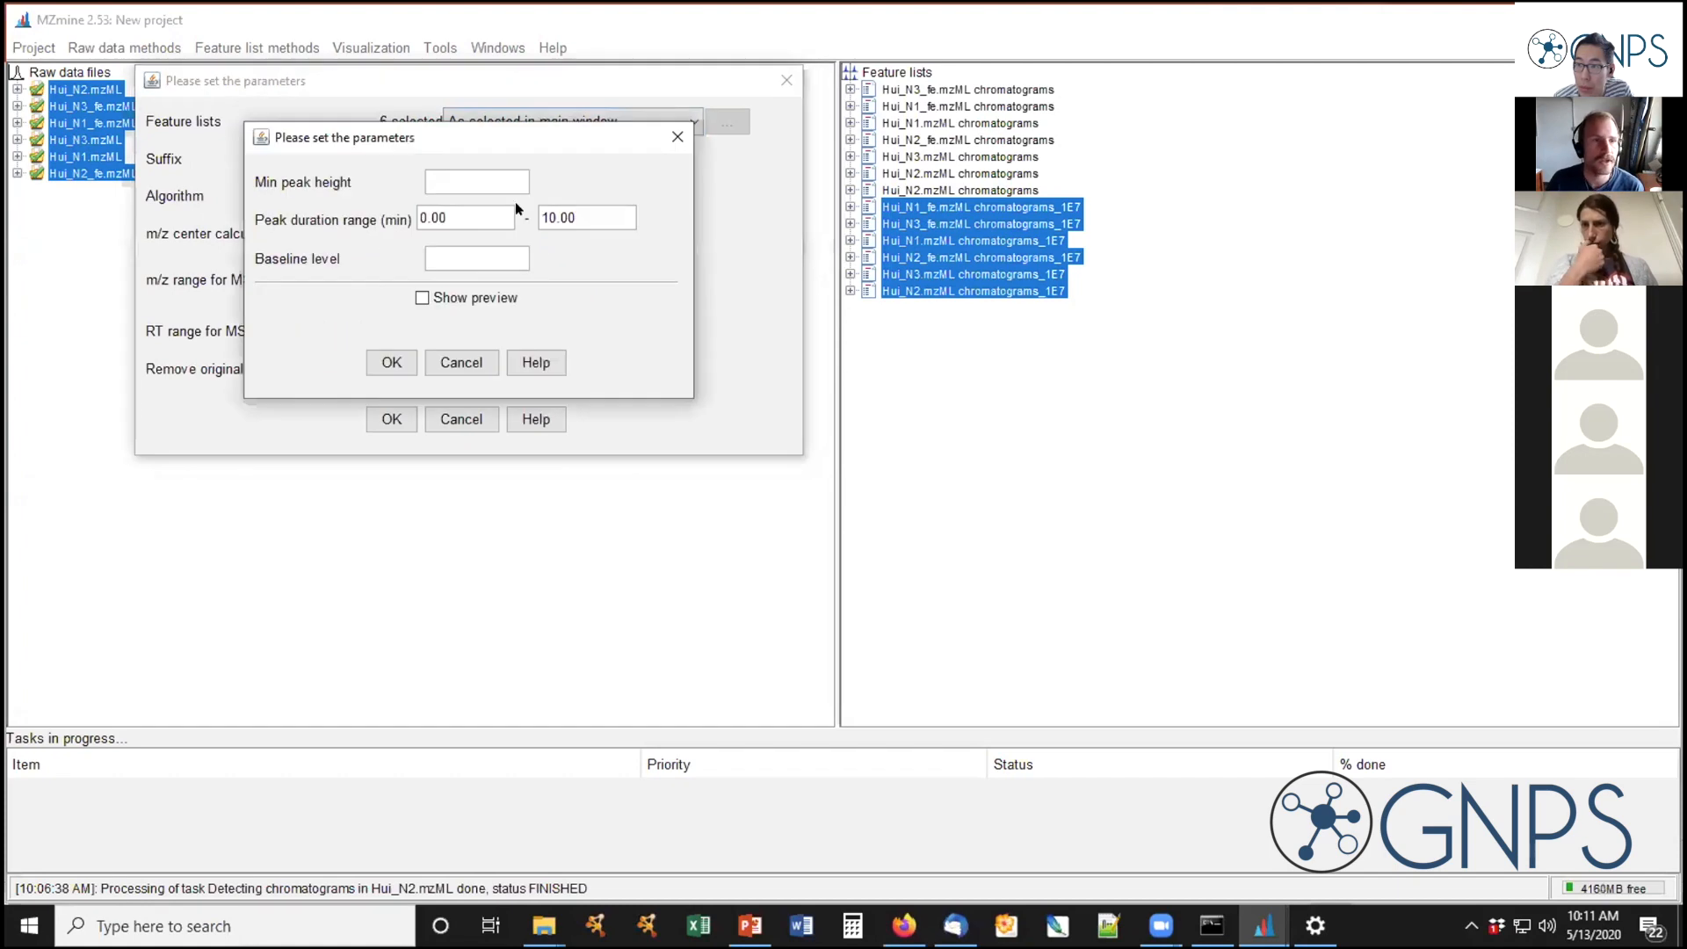
{"action": "left_click_drag", "start_coordinate": [527, 132], "coordinate": [618, 234]}
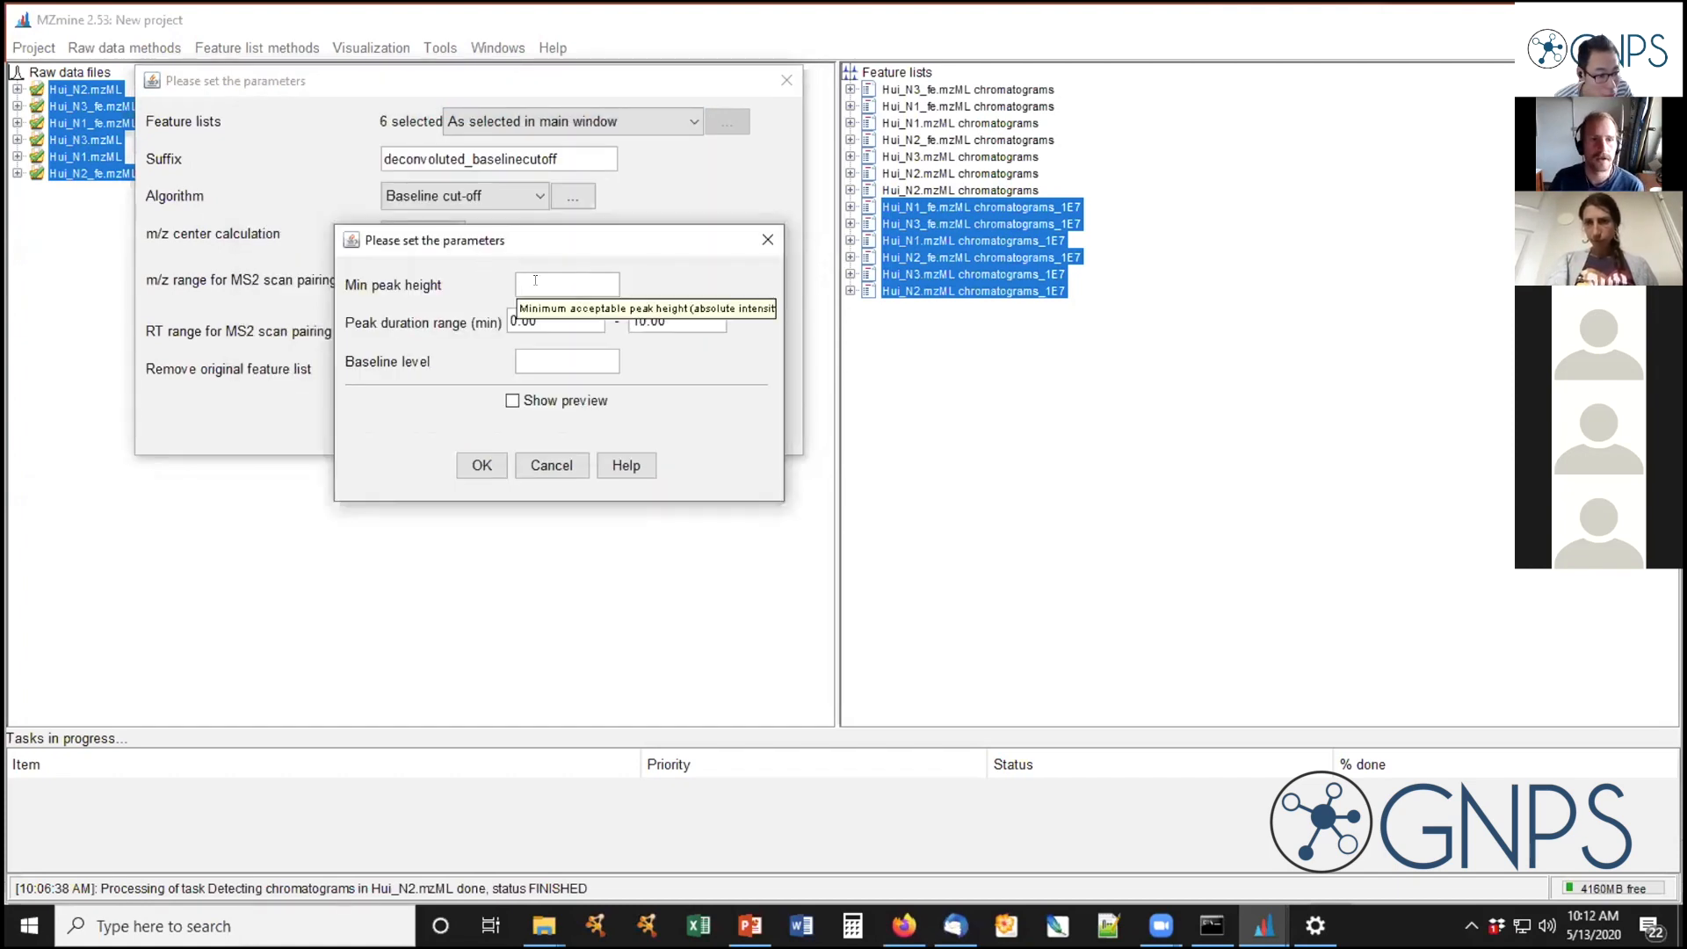
{"action": "left_click", "coordinate": [535, 280]}
{"action": "type", "text": "3E"}
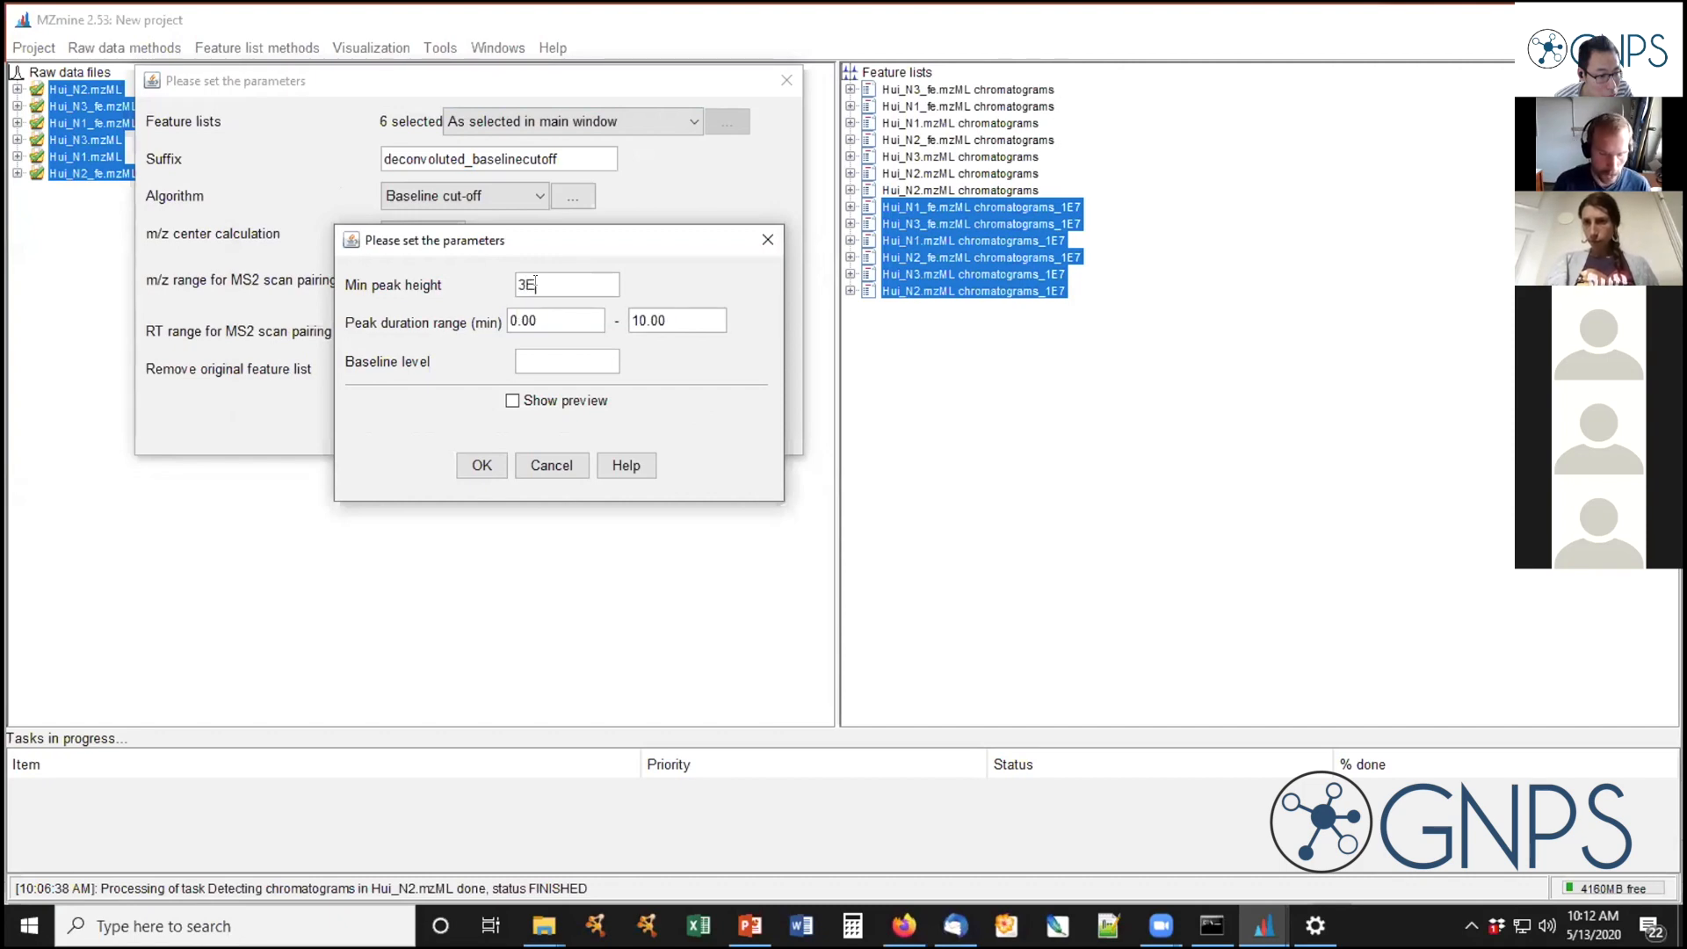
{"action": "type", "text": "6"}
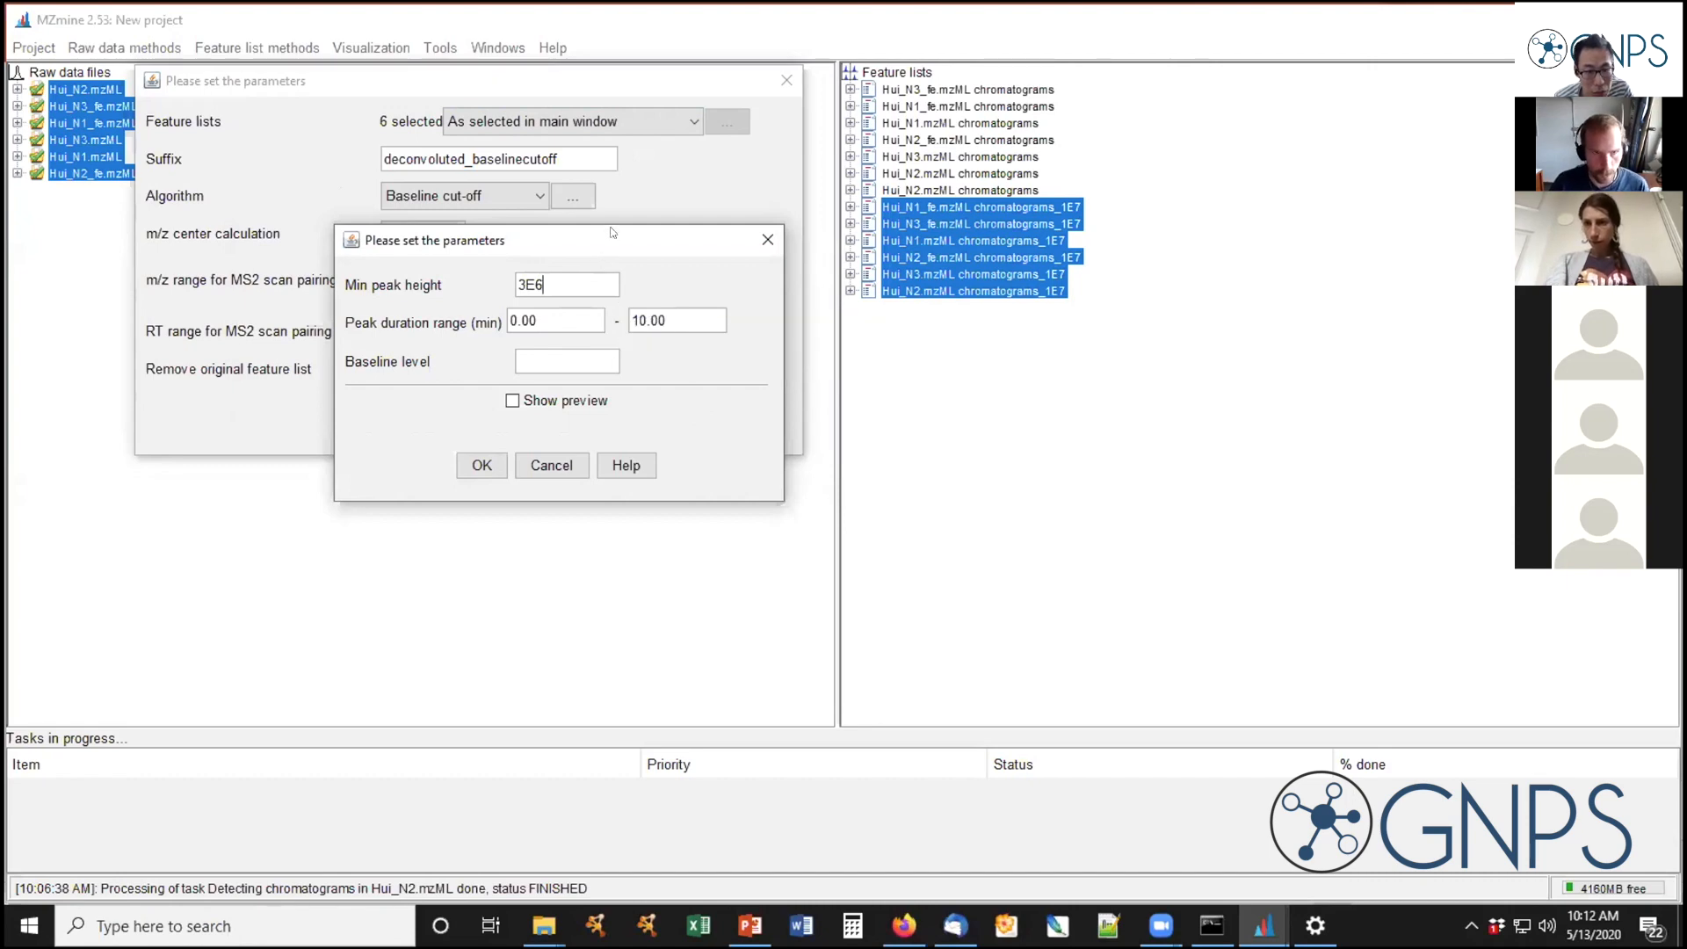
{"action": "left_click", "coordinate": [531, 351]}
{"action": "type", "text": "1E6"}
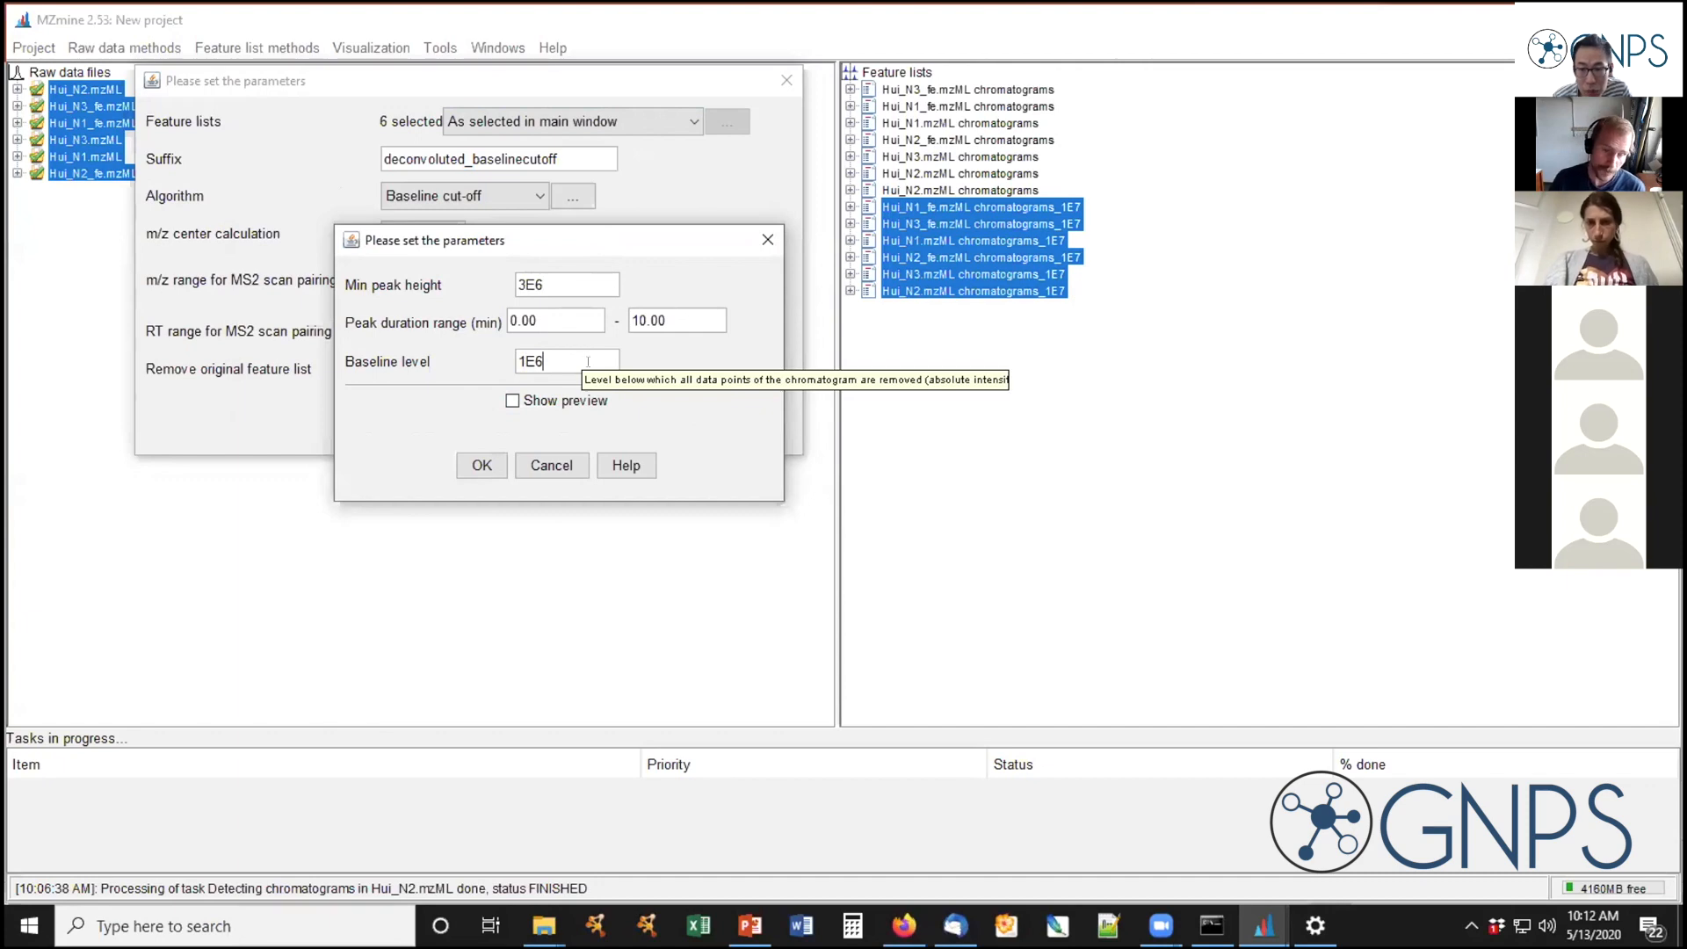
Set the peak duration range to 0.05–2 min
{"action": "left_click", "coordinate": [549, 320]}
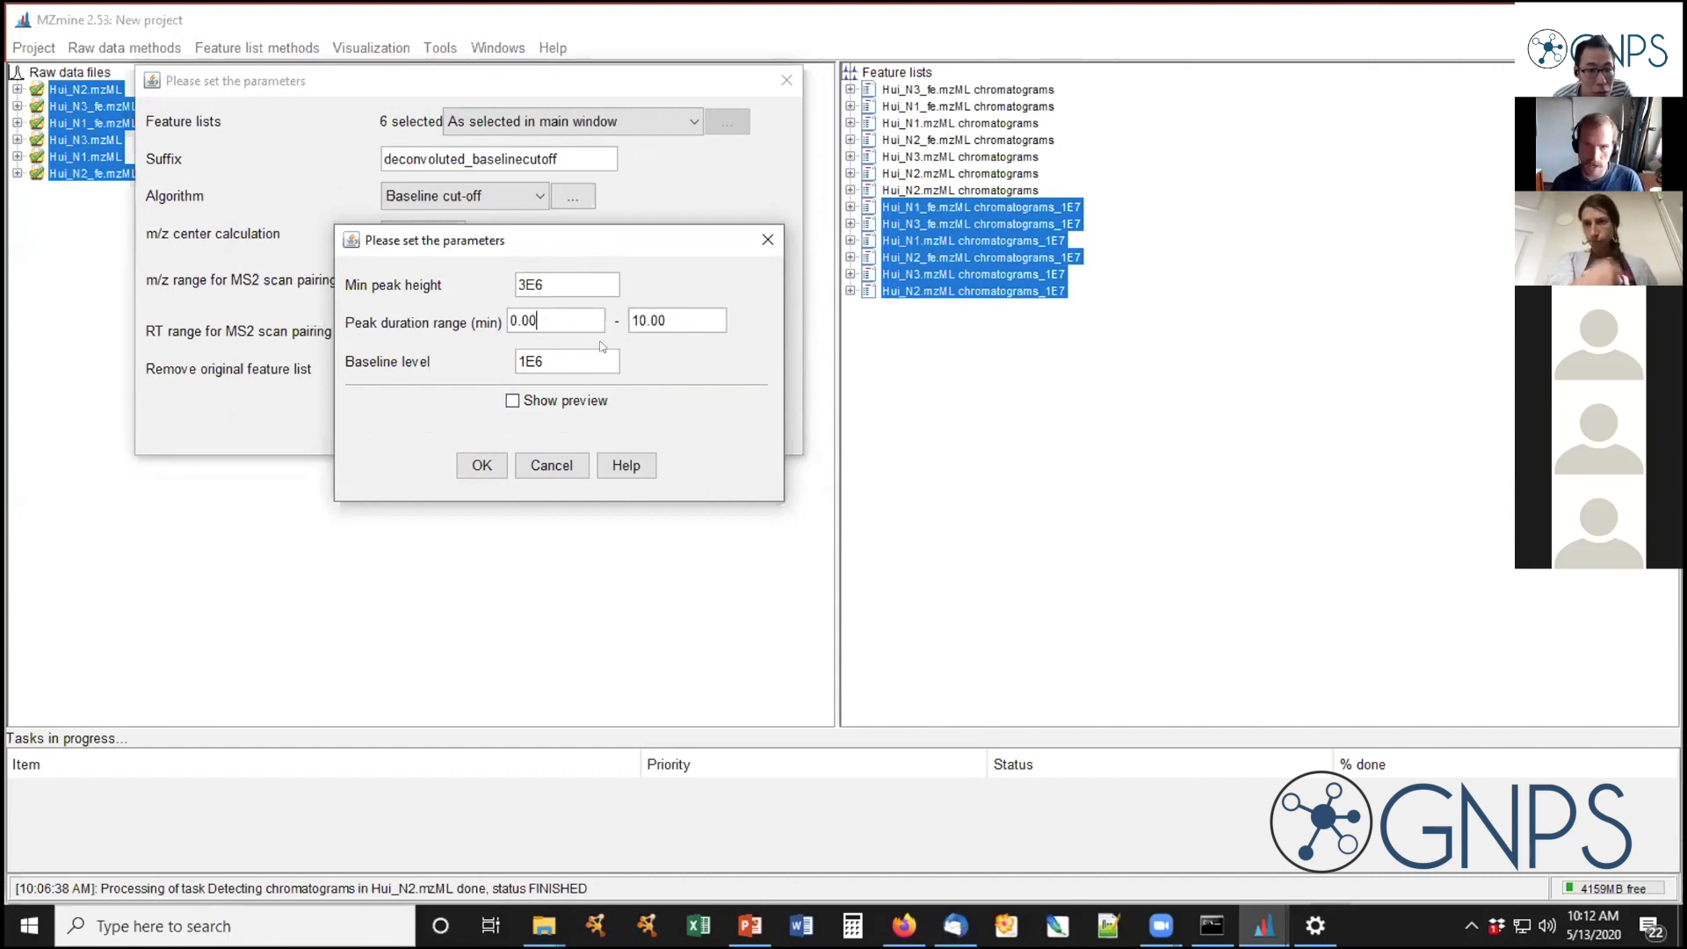
{"action": "double_click", "coordinate": [663, 321]}
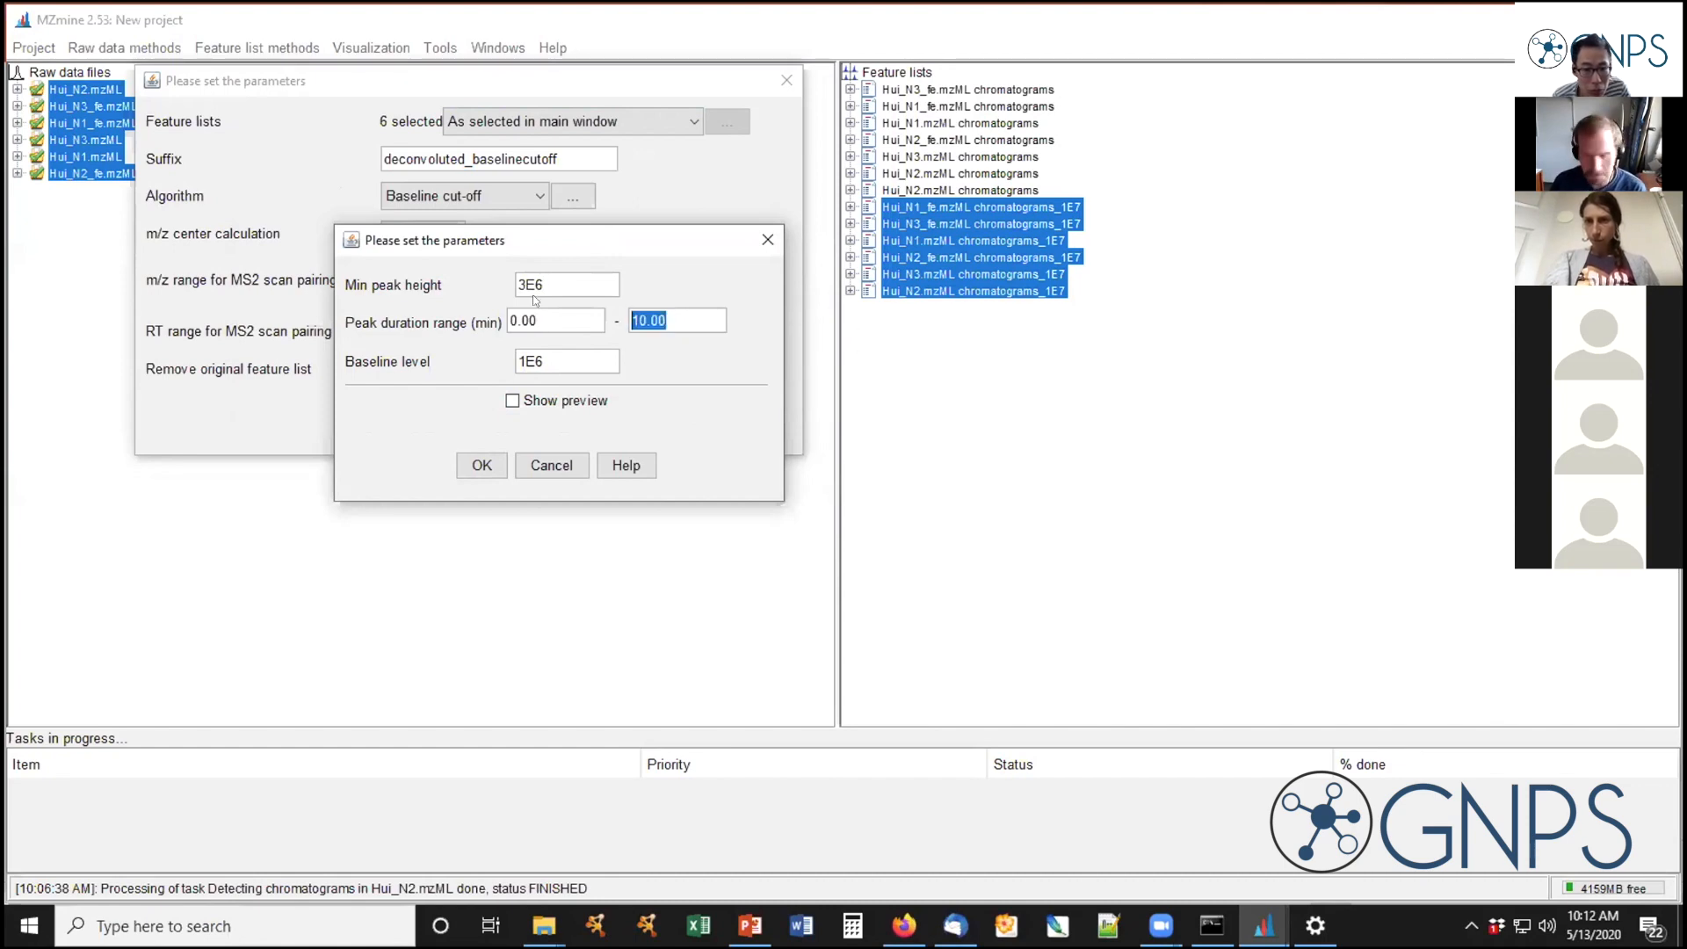
{"action": "type", "text": "3"}
{"action": "left_click", "coordinate": [547, 318]}
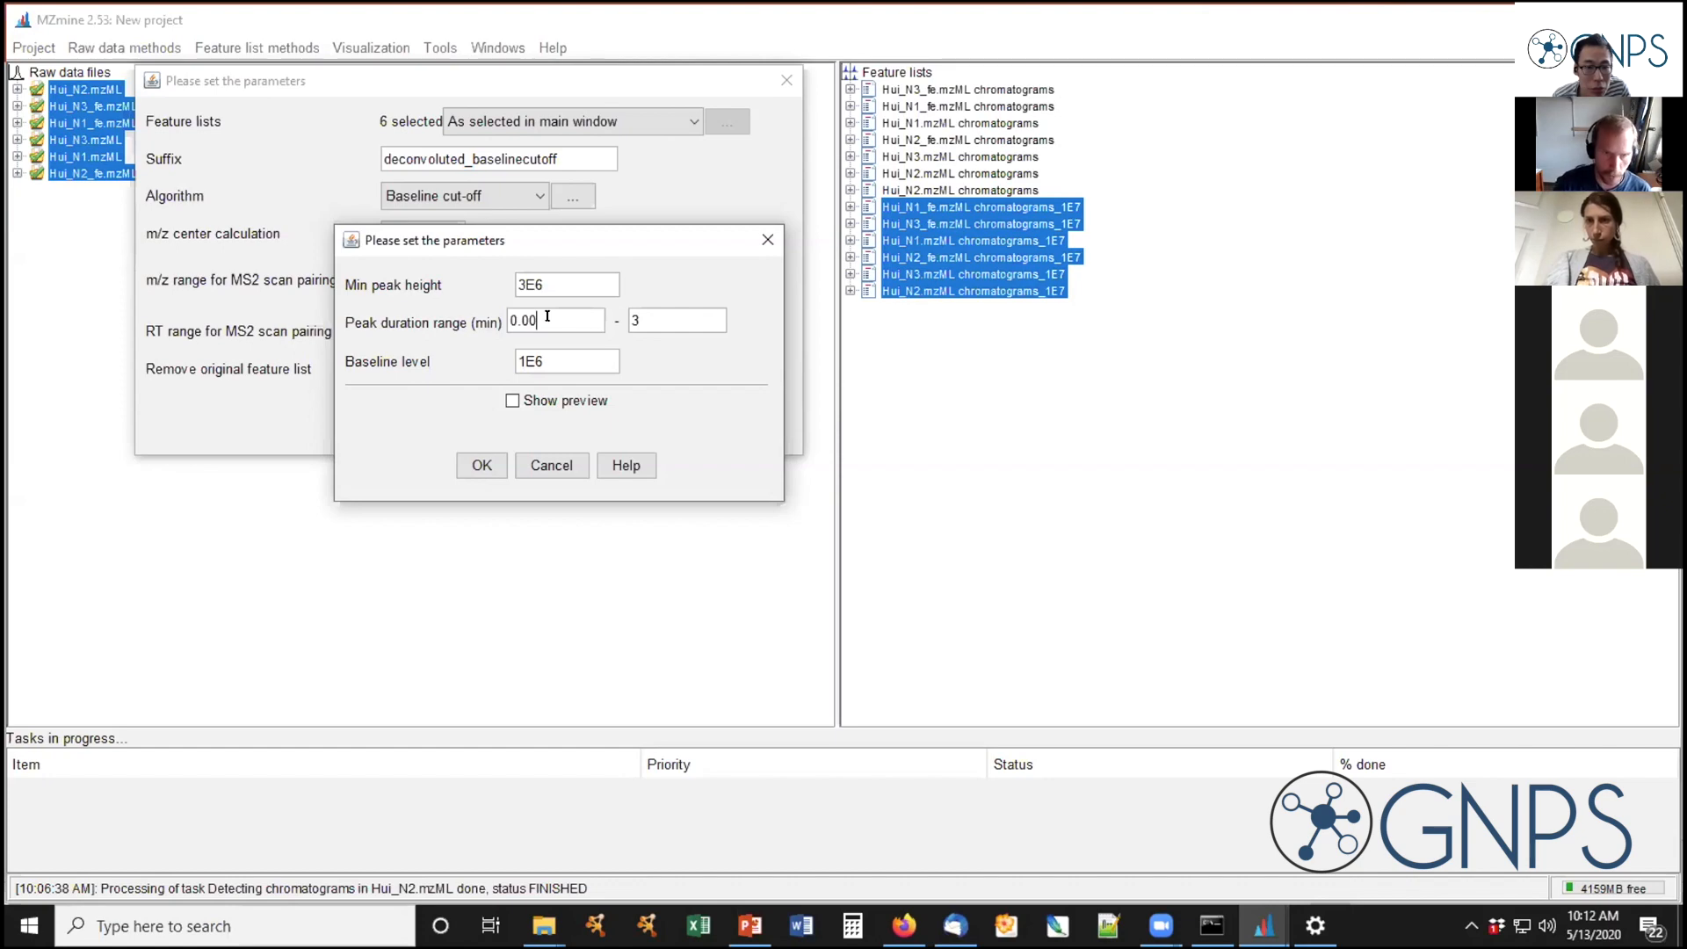
{"action": "key", "text": "BackSpace"}
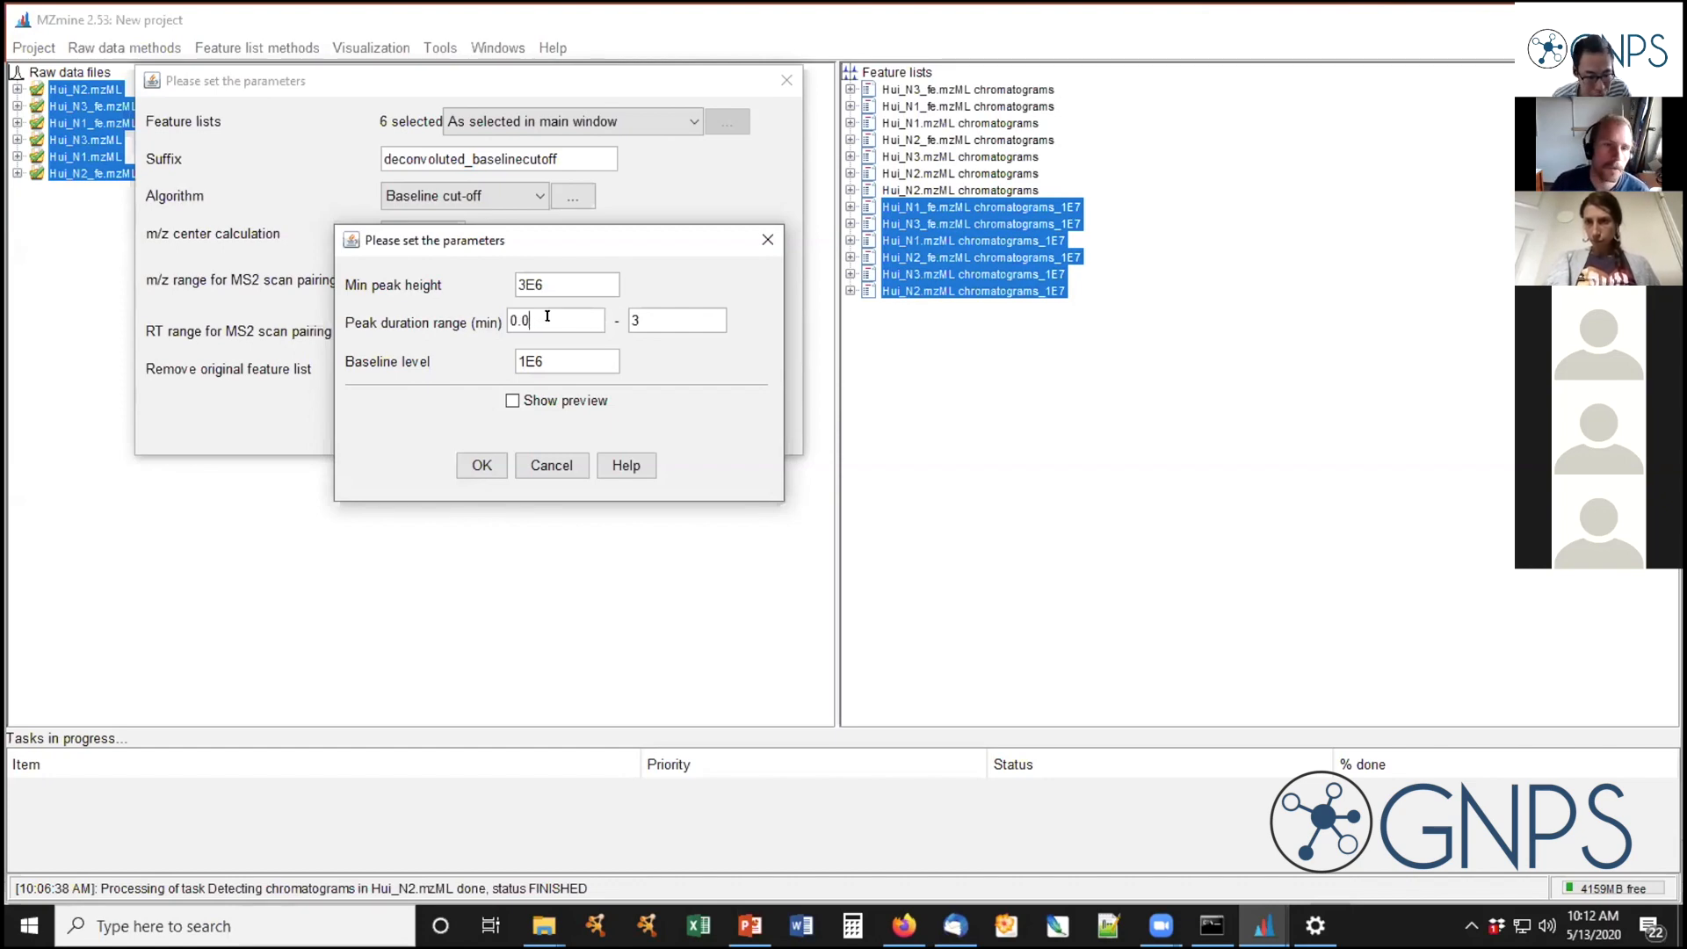
{"action": "type", "text": "5"}
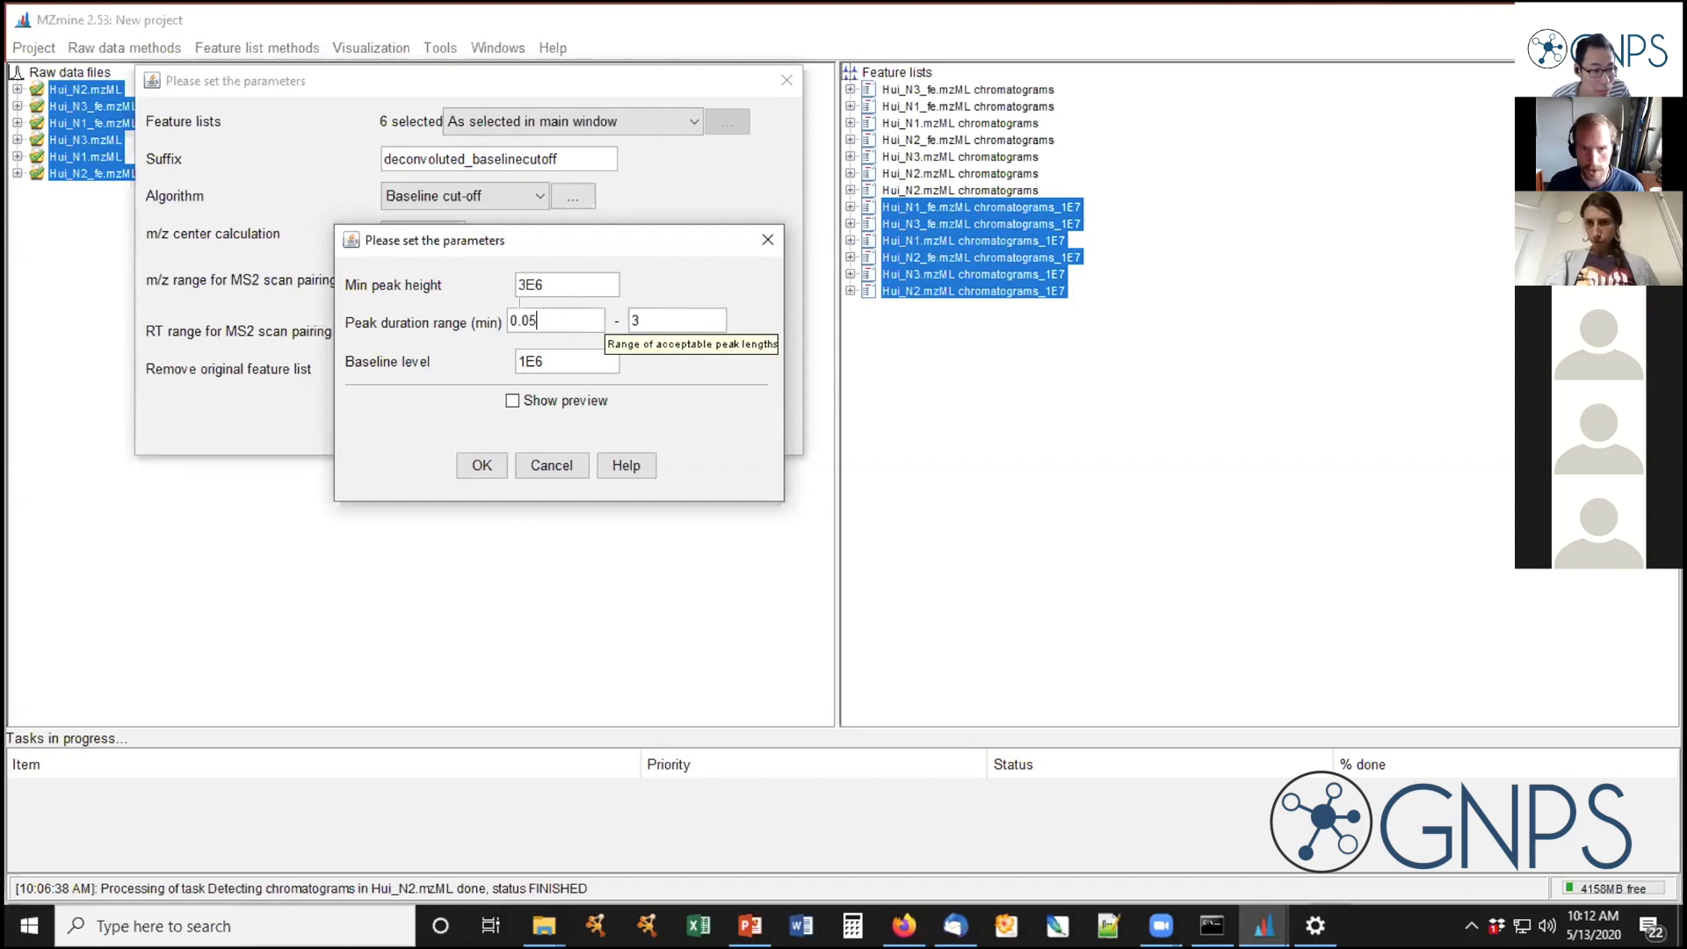
{"action": "double_click", "coordinate": [684, 317]}
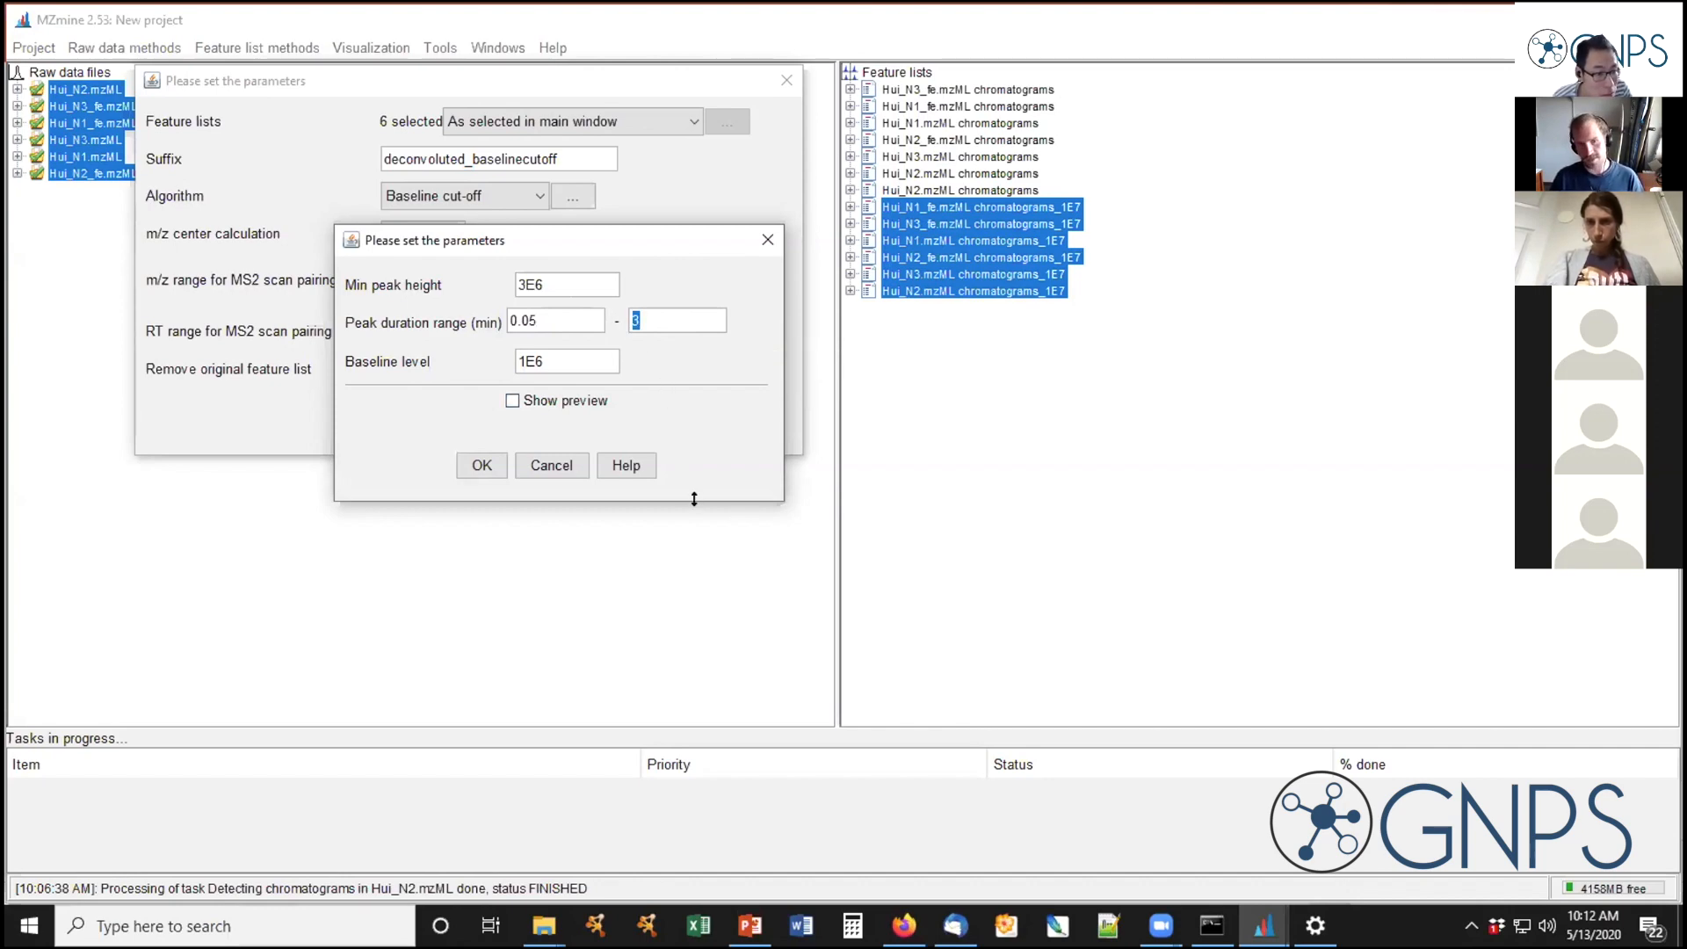
{"action": "type", "text": "10"}
{"action": "double_click", "coordinate": [652, 316]}
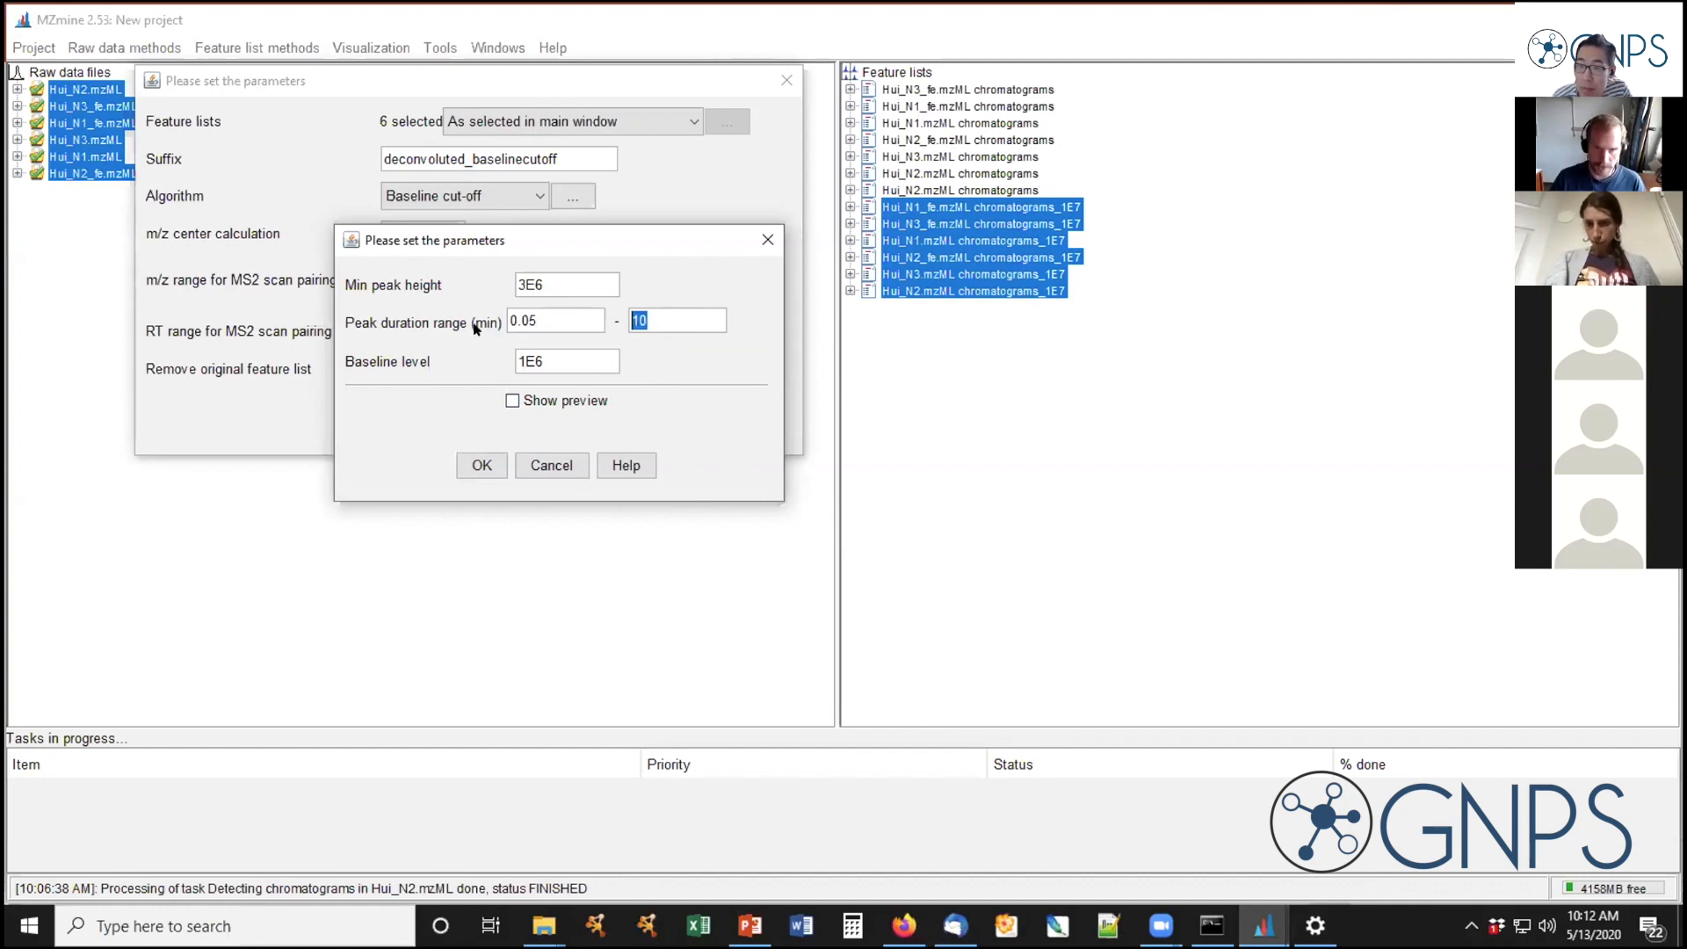
{"action": "type", "text": "2"}
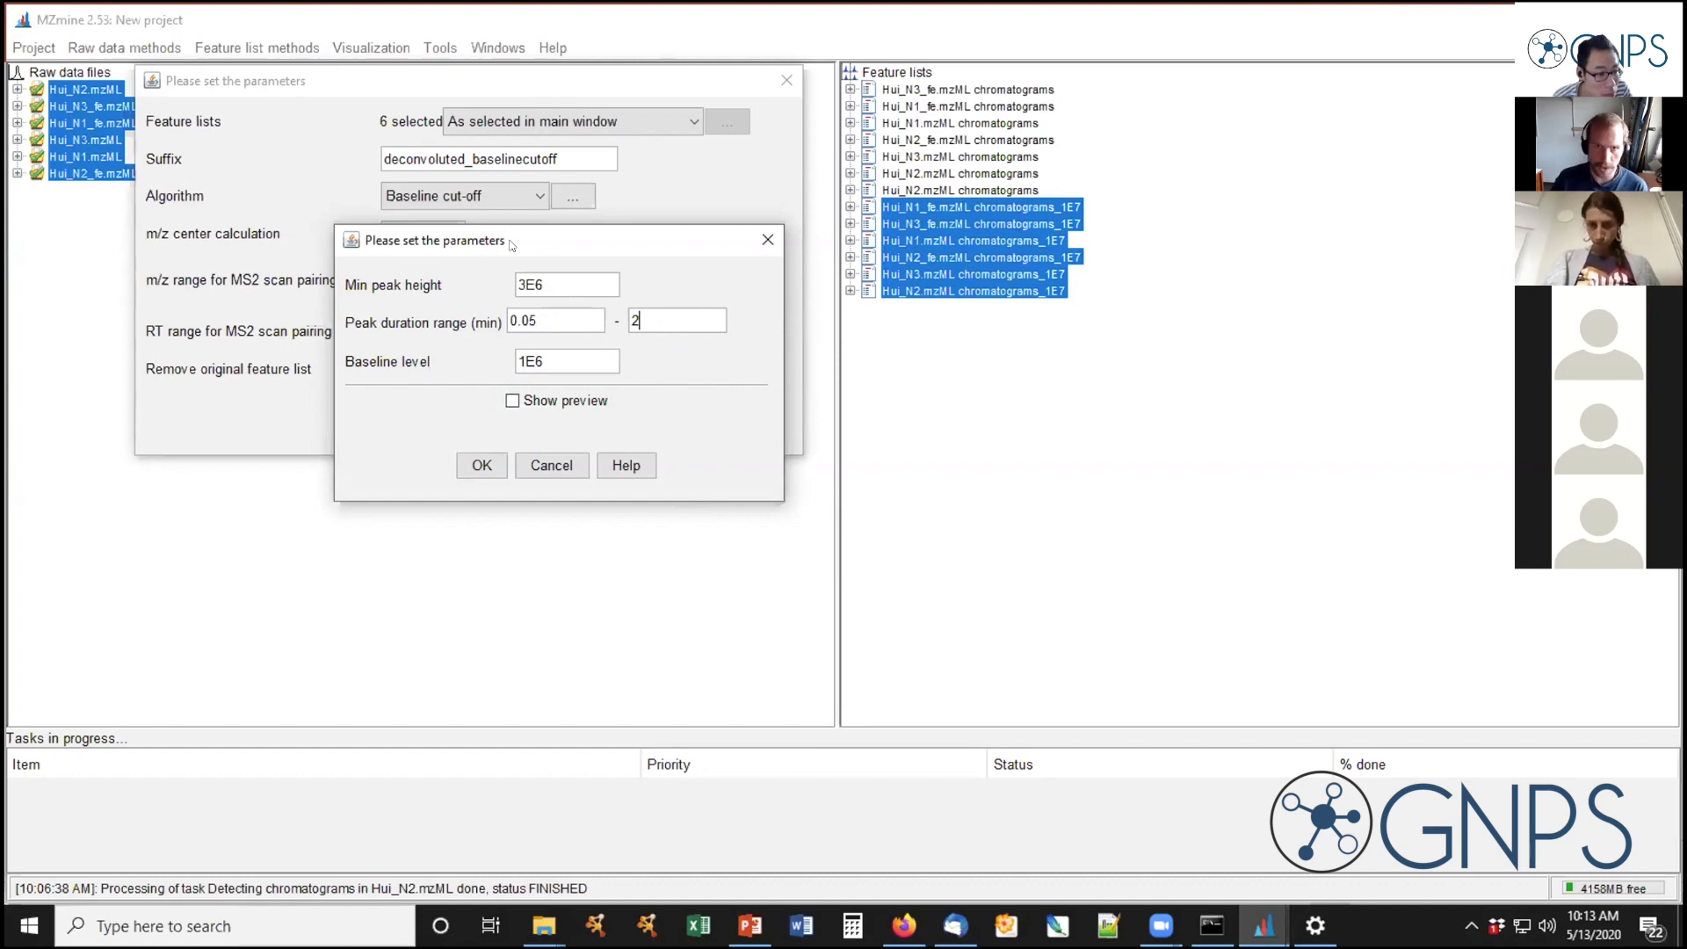
Show the deconvolution preview for Hui_N1_fe.mzML chromatograms_1E7 and examine the detected peak in the m/z 158.9614 chromatogram
{"action": "left_click_drag", "start_coordinate": [511, 244], "coordinate": [528, 87]}
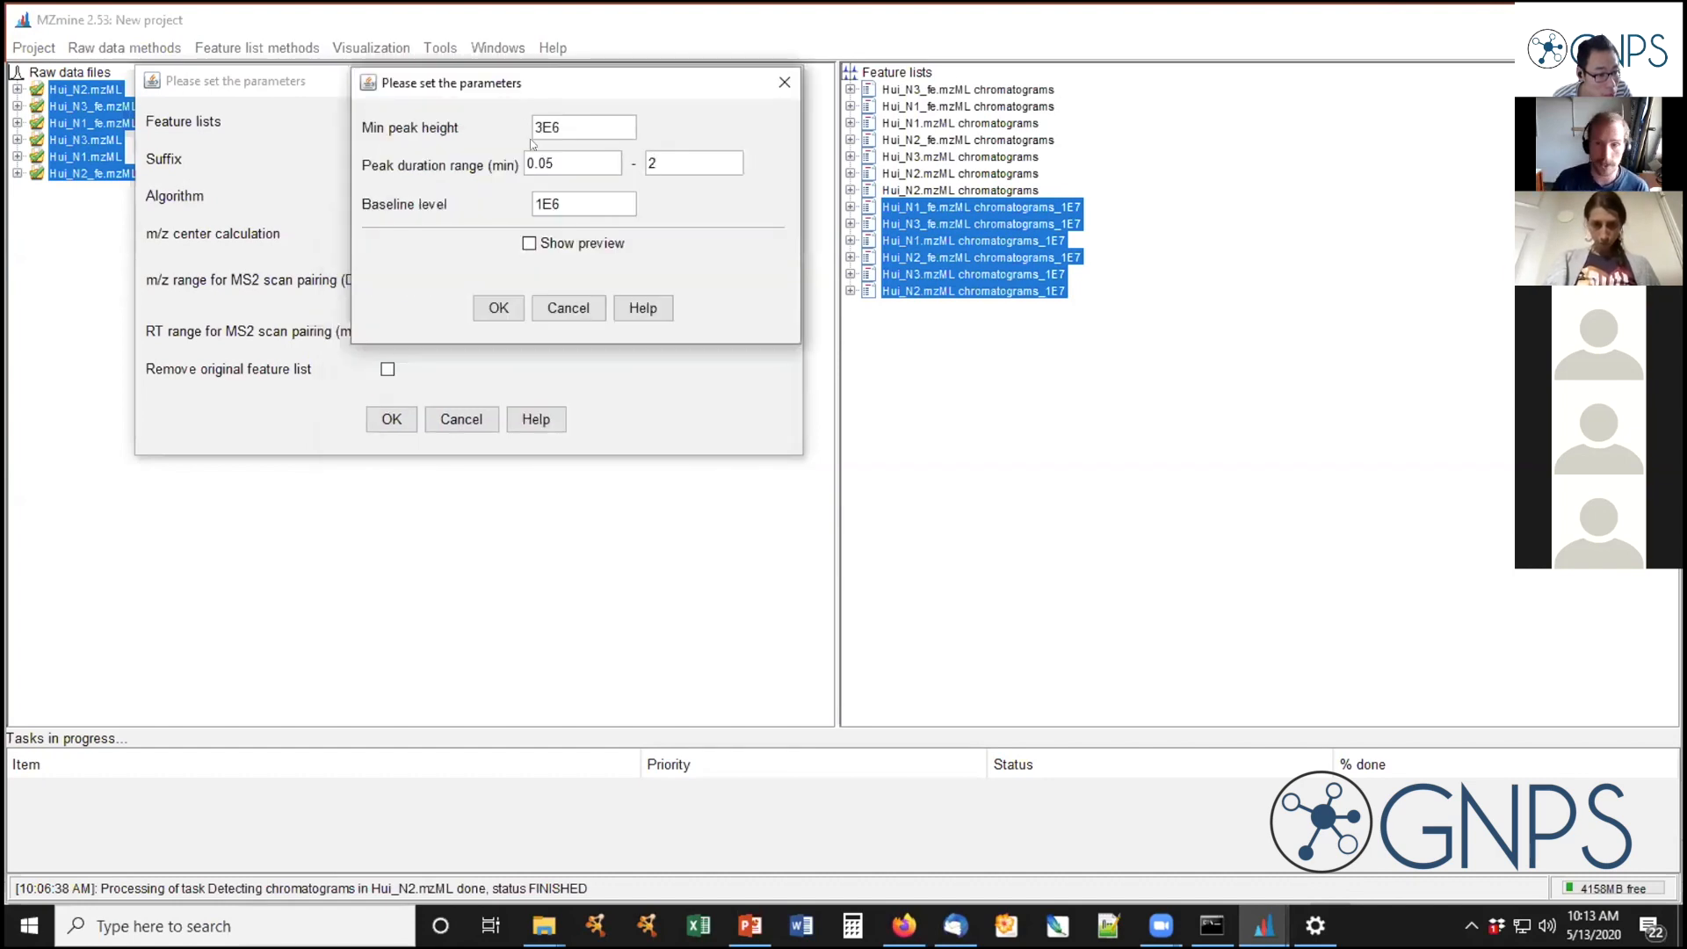
{"action": "left_click", "coordinate": [529, 243]}
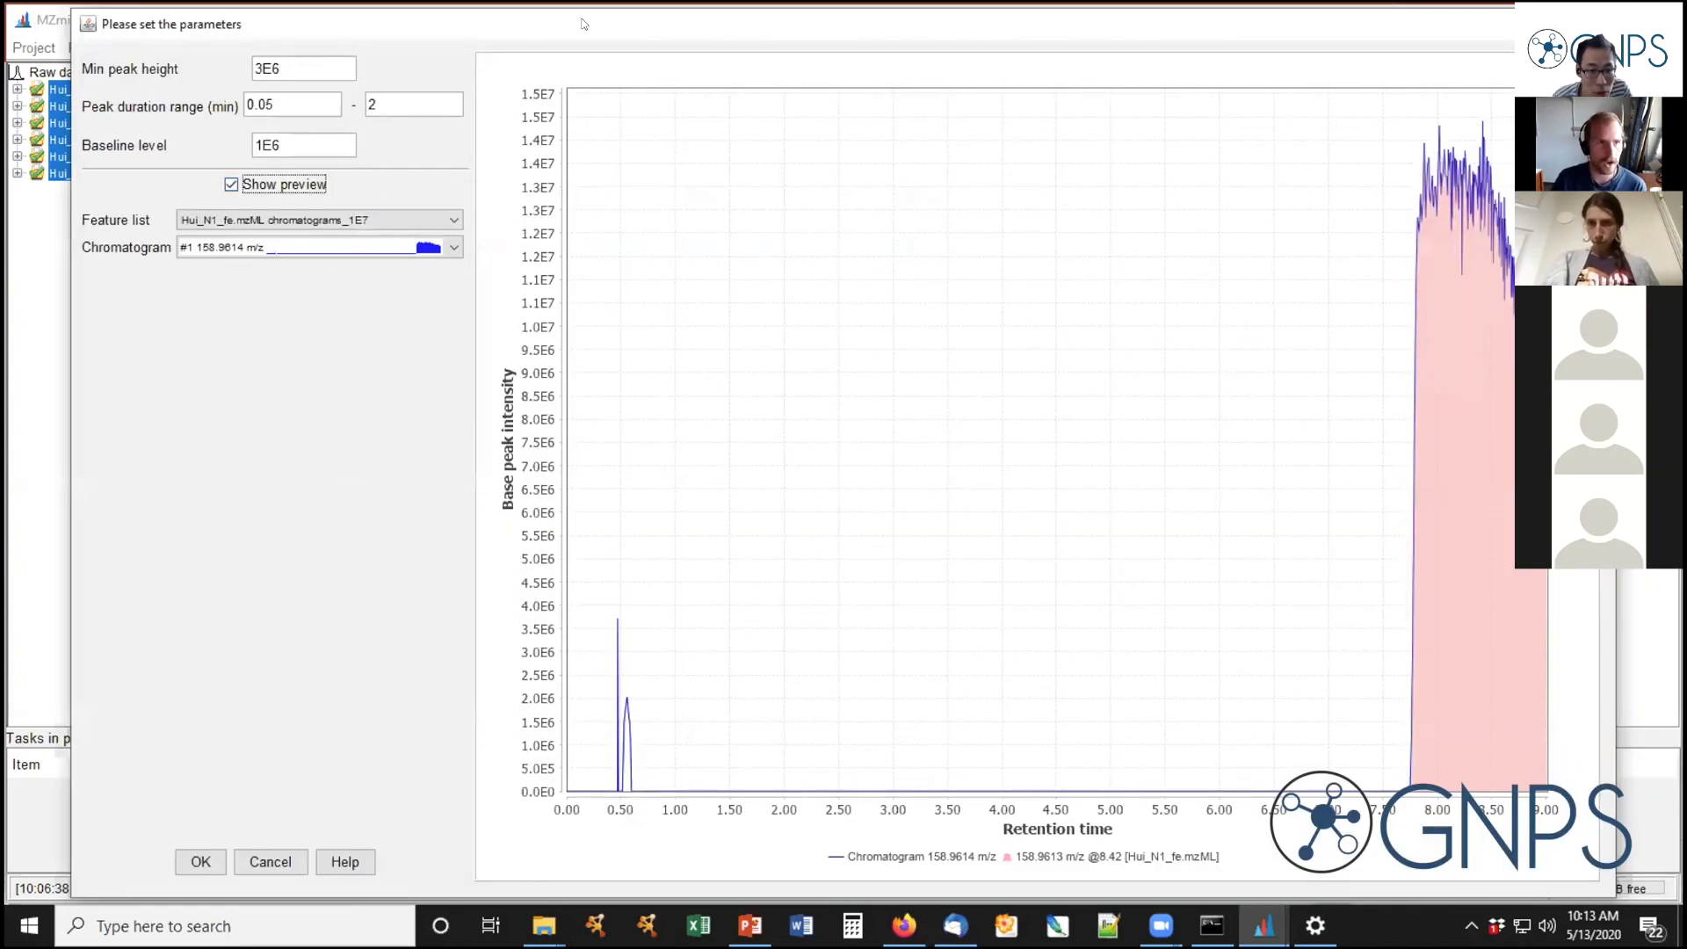
{"action": "left_click_drag", "start_coordinate": [583, 23], "coordinate": [557, 24]}
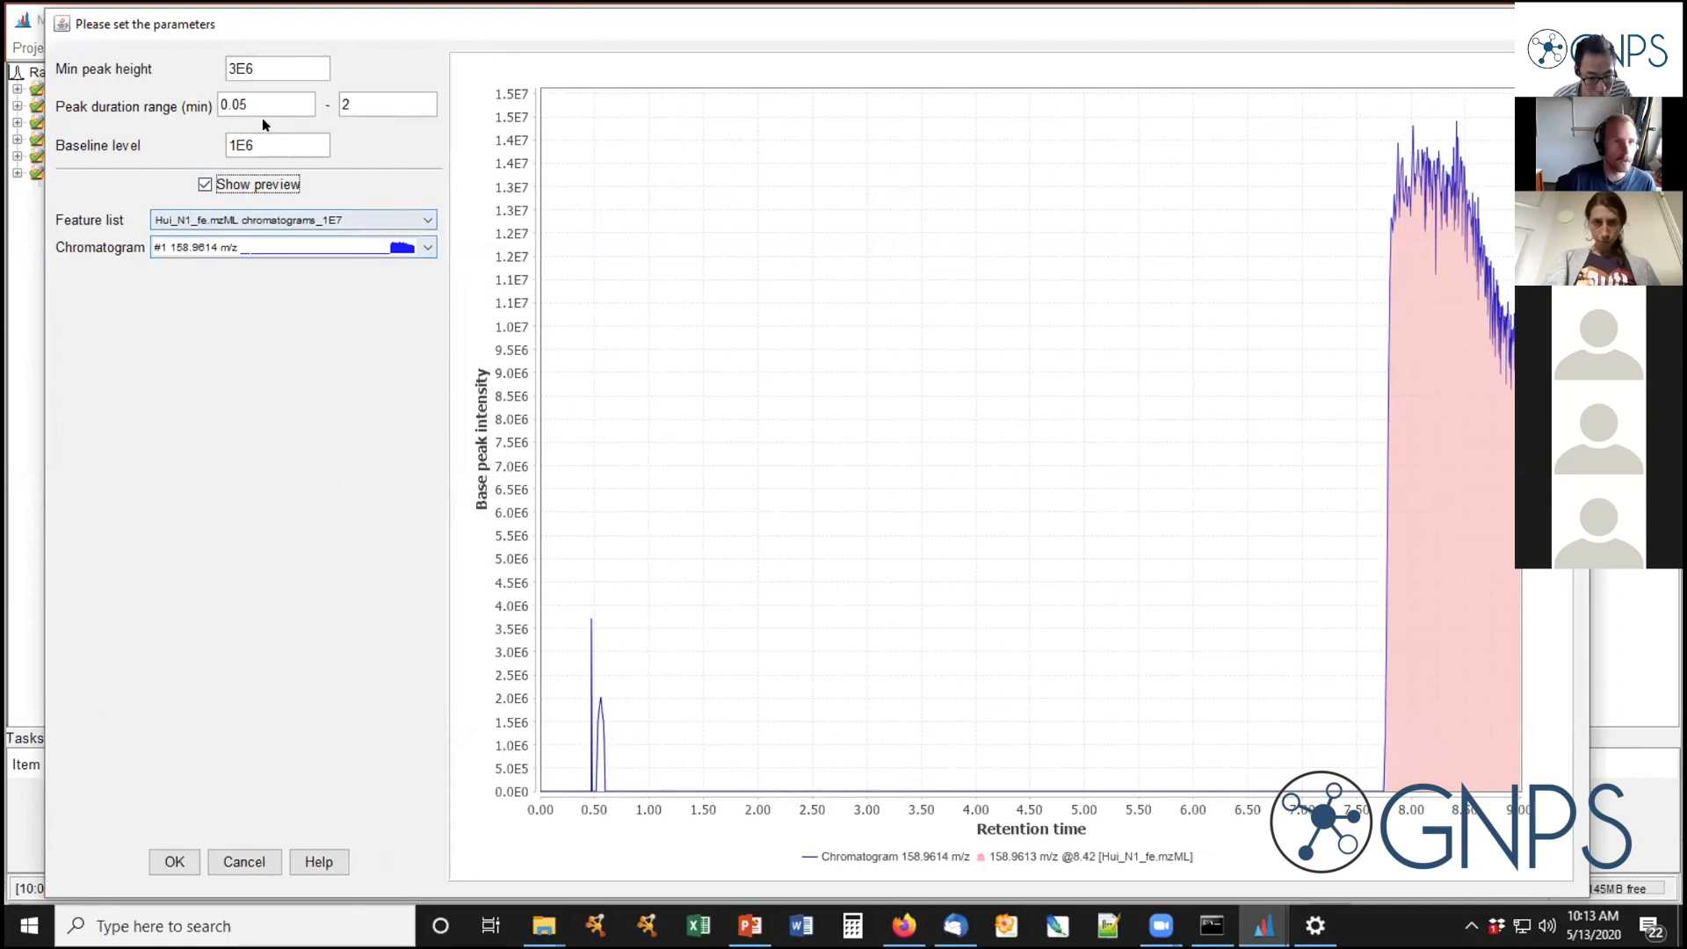
{"action": "left_click", "coordinate": [428, 246]}
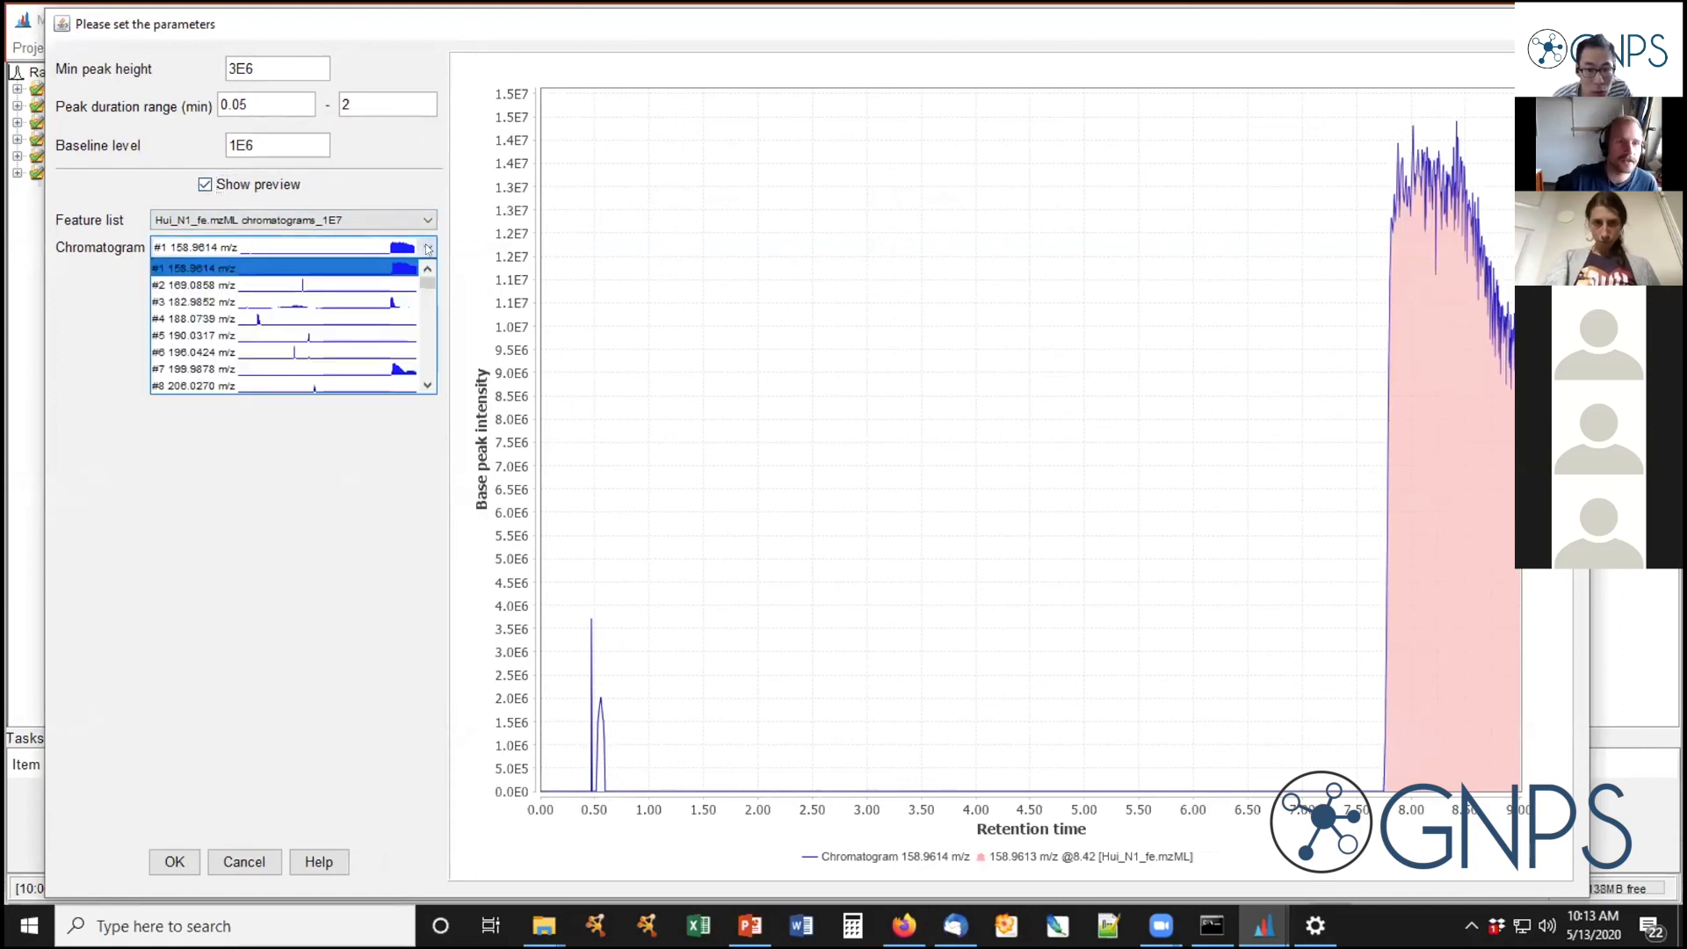
{"action": "left_click", "coordinate": [427, 247]}
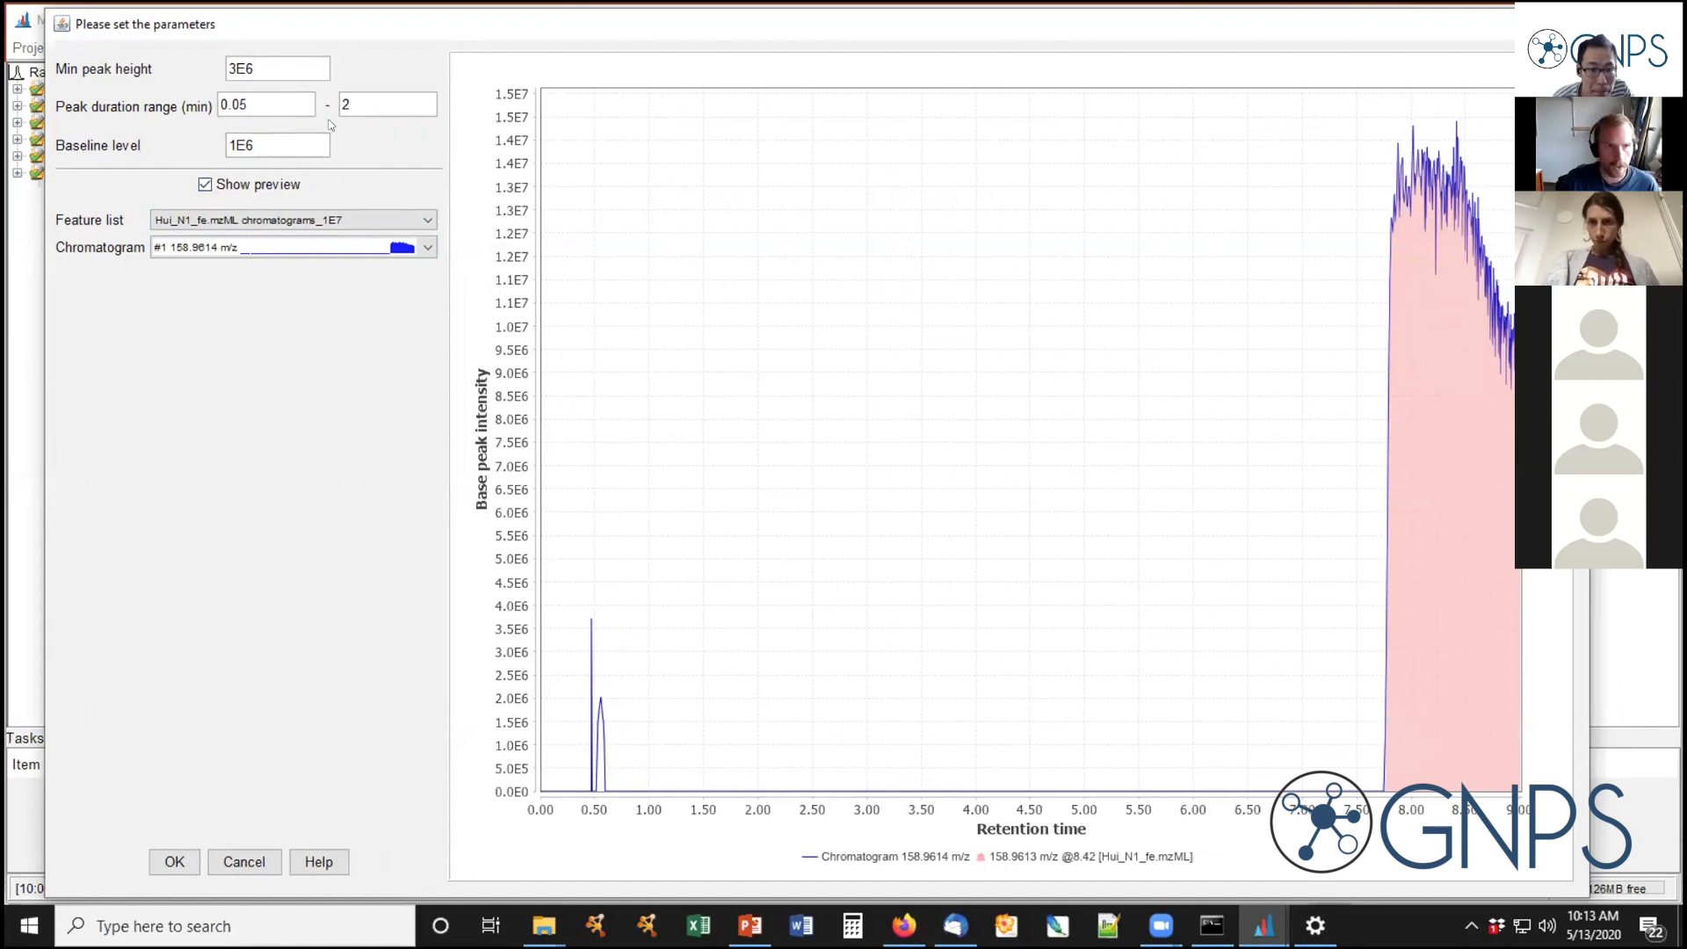
{"action": "mouse_move", "coordinate": [1429, 262]}
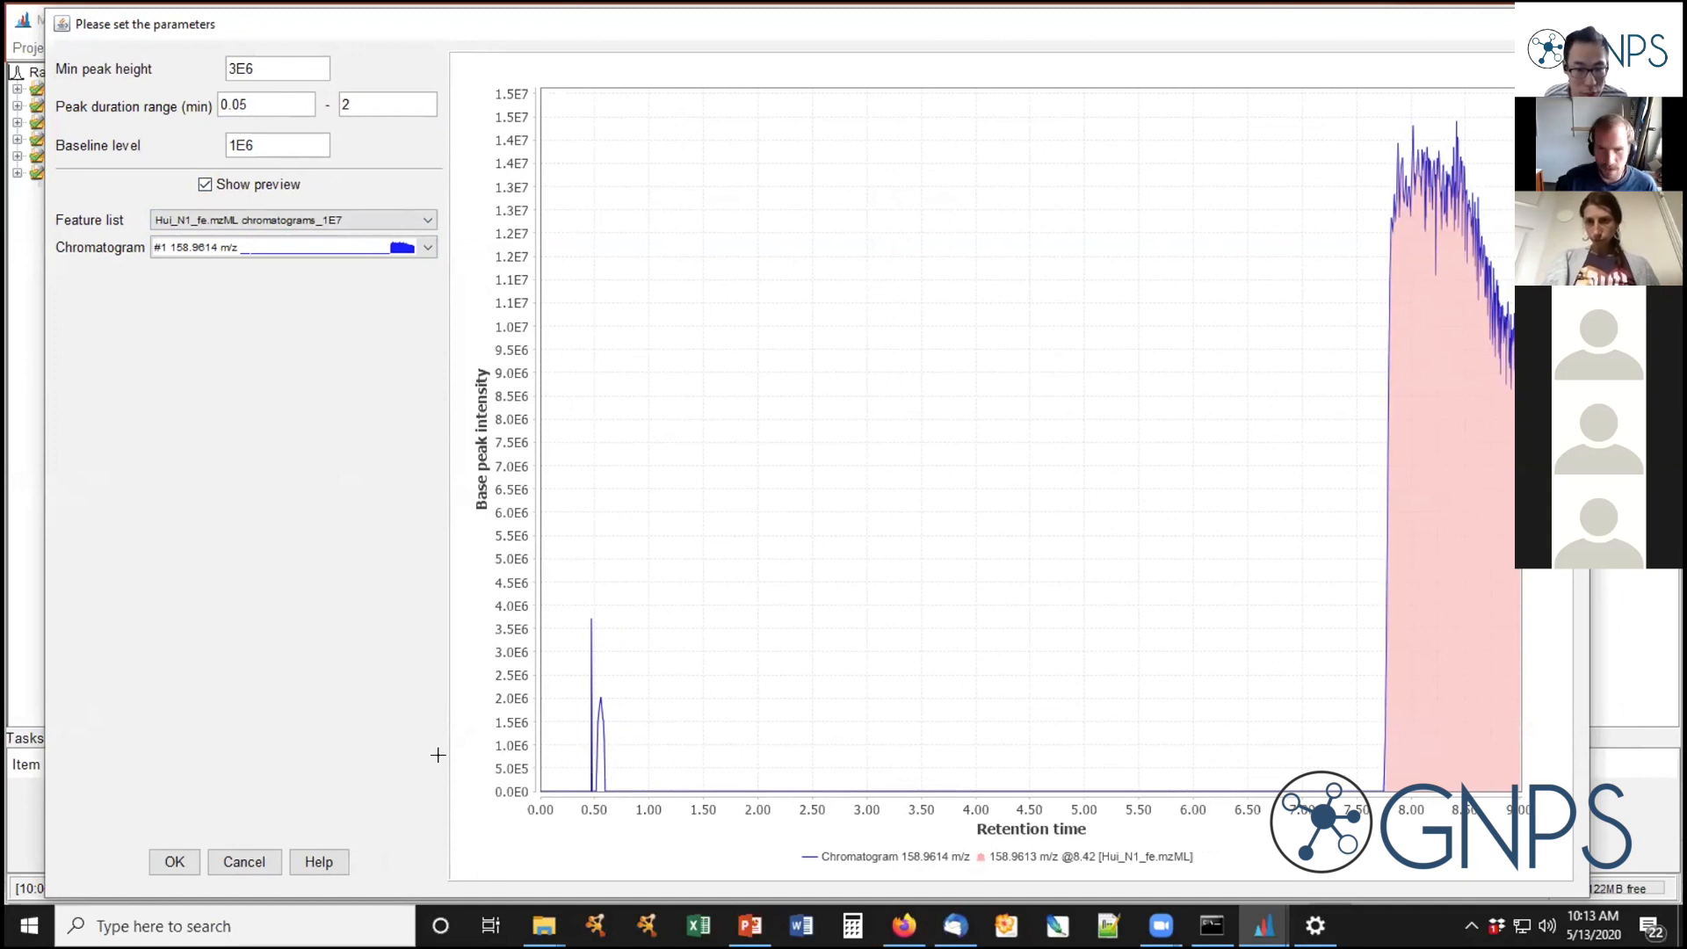
Preview the m/z 169.0858 chromatogram and examine the peak detected in it
{"action": "left_click", "coordinate": [428, 249]}
{"action": "left_click", "coordinate": [304, 277]}
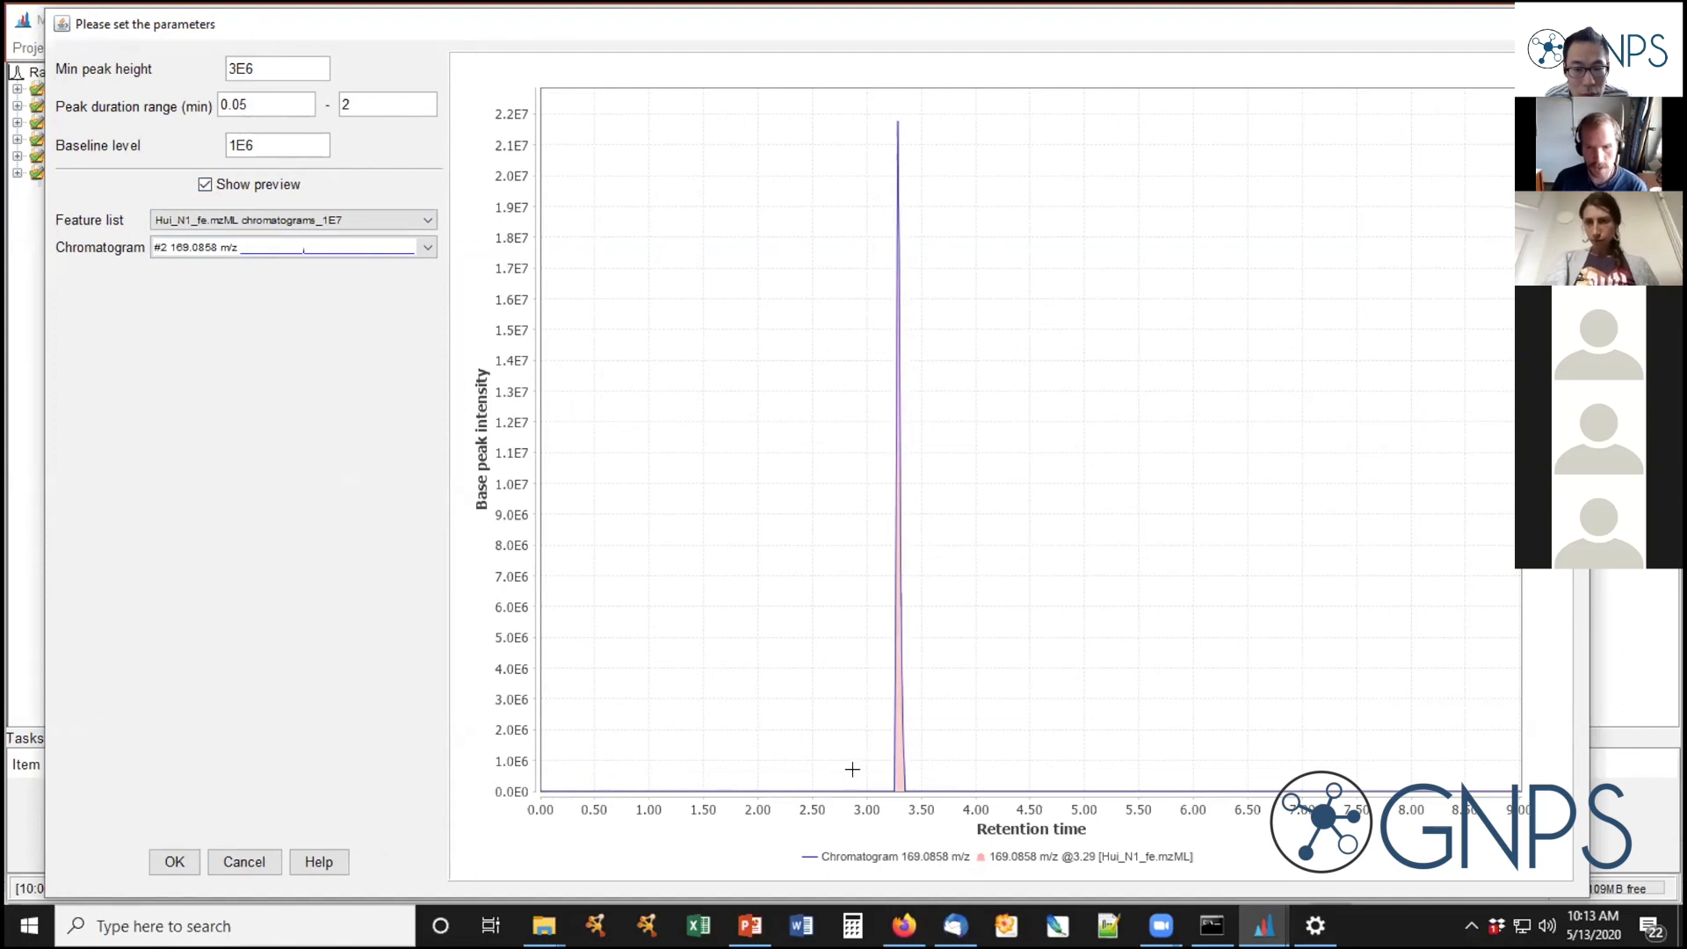
{"action": "mouse_move", "coordinate": [886, 775]}
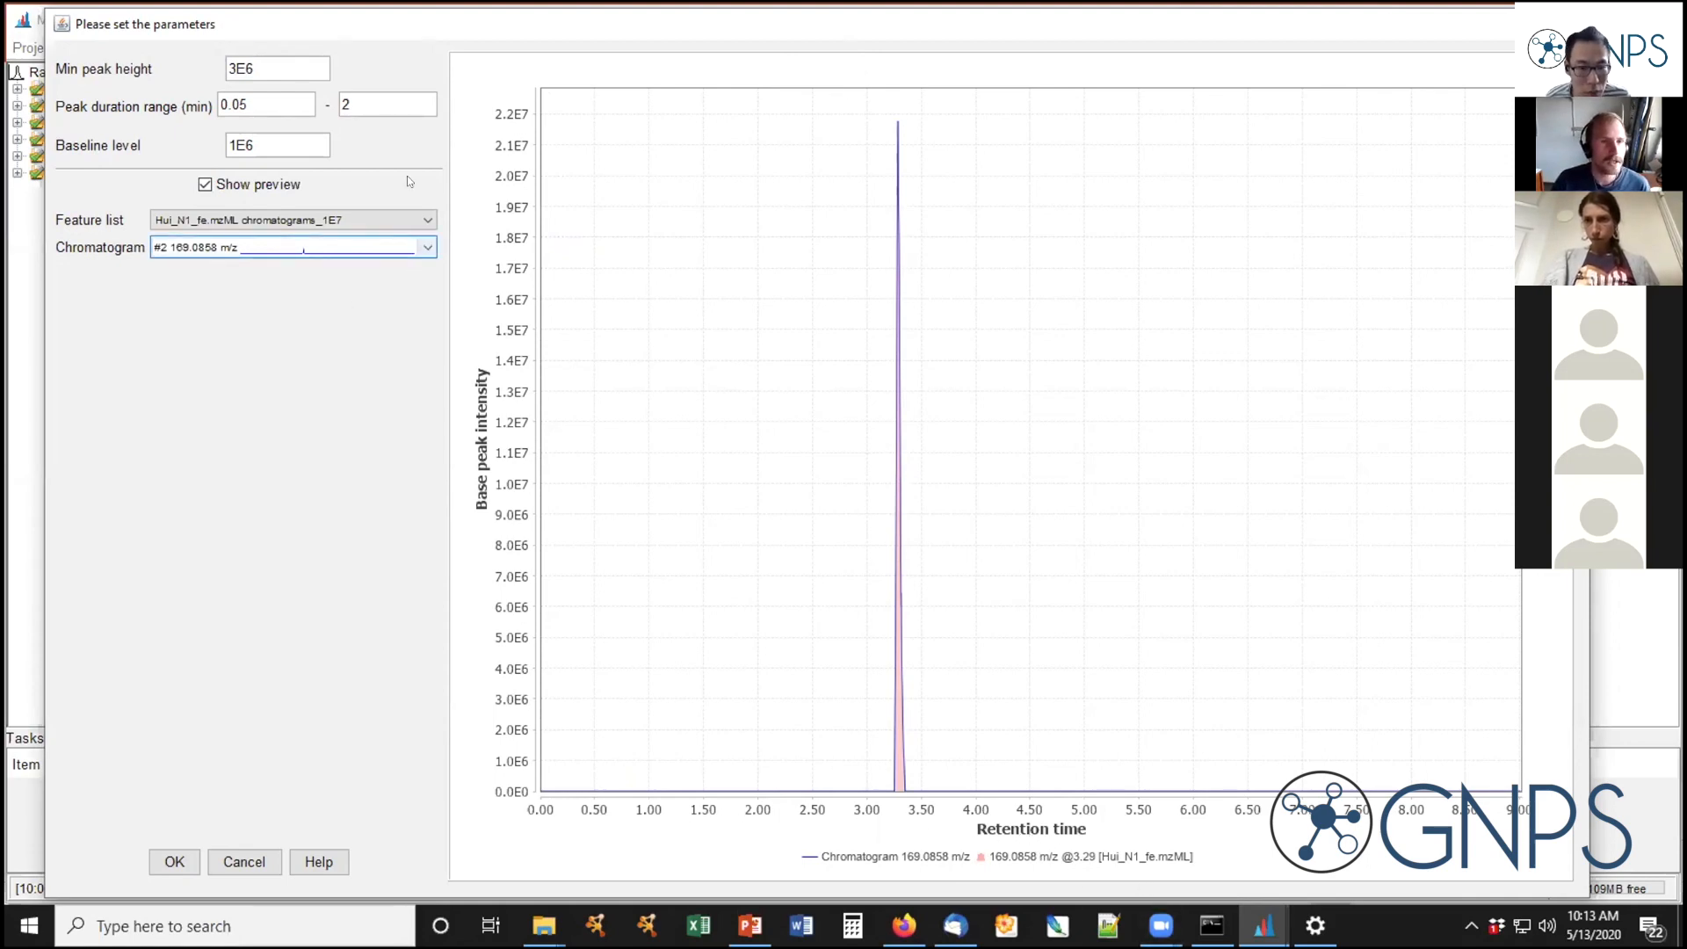
Try a minimum peak duration of 0.1 min on the previewed chromatogram, and restore it to 0.05 min
{"action": "left_click", "coordinate": [269, 99]}
{"action": "key", "text": "BackSpace"}
{"action": "key", "text": "BackSpace"}
{"action": "type", "text": "1"}
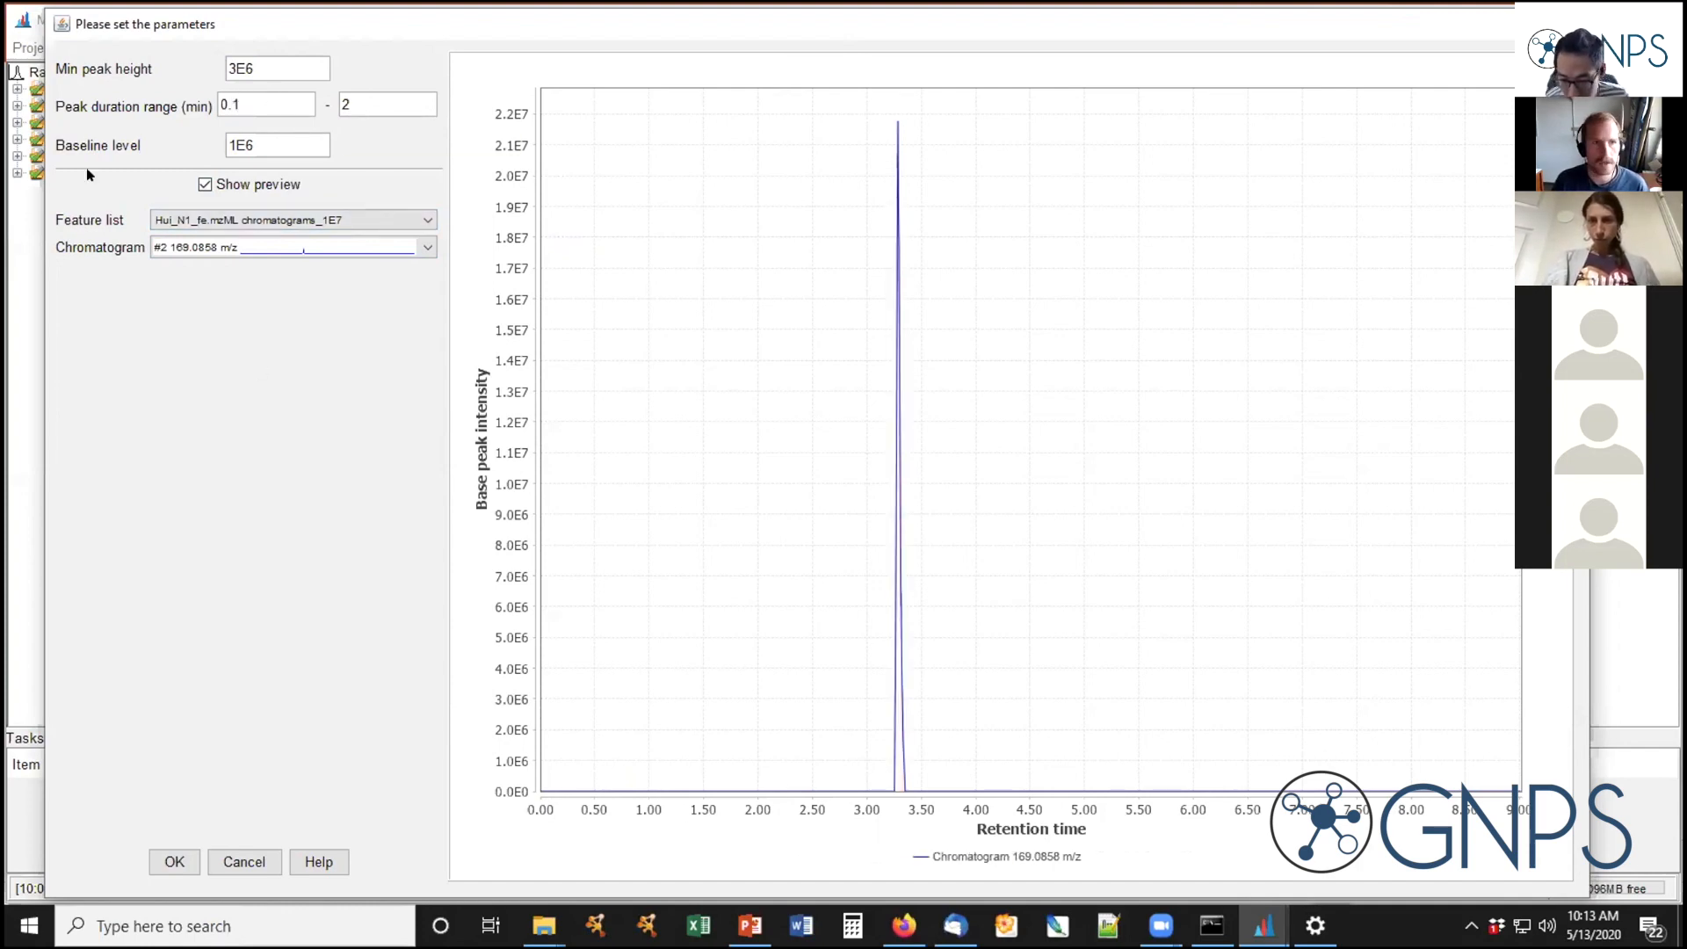
{"action": "key", "text": "BackSpace"}
{"action": "type", "text": "05"}
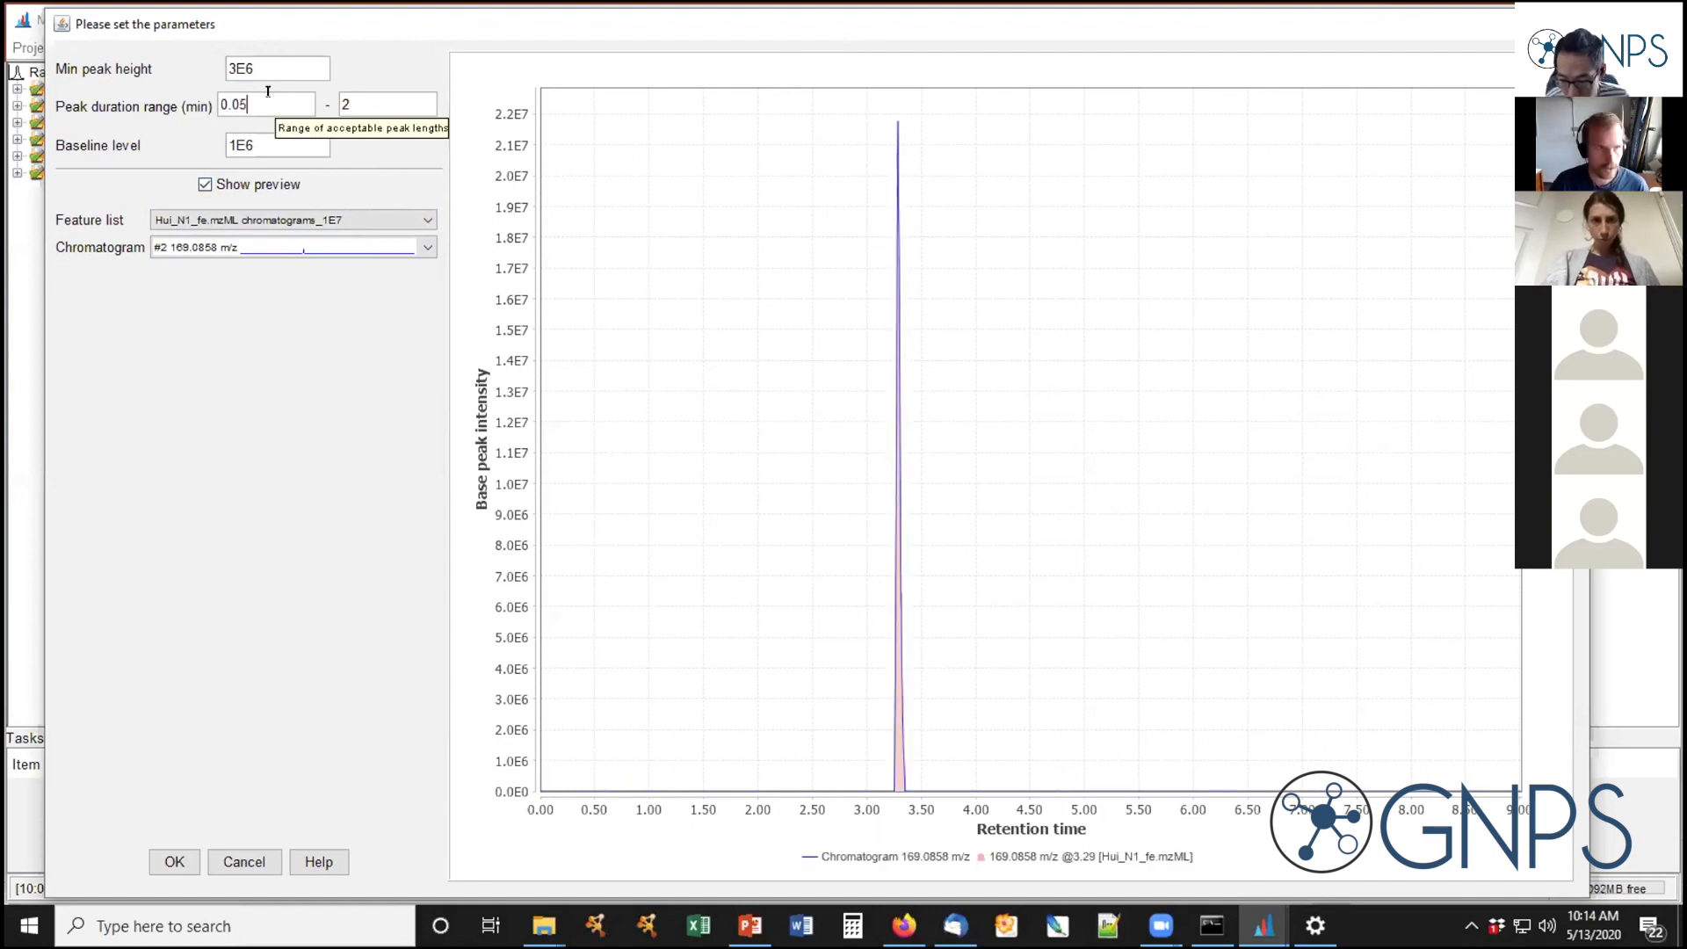
Preview chromatogram #37 at m/z 297.0725, examine its detected peaks, and cancel the Baseline cut-off settings
{"action": "left_click", "coordinate": [427, 246]}
{"action": "left_click_drag", "start_coordinate": [428, 268], "coordinate": [429, 296]}
{"action": "scroll", "coordinate": [328, 310], "scroll_direction": "down", "scroll_amount": 2}
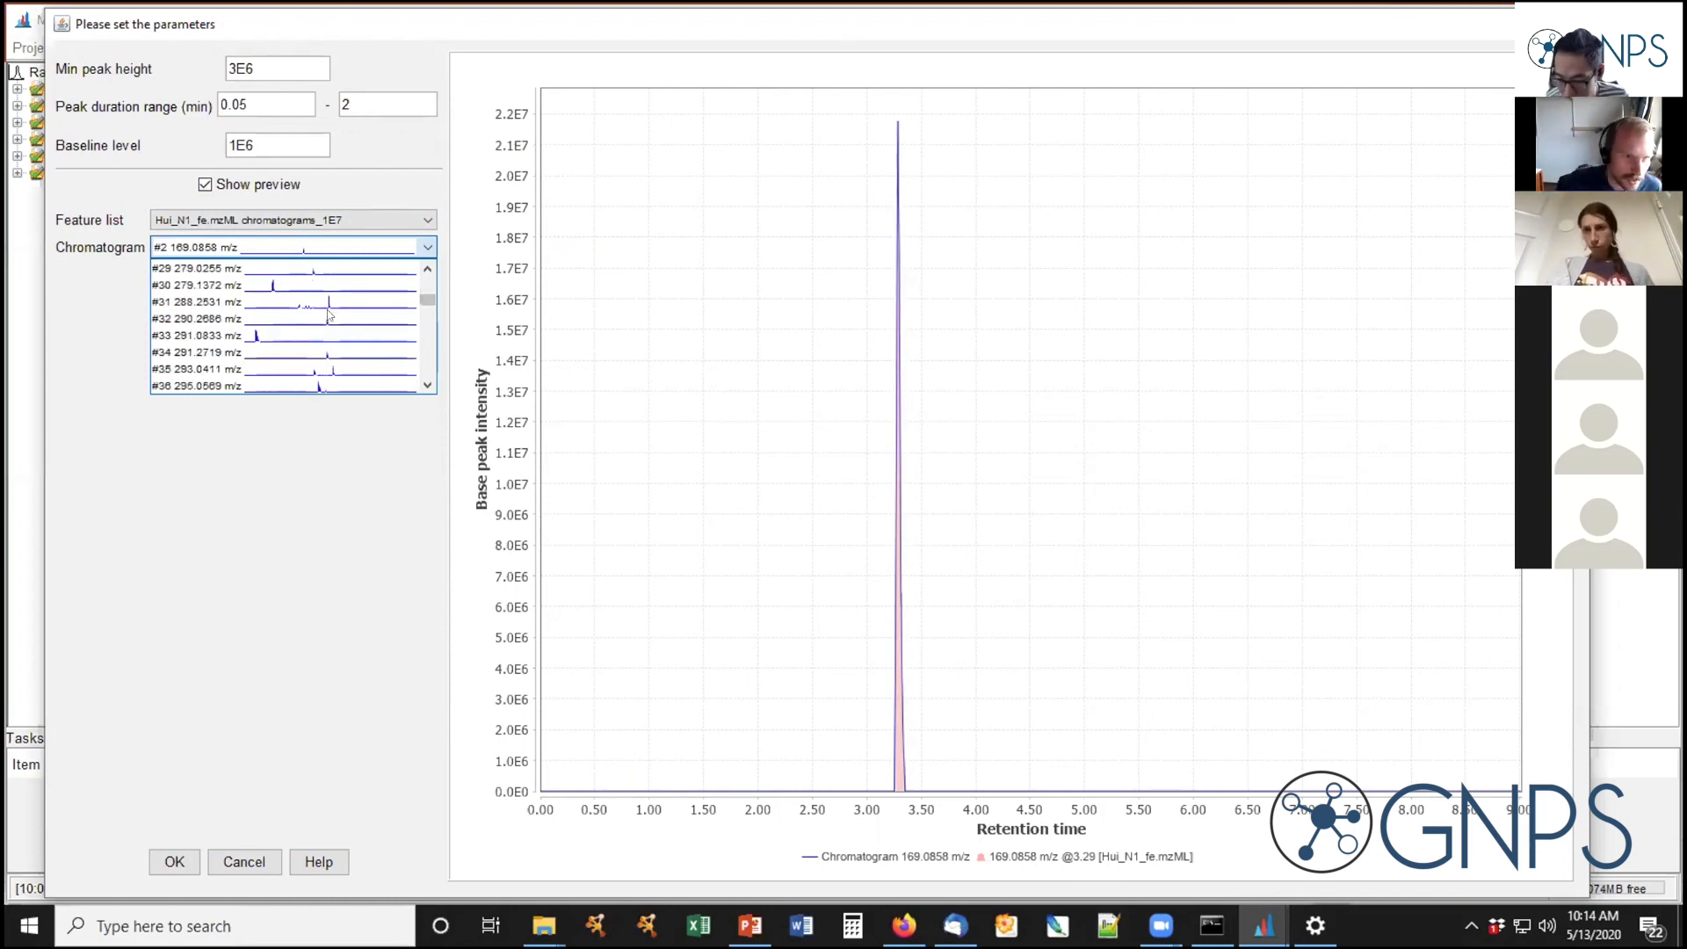
{"action": "scroll", "coordinate": [328, 310], "scroll_direction": "down", "scroll_amount": 2}
{"action": "left_click", "coordinate": [328, 296]}
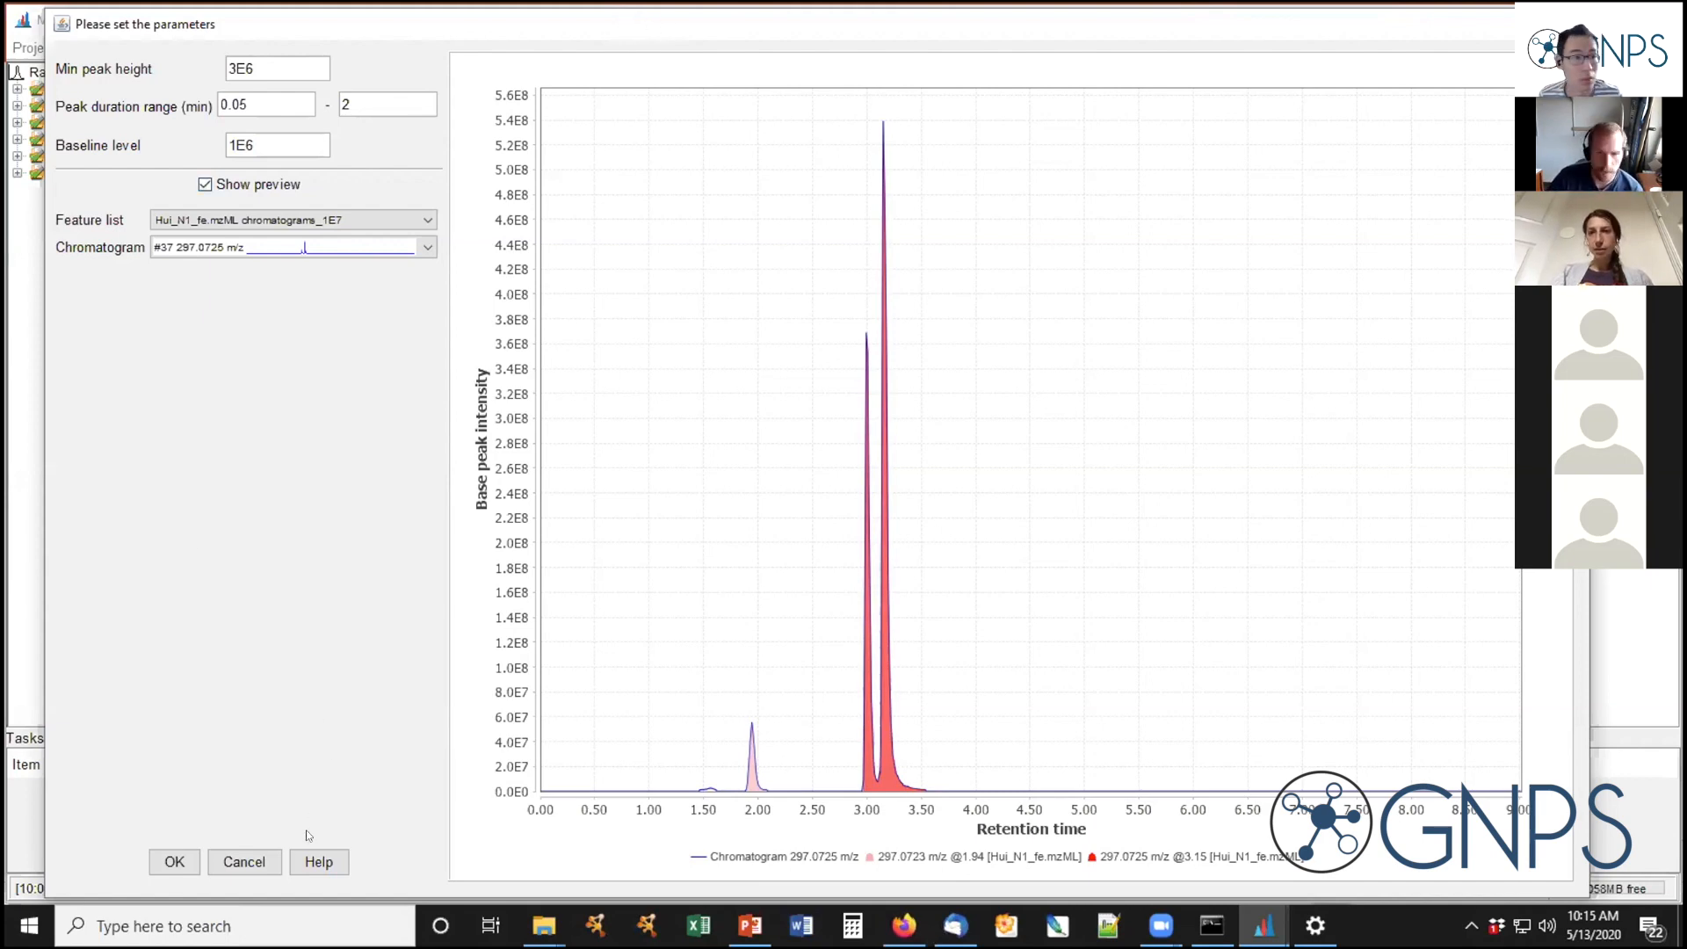
{"action": "left_click", "coordinate": [231, 864]}
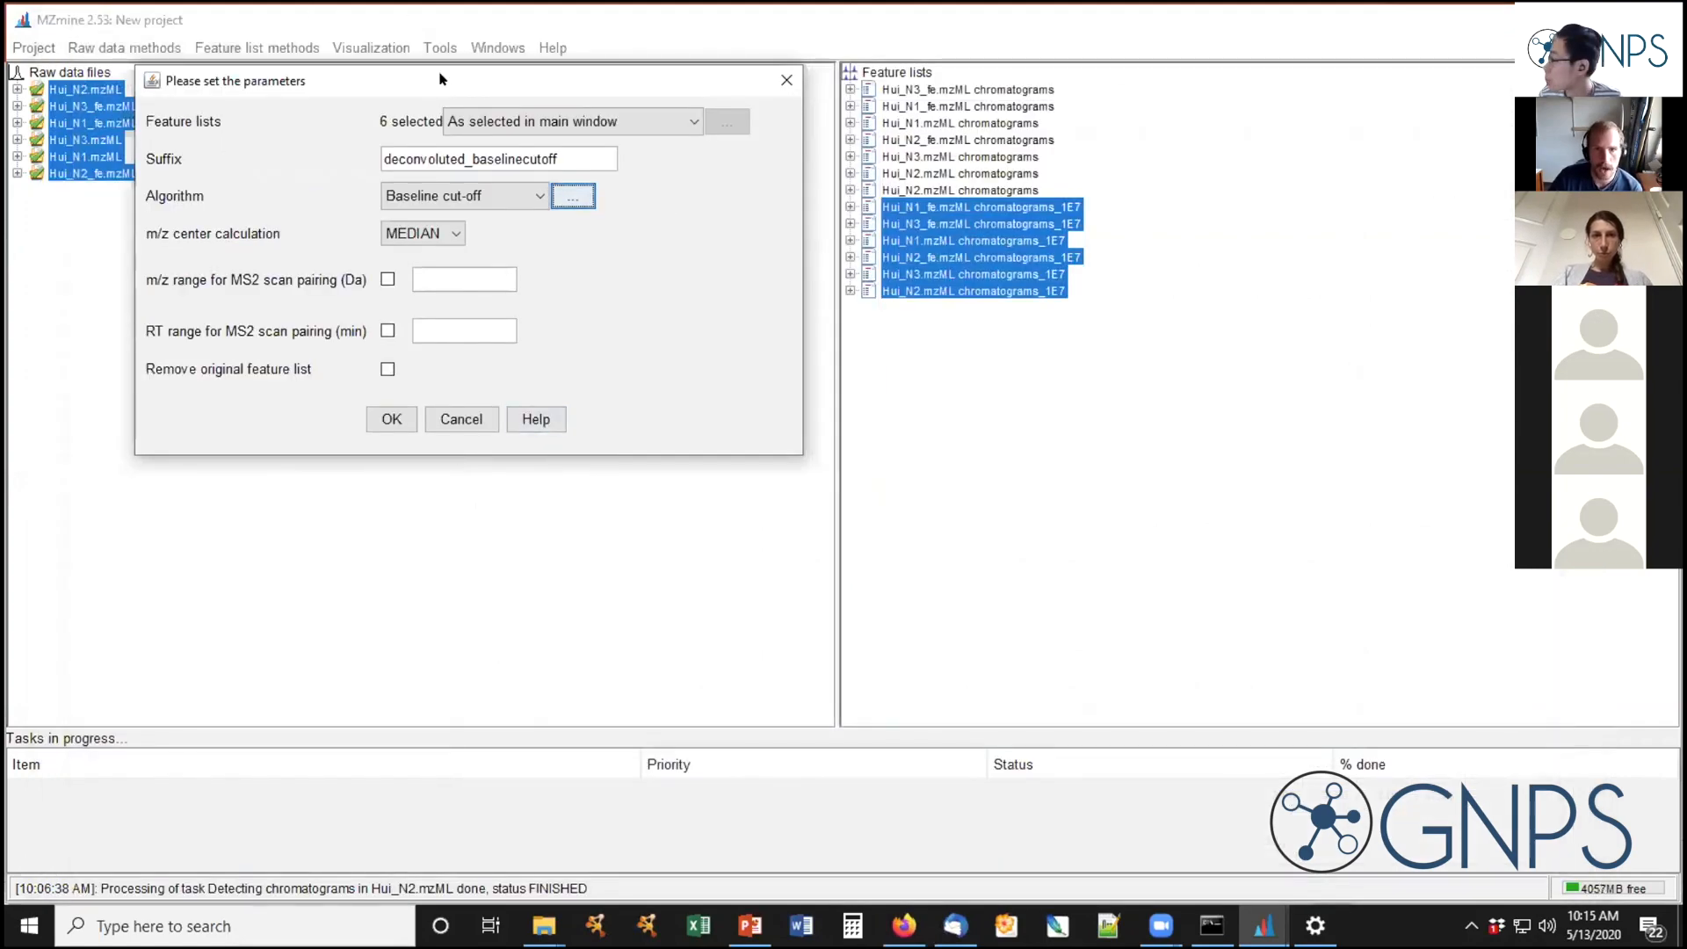
Change the deconvolution algorithm to Local minimum search and open its settings
{"action": "left_click_drag", "start_coordinate": [440, 79], "coordinate": [690, 106]}
{"action": "left_click", "coordinate": [747, 223]}
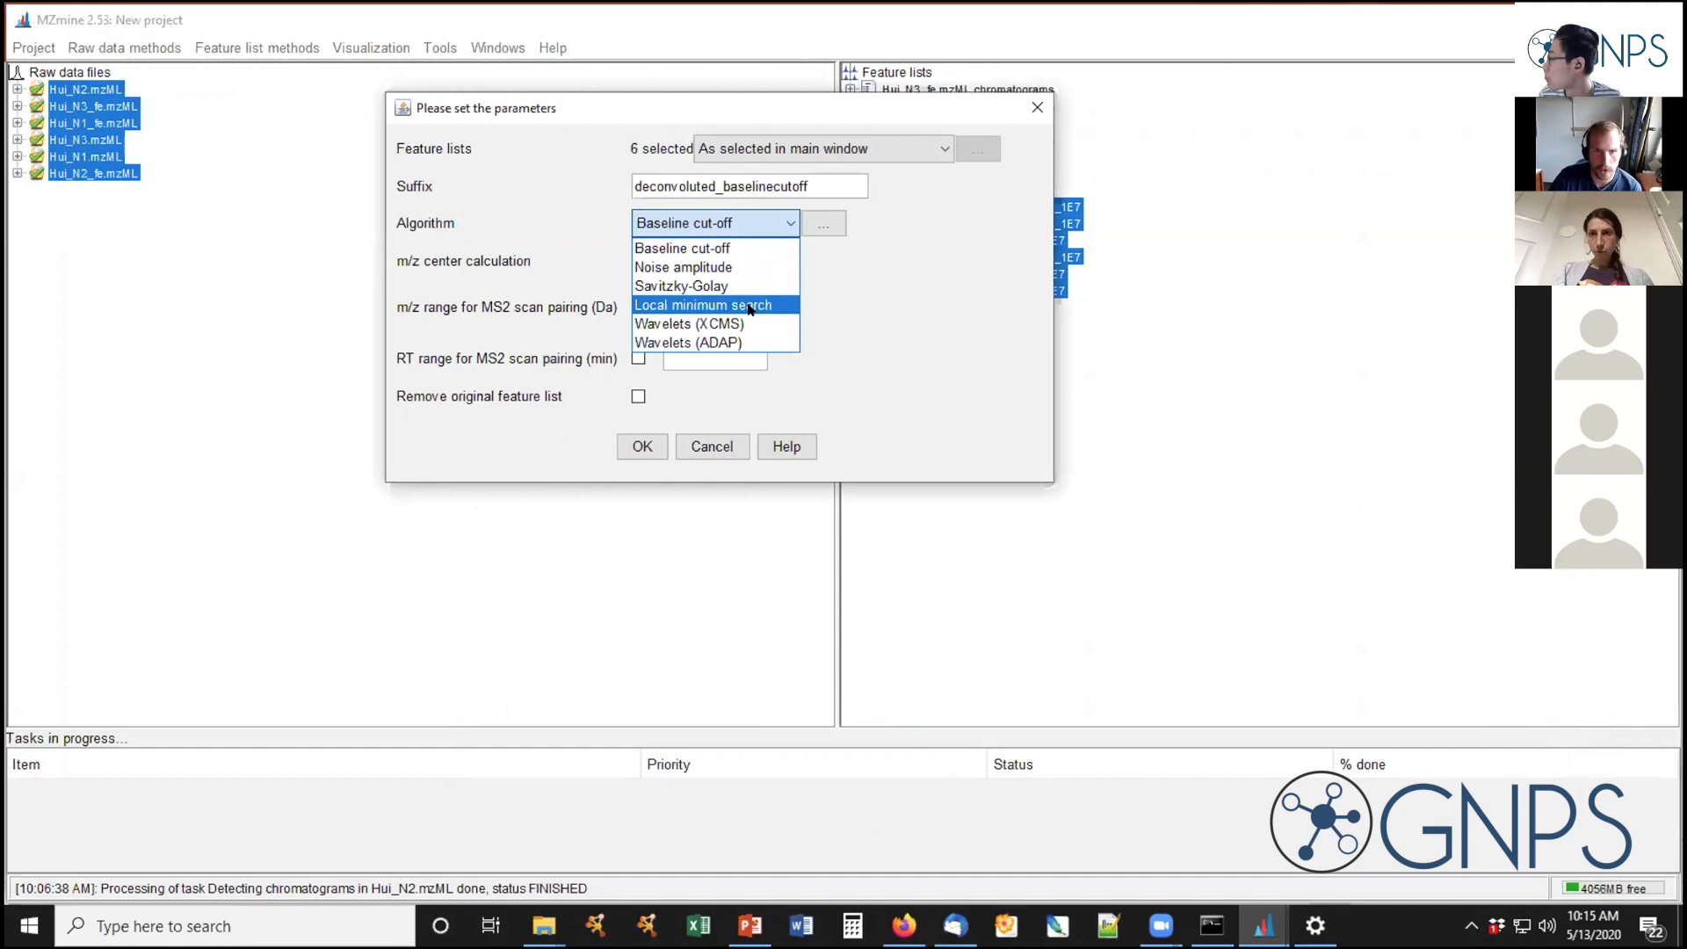
{"action": "left_click", "coordinate": [751, 306]}
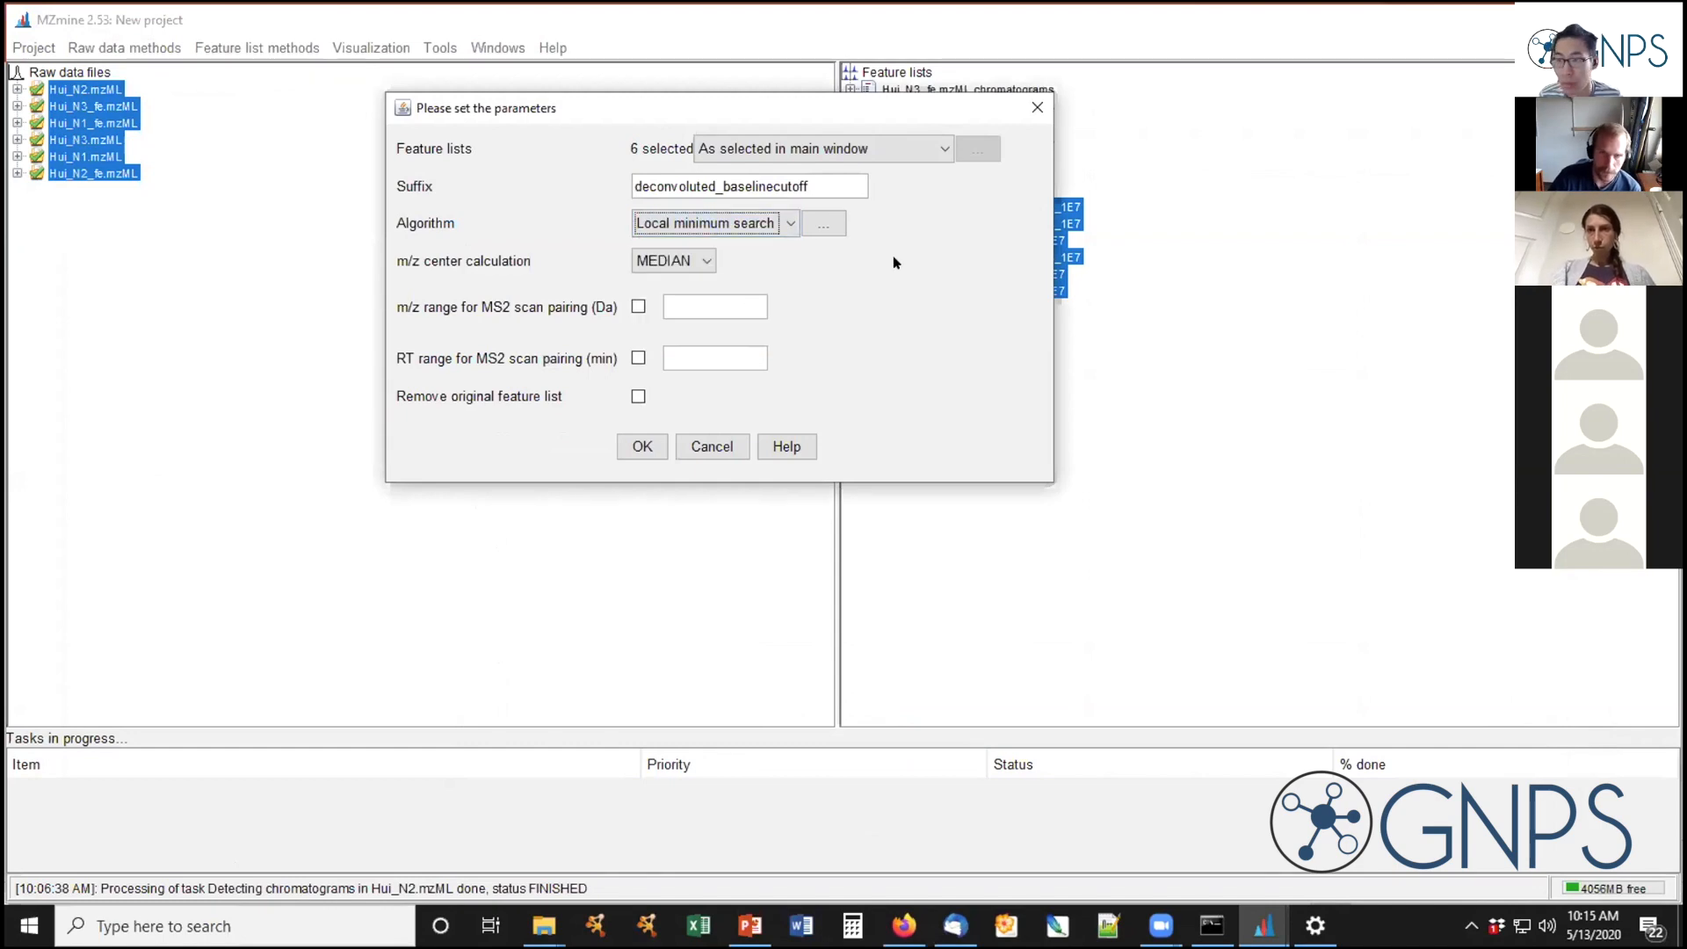
{"action": "left_click", "coordinate": [823, 224]}
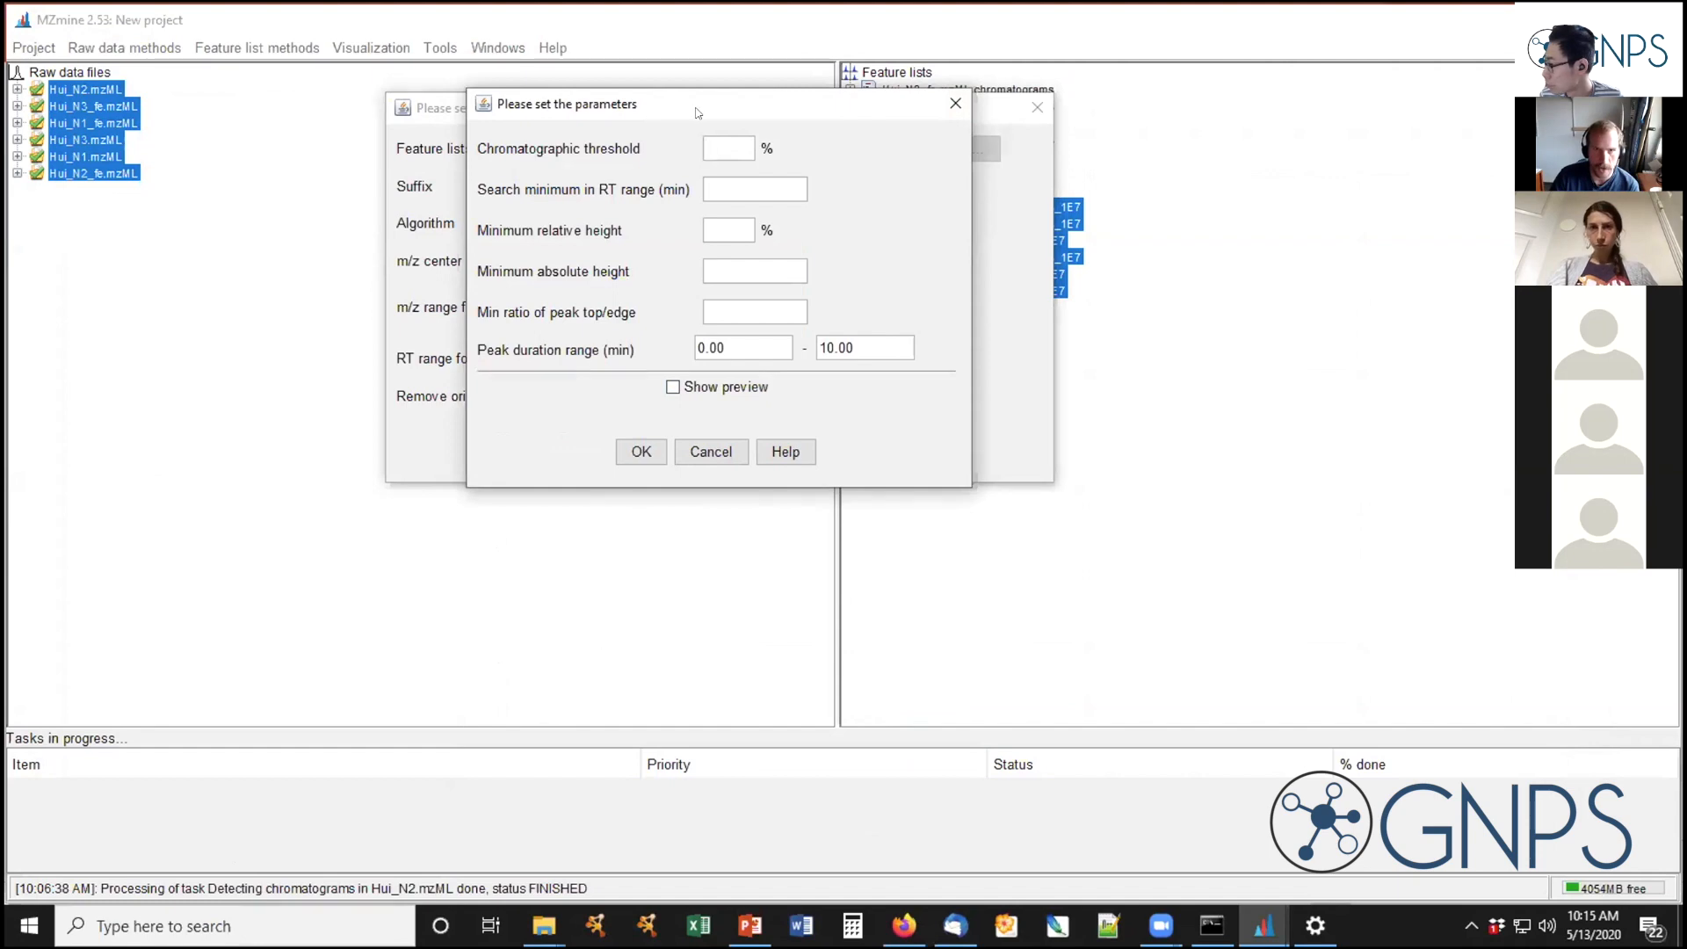
{"action": "left_click_drag", "start_coordinate": [697, 112], "coordinate": [468, 111]}
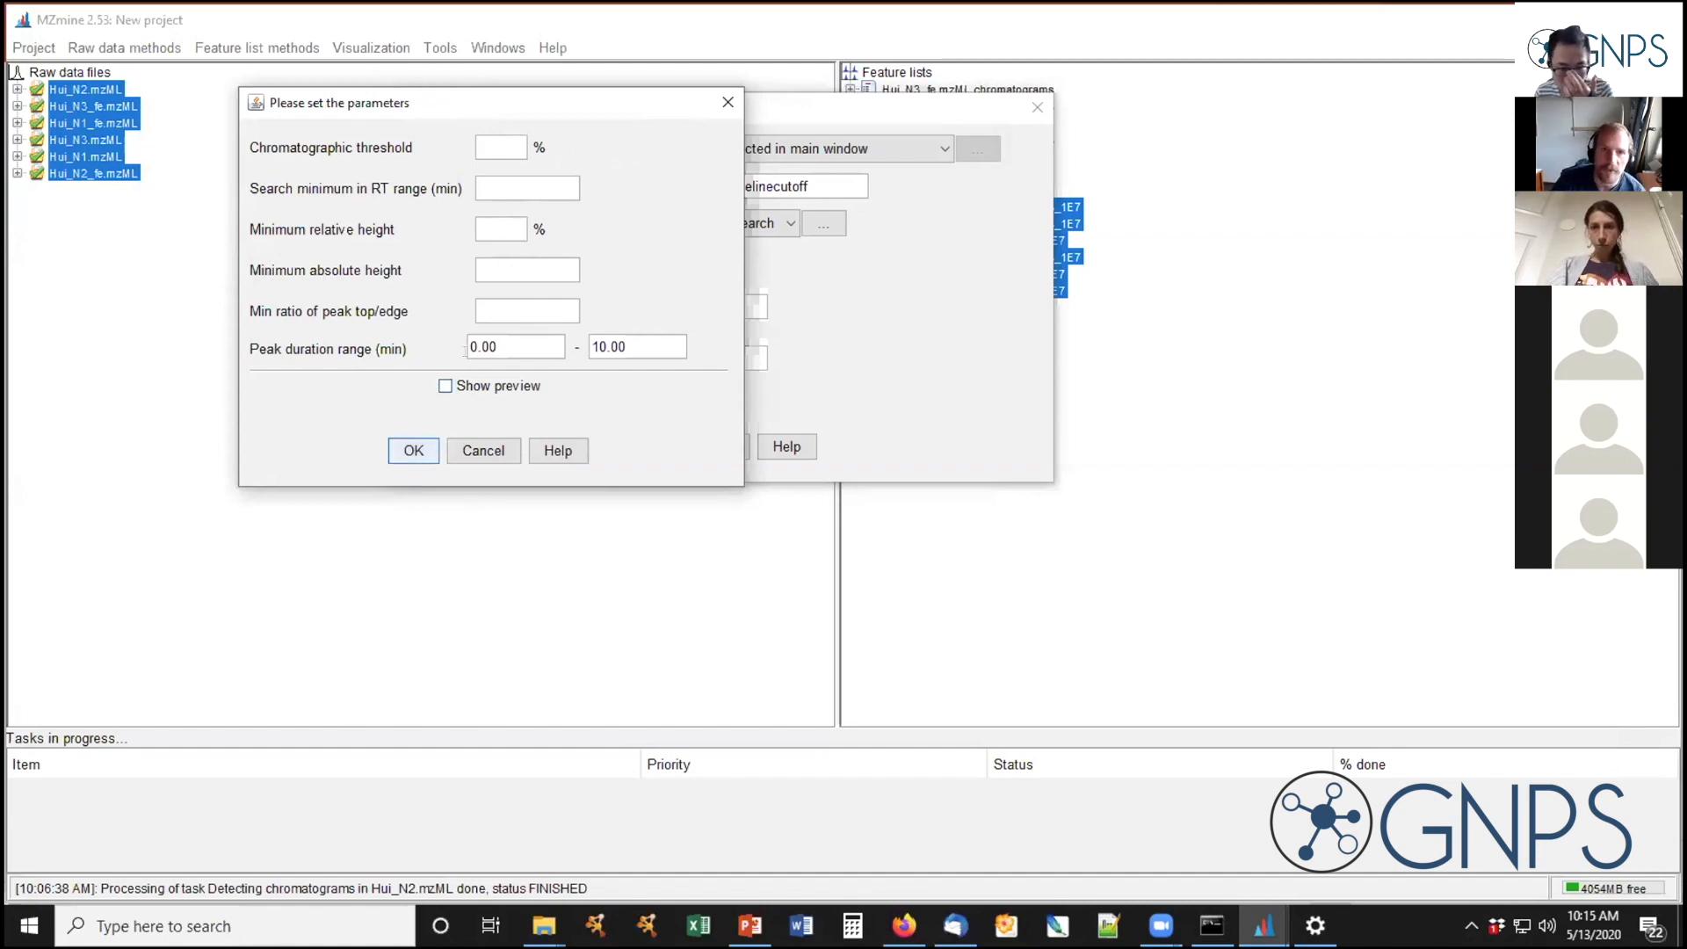
Show the preview for Hui_N1_fe.mzML chromatograms_1E7 with chromatogram #37 at m/z 297.0725
{"action": "left_click", "coordinate": [444, 386]}
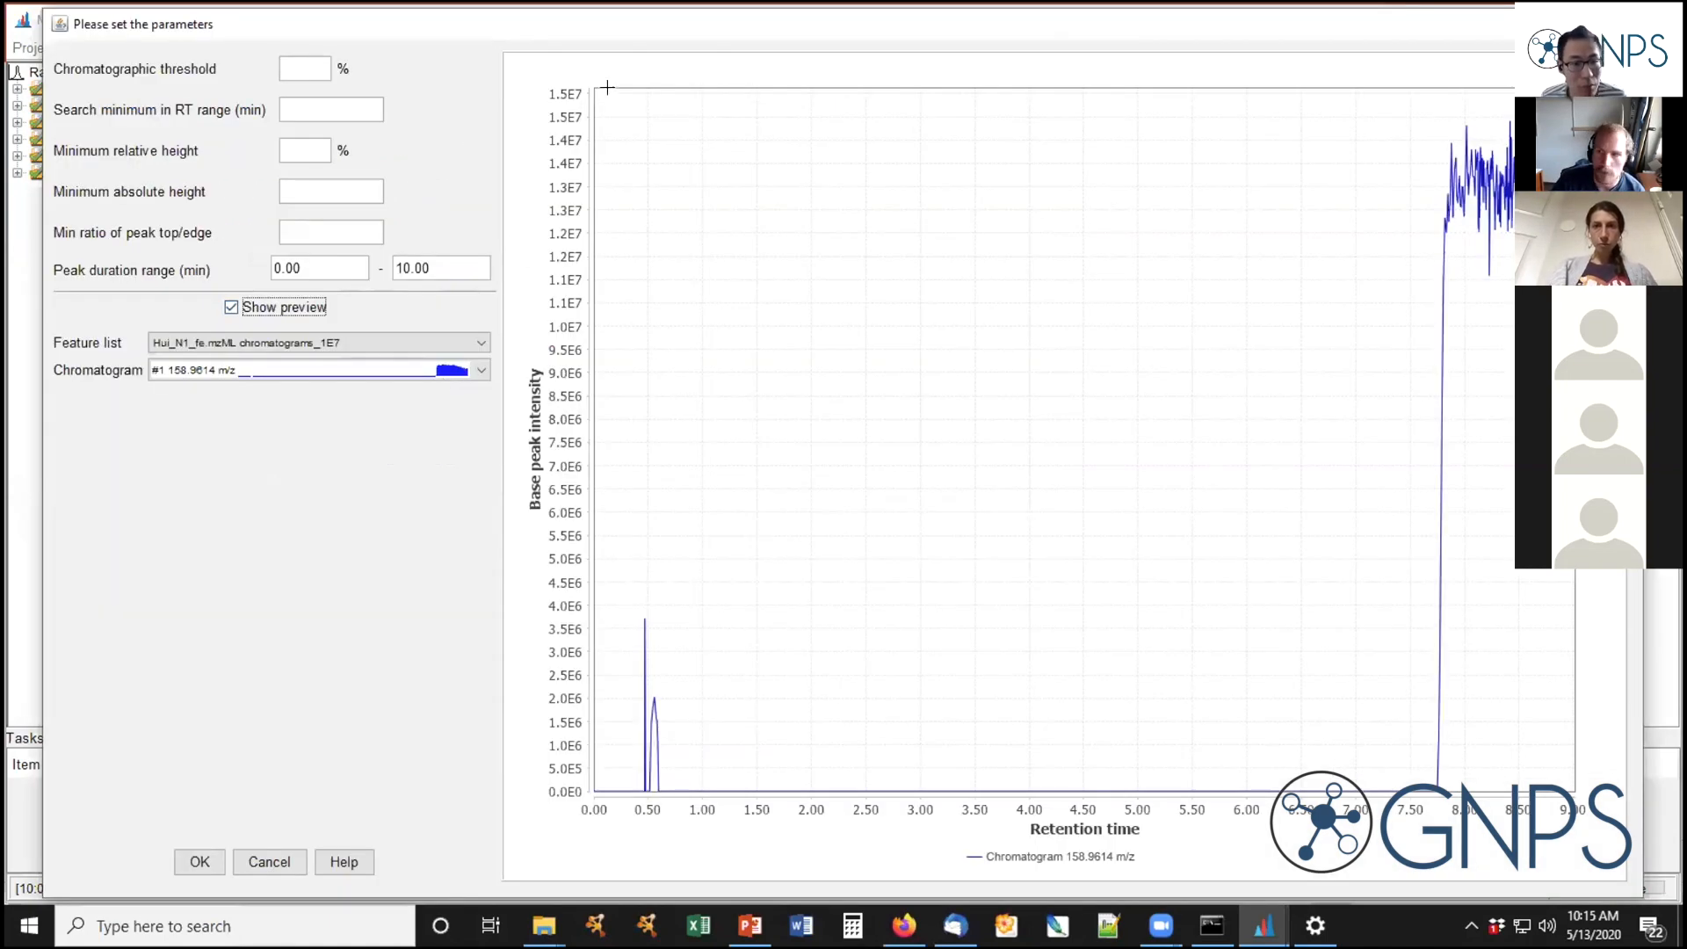
{"action": "left_click", "coordinate": [279, 343]}
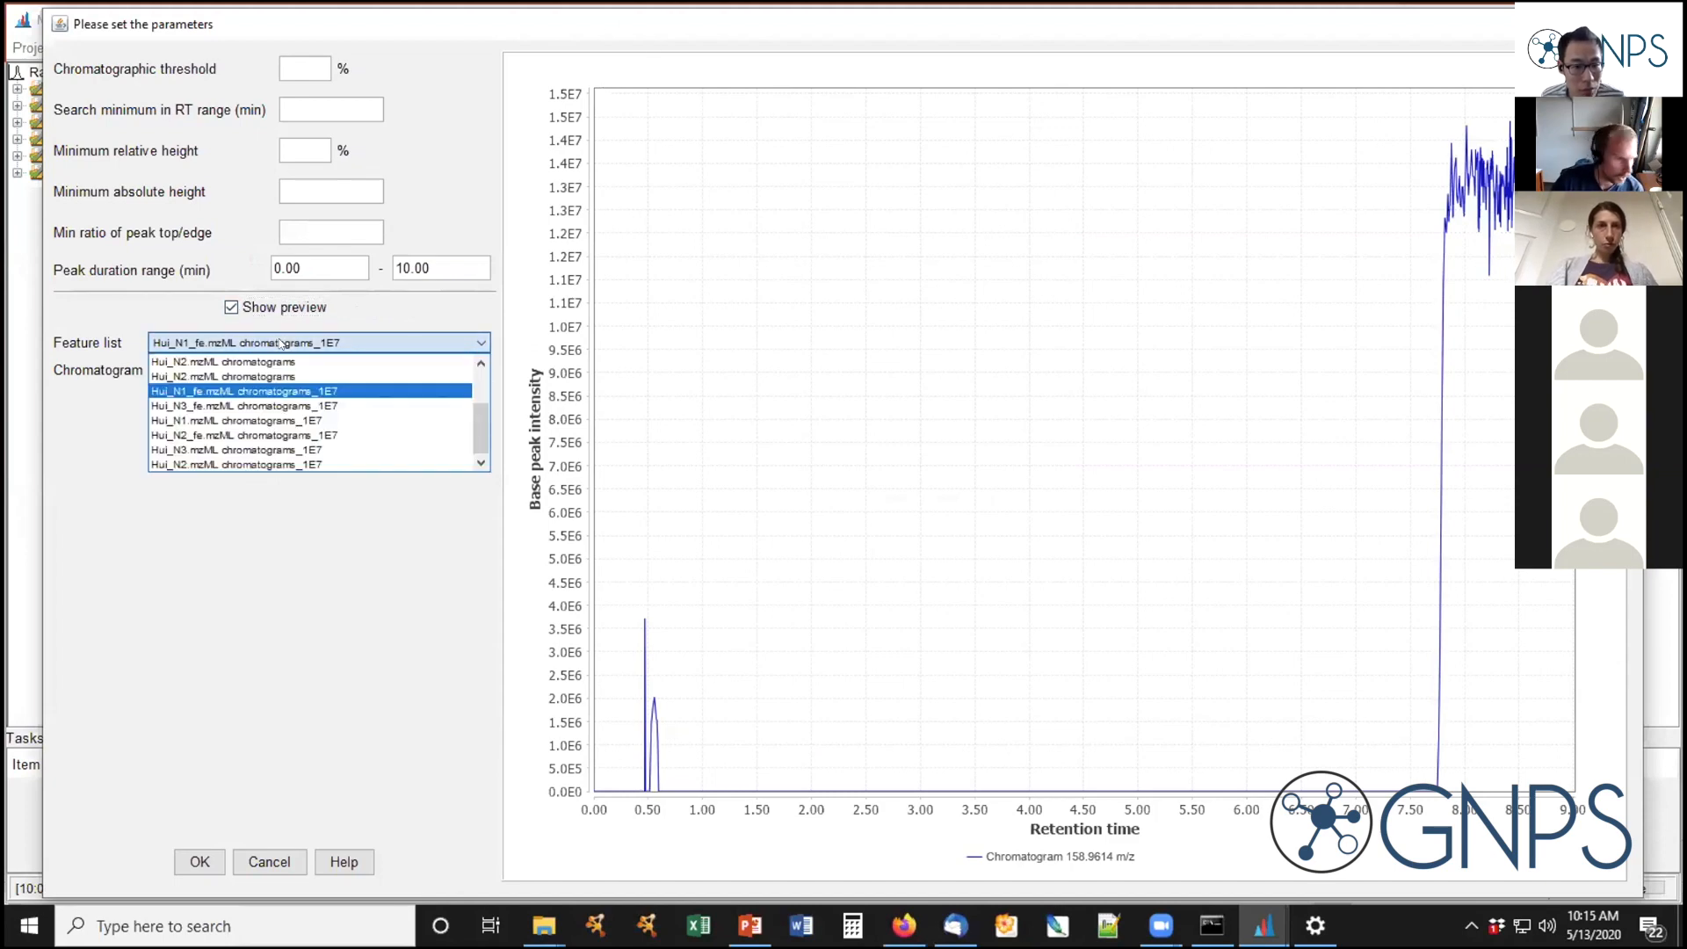
{"action": "left_click", "coordinate": [275, 387]}
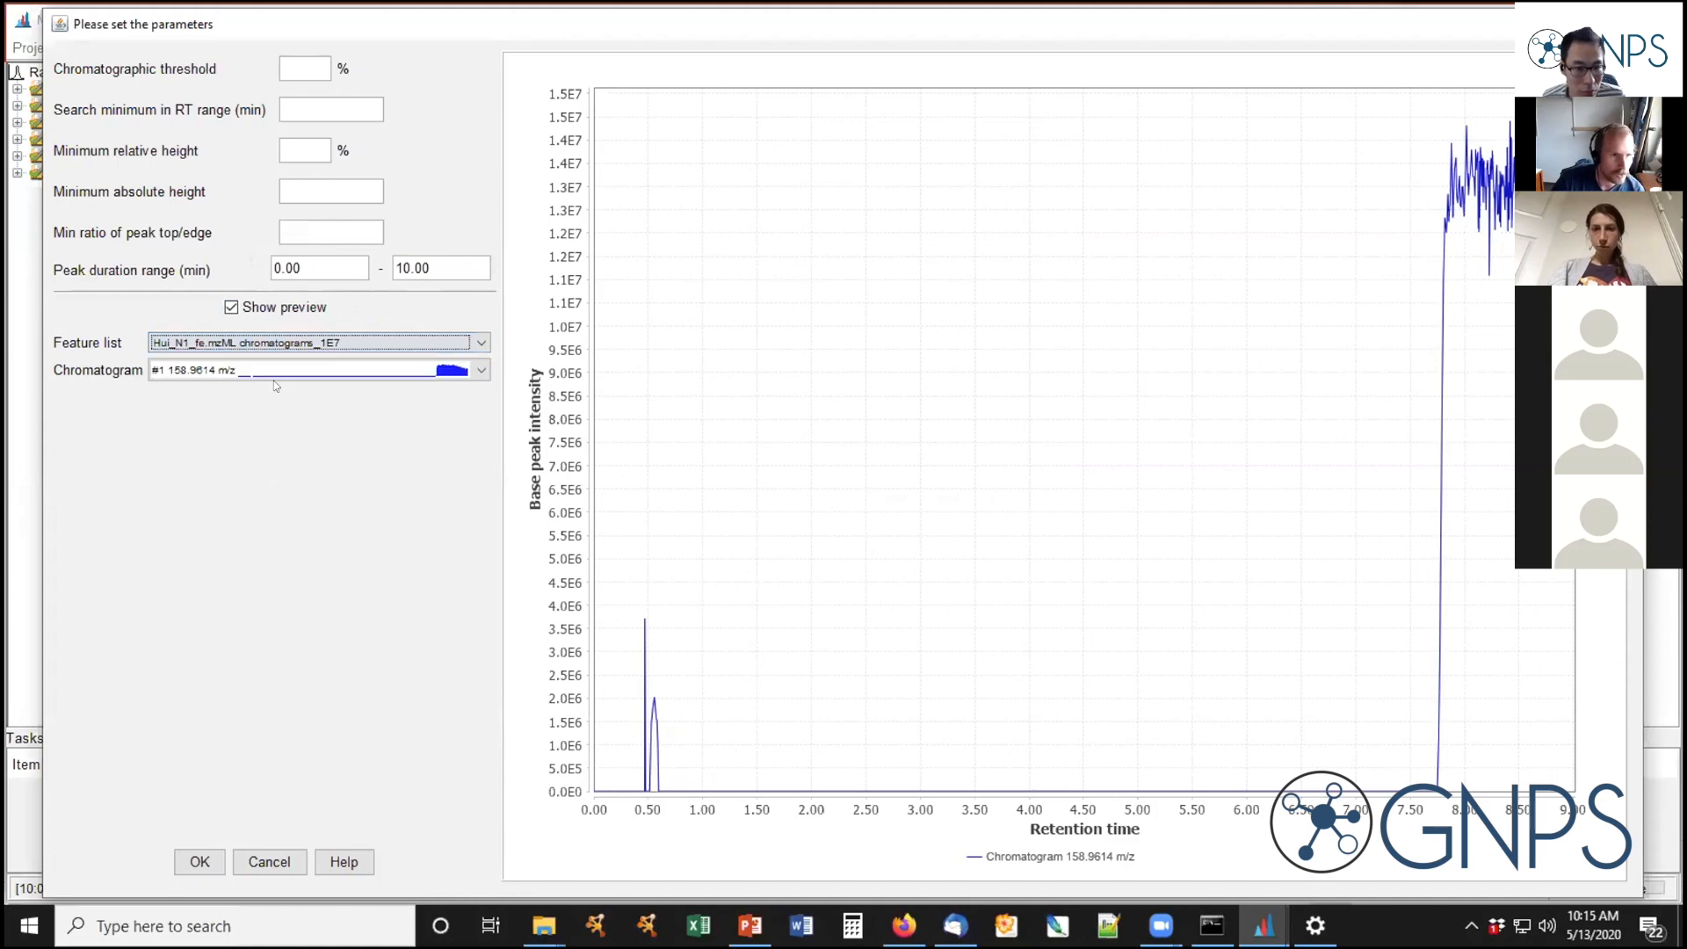
{"action": "left_click", "coordinate": [273, 373]}
{"action": "left_click_drag", "start_coordinate": [482, 408], "coordinate": [482, 428]}
{"action": "left_click", "coordinate": [299, 395]}
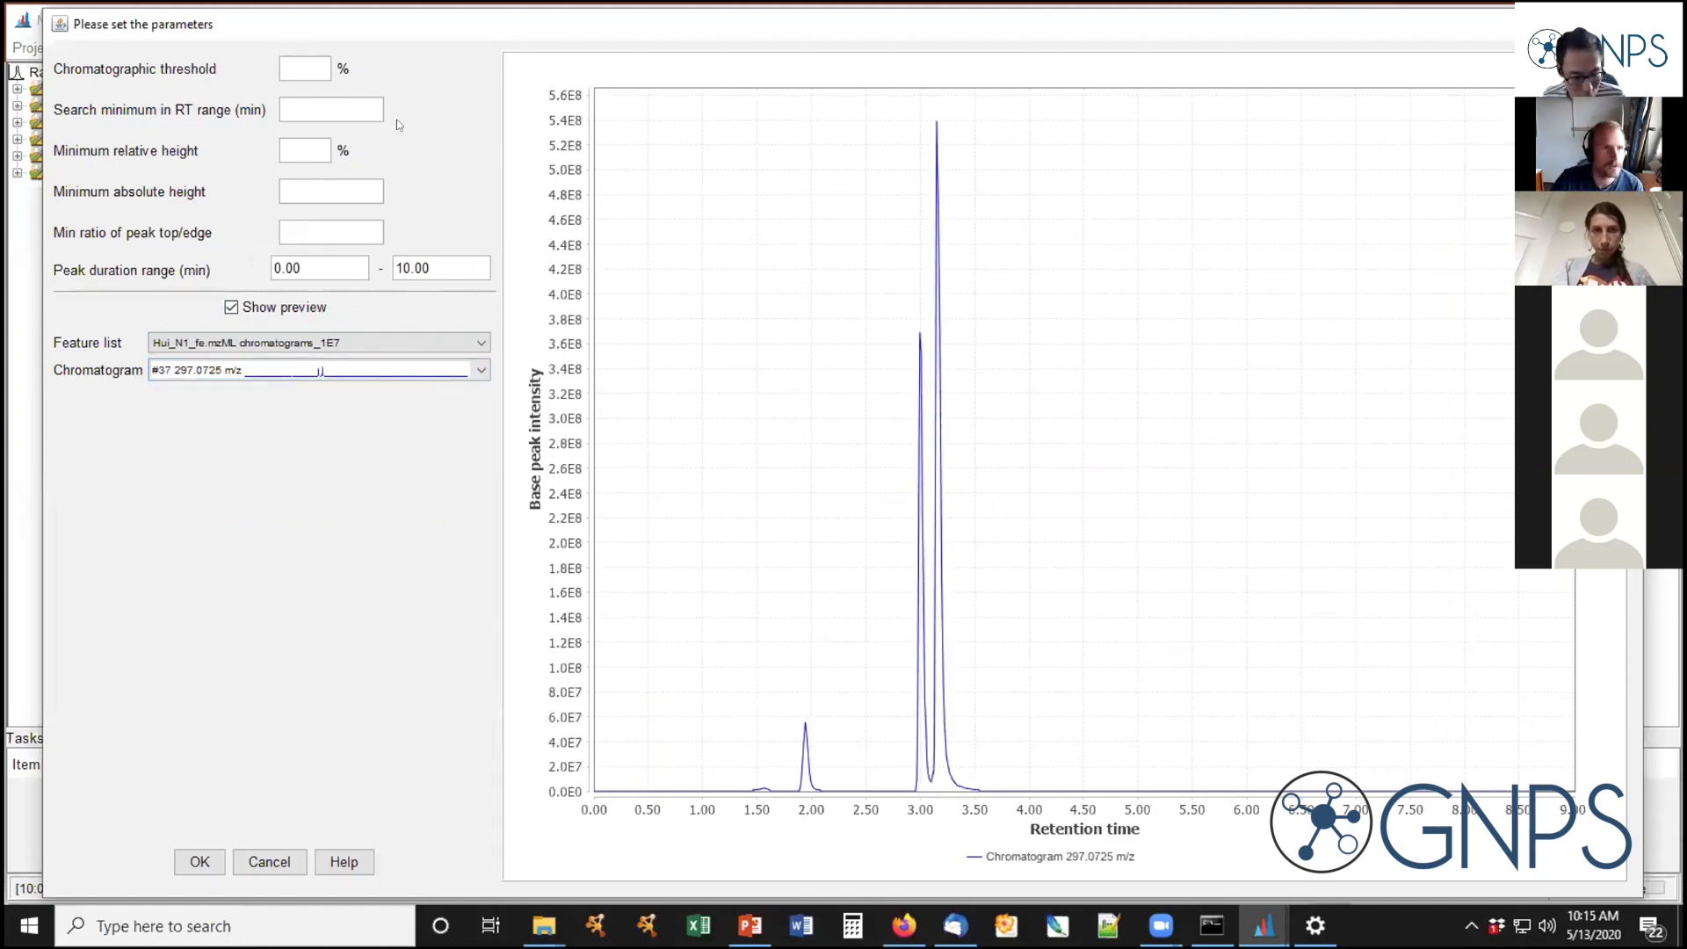
Set the chromatographic threshold to 10% and the RT range for the minimum search to 0.1 min
{"action": "type", "text": "10"}
{"action": "key", "text": "Tab"}
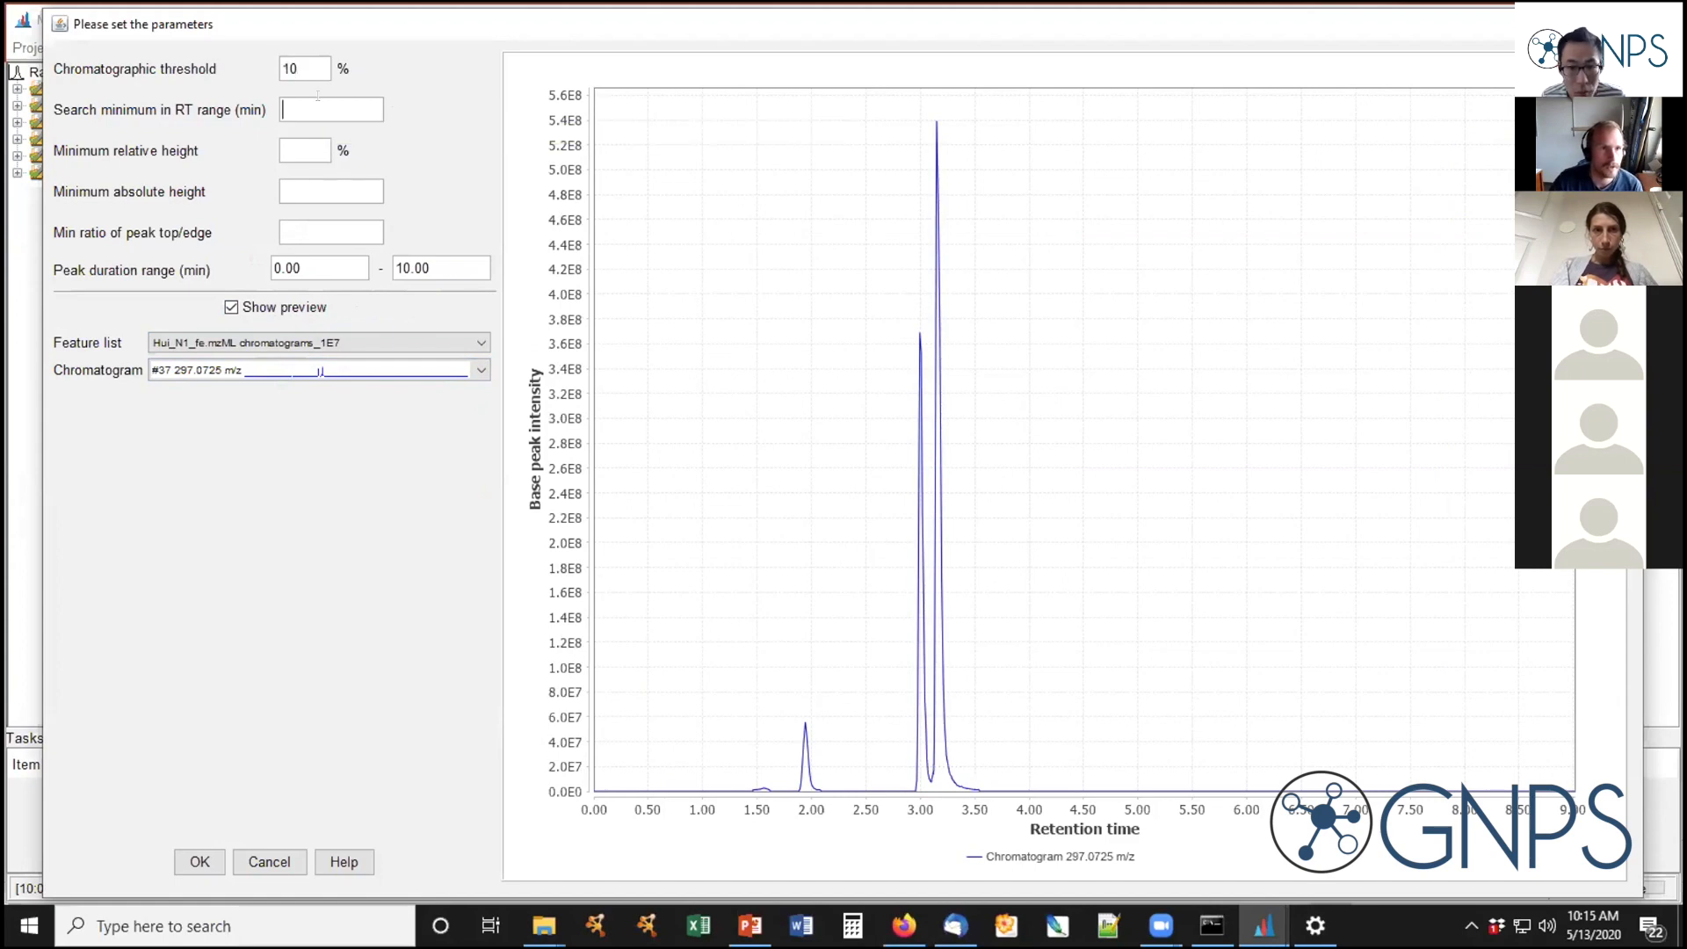
{"action": "type", "text": "0."}
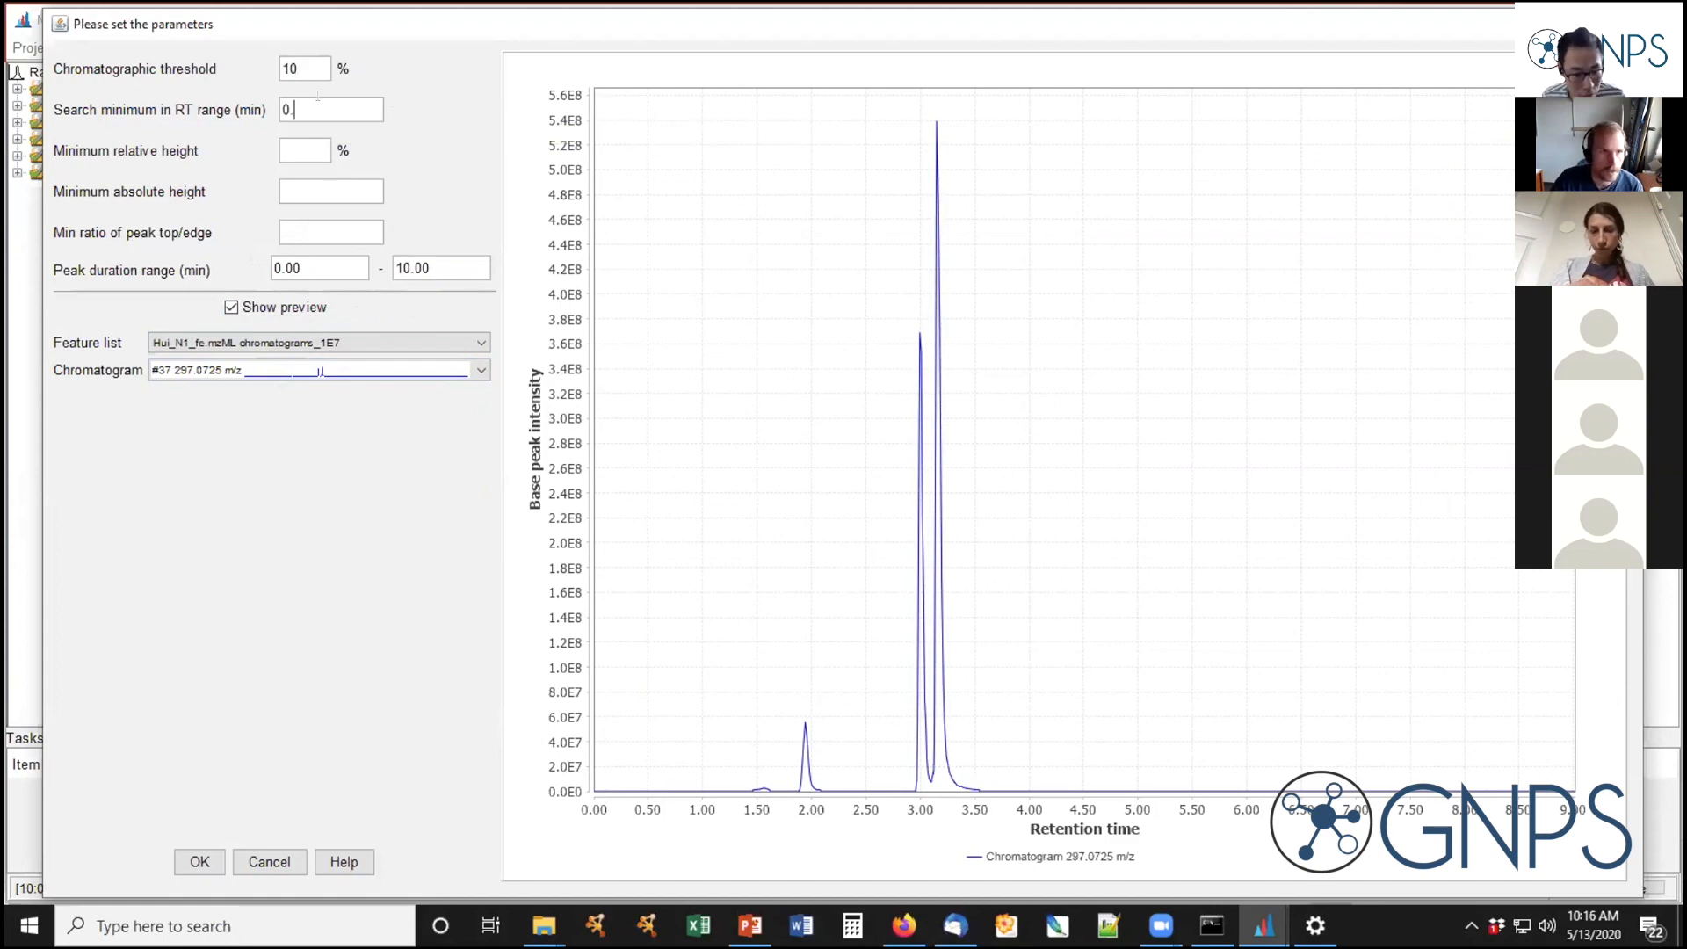
{"action": "type", "text": "1"}
Set the minimum relative height to 10% and the minimum absolute height to 1E6
{"action": "left_click", "coordinate": [297, 147]}
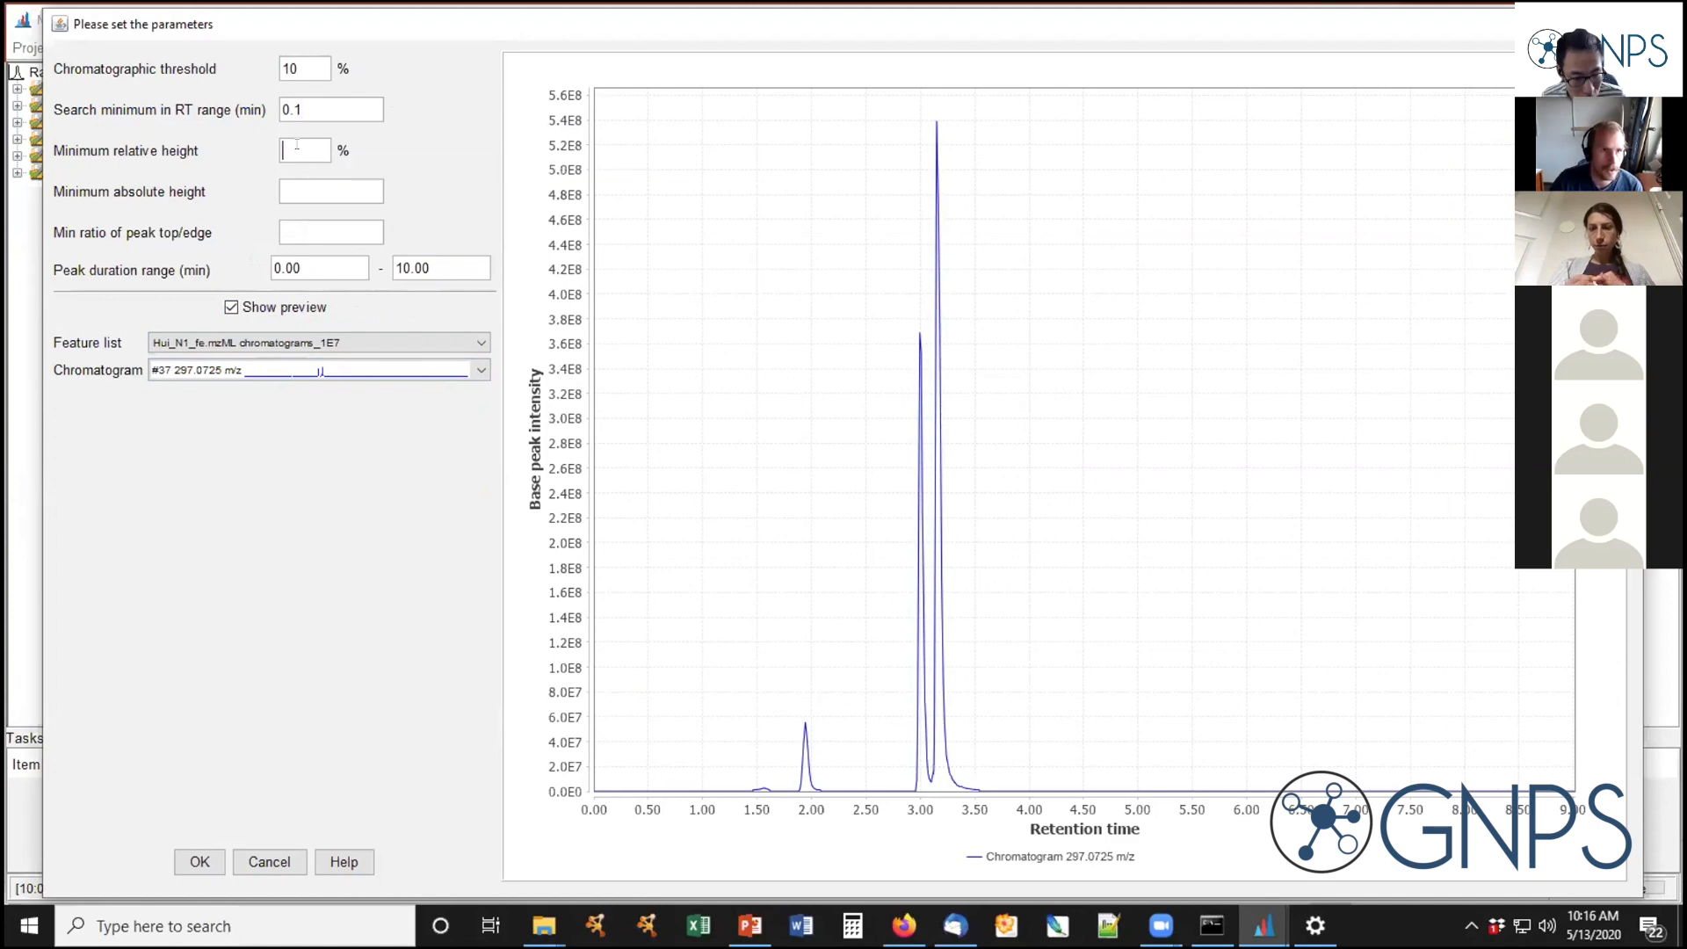
{"action": "type", "text": "1E6"}
{"action": "left_click", "coordinate": [299, 189]}
{"action": "type", "text": "1E6"}
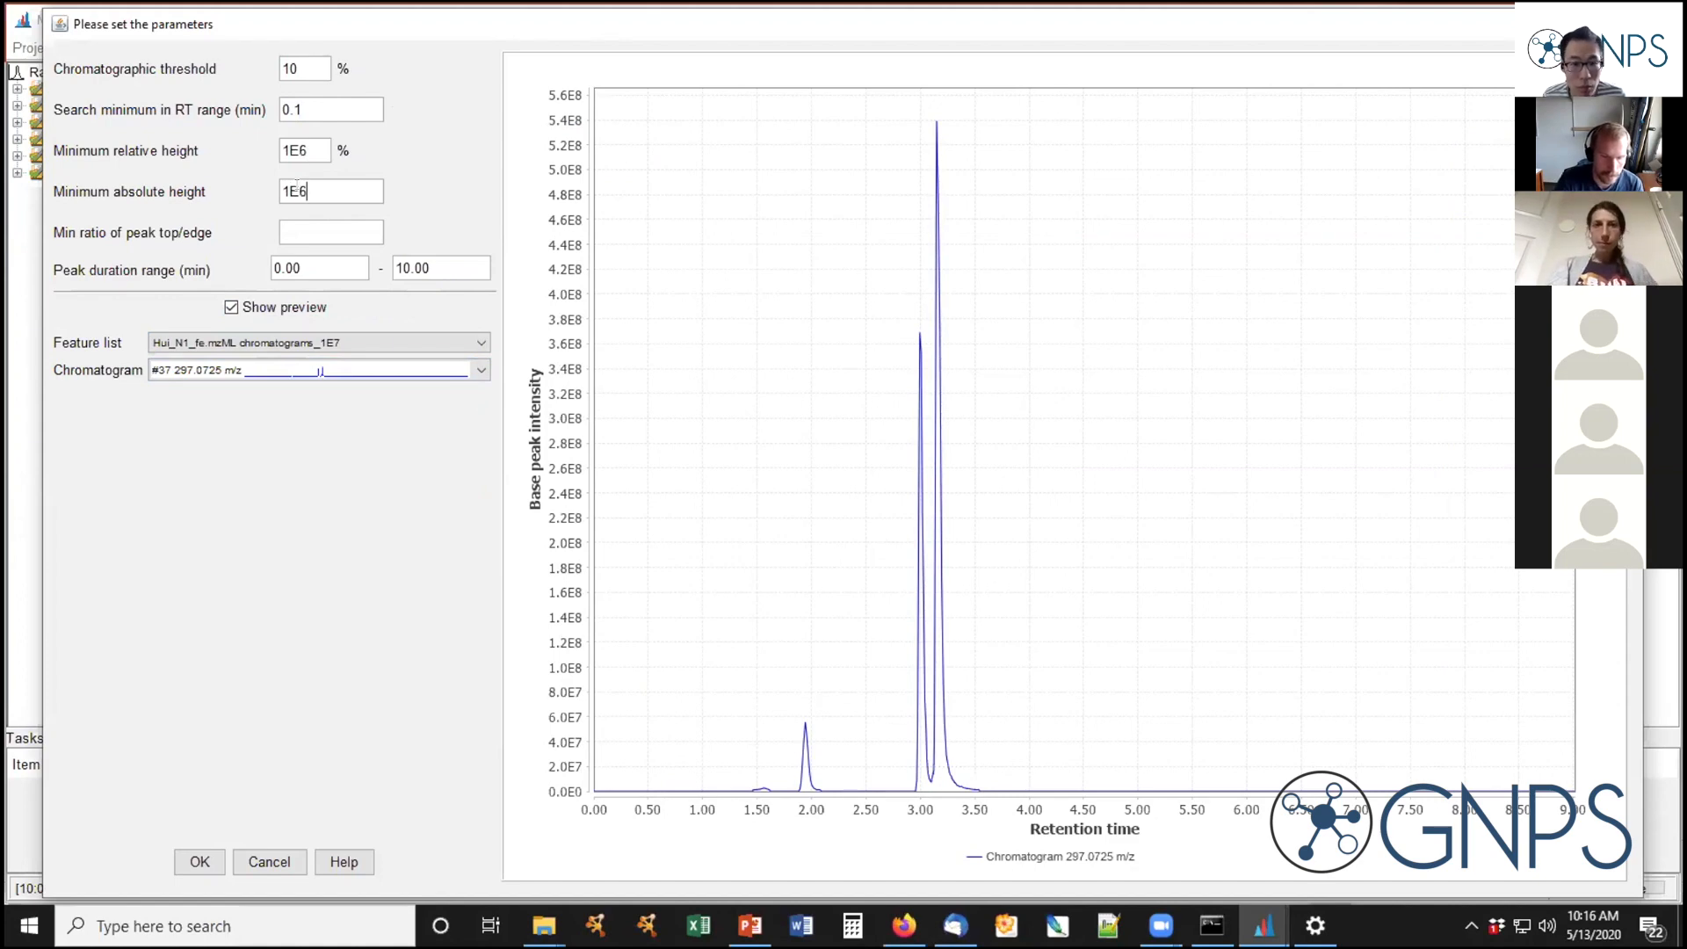
{"action": "key", "text": "shift+Tab"}
{"action": "type", "text": "10"}
{"action": "left_click", "coordinate": [319, 226]}
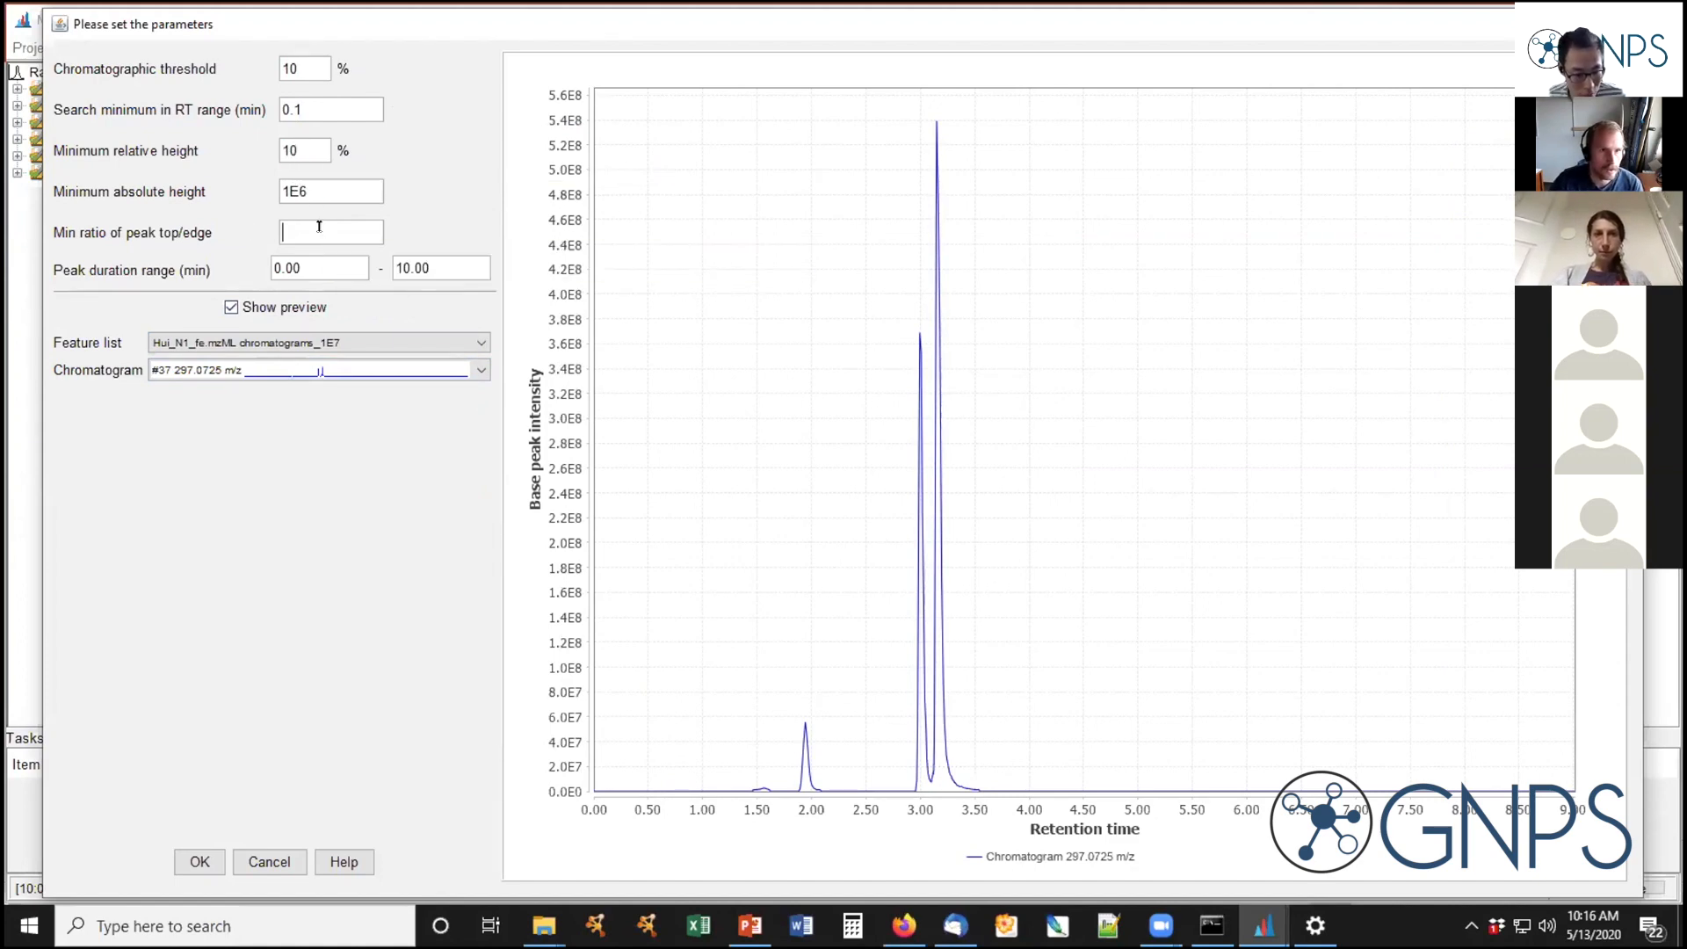
Set the minimum ratio of peak top/edge to 1 for the Local minimum search
{"action": "type", "text": "1"}
{"action": "left_click", "coordinate": [345, 181]}
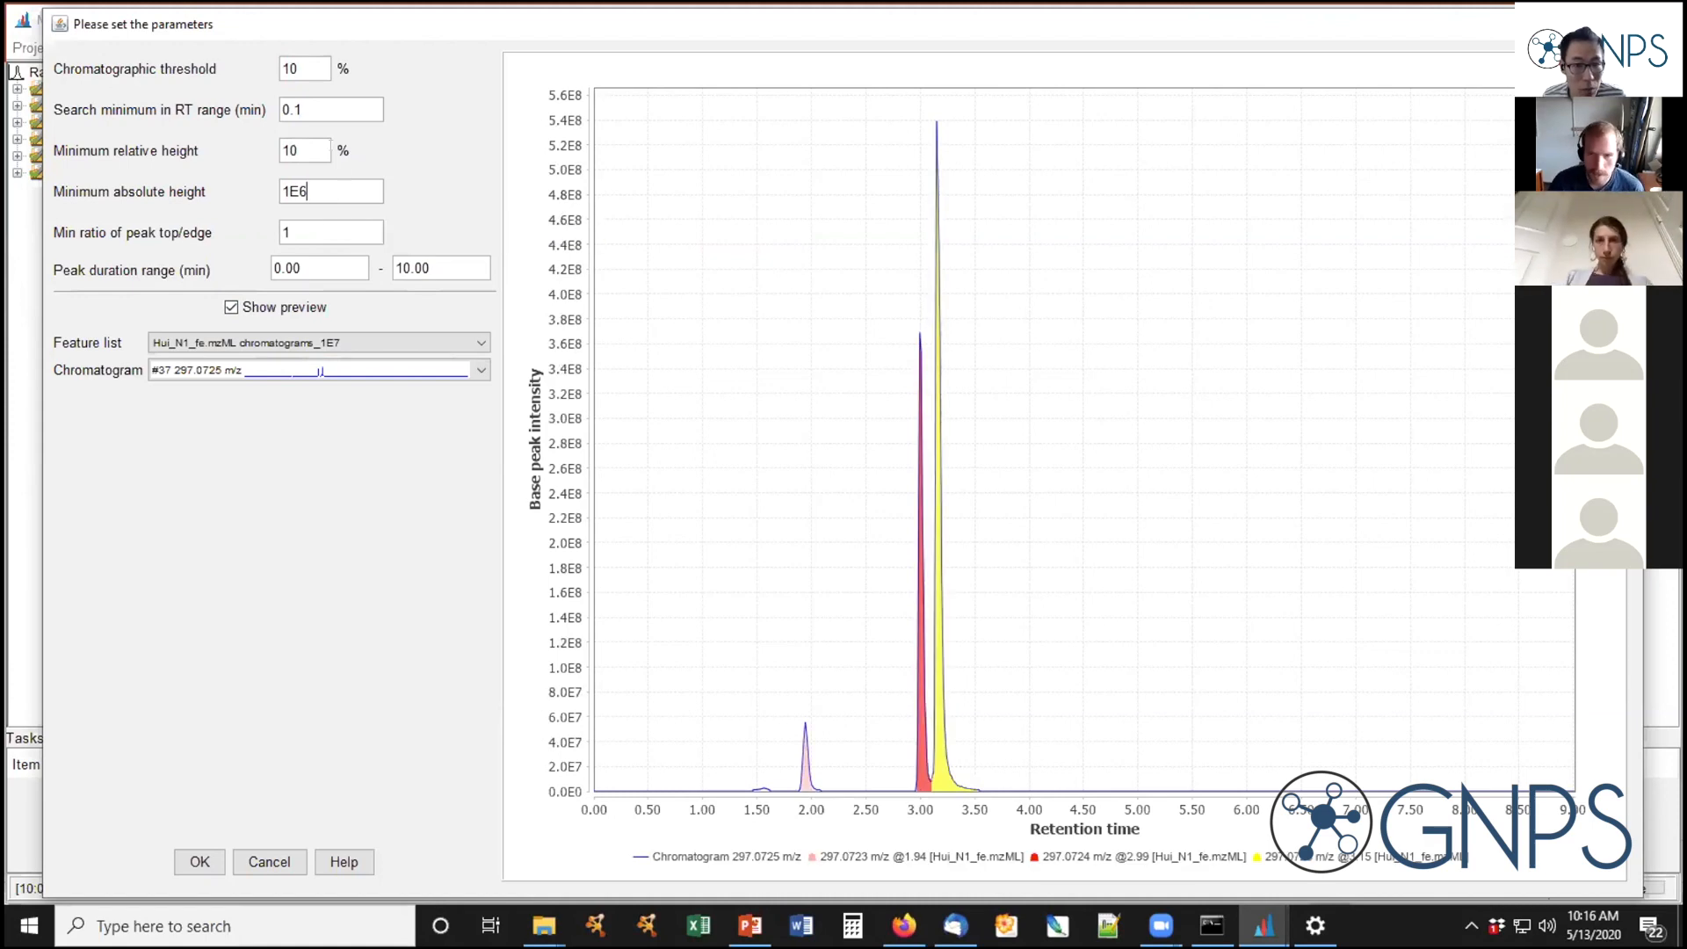
{"action": "mouse_move", "coordinate": [911, 720]}
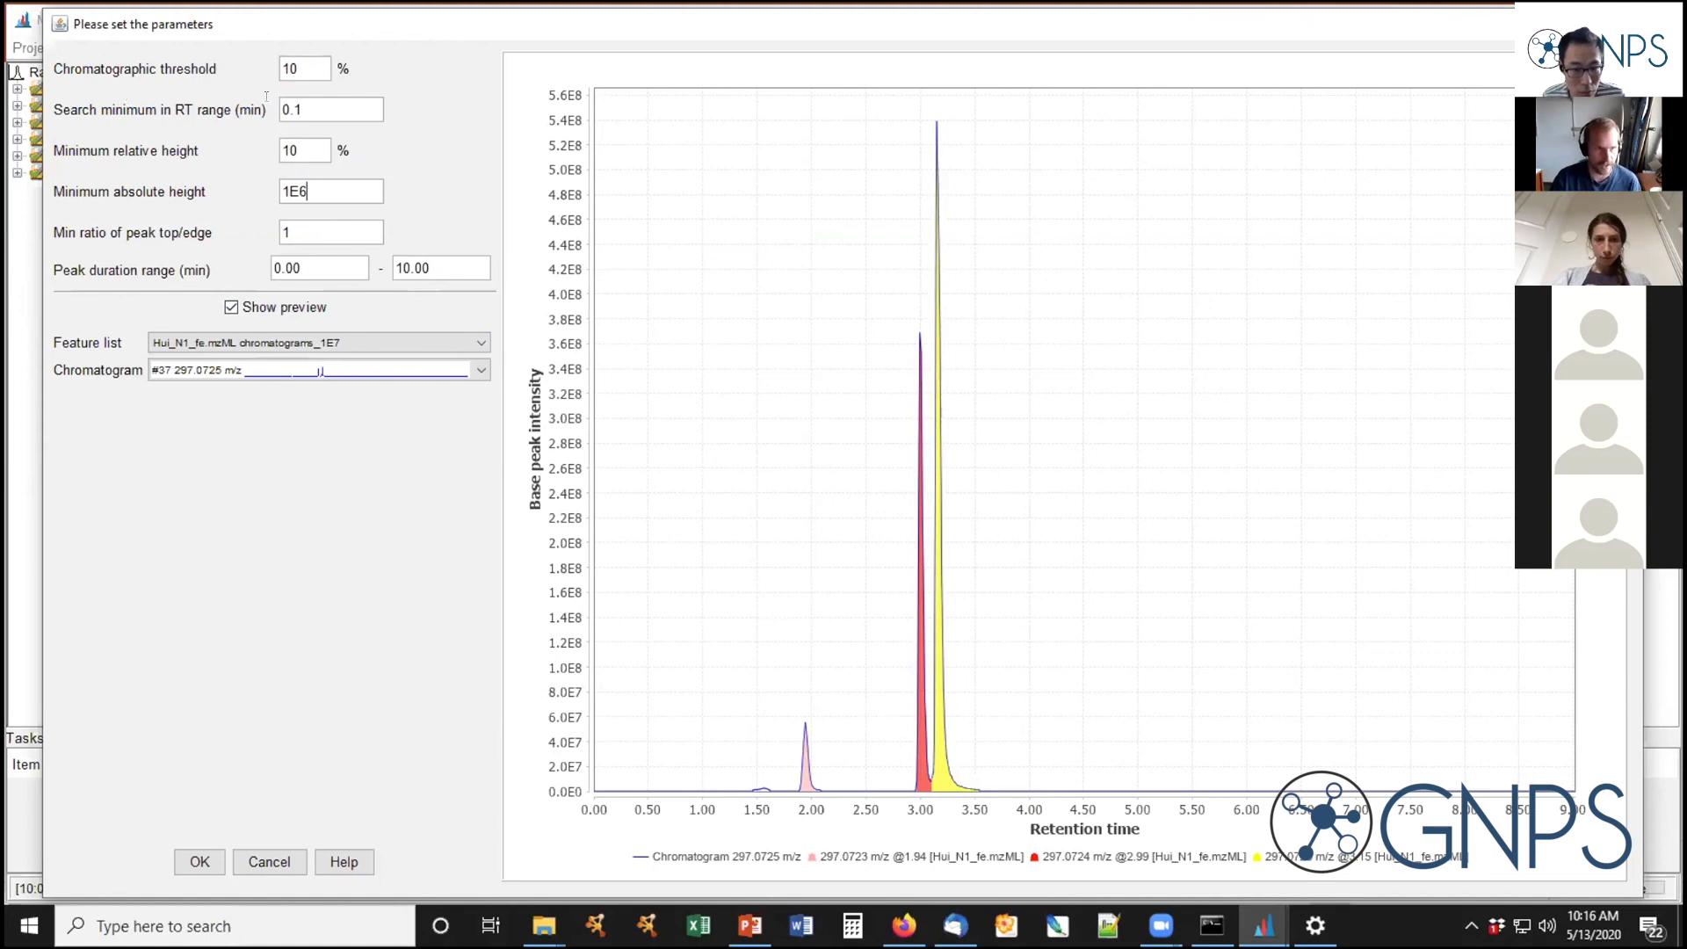
Set the chromatographic threshold to 5%
{"action": "mouse_move", "coordinate": [280, 95]}
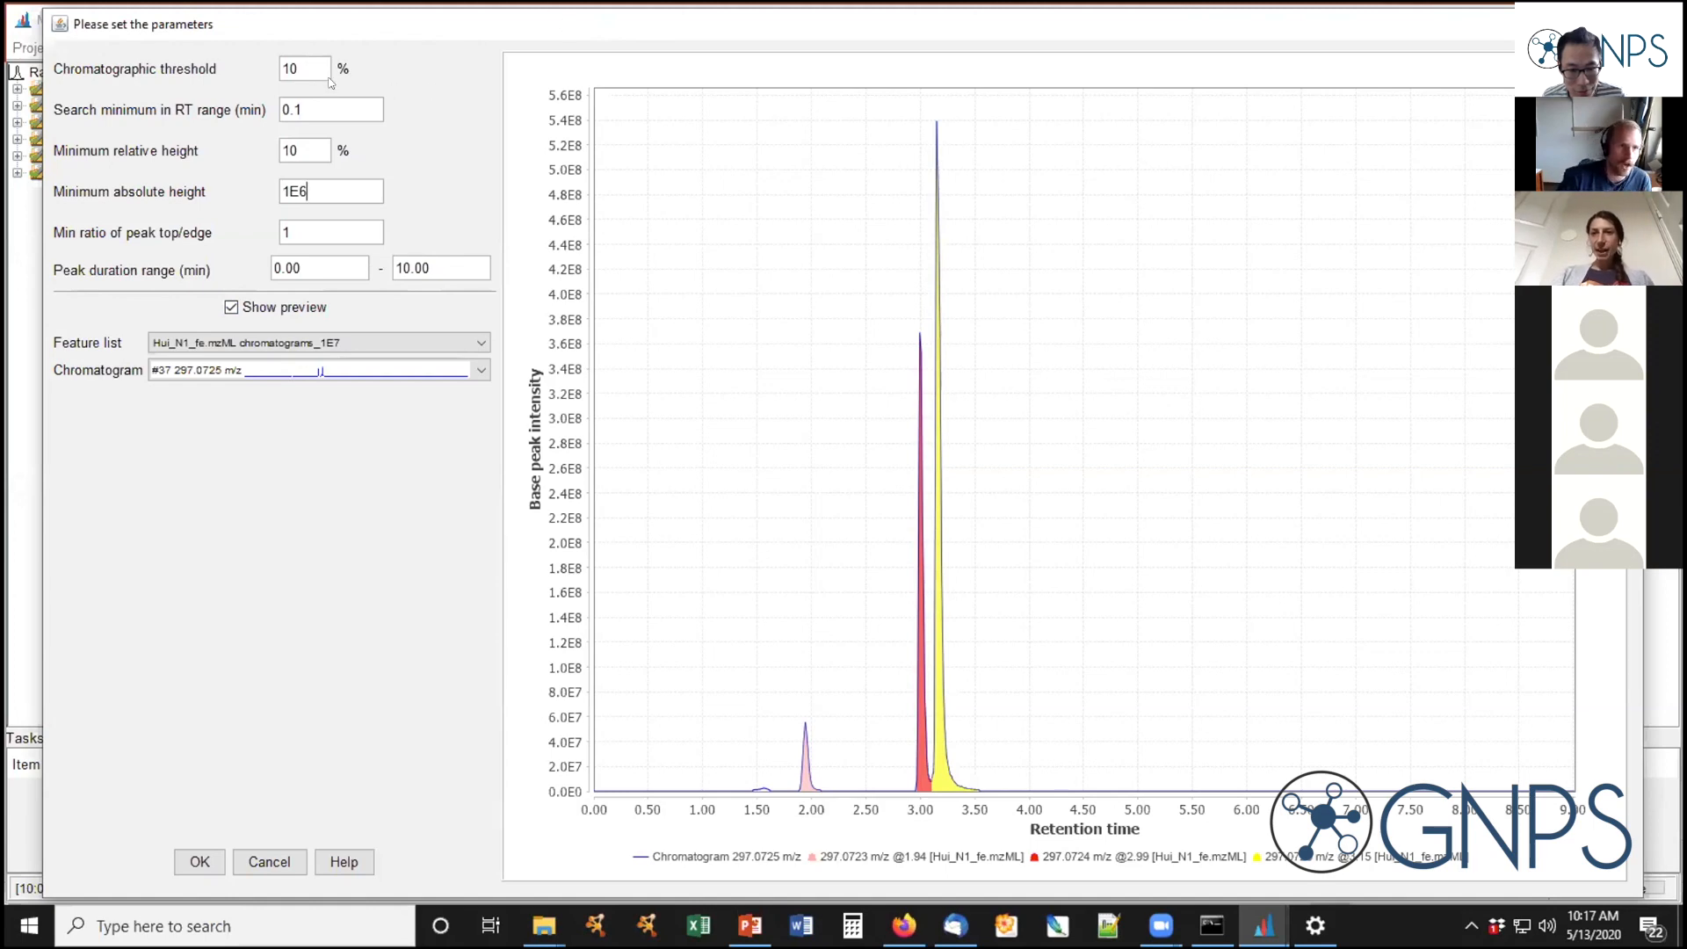
{"action": "mouse_move", "coordinate": [320, 67]}
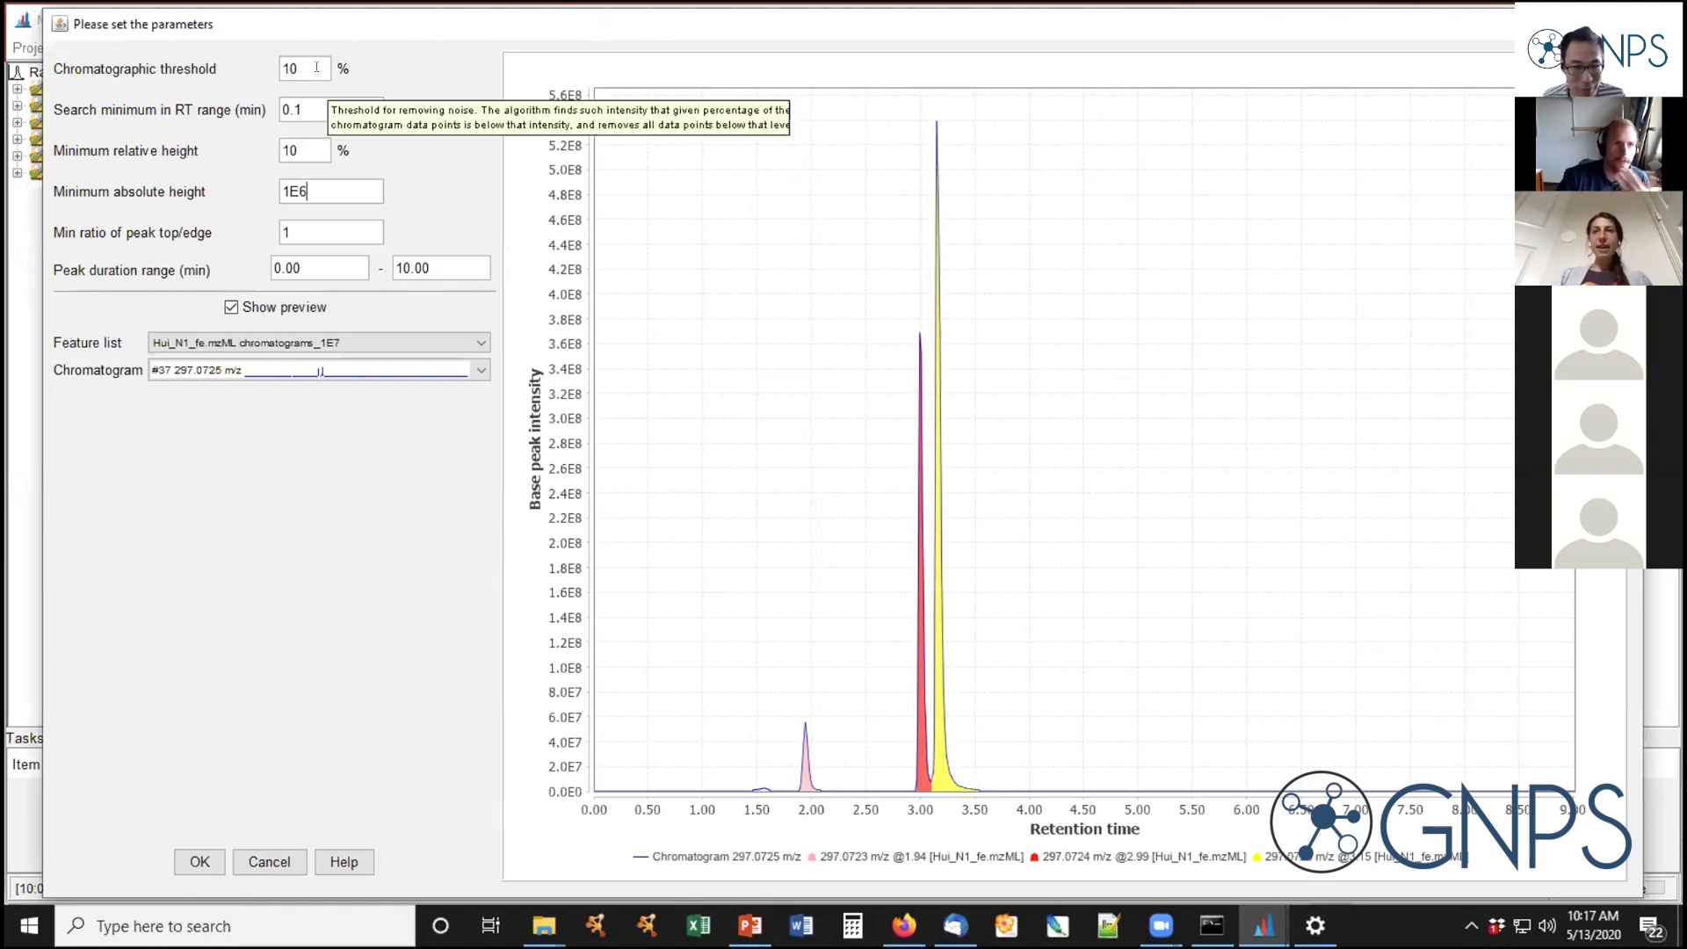
{"action": "left_click", "coordinate": [317, 67]}
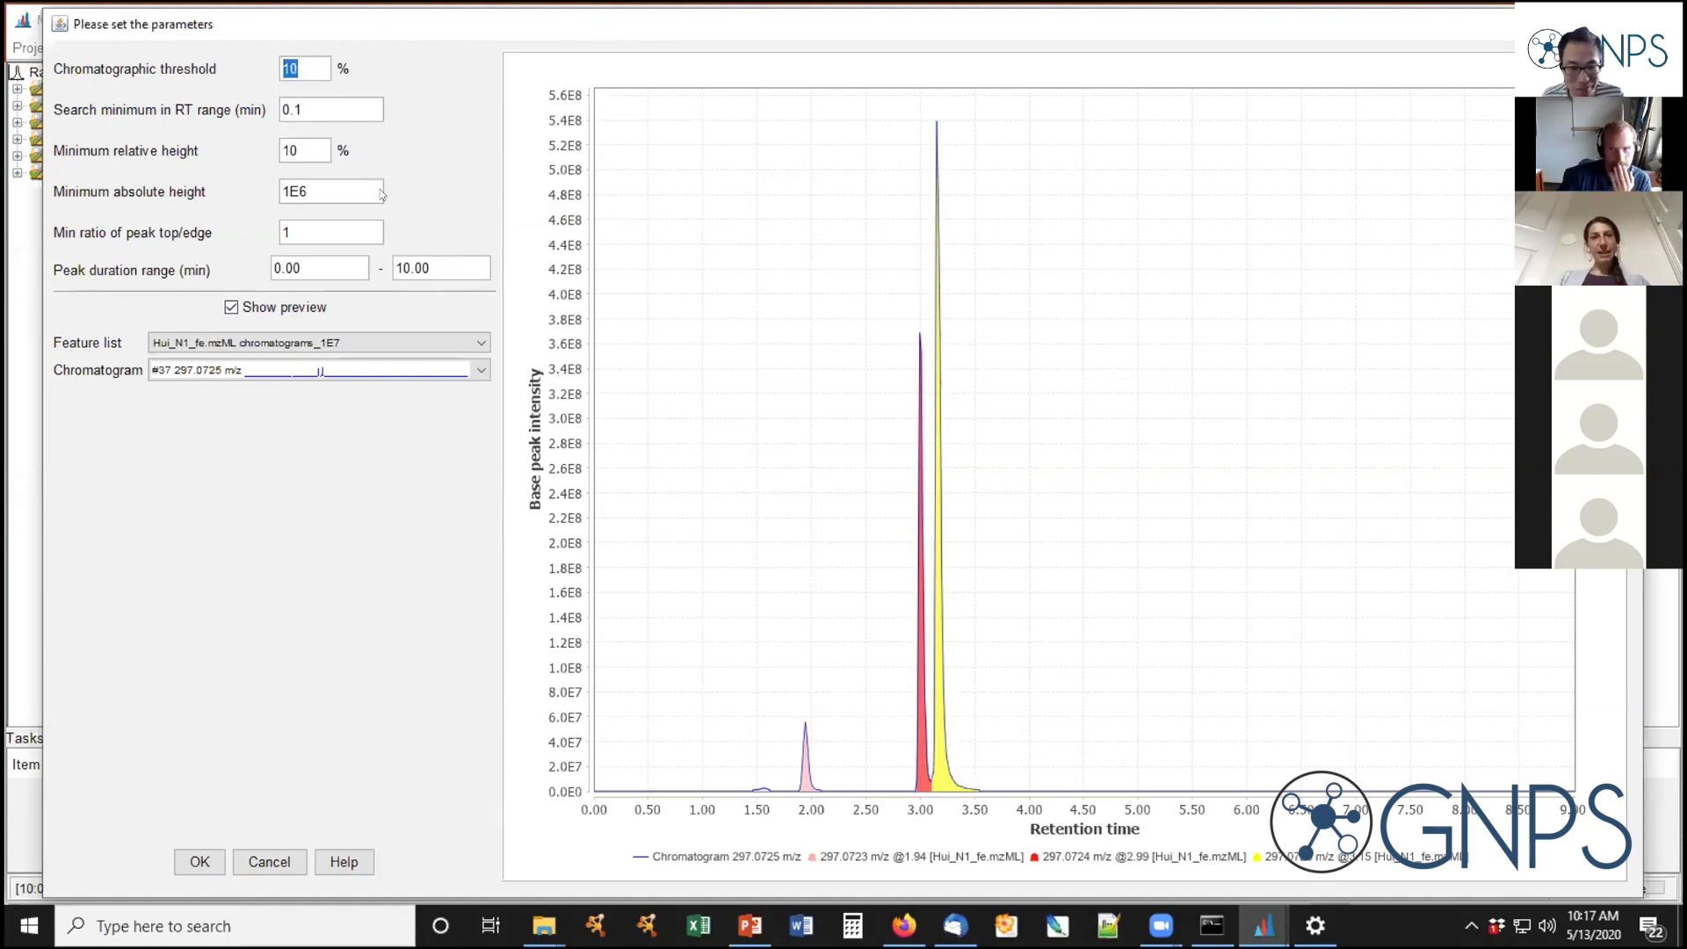
{"action": "mouse_move", "coordinate": [371, 192]}
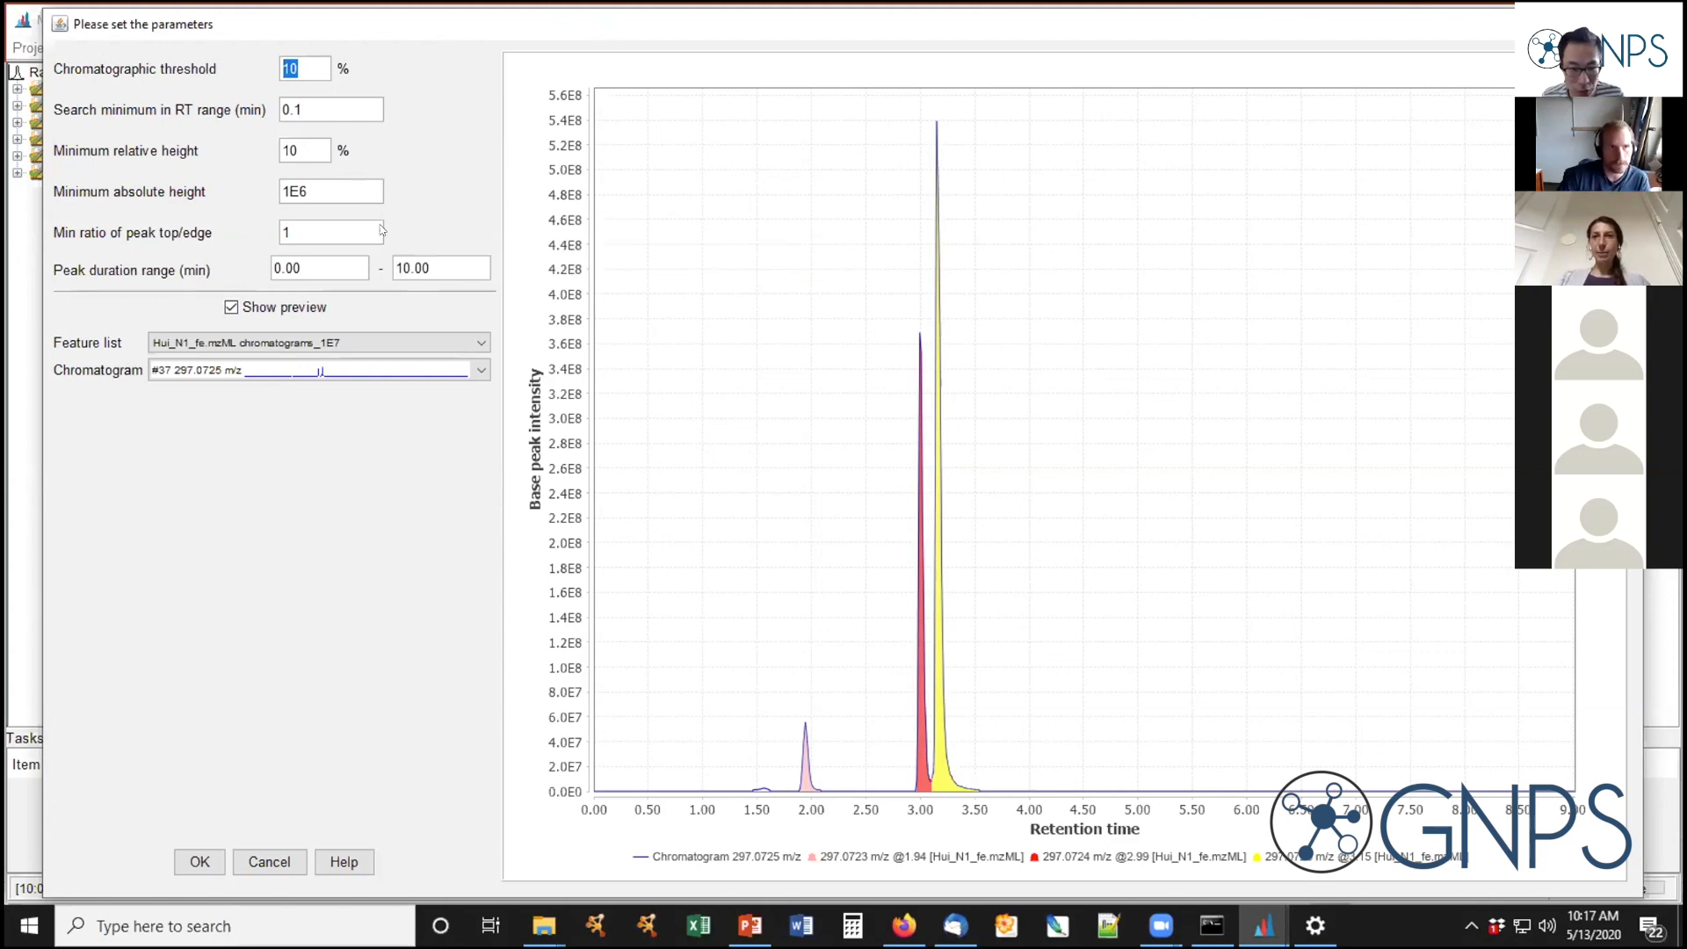
{"action": "mouse_move", "coordinate": [381, 220]}
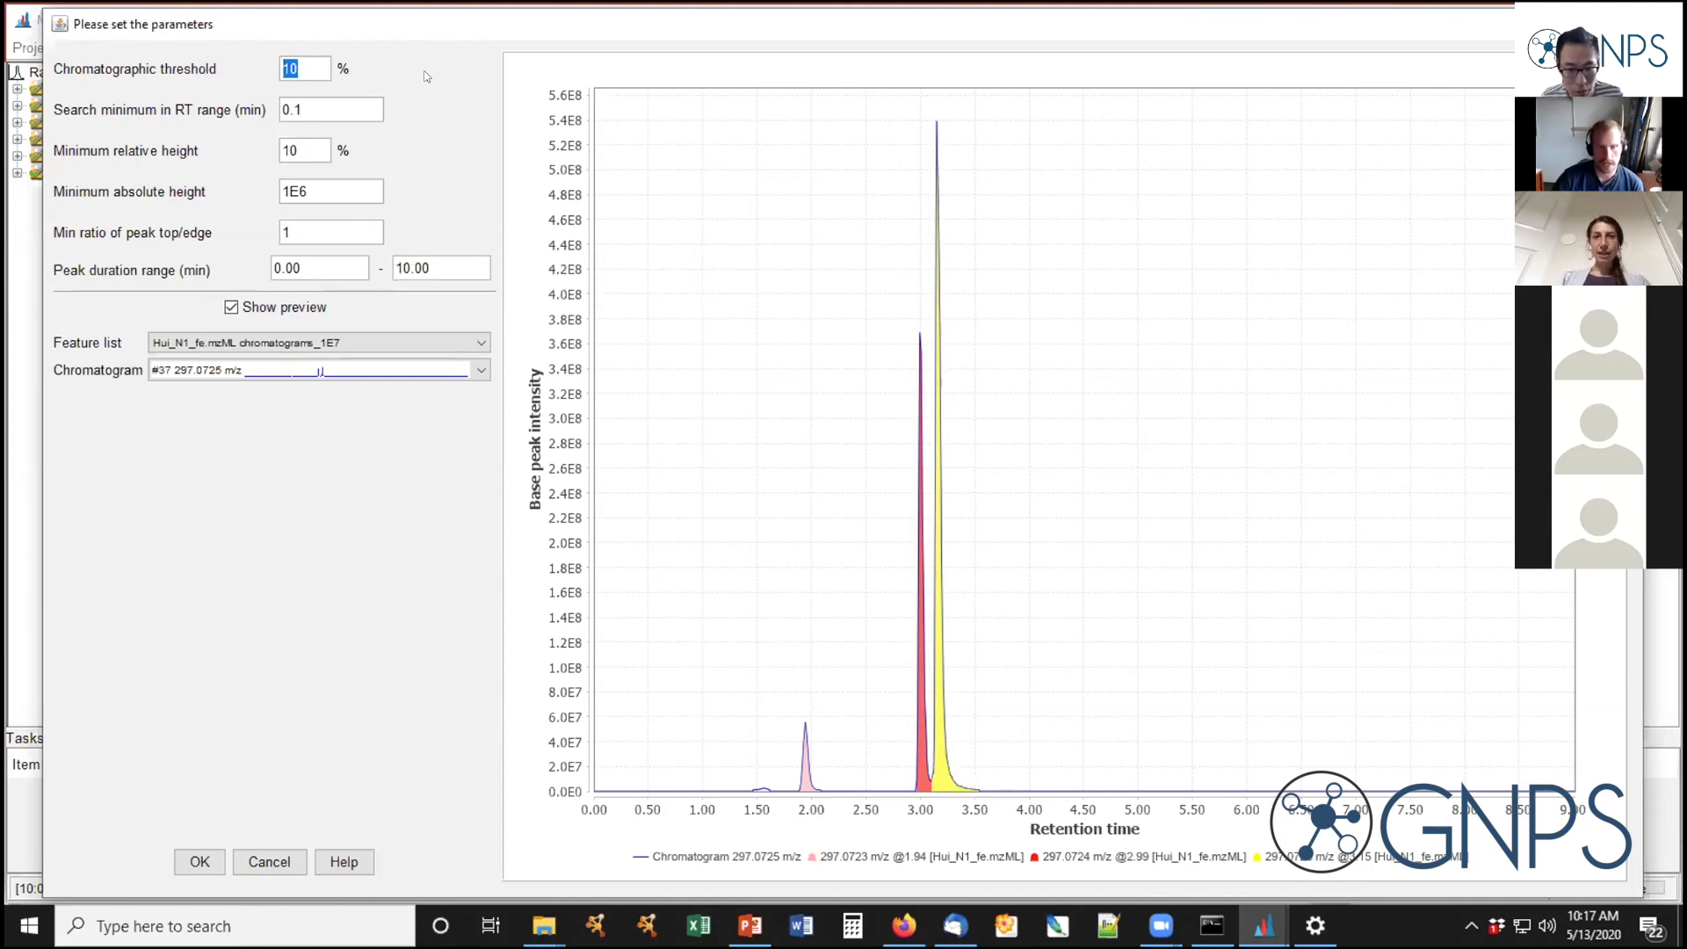
{"action": "left_click", "coordinate": [315, 59]}
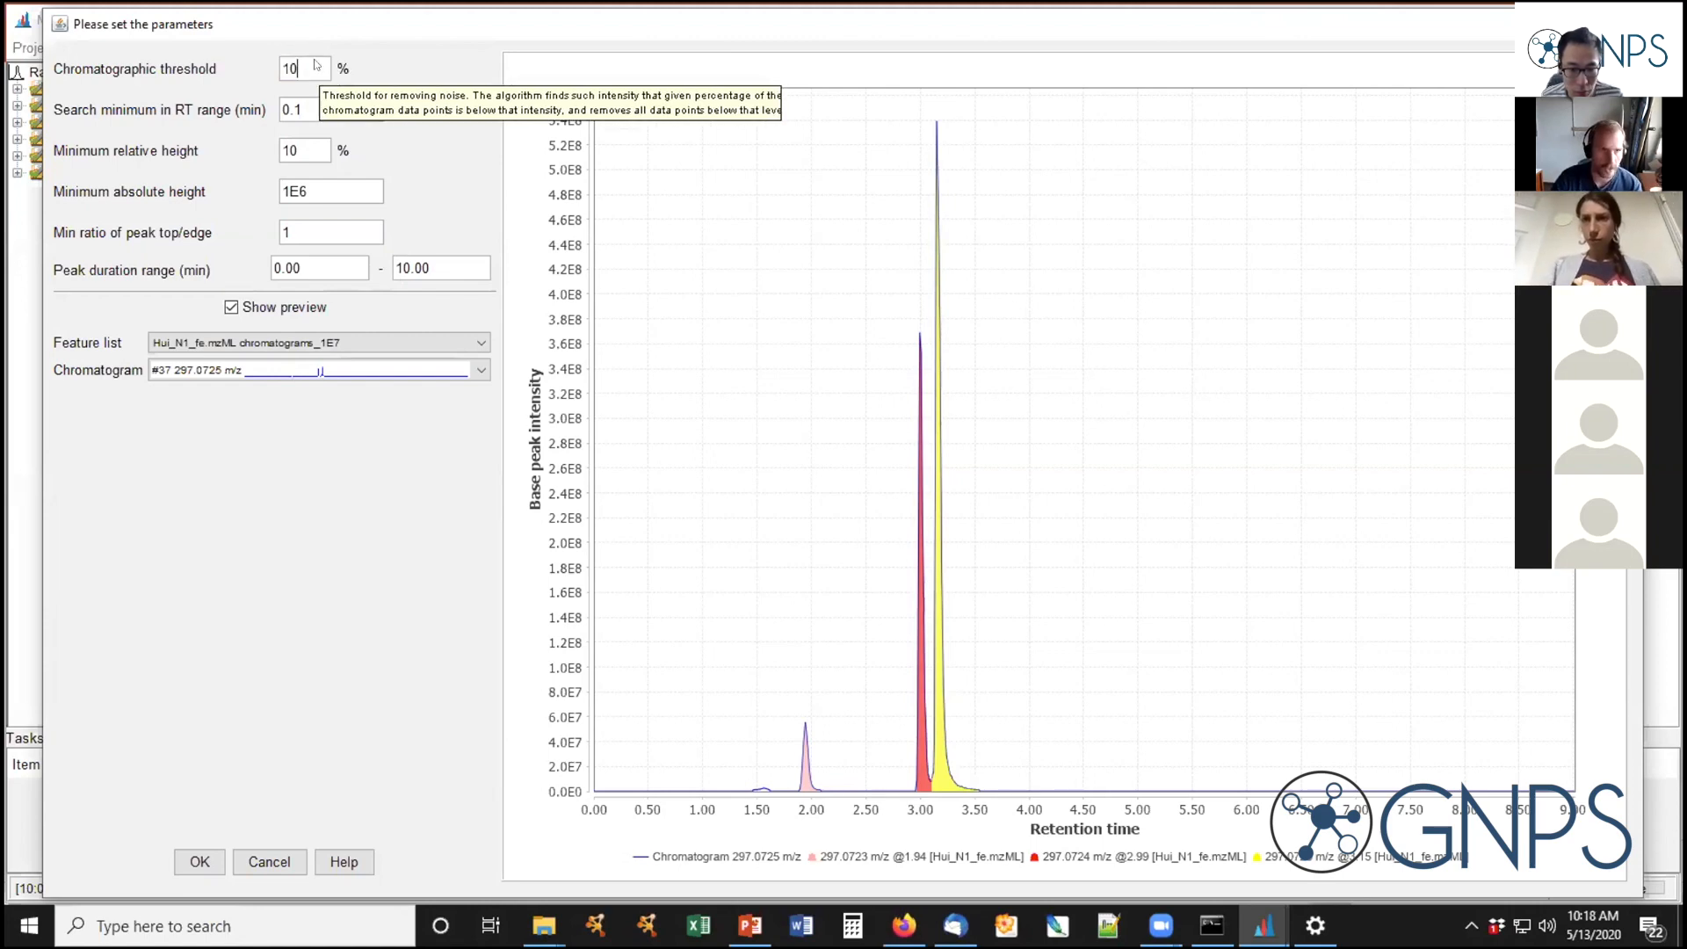
{"action": "key", "text": "BackSpace"}
{"action": "key", "text": "BackSpace"}
{"action": "type", "text": "5"}
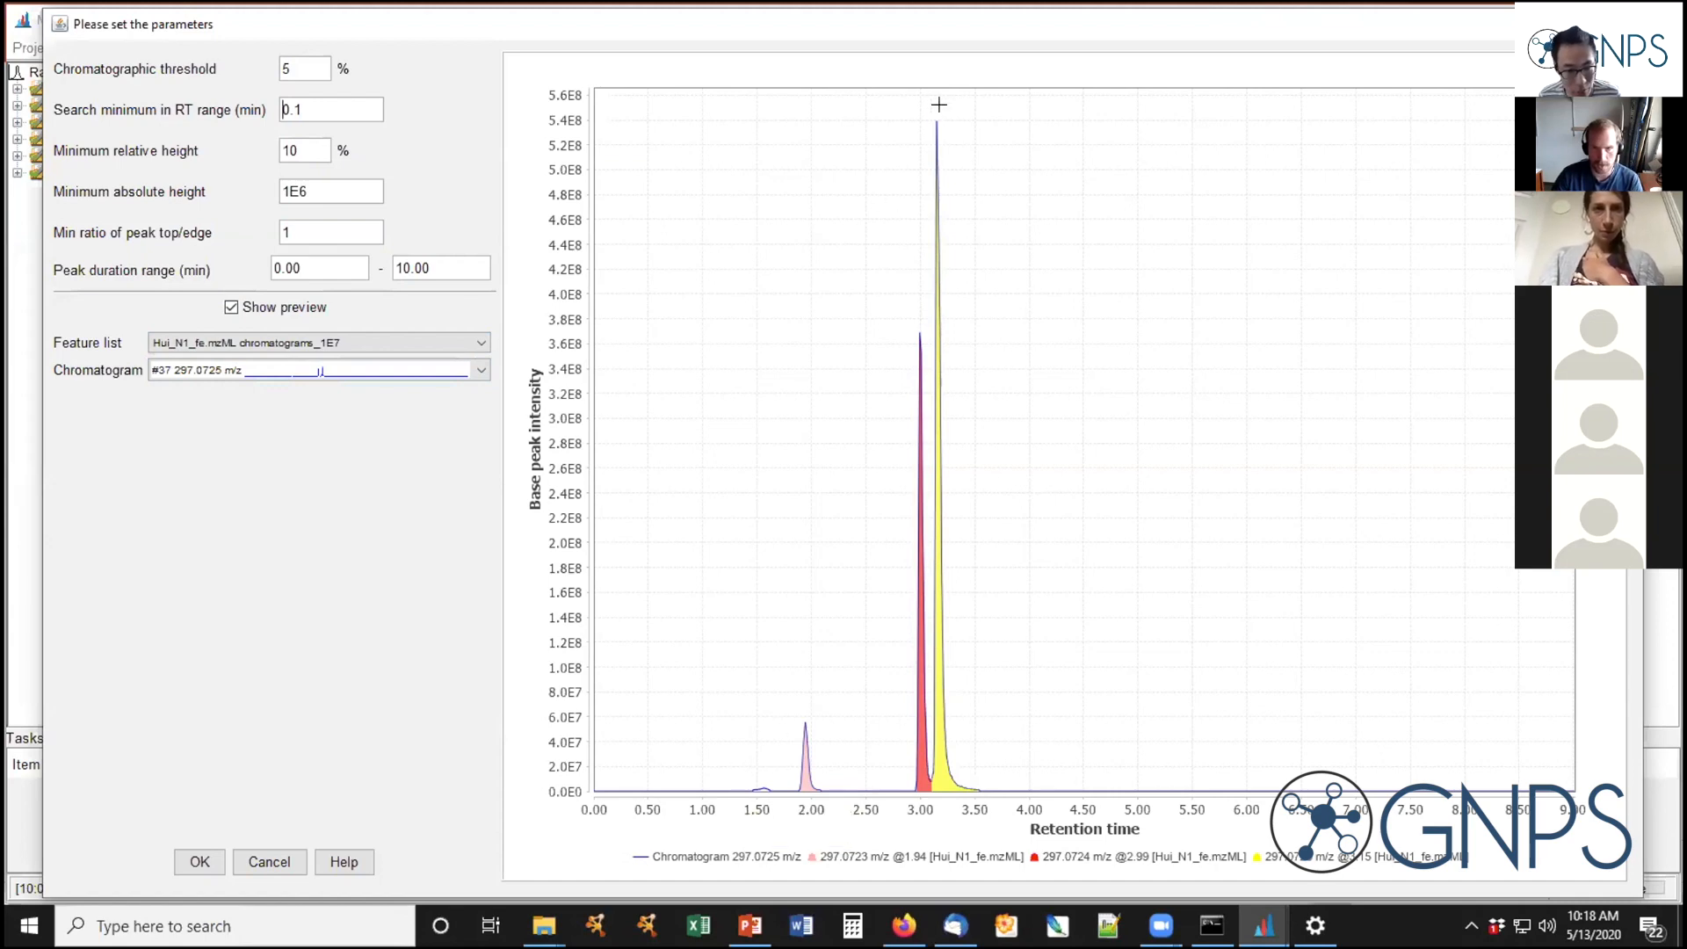
Try a minimum relative height of 50% on the previewed chromatogram and set it back to 10%
{"action": "left_click", "coordinate": [296, 151]}
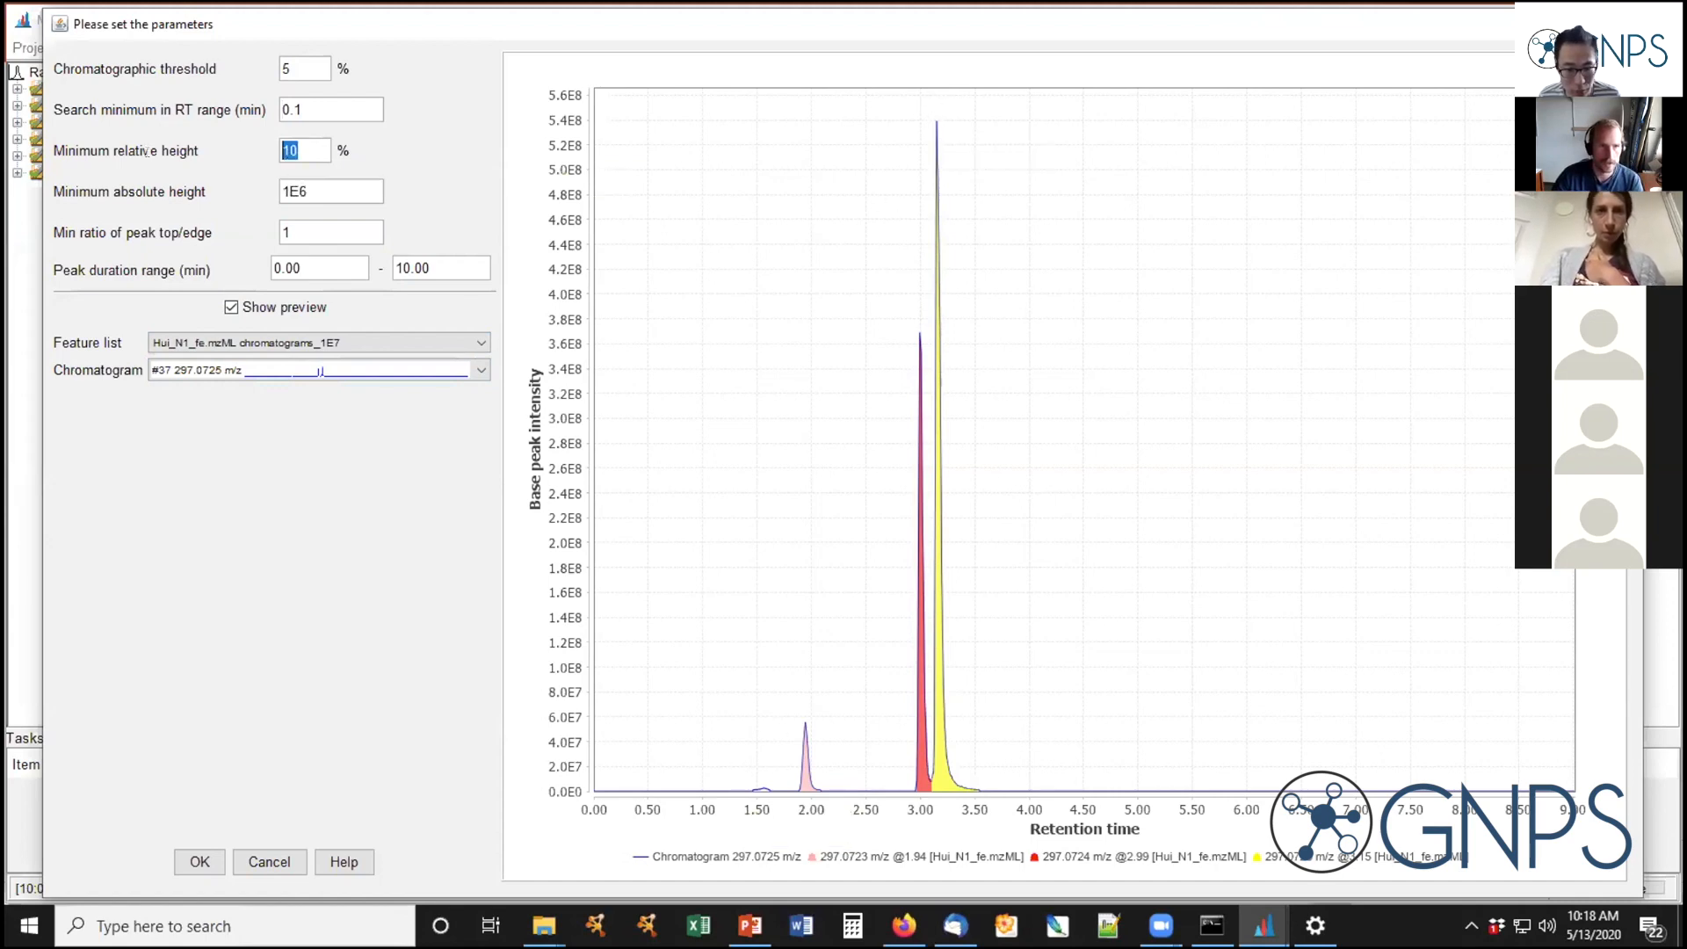
{"action": "type", "text": "50"}
{"action": "key", "text": "BackSpace"}
{"action": "key", "text": "BackSpace"}
{"action": "key", "text": "BackSpace"}
{"action": "key", "text": "BackSpace"}
{"action": "type", "text": "50"}
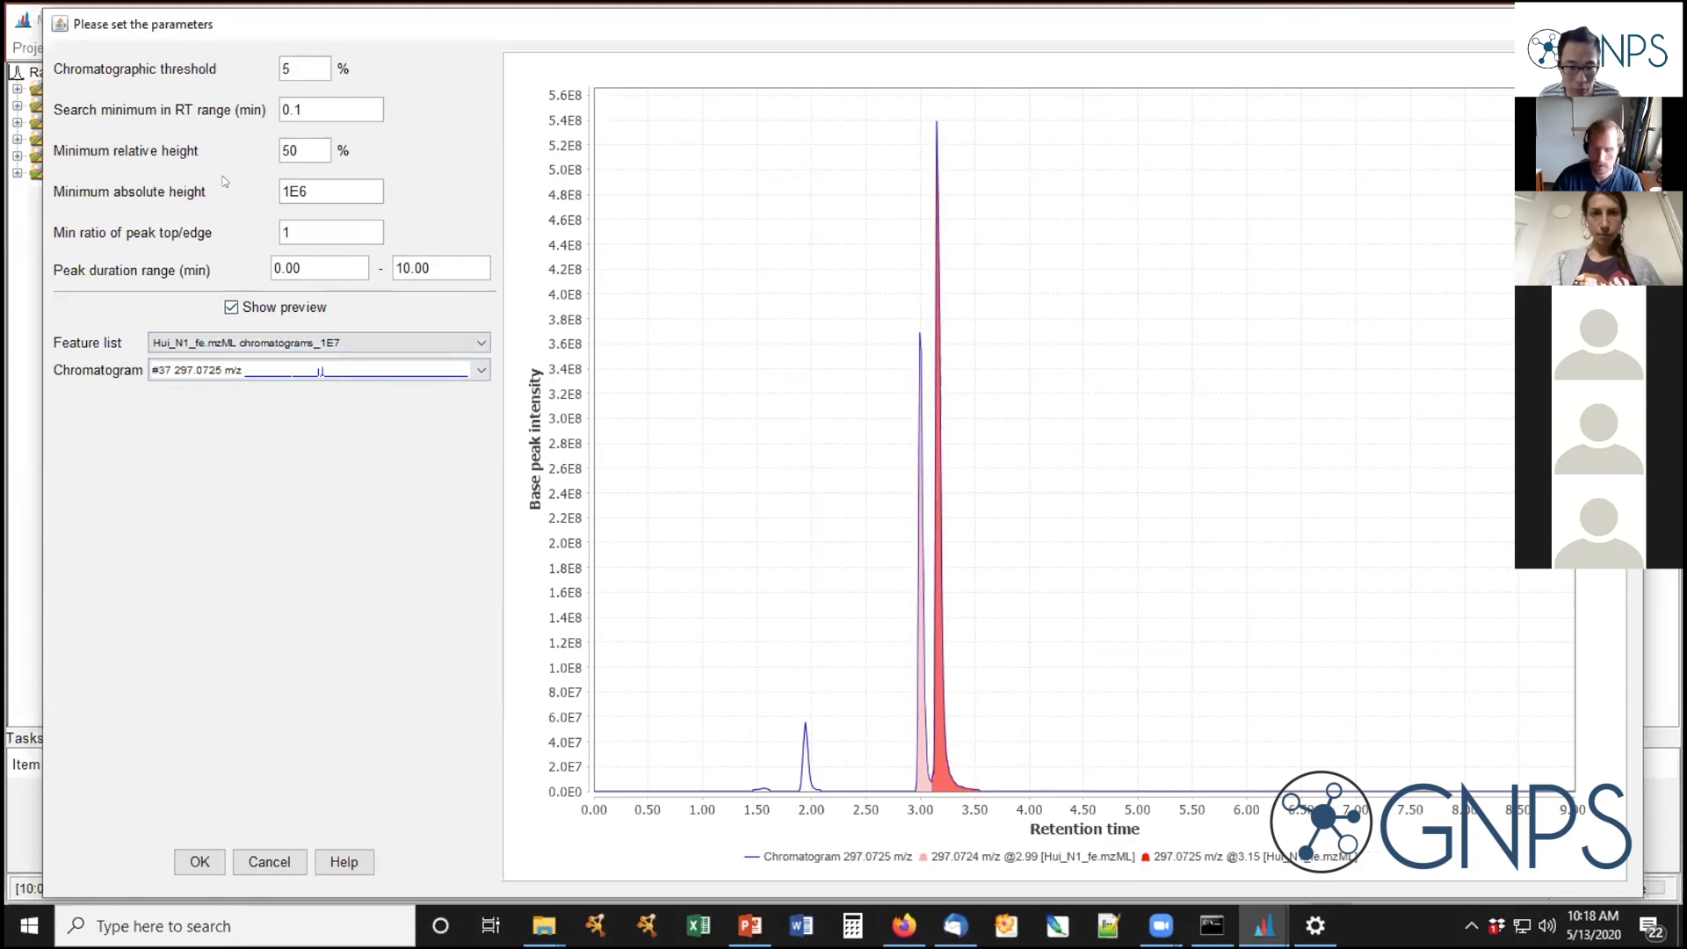
{"action": "key", "text": "BackSpace"}
{"action": "key", "text": "BackSpace"}
{"action": "type", "text": "10"}
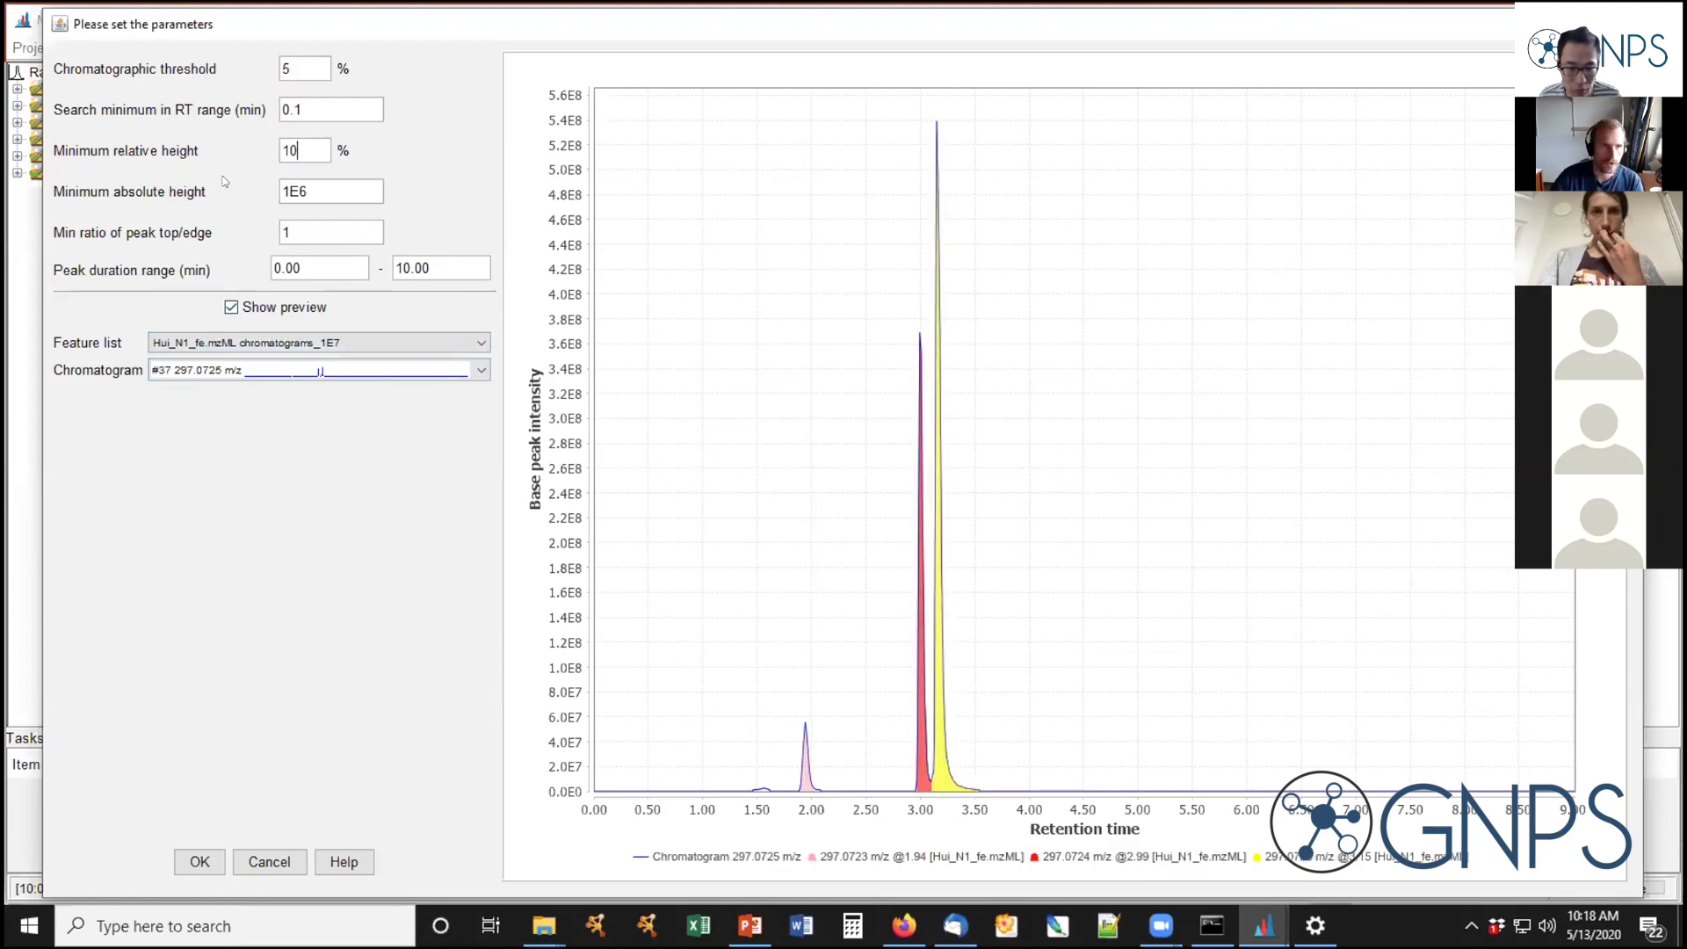
{"action": "key", "text": "Tab"}
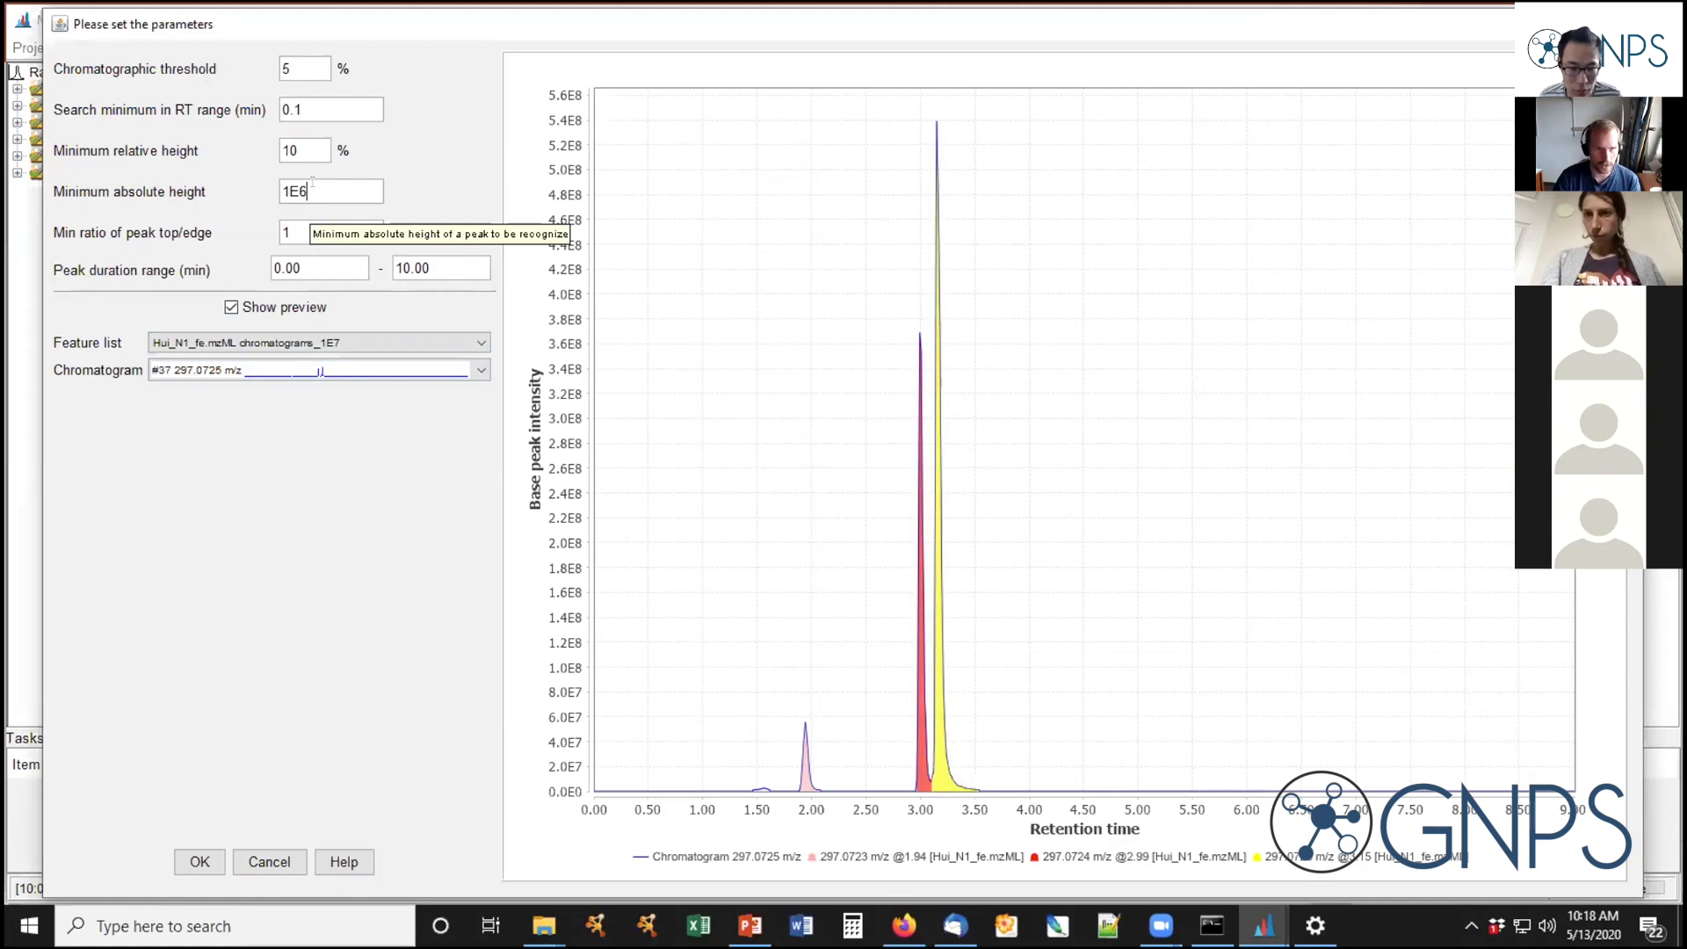
Set the minimum absolute height to 3E6 and the minimum ratio of peak top/edge to 3
{"action": "left_click", "coordinate": [286, 184]}
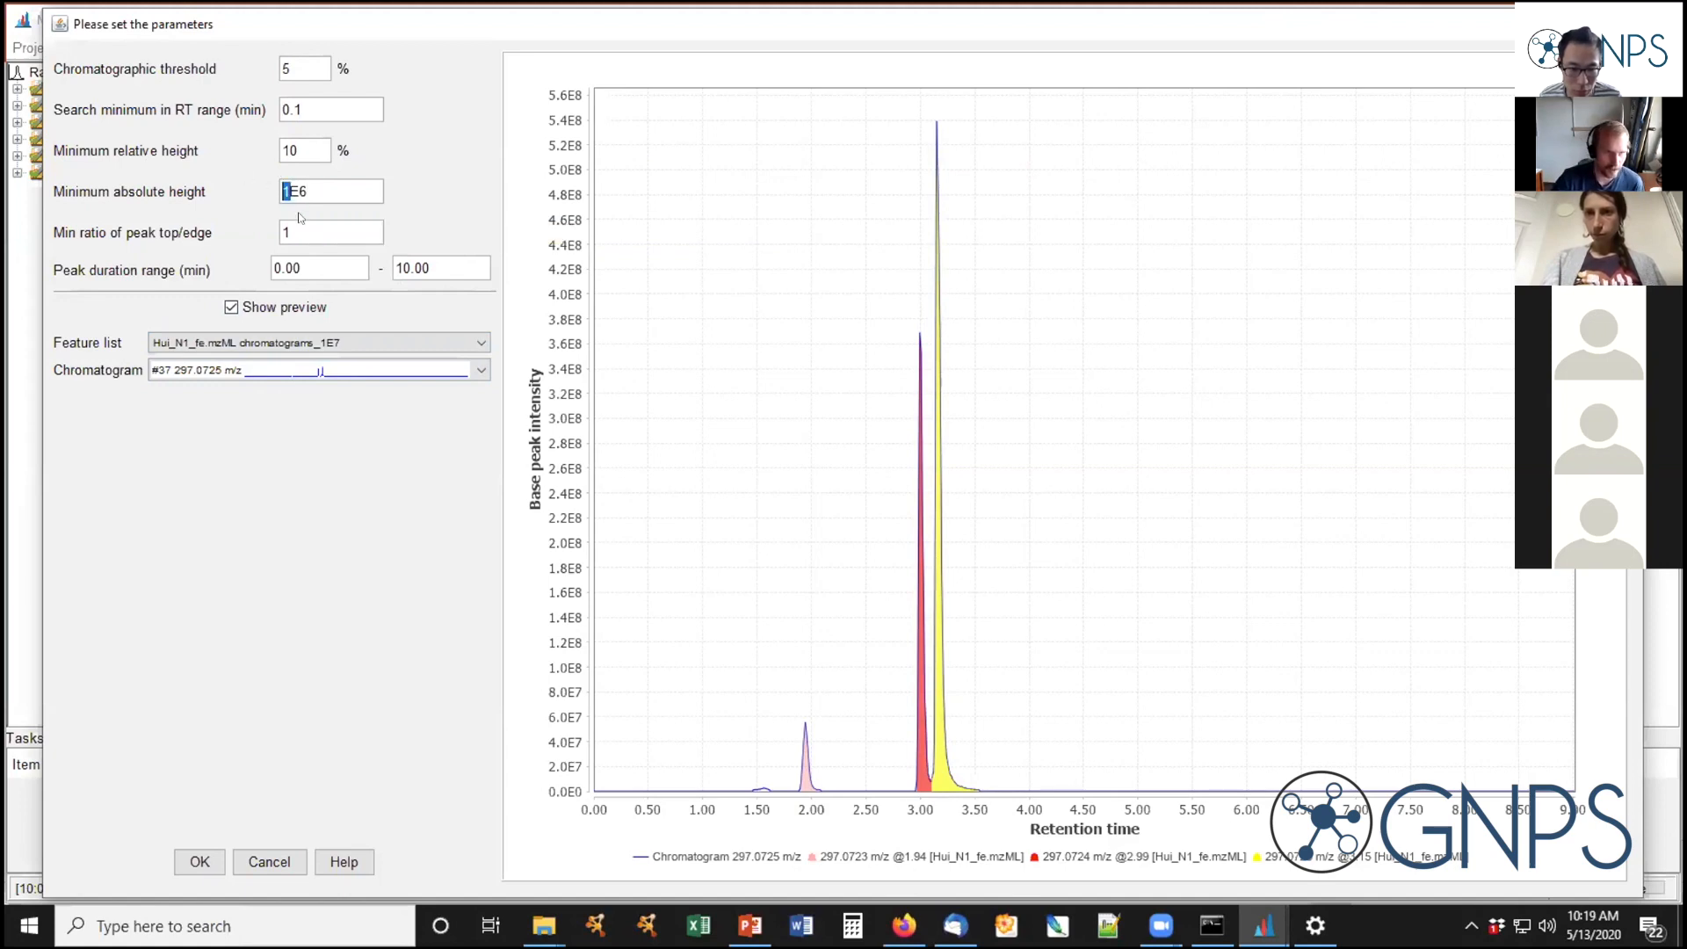
{"action": "type", "text": "3"}
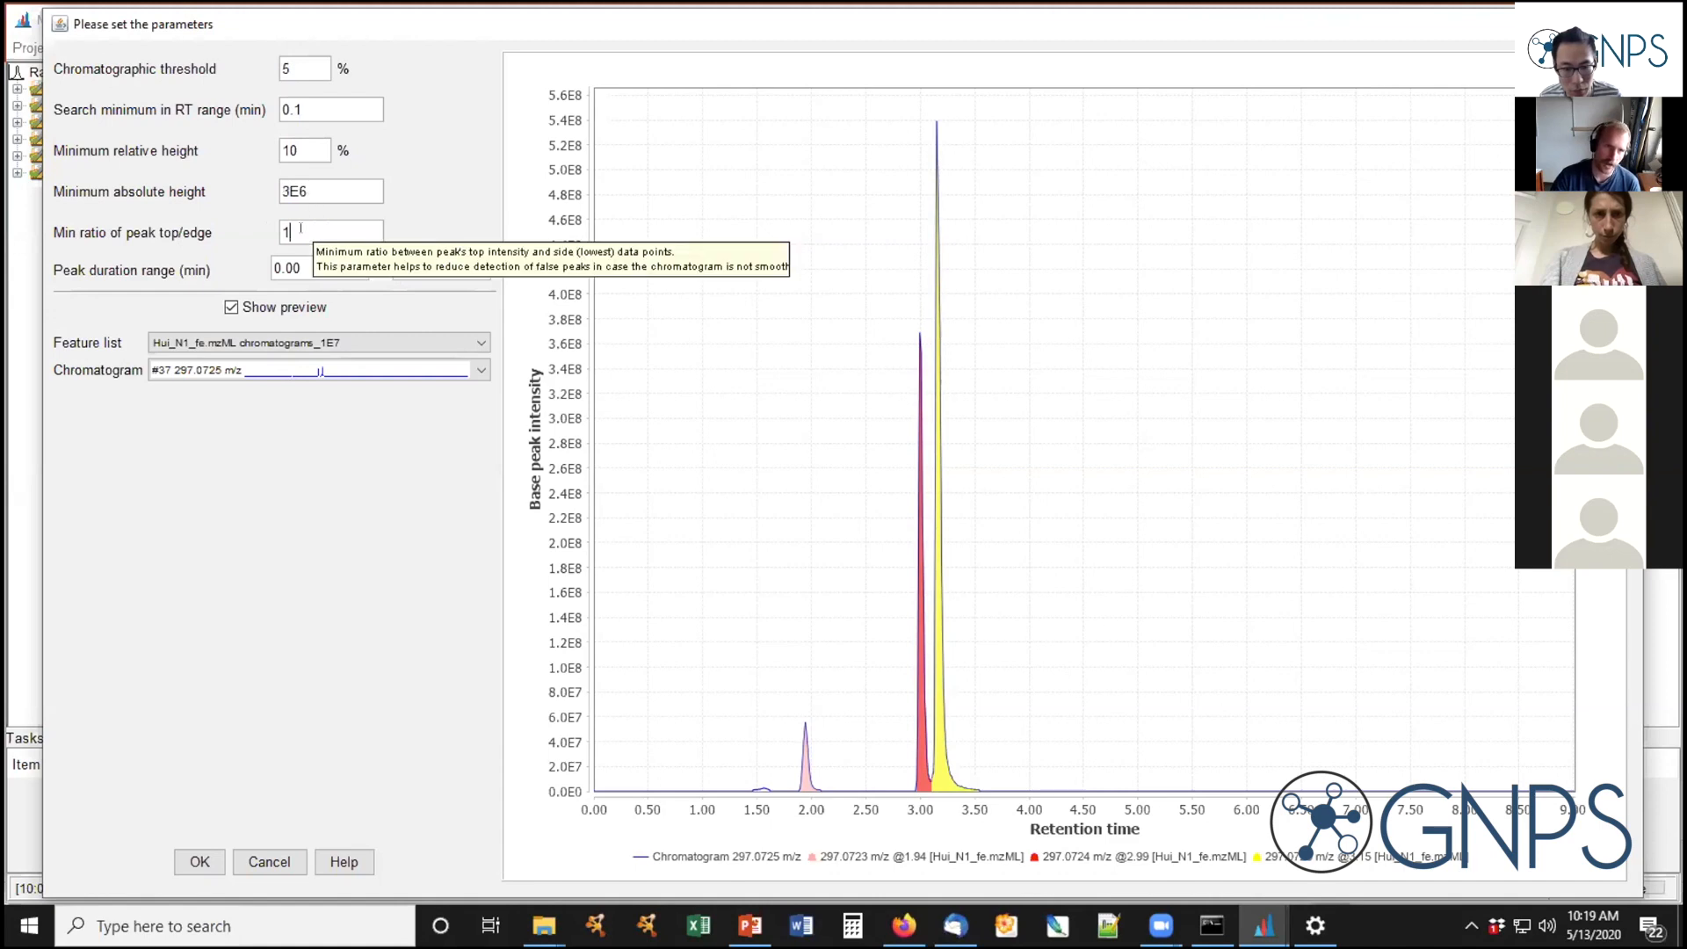
{"action": "left_click_drag", "start_coordinate": [301, 230], "coordinate": [243, 233]}
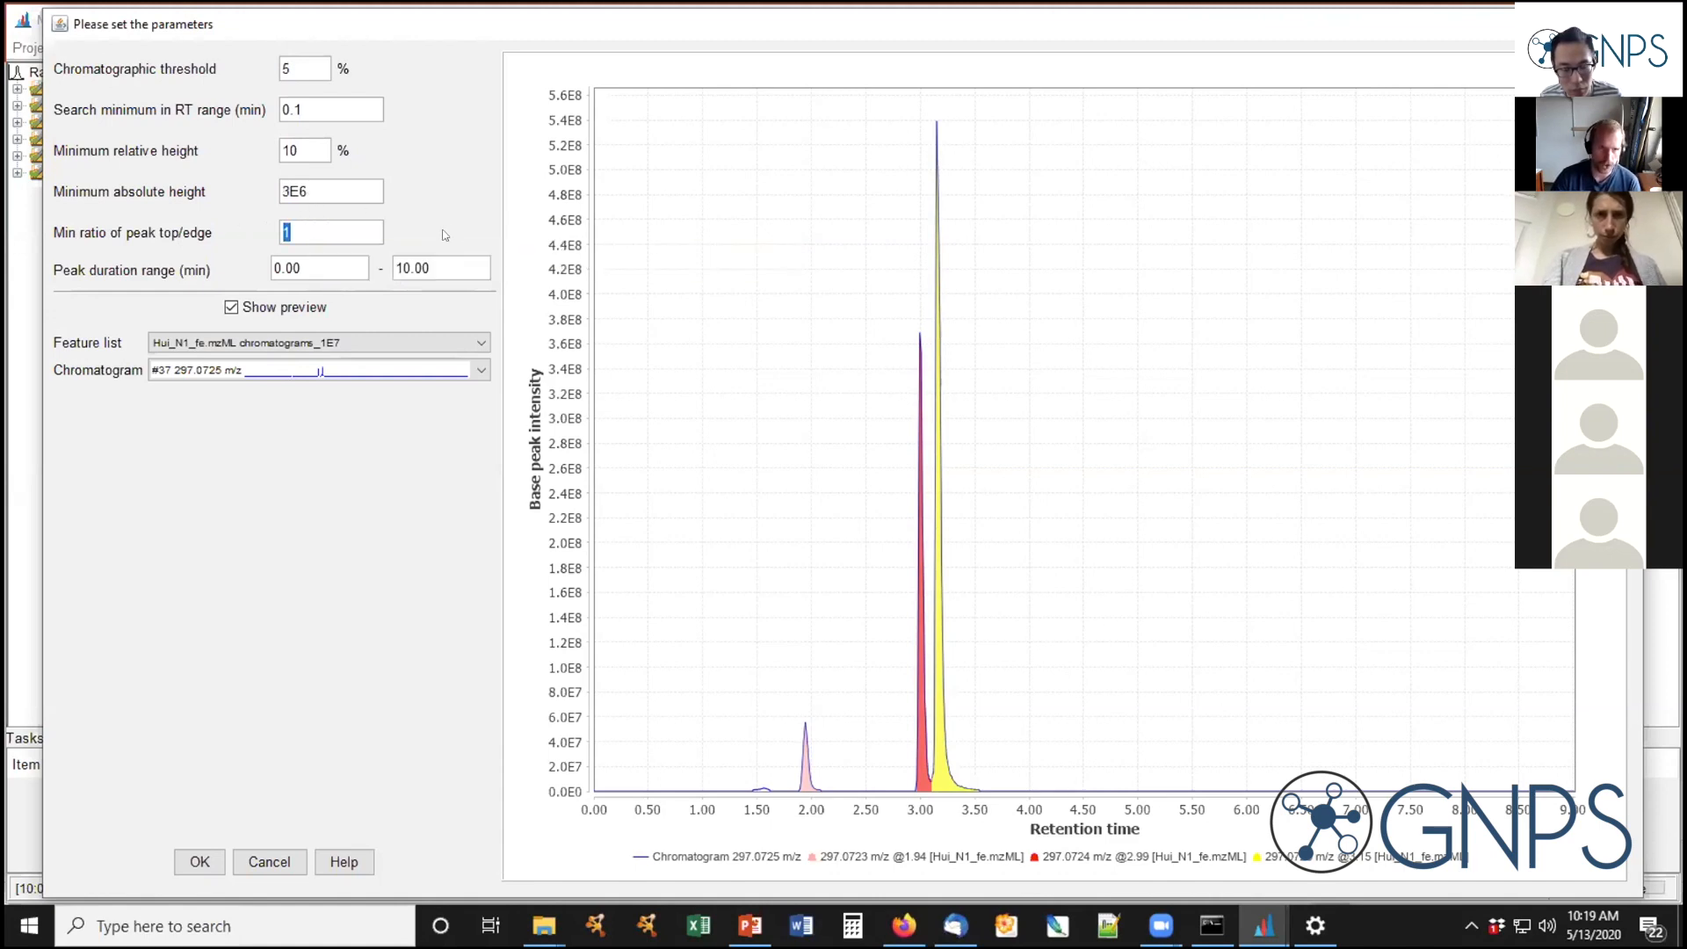
{"action": "type", "text": "3"}
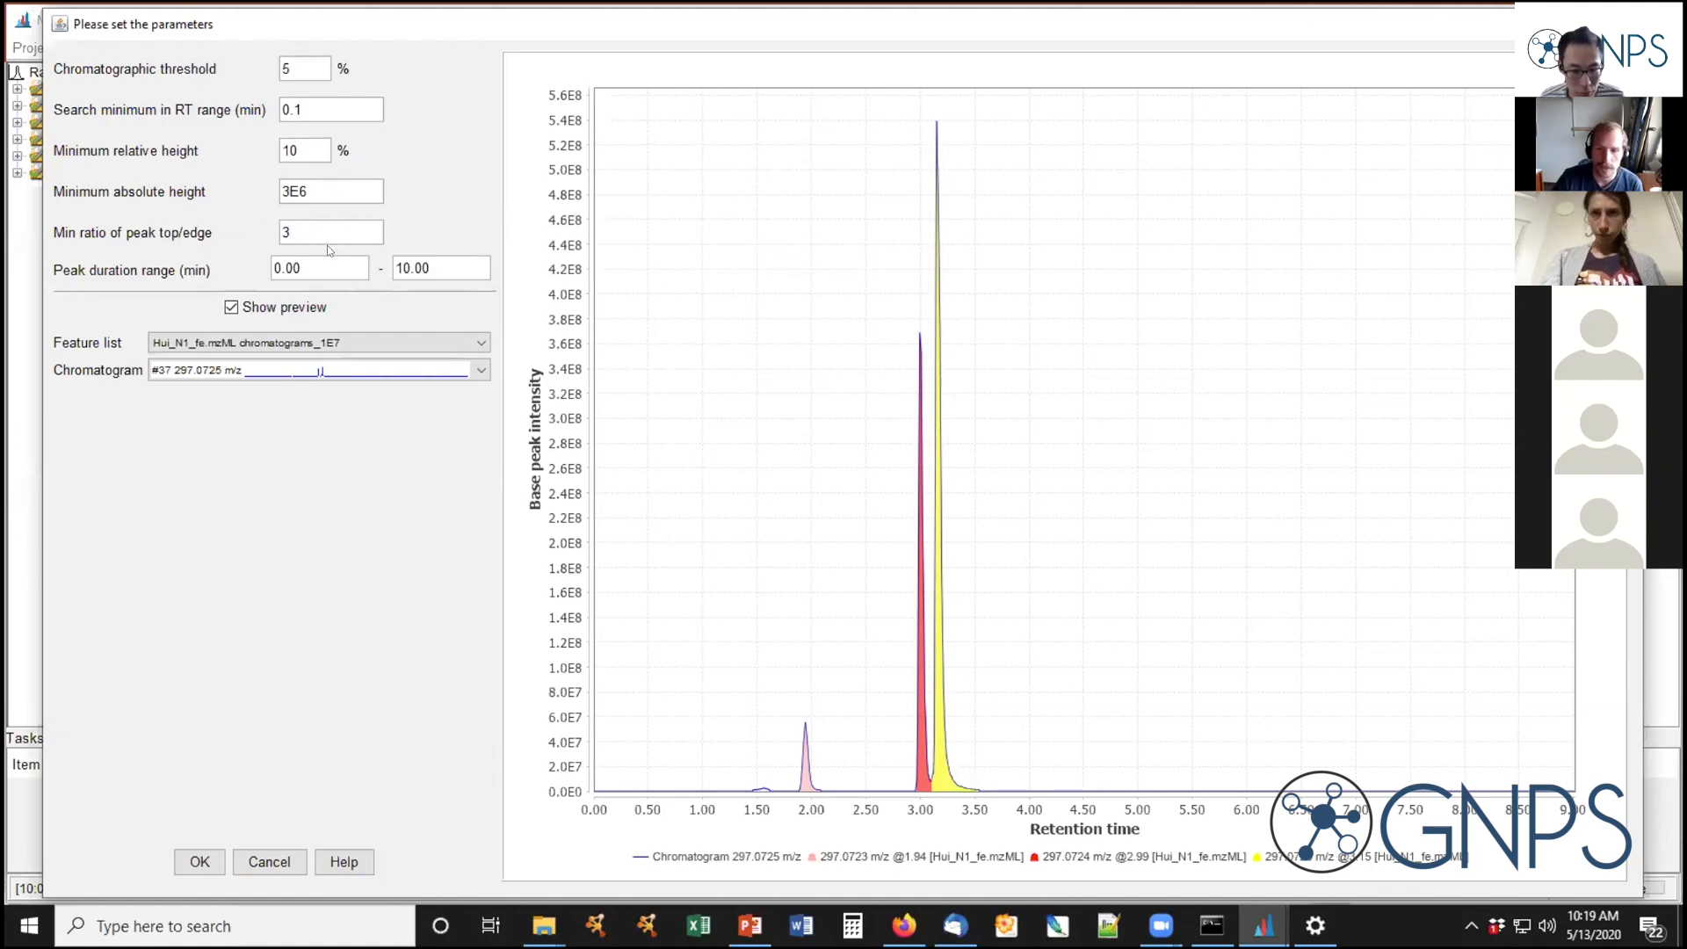
Increase the minimum ratio of peak top/edge to 10
{"action": "left_click_drag", "start_coordinate": [303, 233], "coordinate": [64, 233]}
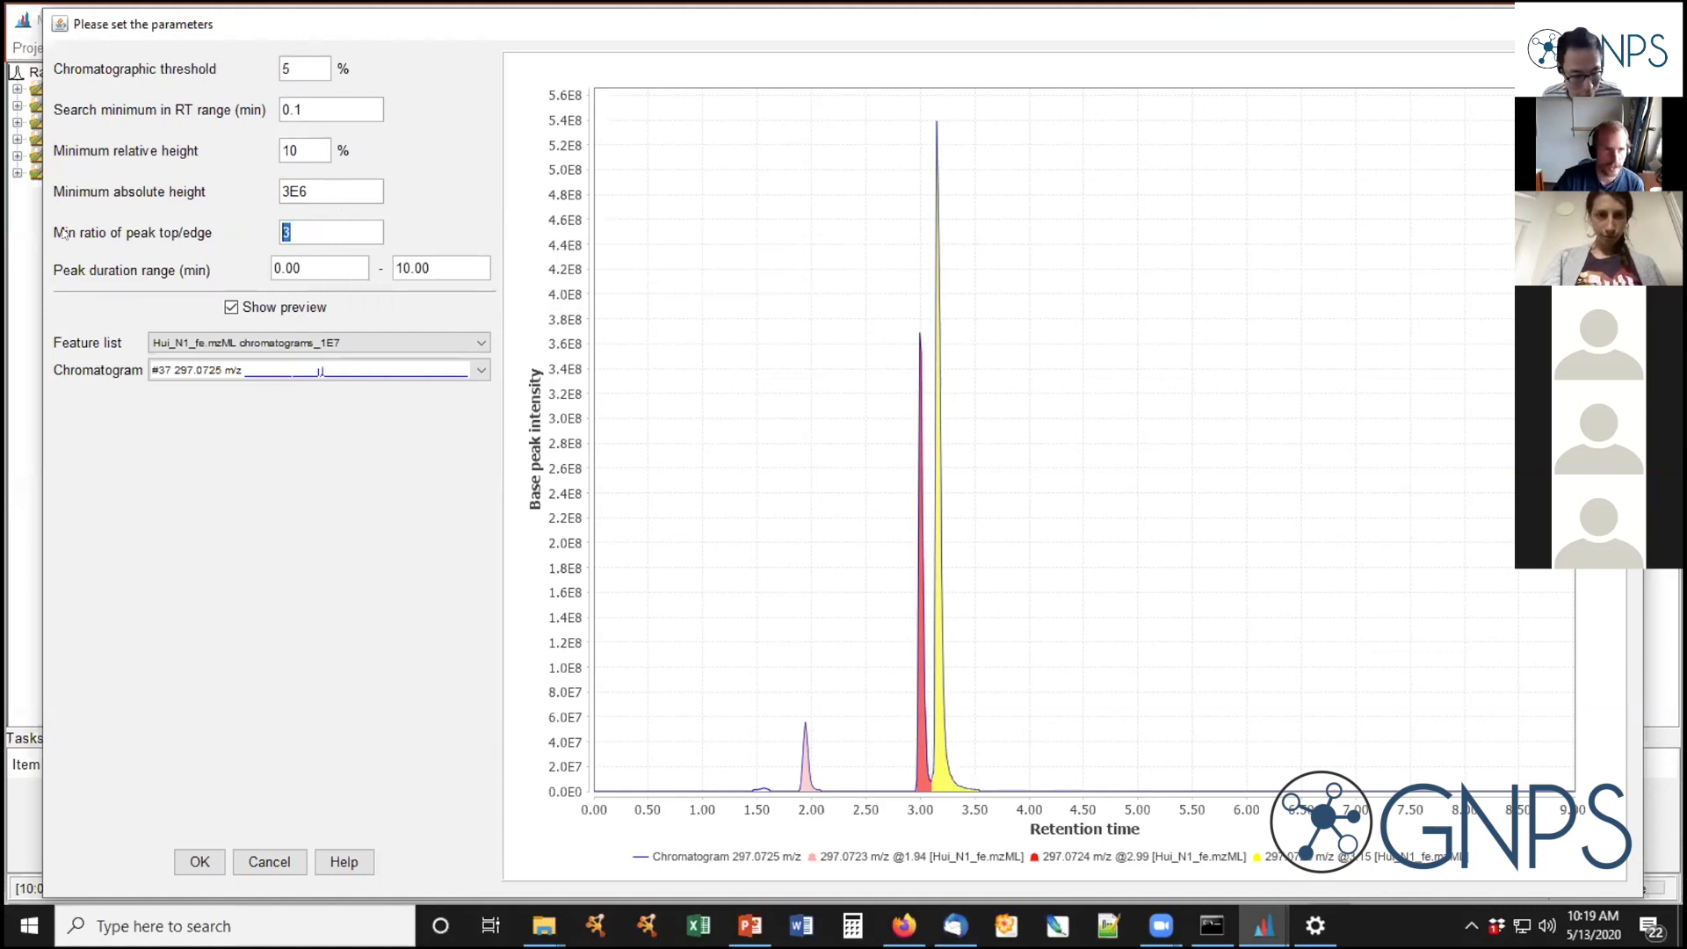
{"action": "type", "text": "10"}
{"action": "left_click", "coordinate": [333, 193]}
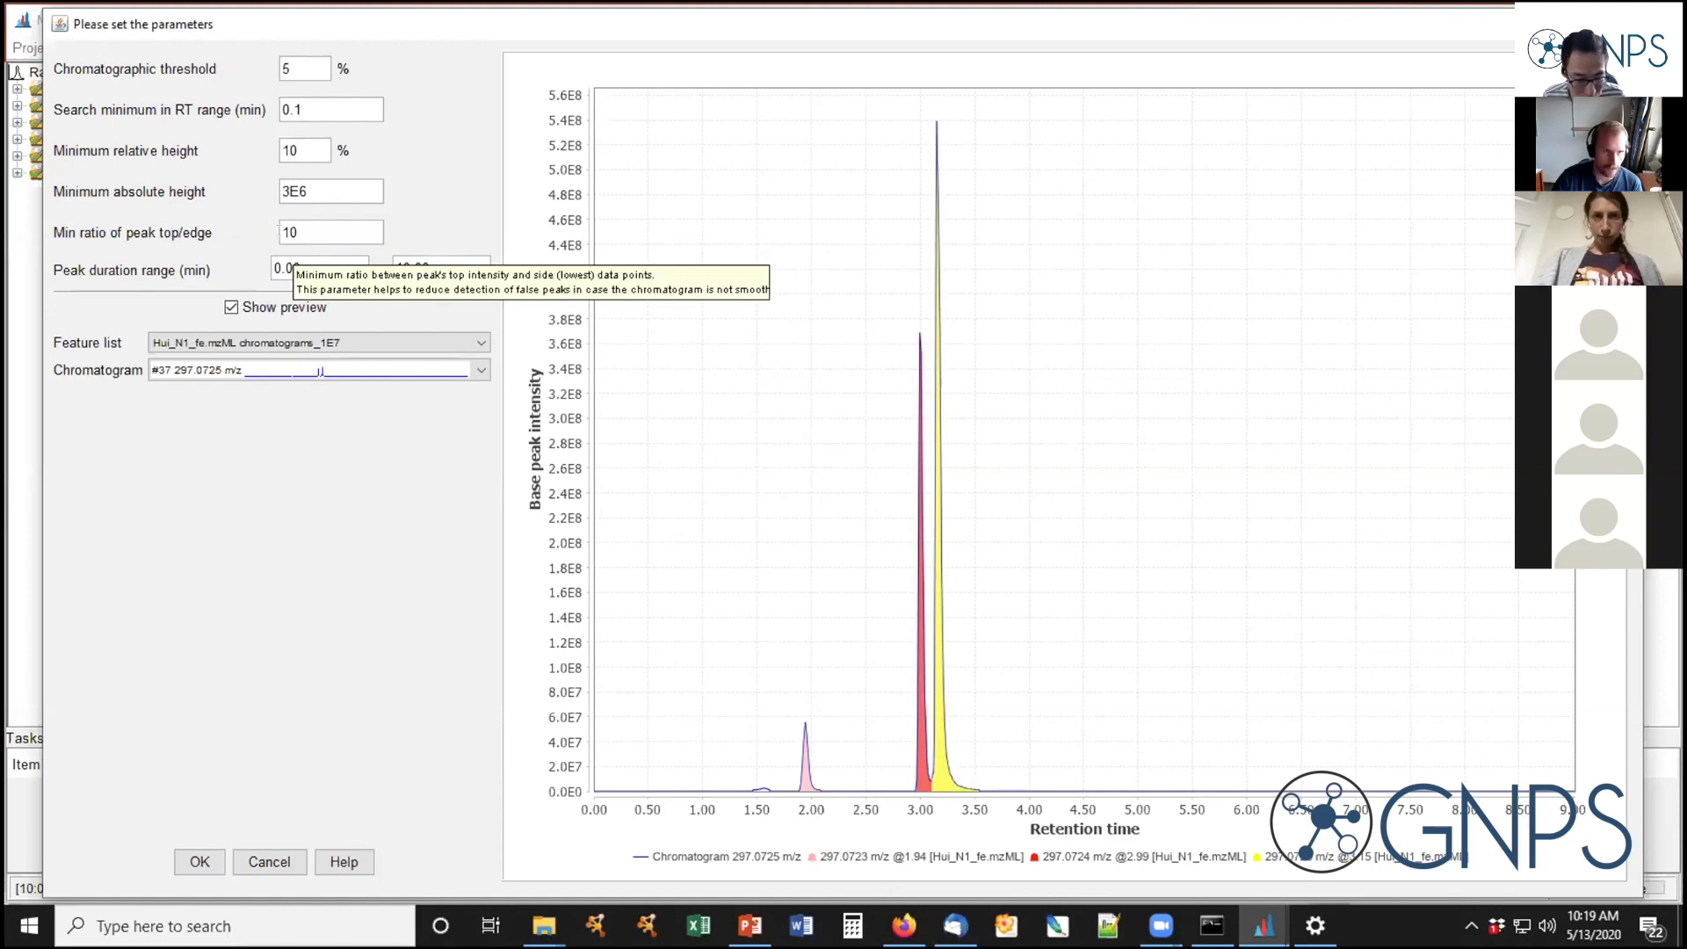
{"action": "key", "text": "Tab"}
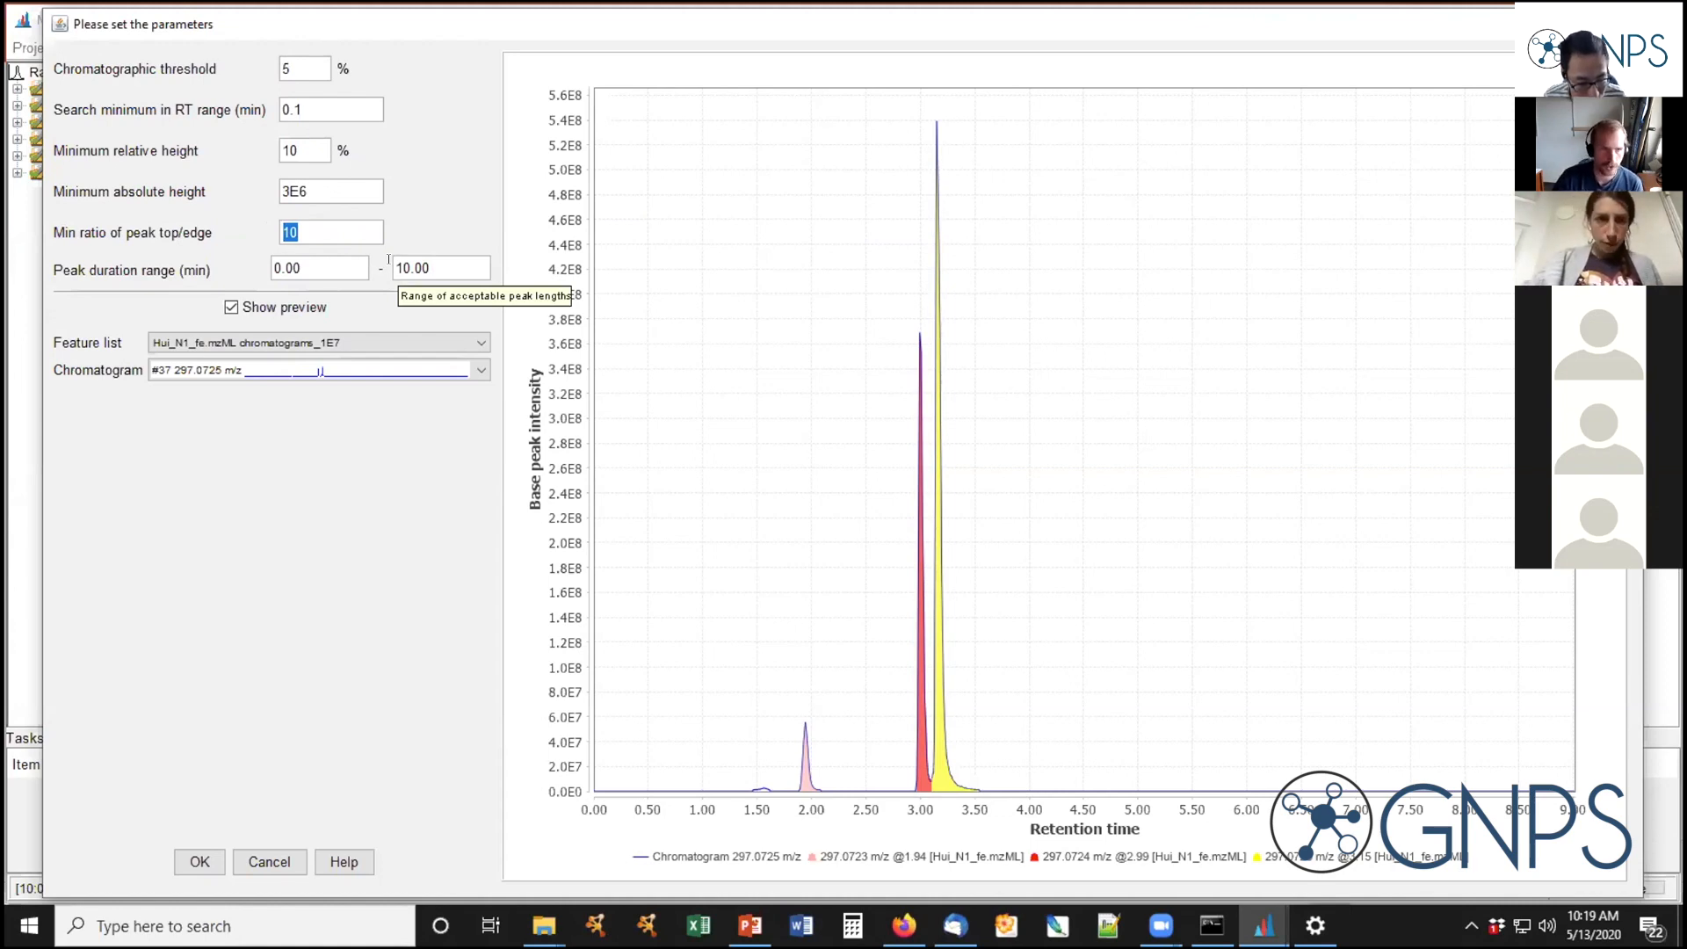
Preview the peak detection on chromatogram #51 at 321.0361 m/z
{"action": "left_click", "coordinate": [481, 370]}
{"action": "left_click_drag", "start_coordinate": [481, 390], "coordinate": [481, 432]}
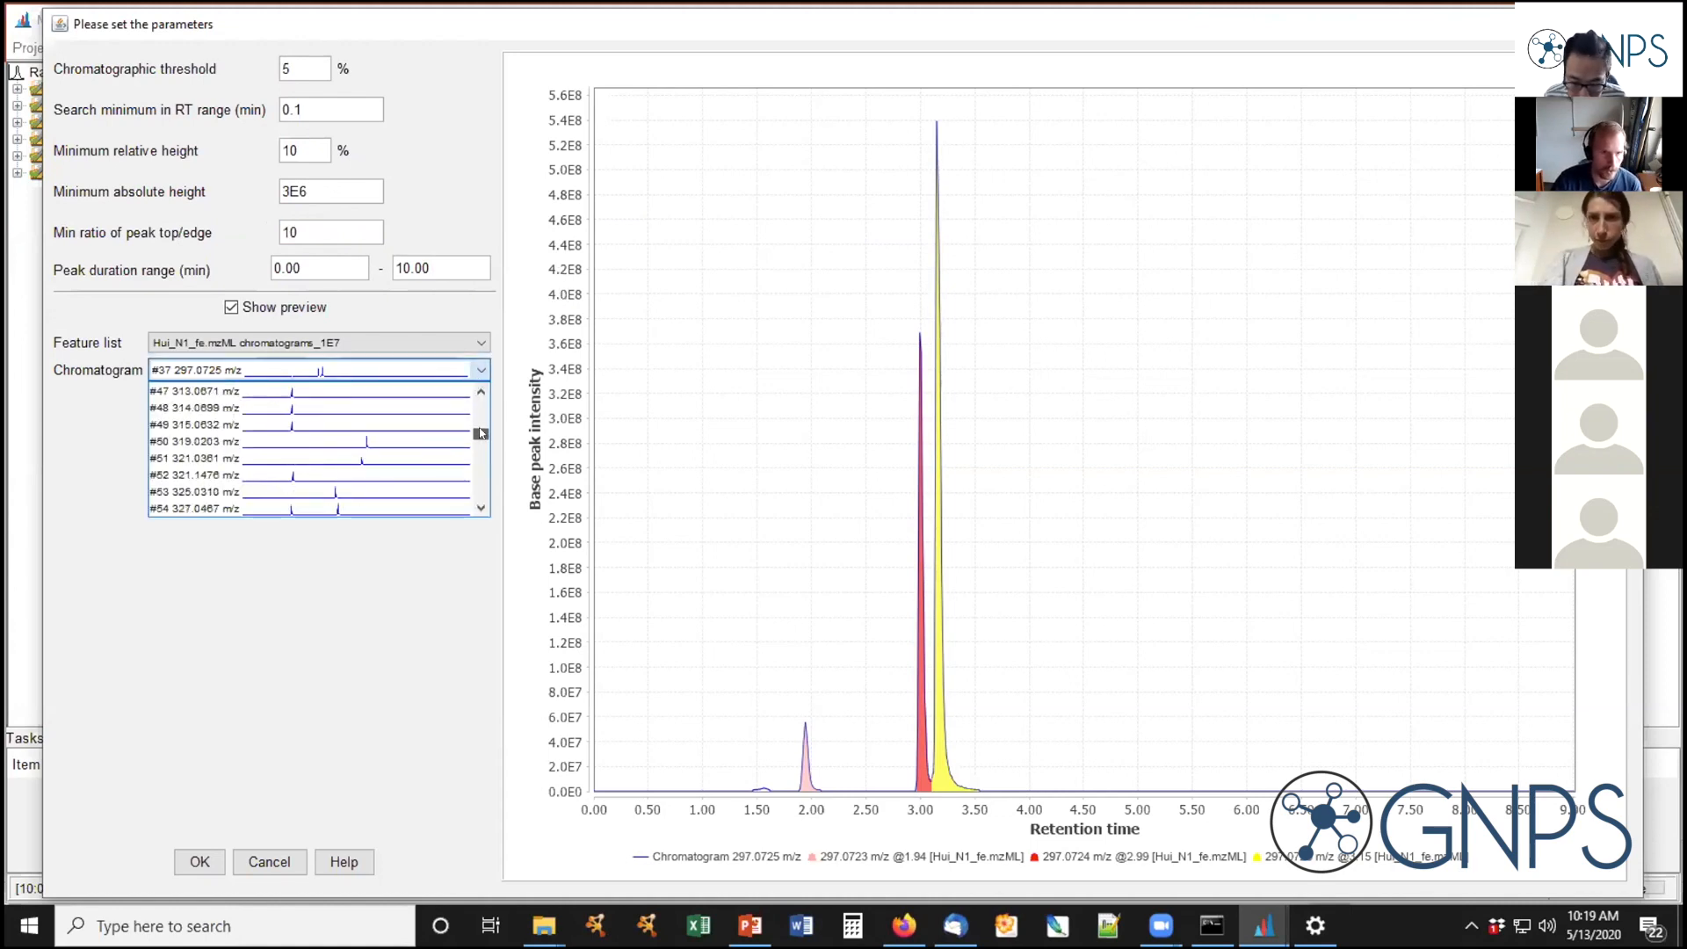
{"action": "left_click", "coordinate": [359, 432]}
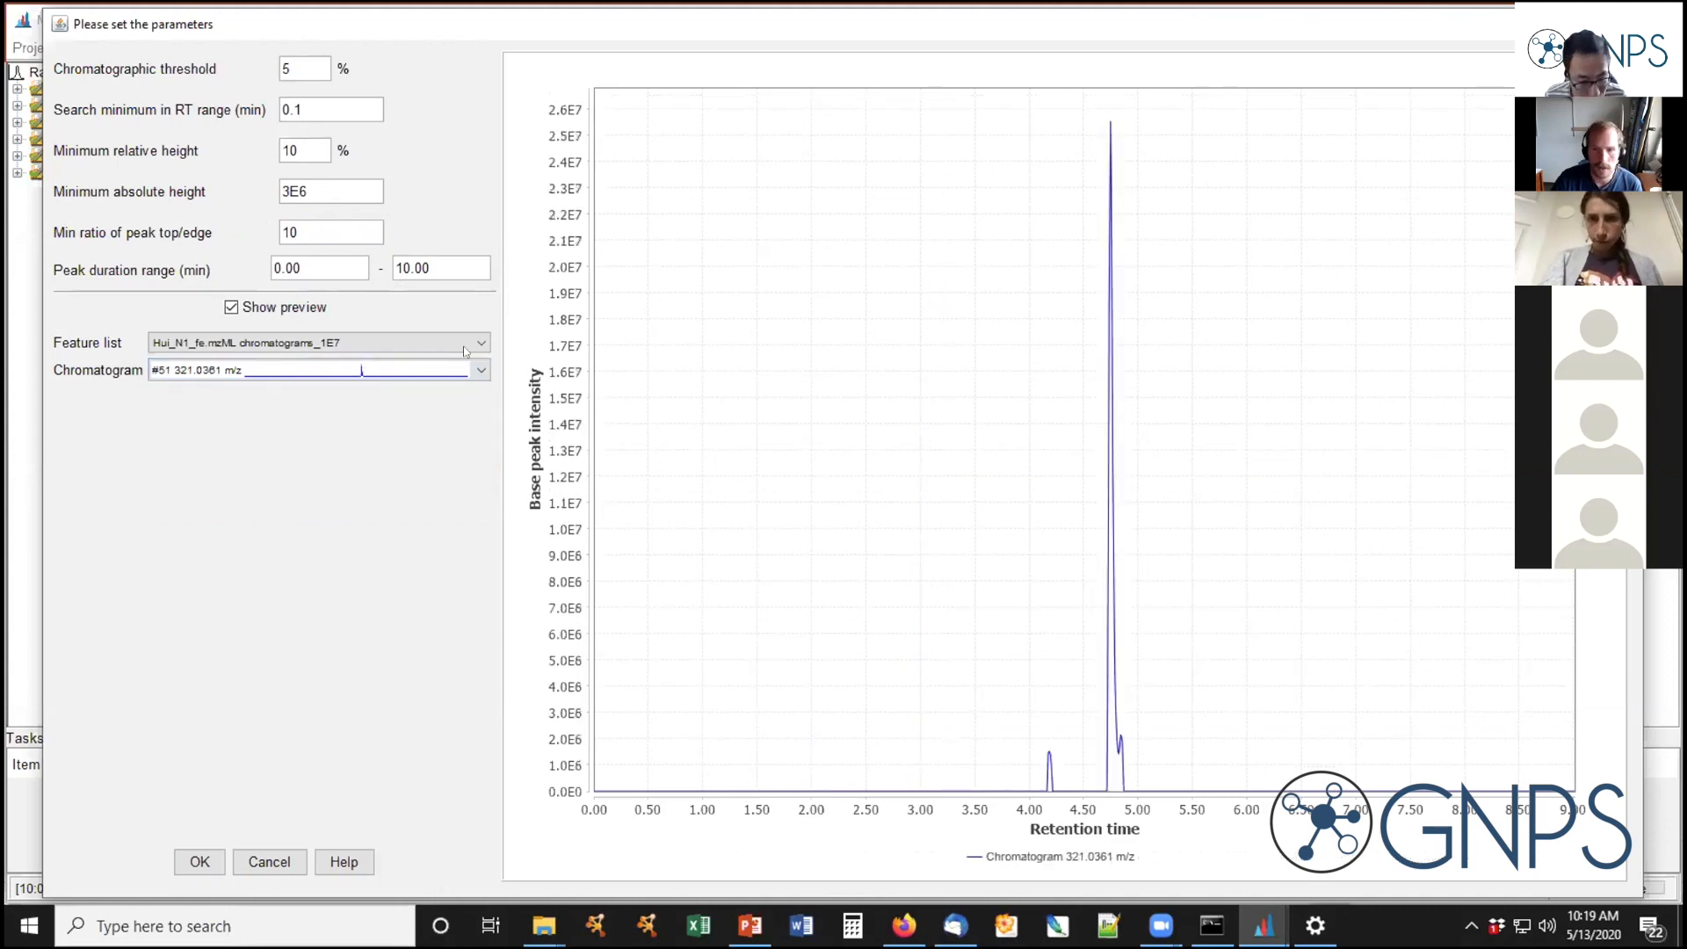
Try a minimum ratio of peak top/edge of 1 on this chromatogram and change it to 1.5
{"action": "left_click", "coordinate": [364, 230]}
{"action": "double_click", "coordinate": [365, 230]}
{"action": "type", "text": "1"}
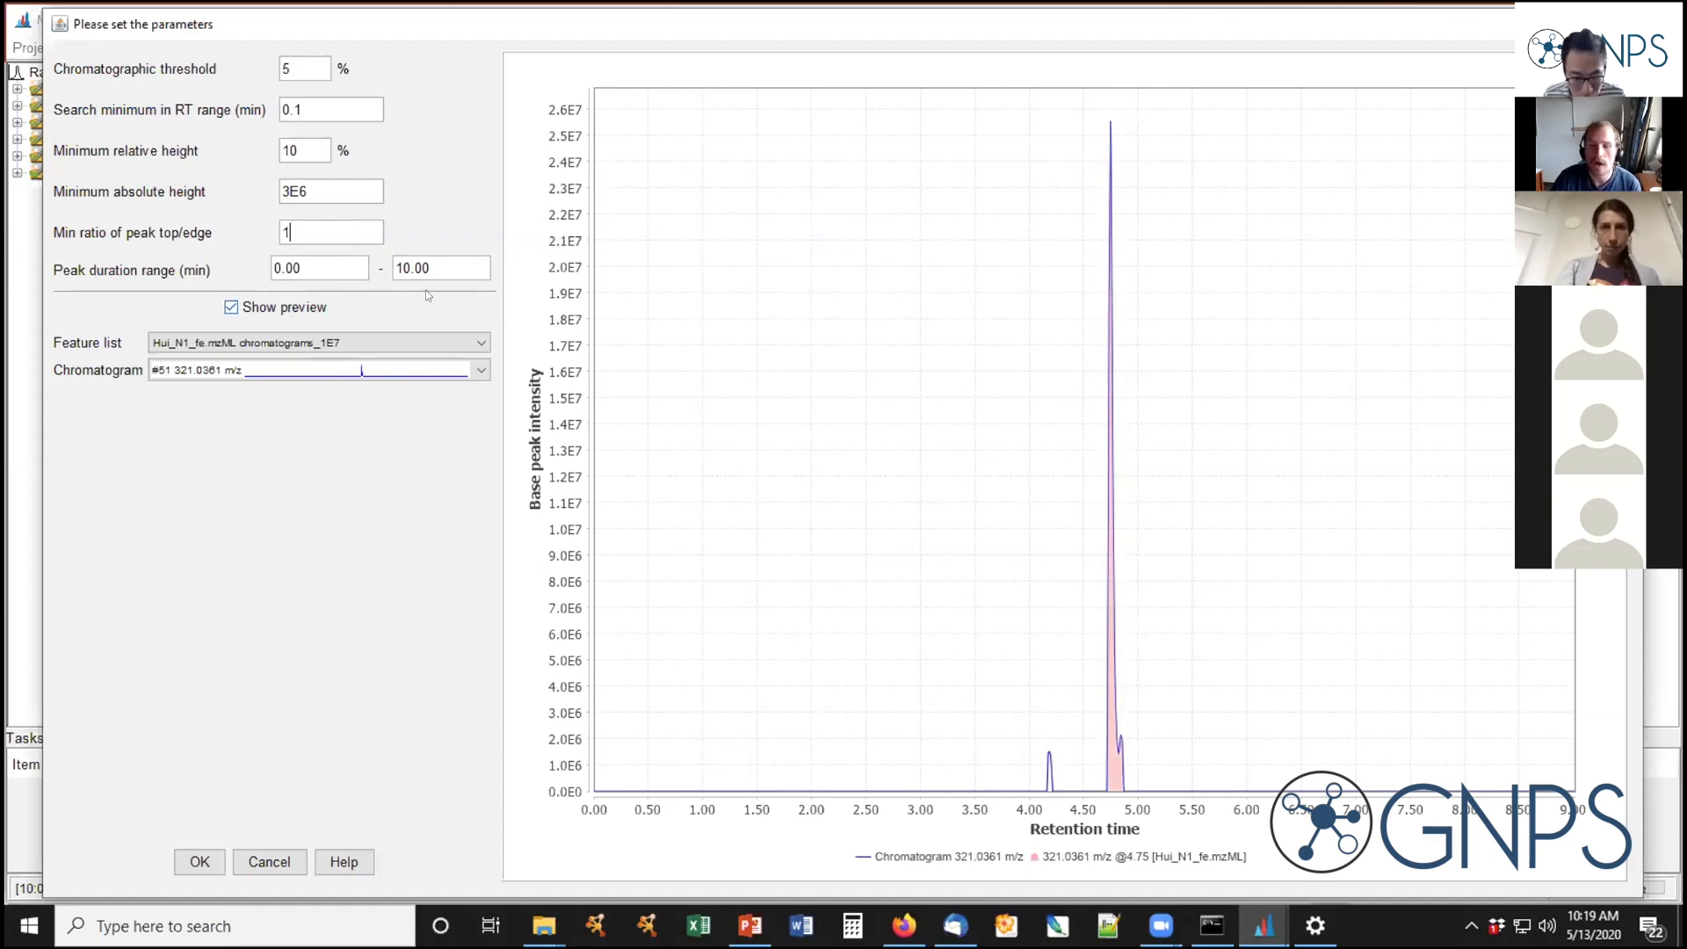
{"action": "left_click", "coordinate": [346, 265]}
{"action": "left_click_drag", "start_coordinate": [326, 235], "coordinate": [9, 244]}
{"action": "type", "text": "1.5"}
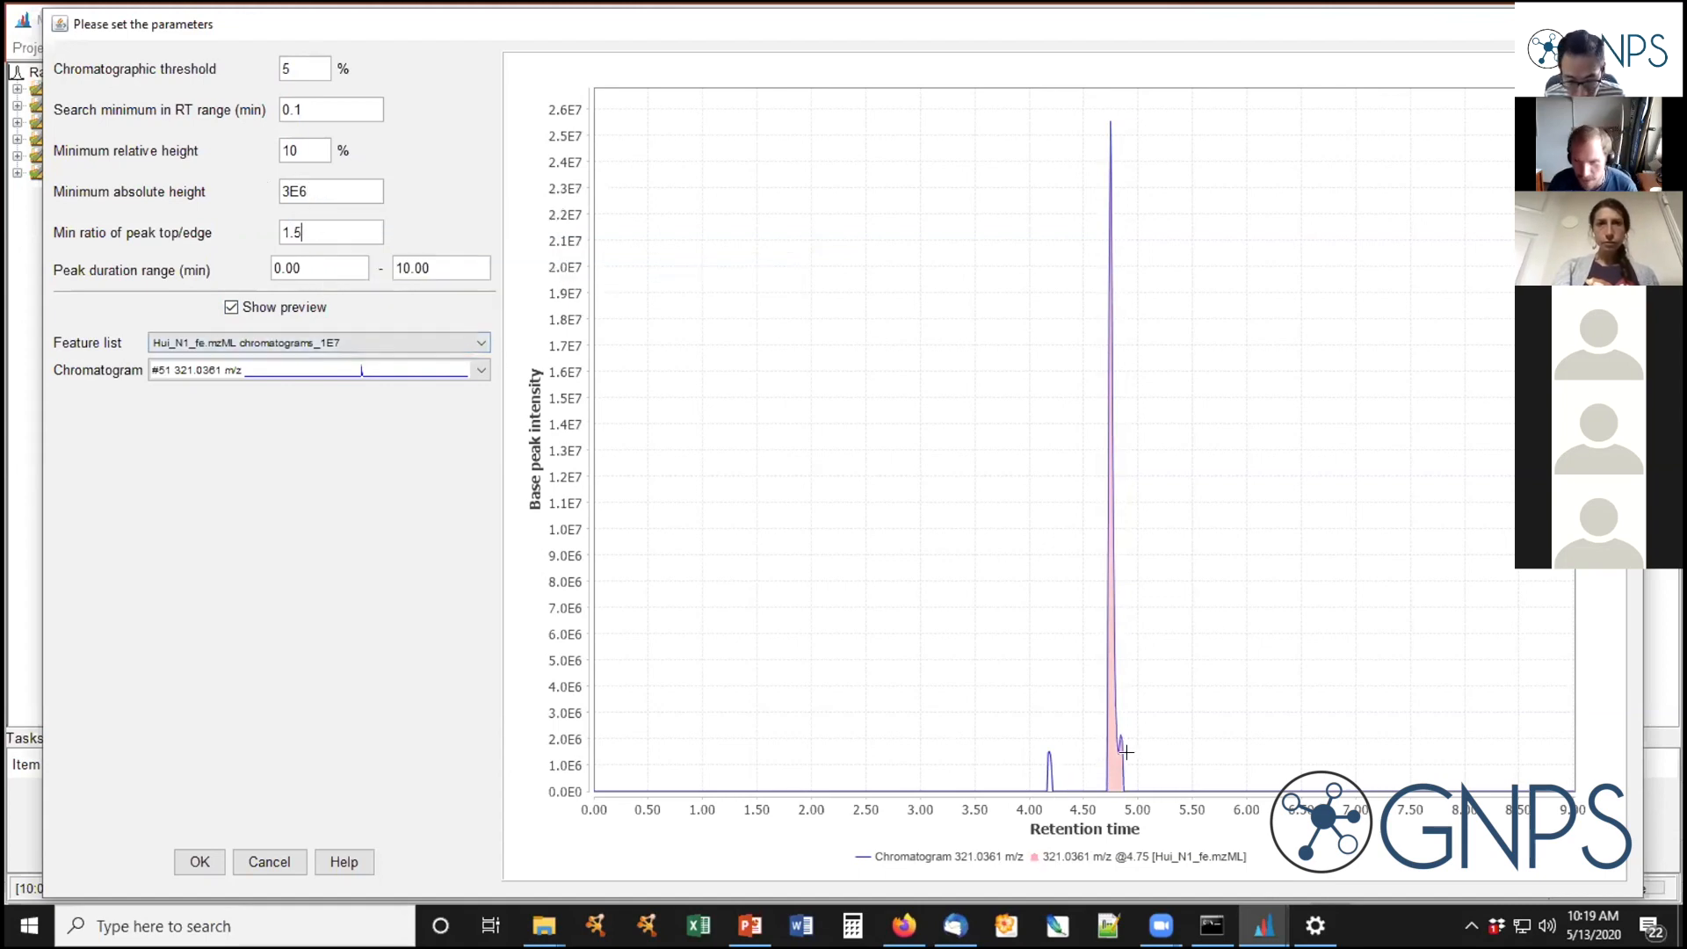
{"action": "mouse_move", "coordinate": [1108, 734]}
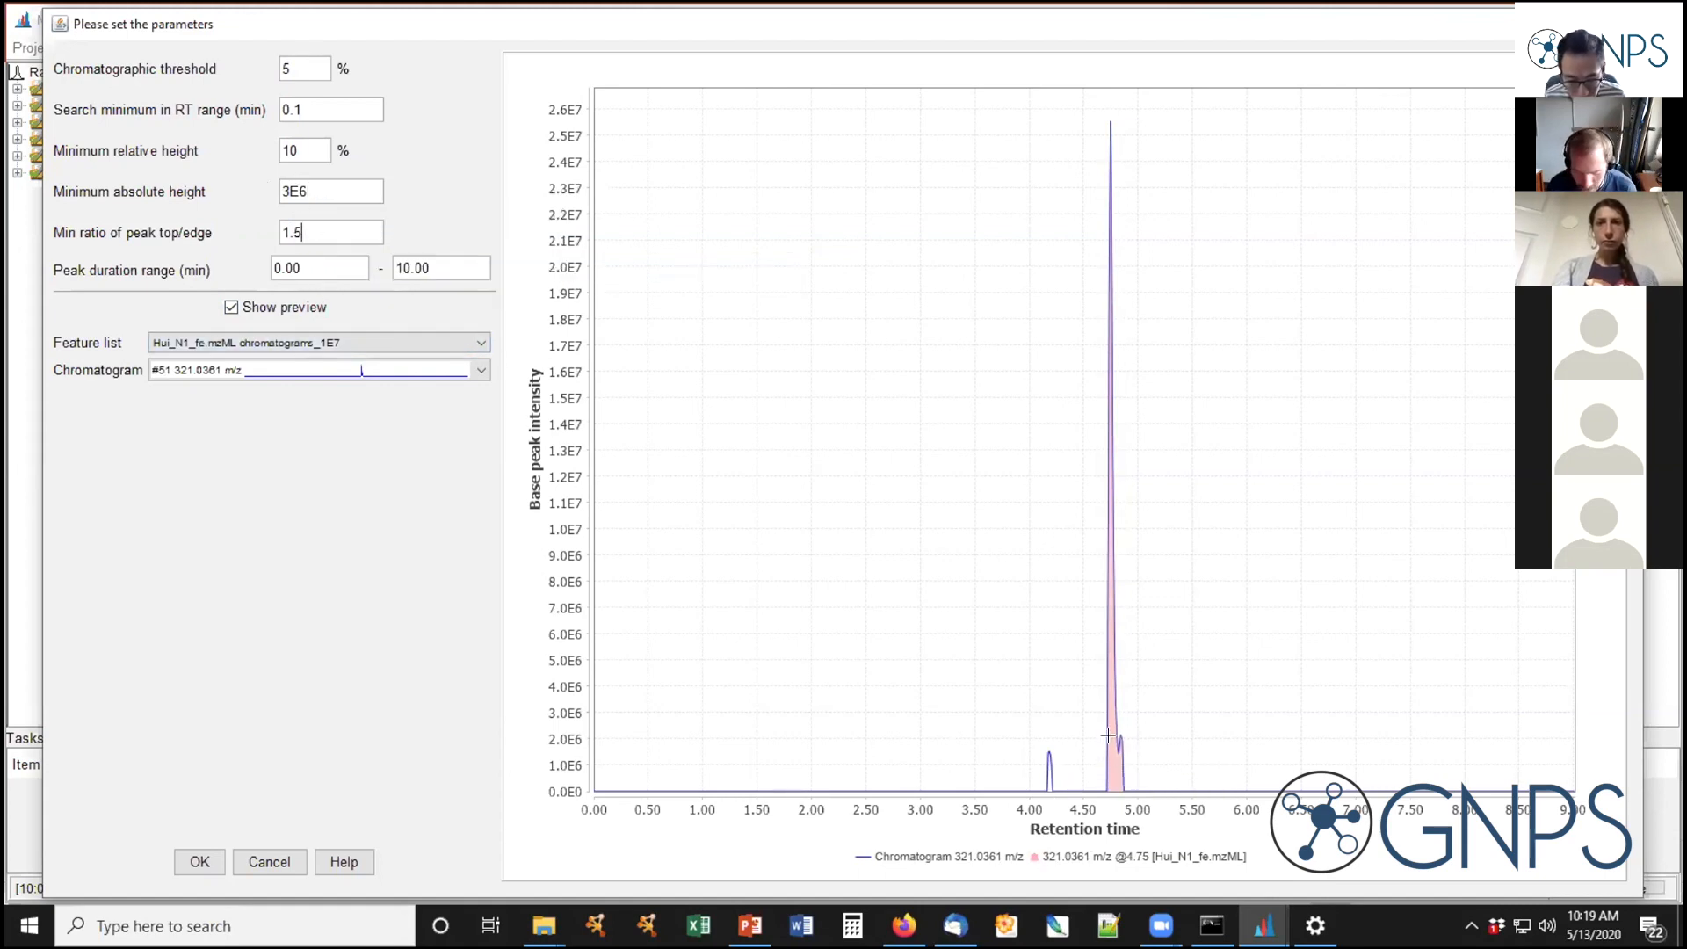
Try a search minimum in RT range of 0.01 min and restore it to 0.1 min
{"action": "left_click", "coordinate": [336, 96]}
{"action": "key", "text": "BackSpace"}
{"action": "type", "text": "01"}
{"action": "key", "text": "Tab"}
{"action": "left_click", "coordinate": [314, 113]}
{"action": "key", "text": "BackSpace"}
{"action": "key", "text": "BackSpace"}
{"action": "type", "text": "1"}
{"action": "key", "text": "Tab"}
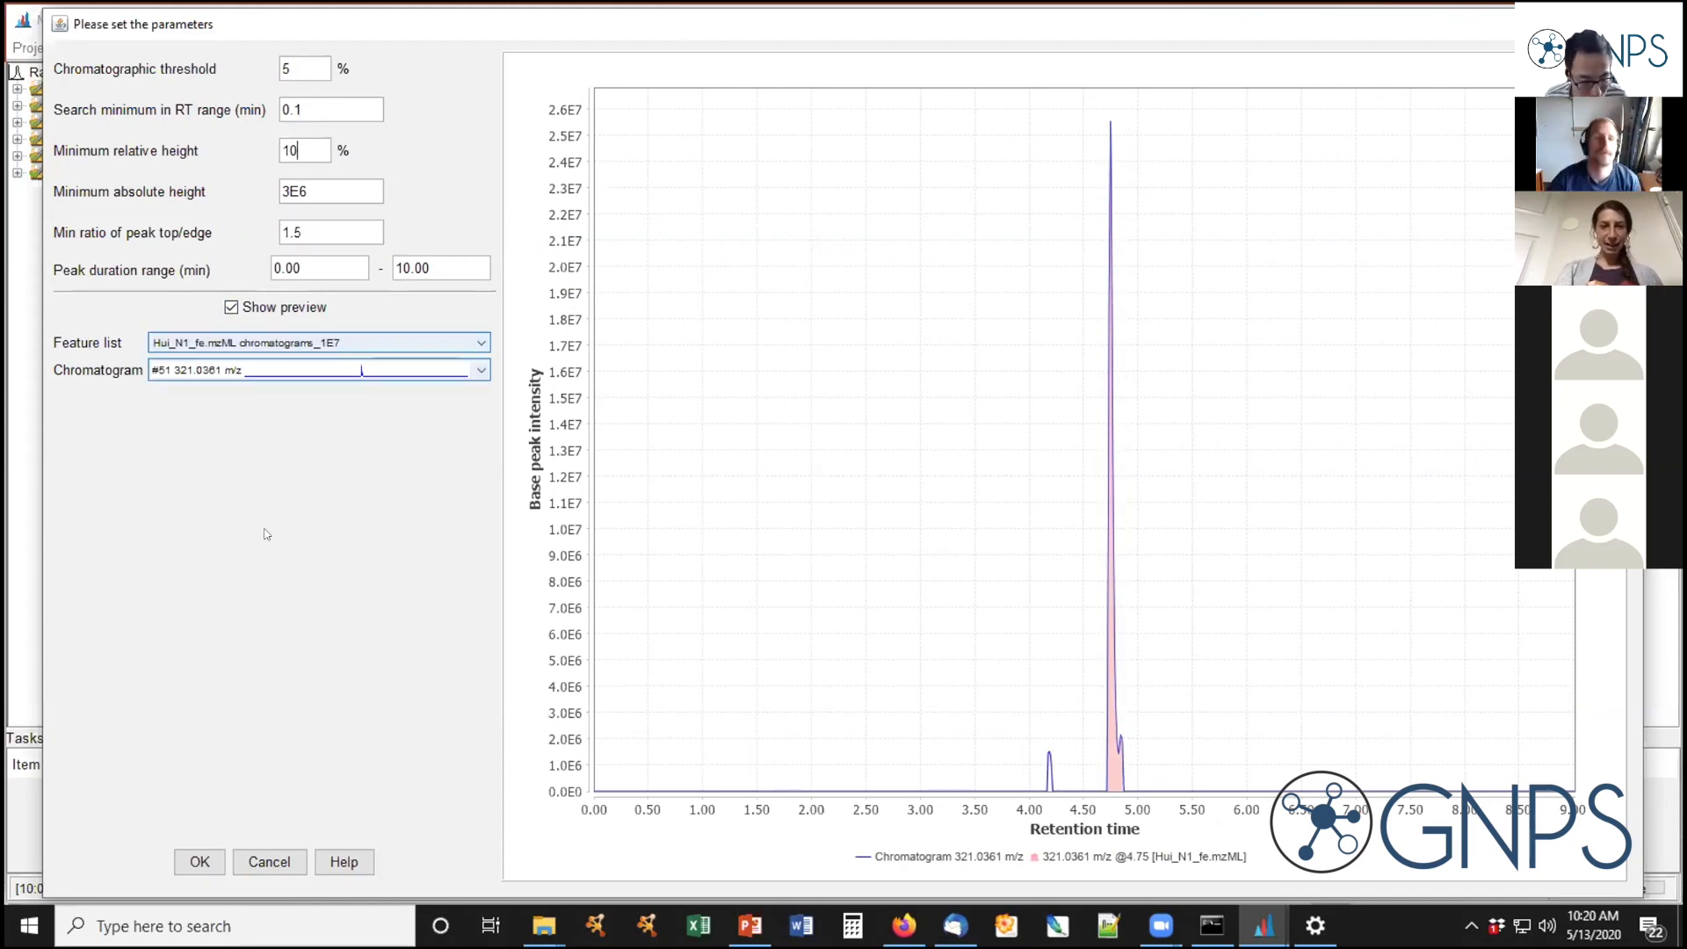
Read the help page on the Local minimum search method, including its parameter descriptions and example setup, and close it
{"action": "left_click", "coordinate": [360, 857]}
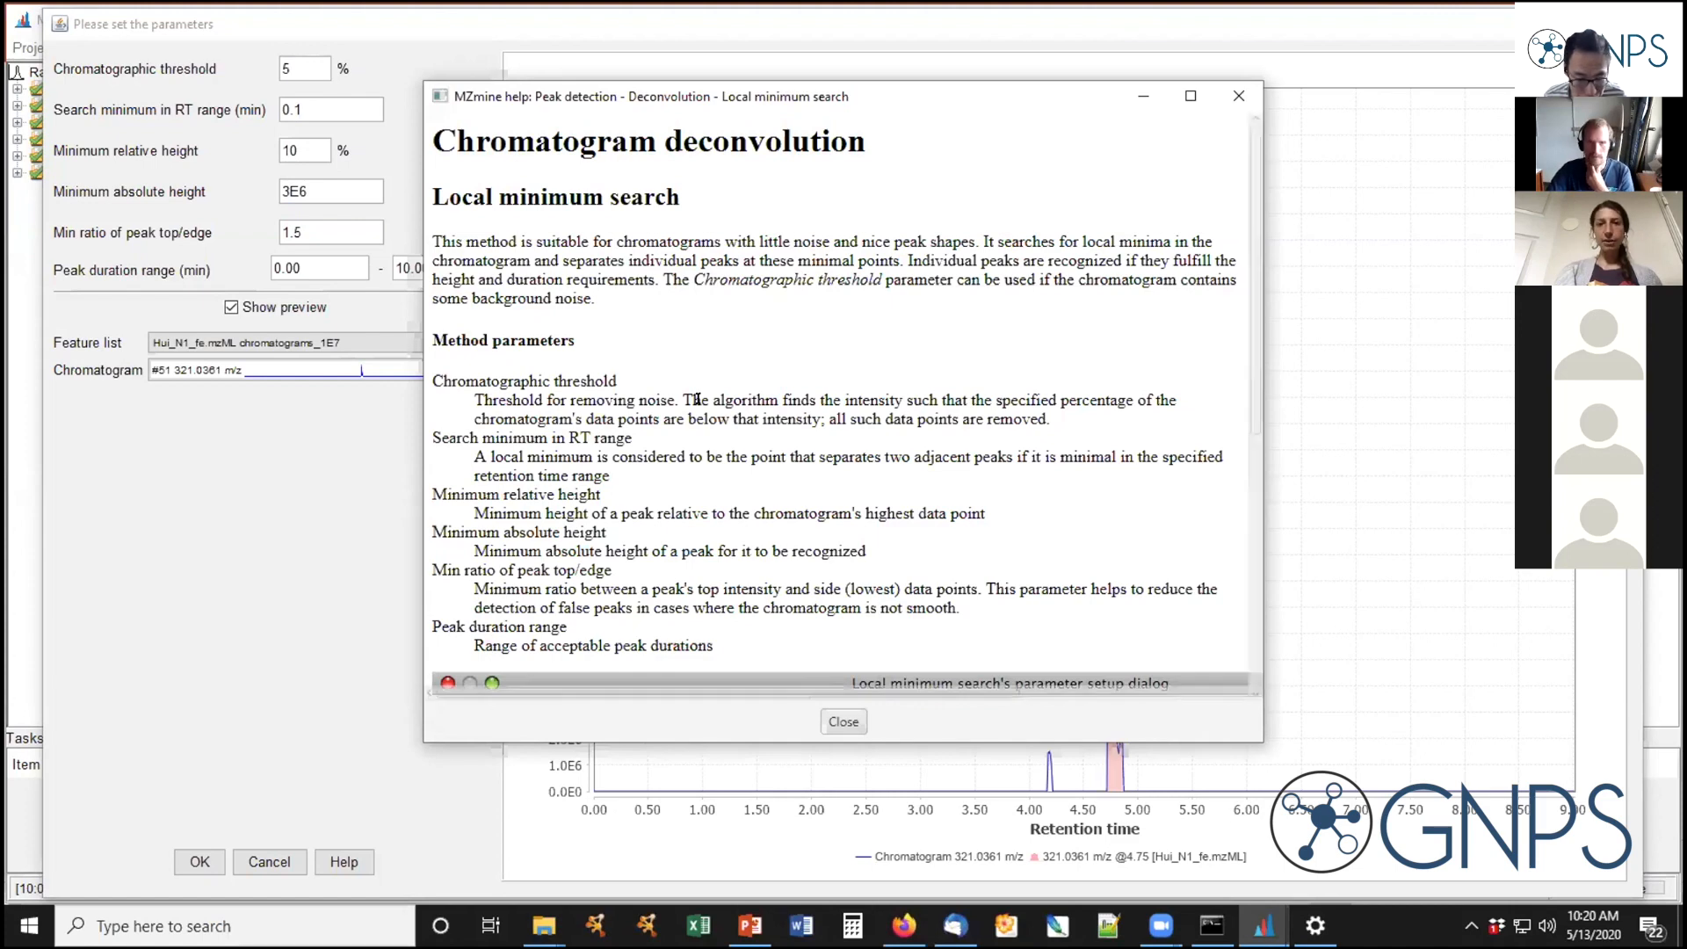
{"action": "scroll", "coordinate": [716, 480], "scroll_direction": "down", "scroll_amount": 3}
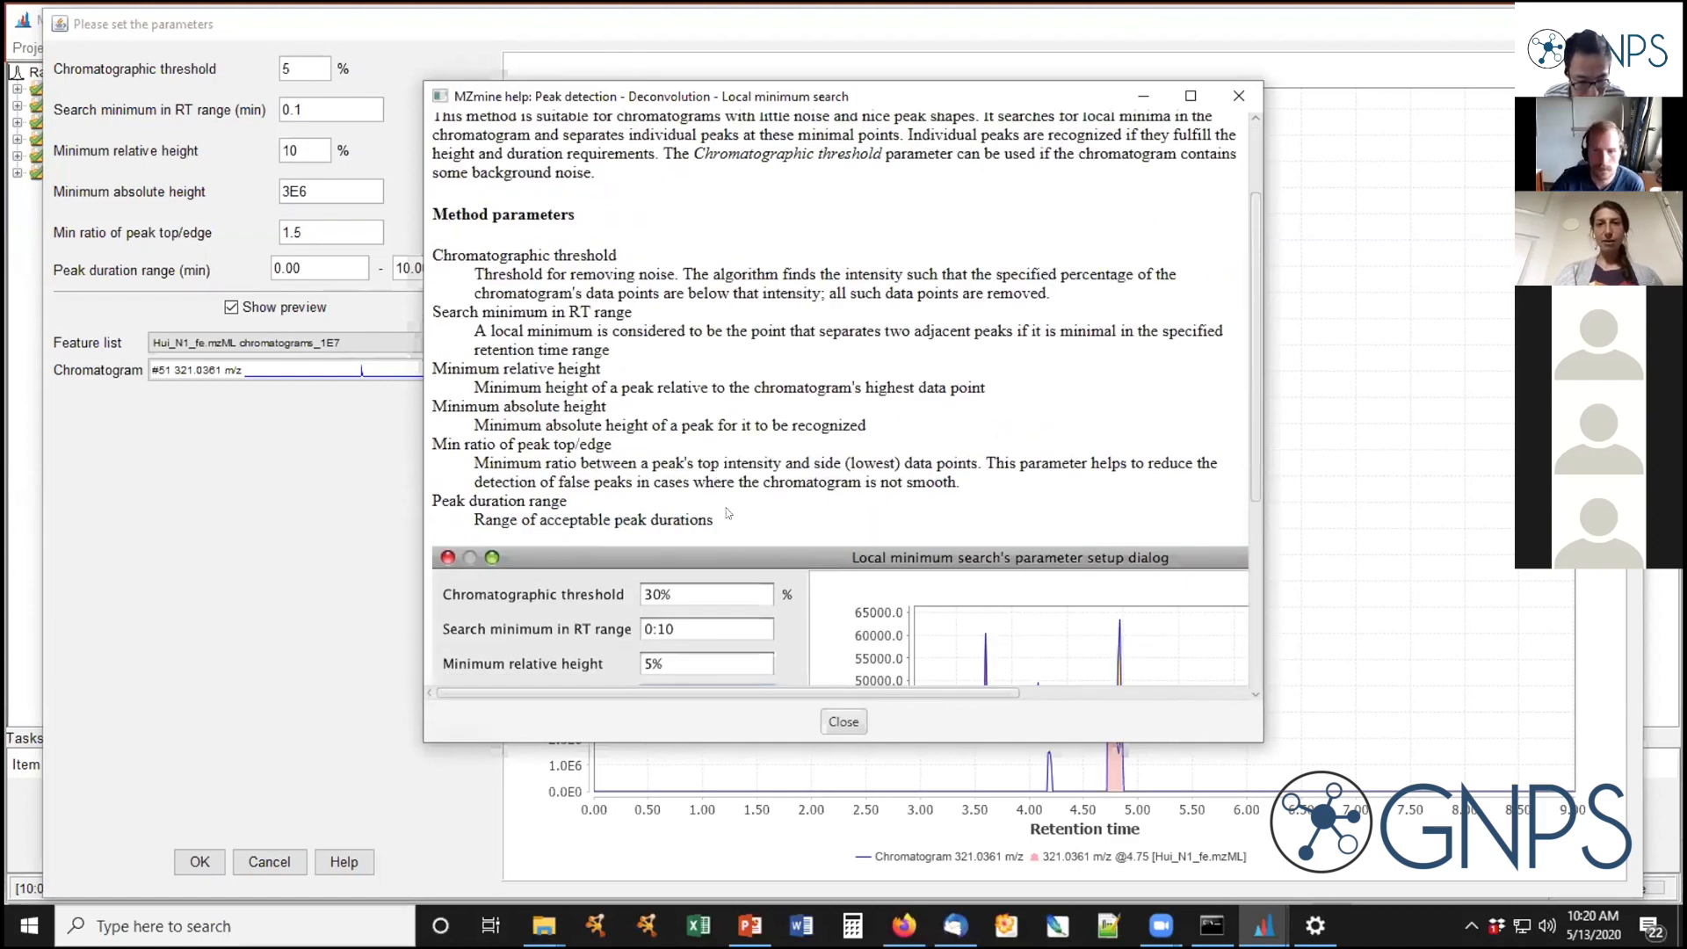
{"action": "scroll", "coordinate": [728, 514], "scroll_direction": "down", "scroll_amount": 6}
{"action": "scroll", "coordinate": [728, 523], "scroll_direction": "down", "scroll_amount": 2}
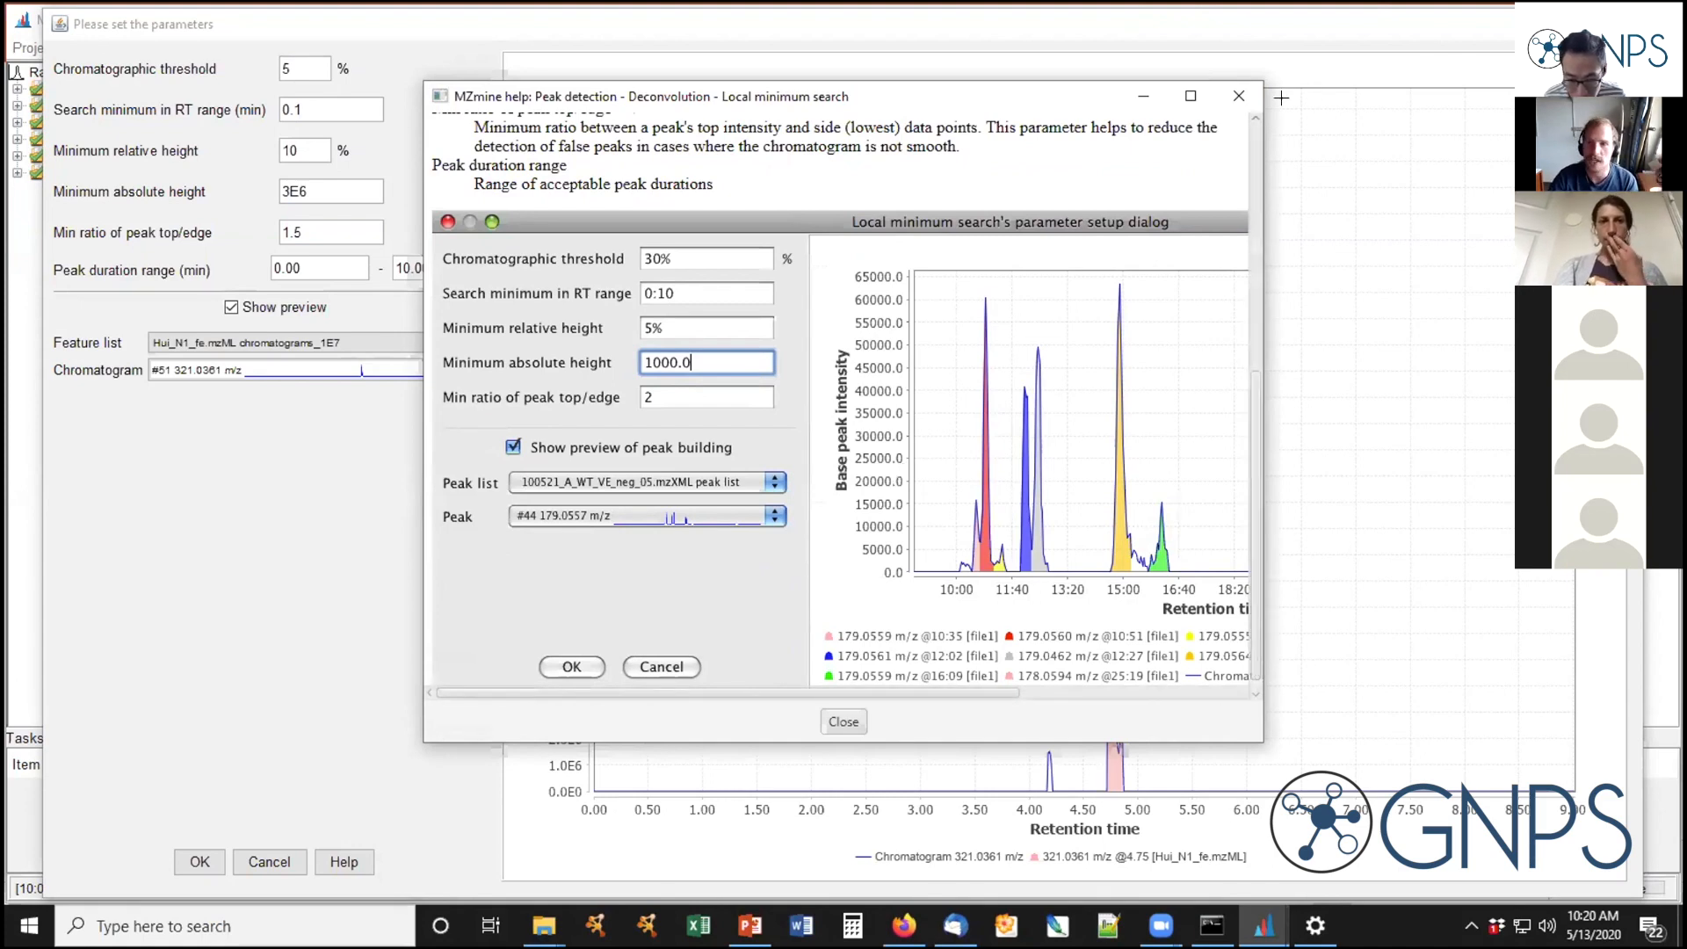
{"action": "left_click", "coordinate": [1239, 95]}
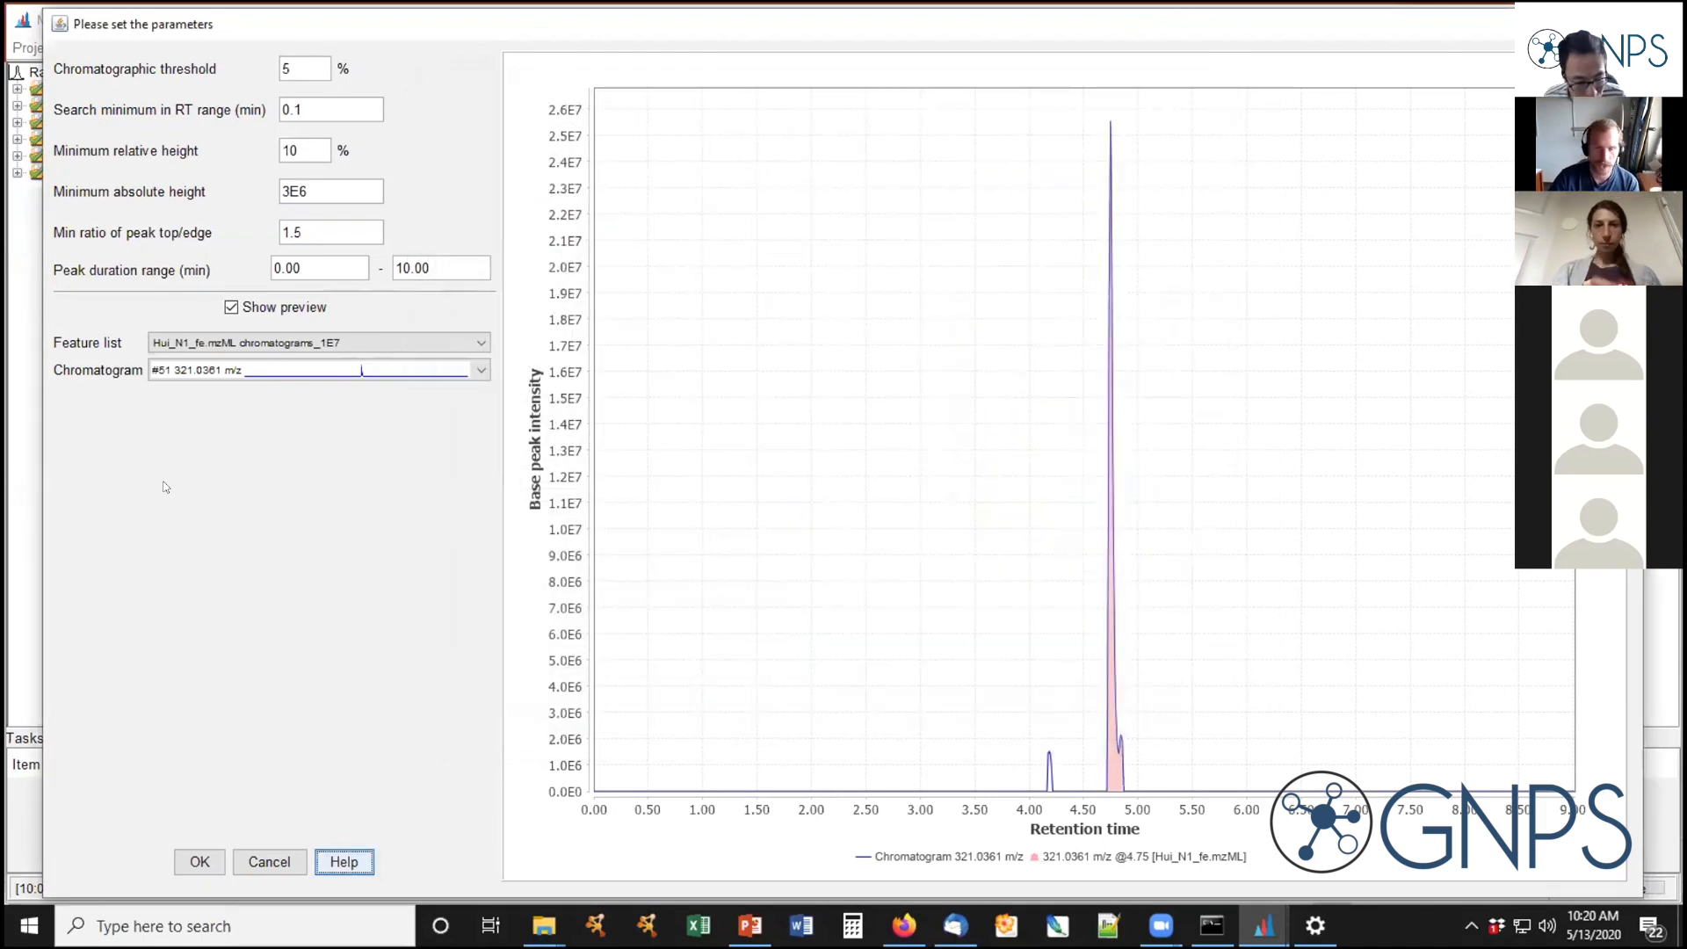
Discard the Local minimum search settings, switch the deconvolution algorithm to Baseline cut-off and open its parameters at the minimum peak height
{"action": "left_click", "coordinate": [270, 861]}
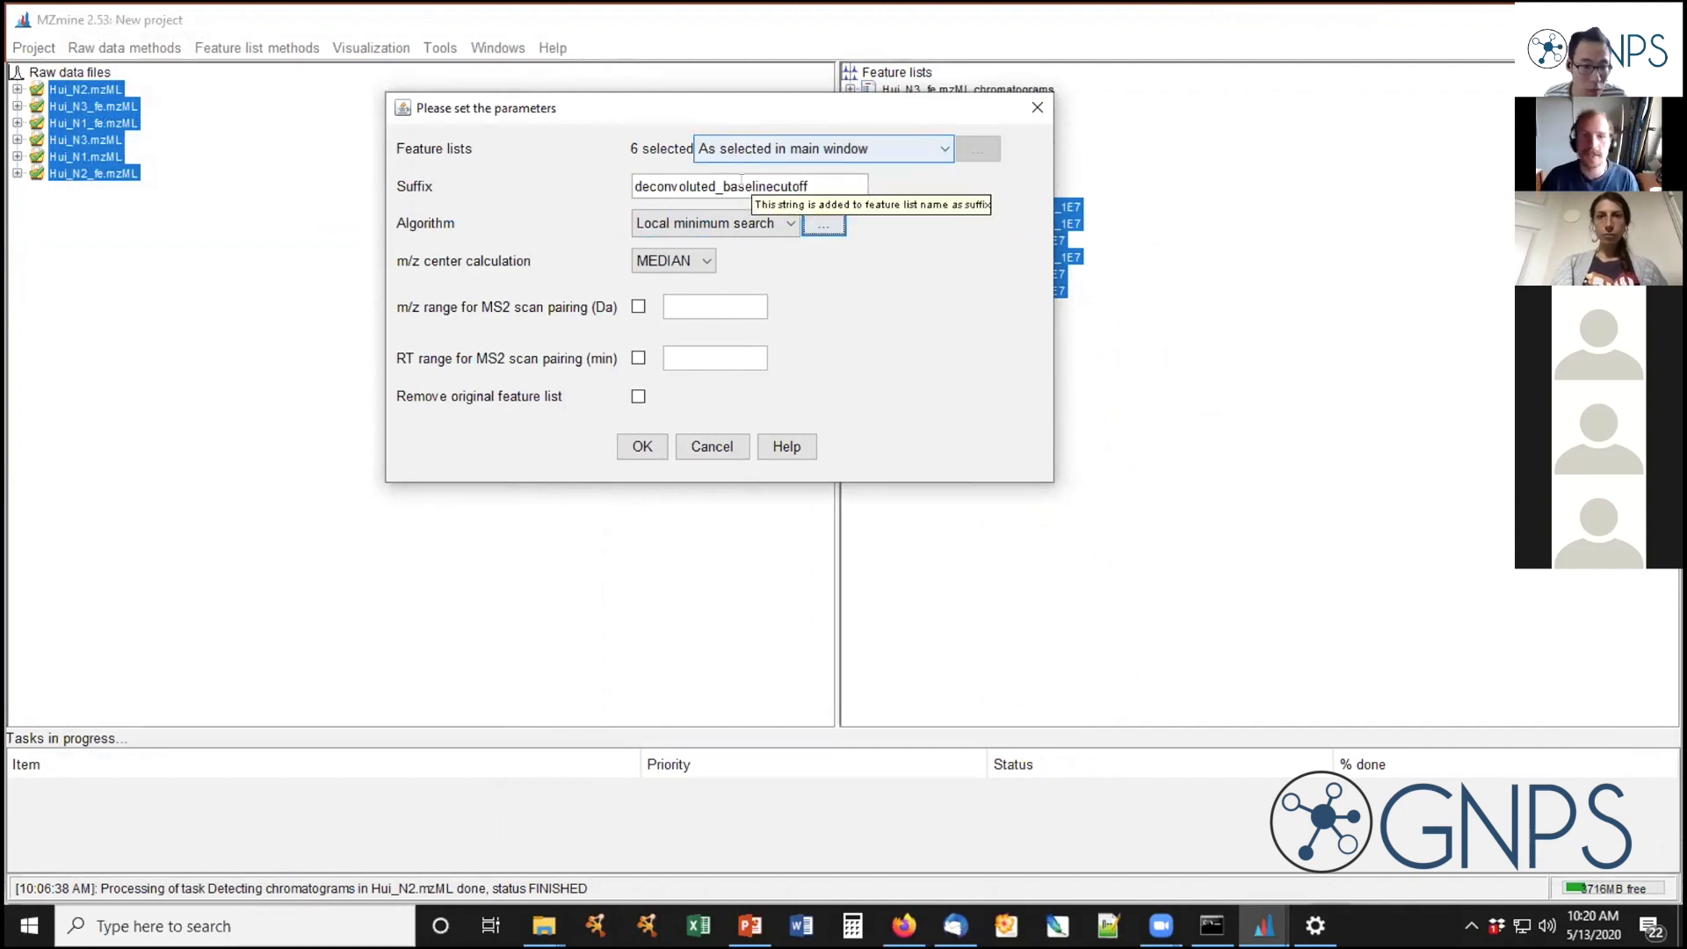
{"action": "left_click", "coordinate": [758, 222]}
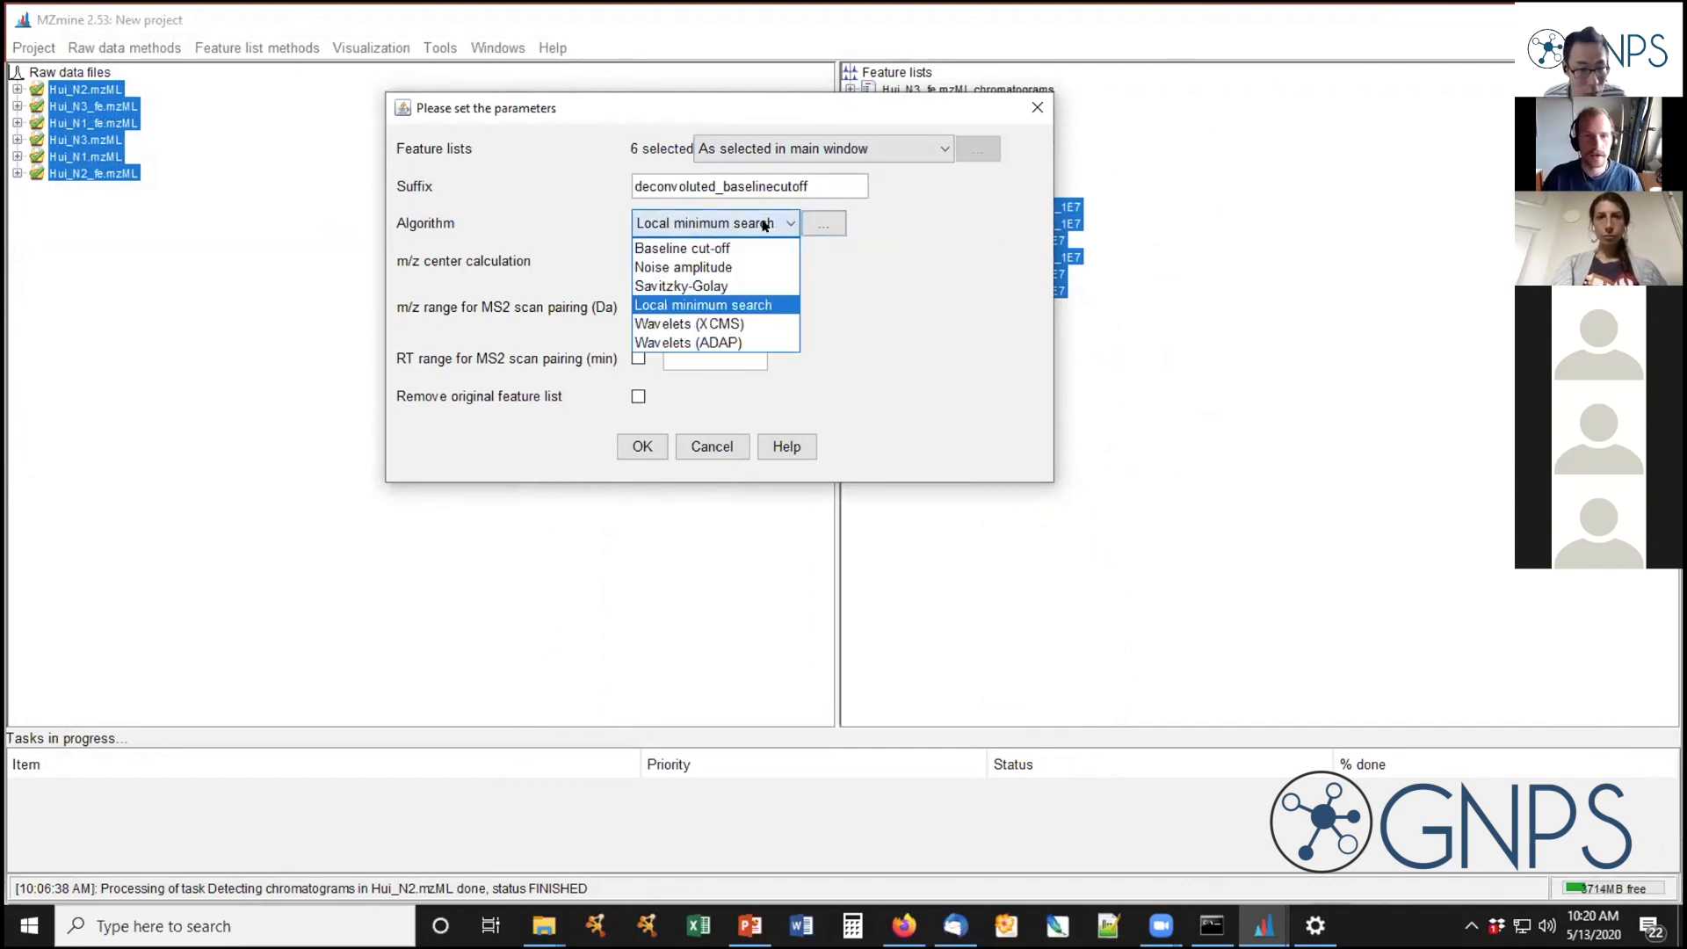
{"action": "left_click", "coordinate": [668, 247]}
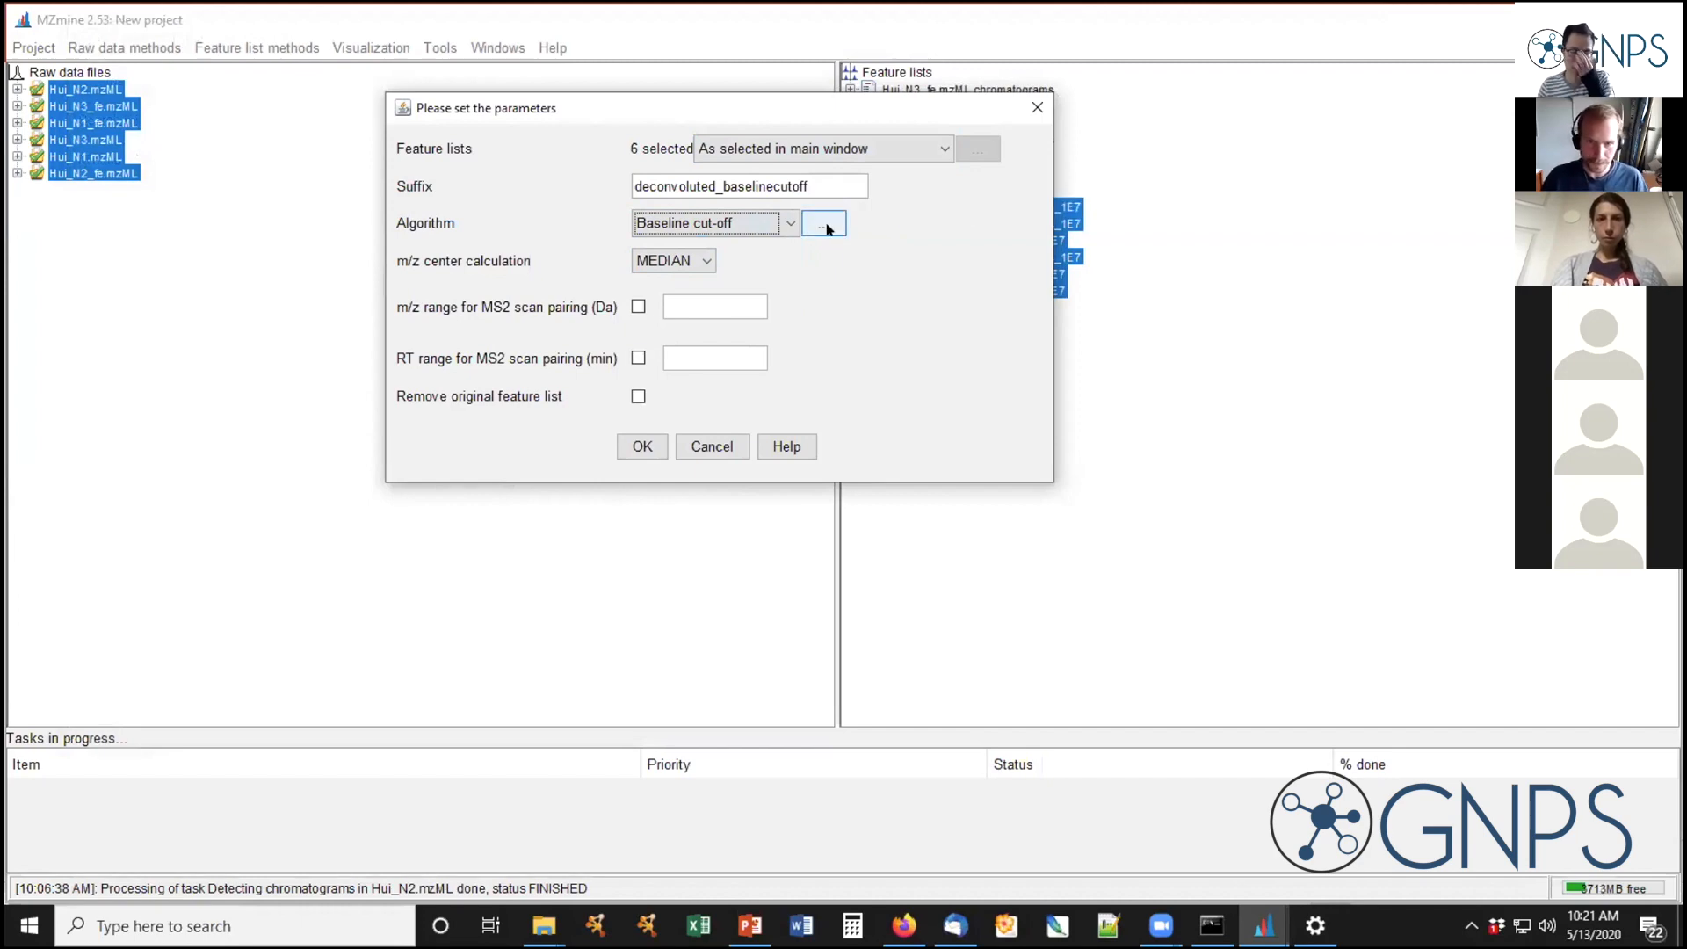
{"action": "left_click", "coordinate": [824, 225]}
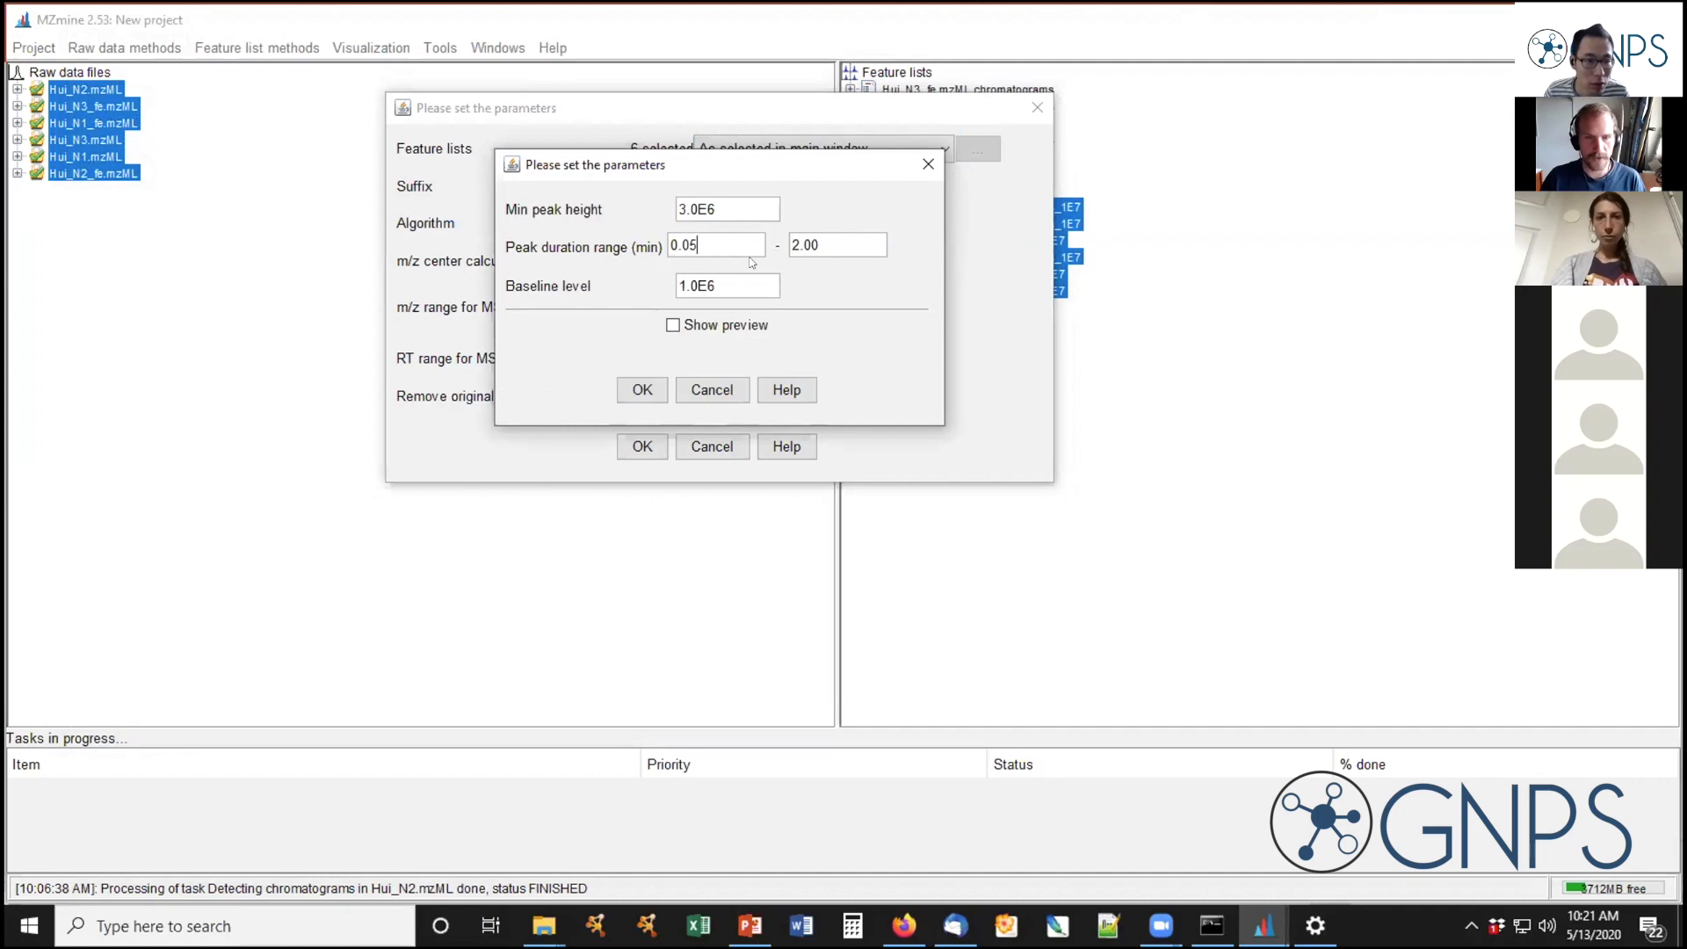
{"action": "left_click_drag", "start_coordinate": [688, 211], "coordinate": [650, 213]}
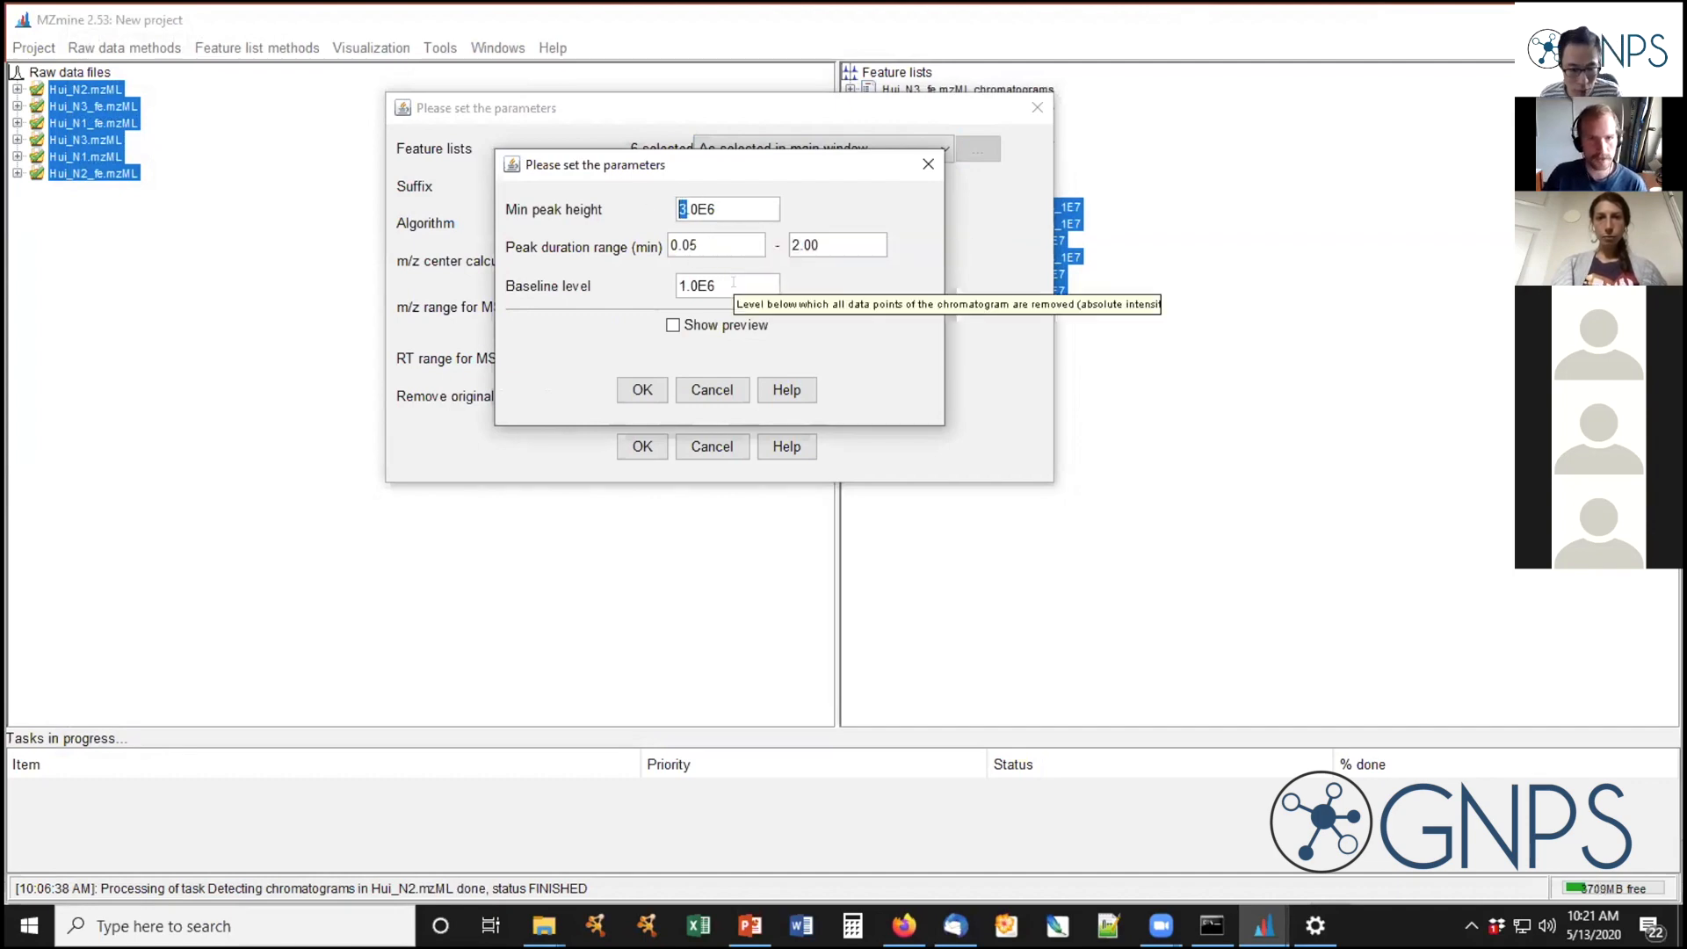
Accept the Baseline cut-off parameters with a peak duration range of 0.05 to 2.00 min and a baseline level of 1.0E6
{"action": "left_click_drag", "start_coordinate": [702, 248], "coordinate": [673, 251]}
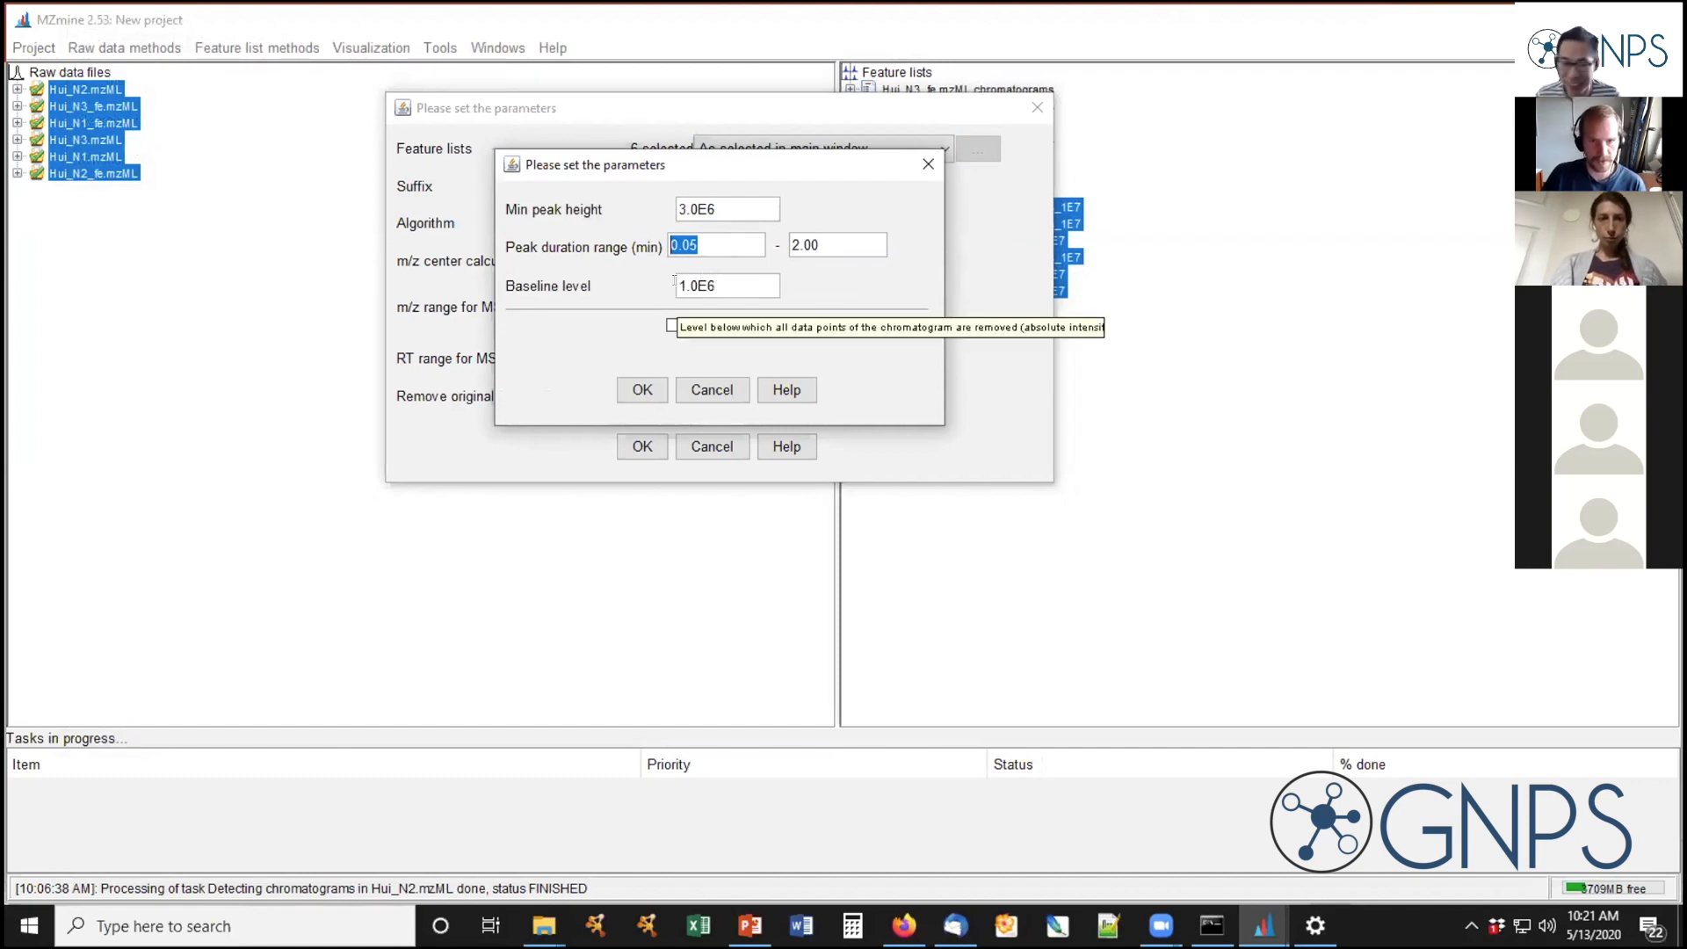
{"action": "left_click_drag", "start_coordinate": [679, 286], "coordinate": [736, 280]}
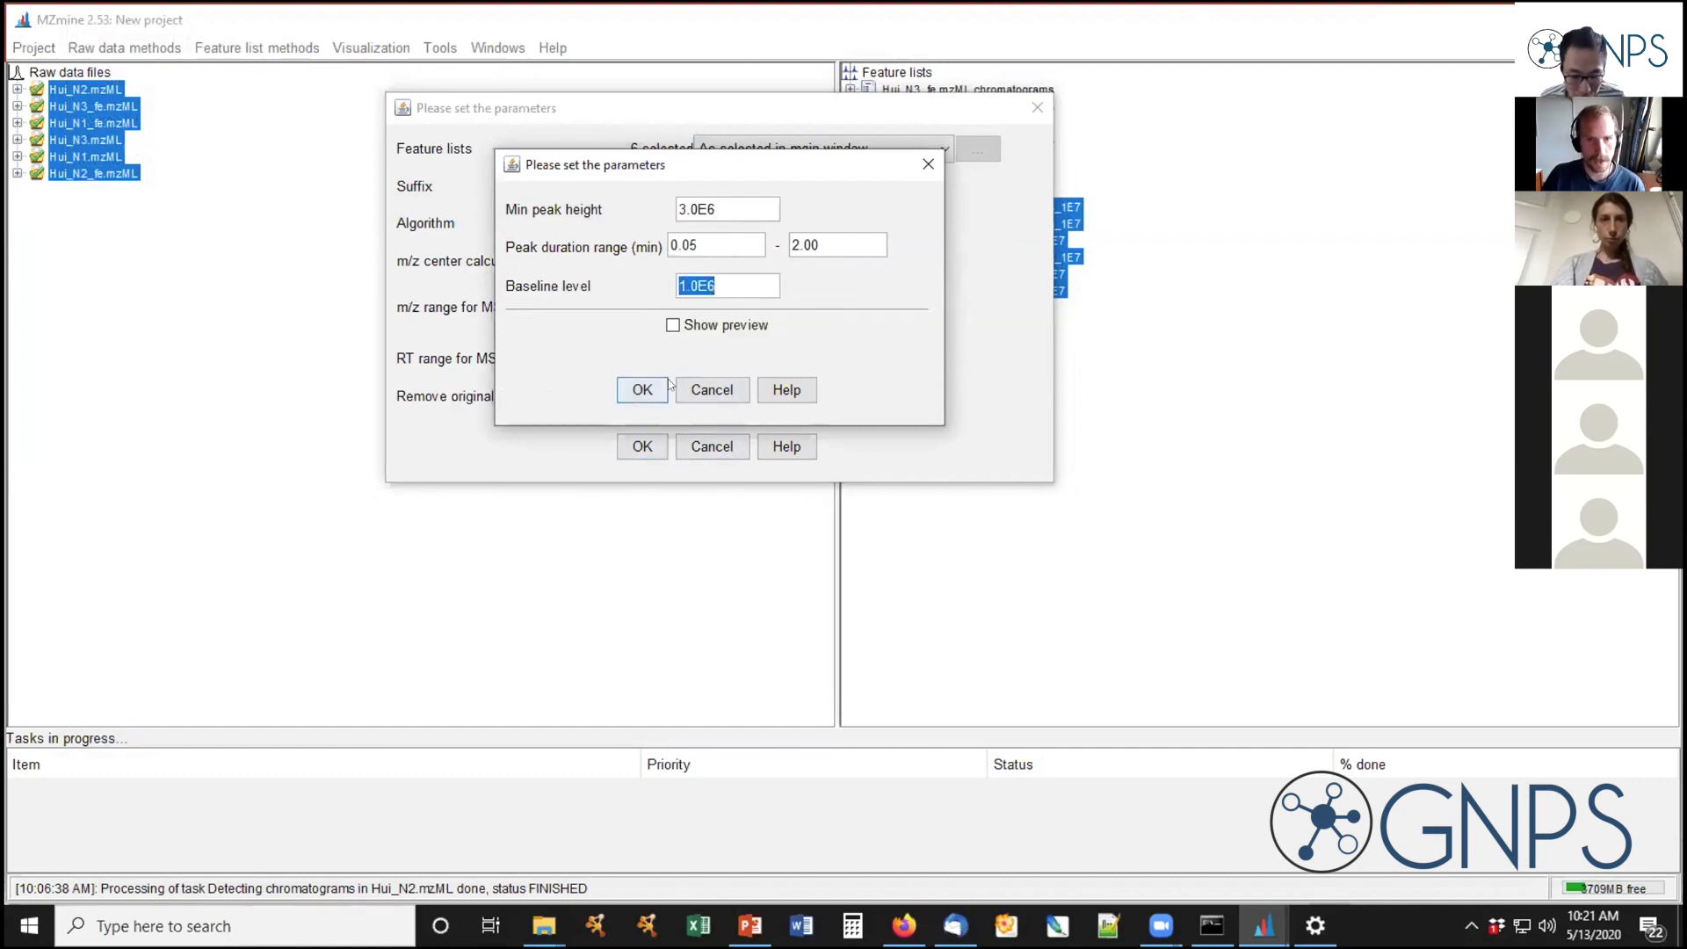
{"action": "left_click", "coordinate": [643, 391]}
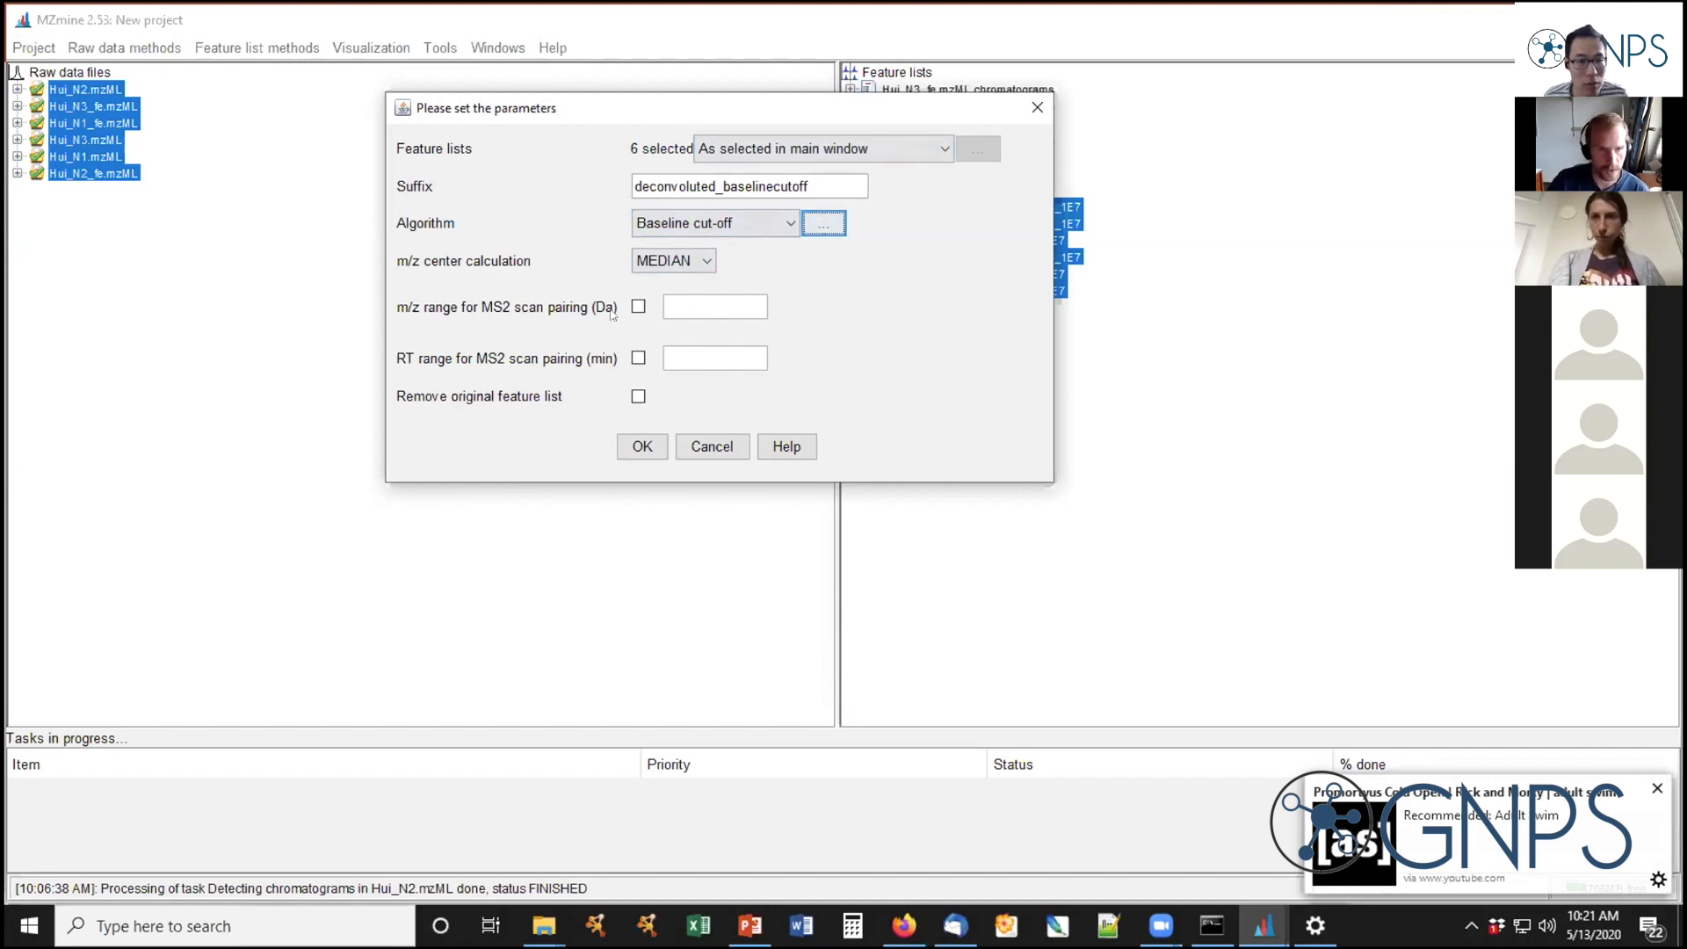
Enable MS2 scan pairing with an m/z range of 0.01 Da and an RT range of 0.2 min, and run the deconvolution
{"action": "left_click", "coordinate": [639, 307]}
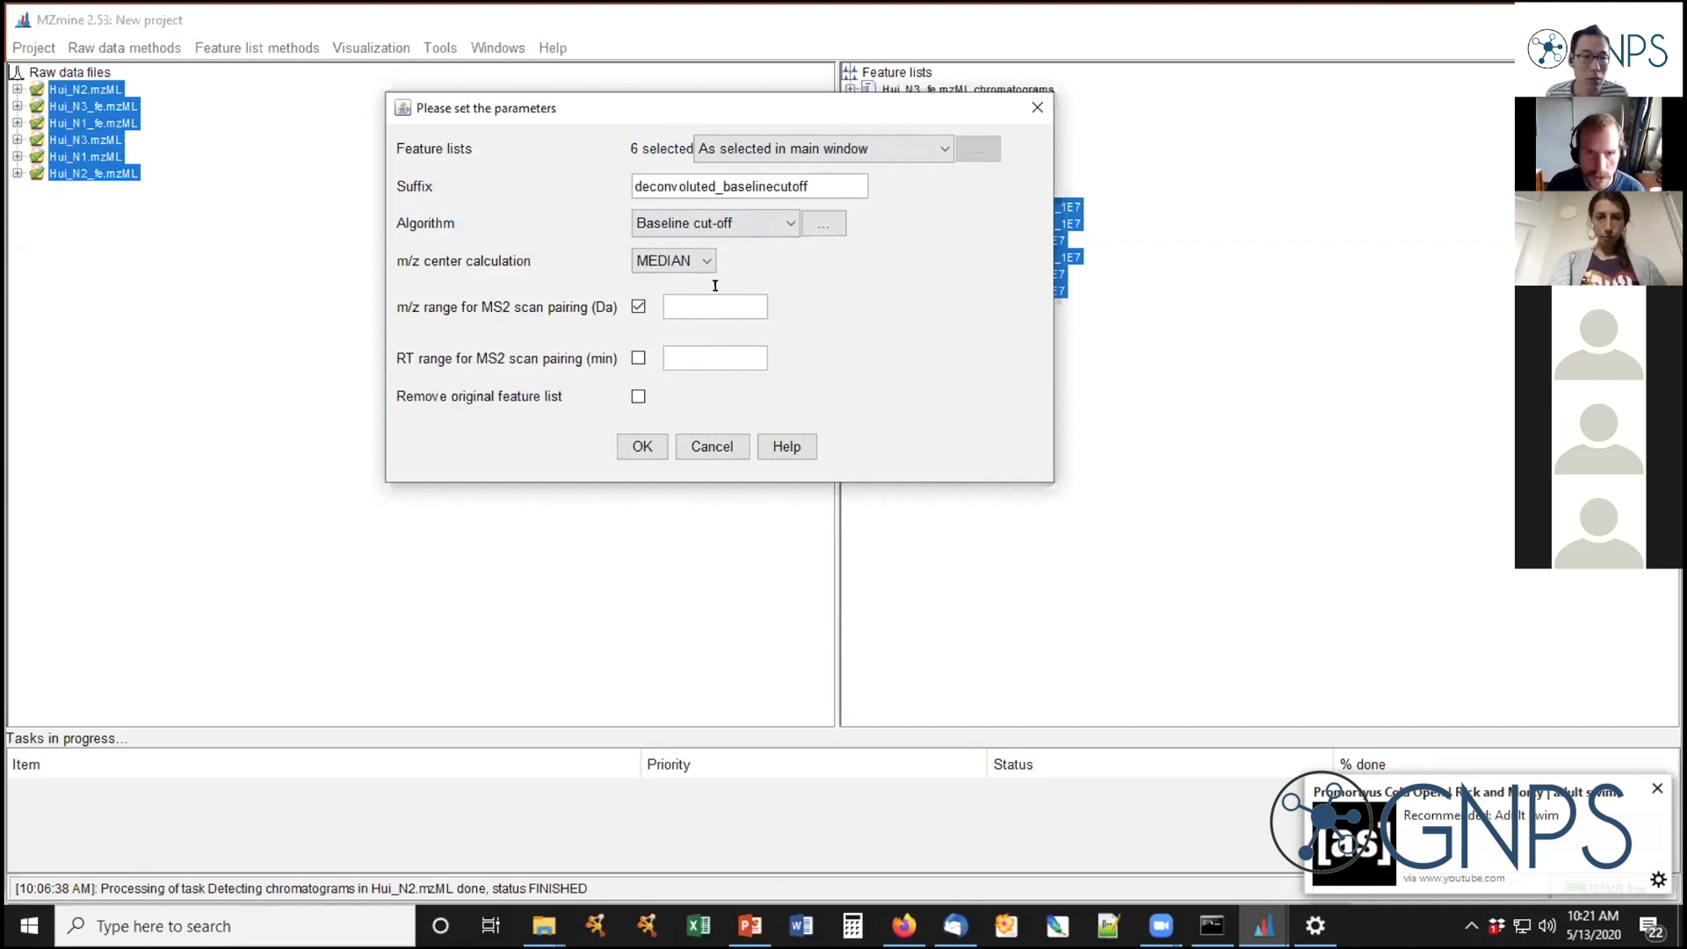
{"action": "type", "text": "0.01"}
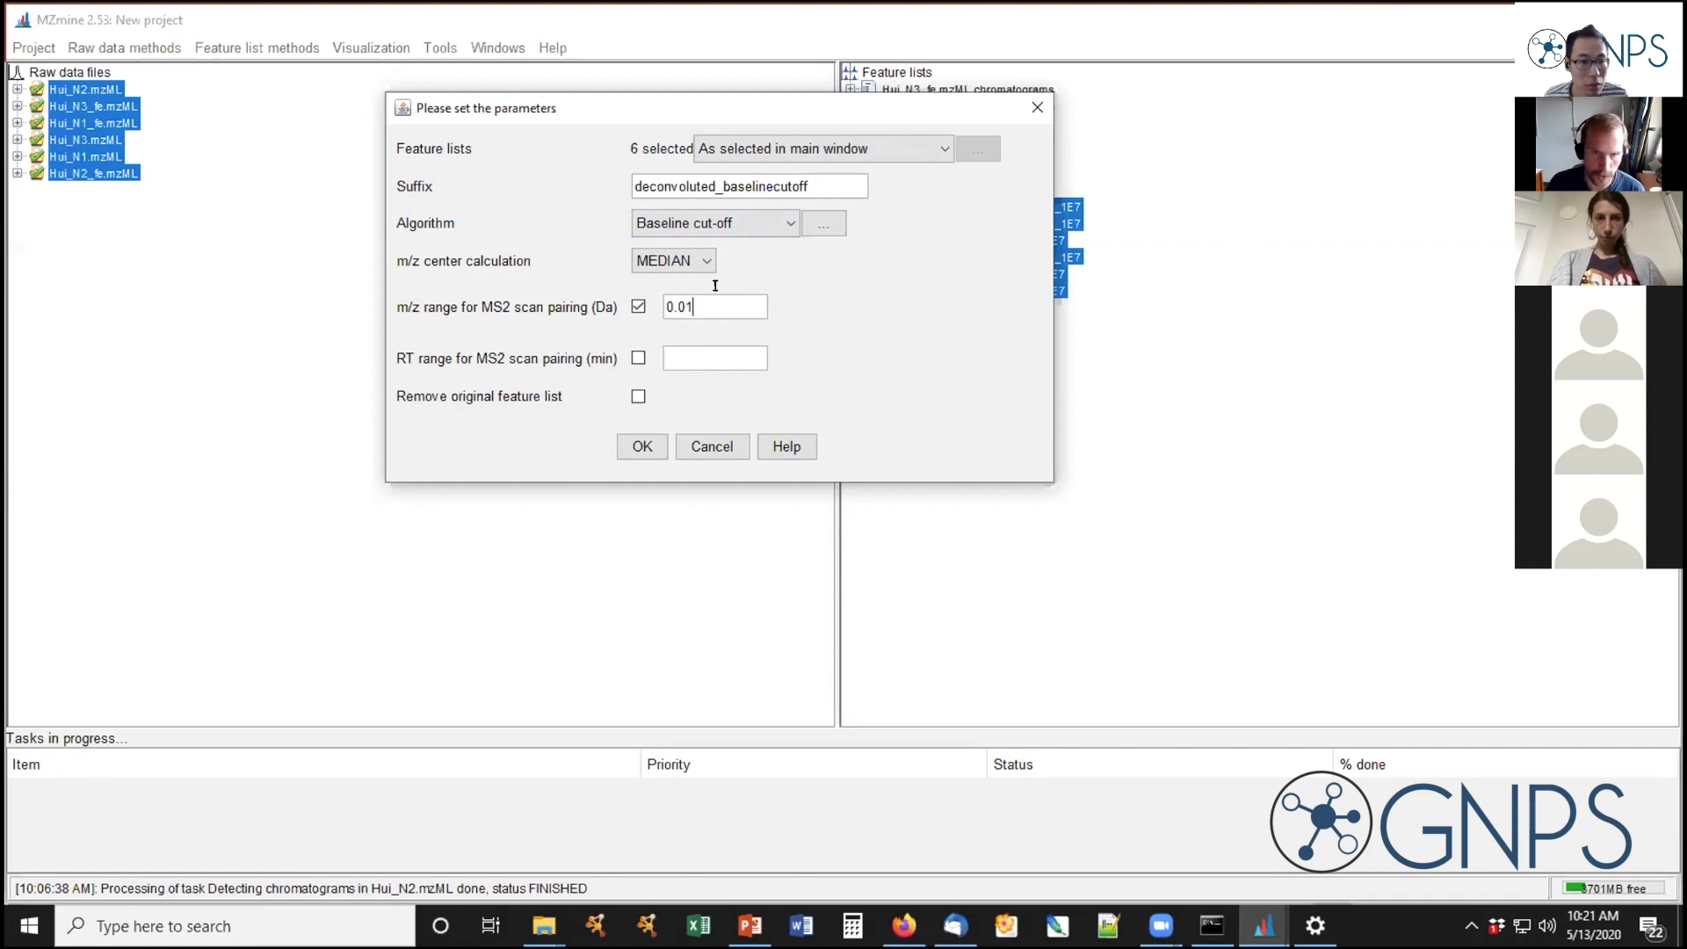
{"action": "double_click", "coordinate": [705, 299]}
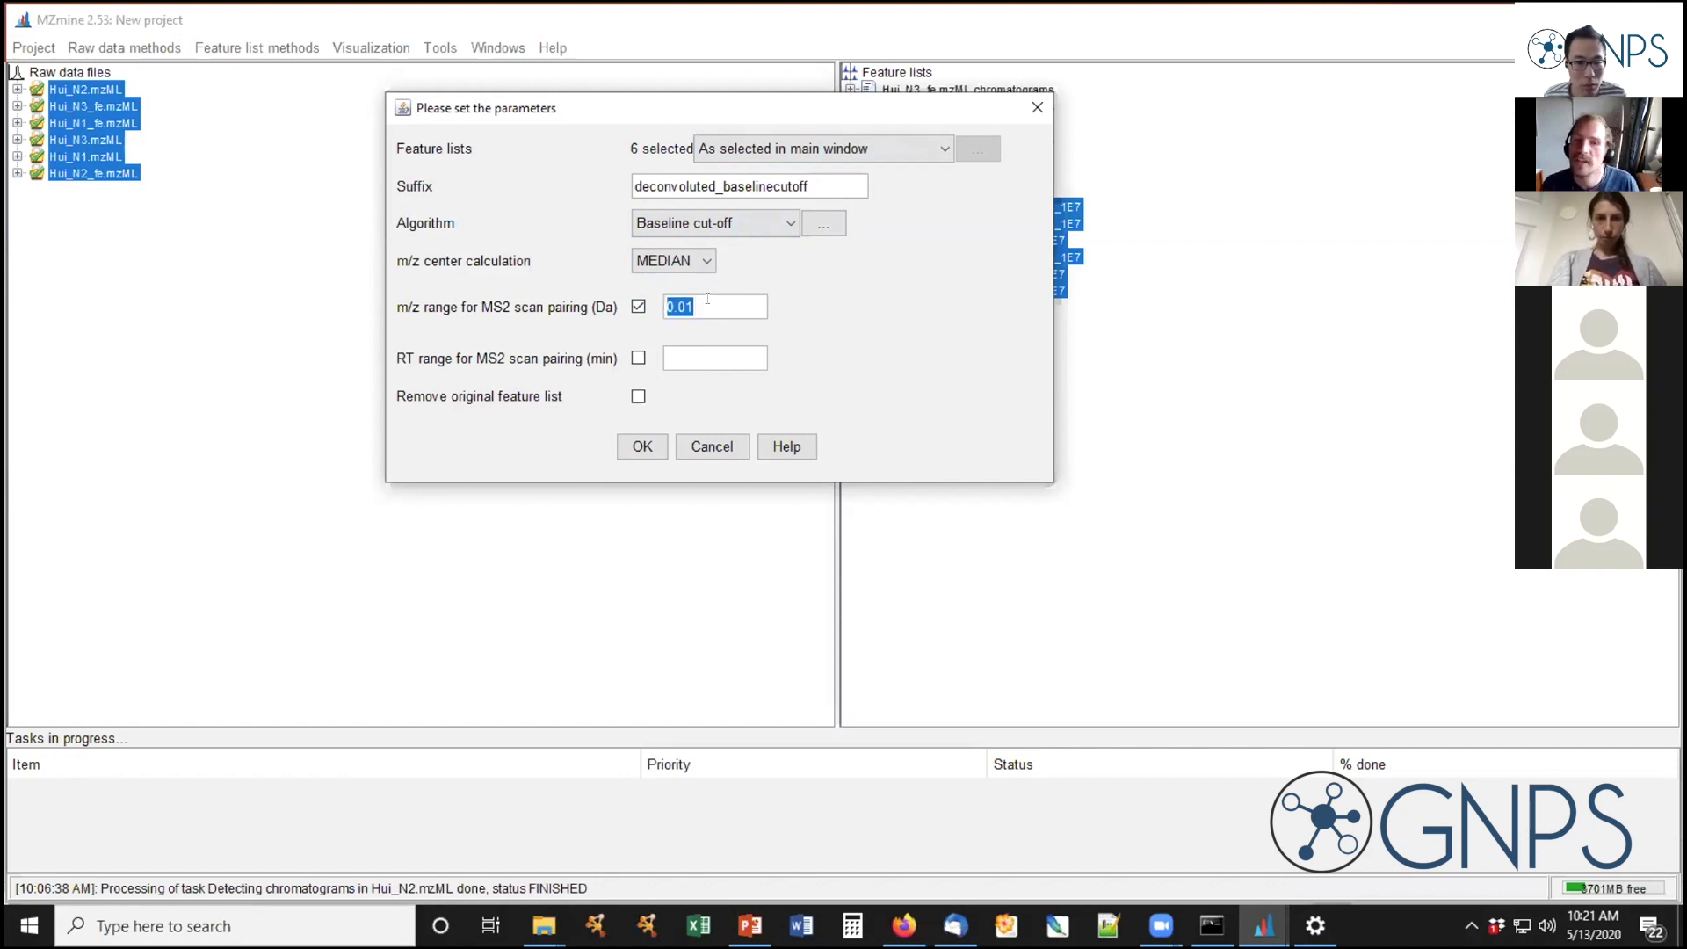
{"action": "left_click", "coordinate": [684, 360]}
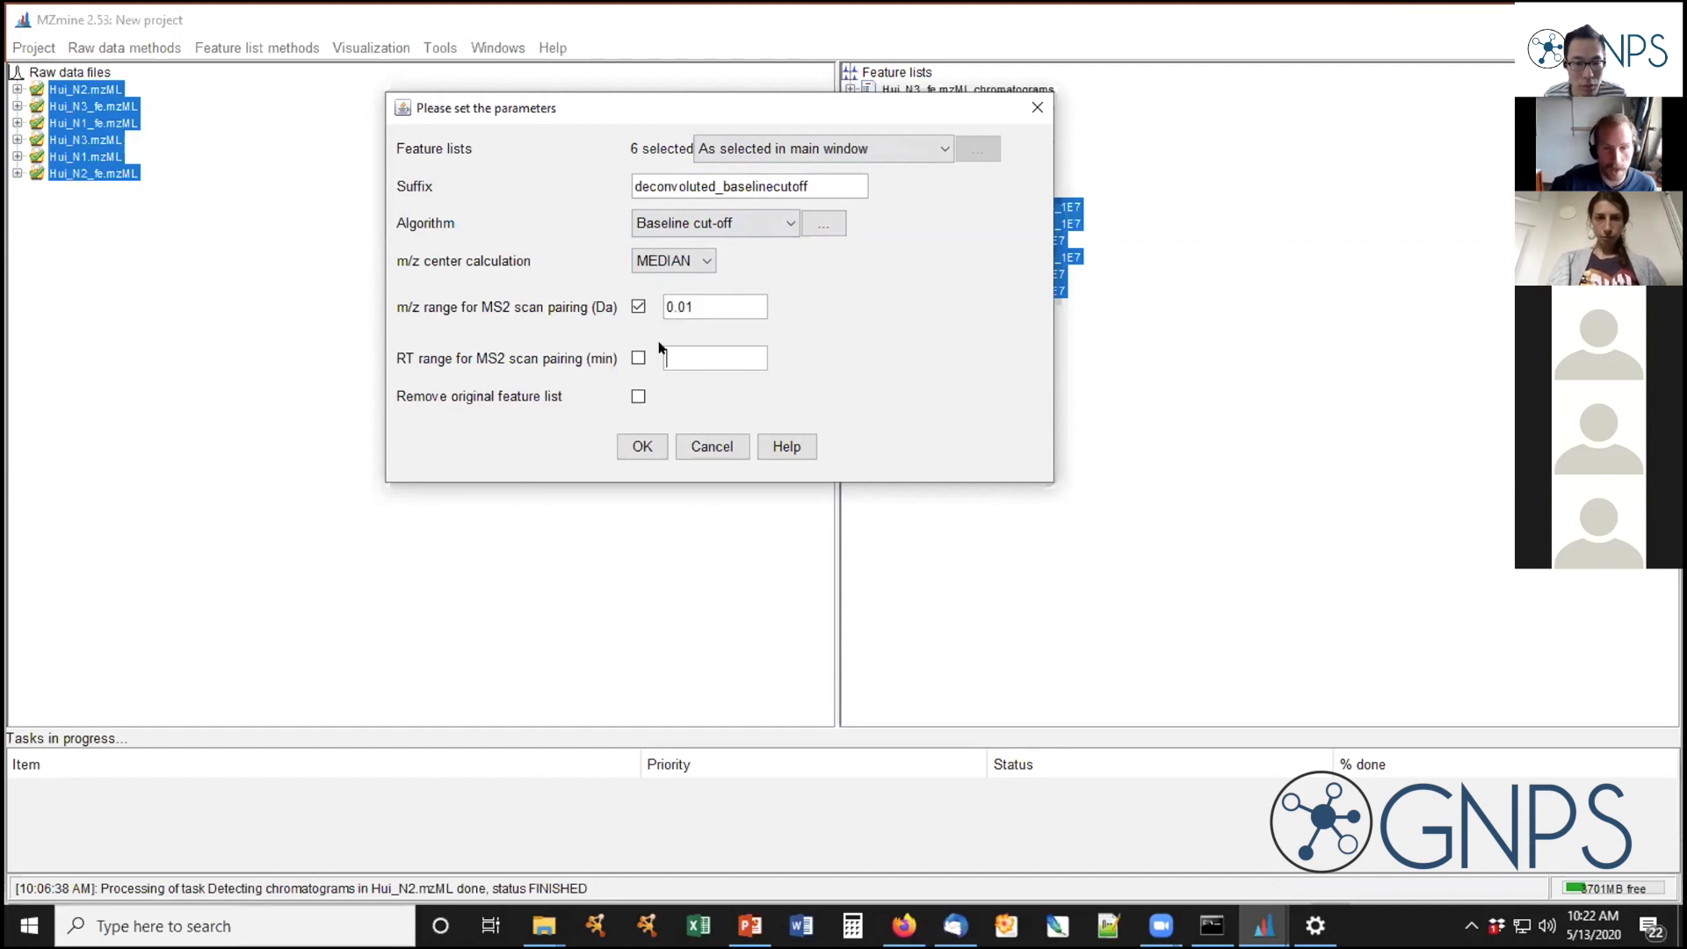
{"action": "left_click", "coordinate": [639, 358]}
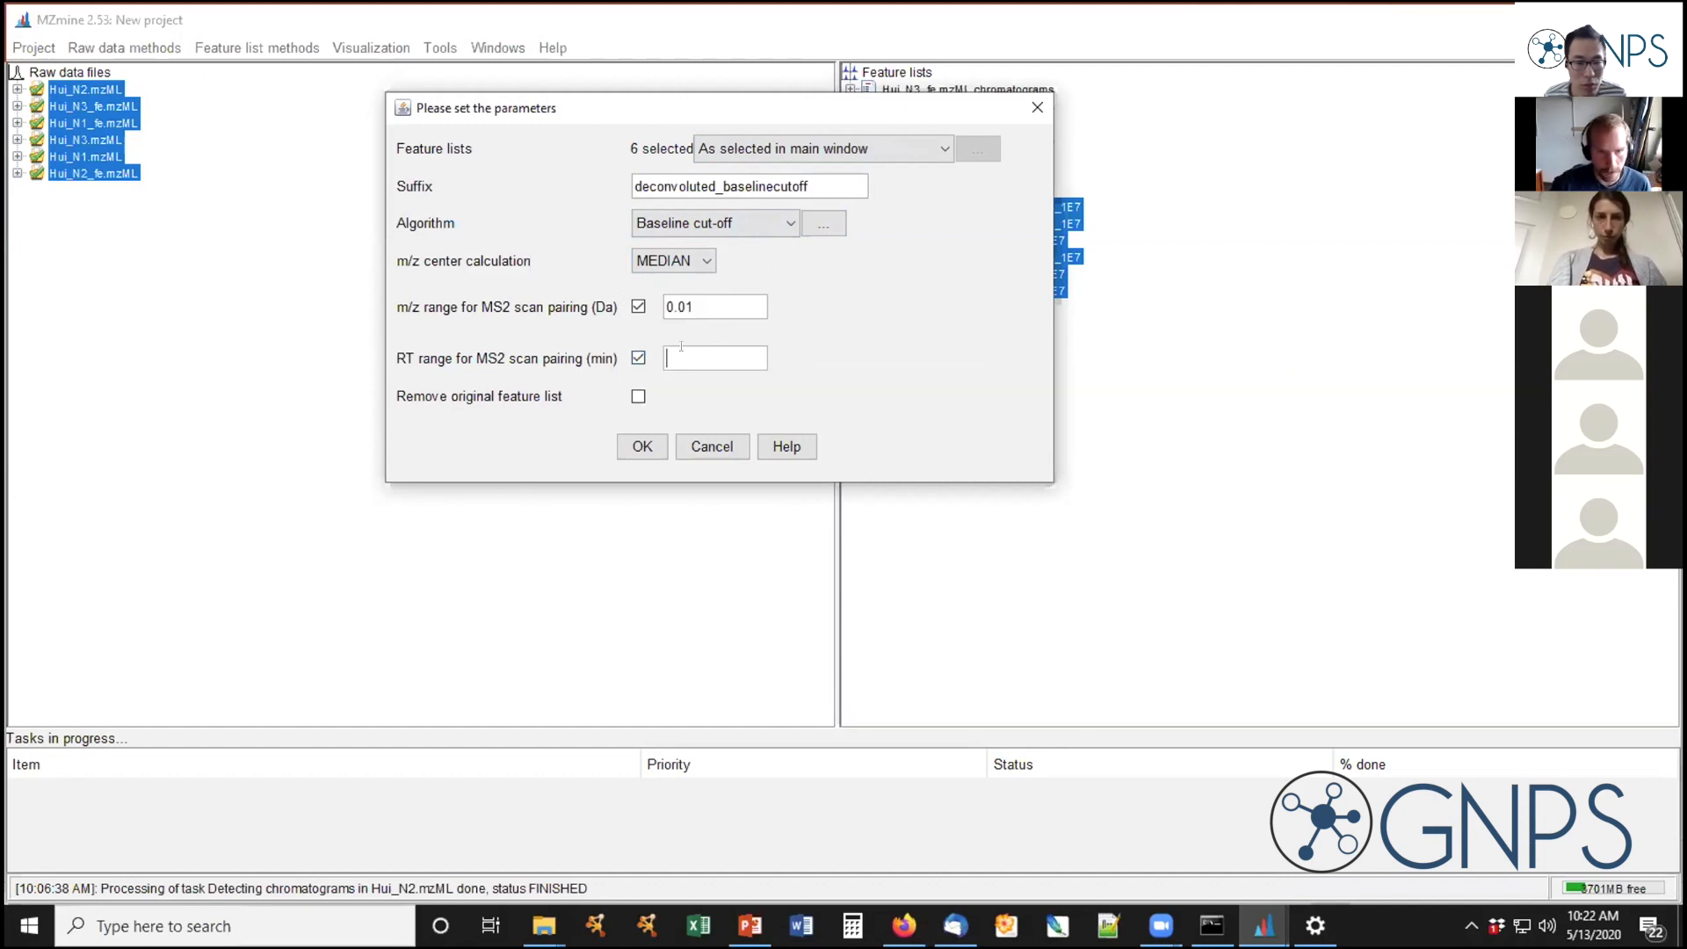
{"action": "type", "text": "0.2"}
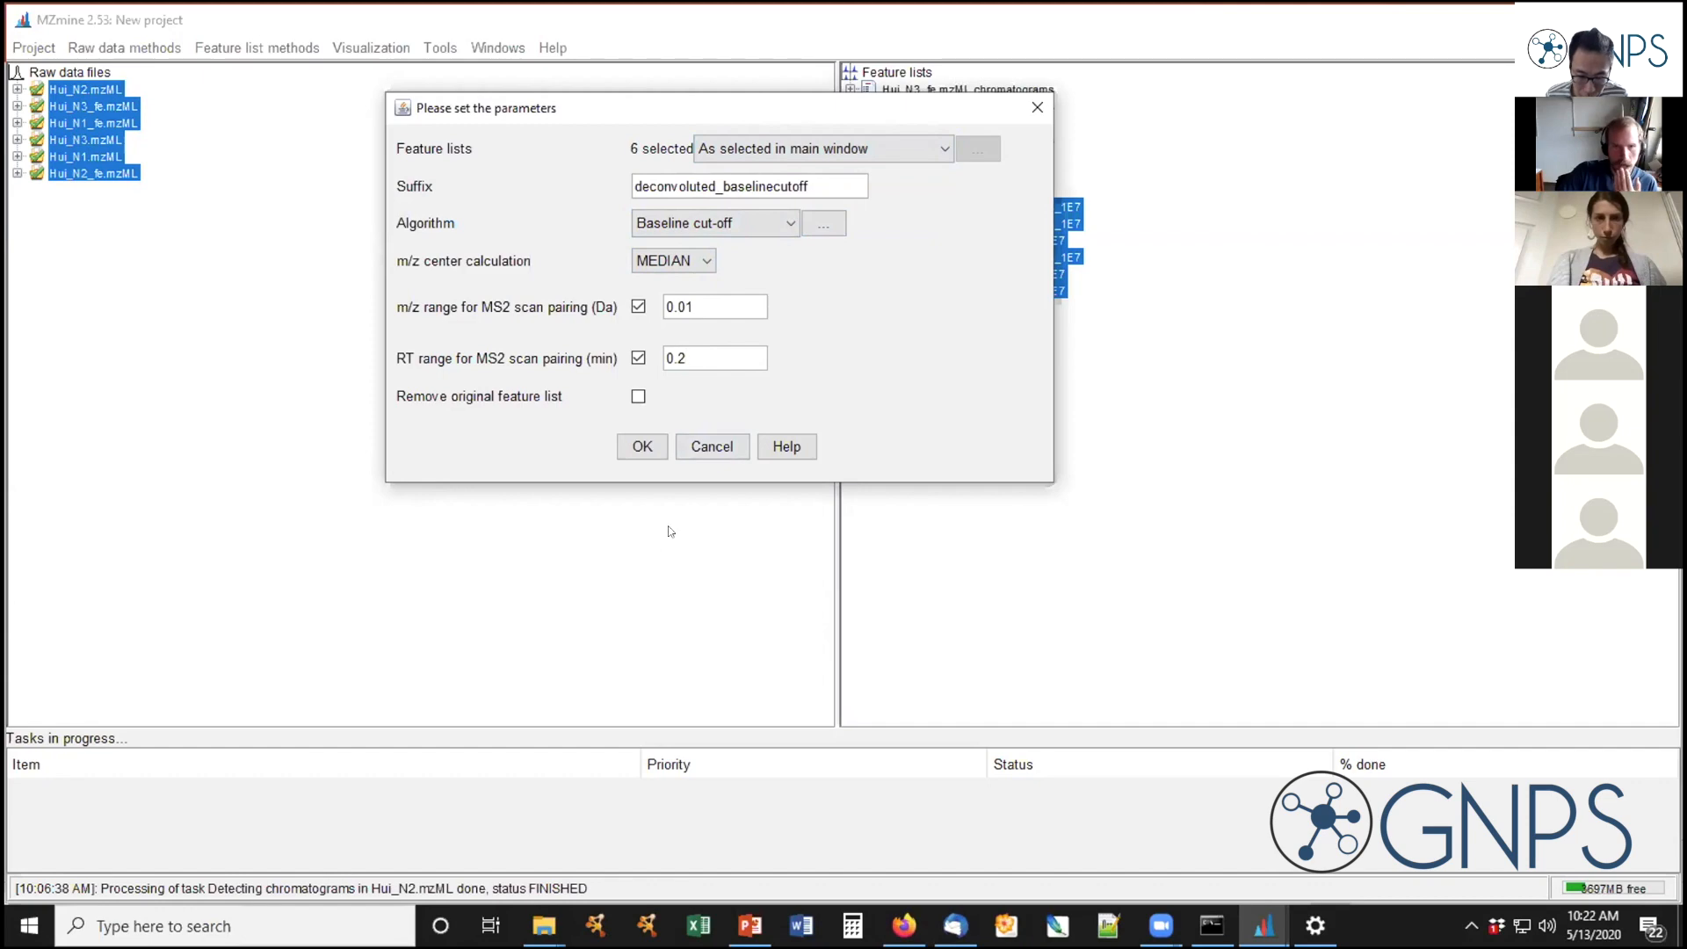
{"action": "left_click", "coordinate": [629, 448]}
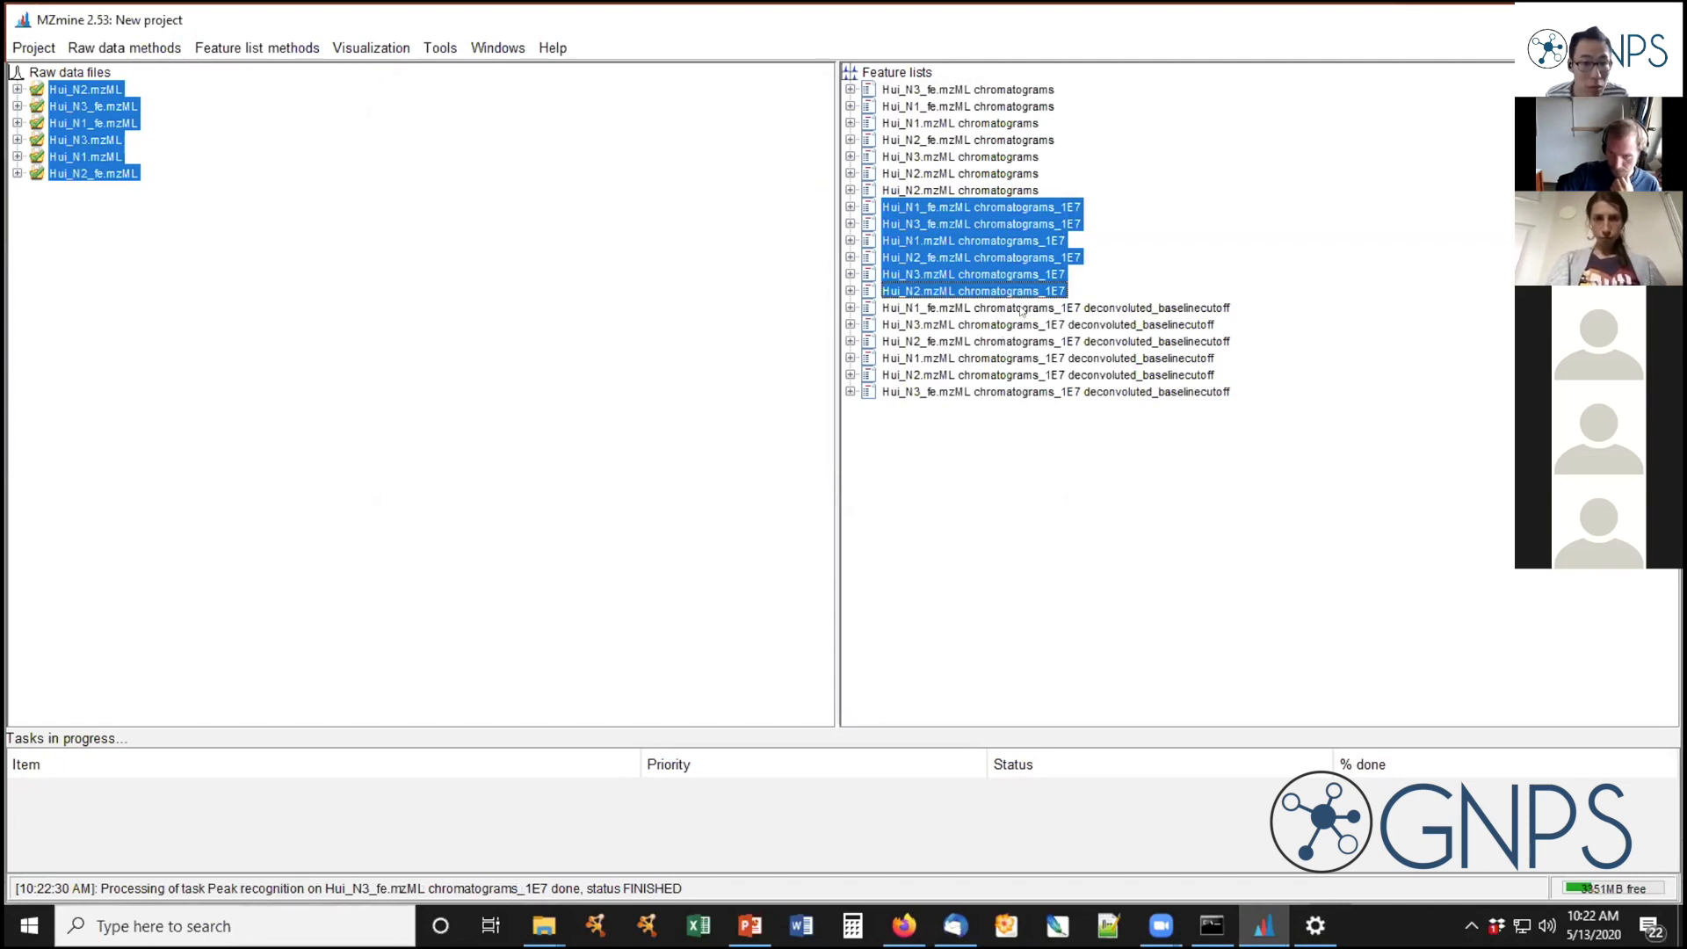
Open the Hui_N1_fe.mzML deconvoluted_baselinecutoff feature list, examine the peak shapes of its features, and close it
{"action": "left_click", "coordinate": [1071, 313]}
{"action": "double_click", "coordinate": [999, 310]}
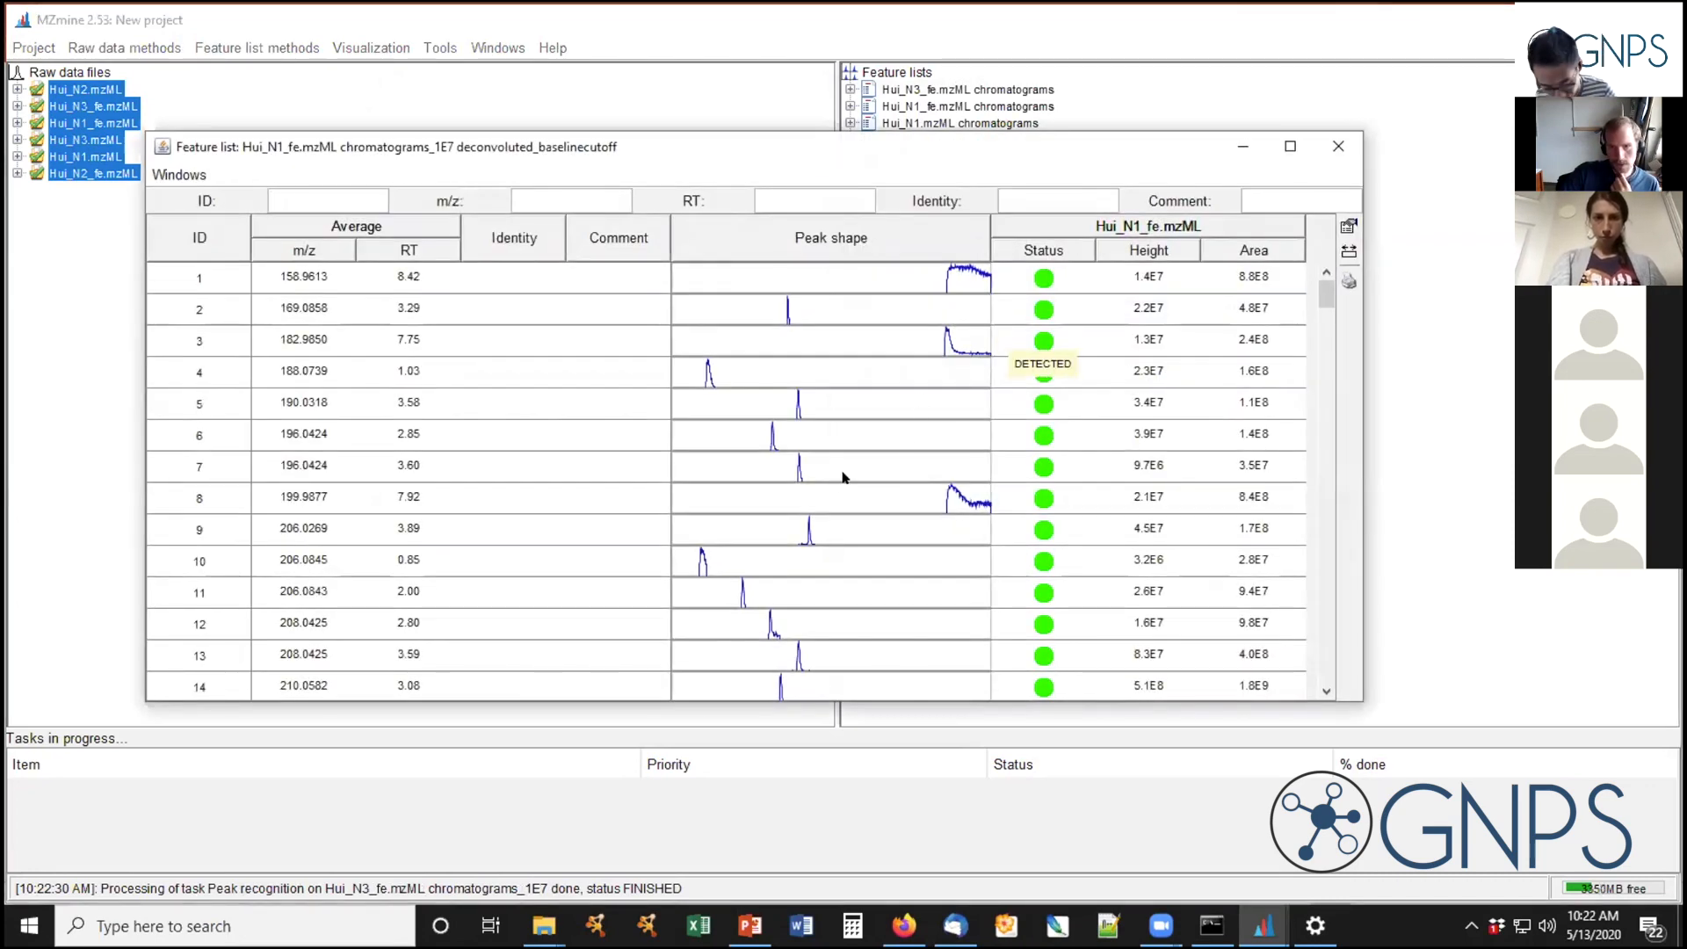
{"action": "scroll", "coordinate": [813, 443], "scroll_direction": "down", "scroll_amount": 1}
{"action": "scroll", "coordinate": [813, 444], "scroll_direction": "down", "scroll_amount": 3}
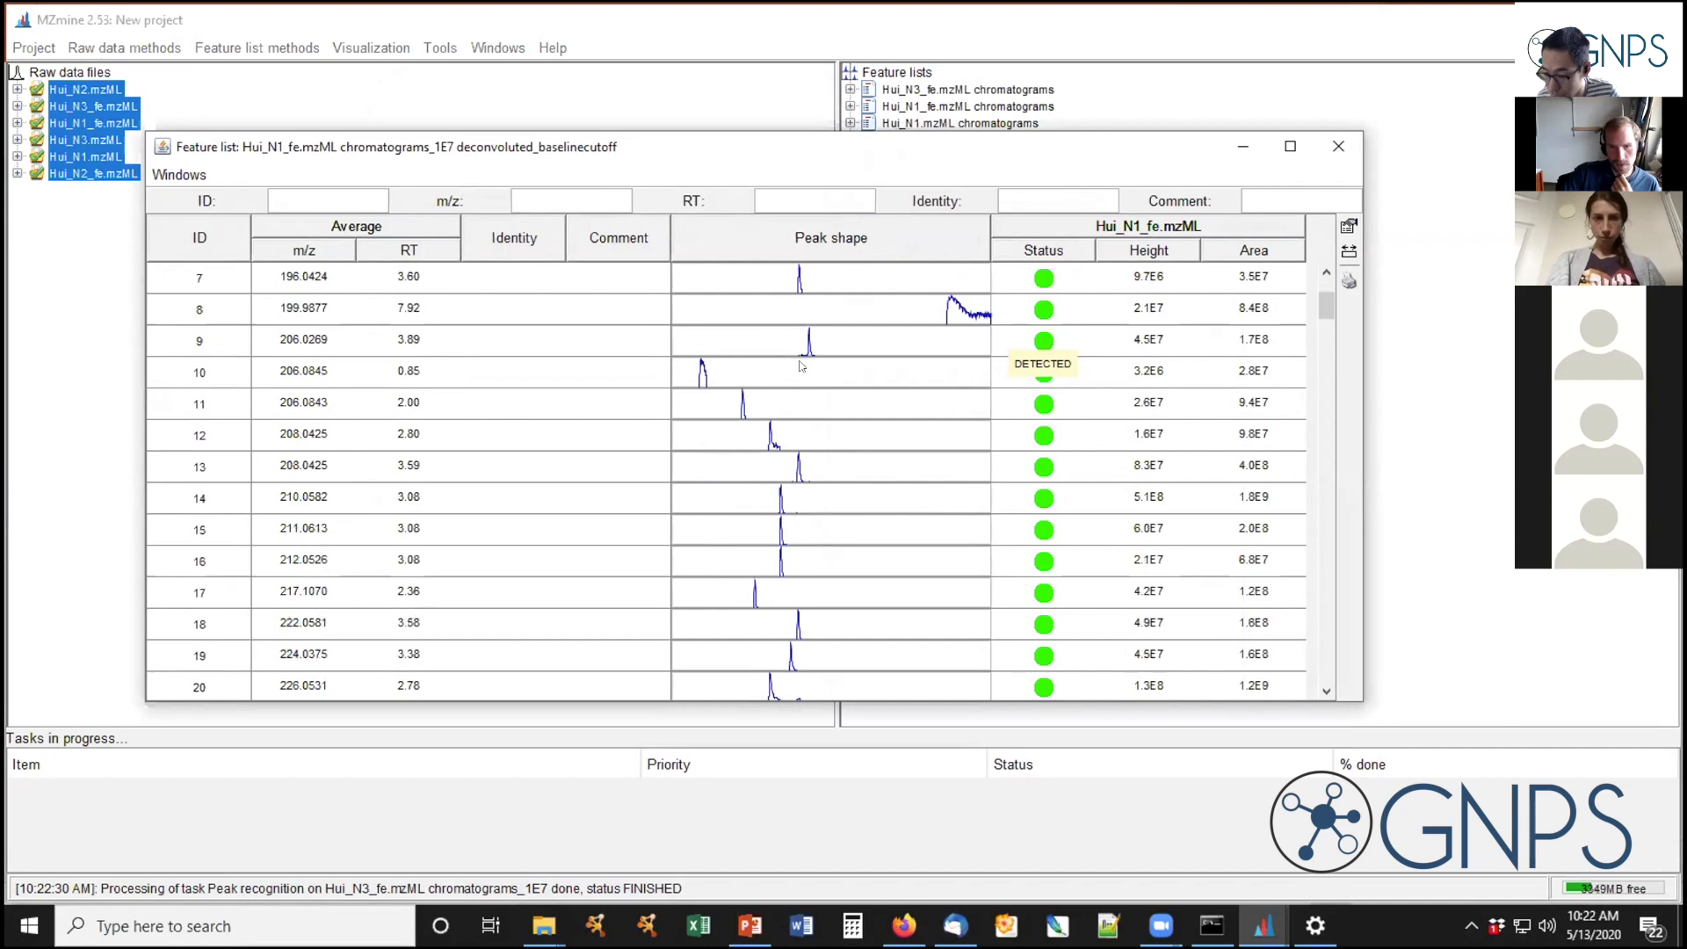
{"action": "scroll", "coordinate": [777, 301], "scroll_direction": "down", "scroll_amount": 3}
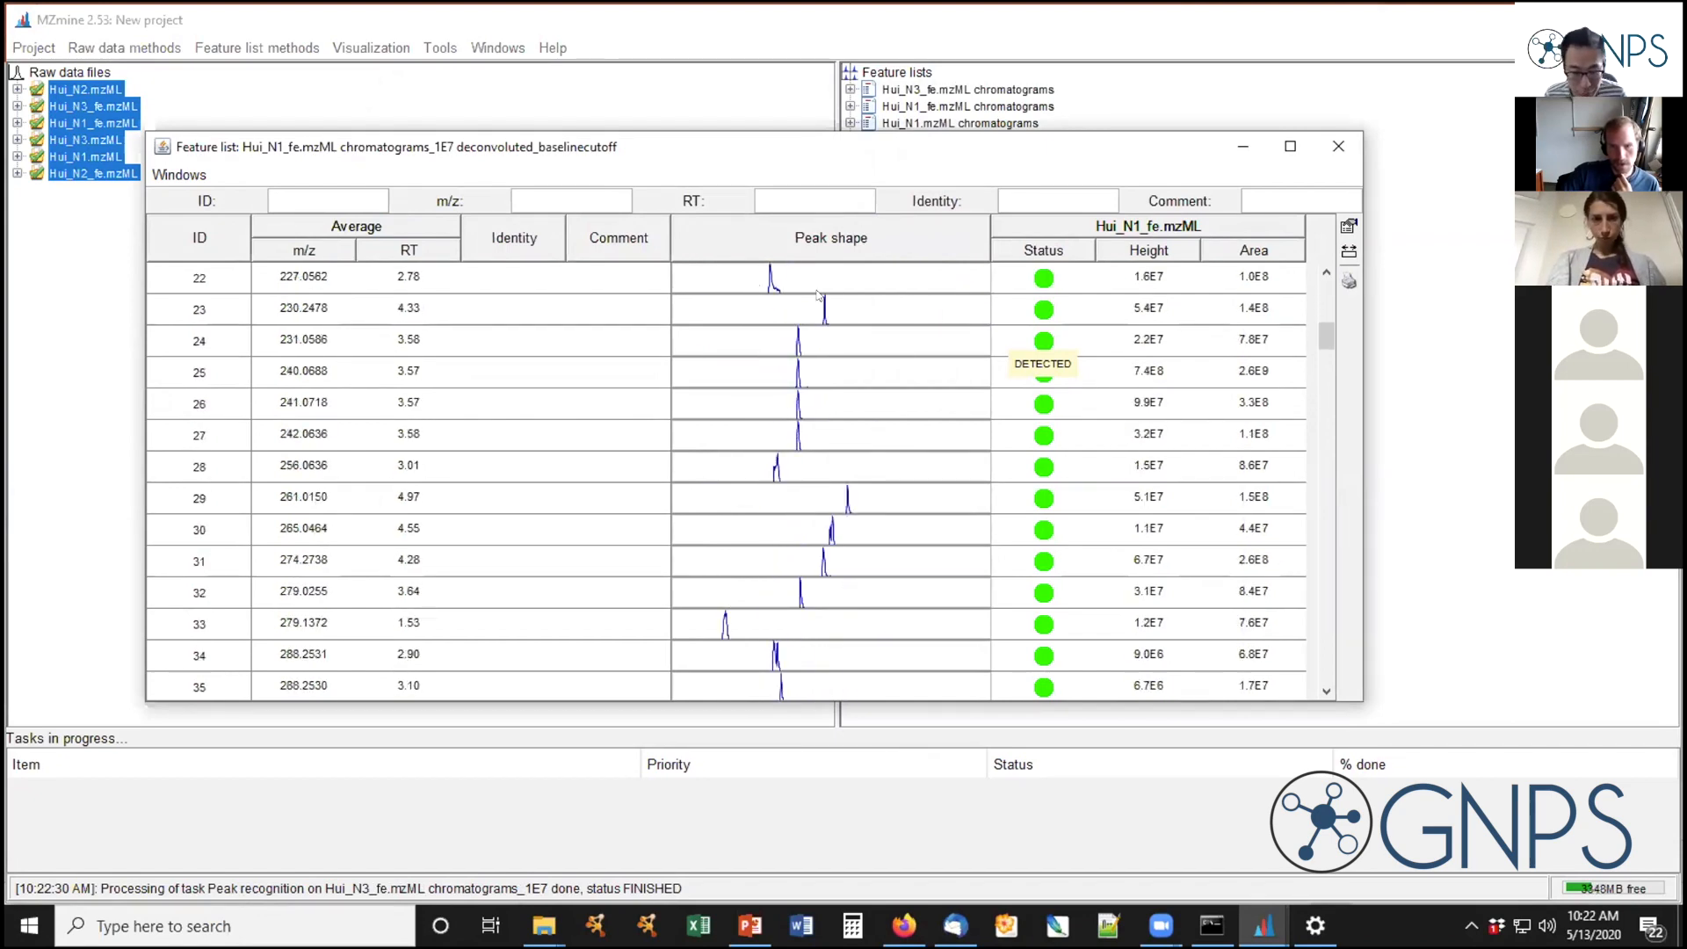
{"action": "scroll", "coordinate": [819, 432], "scroll_direction": "down", "scroll_amount": 3}
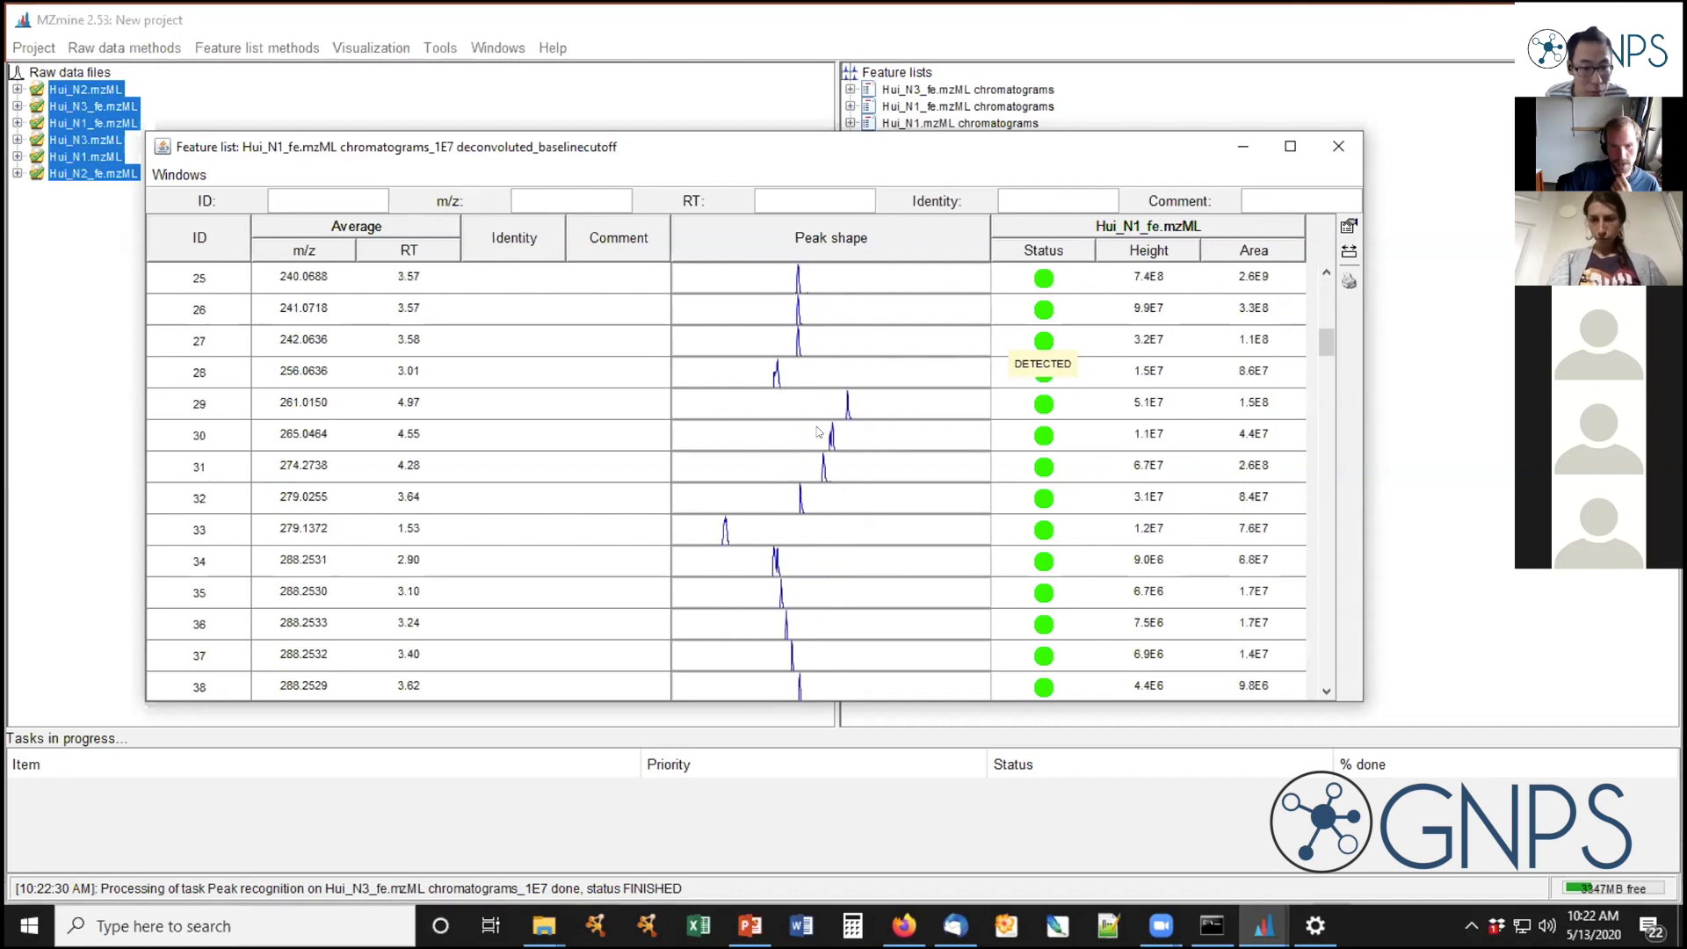
{"action": "scroll", "coordinate": [818, 432], "scroll_direction": "down", "scroll_amount": 3}
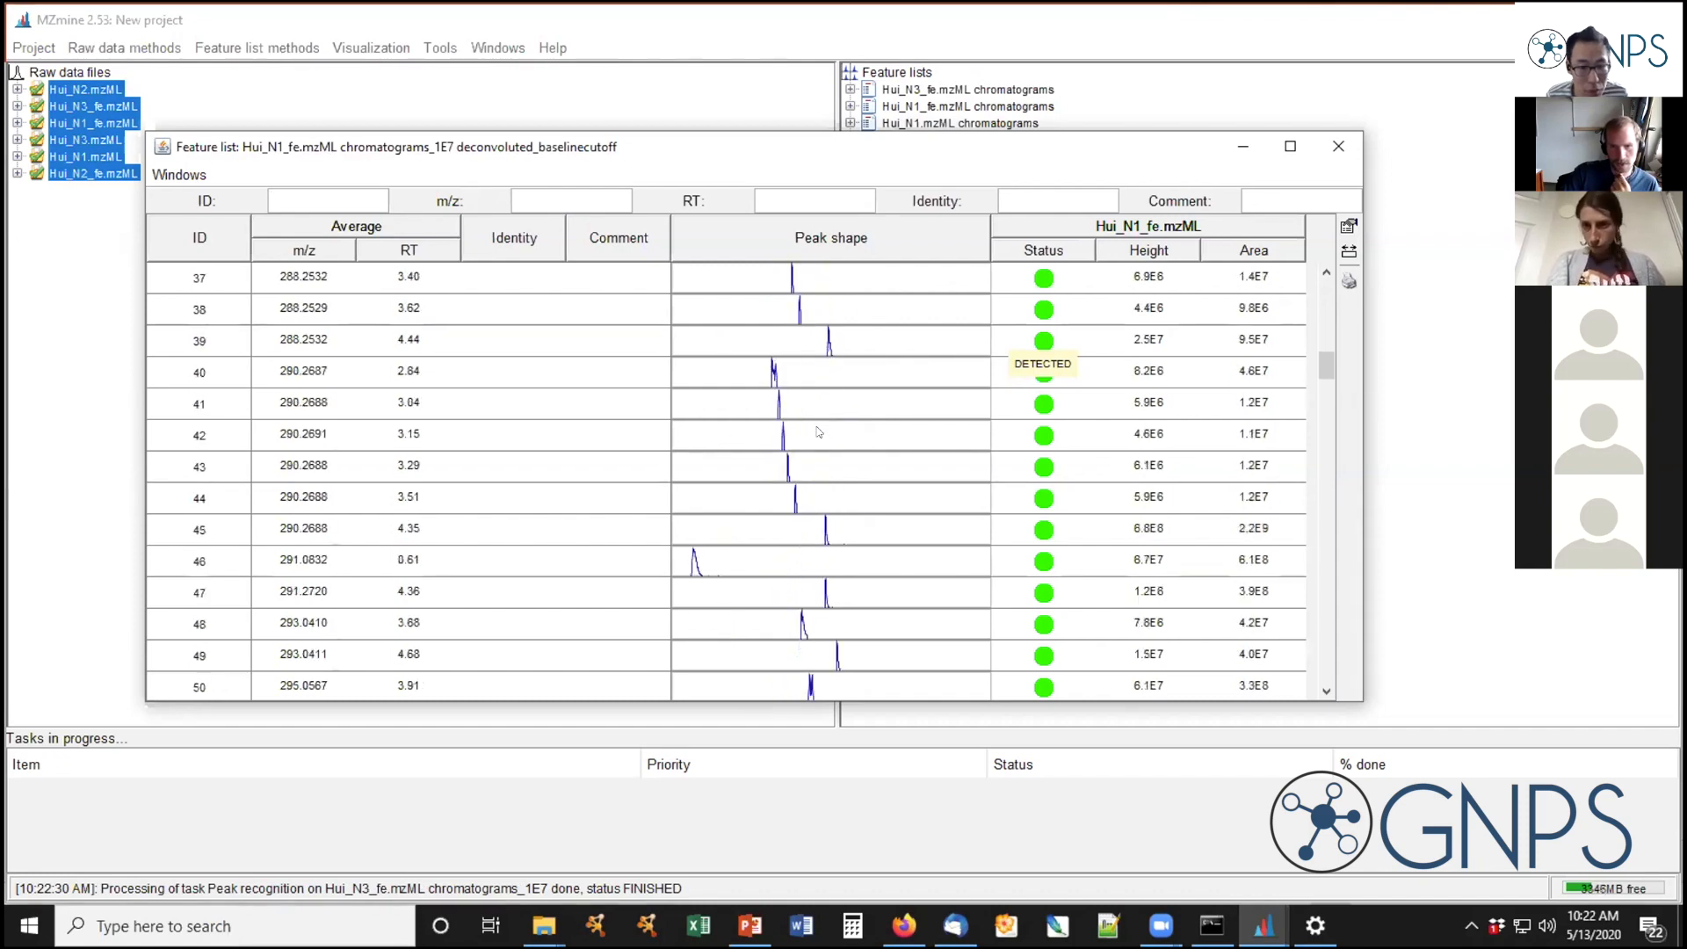
{"action": "scroll", "coordinate": [781, 402], "scroll_direction": "down", "scroll_amount": 1}
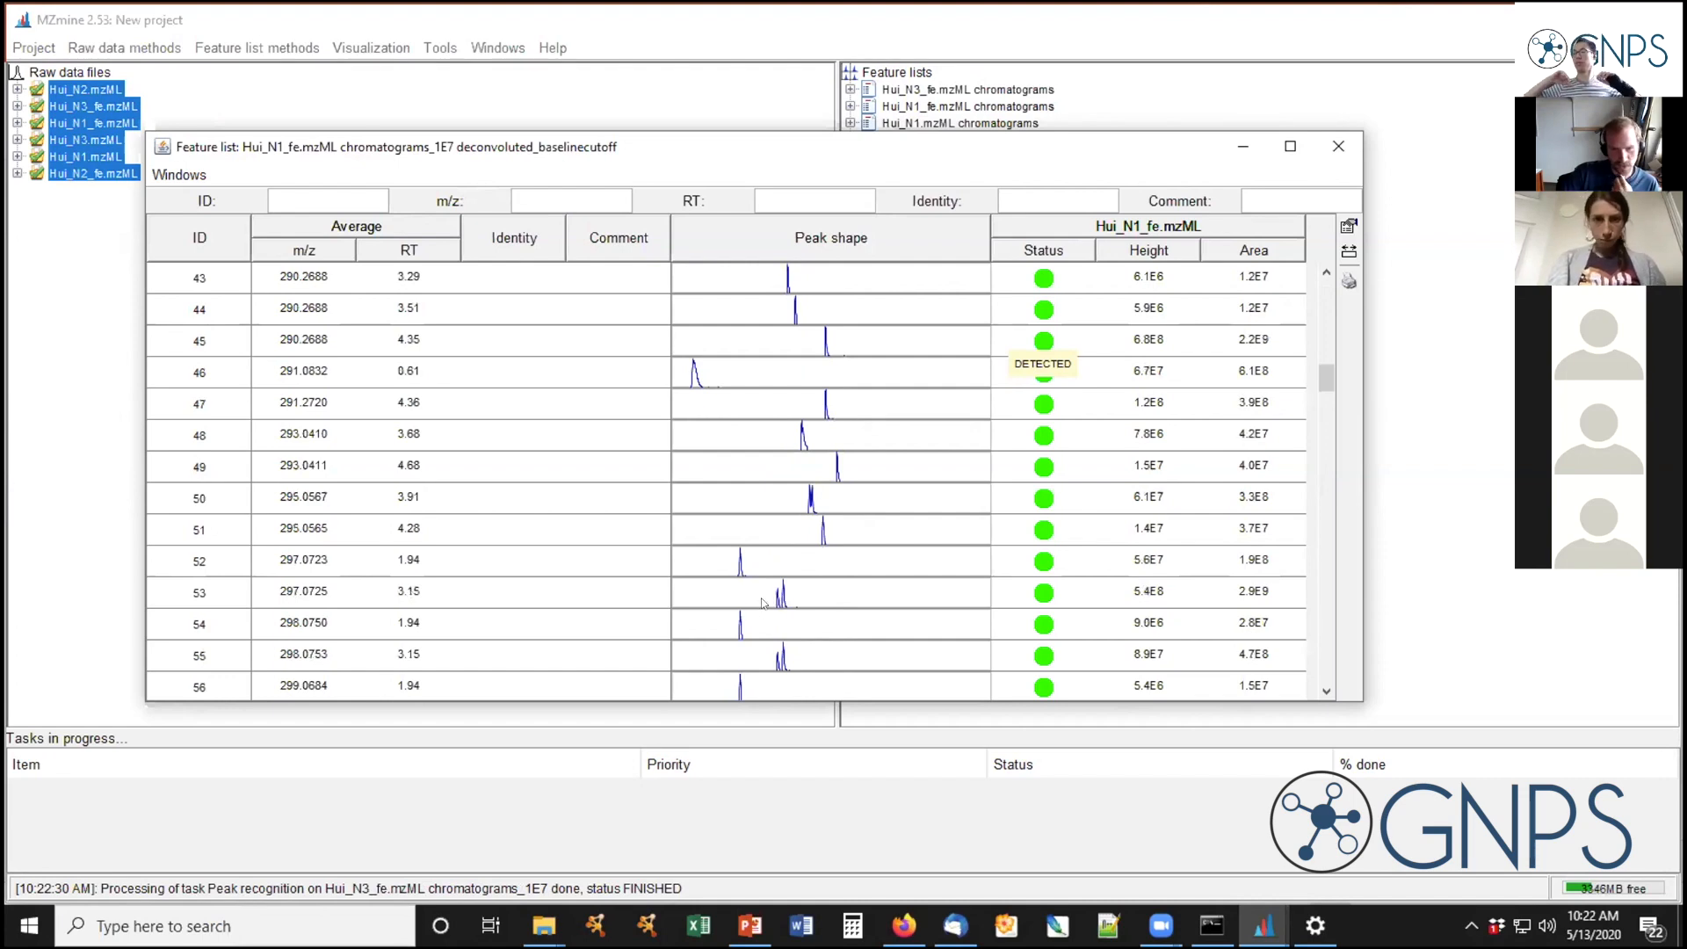
{"action": "scroll", "coordinate": [778, 601], "scroll_direction": "down", "scroll_amount": 2}
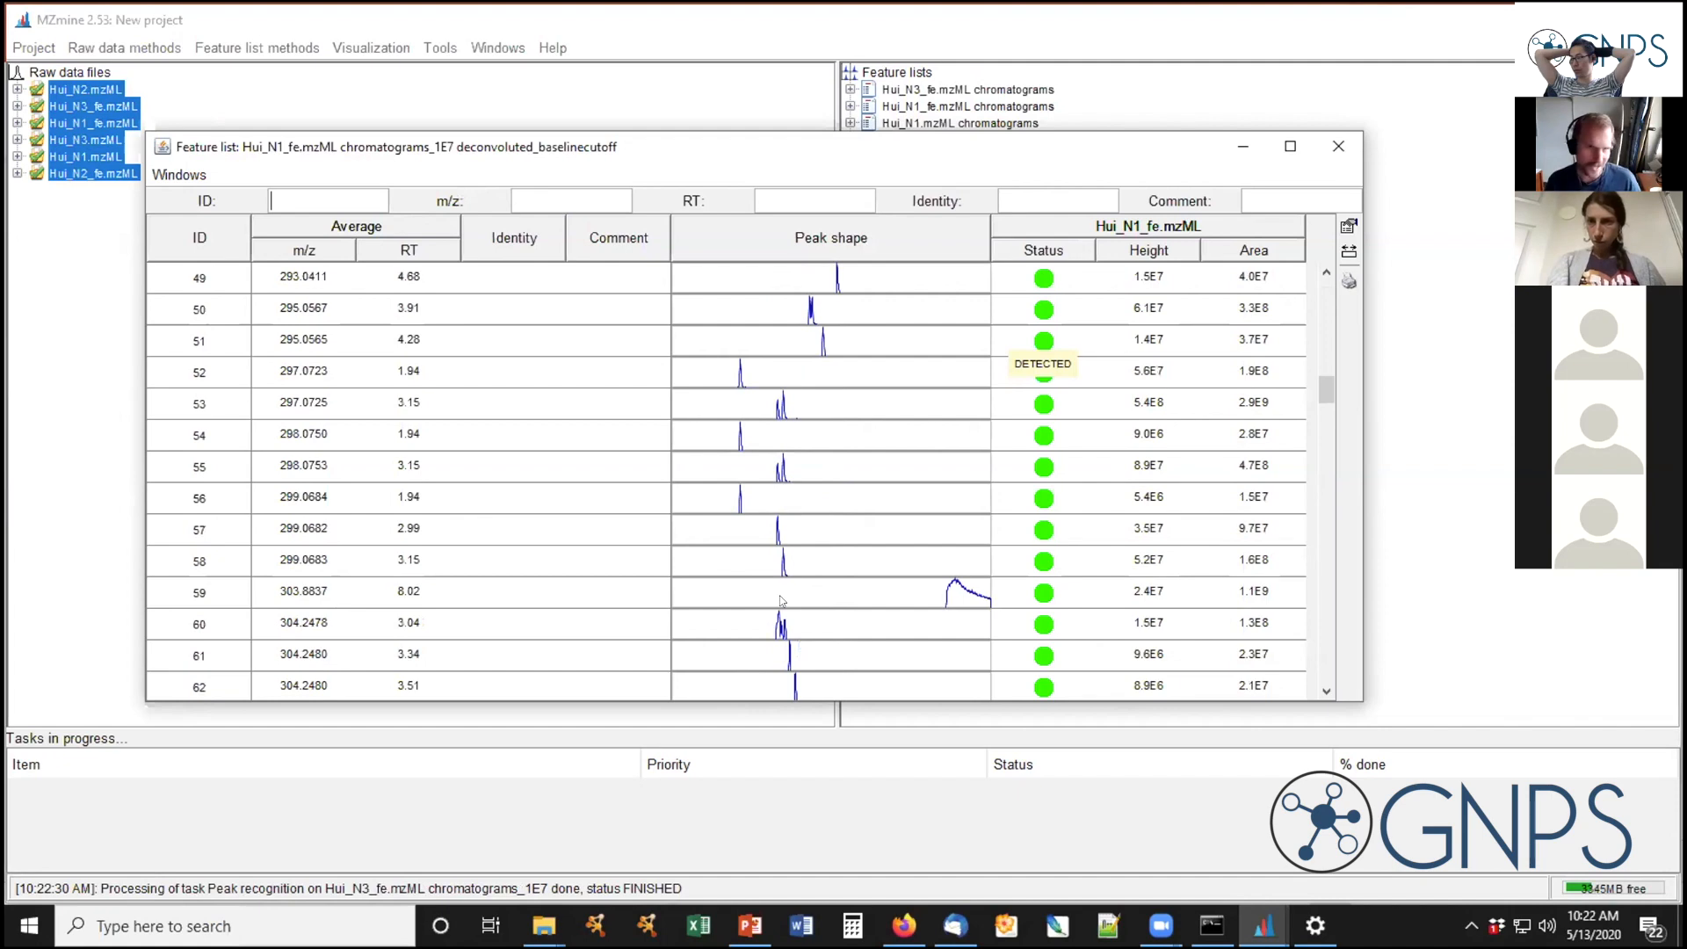
{"action": "left_click", "coordinate": [1336, 147]}
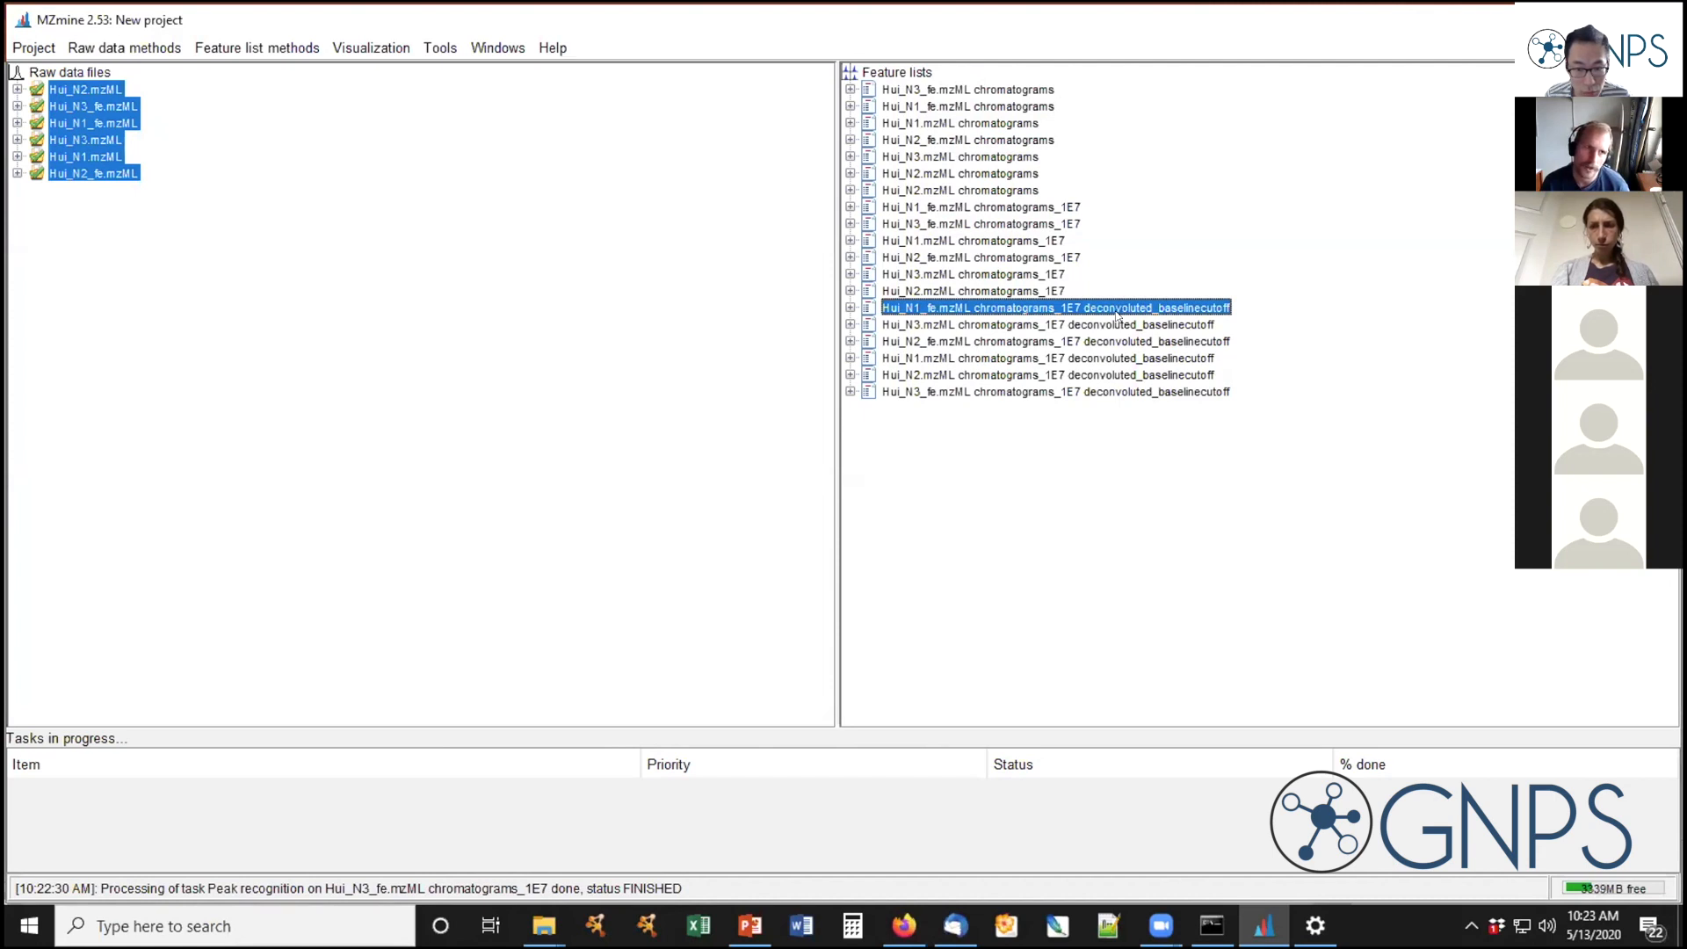
{"action": "left_click", "coordinate": [125, 55]}
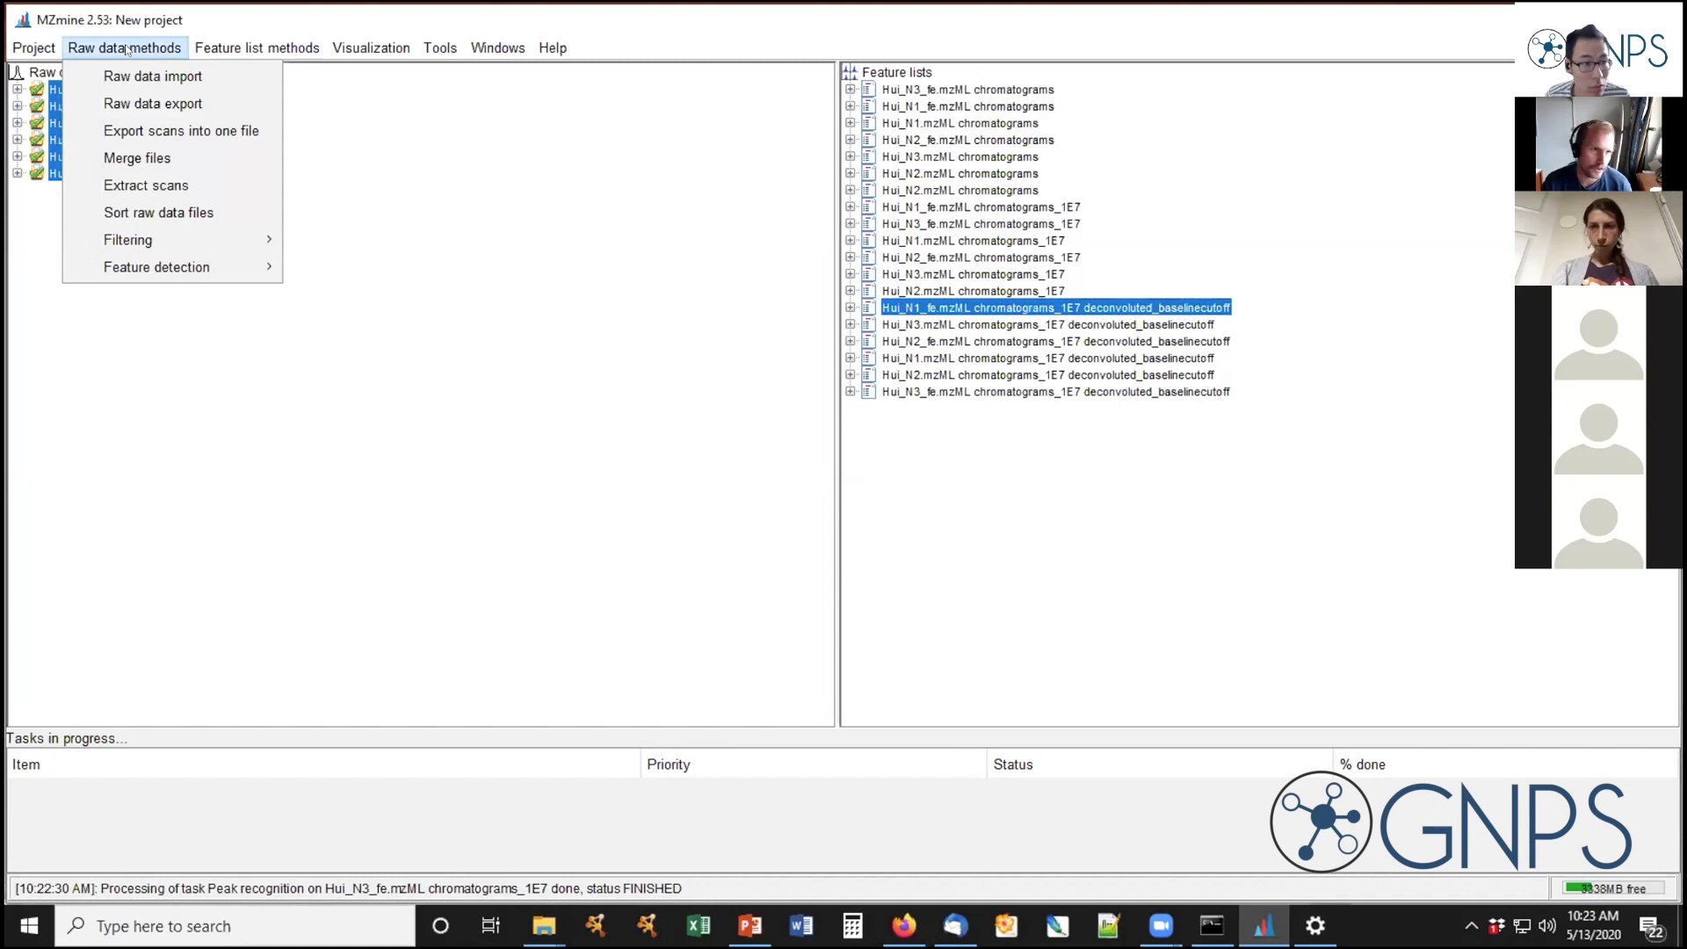
{"action": "mouse_move", "coordinate": [212, 242]}
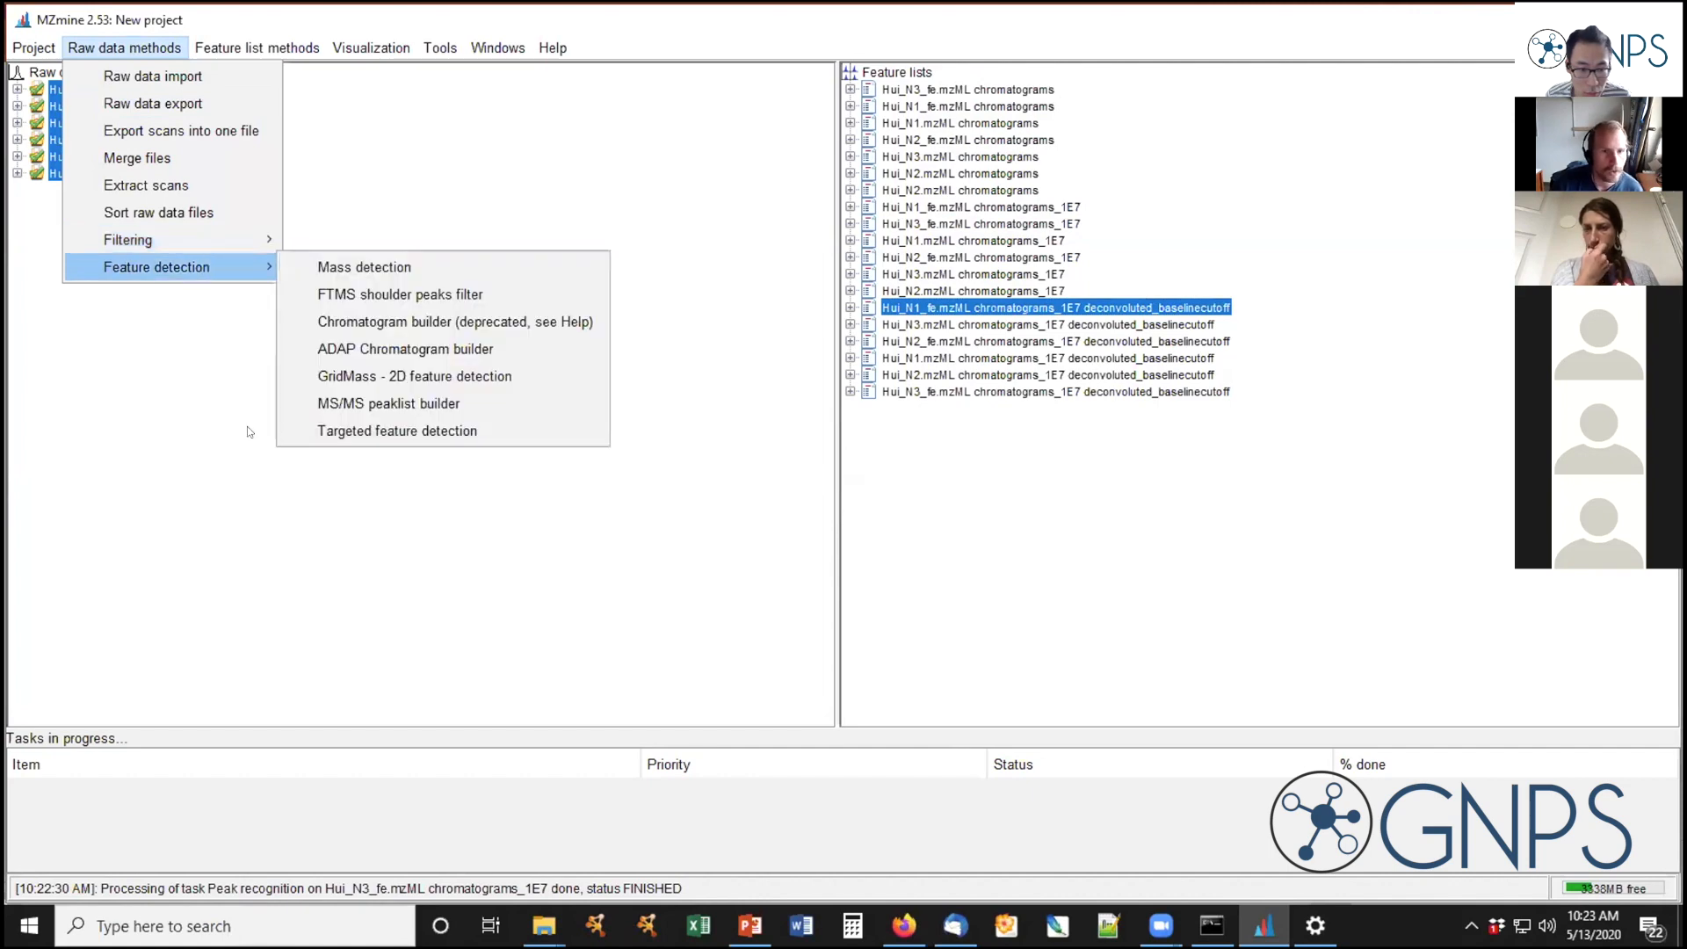
{"action": "left_click", "coordinate": [162, 360]}
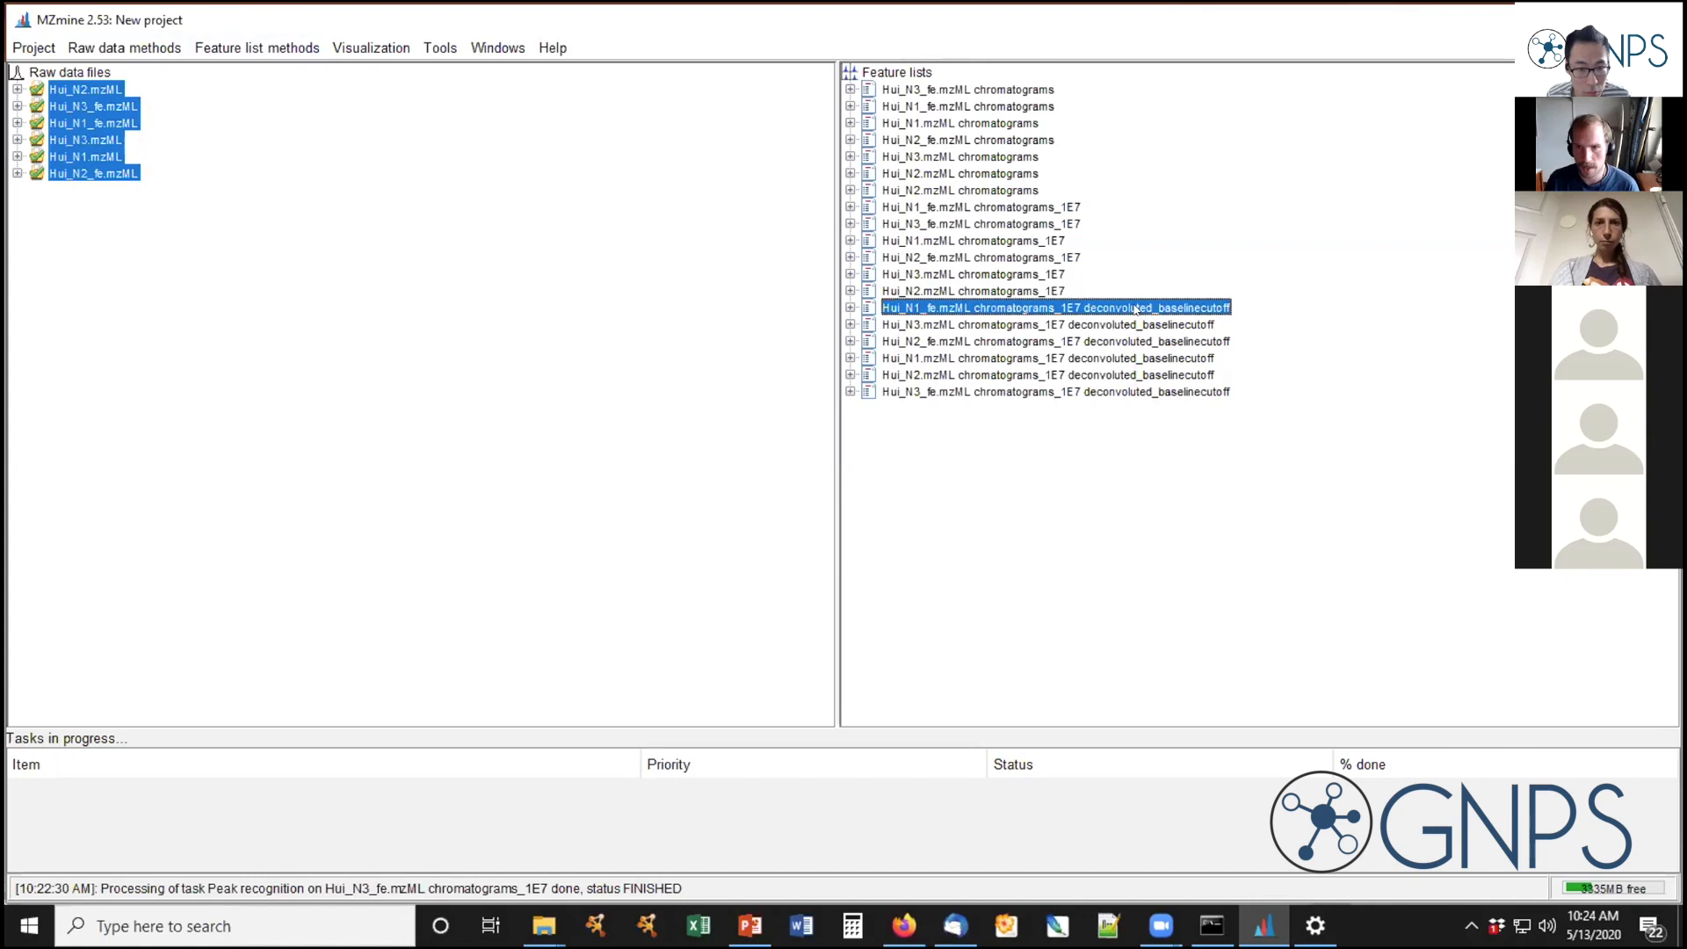
Reopen the Hui_N1_fe.mzML deconvoluted_baselinecutoff feature list and look through it from the first feature to the last and back
{"action": "double_click", "coordinate": [1054, 309]}
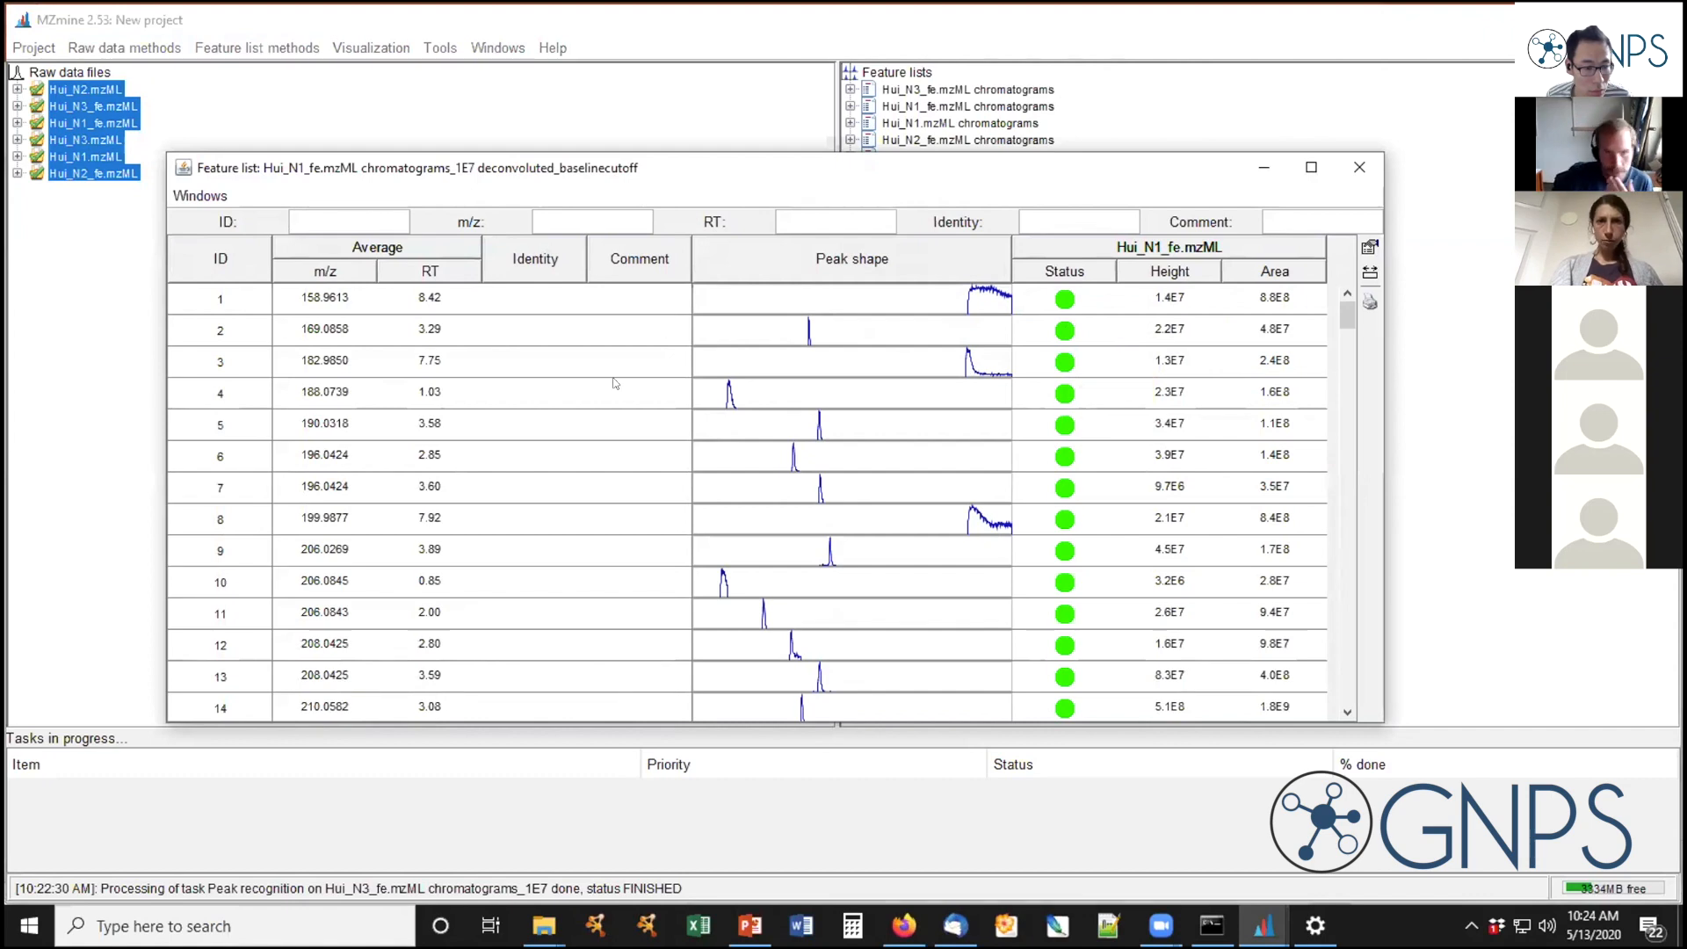
{"action": "left_click_drag", "start_coordinate": [1348, 314], "coordinate": [1340, 716]}
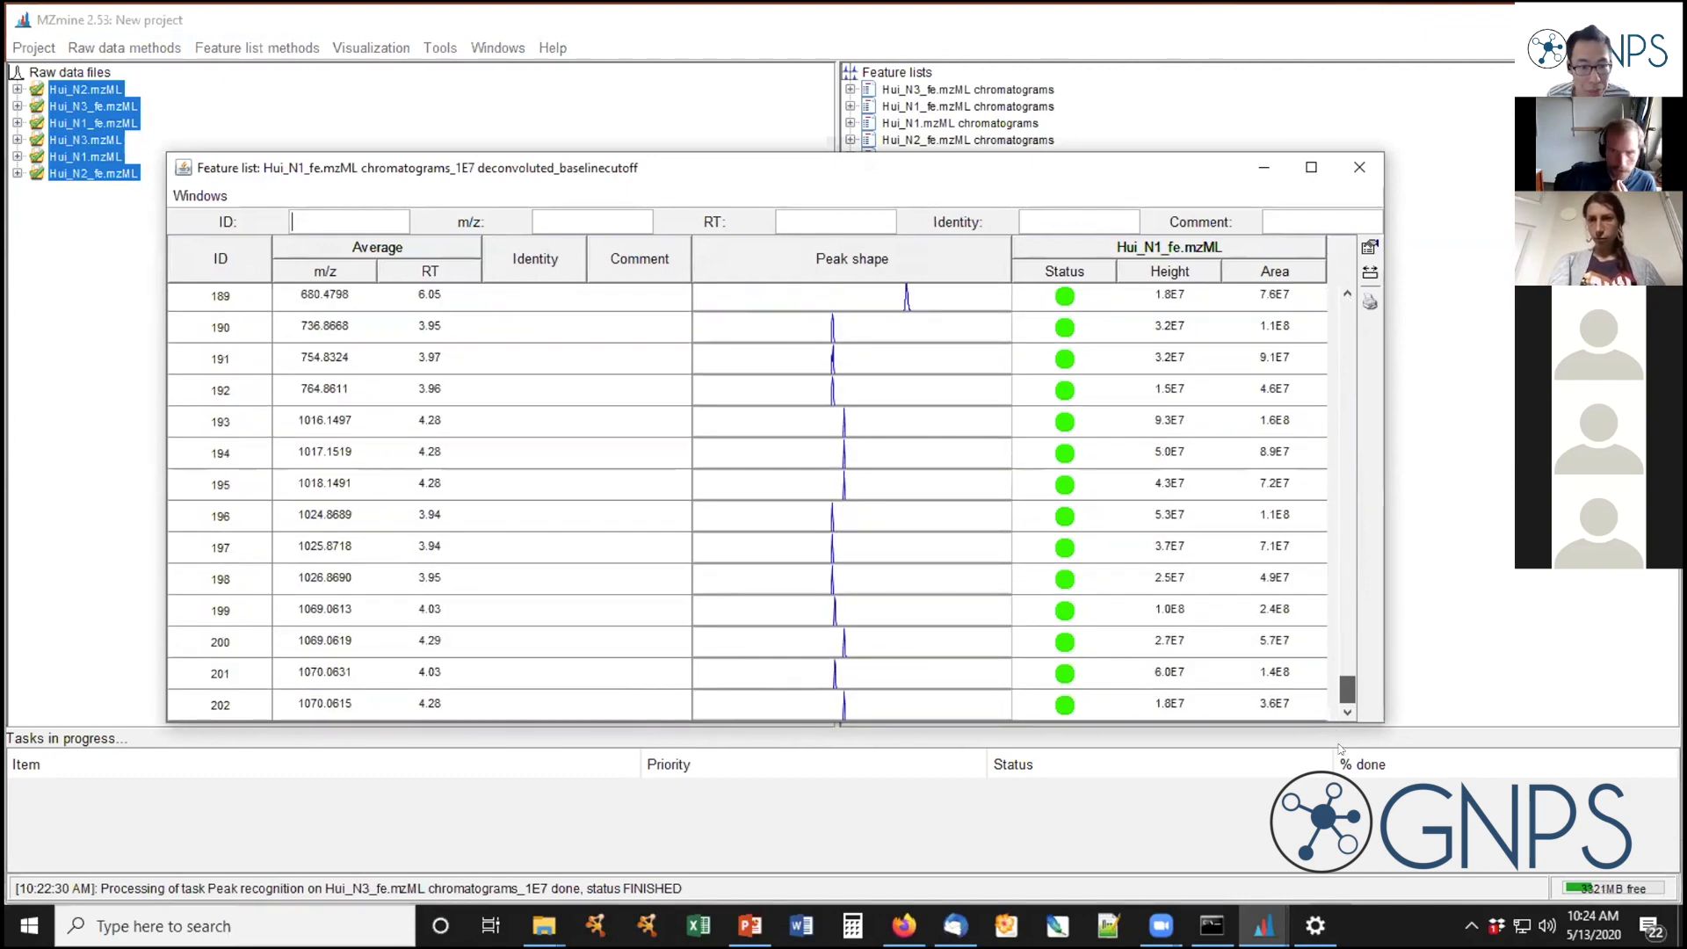
{"action": "left_click_drag", "start_coordinate": [1339, 748], "coordinate": [1319, 296]}
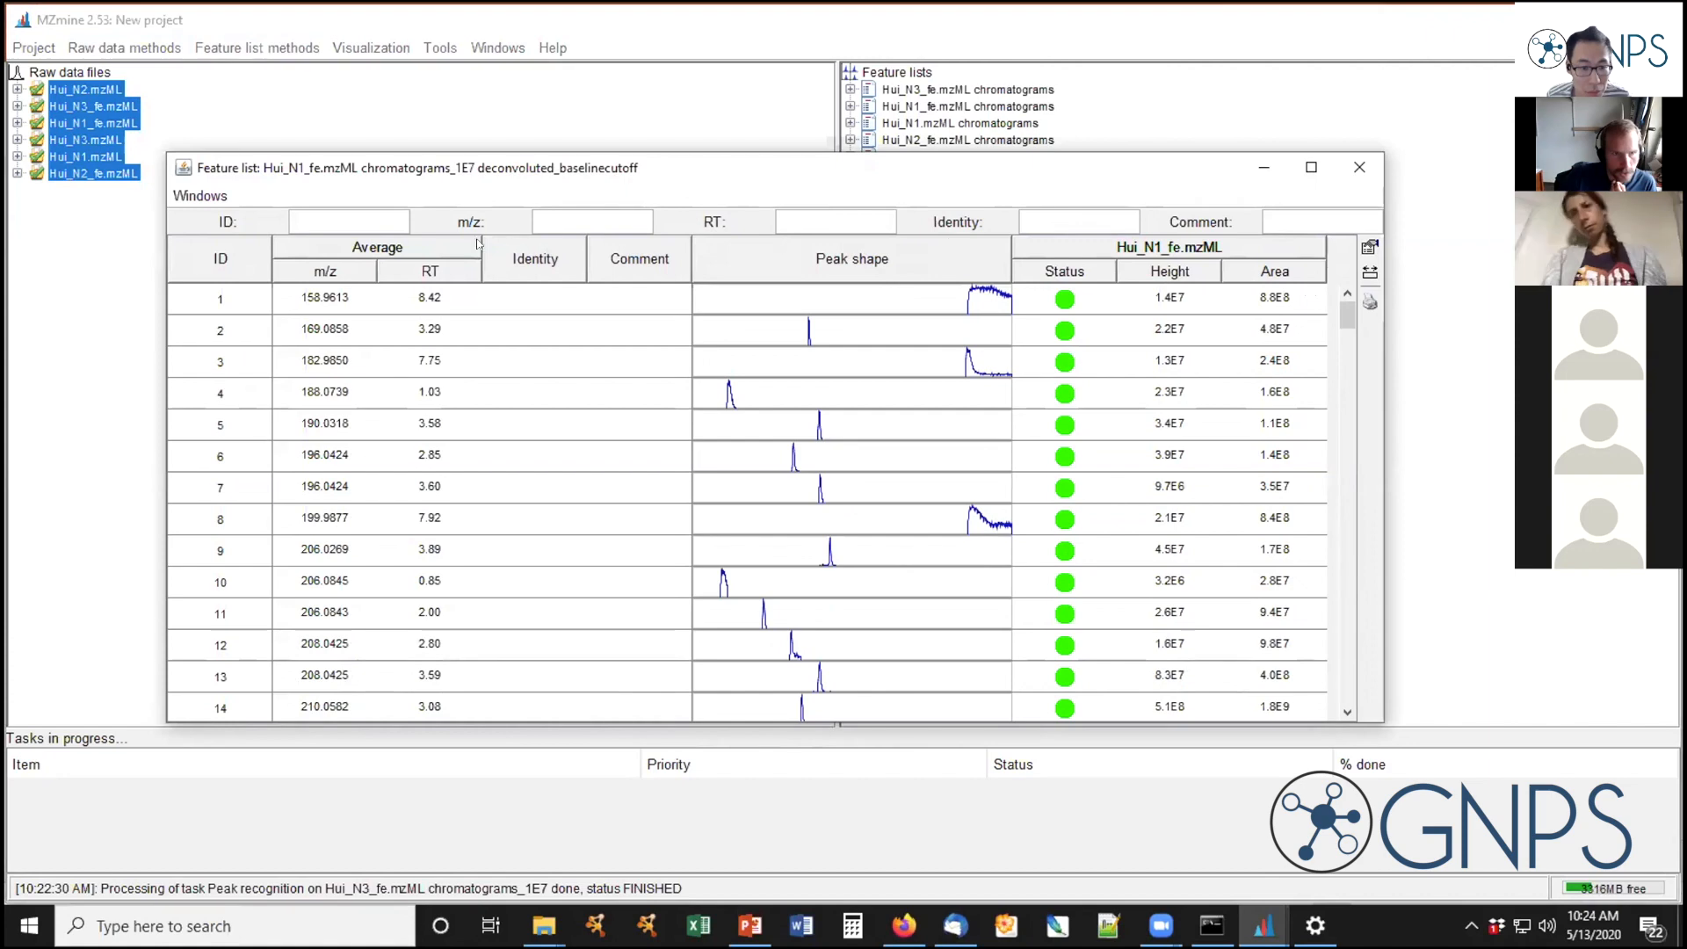
Compare the features sorted by average m/z and by retention time, and leave them sorted by ascending m/z
{"action": "left_click", "coordinate": [336, 277]}
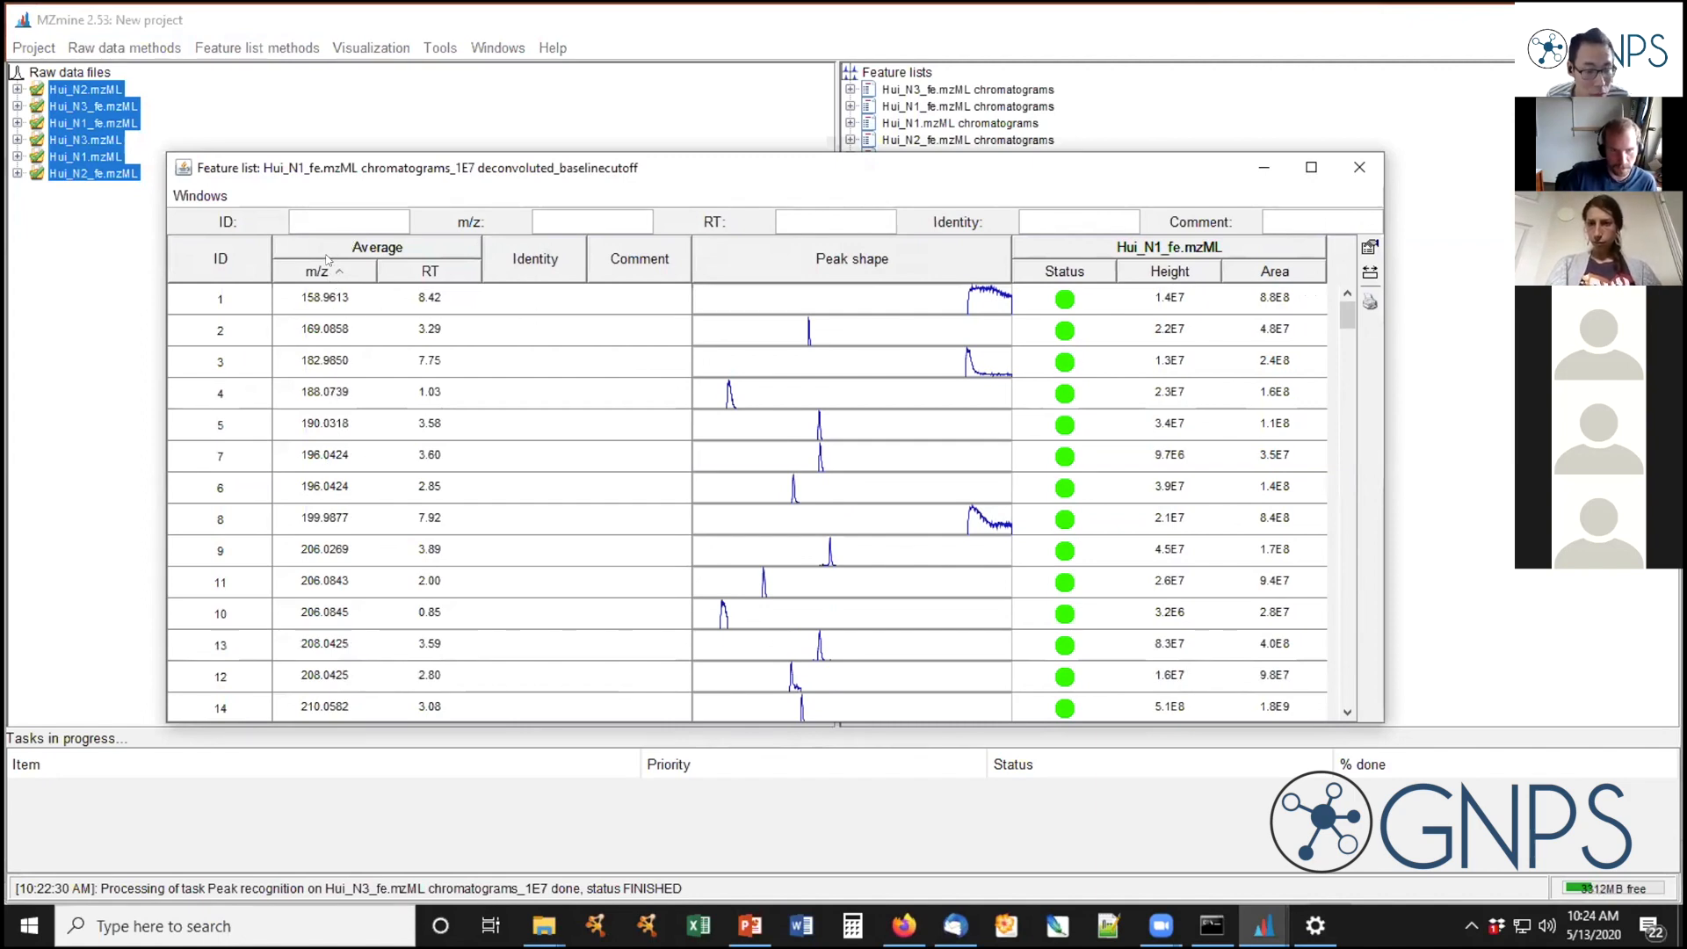
{"action": "left_click", "coordinate": [434, 277]}
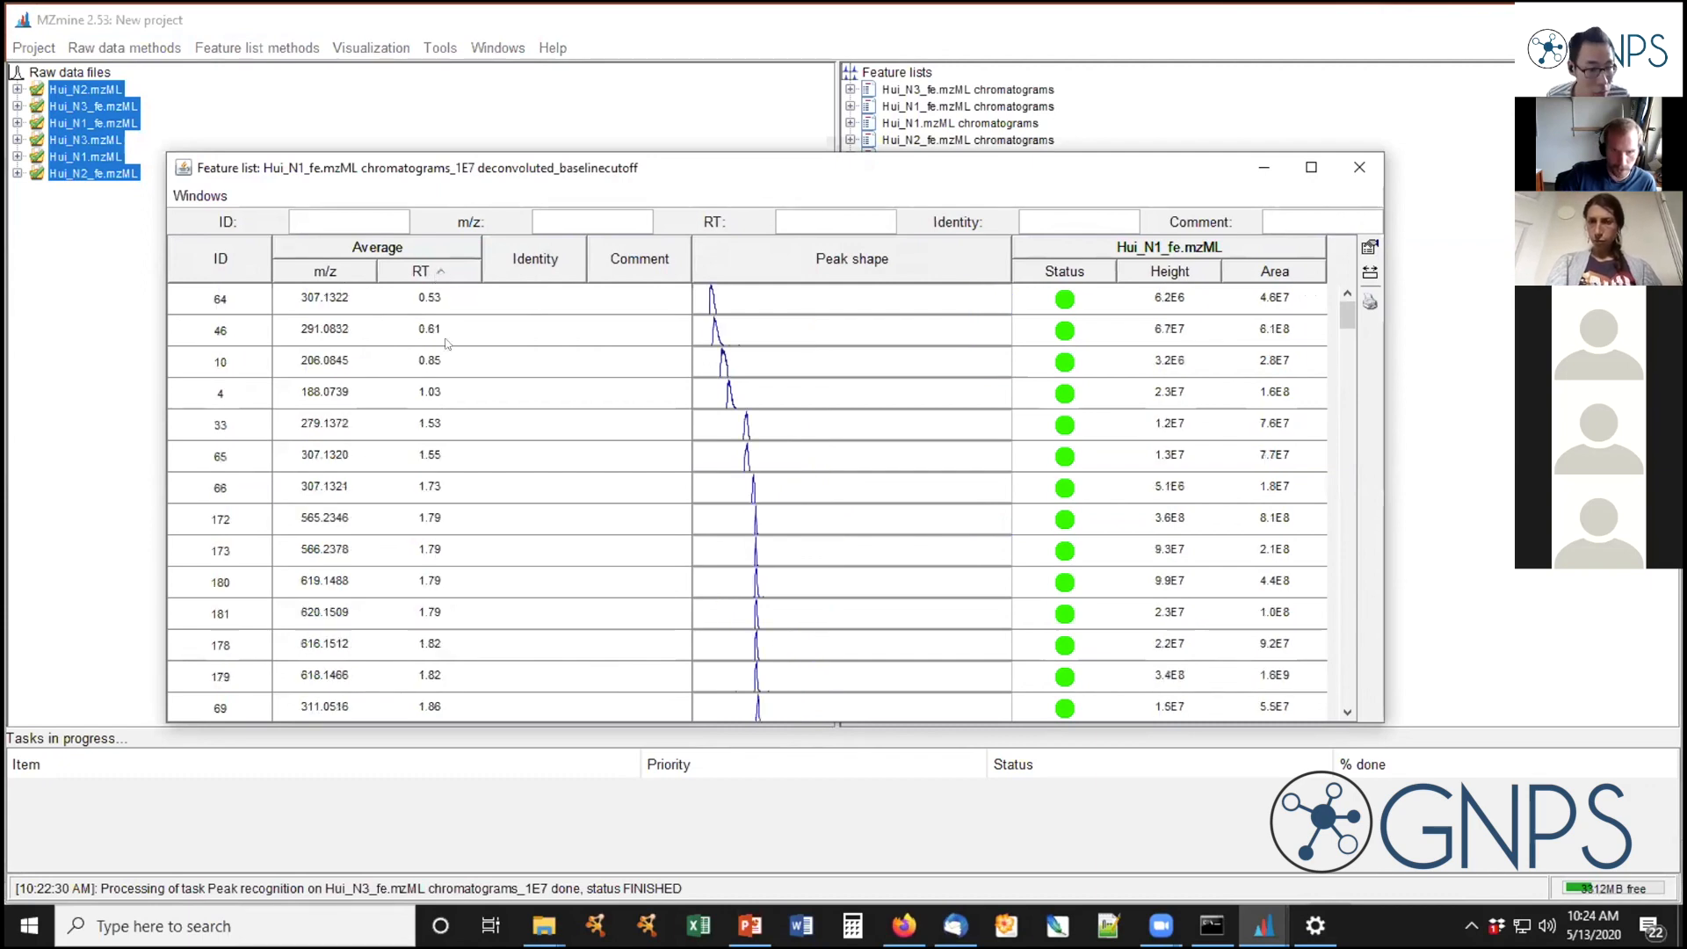
{"action": "scroll", "coordinate": [736, 413], "scroll_direction": "down", "scroll_amount": 1}
{"action": "scroll", "coordinate": [737, 413], "scroll_direction": "down", "scroll_amount": 2}
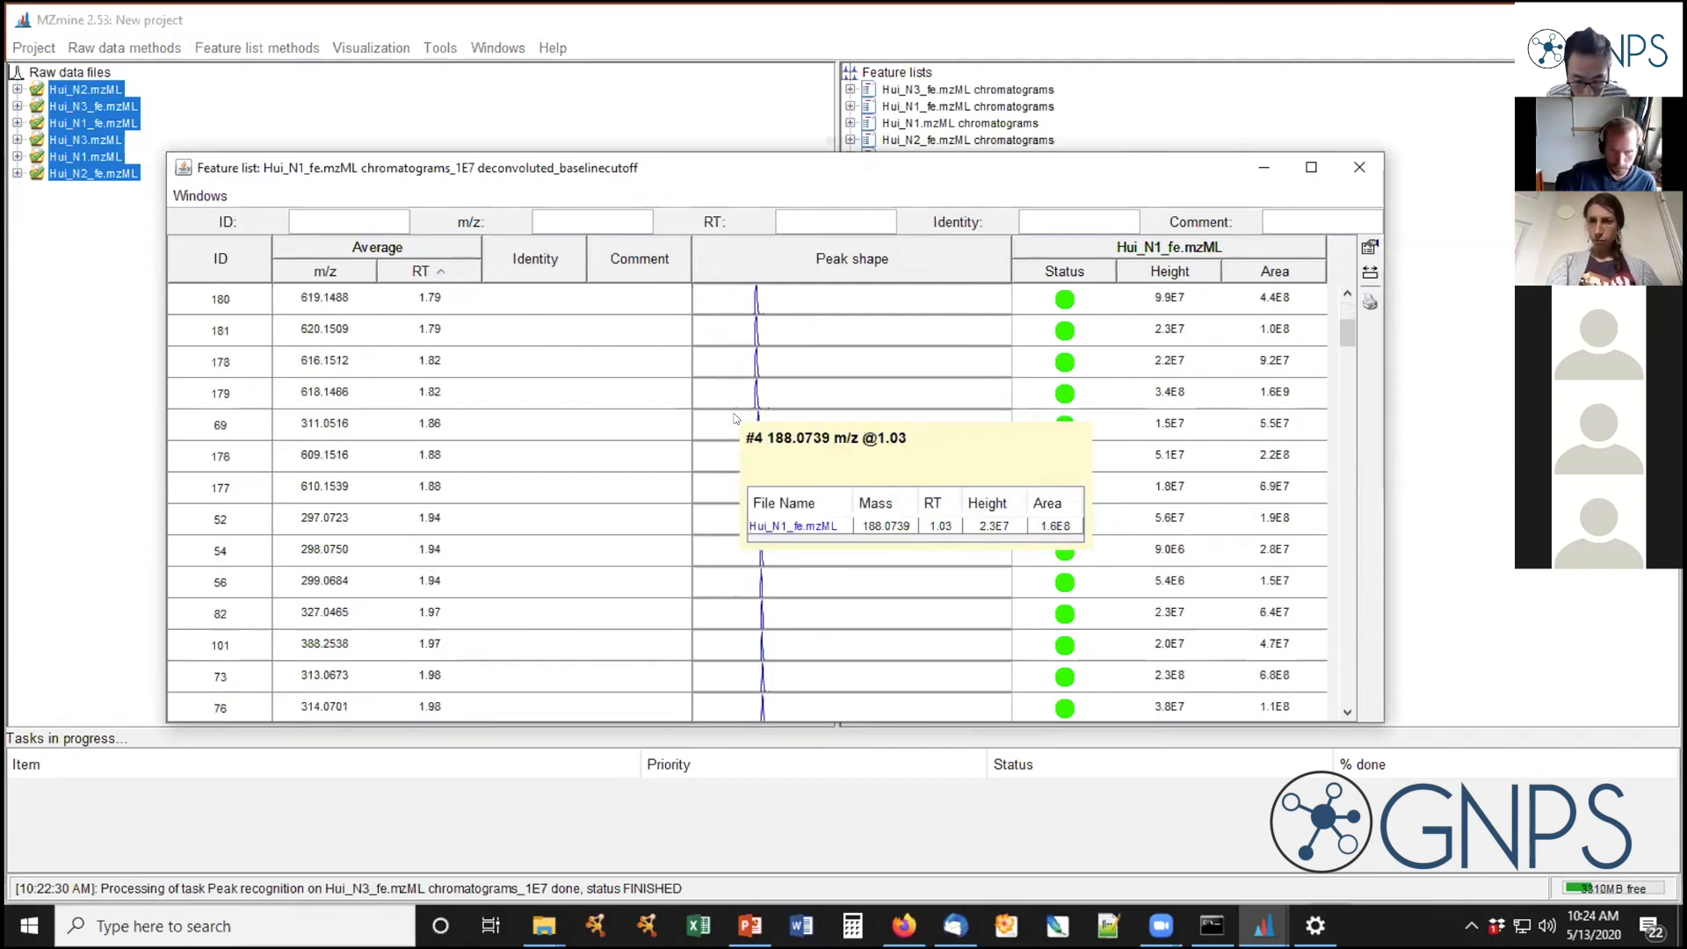
{"action": "scroll", "coordinate": [734, 419], "scroll_direction": "up", "scroll_amount": 3}
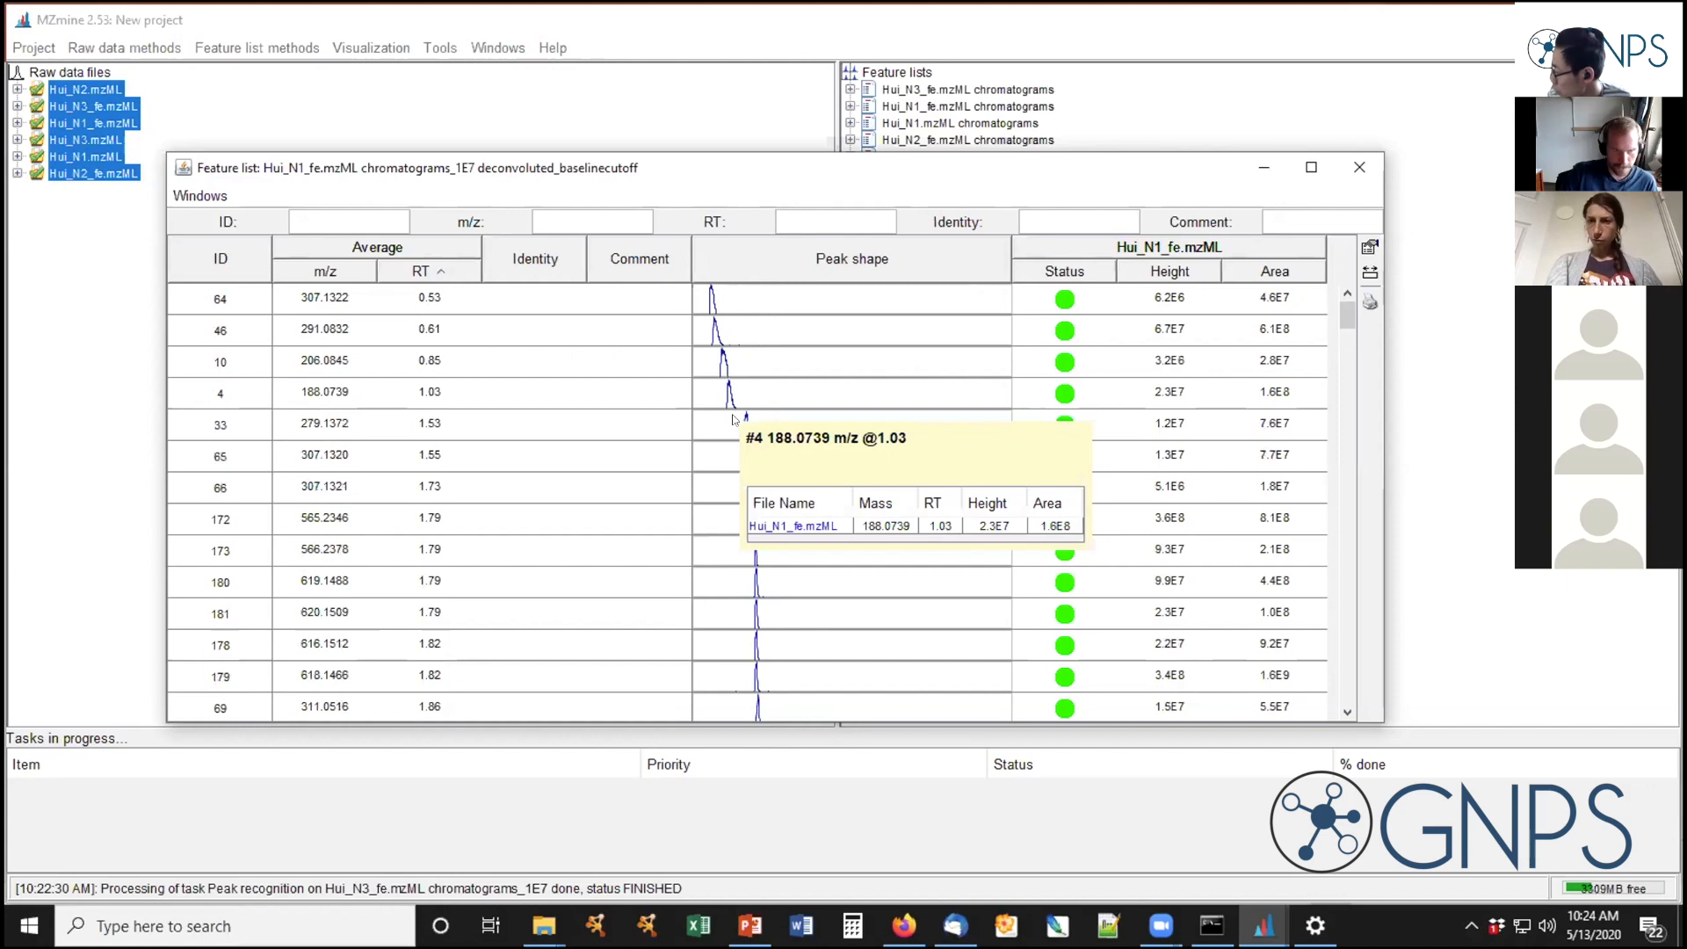
{"action": "left_click", "coordinate": [318, 271]}
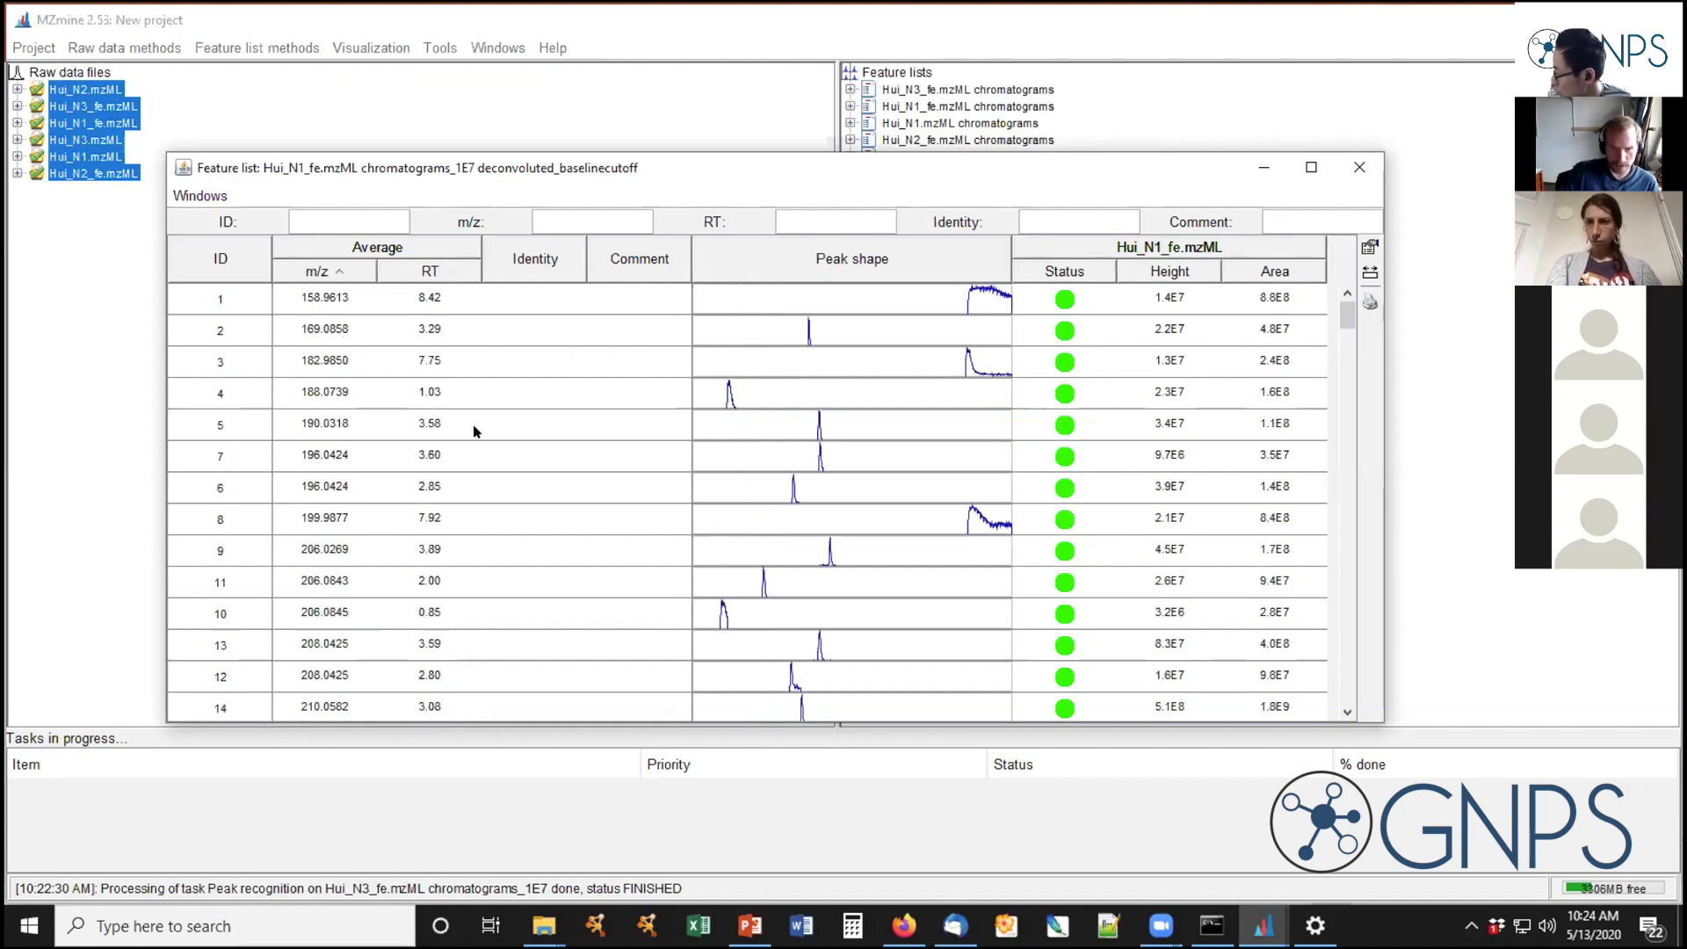
Inspect the neighbouring features at m/z 240.0688, 241.0718 and 242.0636 for their isotope pattern, and close the feature list
{"action": "scroll", "coordinate": [473, 424], "scroll_direction": "down", "scroll_amount": 3}
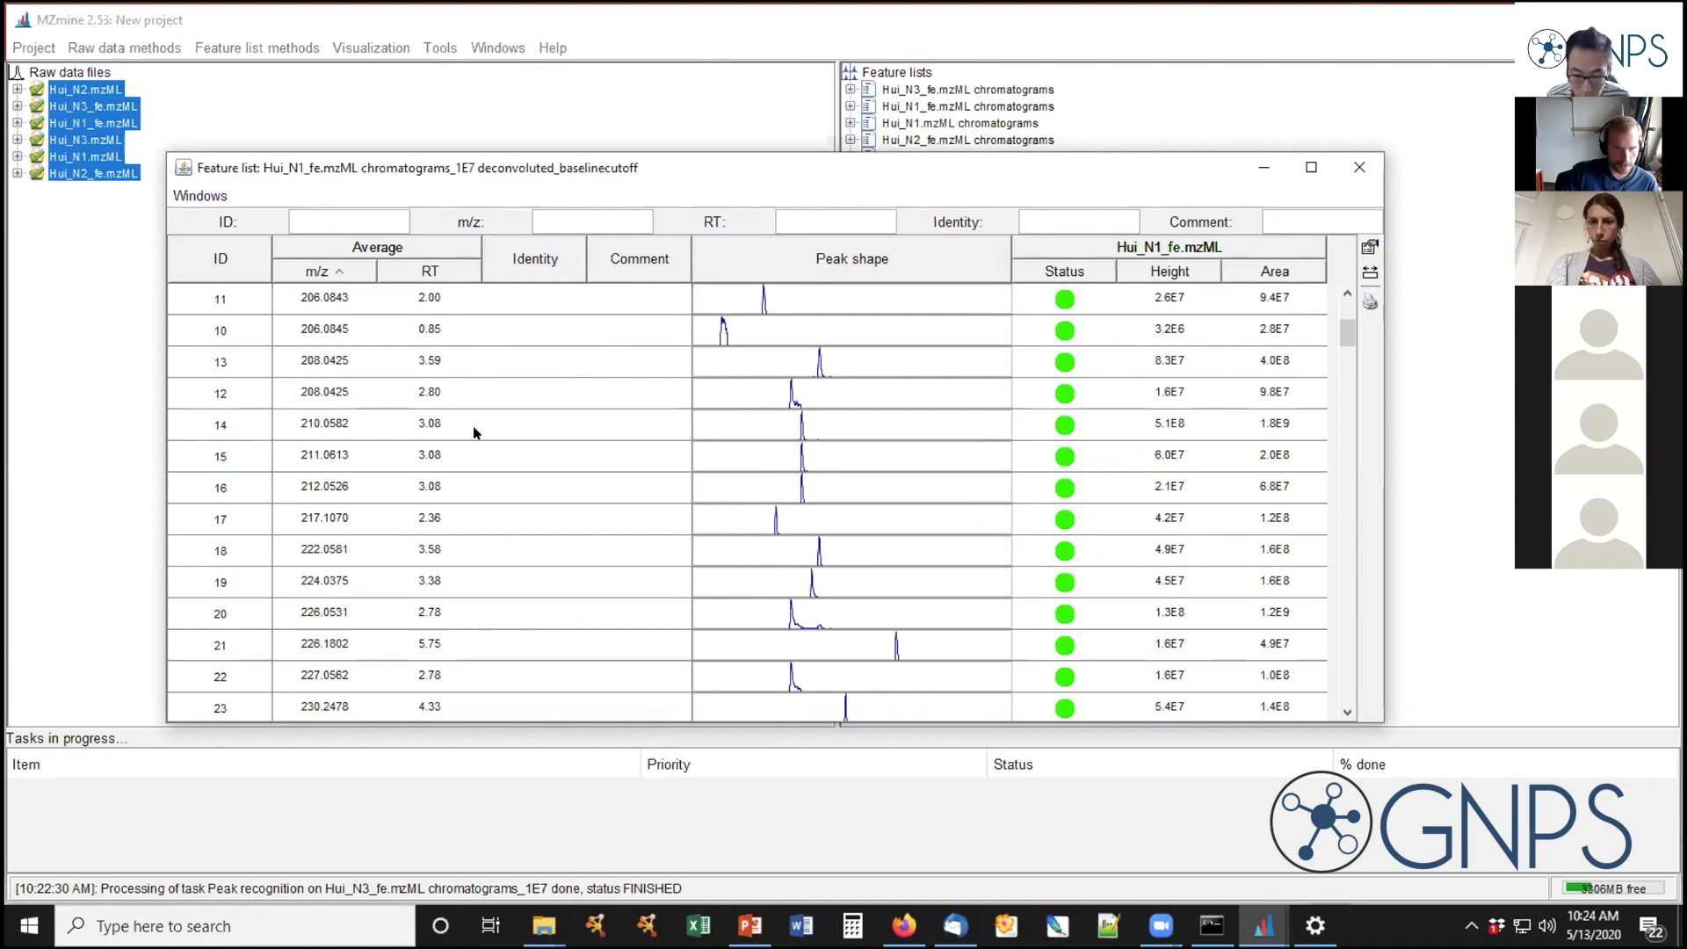
{"action": "scroll", "coordinate": [474, 431], "scroll_direction": "down", "scroll_amount": 2}
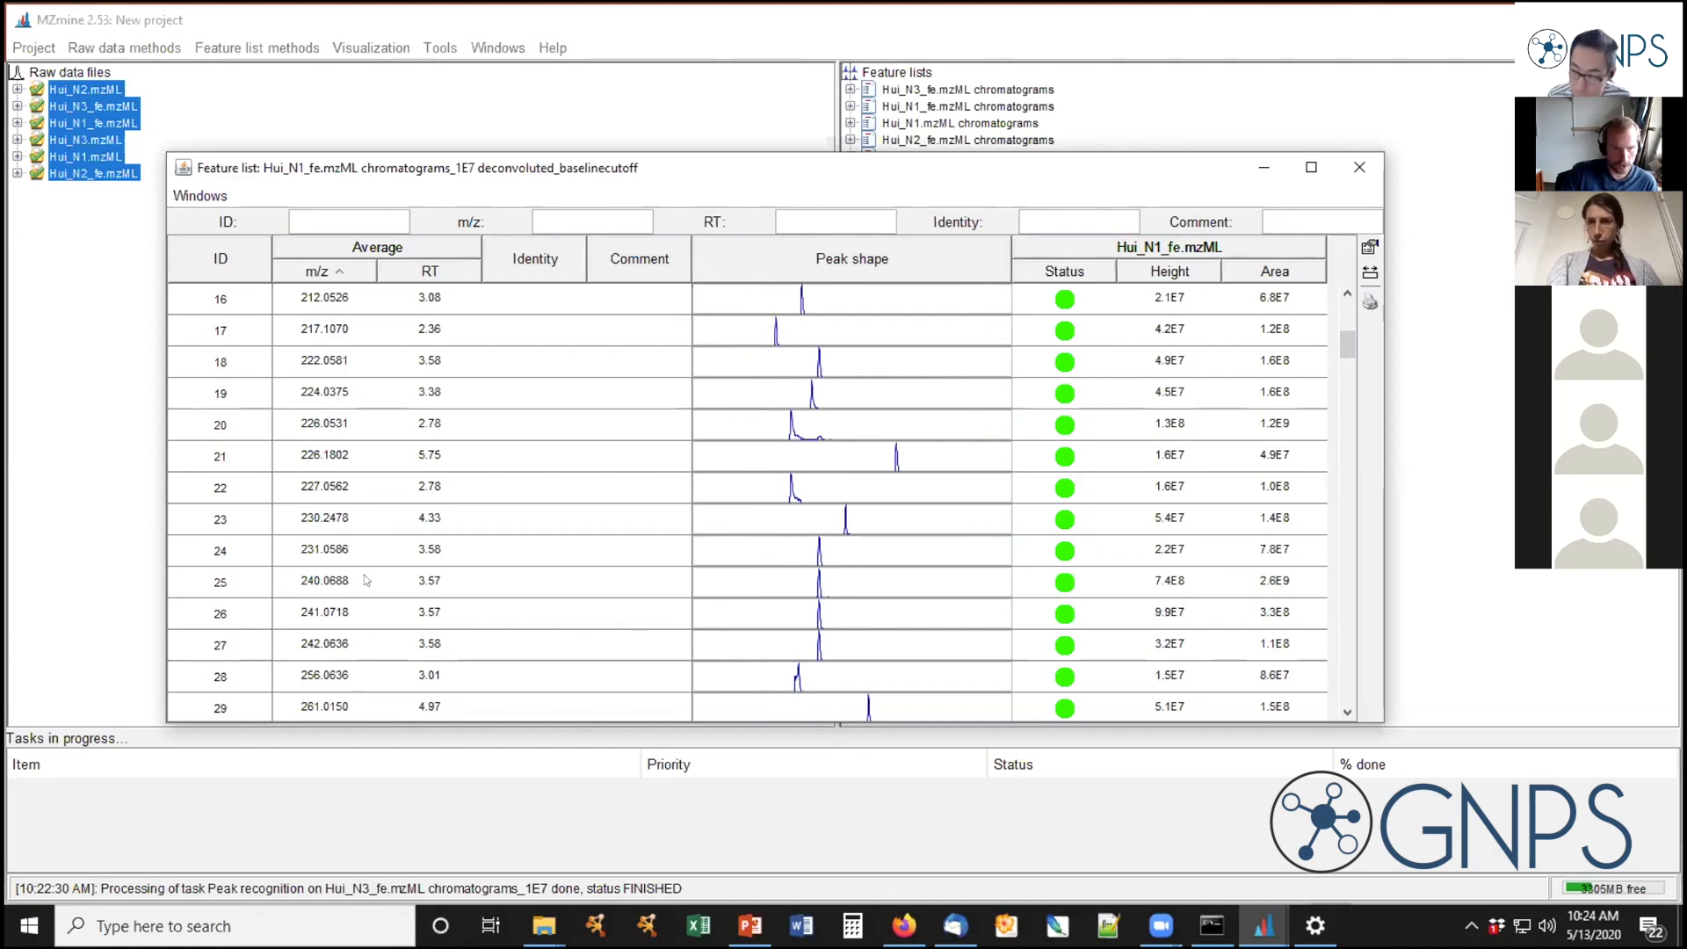
{"action": "left_click", "coordinate": [324, 582]}
{"action": "left_click", "coordinate": [344, 609]}
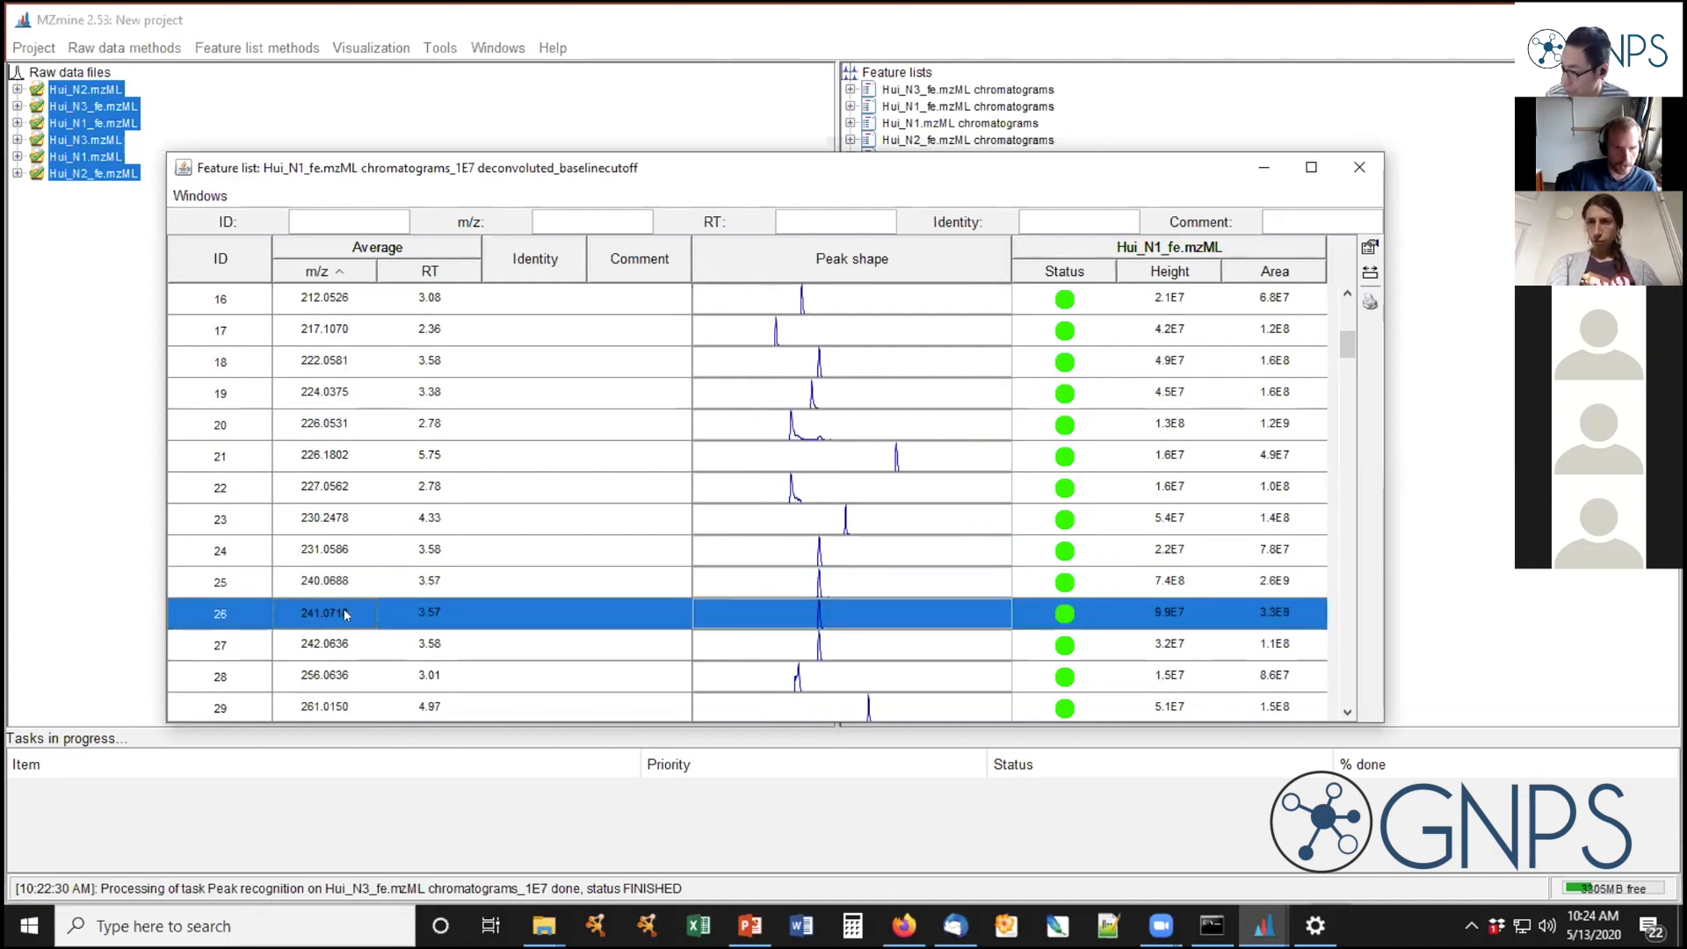
{"action": "left_click", "coordinate": [359, 647]}
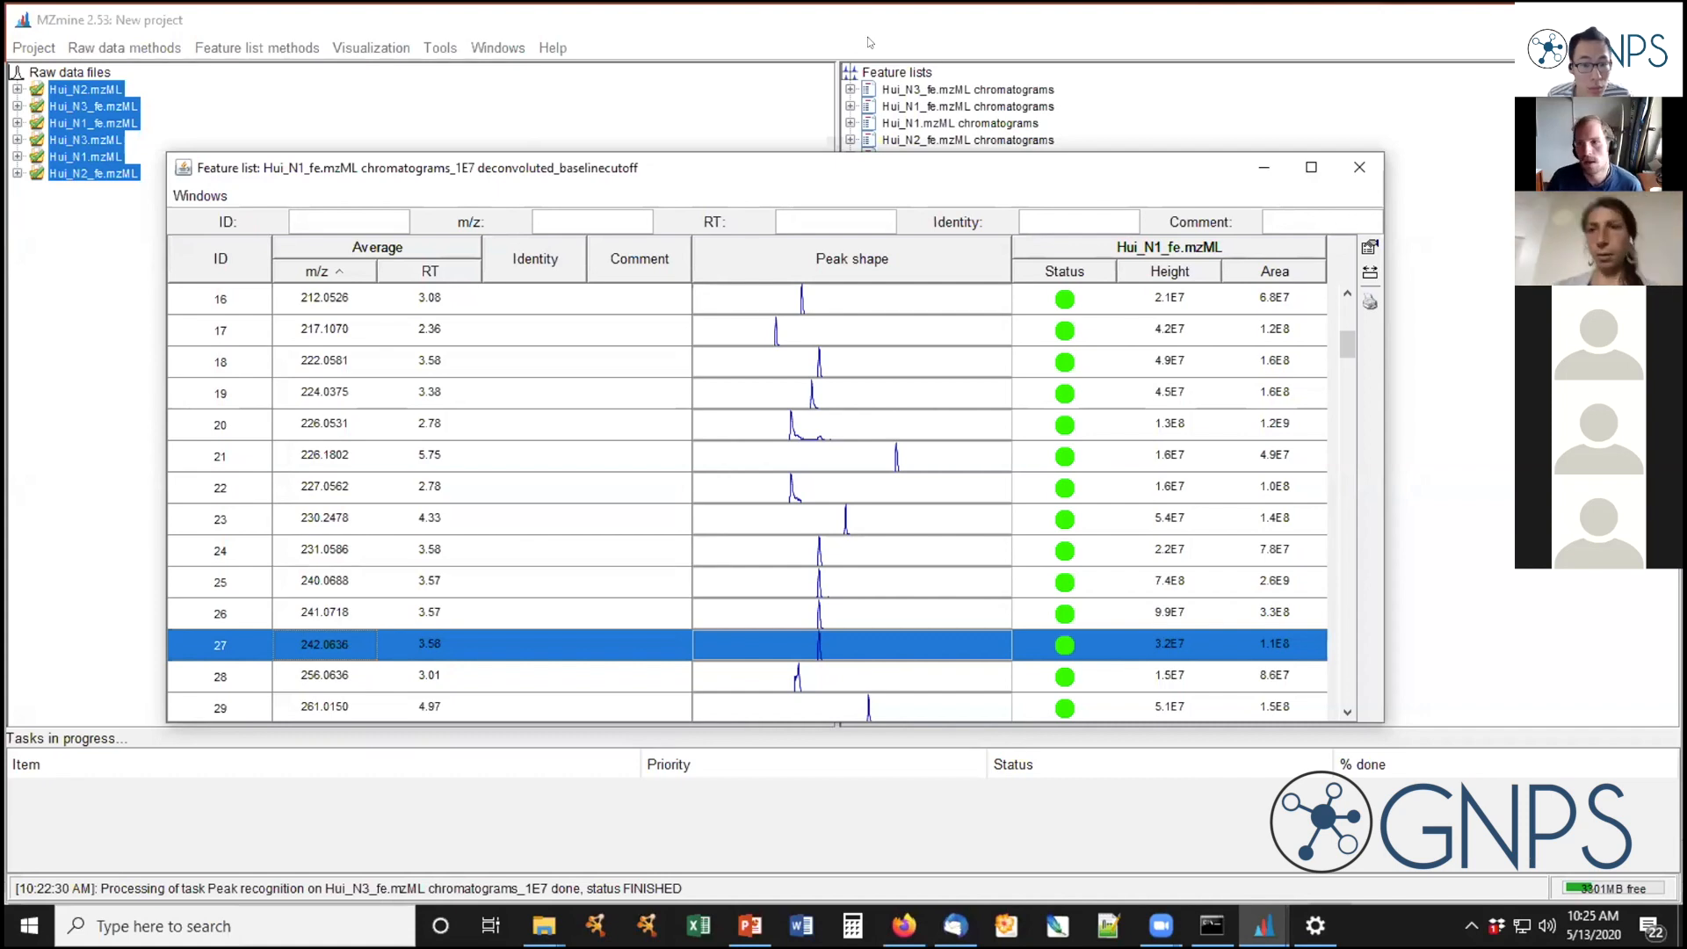
{"action": "left_click", "coordinate": [1357, 167]}
Switch to PowerPoint to check the Feature-Based MN with MZmine workflow slide, and return to MZmine
{"action": "left_click", "coordinate": [747, 924]}
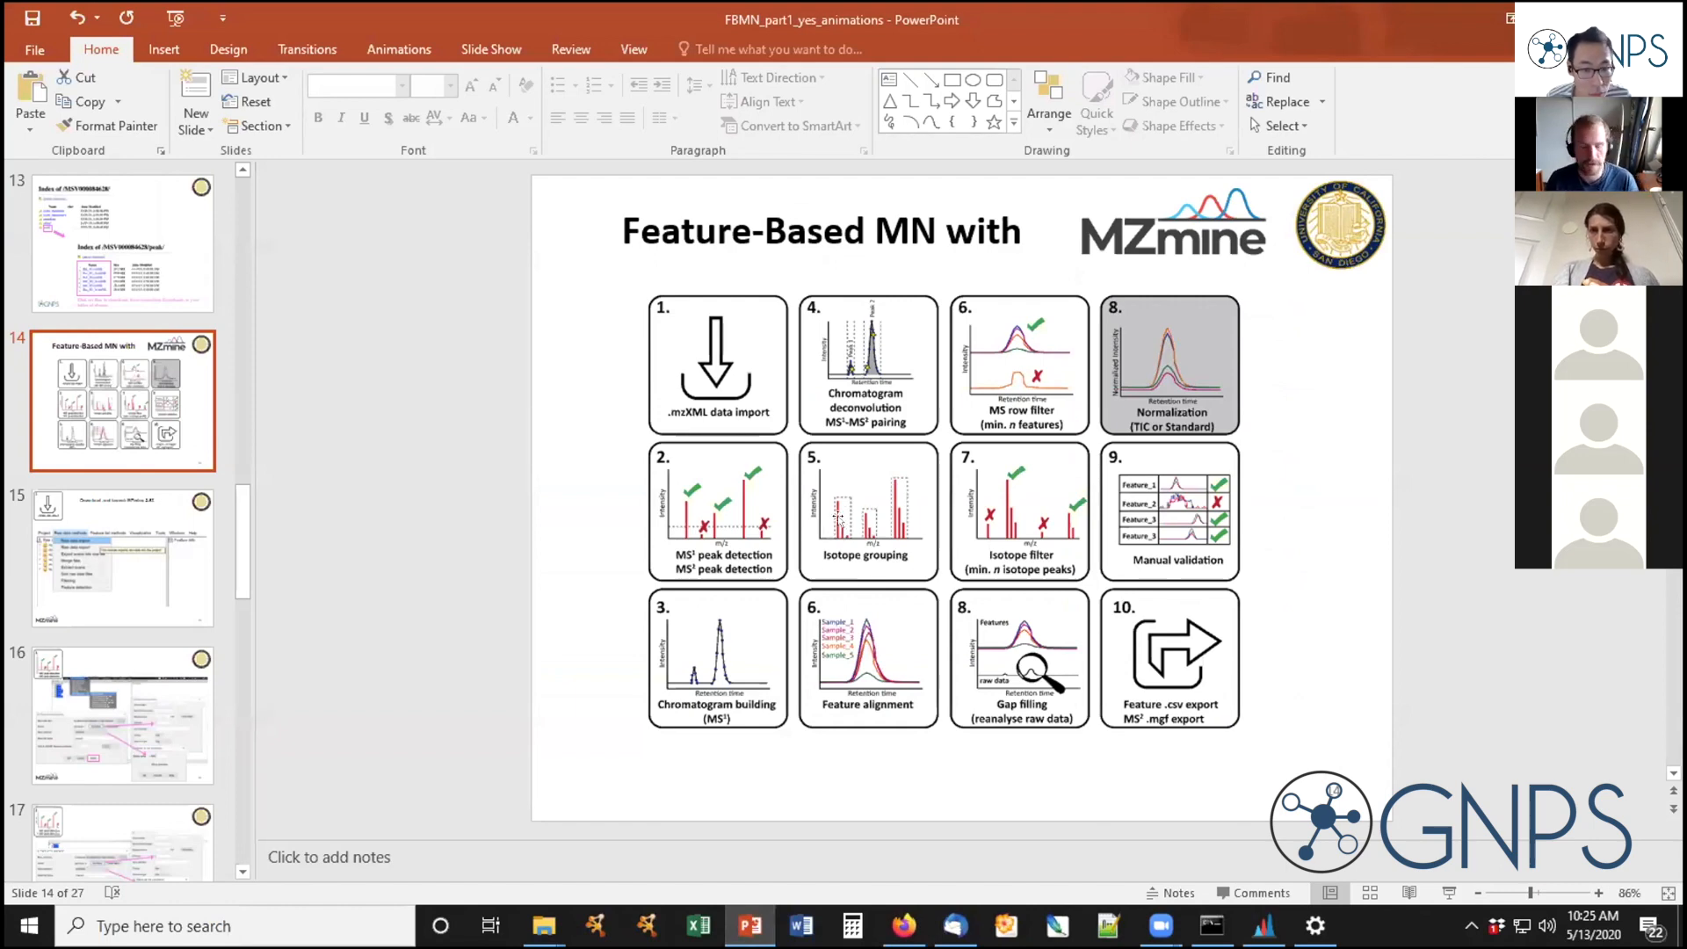
{"action": "key", "text": "alt+Tab"}
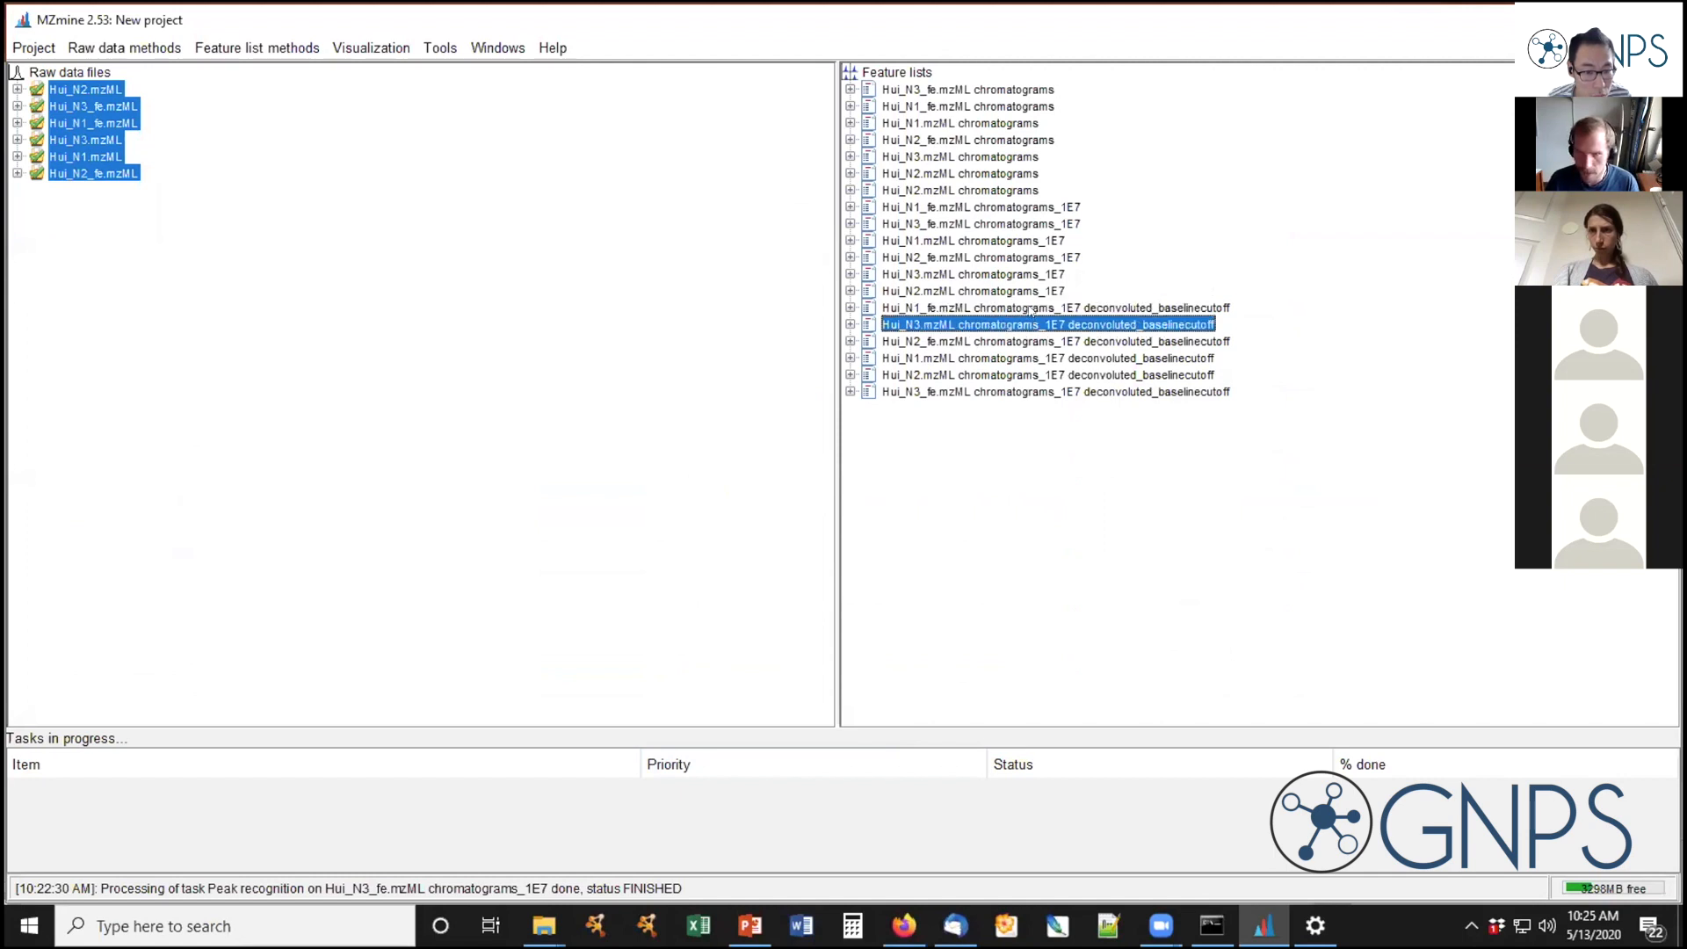
Start the Isotopic peaks grouper on all six deconvoluted_baselinecutoff feature lists
{"action": "left_click_drag", "start_coordinate": [1029, 310], "coordinate": [960, 437]}
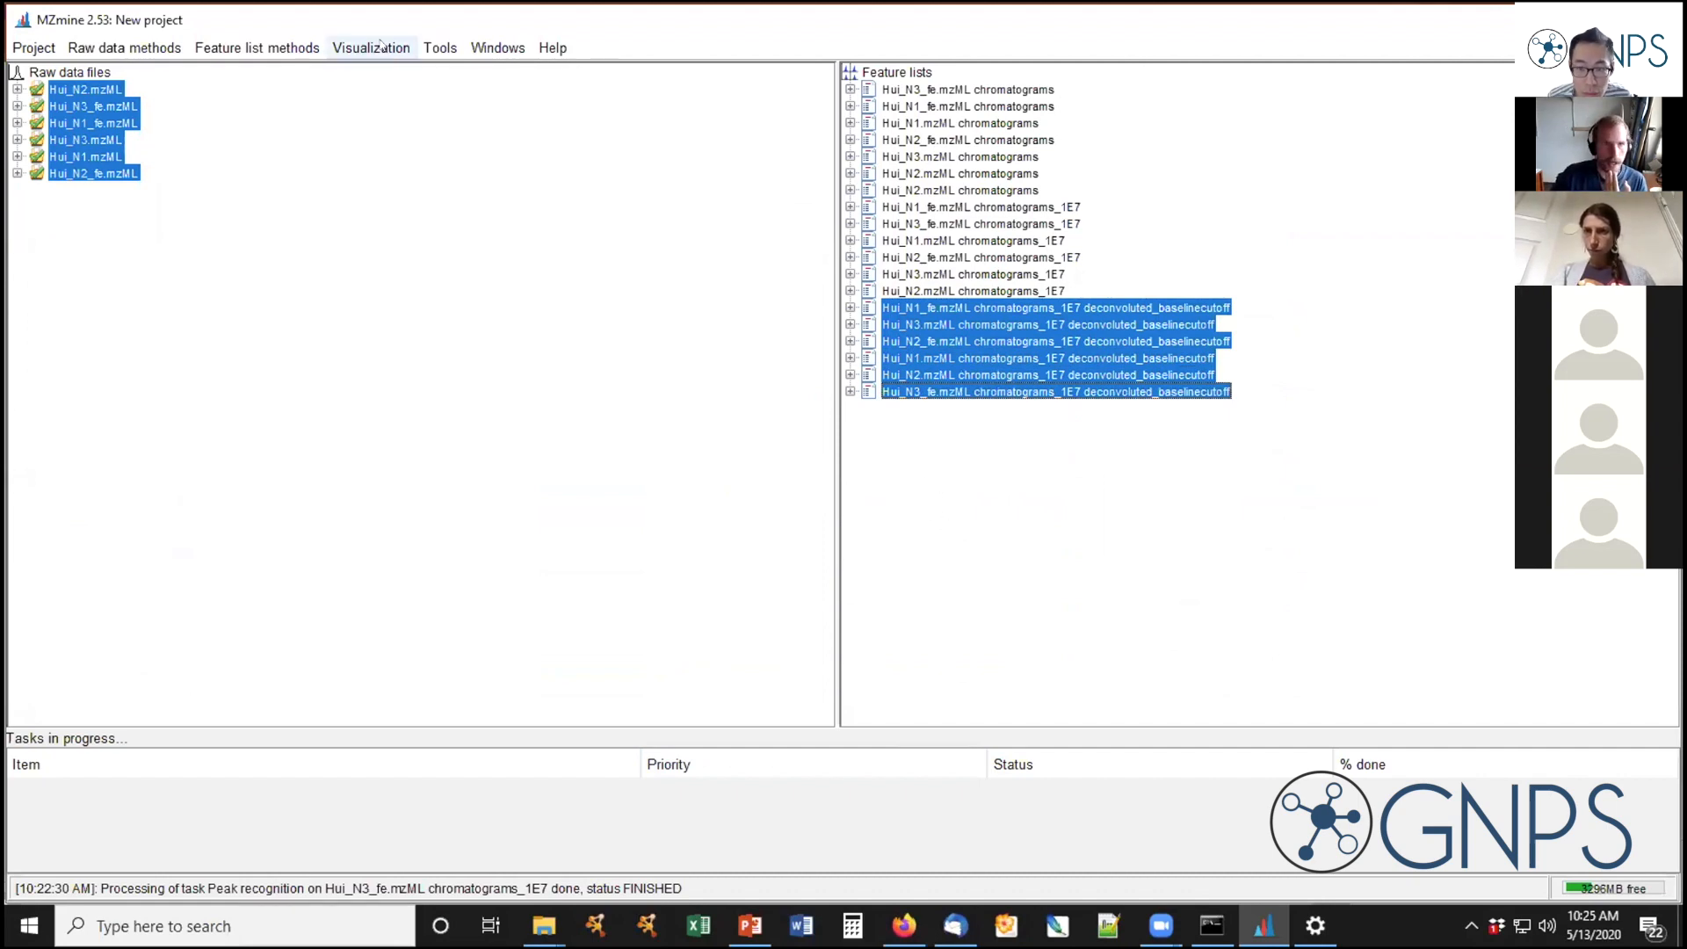
{"action": "left_click", "coordinate": [225, 46]}
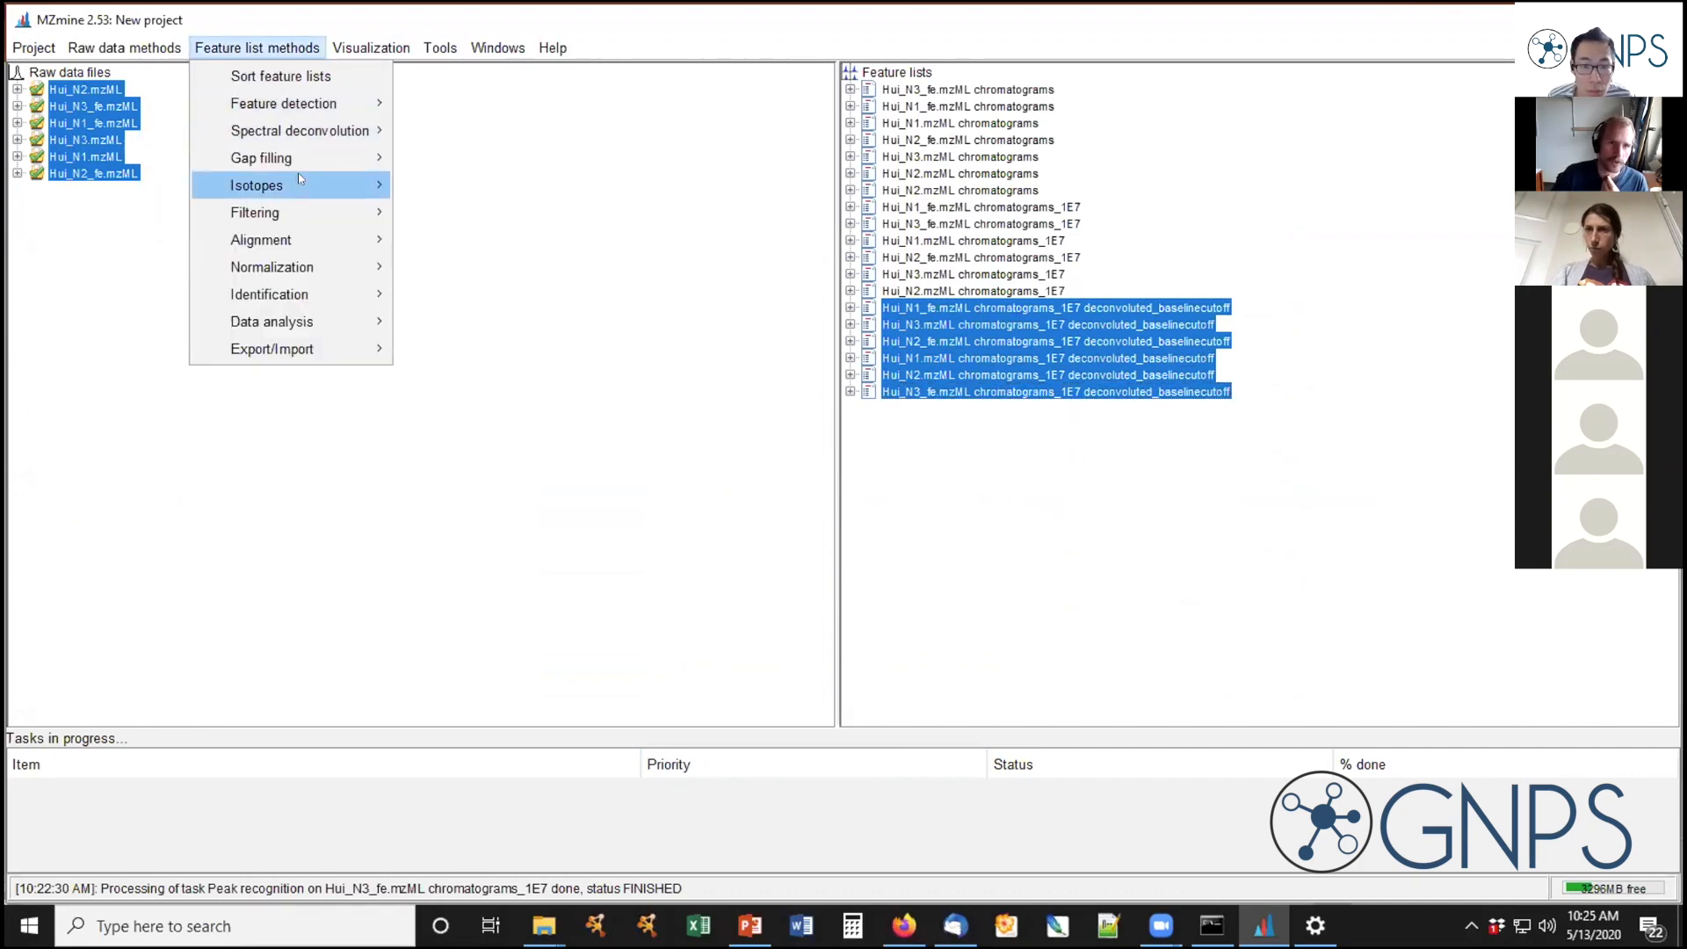
{"action": "mouse_move", "coordinate": [309, 193]}
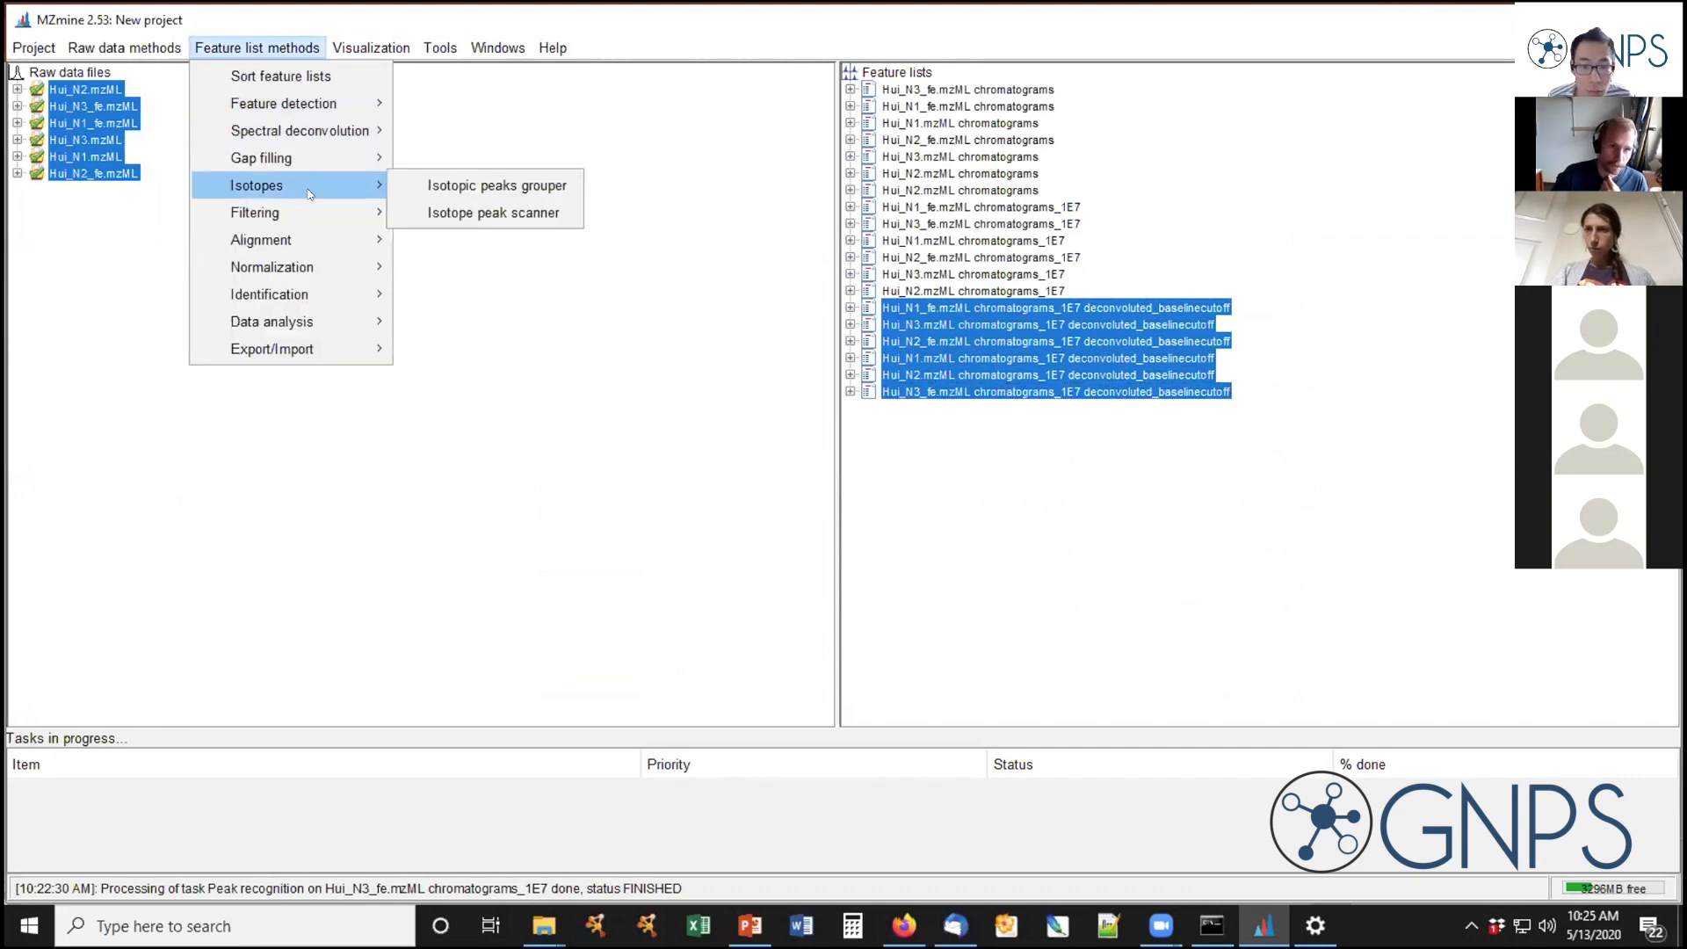
{"action": "left_click", "coordinate": [478, 188]}
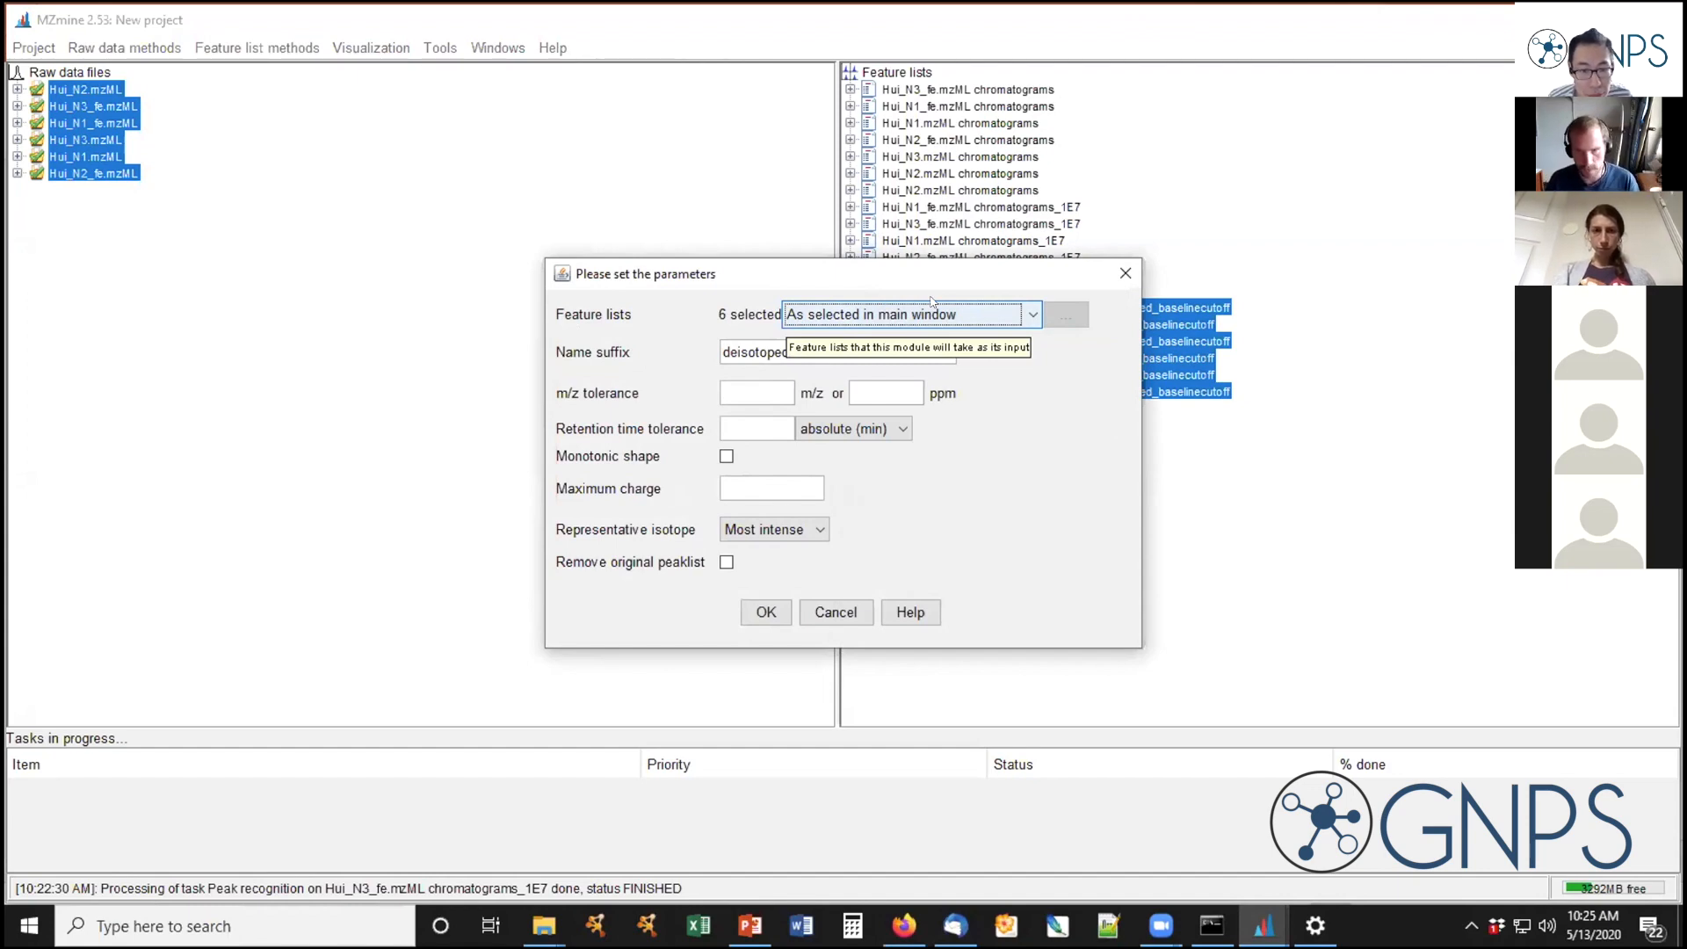
{"action": "left_click_drag", "start_coordinate": [908, 282], "coordinate": [883, 243]}
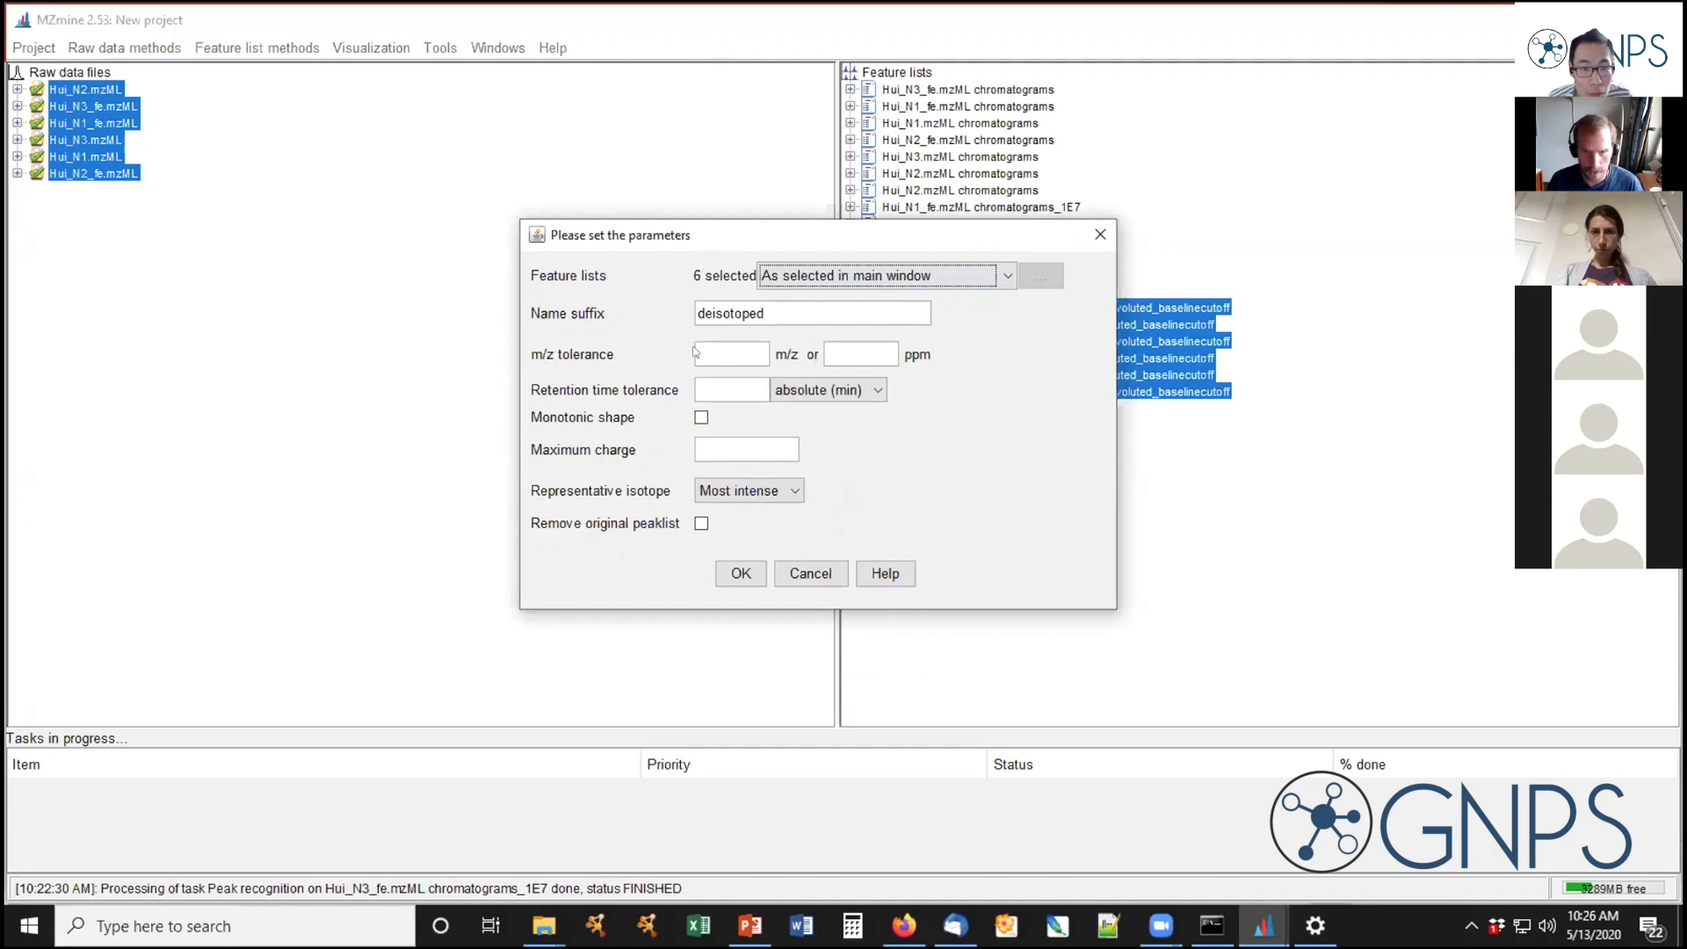
Set the isotope grouping's m/z tolerance to 10 ppm and its absolute retention time tolerance to 0.1 min
{"action": "left_click", "coordinate": [721, 348]}
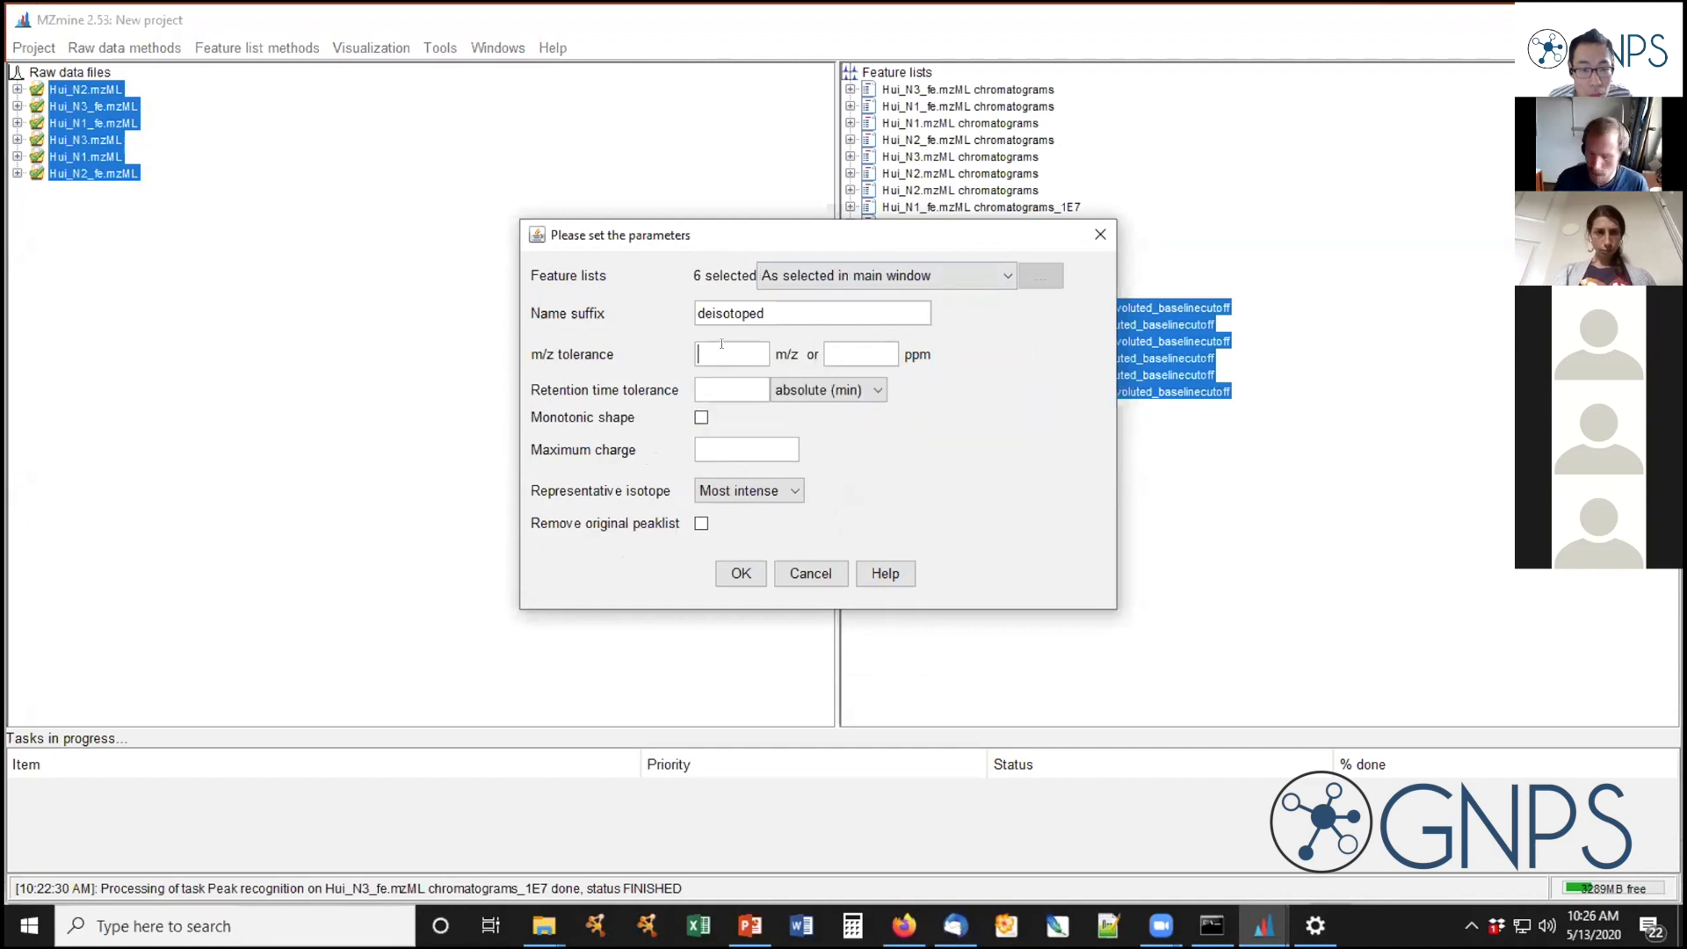
{"action": "left_click", "coordinate": [830, 349]}
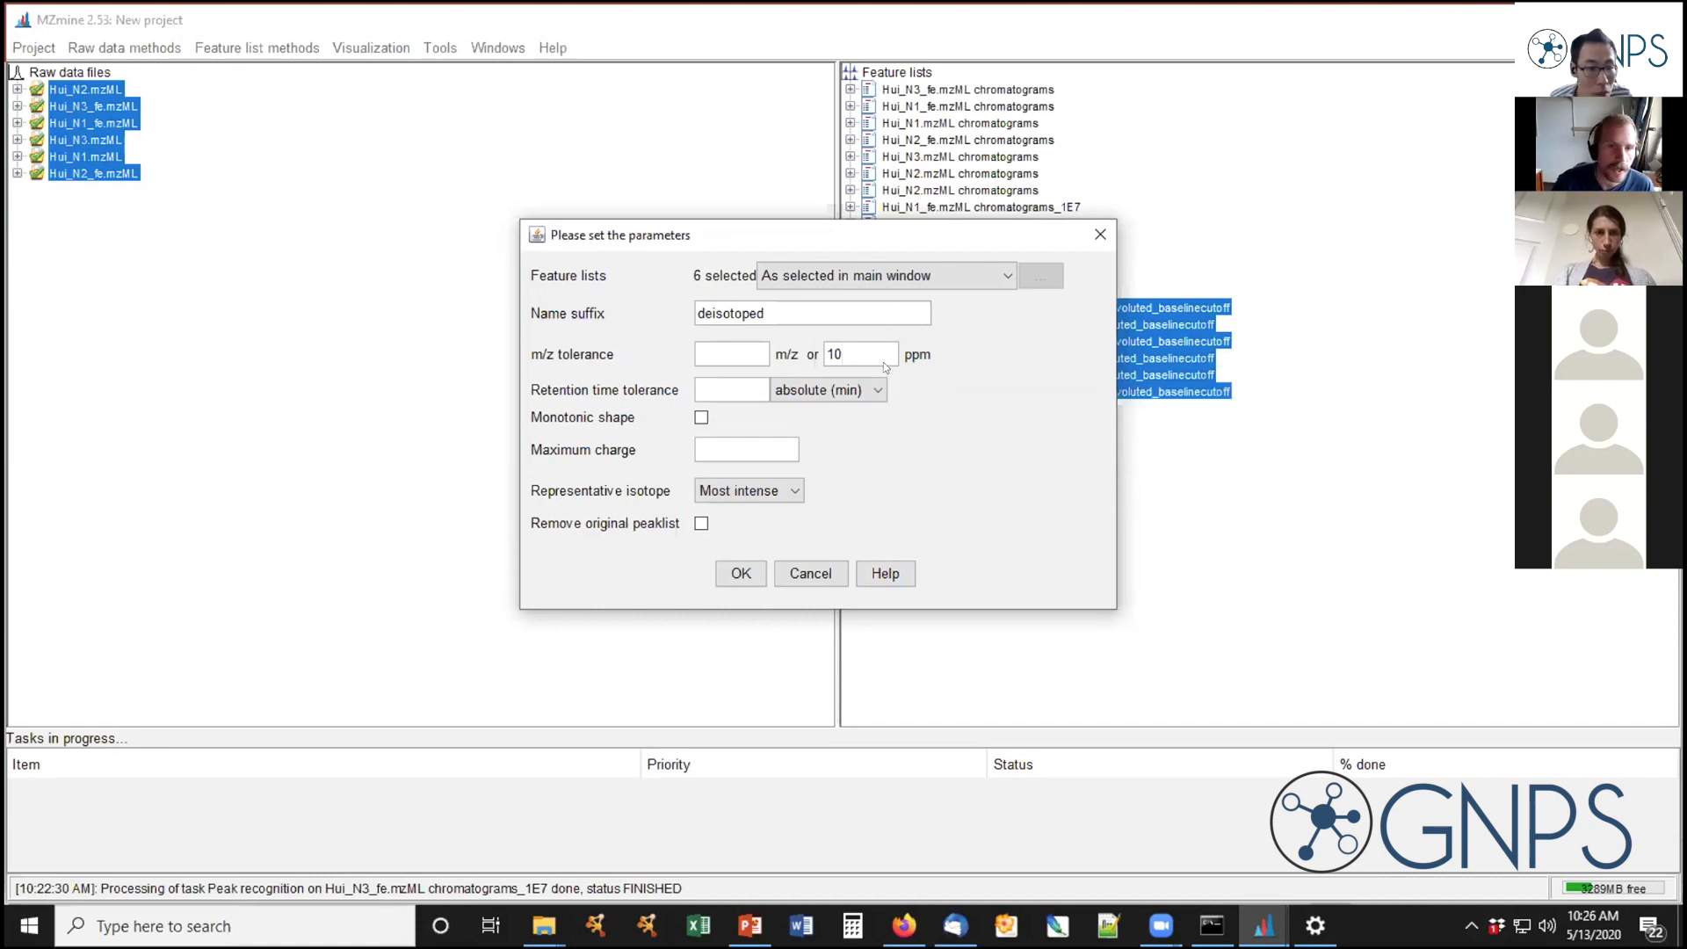
{"action": "left_click", "coordinate": [790, 389]}
{"action": "key", "text": "shift+Tab"}
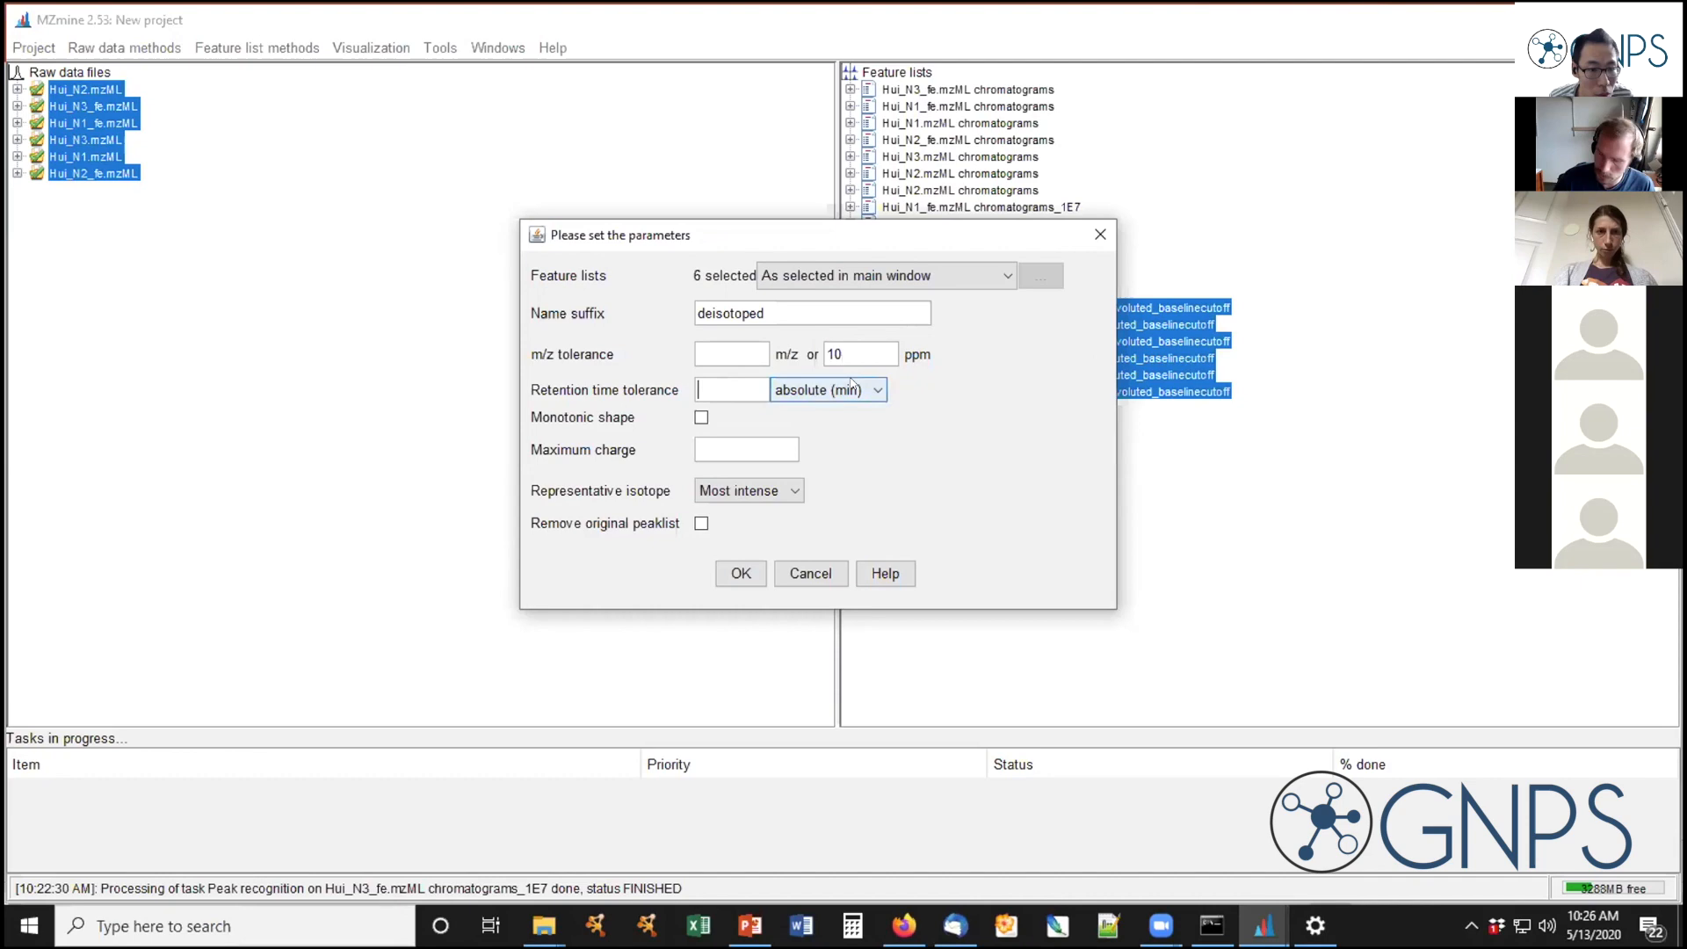
{"action": "type", "text": "0."}
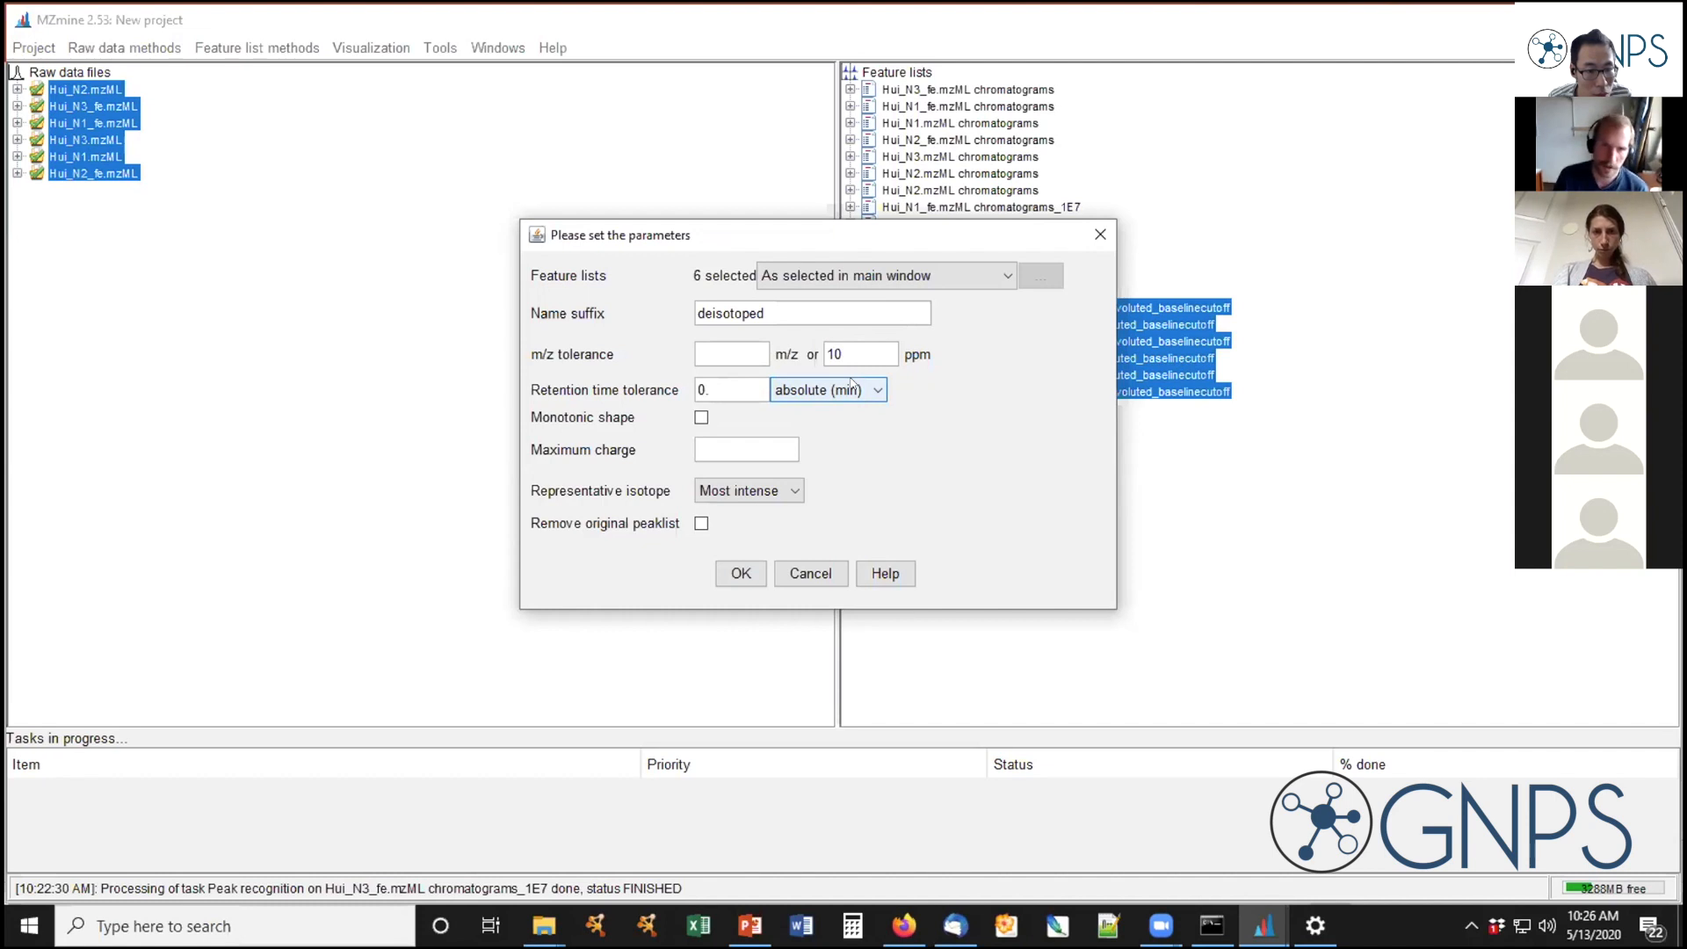
{"action": "type", "text": "1"}
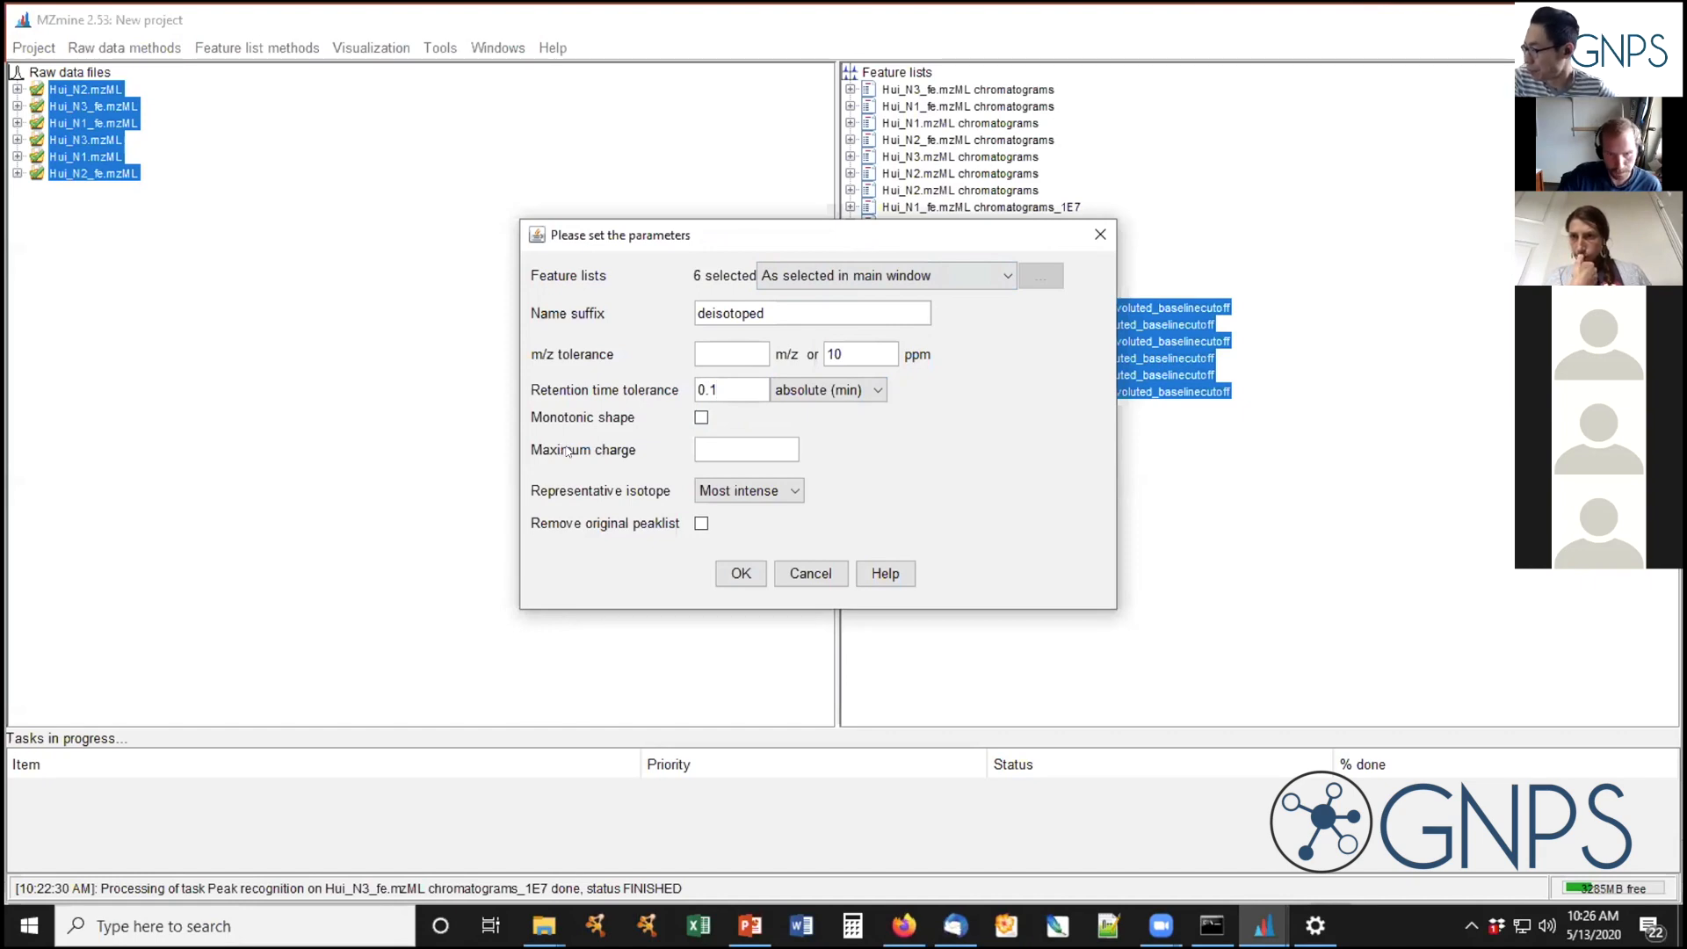
Set the maximum charge to 2 with Most intense as the representative isotope, and try to run the grouping
{"action": "left_click", "coordinate": [734, 451]}
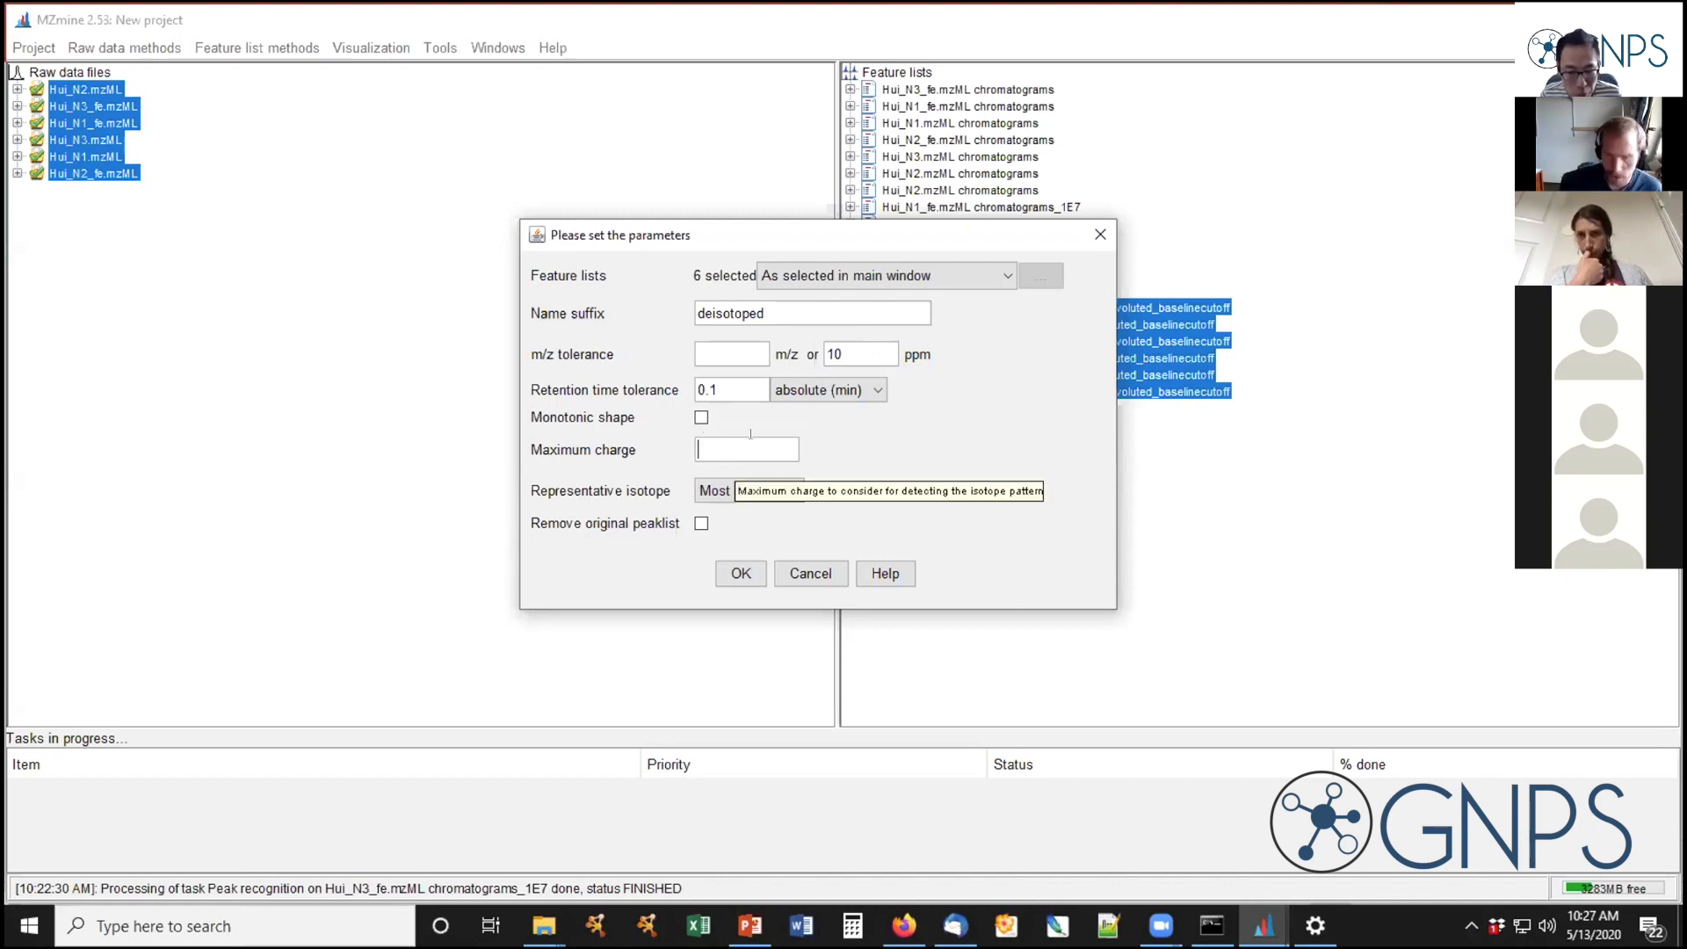
{"action": "type", "text": "2"}
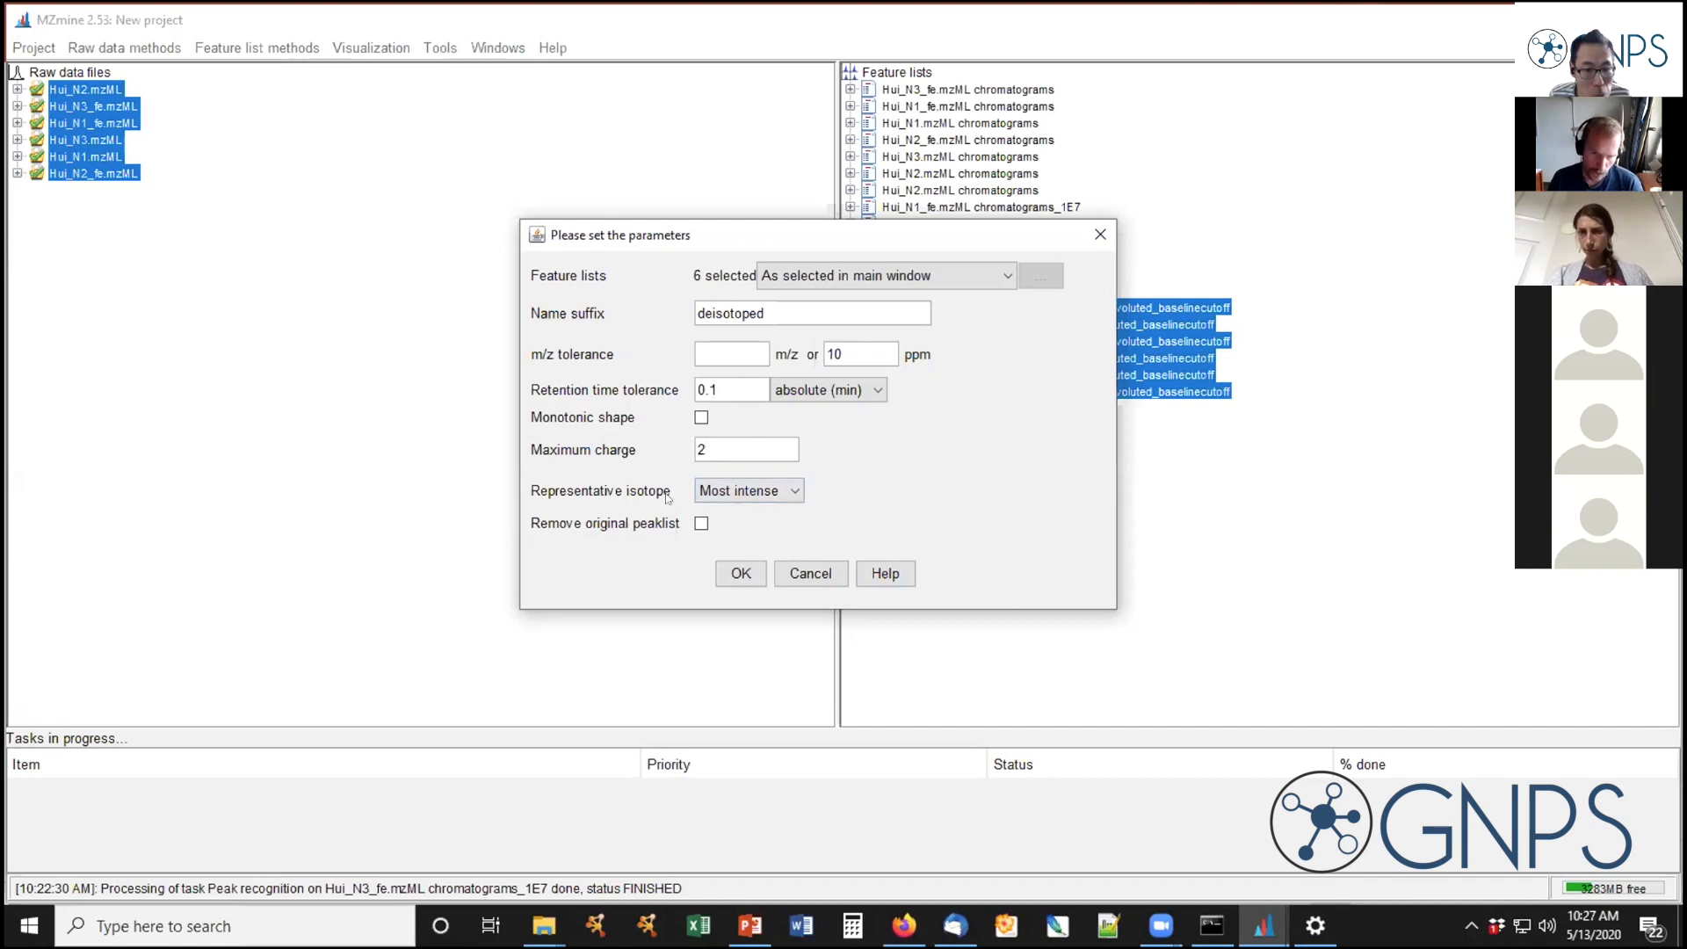
{"action": "left_click", "coordinate": [794, 489]}
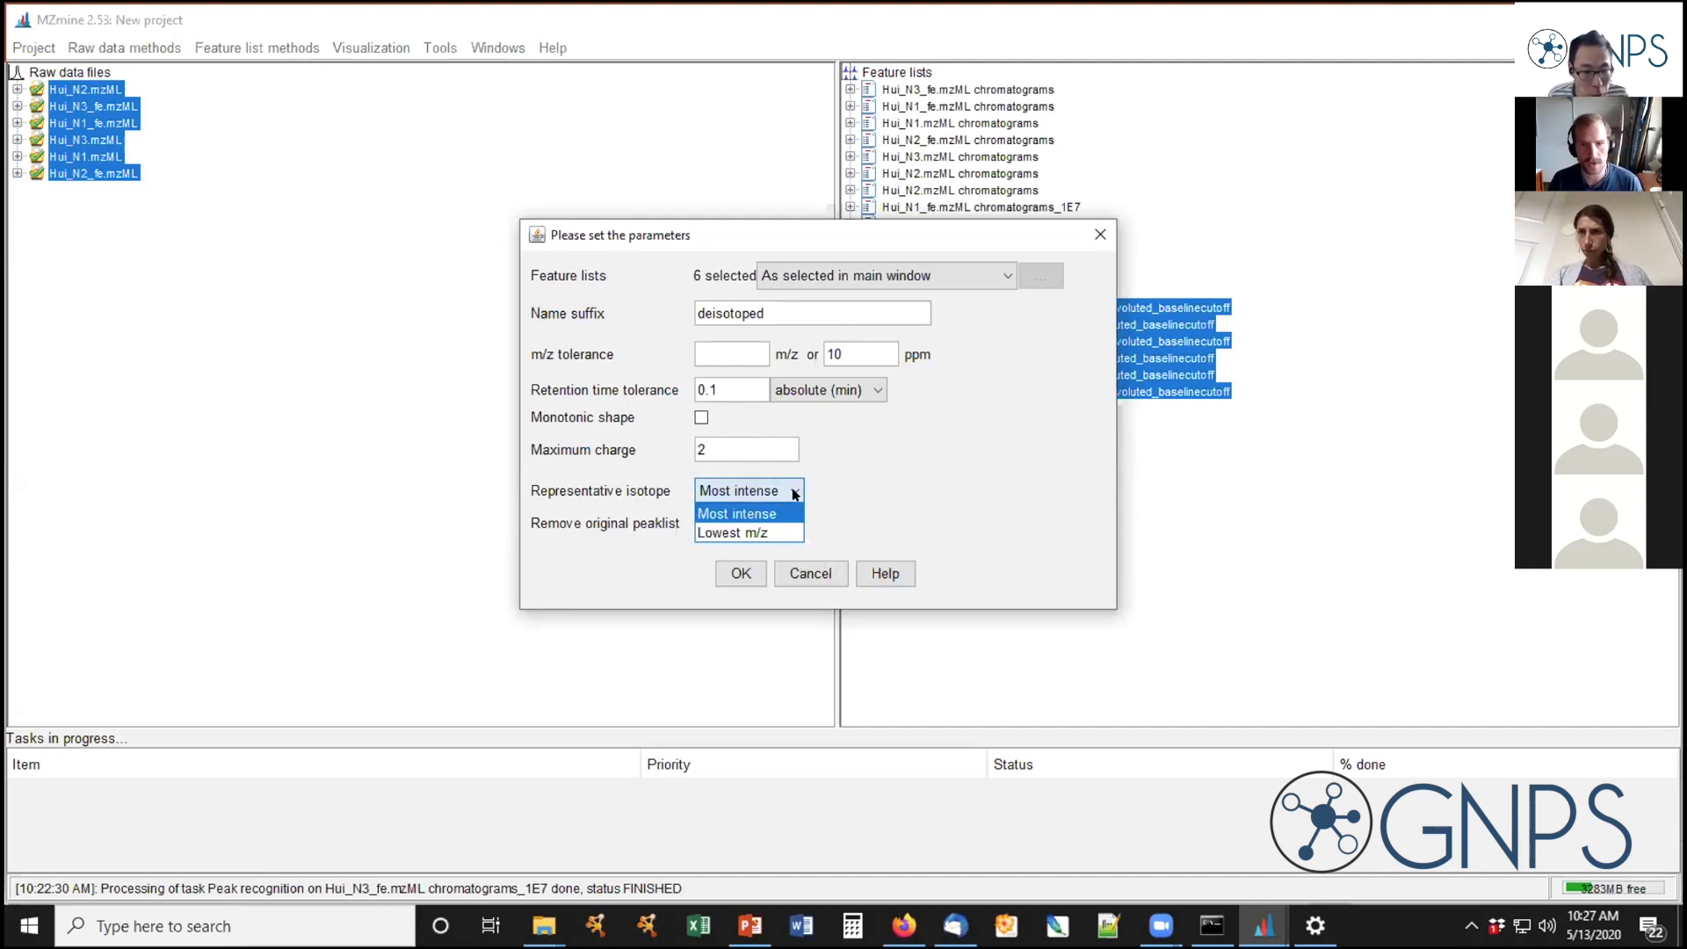
{"action": "left_click", "coordinate": [747, 513]}
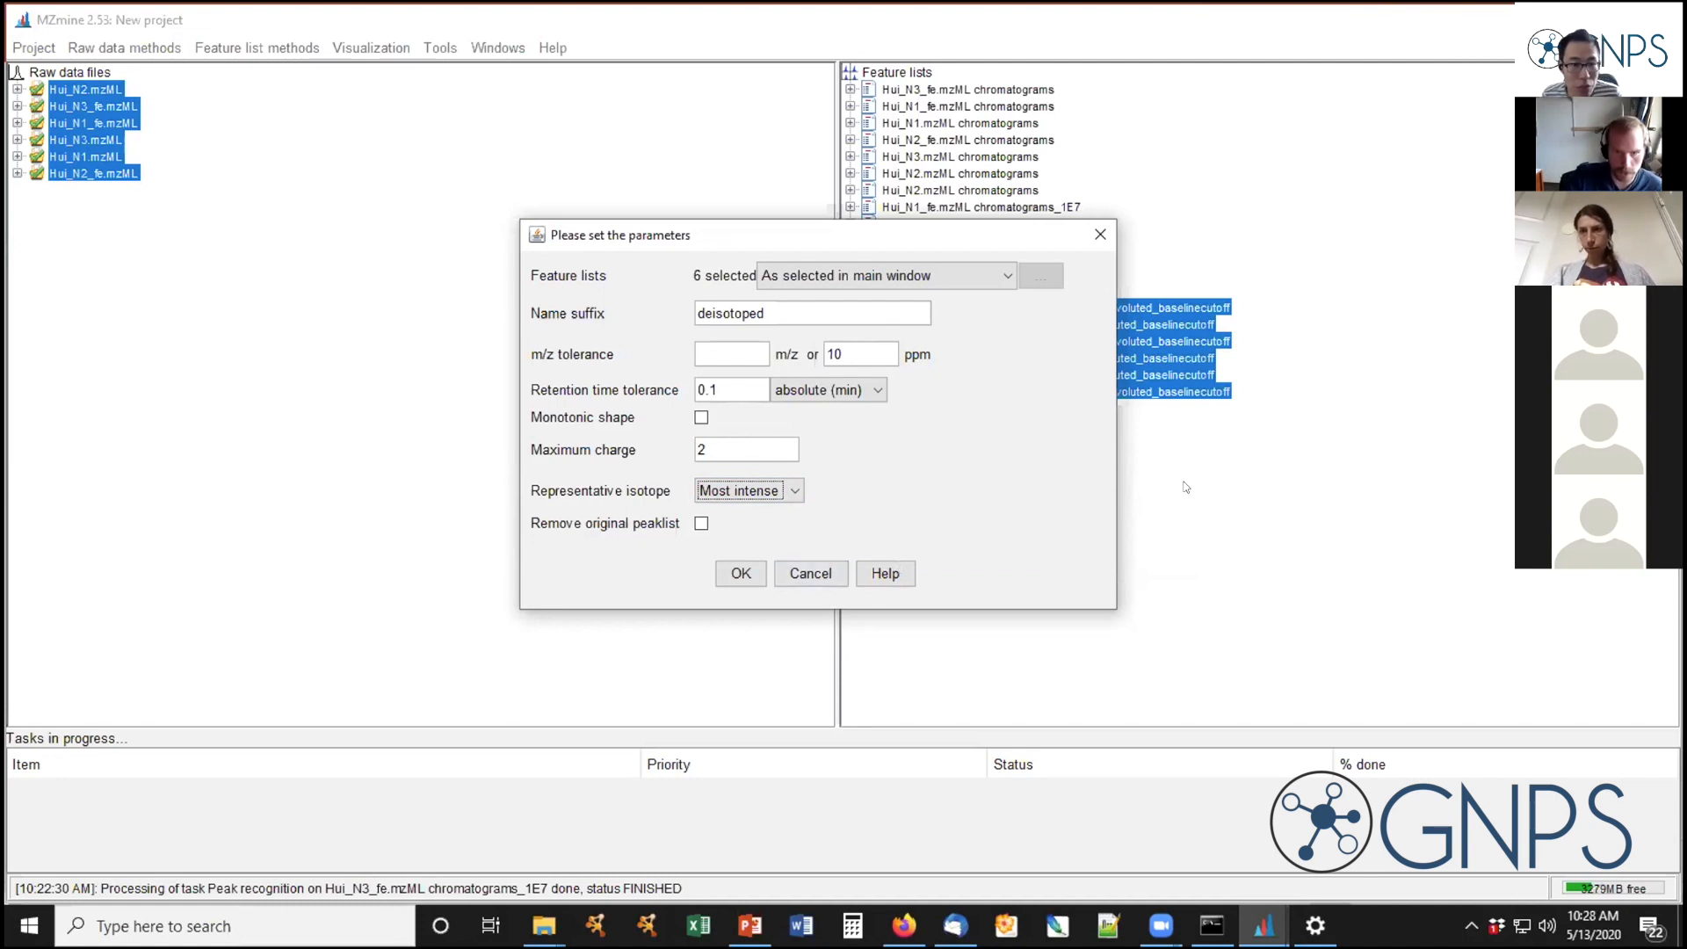
{"action": "left_click", "coordinate": [739, 572]}
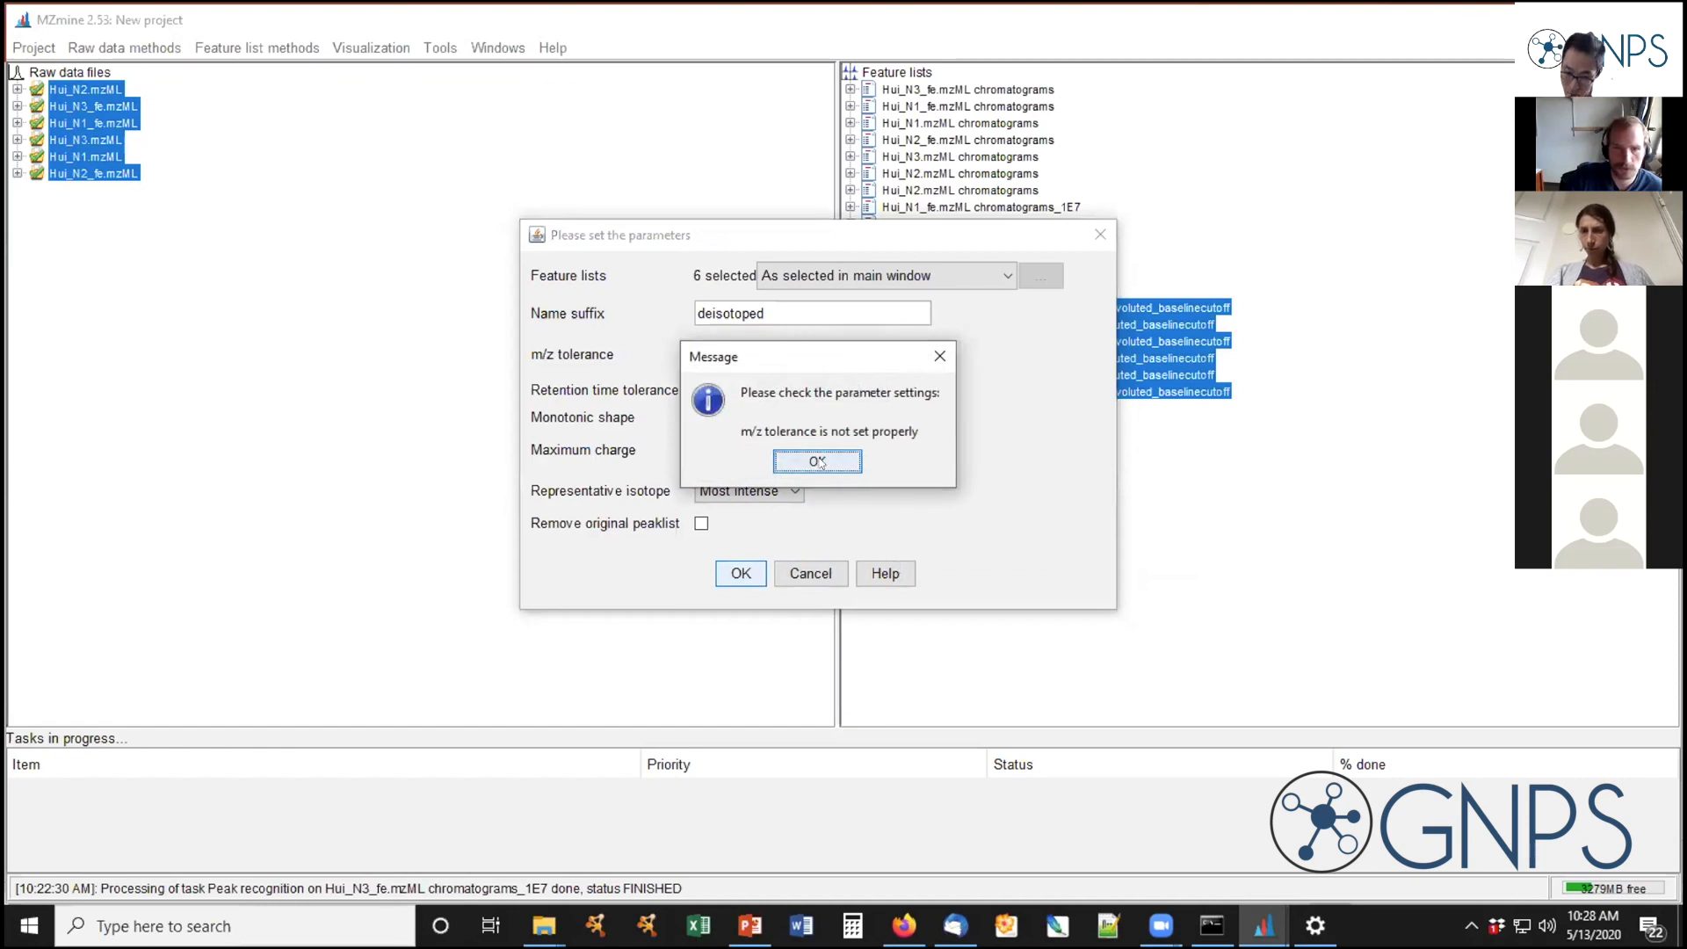
Set the absolute m/z tolerance to 0 alongside the ppm value and run the isotope grouping
{"action": "left_click", "coordinate": [817, 462]}
{"action": "left_click", "coordinate": [742, 358]}
{"action": "type", "text": "0"}
{"action": "left_click", "coordinate": [875, 350]}
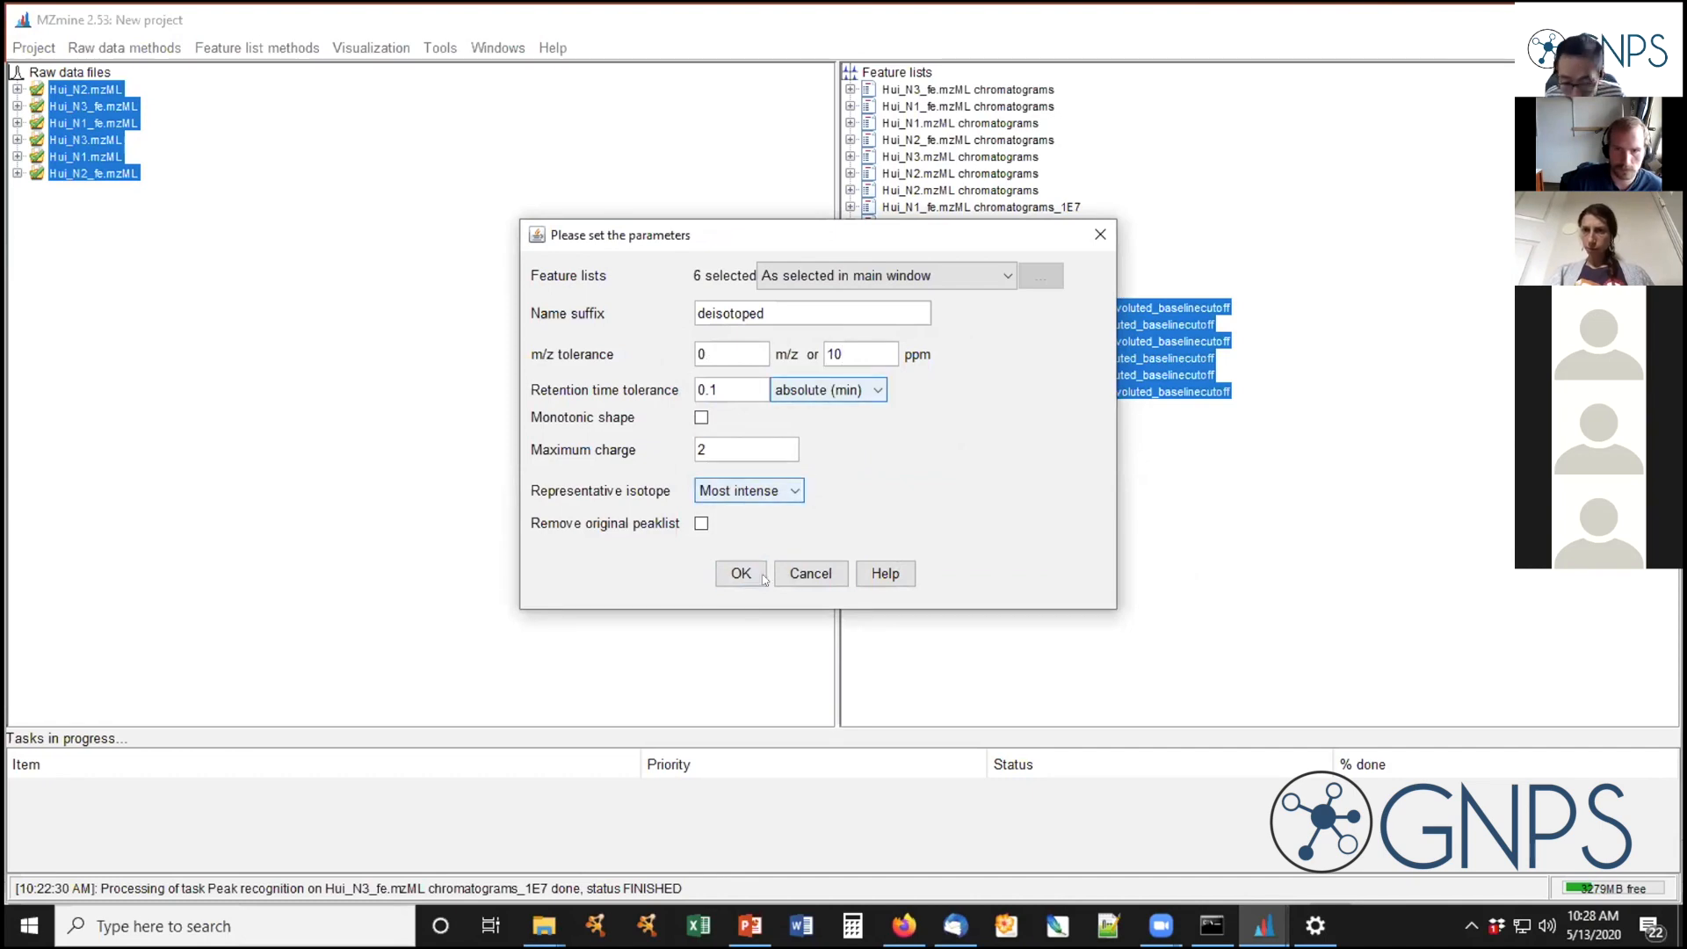
{"action": "left_click", "coordinate": [742, 572]}
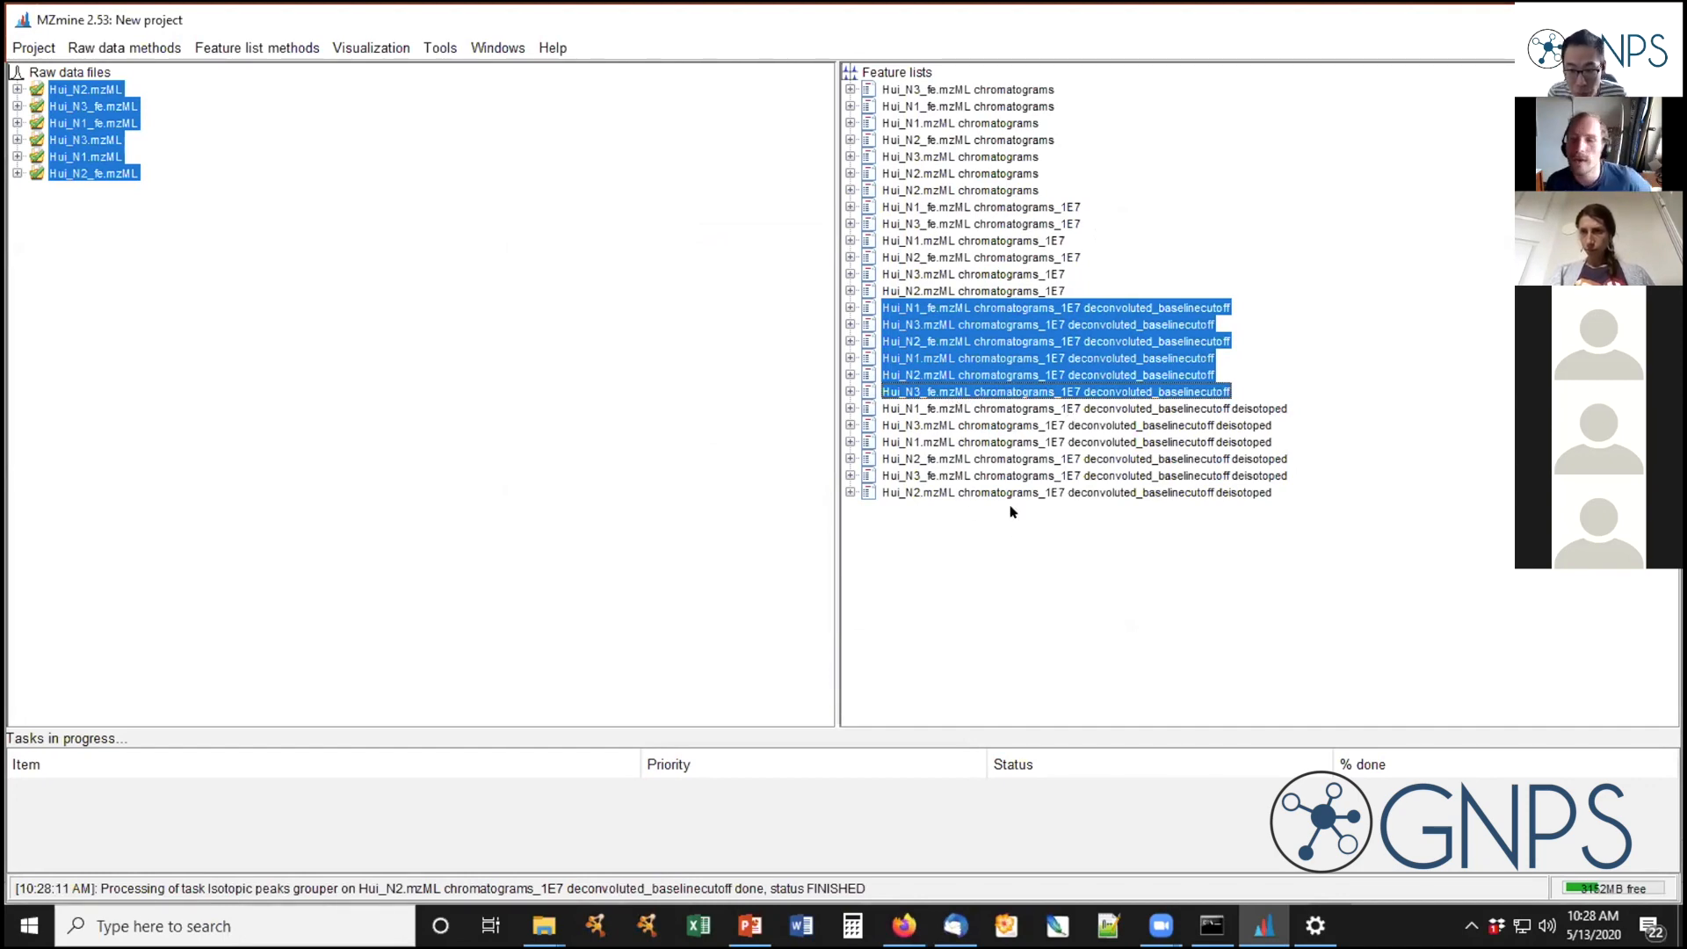
Open the deisotoped feature list of Hui_N1_fe.mzML and sort its features by ascending average m/z
{"action": "left_click", "coordinate": [988, 409]}
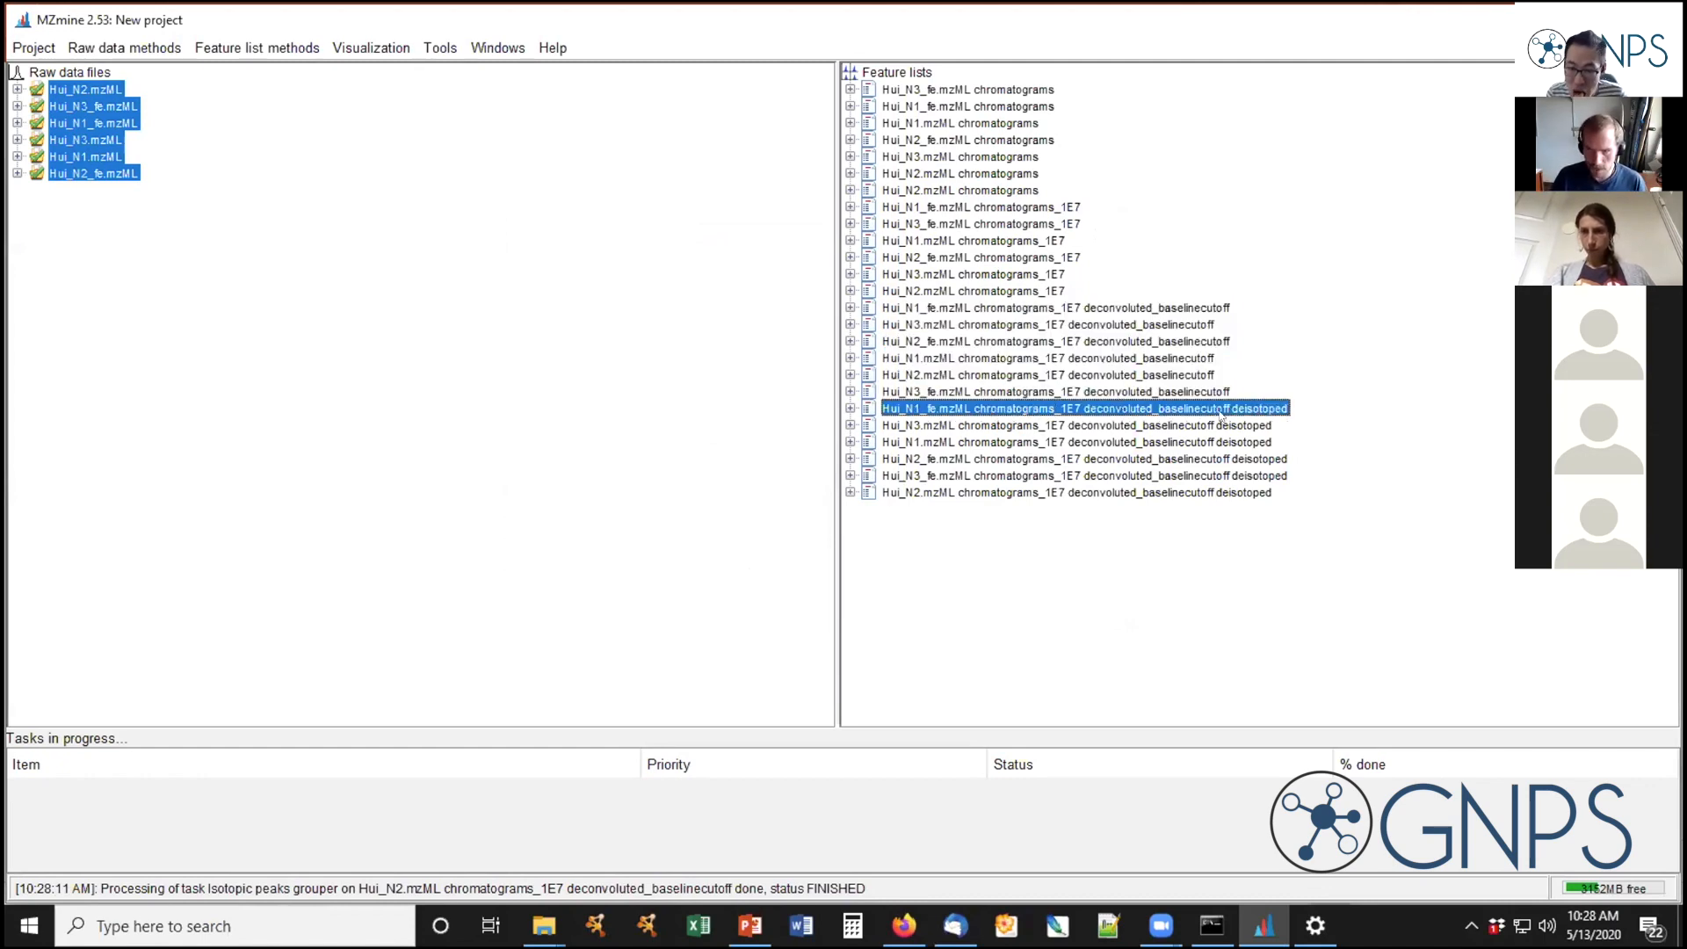
{"action": "double_click", "coordinate": [1015, 410]}
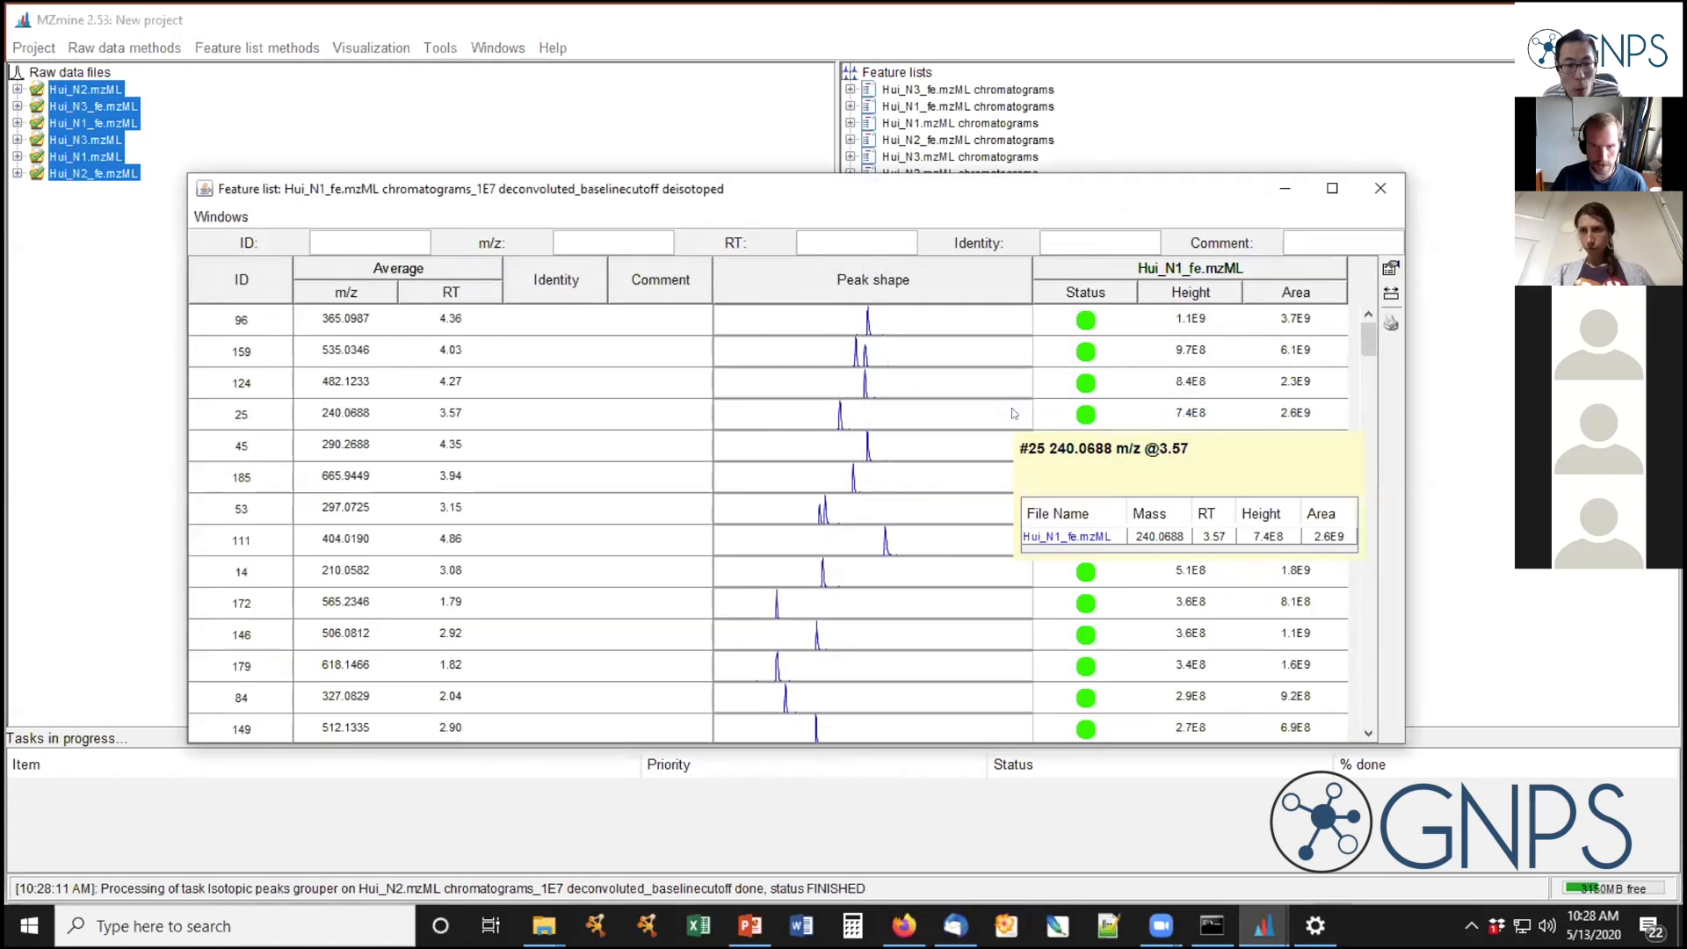
{"action": "left_click", "coordinate": [346, 292]}
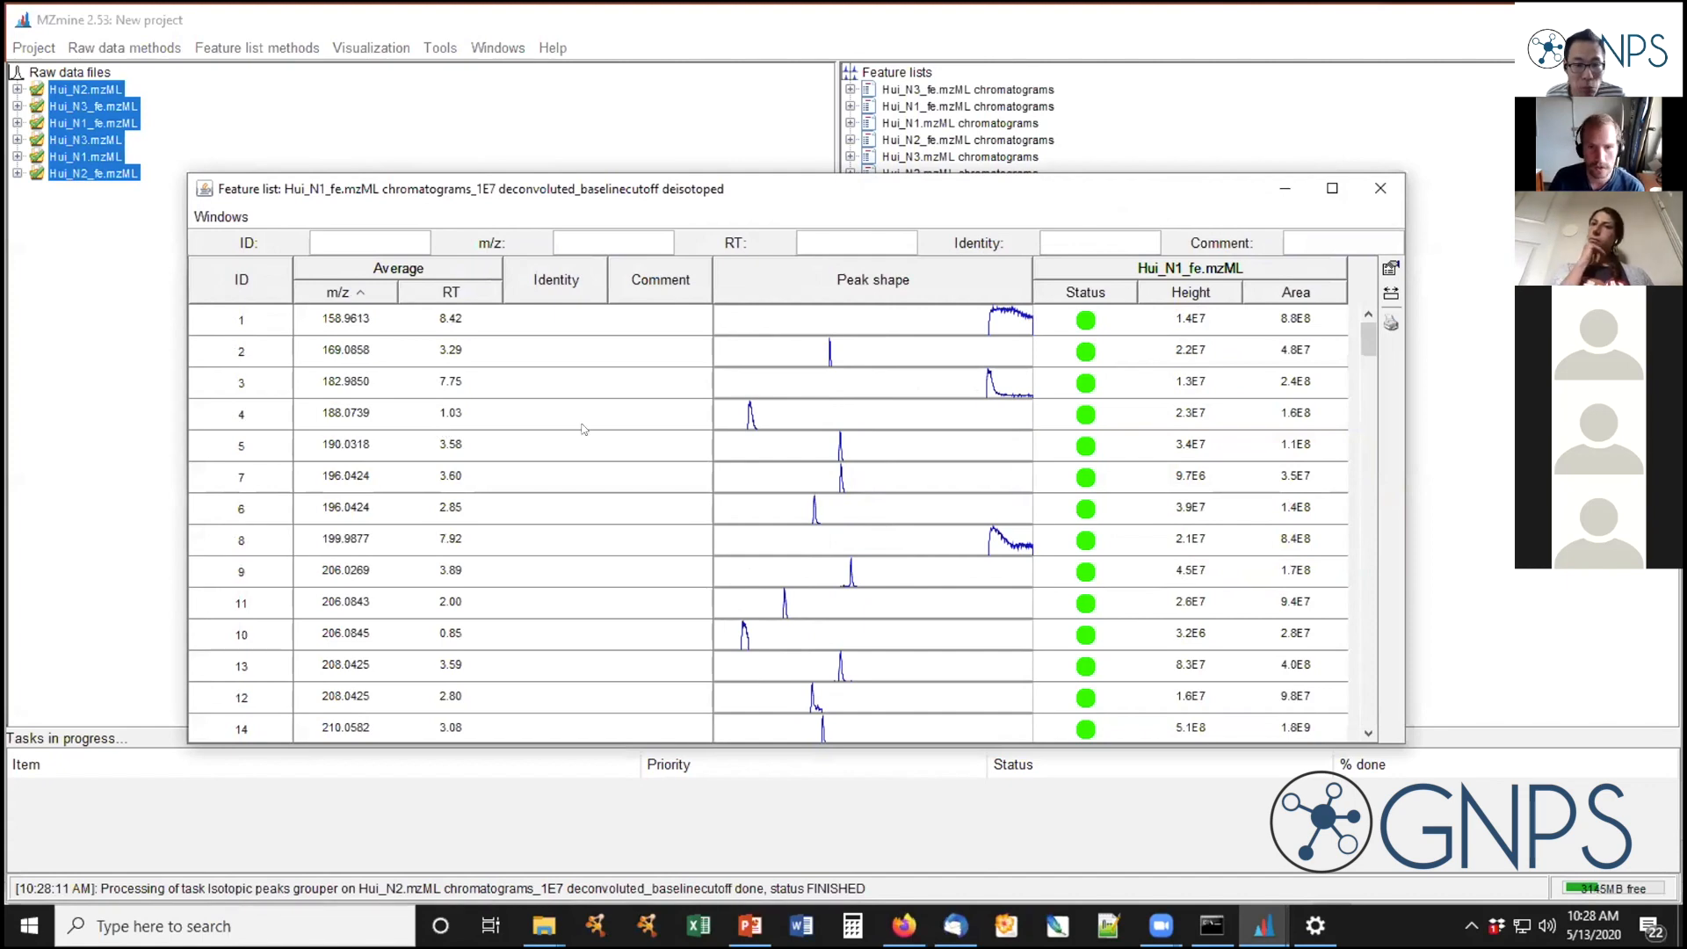
Inspect the features at m/z 210.0582 and 212.0526 for isotope peaks left after the grouping
{"action": "scroll", "coordinate": [463, 479], "scroll_direction": "down", "scroll_amount": 1}
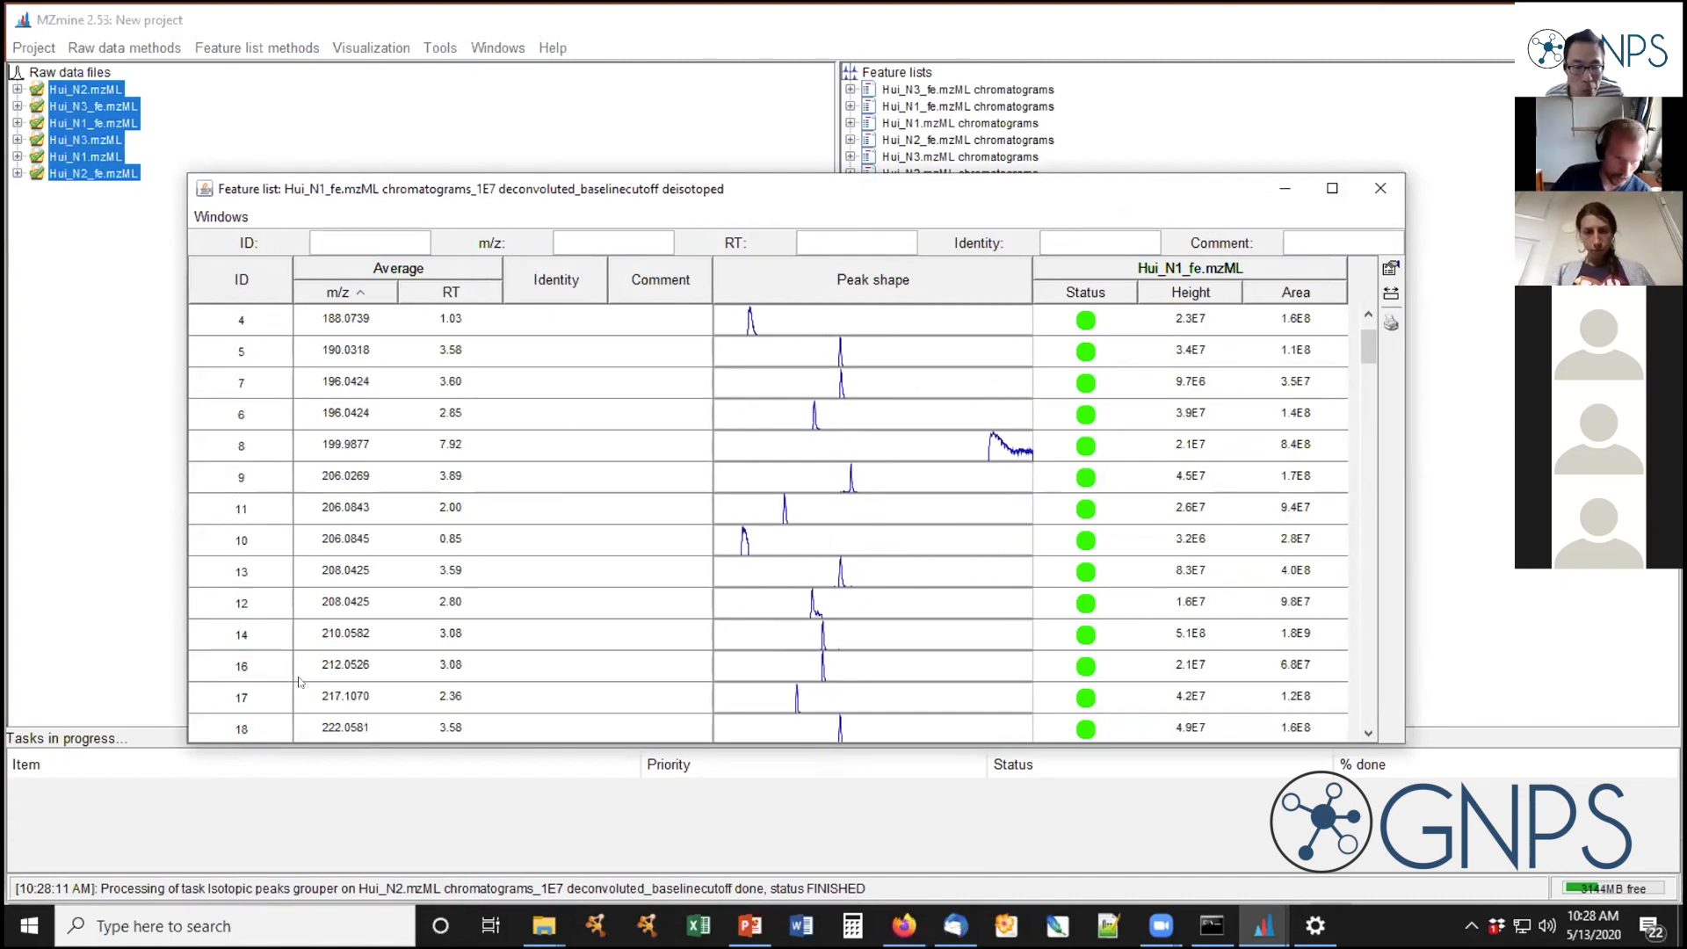
{"action": "left_click", "coordinate": [341, 665]}
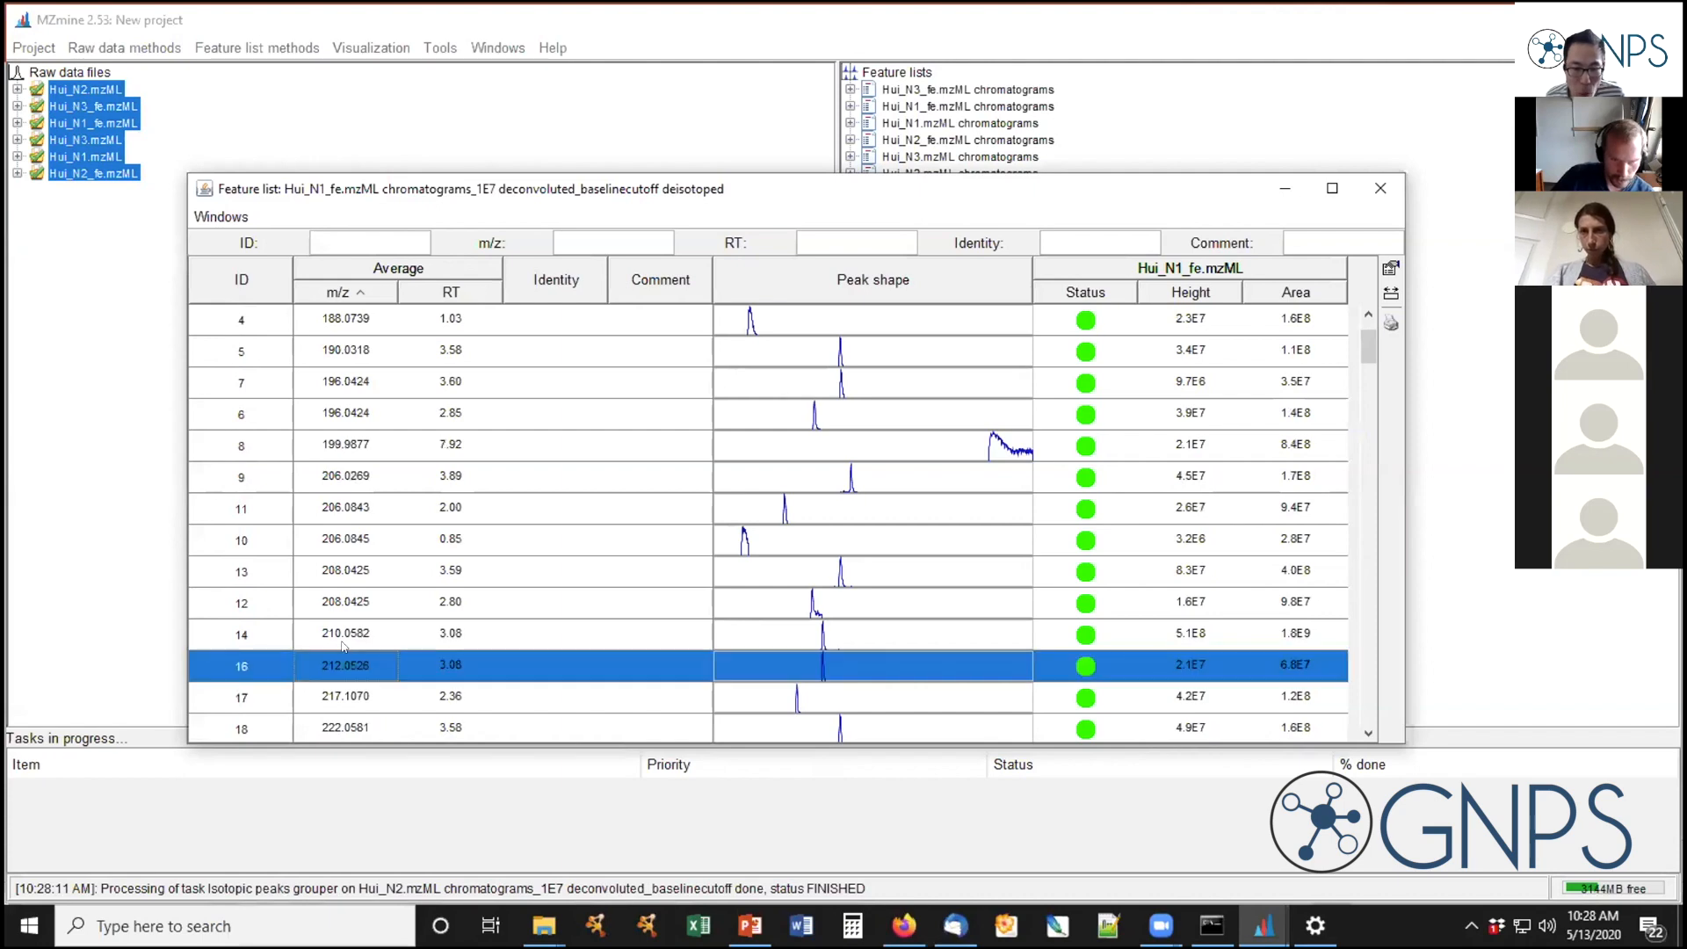
{"action": "left_click", "coordinate": [343, 646]}
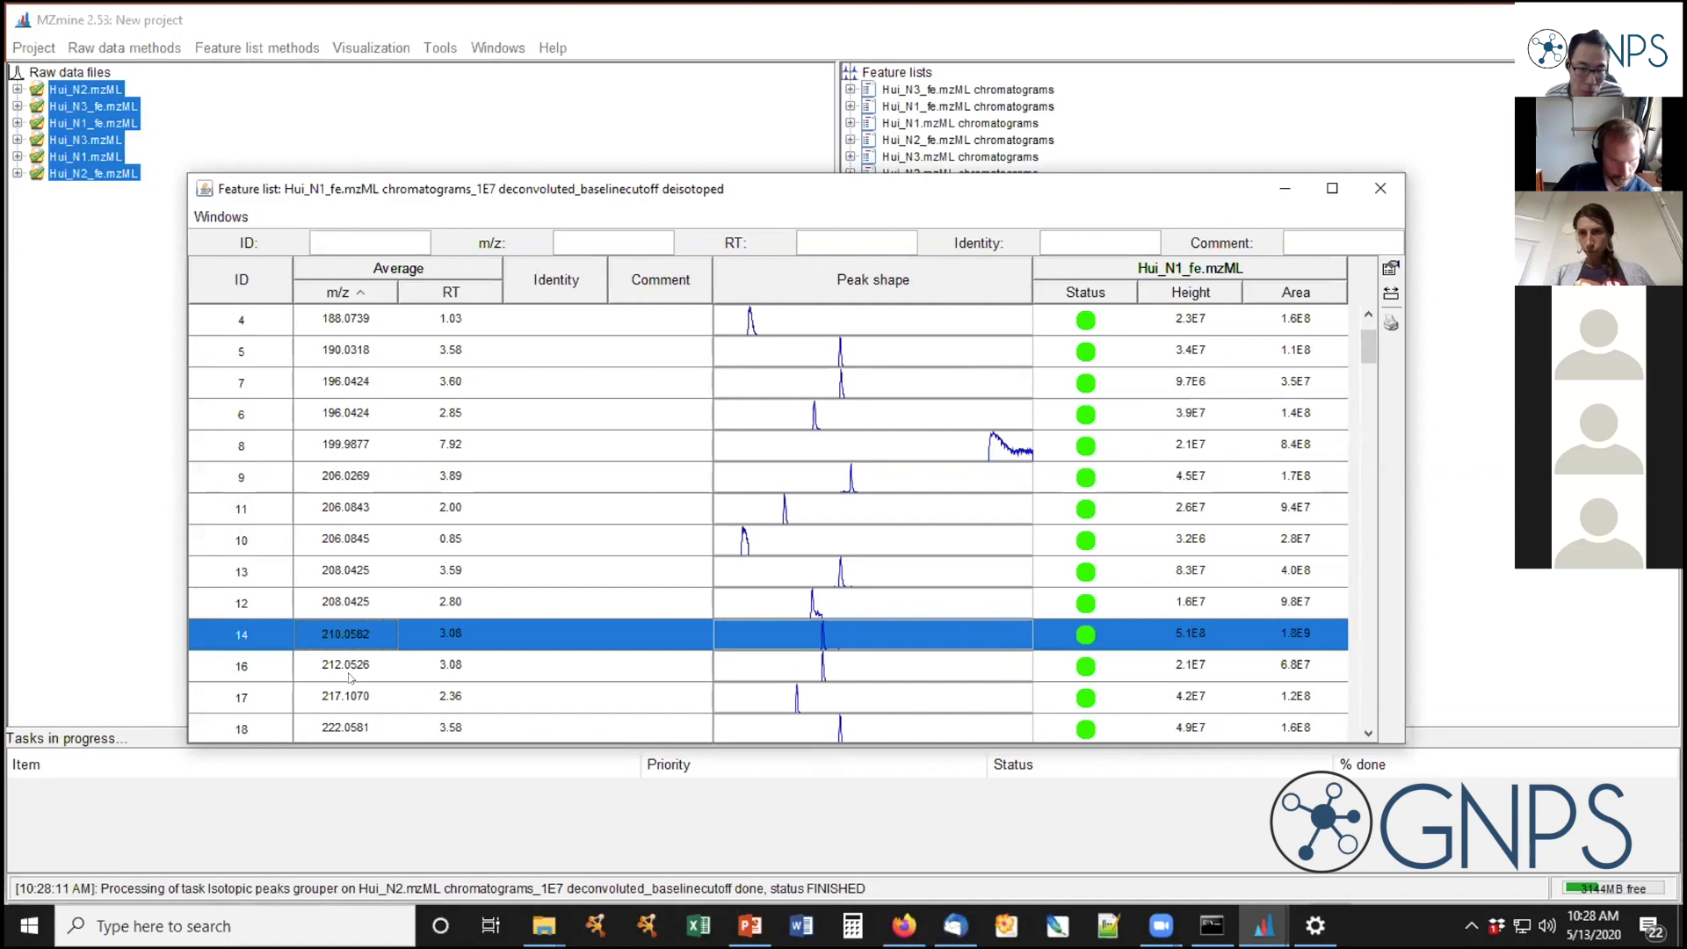
Look through the deisotoped features up to about m/z 325 for remaining isotope peaks, and close the feature list
{"action": "scroll", "coordinate": [356, 670], "scroll_direction": "down", "scroll_amount": 1}
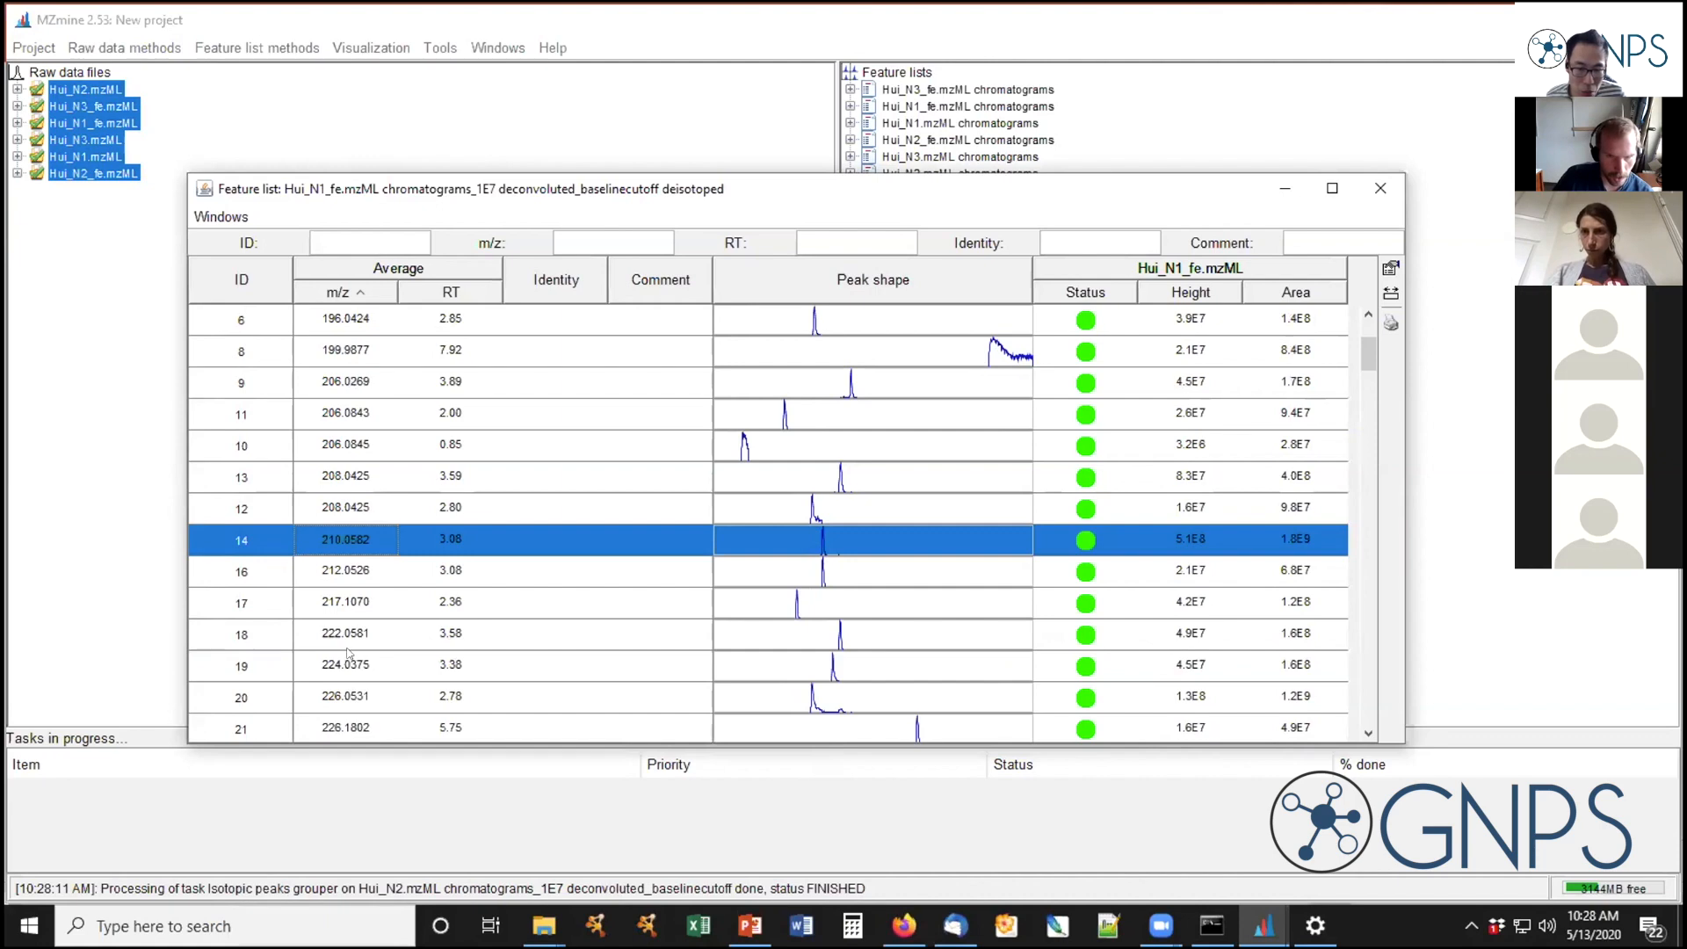
{"action": "scroll", "coordinate": [351, 645], "scroll_direction": "down", "scroll_amount": 1}
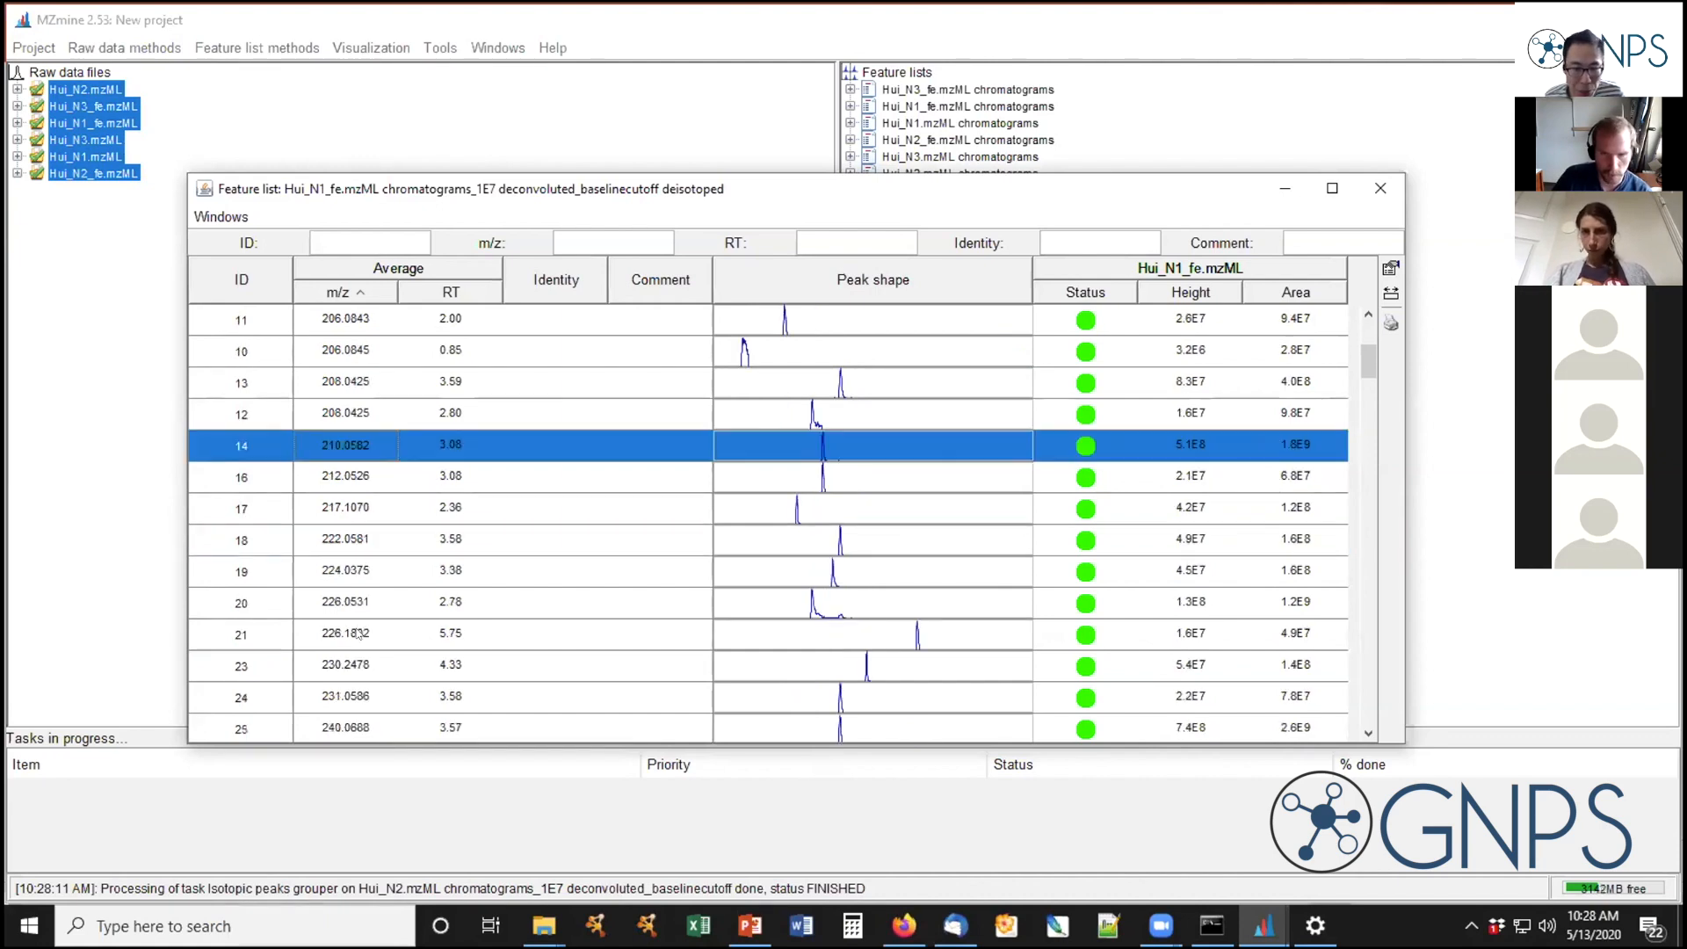
{"action": "scroll", "coordinate": [358, 633], "scroll_direction": "down", "scroll_amount": 4}
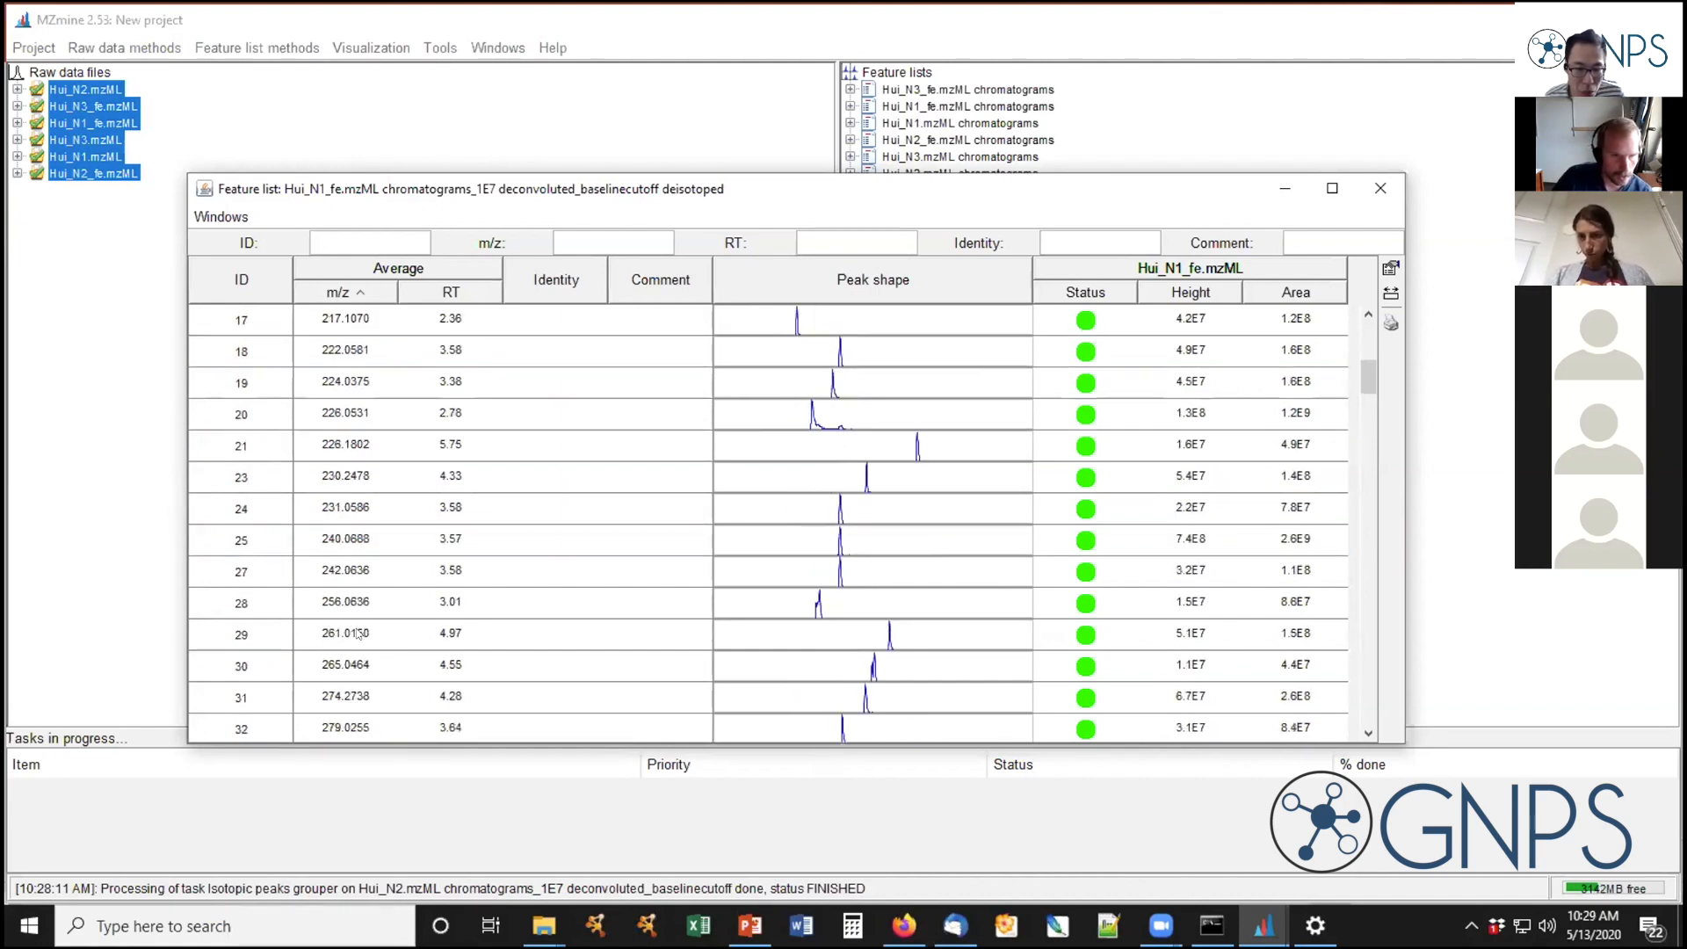
{"action": "scroll", "coordinate": [358, 632], "scroll_direction": "down", "scroll_amount": 3}
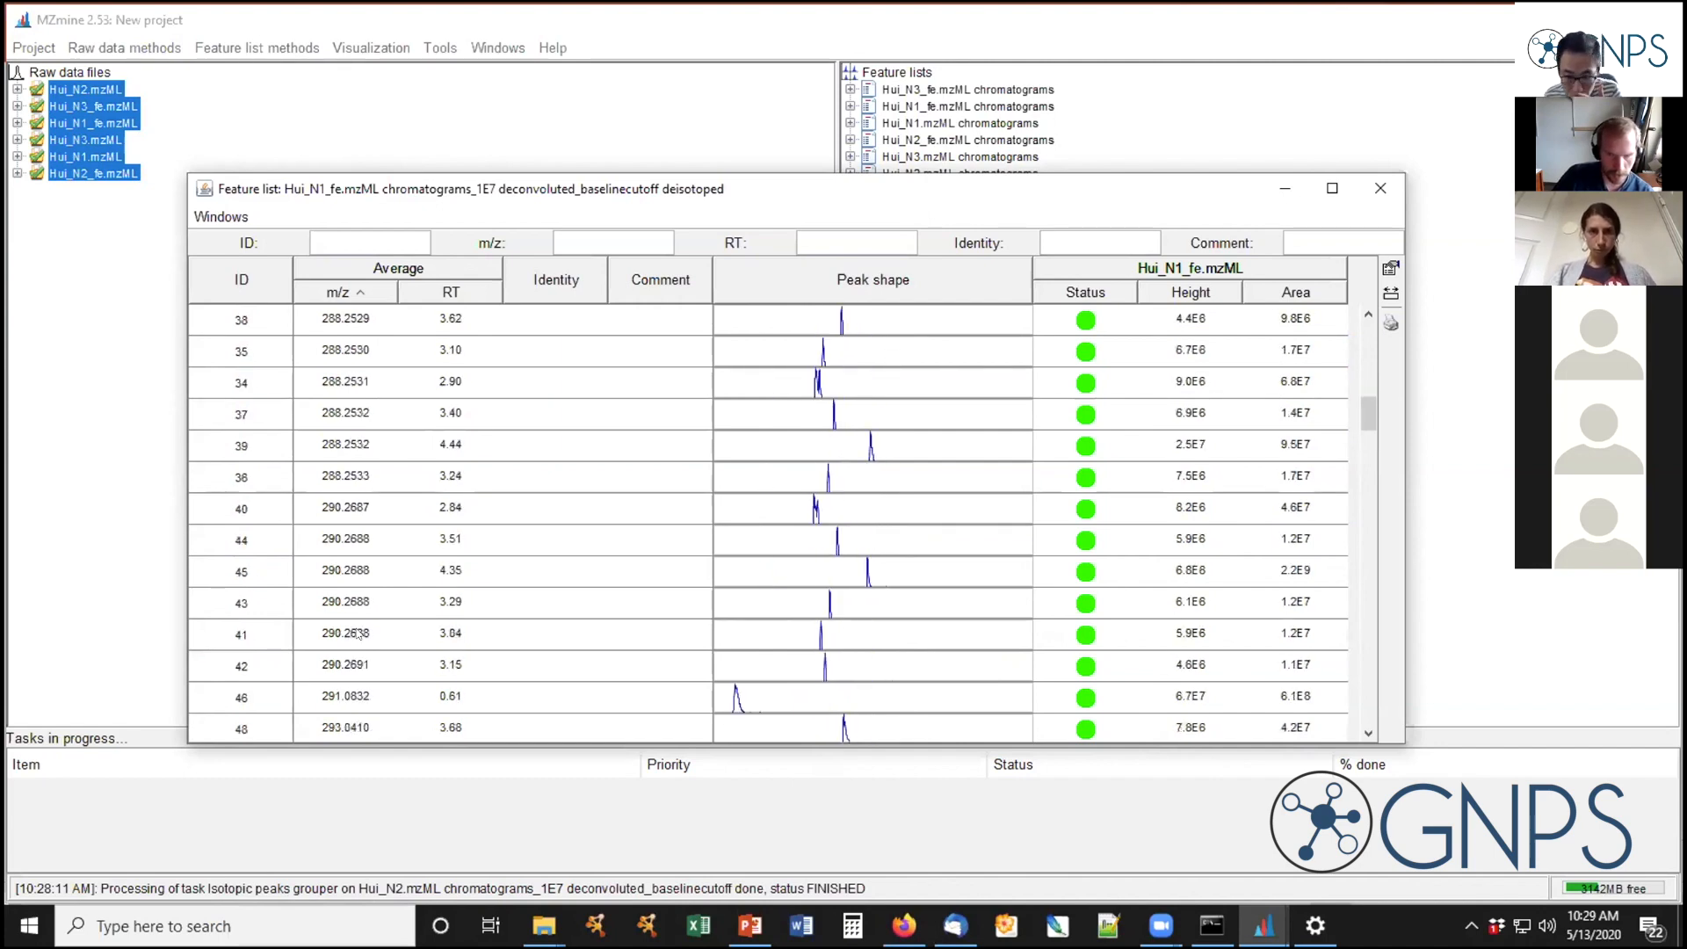
{"action": "scroll", "coordinate": [357, 633], "scroll_direction": "down", "scroll_amount": 9}
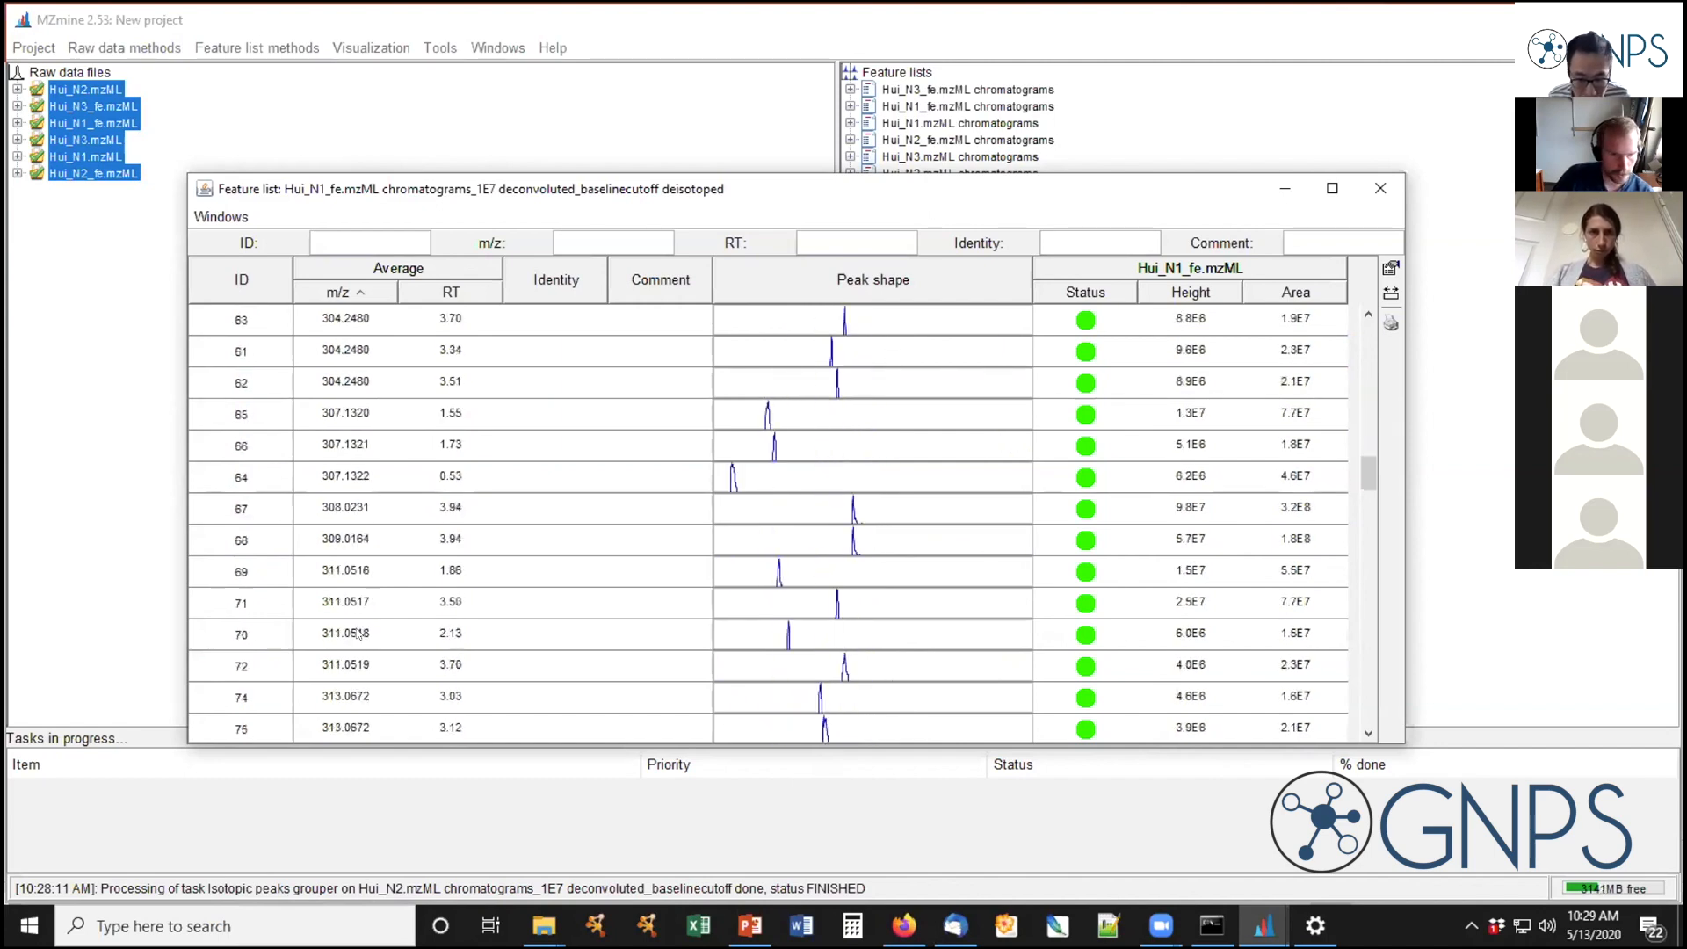
{"action": "scroll", "coordinate": [358, 635], "scroll_direction": "down", "scroll_amount": 1}
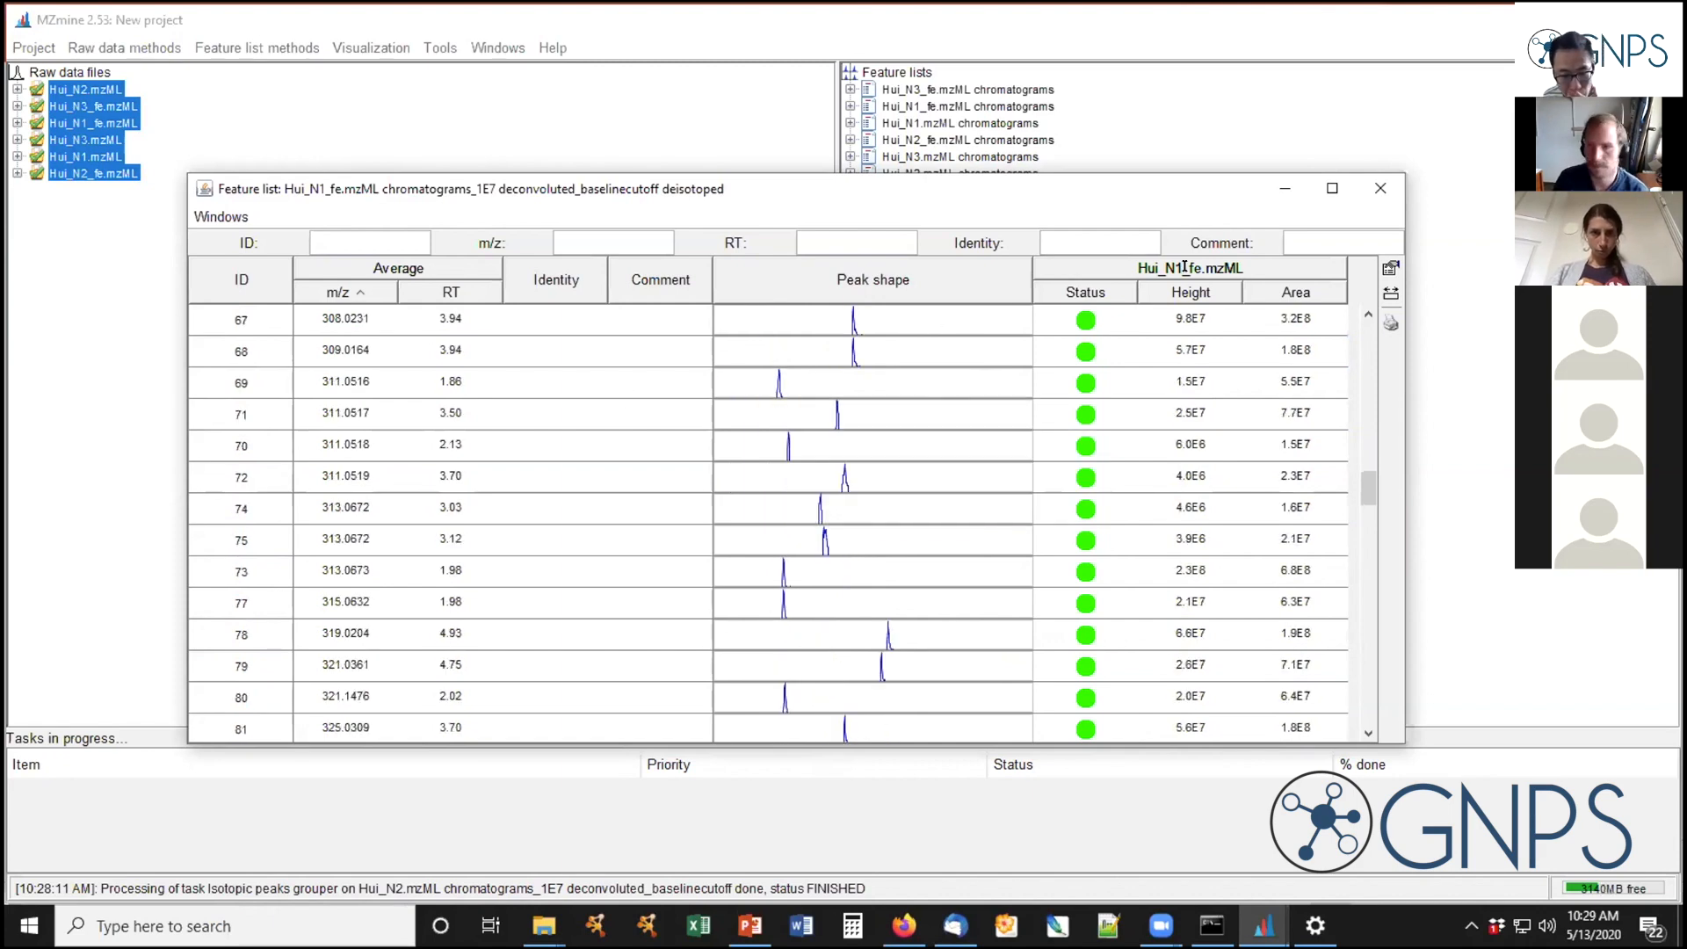
{"action": "left_click", "coordinate": [1380, 185]}
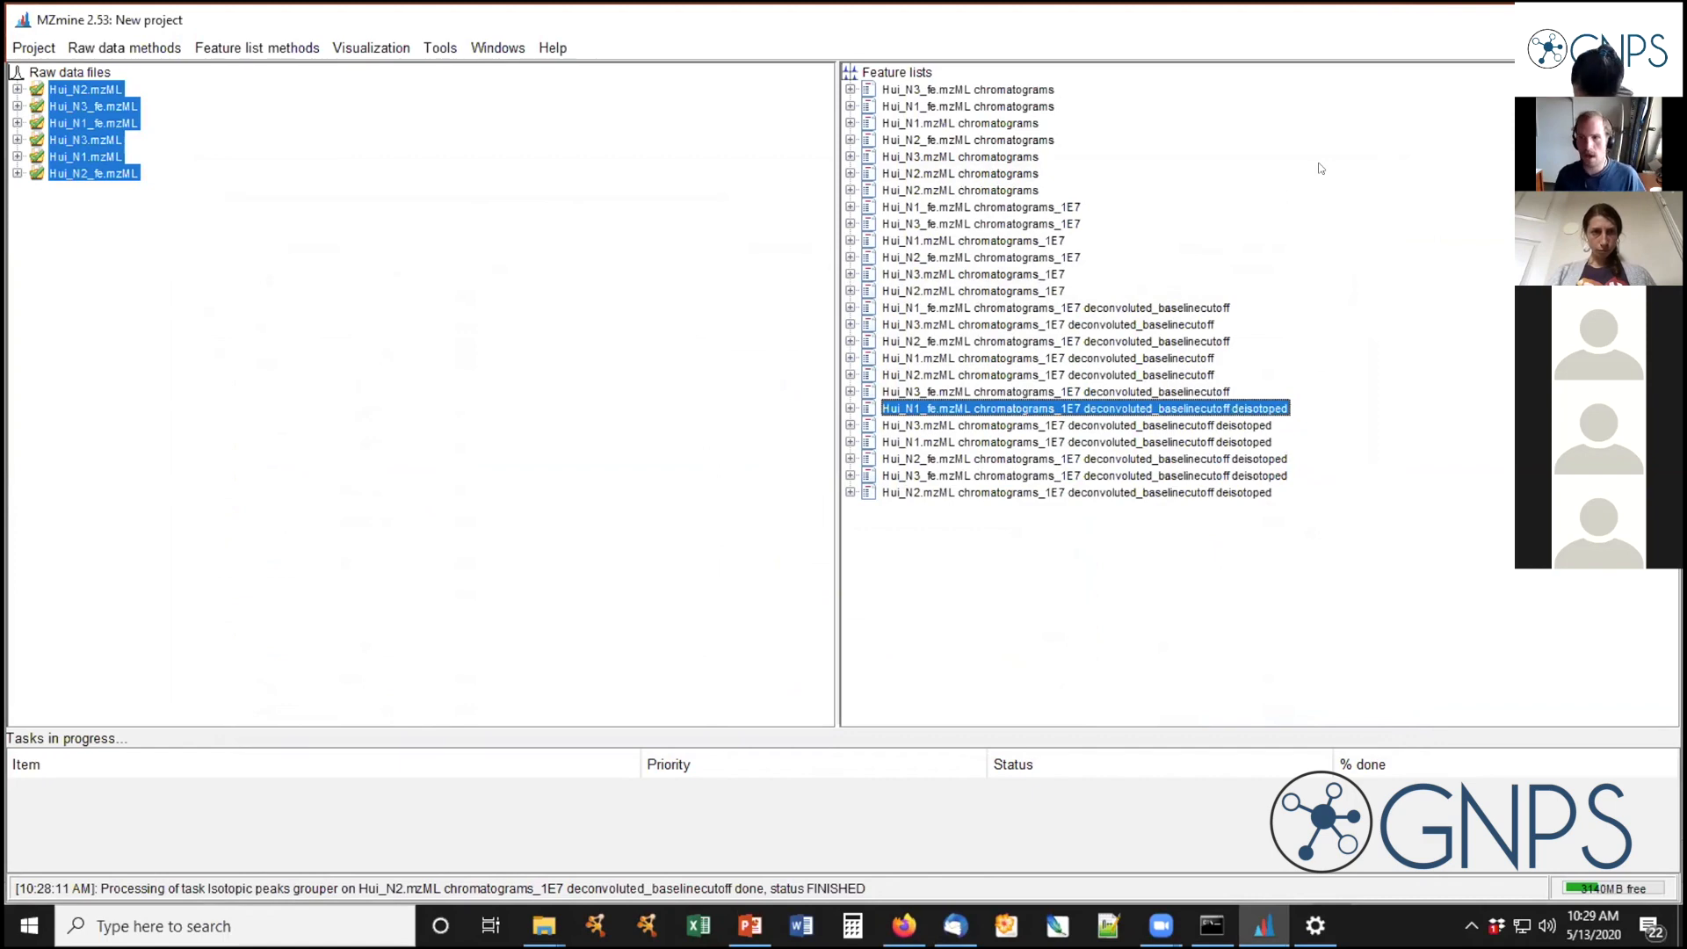
Switch to PowerPoint to check the step following isotope grouping on the workflow slide, and return to MZmine
{"action": "left_click", "coordinate": [748, 922]}
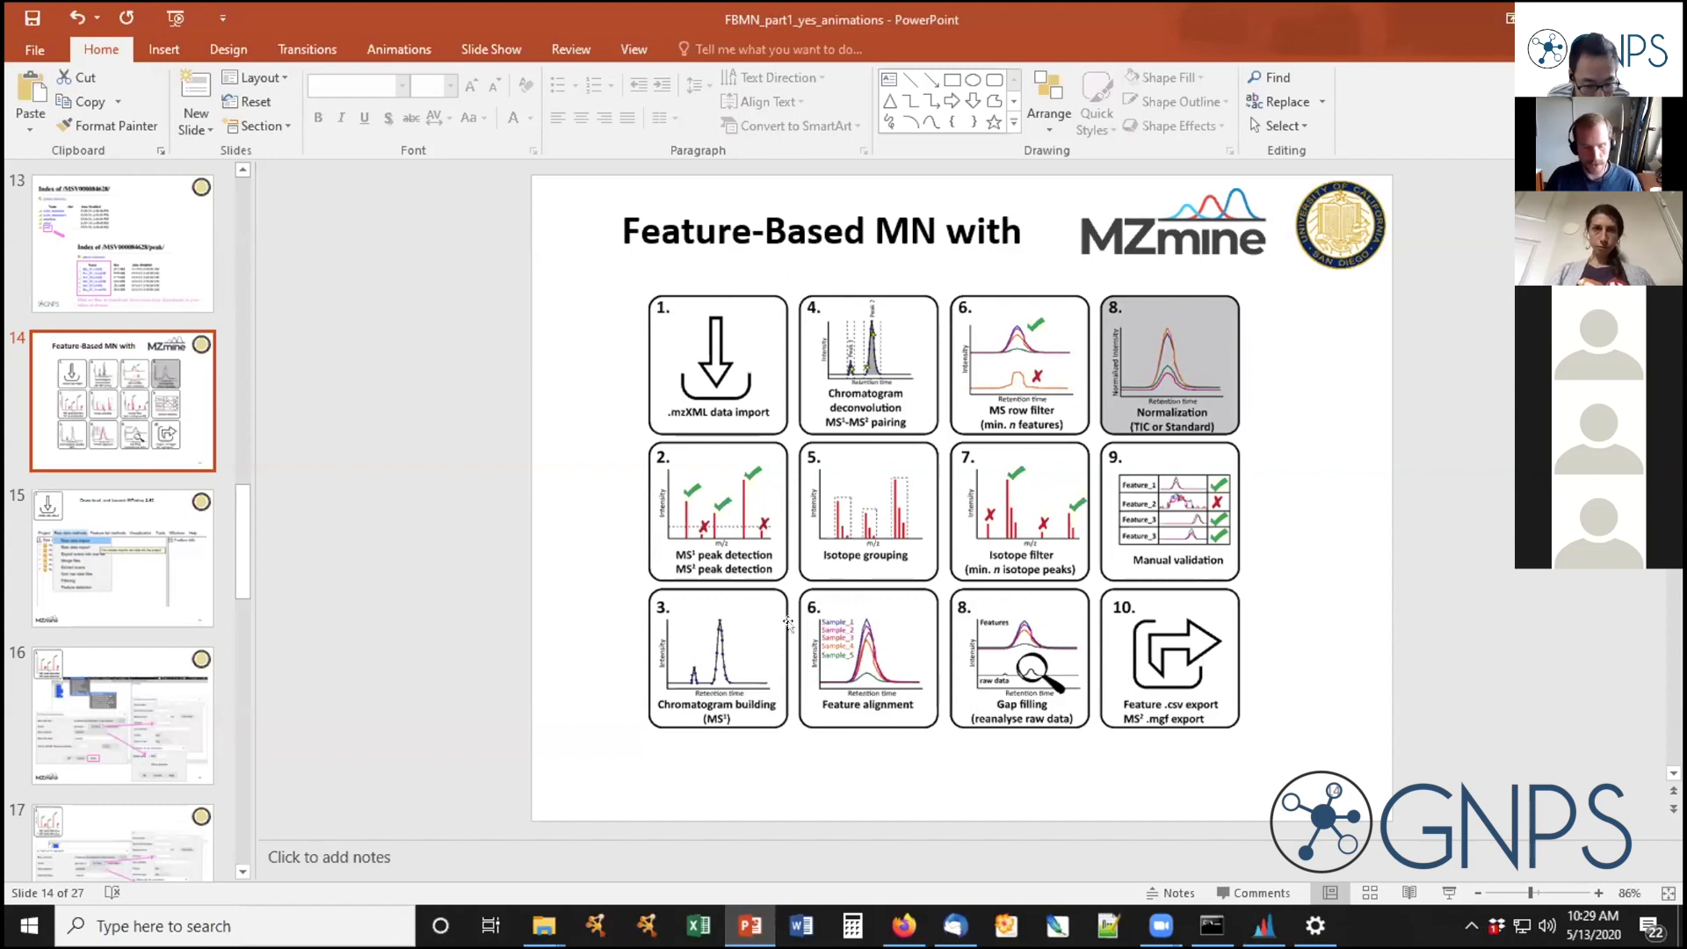
{"action": "left_click", "coordinate": [1264, 925]}
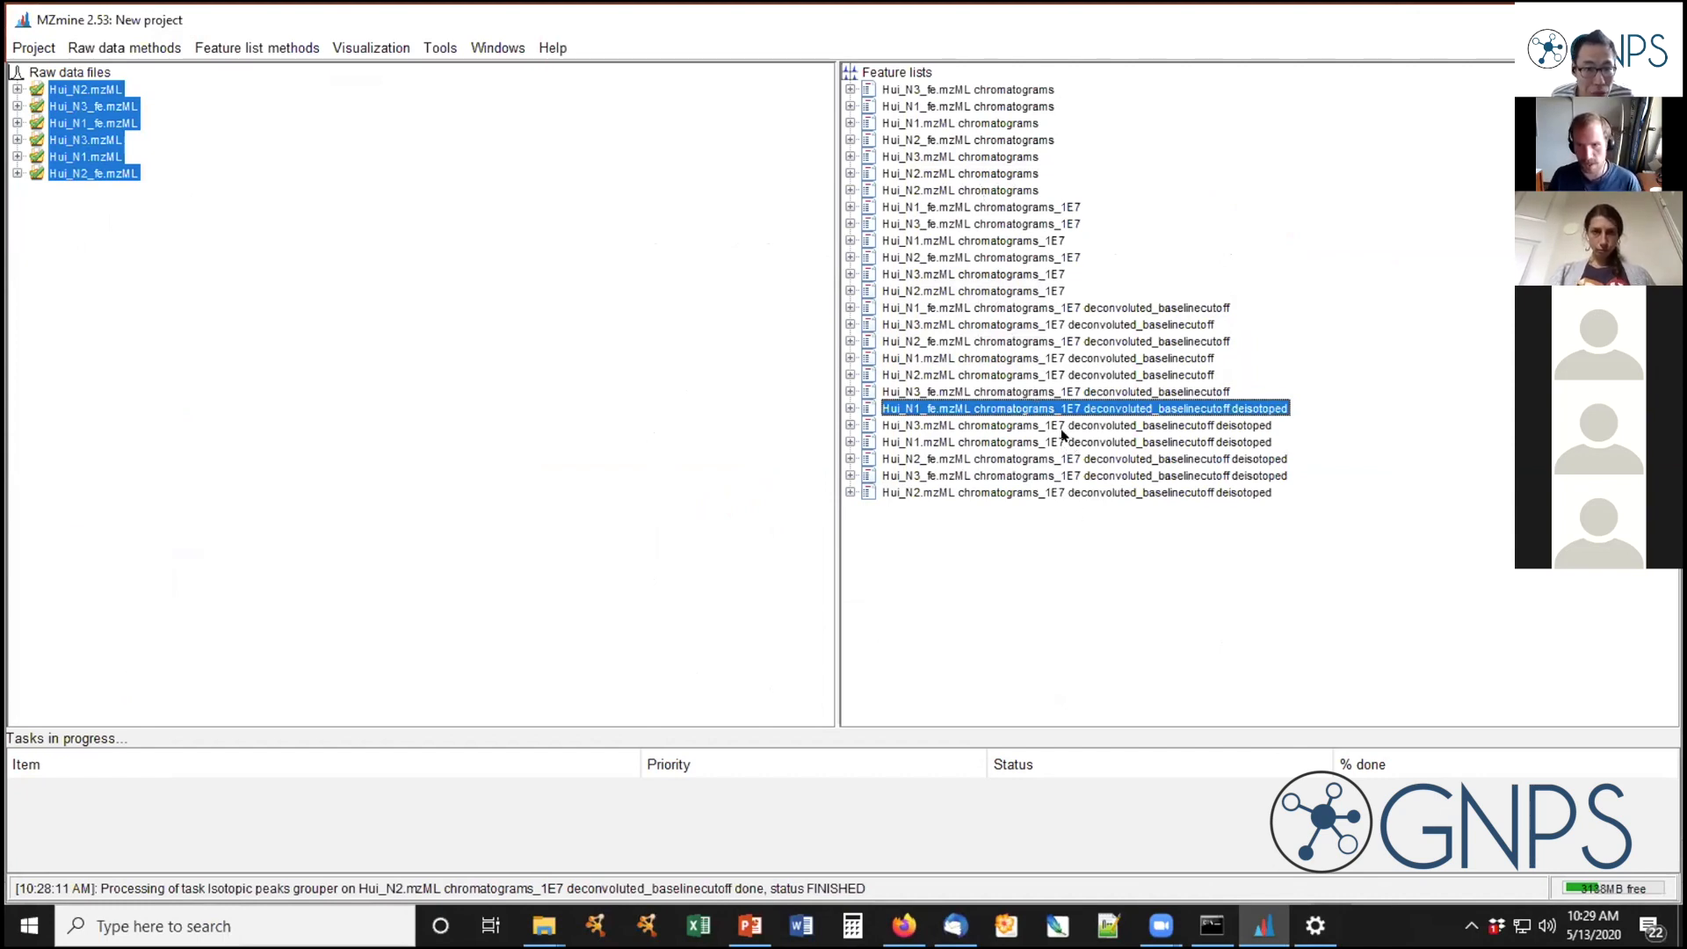
{"action": "left_click", "coordinate": [1182, 425]}
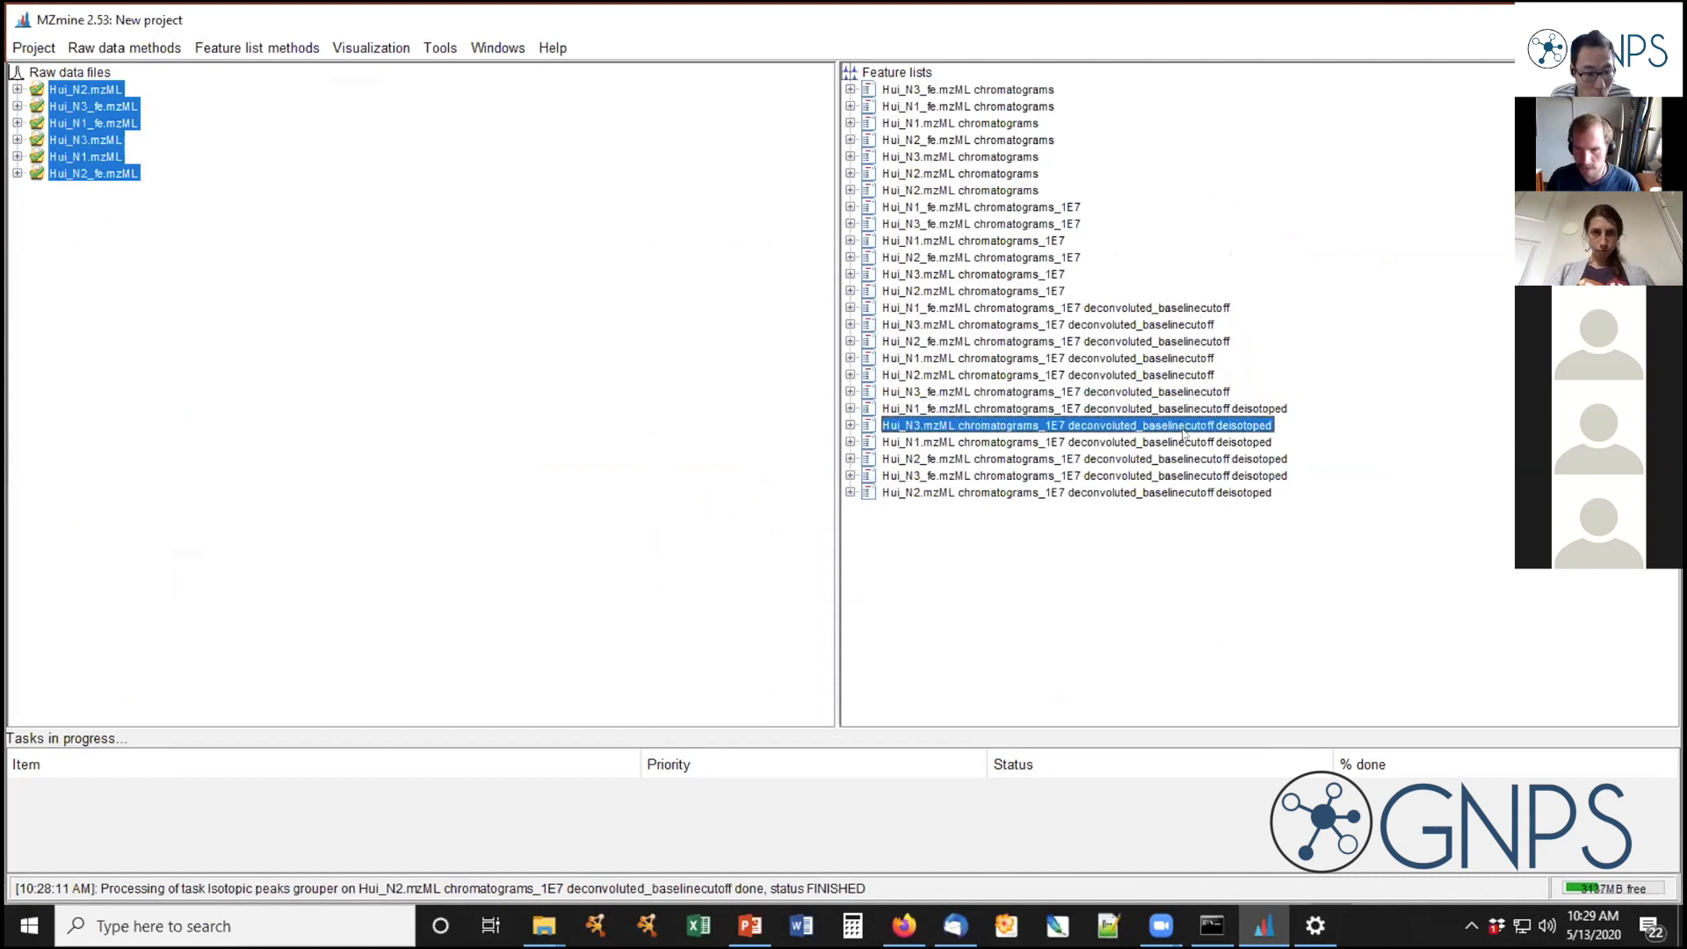
{"action": "left_click", "coordinate": [1184, 441]}
{"action": "left_click", "coordinate": [1189, 459]}
{"action": "left_click", "coordinate": [1192, 476]}
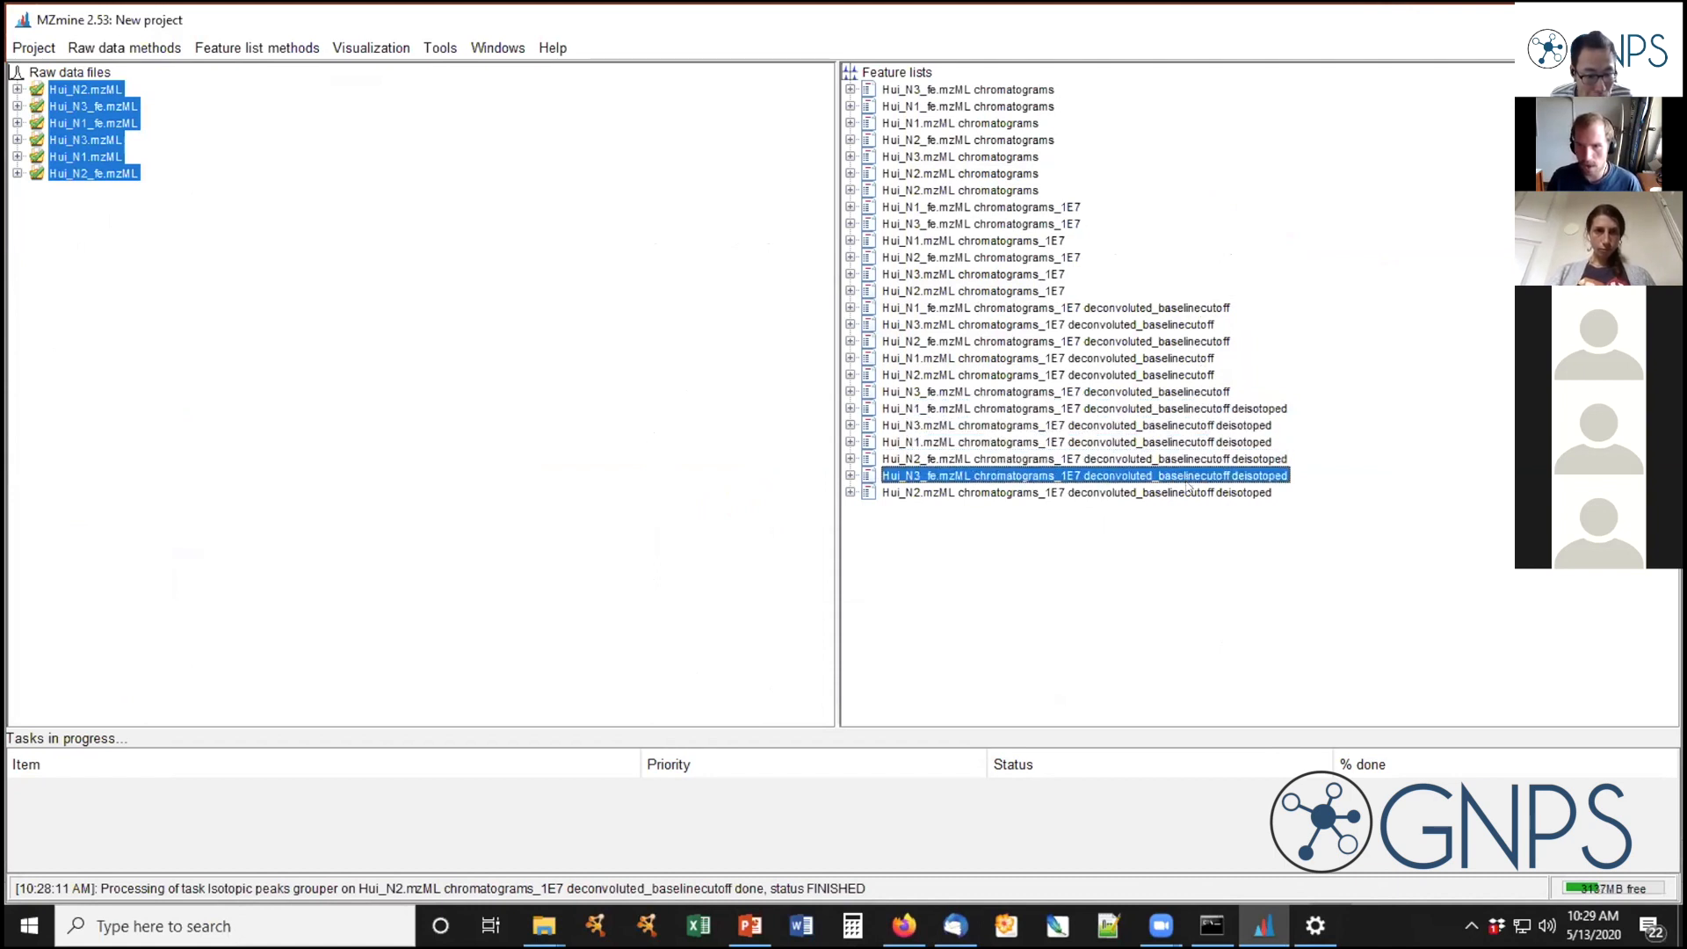
{"action": "left_click", "coordinate": [1193, 493]}
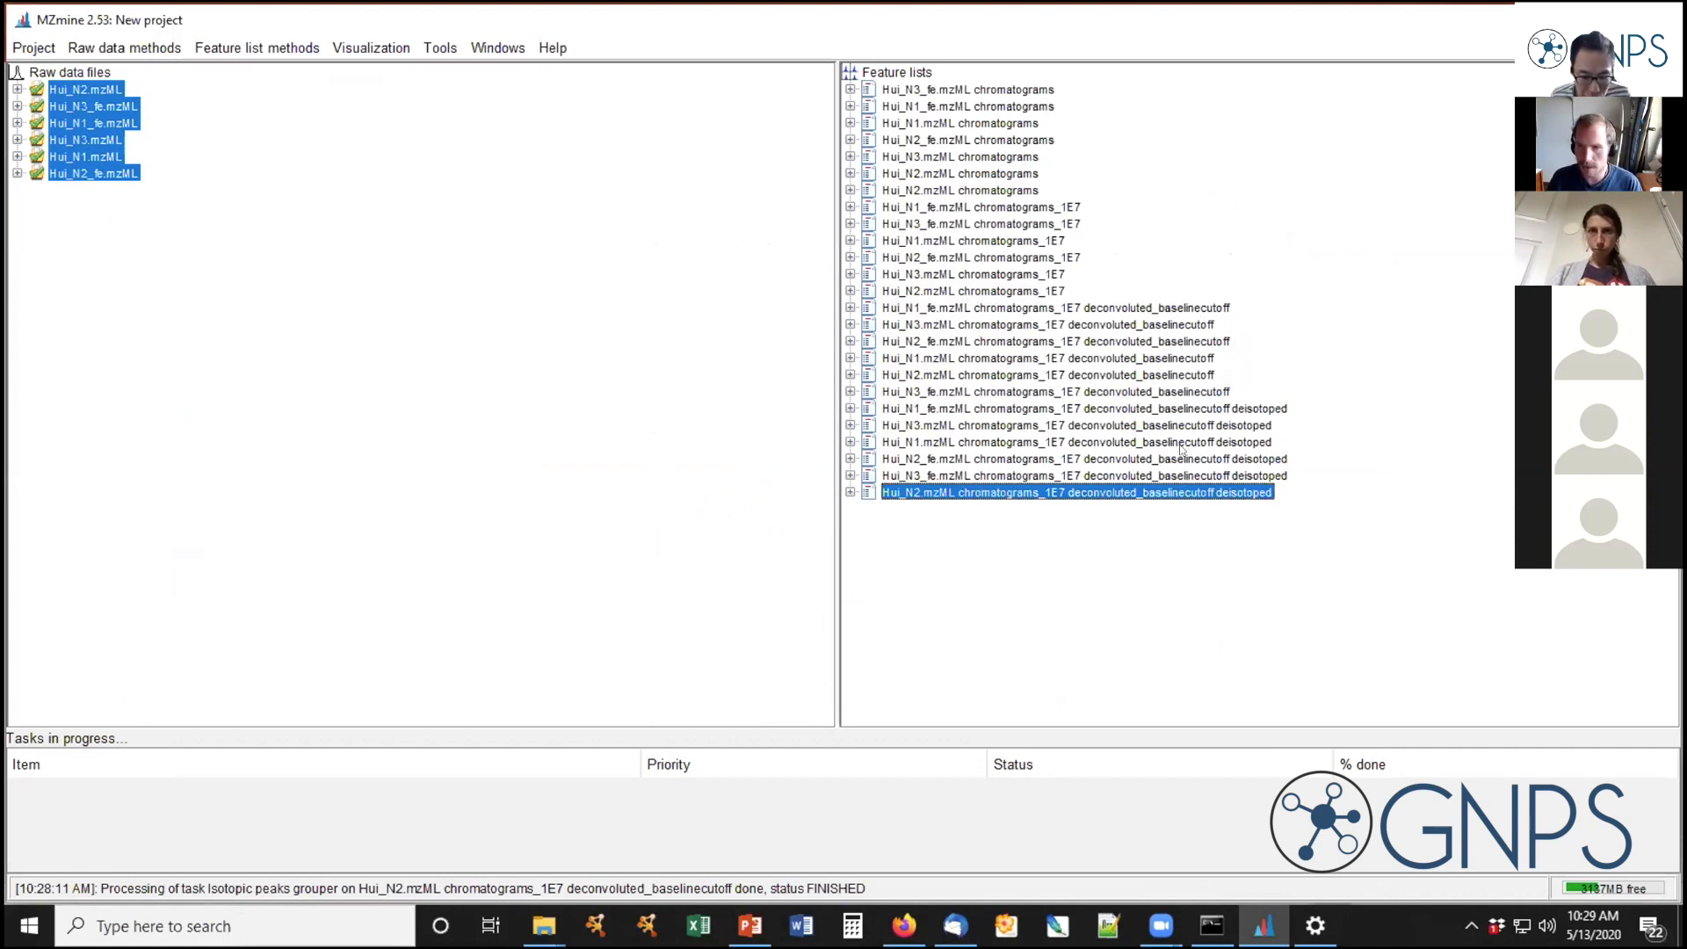
Select the six deisotoped feature lists and start the Join aligner on them
{"action": "left_click_drag", "start_coordinate": [1200, 408], "coordinate": [1215, 458]}
{"action": "left_click", "coordinate": [1214, 458], "text": "ctrl"}
{"action": "left_click", "coordinate": [1215, 472], "text": "ctrl"}
{"action": "left_click", "coordinate": [1215, 493], "text": "ctrl"}
{"action": "left_click_drag", "start_coordinate": [1226, 408], "coordinate": [1232, 493]}
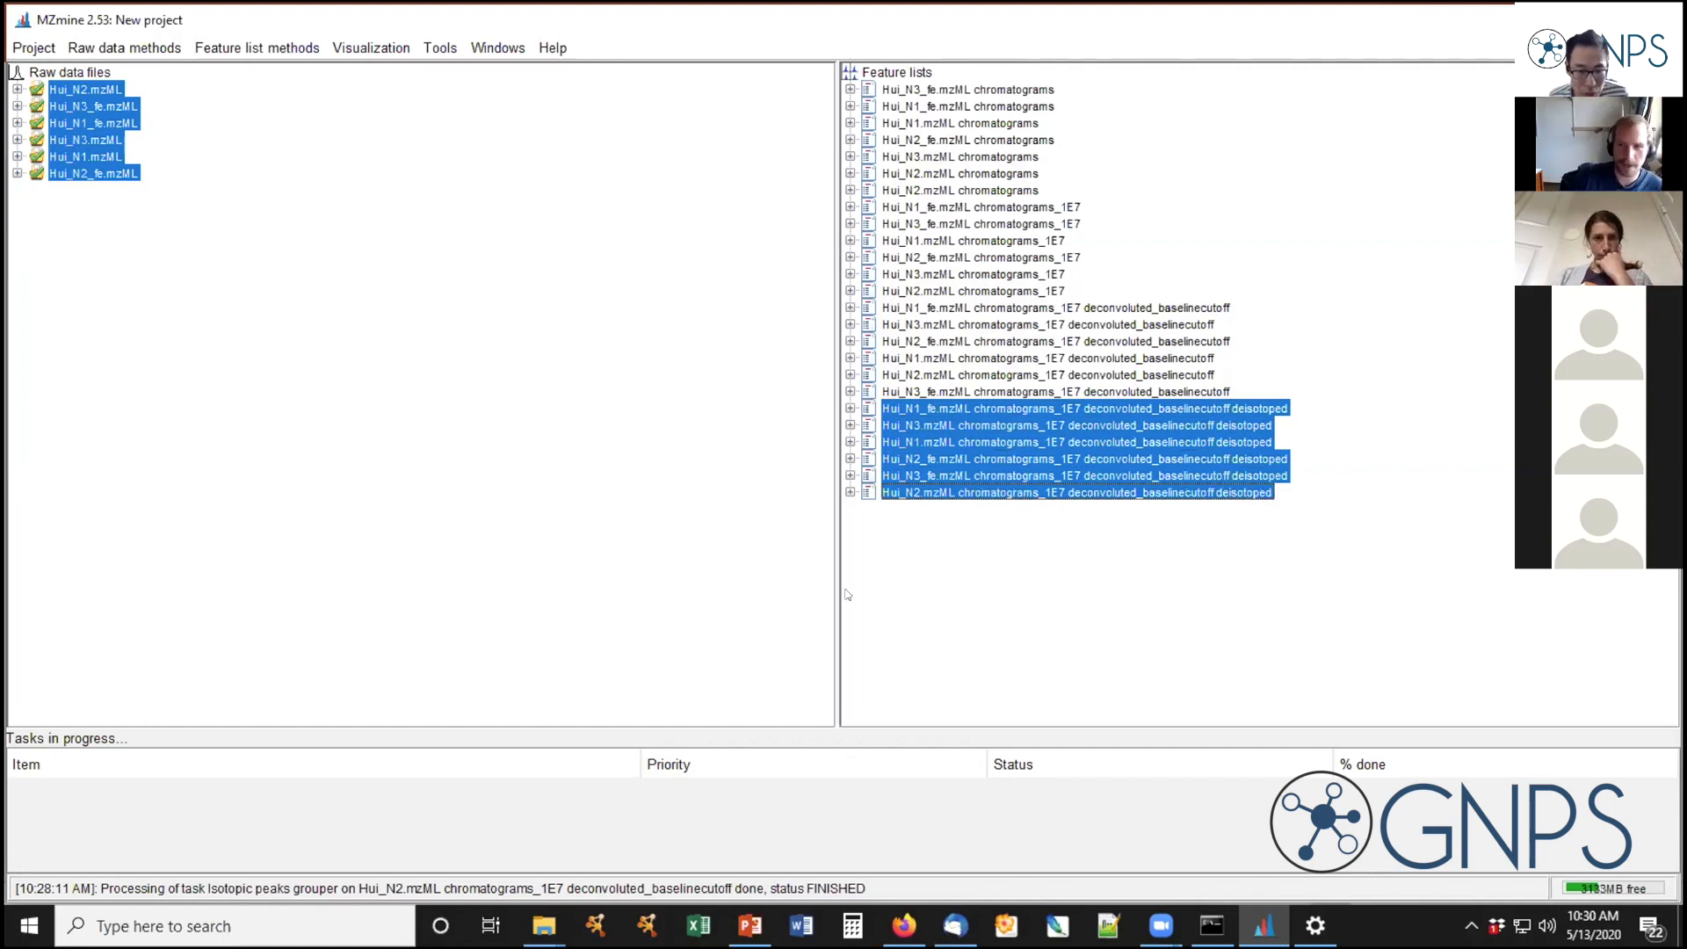
{"action": "left_click", "coordinate": [263, 45]}
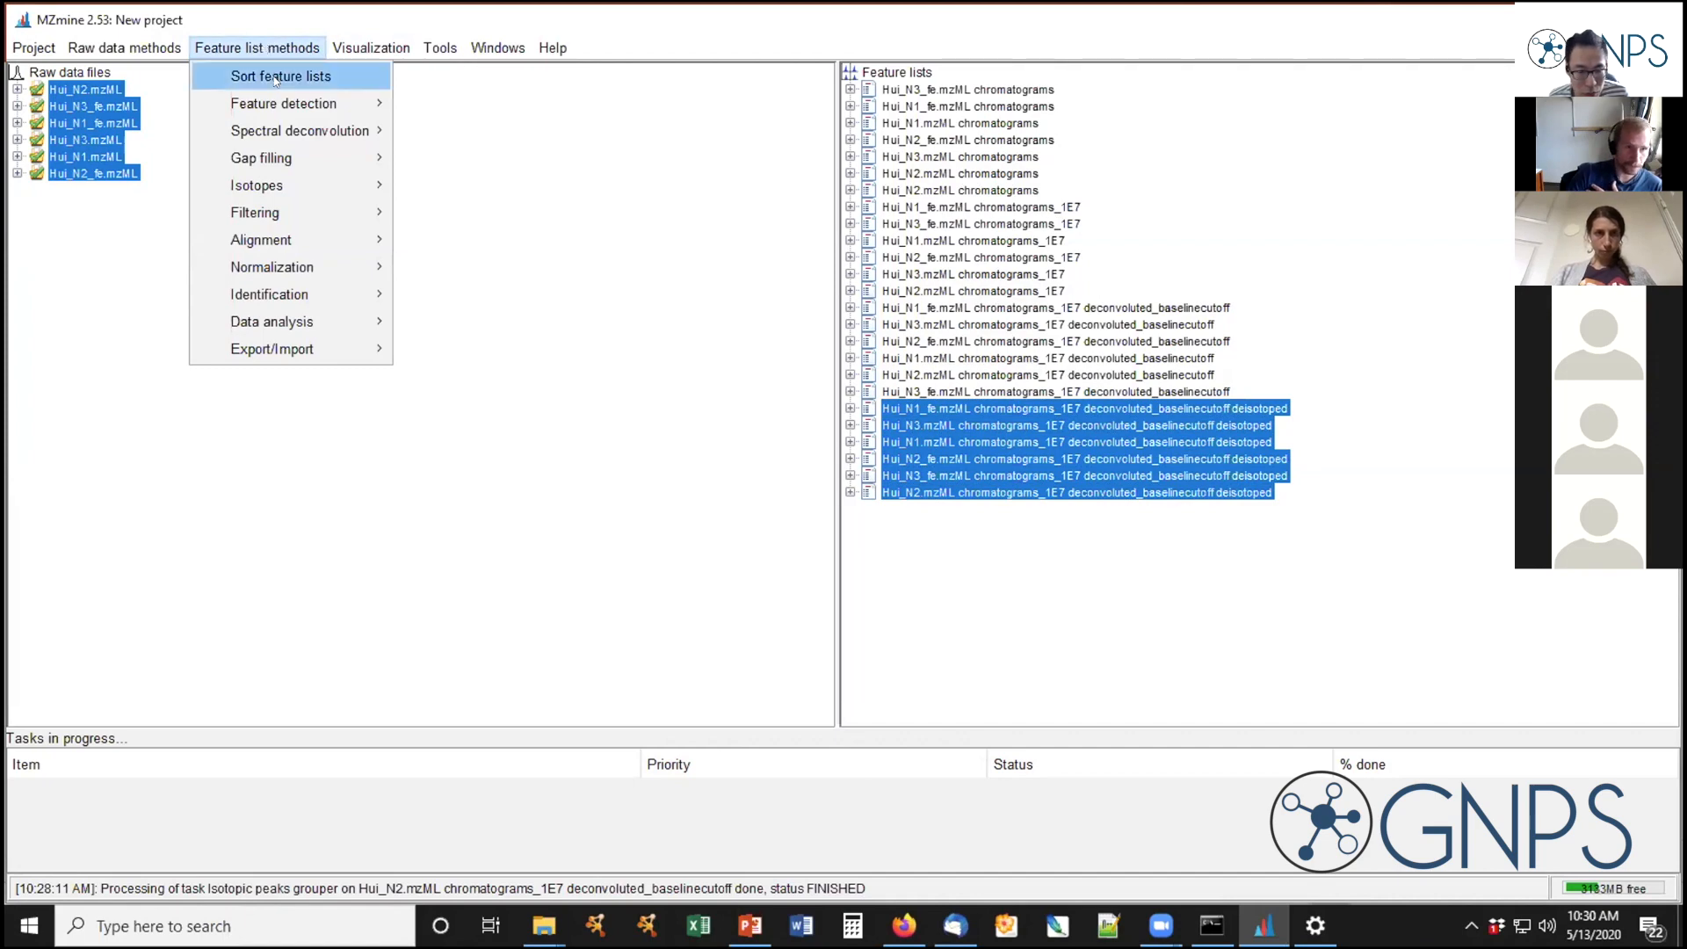
{"action": "mouse_move", "coordinate": [315, 246]}
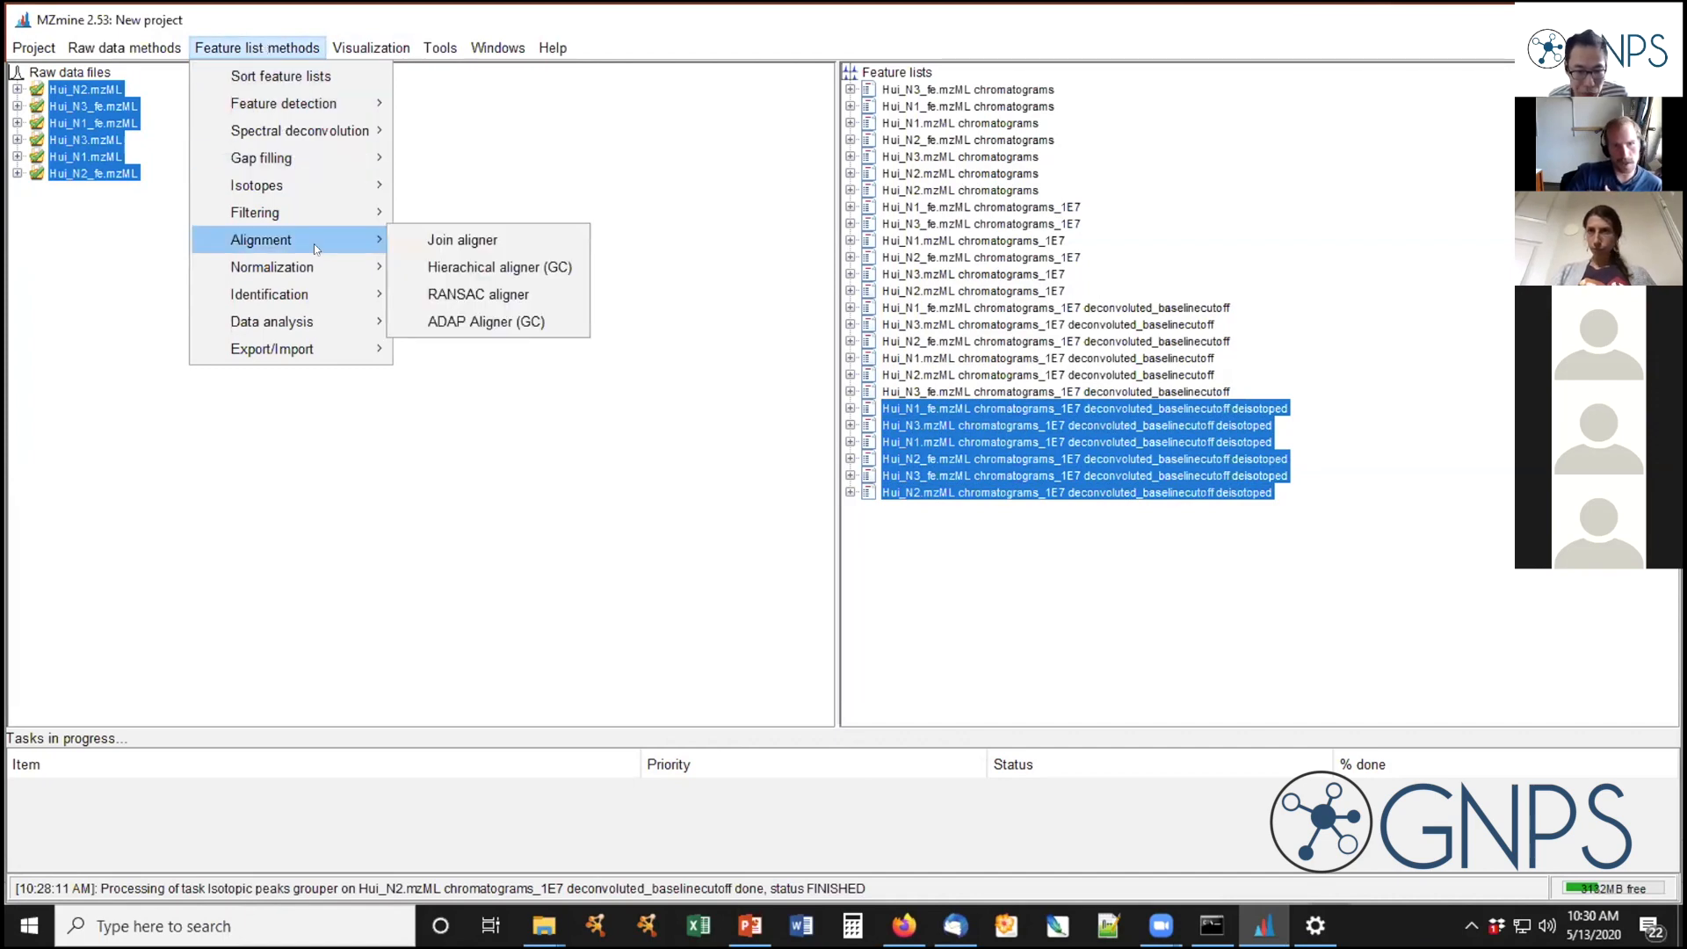
{"action": "left_click", "coordinate": [448, 243]}
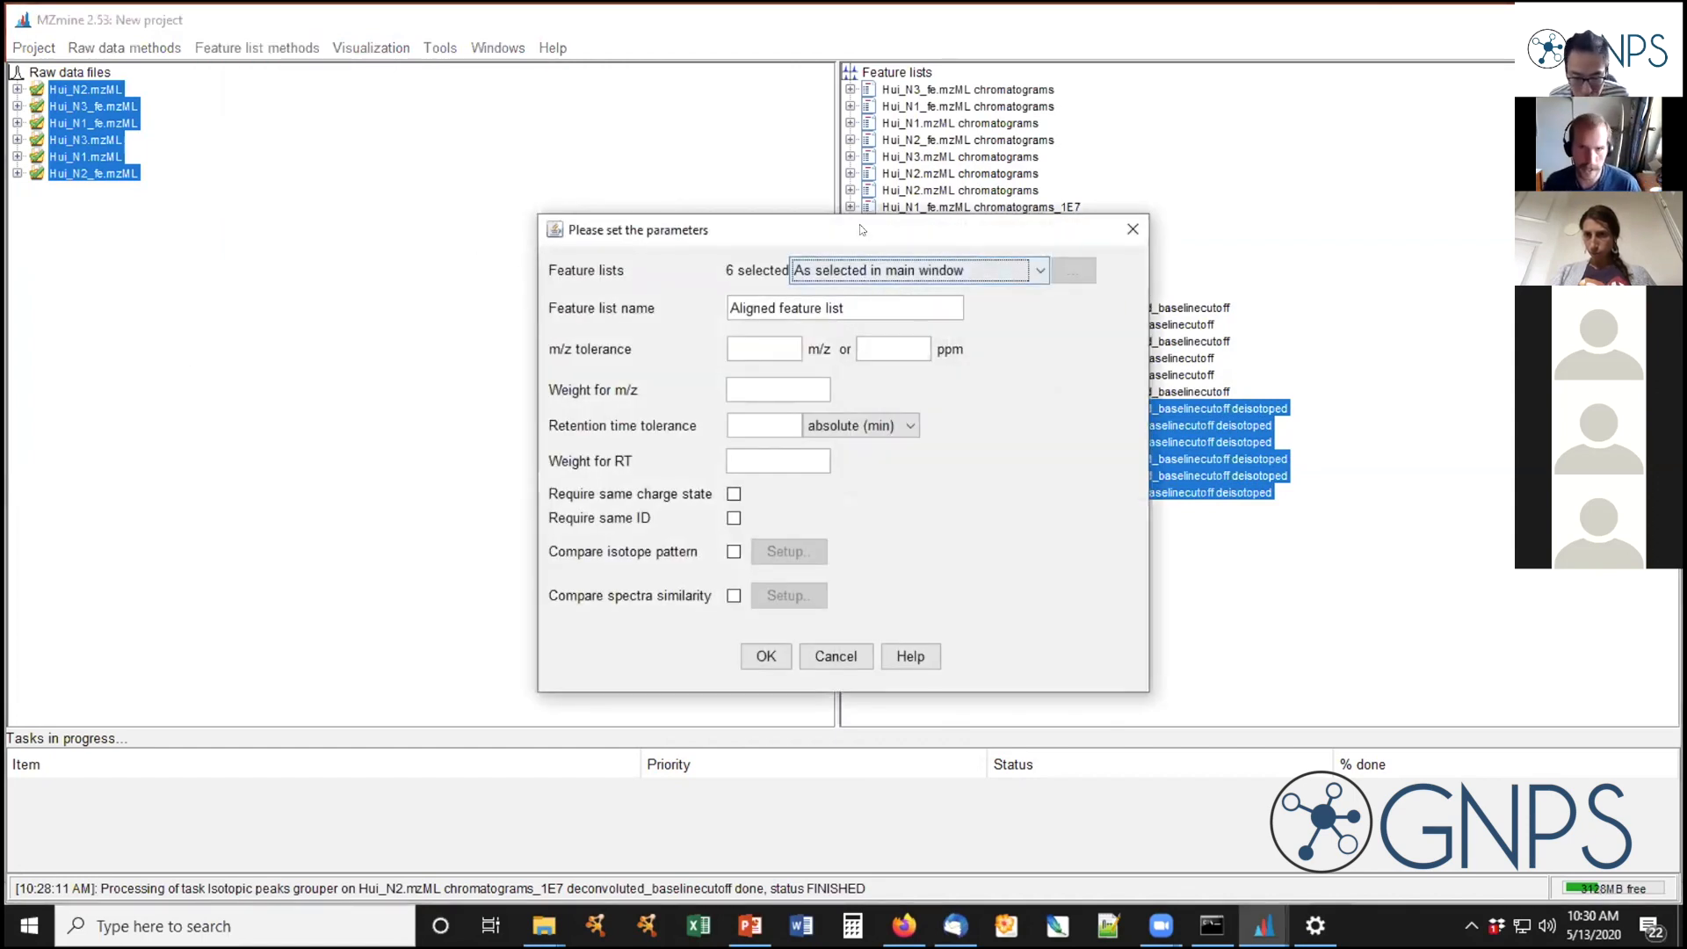
{"action": "left_click_drag", "start_coordinate": [859, 224], "coordinate": [907, 132]}
Set the alignment's m/z tolerance to 0 m/z or 10 ppm and its absolute retention time tolerance to 0.1 min
{"action": "left_click", "coordinate": [801, 258]}
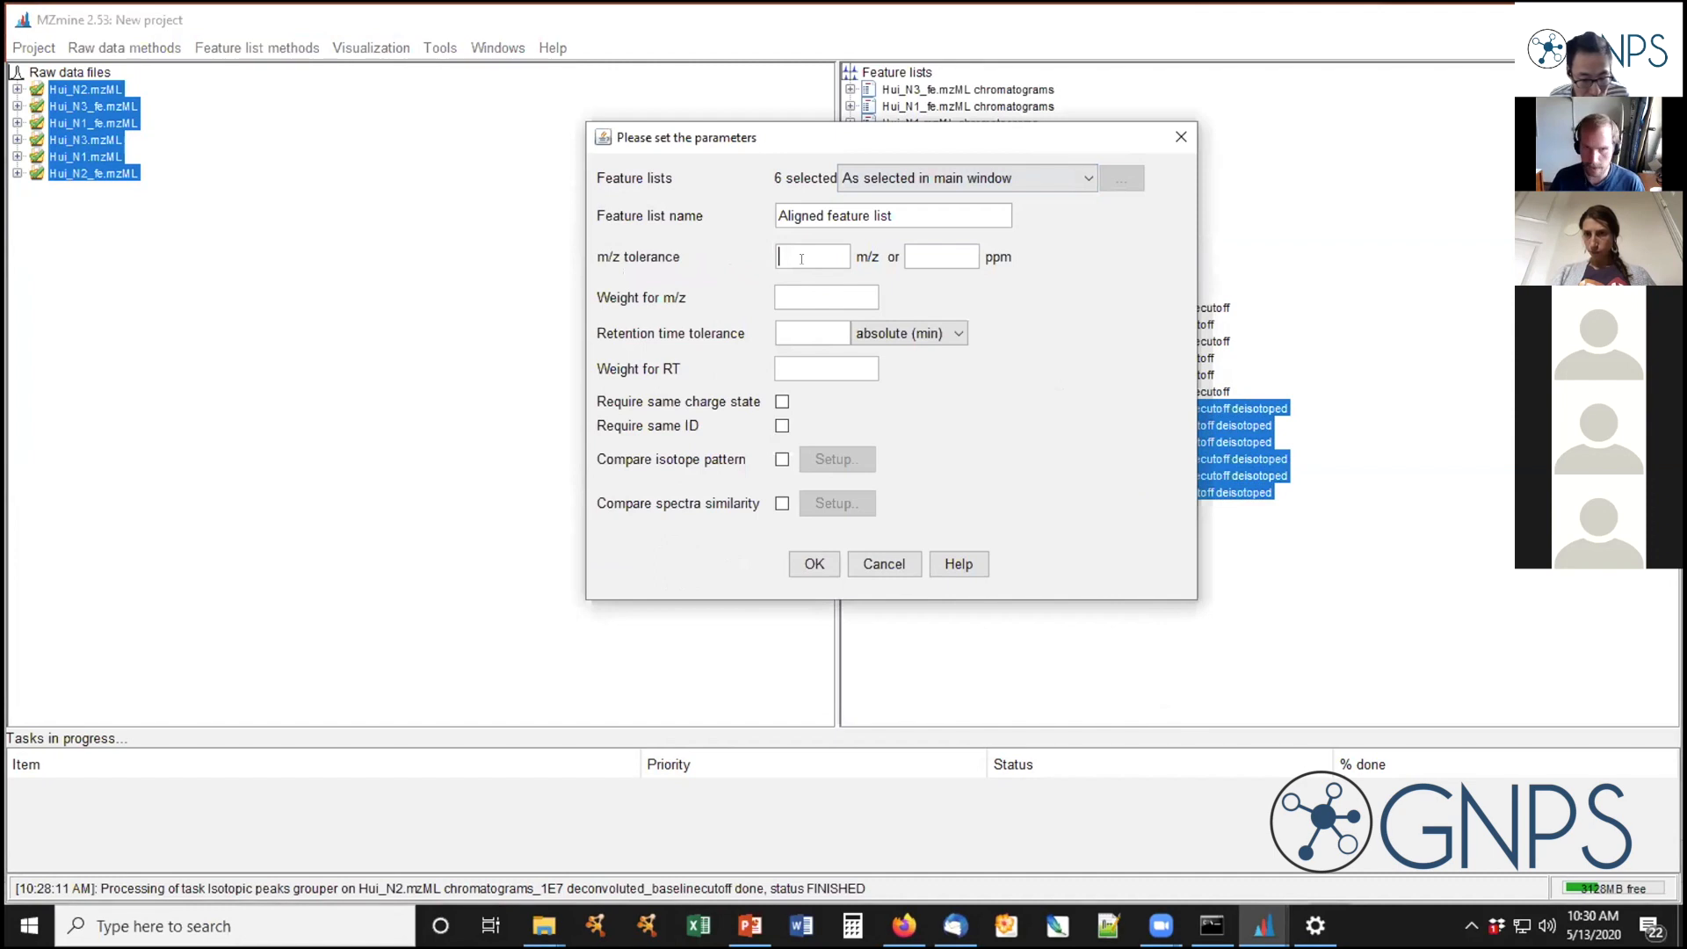
{"action": "type", "text": "0"}
{"action": "left_click", "coordinate": [950, 255]}
{"action": "type", "text": "10"}
{"action": "left_click", "coordinate": [795, 334]}
{"action": "type", "text": "0.1"}
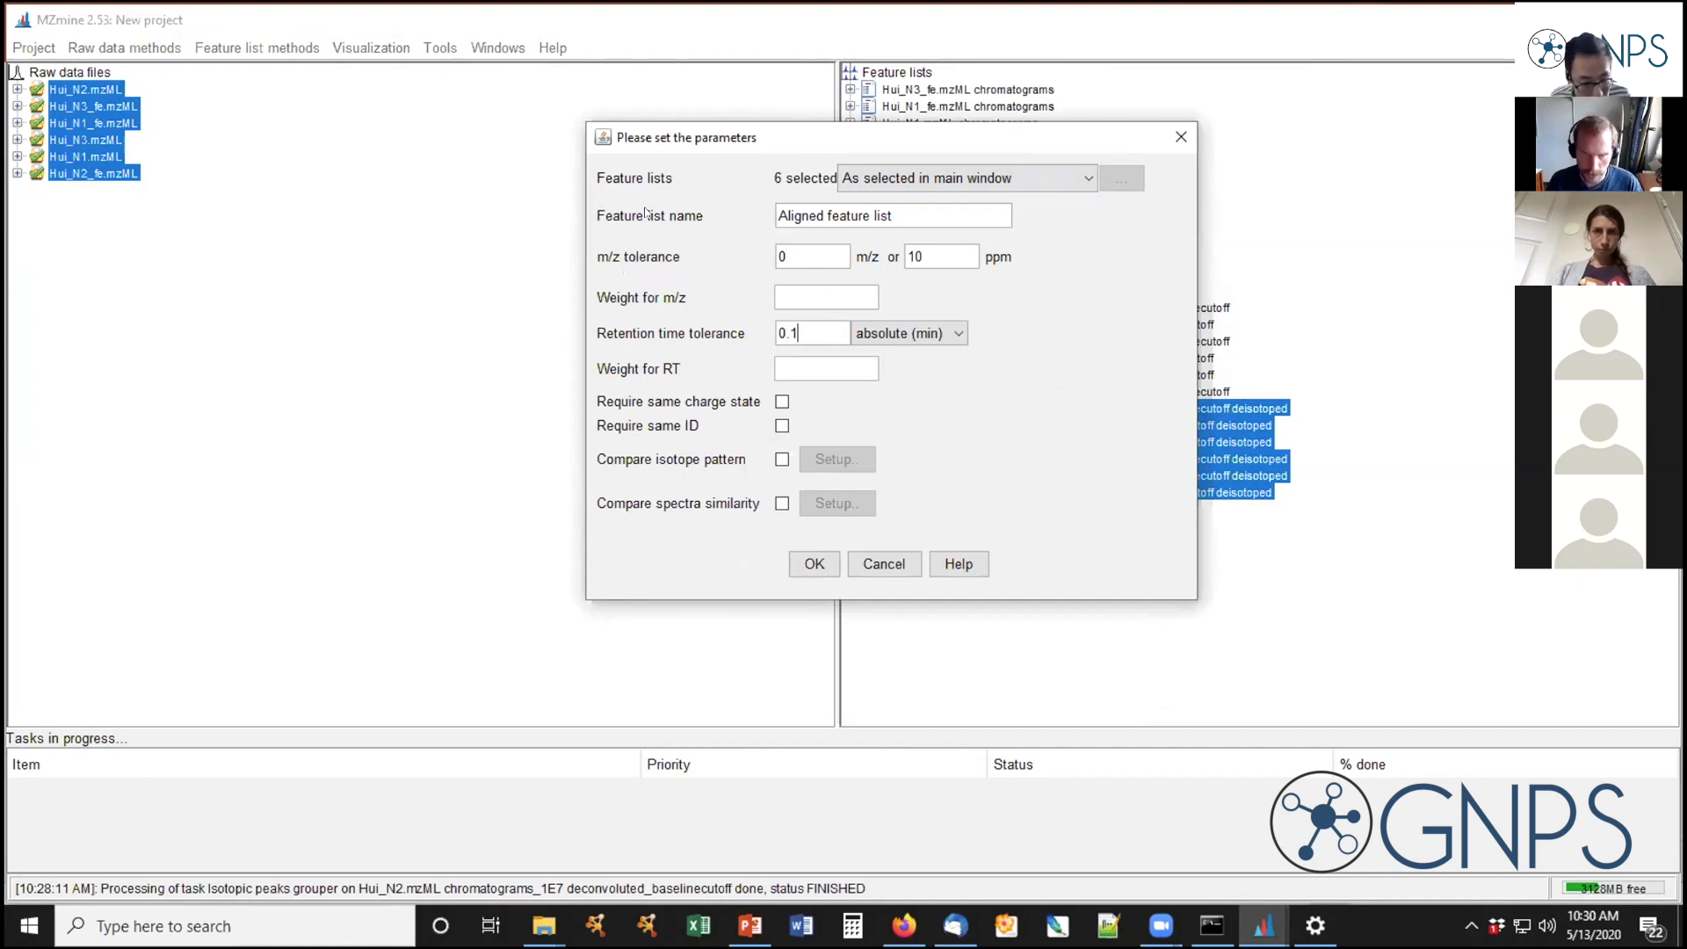
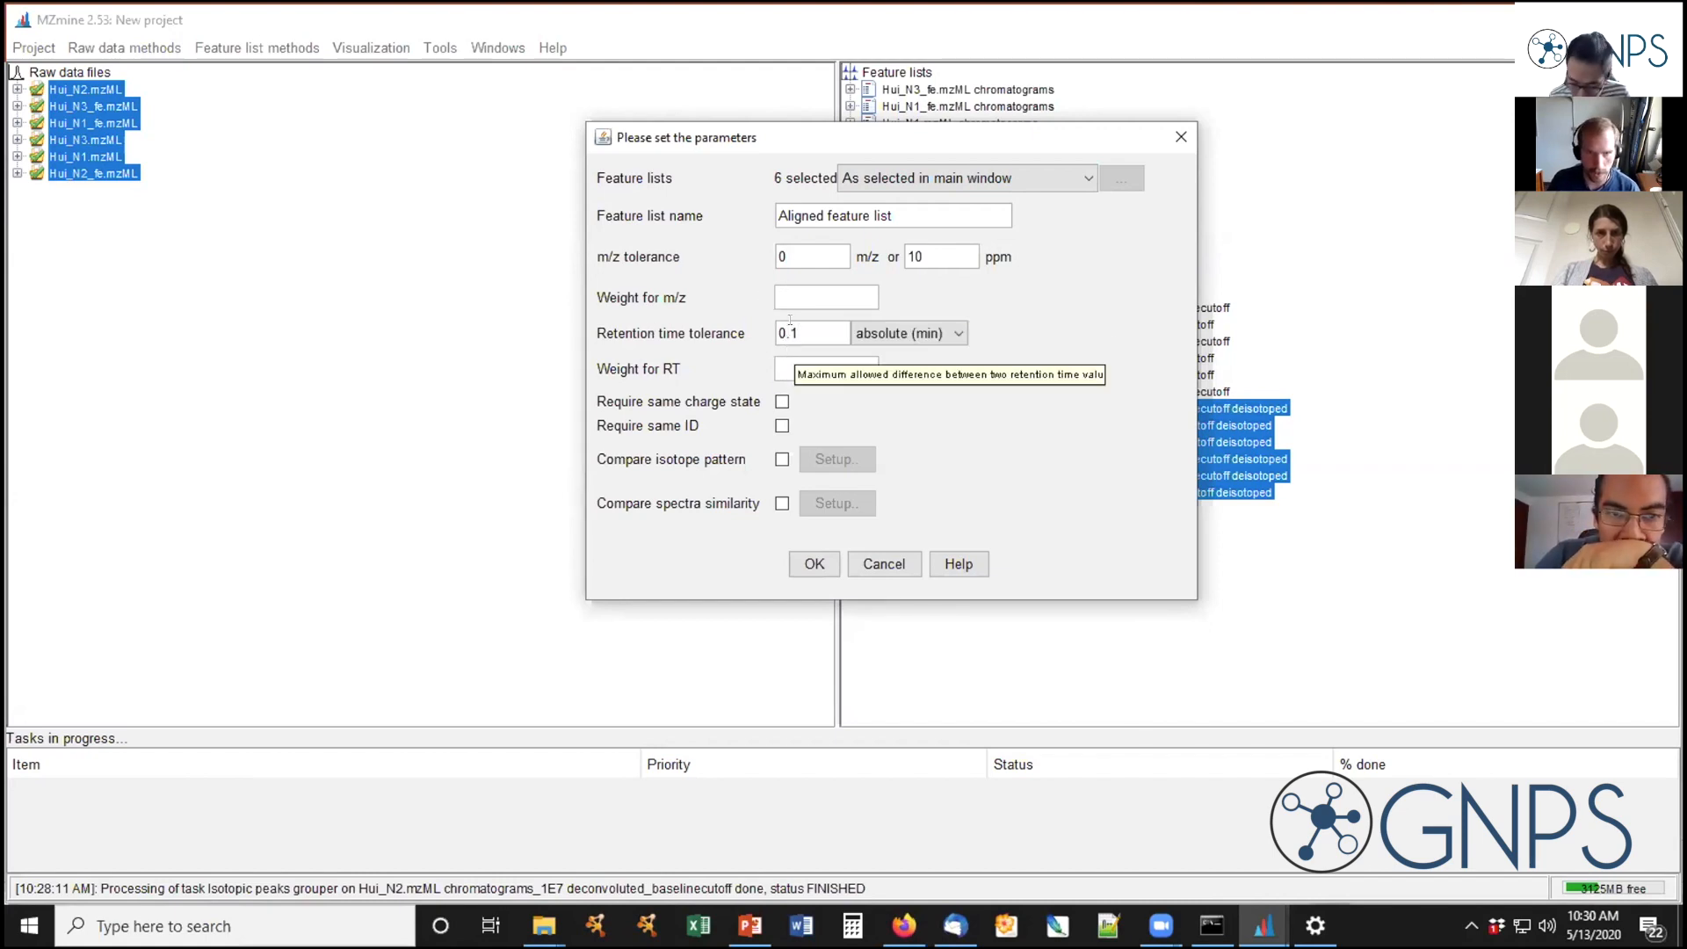
Set the weight for m/z to 75 and the weight for RT to 25, and run the alignment
{"action": "left_click", "coordinate": [806, 296]}
{"action": "type", "text": "75"}
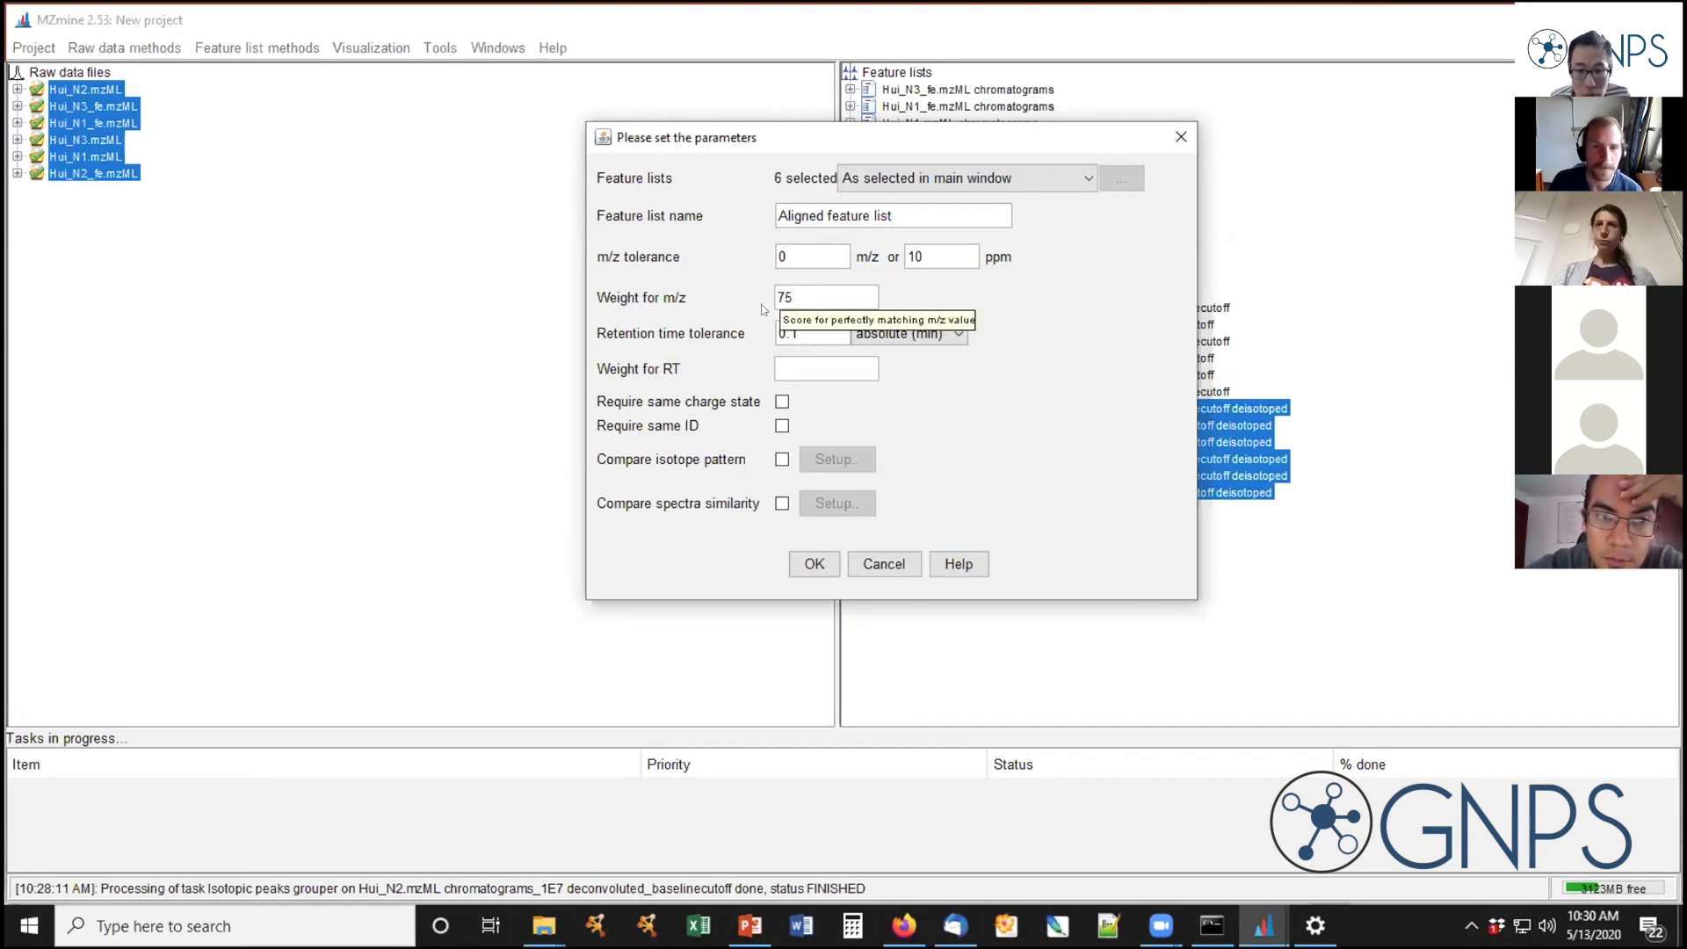
{"action": "left_click", "coordinate": [800, 369]}
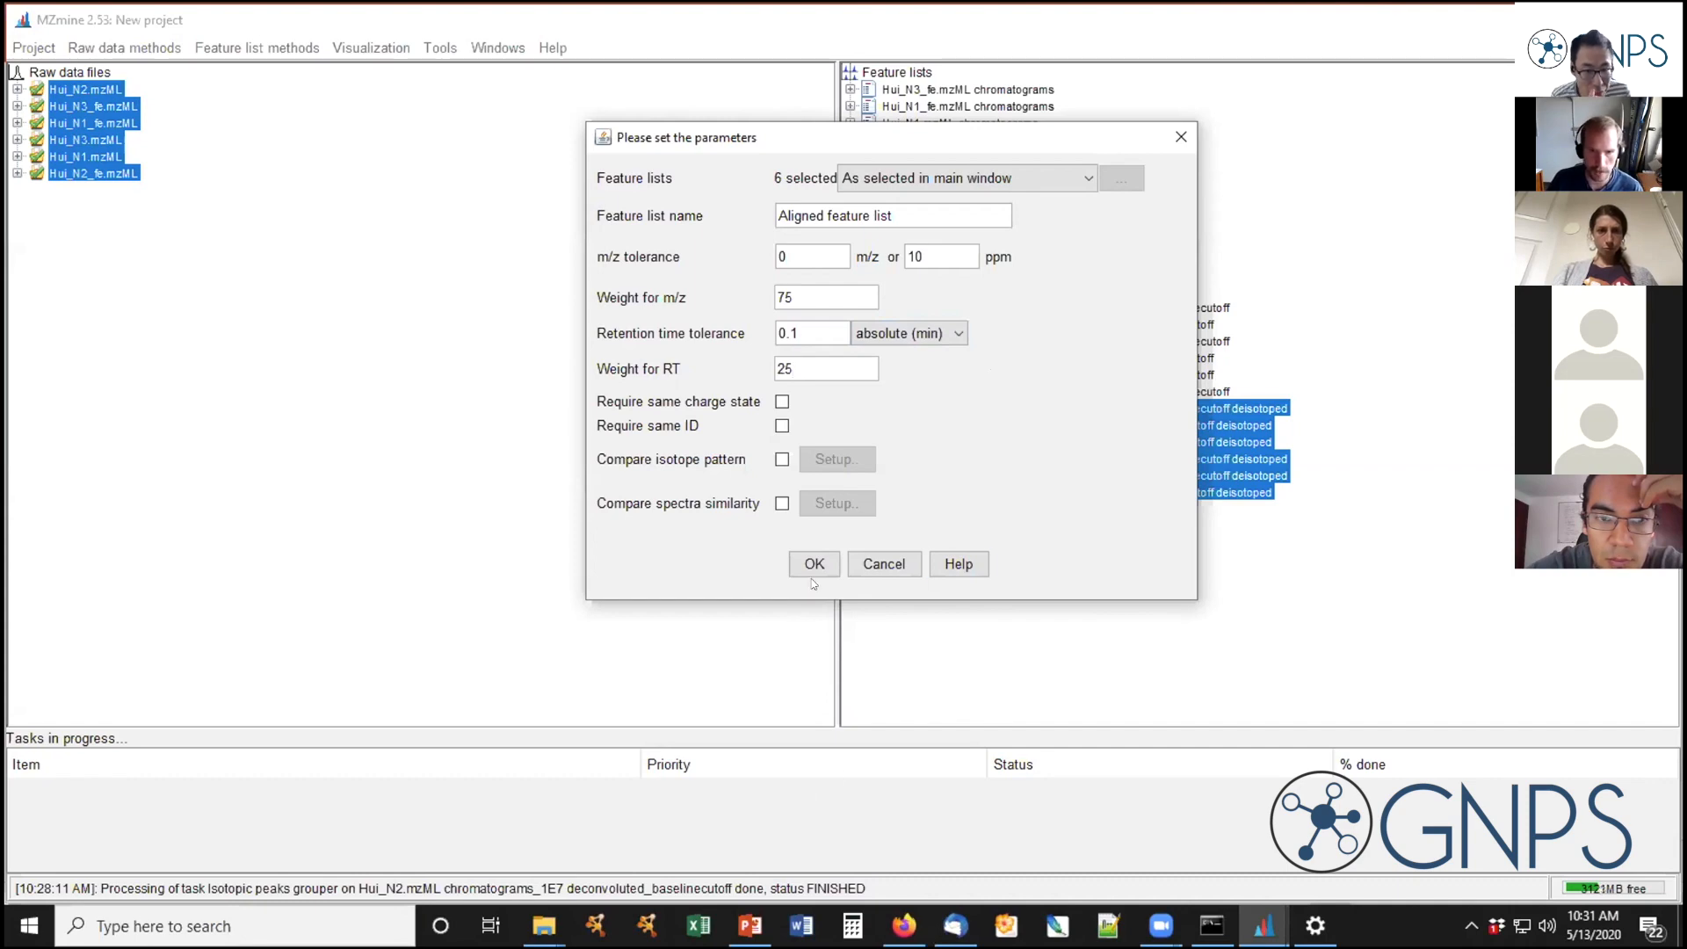
{"action": "left_click", "coordinate": [810, 555]}
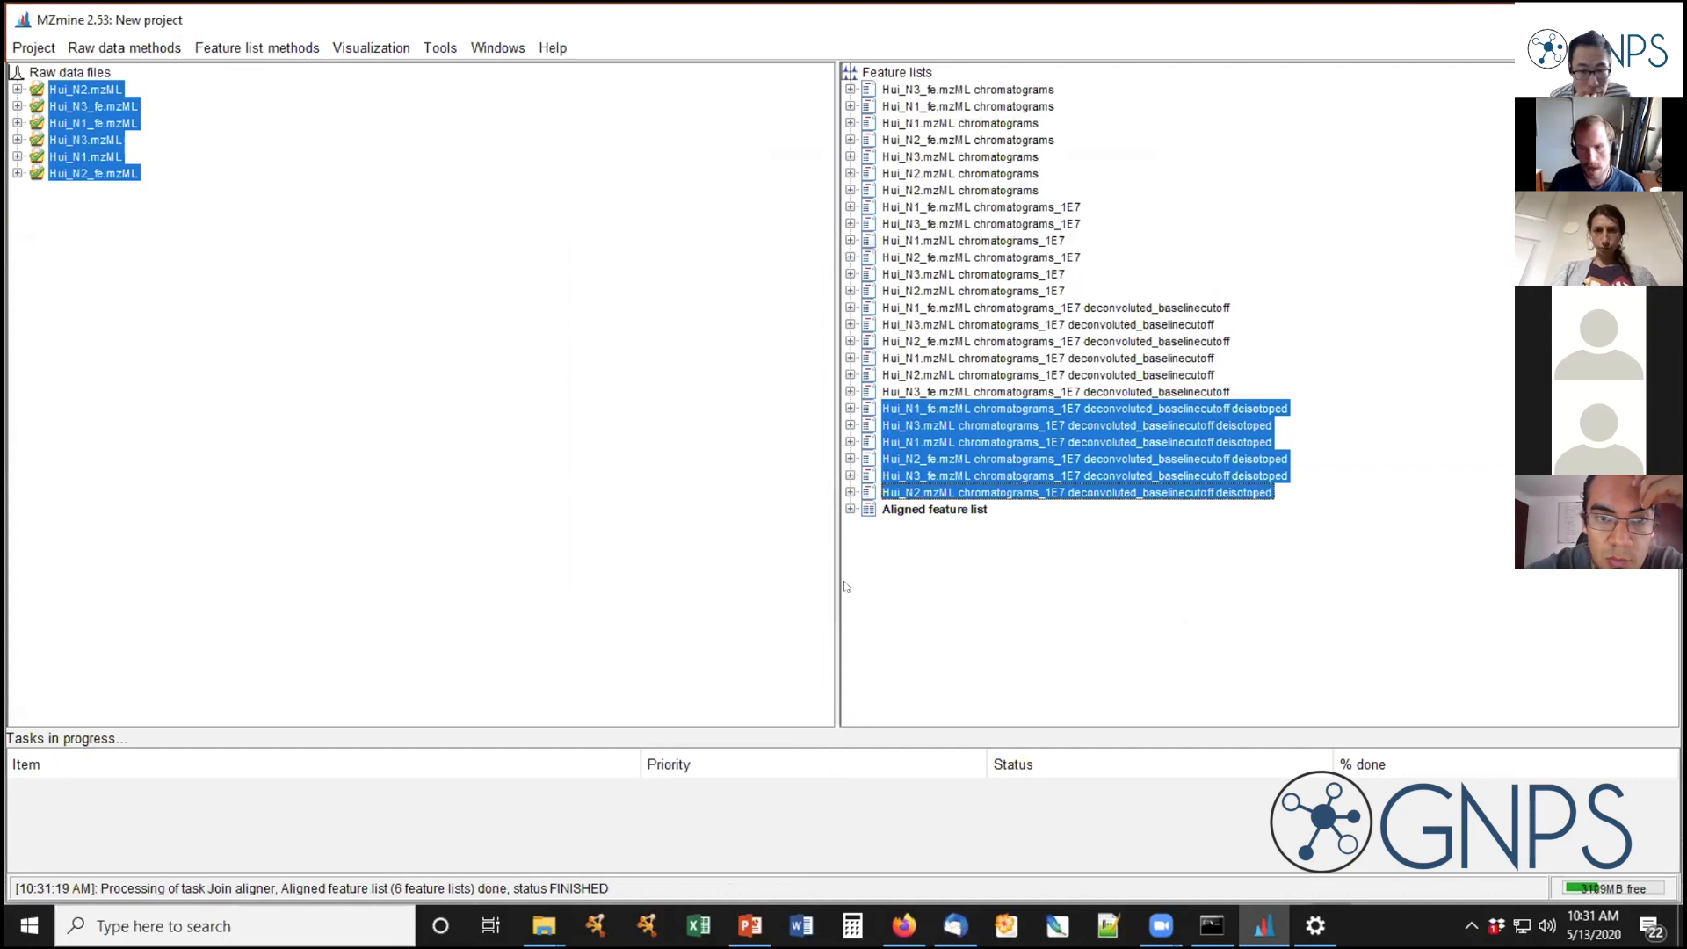
Open the aligned feature list and compare the features' peak shapes, heights and areas across the samples
{"action": "double_click", "coordinate": [933, 510]}
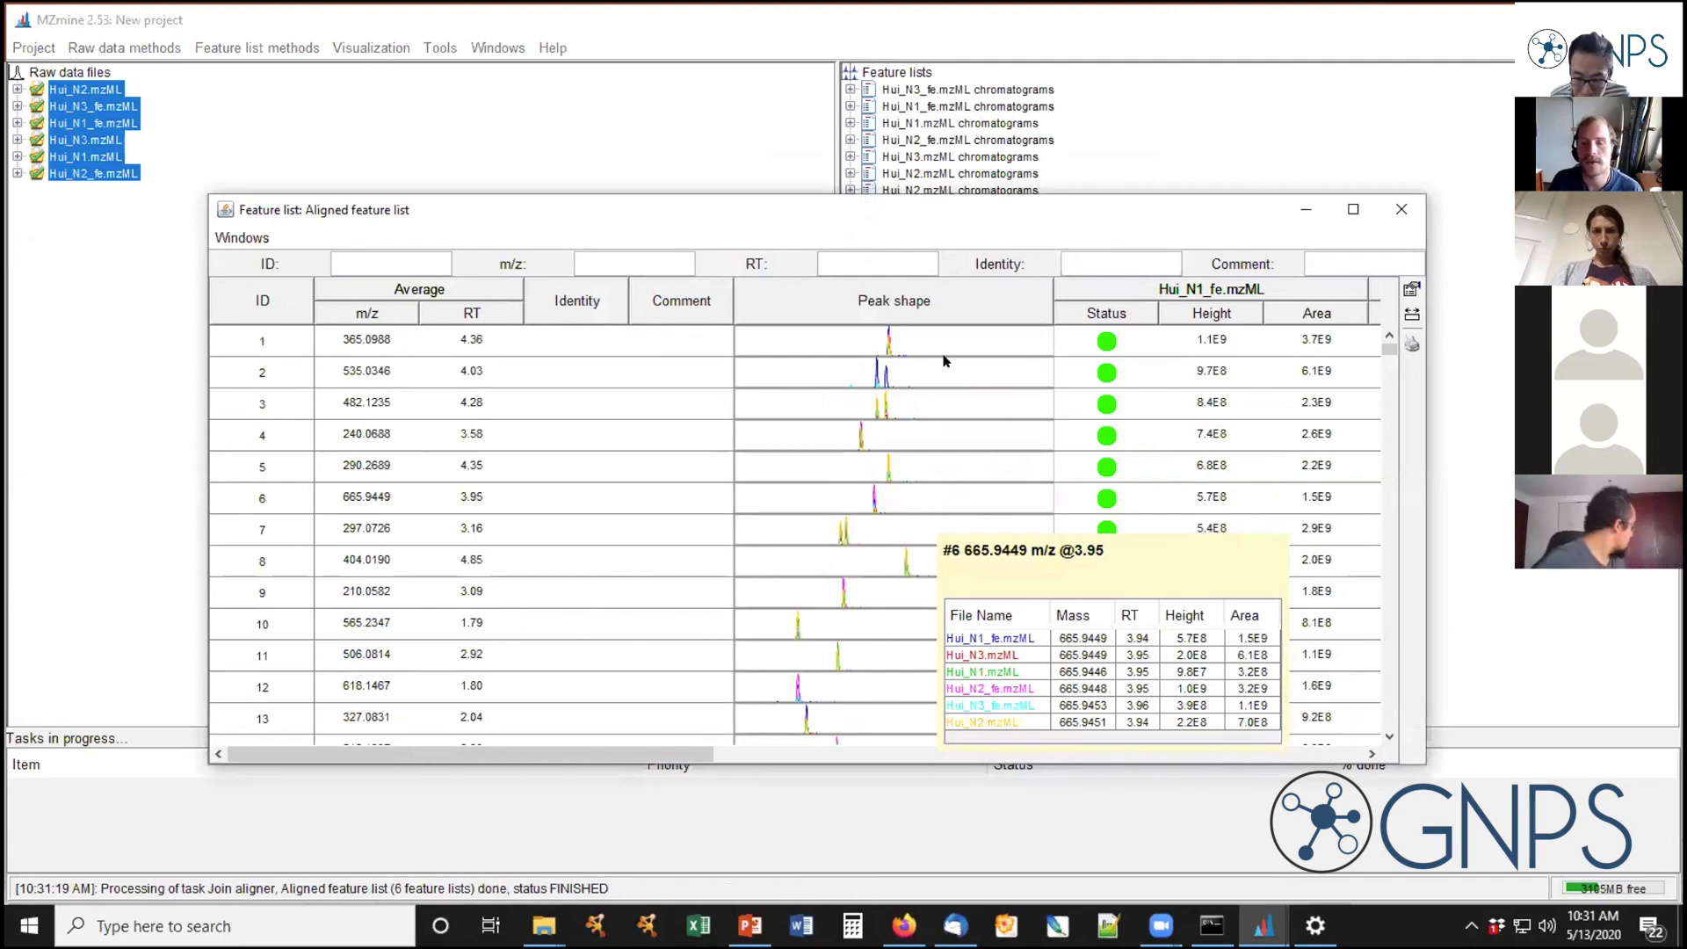
{"action": "left_click_drag", "start_coordinate": [918, 210], "coordinate": [678, 124]}
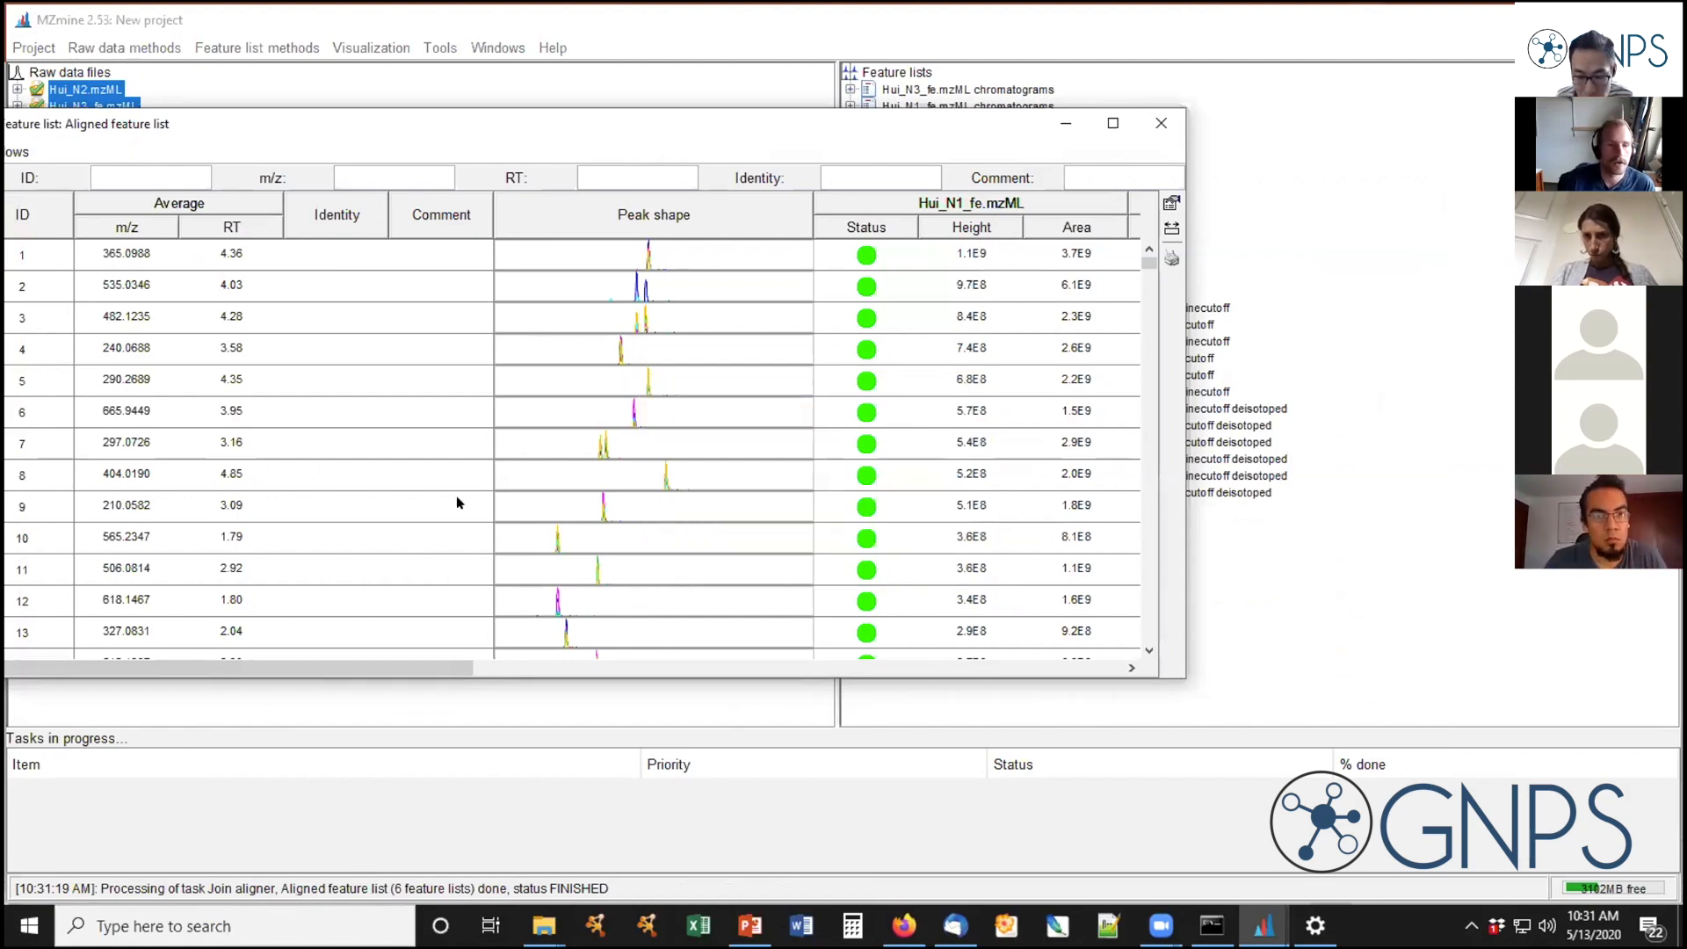
{"action": "left_click_drag", "start_coordinate": [230, 670], "coordinate": [440, 669]}
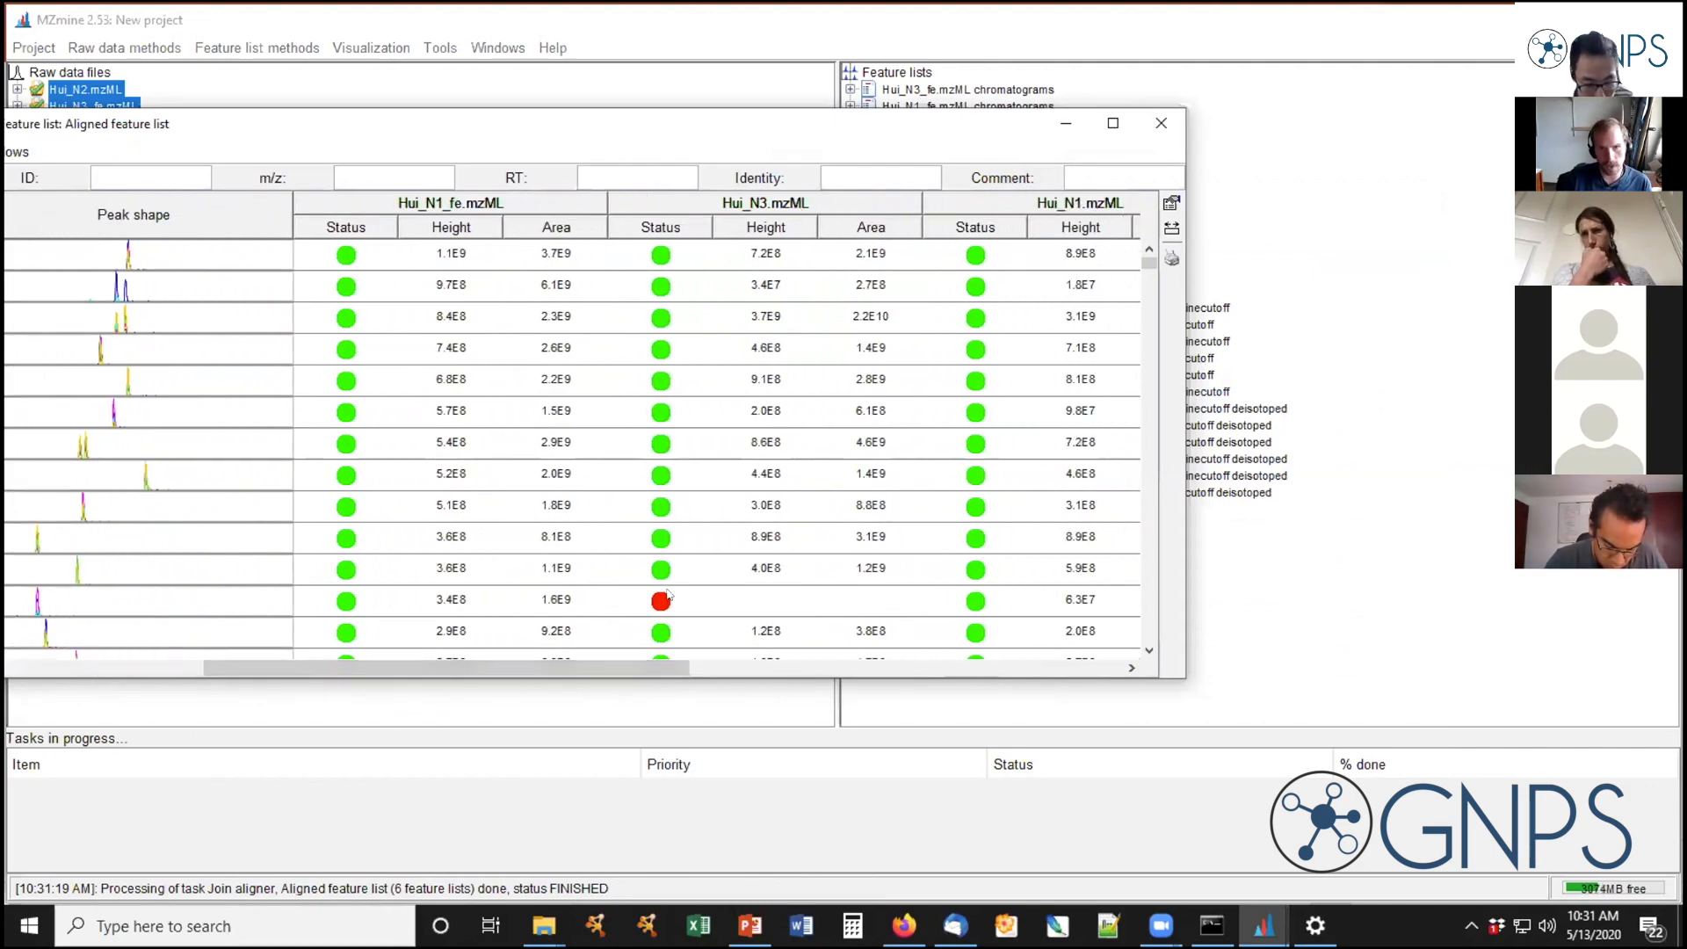
{"action": "left_click_drag", "start_coordinate": [570, 667], "coordinate": [559, 613]}
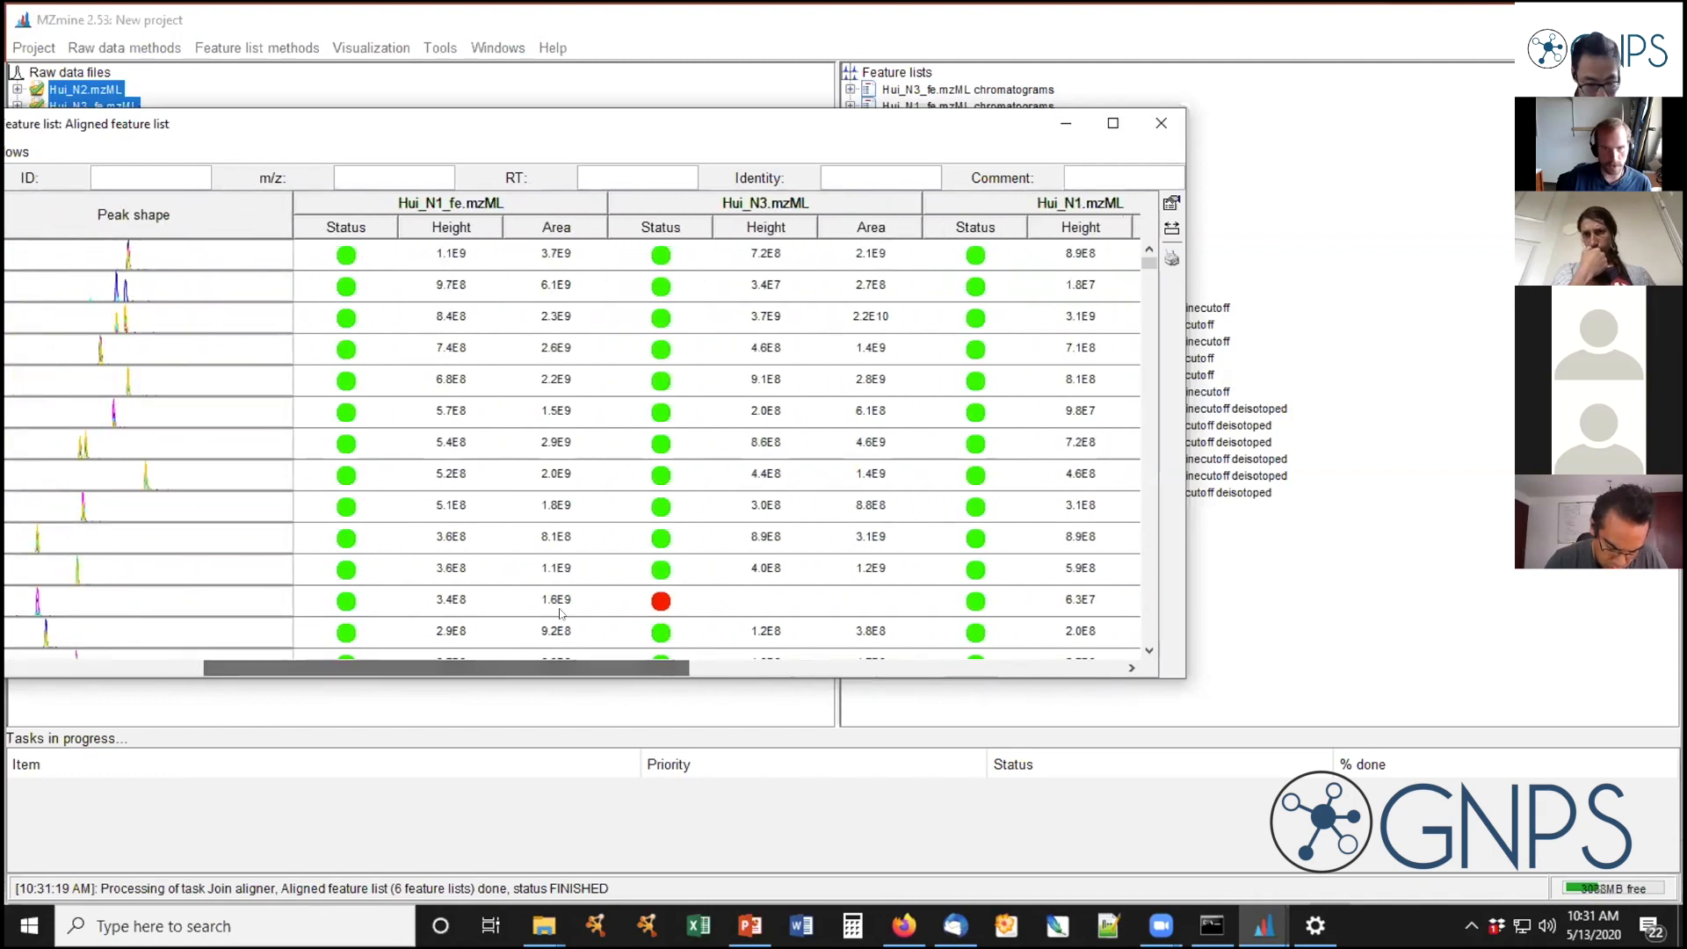
{"action": "left_click_drag", "start_coordinate": [625, 666], "coordinate": [463, 661]}
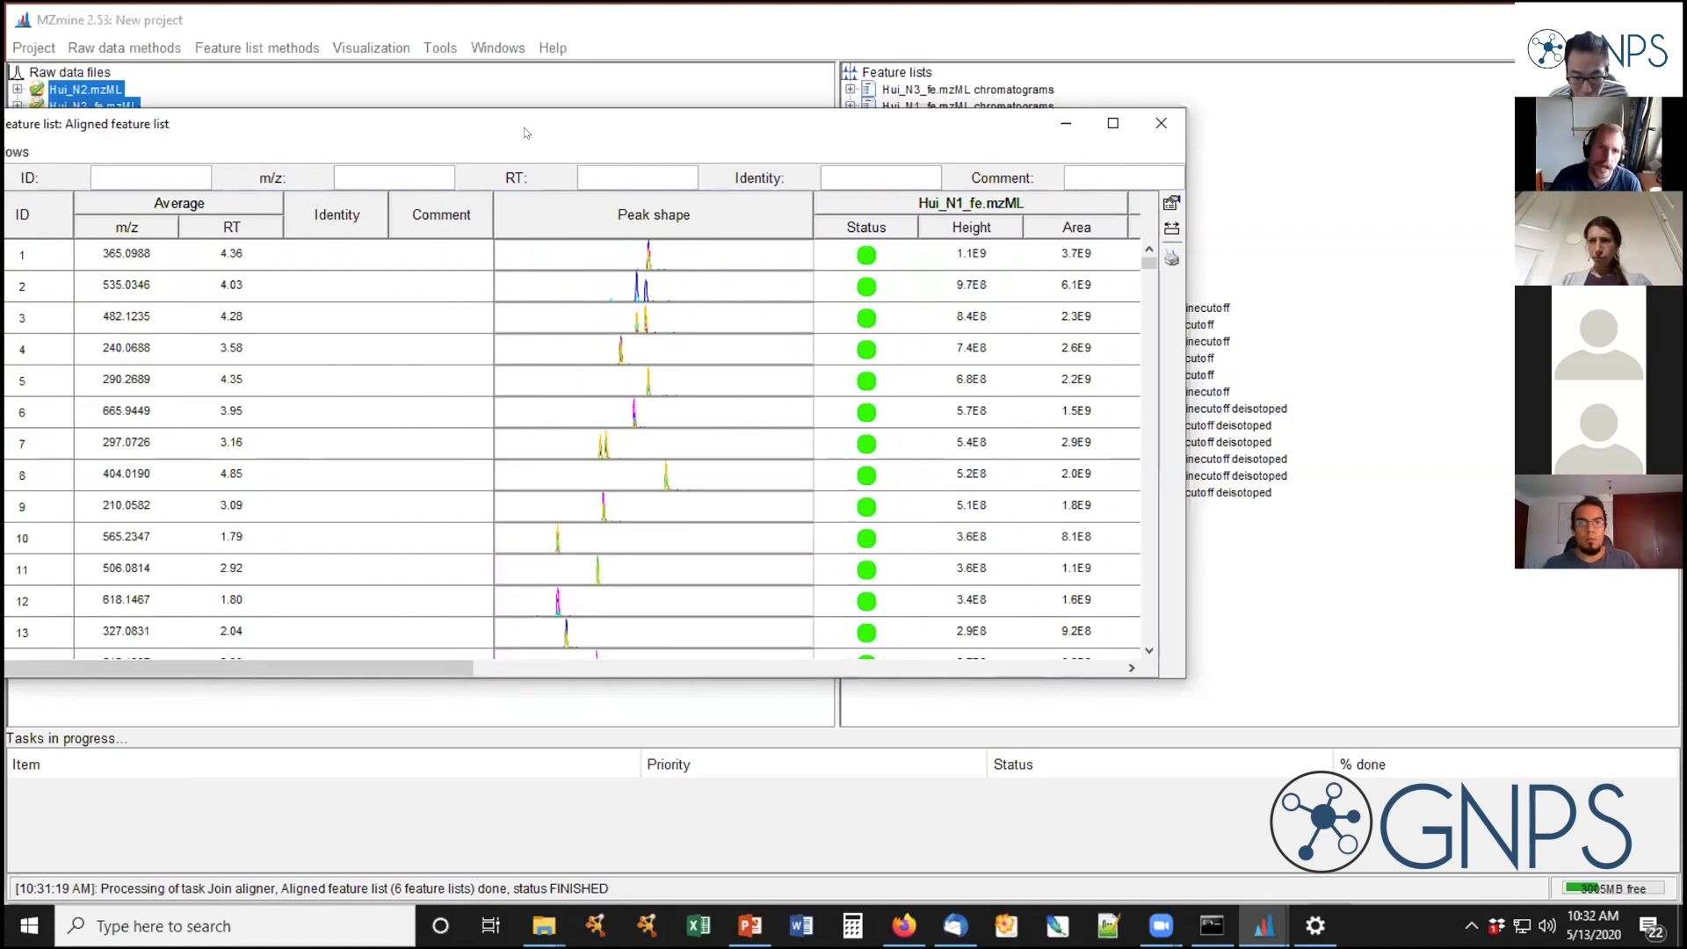
Examine the detection status of the aligned features in the Hui_N1_fe, Hui_N3 and Hui_N1 samples, and minimize the list
{"action": "left_click_drag", "start_coordinate": [529, 119], "coordinate": [629, 97]}
{"action": "left_click_drag", "start_coordinate": [415, 644], "coordinate": [705, 639]}
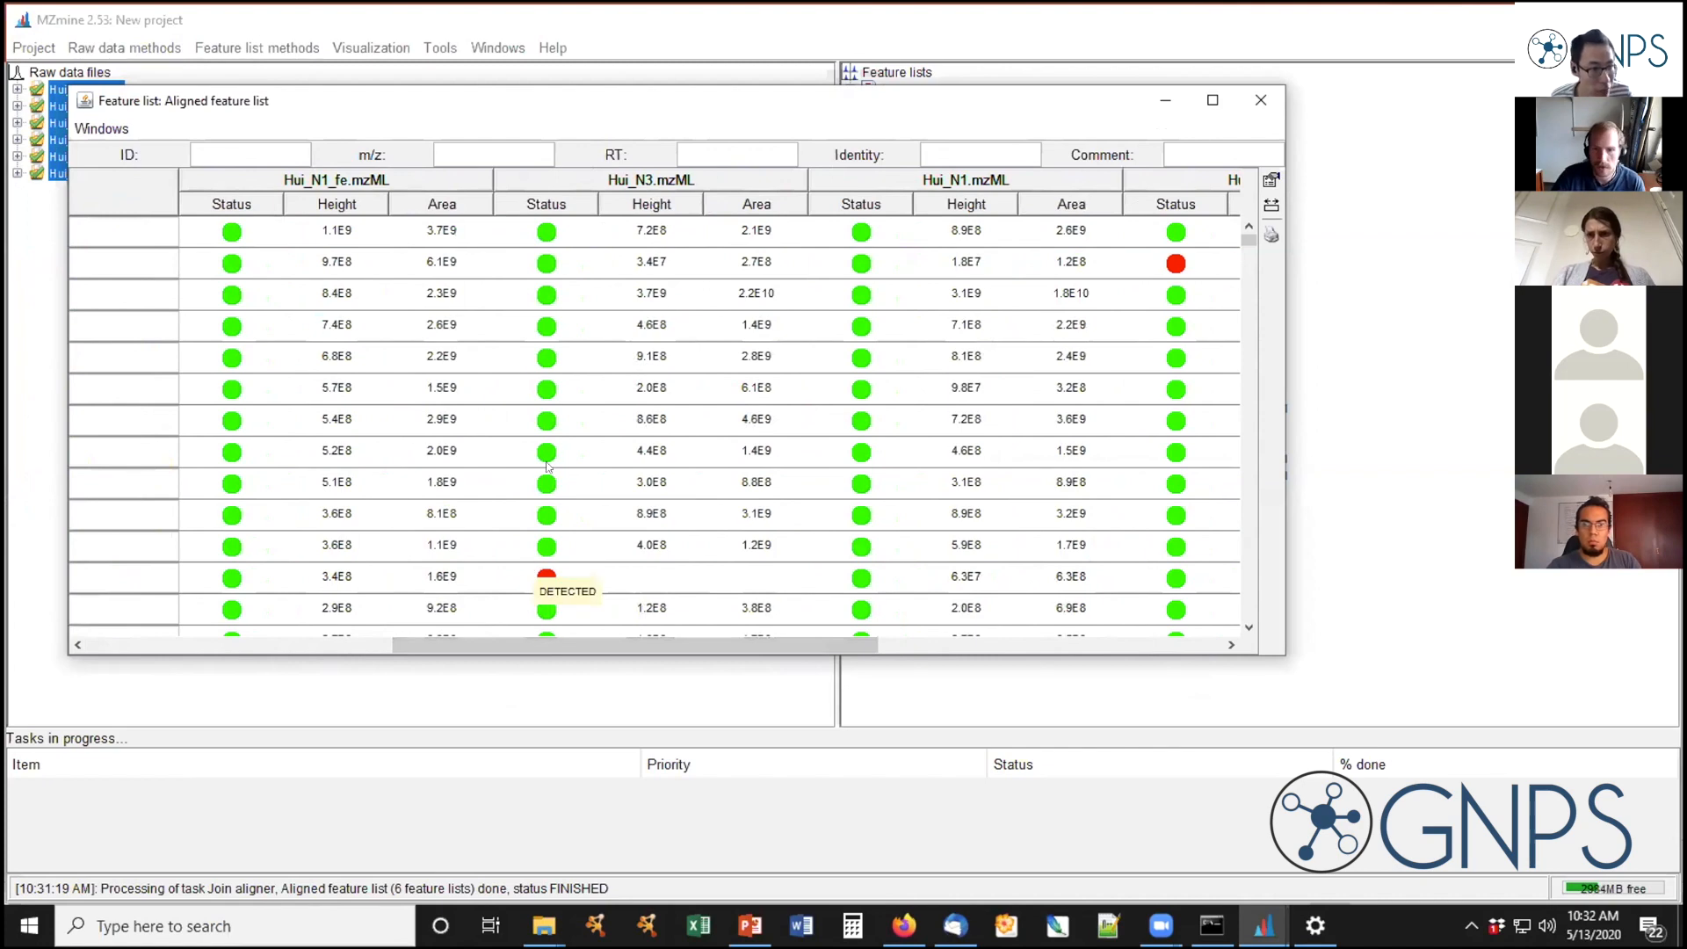
{"action": "left_click_drag", "start_coordinate": [640, 646], "coordinate": [642, 647]}
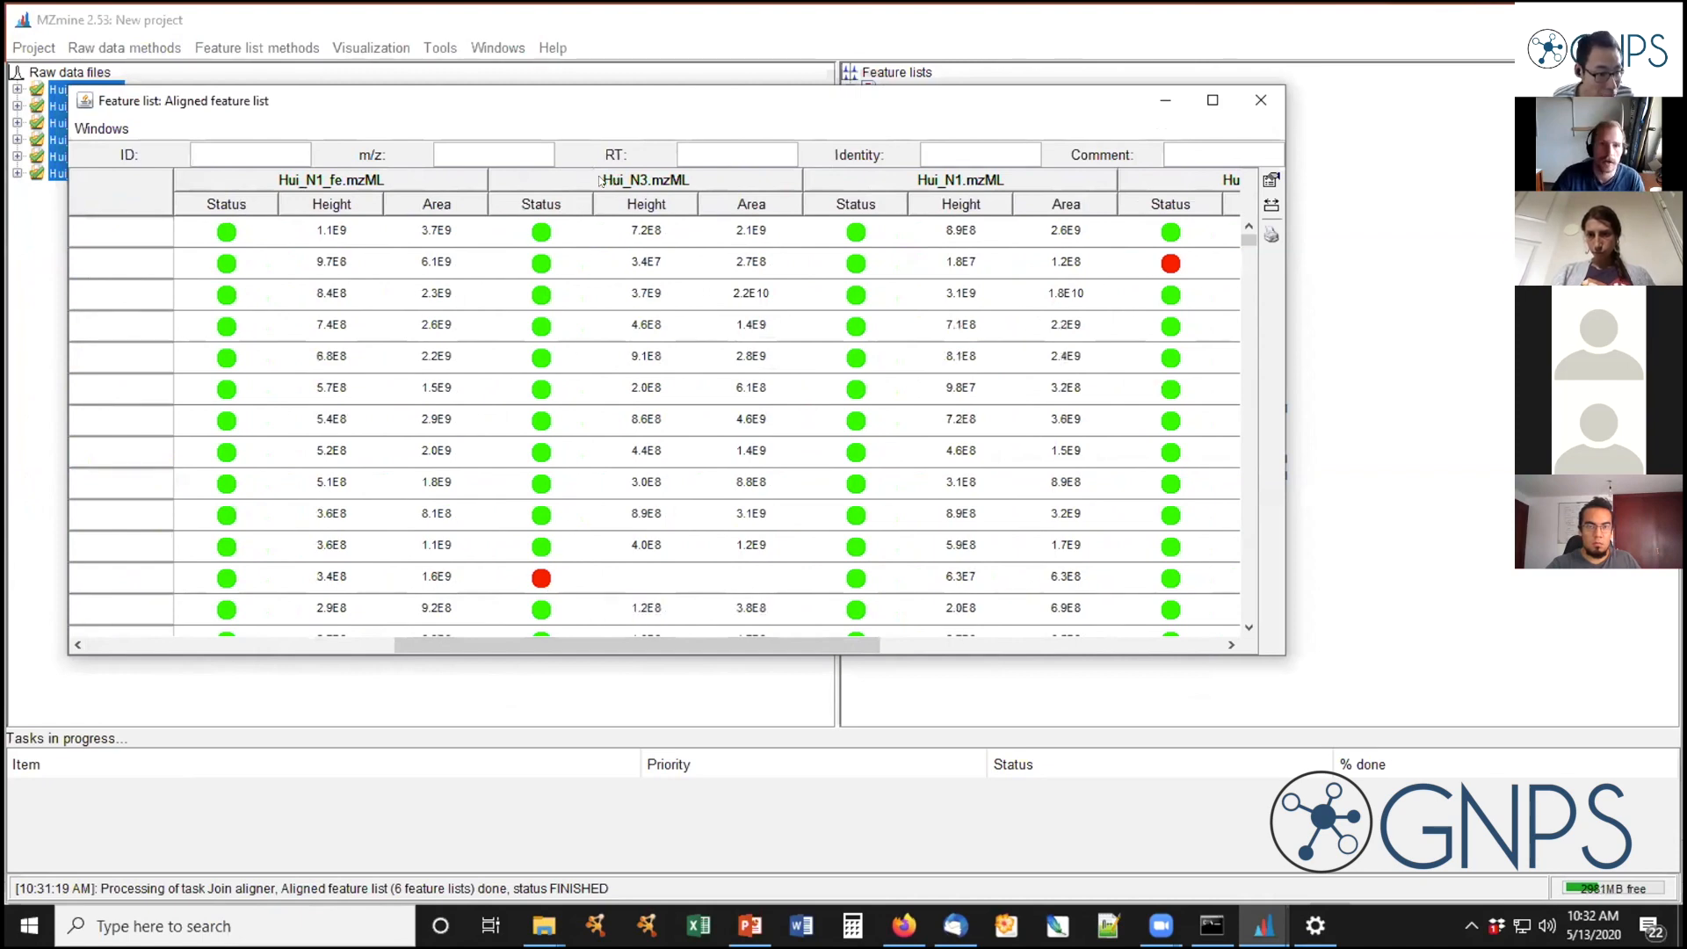
{"action": "mouse_move", "coordinate": [636, 644]}
{"action": "left_mouse_down"}
{"action": "mouse_move", "coordinate": [833, 642]}
{"action": "mouse_move", "coordinate": [618, 620]}
{"action": "left_mouse_up"}
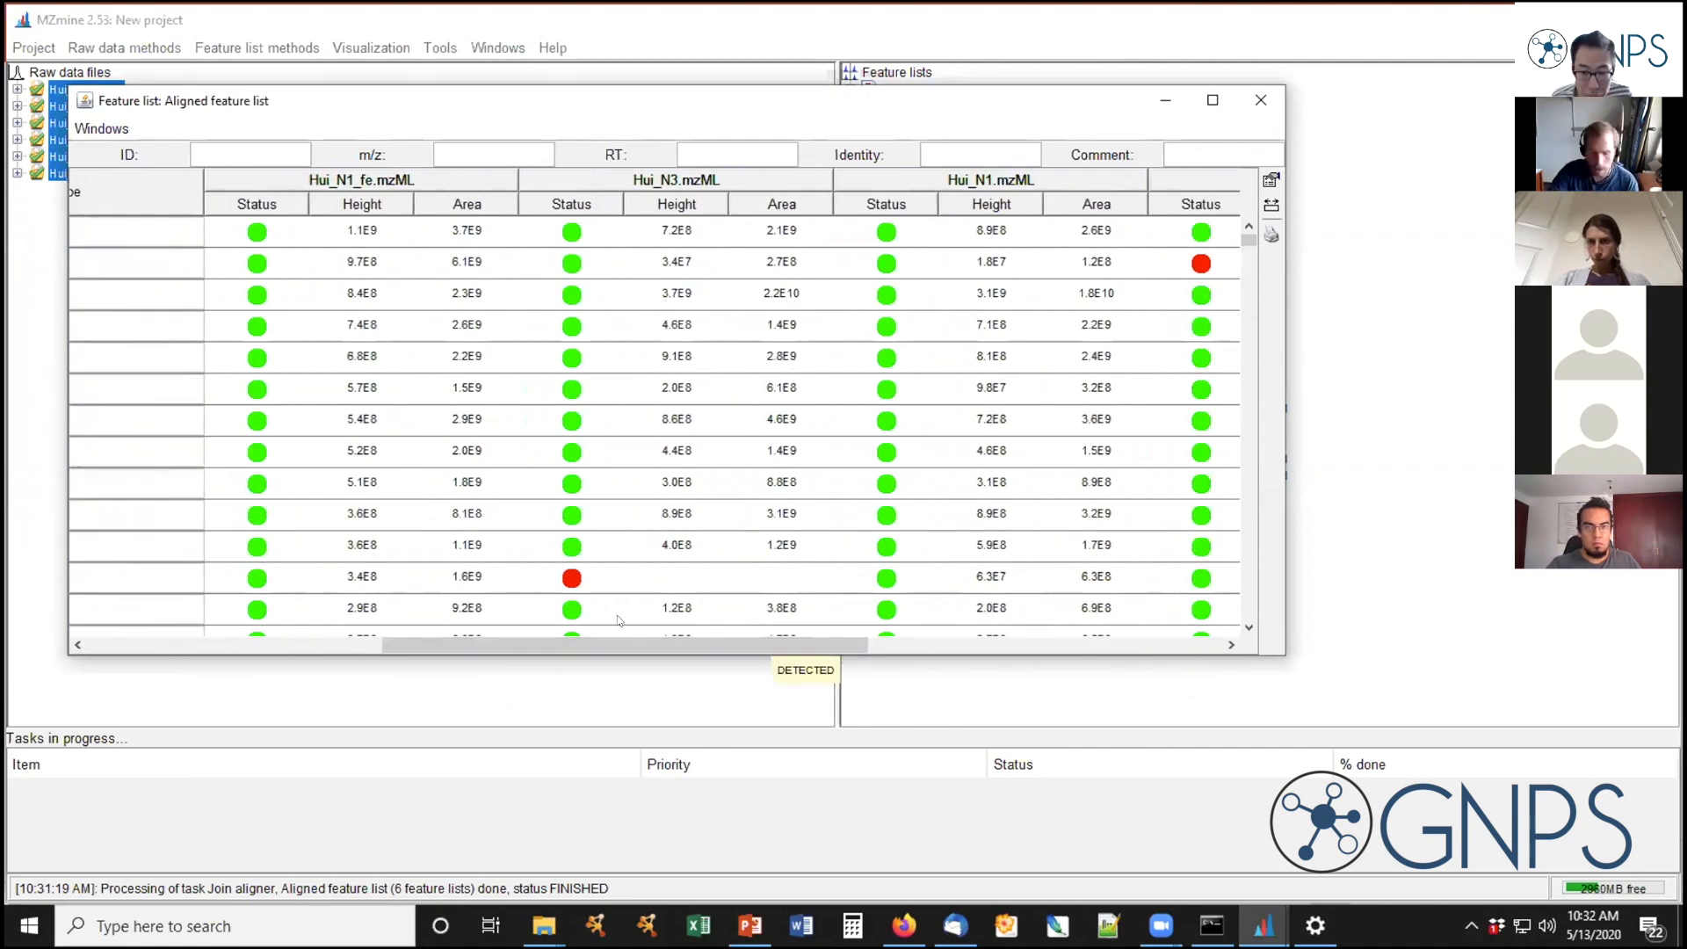
{"action": "left_click_drag", "start_coordinate": [660, 645], "coordinate": [264, 615]}
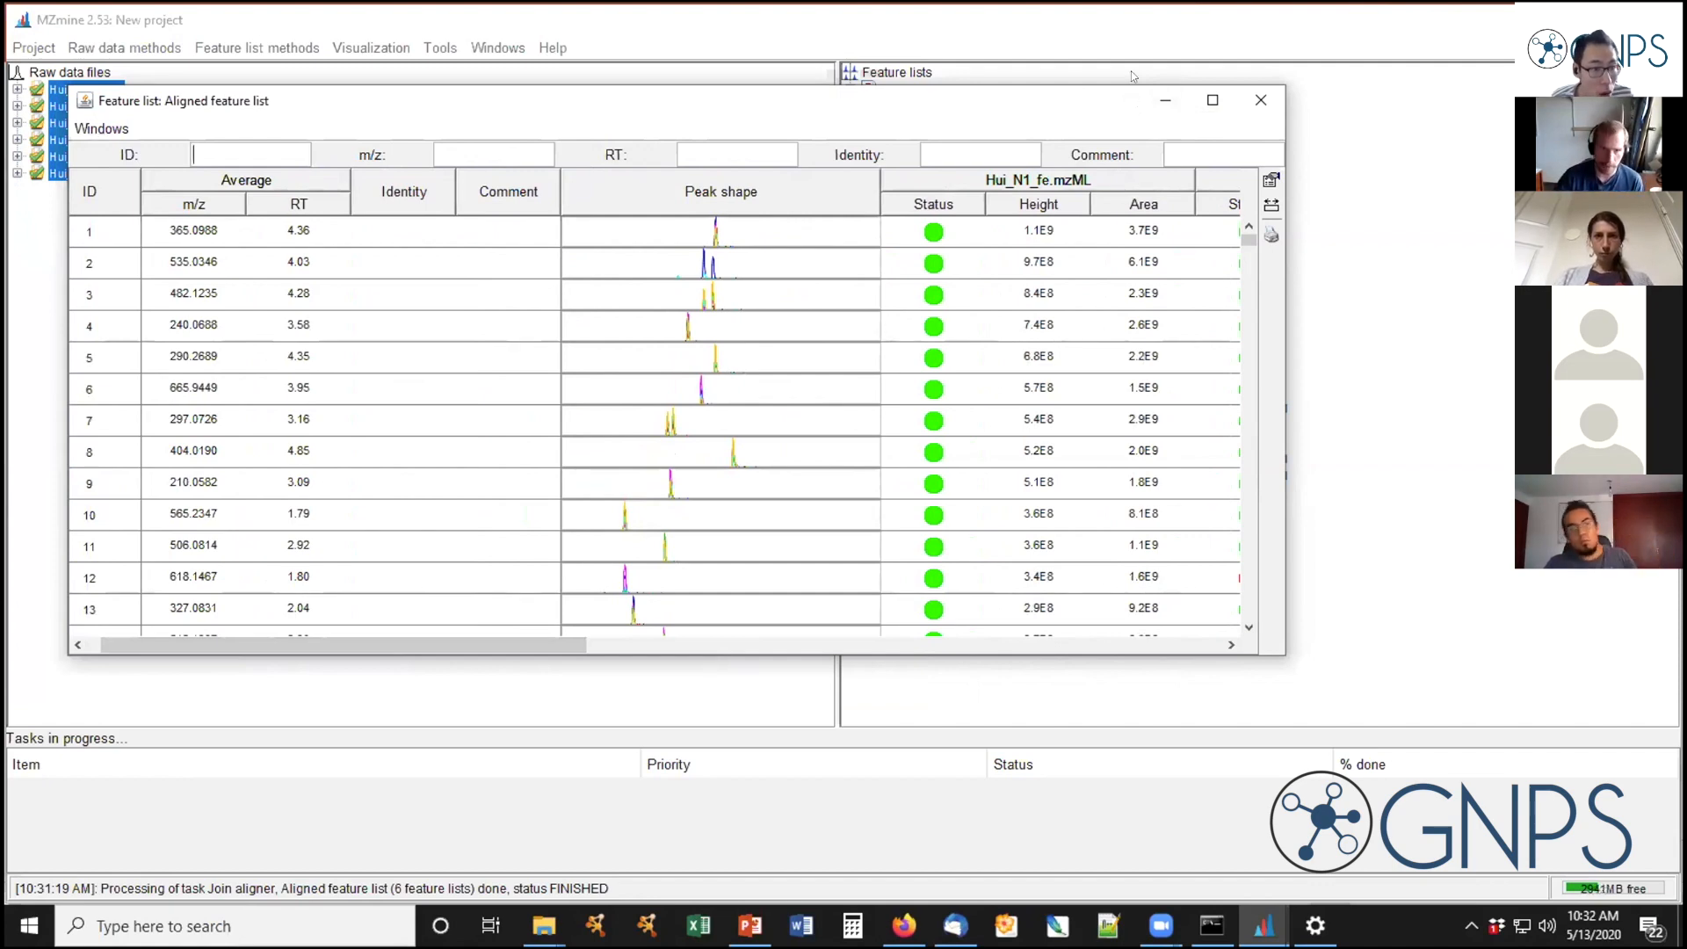
{"action": "left_click_drag", "start_coordinate": [527, 646], "coordinate": [683, 641]}
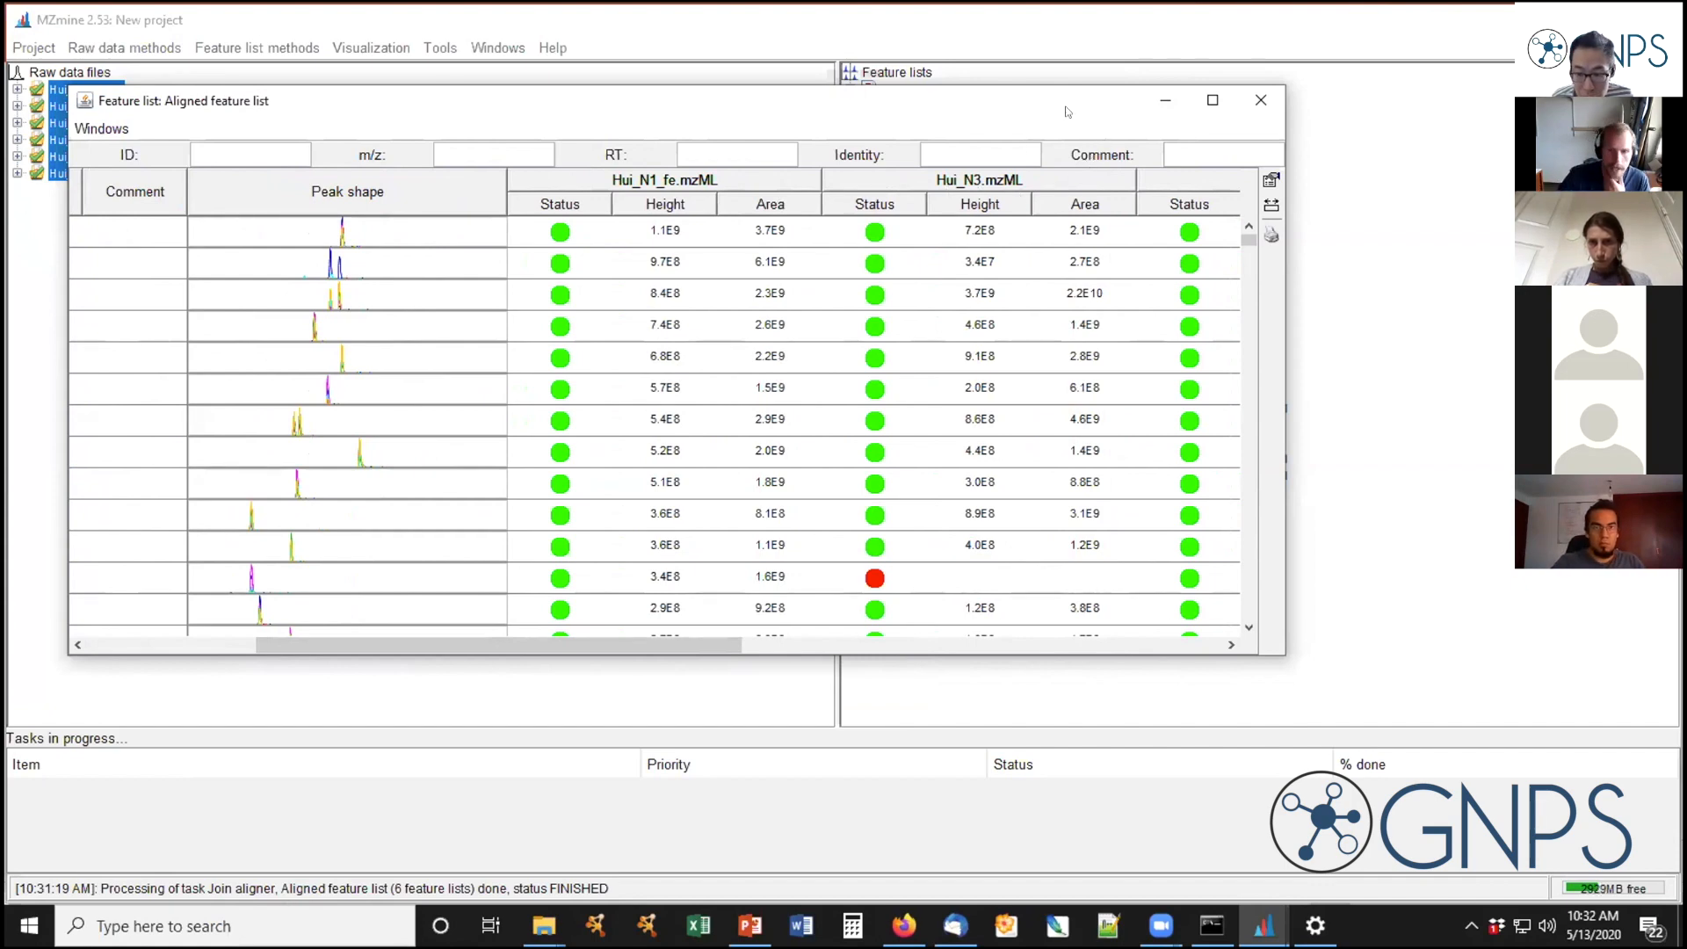
{"action": "left_click", "coordinate": [1164, 100]}
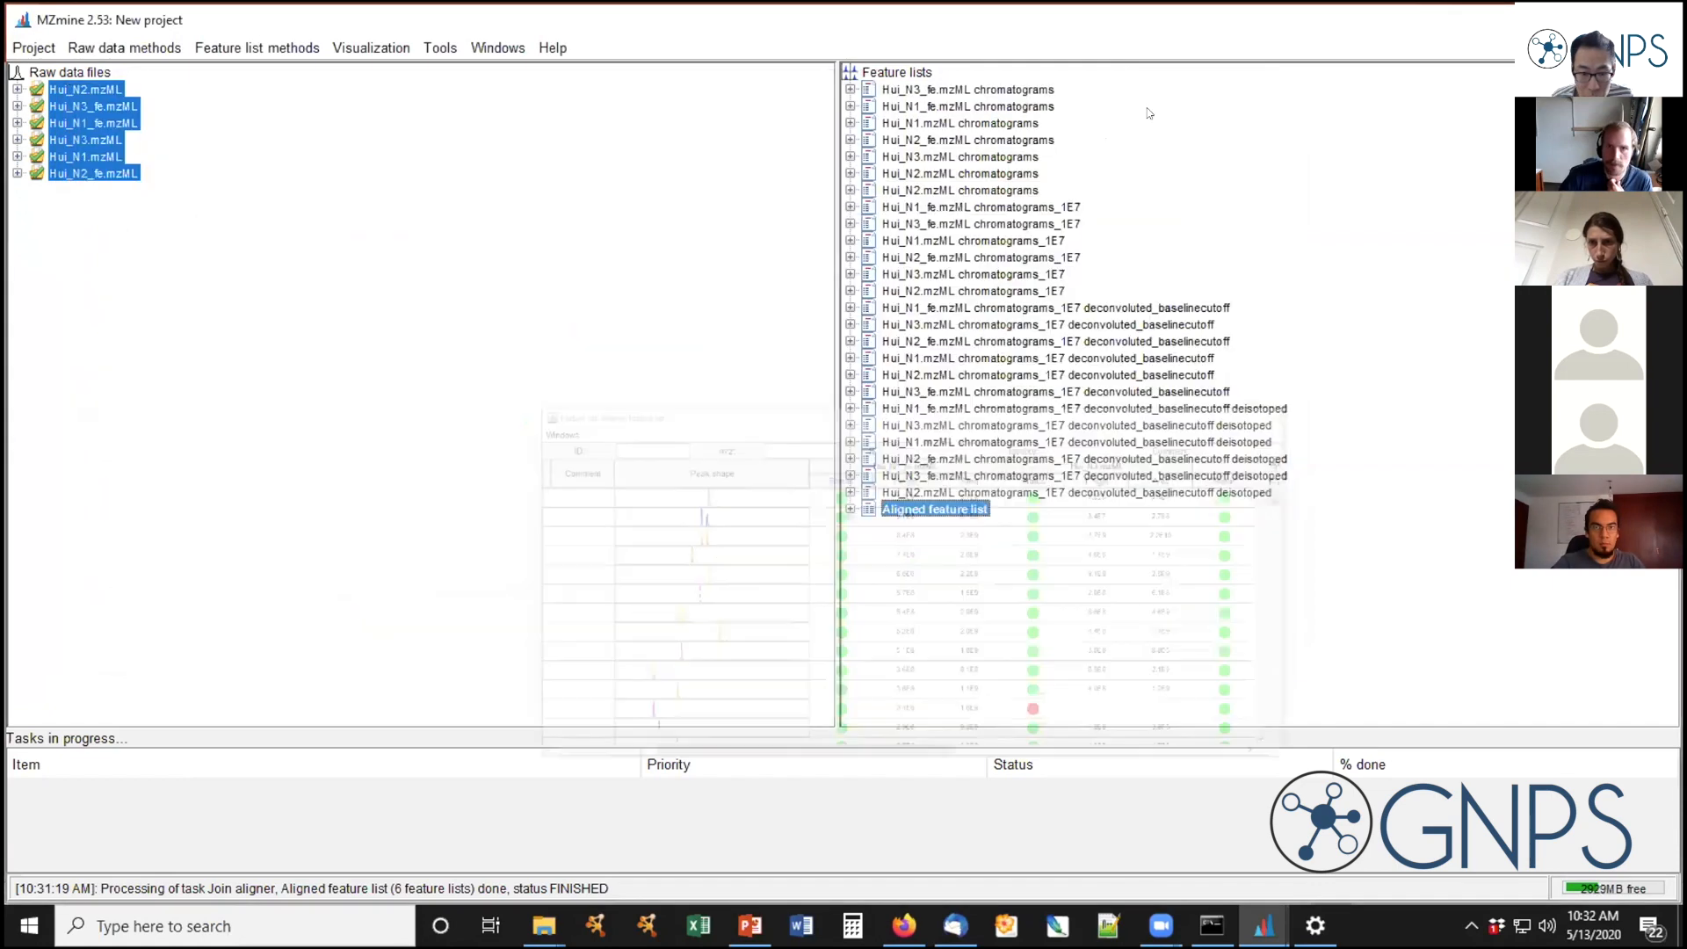
Switch to PowerPoint to check the step following feature alignment on the workflow slide, and return to MZmine's aligned feature list
{"action": "left_click", "coordinate": [746, 924]}
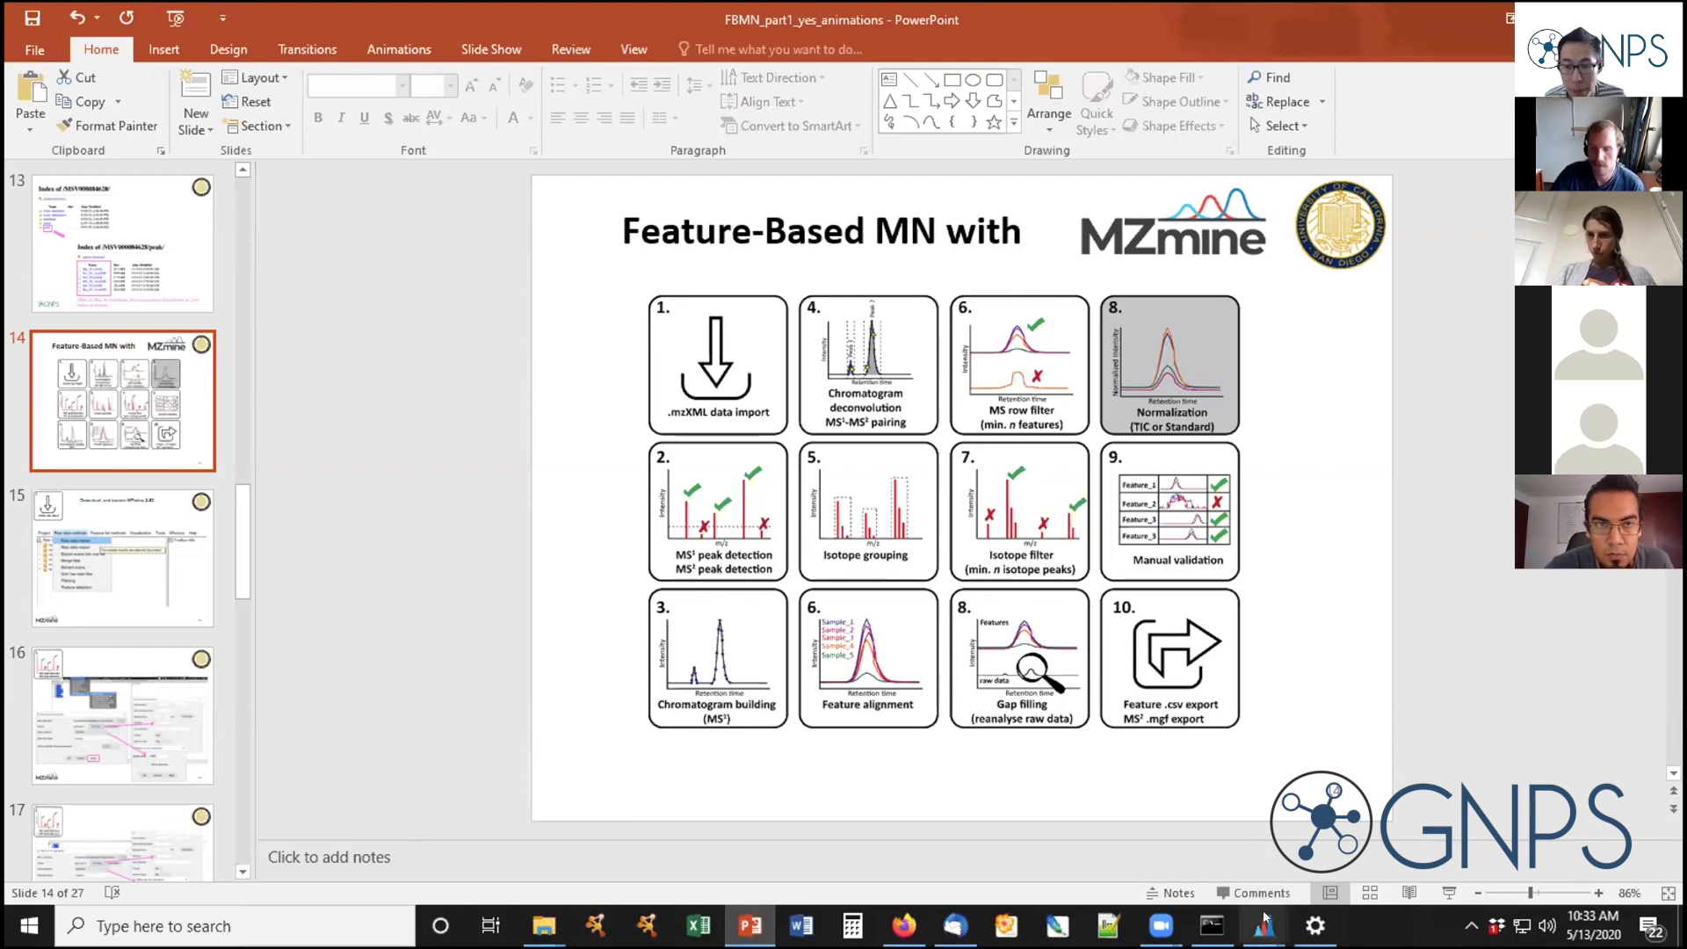
{"action": "mouse_move", "coordinate": [1263, 925]}
{"action": "left_click", "coordinate": [1379, 835]}
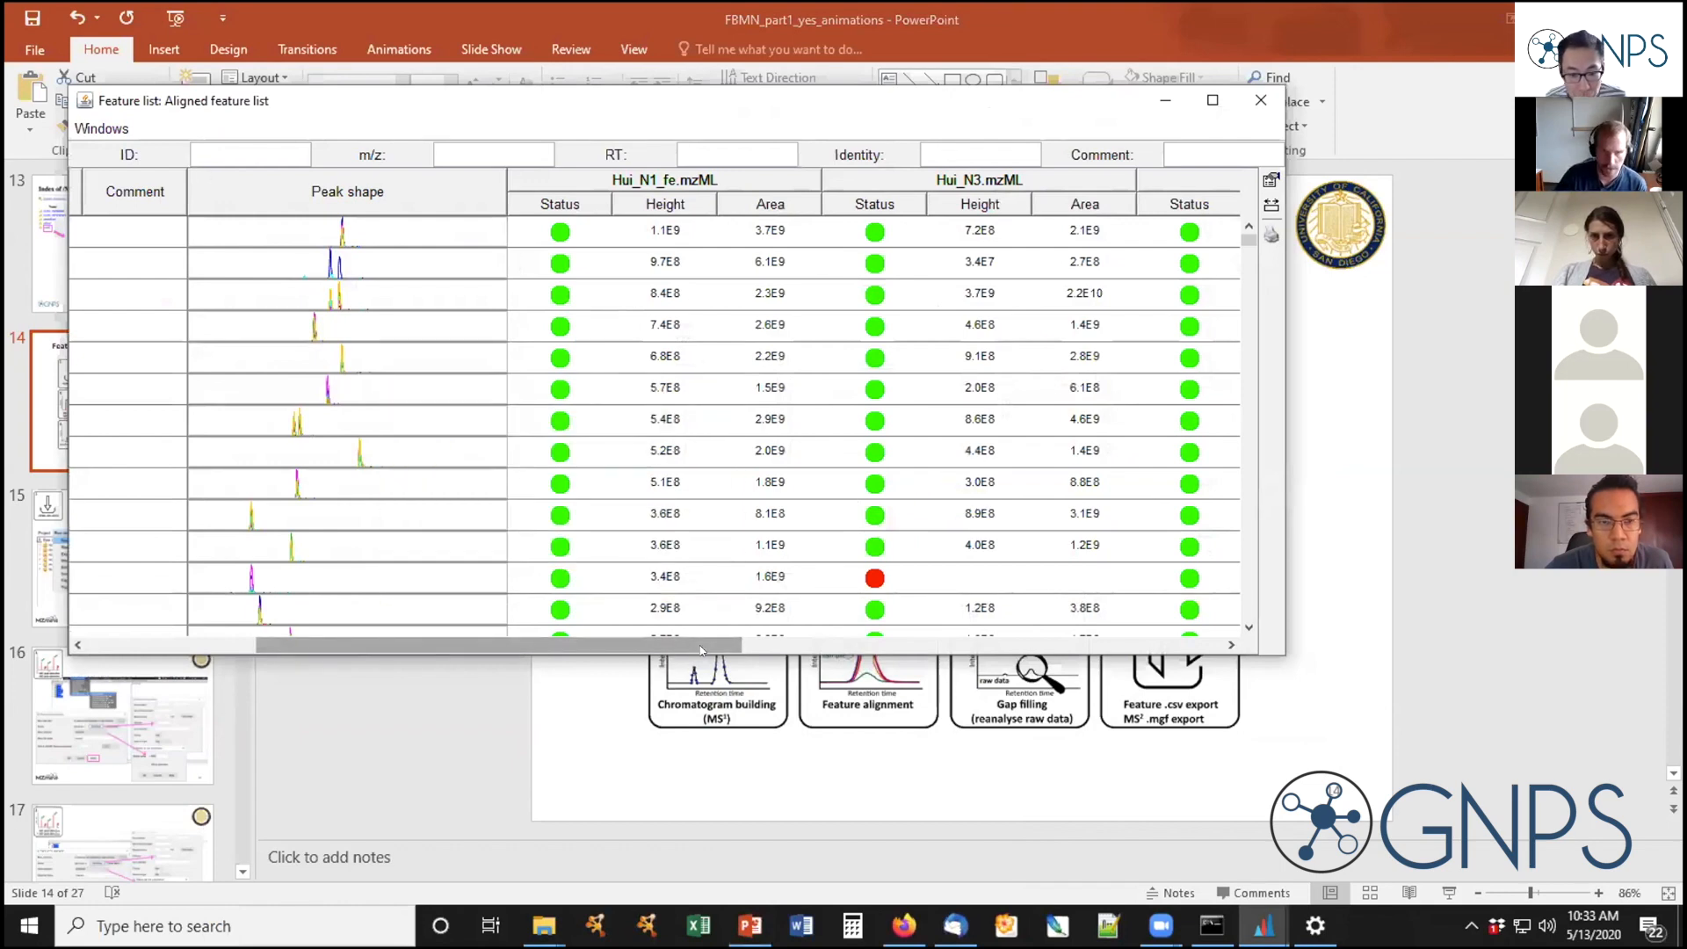
Review the average m/z, RT and peak shapes of the aligned features, and close the list to return to MZmine's main window
{"action": "left_click_drag", "start_coordinate": [702, 650], "coordinate": [335, 670]}
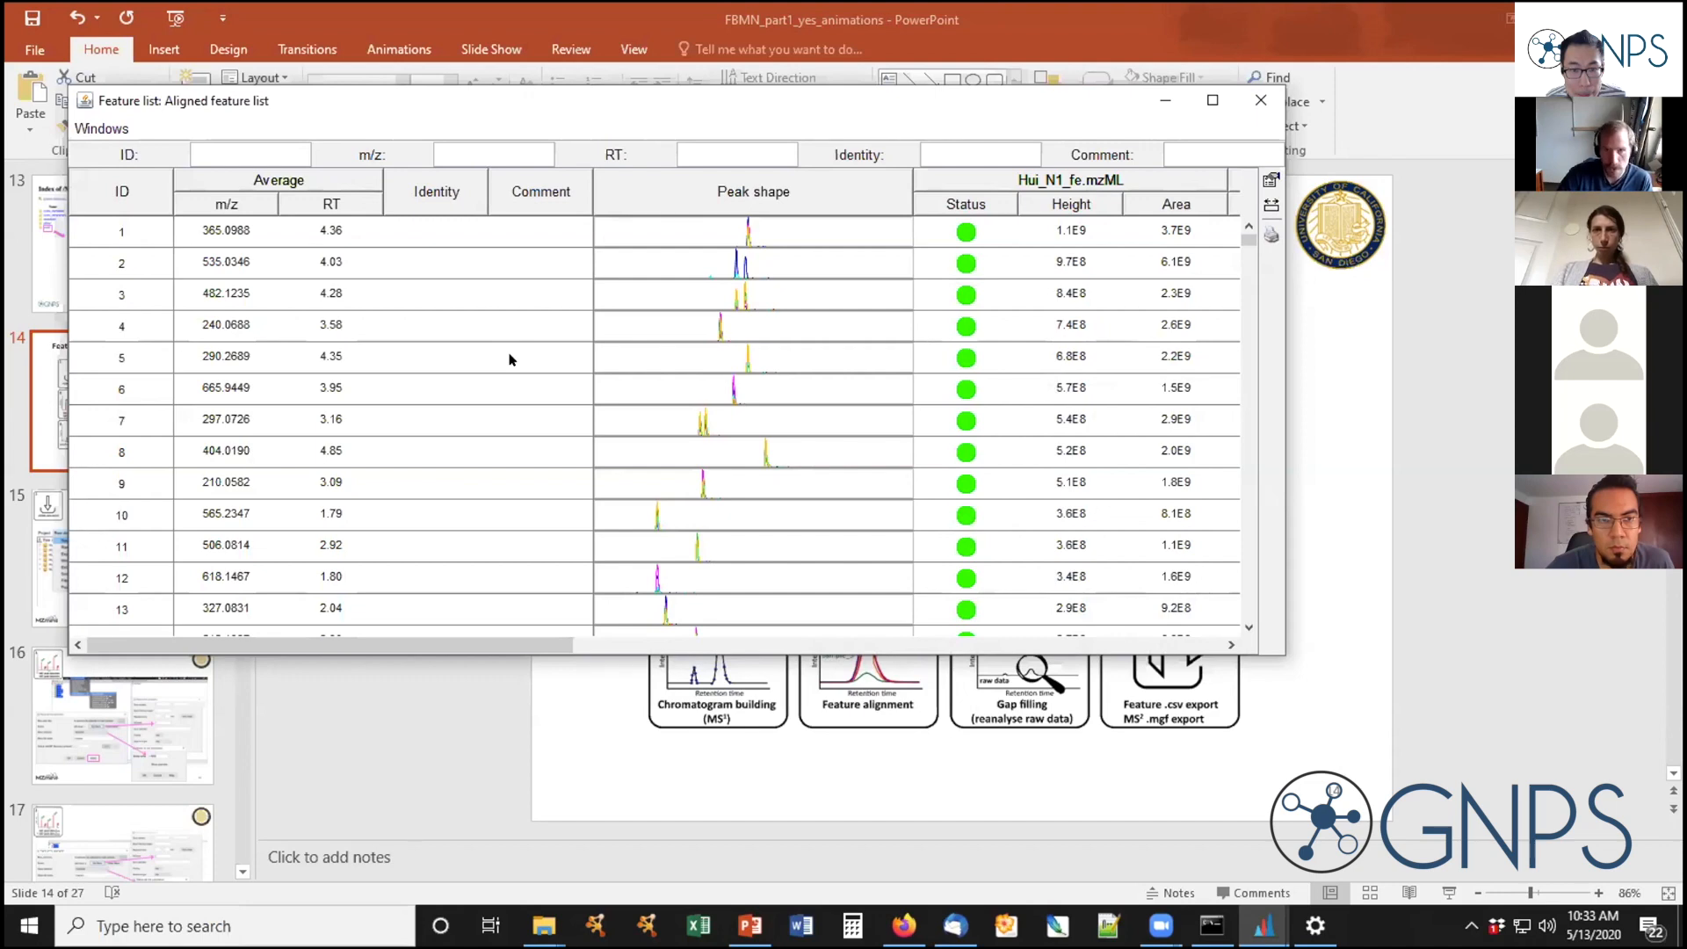
{"action": "left_click", "coordinate": [1261, 104]}
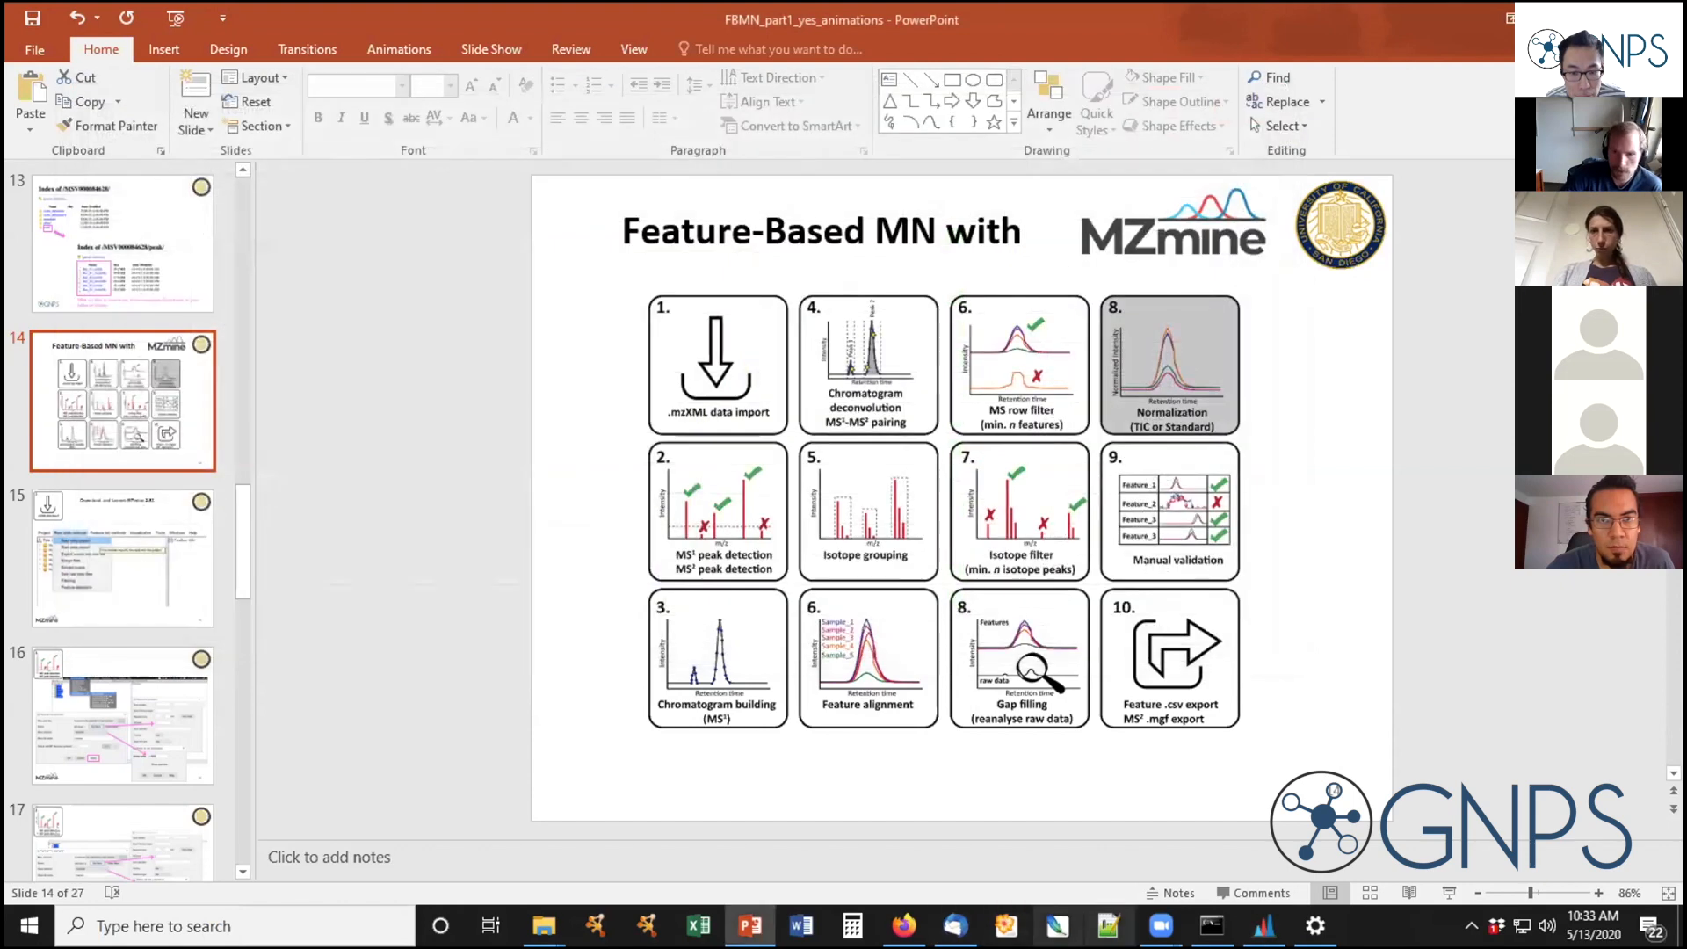
{"action": "left_click", "coordinate": [1263, 925]}
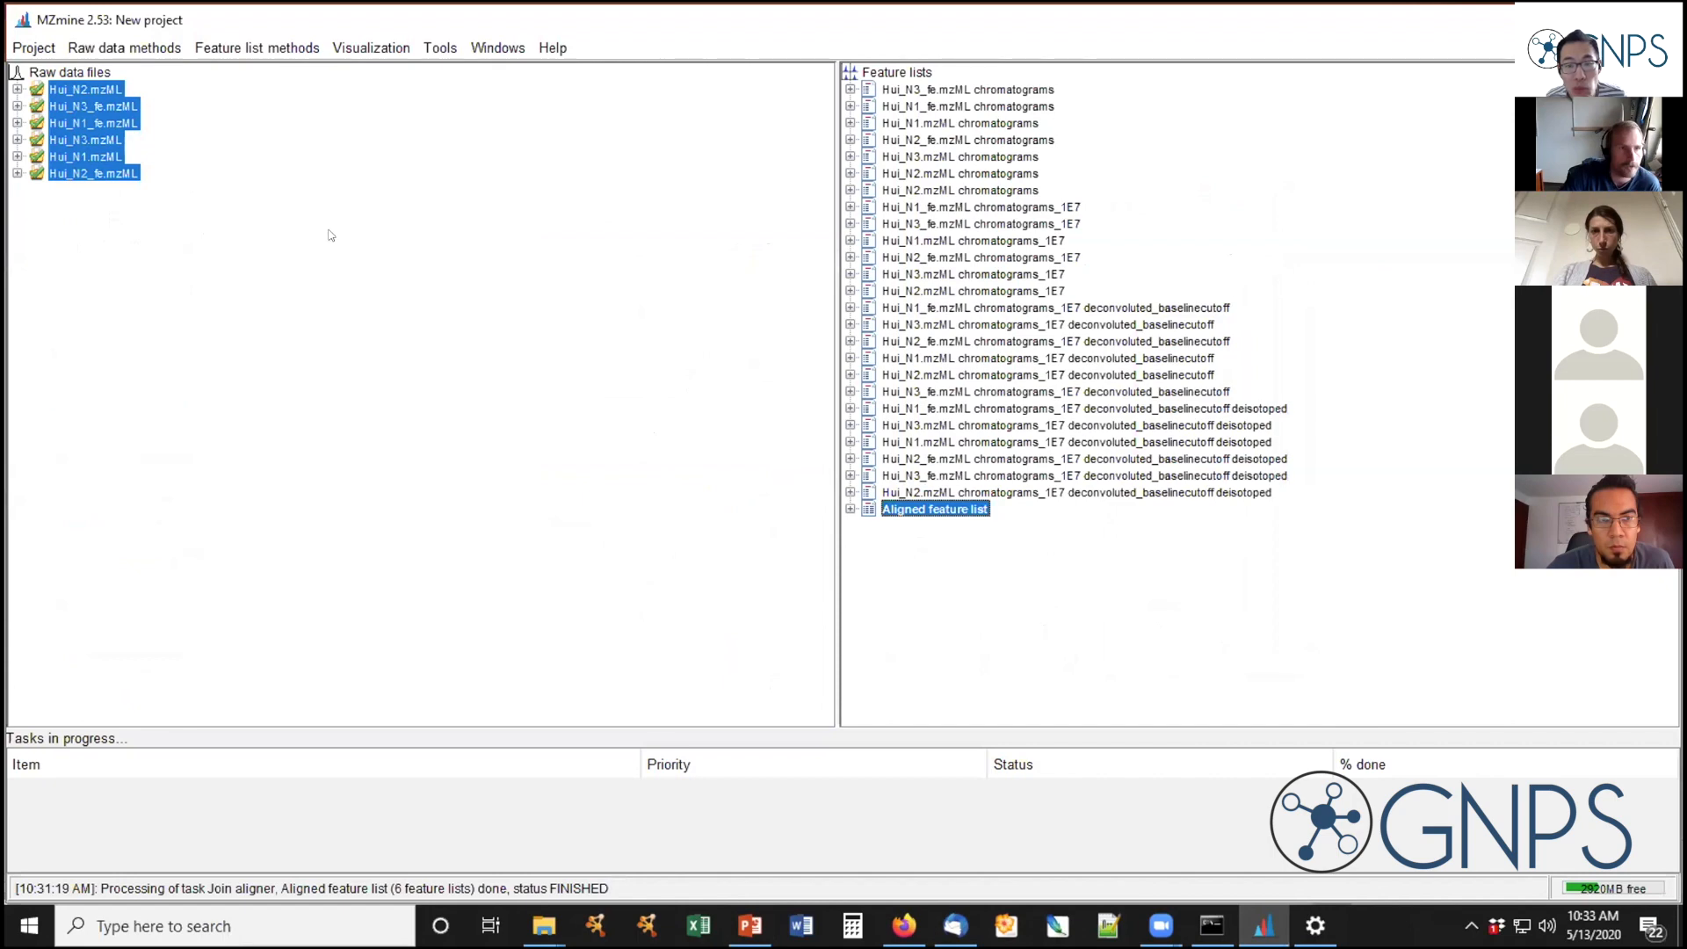
Start the Feature list rows filter on the aligned feature list and enable a minimum of 2 peaks in a row
{"action": "left_click", "coordinate": [249, 49]}
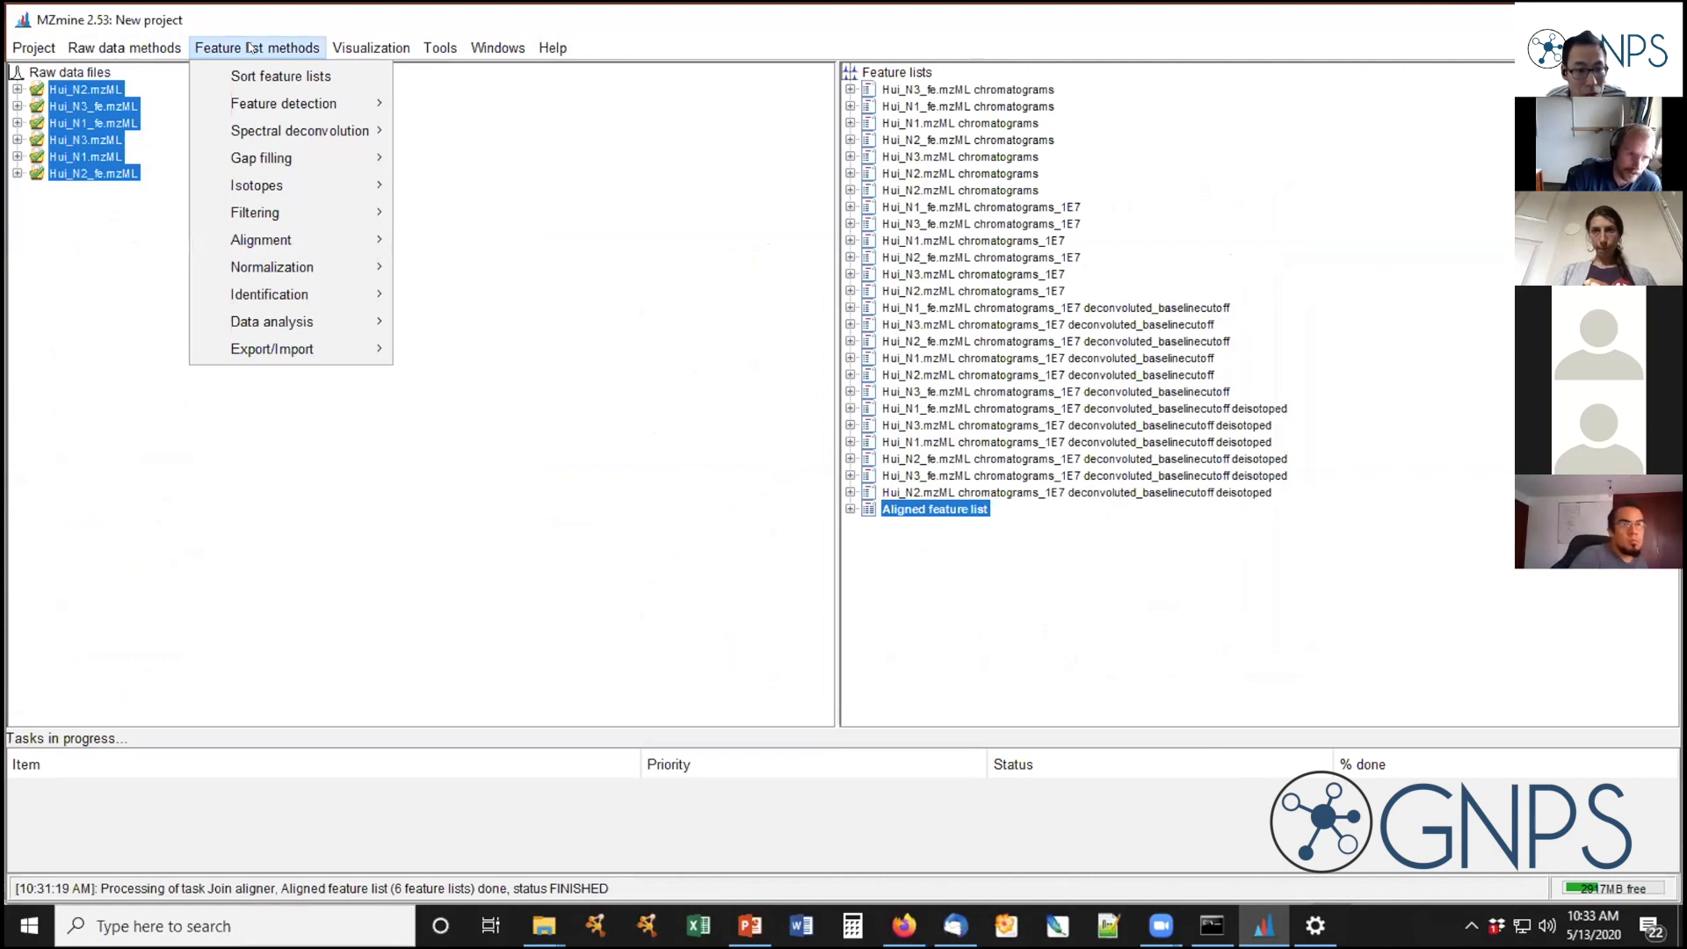
{"action": "mouse_move", "coordinate": [280, 214]}
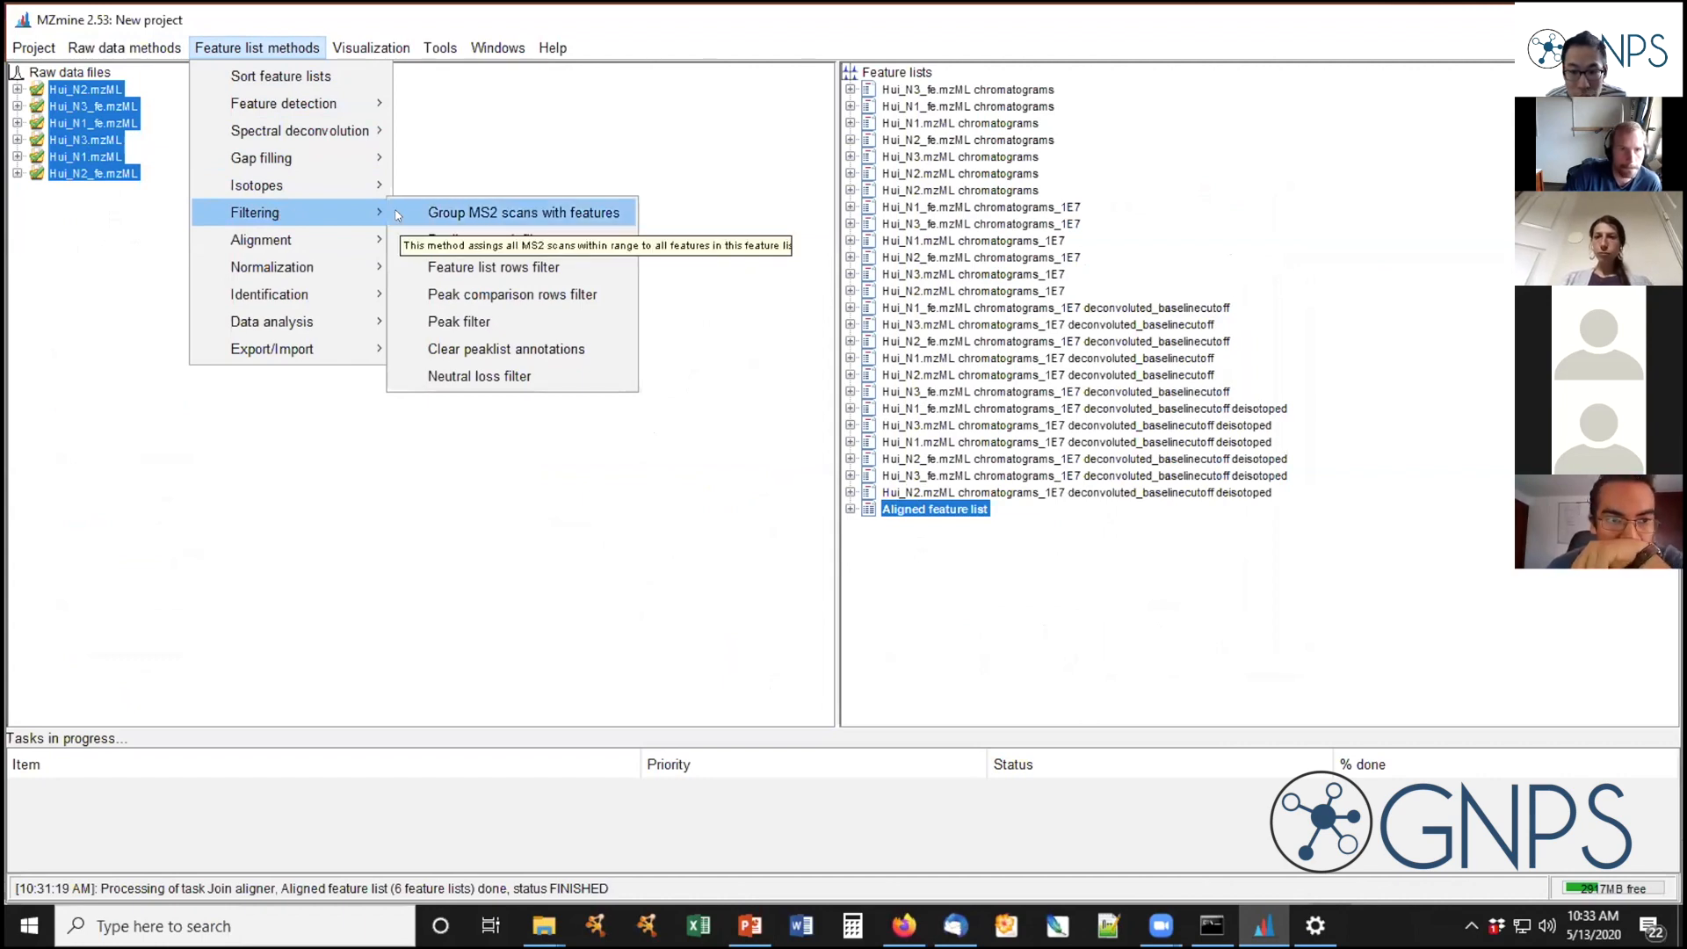
{"action": "left_click", "coordinate": [526, 271]}
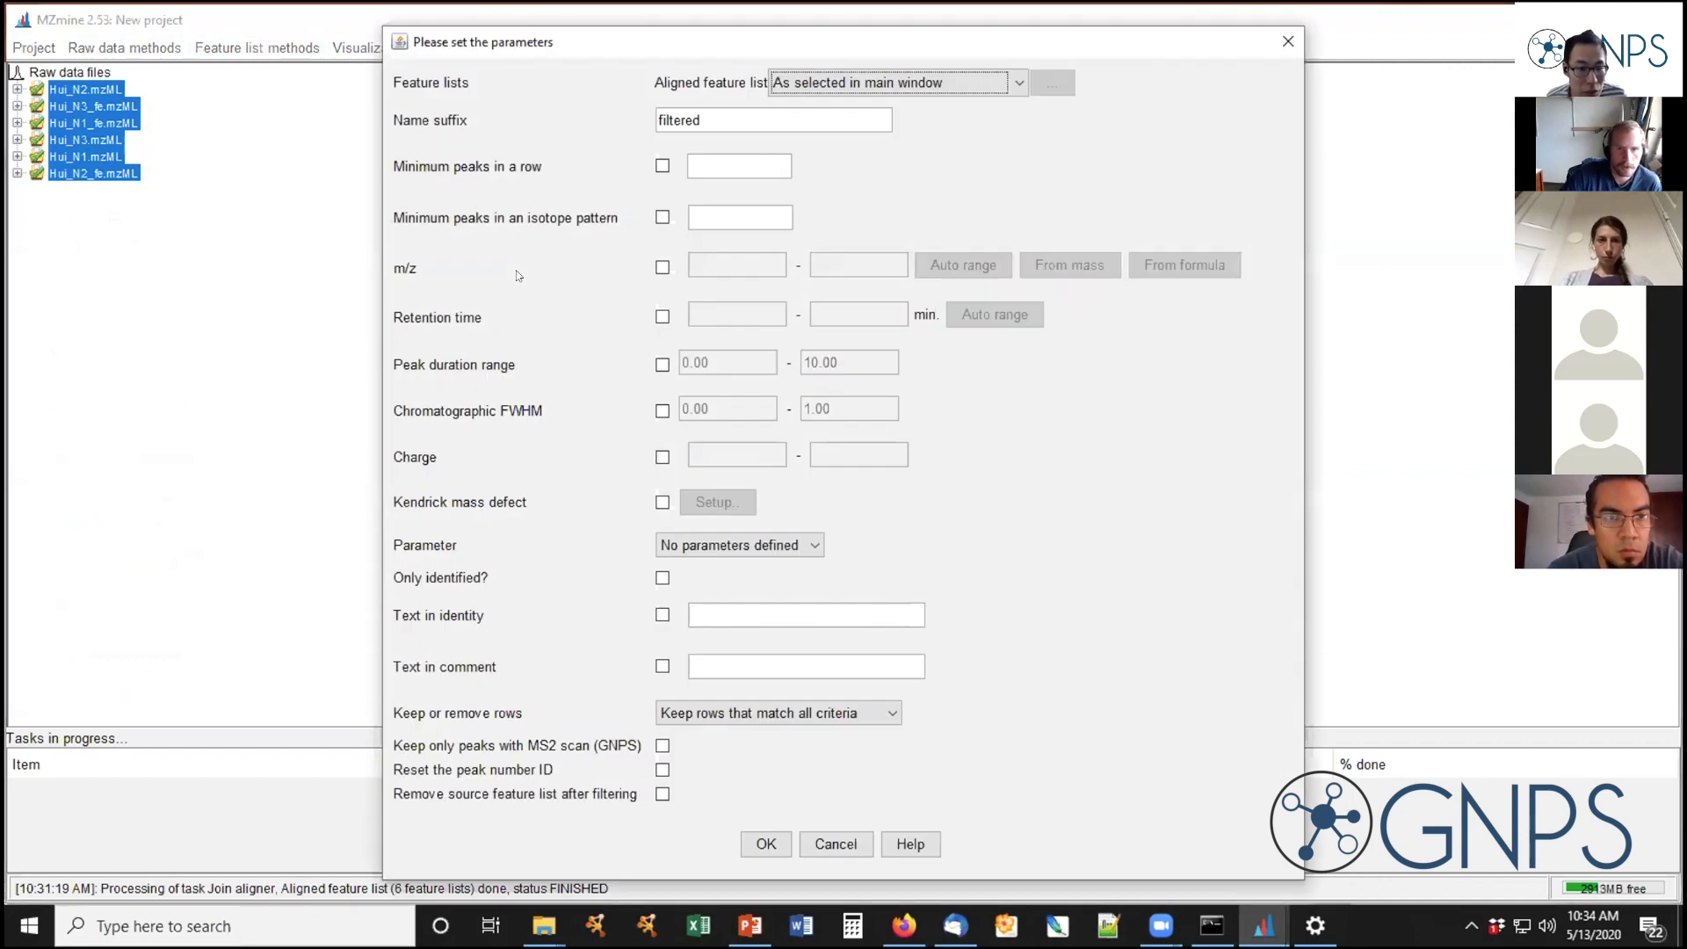
{"action": "left_click_drag", "start_coordinate": [647, 42], "coordinate": [586, 24]}
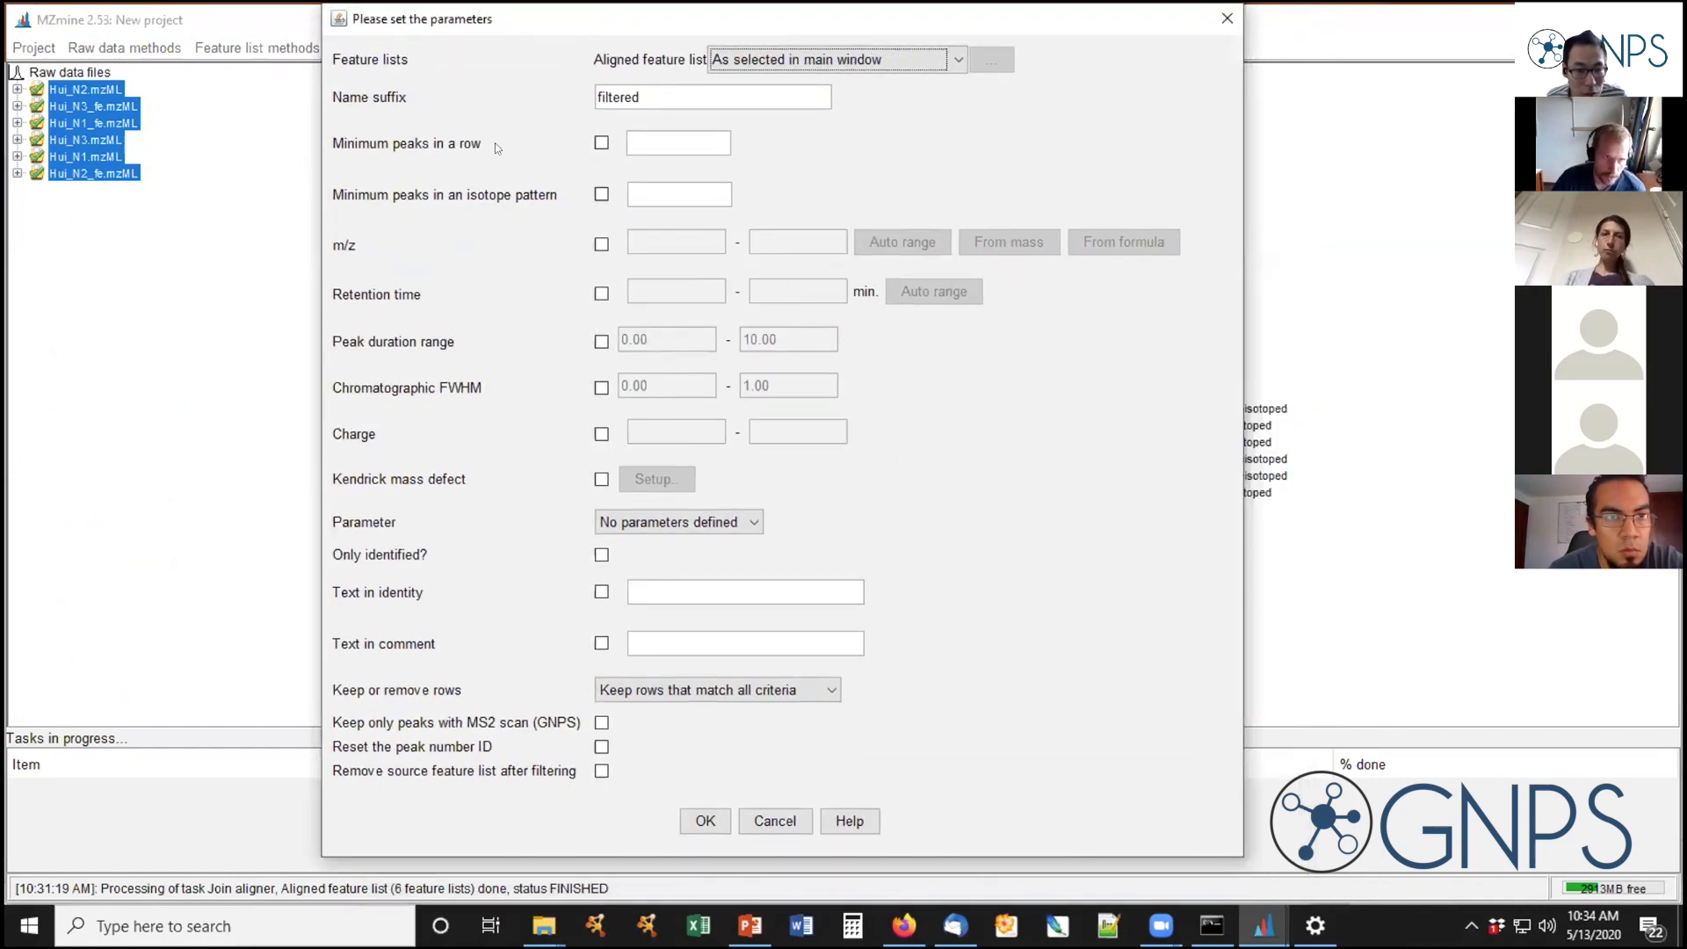
{"action": "left_click", "coordinate": [600, 144]}
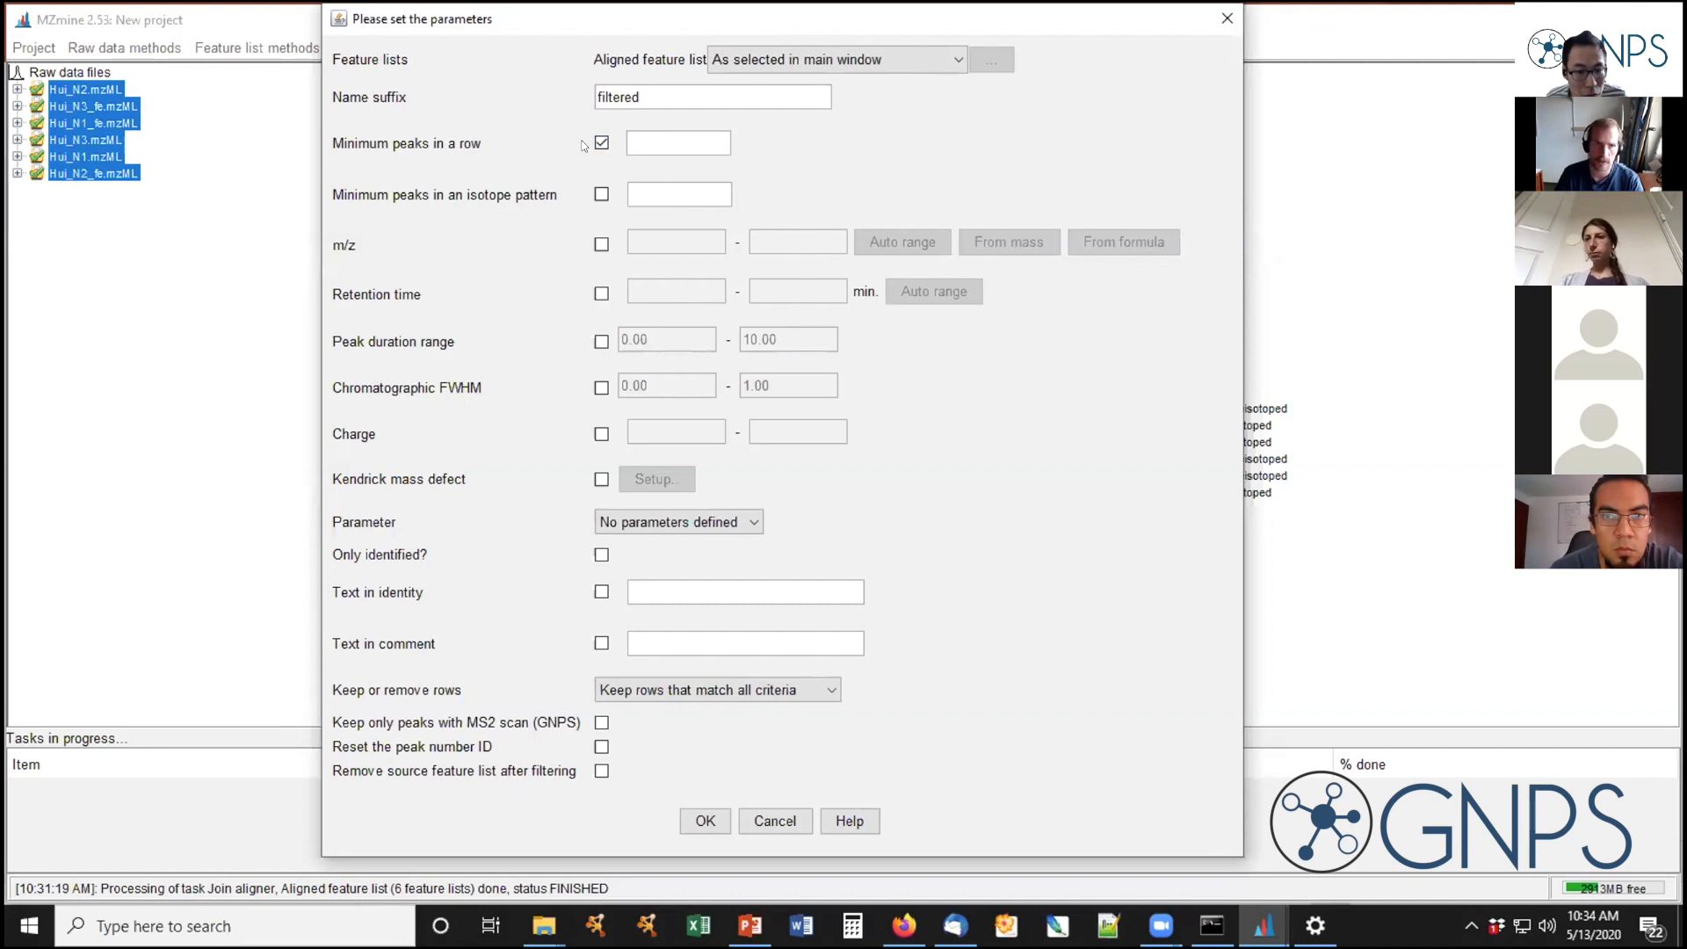
{"action": "left_click", "coordinate": [658, 139]}
{"action": "type", "text": "2"}
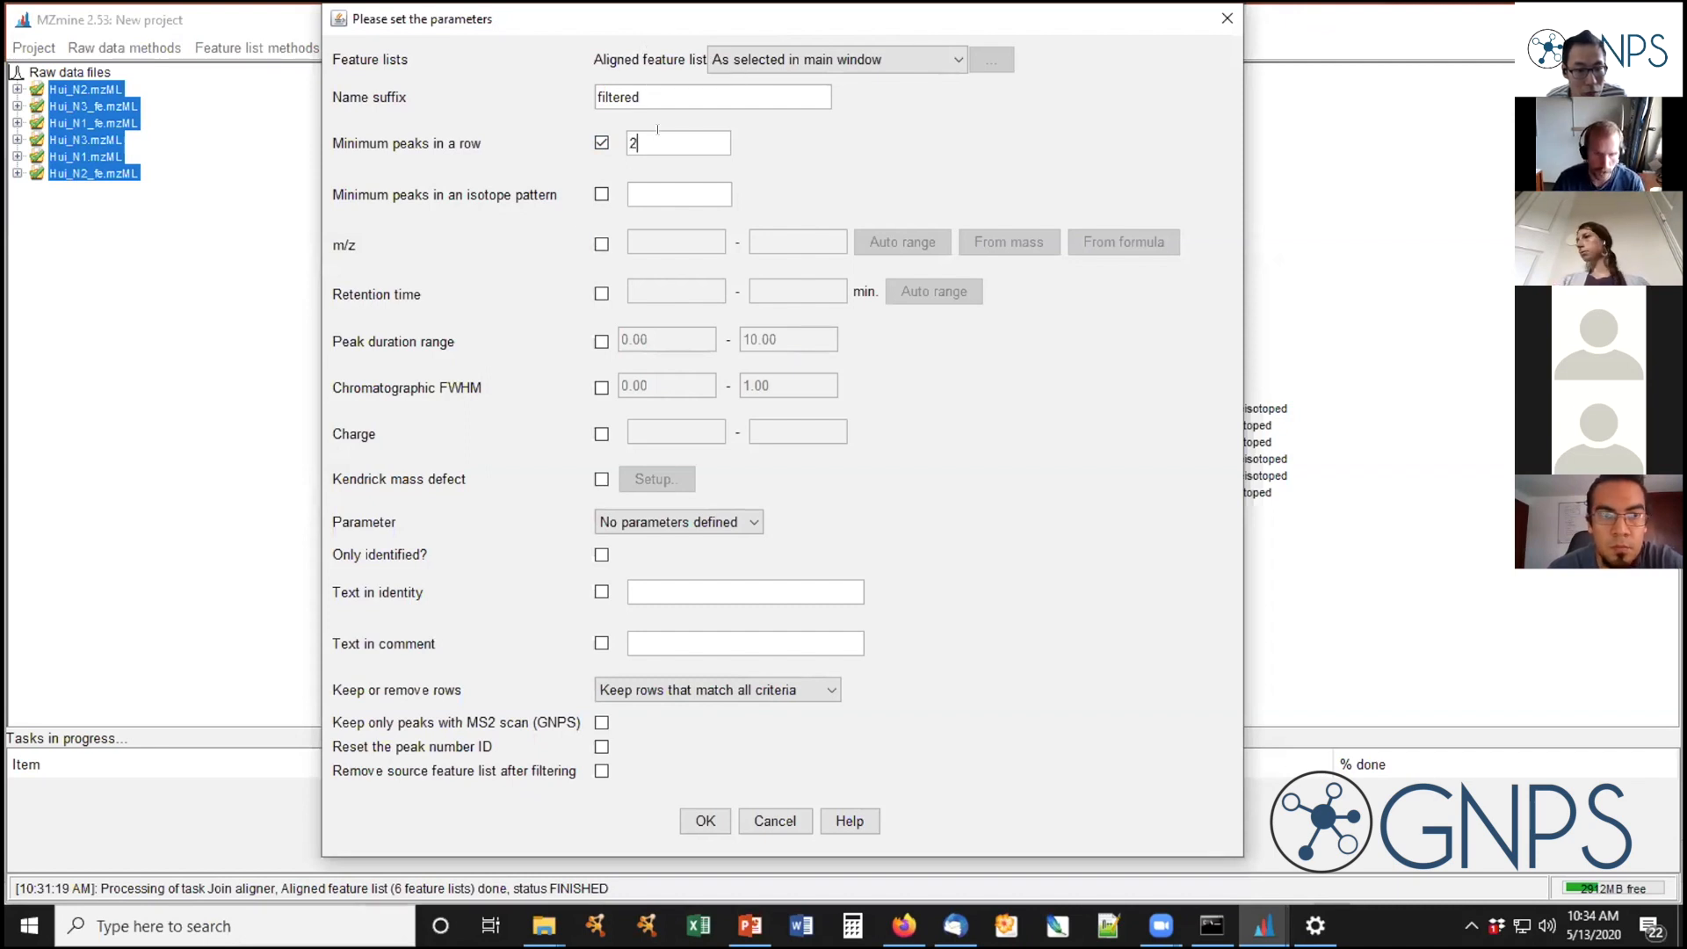
Enable the minimum peaks in an isotope pattern for the row filter and set it to 2
{"action": "left_click", "coordinate": [600, 195]}
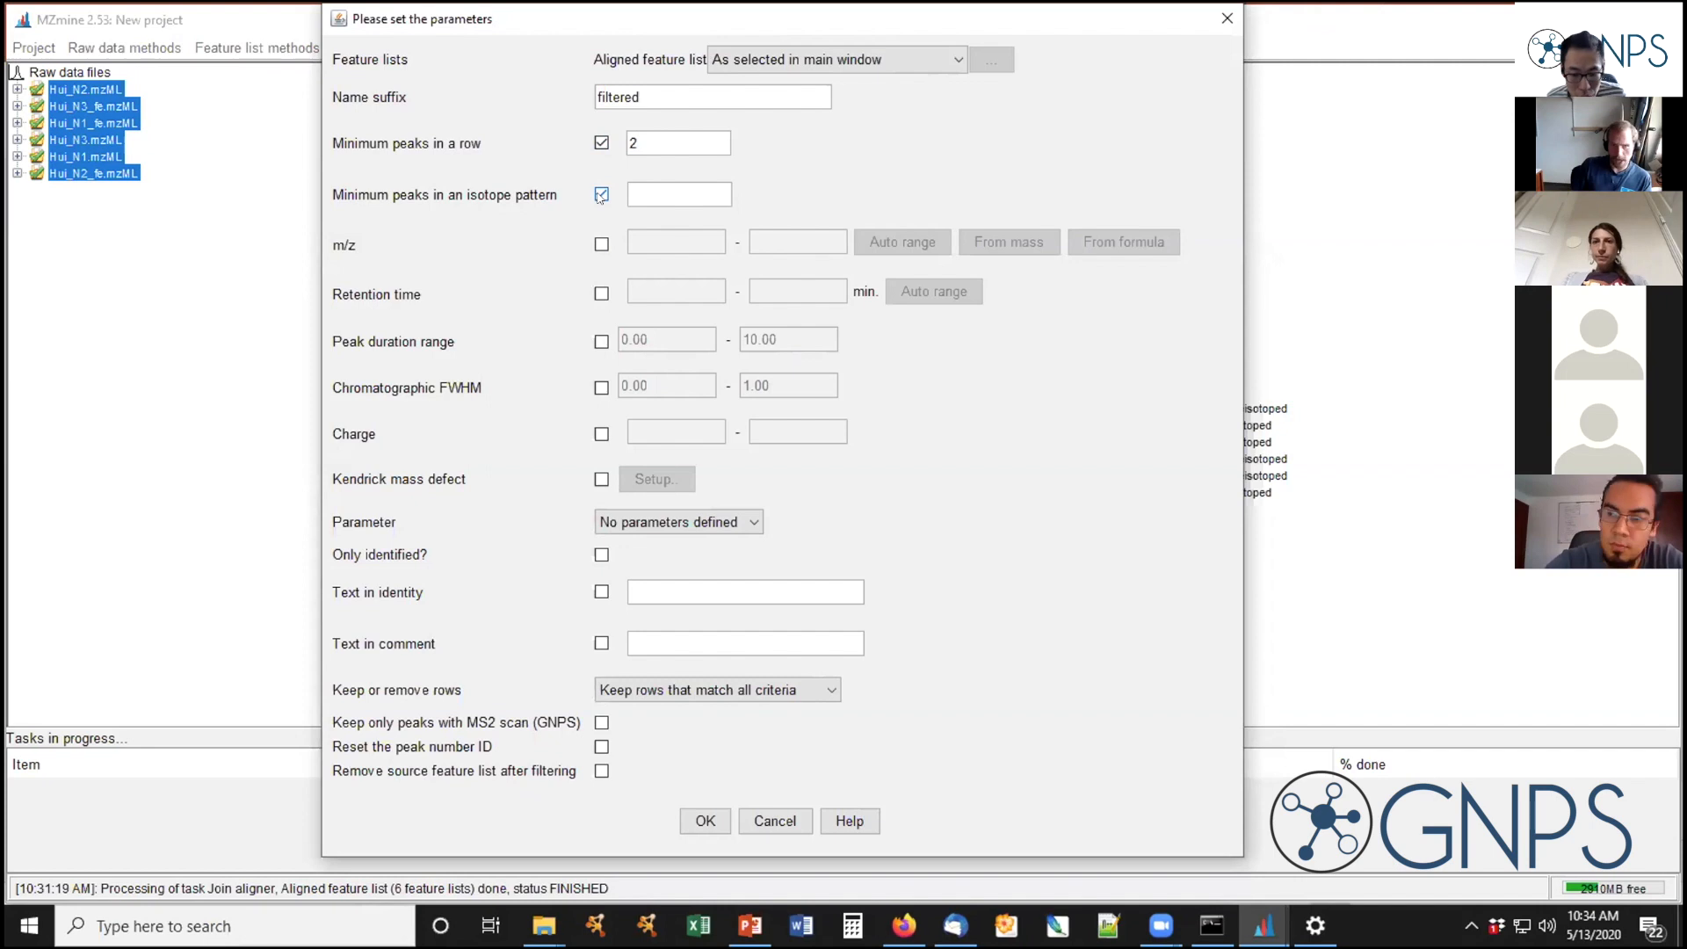
{"action": "left_click", "coordinate": [651, 191]}
{"action": "type", "text": "1"}
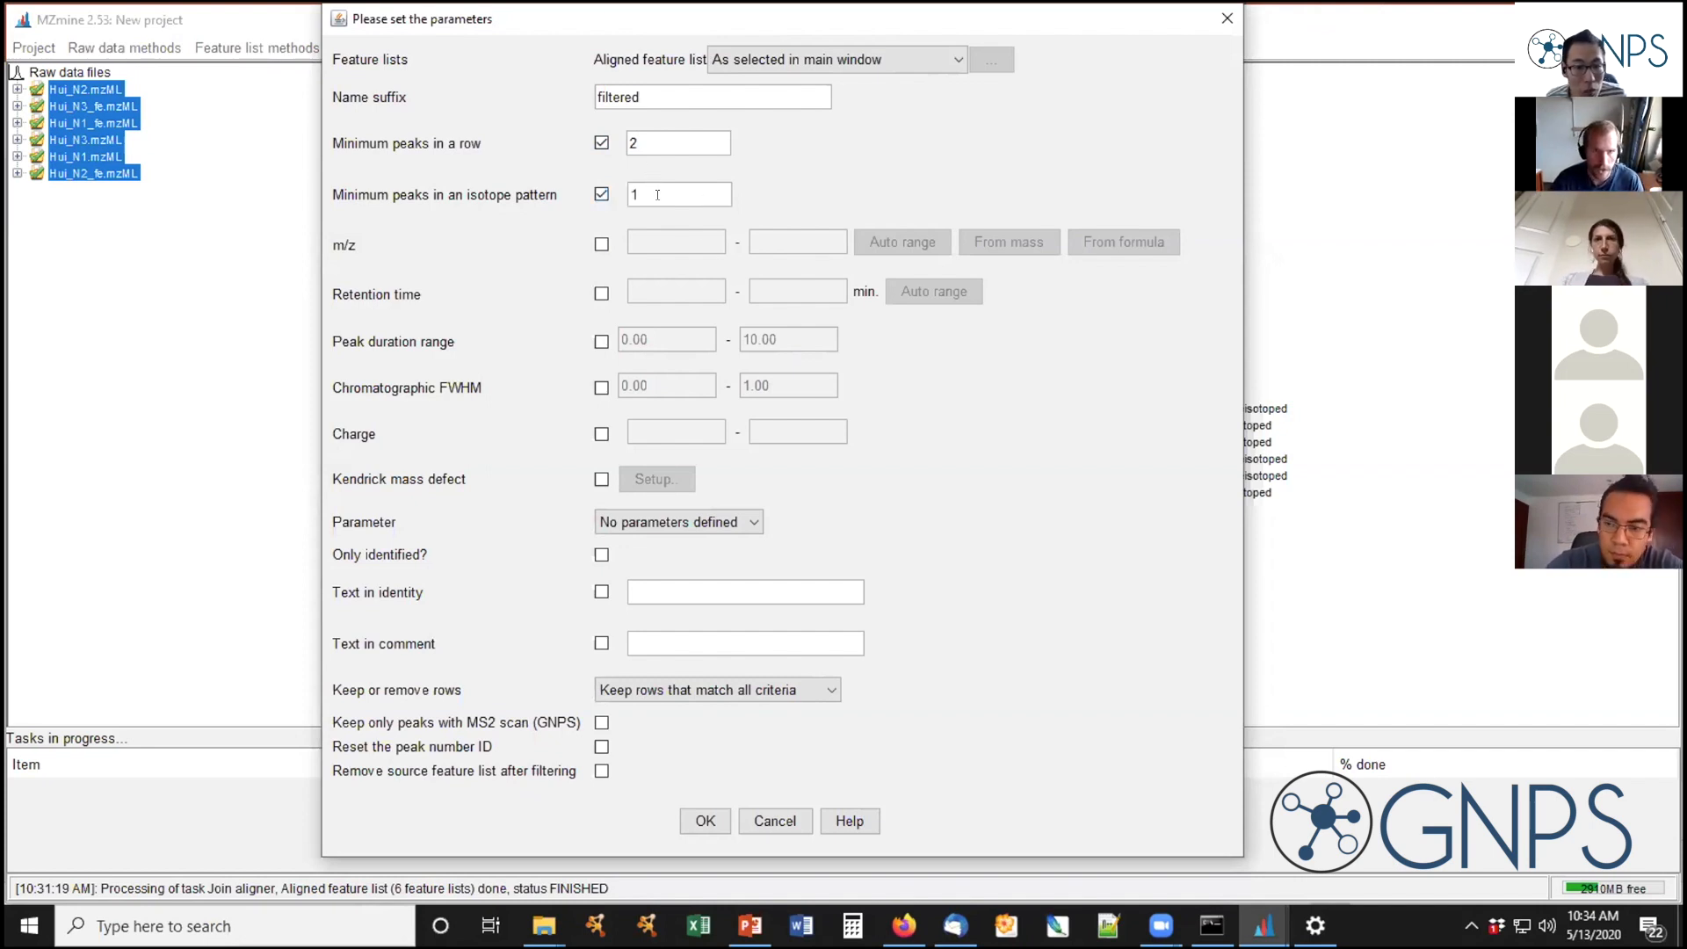
{"action": "left_click_drag", "start_coordinate": [657, 194], "coordinate": [547, 182]}
{"action": "type", "text": "2"}
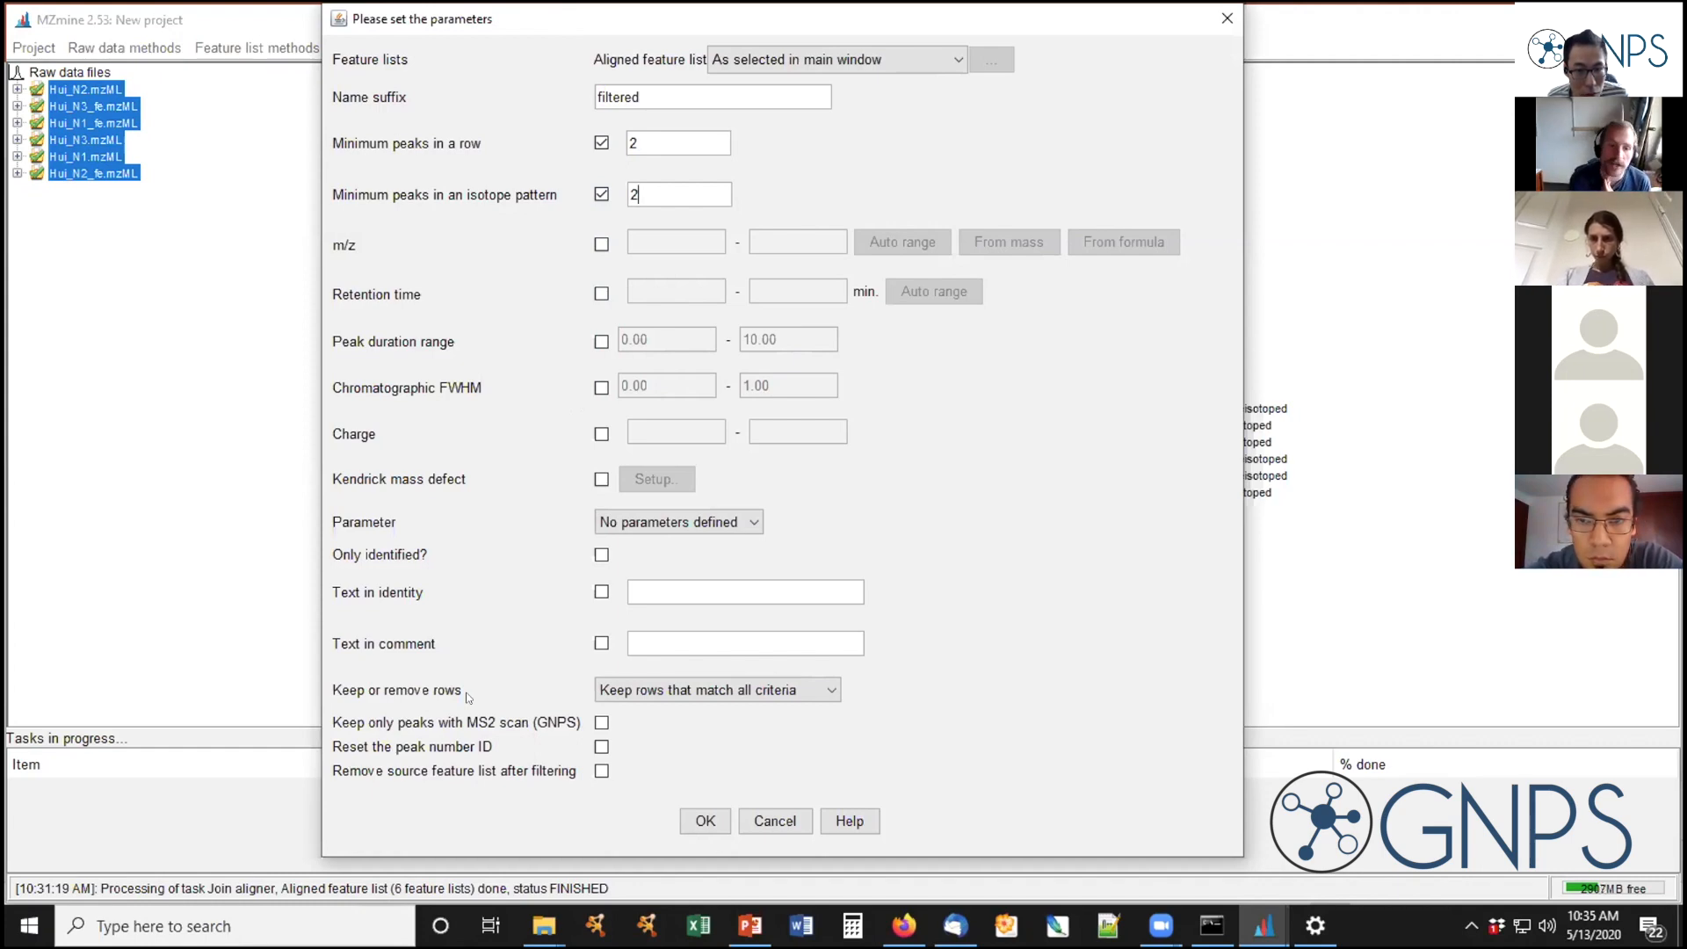
Restrict the row filter to peaks with an MS2 scan (GNPS) and run it on the aligned feature list
{"action": "left_click", "coordinate": [600, 723]}
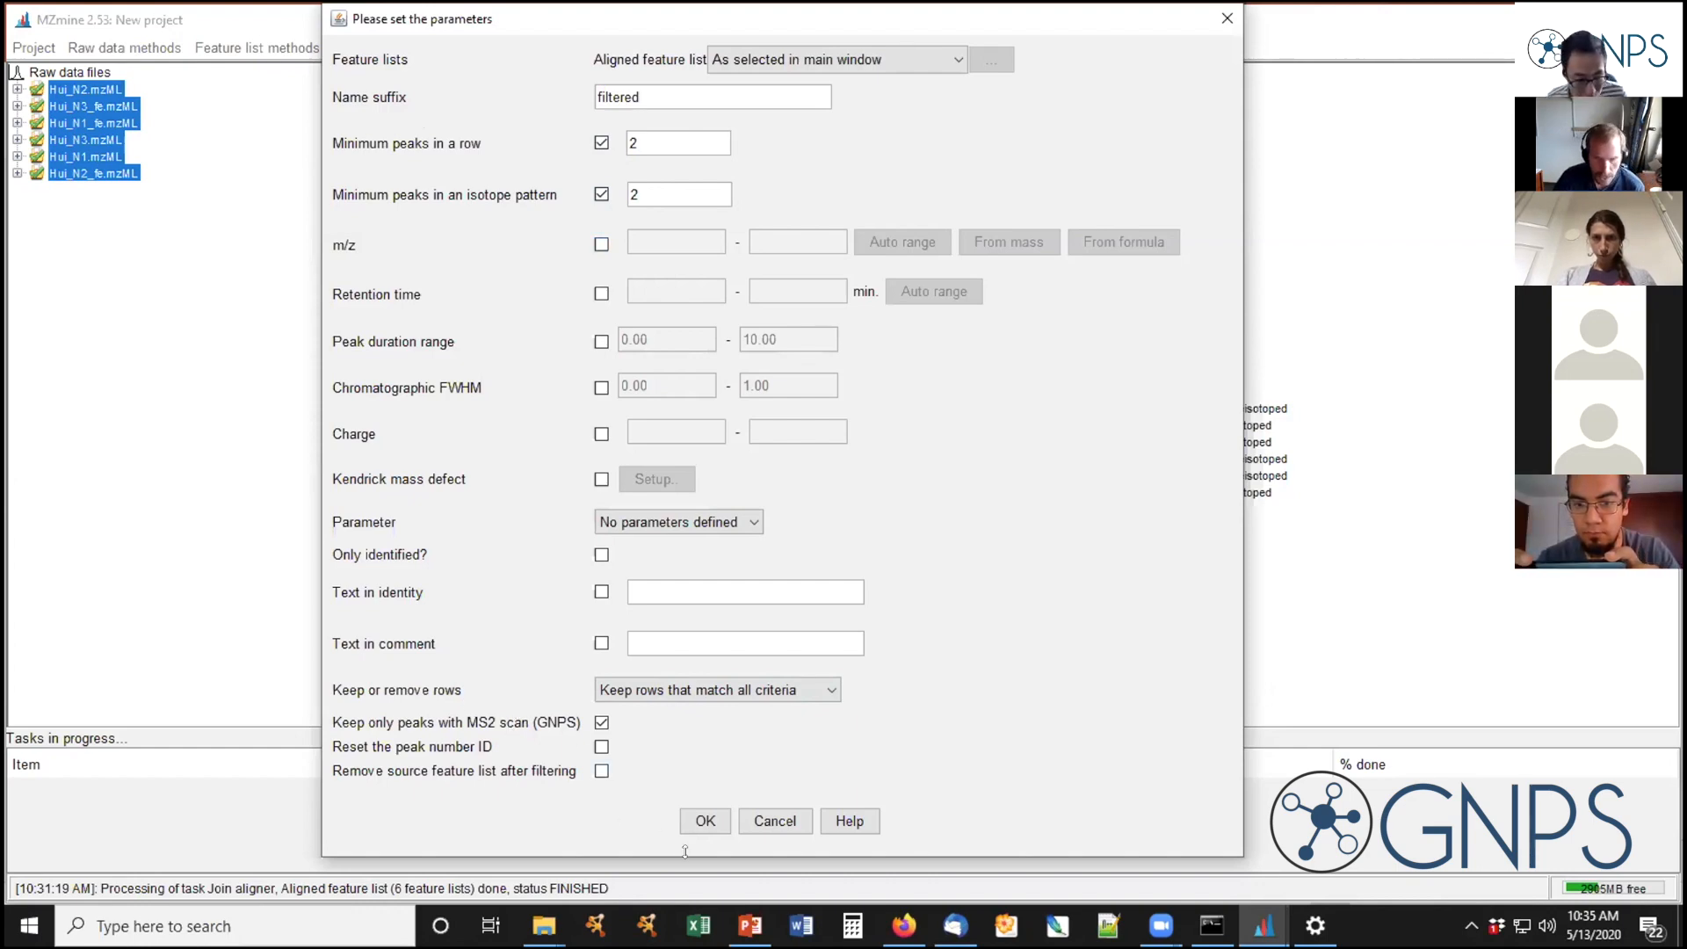
{"action": "left_click", "coordinate": [712, 821]}
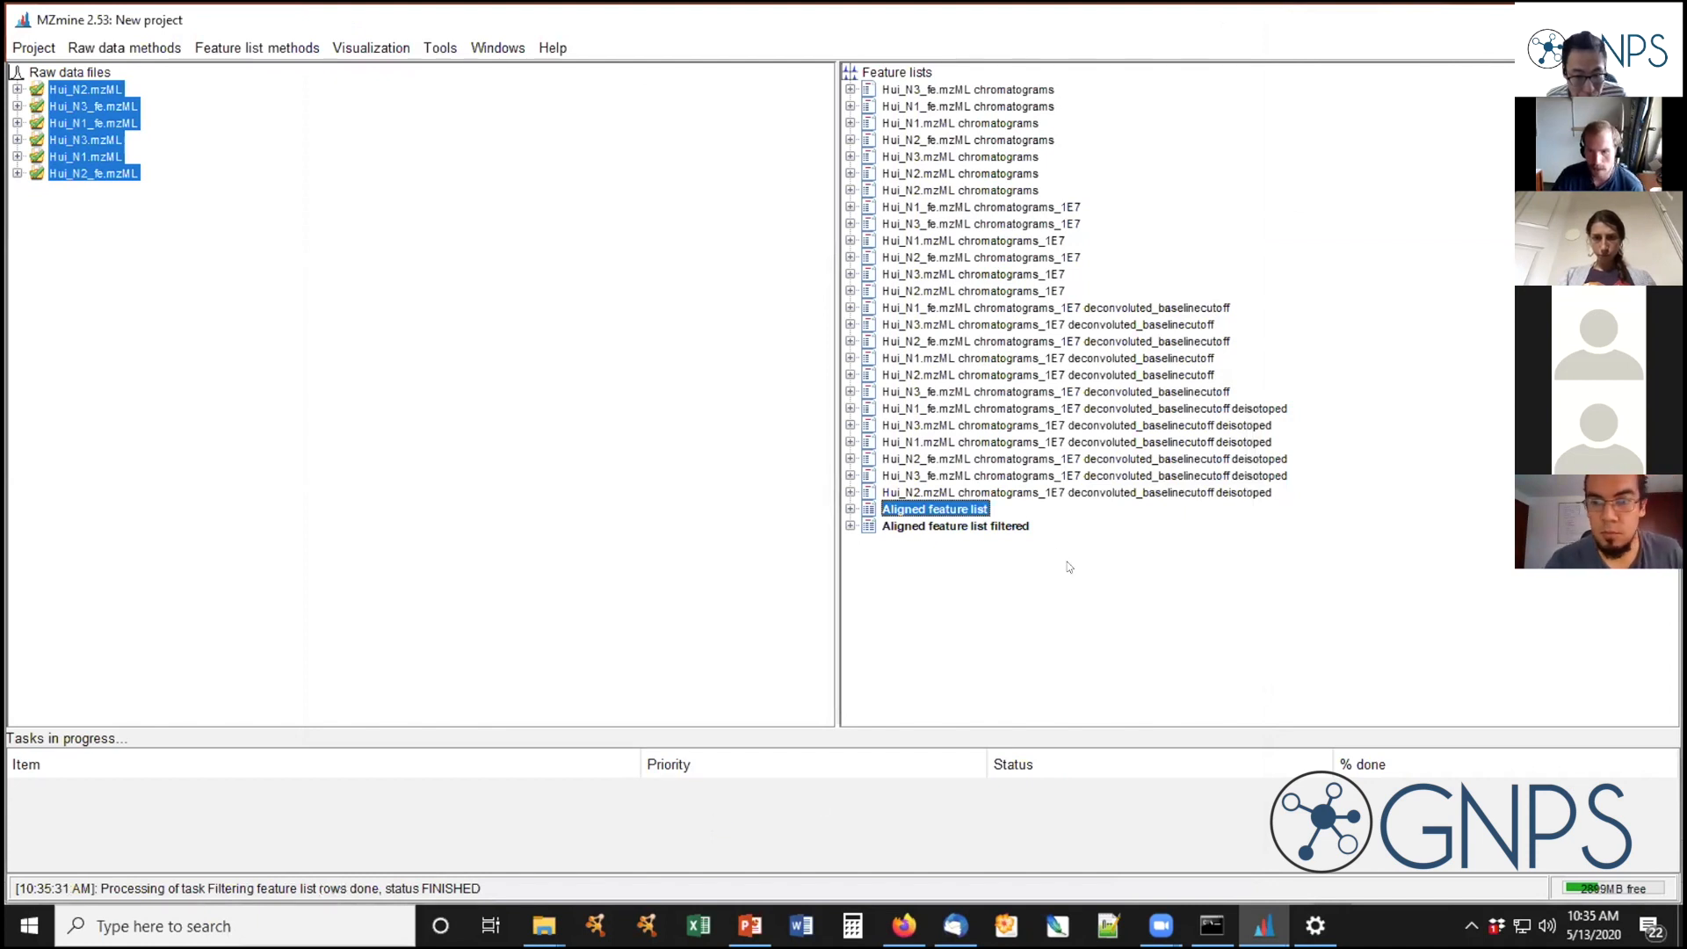
Open the filtered aligned feature list, review its features and peak shapes, and close it
{"action": "left_click", "coordinate": [964, 528]}
{"action": "left_click", "coordinate": [971, 512]}
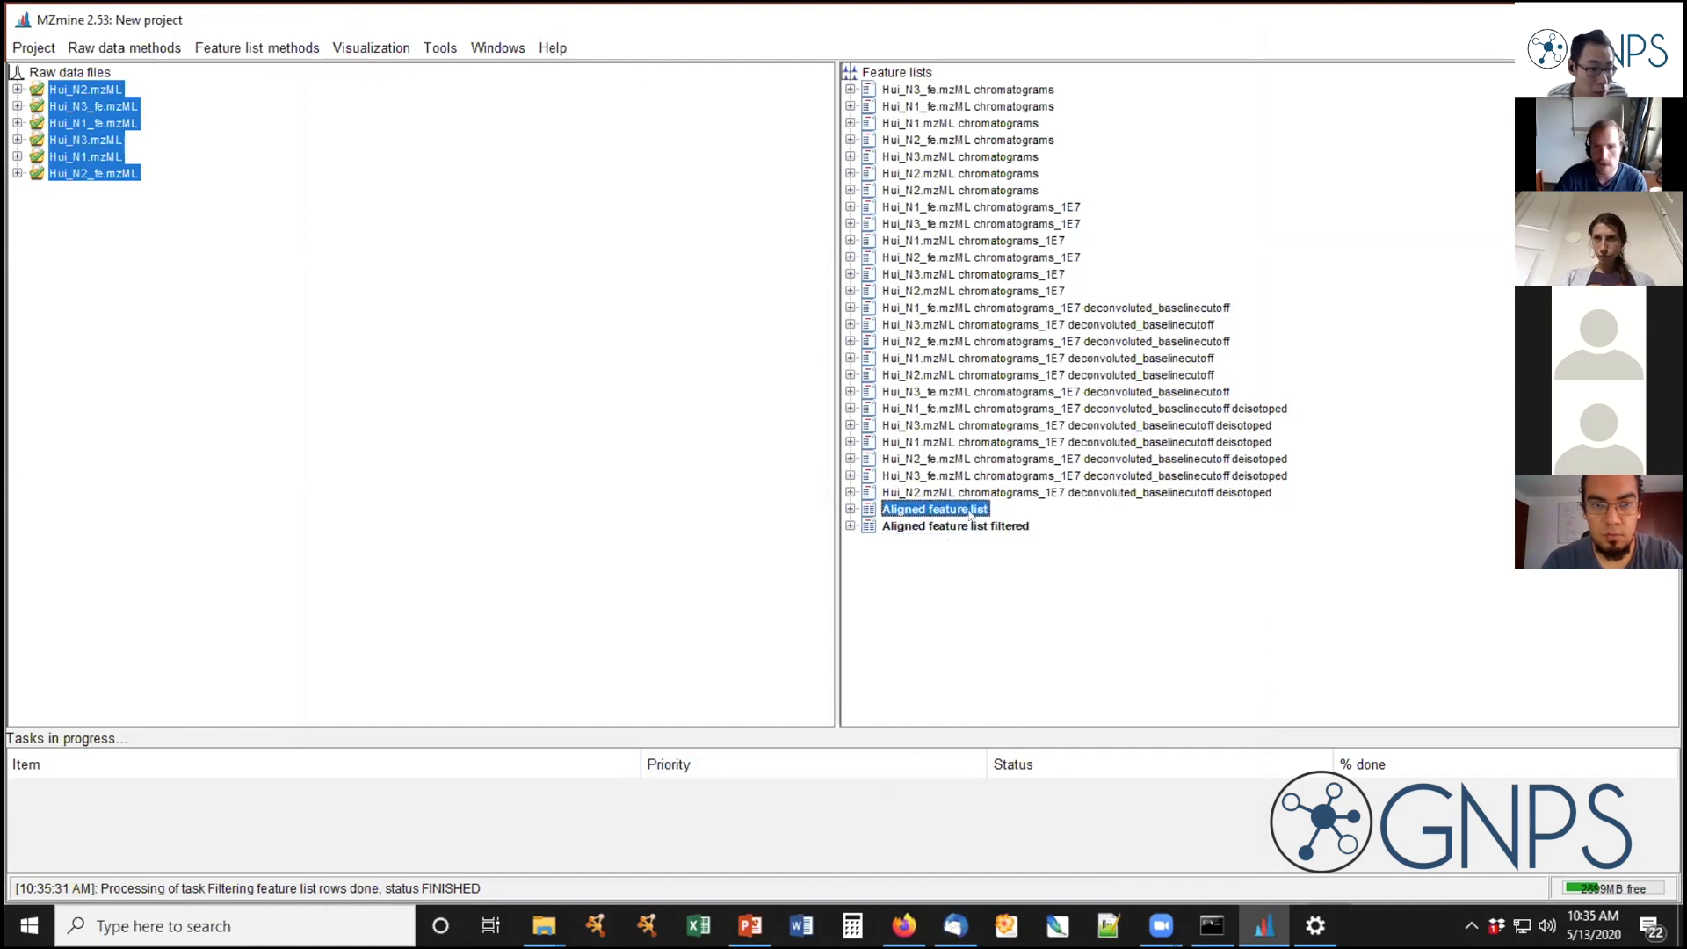
{"action": "double_click", "coordinate": [977, 521]}
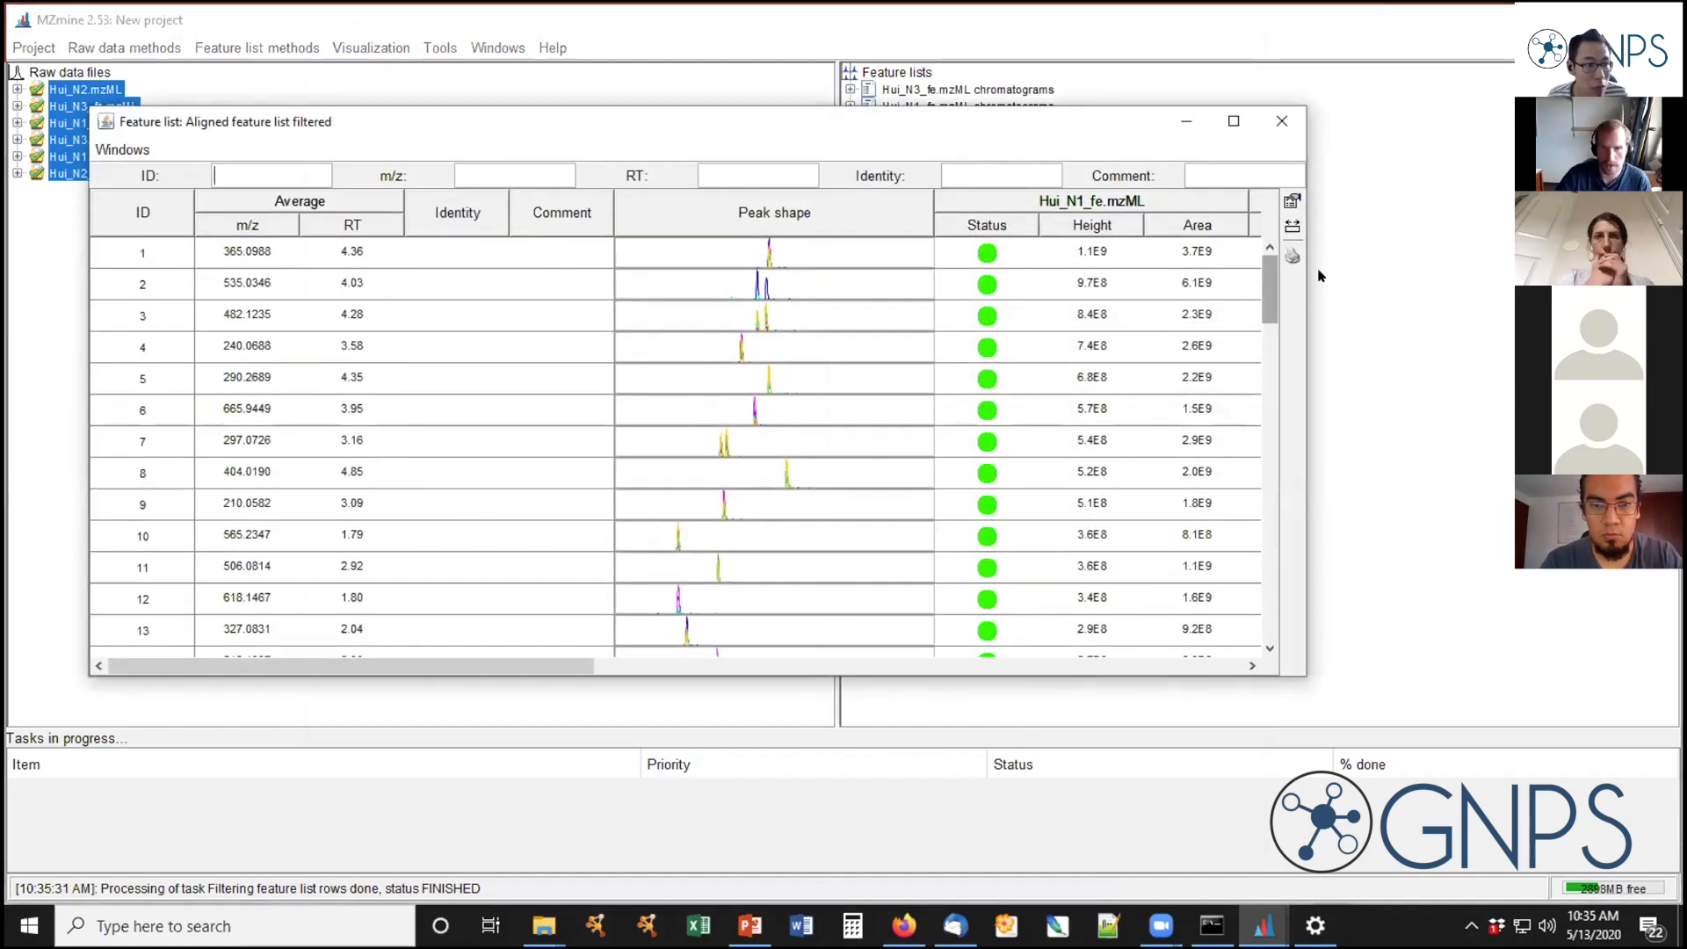
{"action": "left_click_drag", "start_coordinate": [1265, 264], "coordinate": [1279, 107]}
{"action": "left_click", "coordinate": [1282, 120]}
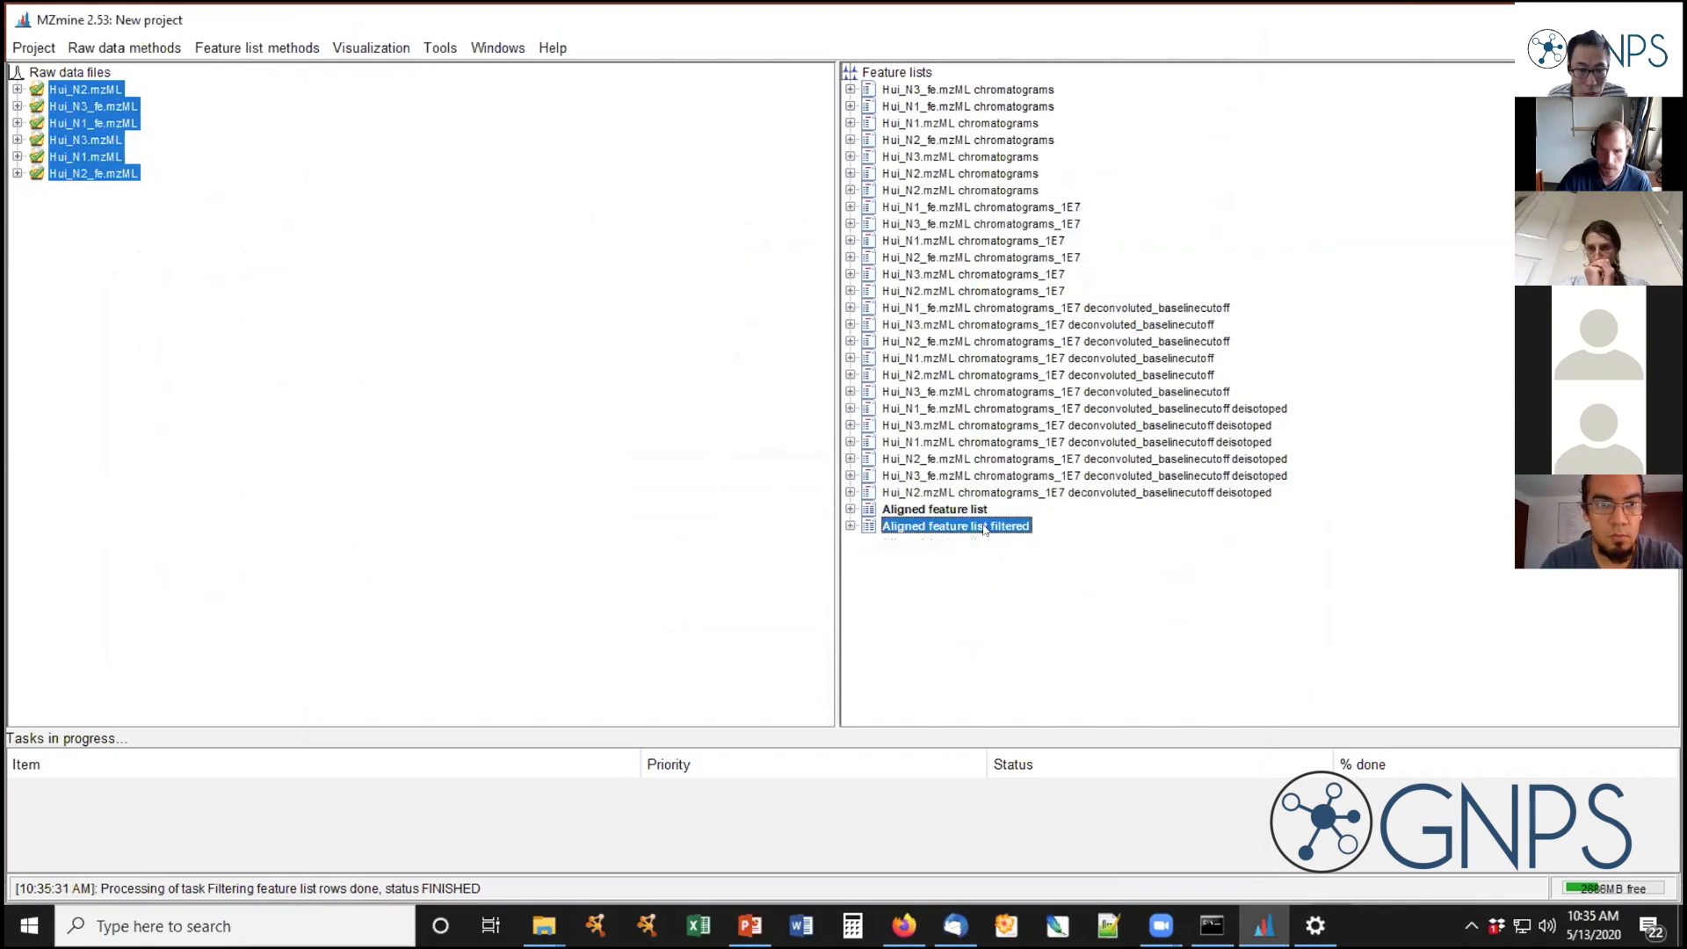
Compare the number of rows in the feature list information of the filtered and the unfiltered aligned lists
{"action": "right_click", "coordinate": [984, 527]}
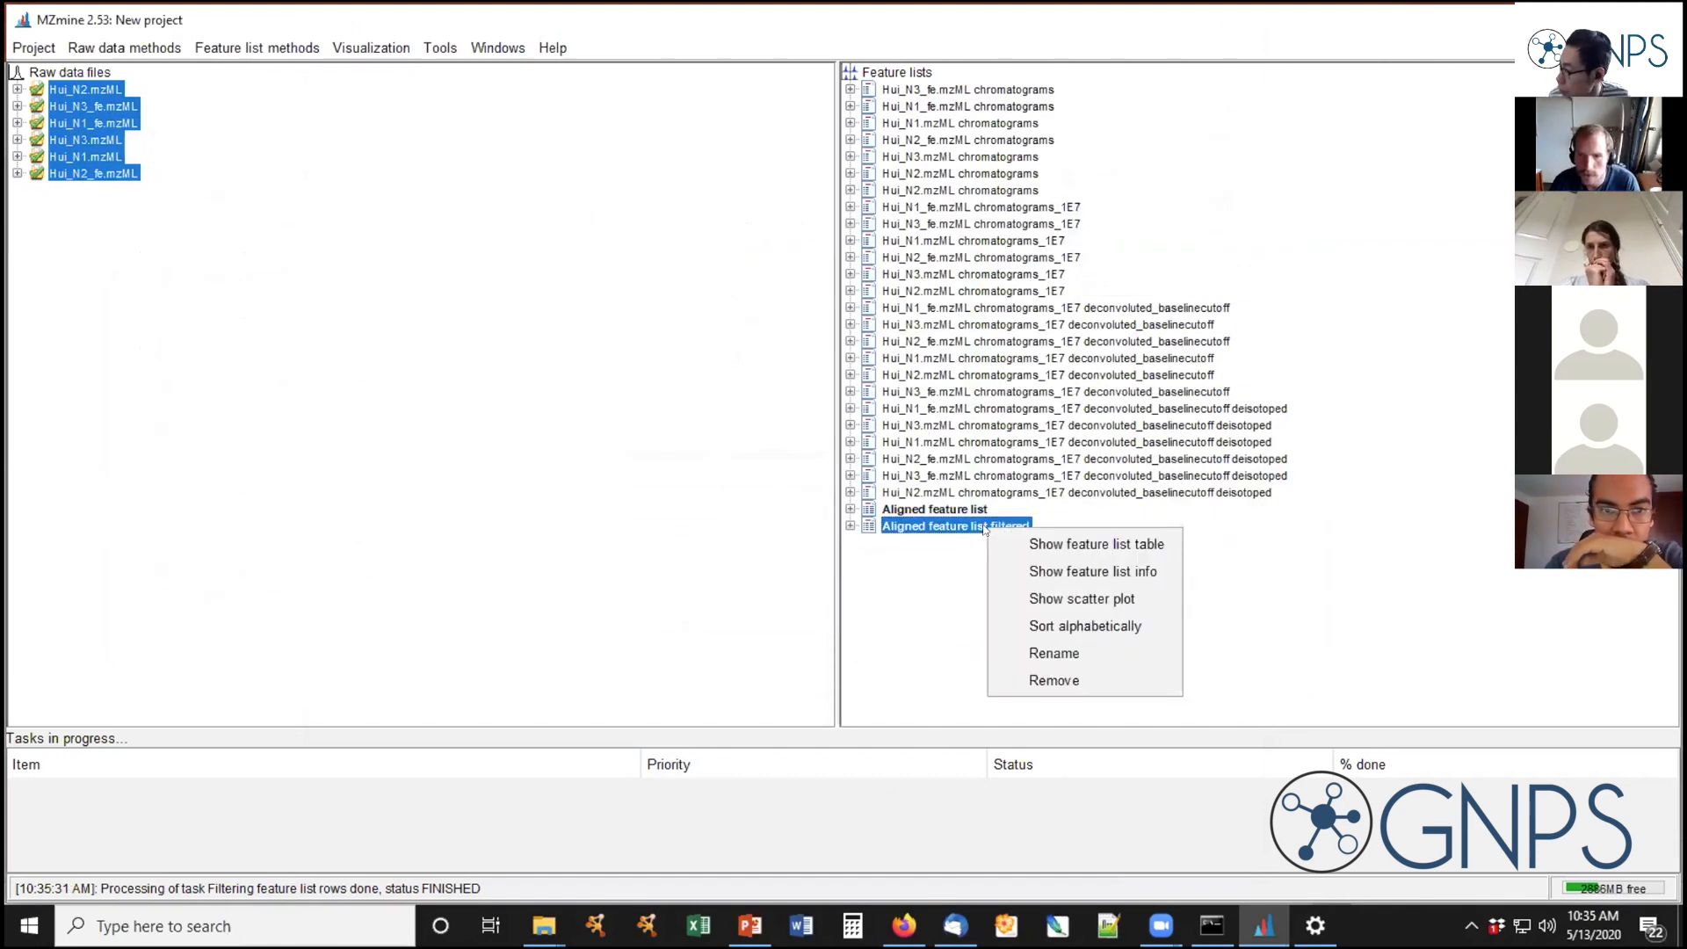
{"action": "left_click", "coordinate": [1054, 569]}
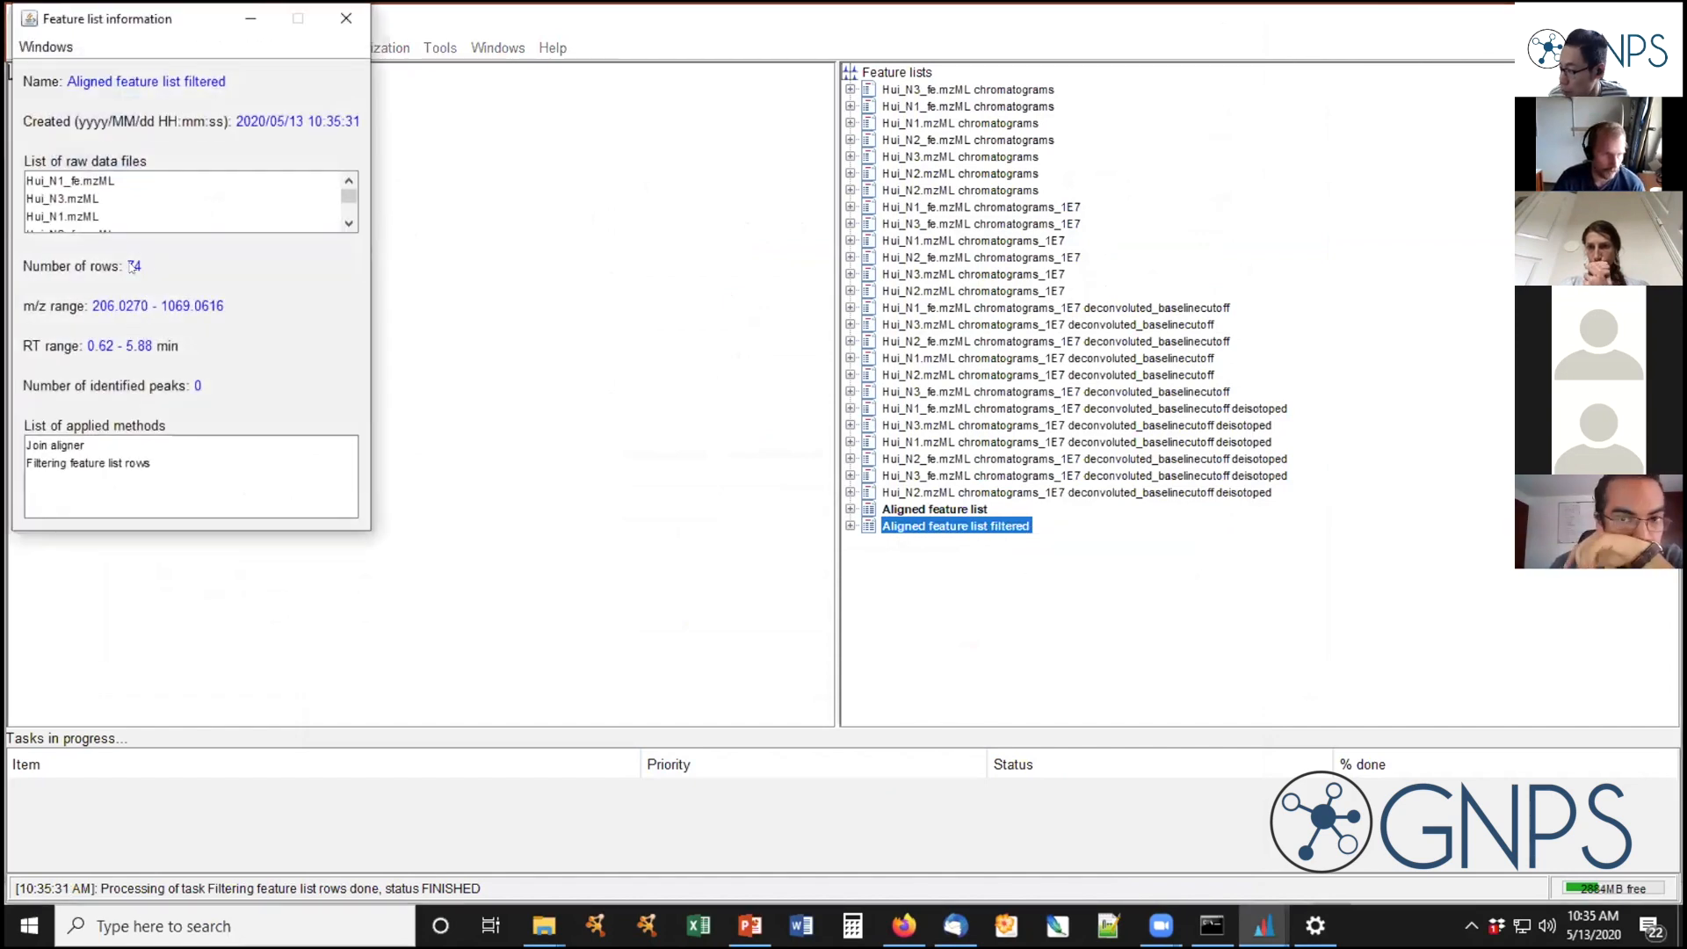
{"action": "left_click", "coordinate": [346, 17]}
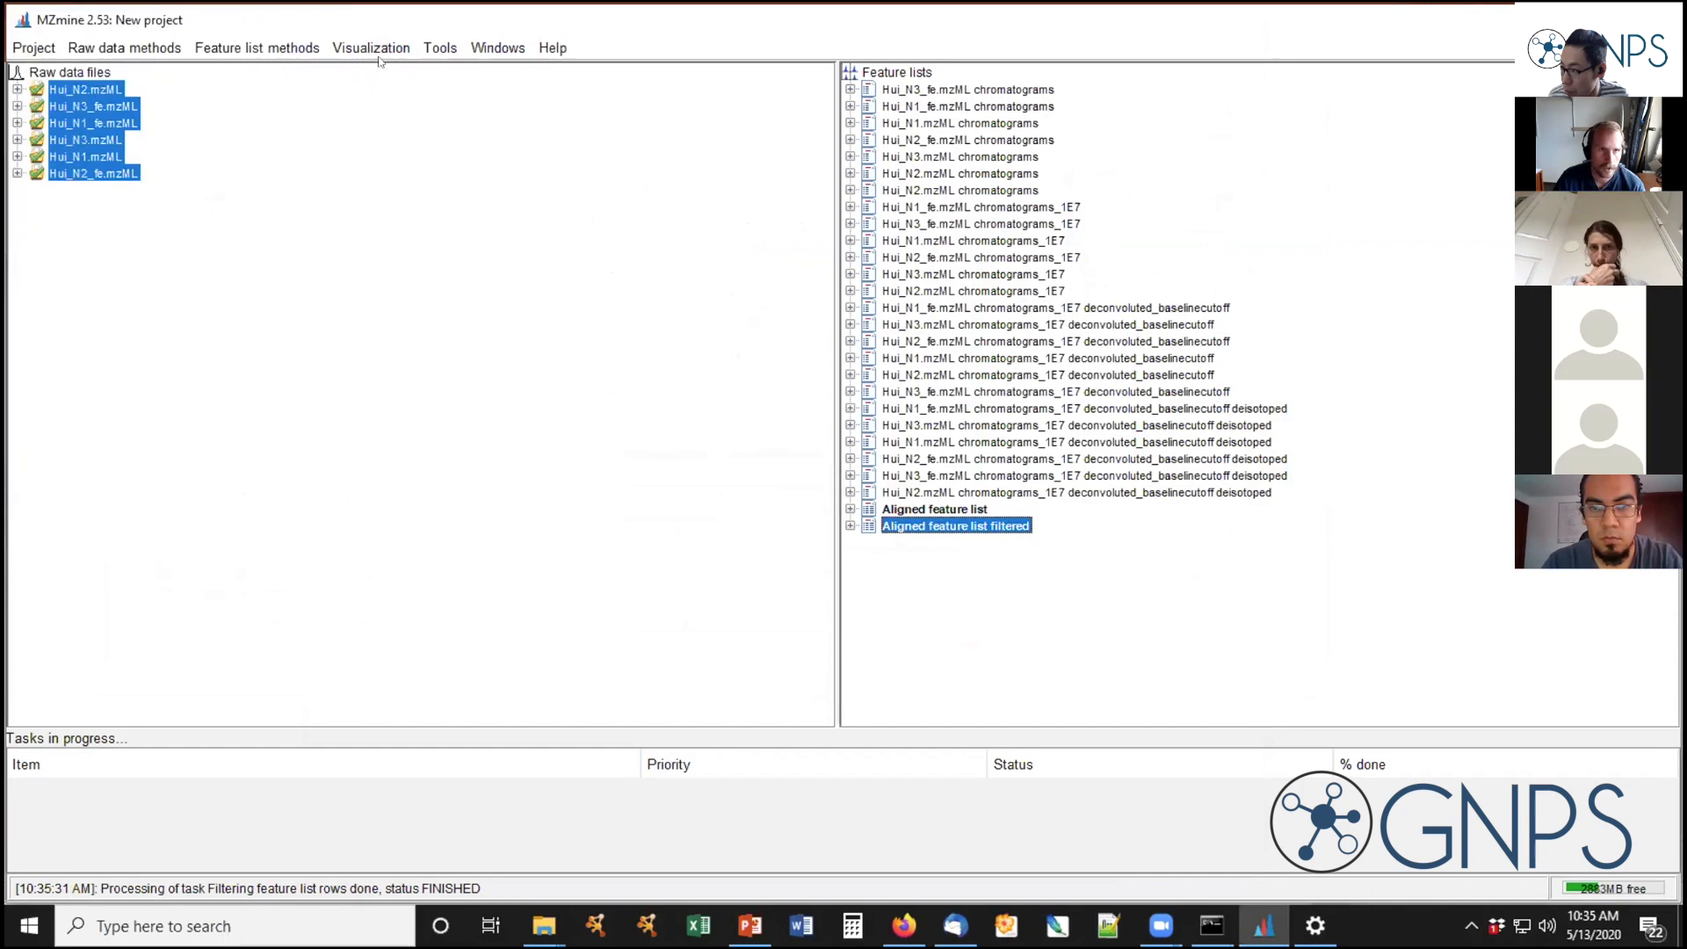
{"action": "left_click", "coordinate": [970, 508]}
{"action": "right_click", "coordinate": [970, 508]}
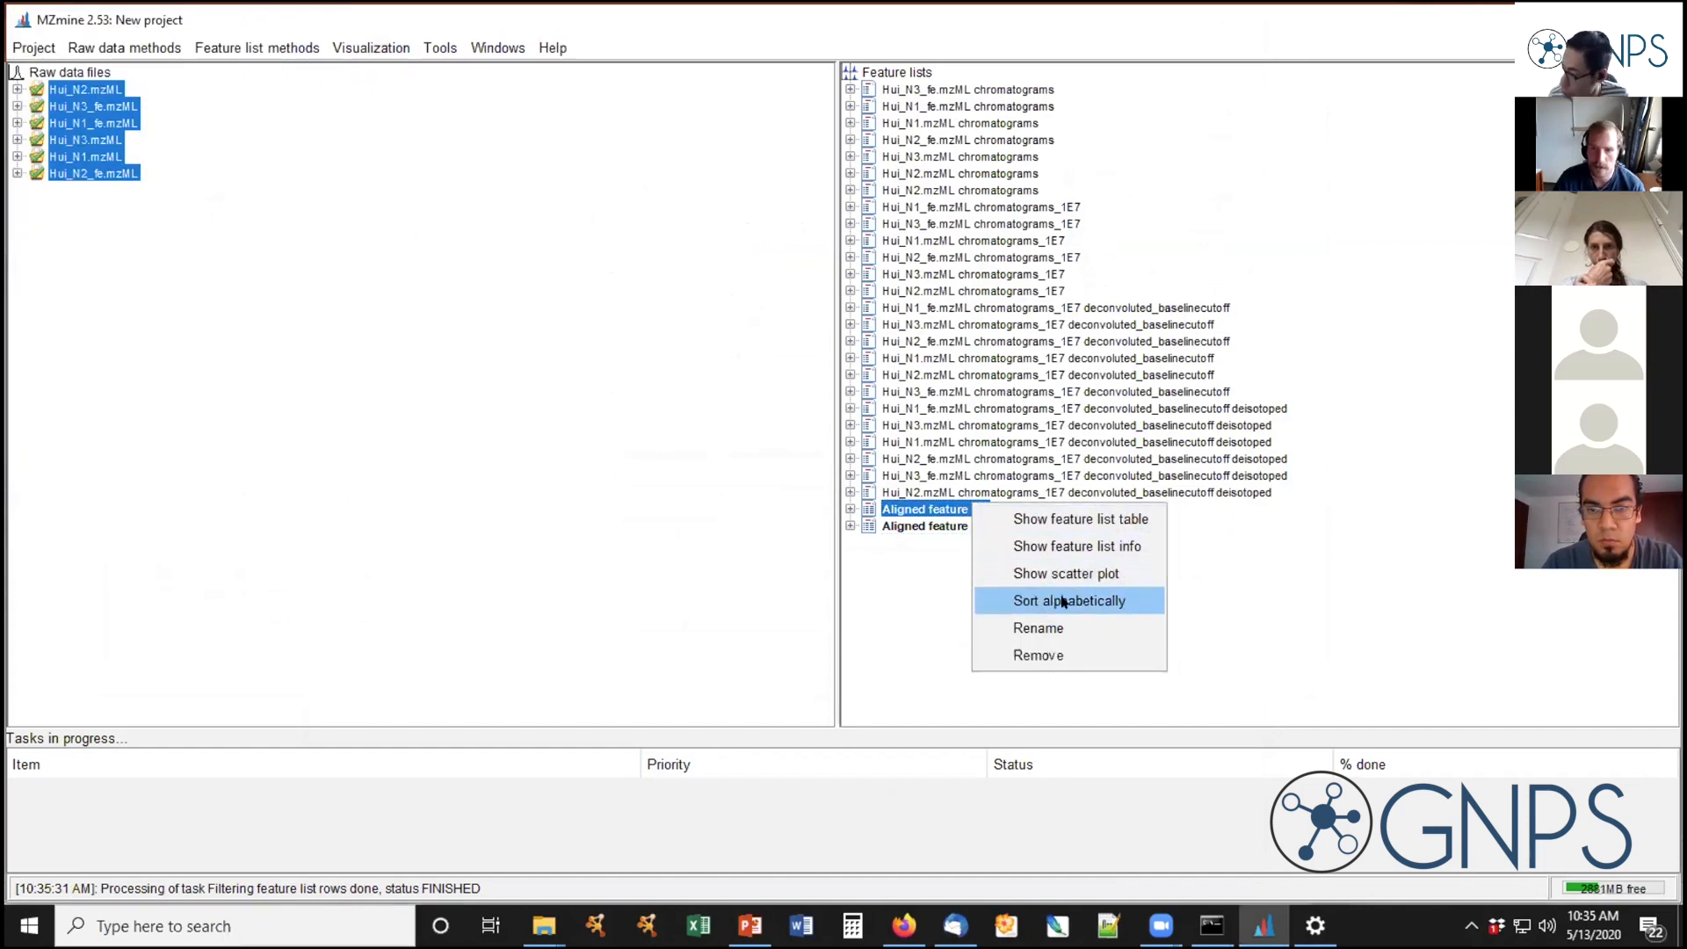
{"action": "left_click", "coordinate": [1063, 546]}
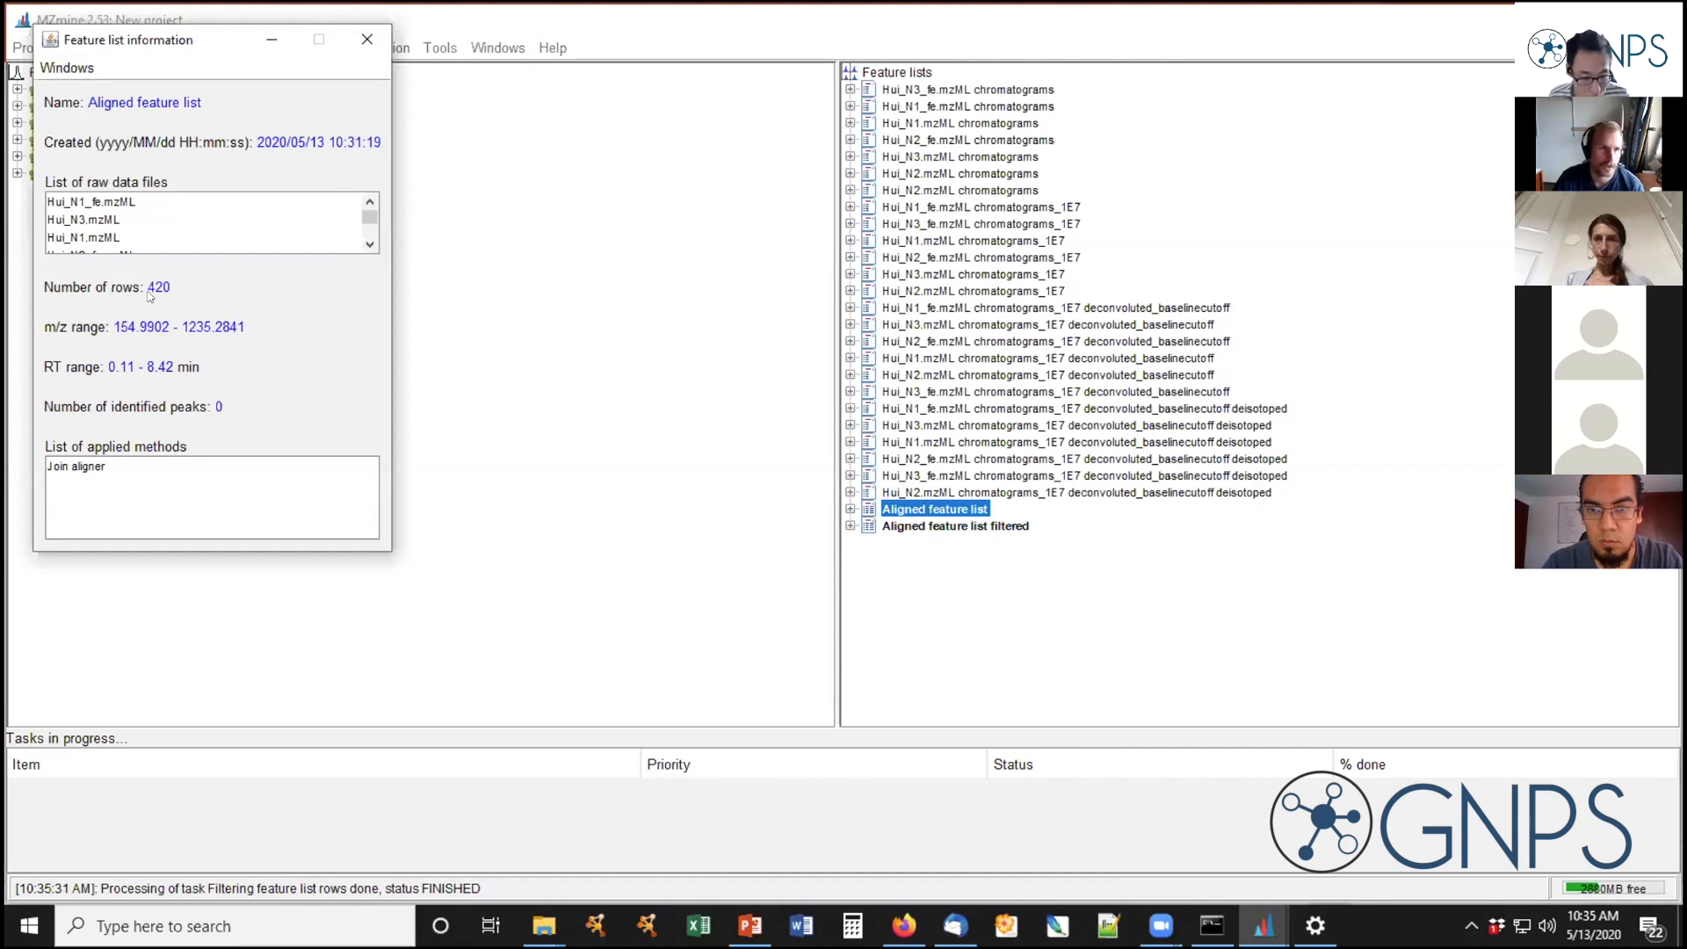
{"action": "left_click", "coordinate": [367, 39]}
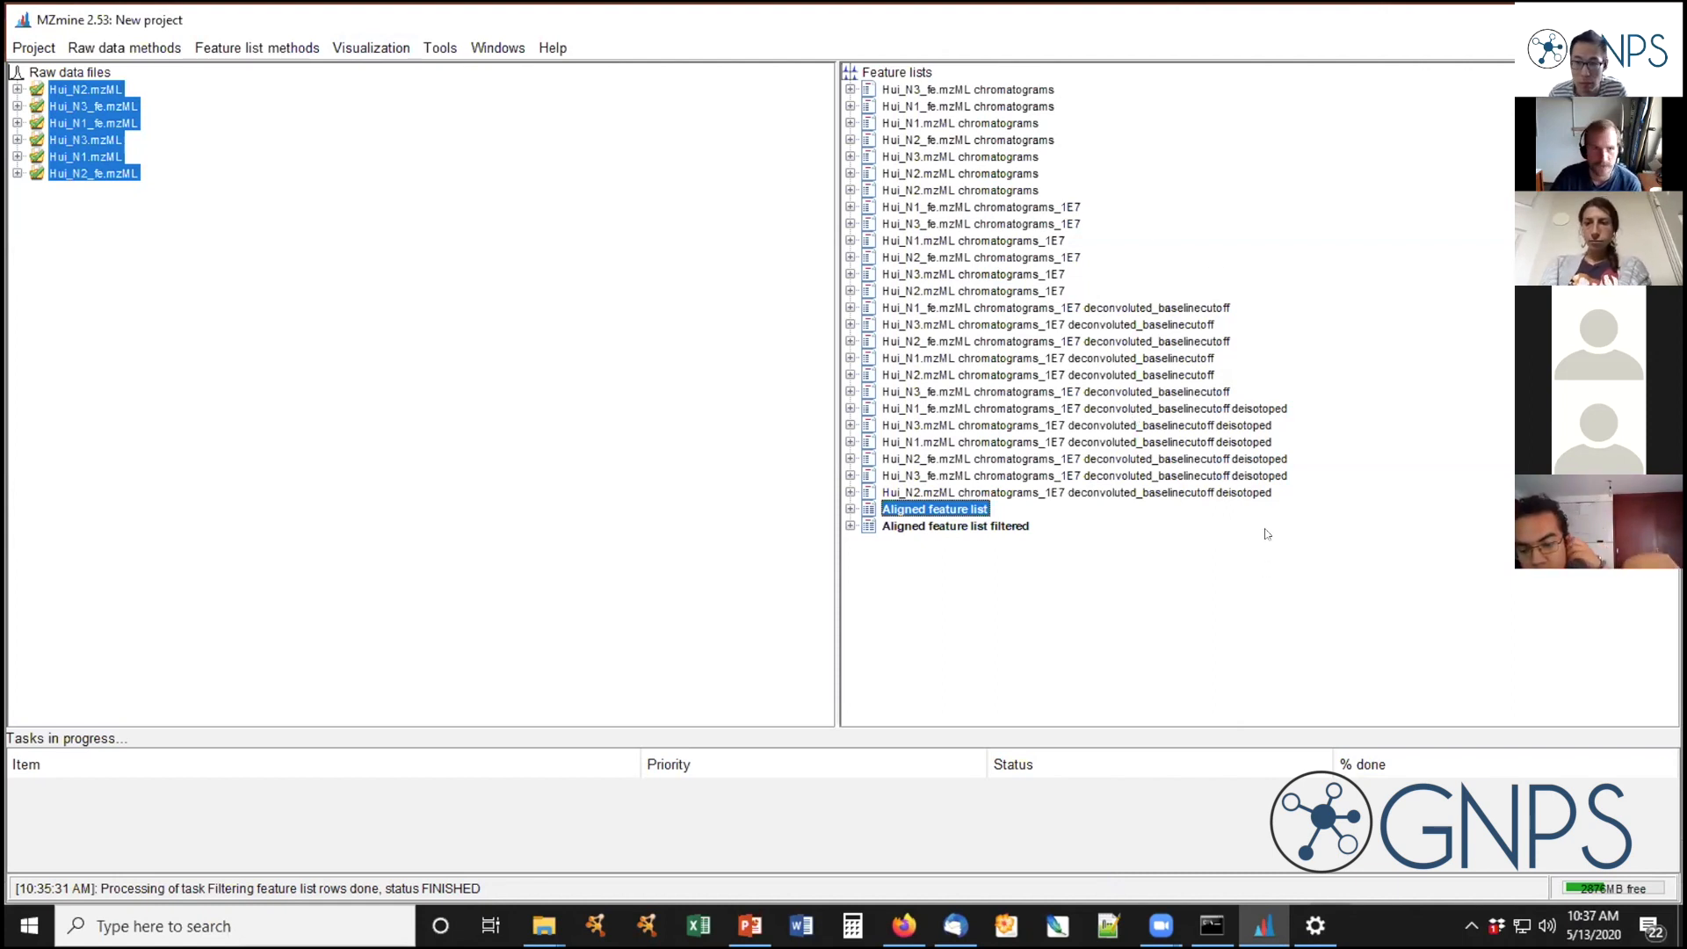
Start the Peak finder gap filling on the filtered aligned feature list with an intensity tolerance of 10%
{"action": "left_click", "coordinate": [1010, 527]}
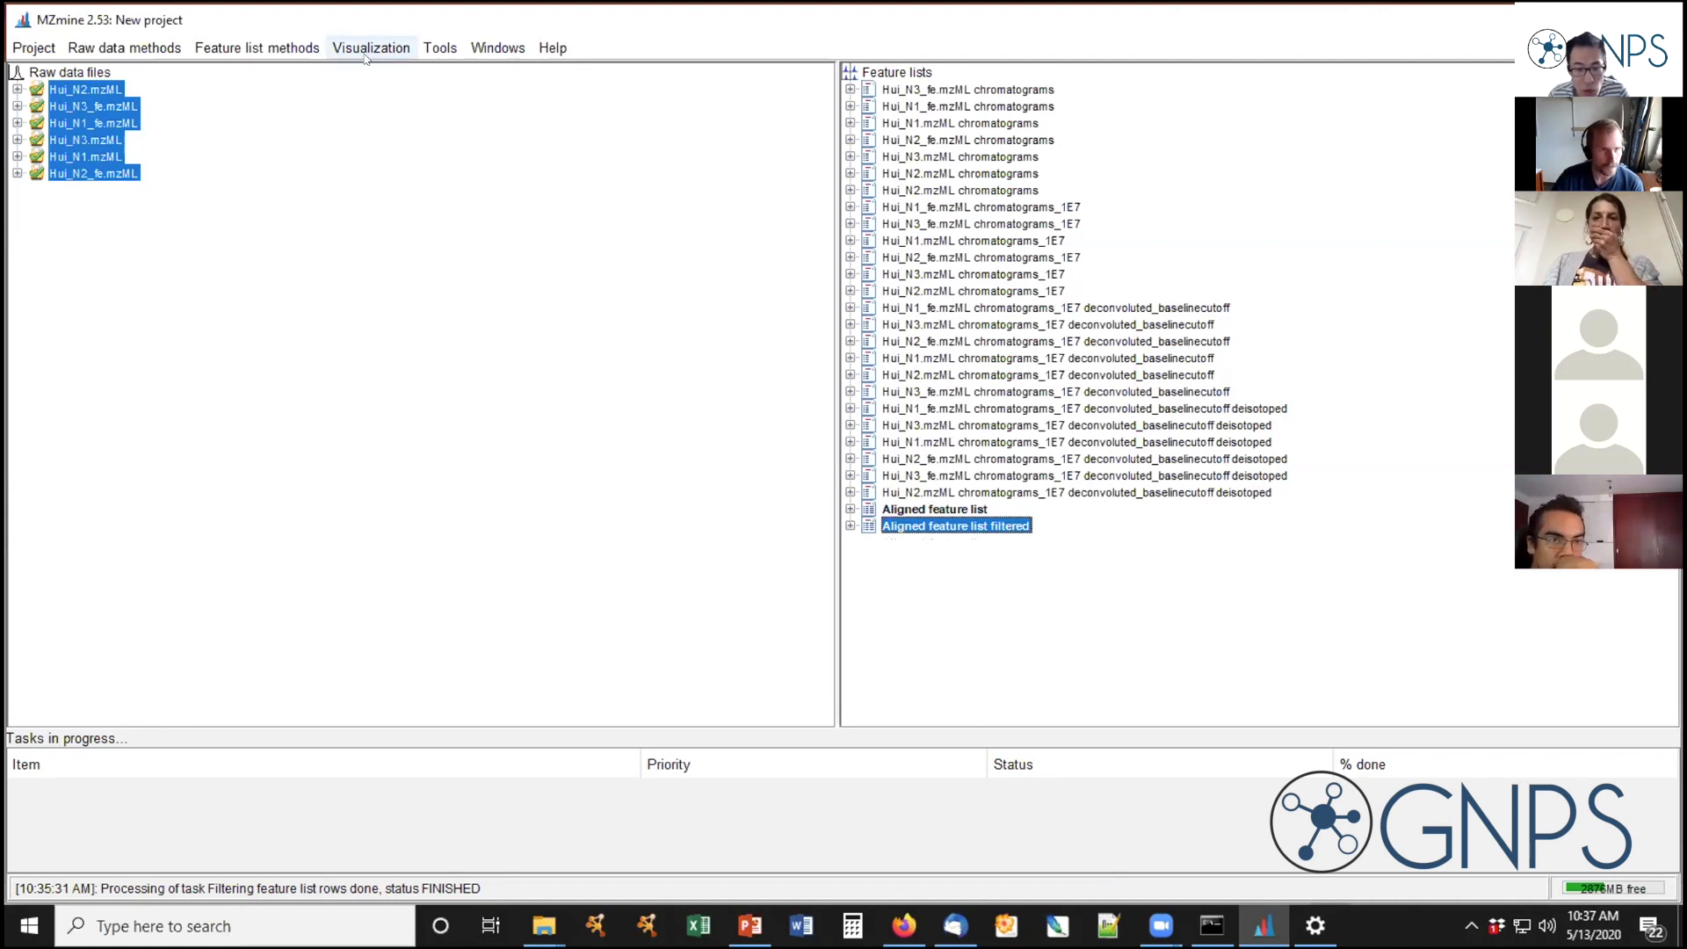
{"action": "left_click", "coordinate": [215, 48]}
{"action": "mouse_move", "coordinate": [282, 158]}
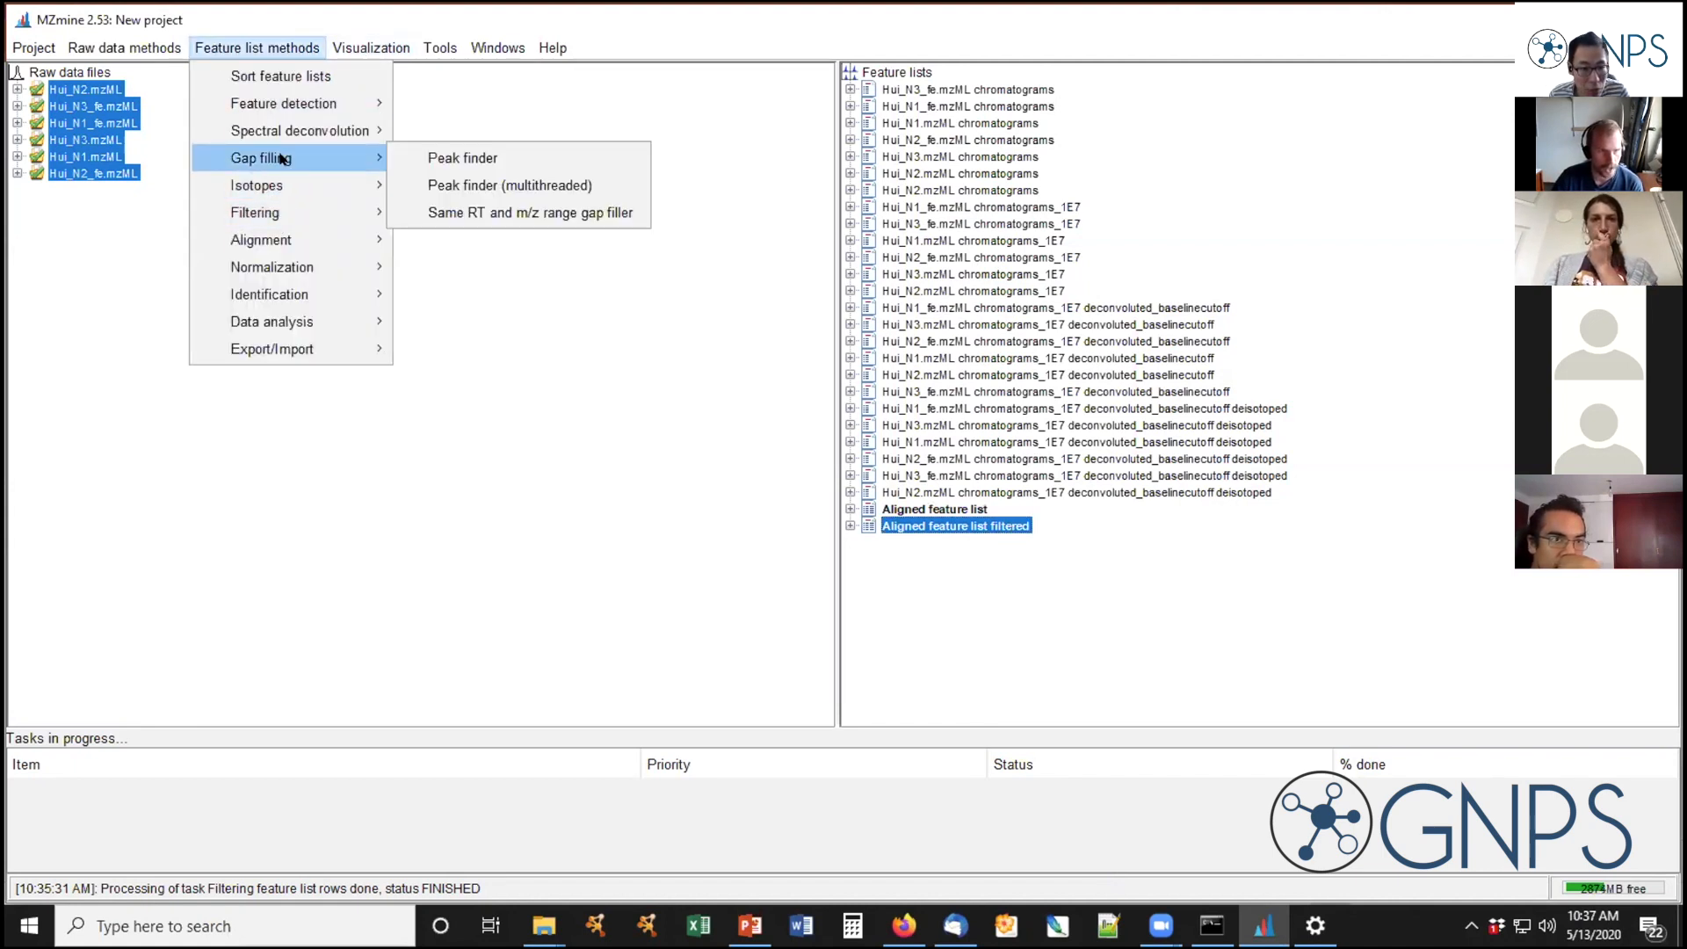
{"action": "left_click", "coordinate": [484, 158]}
{"action": "left_click", "coordinate": [767, 400]}
{"action": "type", "text": "10"}
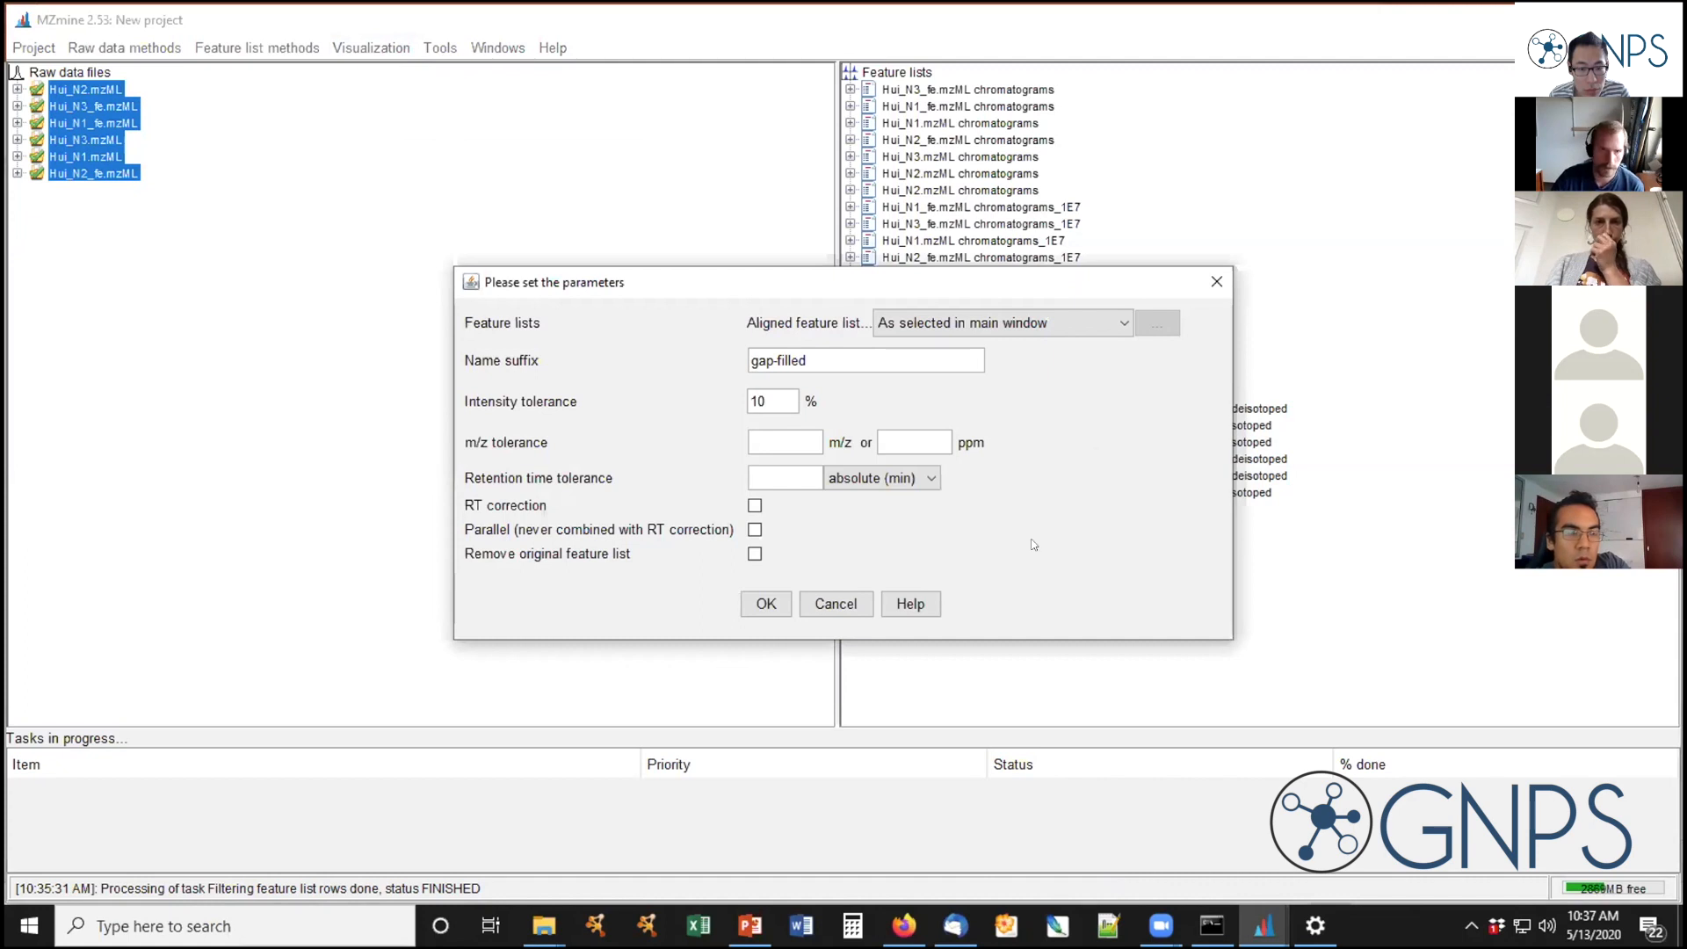
Set the gap filling's m/z tolerance to 0 m/z or 10 ppm and retention time tolerance to 0.1 min absolute, and run it
{"action": "left_click", "coordinate": [803, 441]}
{"action": "type", "text": "0"}
{"action": "key", "text": "Tab"}
{"action": "left_click", "coordinate": [769, 470]}
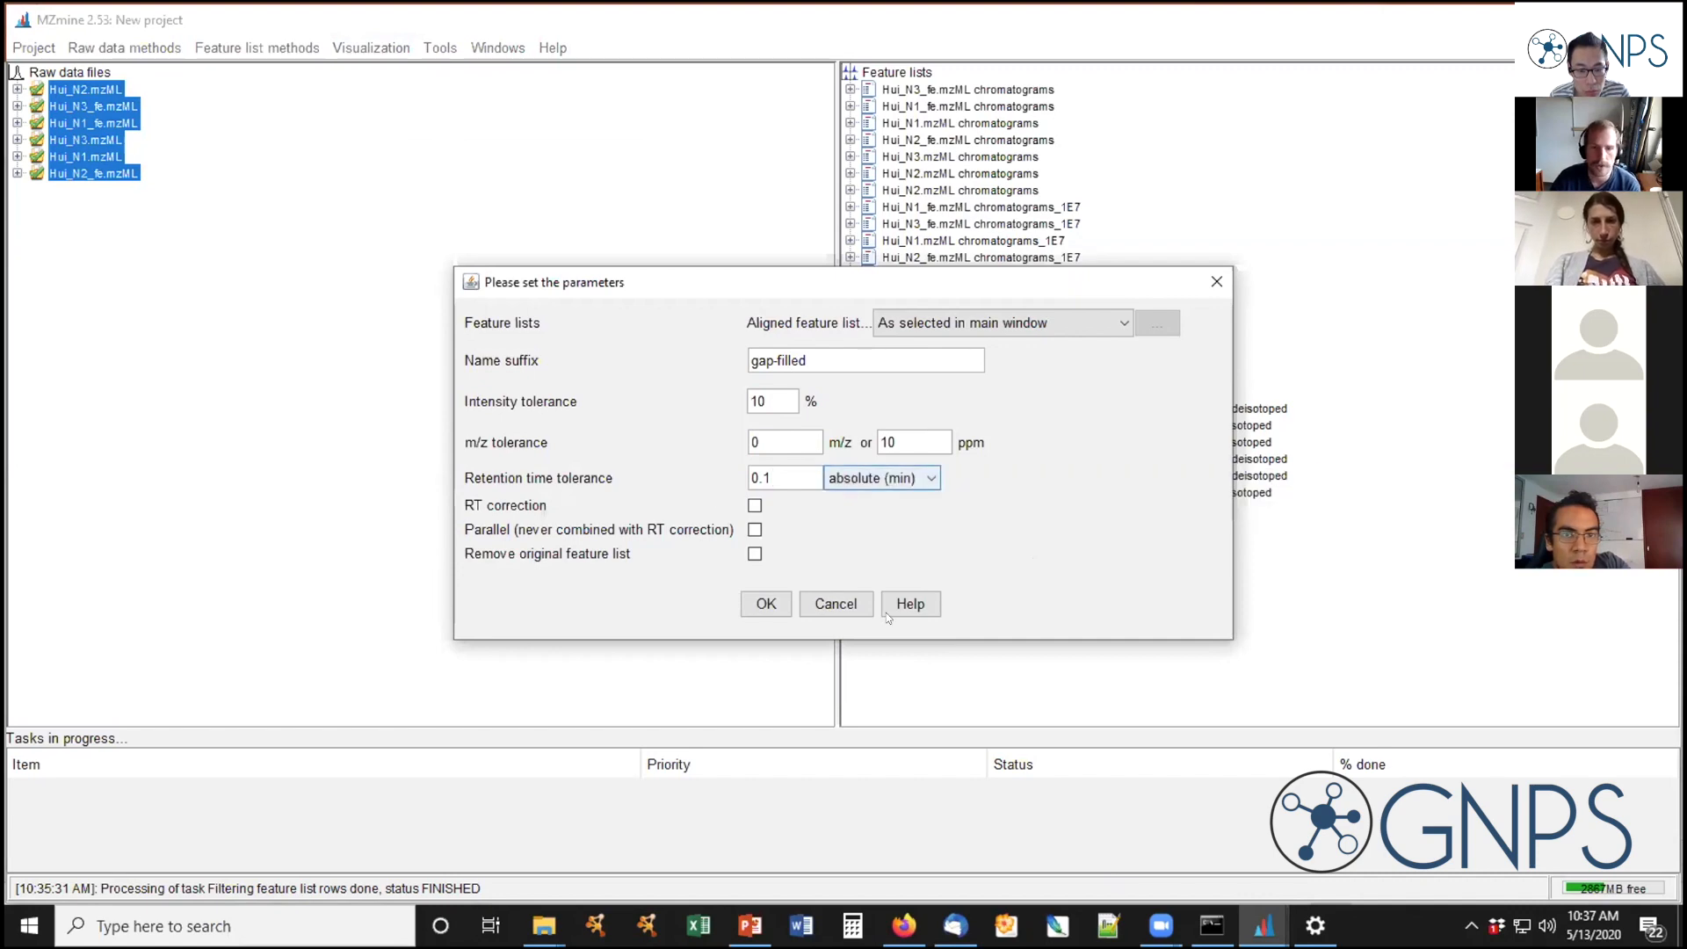
{"action": "left_click", "coordinate": [766, 603]}
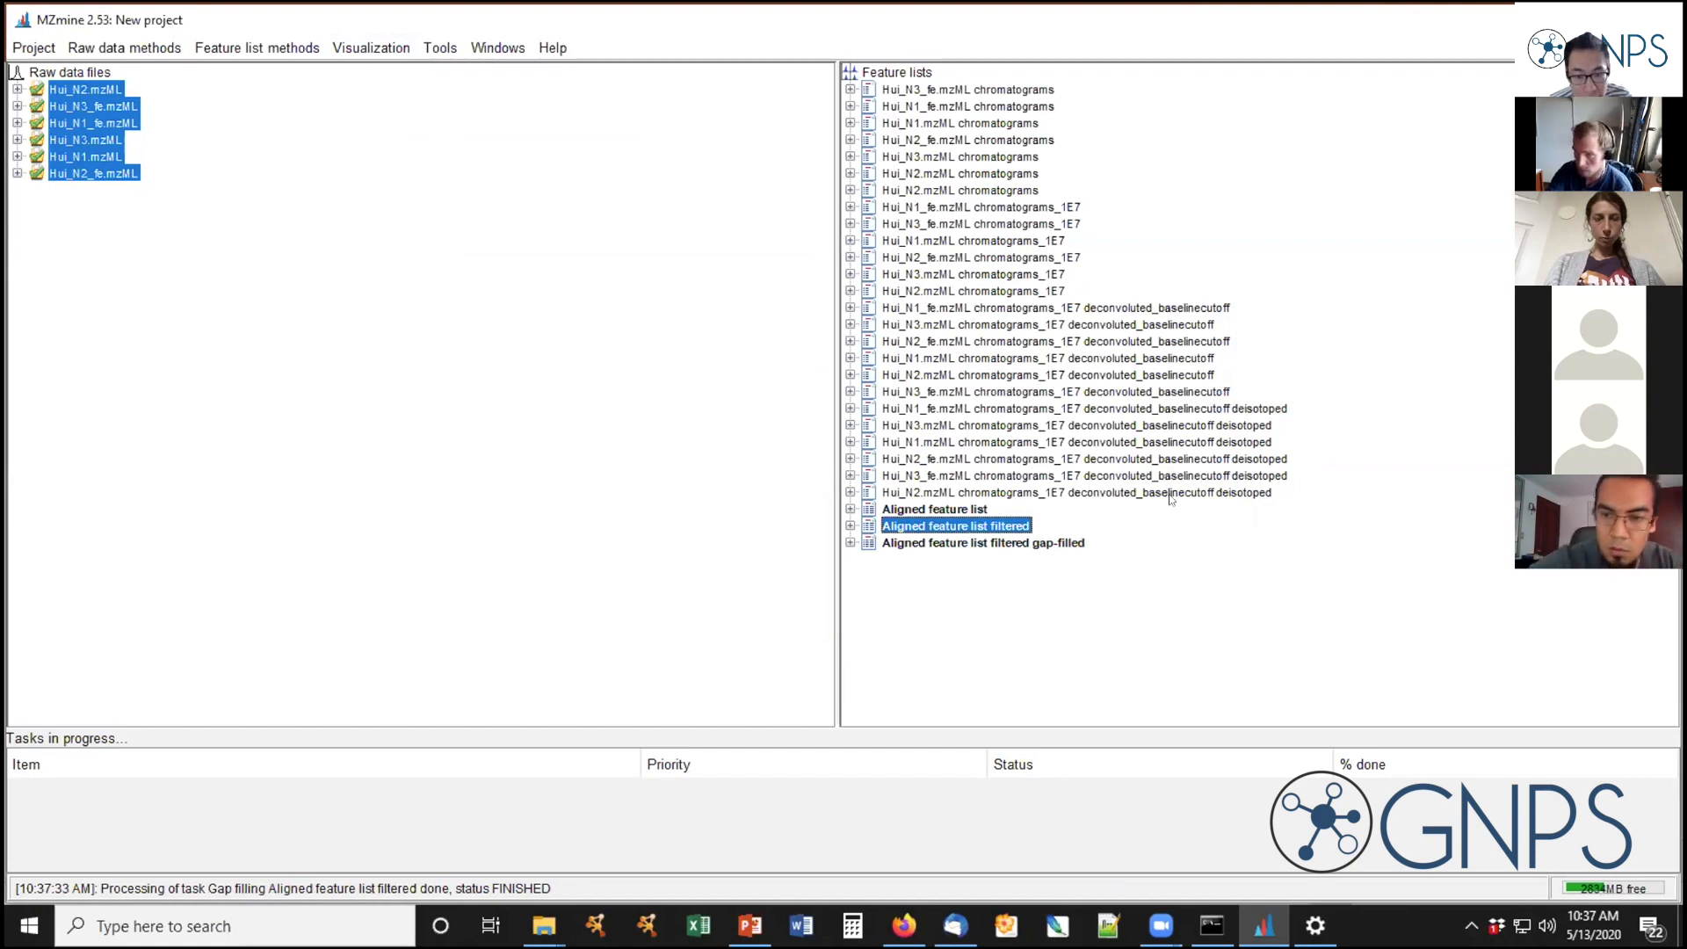
Review the gap-filled feature list and the commands available for its first row, and close the list
{"action": "double_click", "coordinate": [982, 544]}
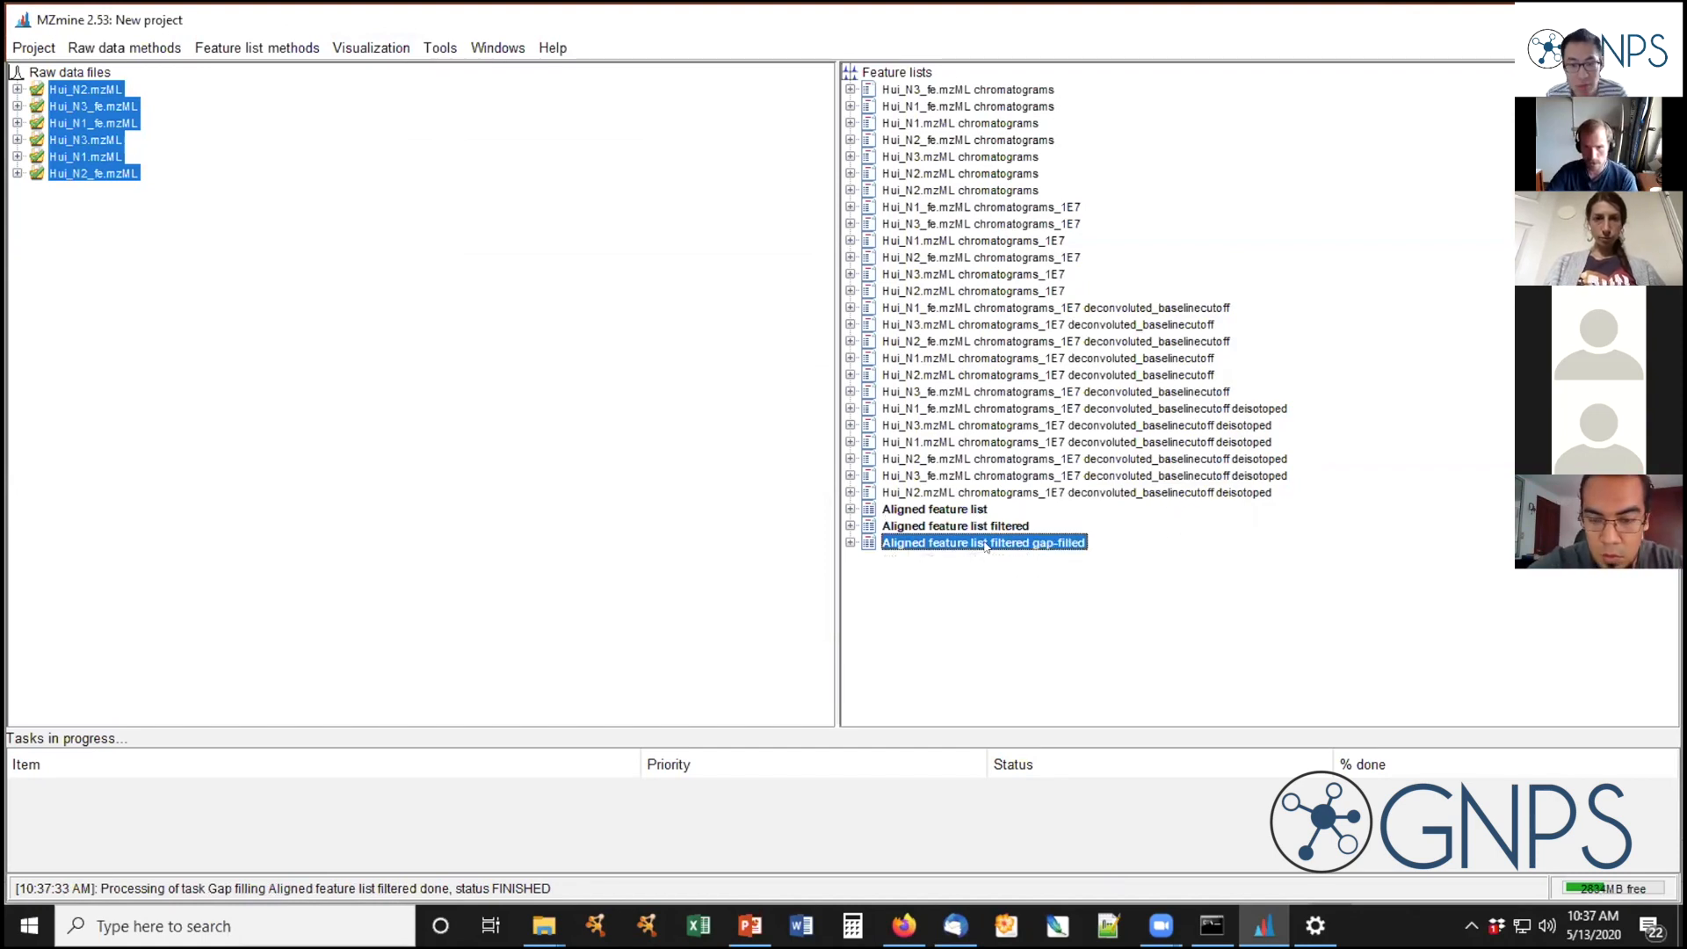
{"action": "mouse_move", "coordinate": [1292, 301]}
{"action": "left_mouse_down"}
{"action": "mouse_move", "coordinate": [1303, 621]}
{"action": "mouse_move", "coordinate": [1308, 292]}
{"action": "left_mouse_up"}
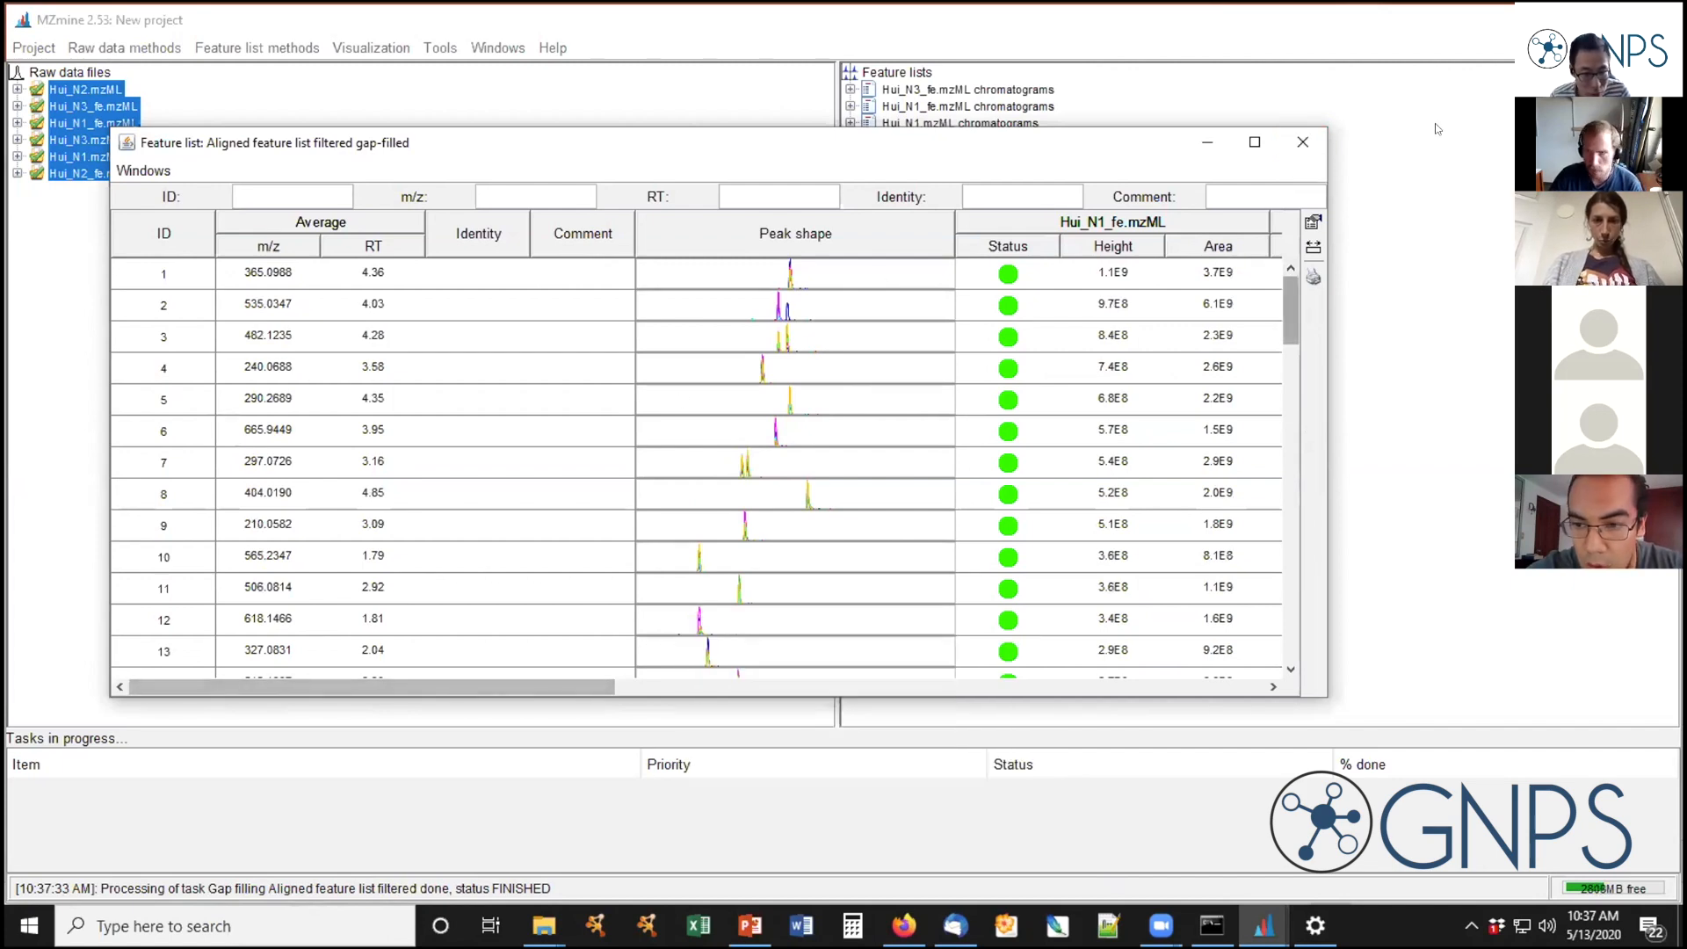
{"action": "left_click", "coordinate": [1301, 143]}
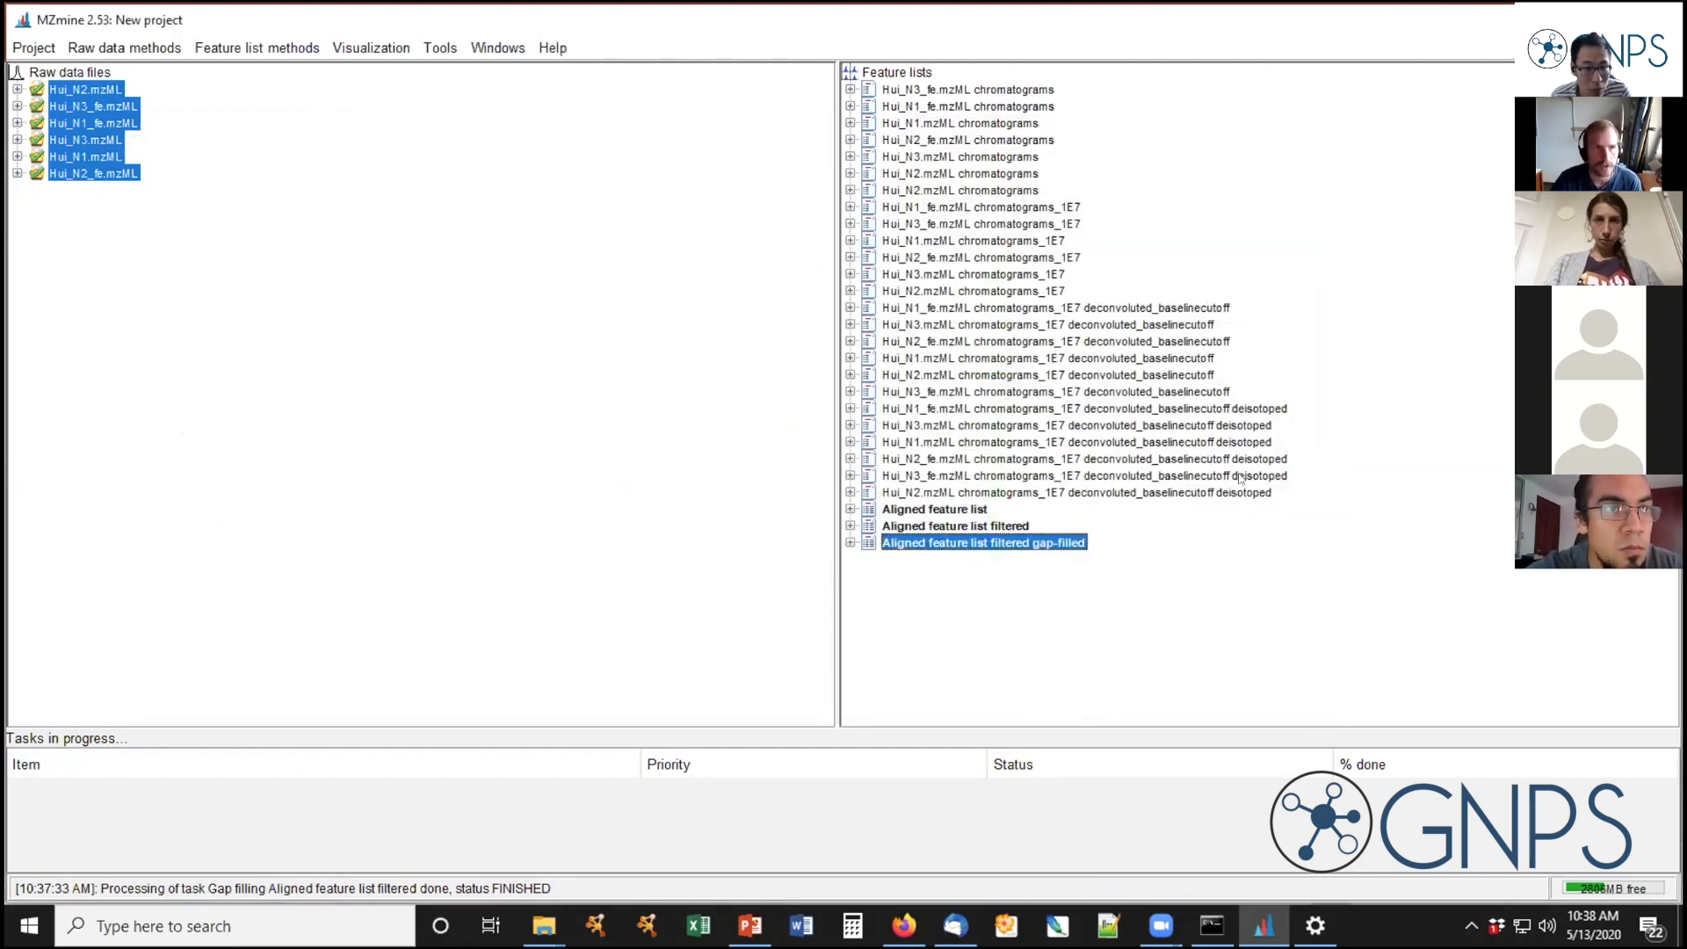
{"action": "double_click", "coordinate": [1037, 544]}
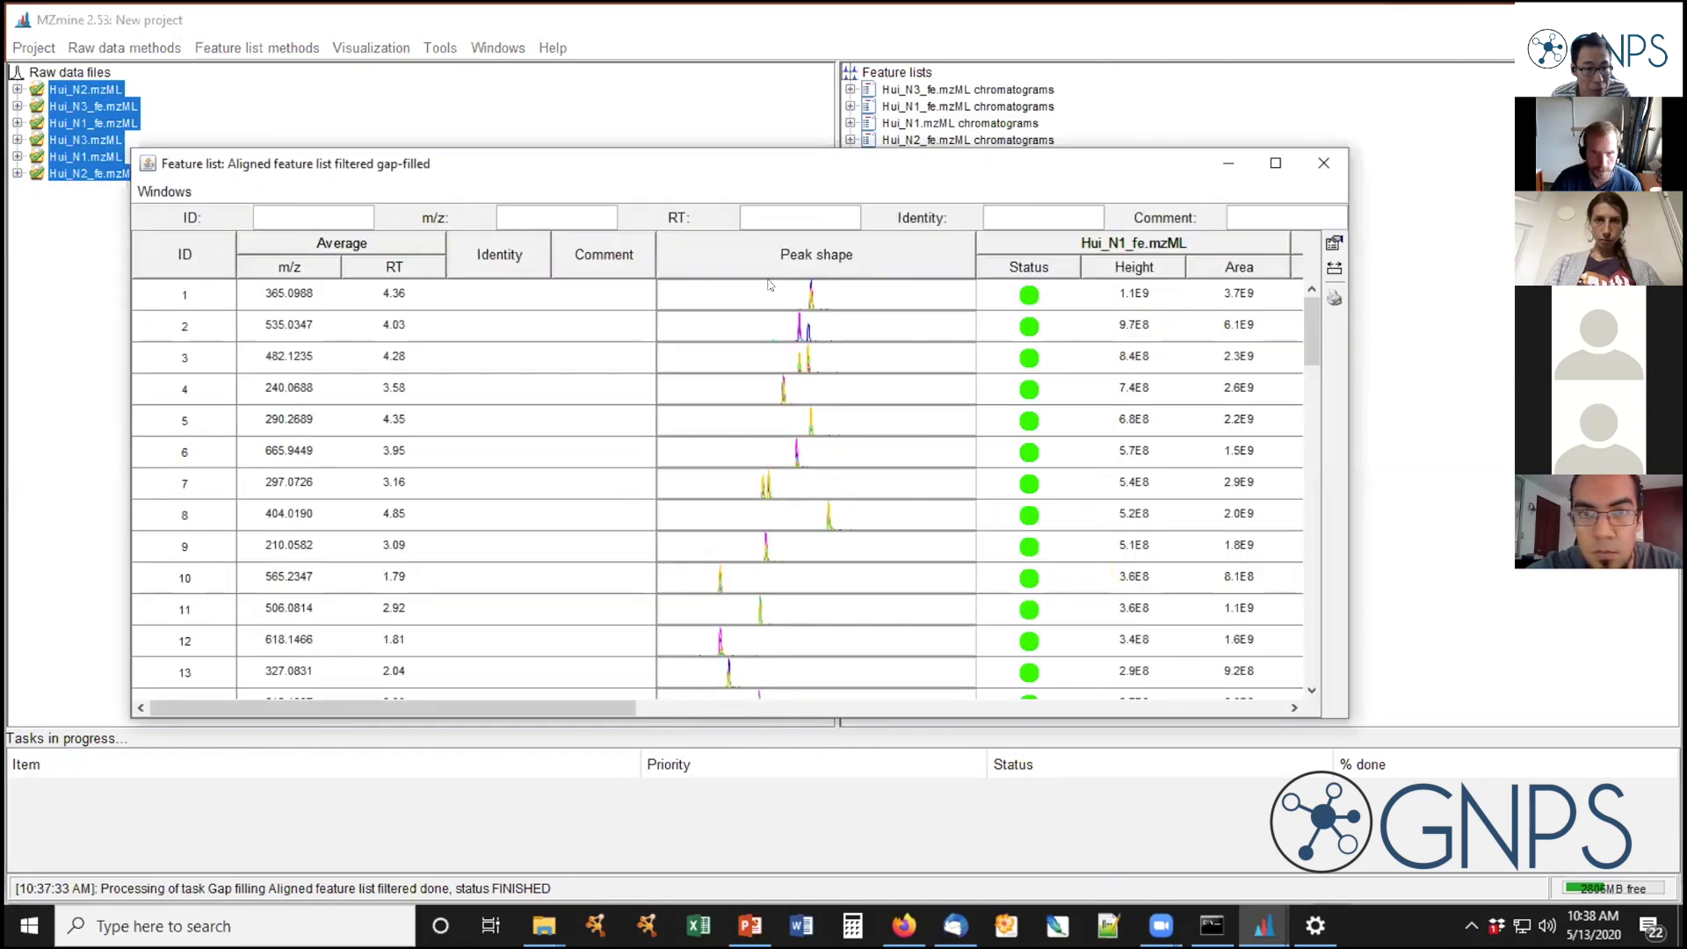
{"action": "left_click", "coordinate": [752, 294]}
{"action": "right_click", "coordinate": [751, 294]}
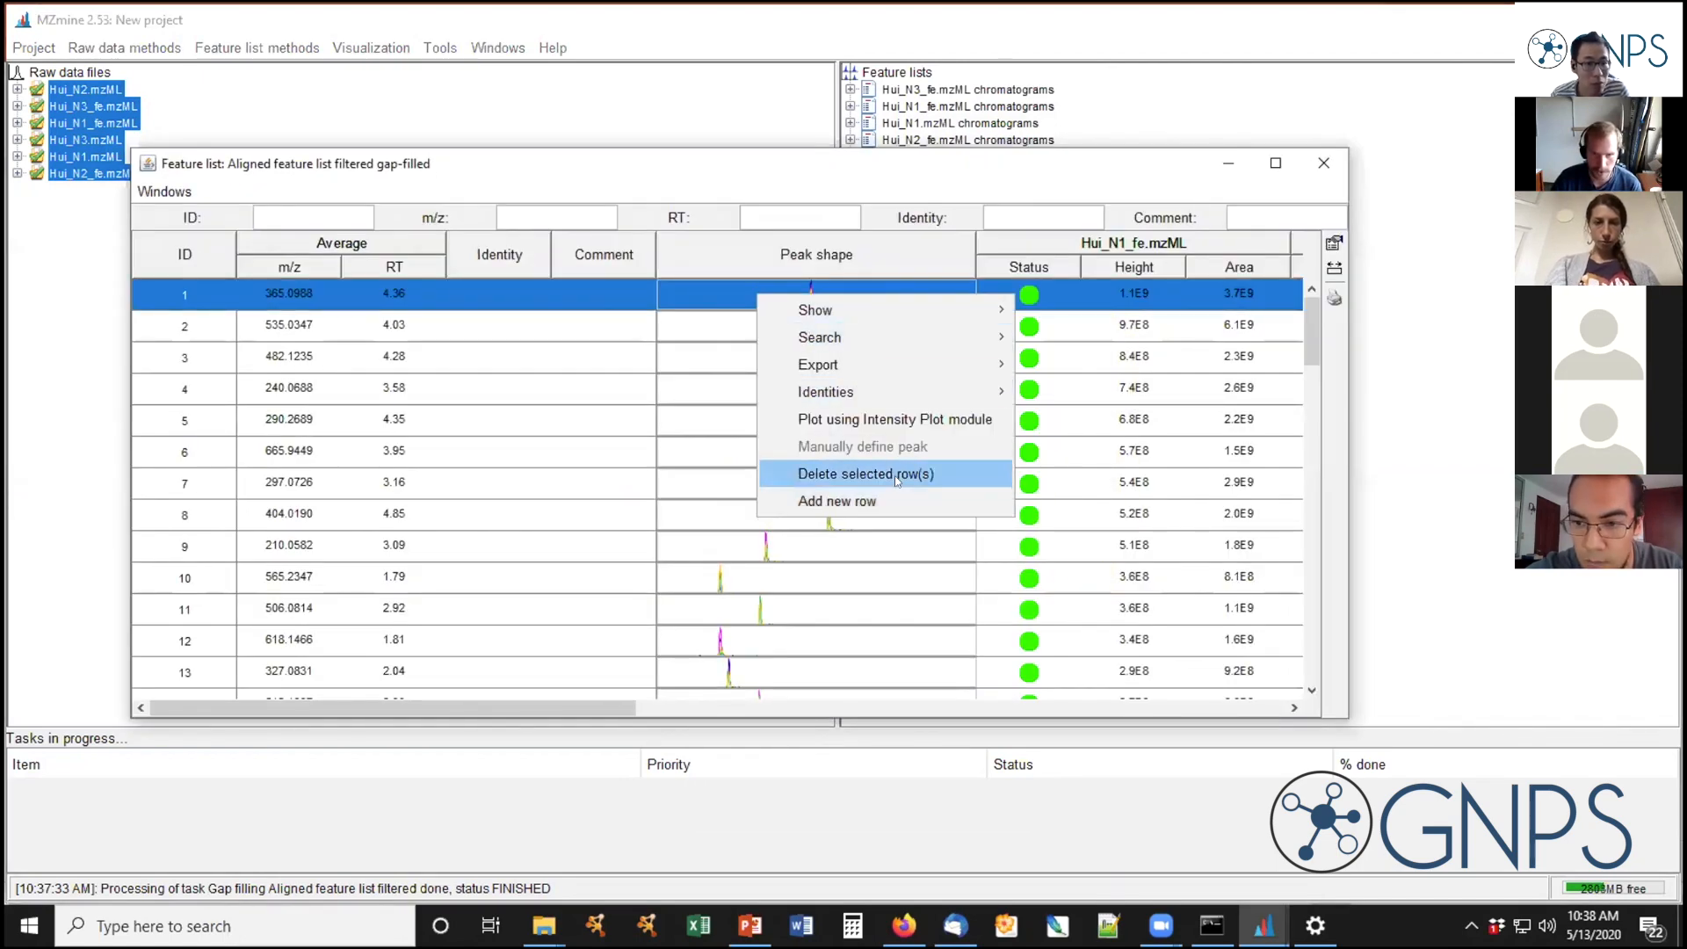
{"action": "left_click", "coordinate": [1324, 164]}
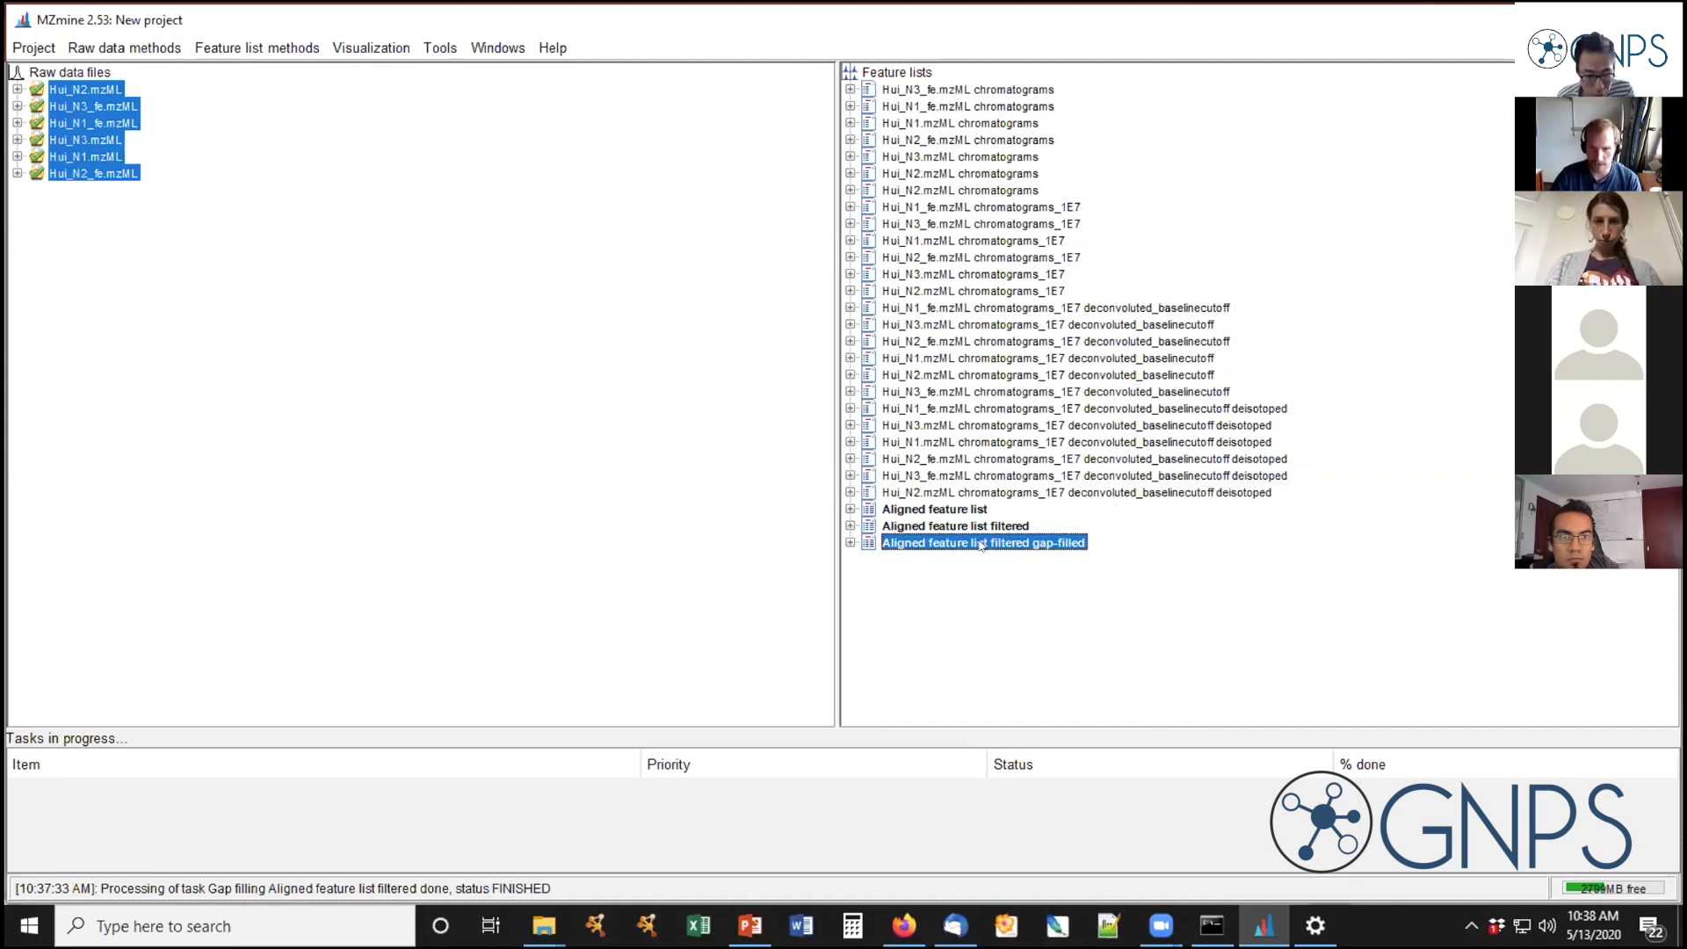
Start the Export/Submit to GNPS-FBMN on the gap-filled list and browse to the Zoom_Workshop_Example_Network folder for the output file
{"action": "left_click", "coordinate": [247, 48]}
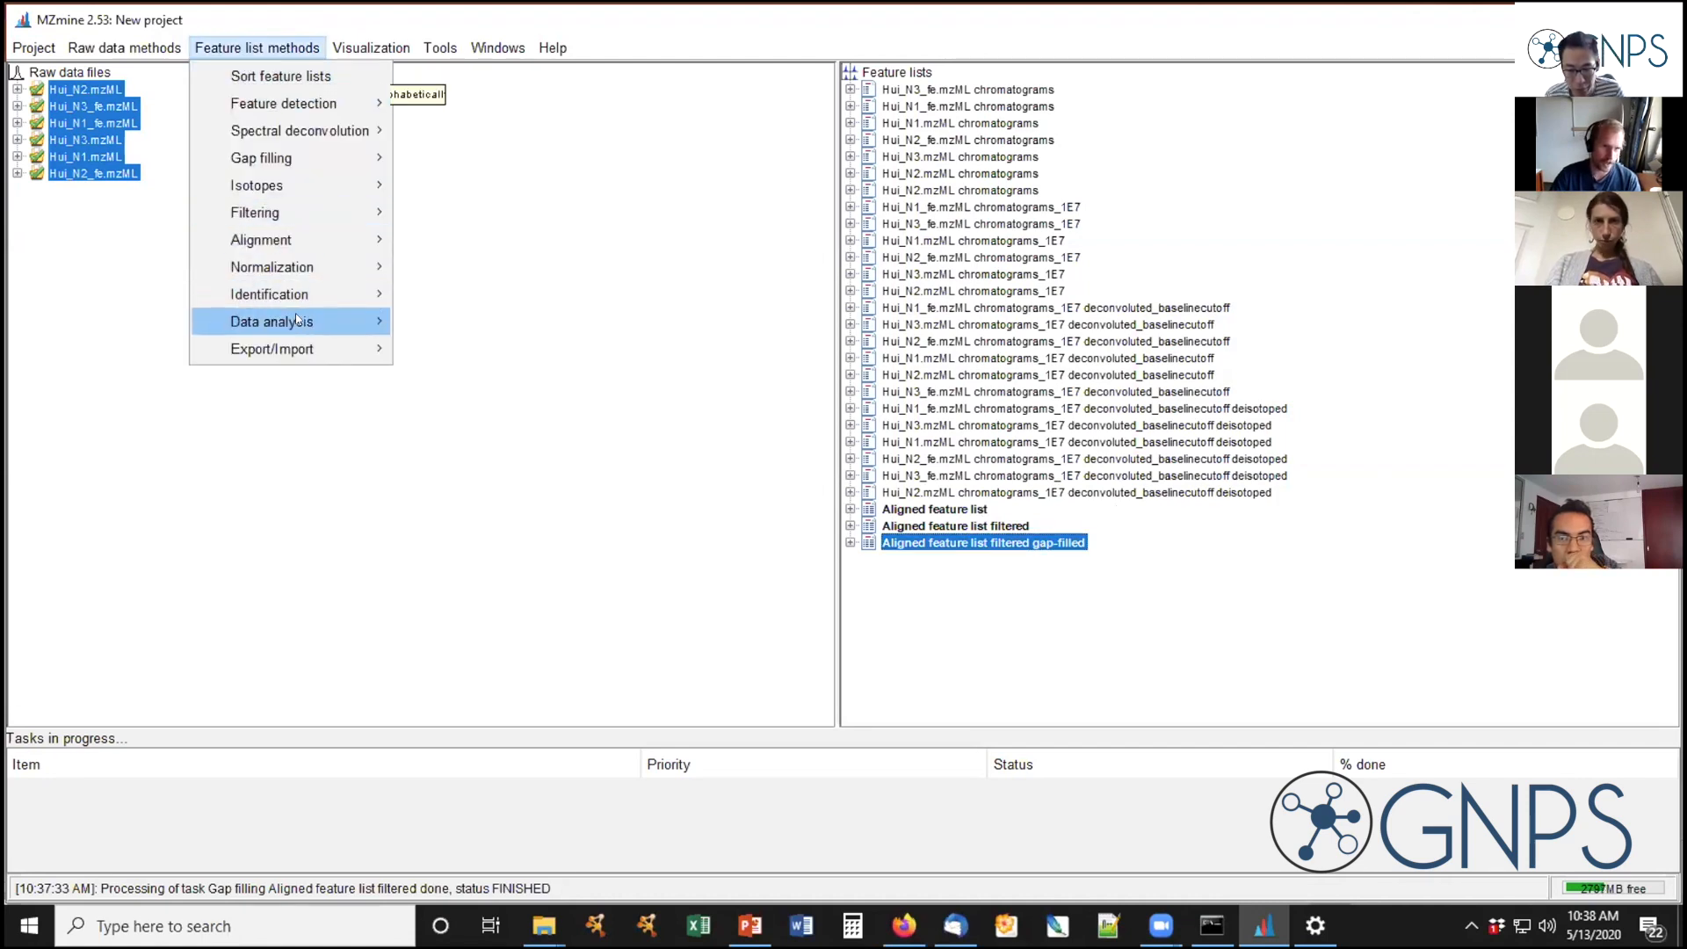
{"action": "mouse_move", "coordinate": [309, 348]}
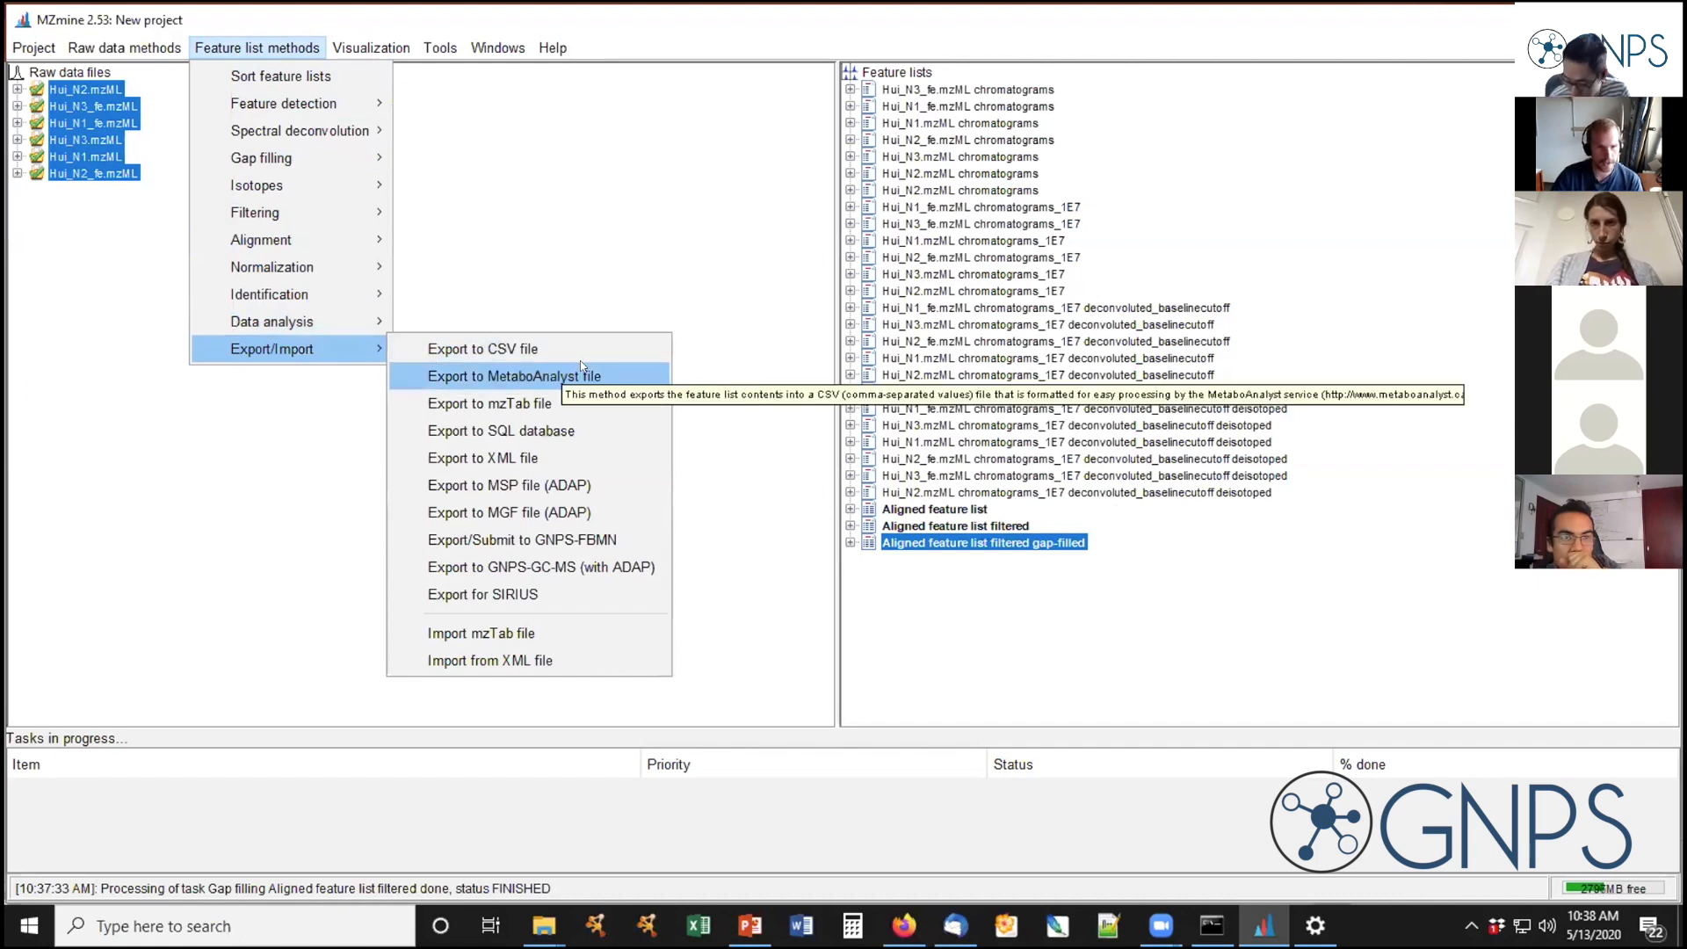
{"action": "left_click", "coordinate": [567, 537]}
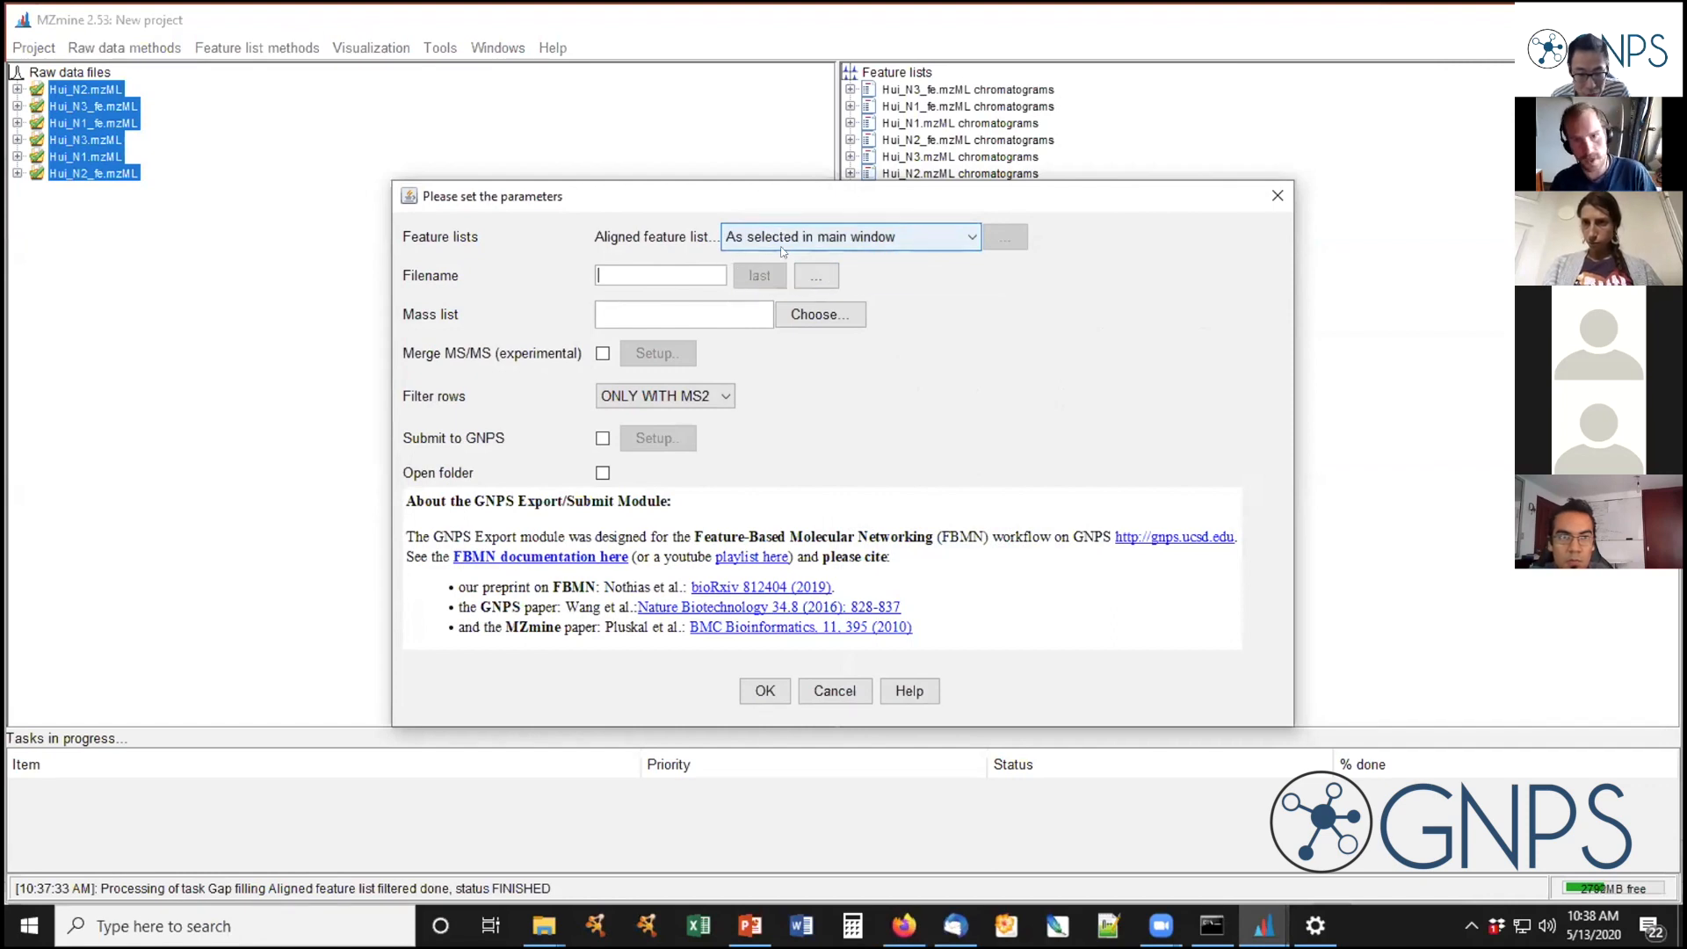
{"action": "left_click", "coordinate": [804, 272]}
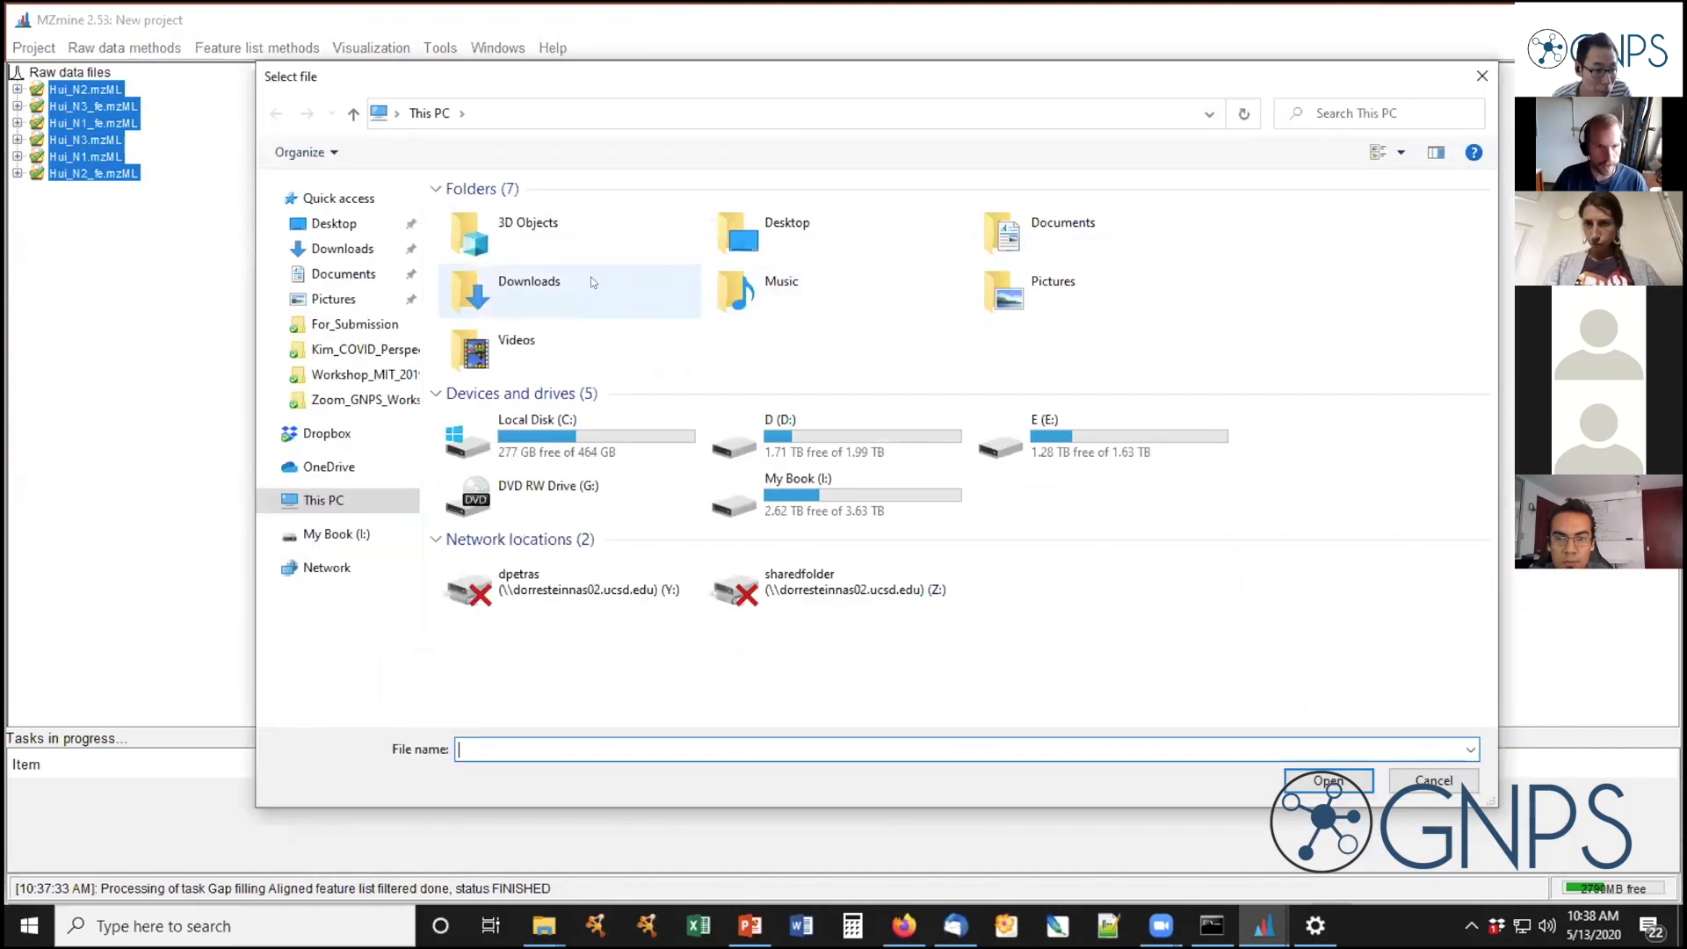
{"action": "left_click", "coordinate": [350, 399]}
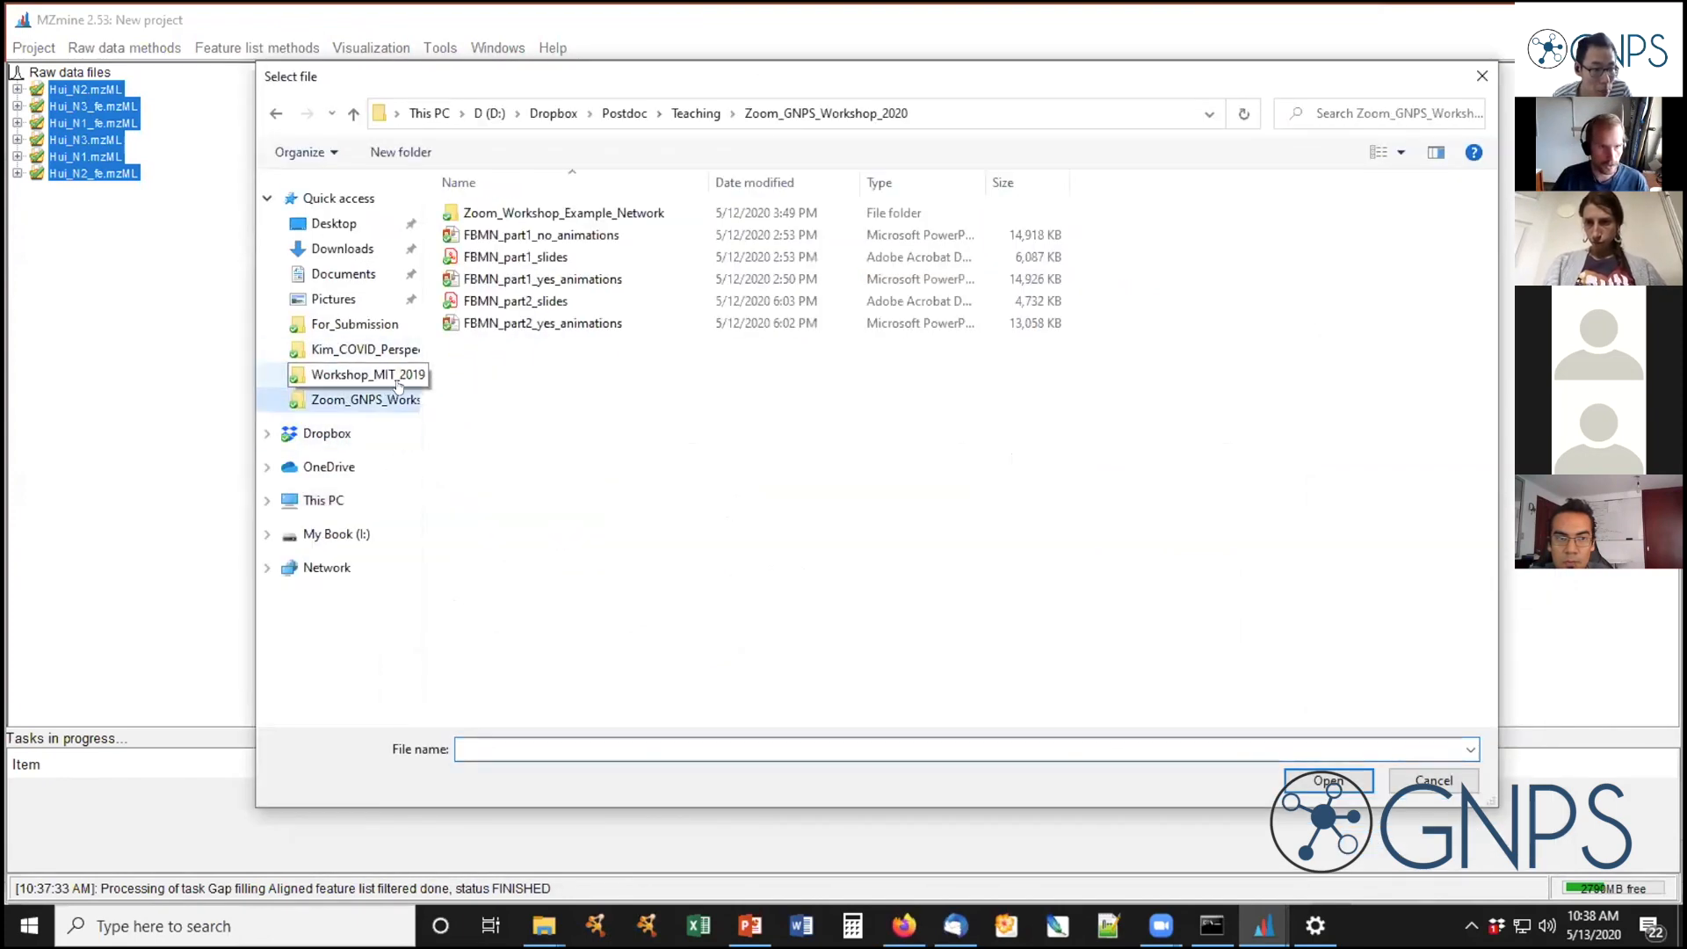
{"action": "double_click", "coordinate": [618, 212]}
{"action": "double_click", "coordinate": [618, 213]}
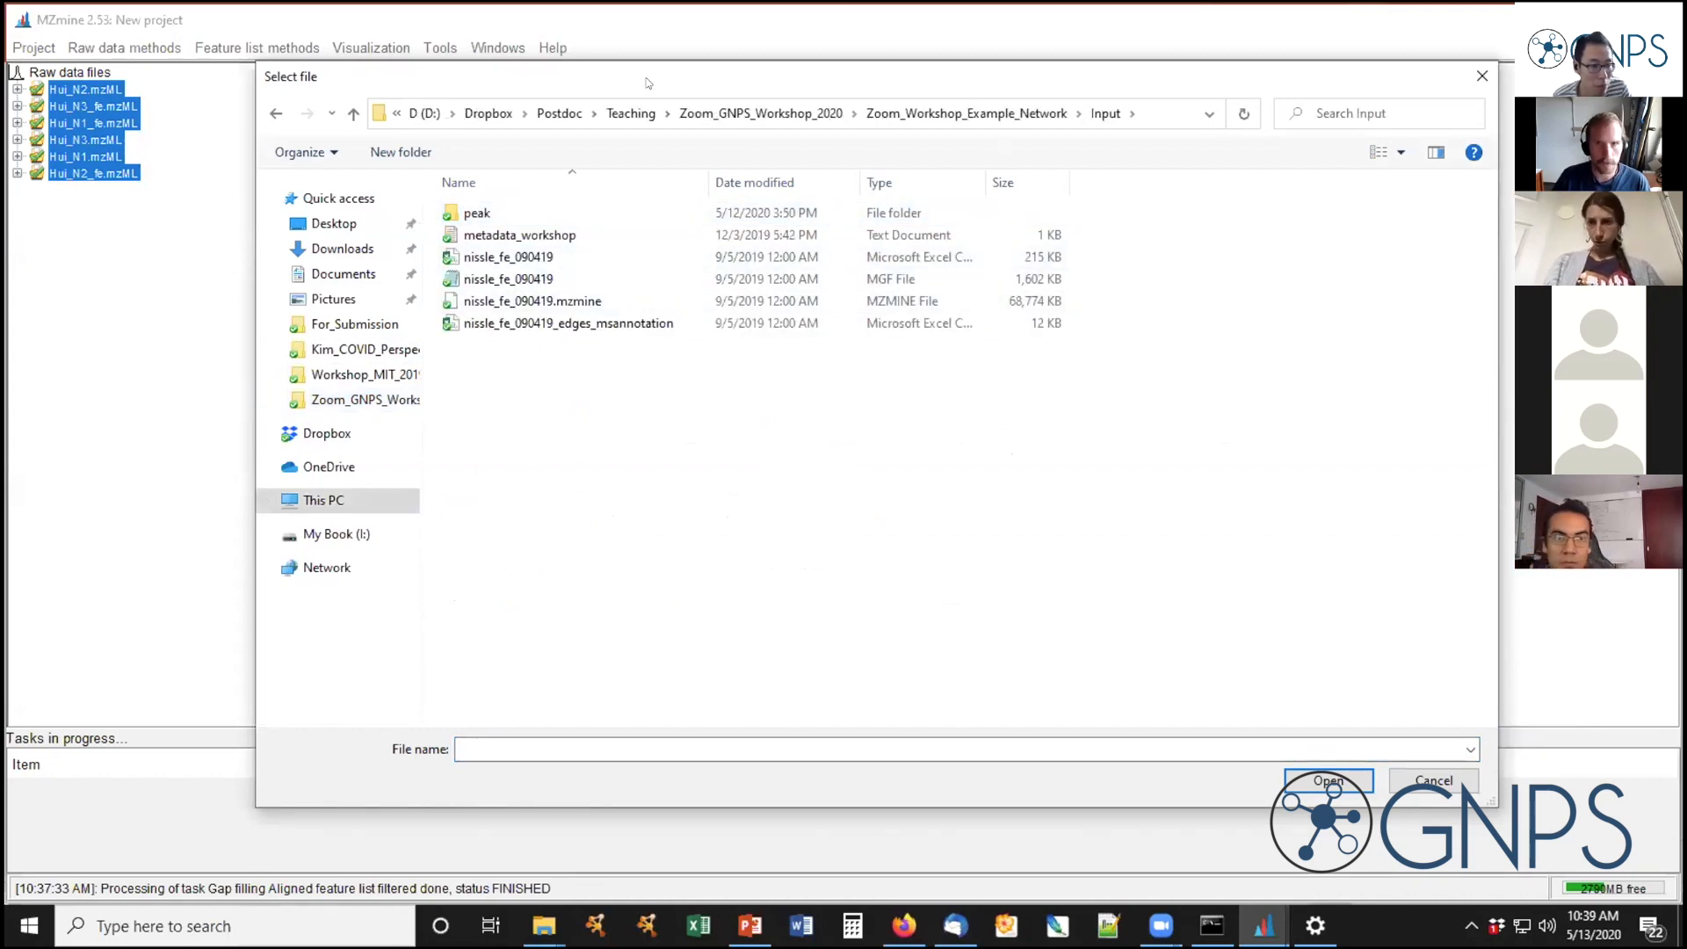
{"action": "left_click", "coordinate": [999, 114]}
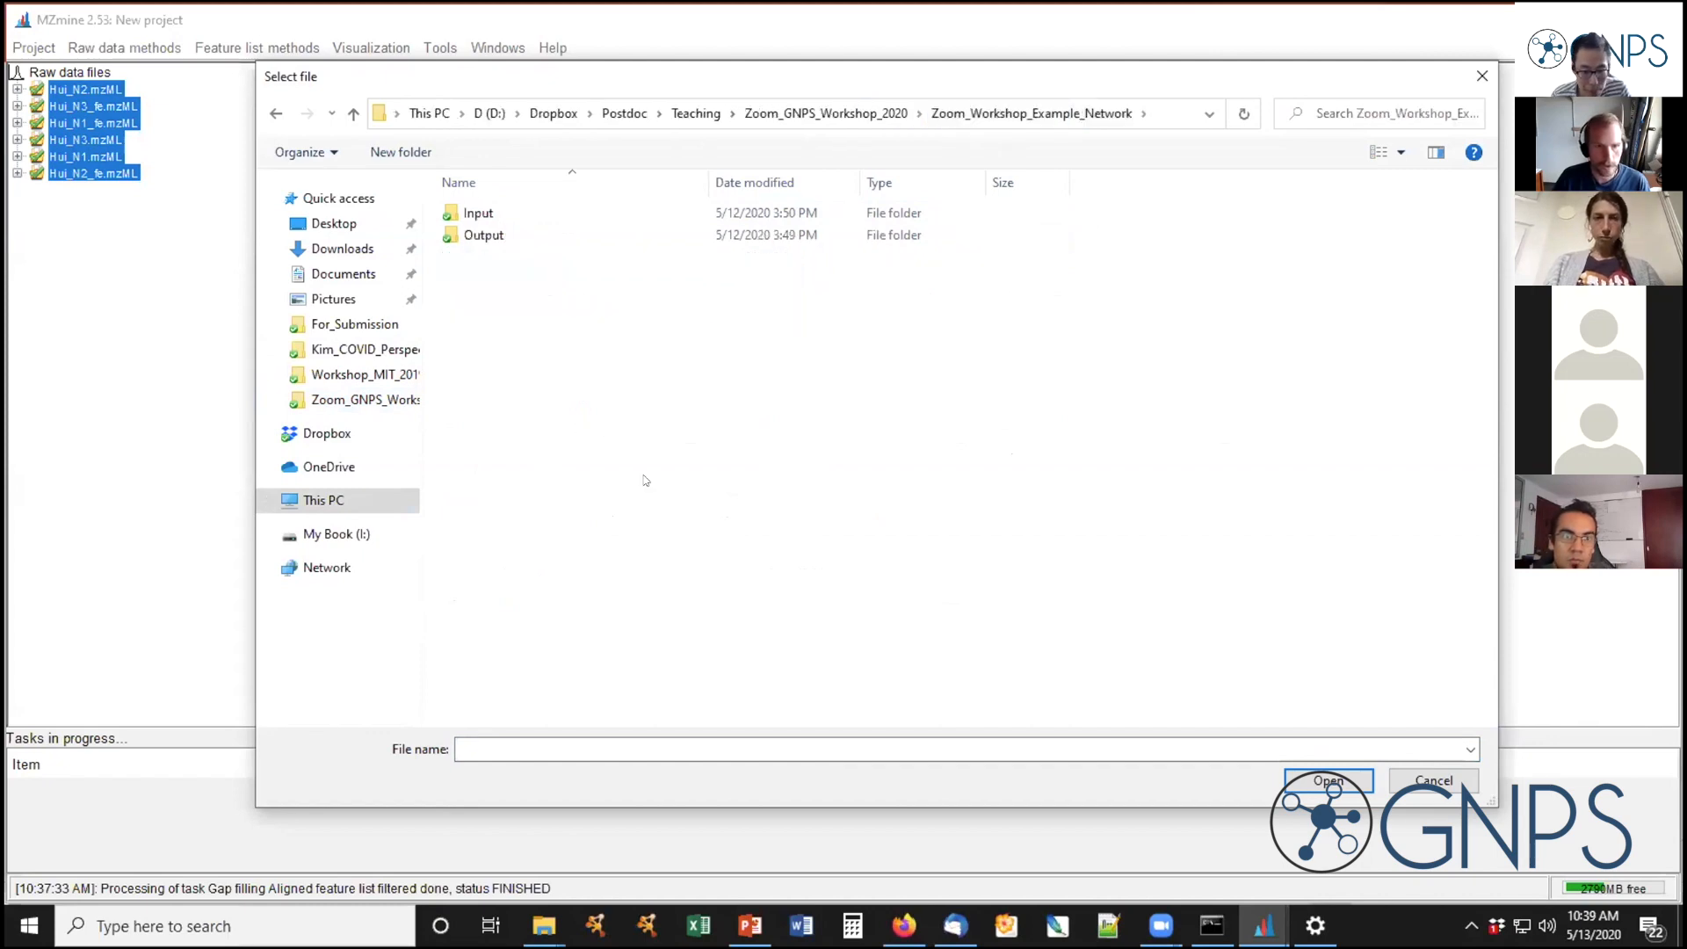
Create a new folder named Test inside Zoom_Workshop_Example_Network
{"action": "right_click", "coordinate": [583, 492]}
{"action": "mouse_move", "coordinate": [829, 814]}
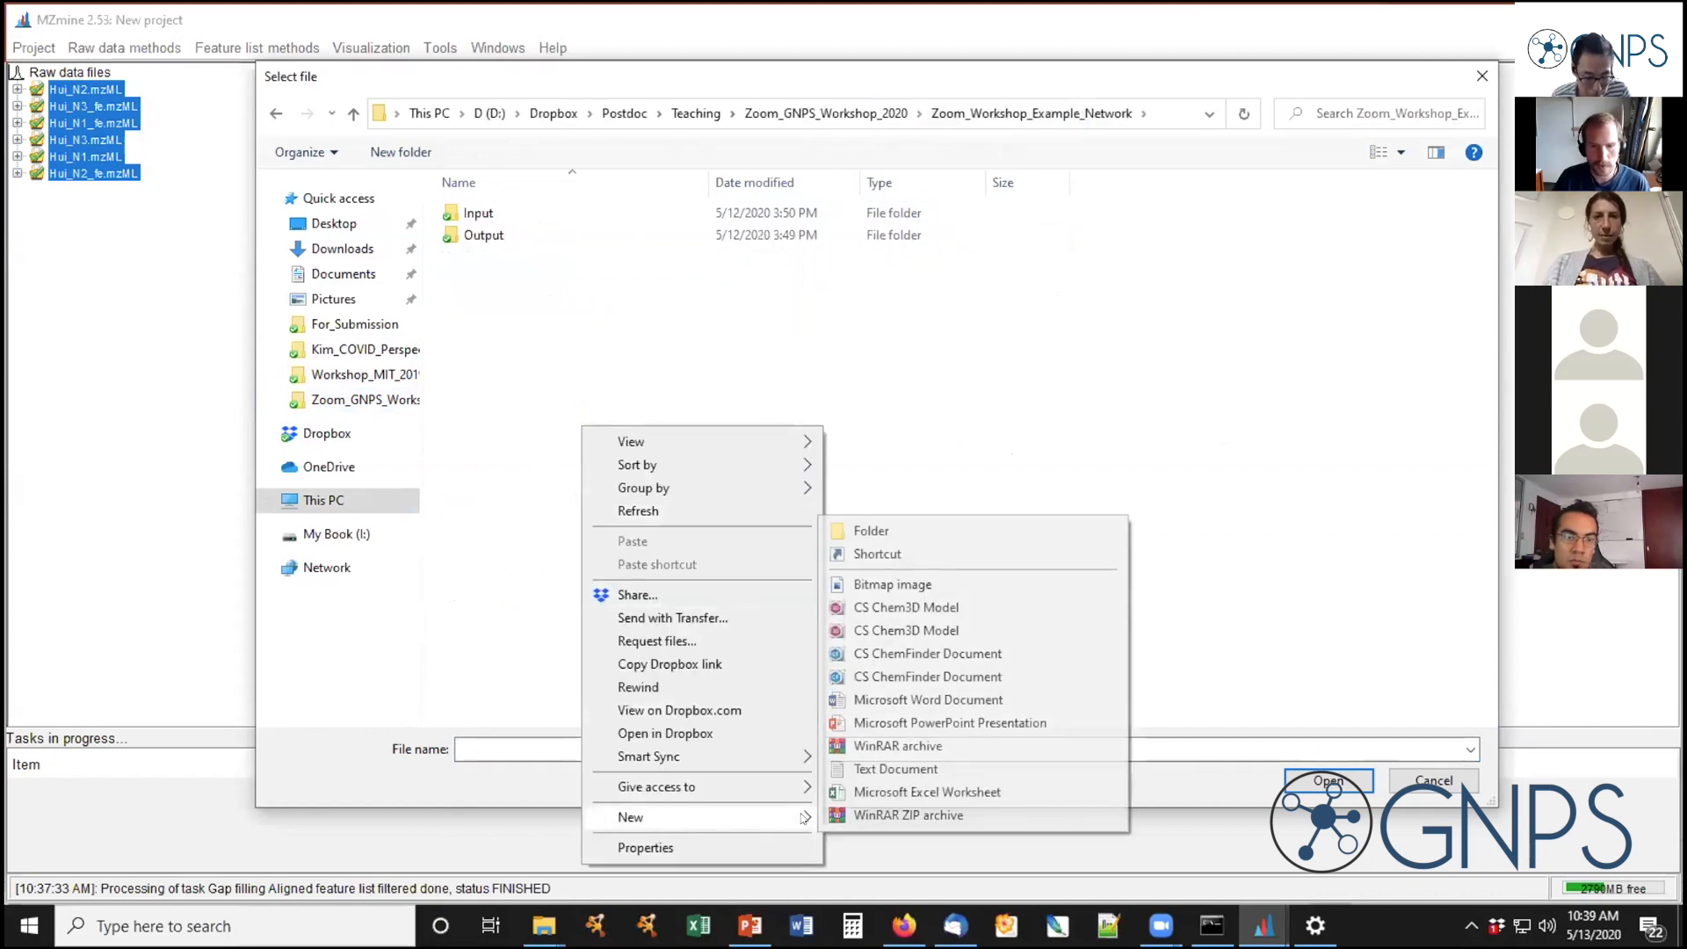
{"action": "left_click", "coordinate": [916, 525]}
{"action": "type", "text": "Test"}
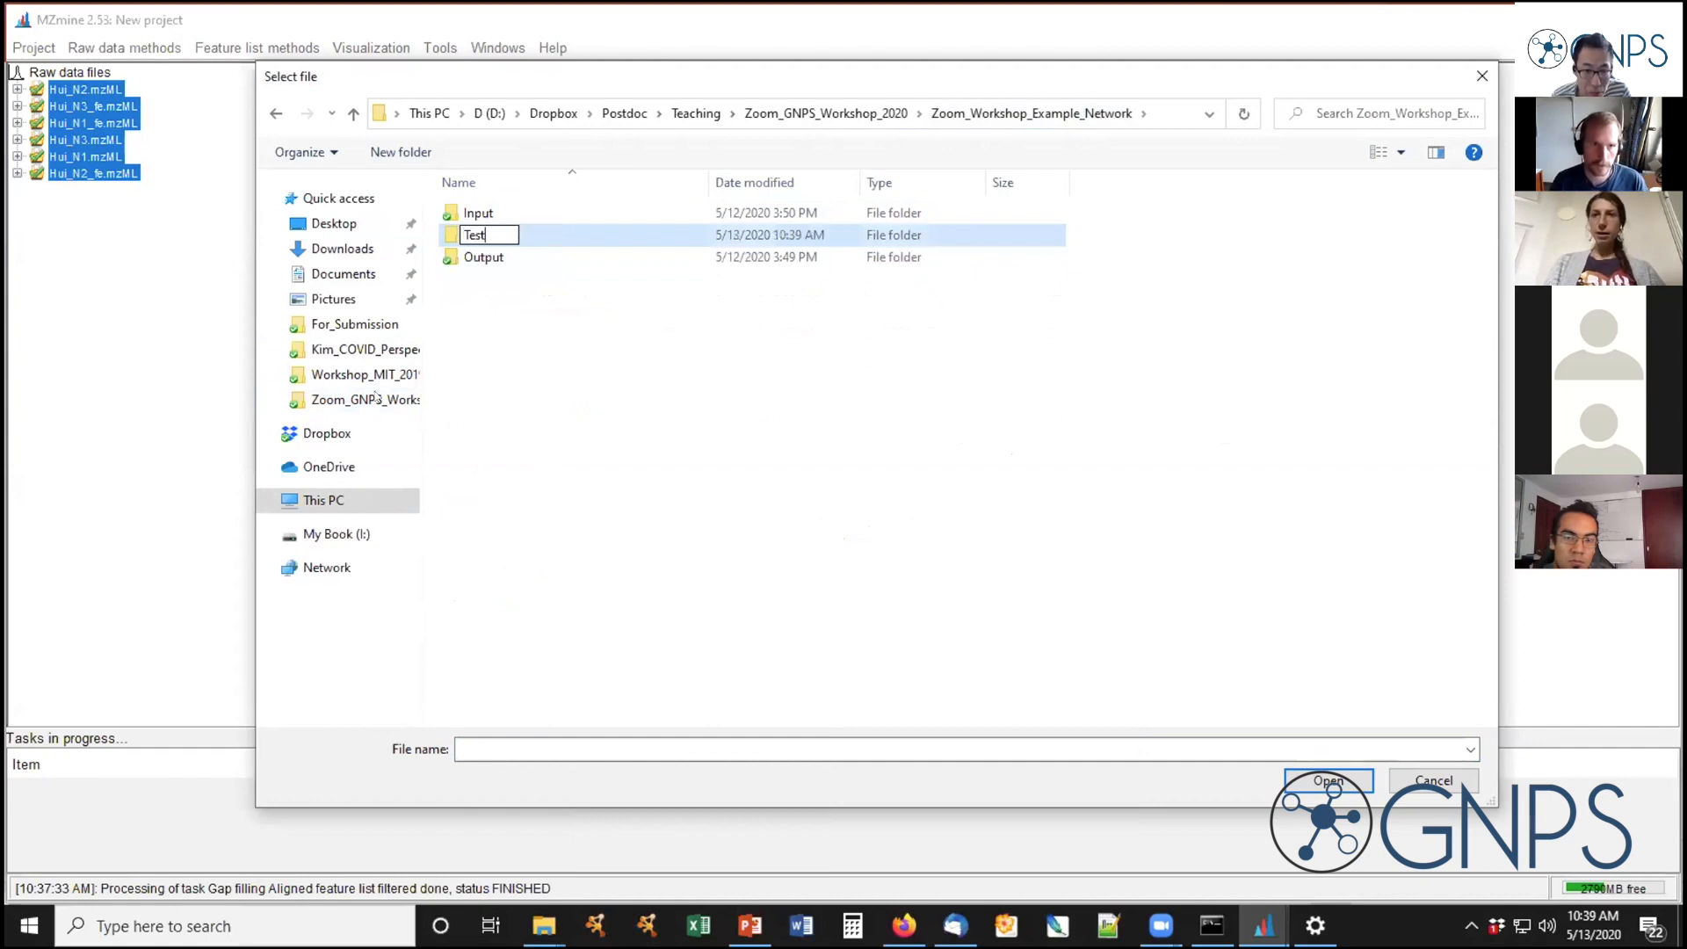
{"action": "key", "text": "Return"}
{"action": "left_click", "coordinate": [1077, 485]}
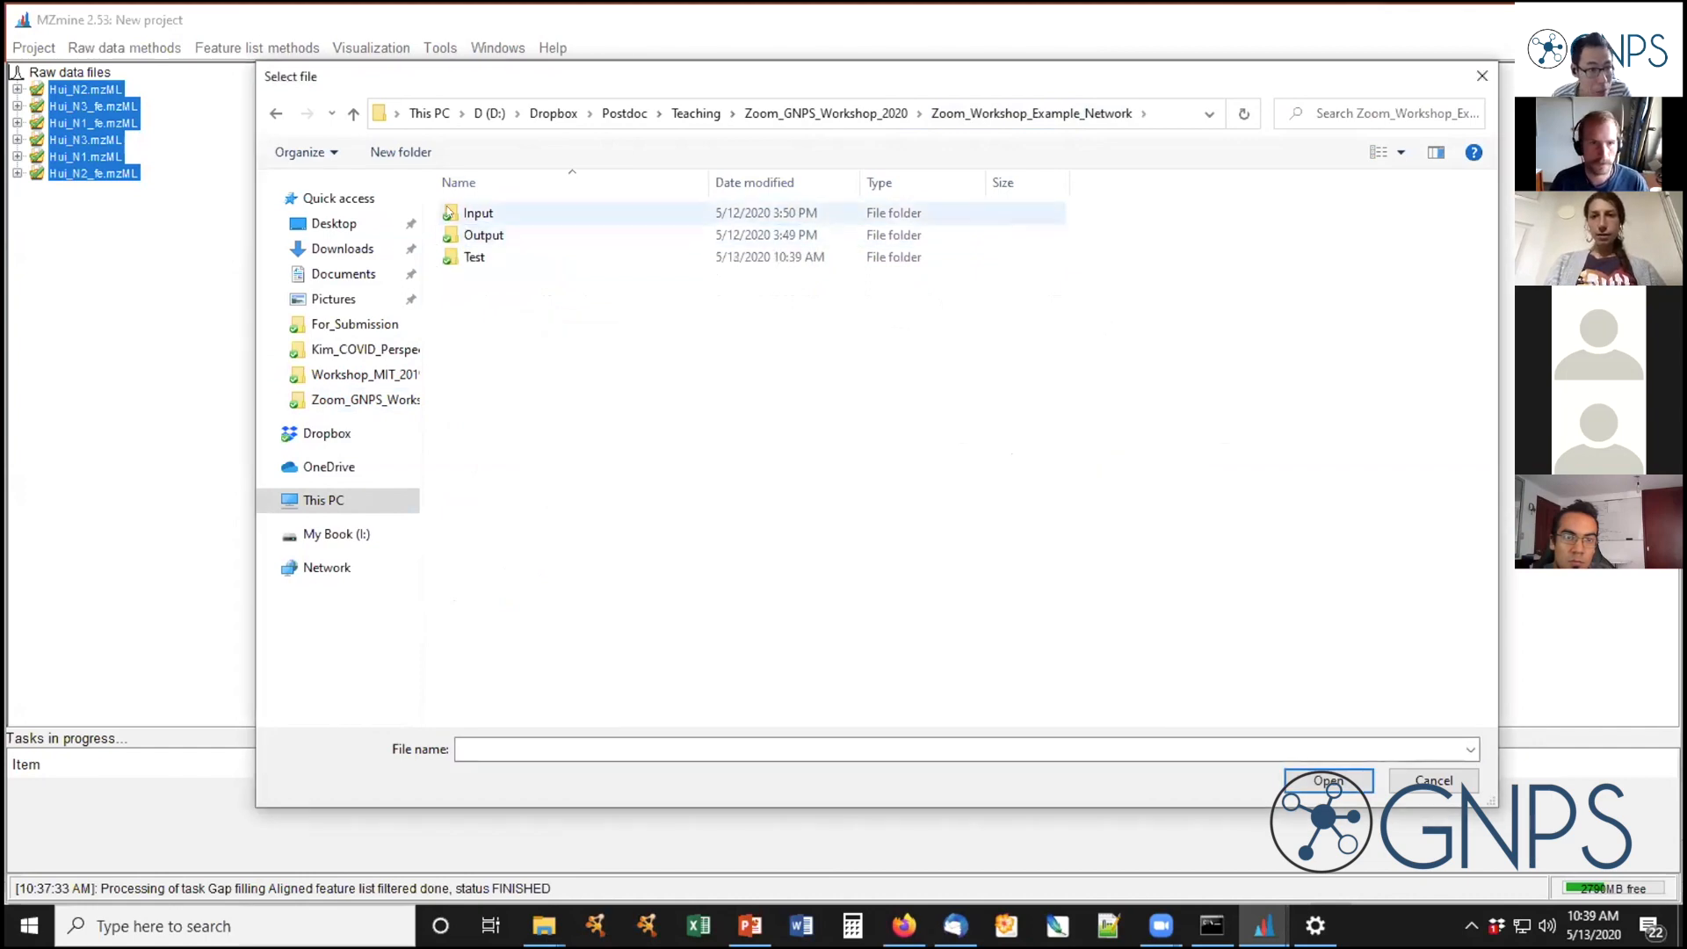
Try to set the export's output file in the Test folder as test, and as test.csv
{"action": "left_click", "coordinate": [498, 758]}
{"action": "type", "text": "te"}
{"action": "left_click", "coordinate": [1331, 781]}
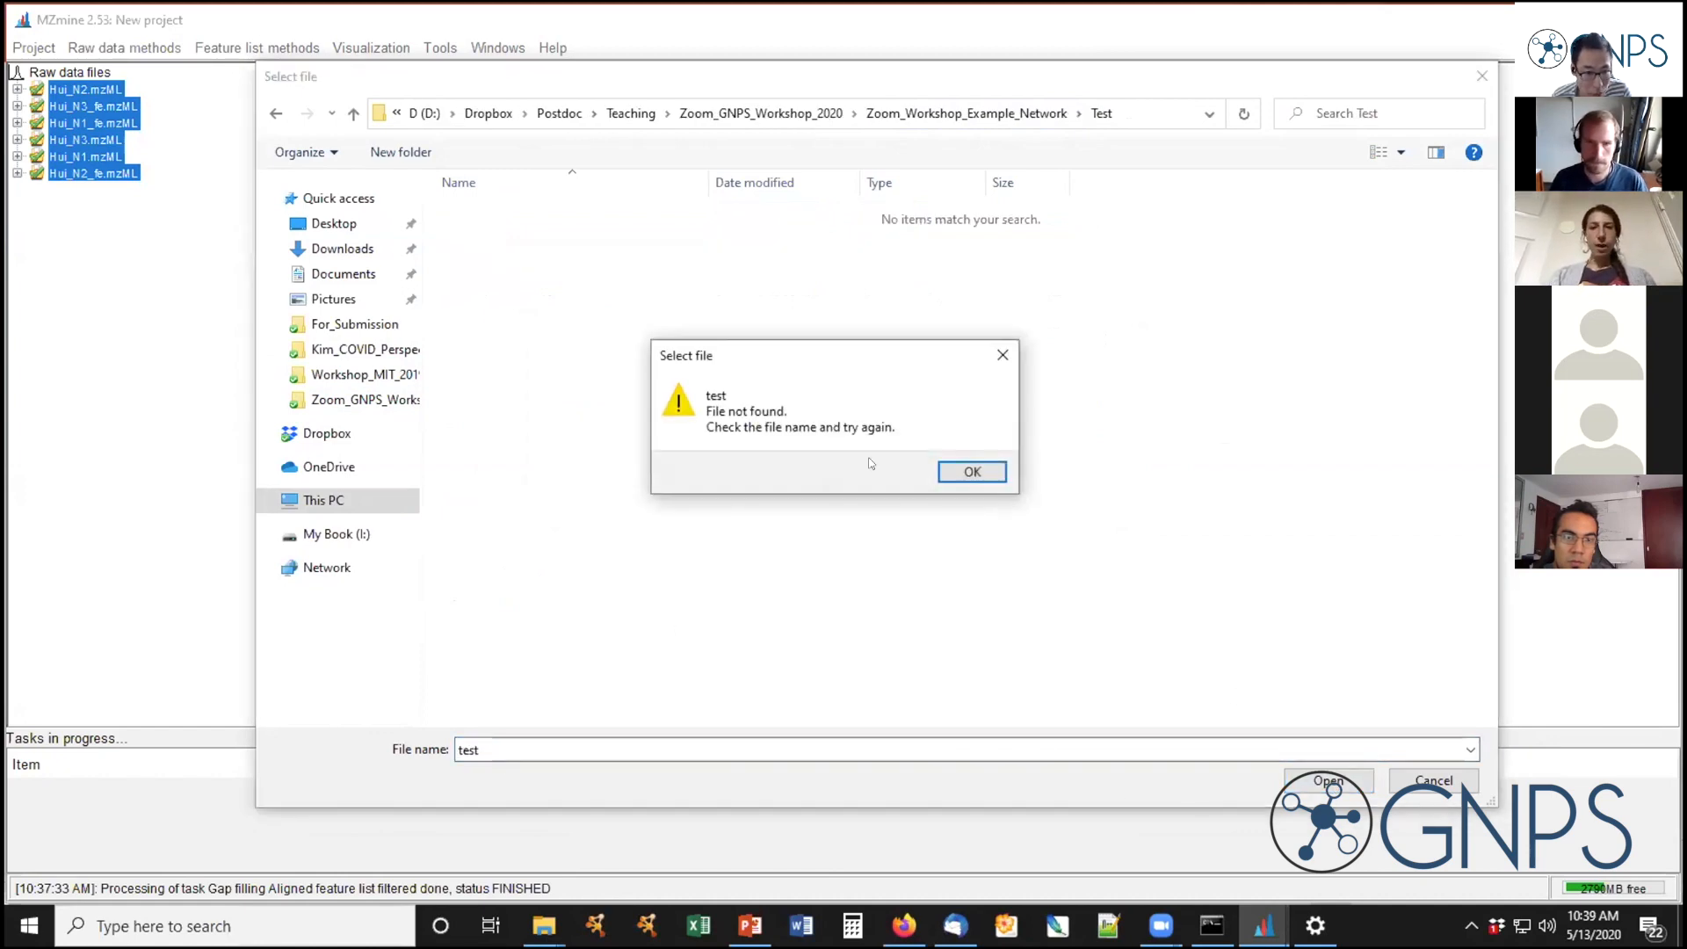
{"action": "left_click", "coordinate": [966, 472]}
{"action": "left_click", "coordinate": [602, 740]}
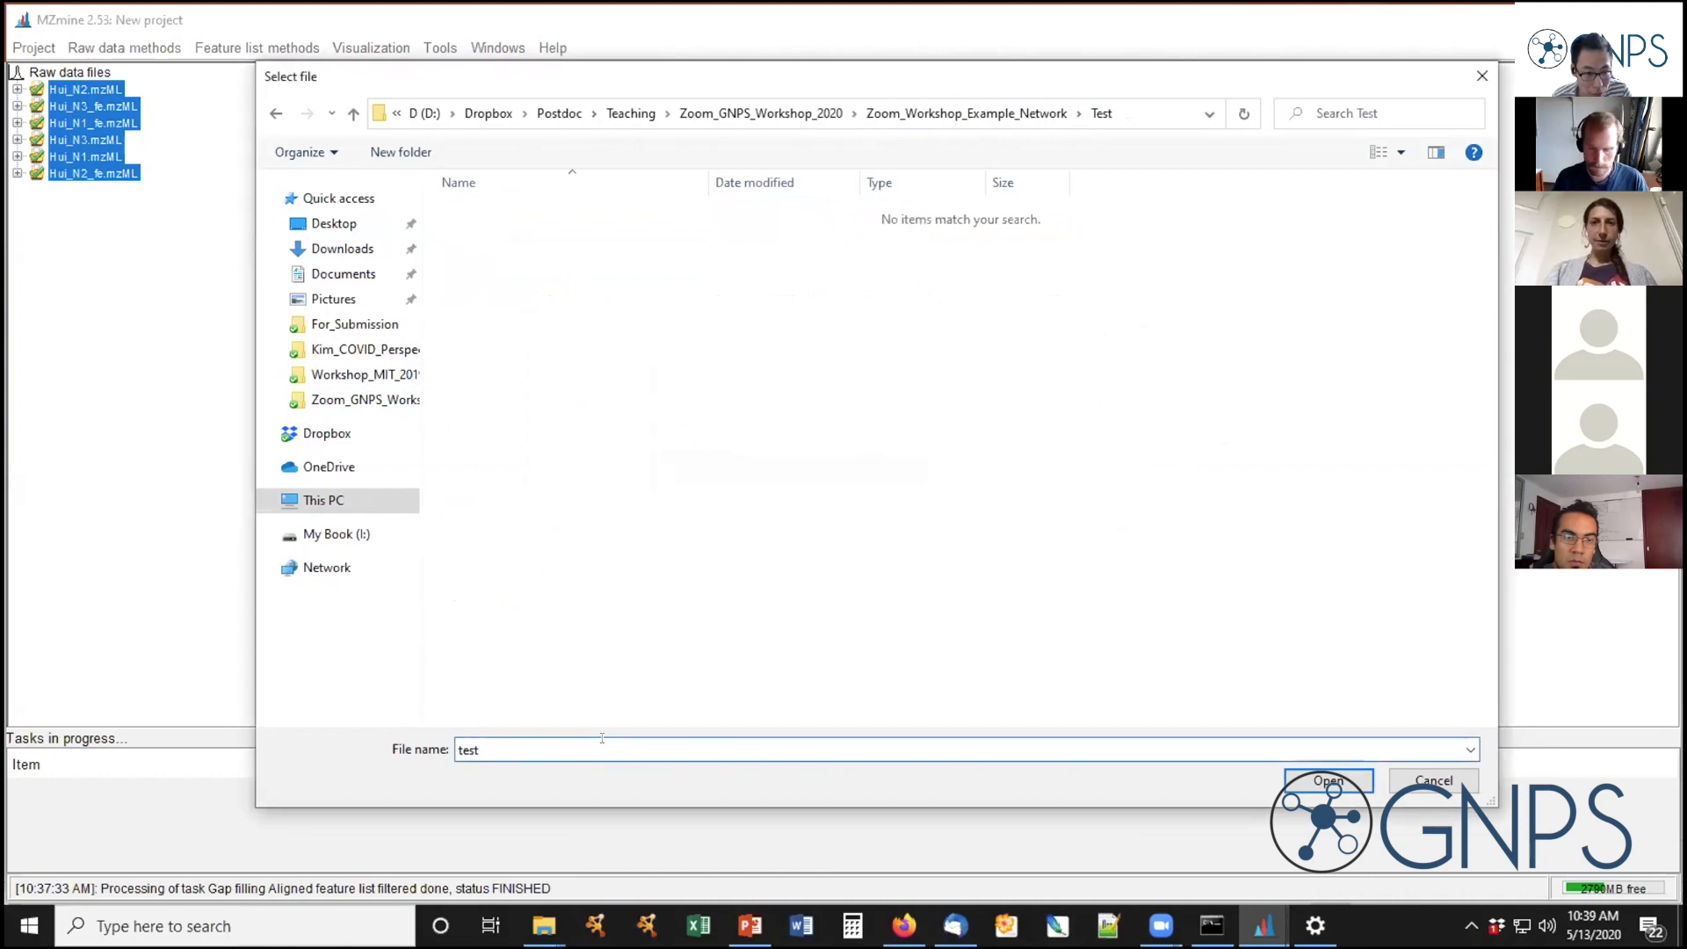
{"action": "type", "text": ".csv"}
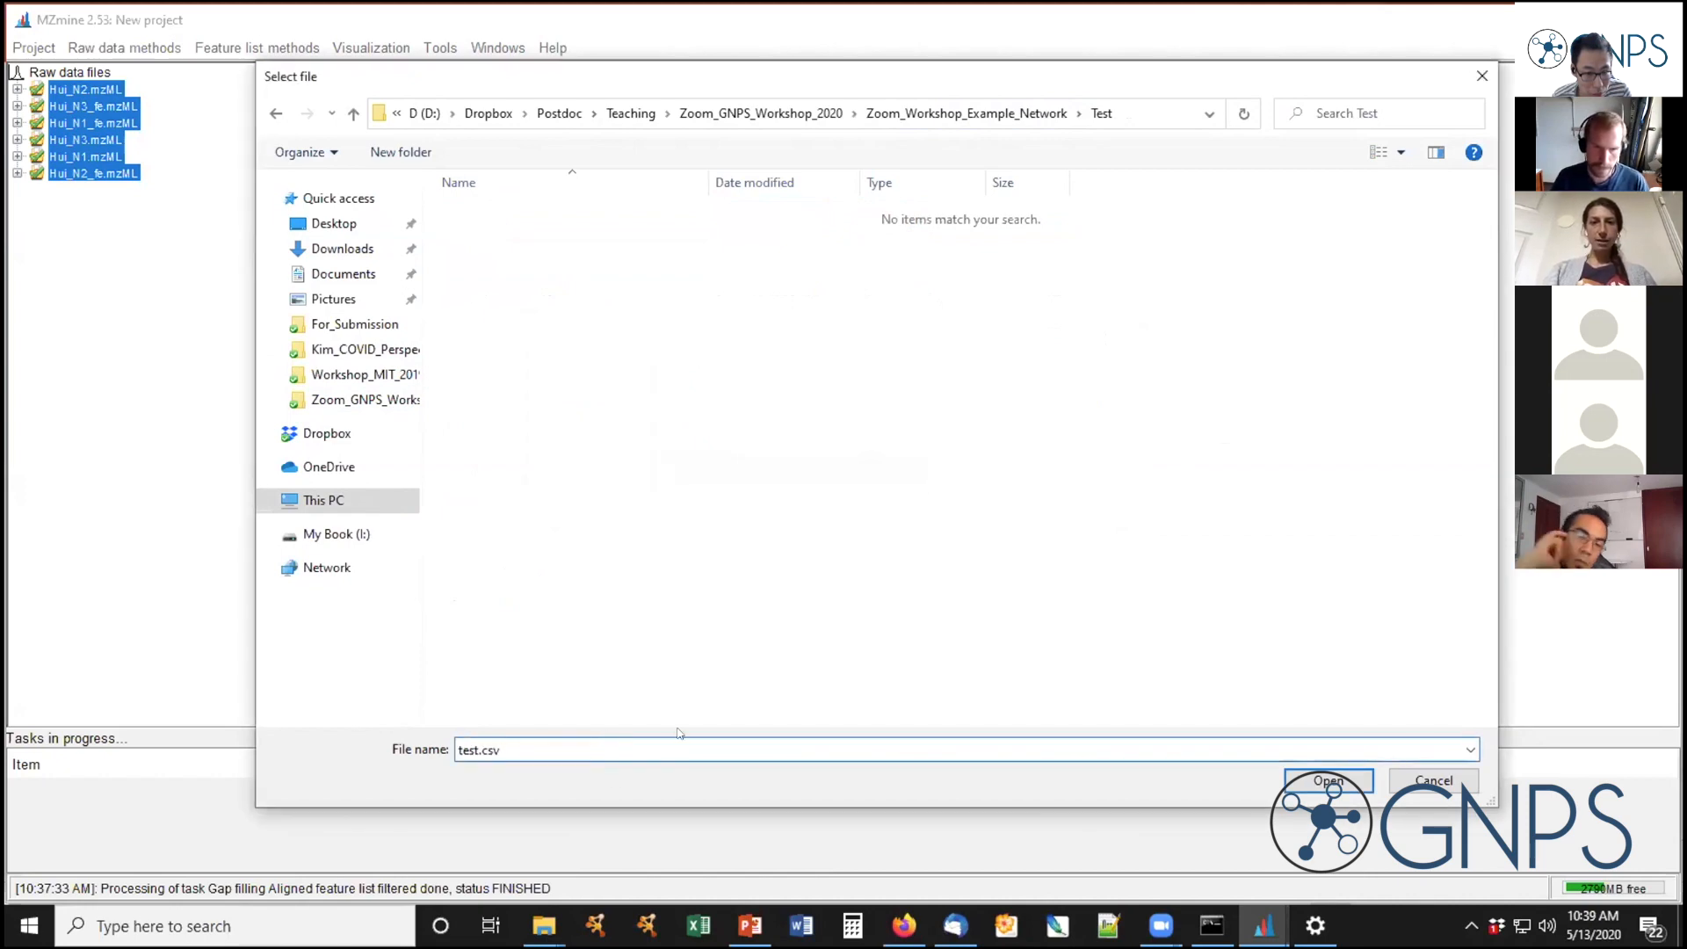
{"action": "left_click", "coordinate": [1323, 781]}
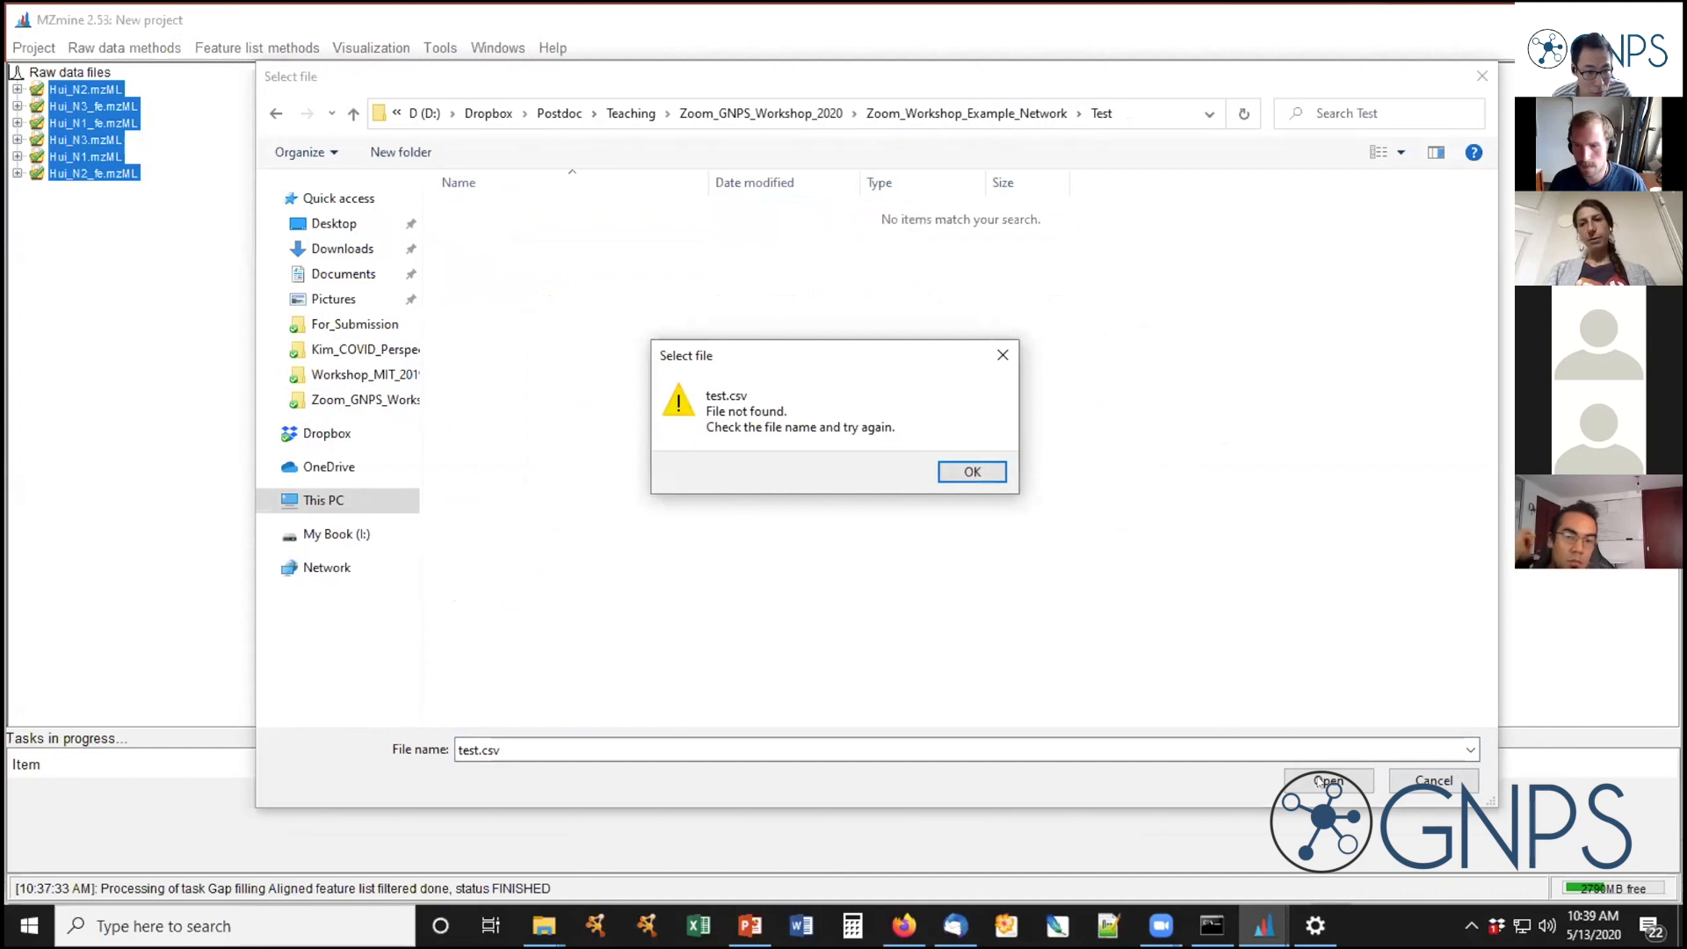
{"action": "left_click", "coordinate": [966, 471]}
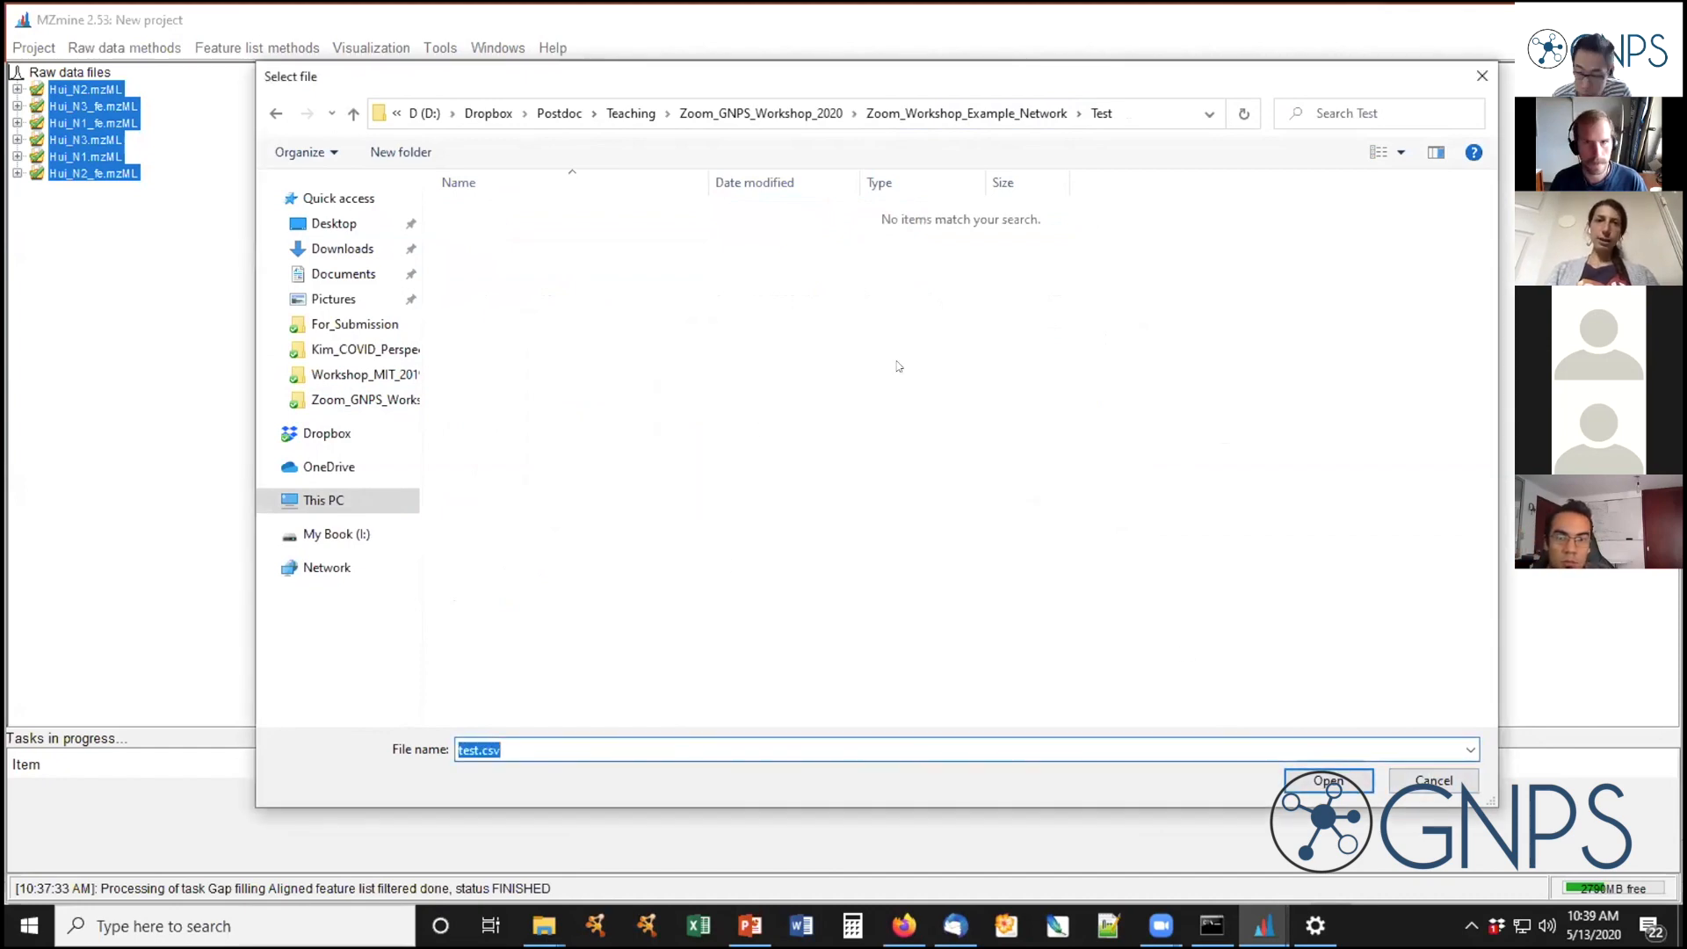
Try to set the output file as gnps.mgf in the Zoom_Workshop_Example_Network folder, and cancel the file selection
{"action": "left_click", "coordinate": [1048, 115]}
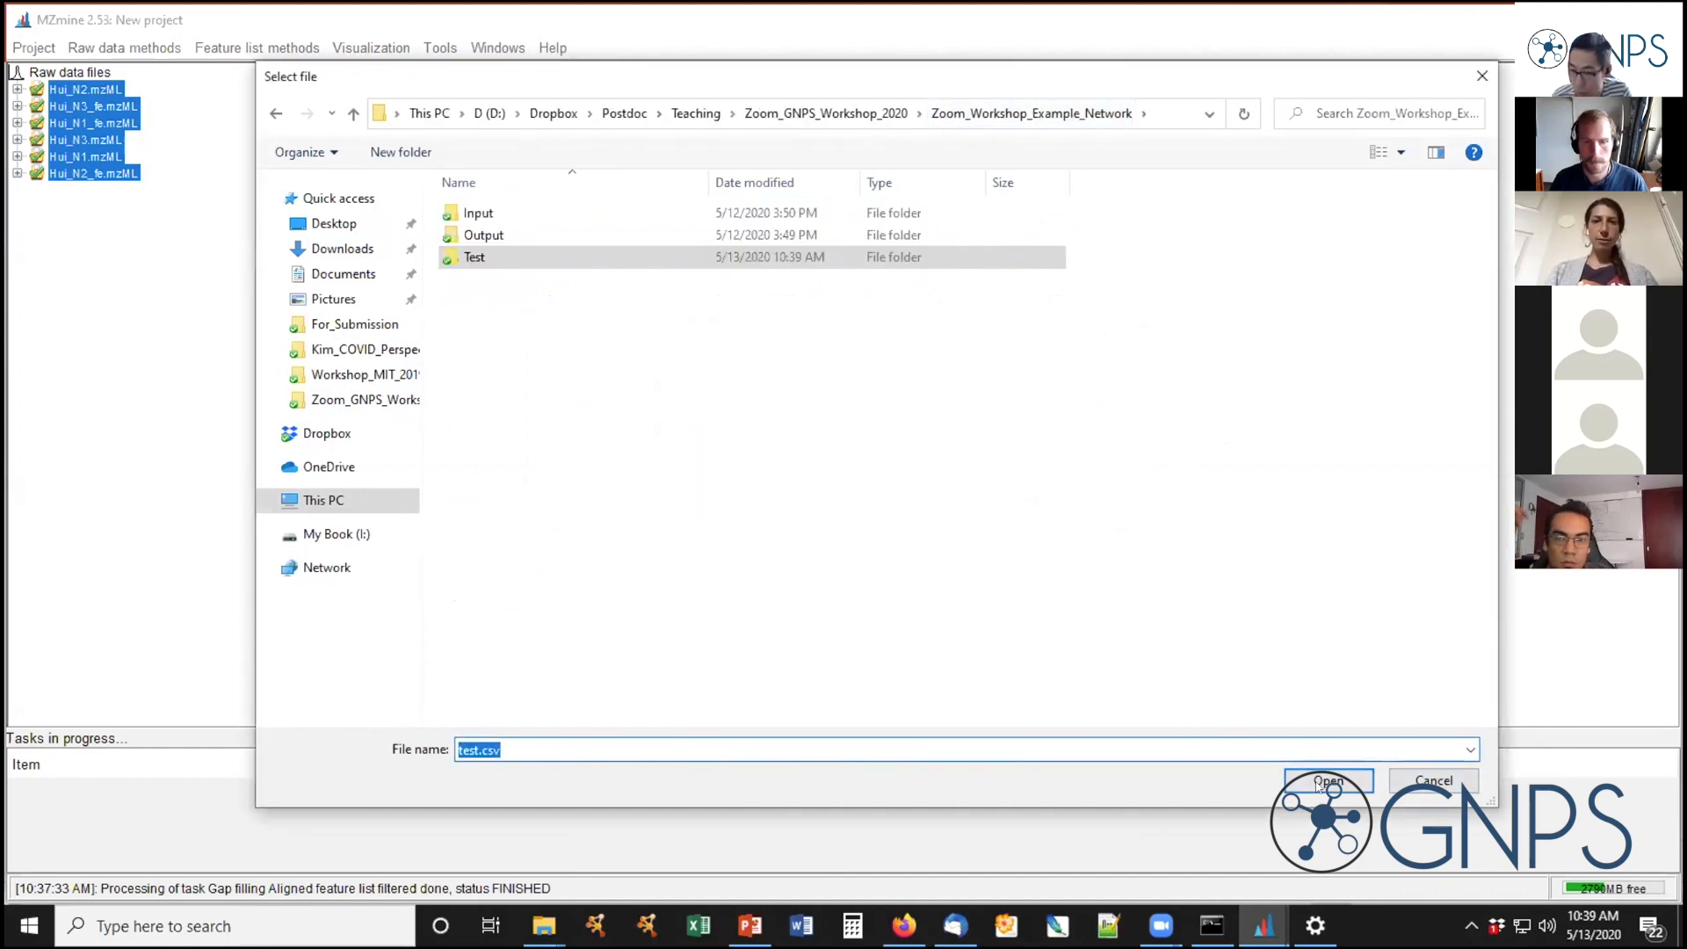
{"action": "key", "text": "BackSpace"}
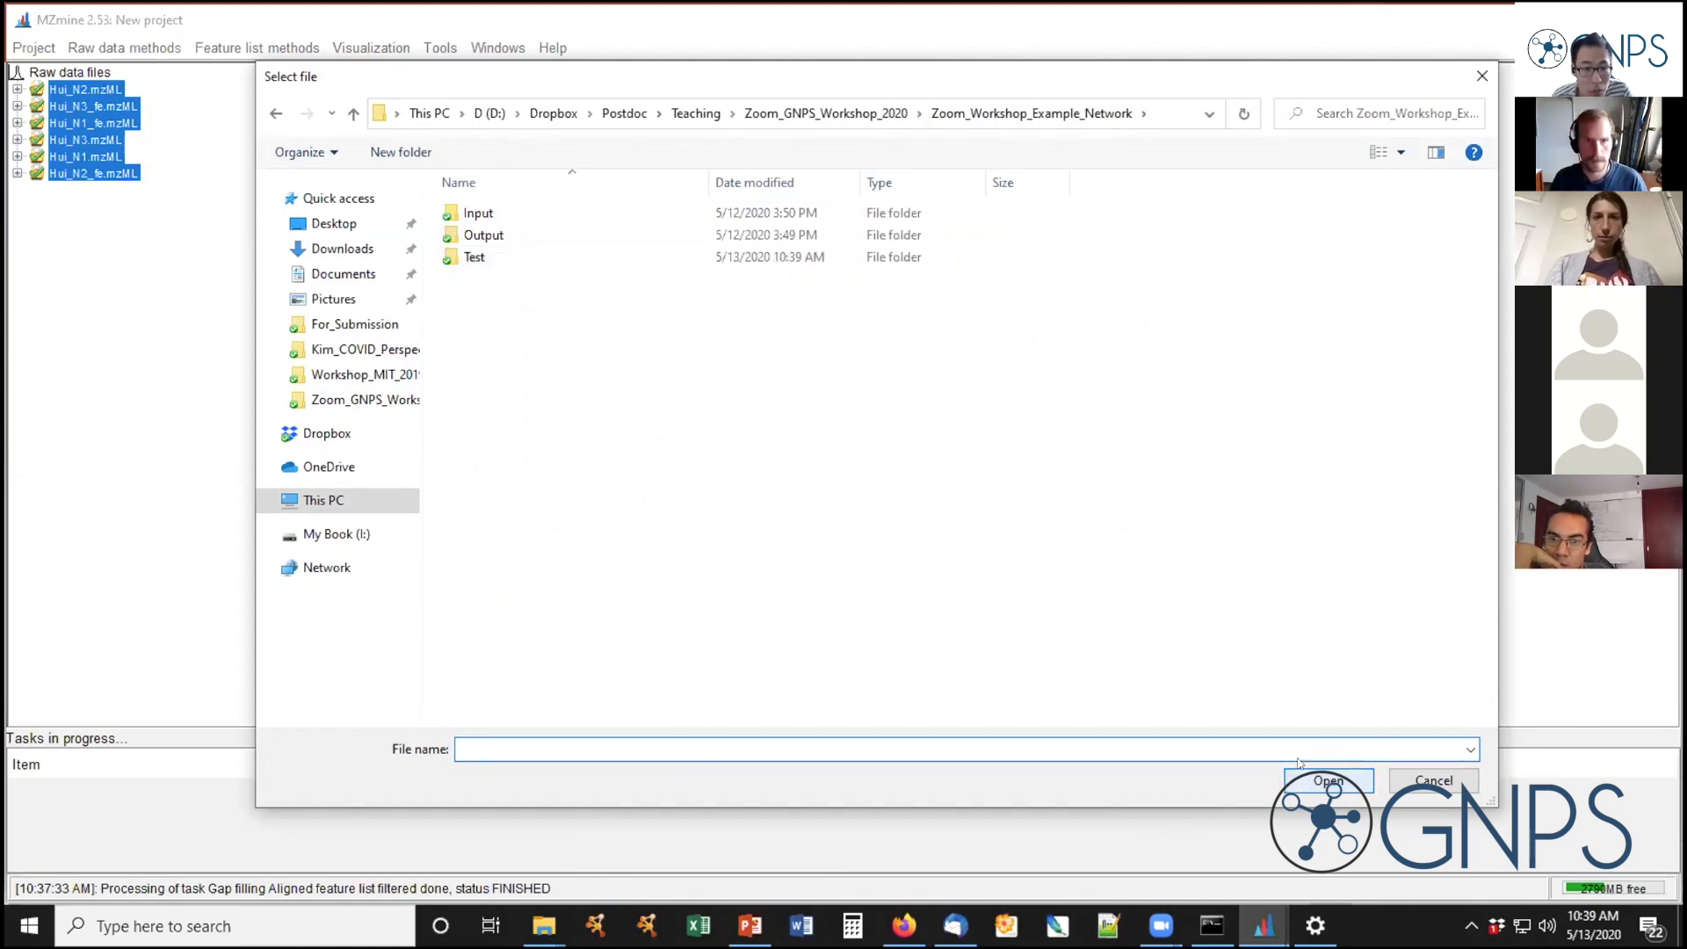
{"action": "type", "text": "g"}
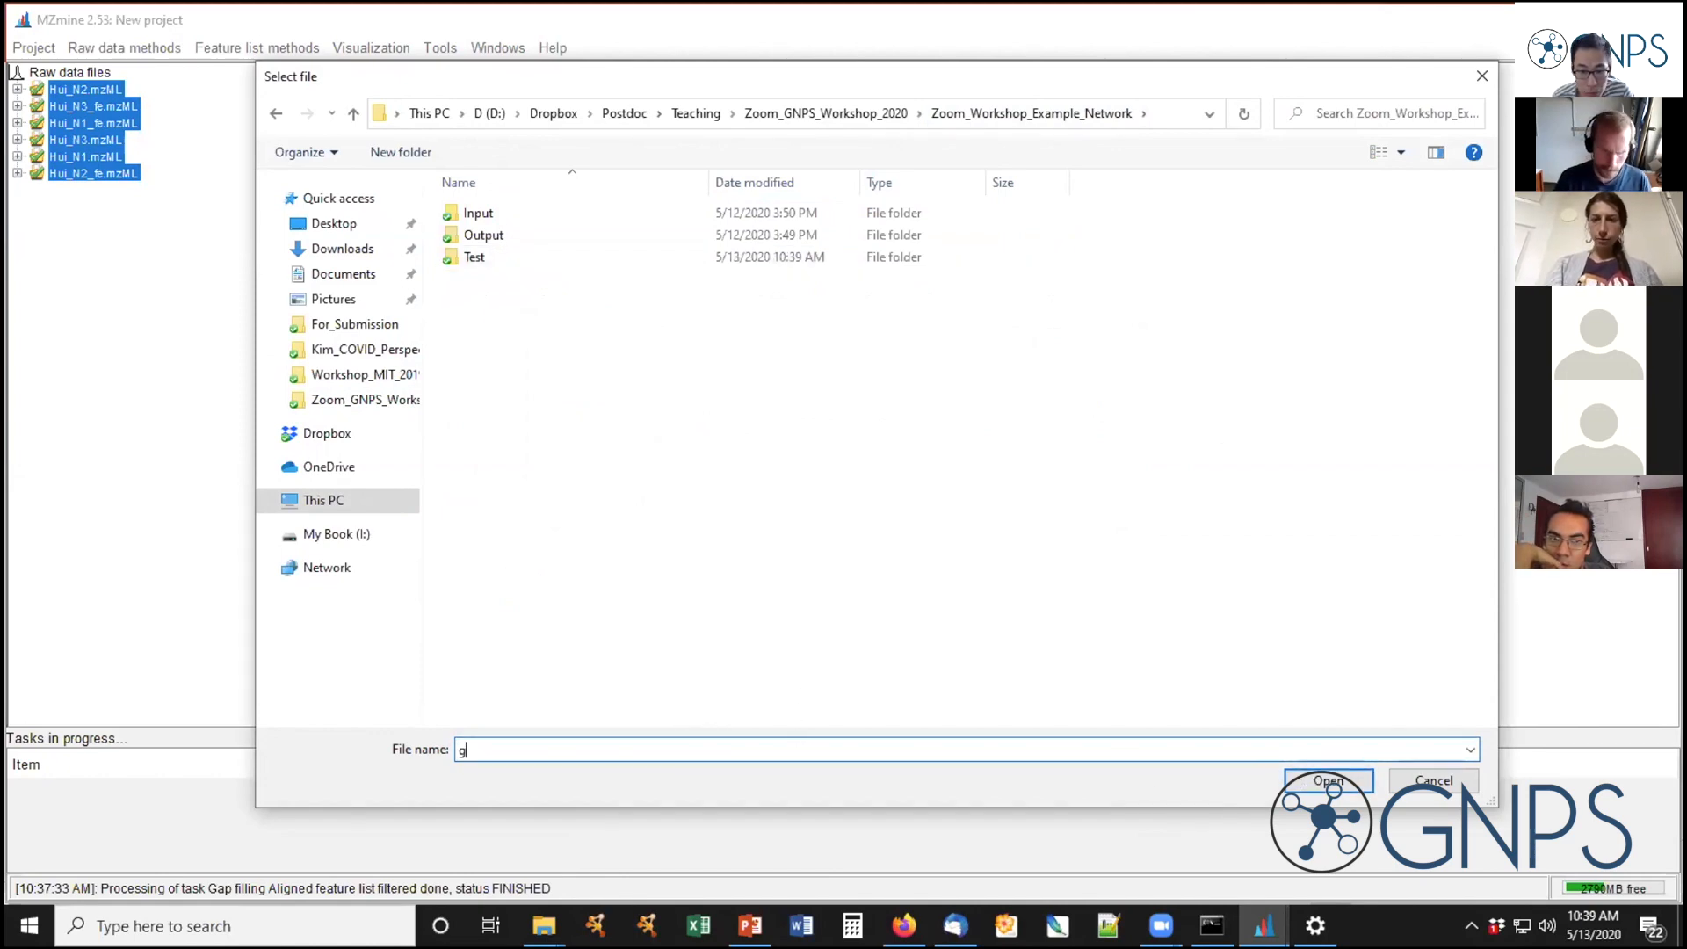
{"action": "type", "text": "nps."}
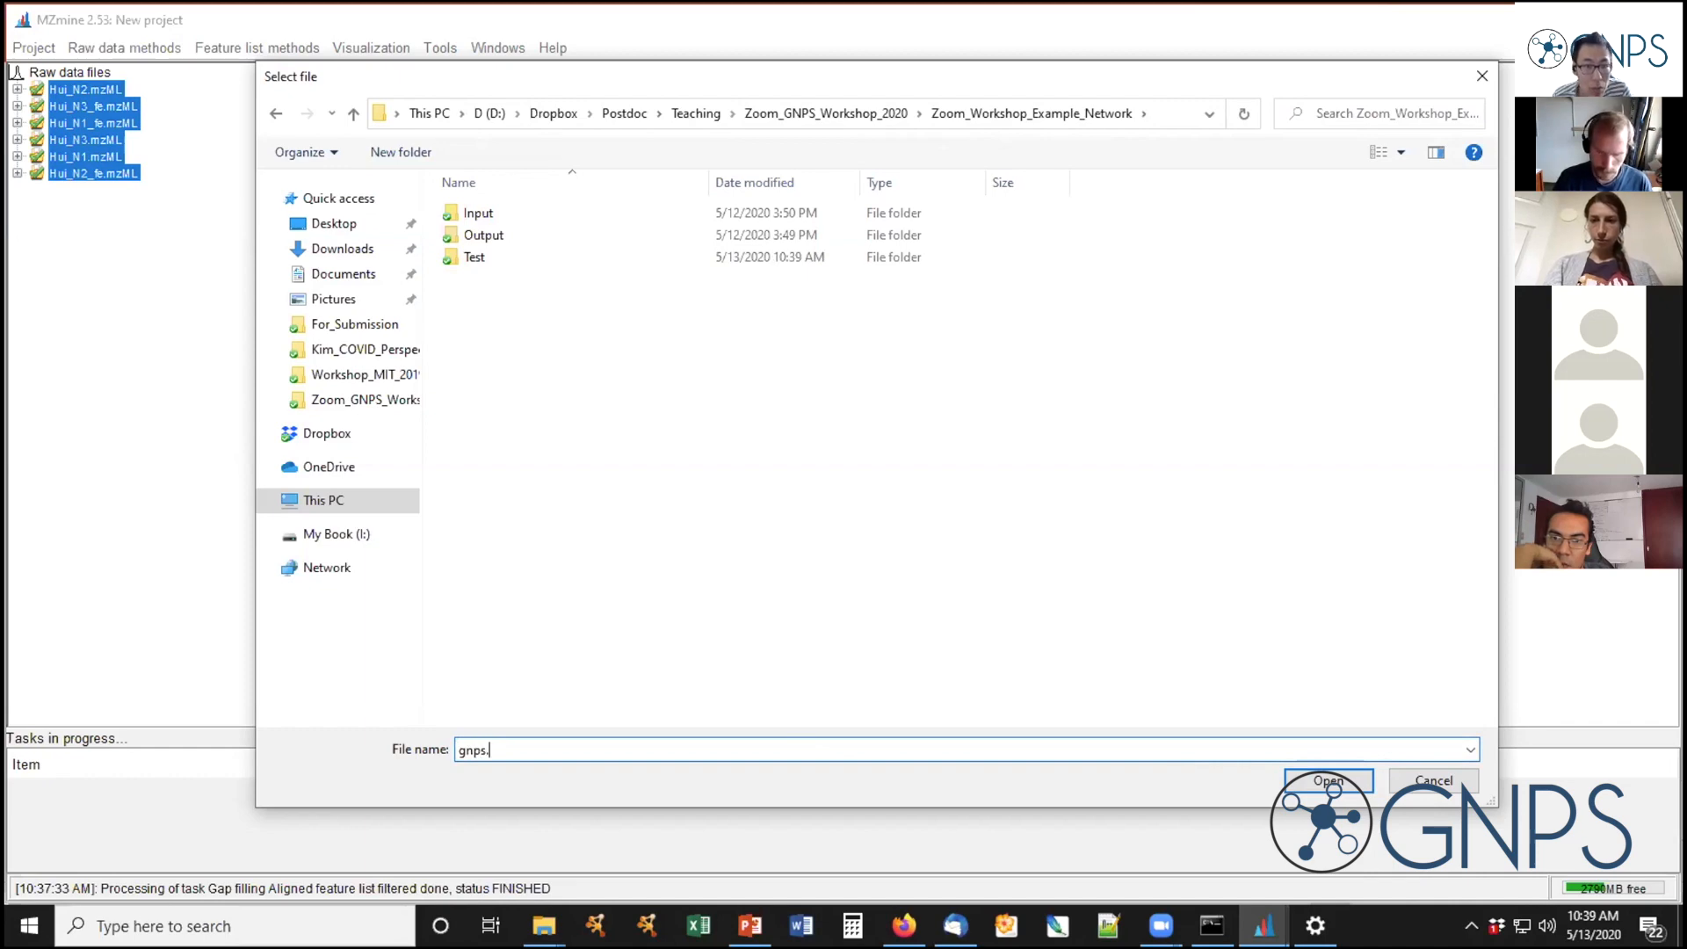
{"action": "type", "text": "mgf"}
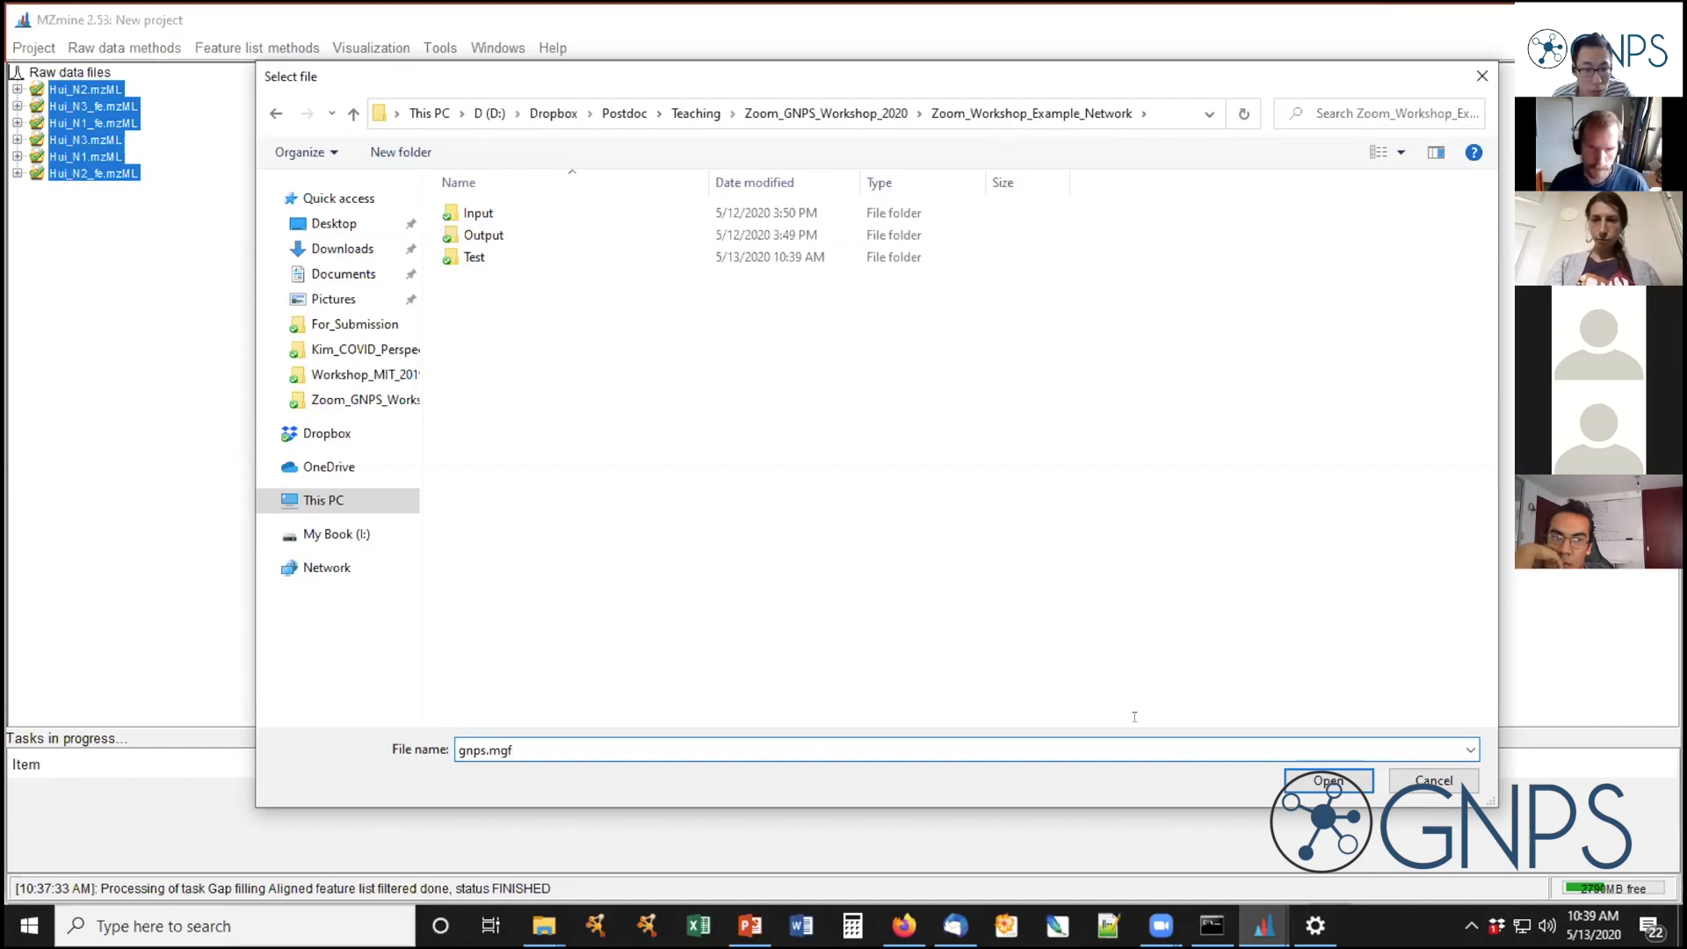
{"action": "left_click", "coordinate": [1335, 781]}
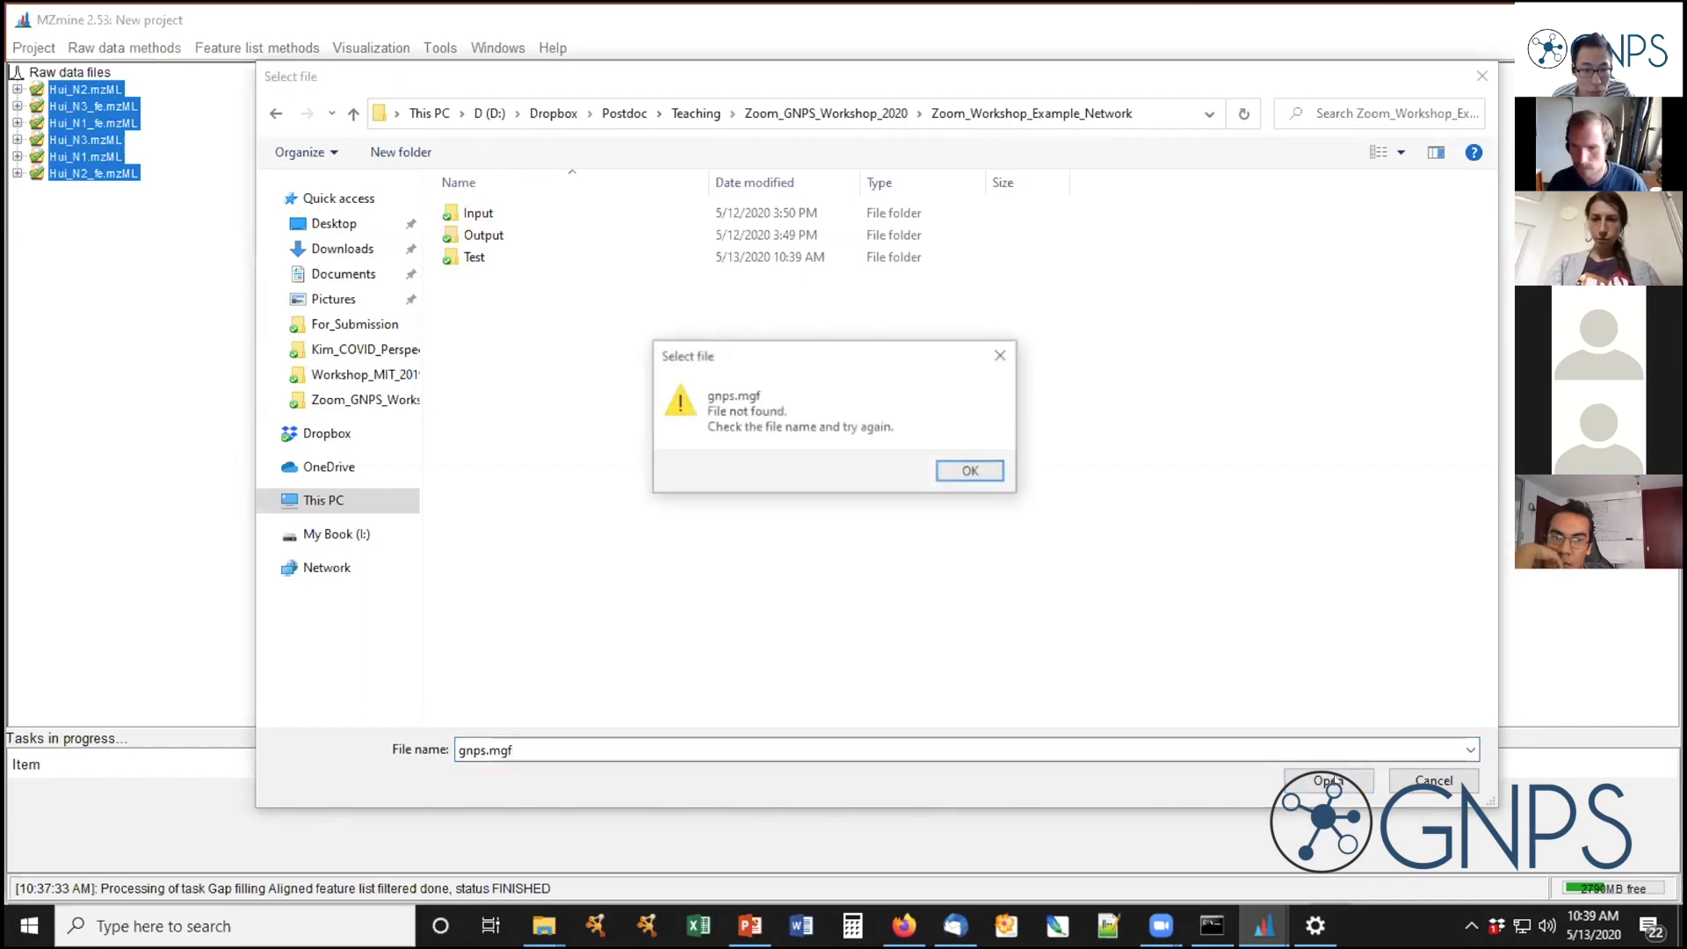
{"action": "left_click", "coordinate": [966, 472]}
{"action": "left_click", "coordinate": [1441, 780]}
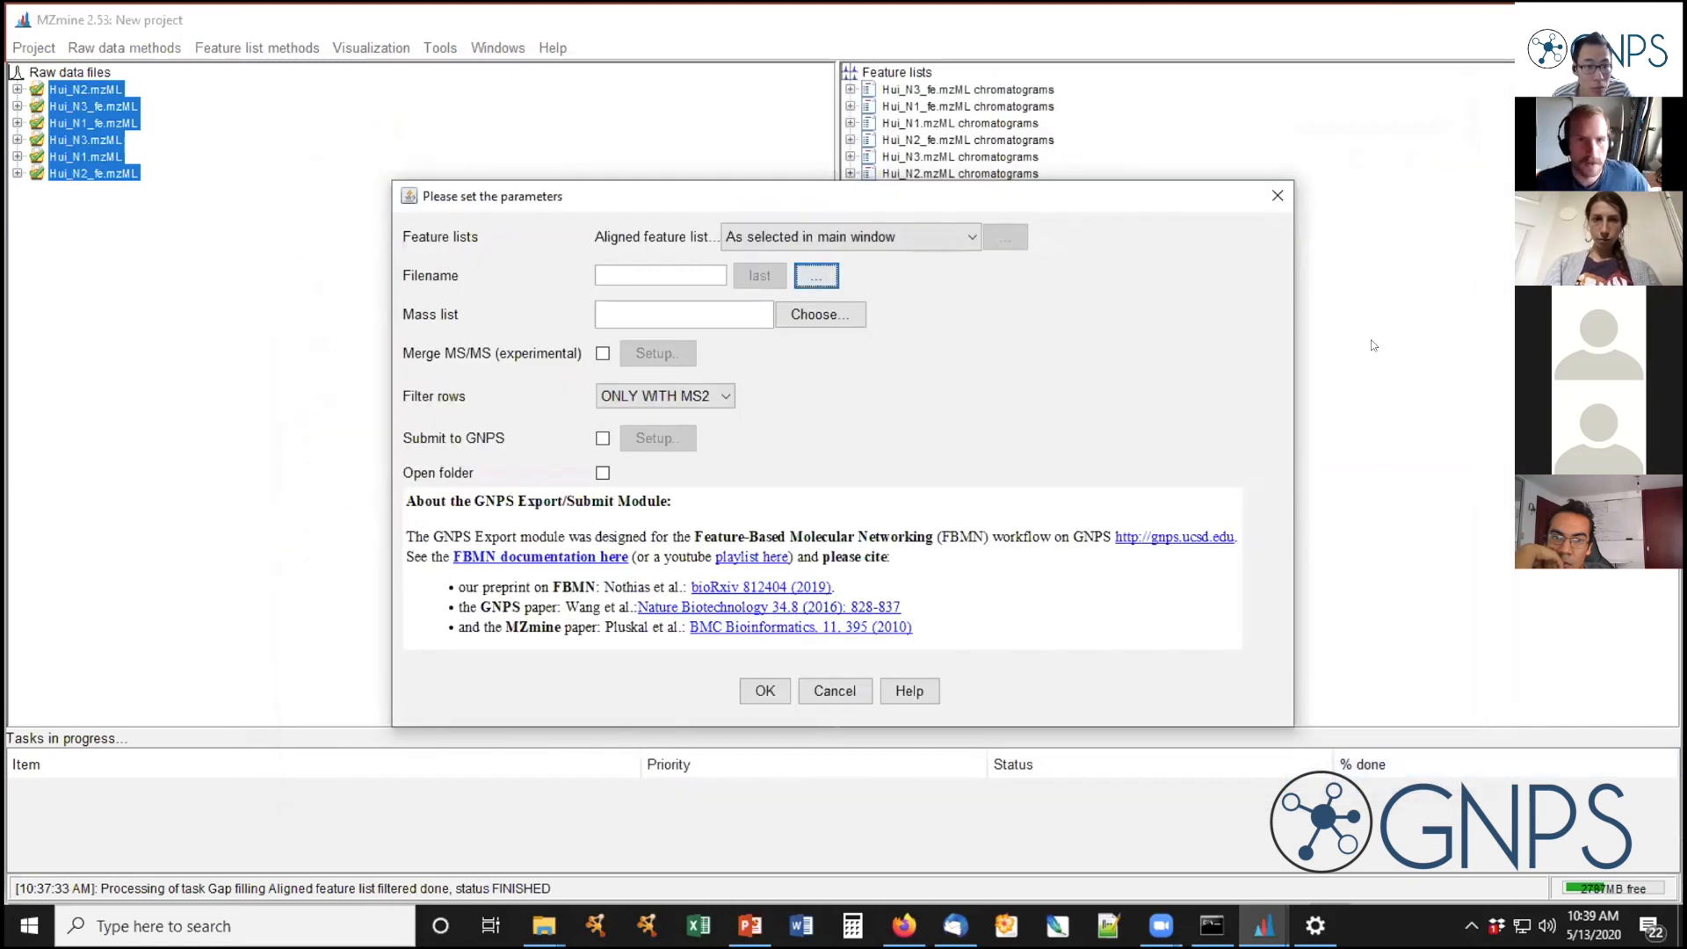
Choose the existing nissle_fe_090419 MGF file in Zoom_Workshop_Example_Network's Input folder as the export's output file
{"action": "left_click", "coordinate": [815, 276]}
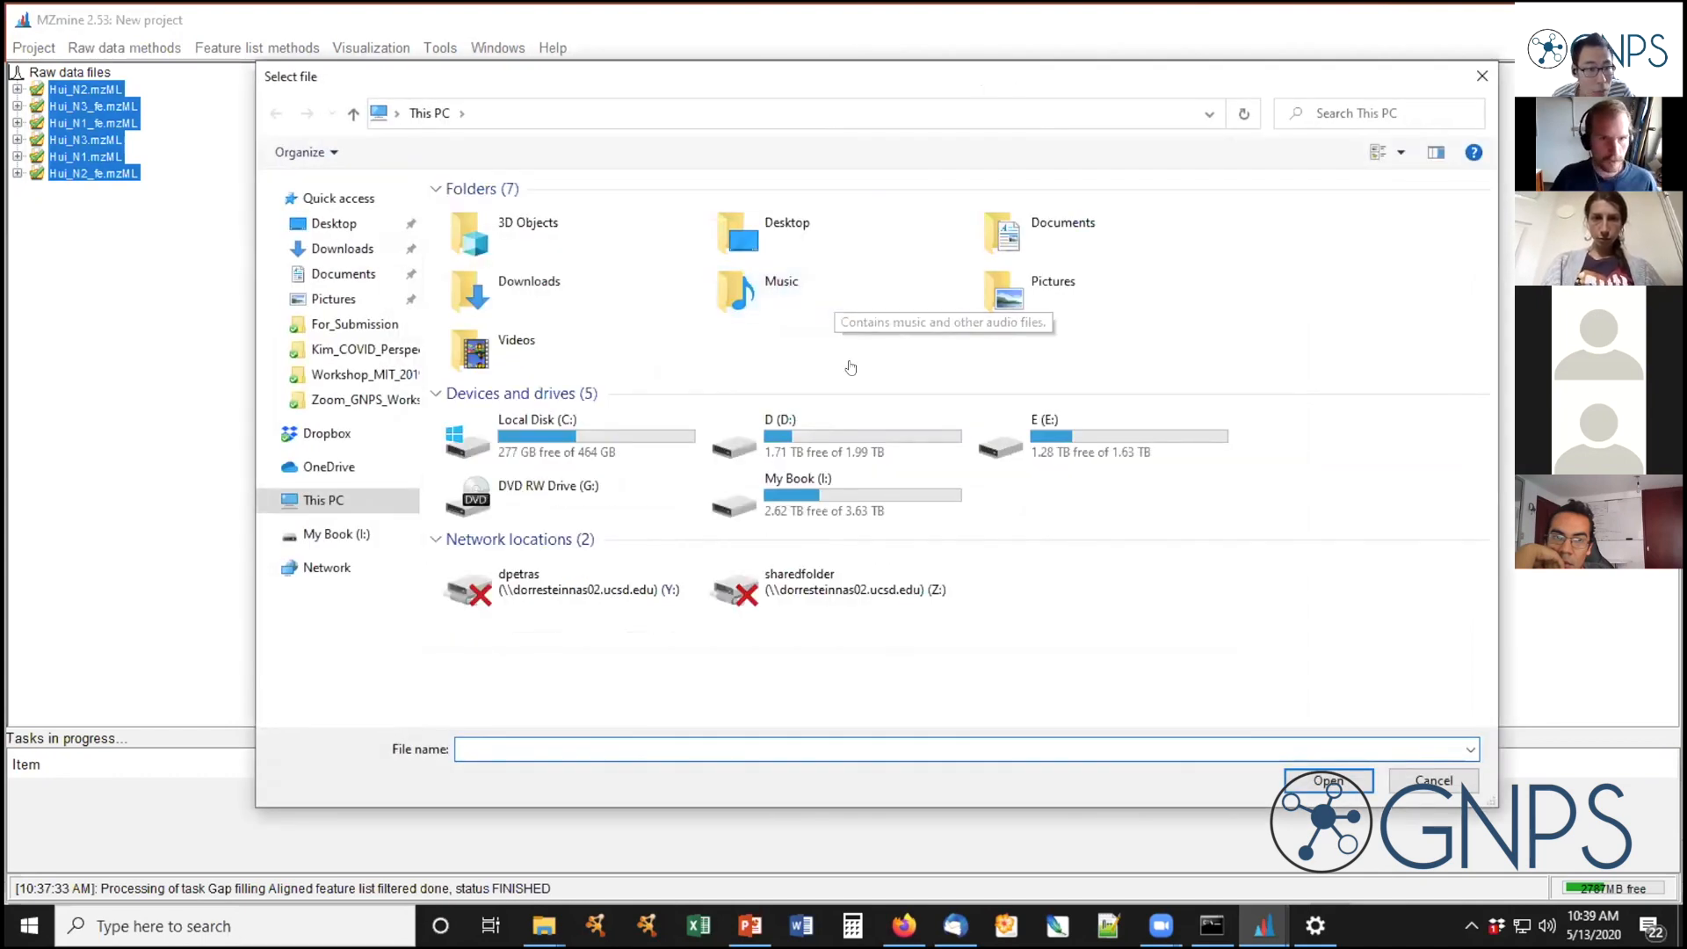
{"action": "left_click", "coordinate": [360, 399]}
{"action": "double_click", "coordinate": [606, 213]}
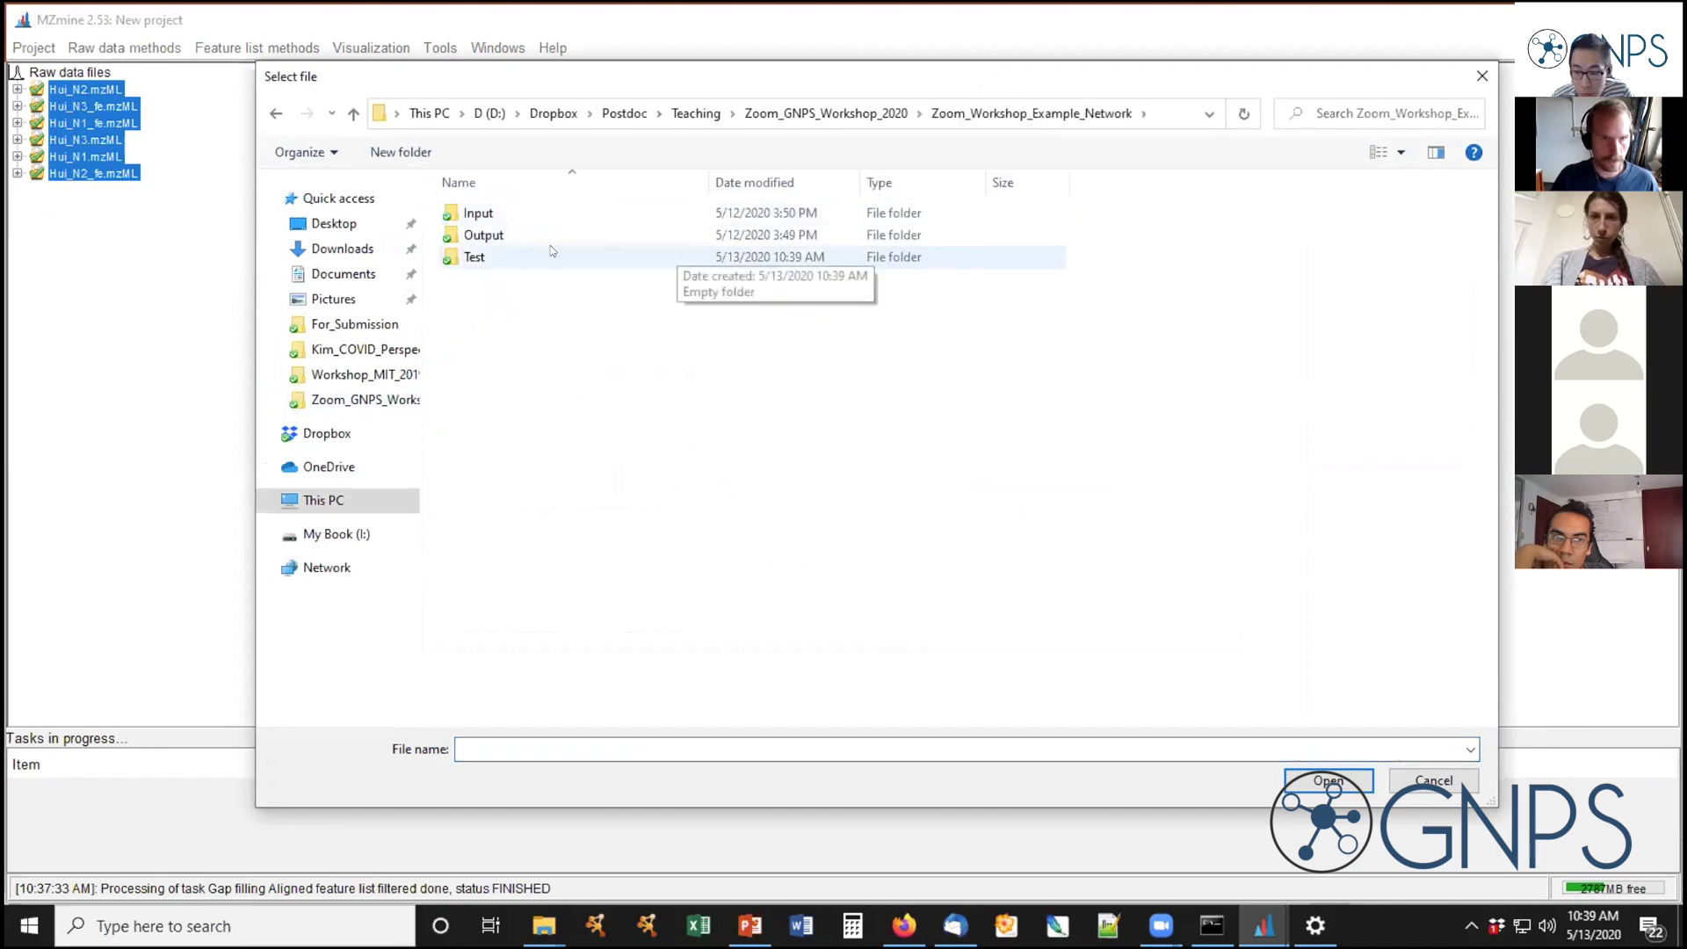
{"action": "double_click", "coordinate": [492, 212]}
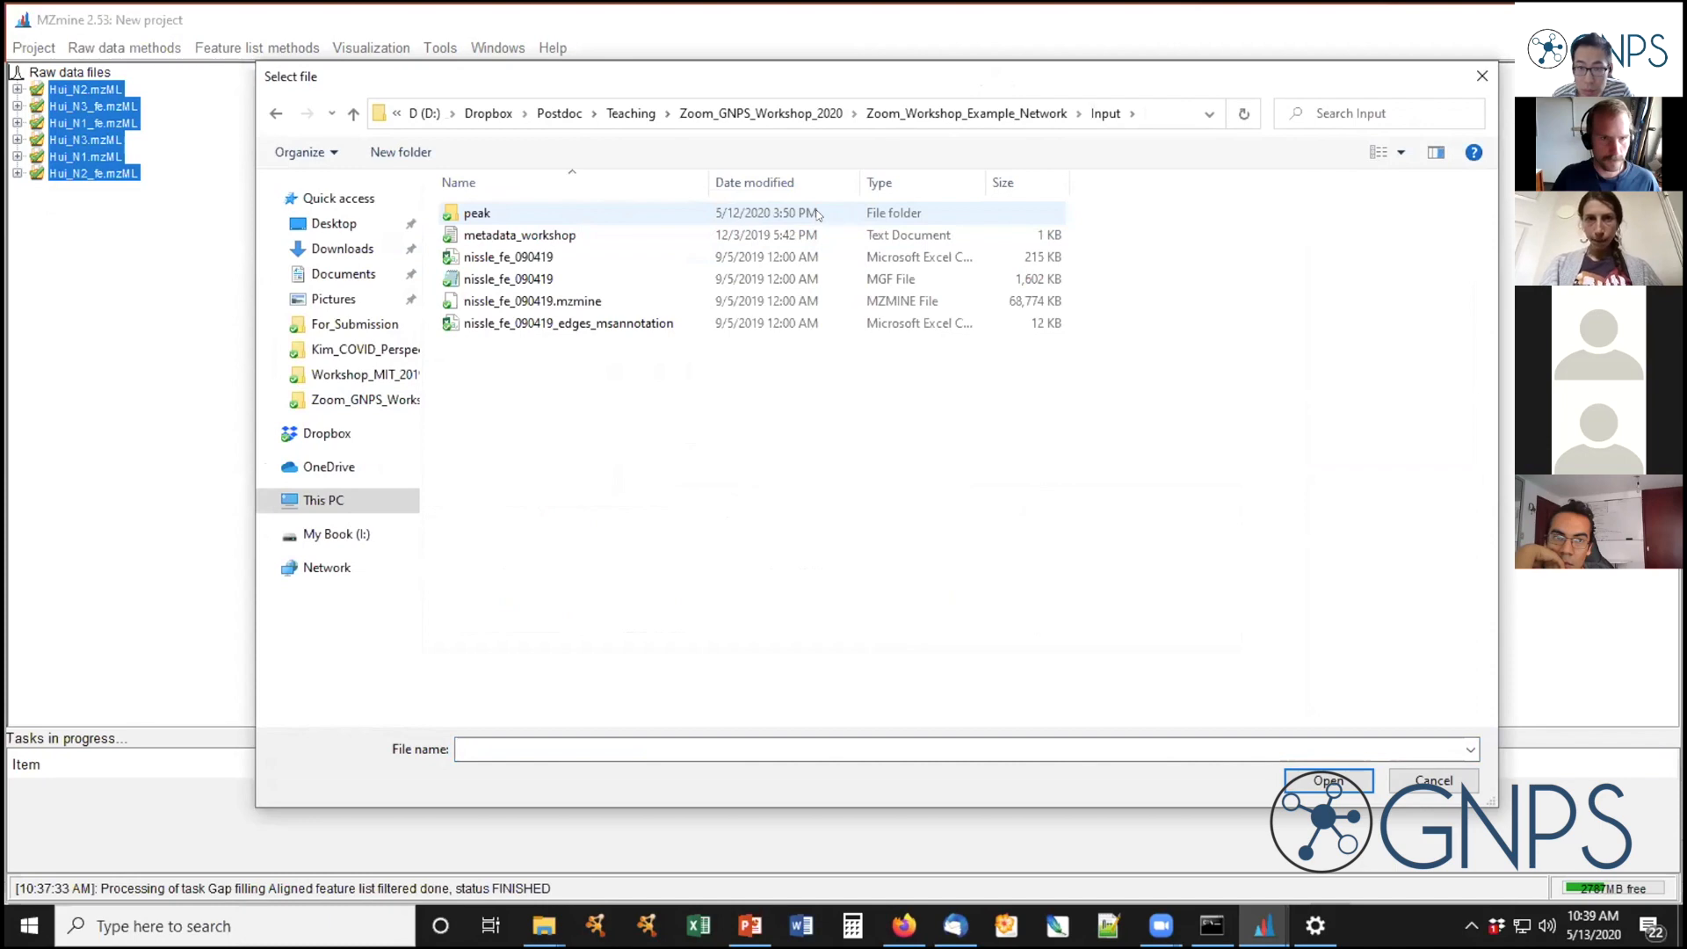
{"action": "left_click", "coordinate": [544, 280]}
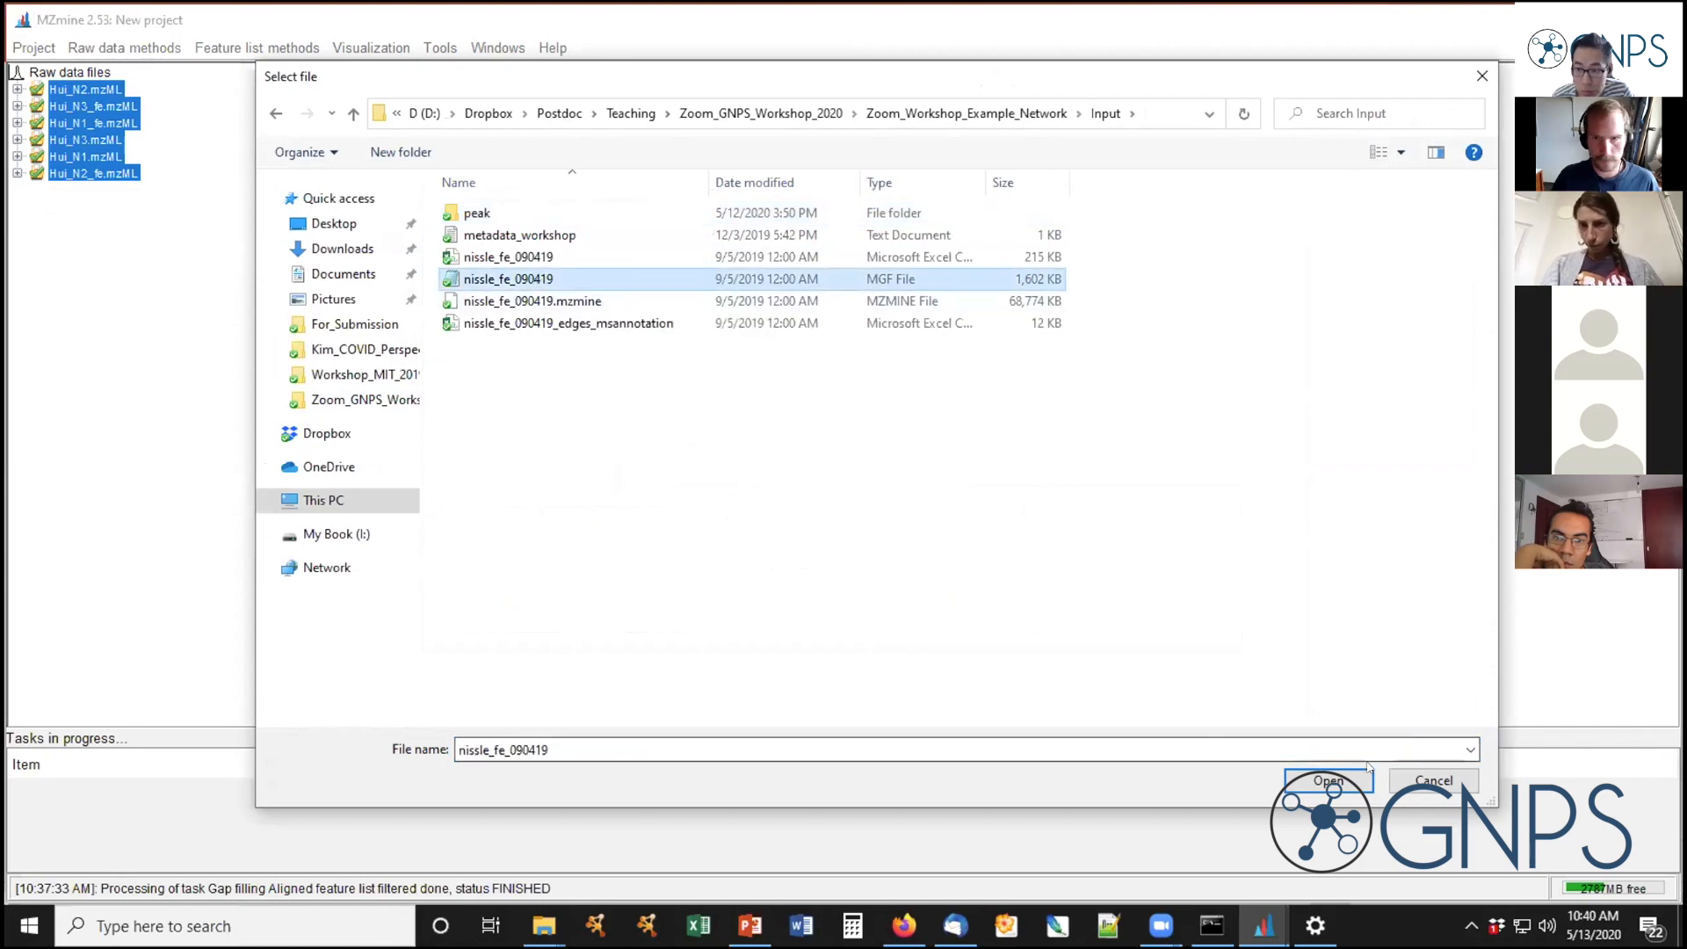
{"action": "left_click", "coordinate": [1328, 780]}
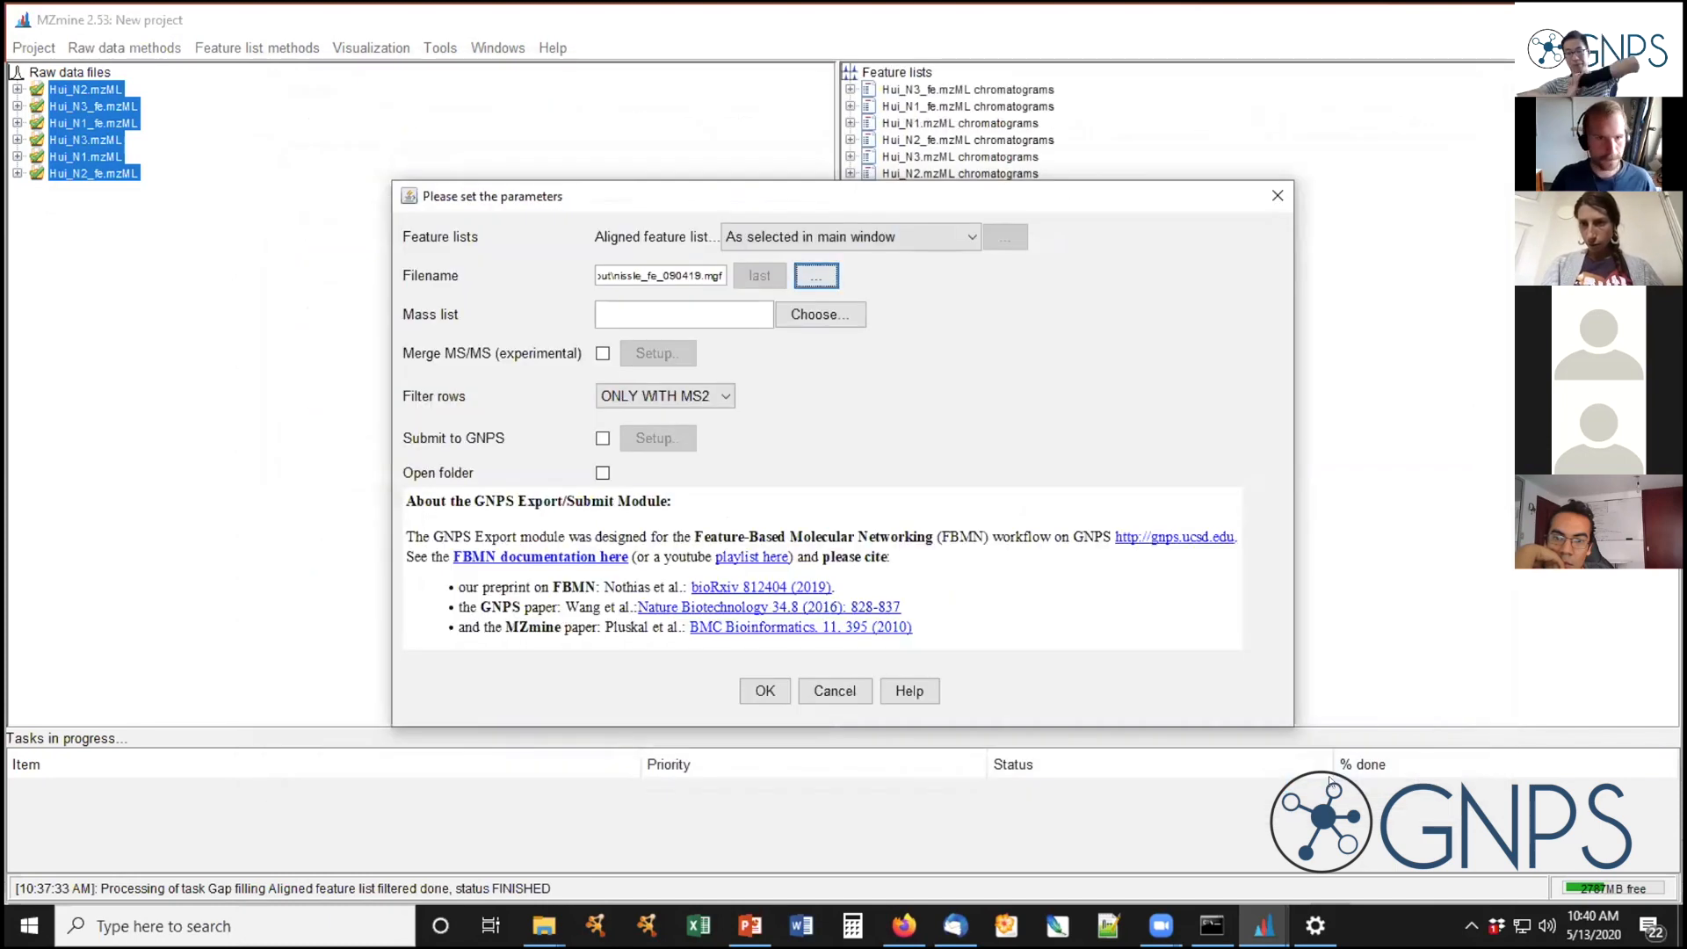
Set the export's mass list to MEtal_1E6_1E3 and run the GNPS-FBMN export of rows with MS2 only
{"action": "left_click", "coordinate": [633, 315]}
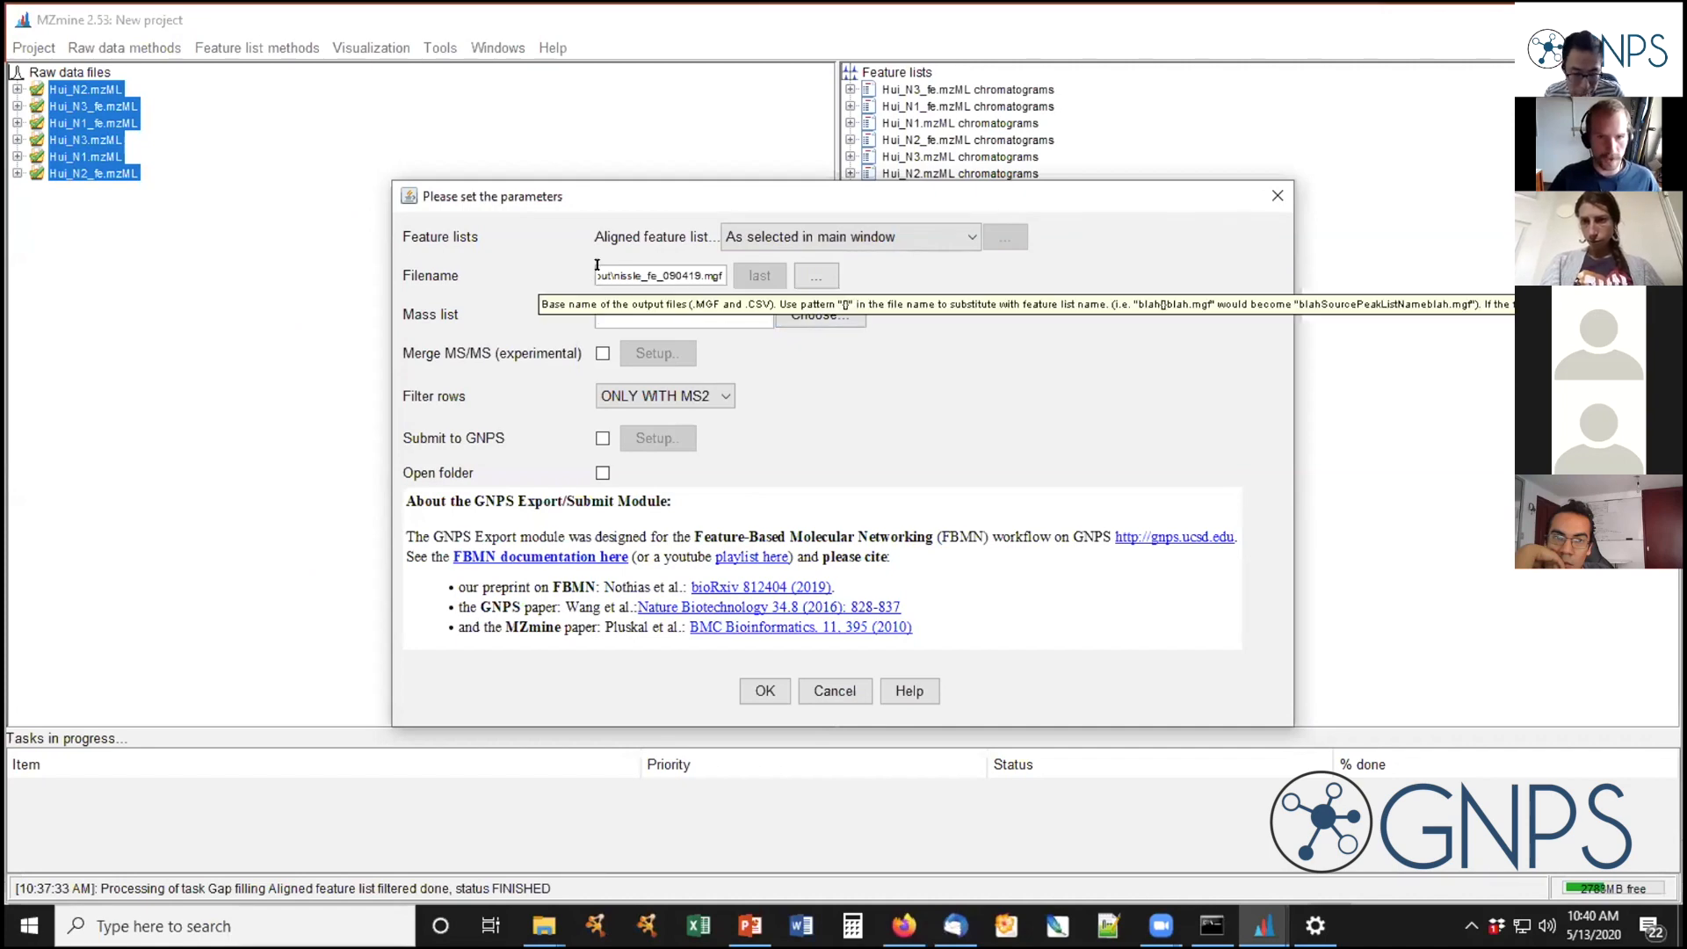
{"action": "triple_click", "coordinate": [658, 276]}
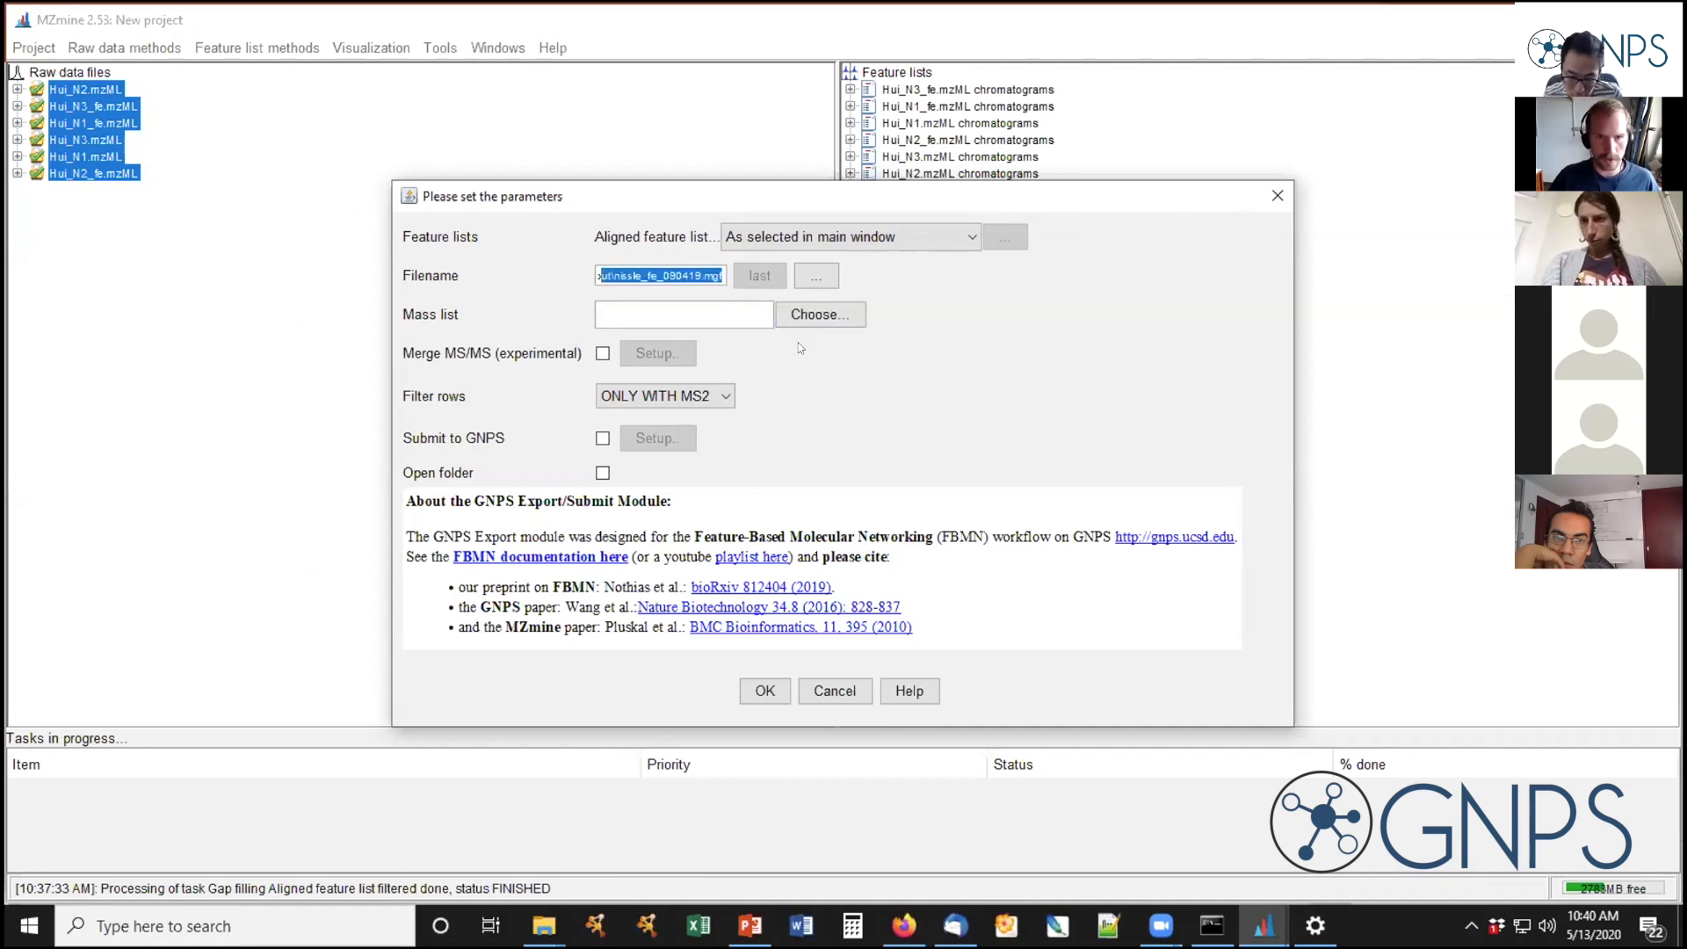
{"action": "left_click", "coordinate": [801, 314]}
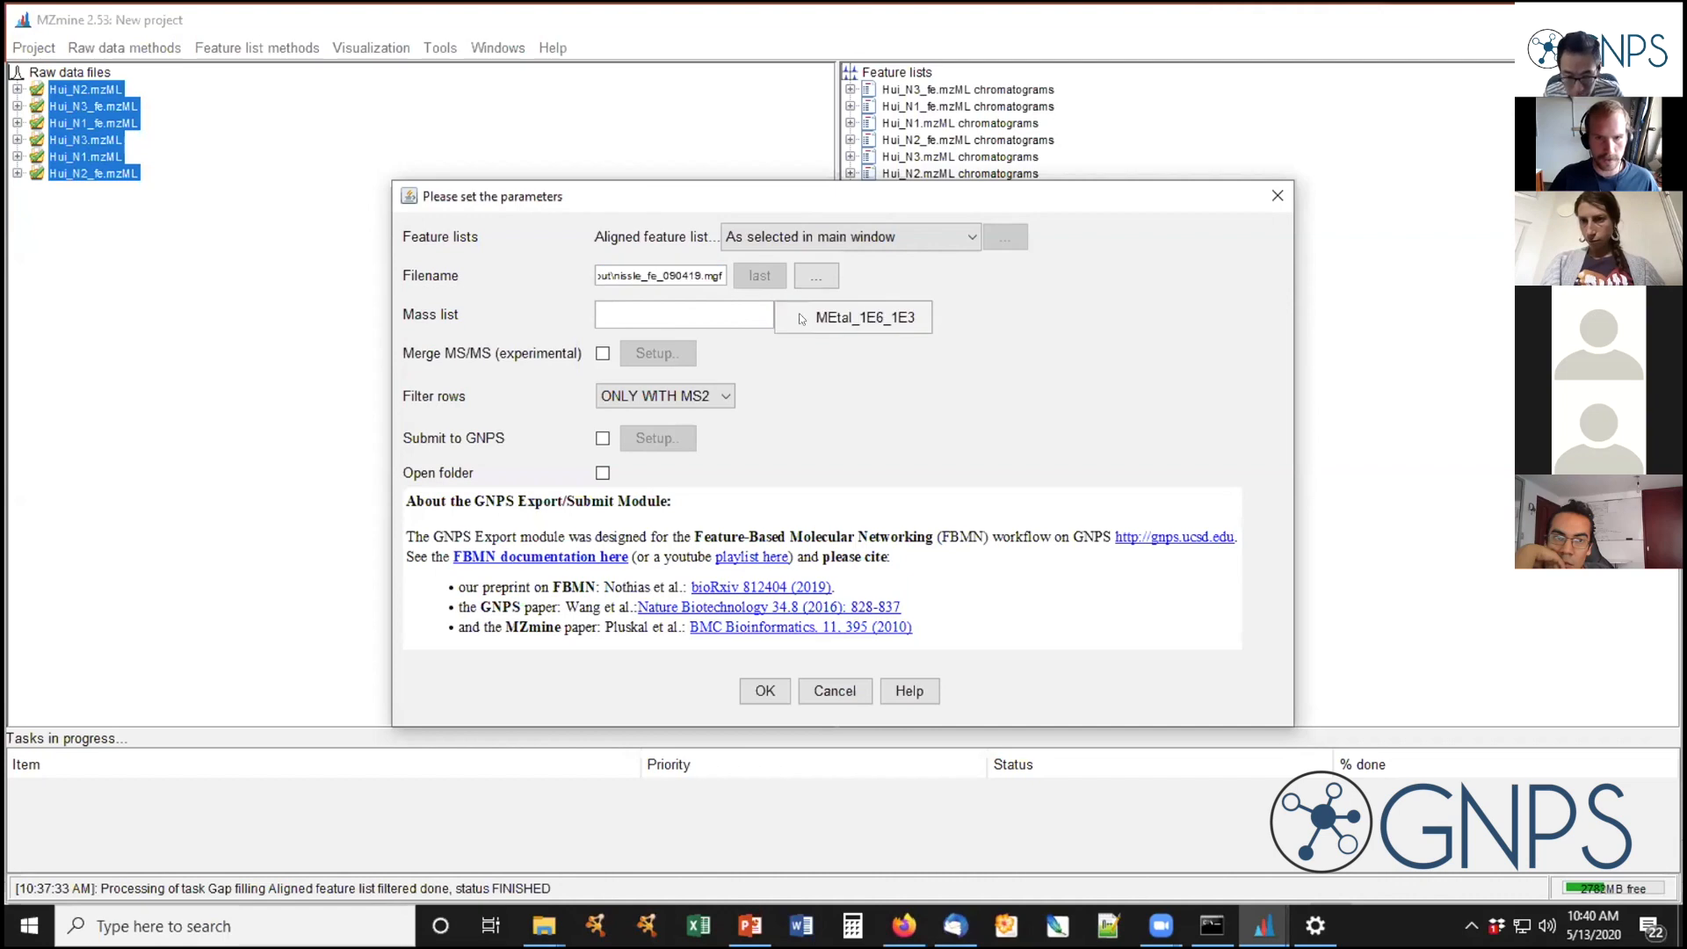
{"action": "left_click", "coordinate": [852, 318]}
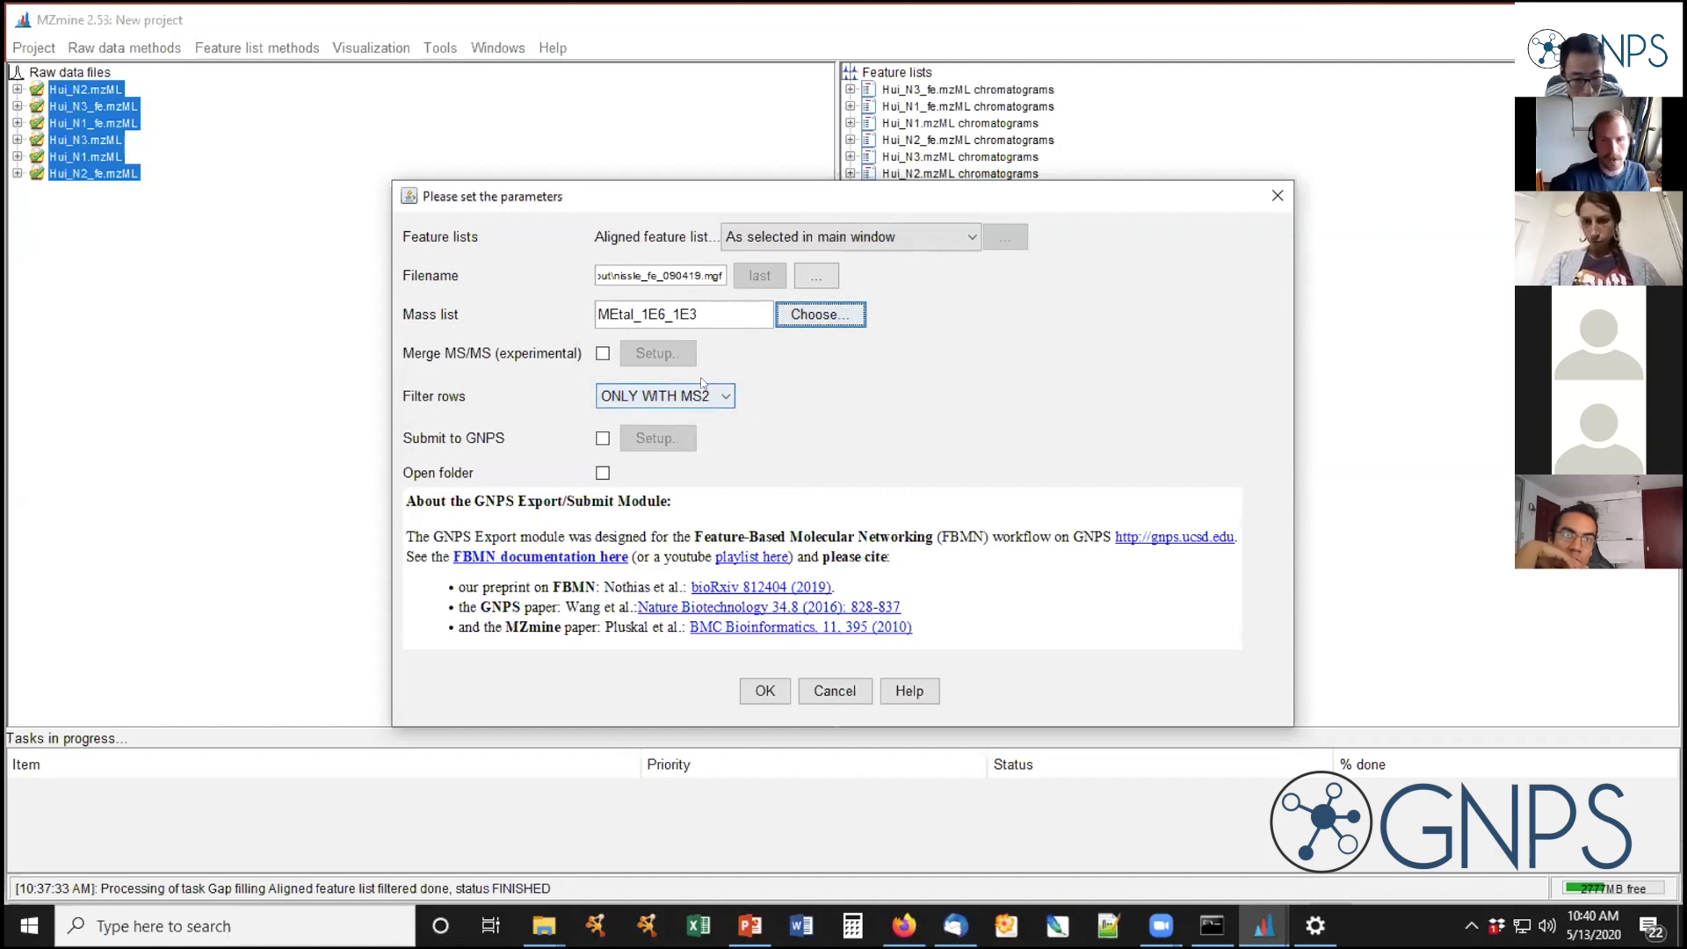
{"action": "left_click", "coordinate": [761, 693]}
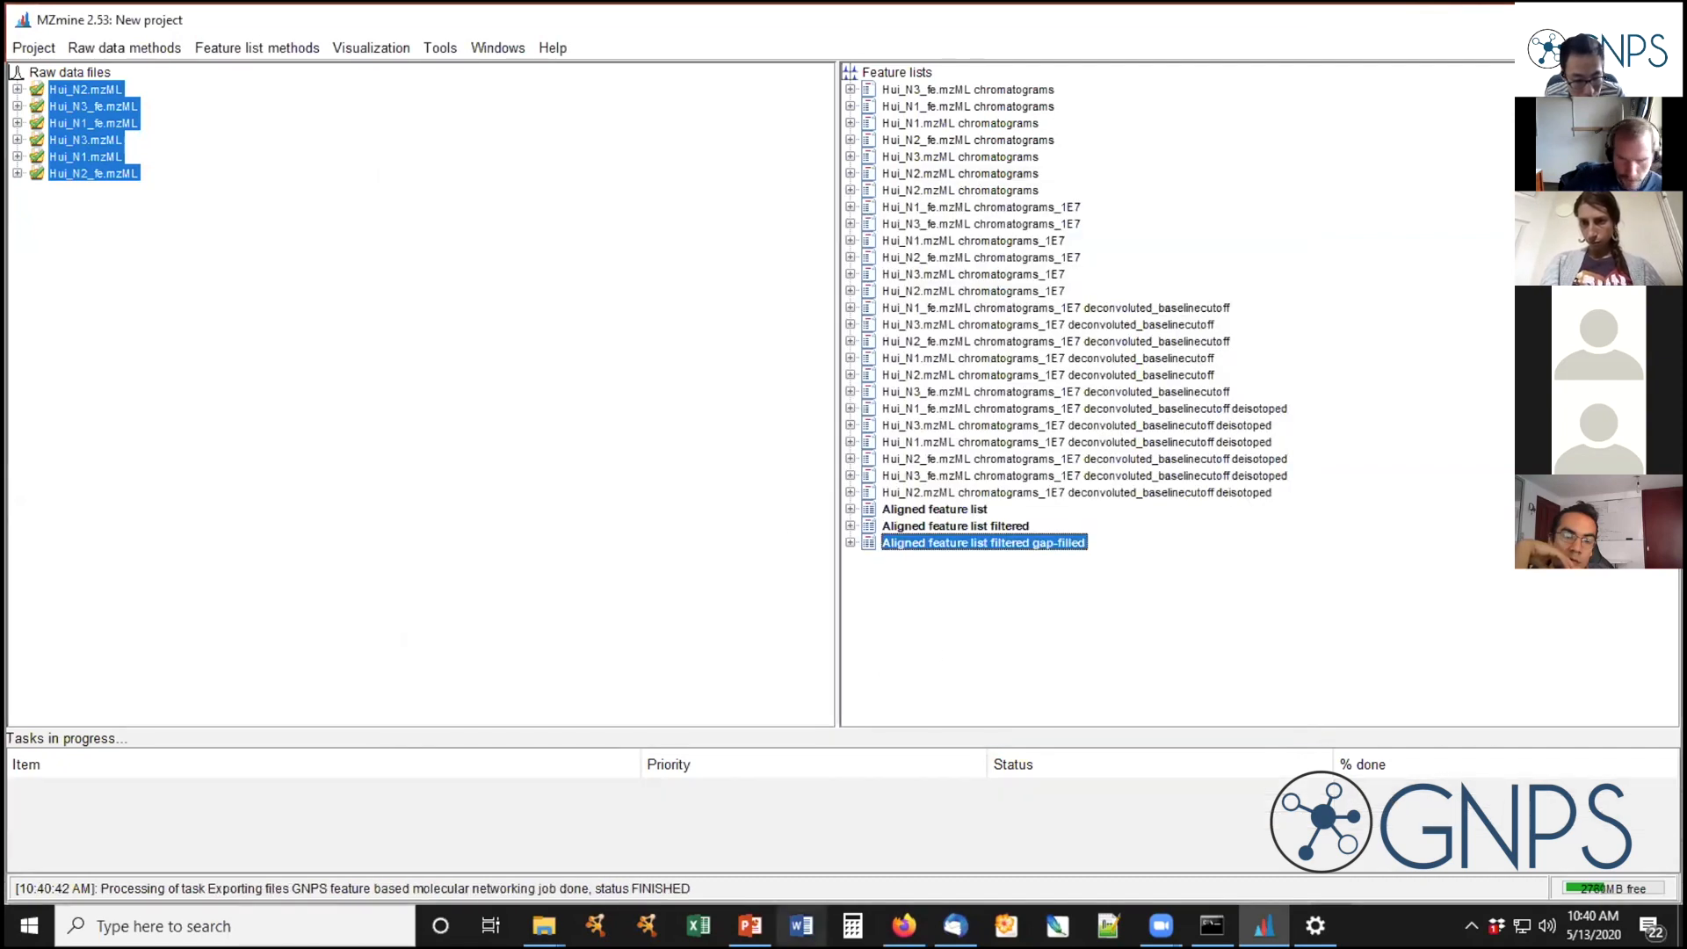
Switch to File Explorer and check the exported nissle_fe_090419 MGF and nissle_fe_090419_quant CSV files in Zoom_Workshop_Example_Network's Input folder
{"action": "mouse_move", "coordinate": [750, 919]}
{"action": "left_click", "coordinate": [544, 925]}
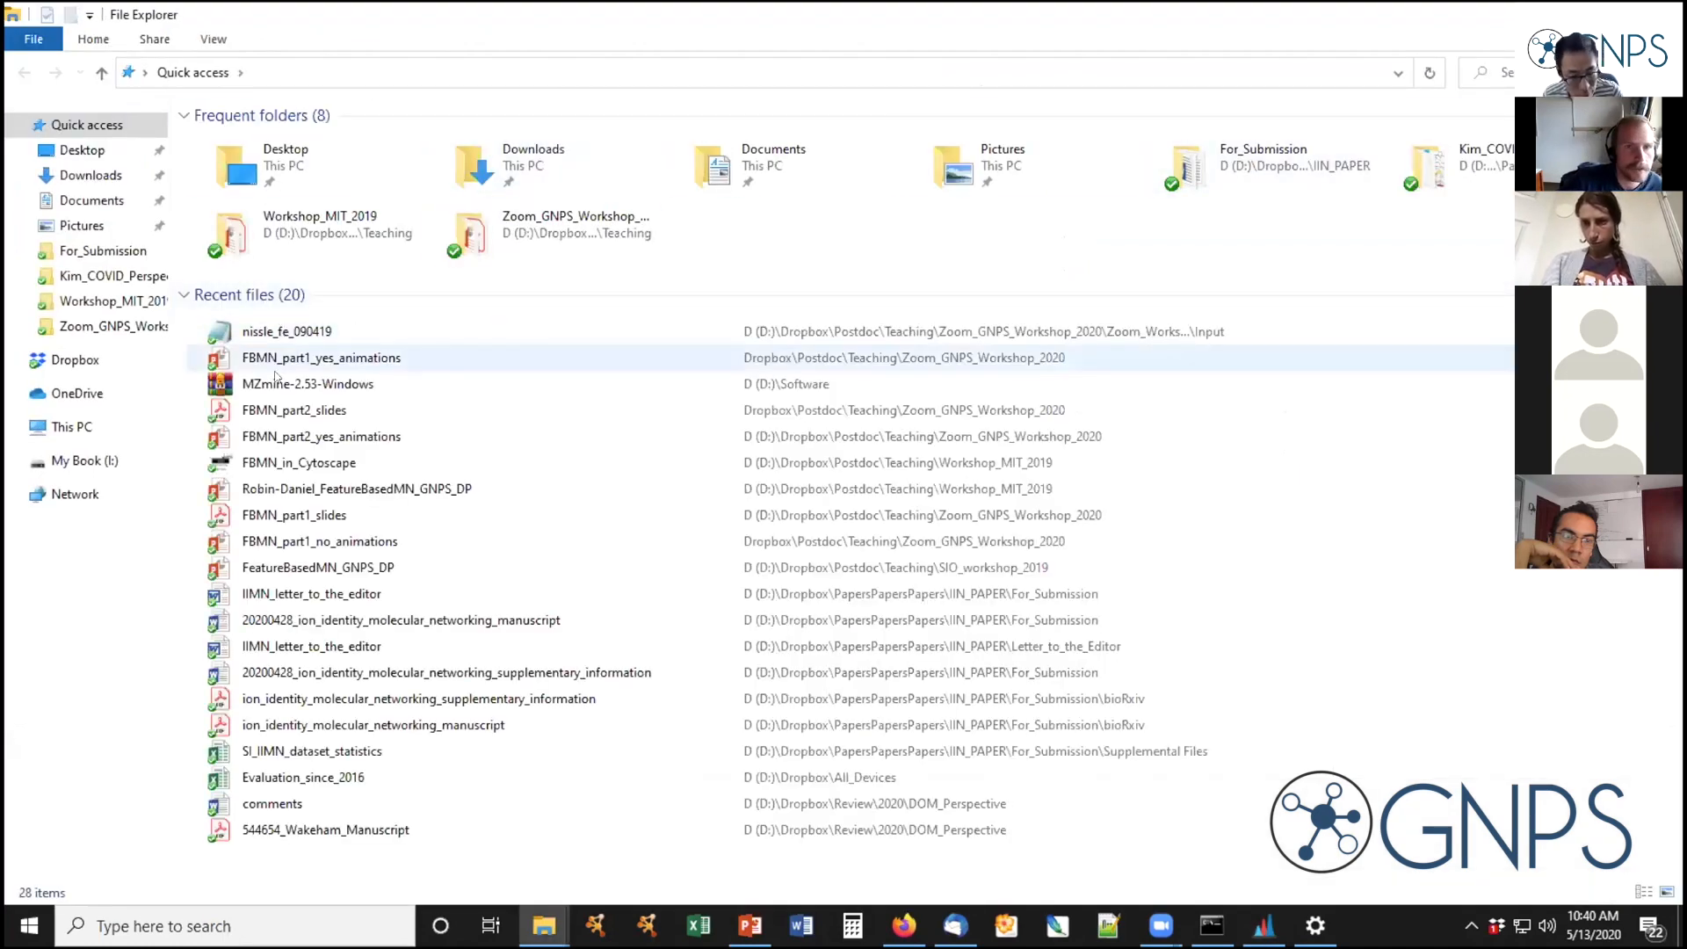
{"action": "left_click", "coordinate": [110, 326]}
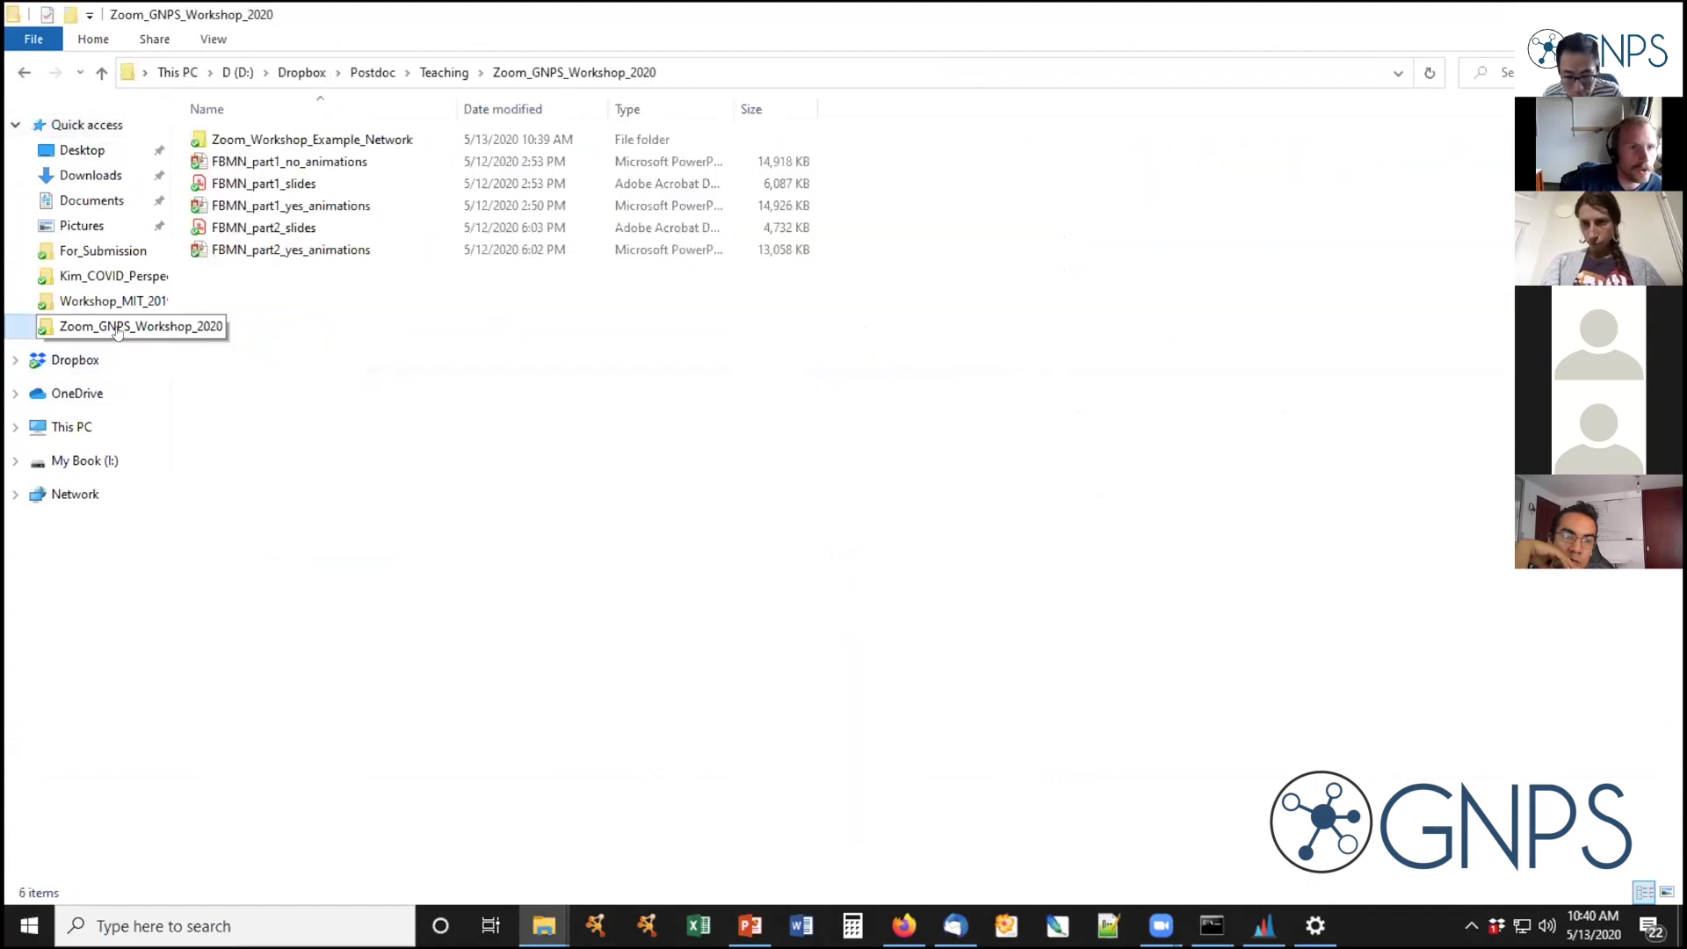
{"action": "double_click", "coordinate": [369, 141]}
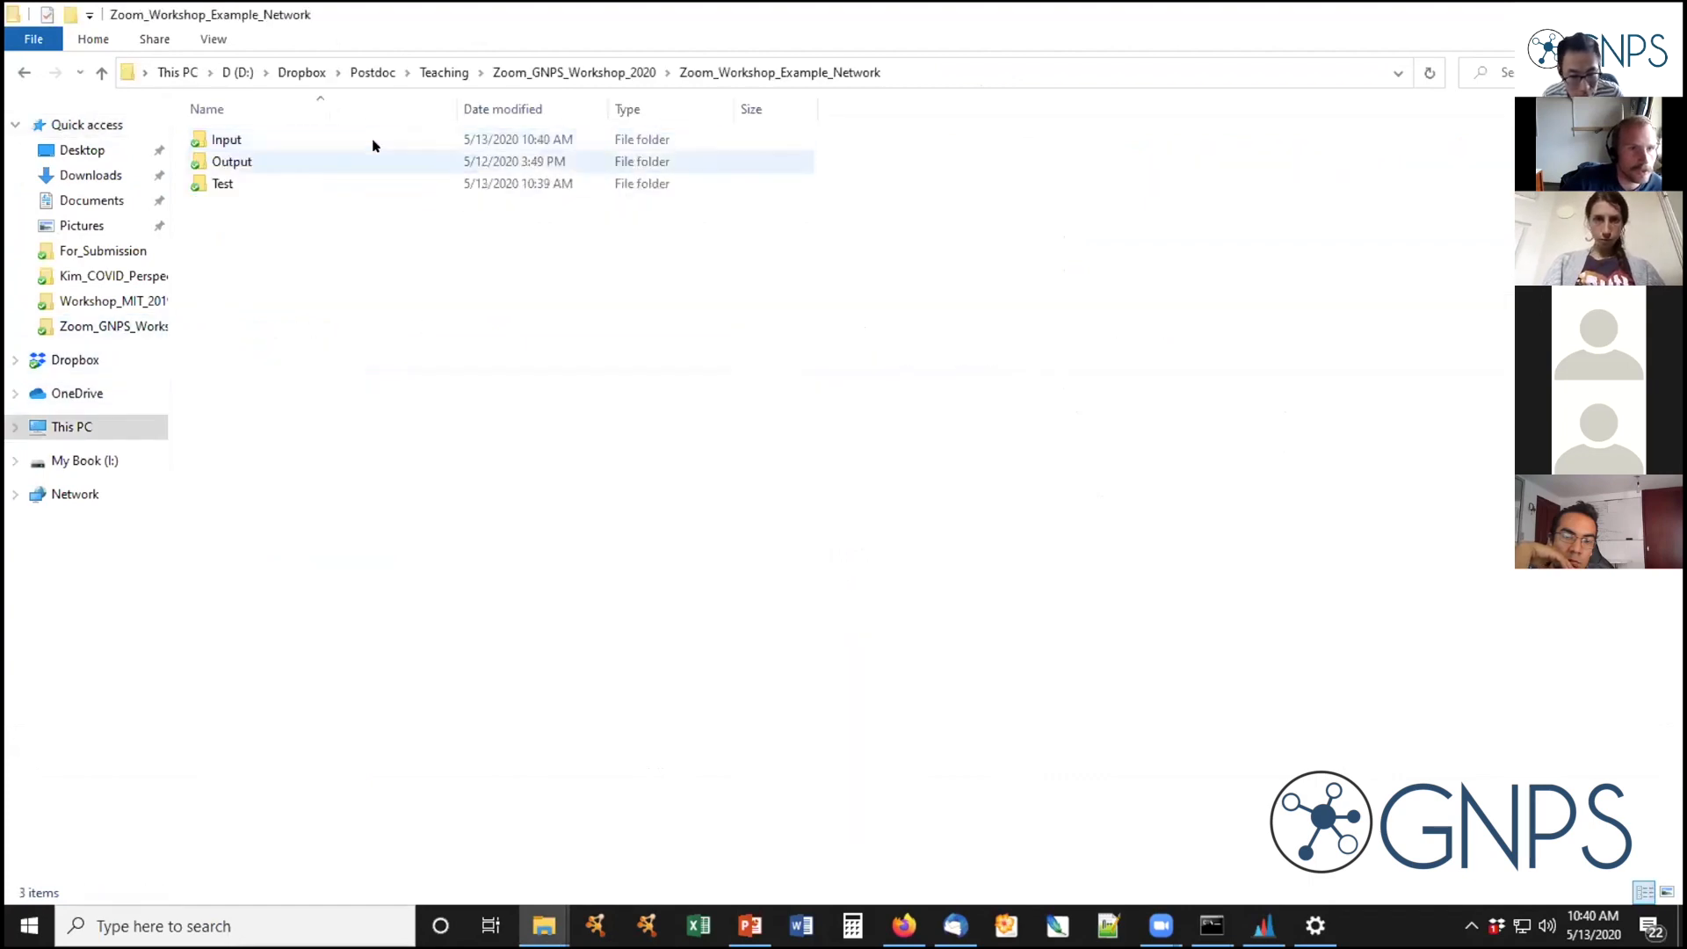
{"action": "double_click", "coordinate": [225, 141]}
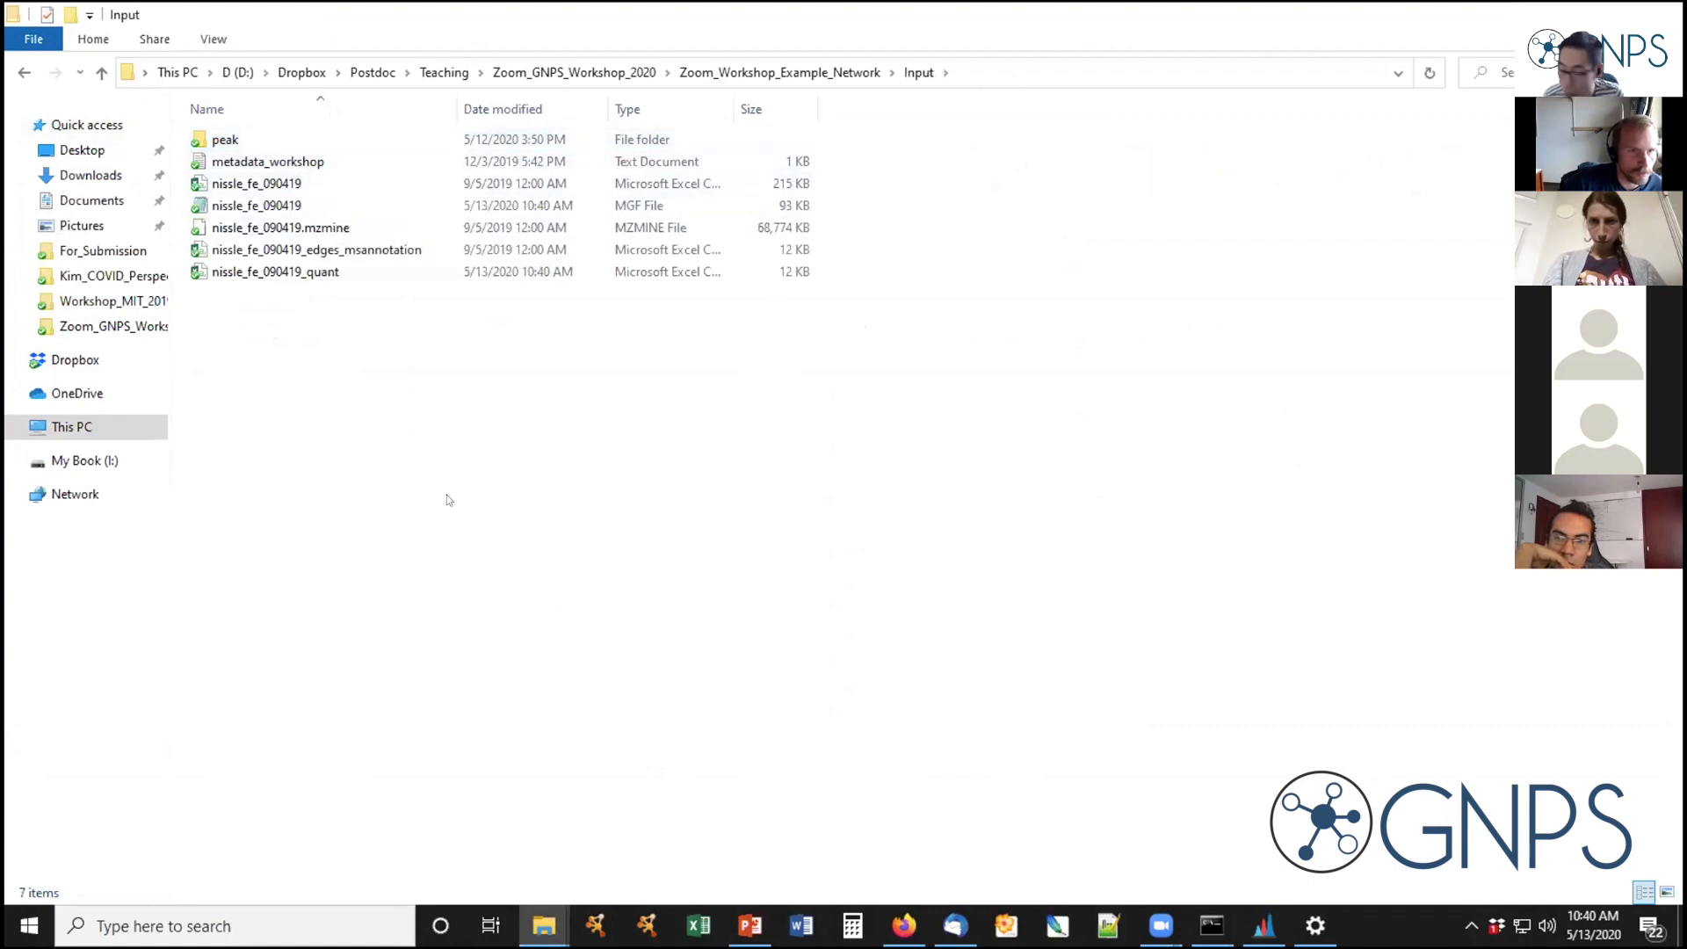
{"action": "left_click_drag", "start_coordinate": [734, 109], "coordinate": [965, 109]}
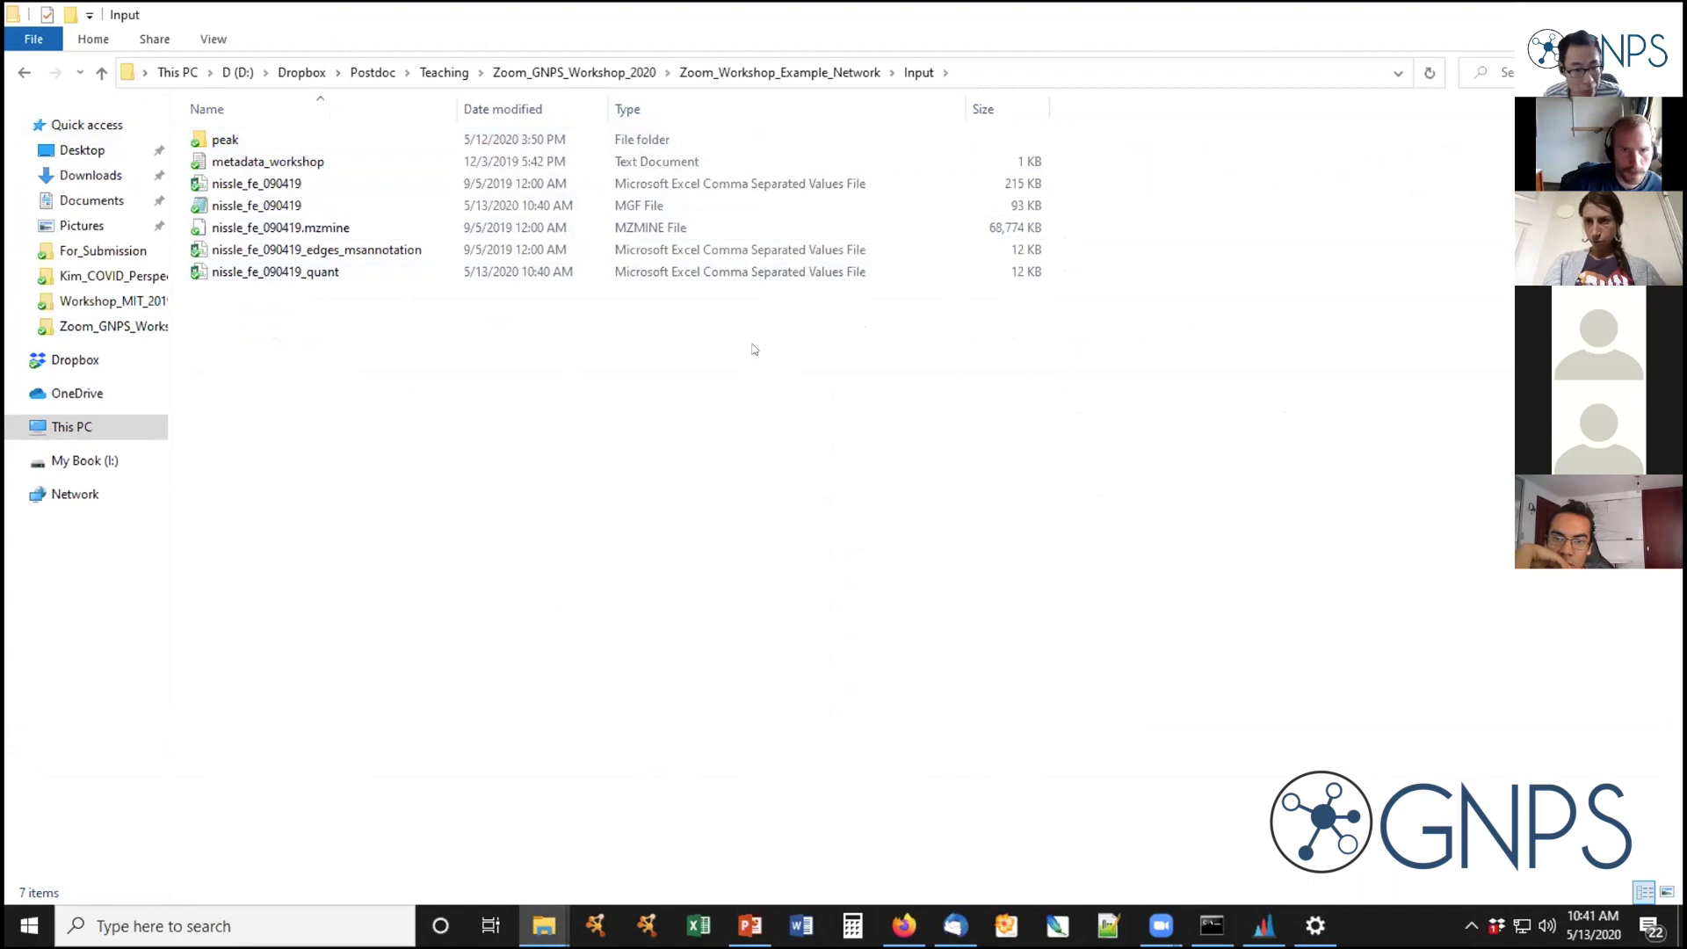
{"action": "left_click", "coordinate": [278, 274]}
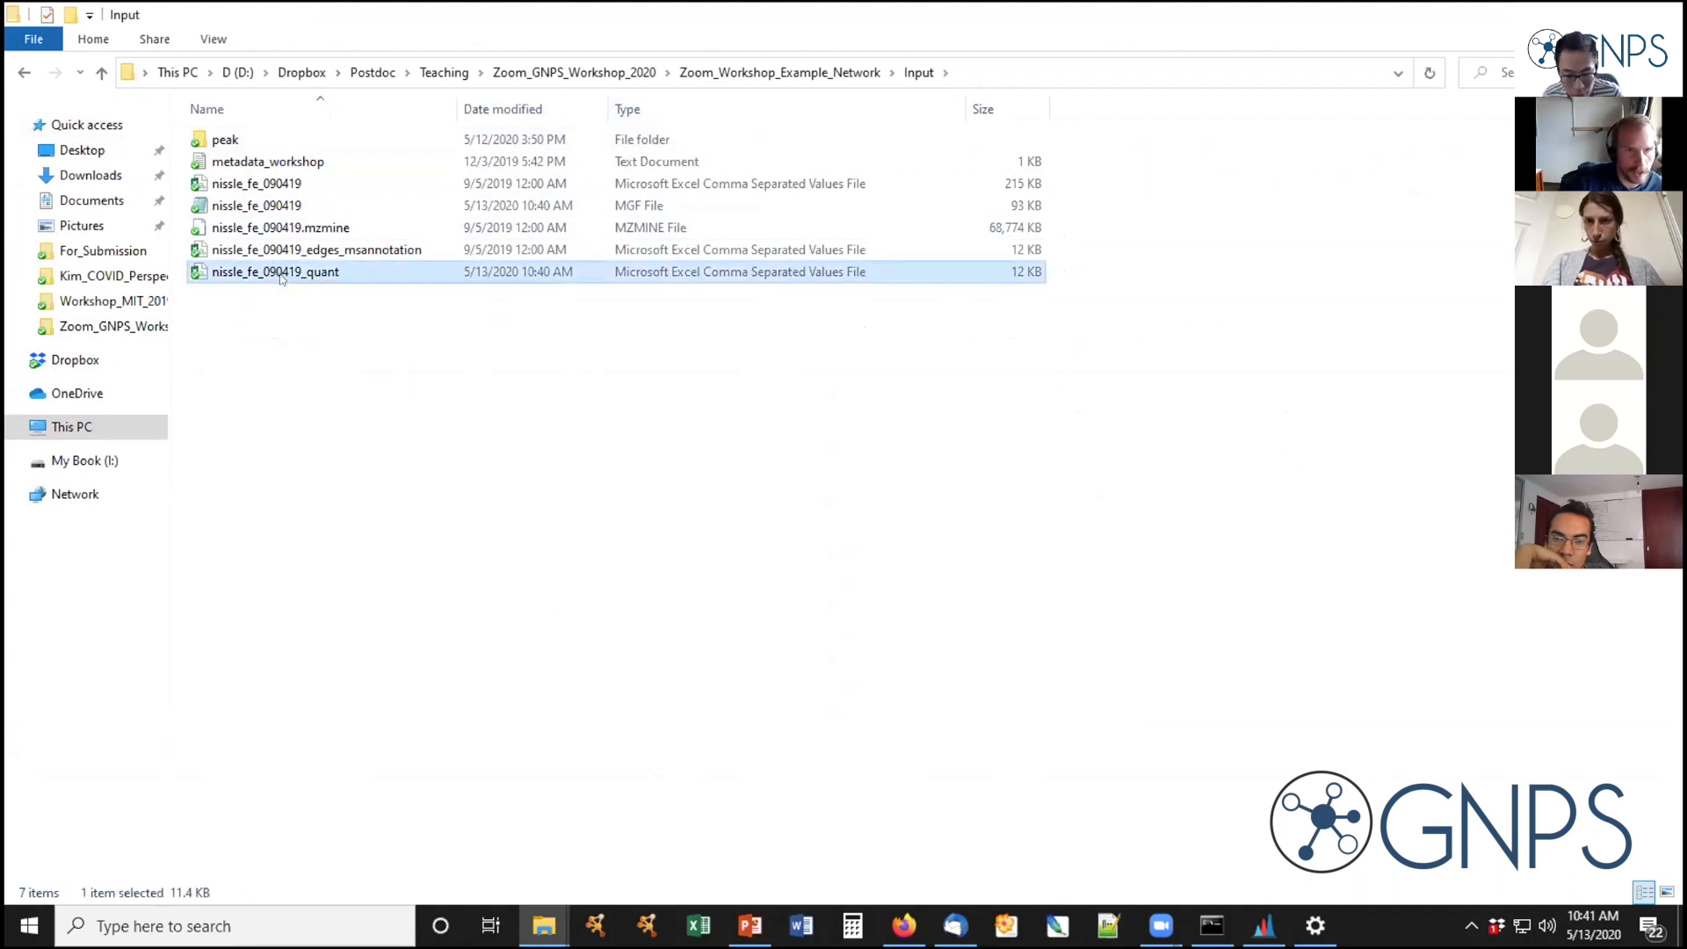
{"action": "left_click", "coordinate": [277, 207]}
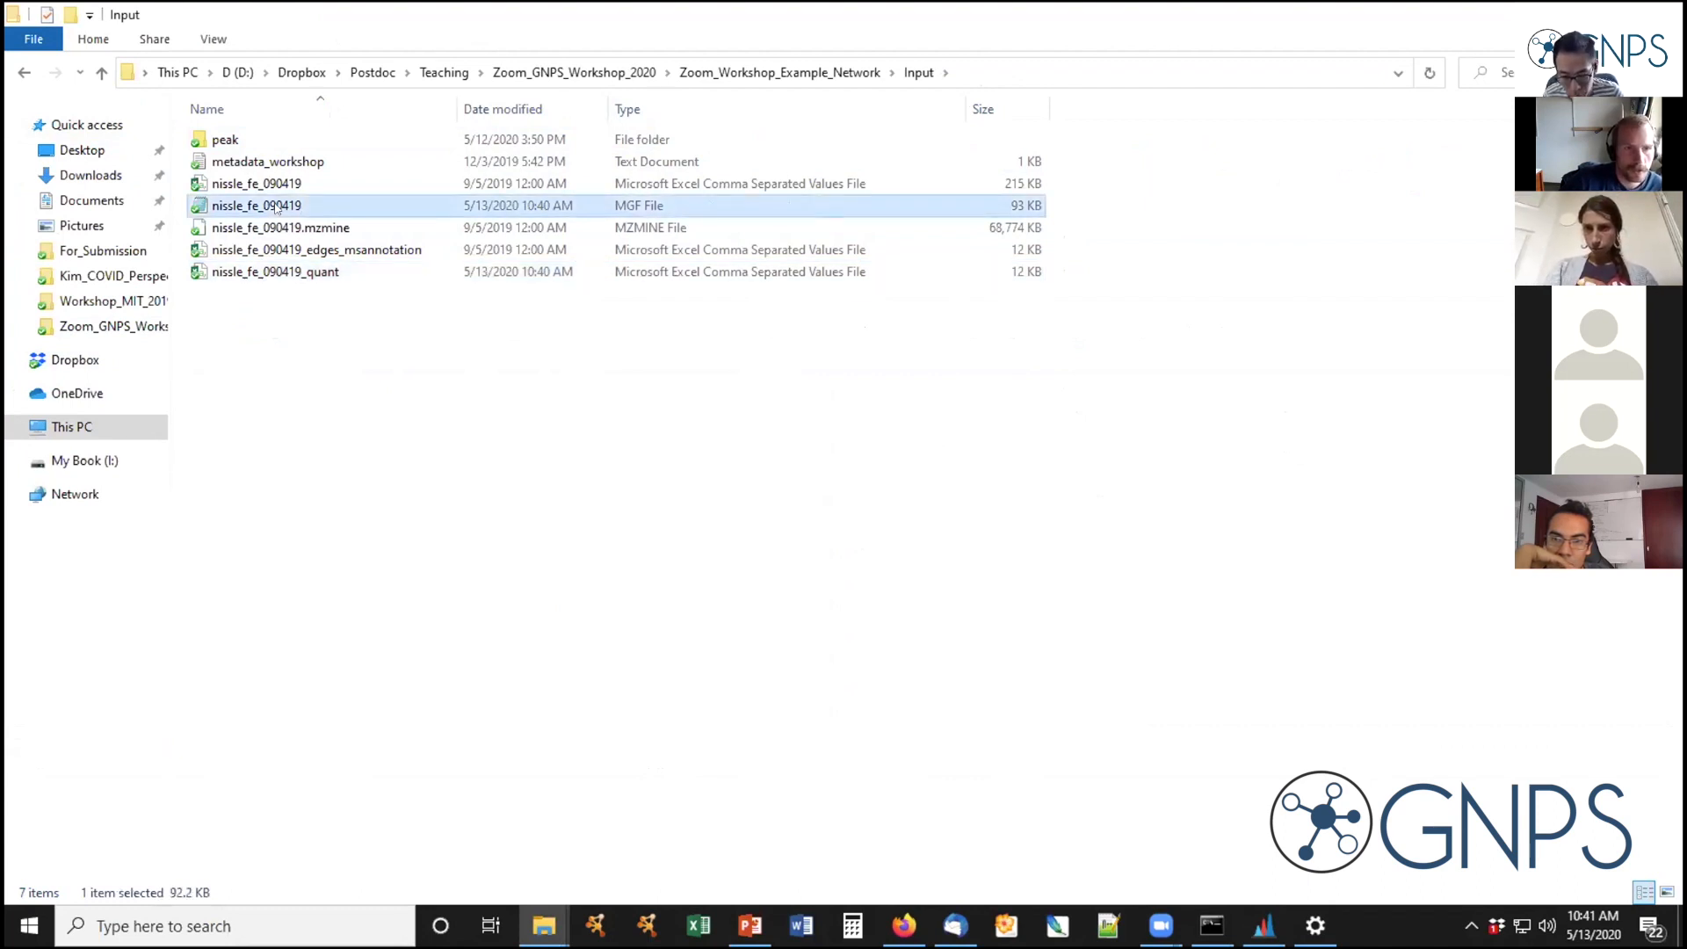
{"action": "left_click", "coordinate": [568, 455]}
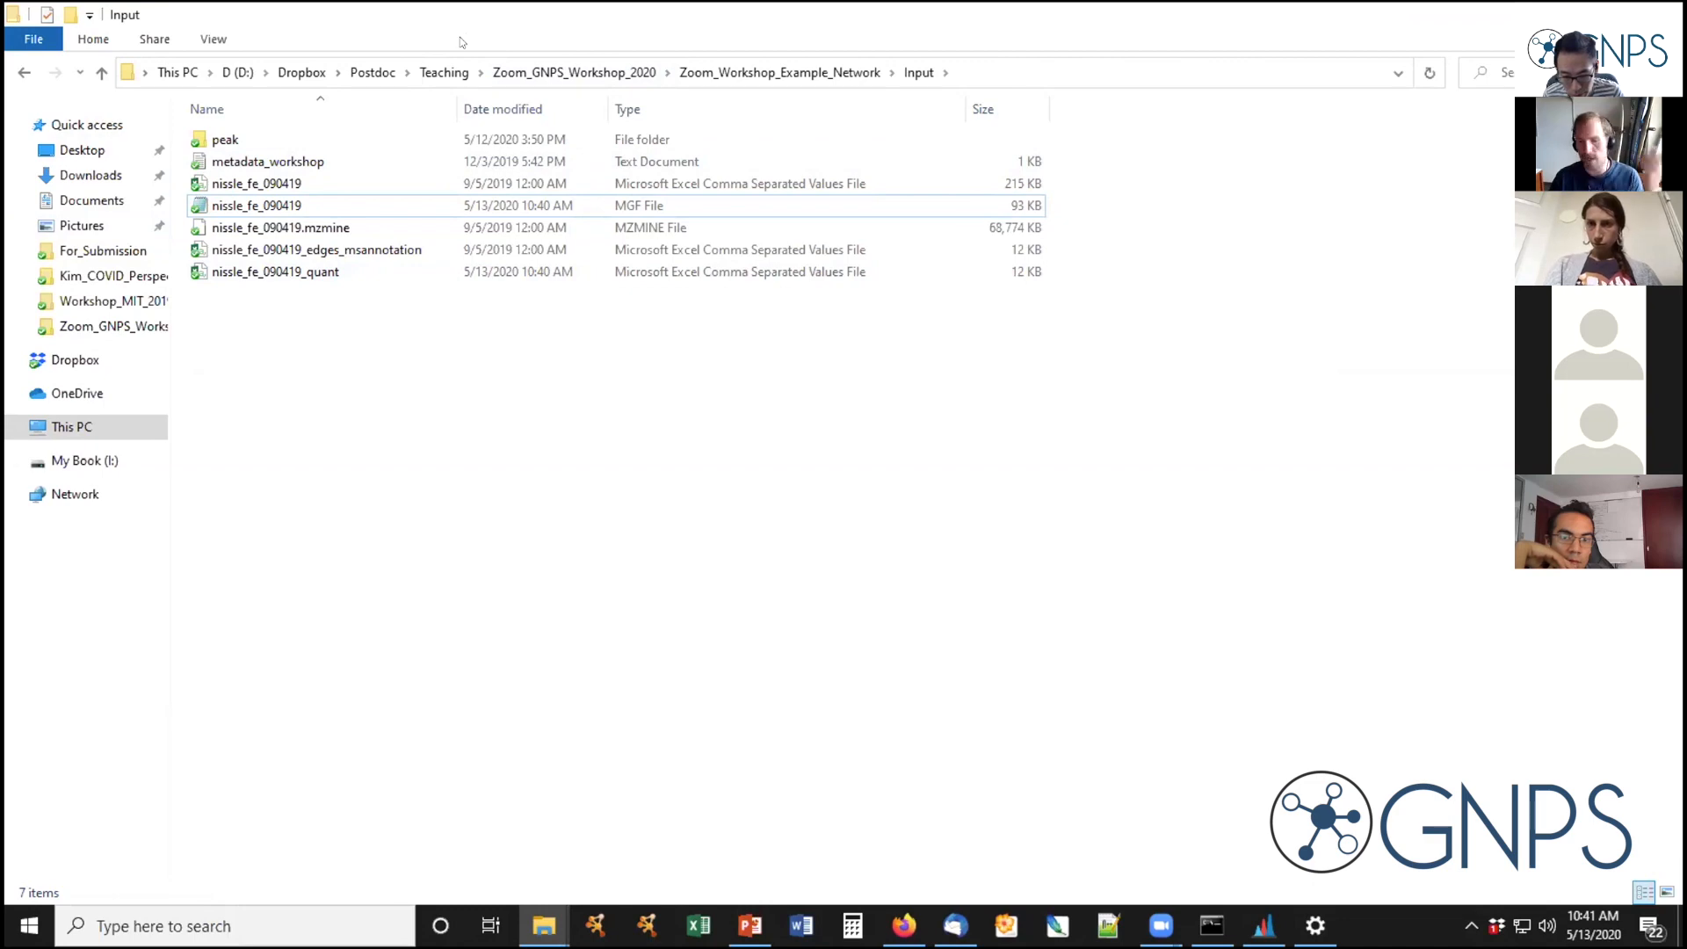
Switch to PowerPoint to view the Feature-Based MN with MZmine workflow slide, and return to MZmine
{"action": "left_click", "coordinate": [1263, 925]}
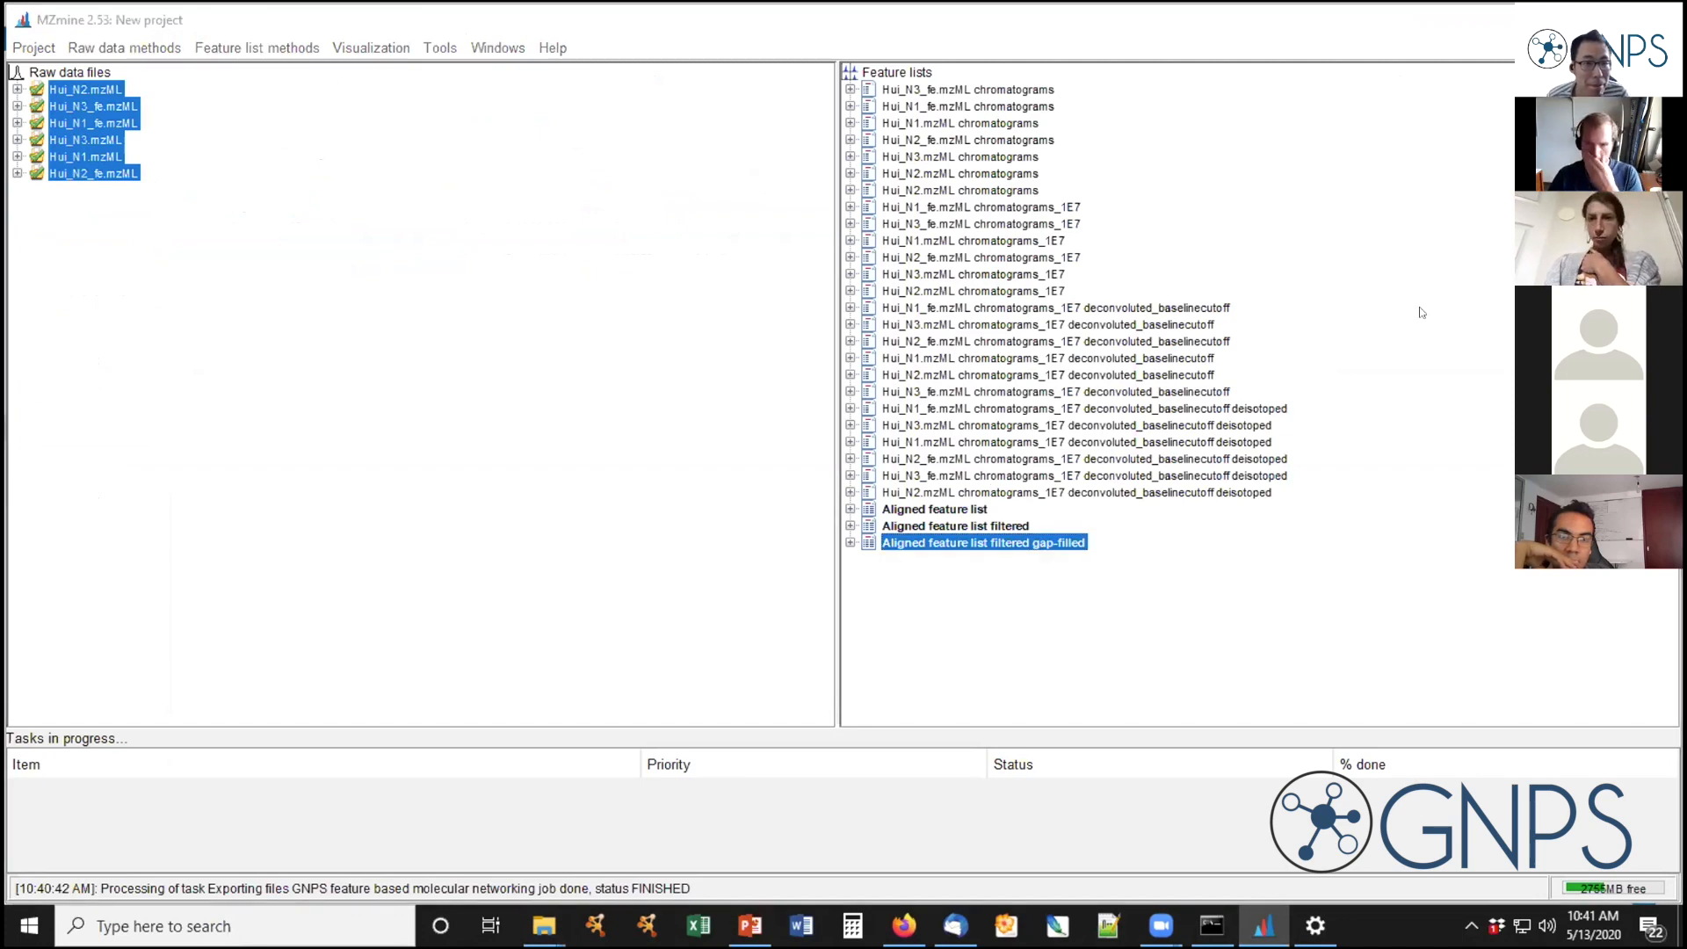
{"action": "left_click", "coordinate": [745, 923]}
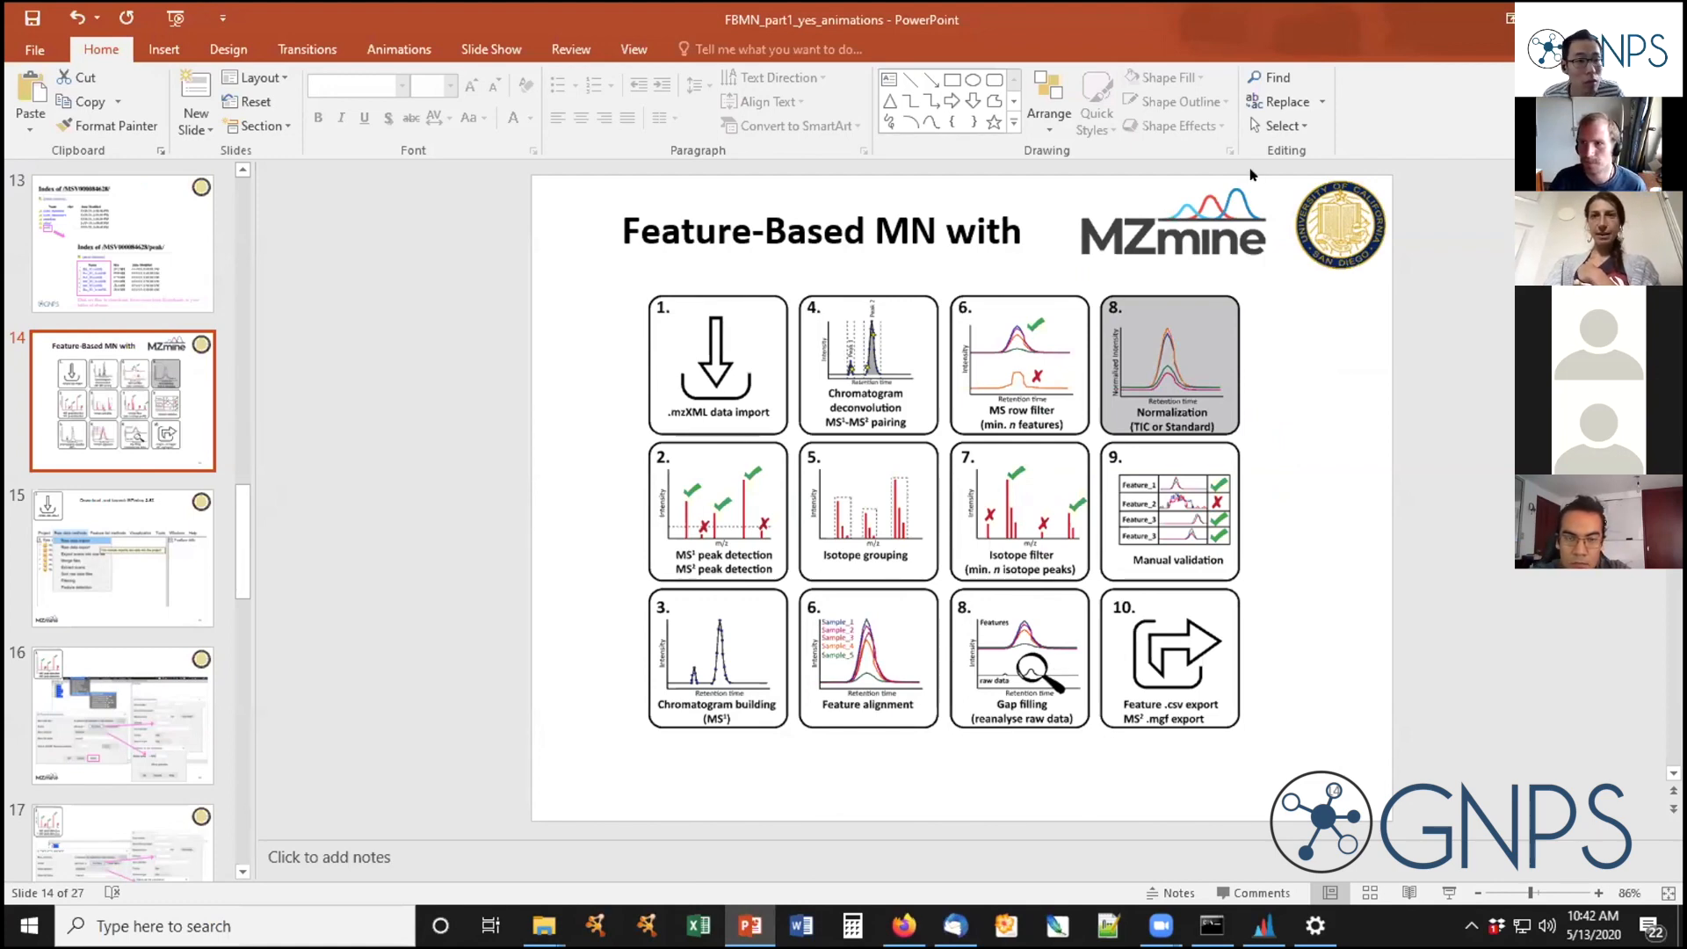
{"action": "key", "text": "alt+Tab"}
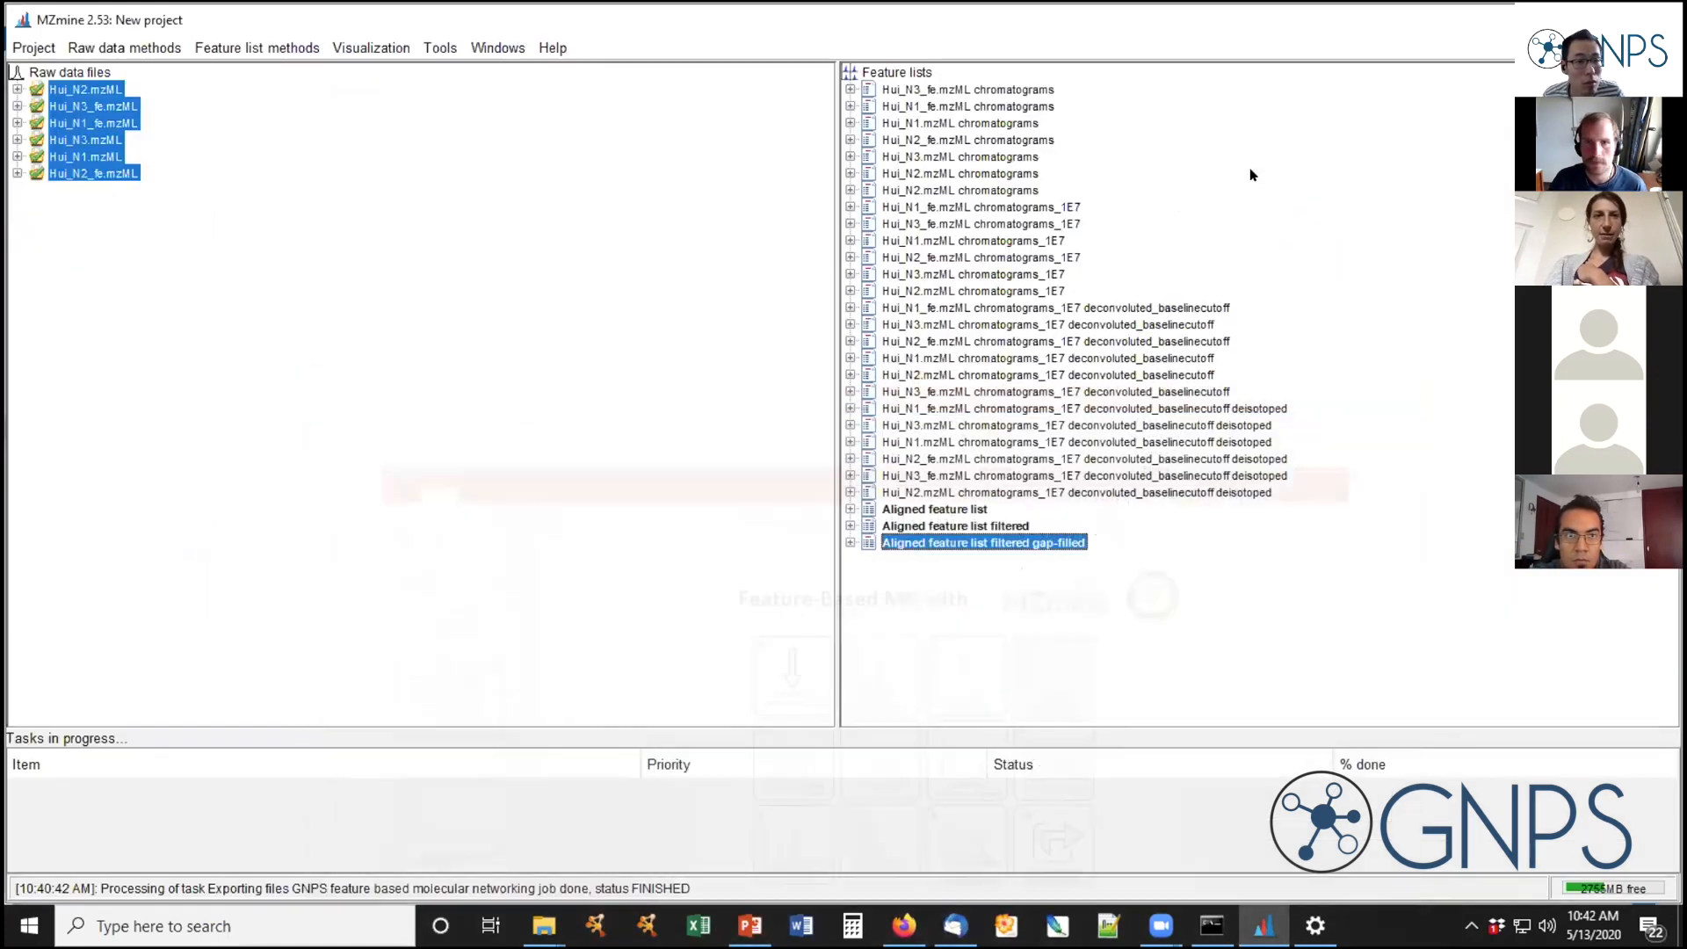
Gap-fill Aligned feature list filtered with Peak finder at 10% intensity, 10 ppm m/z and 0.1 min retention time tolerances, using the suffix gap-filled_2
{"action": "left_click", "coordinate": [1002, 527]}
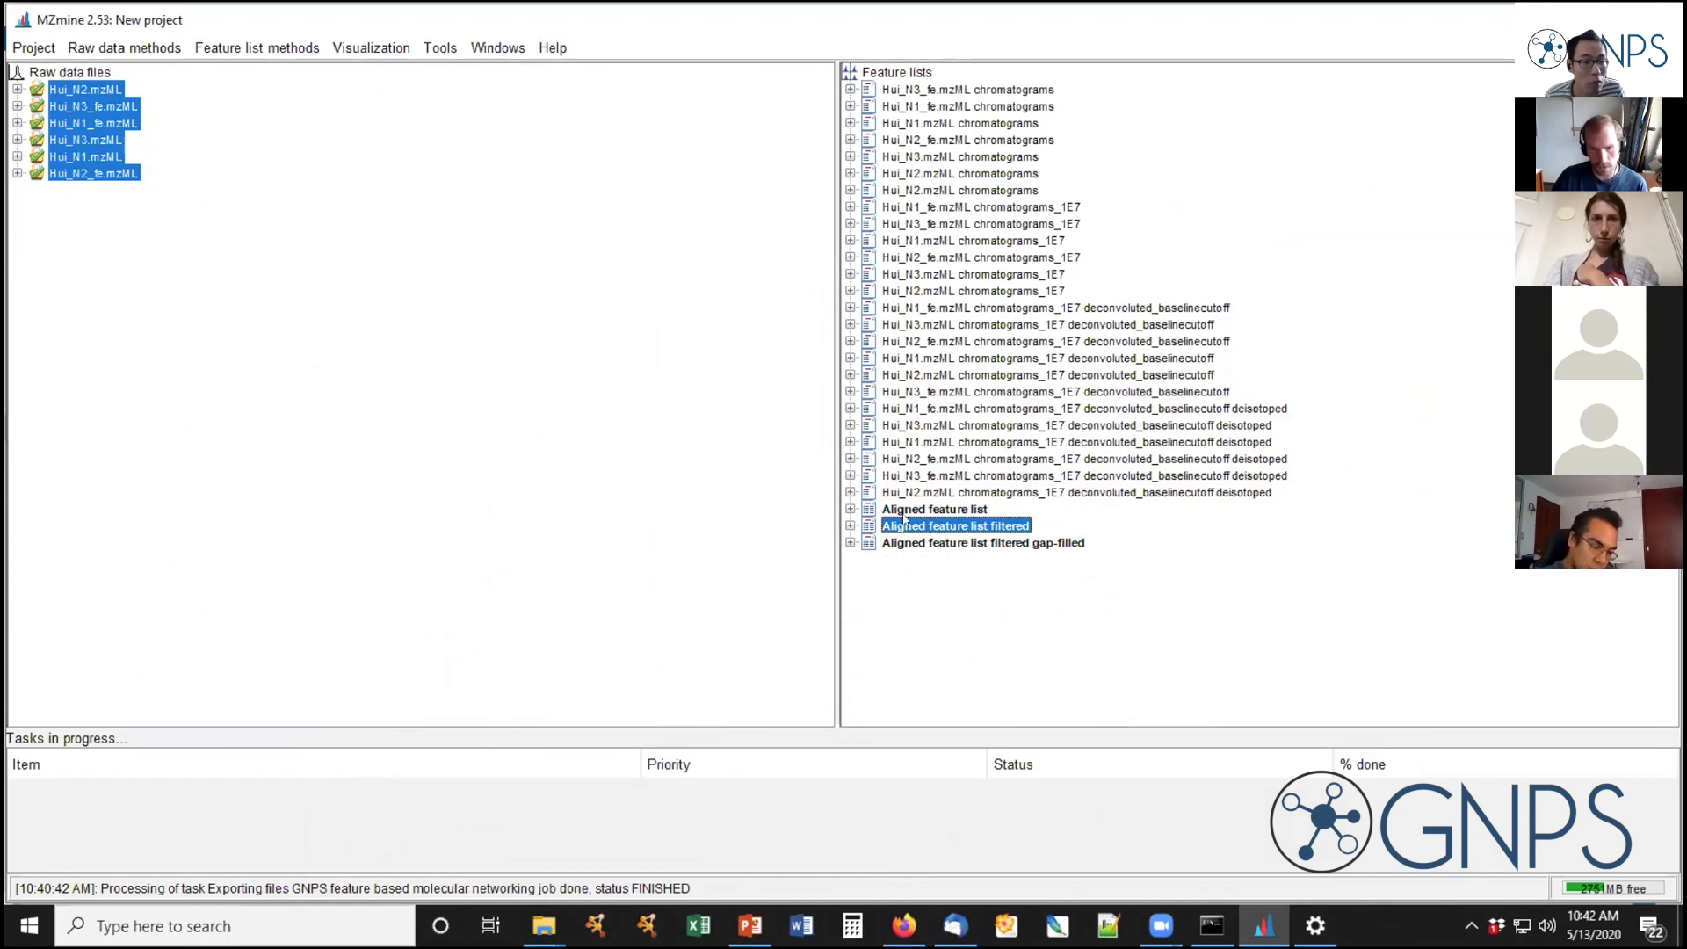
{"action": "left_click", "coordinate": [256, 48]}
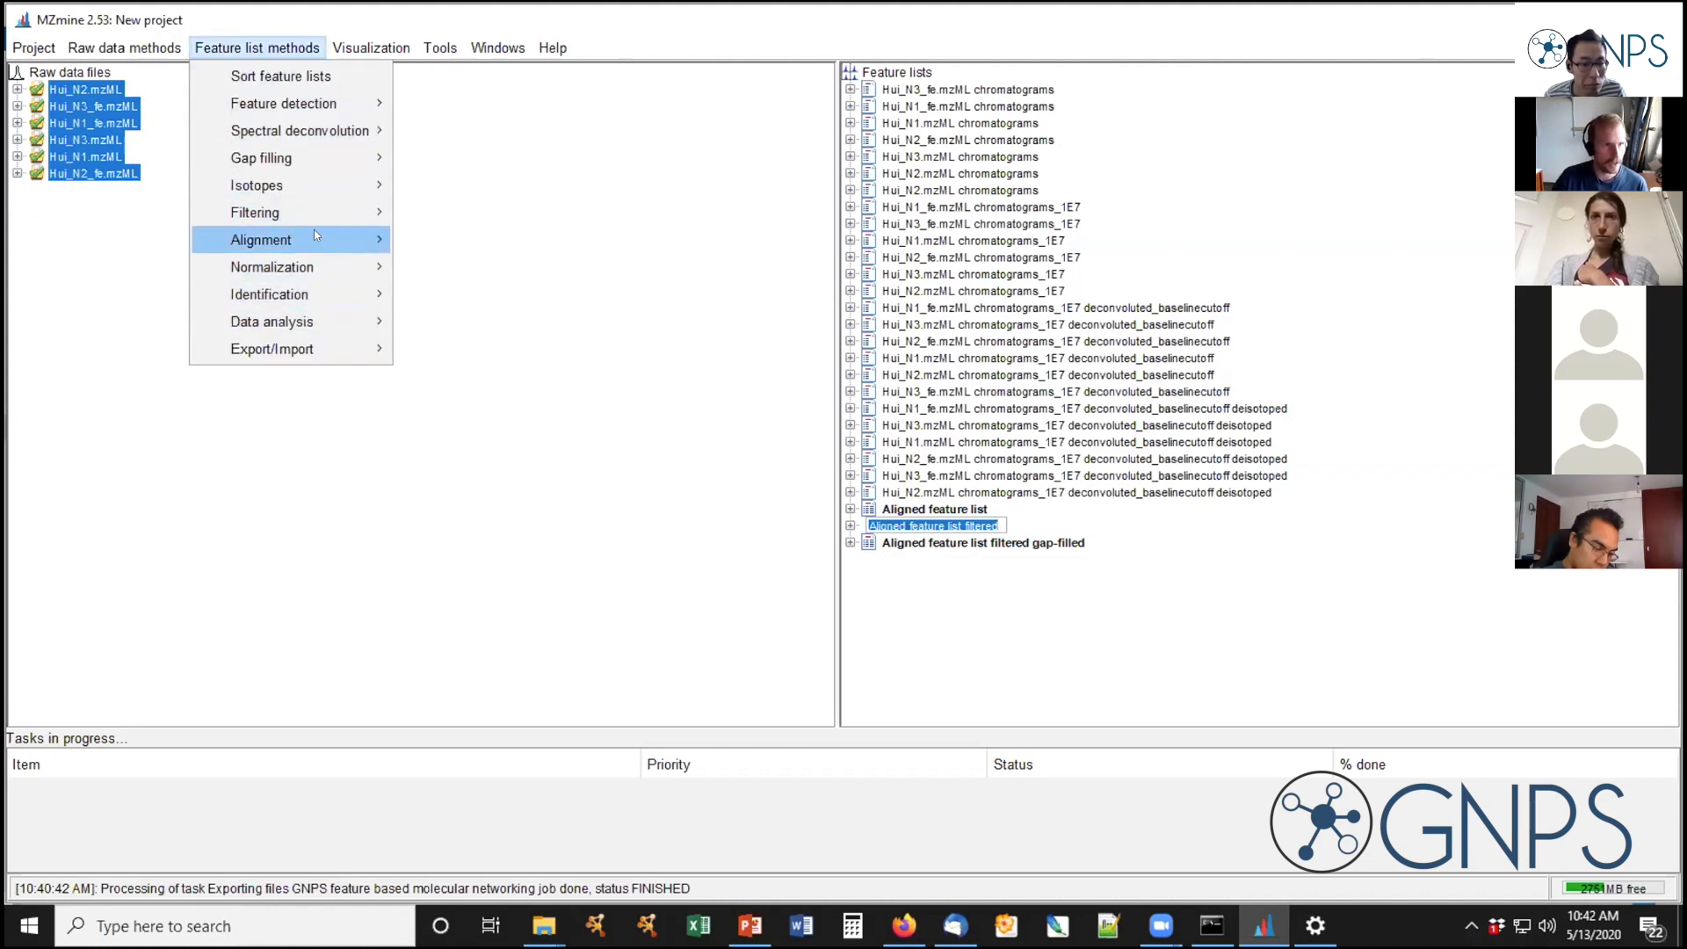
{"action": "mouse_move", "coordinate": [325, 160]}
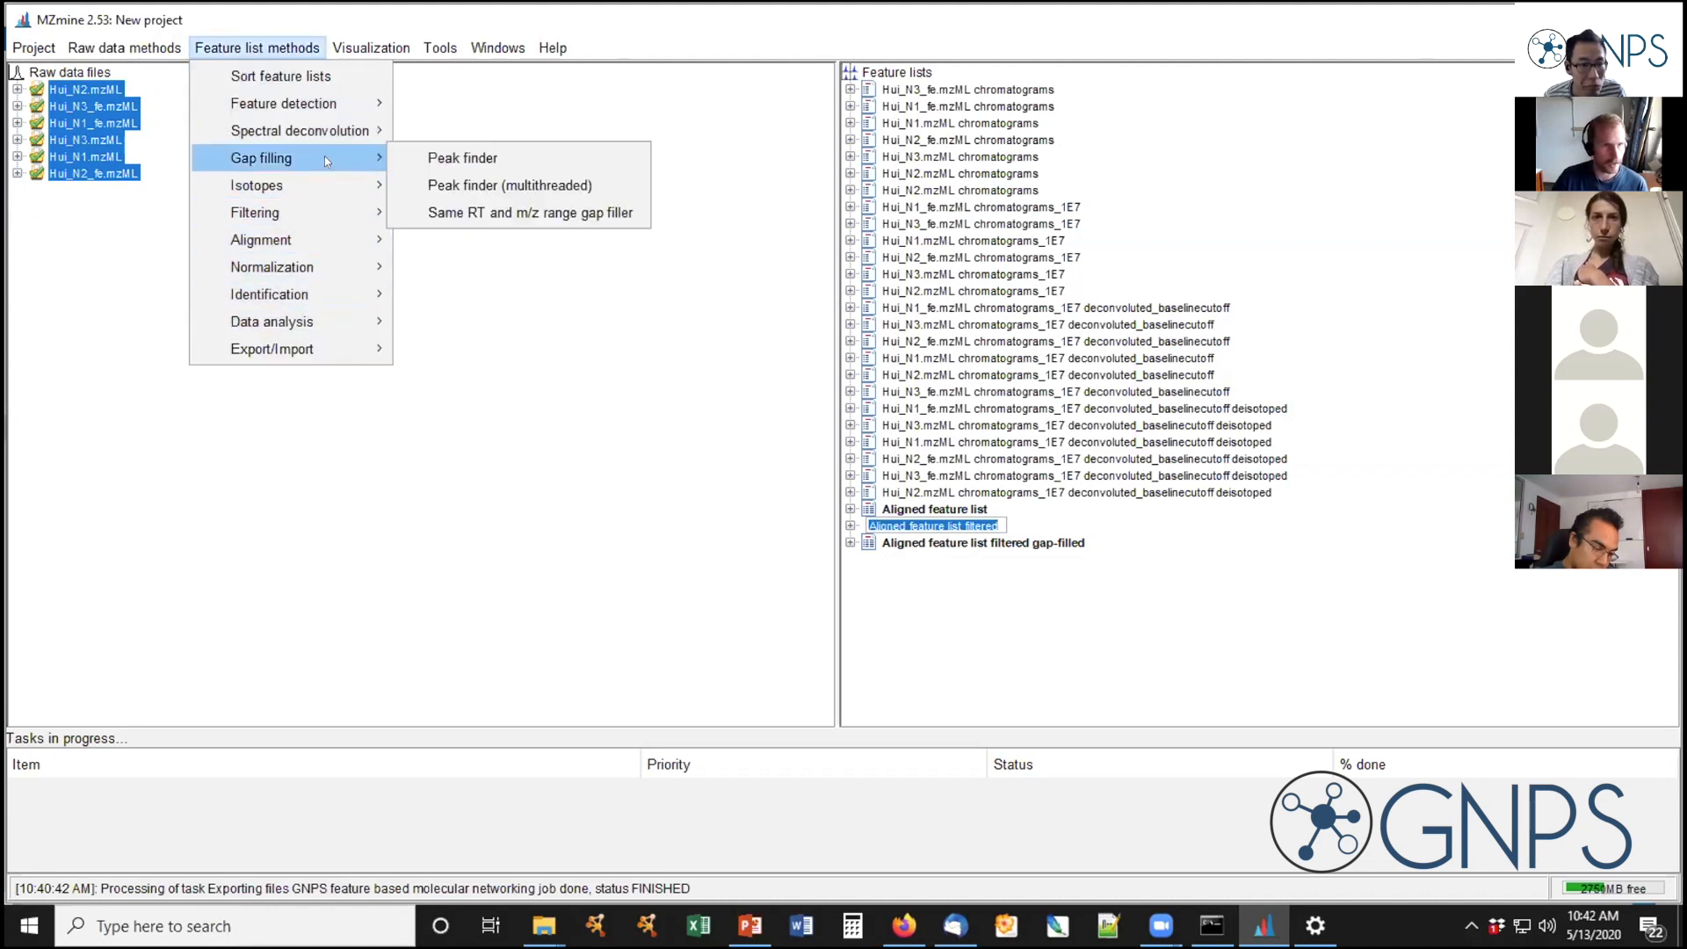
{"action": "left_click", "coordinate": [413, 161]}
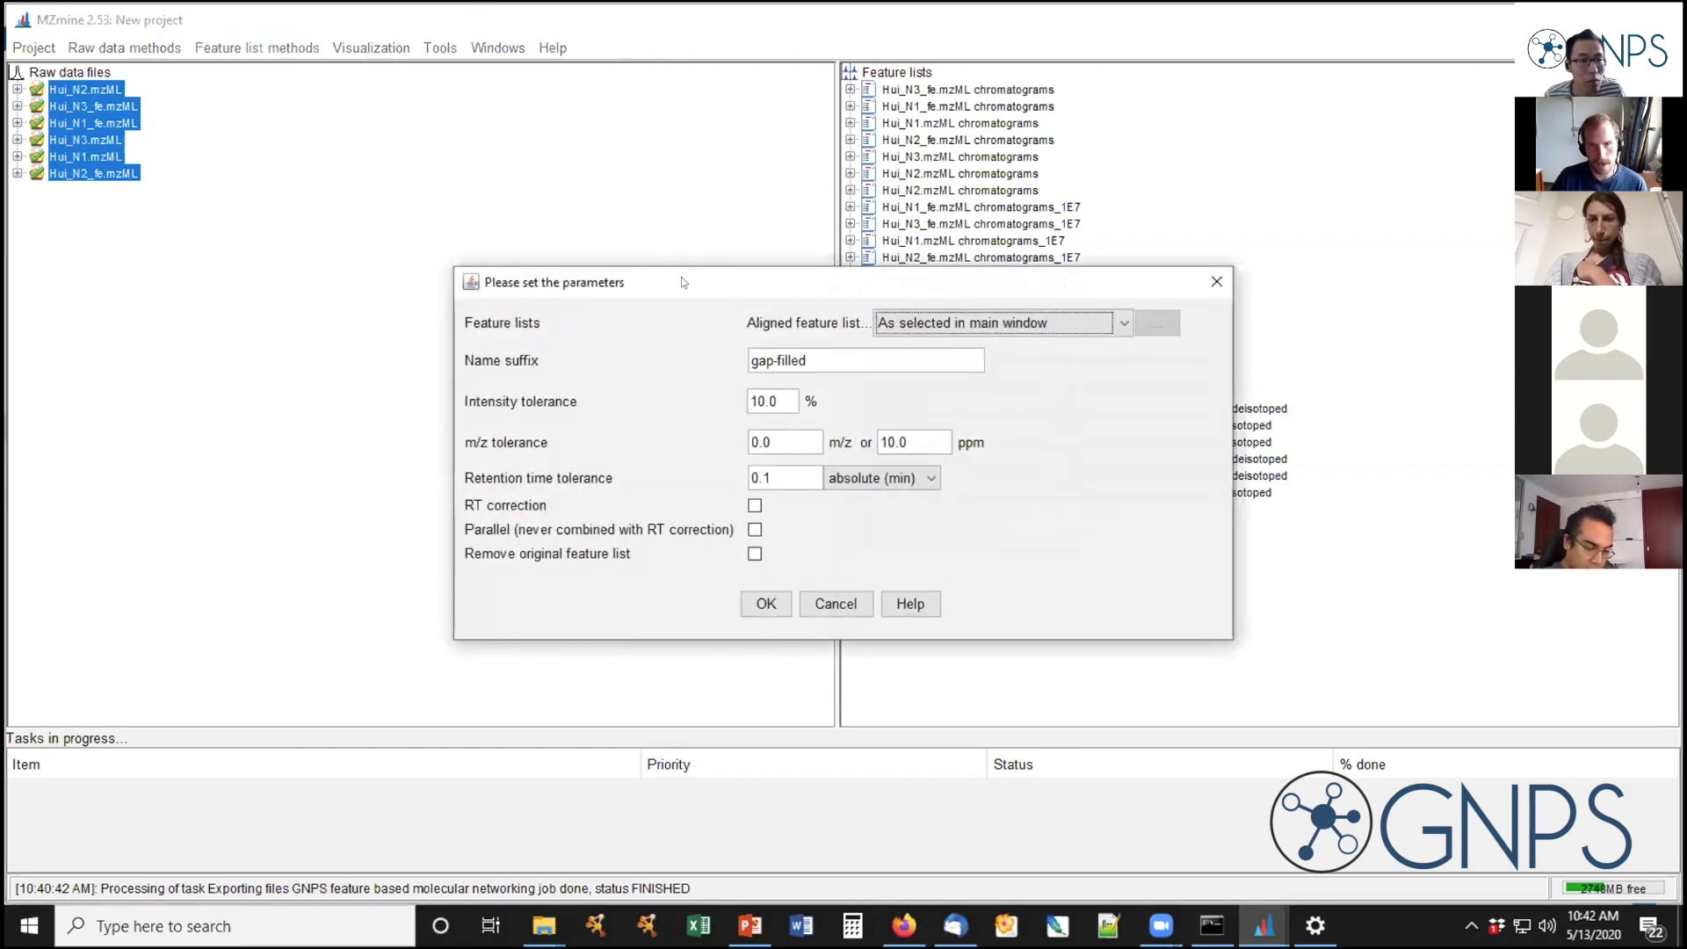
{"action": "left_click_drag", "start_coordinate": [682, 279], "coordinate": [297, 98]}
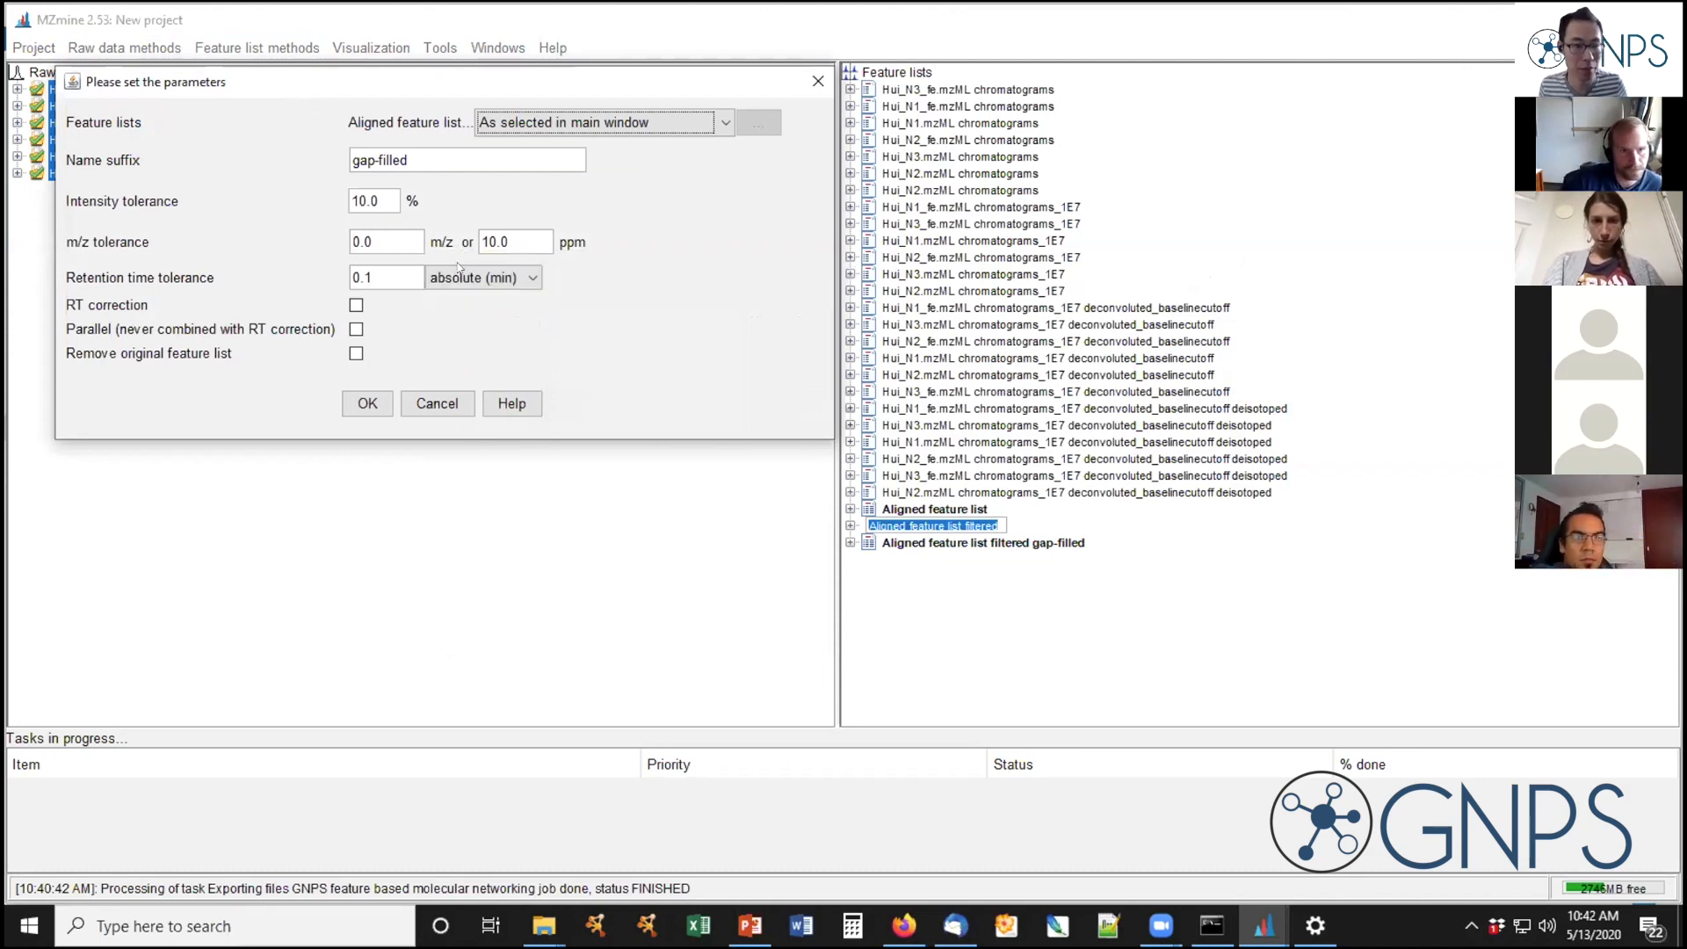
{"action": "double_click", "coordinate": [366, 200]}
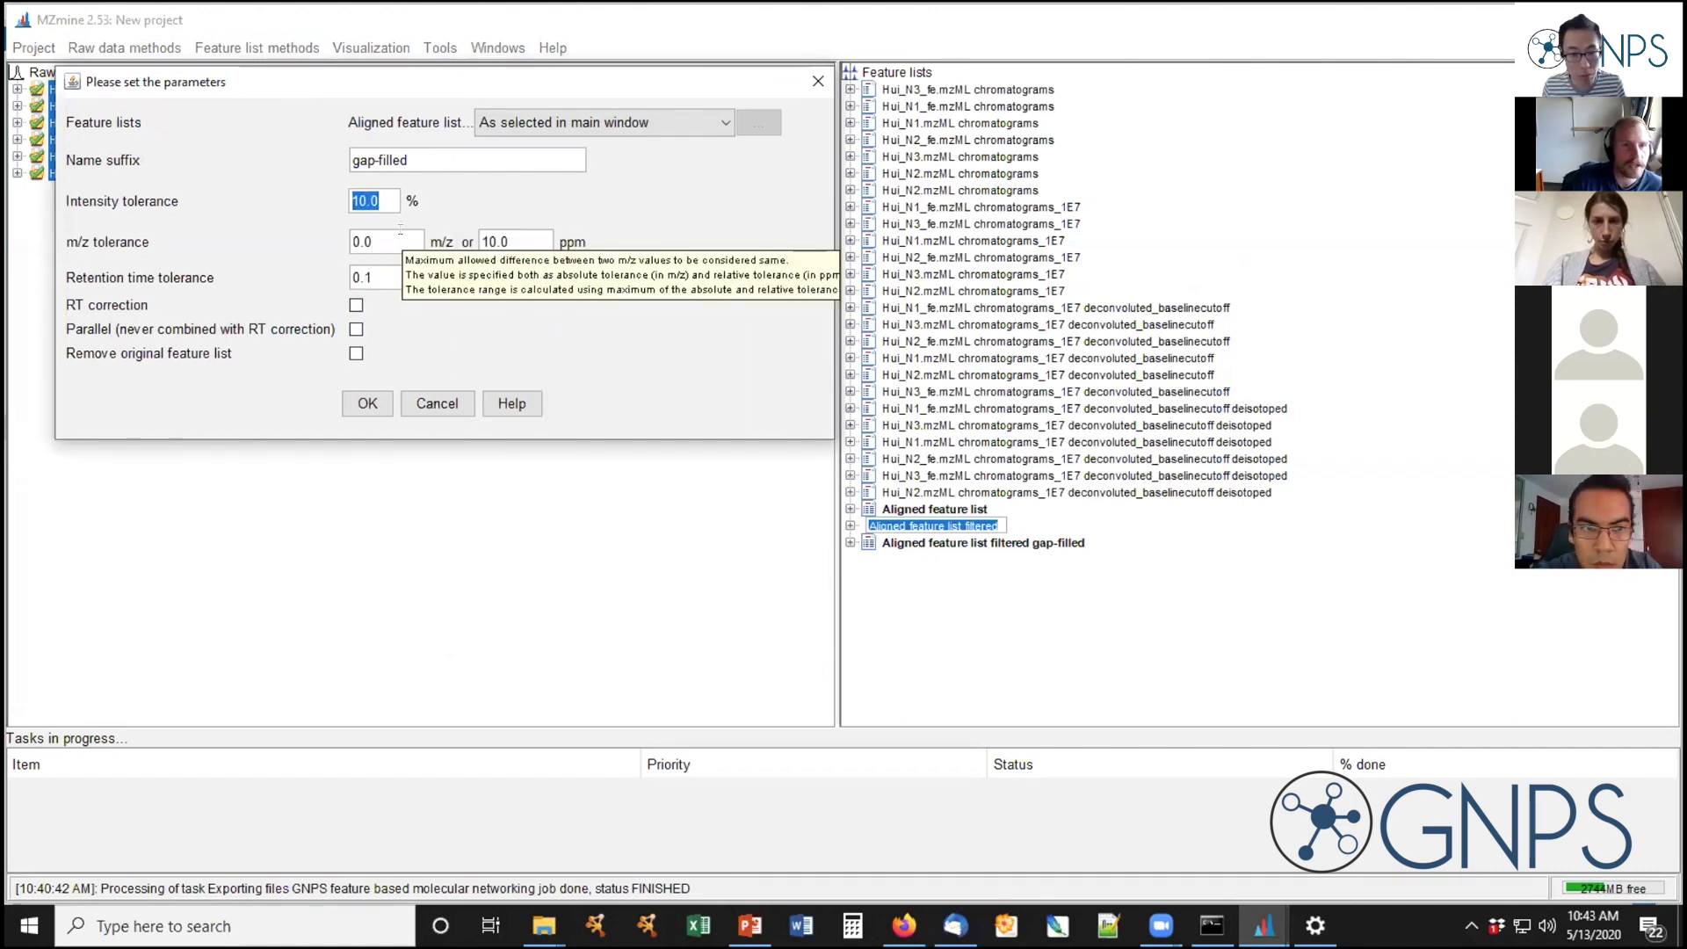
{"action": "left_click", "coordinate": [399, 234]}
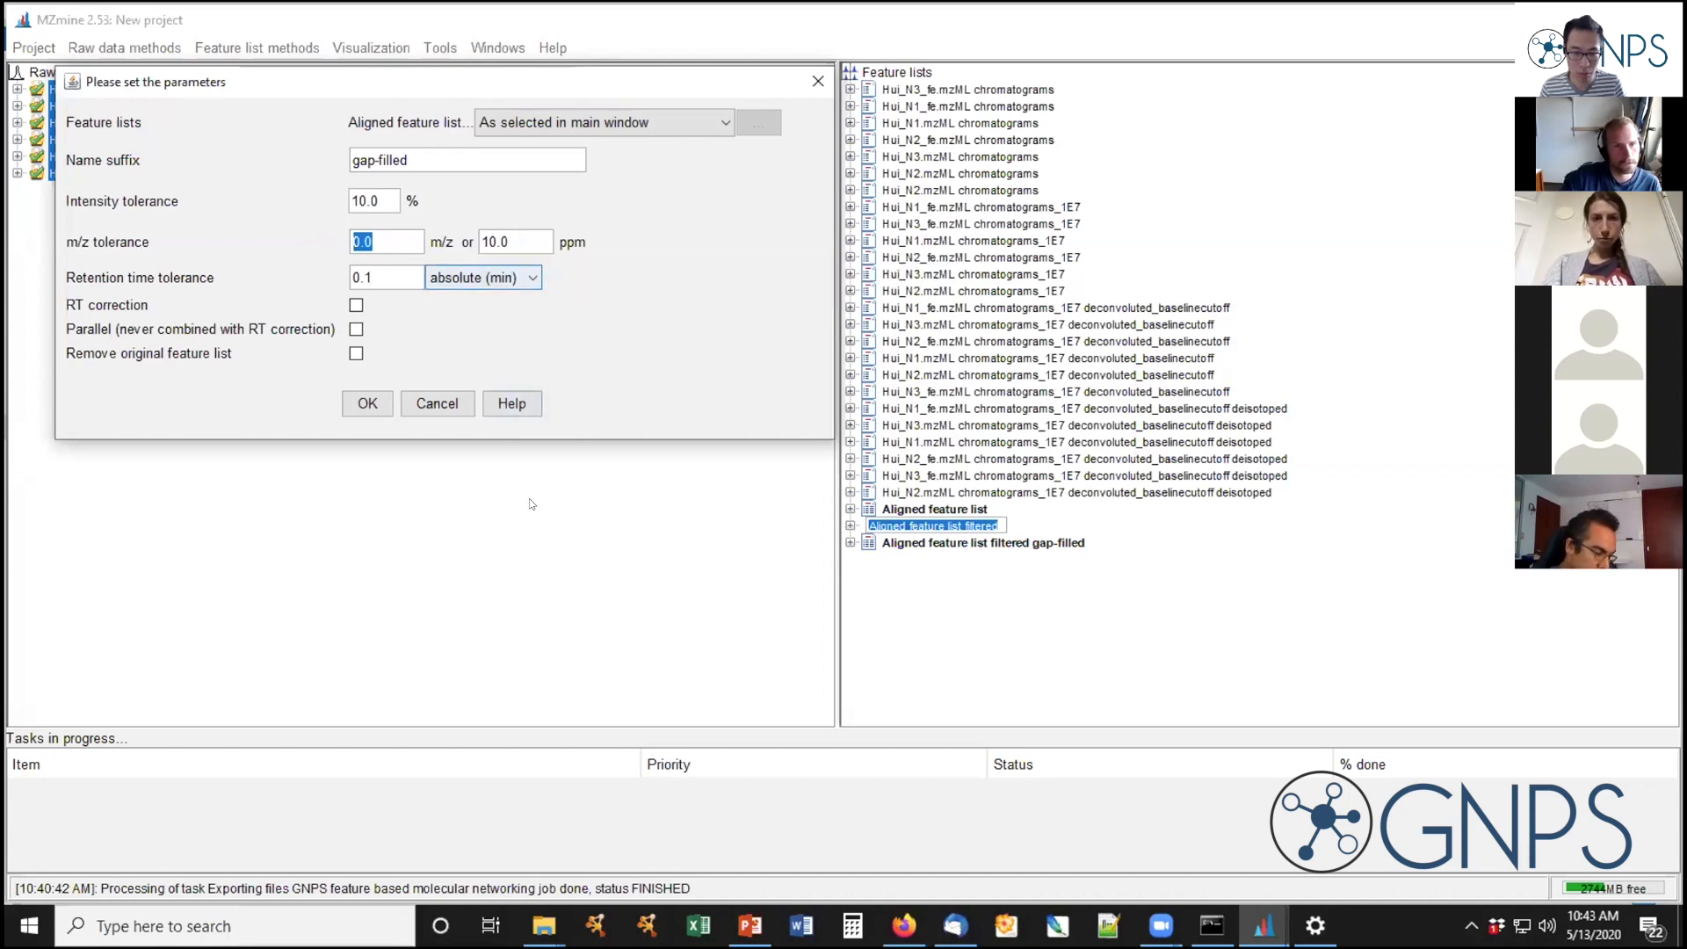
{"action": "key", "text": "Tab"}
{"action": "key", "text": "Tab"}
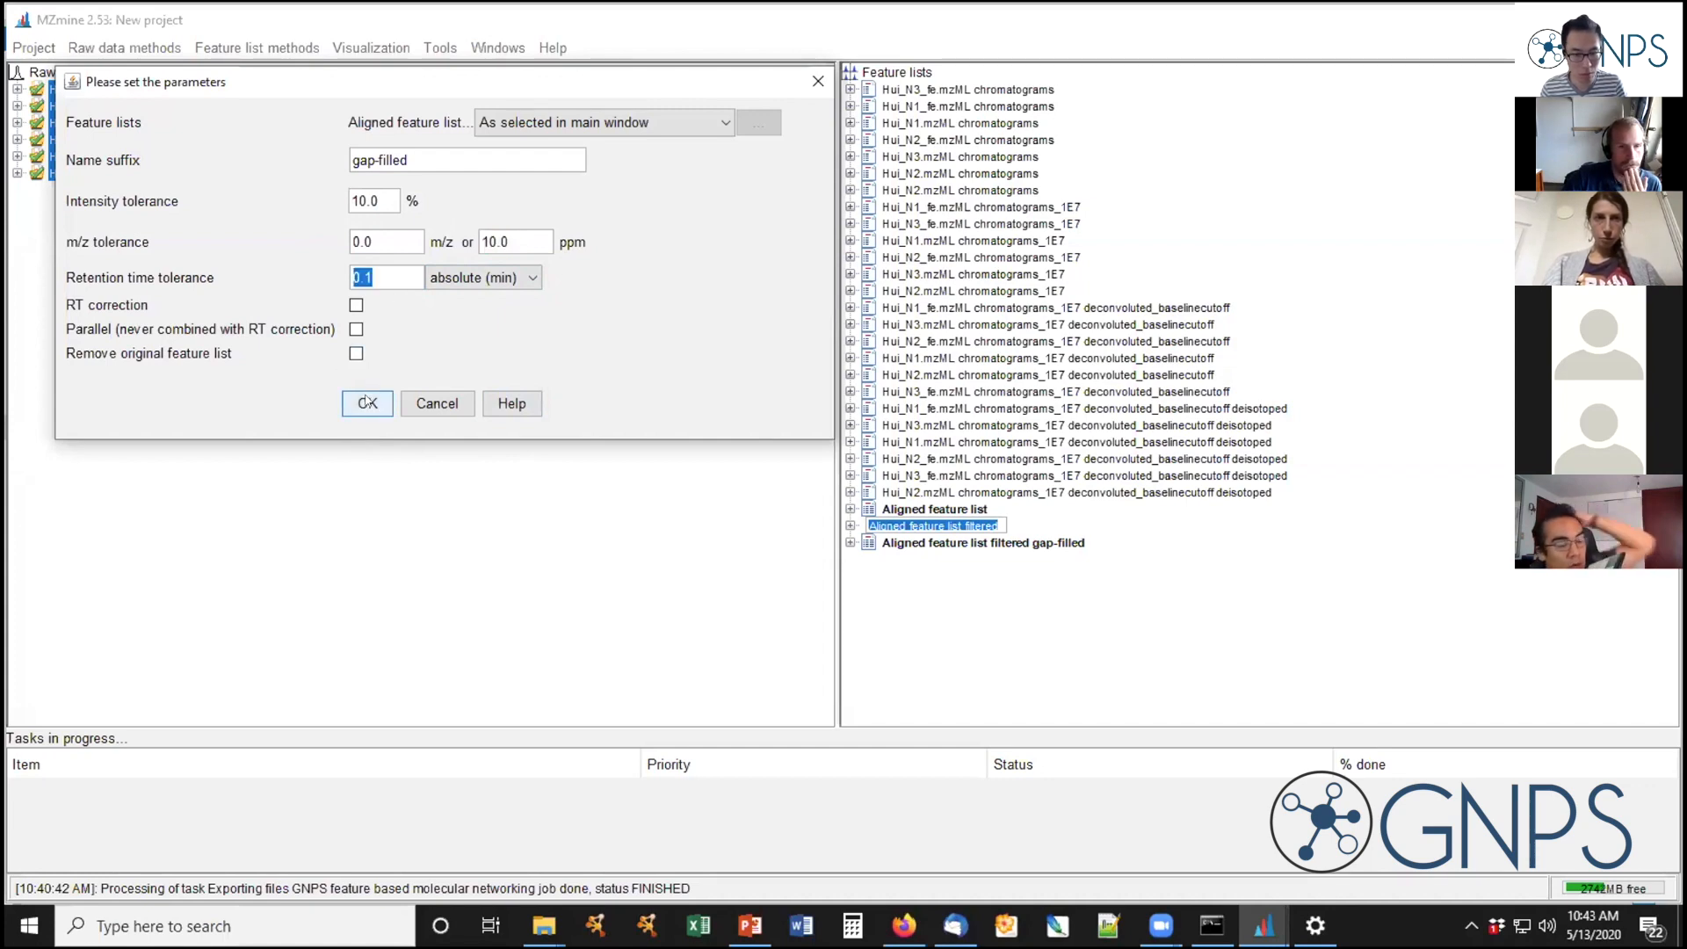
{"action": "left_click", "coordinate": [450, 150]}
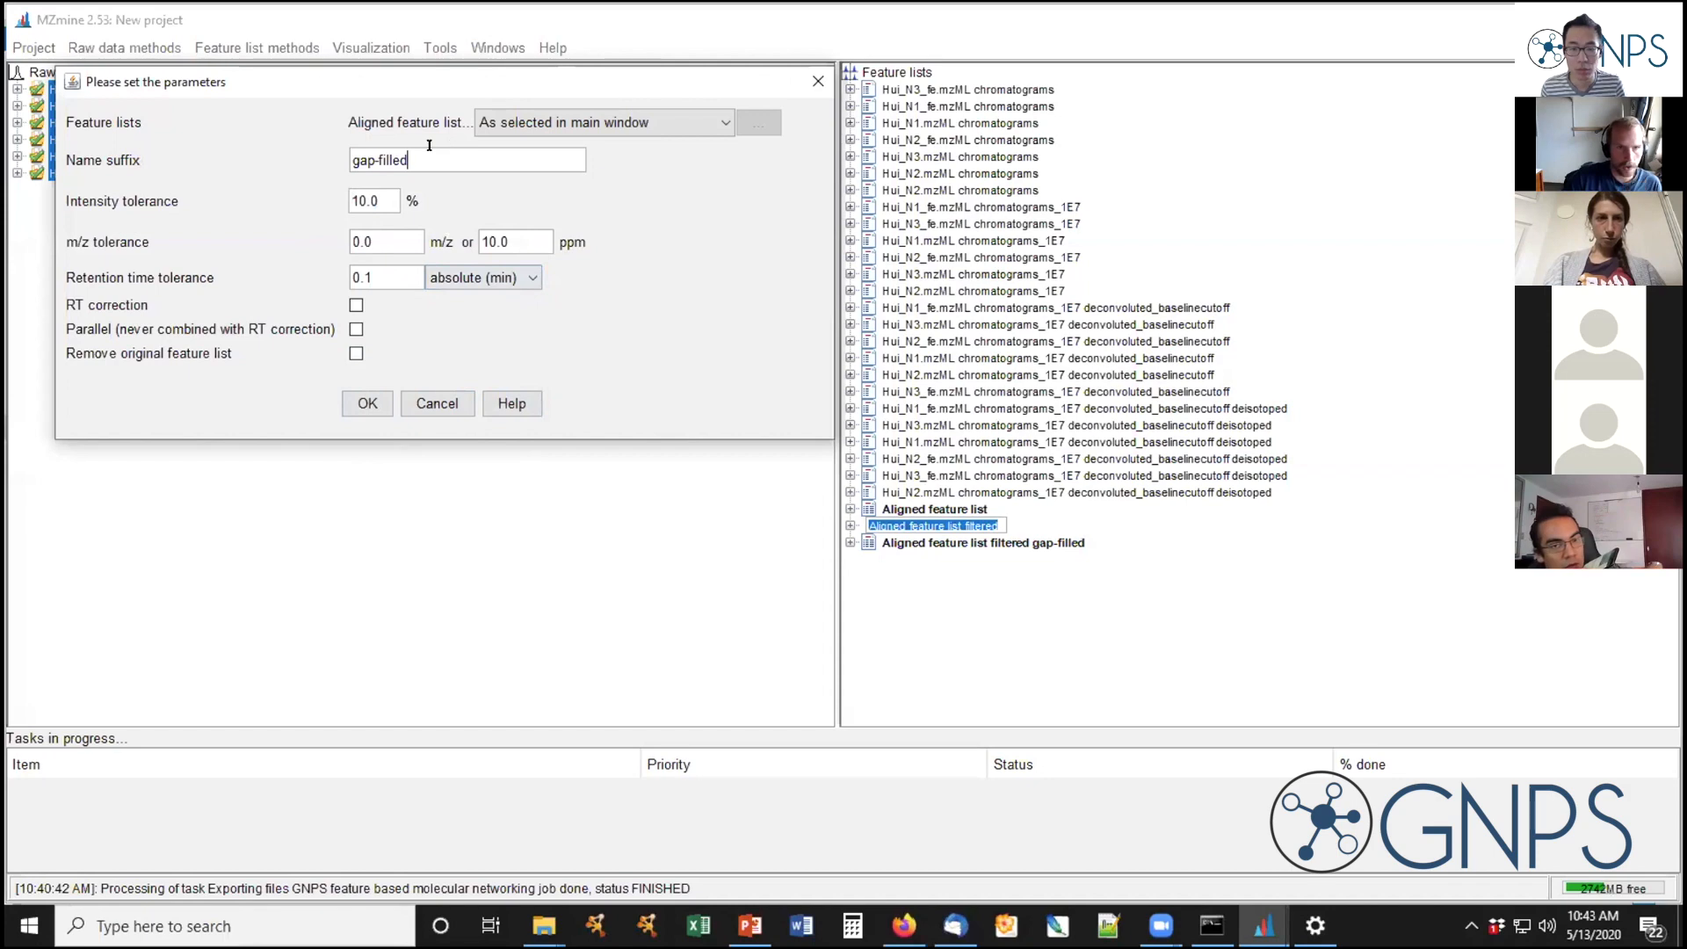
{"action": "type", "text": "_2"}
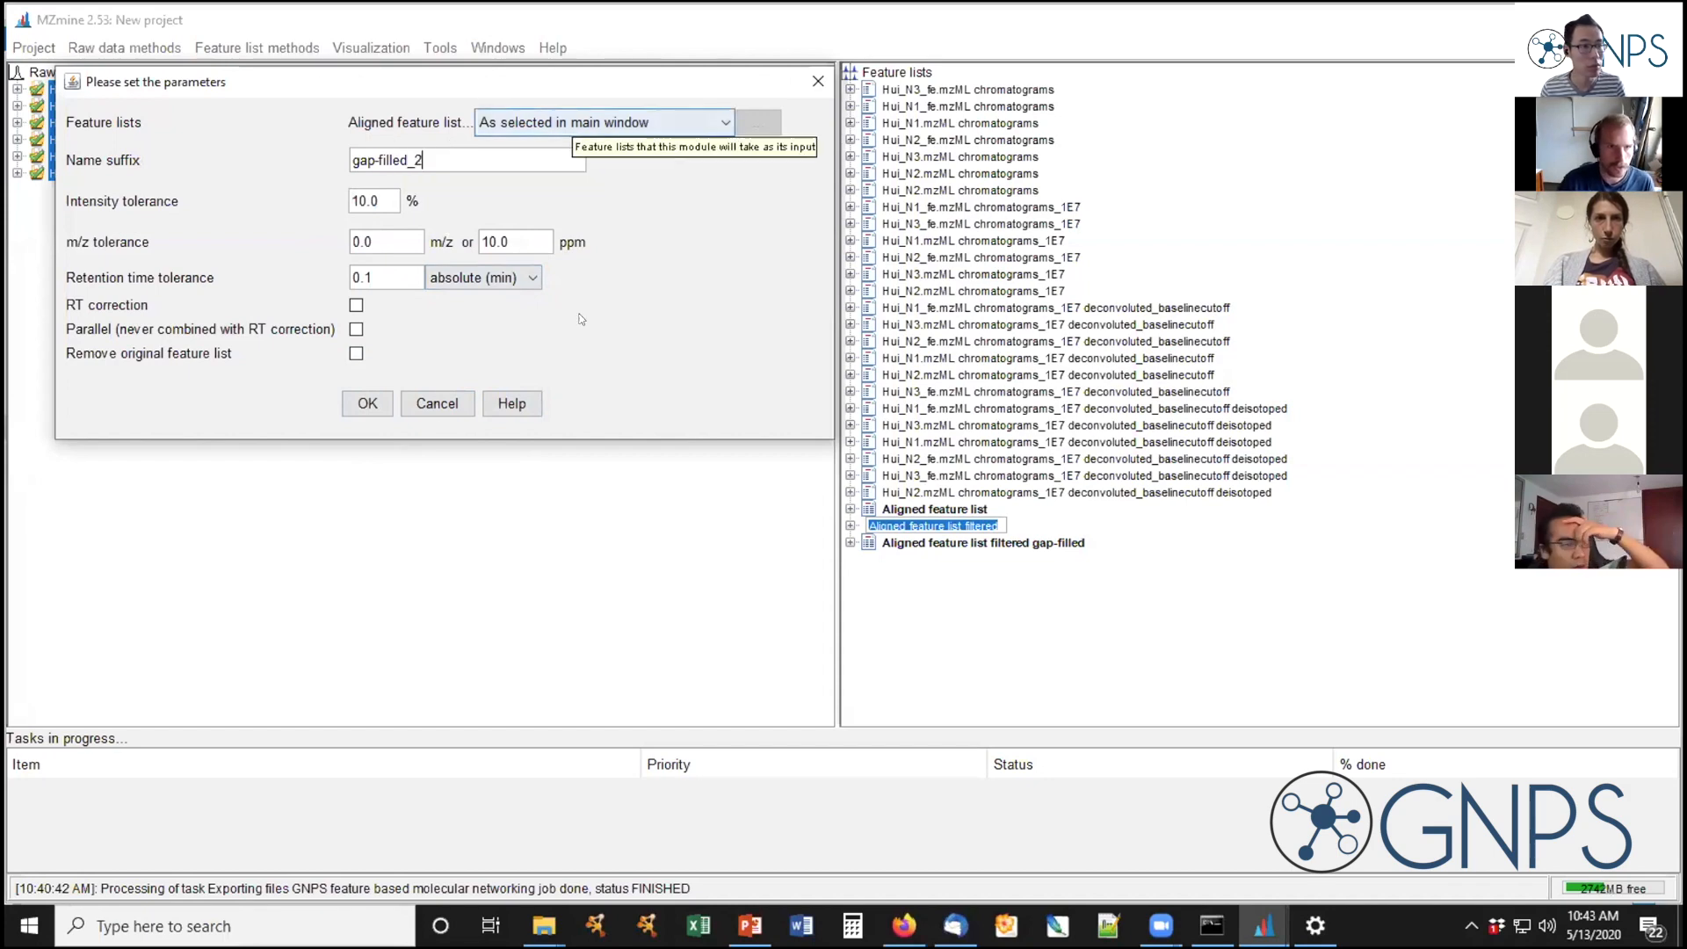
{"action": "left_click", "coordinate": [372, 401]}
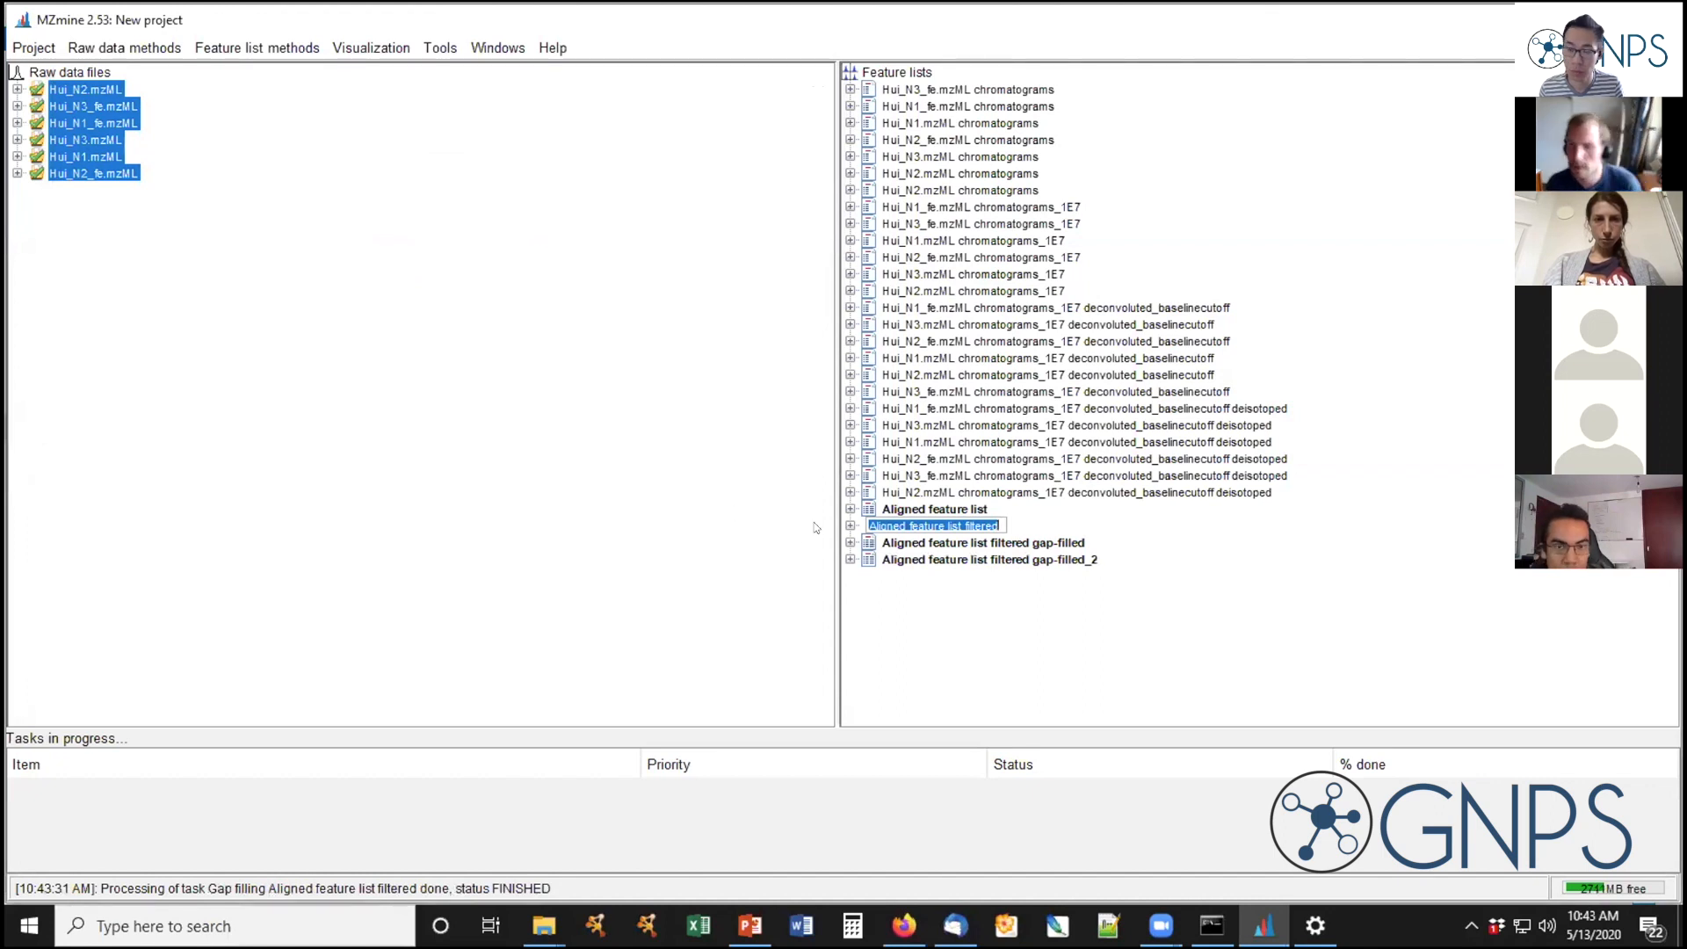
Open the GNPS-FBMN export settings for Aligned feature list filtered gap-filled_2
{"action": "left_click", "coordinate": [1046, 562]}
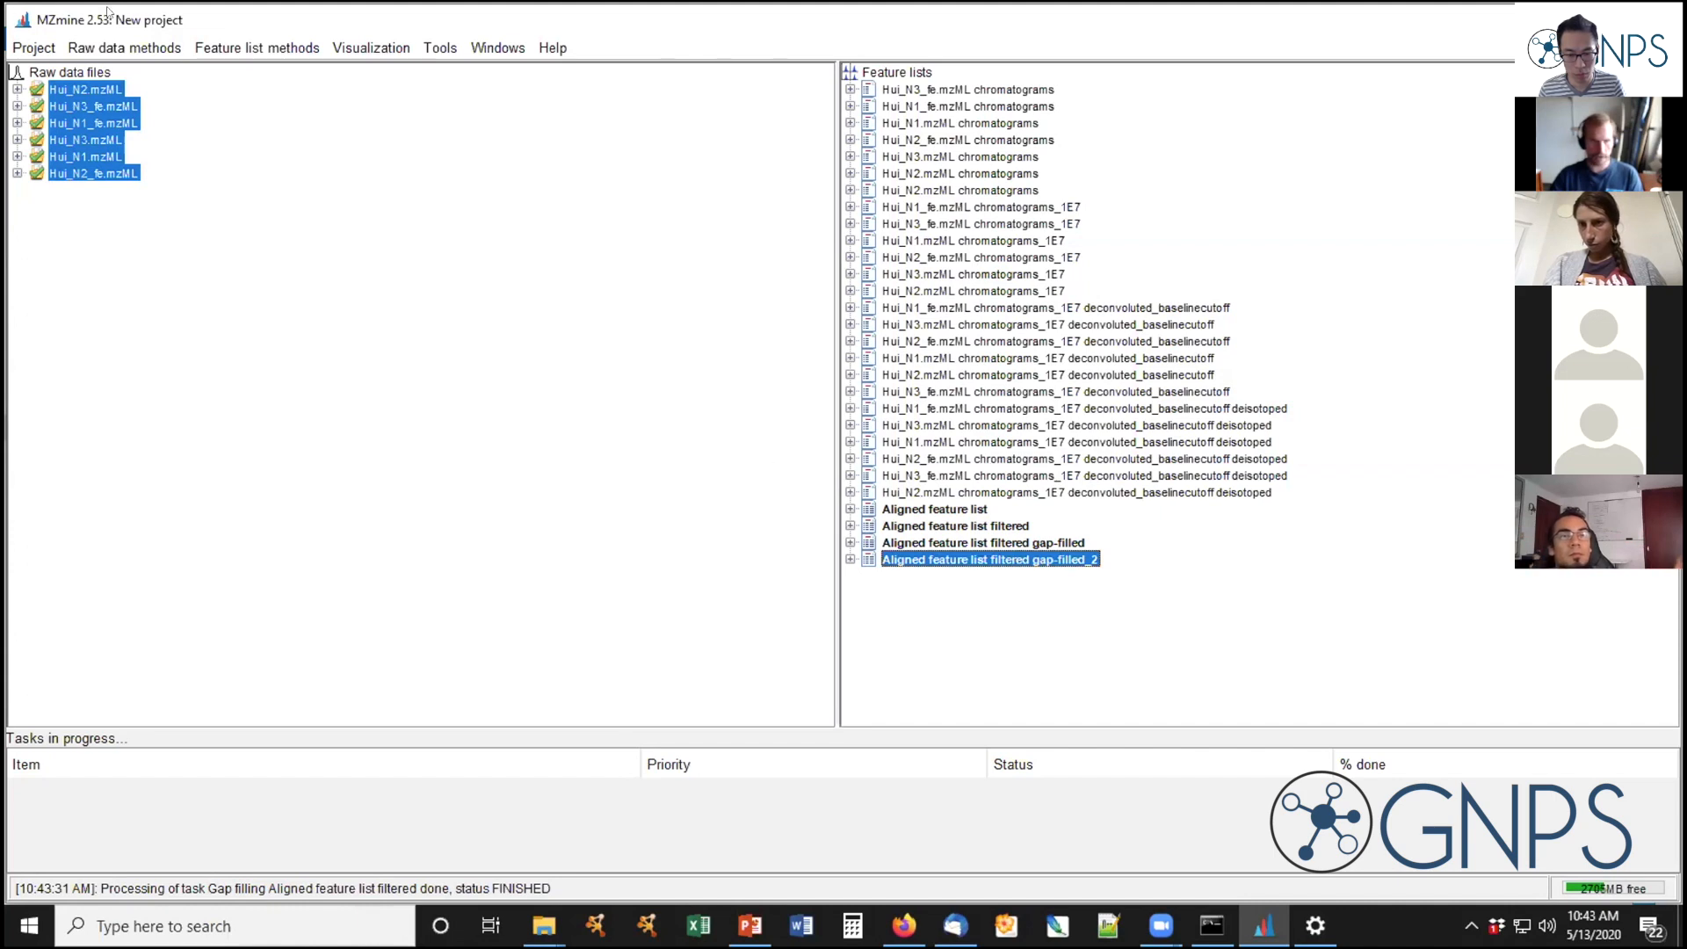
{"action": "left_click", "coordinate": [228, 54]}
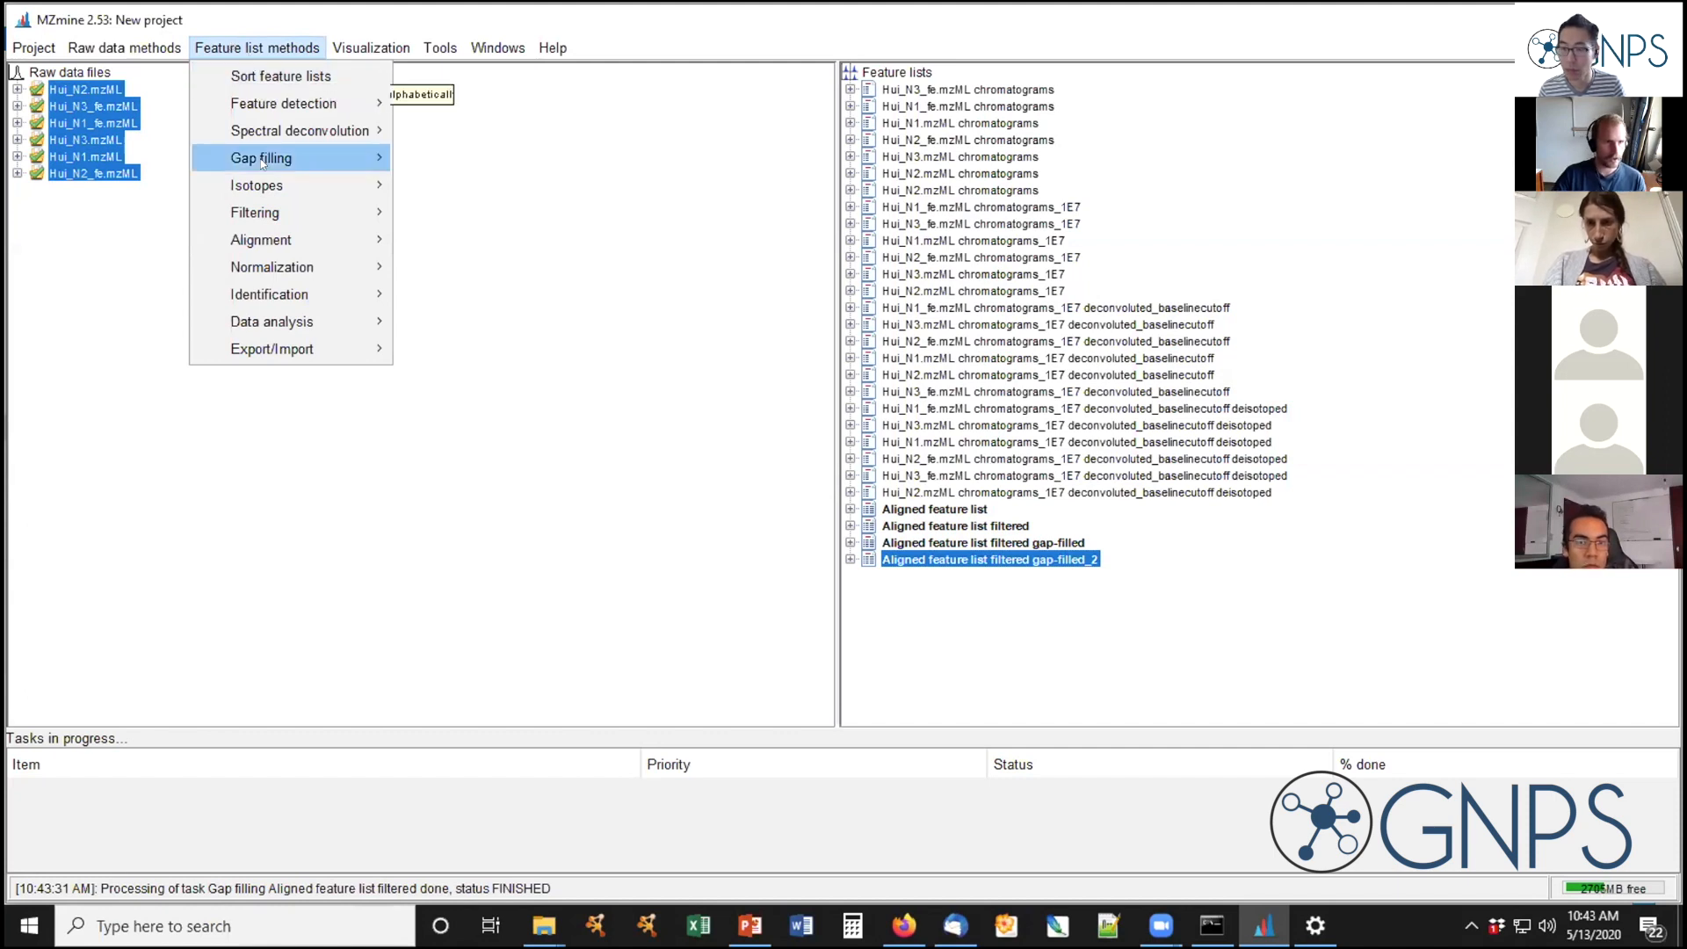
{"action": "mouse_move", "coordinate": [272, 213]}
{"action": "left_click", "coordinate": [985, 562]}
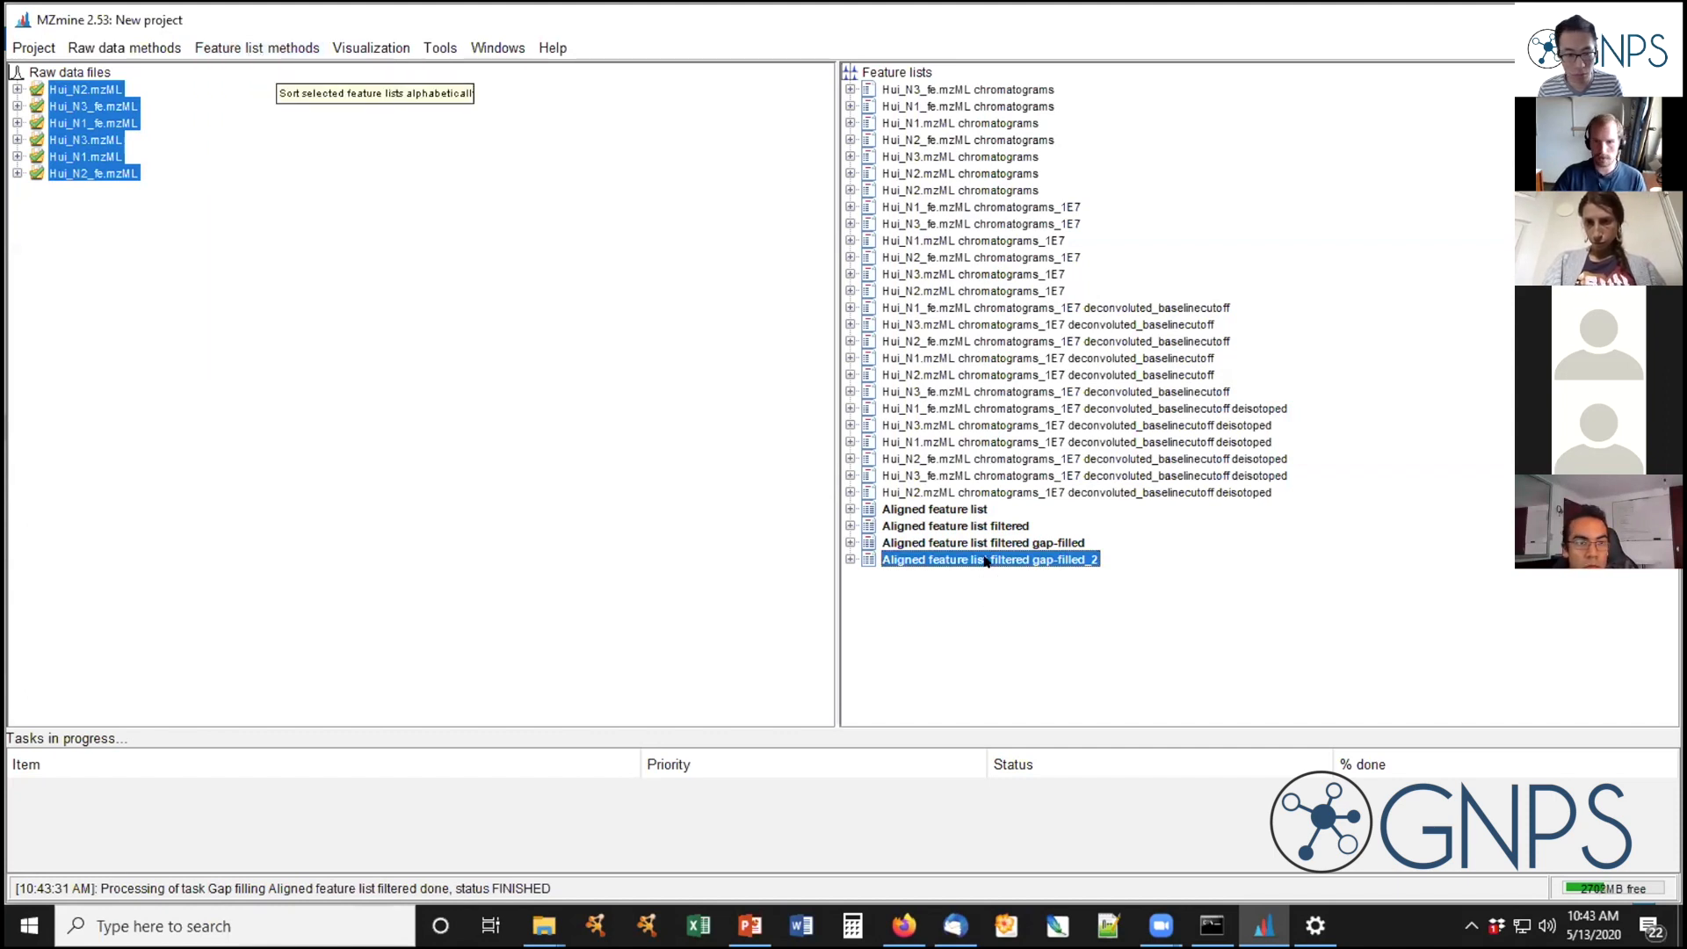
{"action": "left_click", "coordinate": [266, 48]}
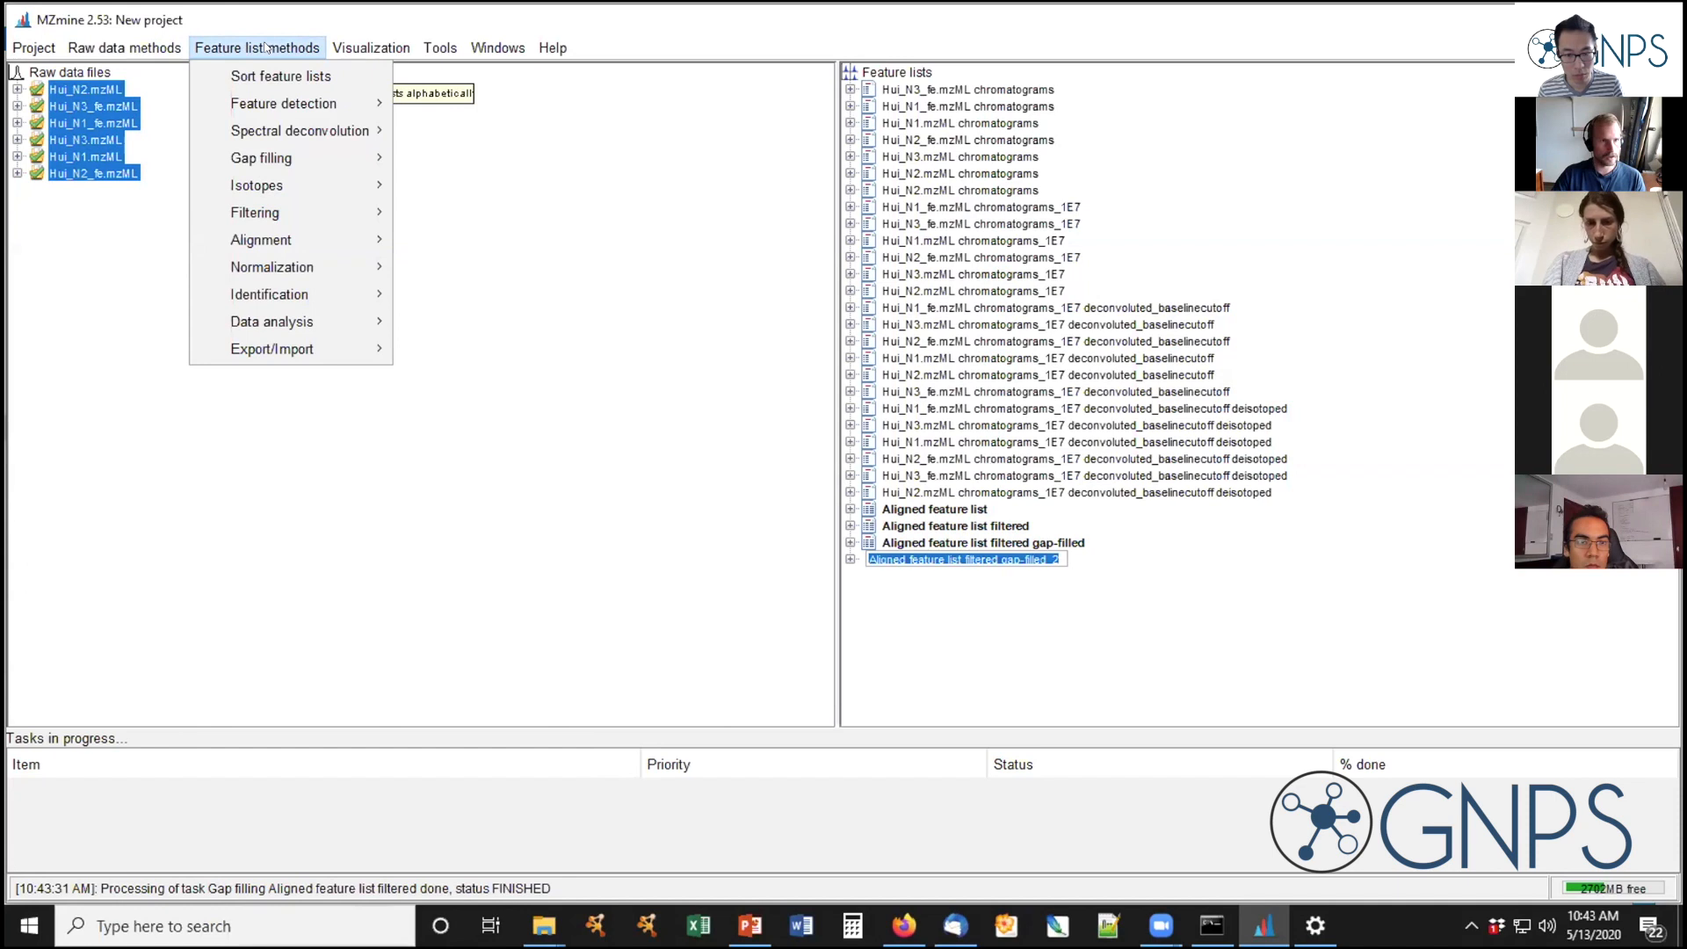
{"action": "mouse_move", "coordinate": [343, 347]}
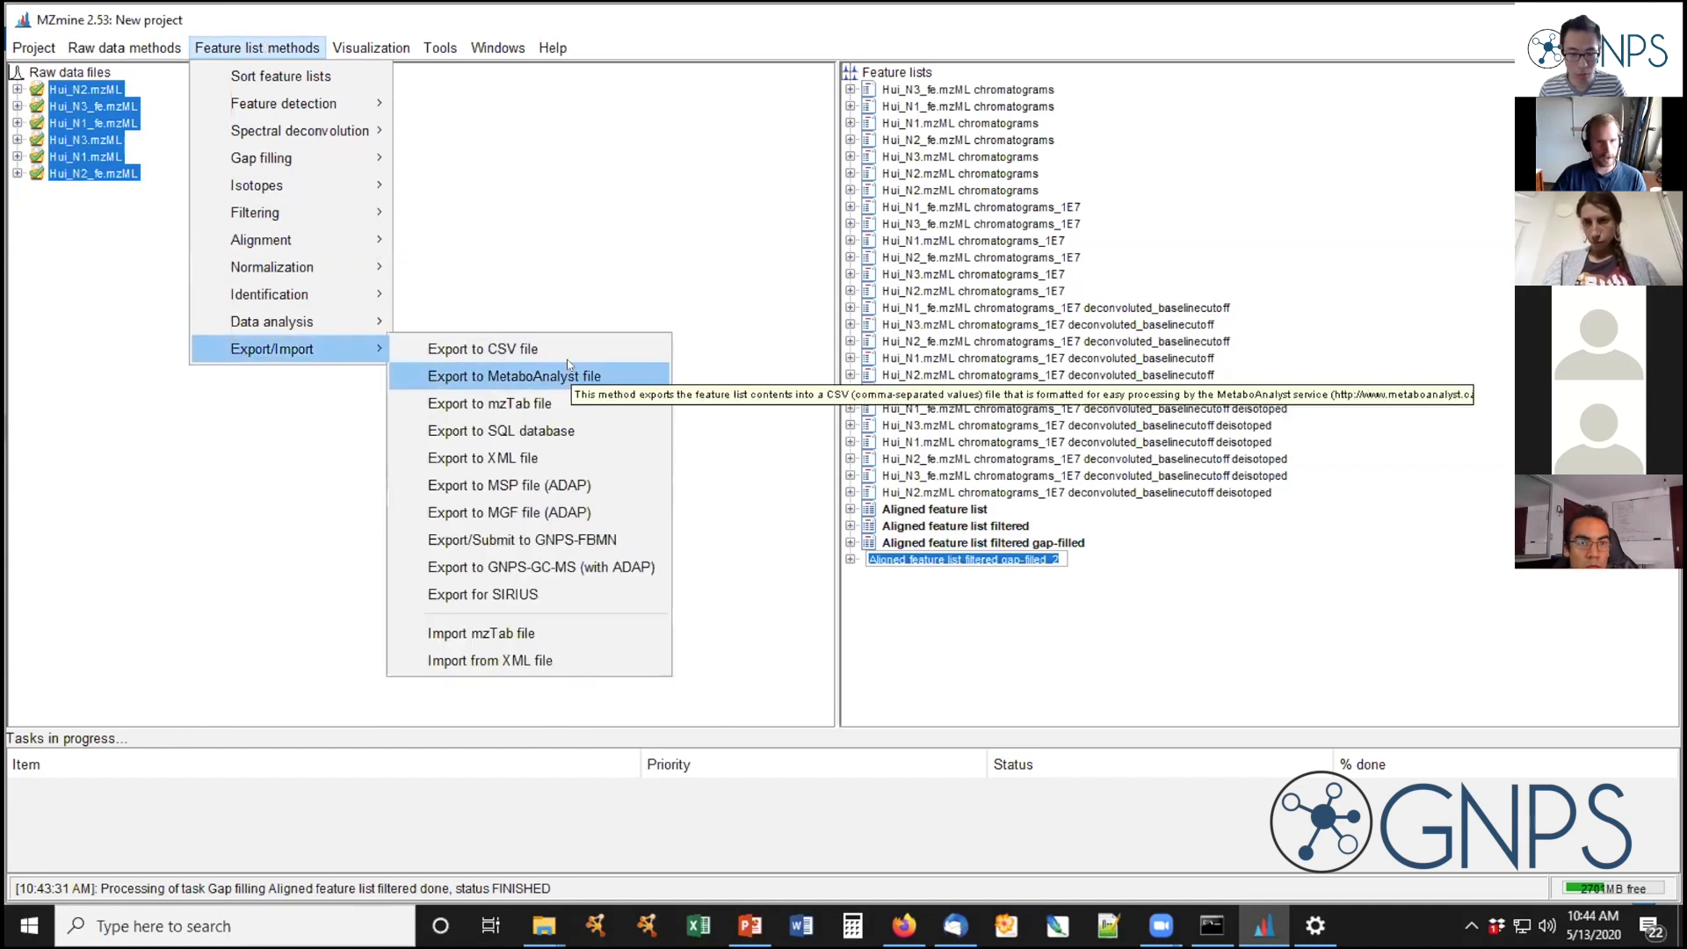
{"action": "left_click", "coordinate": [547, 550]}
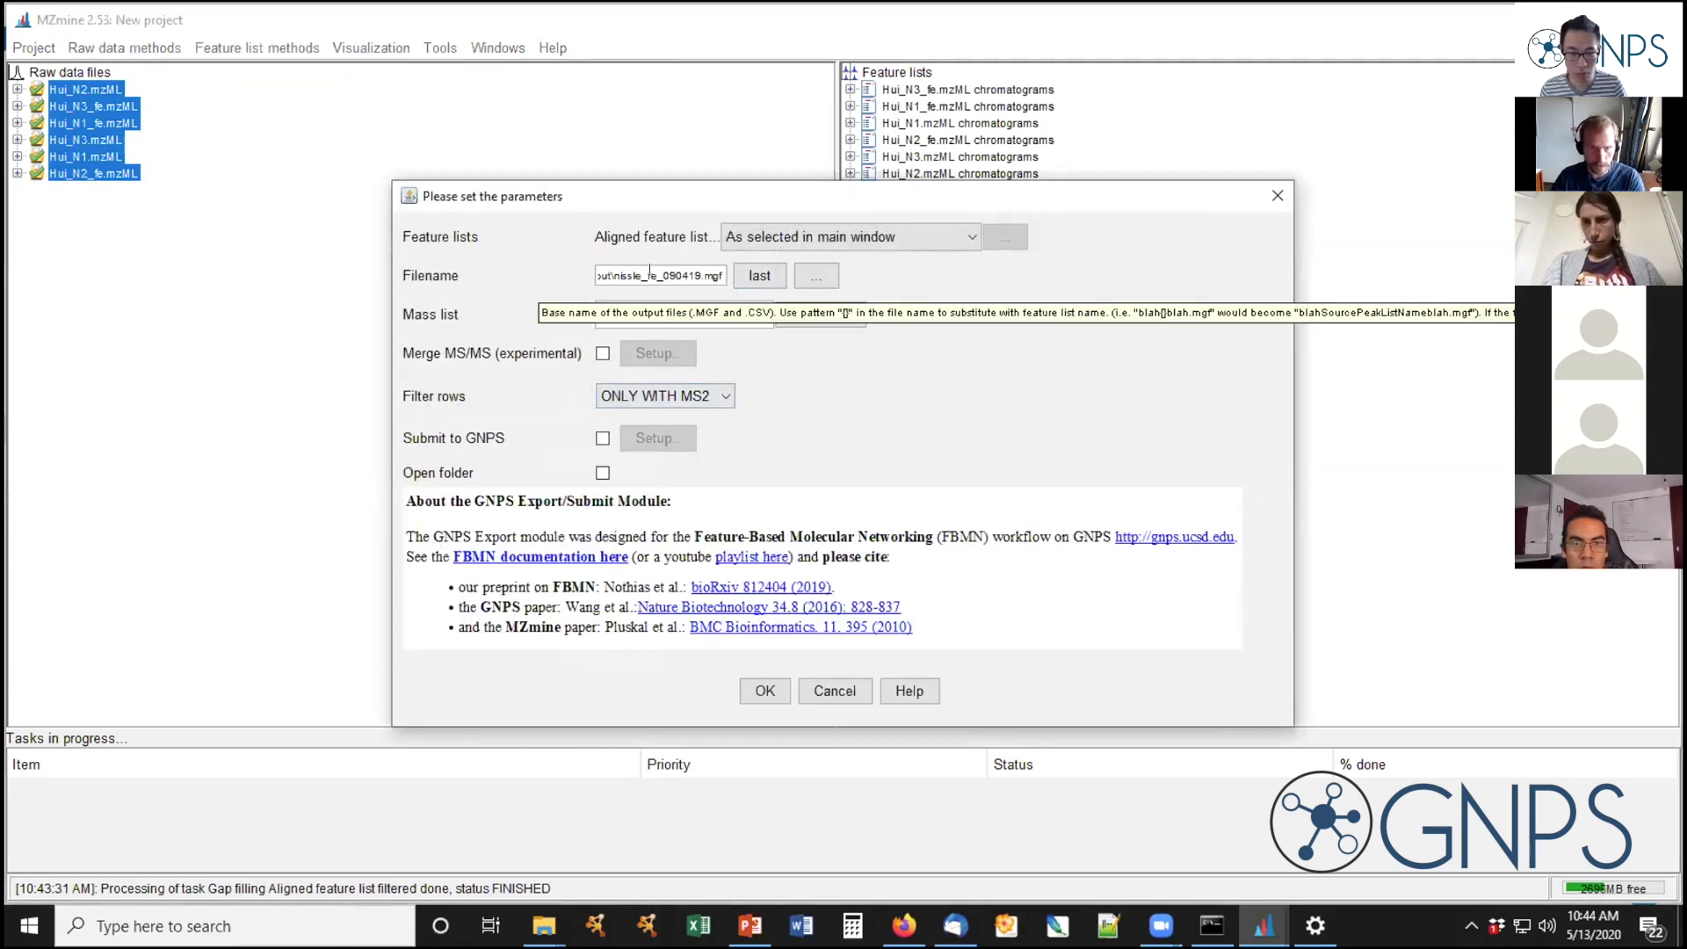
Clear the previous nissle_fe_090419.mgf output path from the GNPS-FBMN export settings
{"action": "left_click_drag", "start_coordinate": [619, 276], "coordinate": [747, 283]}
{"action": "key", "text": "BackSpace"}
{"action": "key", "text": "BackSpace"}
{"action": "key", "text": "BackSpace"}
{"action": "key", "text": "BackSpace"}
{"action": "key", "text": "BackSpace"}
{"action": "key", "text": "BackSpace"}
{"action": "key", "text": "BackSpace"}
{"action": "key", "text": "BackSpace"}
{"action": "key", "text": "BackSpace"}
{"action": "key", "text": "BackSpace"}
{"action": "key", "text": "BackSpace"}
{"action": "key", "text": "BackSpace"}
{"action": "key", "text": "BackSpace"}
{"action": "key", "text": "BackSpace"}
{"action": "key", "text": "BackSpace"}
{"action": "key", "text": "BackSpace"}
{"action": "key", "text": "BackSpace"}
{"action": "key", "text": "BackSpace"}
{"action": "key", "text": "BackSpace"}
{"action": "key", "text": "BackSpace"}
{"action": "key", "text": "BackSpace"}
{"action": "key", "text": "BackSpace"}
{"action": "key", "text": "BackSpace"}
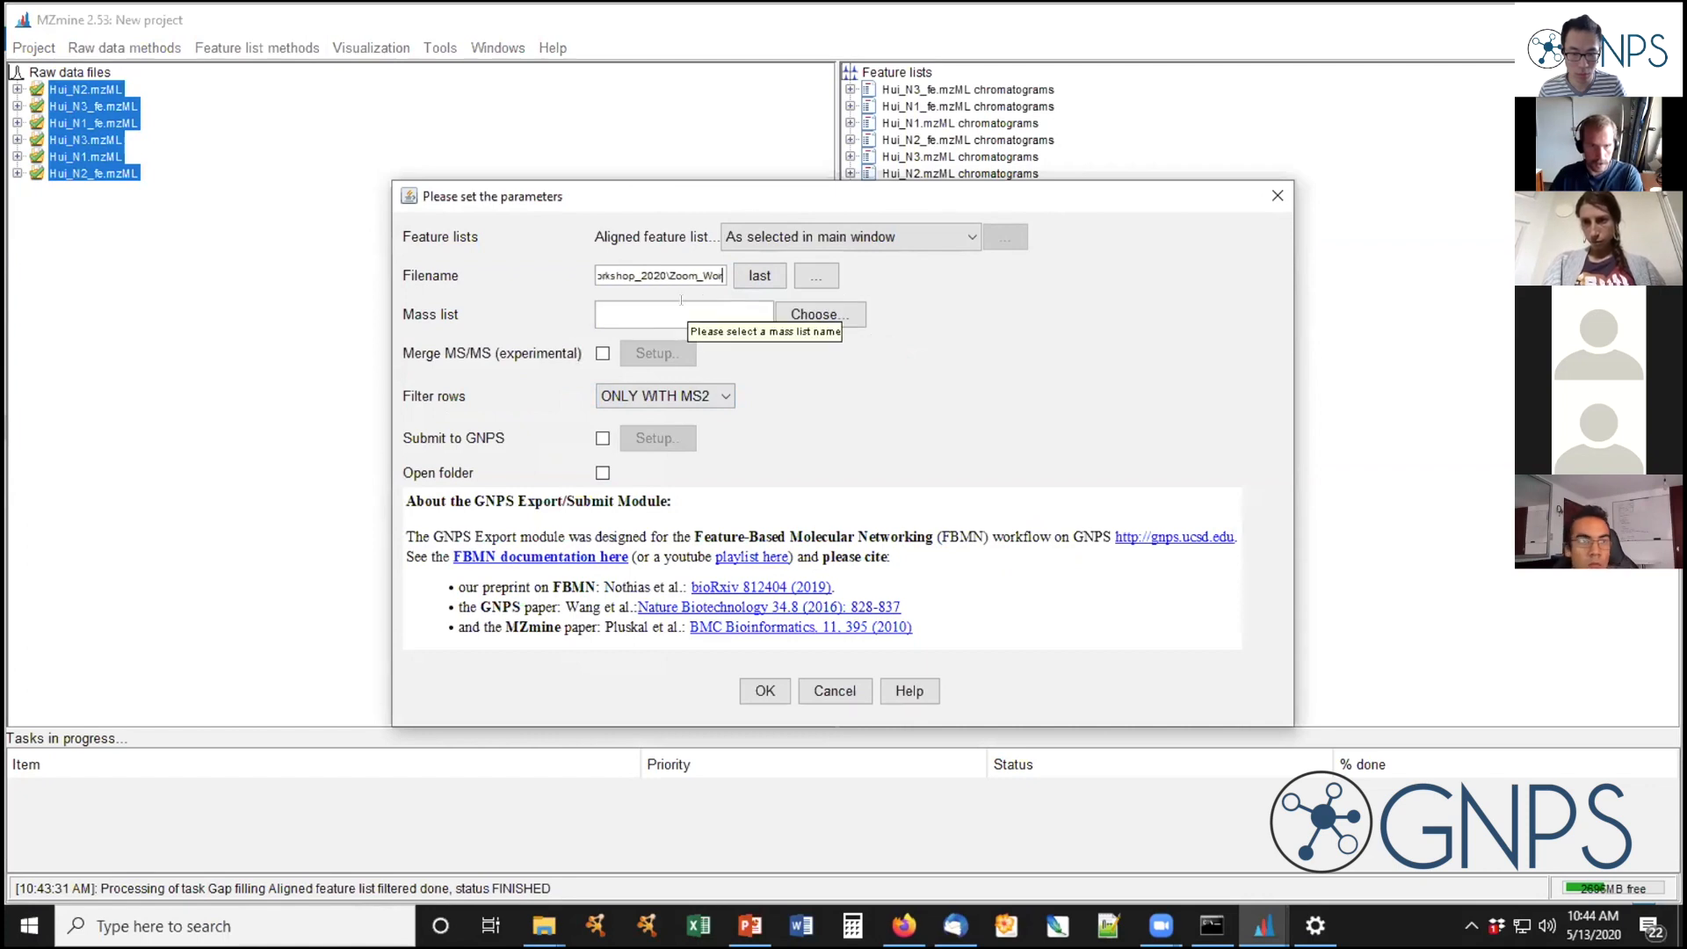
{"action": "key", "text": "BackSpace"}
{"action": "key", "text": "BackSpace"}
{"action": "key", "text": "BackSpace"}
{"action": "key", "text": "BackSpace"}
{"action": "key", "text": "BackSpace"}
{"action": "key", "text": "BackSpace"}
{"action": "key", "text": "BackSpace"}
{"action": "key", "text": "BackSpace"}
{"action": "key", "text": "BackSpace"}
{"action": "key", "text": "BackSpace"}
{"action": "key", "text": "BackSpace"}
{"action": "key", "text": "BackSpace"}
{"action": "key", "text": "BackSpace"}
{"action": "key", "text": "BackSpace"}
{"action": "key", "text": "BackSpace"}
{"action": "key", "text": "BackSpace"}
{"action": "key", "text": "BackSpace"}
{"action": "key", "text": "BackSpace"}
{"action": "key", "text": "BackSpace"}
{"action": "key", "text": "BackSpace"}
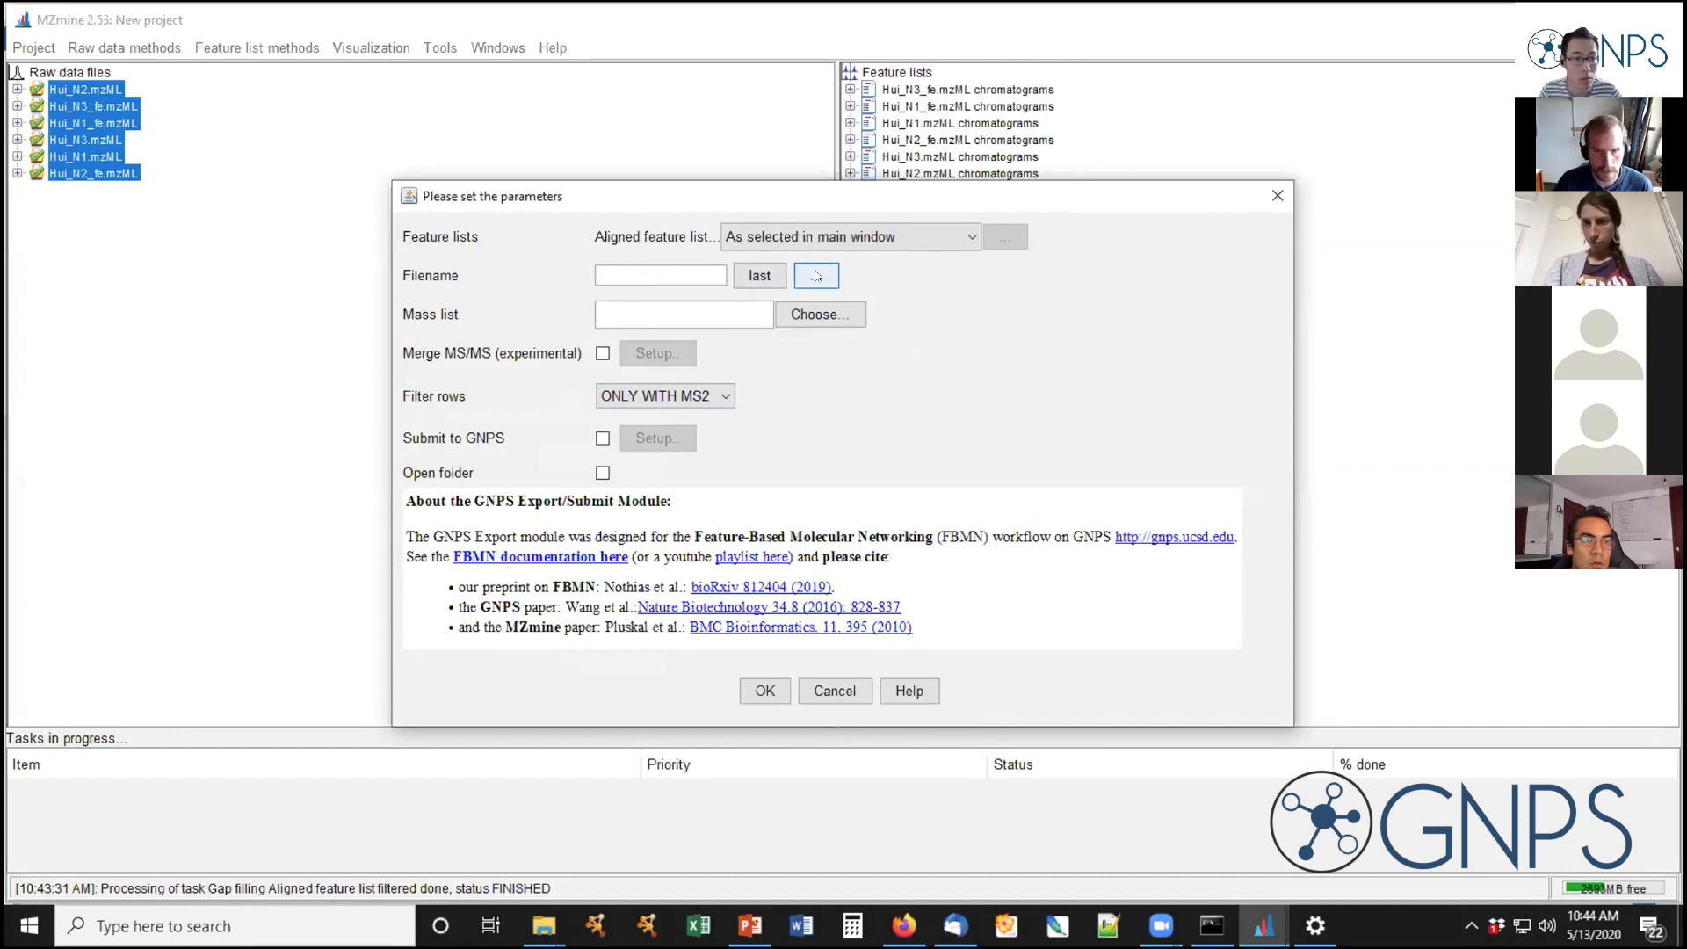
{"action": "left_click", "coordinate": [751, 277]}
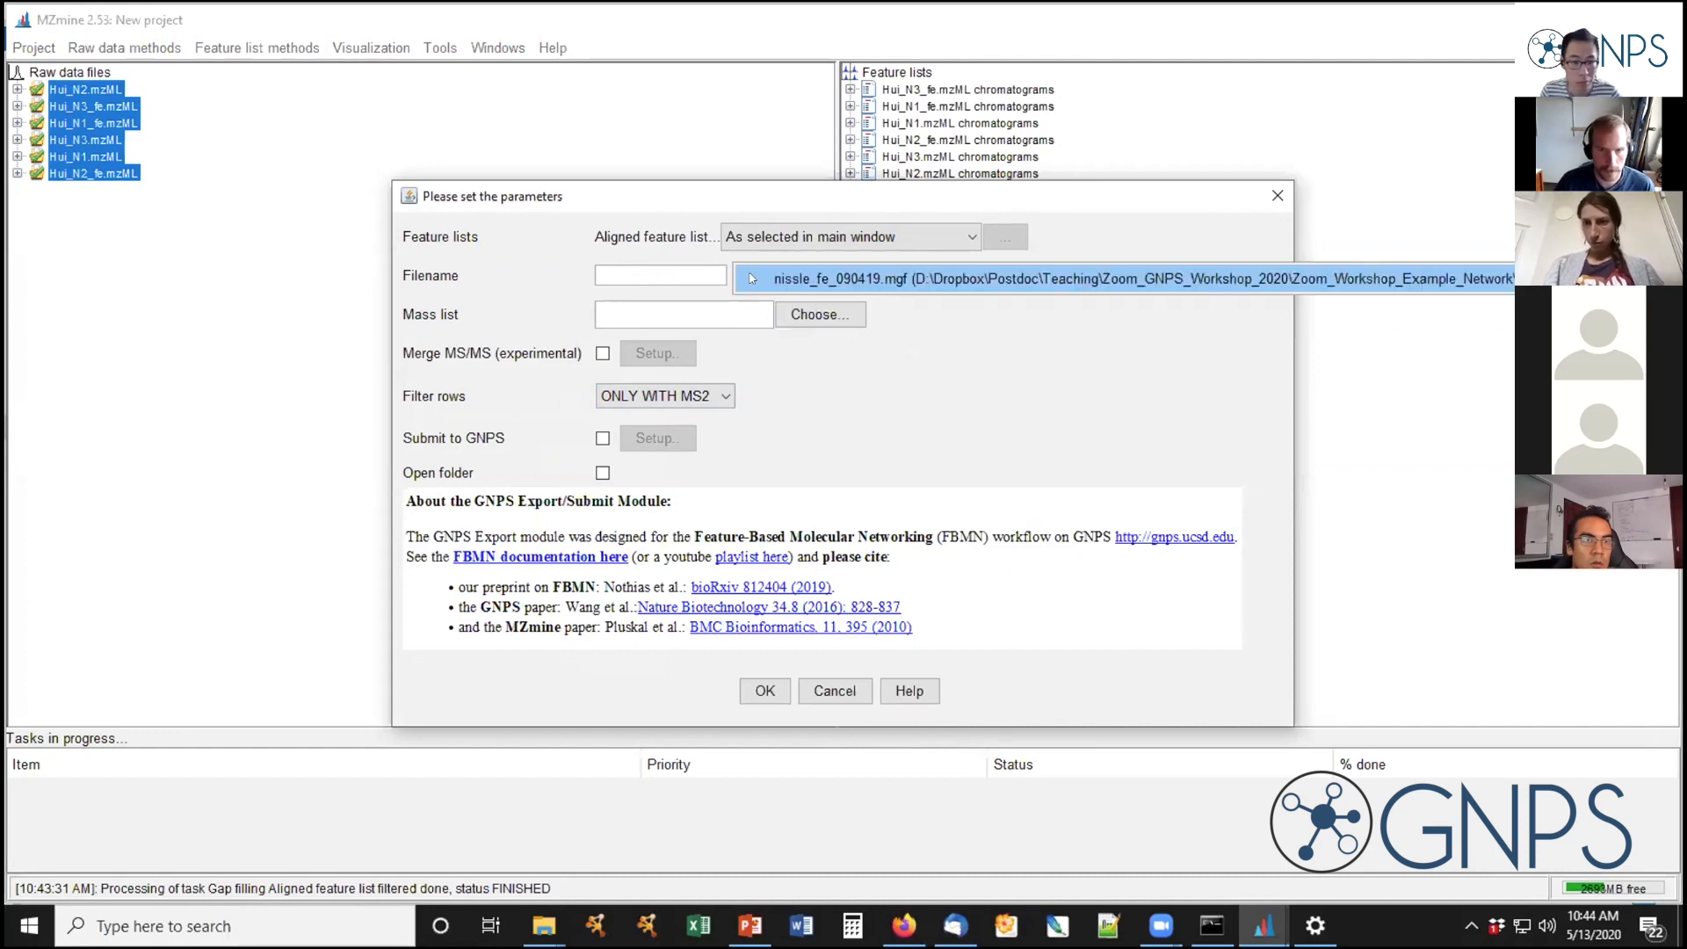
{"action": "left_click", "coordinate": [801, 278]}
{"action": "mouse_move", "coordinate": [721, 274]}
{"action": "left_mouse_down"}
{"action": "mouse_move", "coordinate": [629, 274]}
{"action": "mouse_move", "coordinate": [727, 274]}
{"action": "left_mouse_up"}
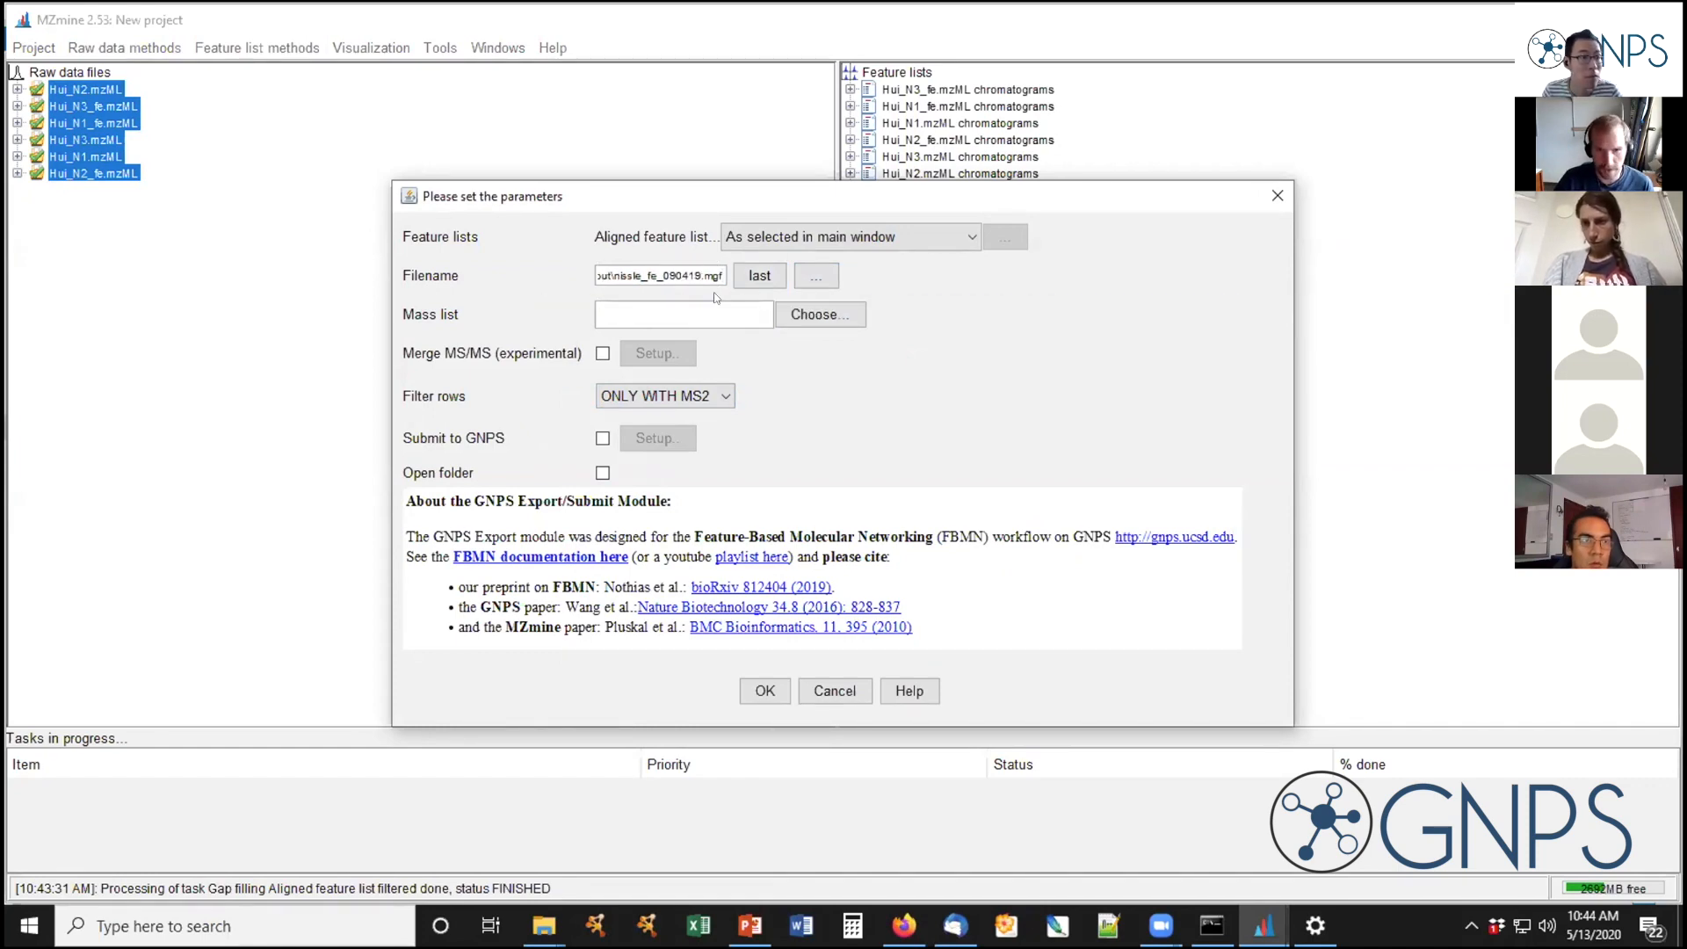
{"action": "key", "text": "ctrl+a"}
{"action": "key", "text": "BackSpace"}
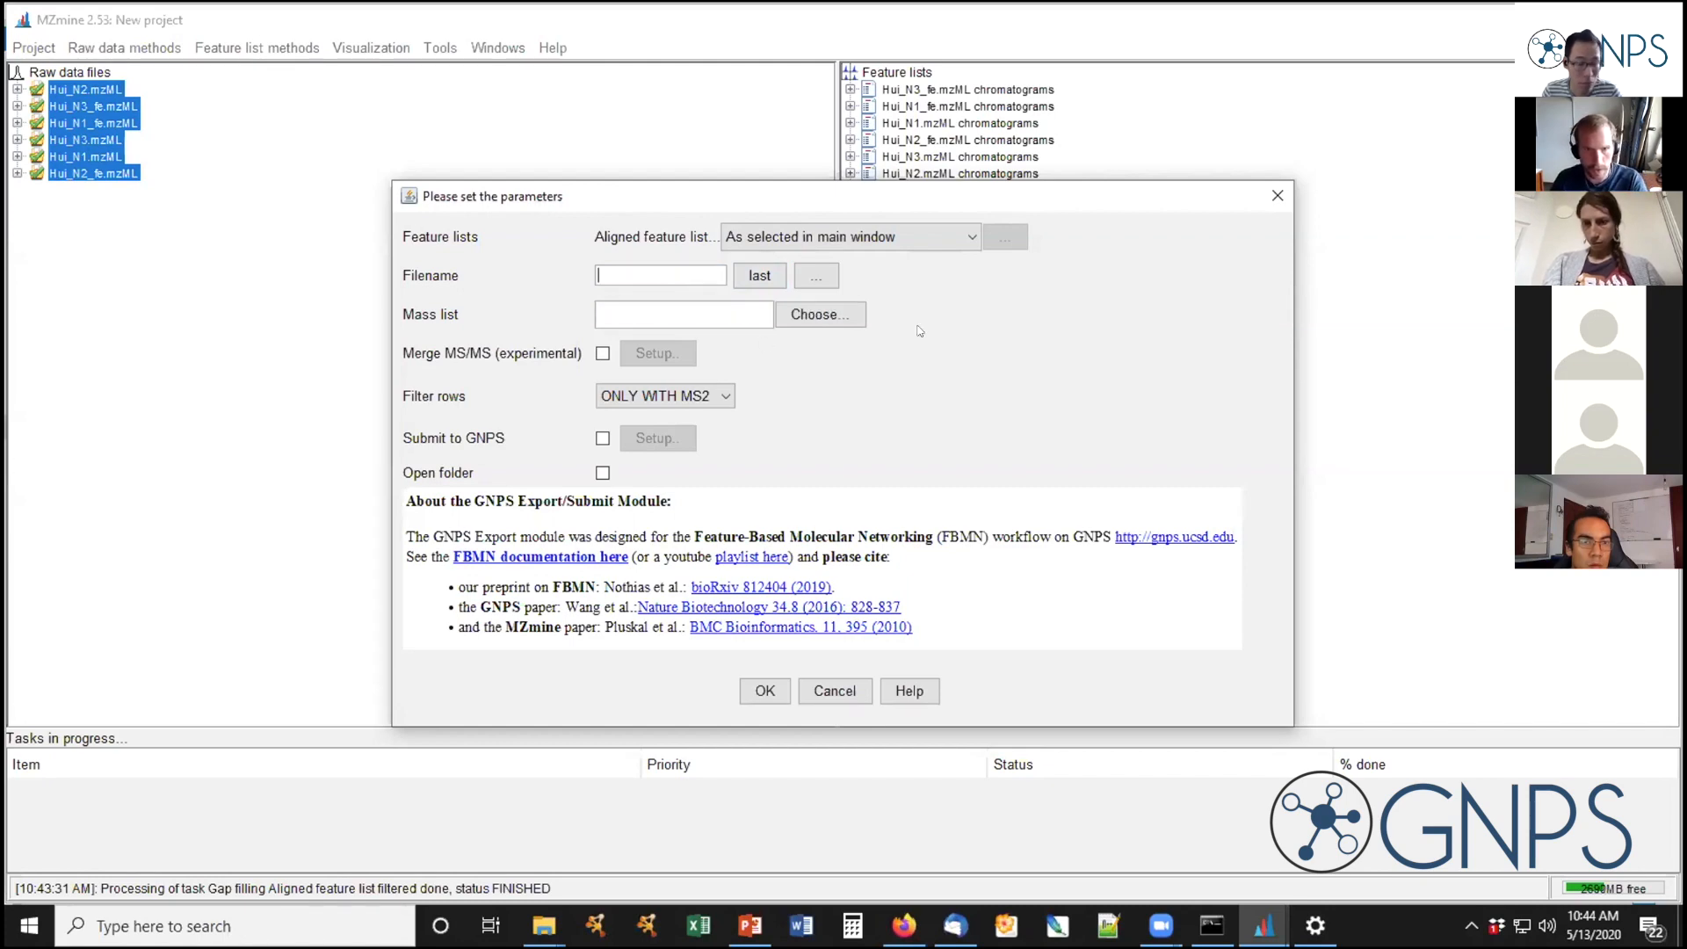
Browse for the export's output location, create a folder named Test_2 in Zoom_GNPS_Workshop_2020 and open it
{"action": "left_click", "coordinate": [817, 278]}
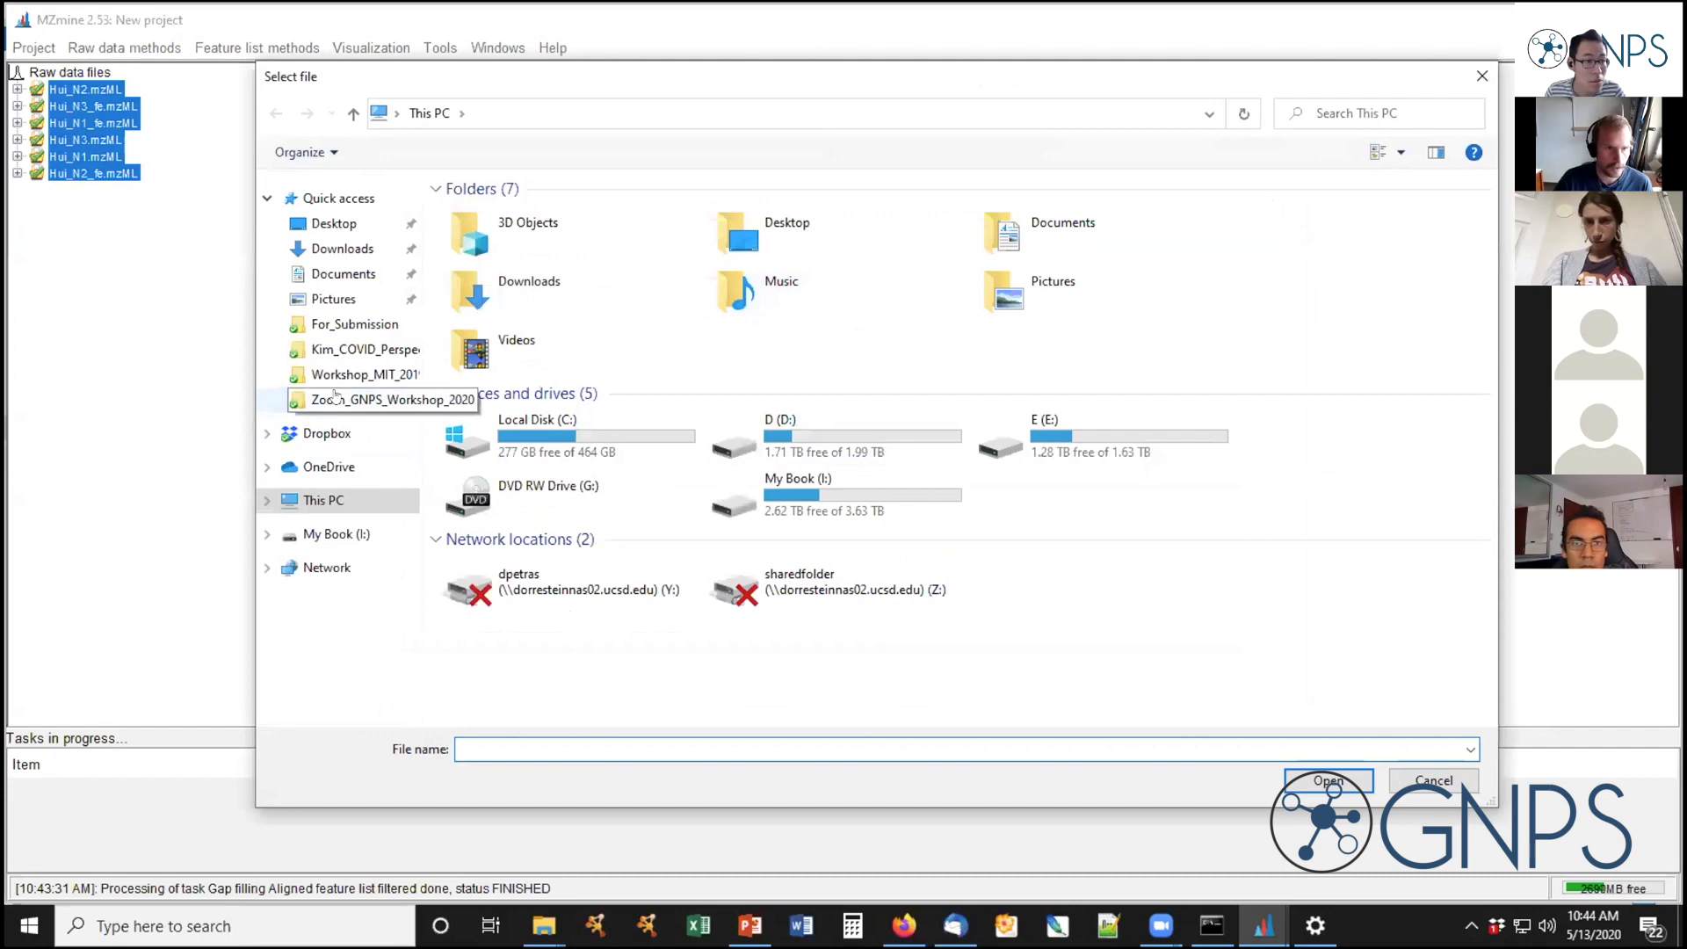
{"action": "left_click", "coordinate": [335, 398]}
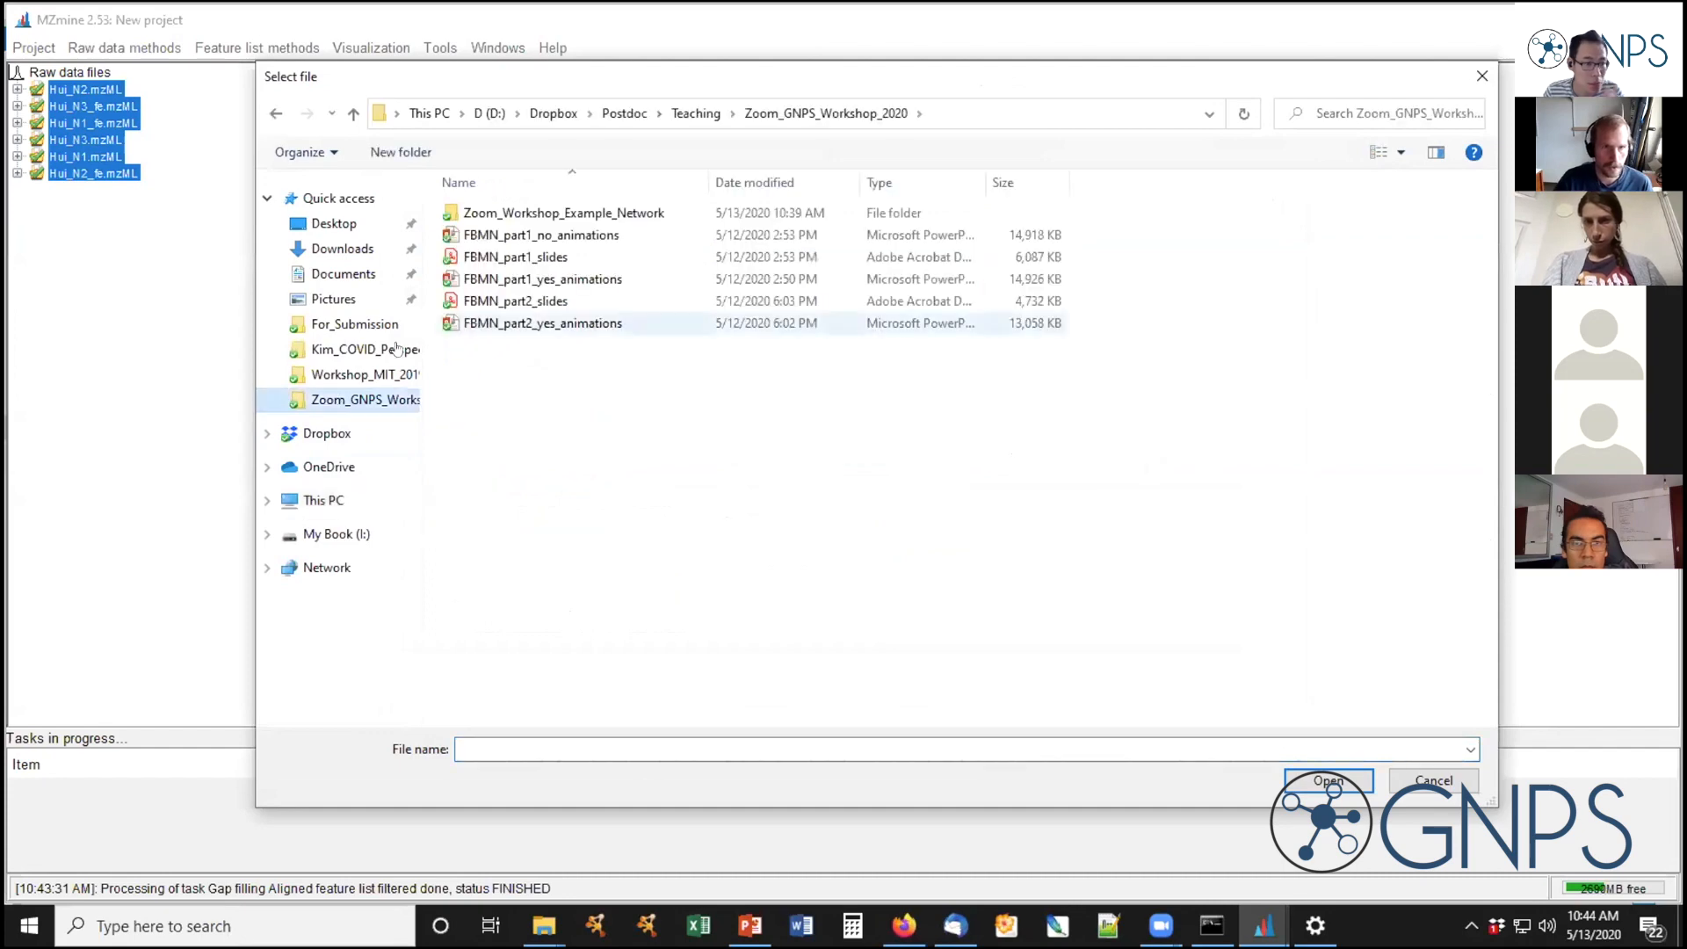
{"action": "left_click", "coordinate": [679, 109]}
{"action": "double_click", "coordinate": [527, 550]}
{"action": "right_click", "coordinate": [479, 363]}
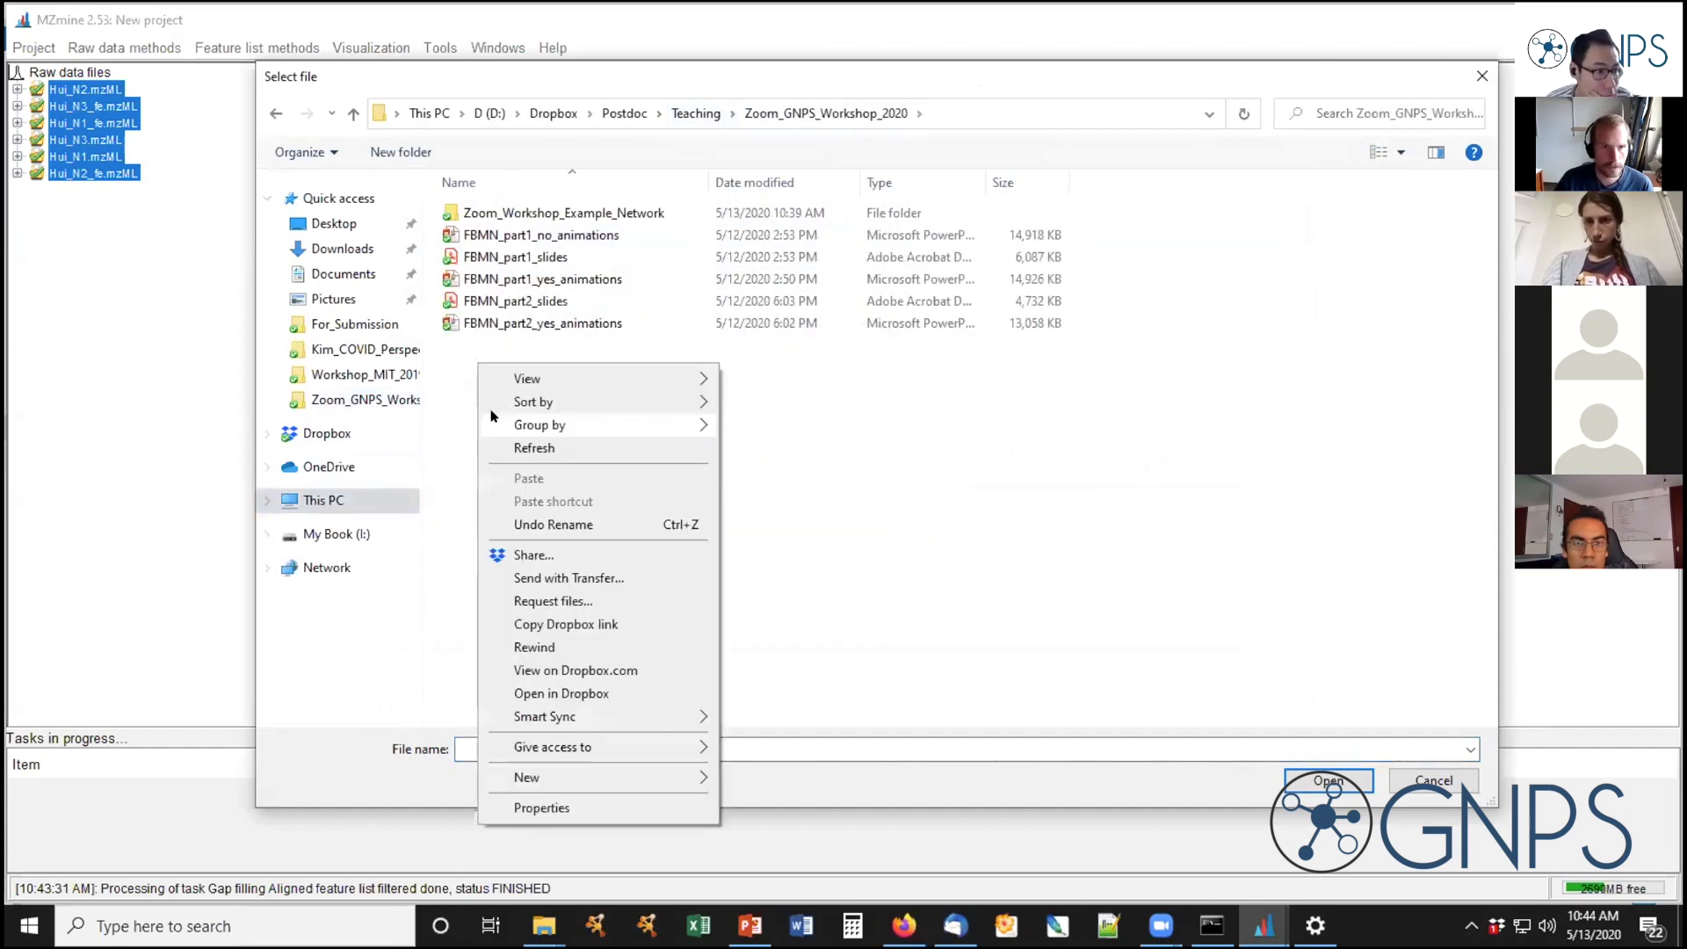
{"action": "mouse_move", "coordinate": [615, 776]}
{"action": "left_click", "coordinate": [793, 484]}
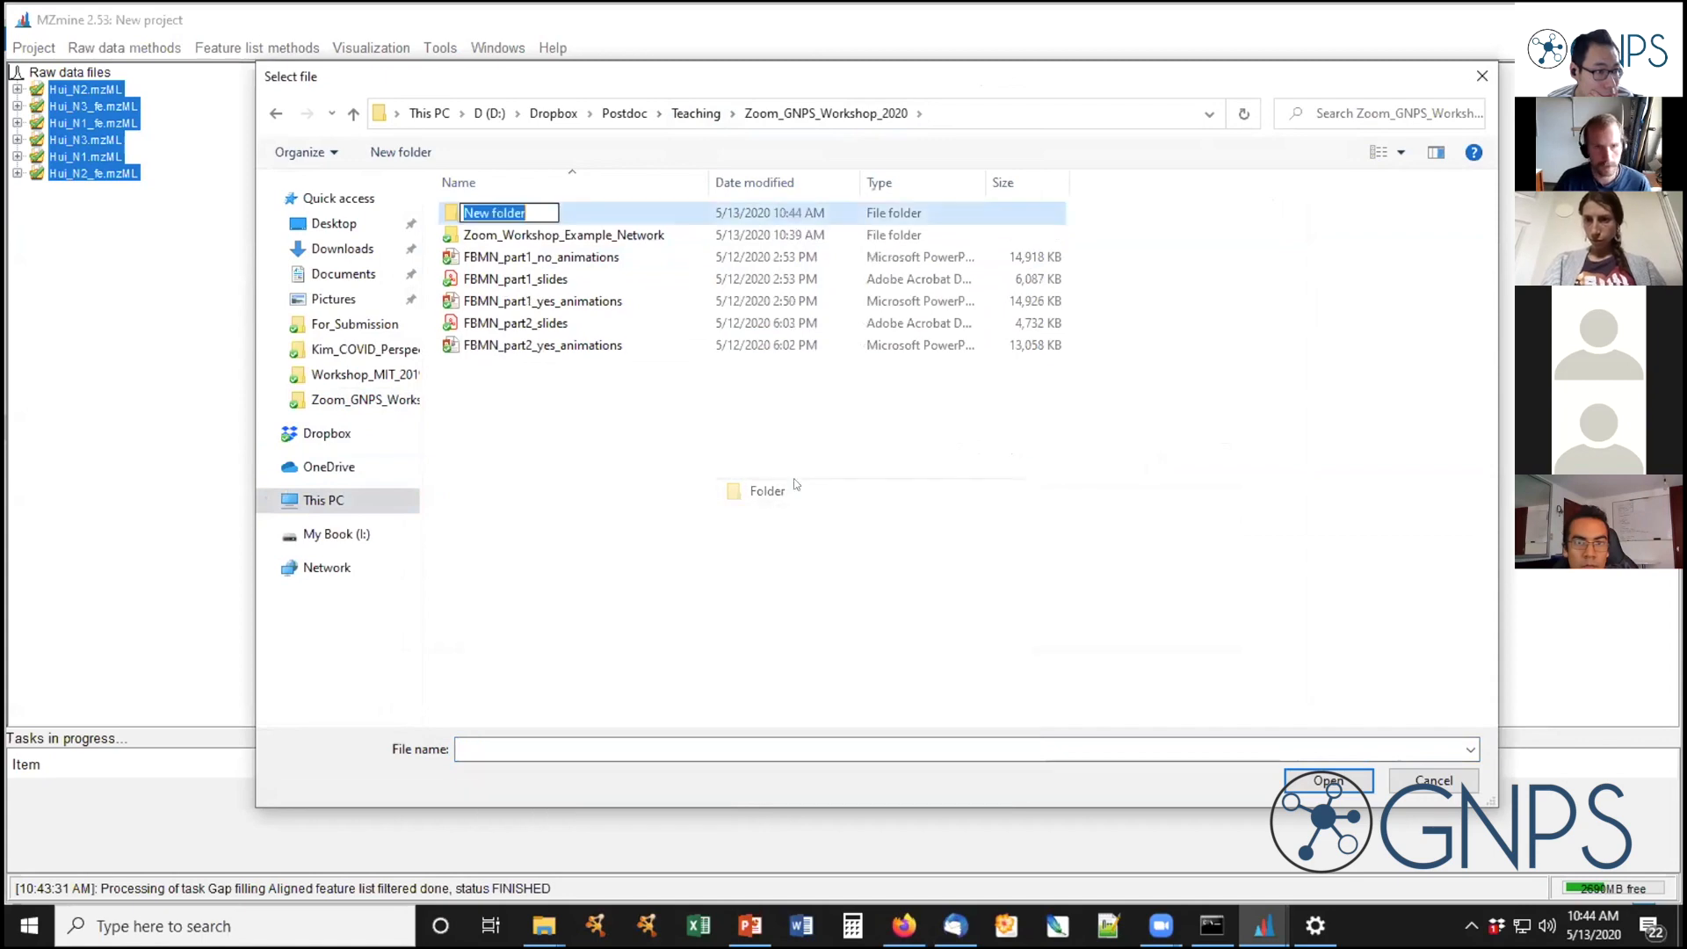
{"action": "type", "text": "Test_2"}
{"action": "key", "text": "Return"}
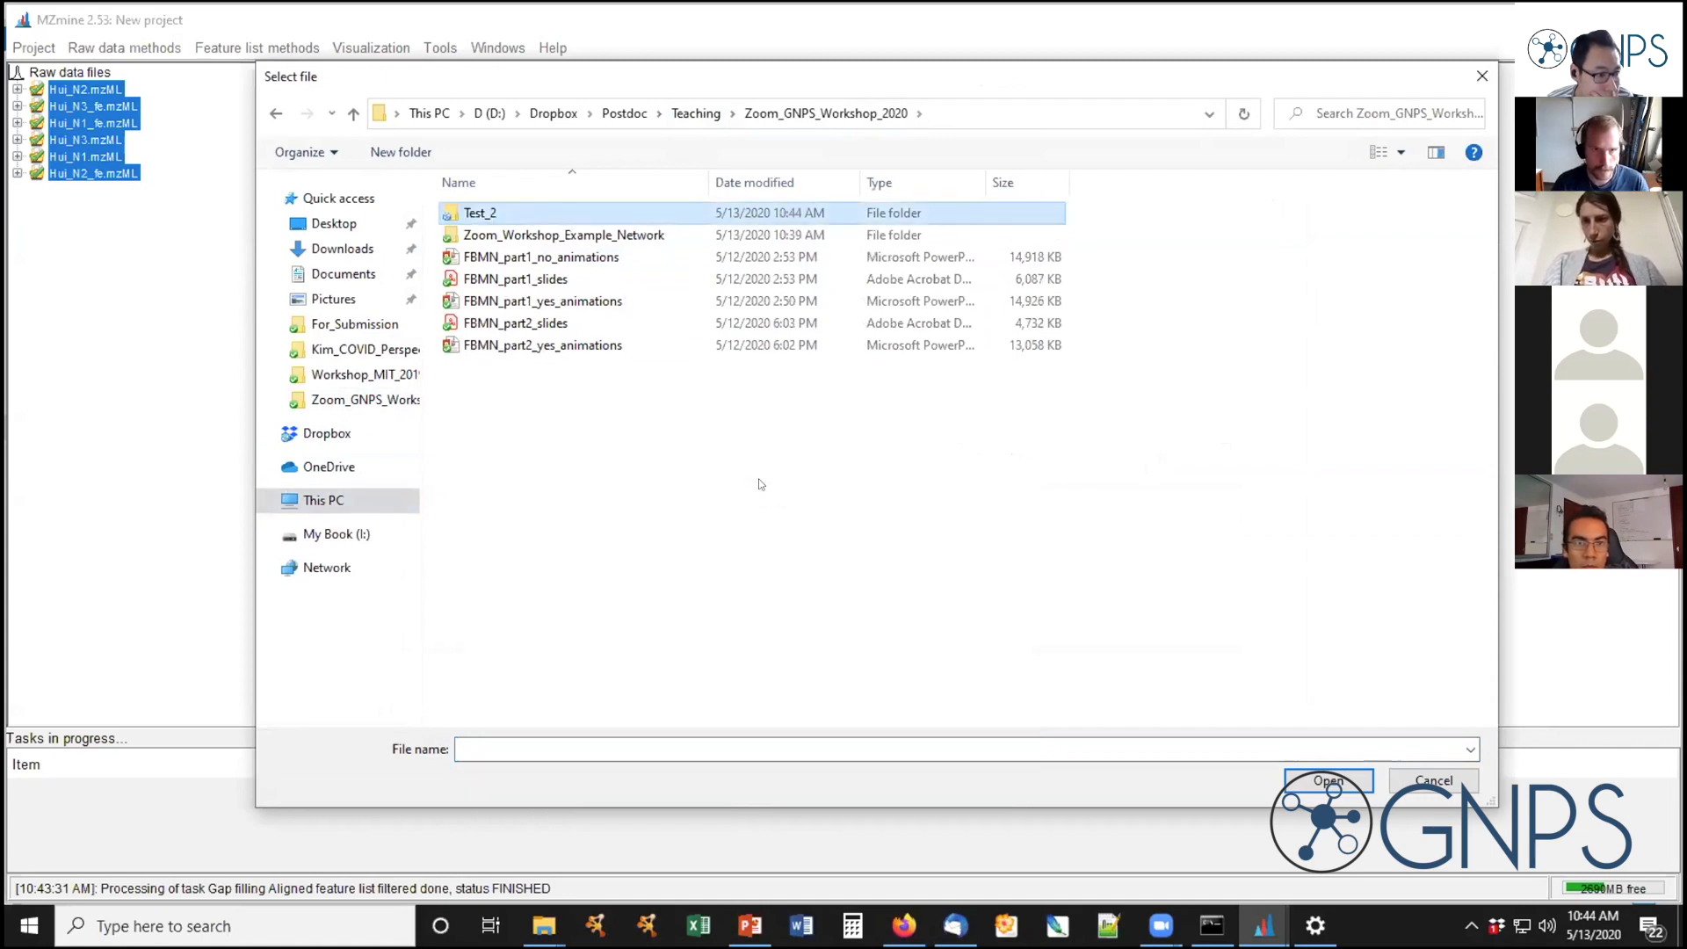
{"action": "double_click", "coordinate": [493, 204]}
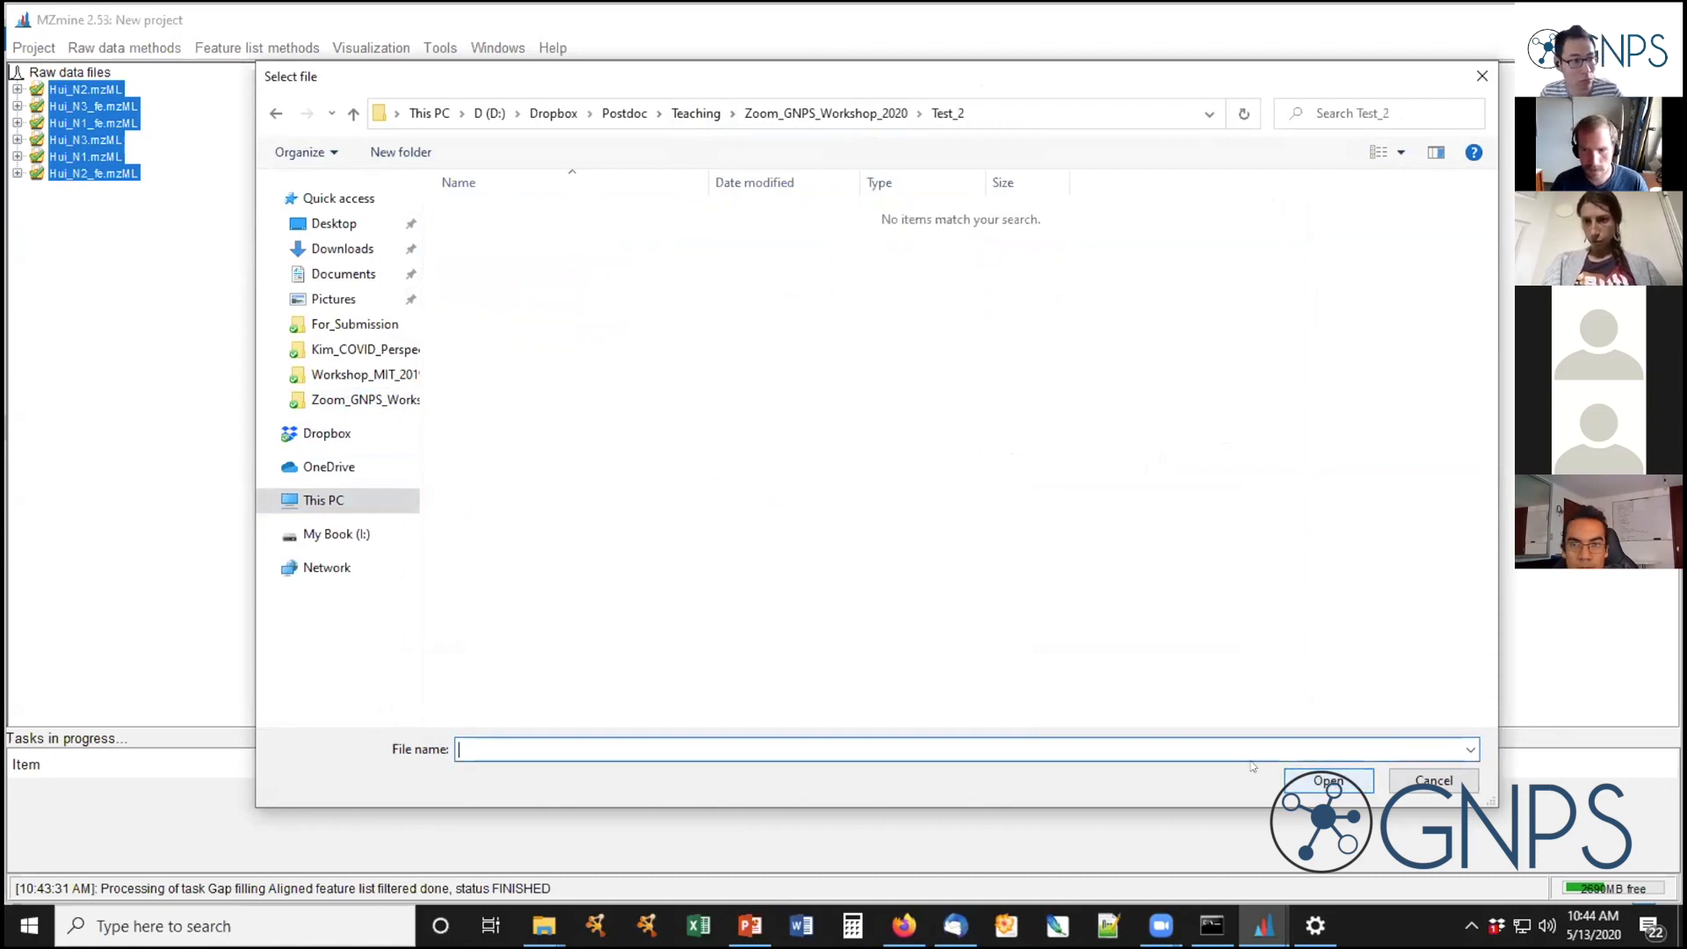
Try to choose test.mgf in the Test_2 folder as the export's output file
{"action": "type", "text": "test"}
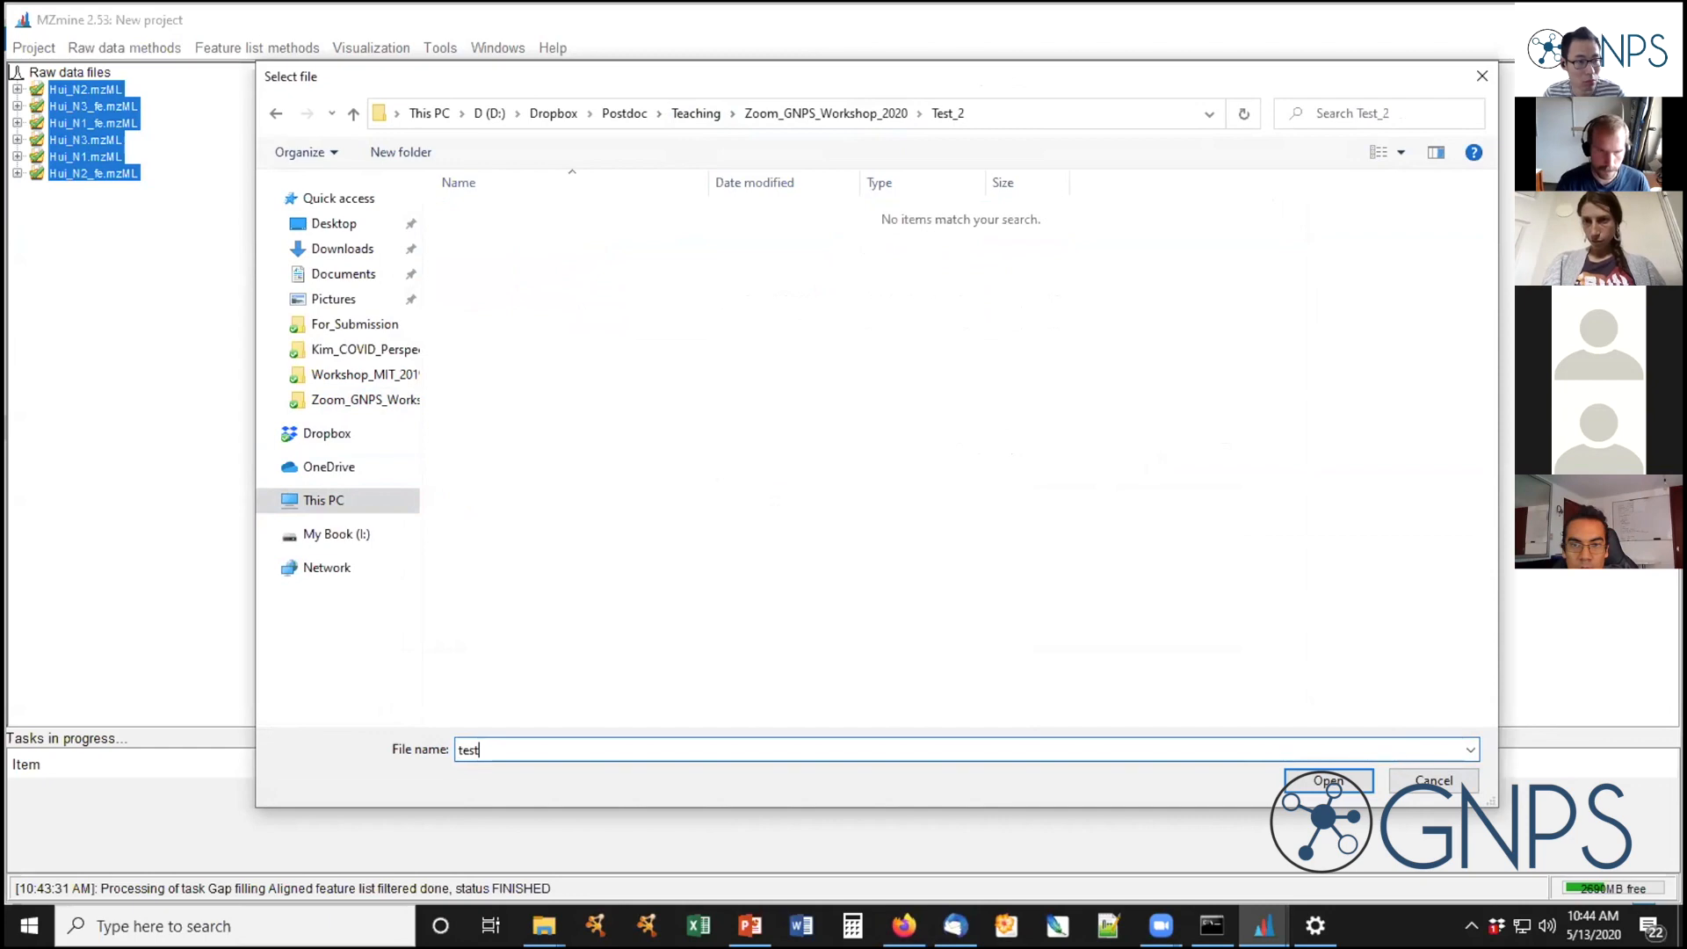
{"action": "type", "text": ".mgf"}
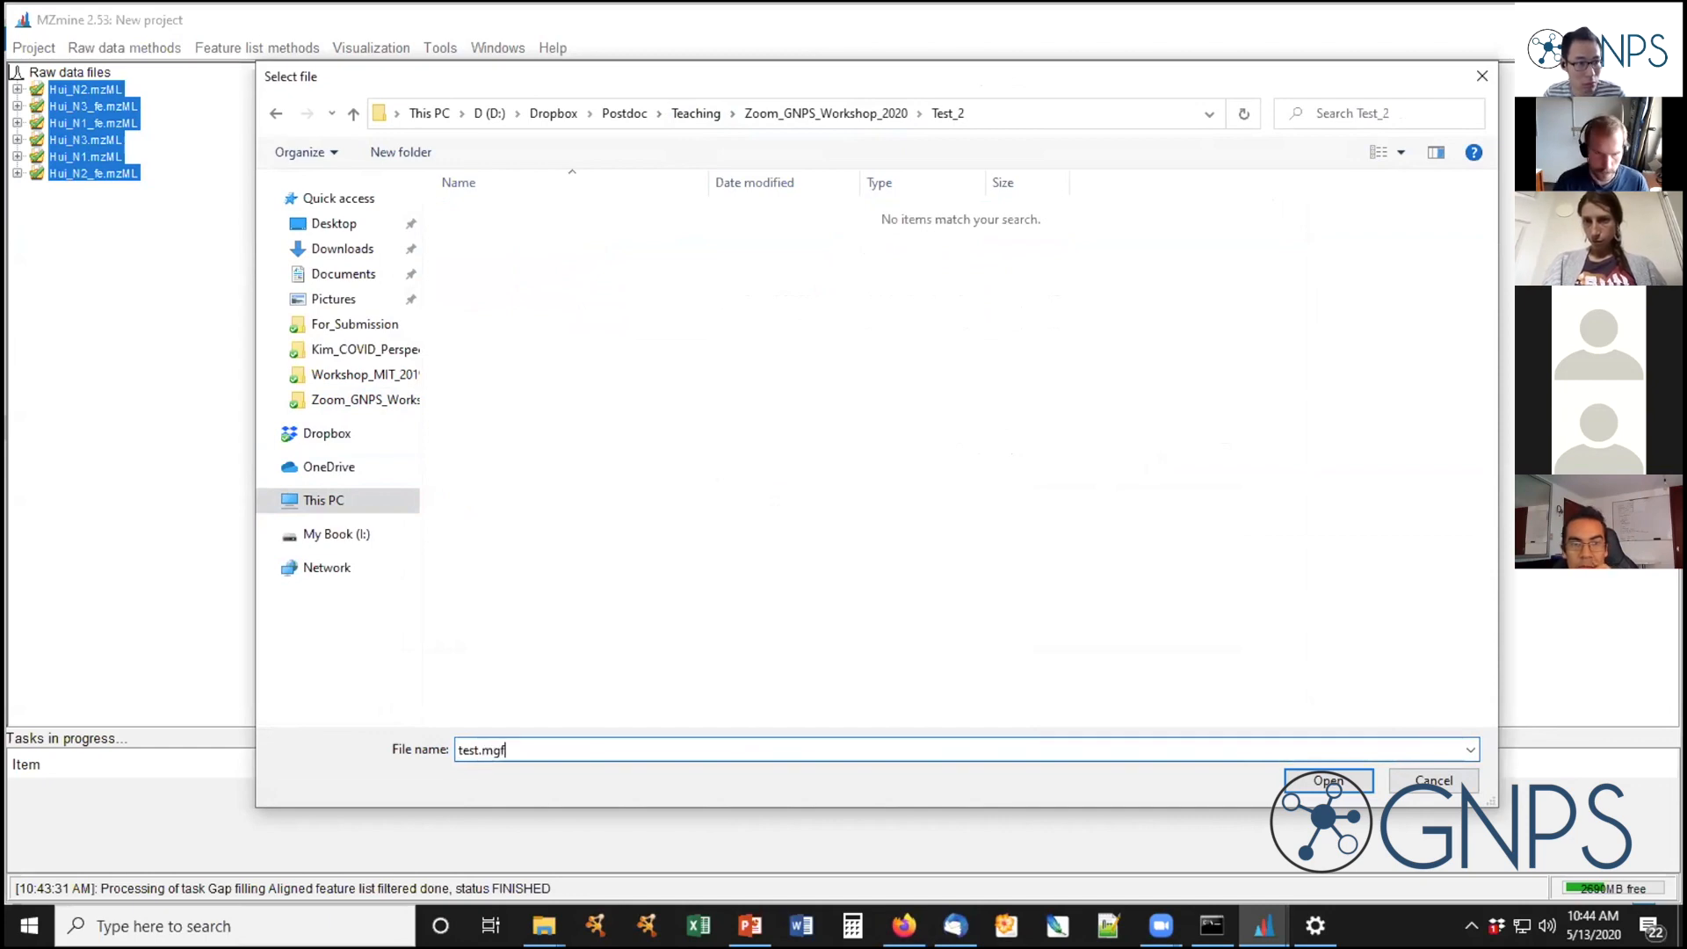
{"action": "left_click", "coordinate": [1344, 782]}
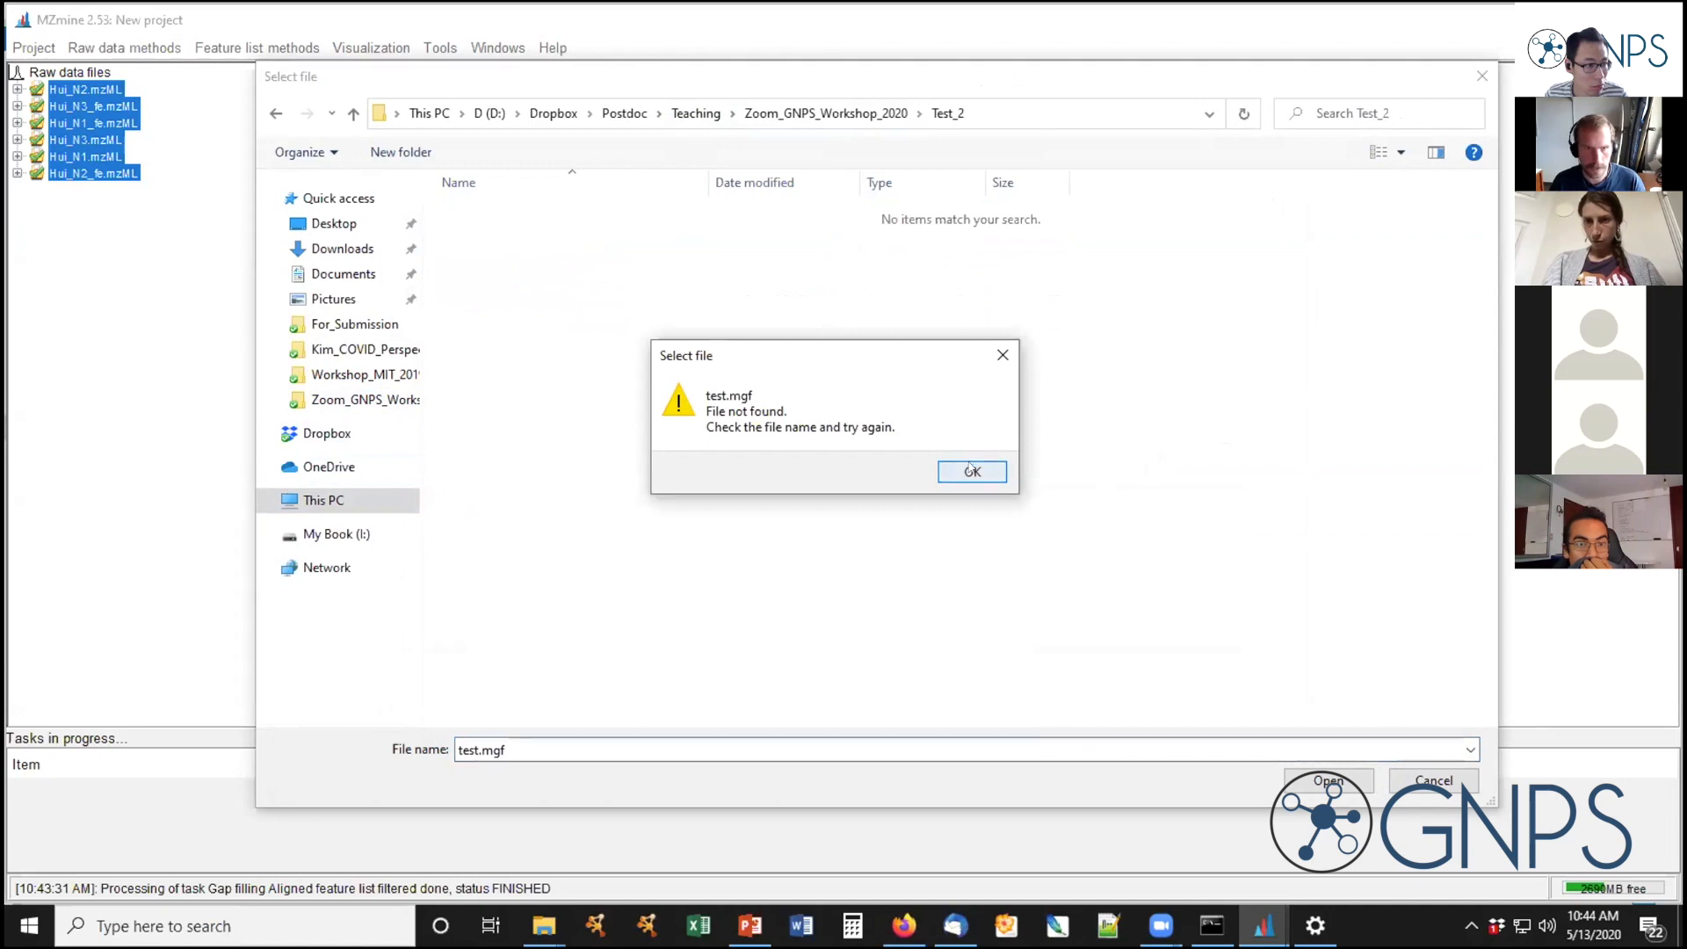
{"action": "left_click", "coordinate": [971, 468]}
Try to choose test.csv as the output file instead, and clear the file name
{"action": "left_click", "coordinate": [538, 749]}
{"action": "key", "text": "BackSpace"}
{"action": "key", "text": "BackSpace"}
{"action": "key", "text": "BackSpace"}
{"action": "type", "text": "csv"}
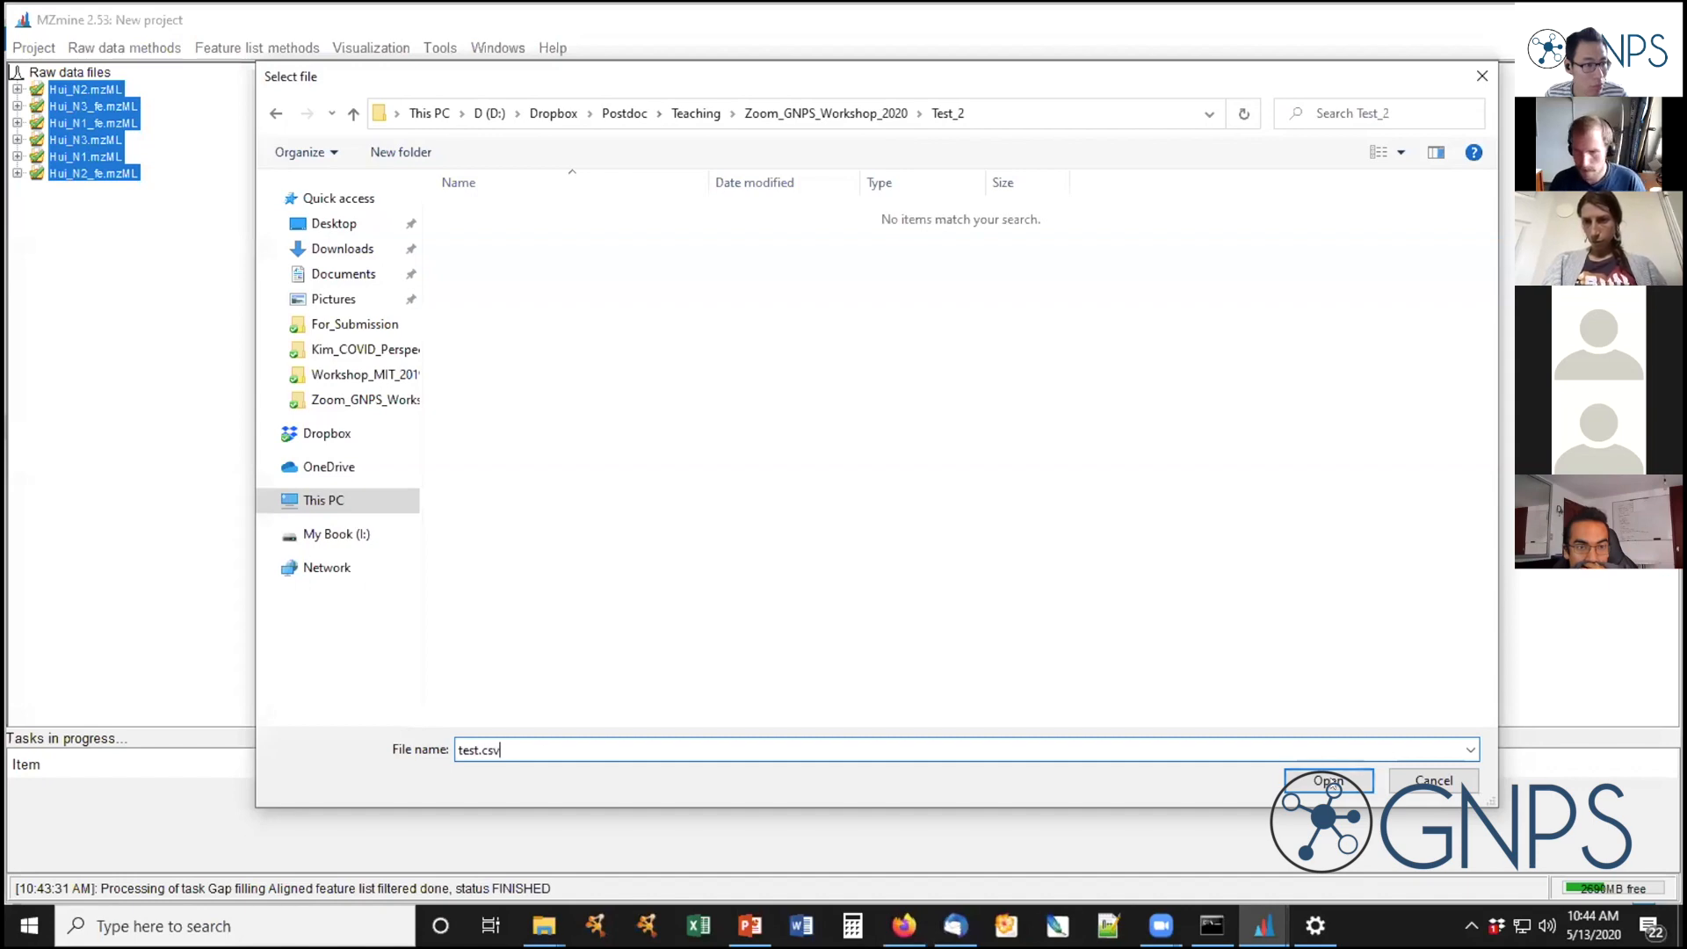
{"action": "key", "text": "Return"}
{"action": "left_click", "coordinate": [997, 468]}
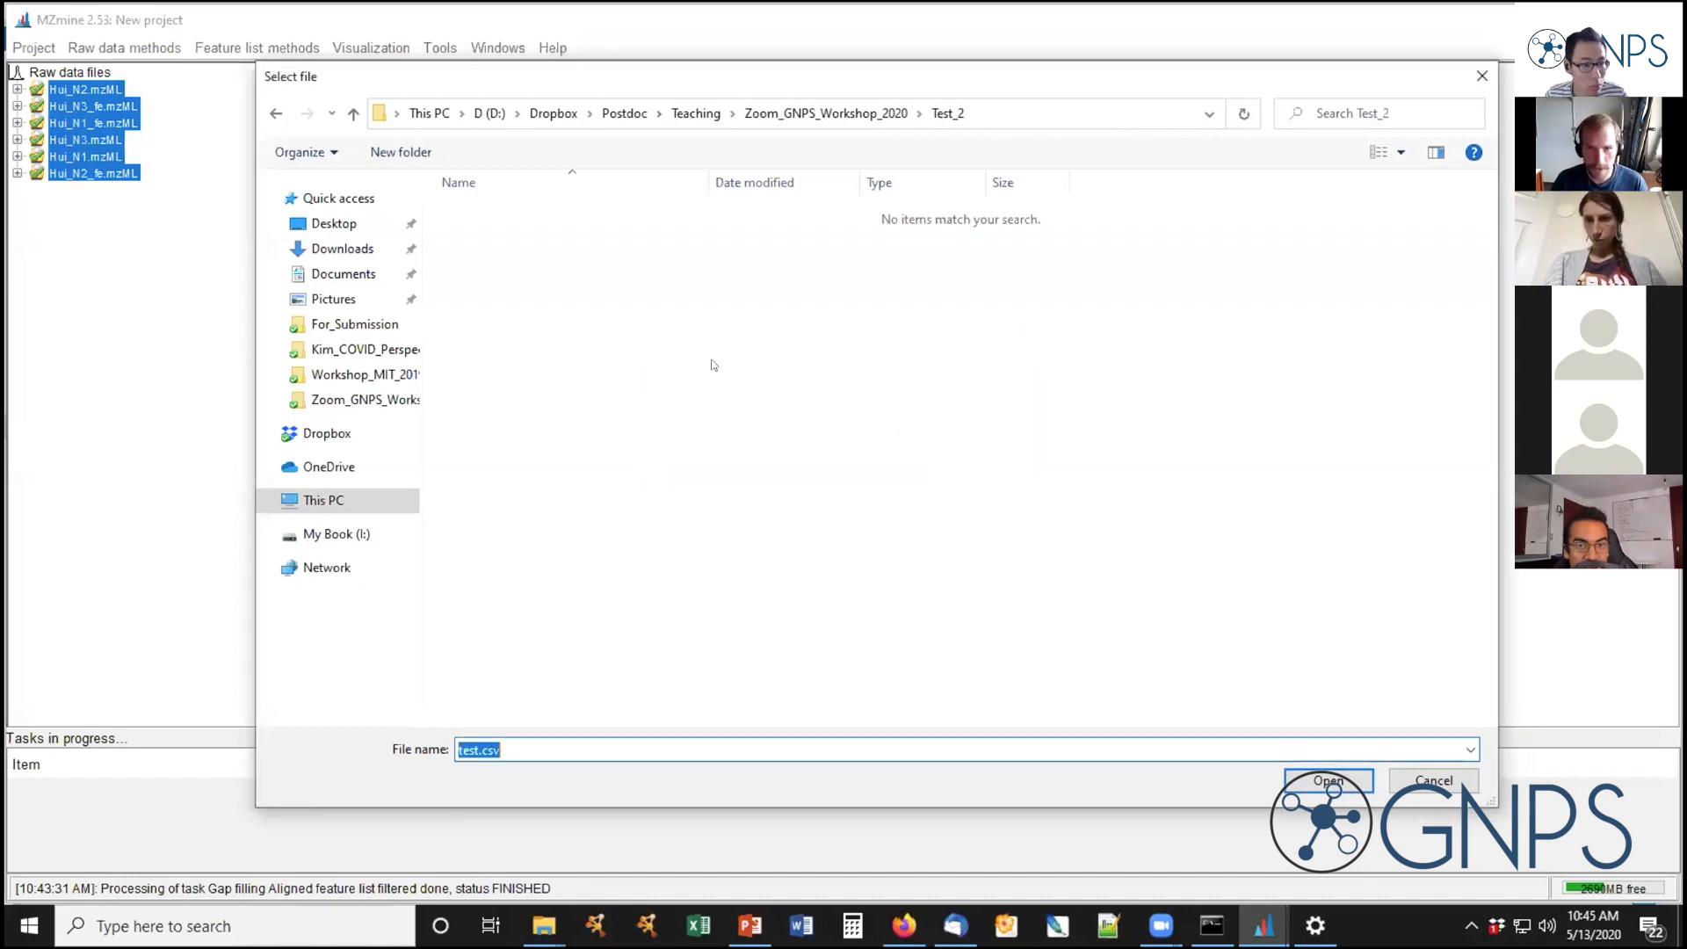
{"action": "left_click_drag", "start_coordinate": [507, 751], "coordinate": [294, 746]}
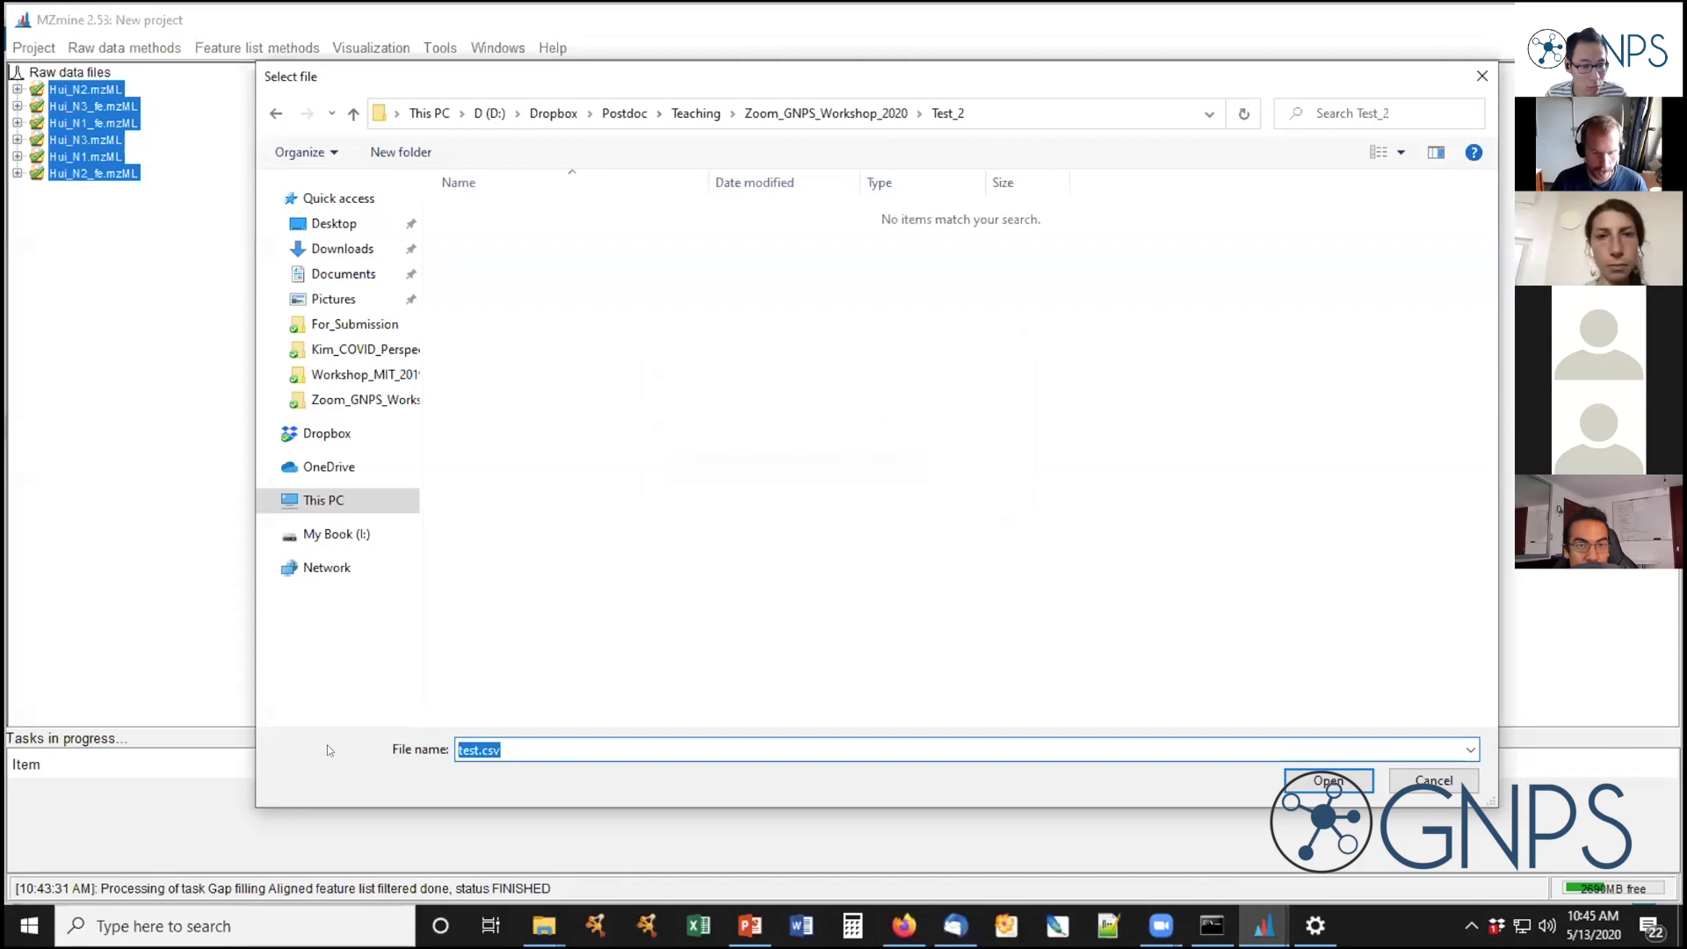
{"action": "key", "text": "BackSpace"}
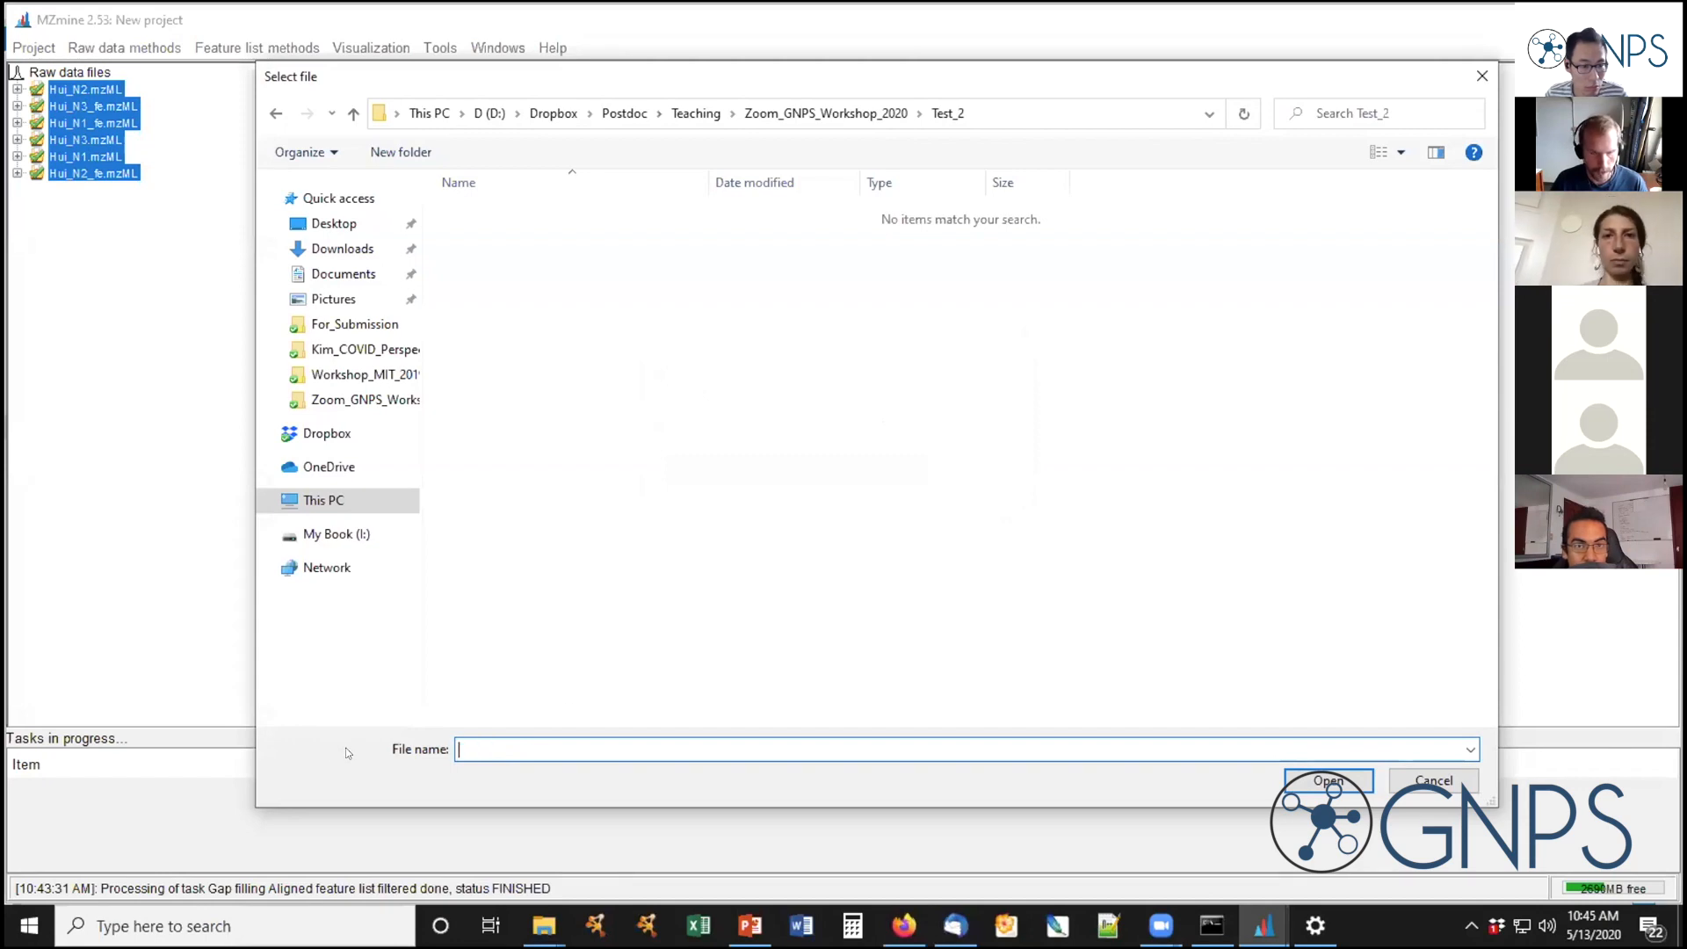
Cancel the output file selection, switch to File Explorer and open the Test folder in Zoom_Workshop_Example_Network
{"action": "left_click", "coordinate": [1428, 780]}
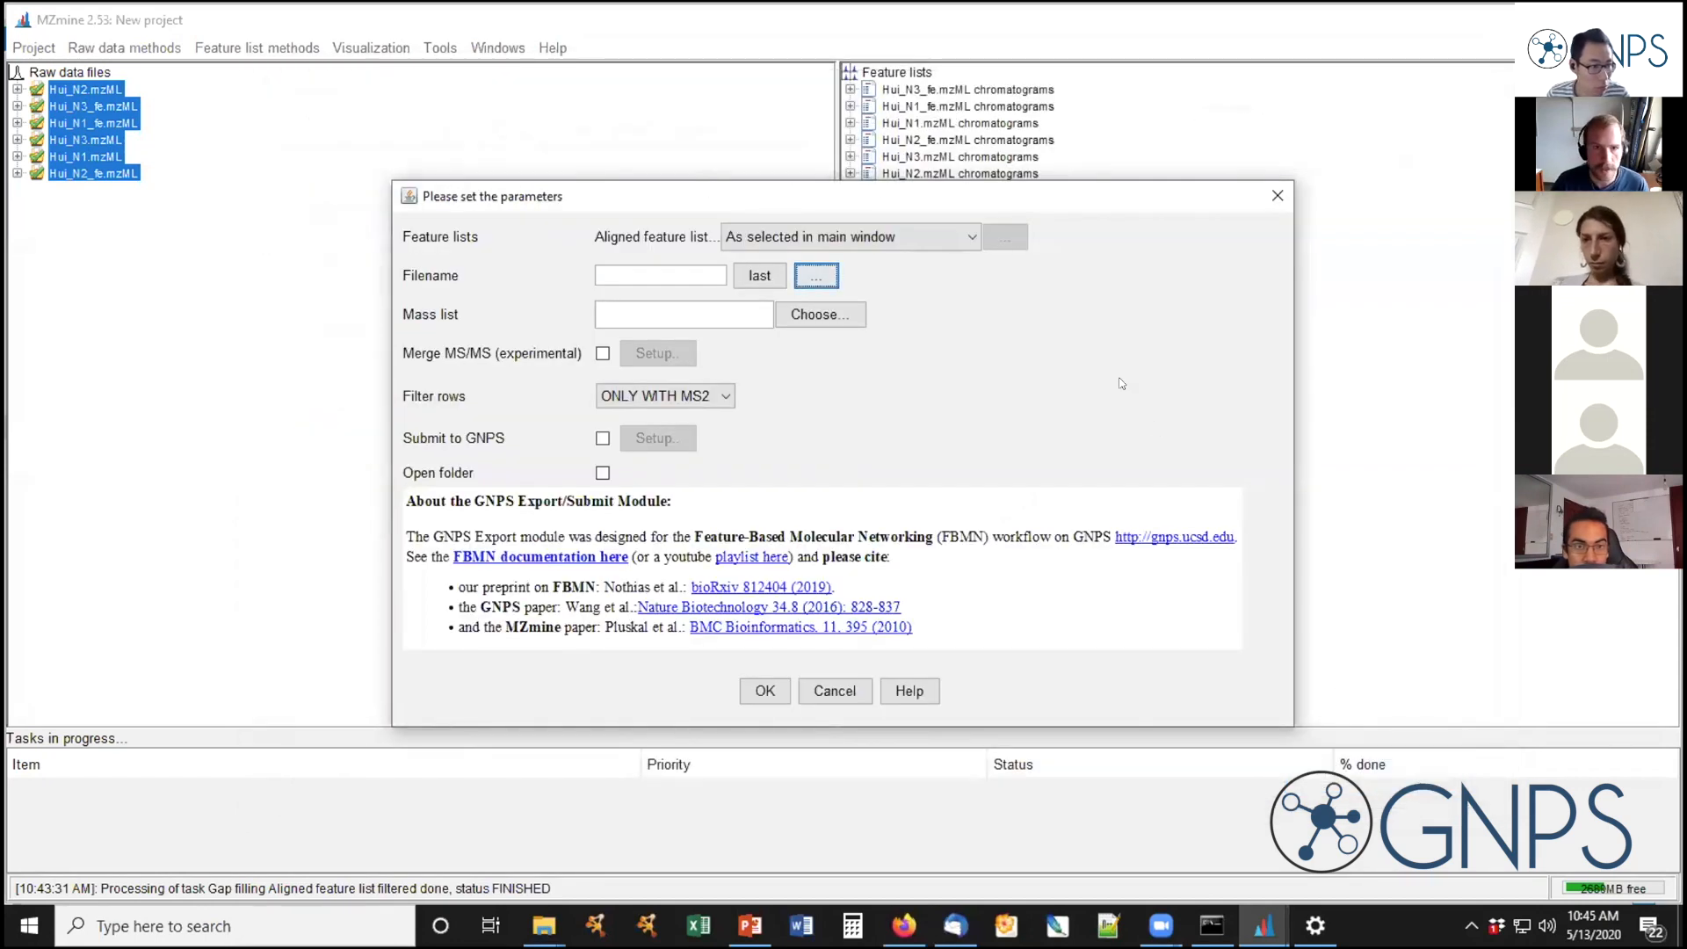
{"action": "left_click_drag", "start_coordinate": [986, 195], "coordinate": [953, 147]}
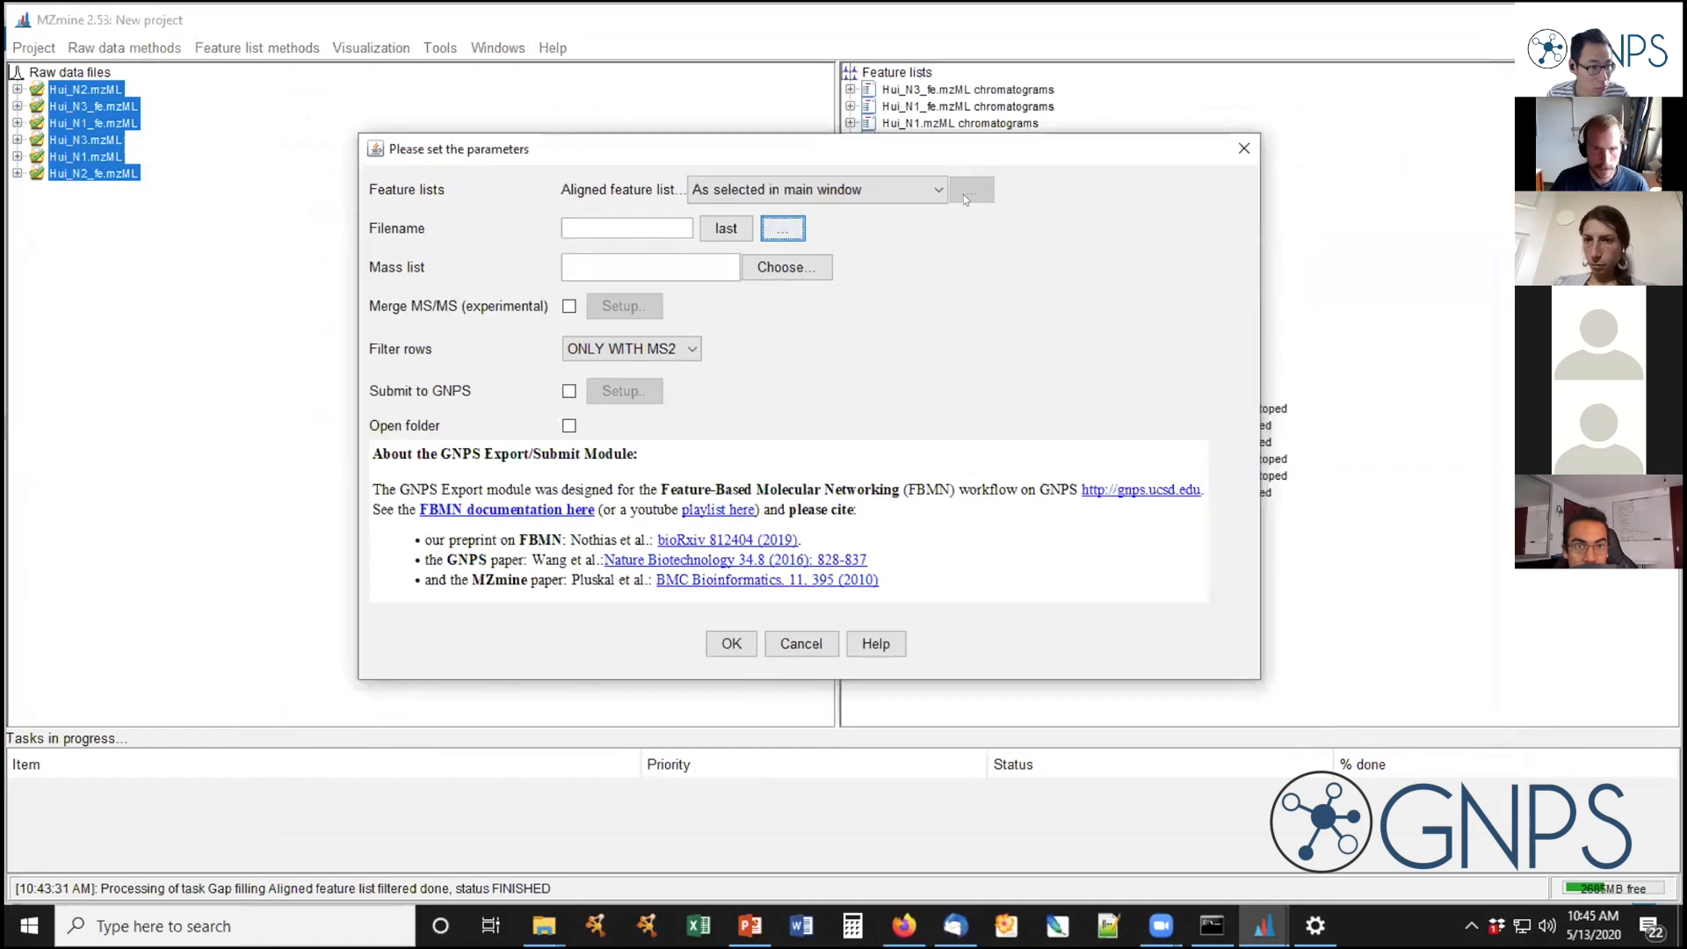
{"action": "left_click", "coordinate": [544, 925]}
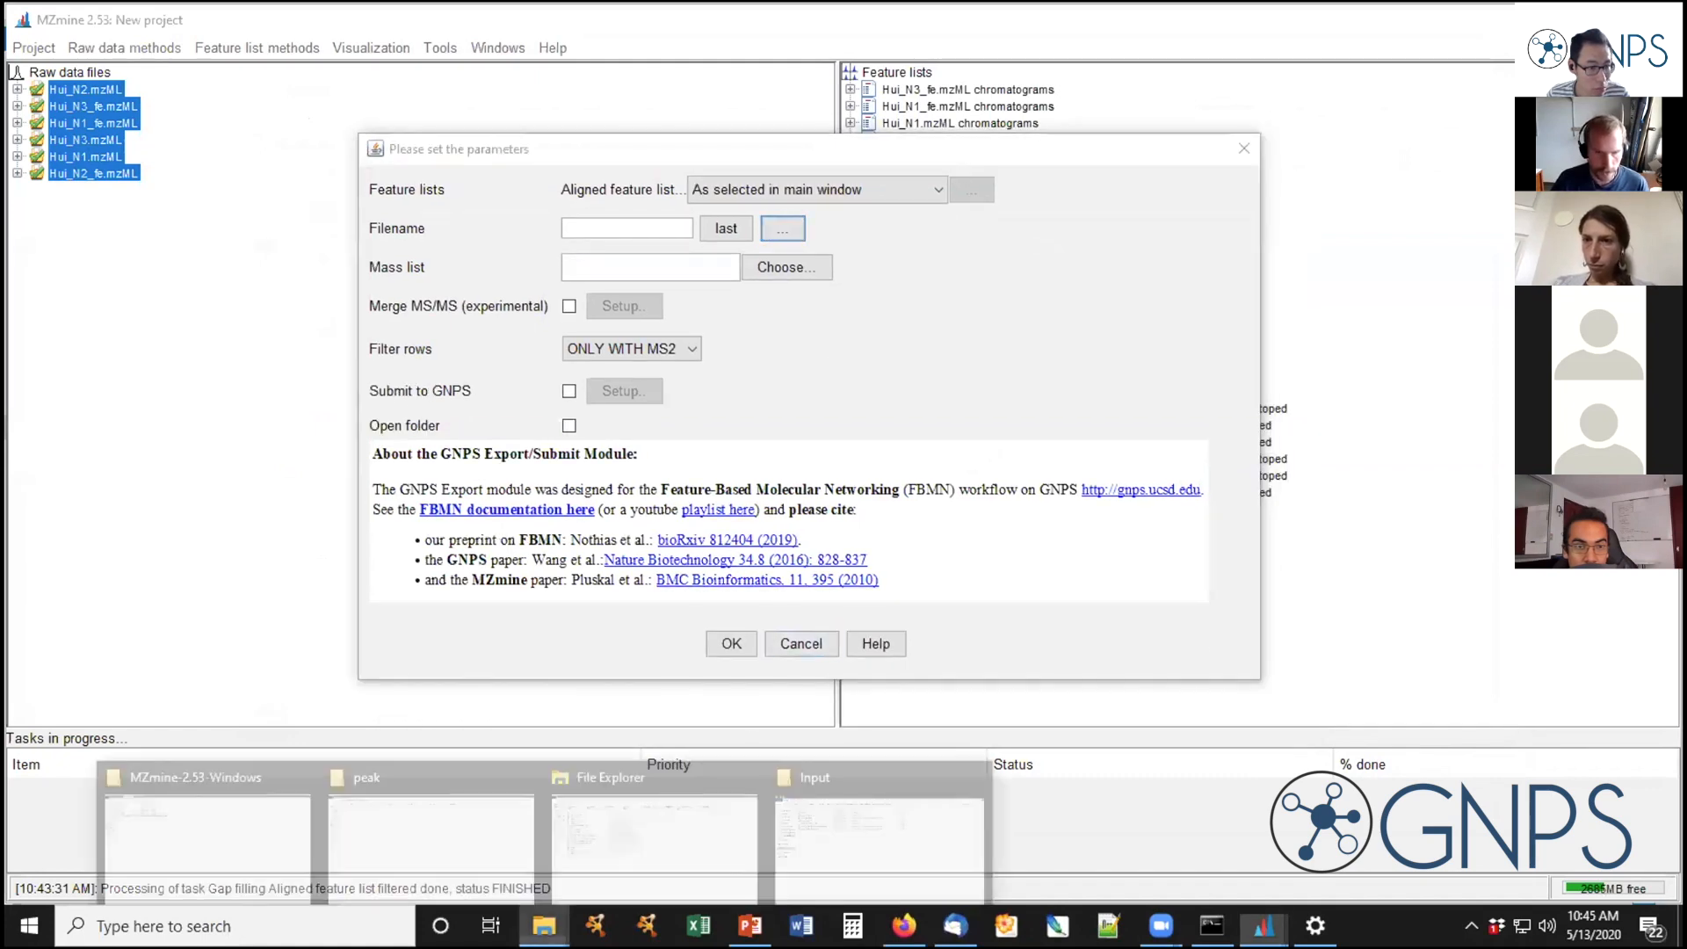
{"action": "left_click", "coordinate": [884, 801]}
{"action": "left_click", "coordinate": [786, 72]}
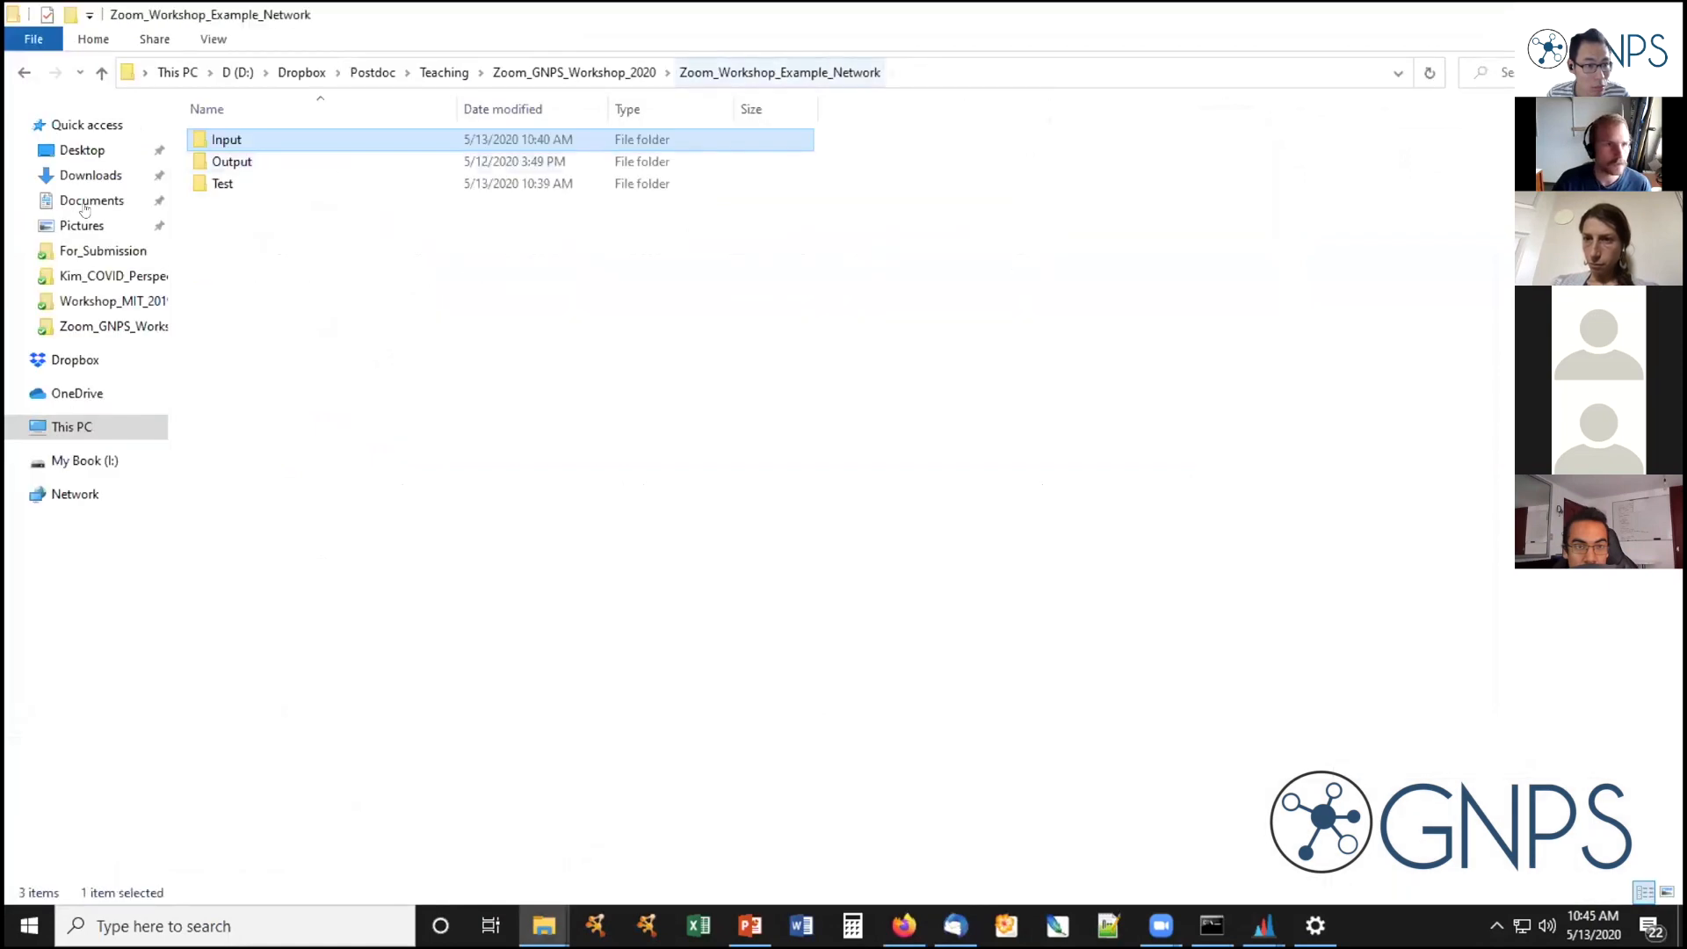
{"action": "double_click", "coordinate": [213, 183]}
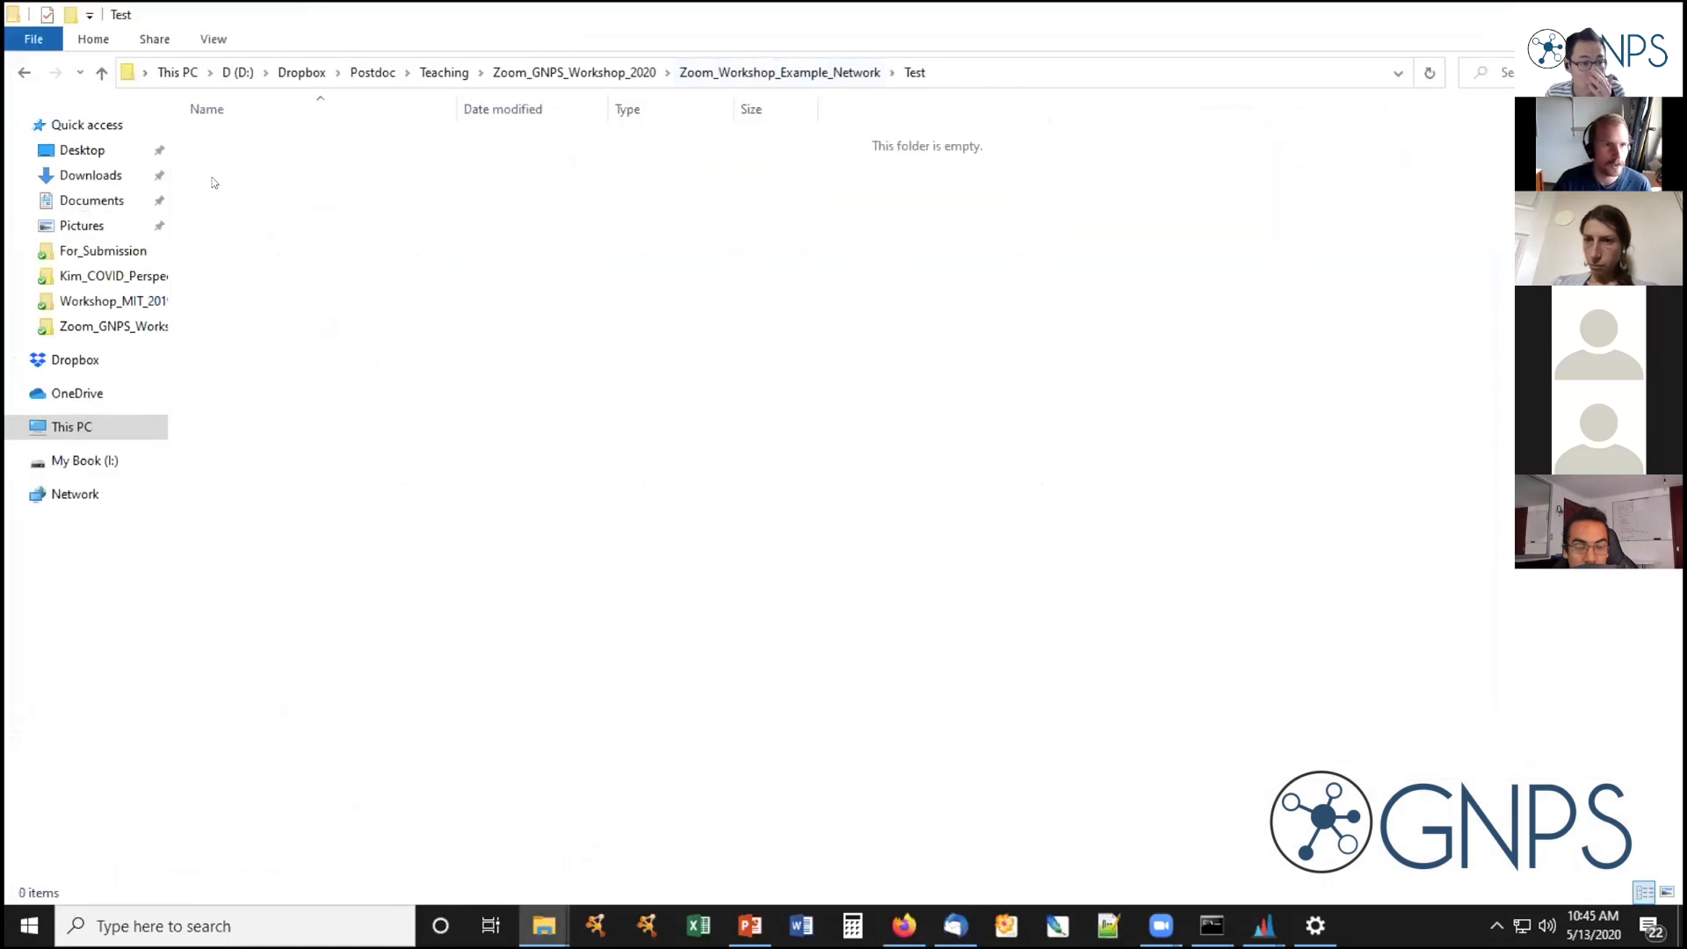
Create an empty text document named test.mgf in the Test folder
{"action": "right_click", "coordinate": [383, 329]}
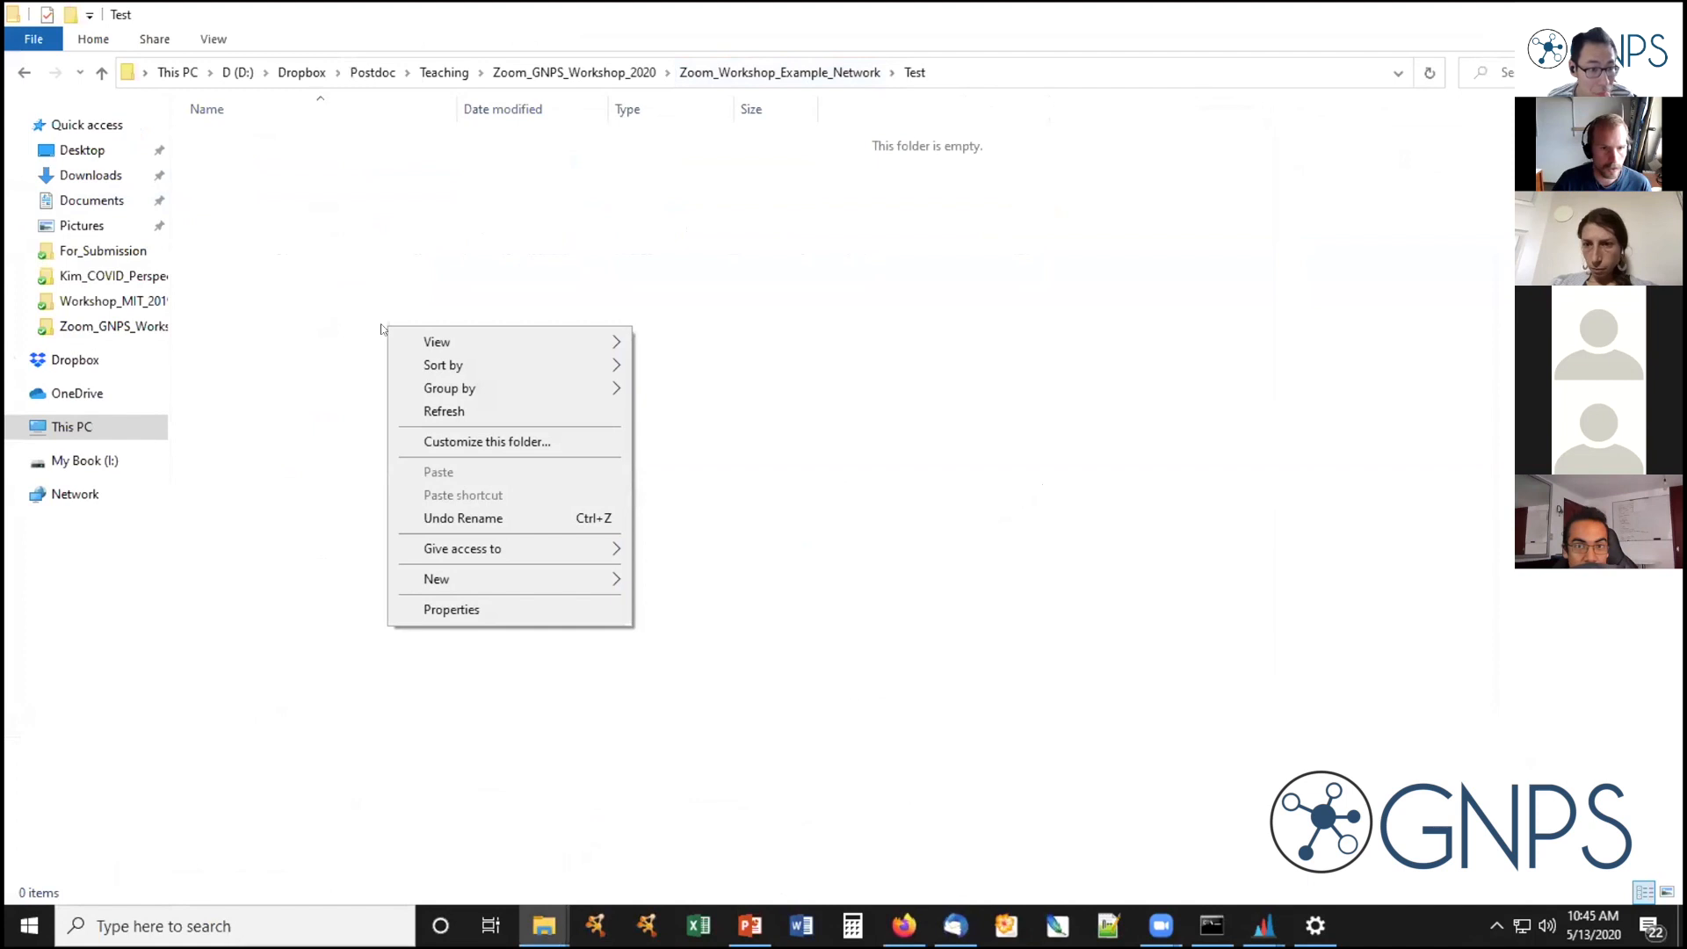
{"action": "mouse_move", "coordinate": [503, 580]}
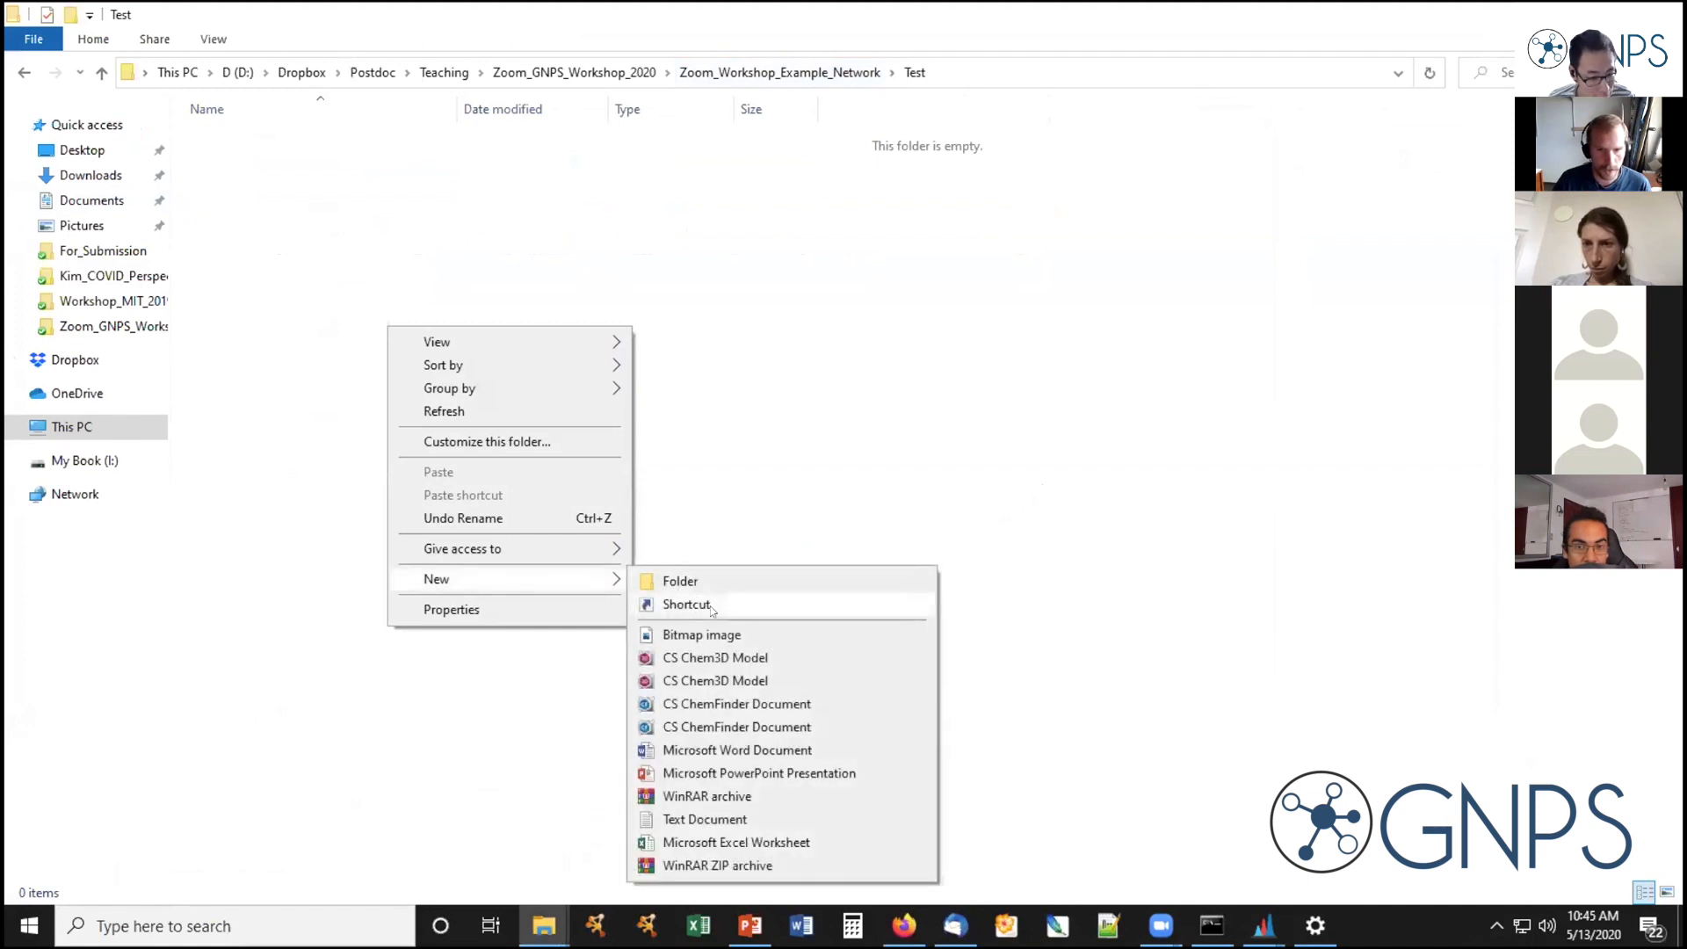
{"action": "left_click", "coordinate": [711, 819]}
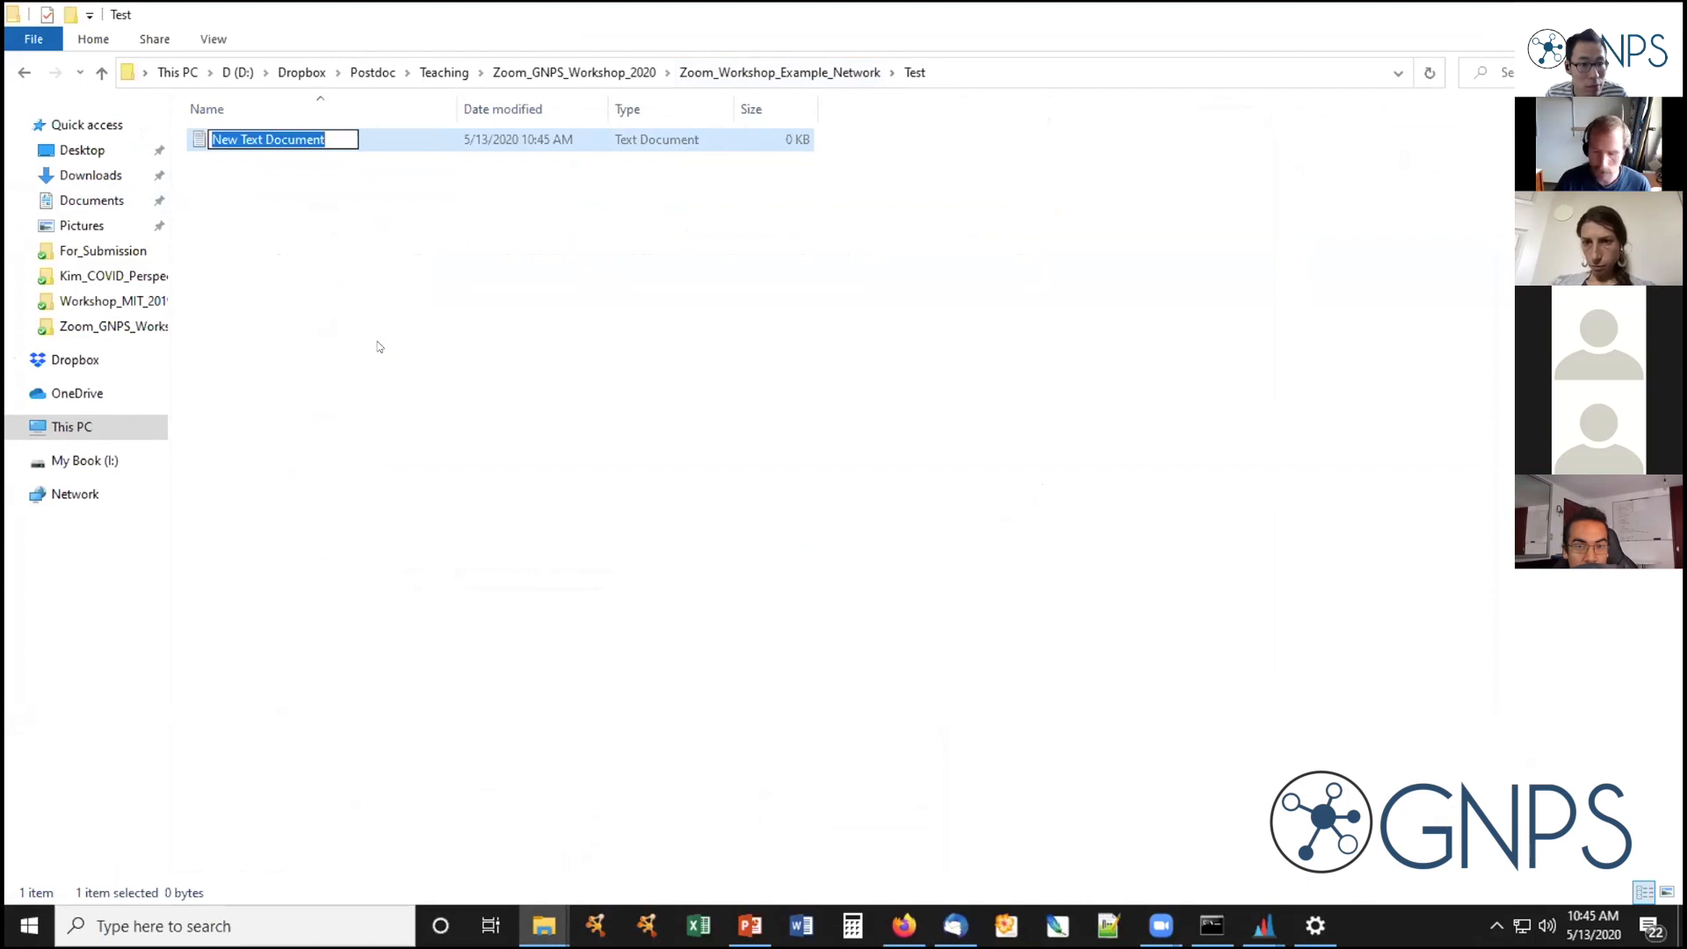
{"action": "type", "text": "test.m"}
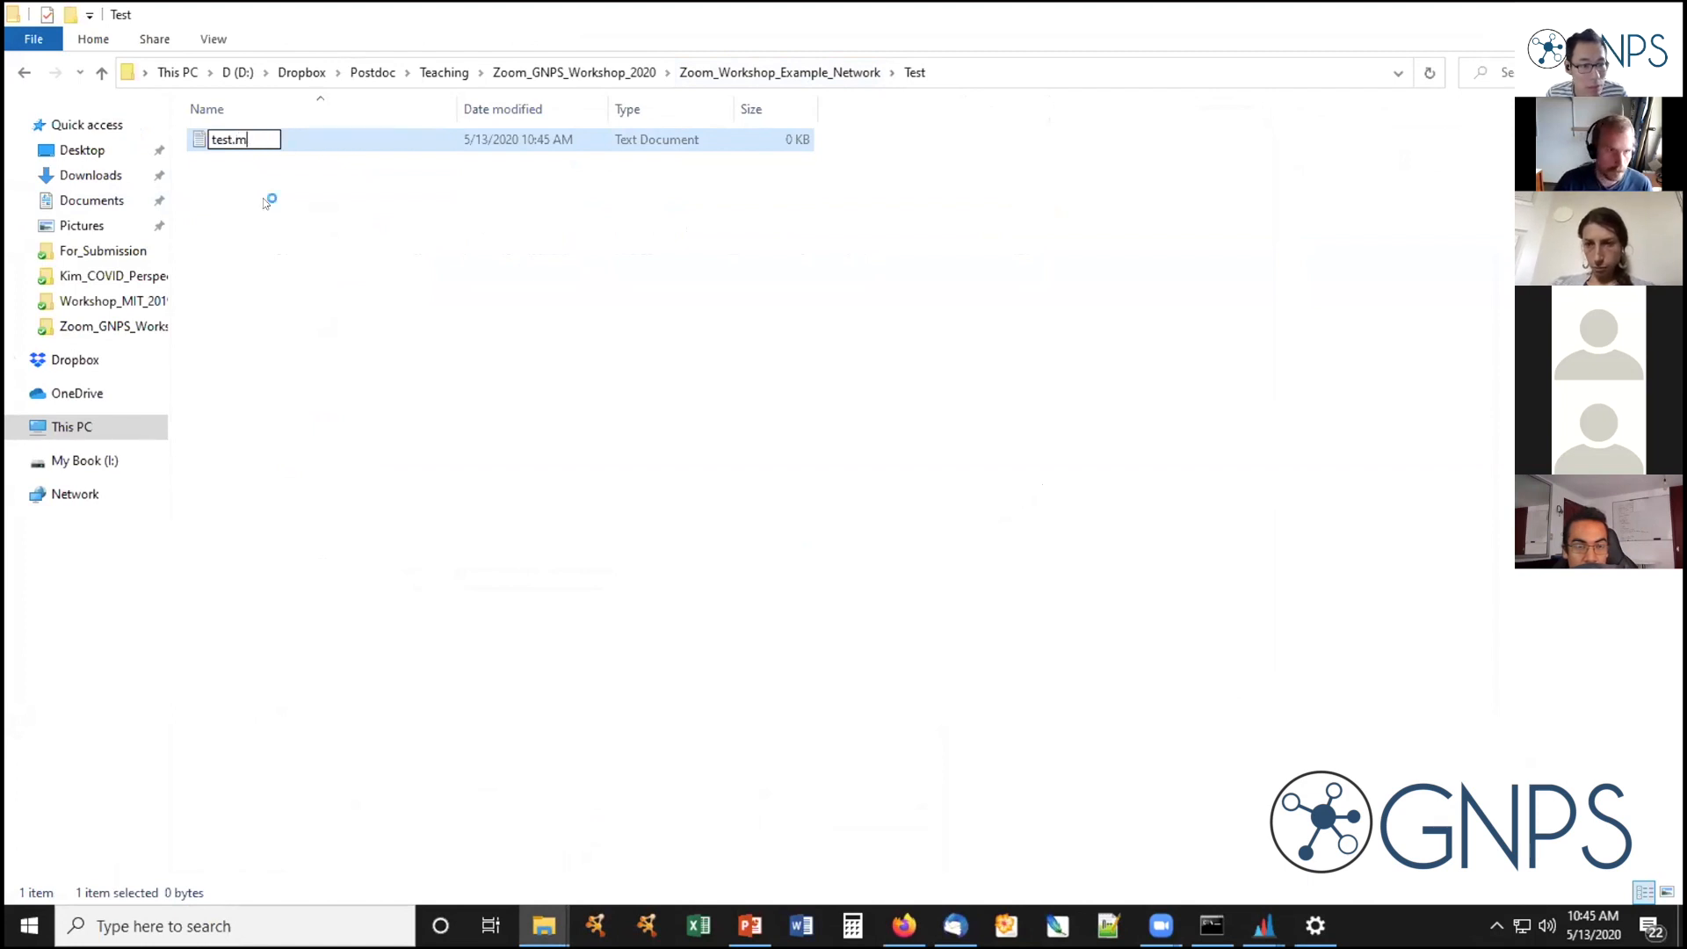
{"action": "type", "text": "gf"}
{"action": "left_click", "coordinate": [268, 202]}
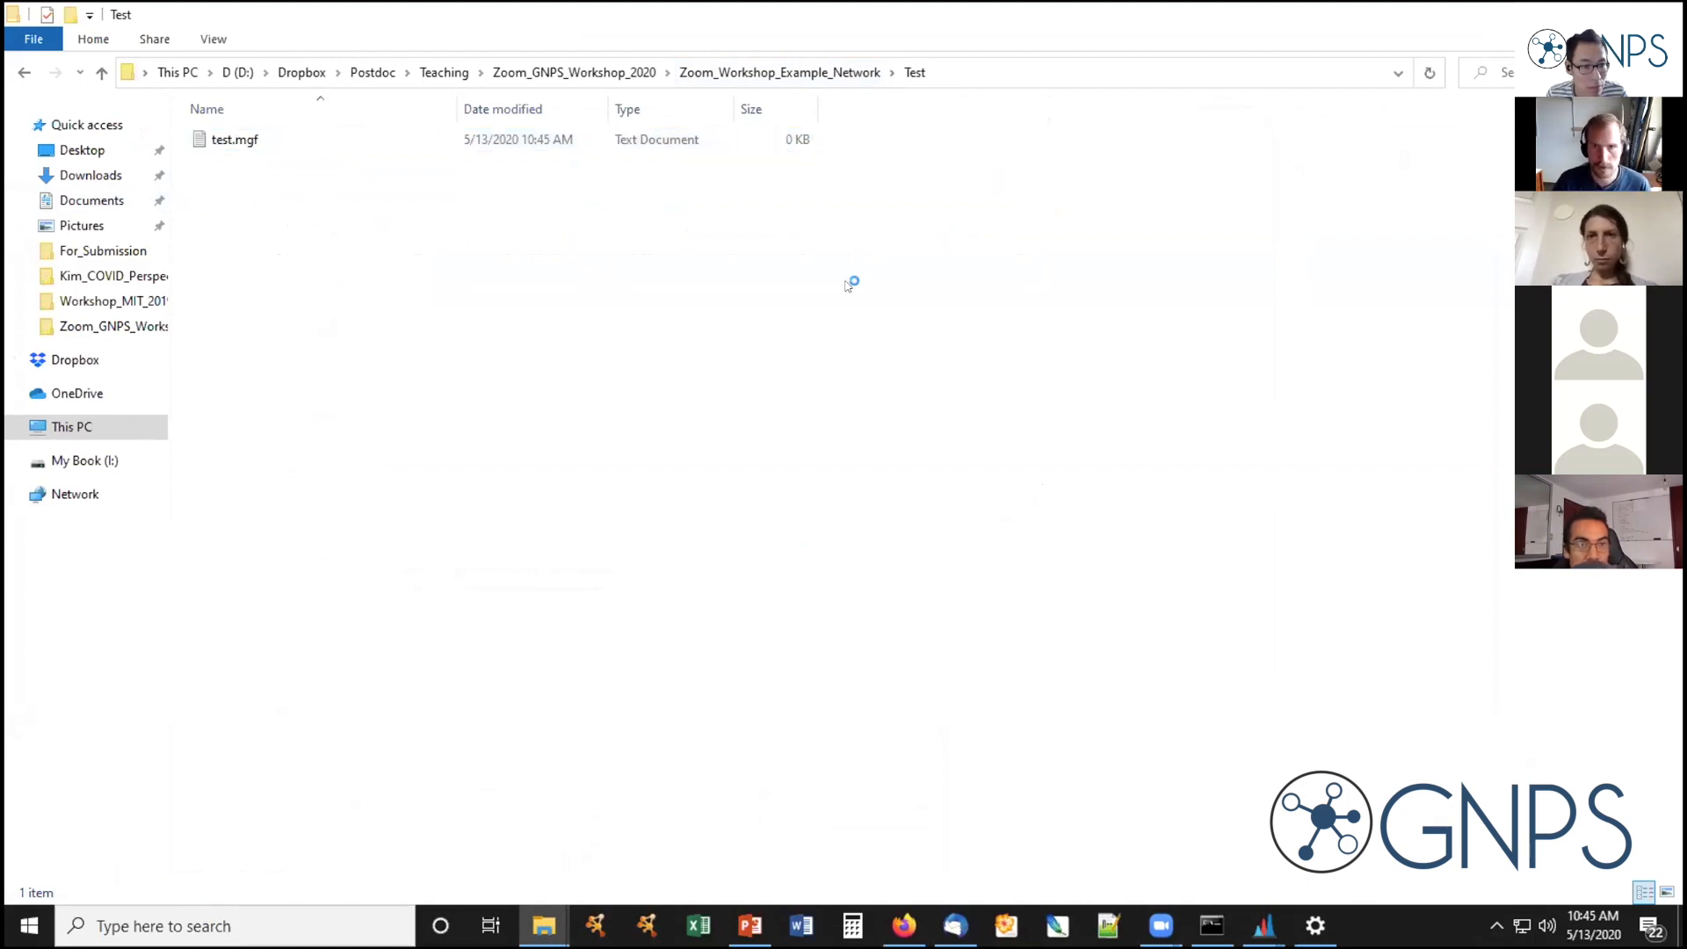
Browse for the GNPS export's output file again and open the Test_2 folder in Zoom_GNPS_Workshop_2020
{"action": "left_click", "coordinate": [780, 227]}
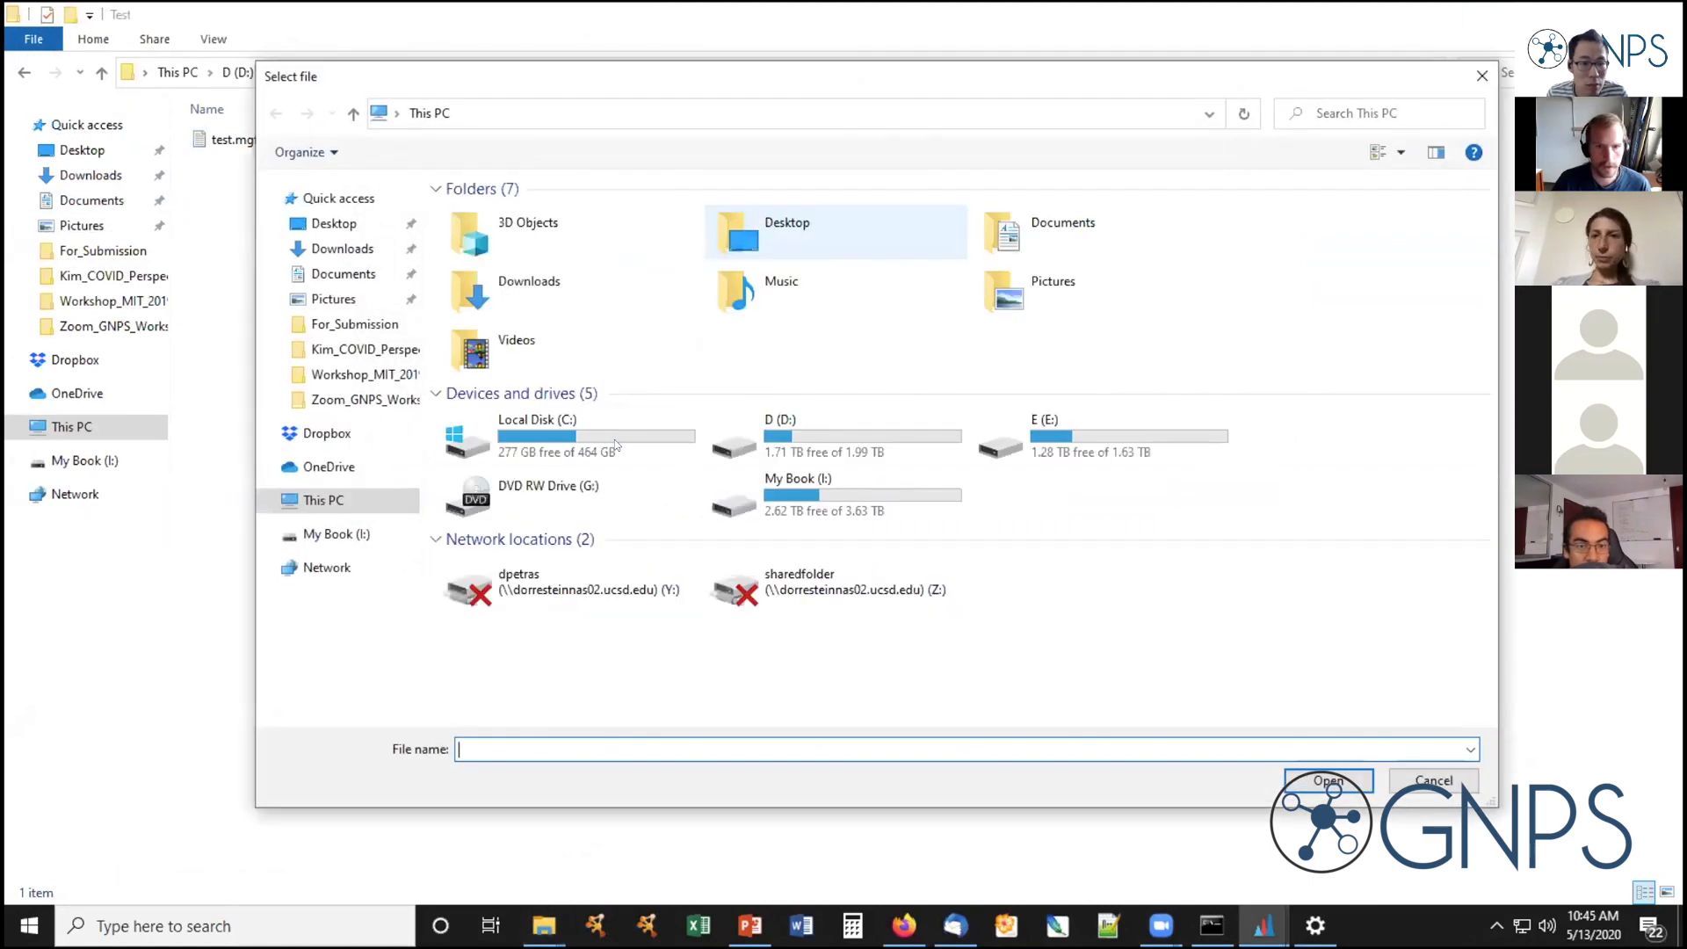
{"action": "left_click", "coordinate": [834, 431]}
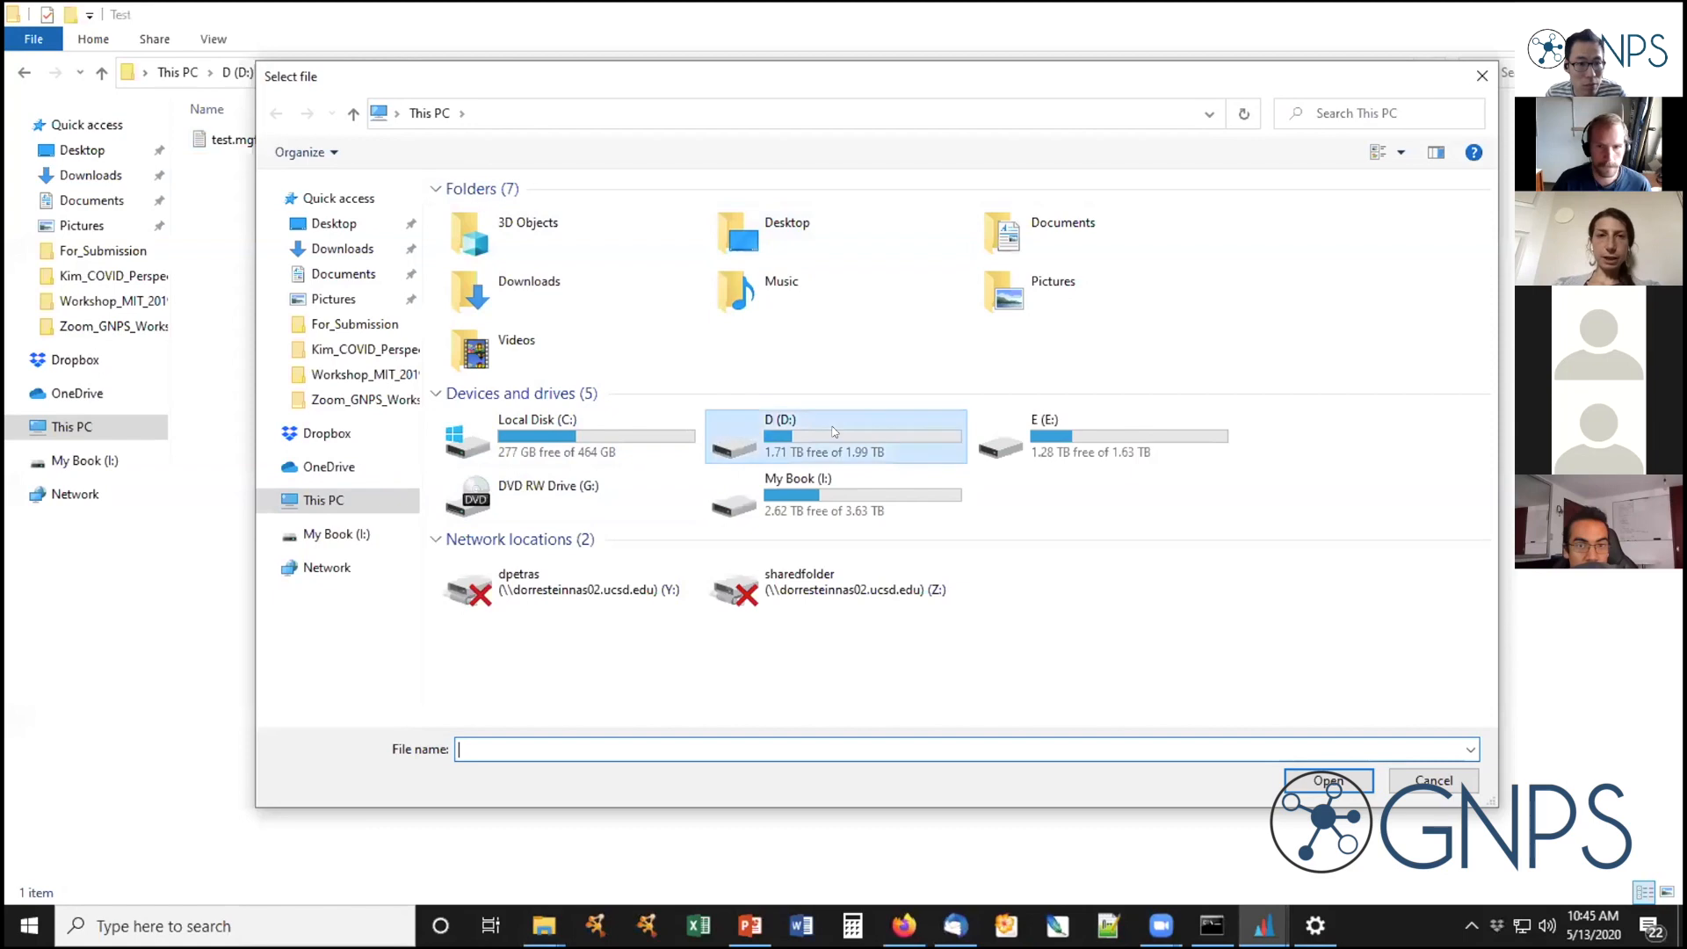
{"action": "double_click", "coordinate": [833, 431]}
{"action": "left_click", "coordinate": [395, 400]}
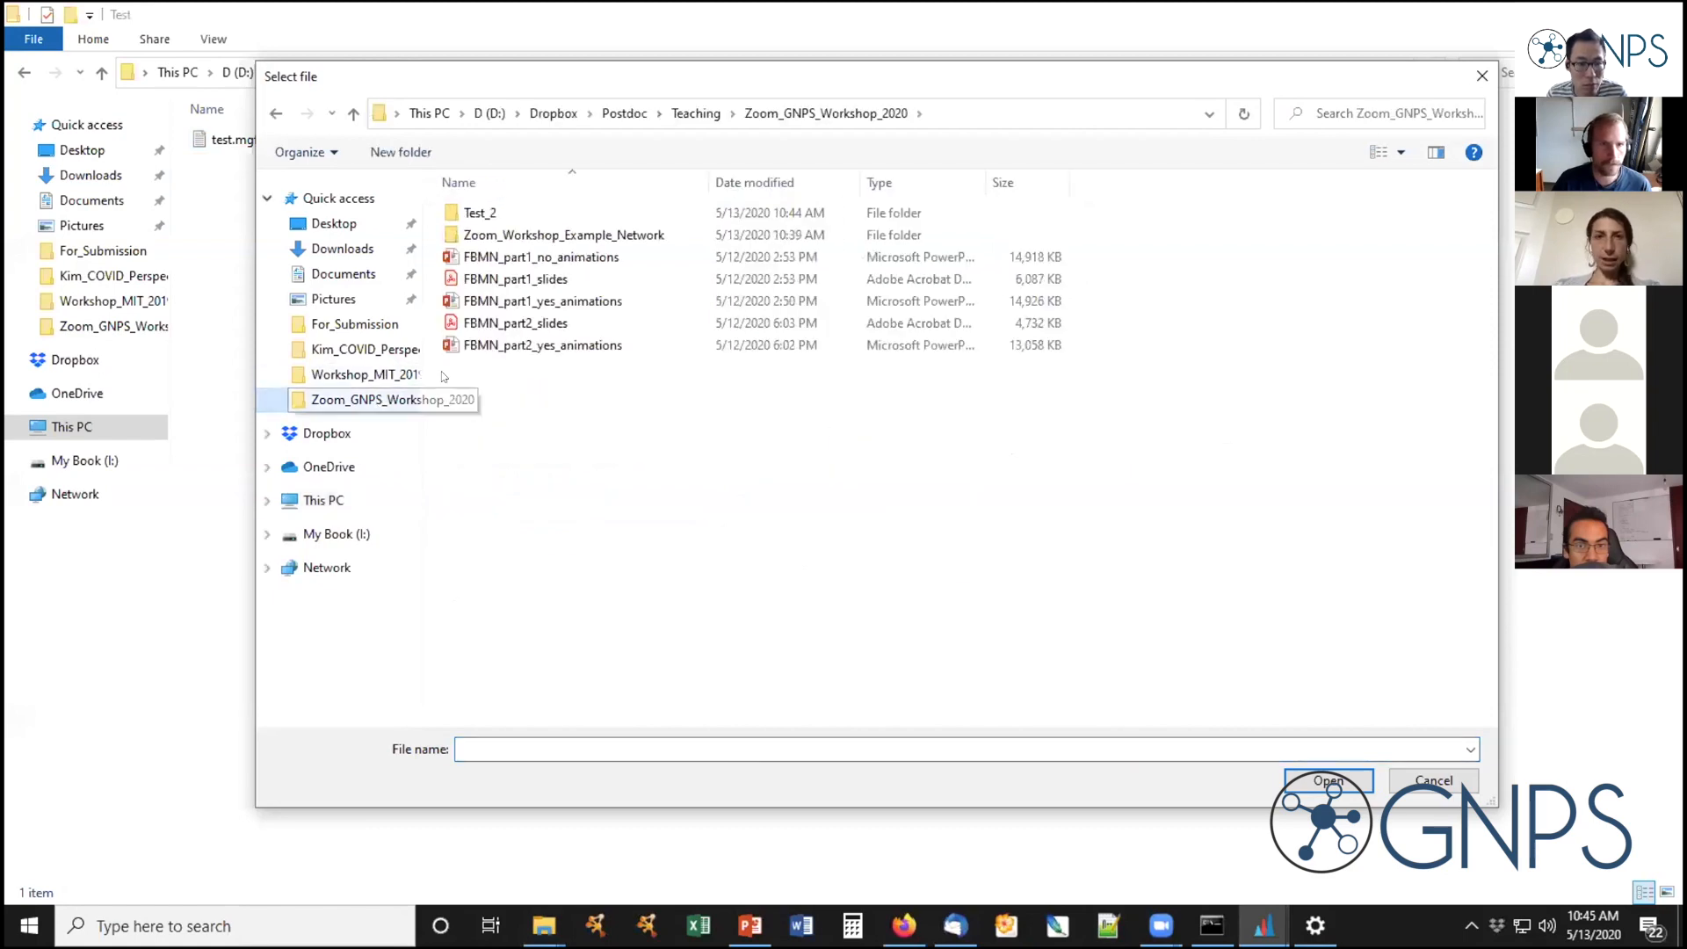
{"action": "double_click", "coordinate": [480, 212]}
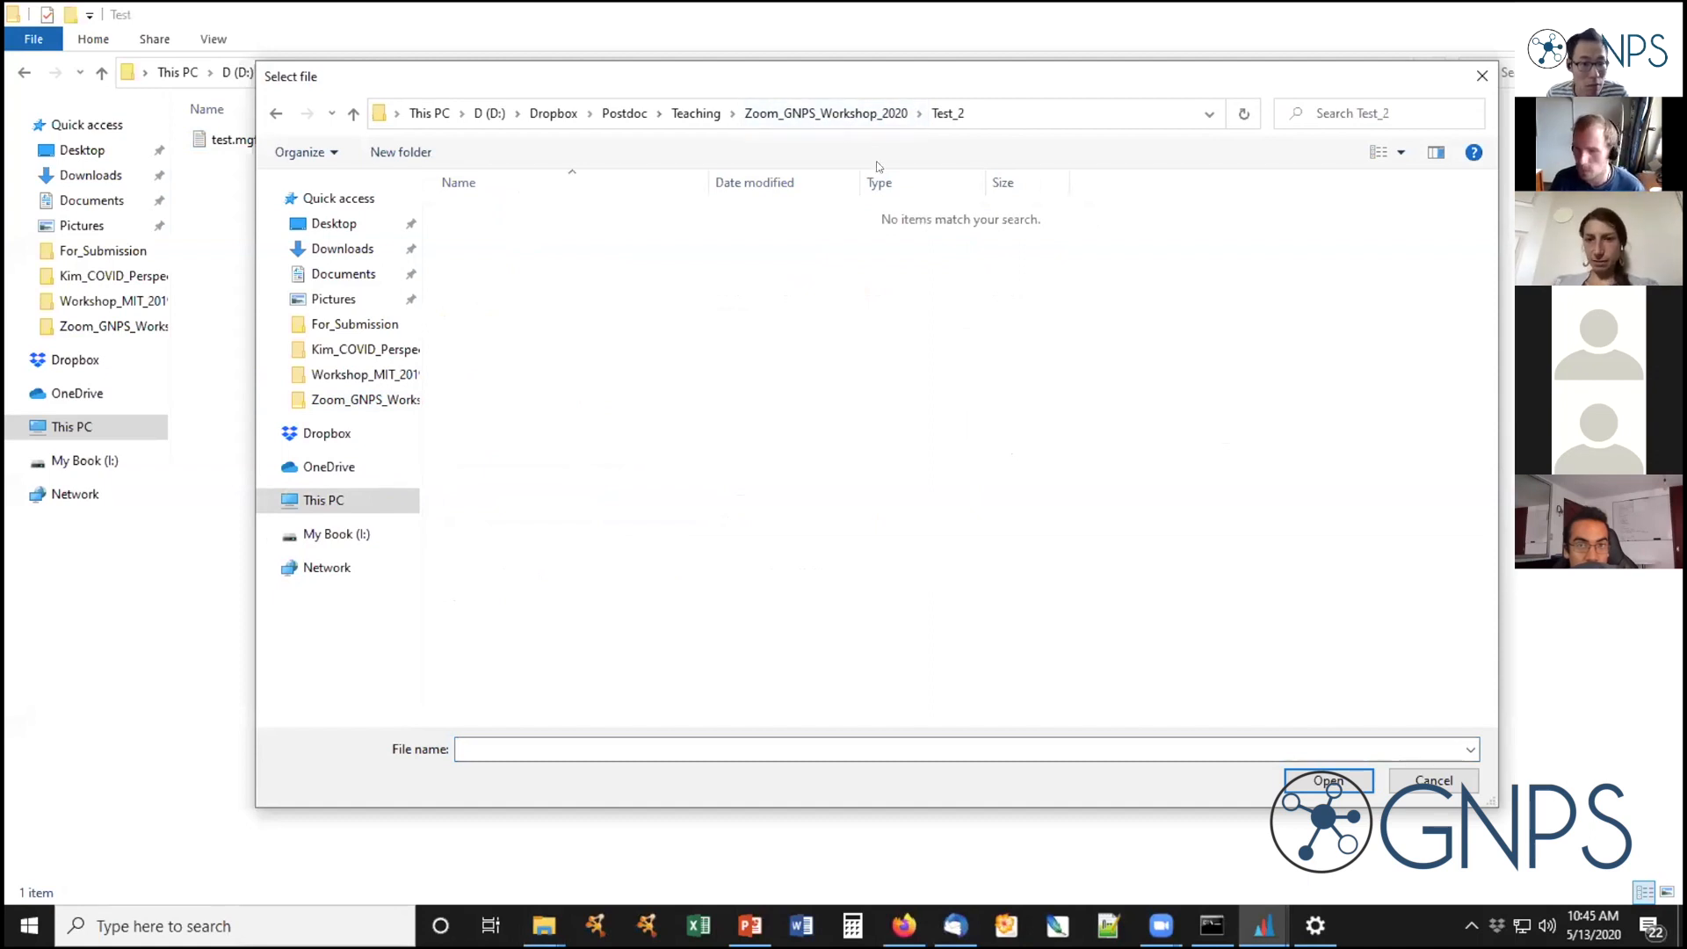
{"action": "left_click", "coordinate": [846, 112]}
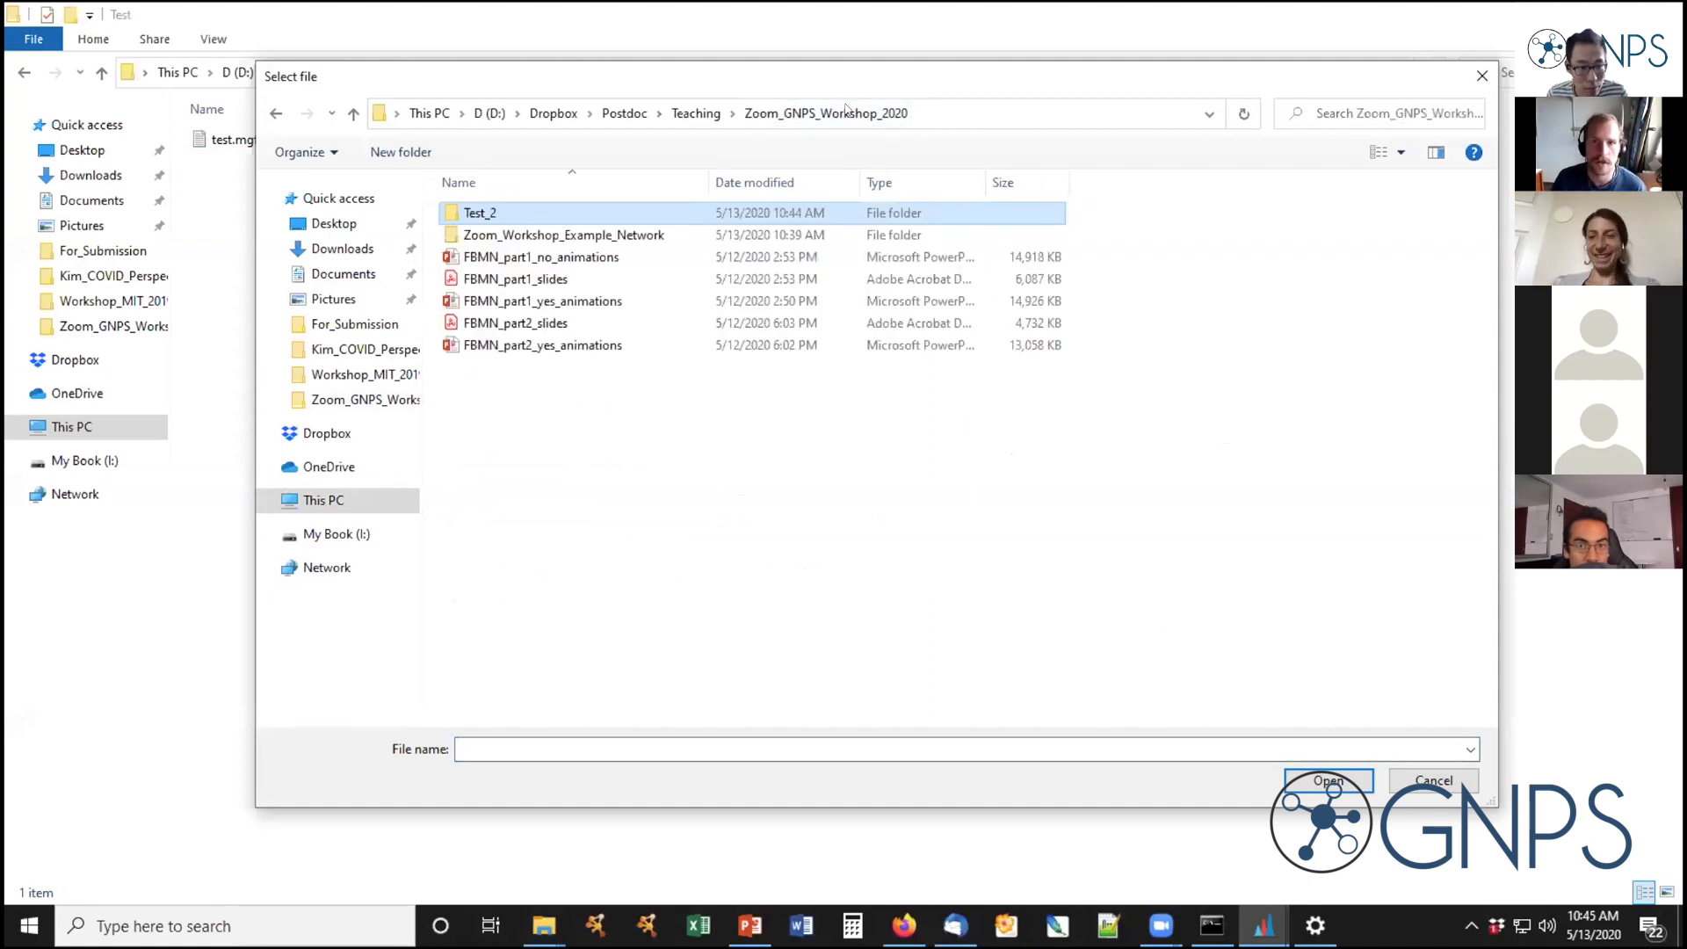
{"action": "double_click", "coordinate": [601, 221]}
{"action": "left_click", "coordinate": [1469, 749]}
{"action": "left_click", "coordinate": [900, 739]}
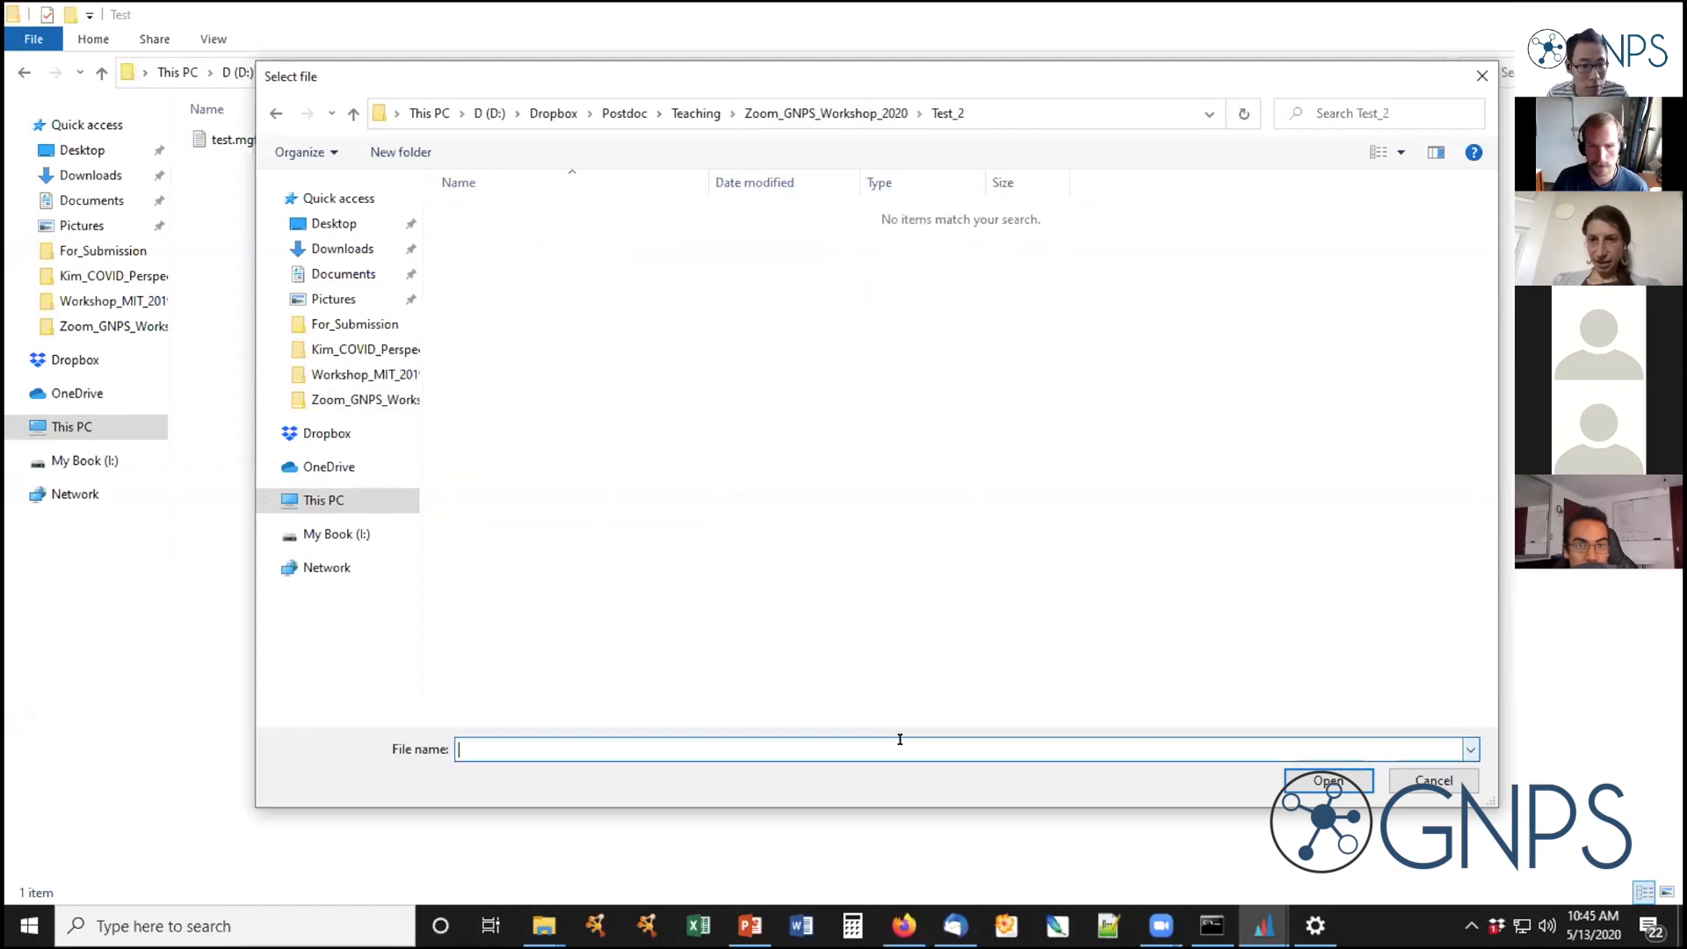
Try to choose test.mgf in Test_2 as the export's output file, and dismiss the message
{"action": "type", "text": "test"}
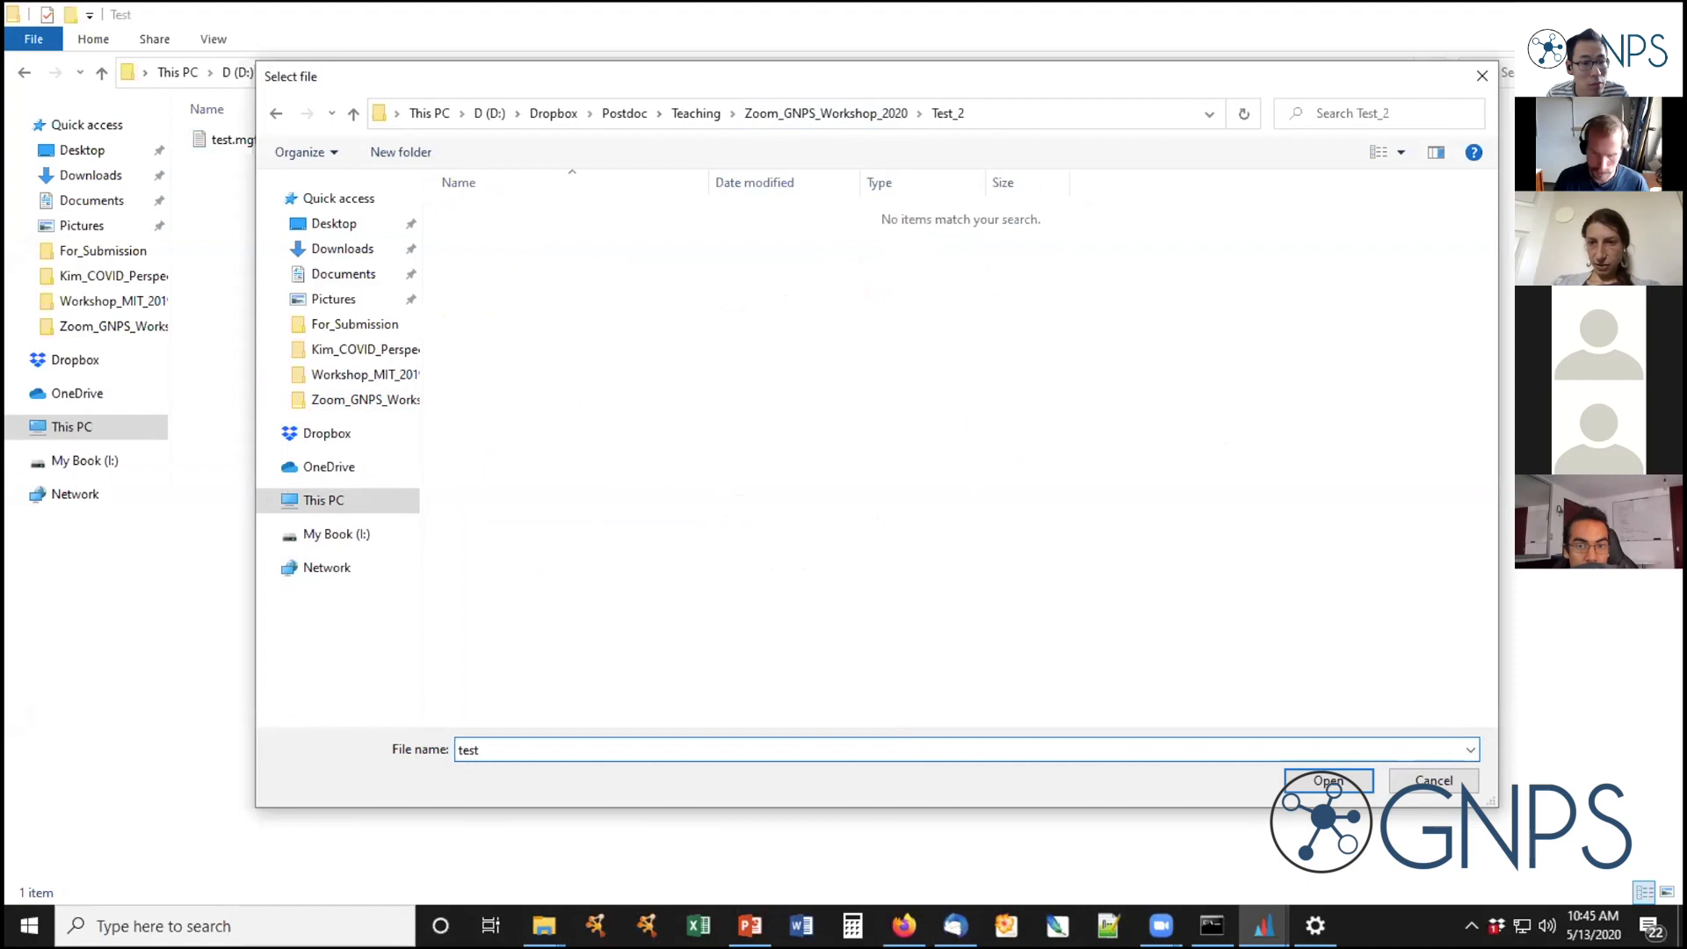
{"action": "type", "text": ".mgf"}
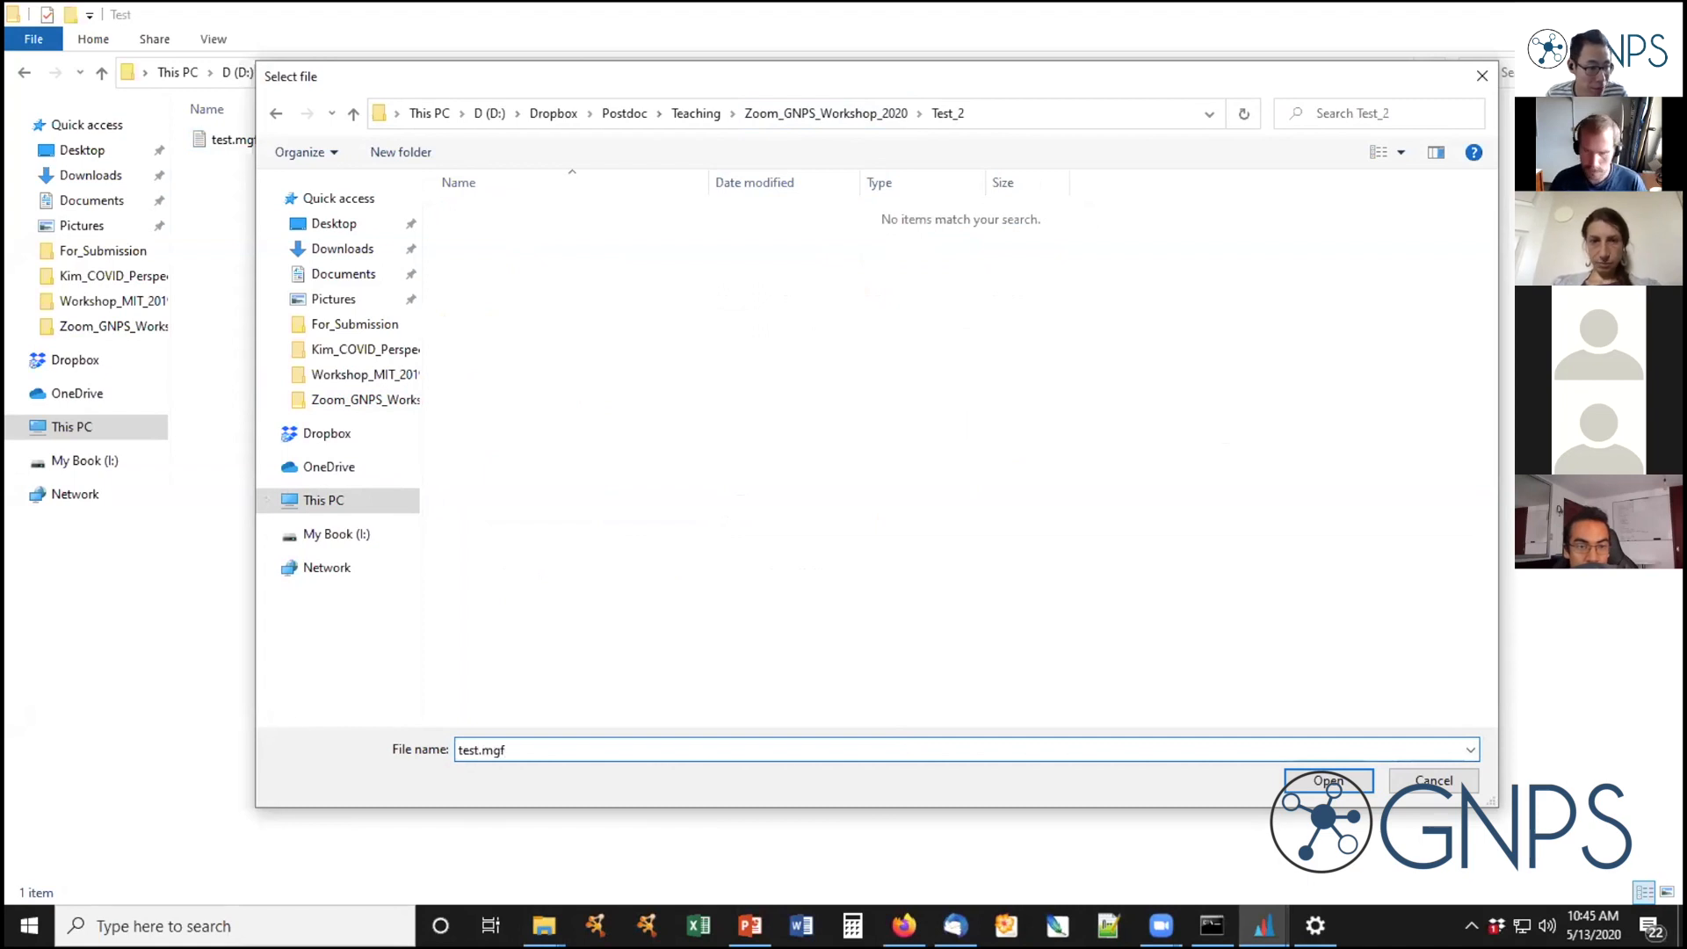
{"action": "left_click", "coordinate": [1348, 771]}
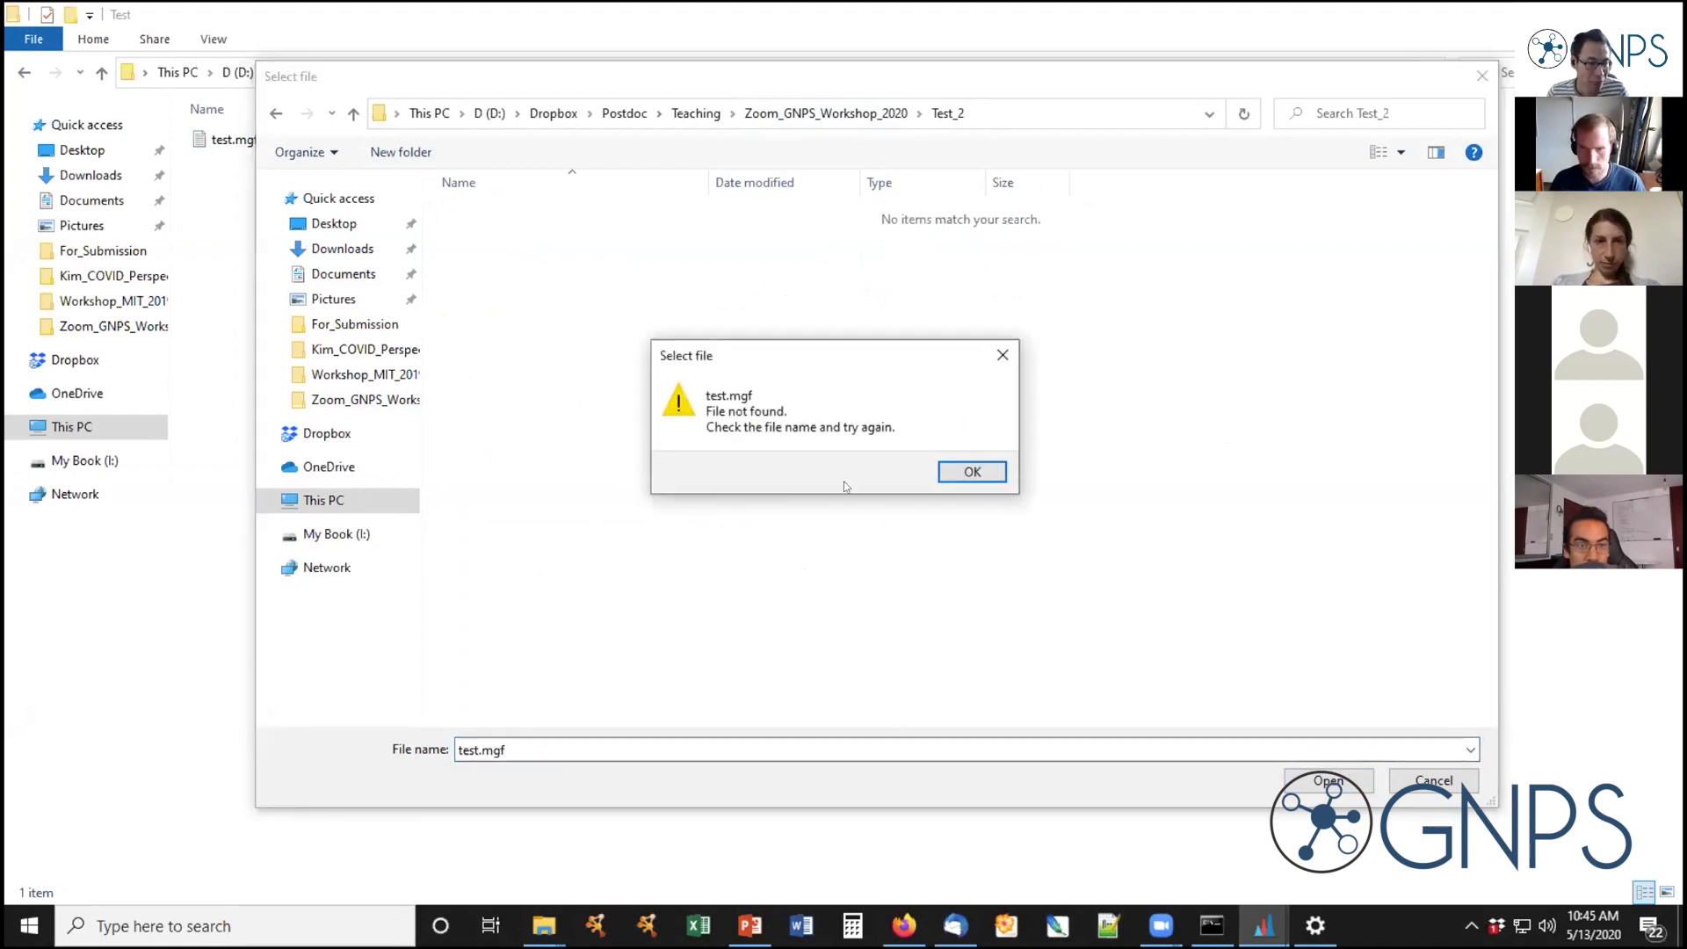
{"action": "left_click", "coordinate": [965, 470]}
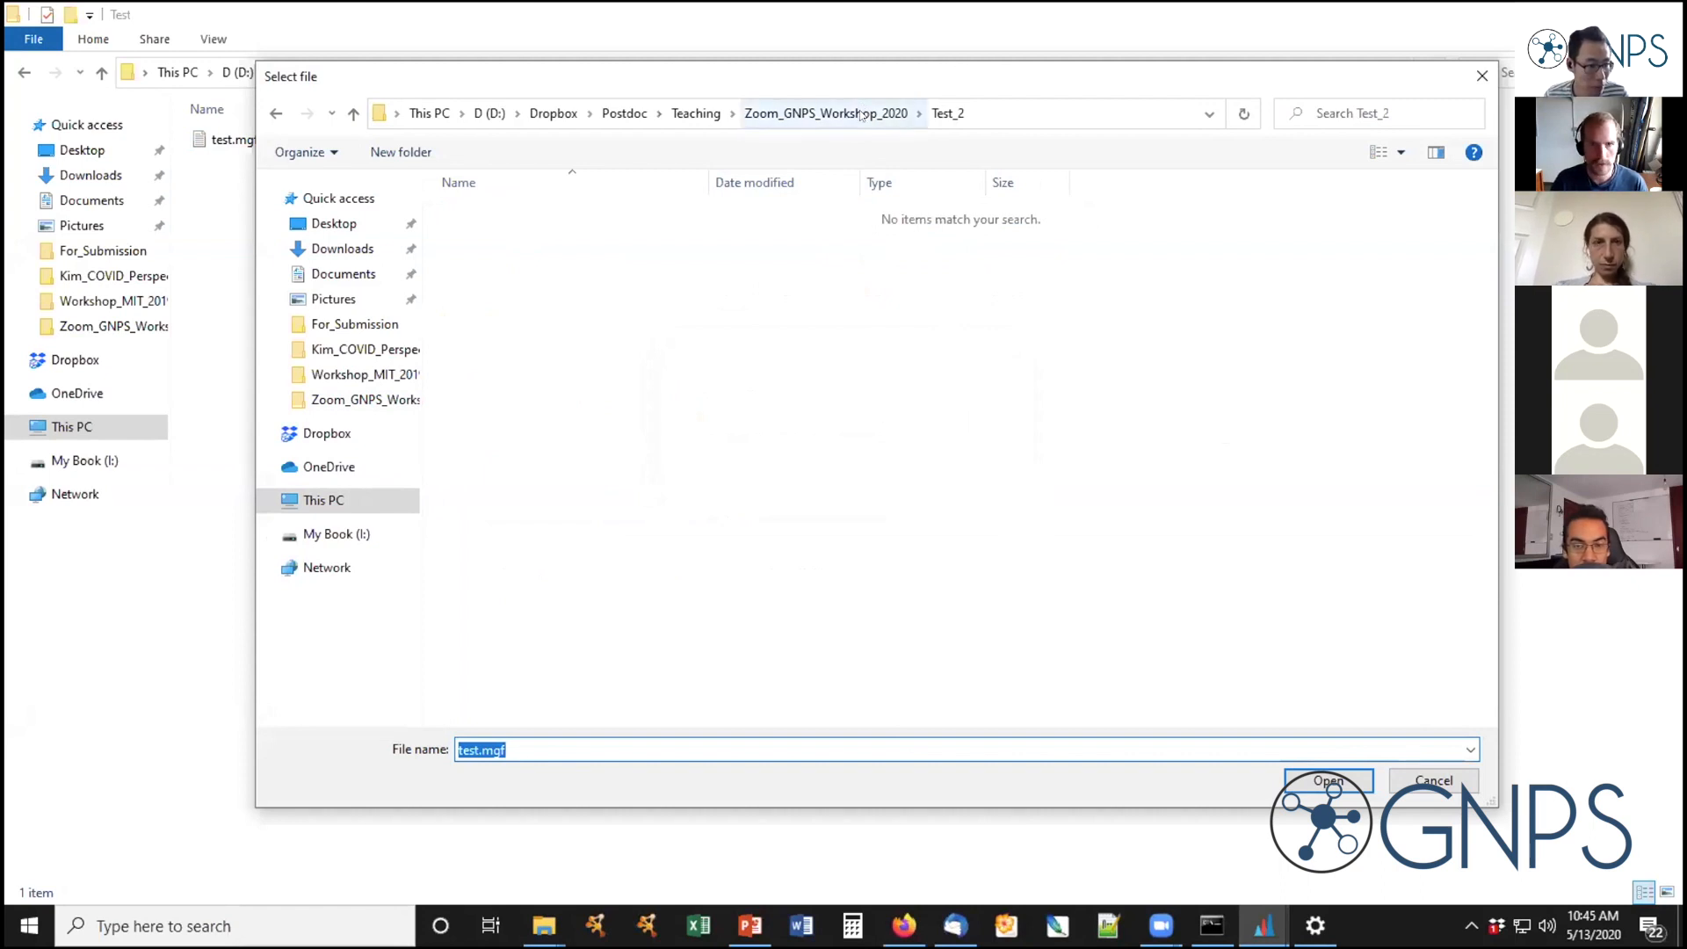
Create a second empty text document named test.csv in the Test folder in File Explorer
{"action": "left_click", "coordinate": [181, 239]}
{"action": "right_click", "coordinate": [250, 223]}
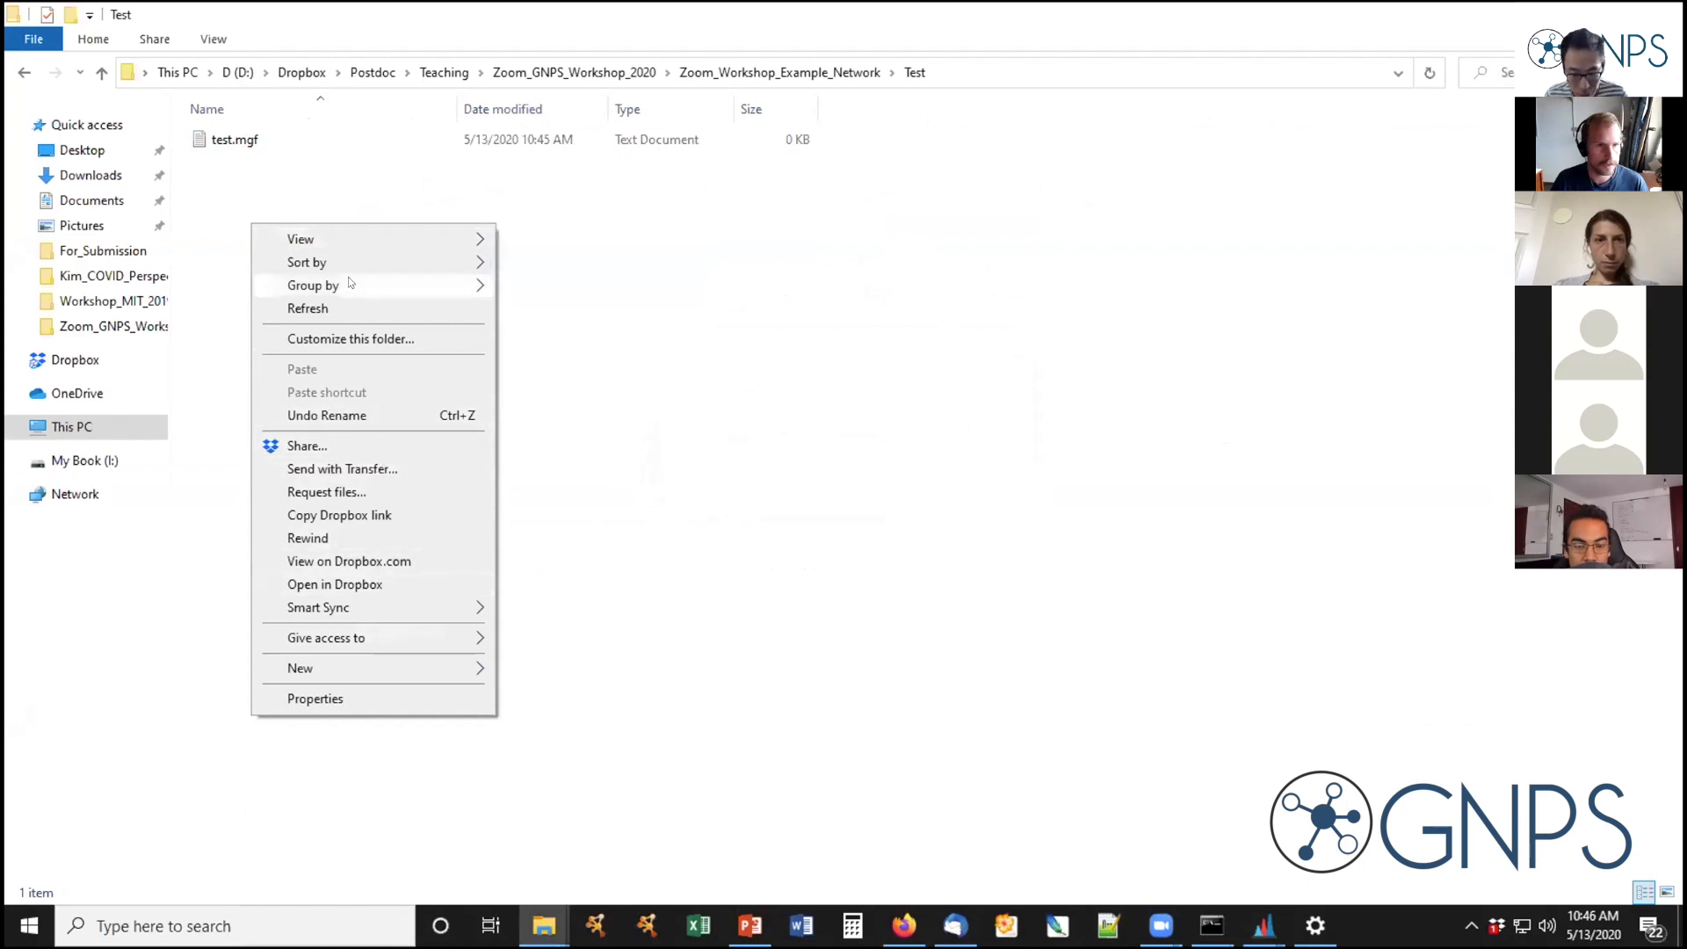
{"action": "left_click", "coordinate": [425, 672]}
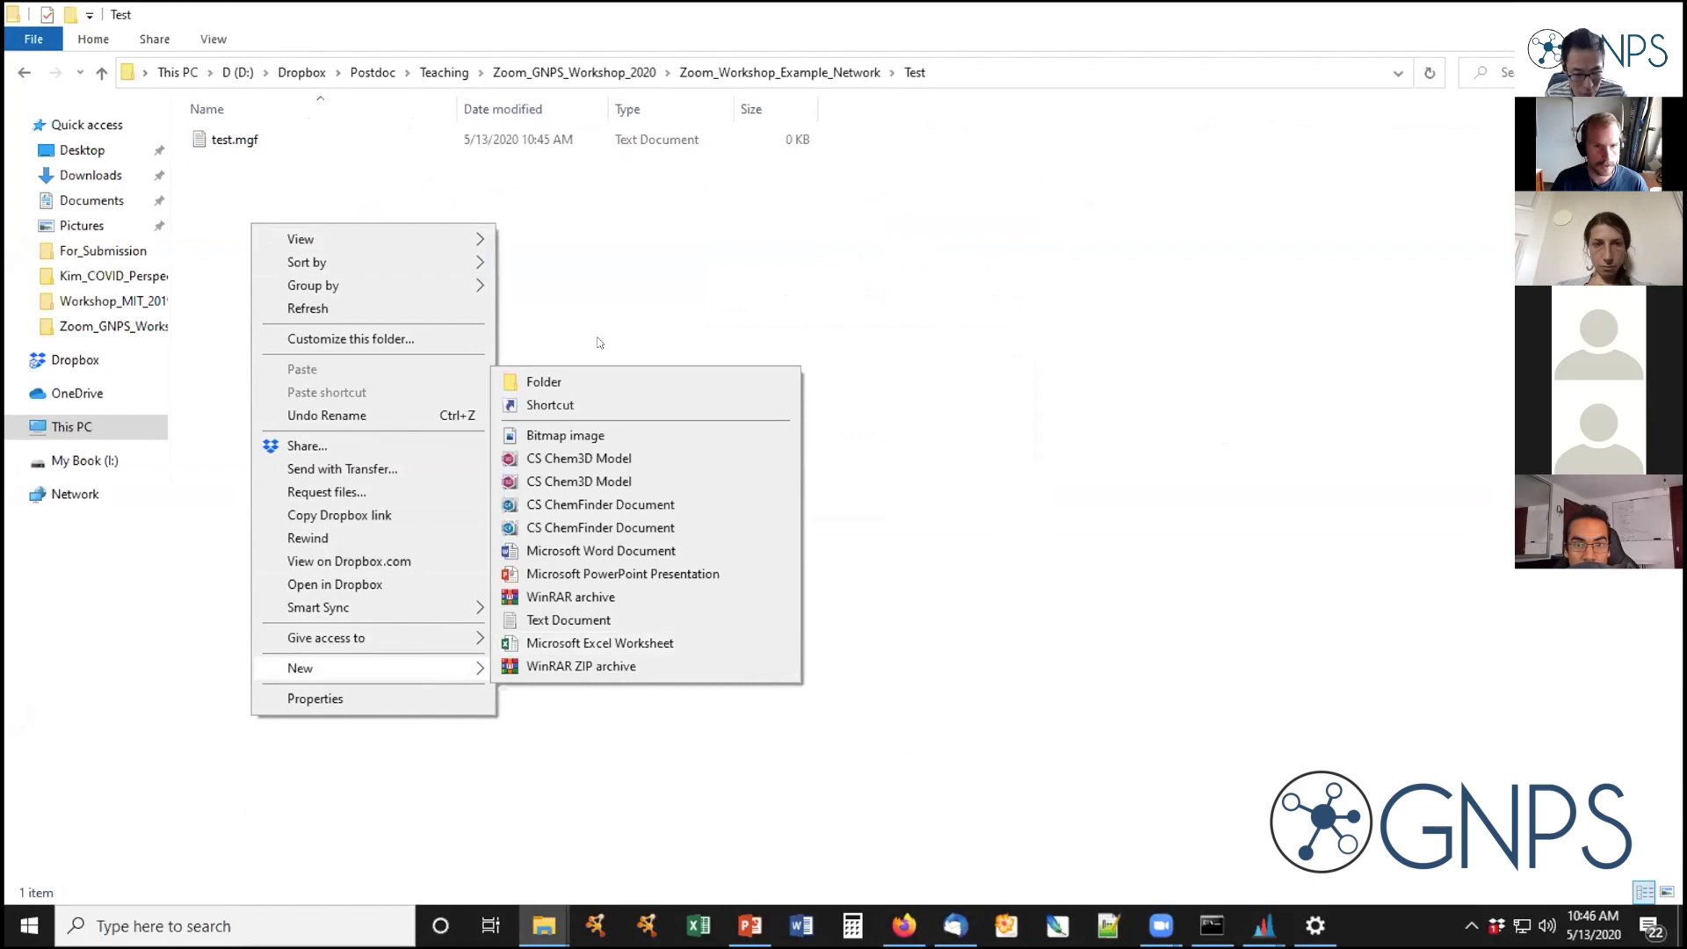
{"action": "left_click", "coordinate": [576, 619]}
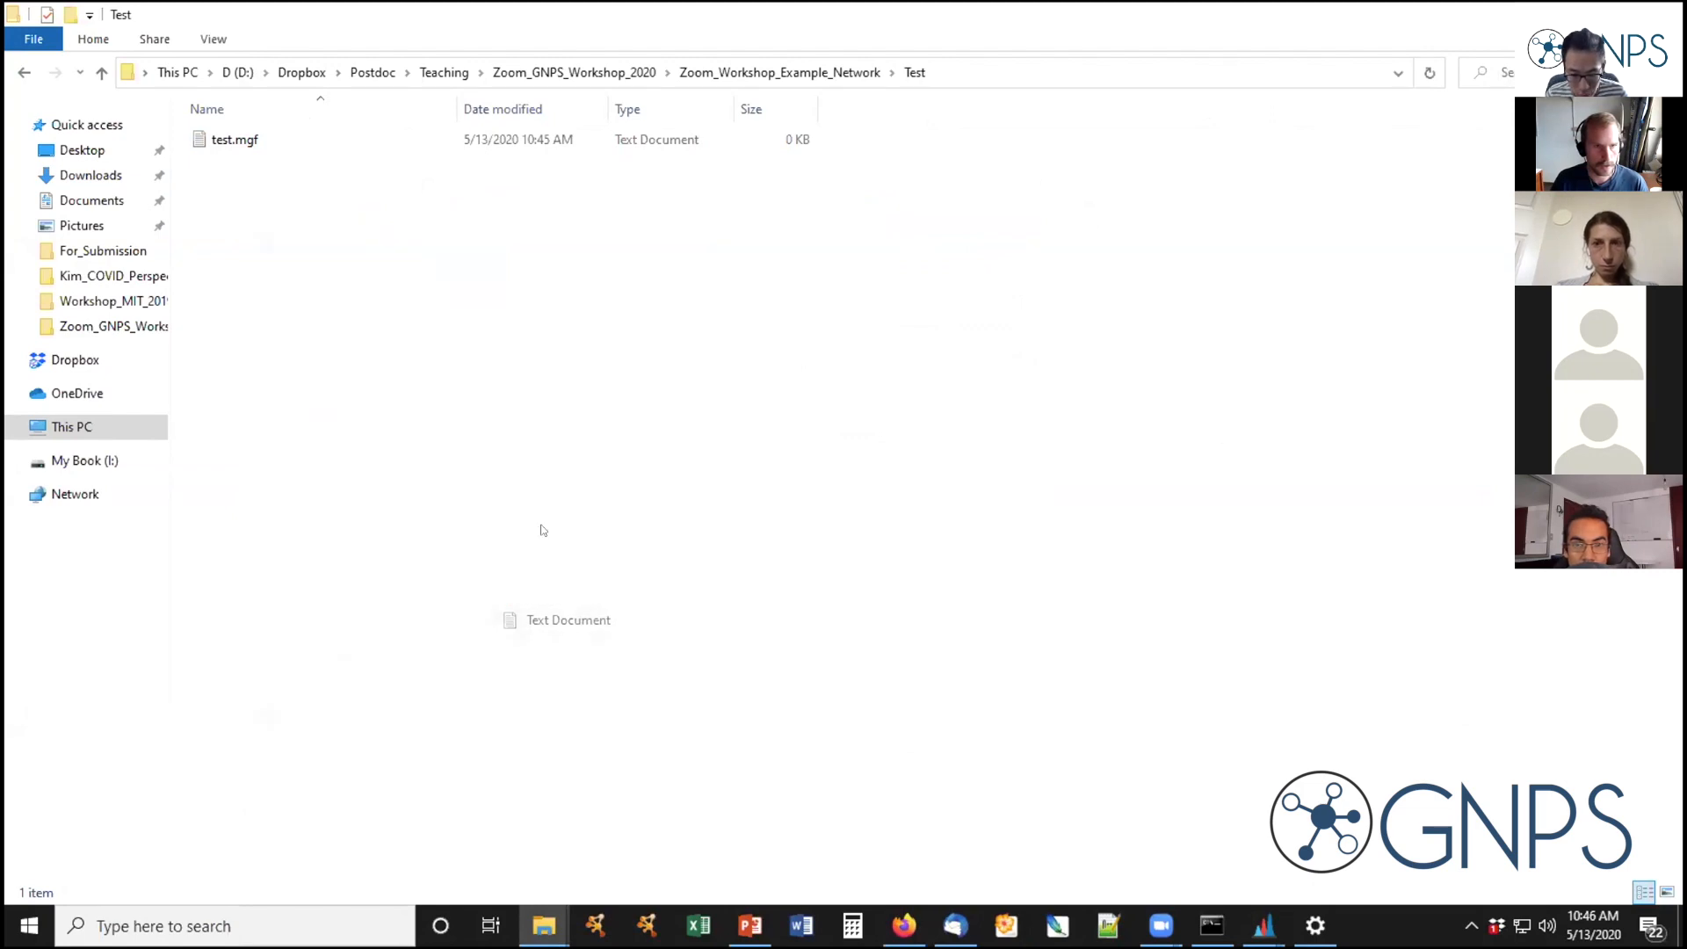
{"action": "type", "text": "test"}
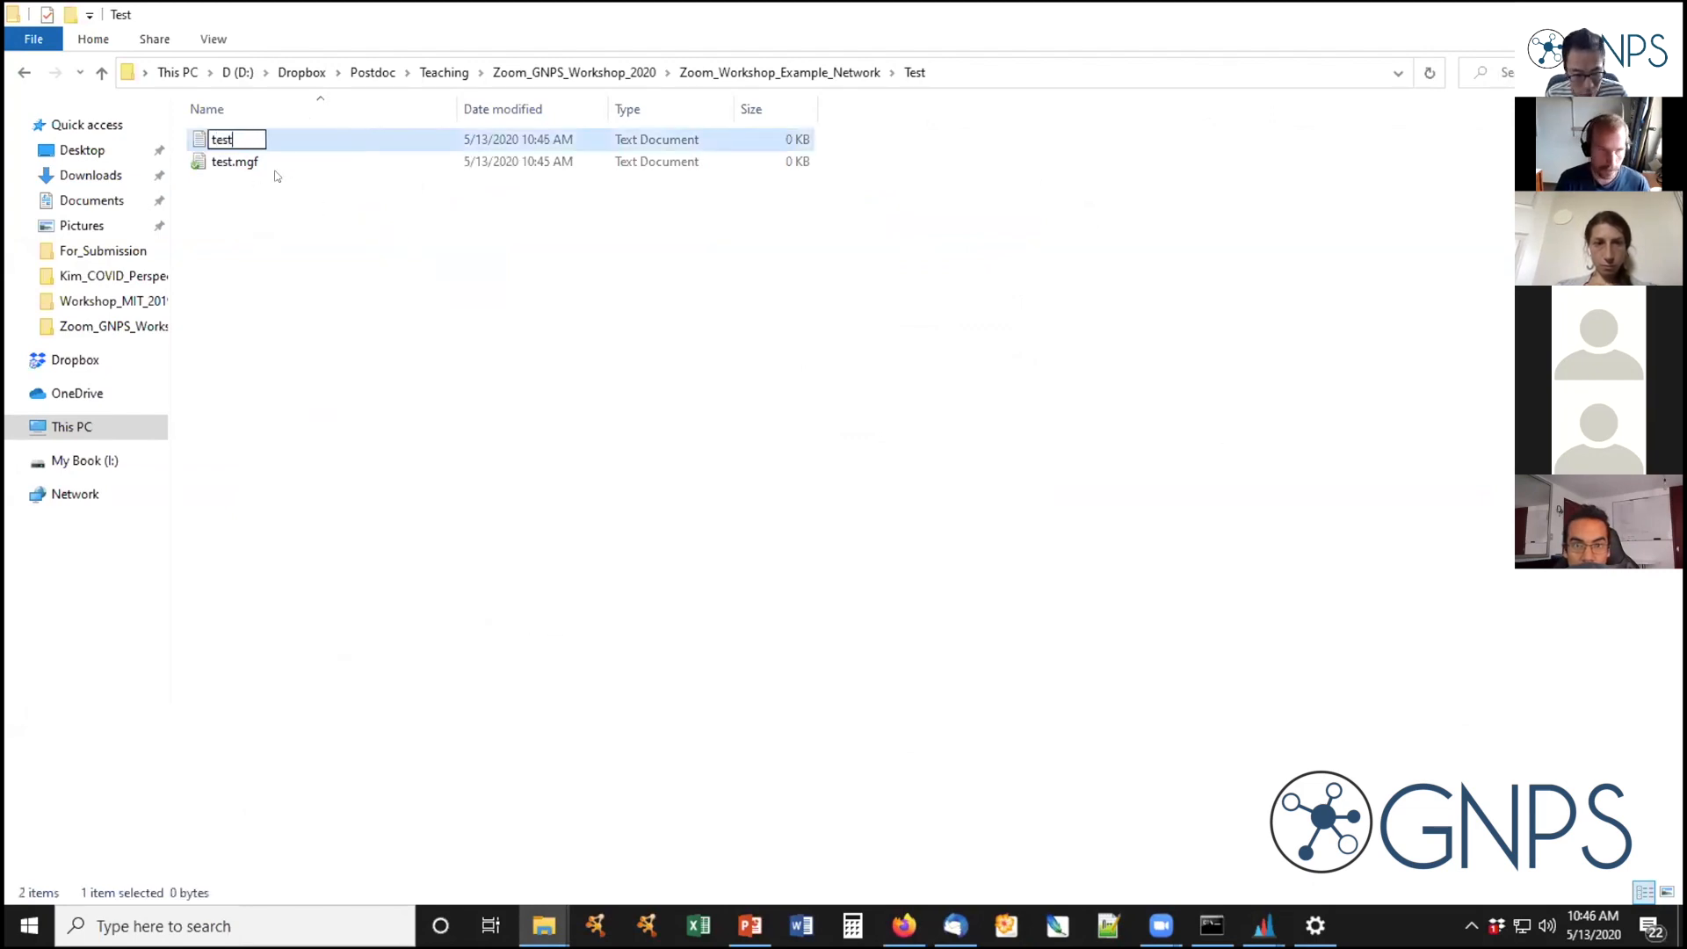
{"action": "type", "text": ".csv"}
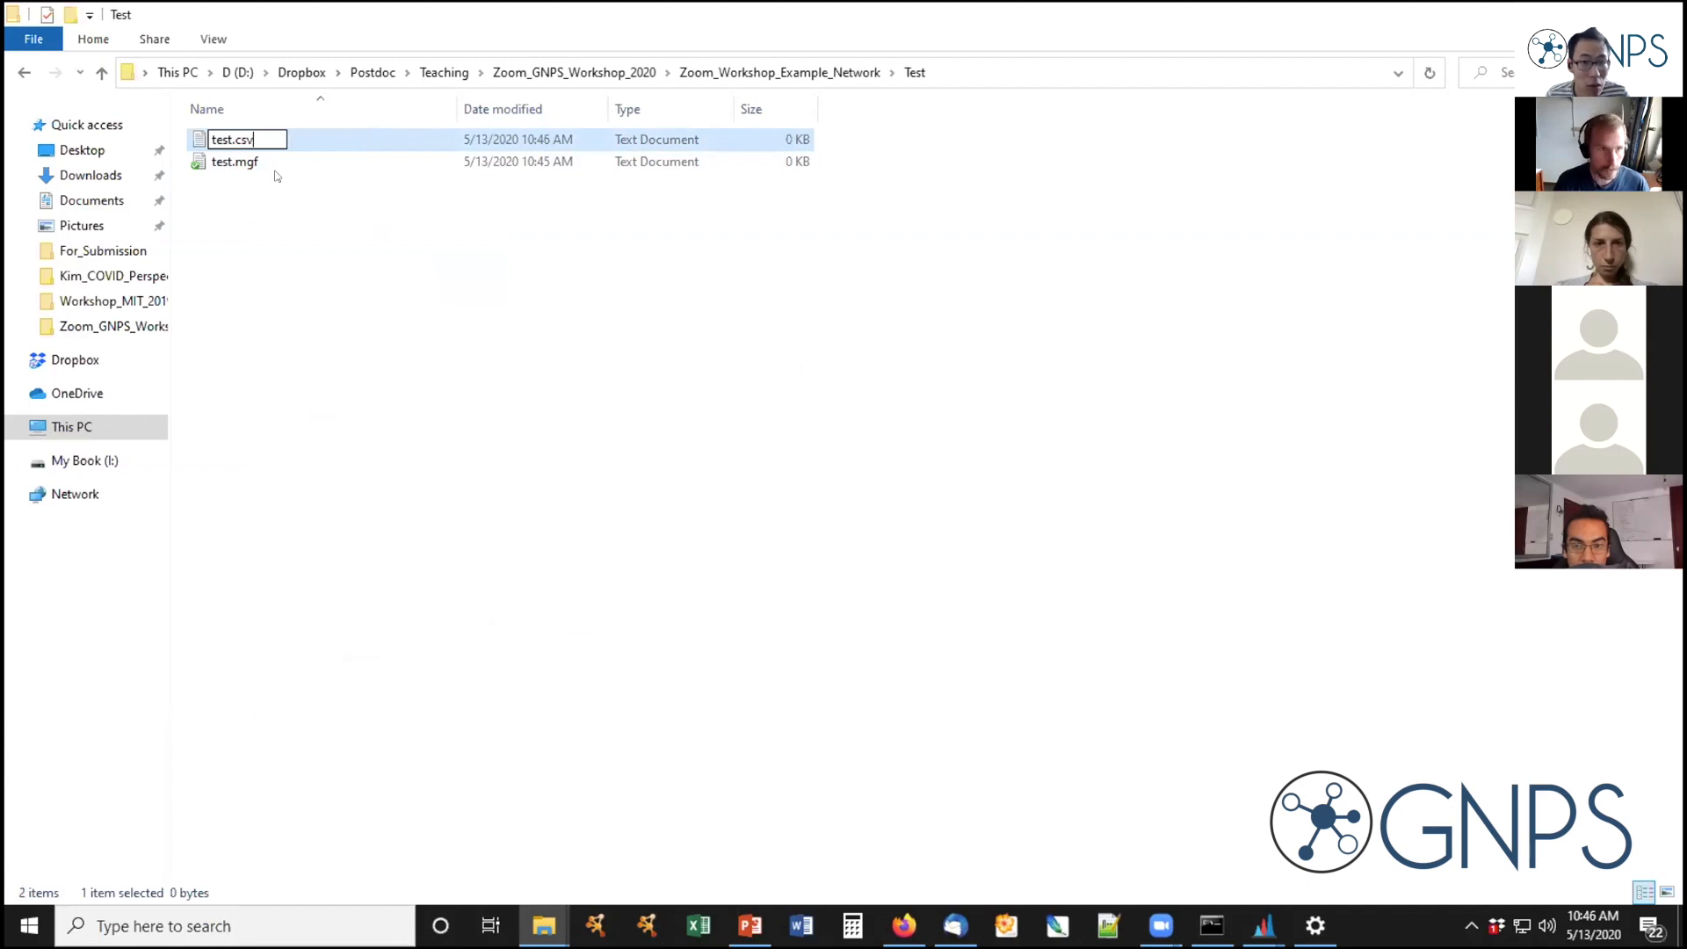
{"action": "left_click", "coordinate": [327, 195]}
Choose the existing nissle_fe_090419 MGF file in Zoom_Workshop_Example_Network's Input folder as the export's output file
{"action": "key", "text": "alt+Tab"}
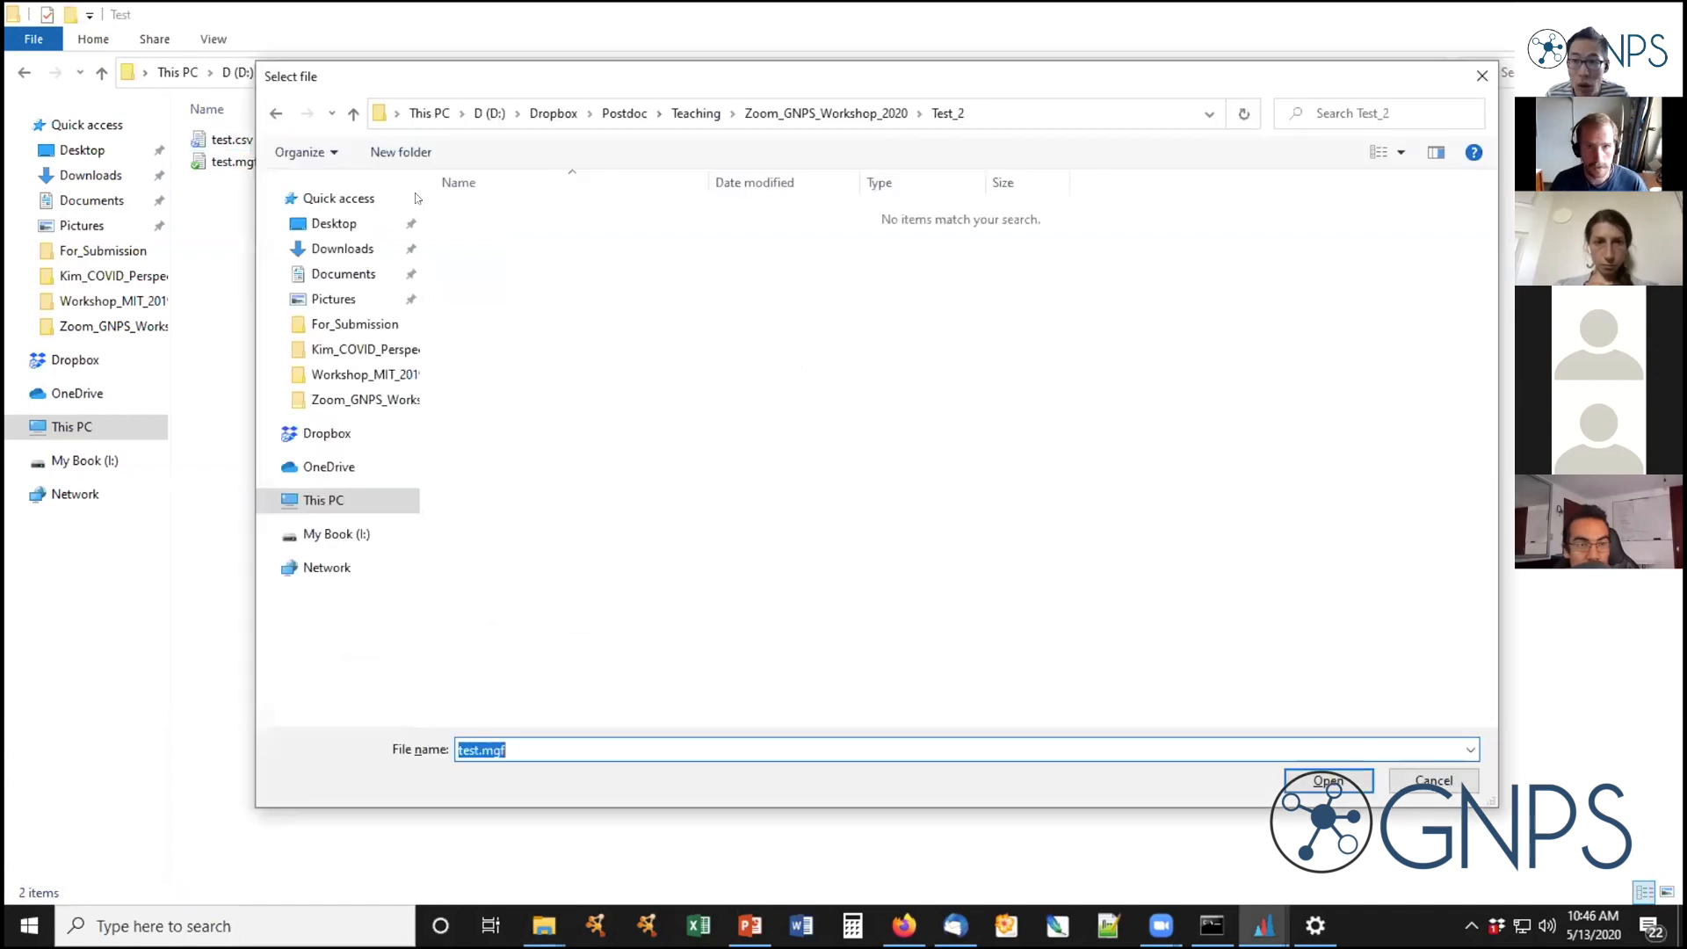
{"action": "left_click", "coordinate": [895, 121]}
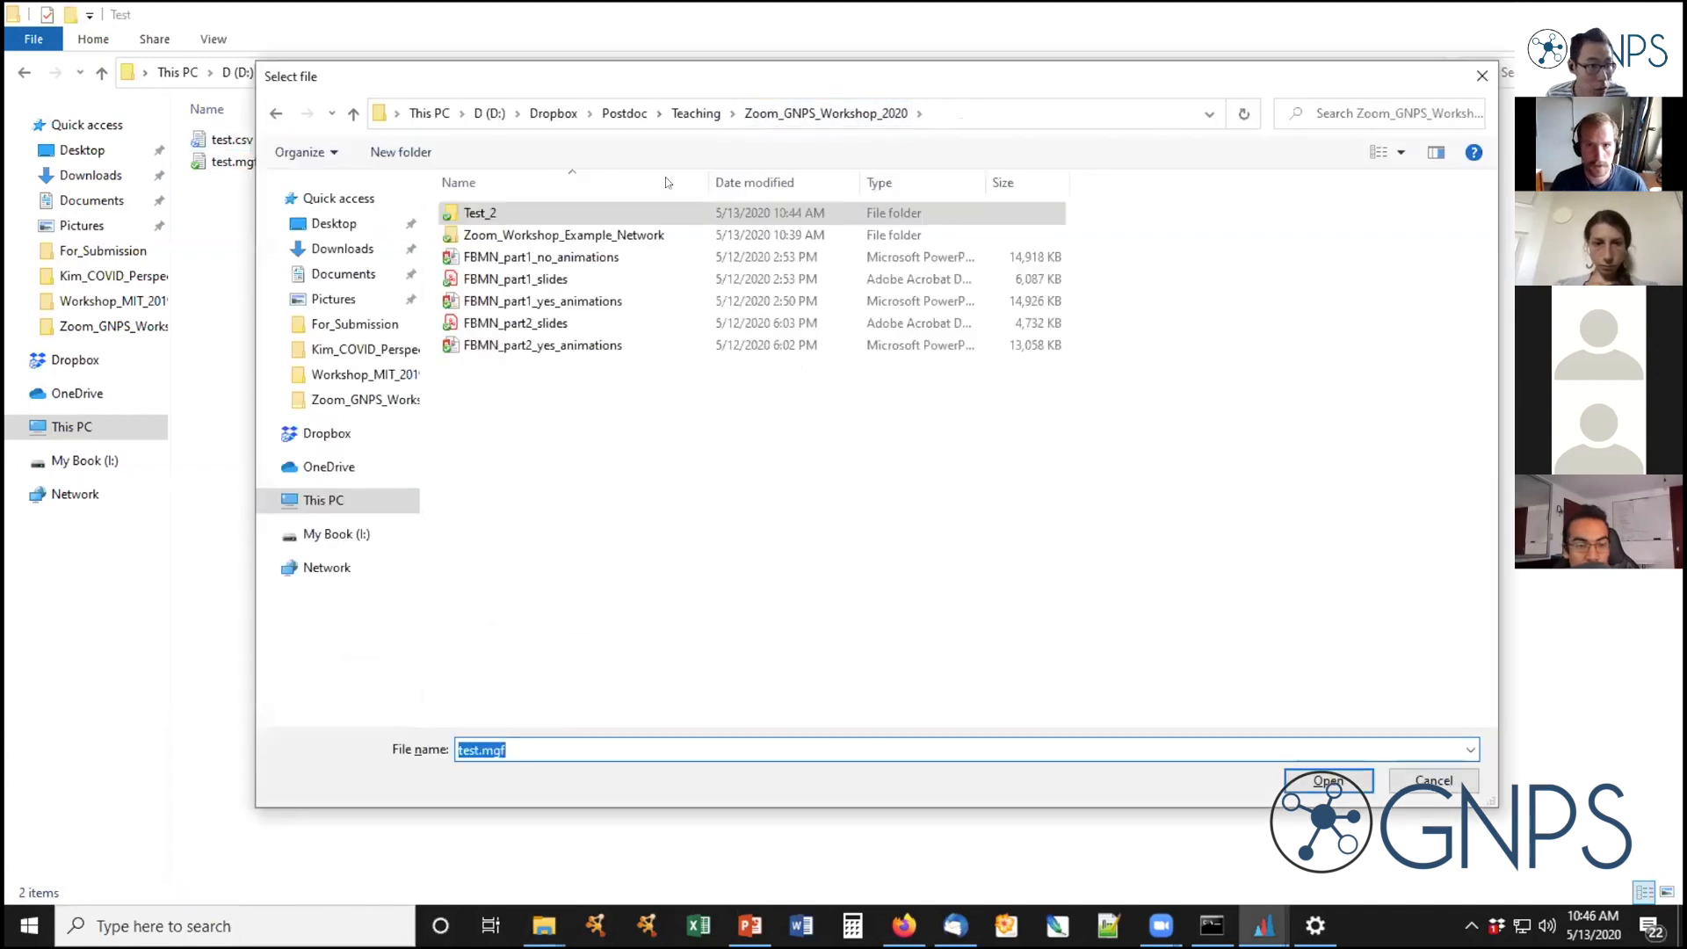
{"action": "double_click", "coordinate": [458, 214]}
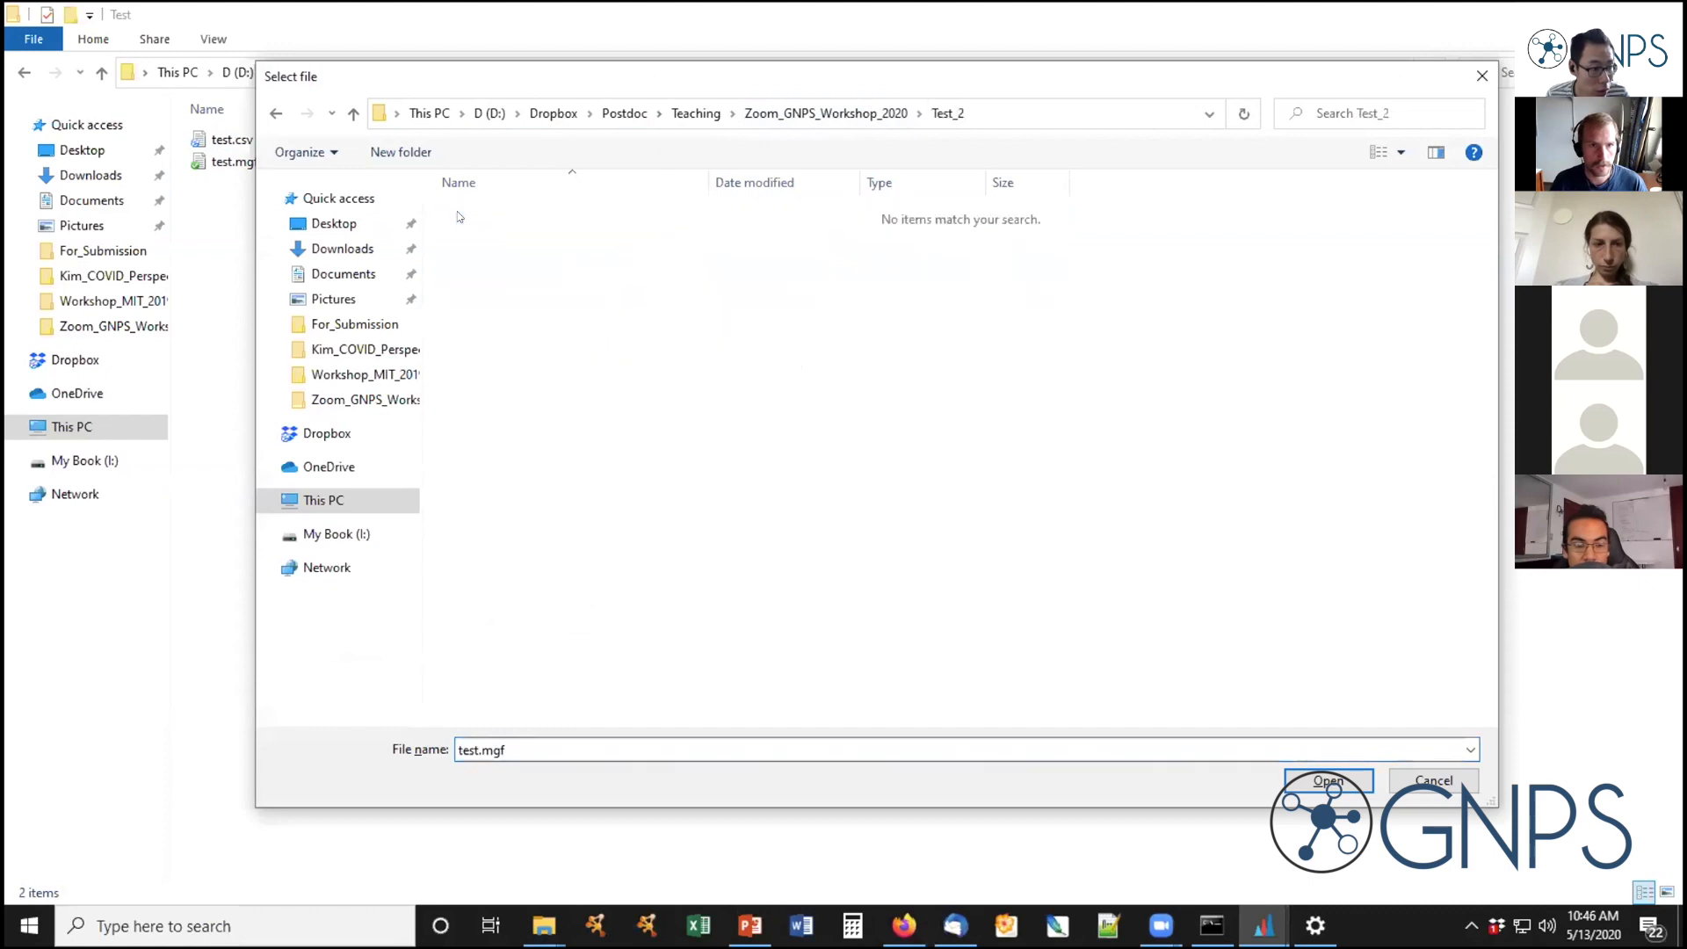
{"action": "left_click", "coordinate": [830, 112]}
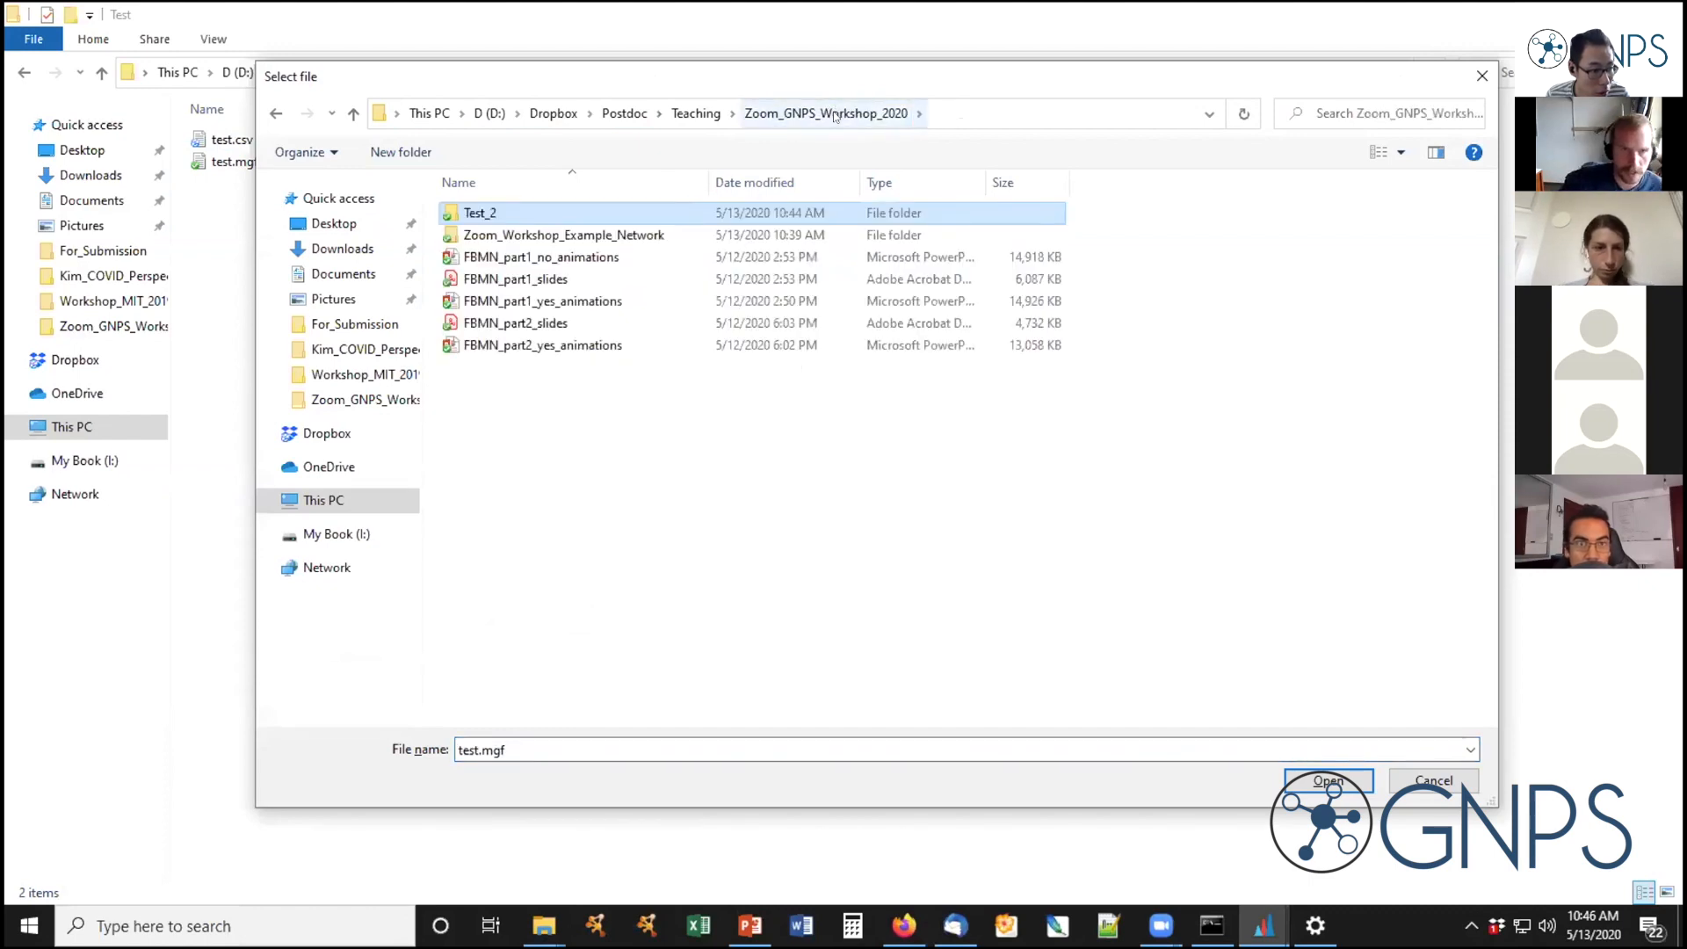
{"action": "double_click", "coordinate": [562, 235]}
{"action": "double_click", "coordinate": [478, 214]}
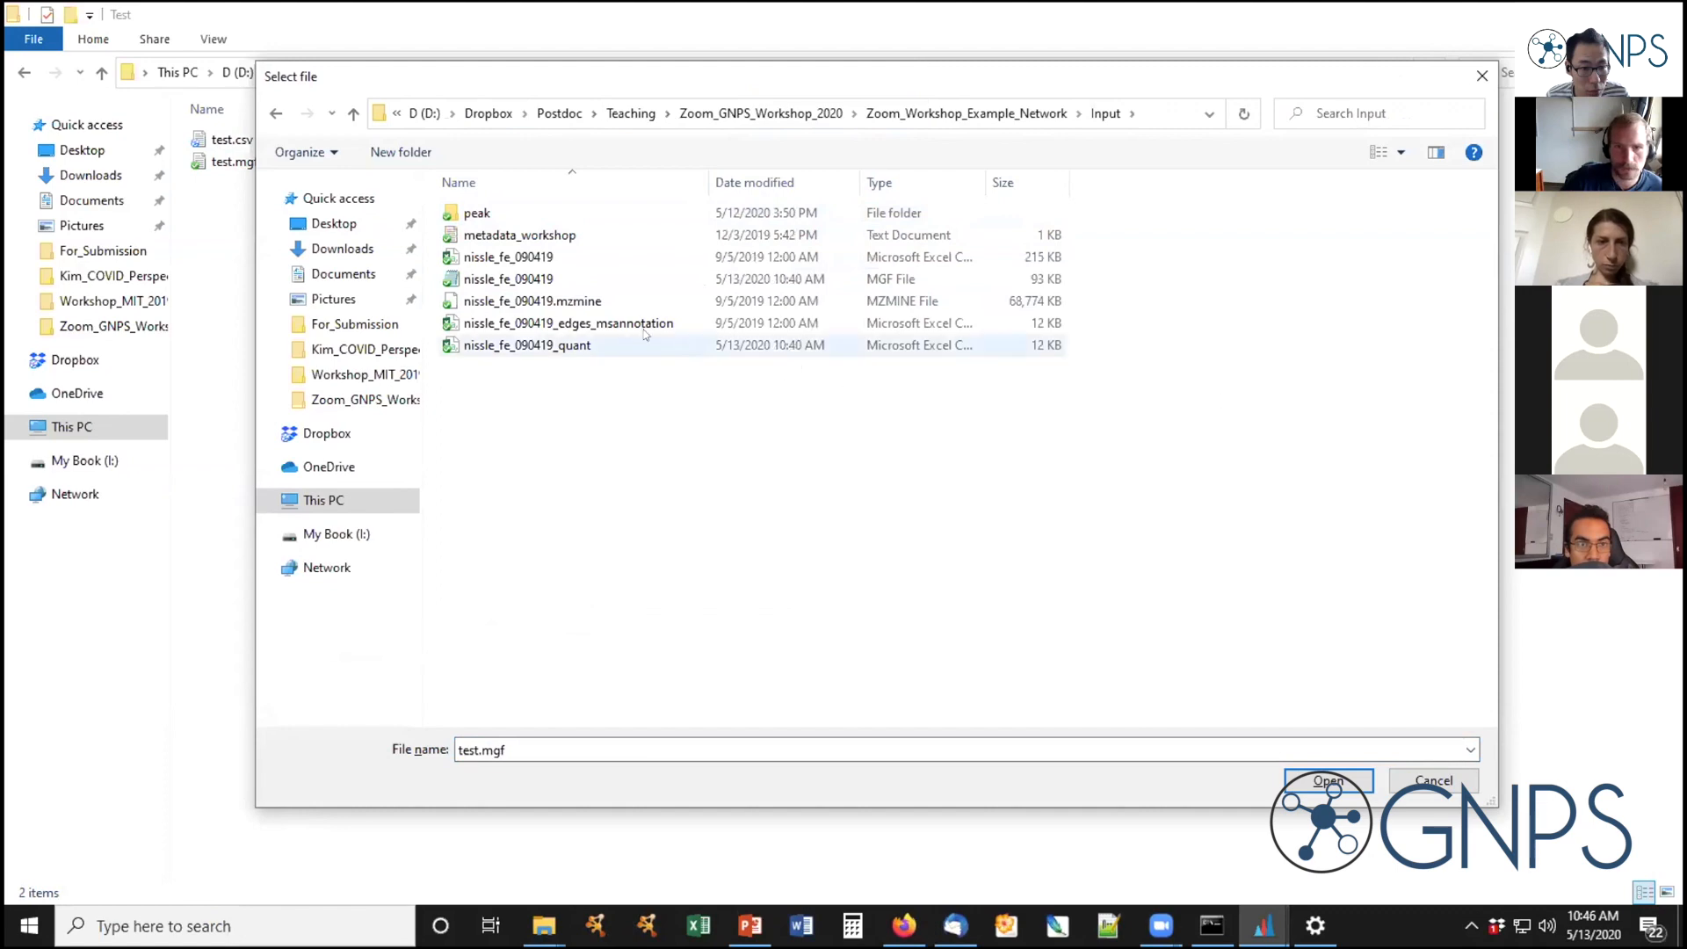
{"action": "left_click", "coordinate": [516, 280]}
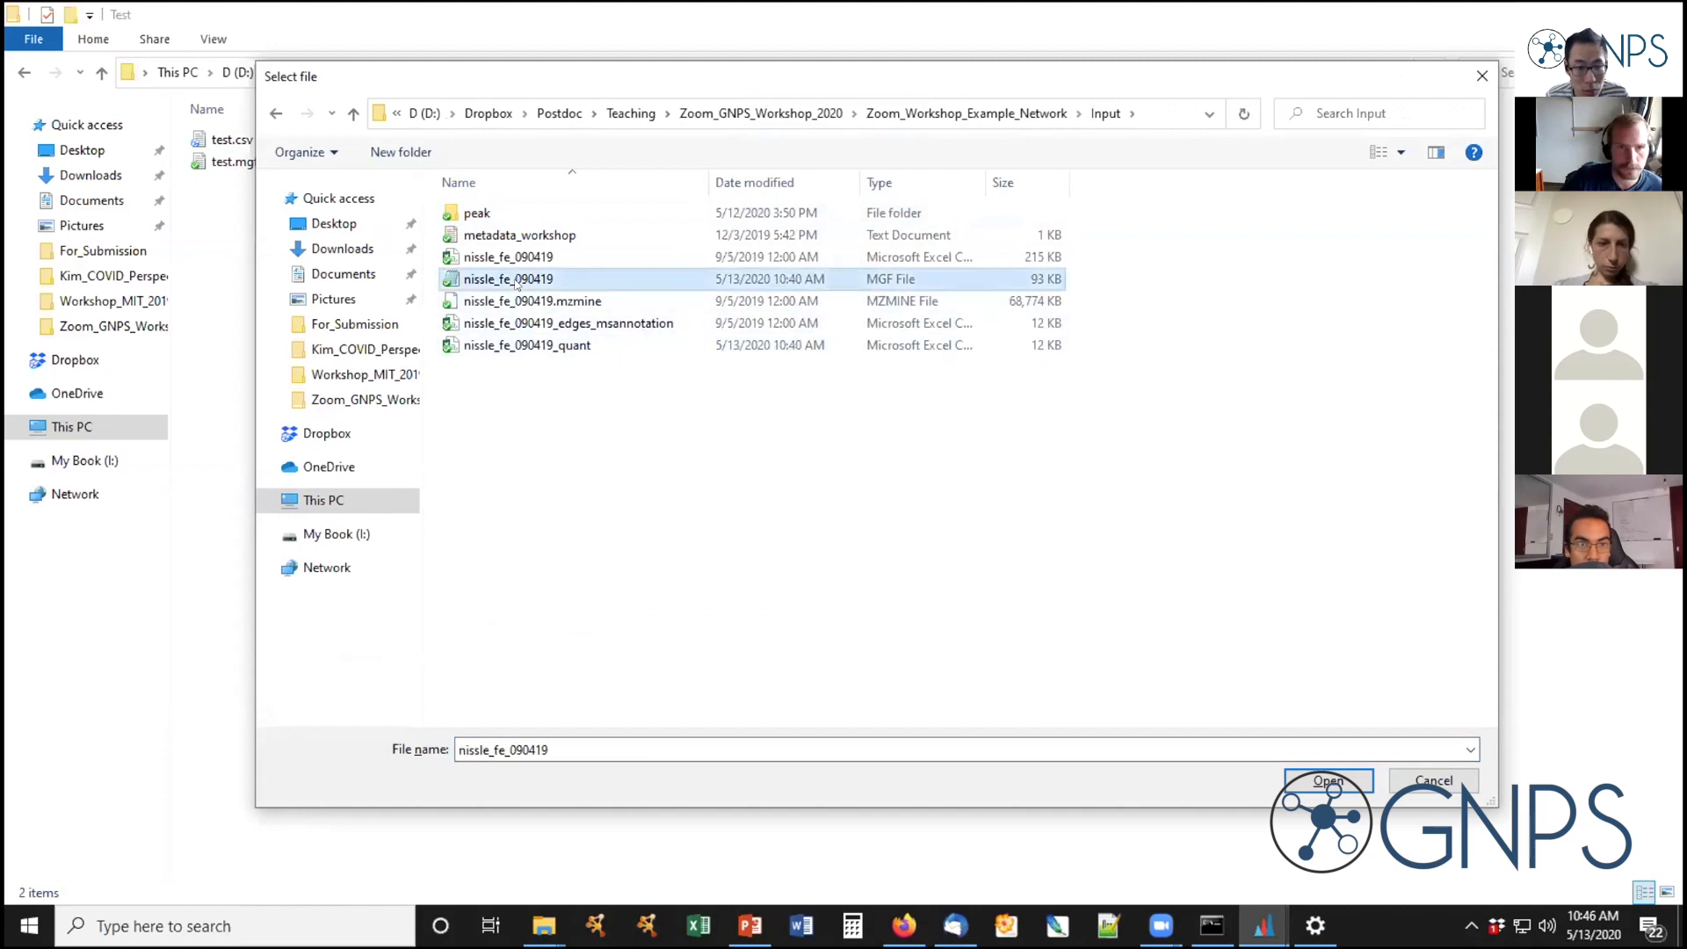
{"action": "left_click", "coordinate": [1327, 780]}
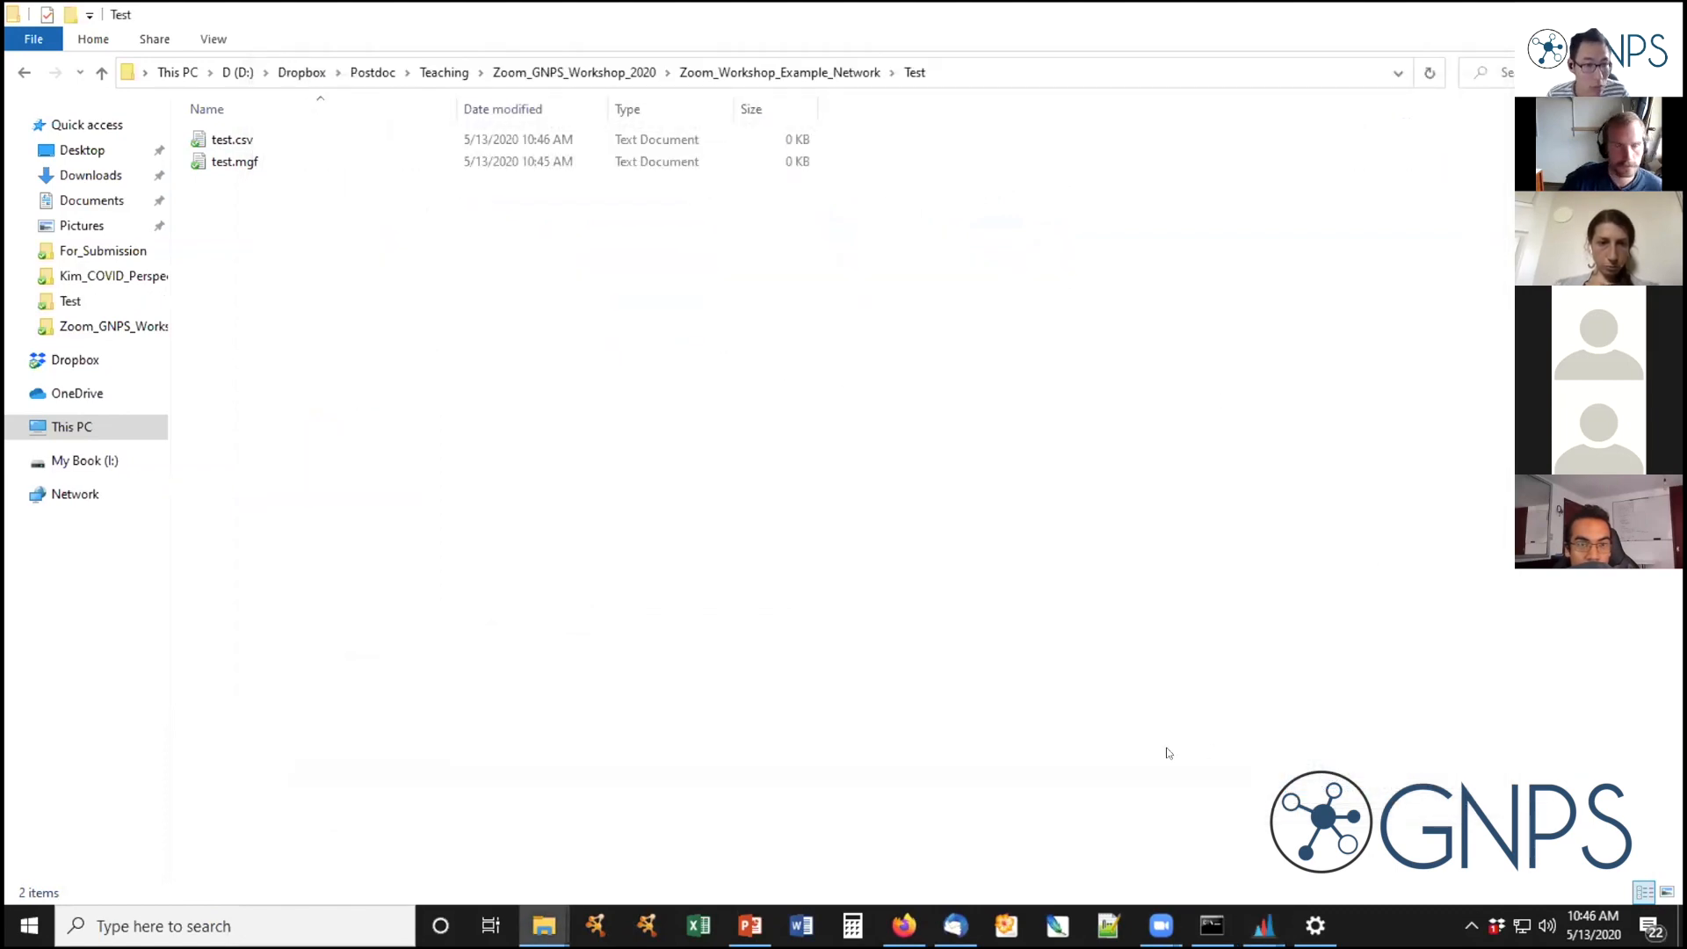
Switch back to MZmine's GNPS export settings and review the output filename ending in nissle_fe_090419.mgf
{"action": "key", "text": "alt+Tab"}
{"action": "key", "text": "alt+Tab"}
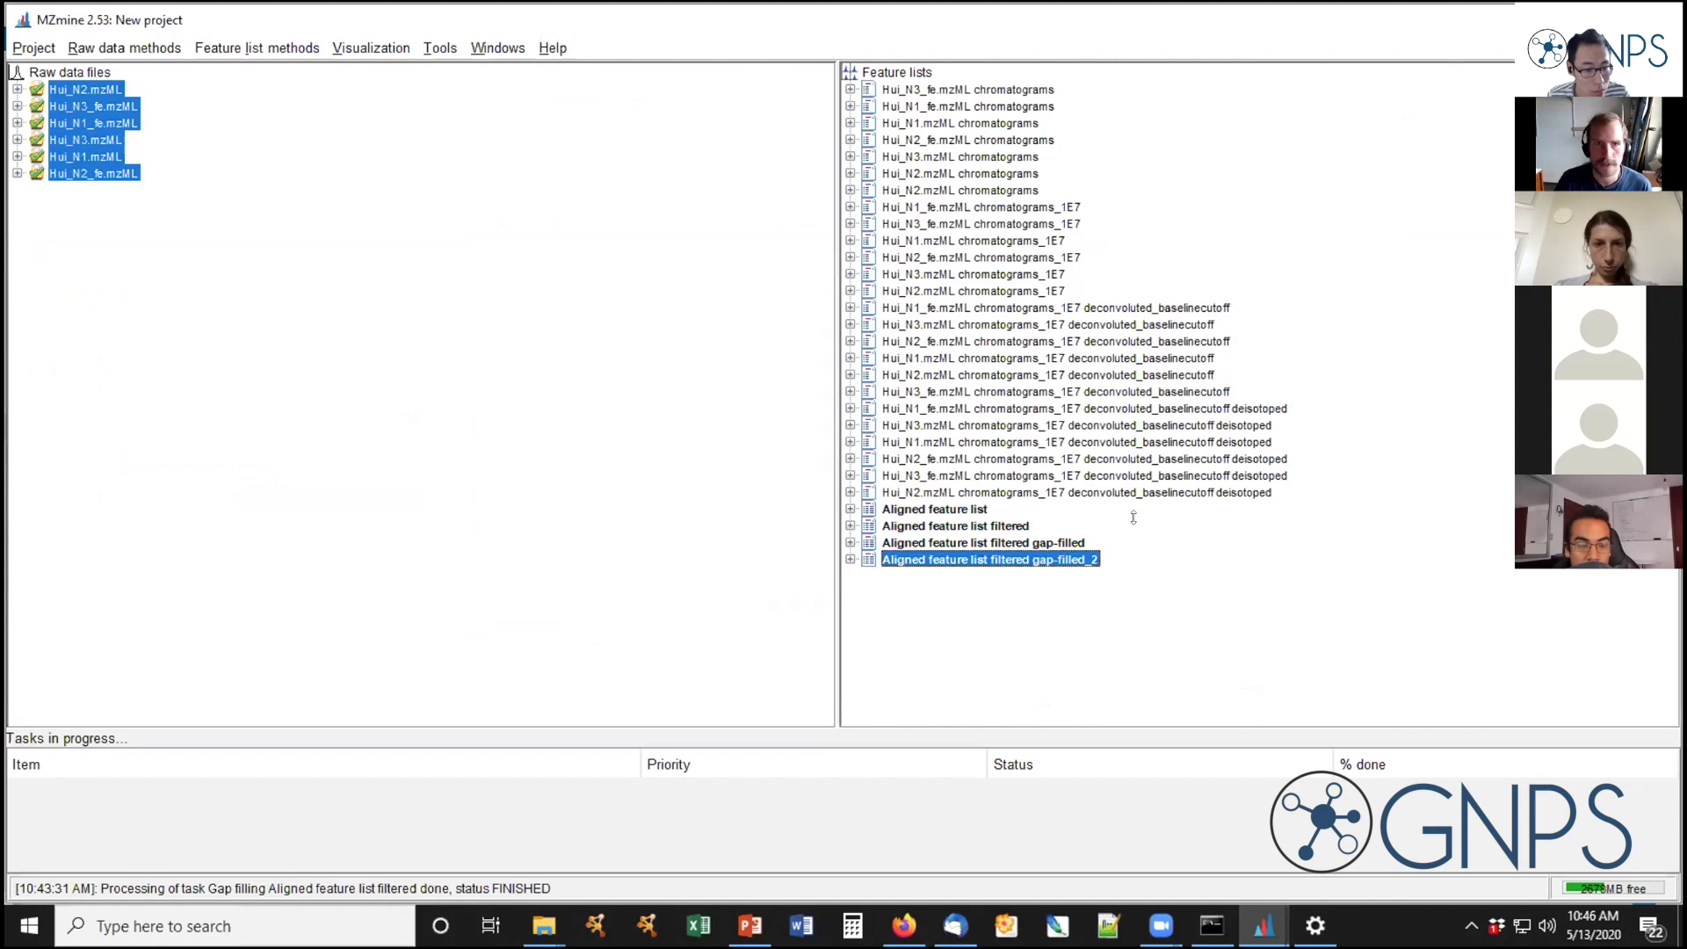
{"action": "mouse_move", "coordinate": [1263, 925]}
{"action": "left_click", "coordinate": [1357, 835]}
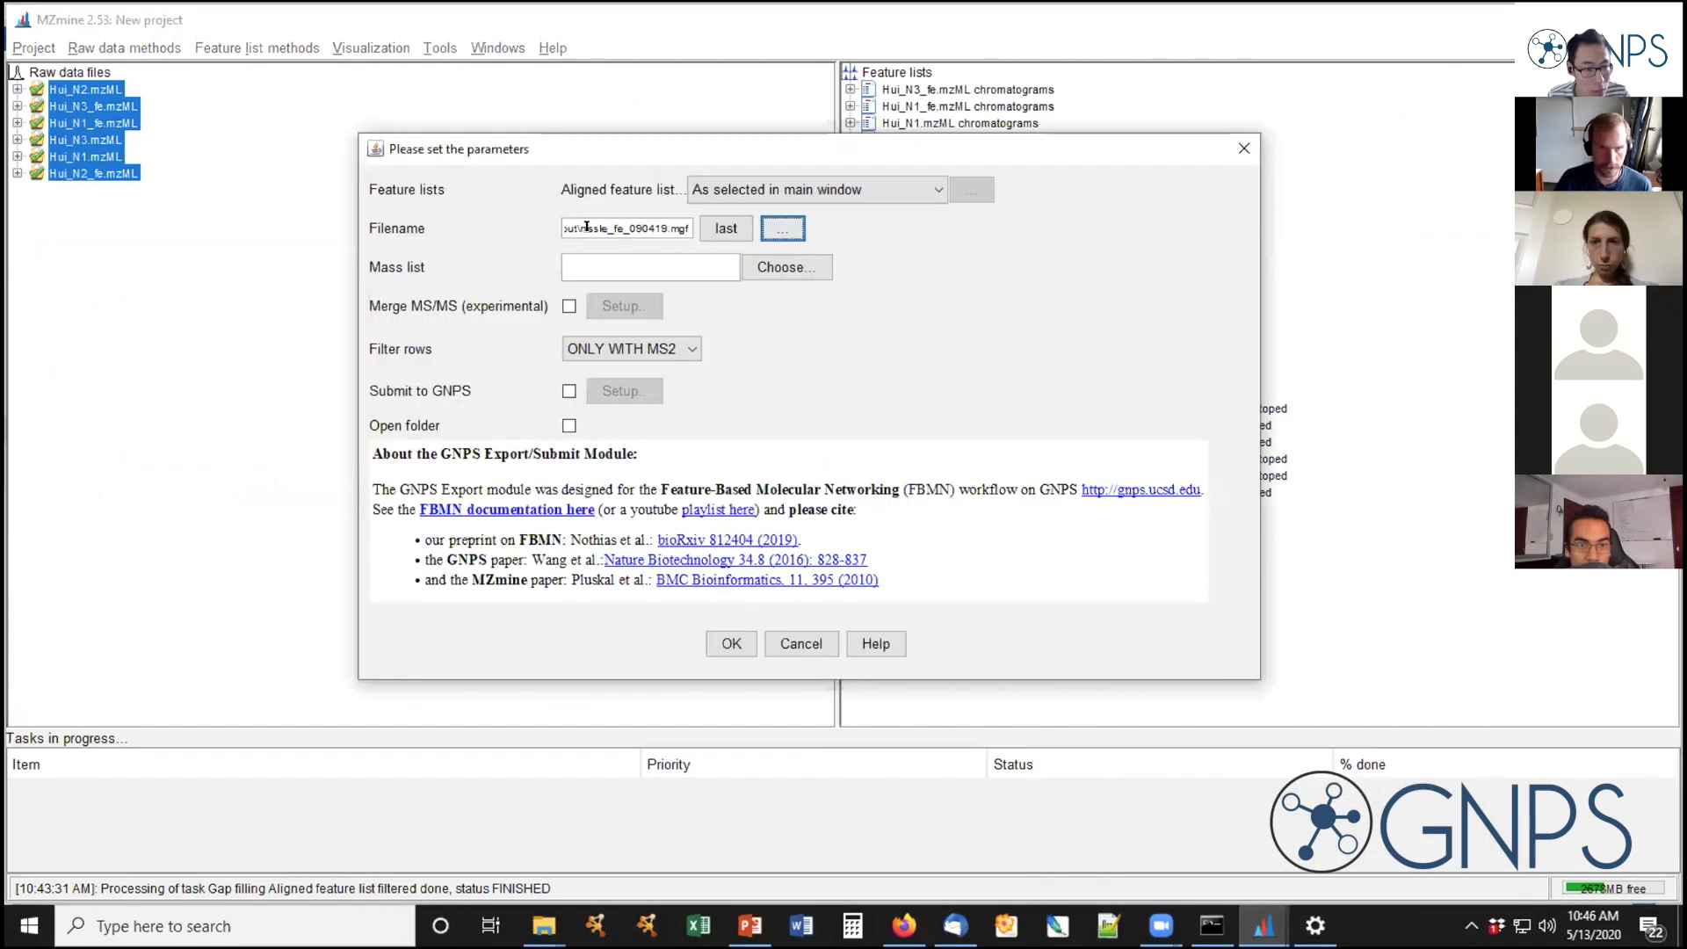
{"action": "left_click", "coordinate": [620, 221]}
{"action": "left_click", "coordinate": [618, 226]}
{"action": "left_click_drag", "start_coordinate": [578, 229], "coordinate": [745, 230]}
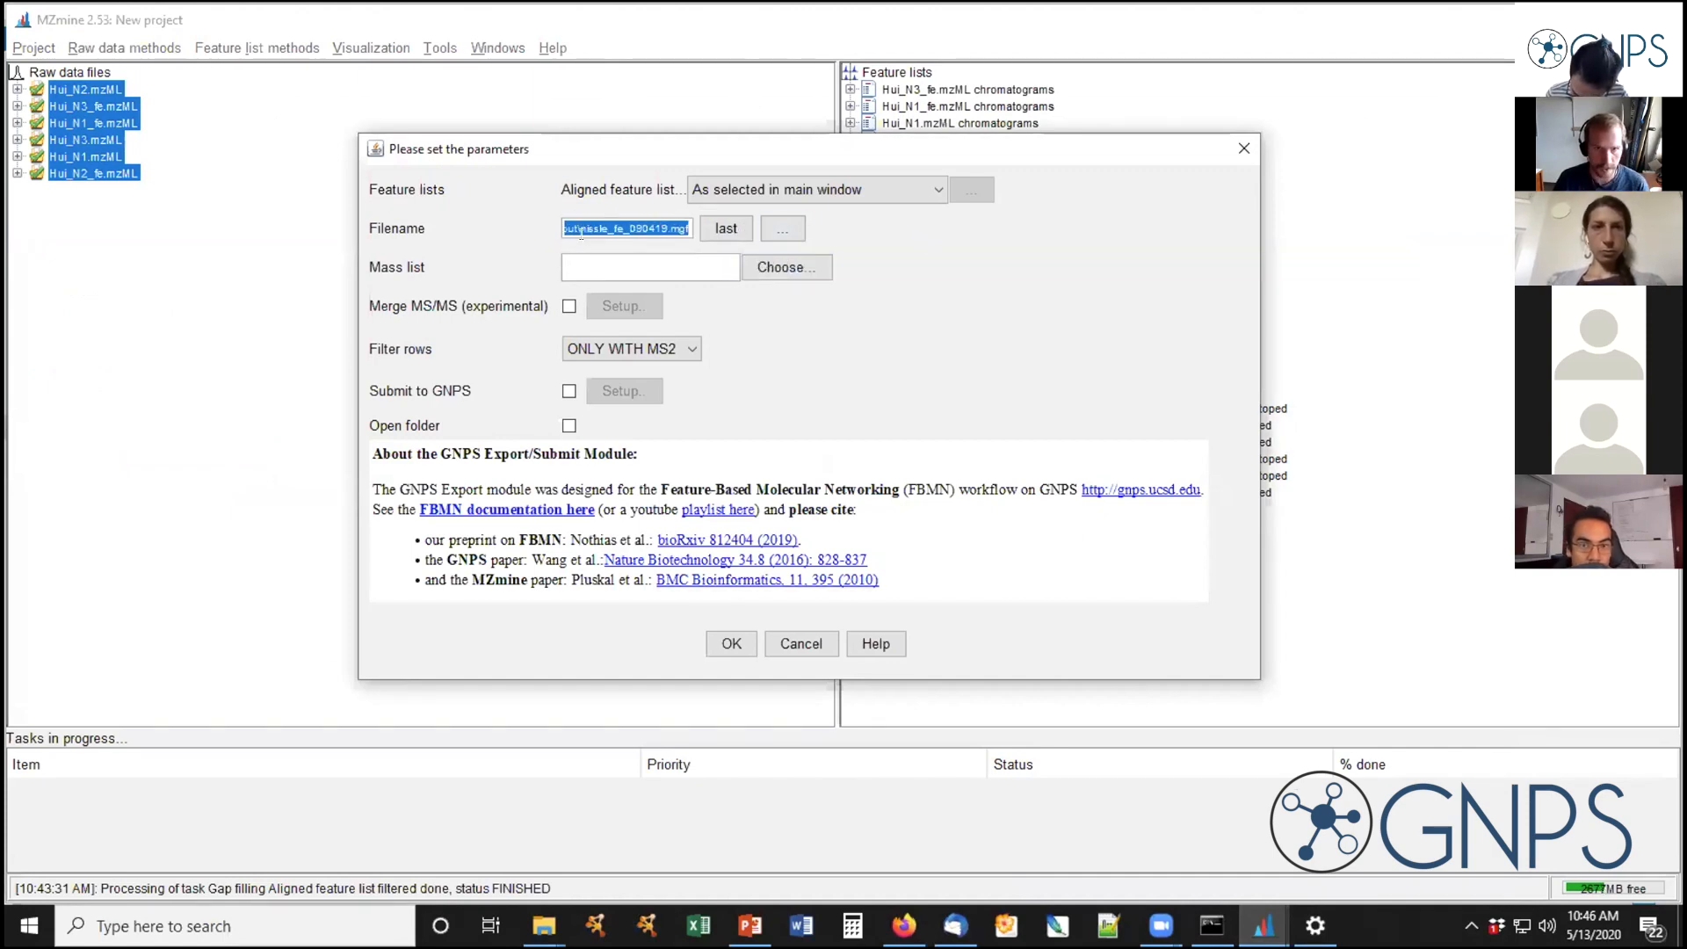
{"action": "left_click", "coordinate": [642, 229]}
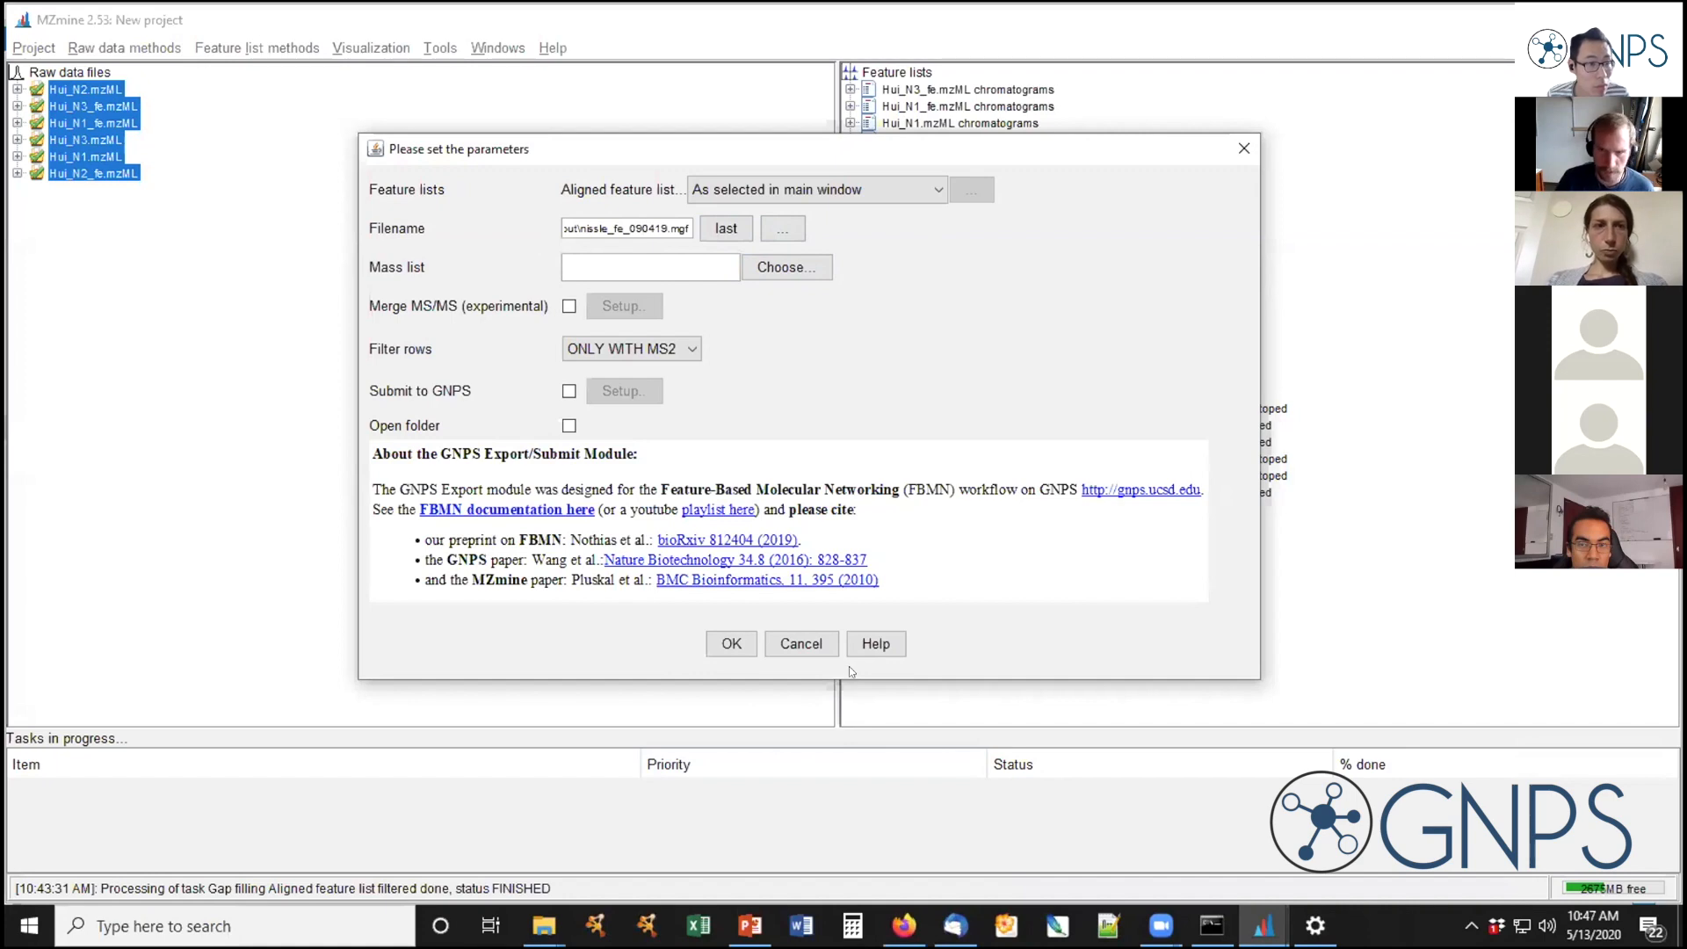
Set the export's mass list to MEtal_1E6_1E3 and run the GNPS export
{"action": "left_click", "coordinate": [779, 276]}
{"action": "left_click", "coordinate": [839, 274]}
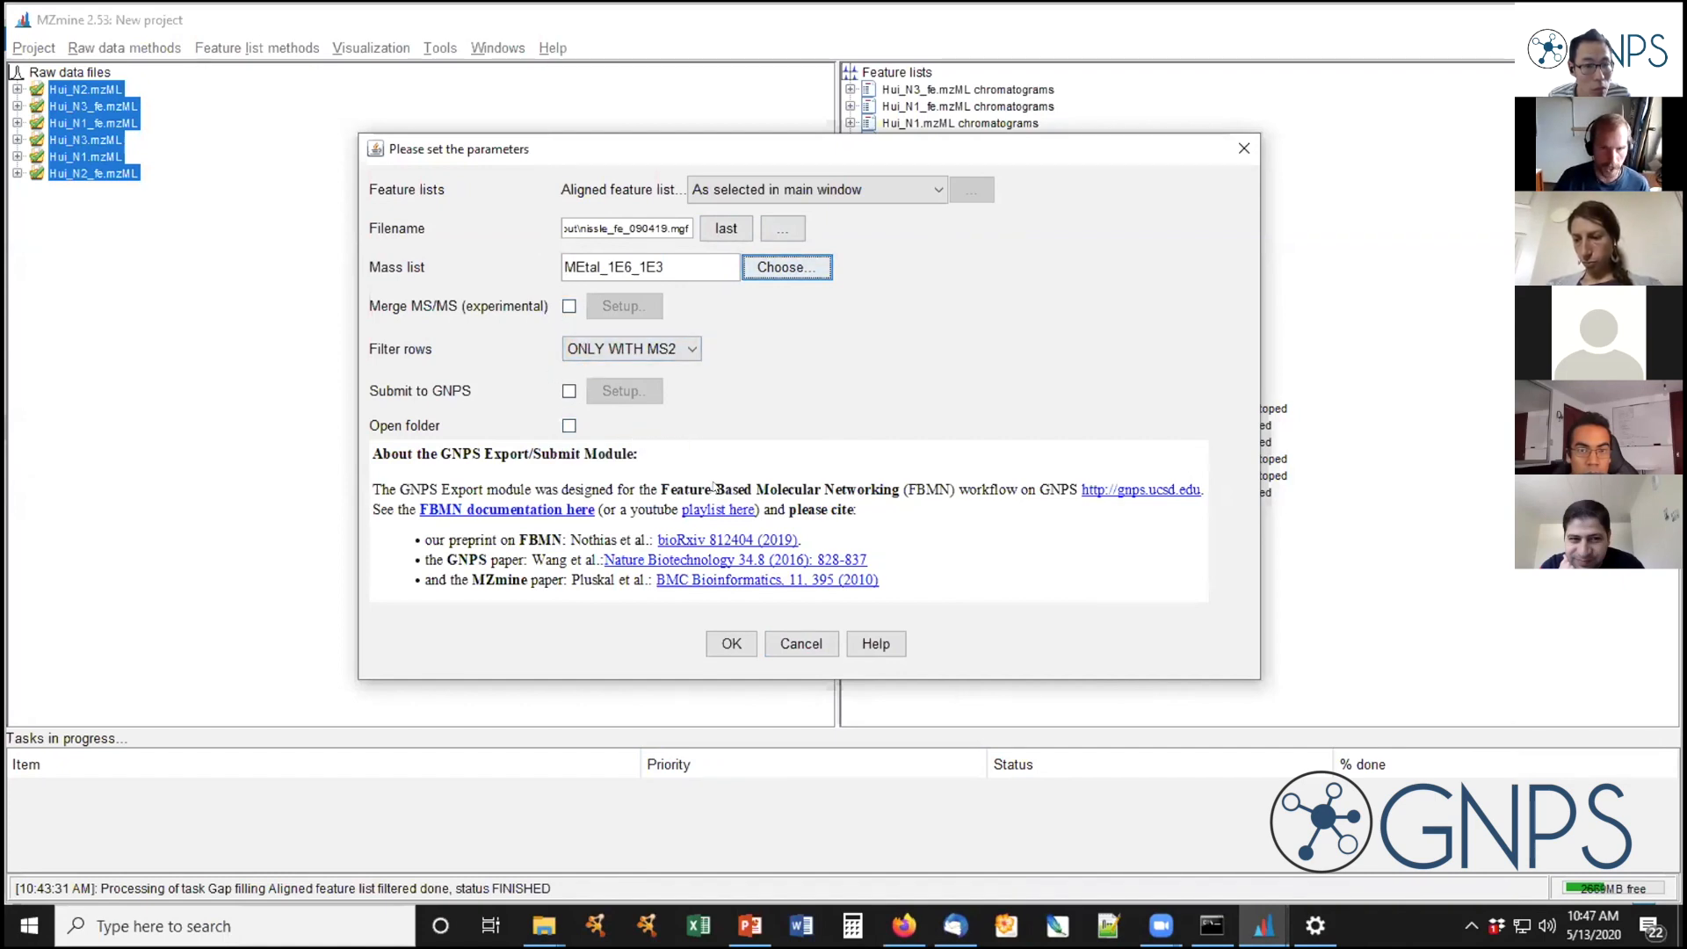
{"action": "left_click", "coordinate": [728, 646]}
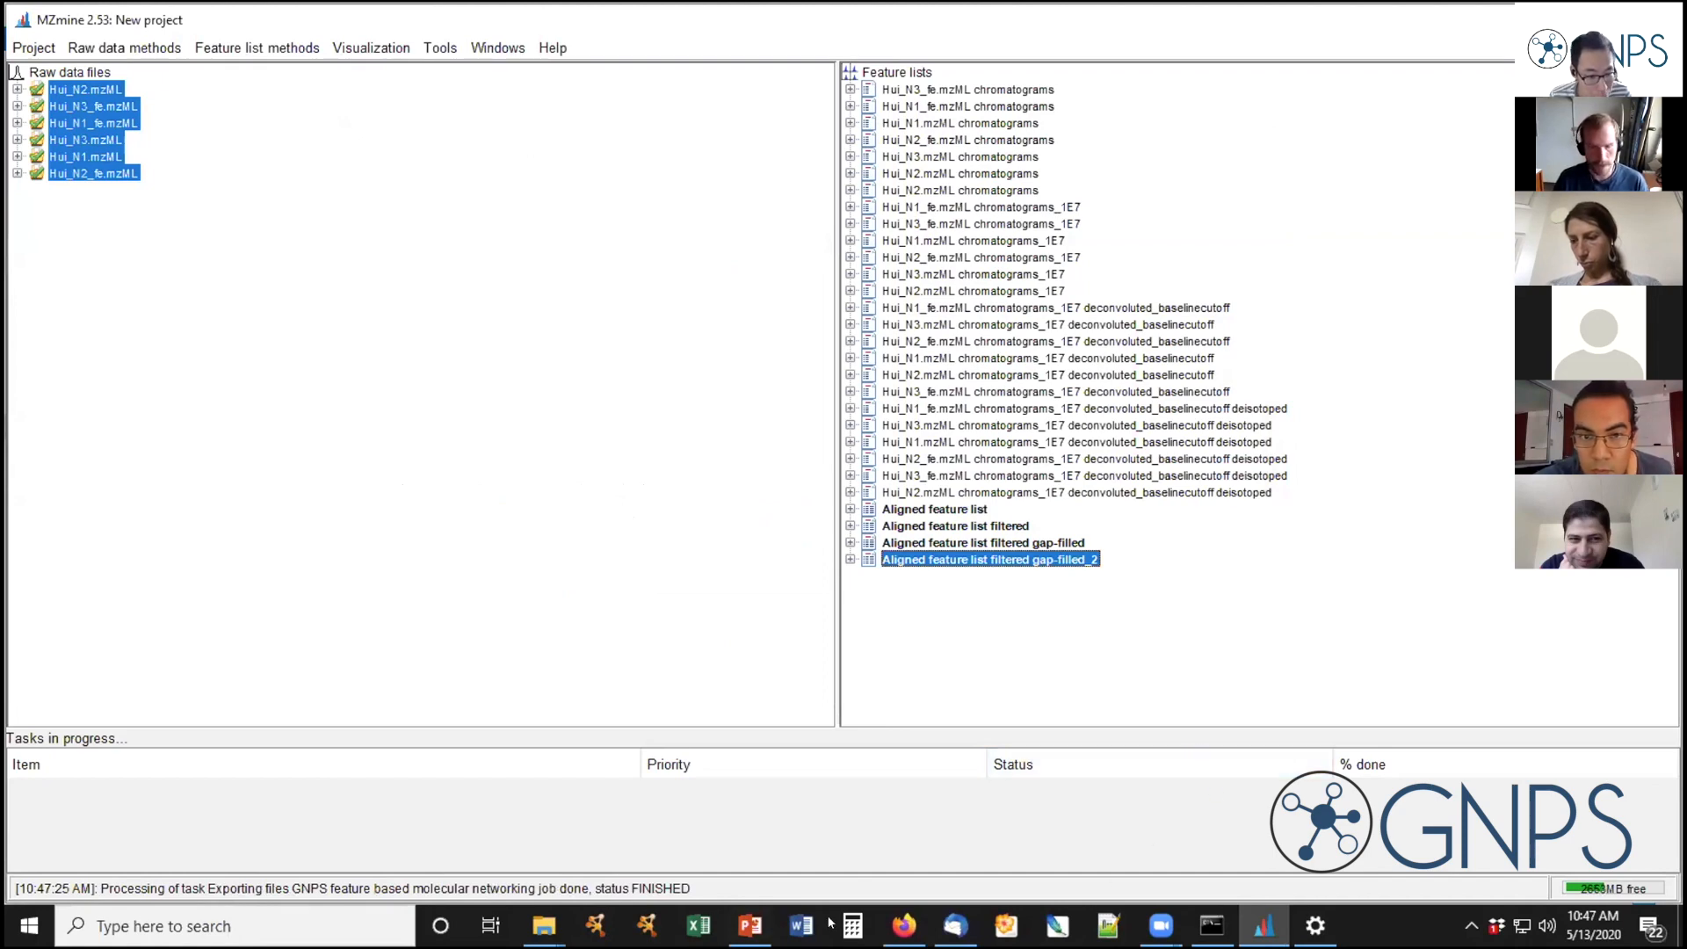
Switch to File Explorer and open the Input folder in Zoom_Workshop_Example_Network
{"action": "left_click", "coordinate": [543, 925]}
{"action": "left_click", "coordinate": [966, 831]}
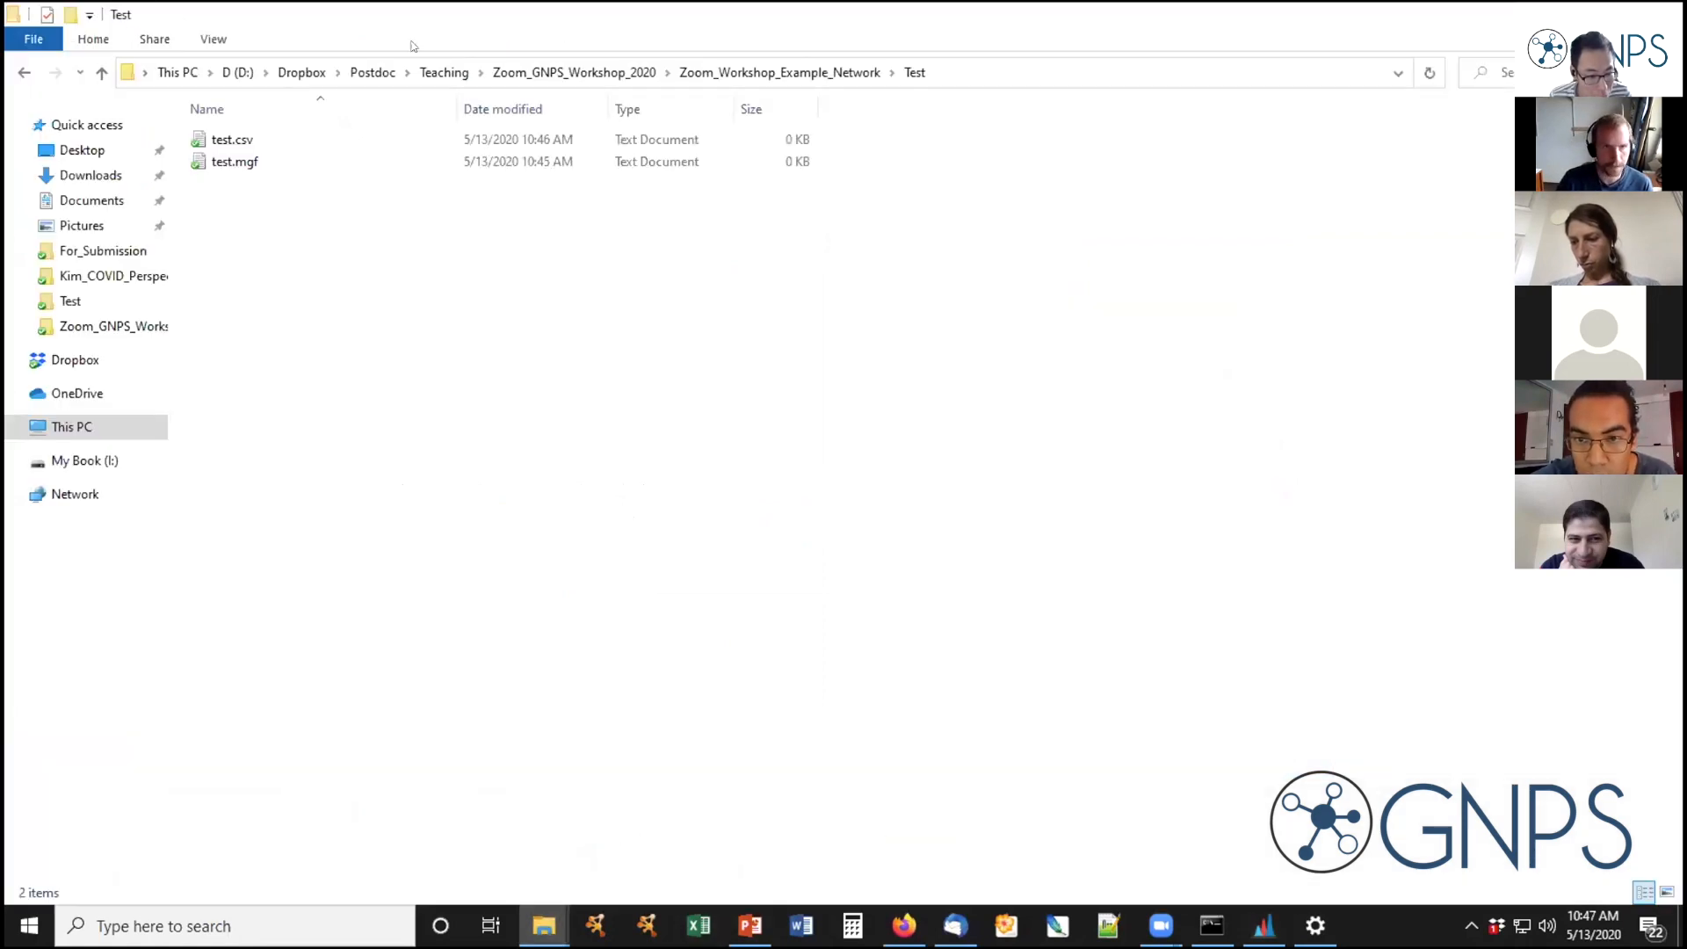
{"action": "left_click", "coordinate": [790, 72]}
{"action": "double_click", "coordinate": [227, 139]}
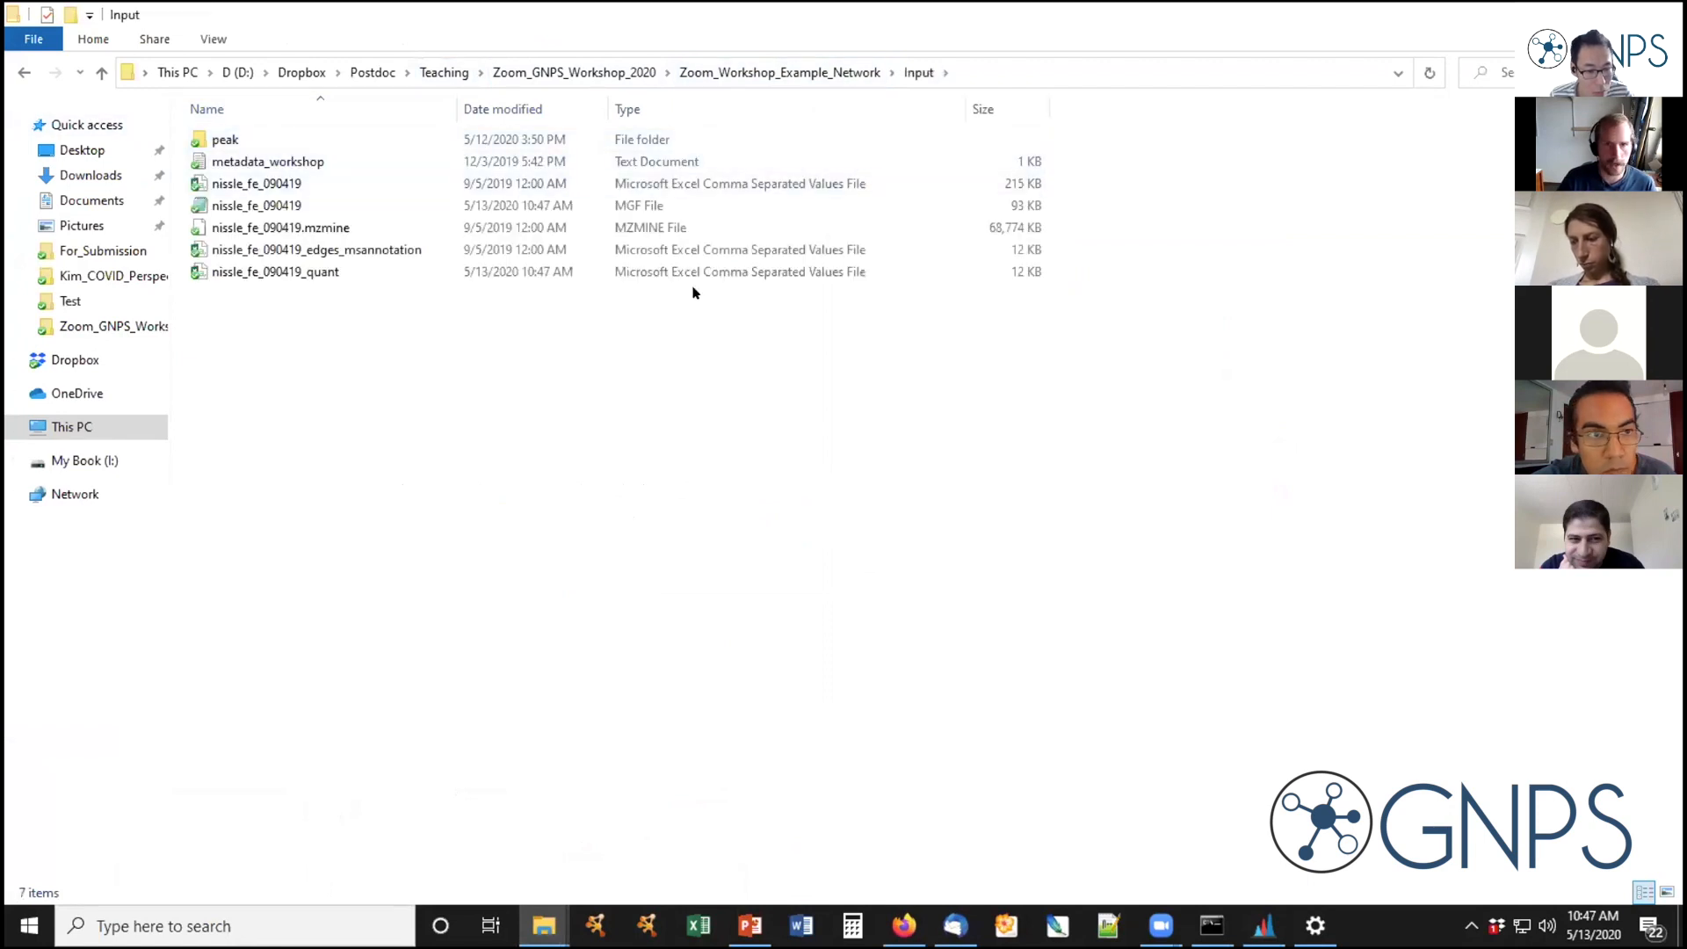
Check the exported nissle_fe_090419 MGF file and nissle_fe_090419_quant CSV file, and minimize File Explorer to return to MZmine
{"action": "left_click", "coordinate": [634, 209]}
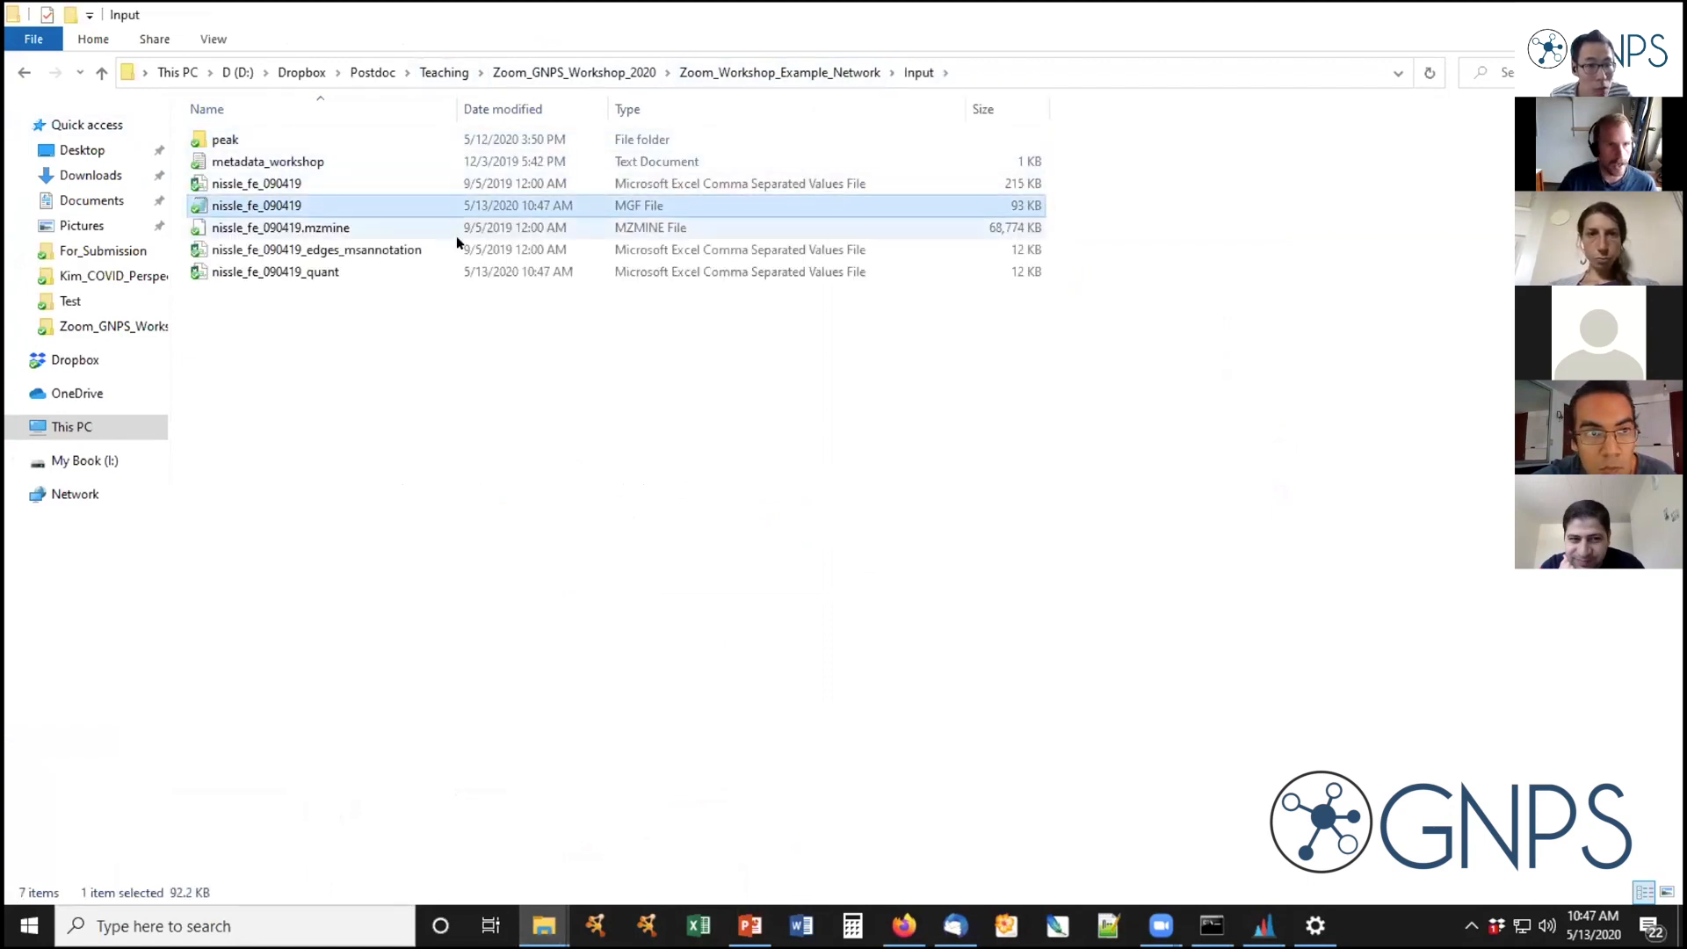
{"action": "left_click", "coordinate": [275, 272]}
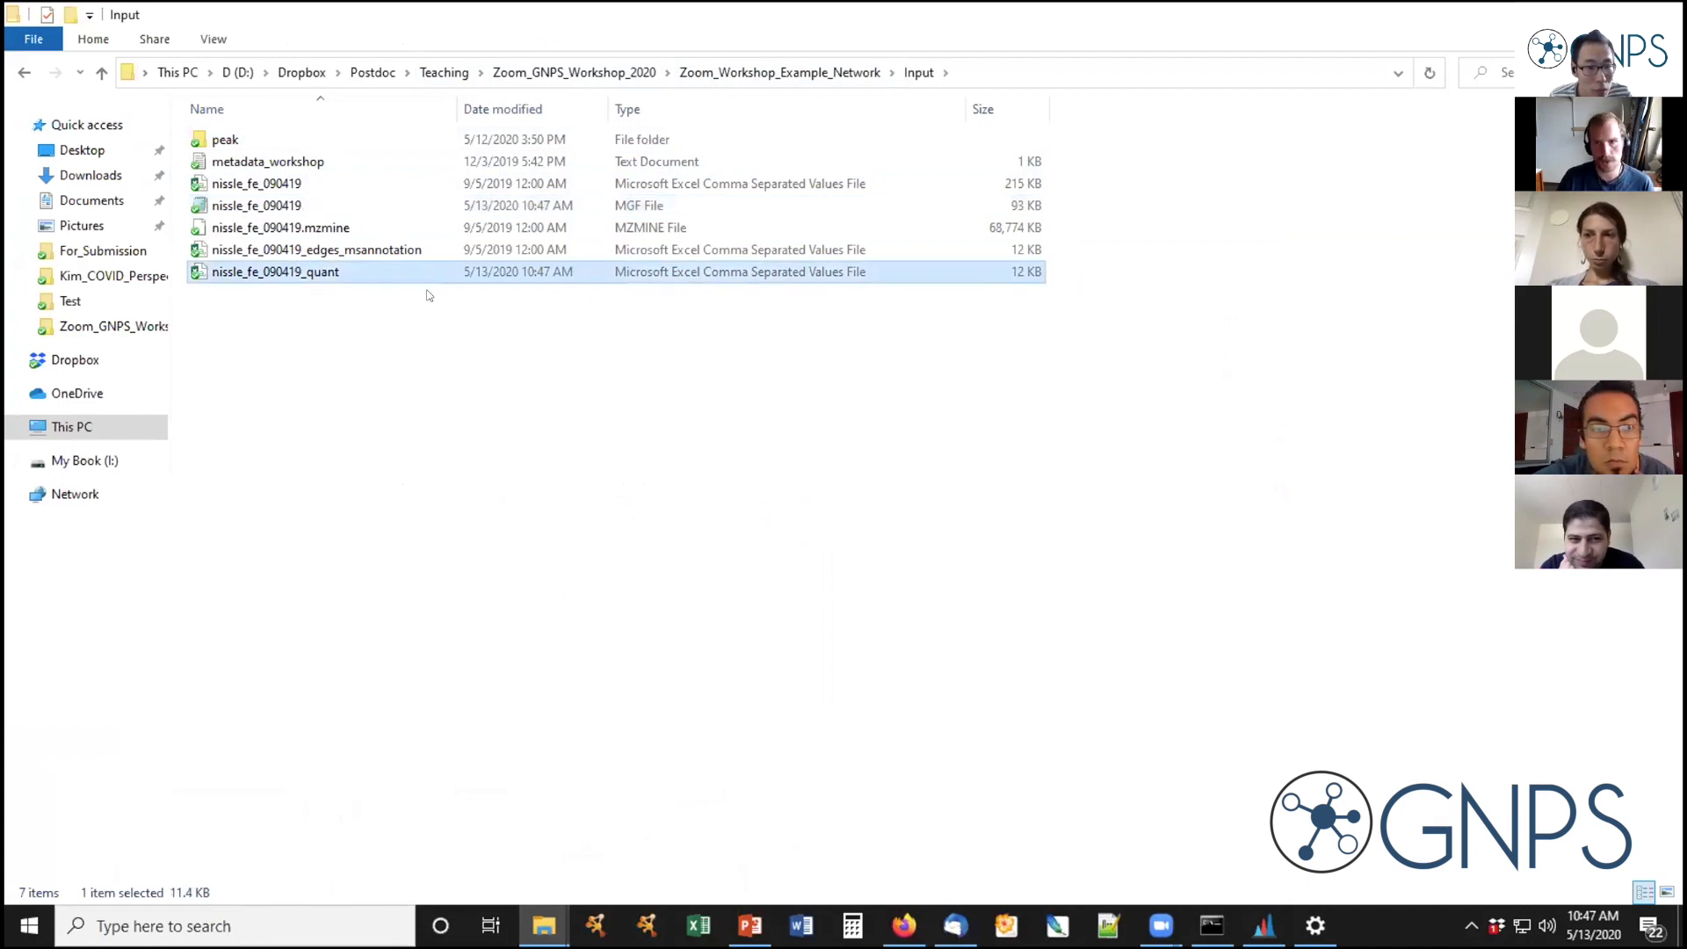
{"action": "left_click", "coordinate": [1167, 481]}
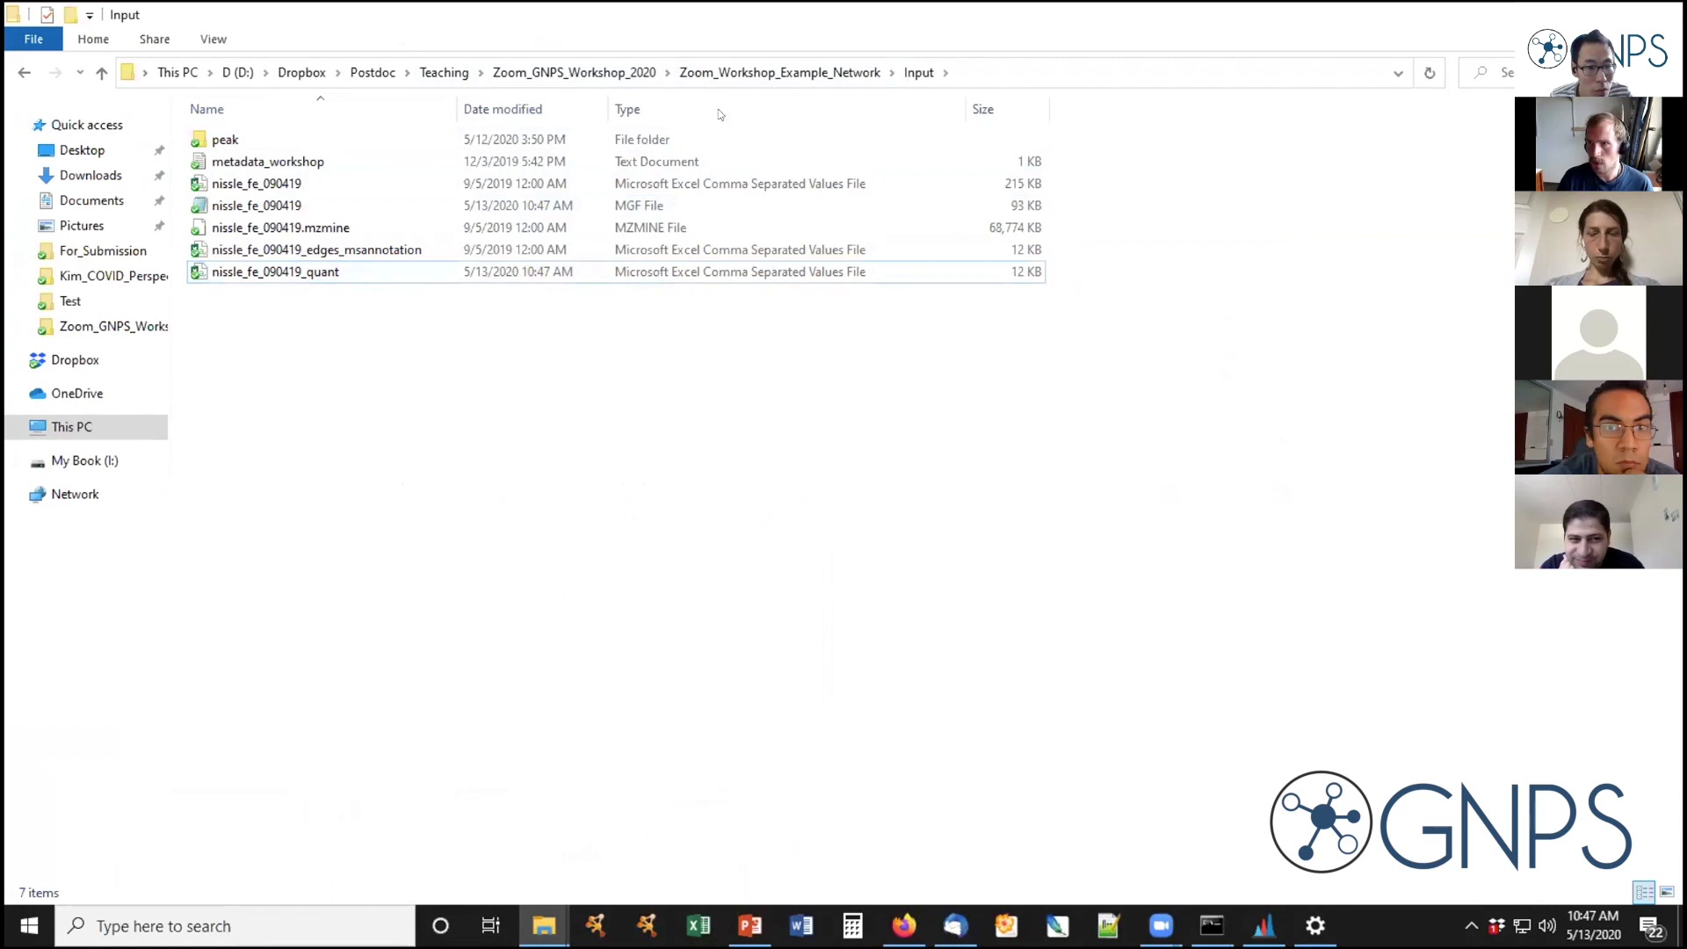
{"action": "double_click", "coordinate": [581, 14]}
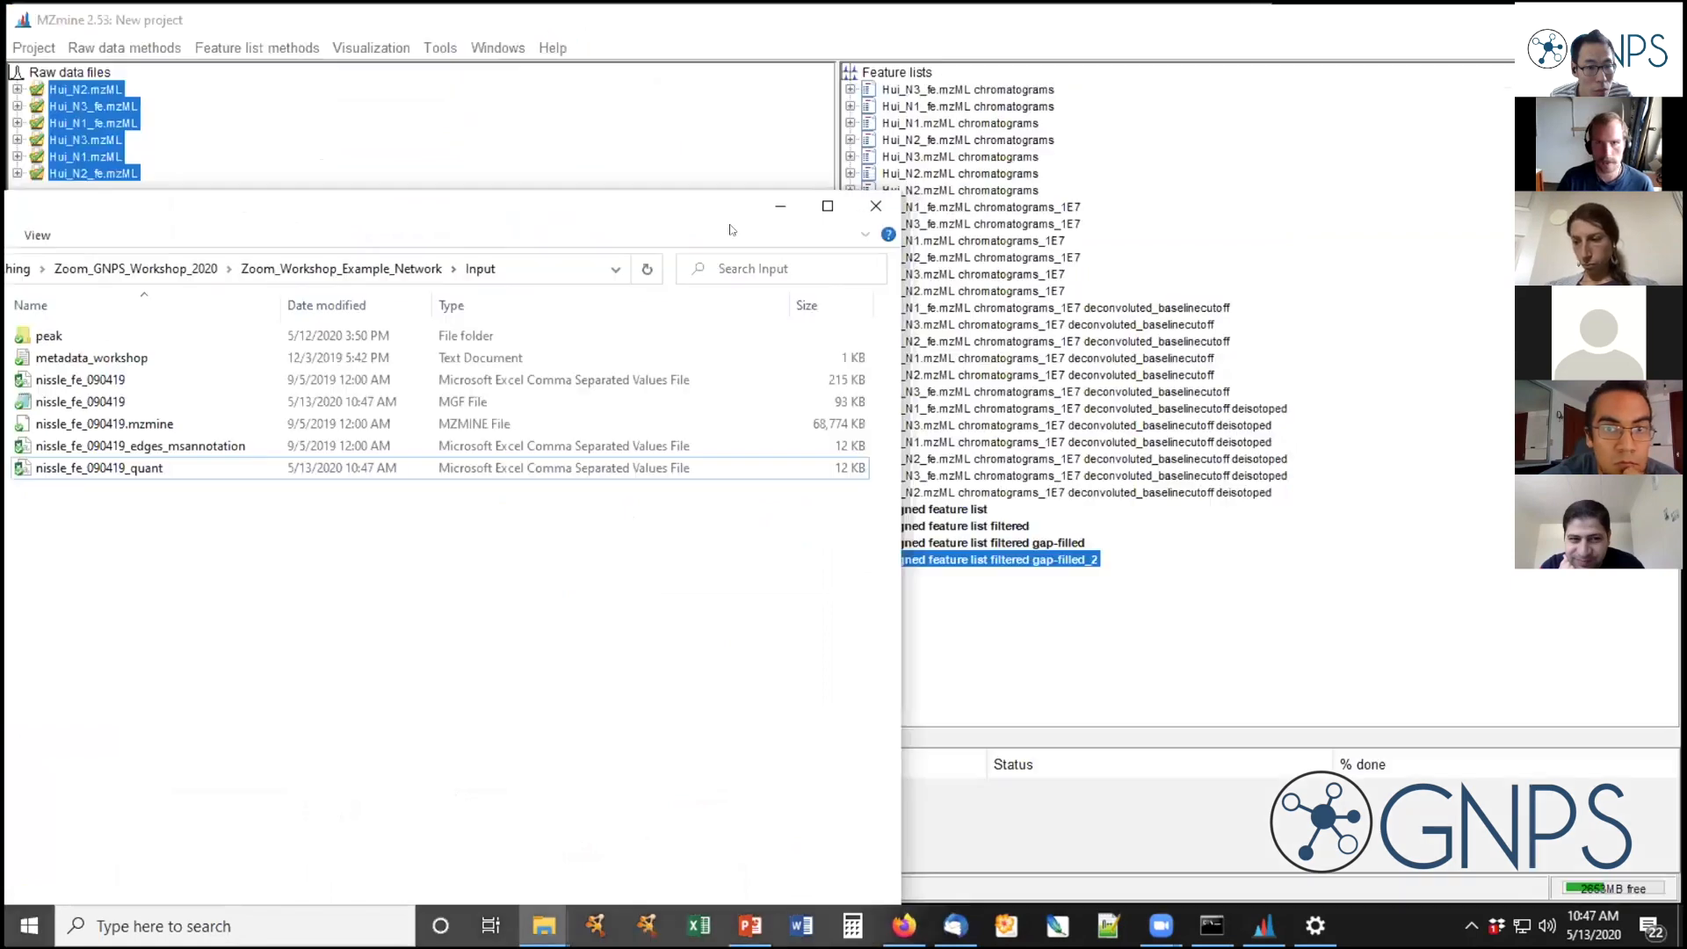
{"action": "left_click", "coordinate": [778, 201]}
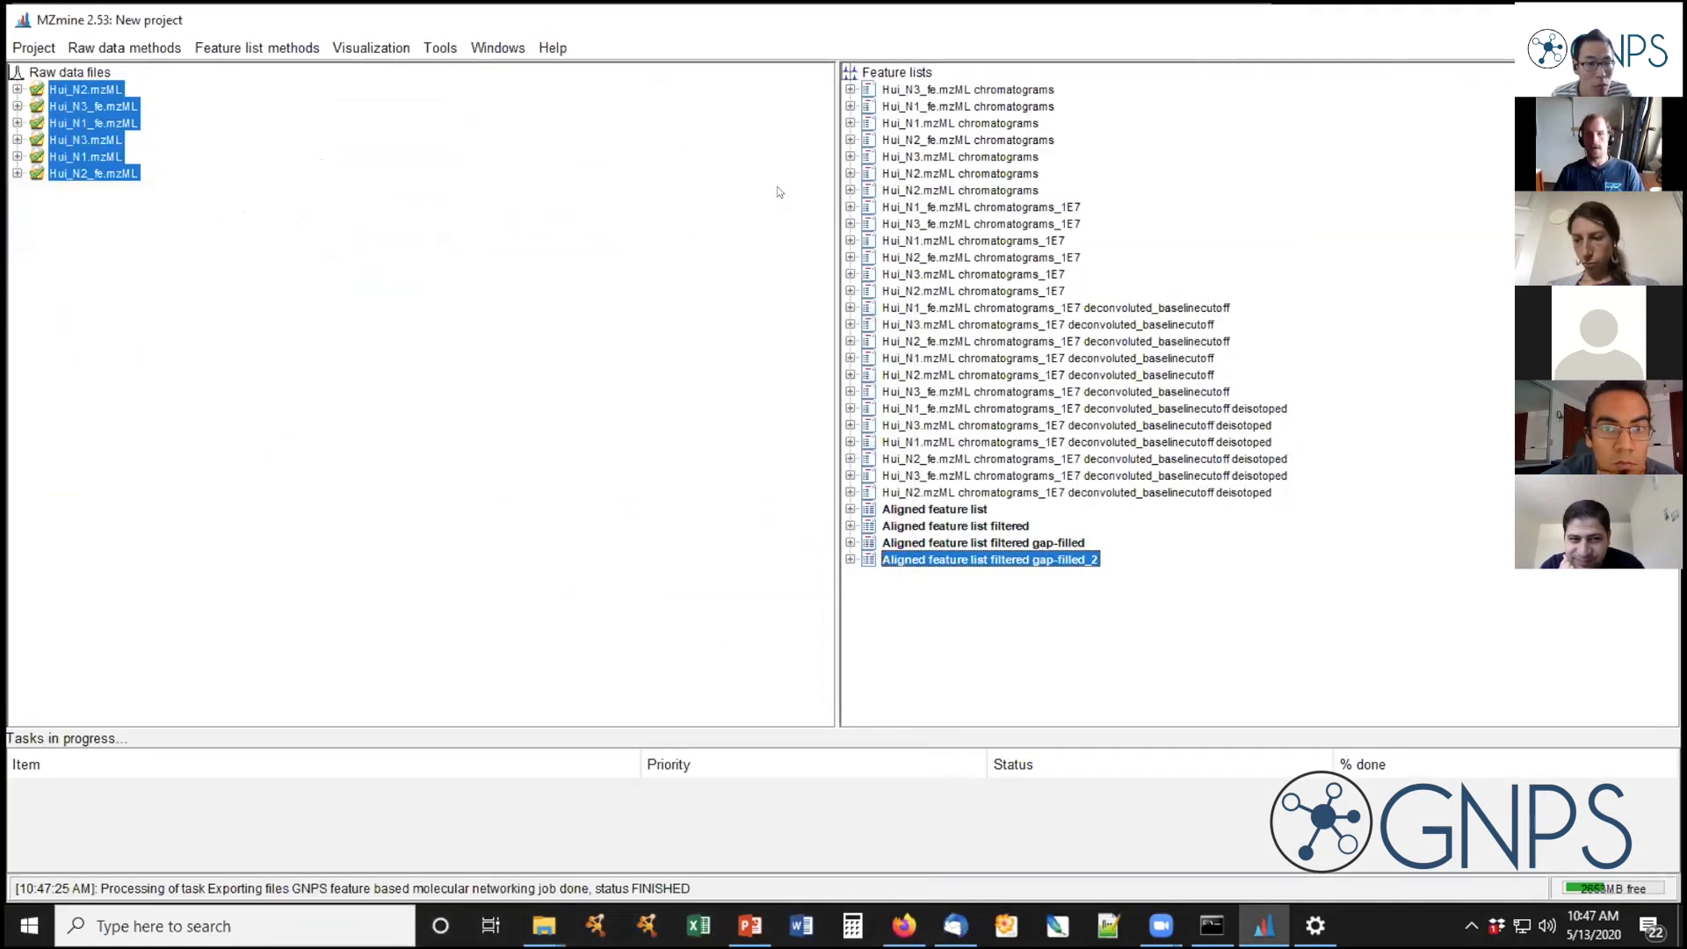